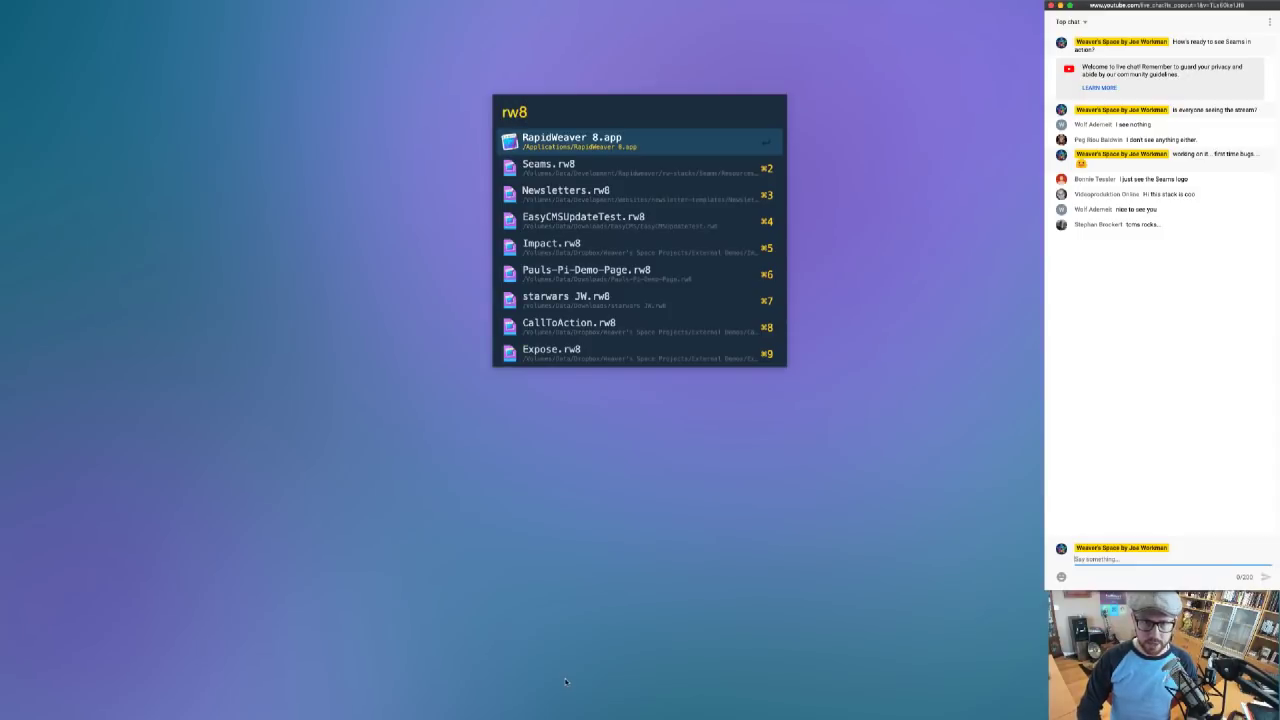
- Launch RapidWeaver 8 and open a Safari browser window
key(Return)
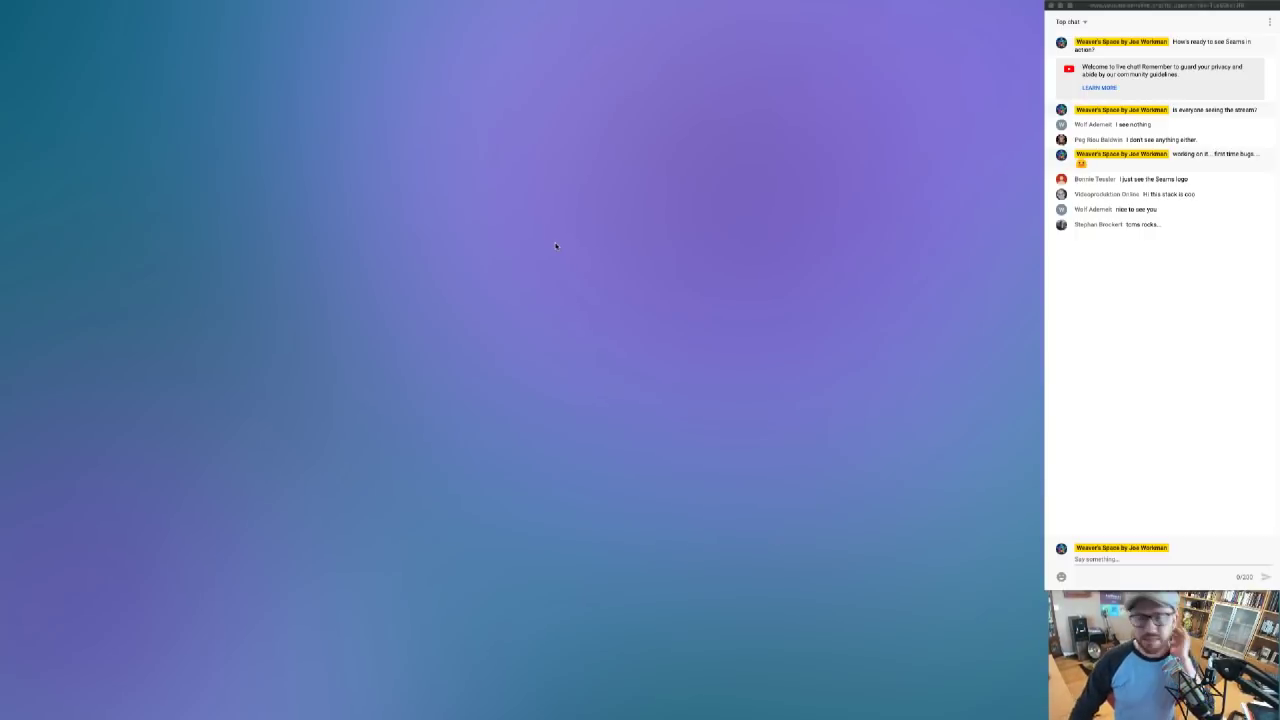
key(alt+space)
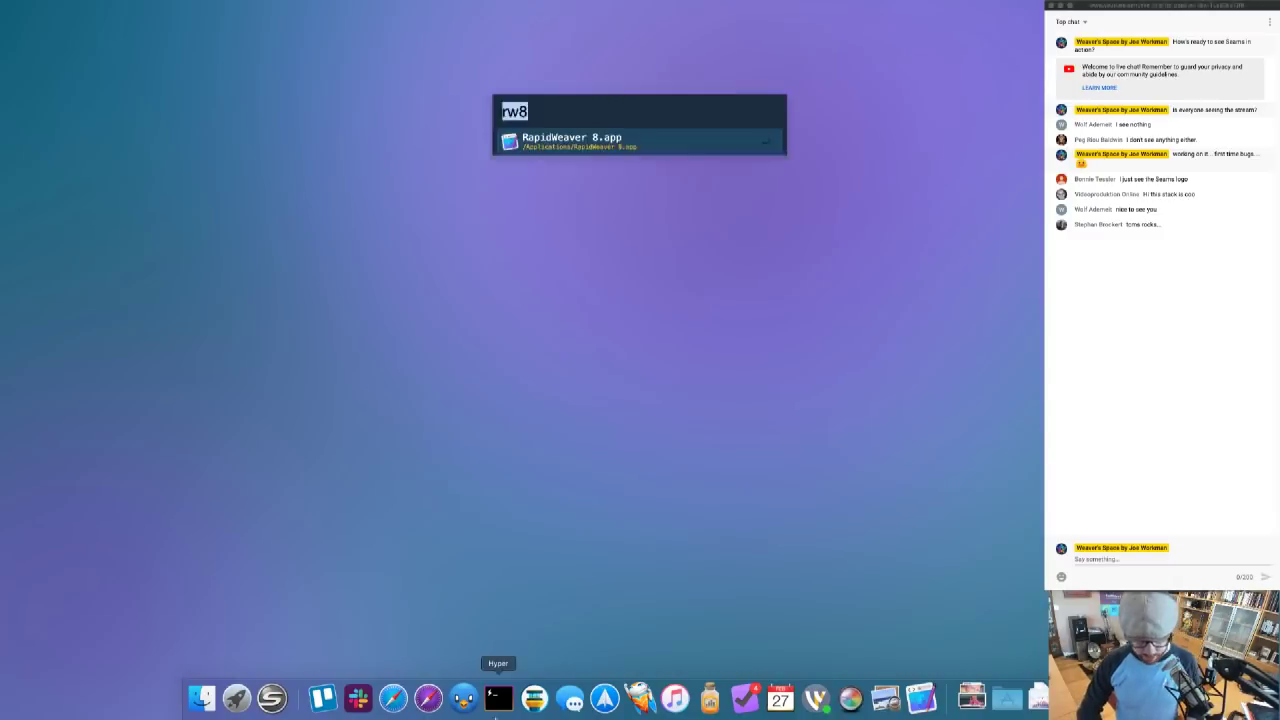
text(saf)
key(Return)
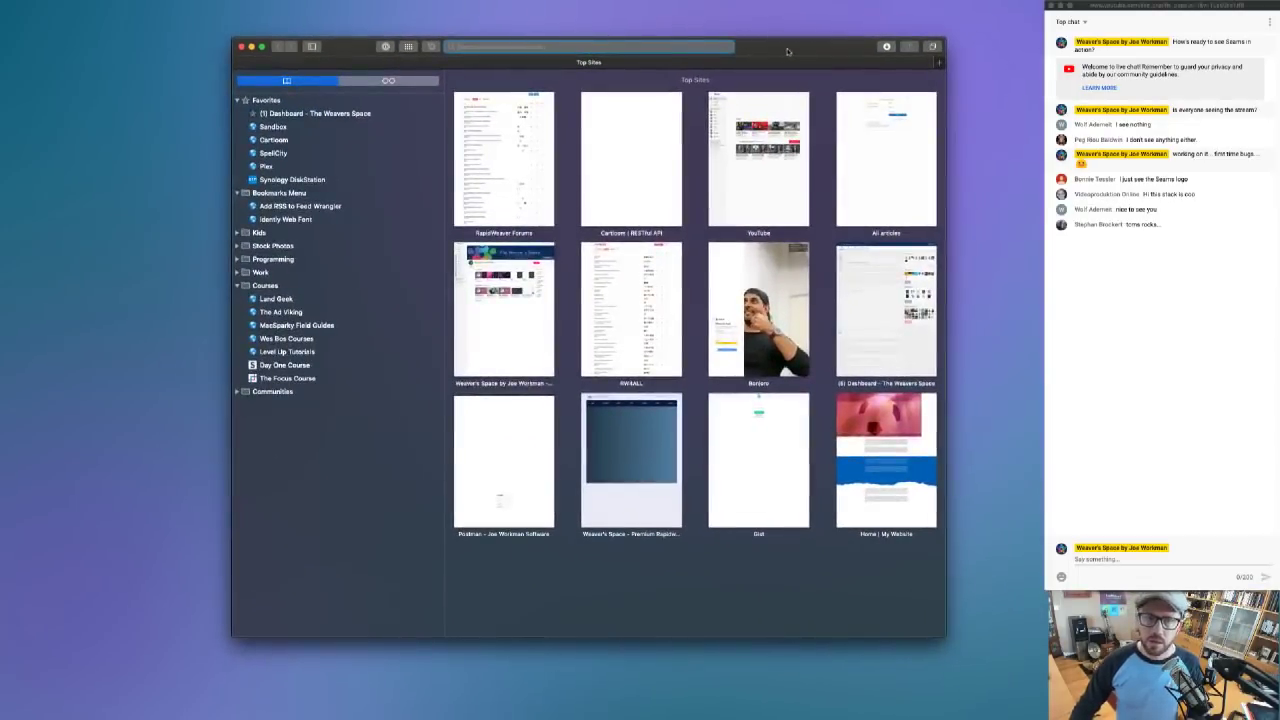
- Load the Seams stack product page at weavers.space/rapidweaver/stacks/seams and reposition the browser window on the desktop
text(weaver)
key(Right)
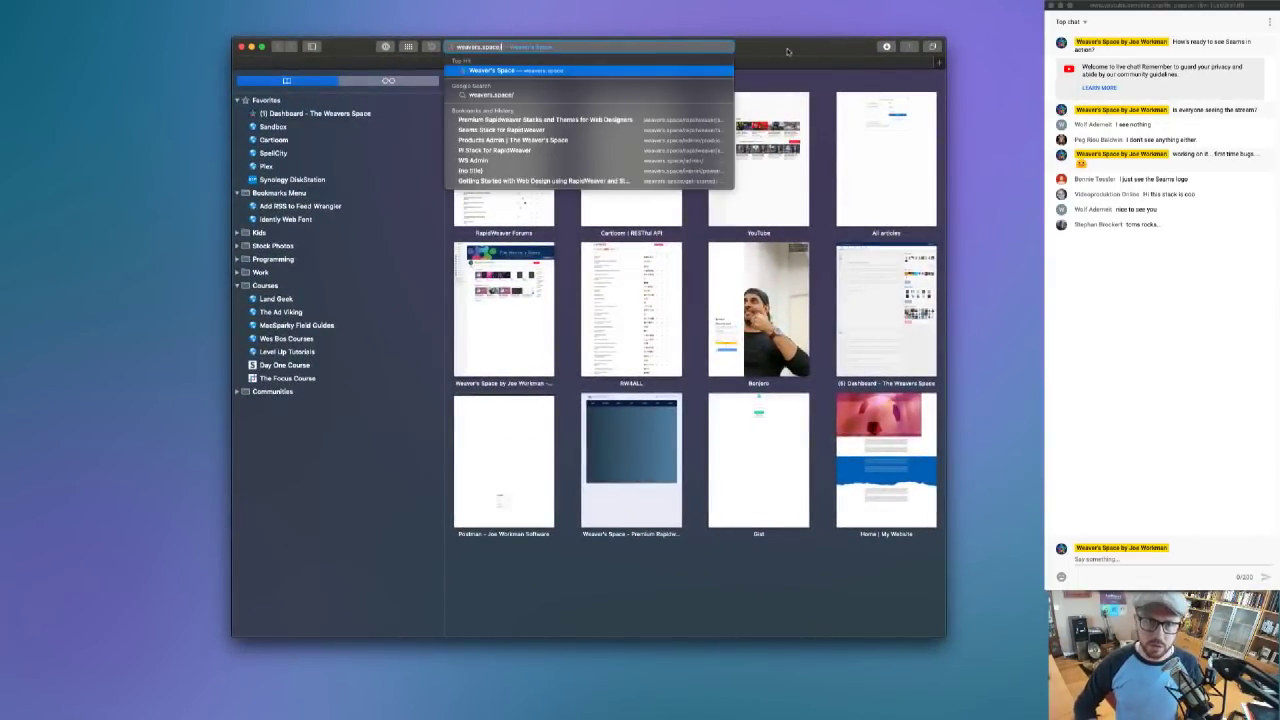
text(rapidweaver/stacks/)
key(Right)
text(seam)
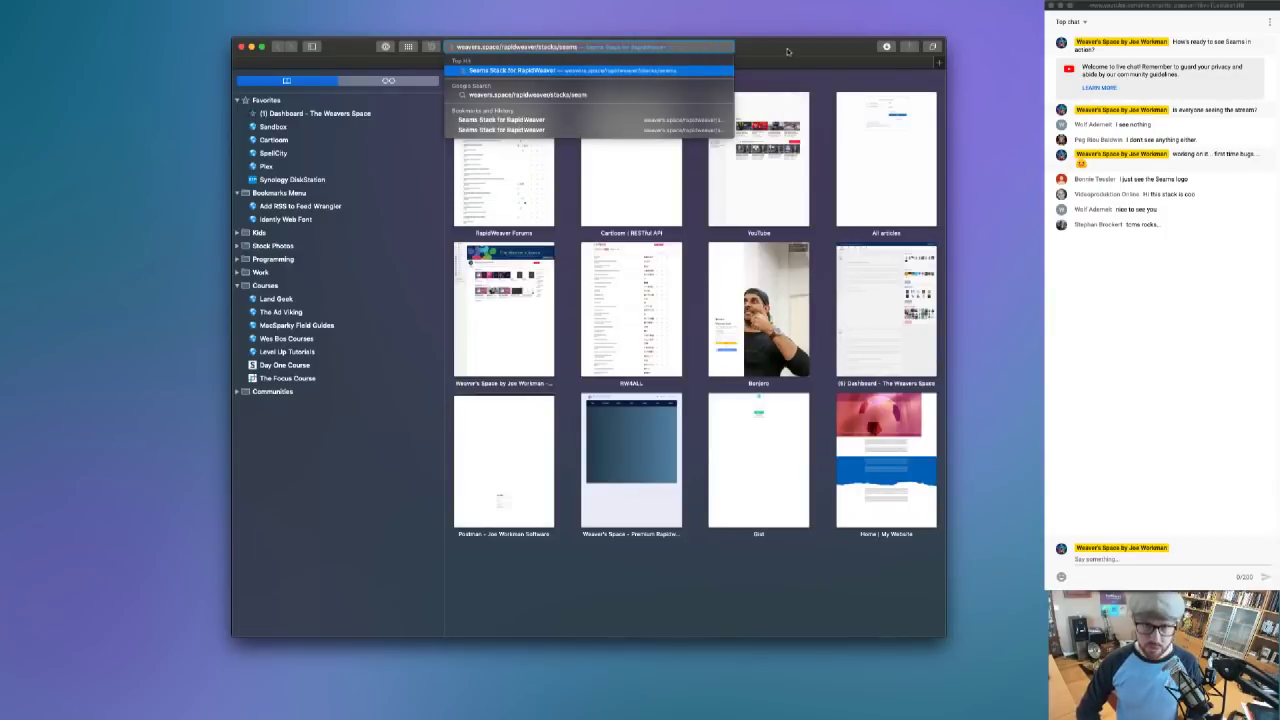
key(Return)
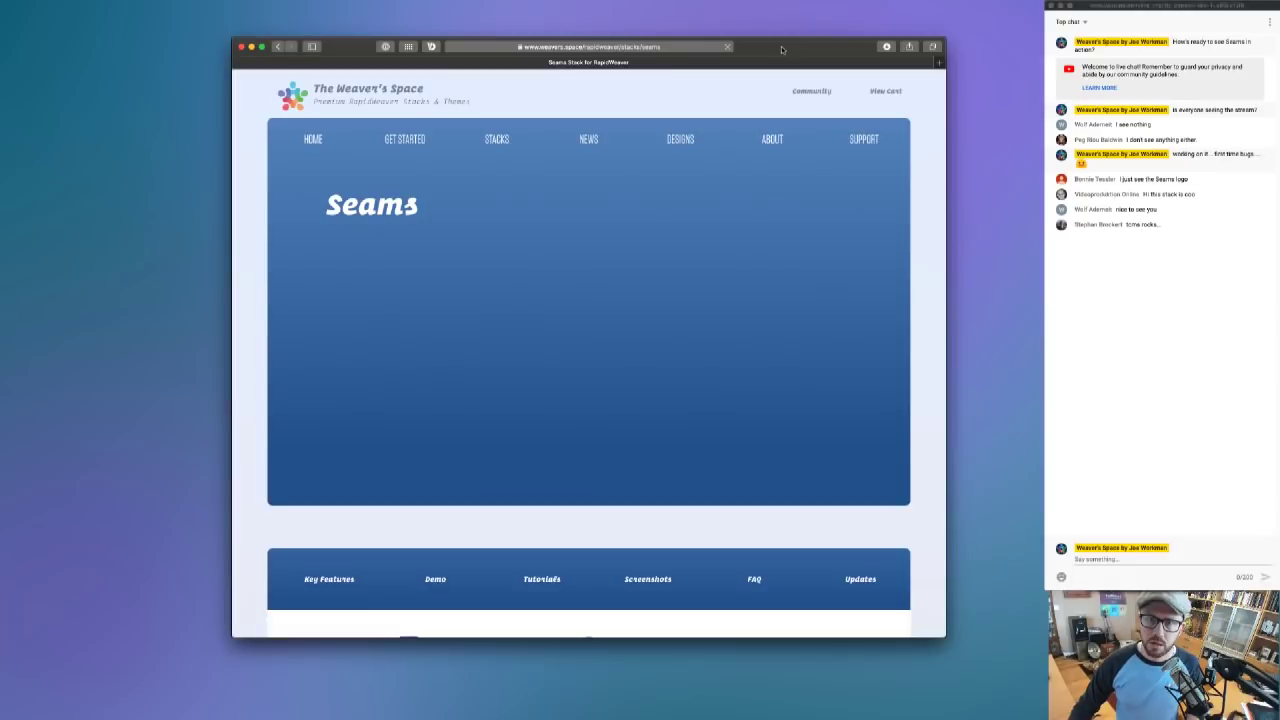
drag(782, 50, 757, 32)
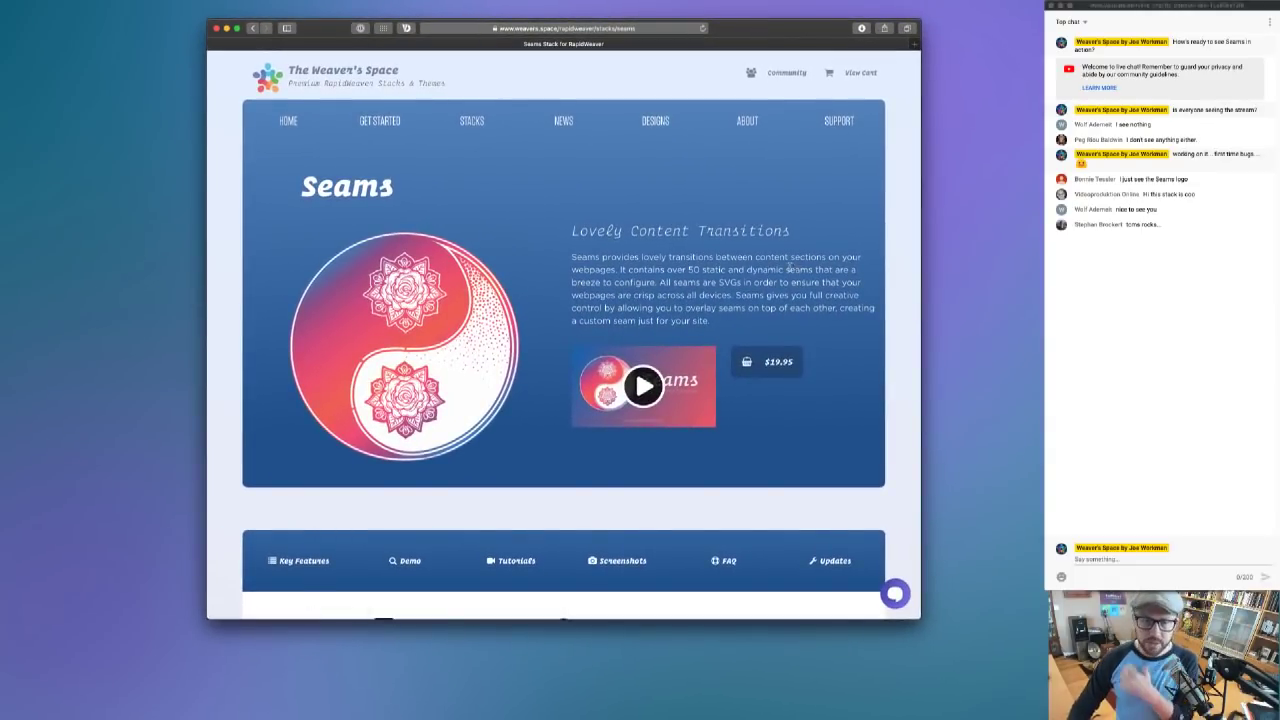
- Open the product page's demo section and examine the image overlay, layered landscape and background seam examples
scroll(788, 265, down, 5)
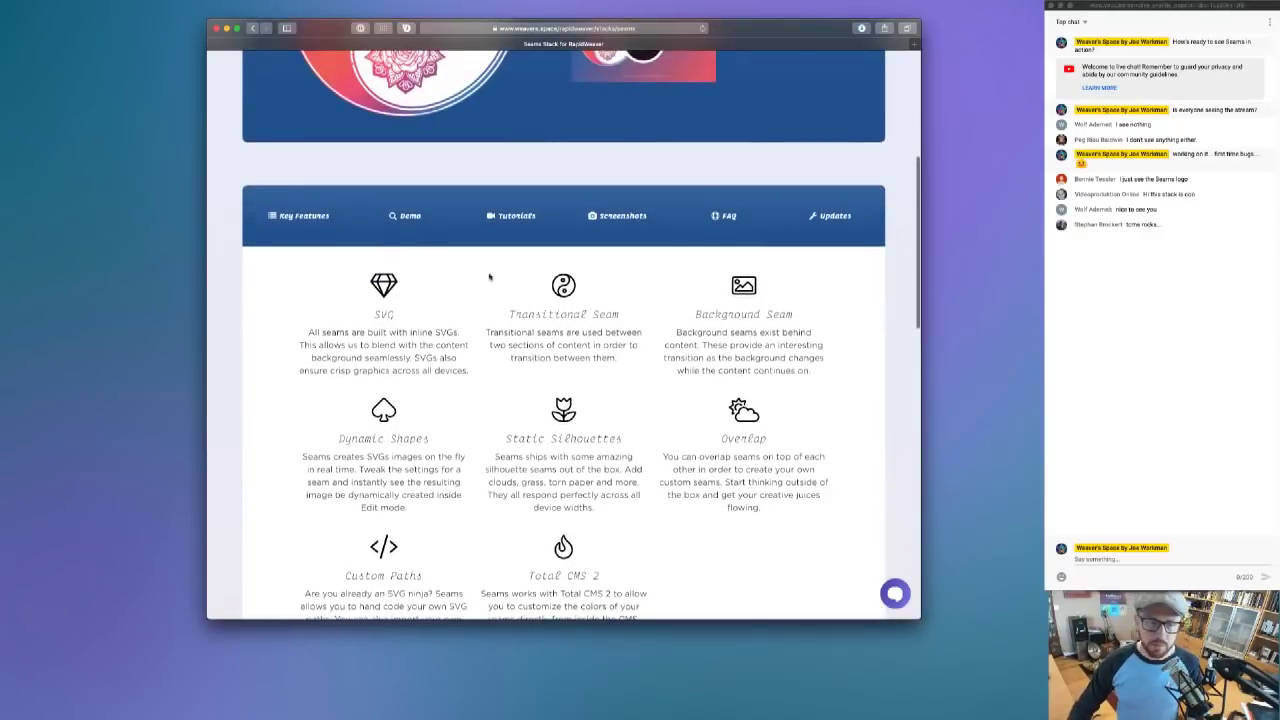
click(405, 218)
scroll(480, 218, down, 2)
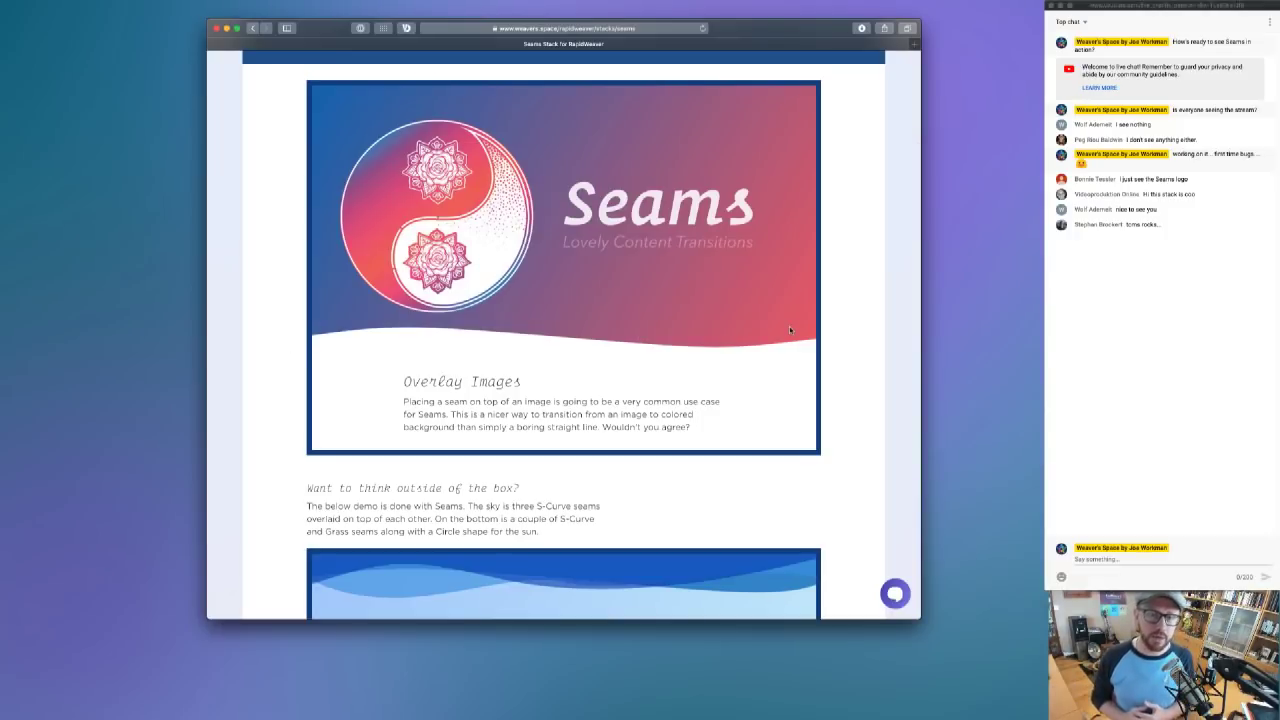
scroll(460, 349, down, 2)
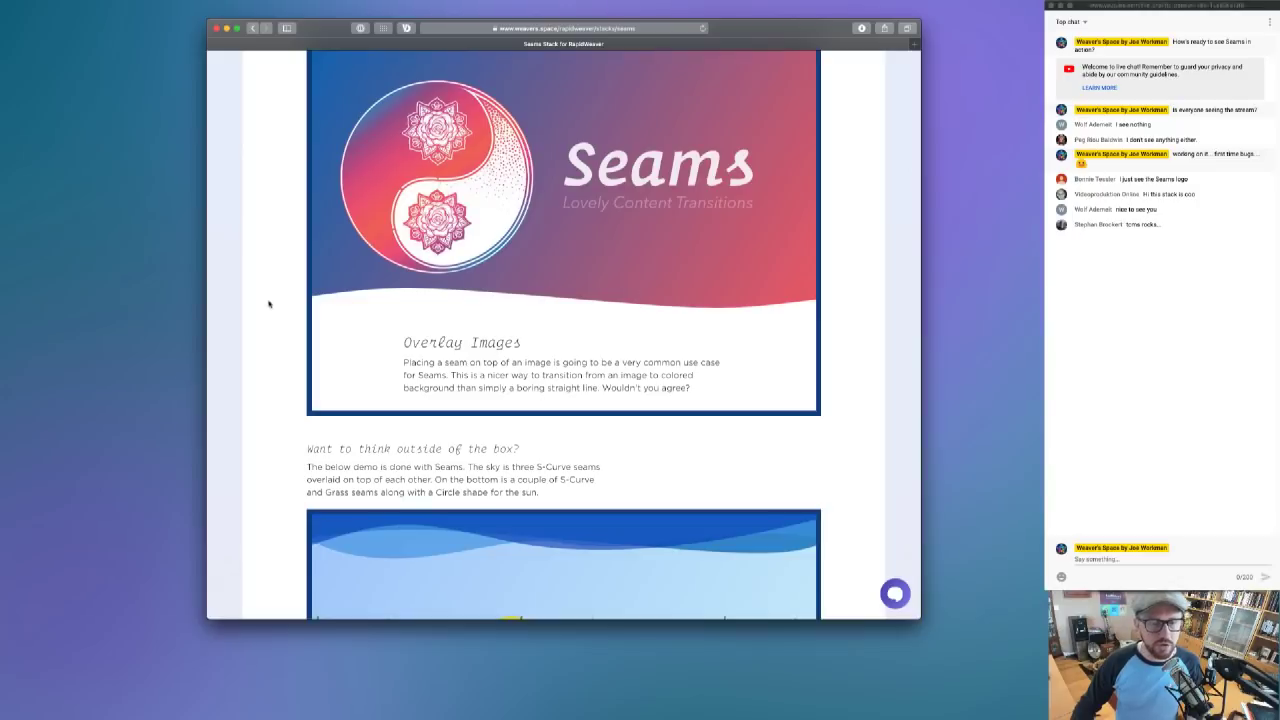
scroll(511, 260, up, 2)
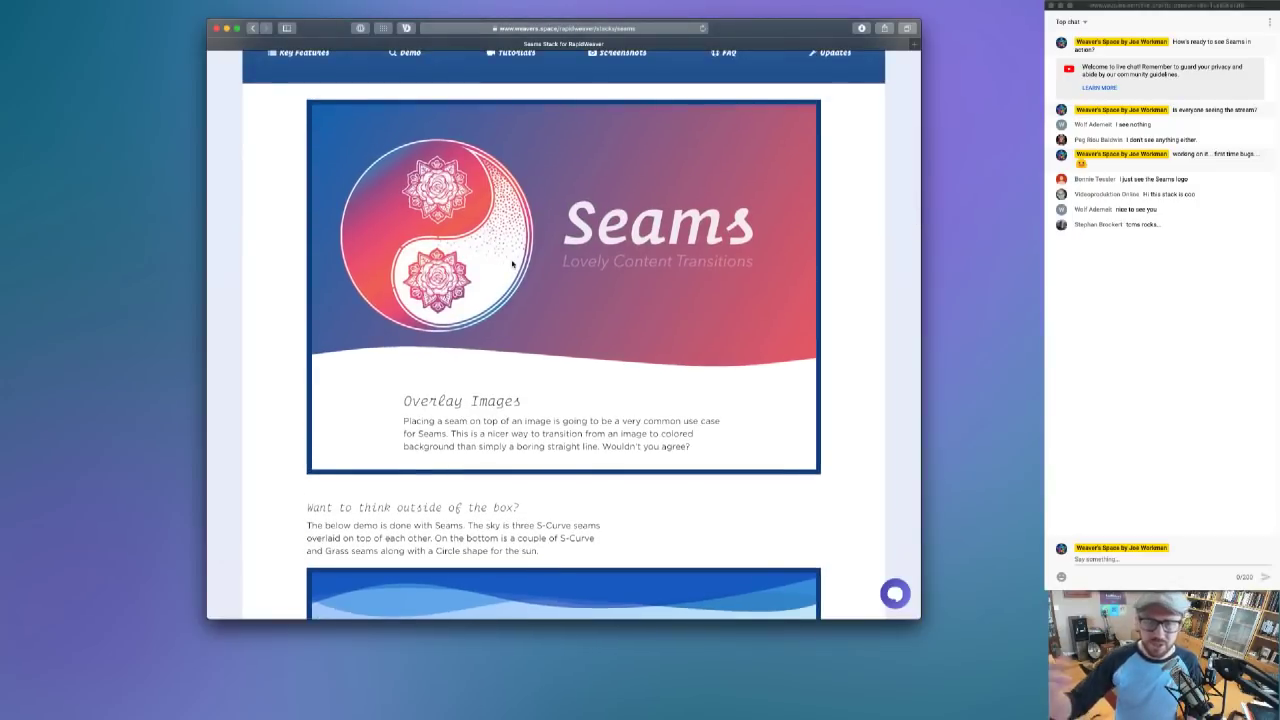
scroll(511, 263, down, 2)
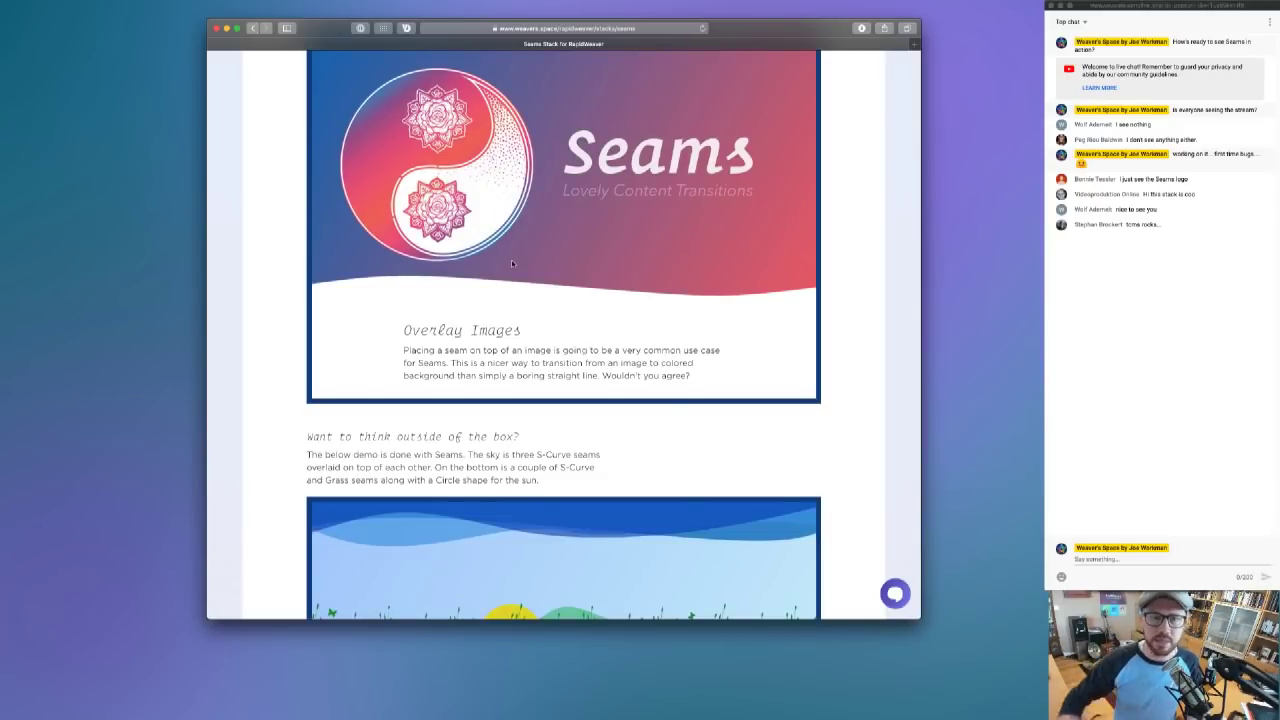
scroll(511, 263, down, 6)
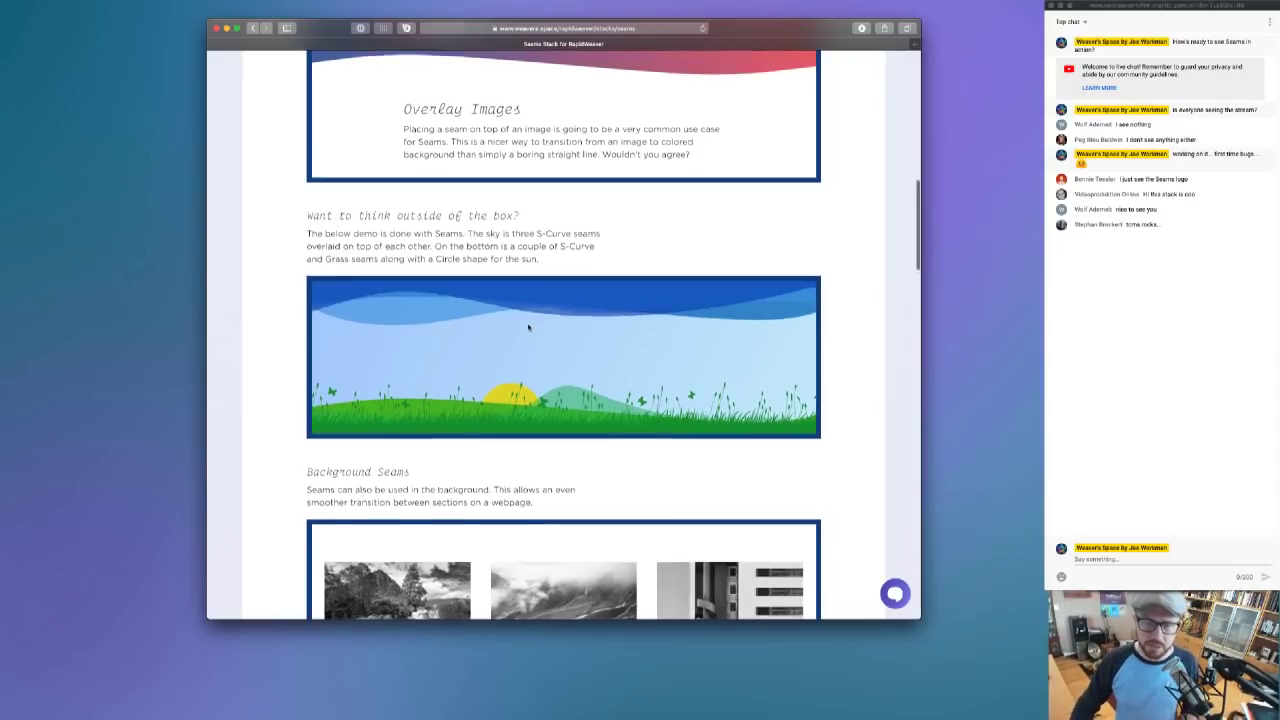
scroll(337, 265, down, 2)
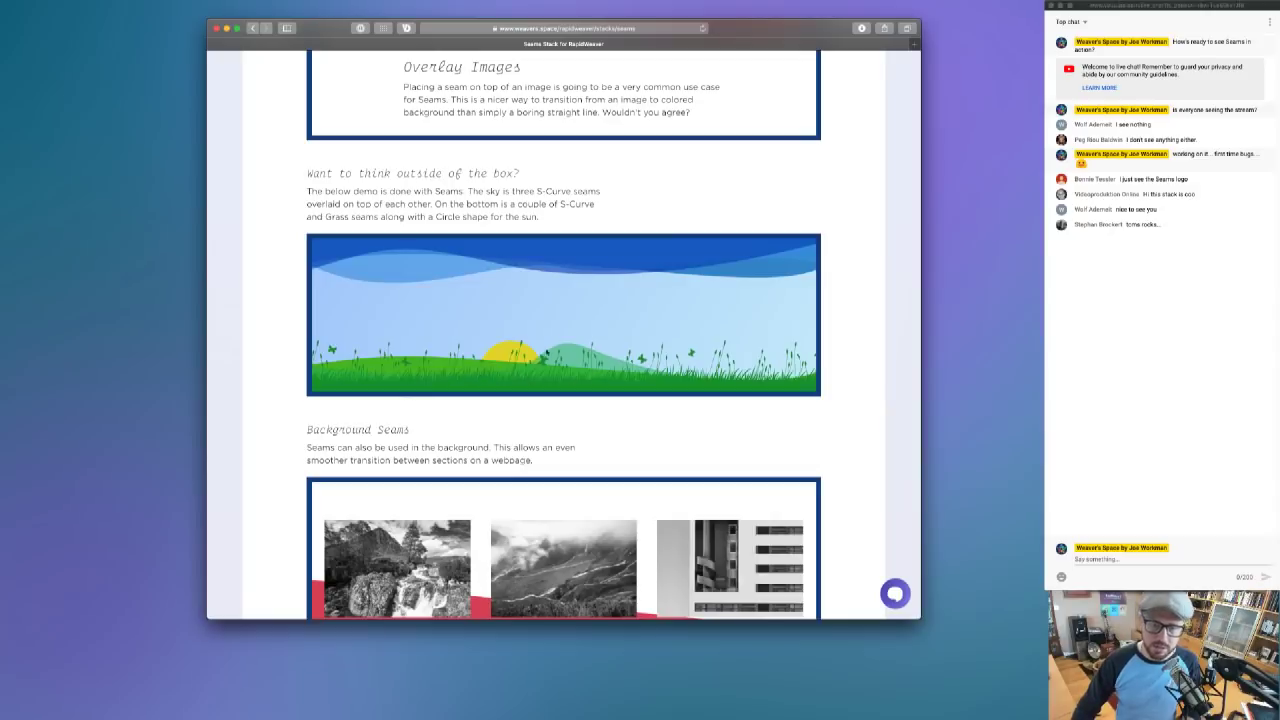
scroll(480, 396, down, 5)
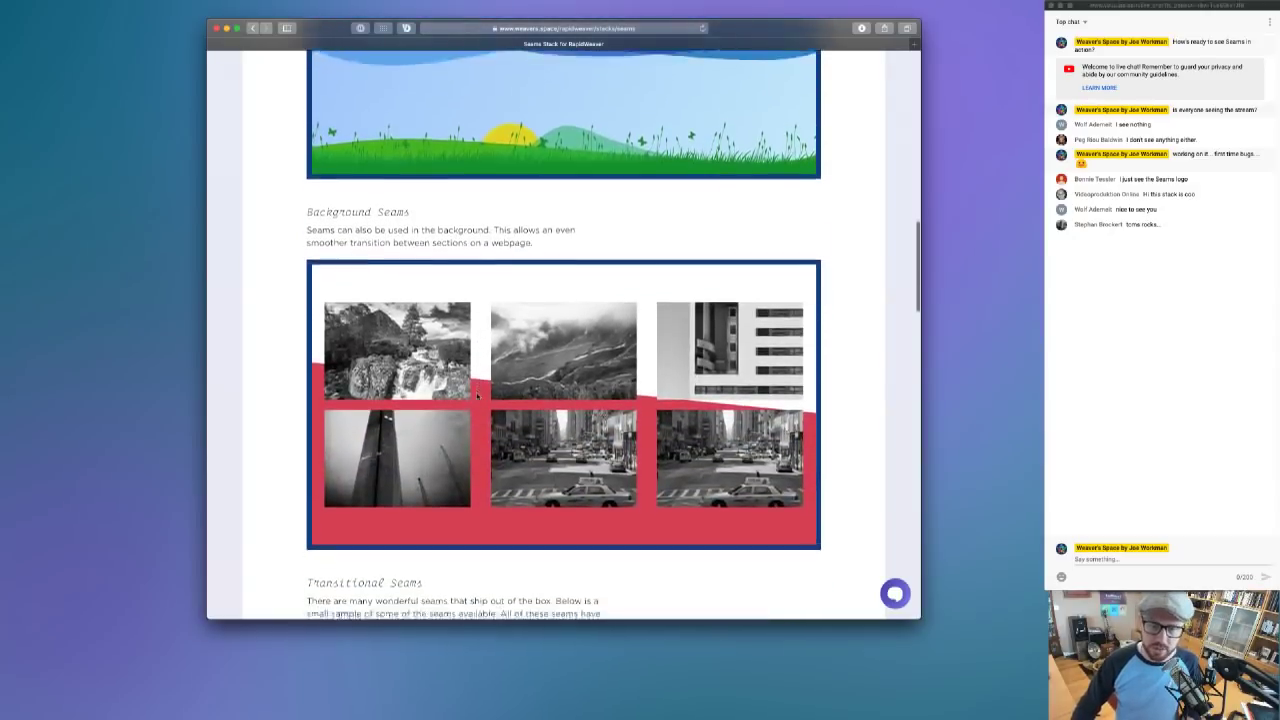
scroll(477, 396, down, 2)
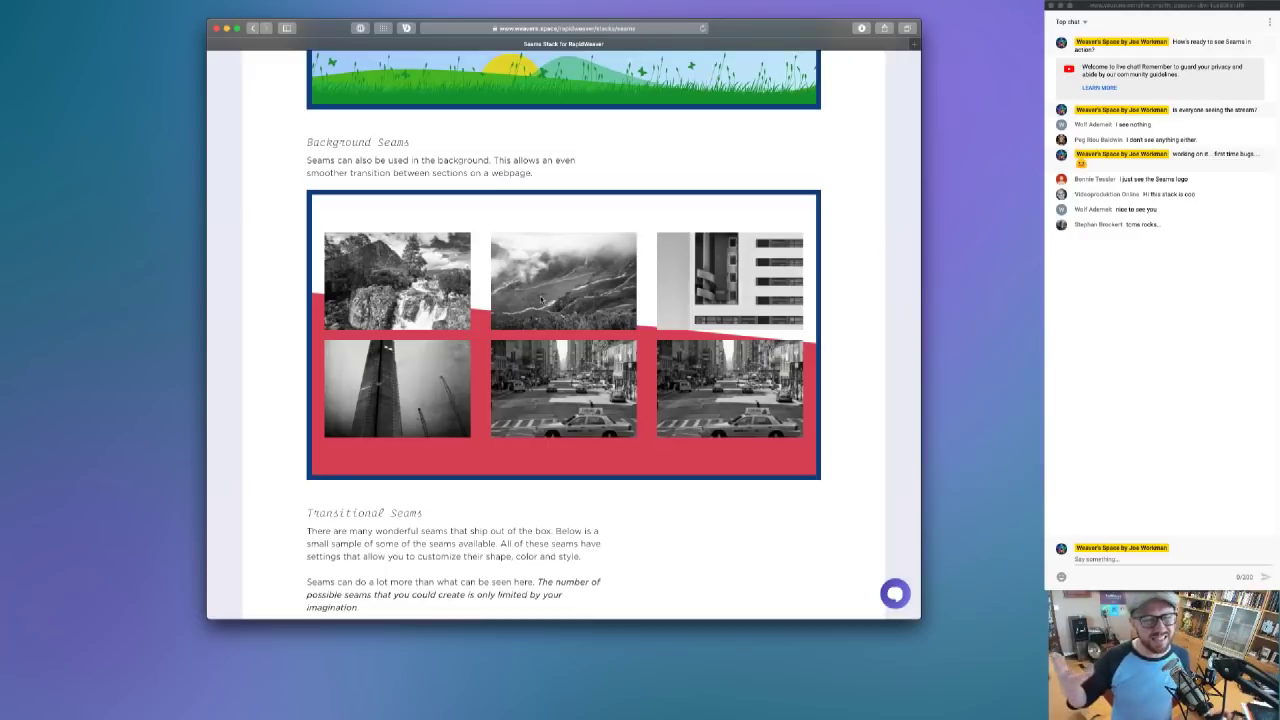
scroll(532, 295, down, 3)
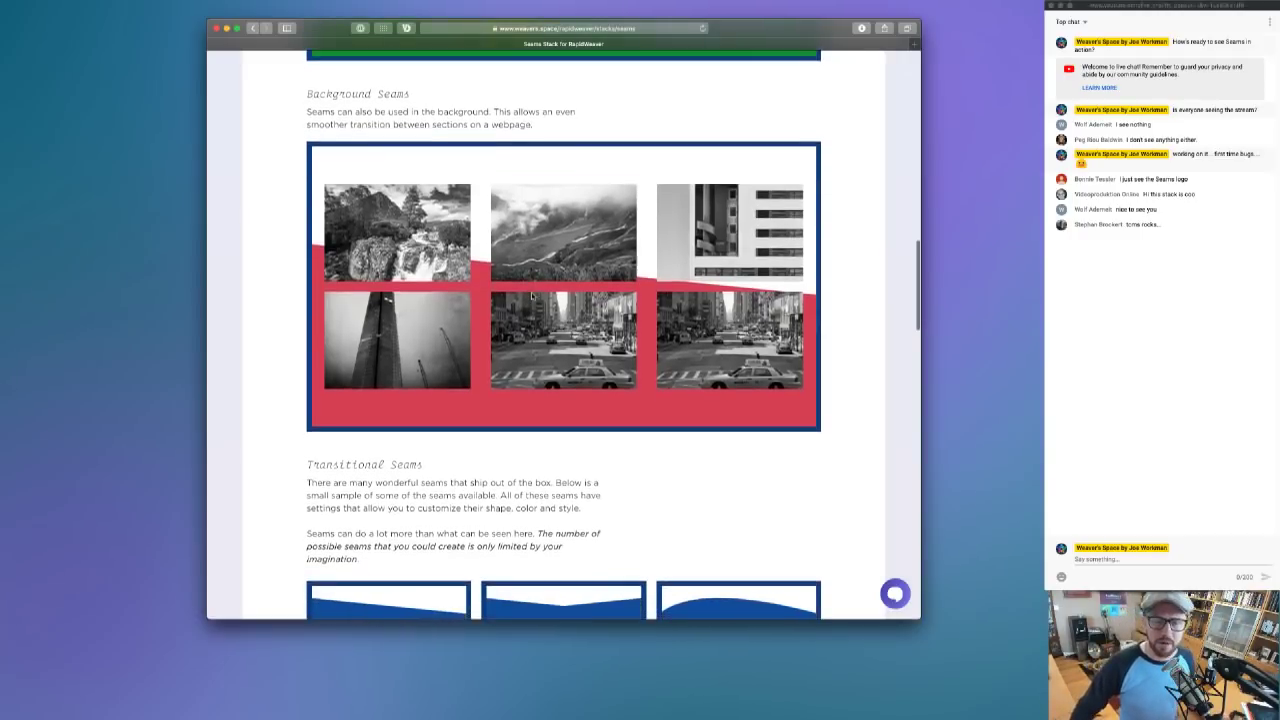
- Examine the Transitional Seams sample grid, comparing the different edge shapes above and below each text block
scroll(532, 295, down, 10)
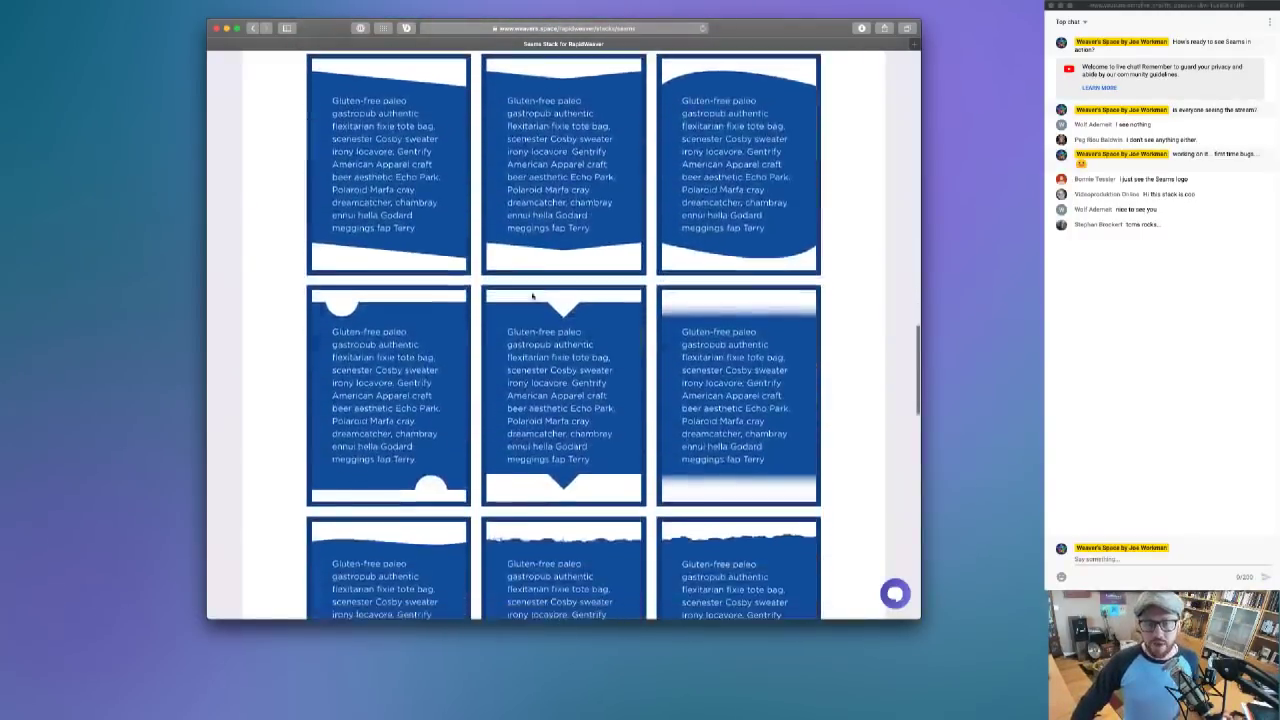
scroll(498, 273, down, 3)
scroll(498, 273, down, 9)
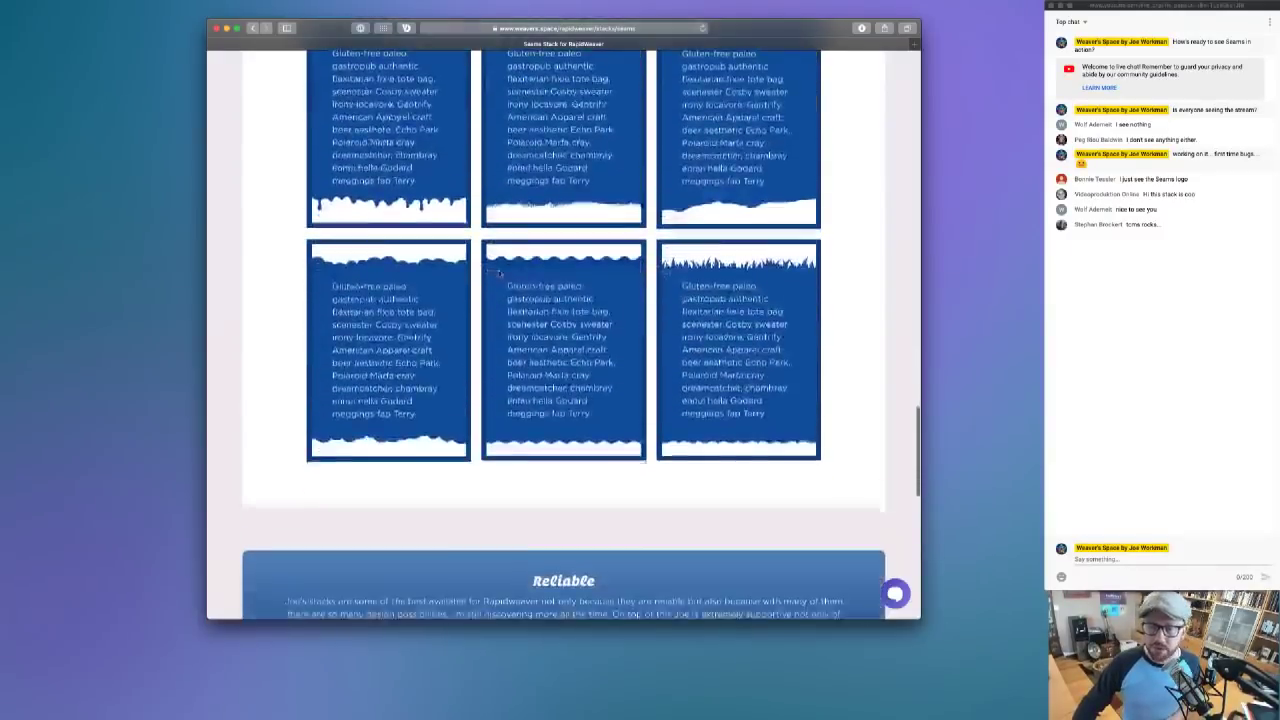
scroll(498, 273, down, 2)
scroll(498, 273, up, 8)
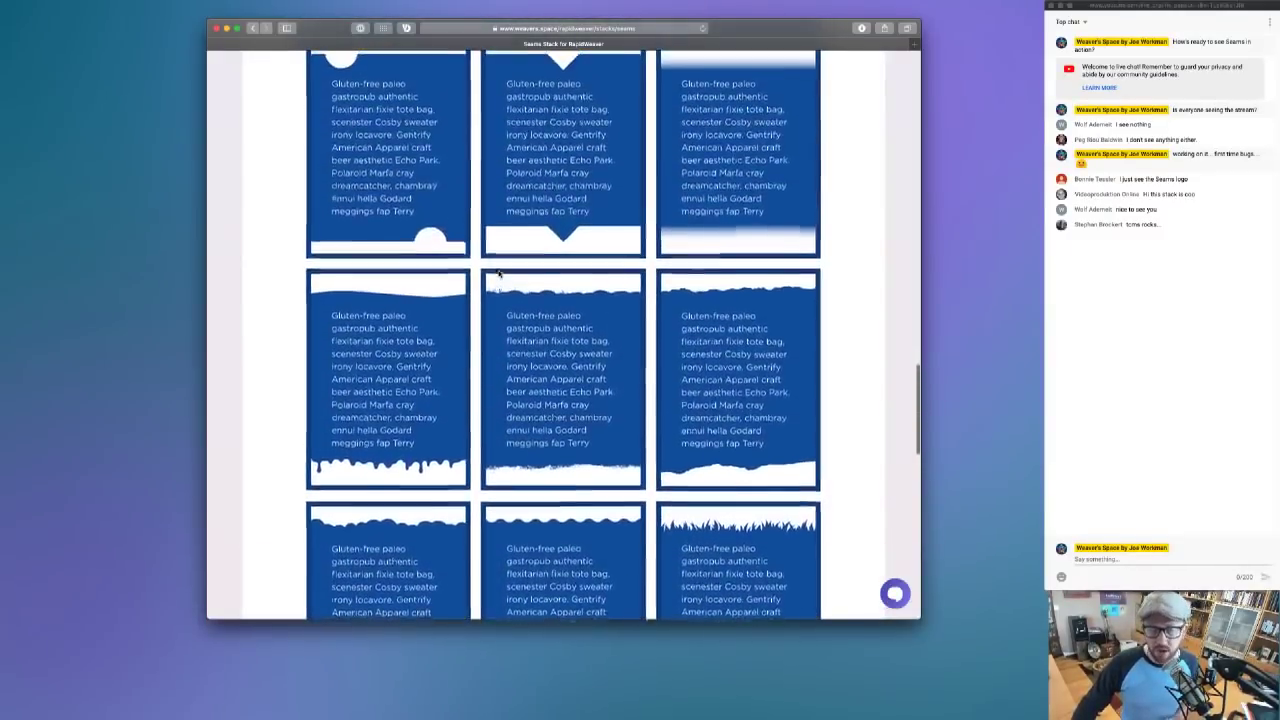
scroll(498, 273, up, 3)
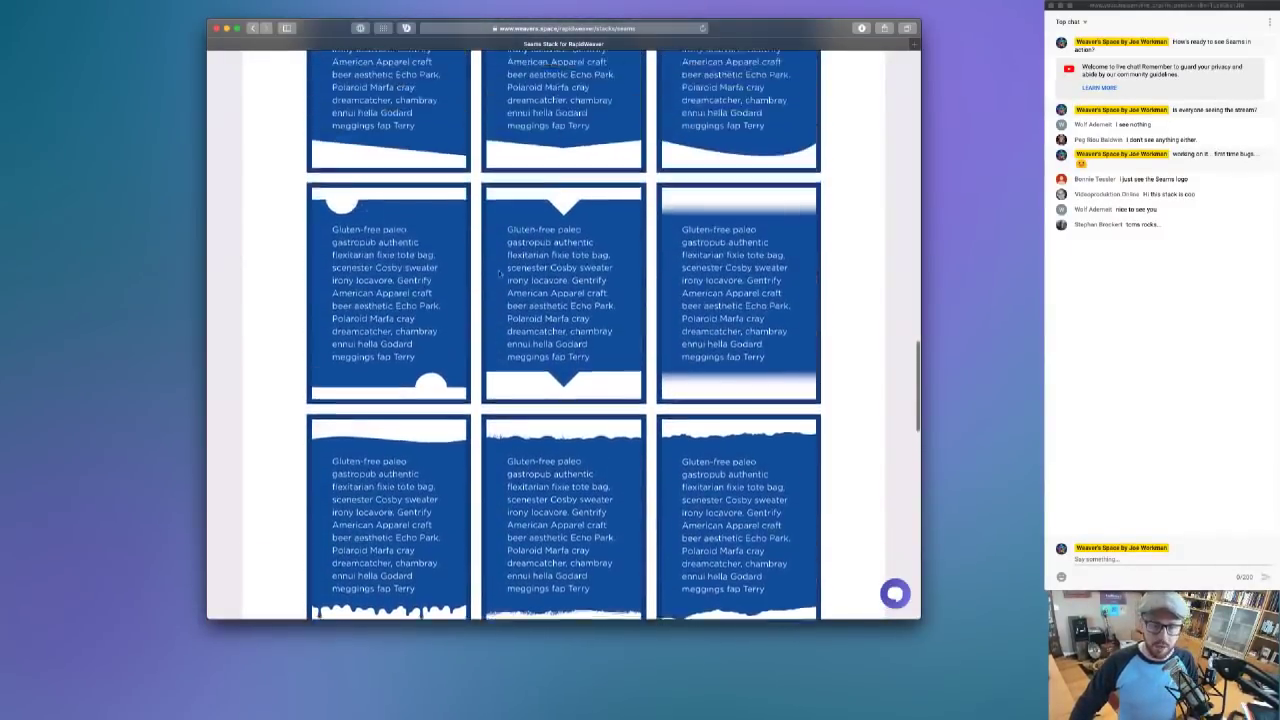
scroll(499, 273, up, 3)
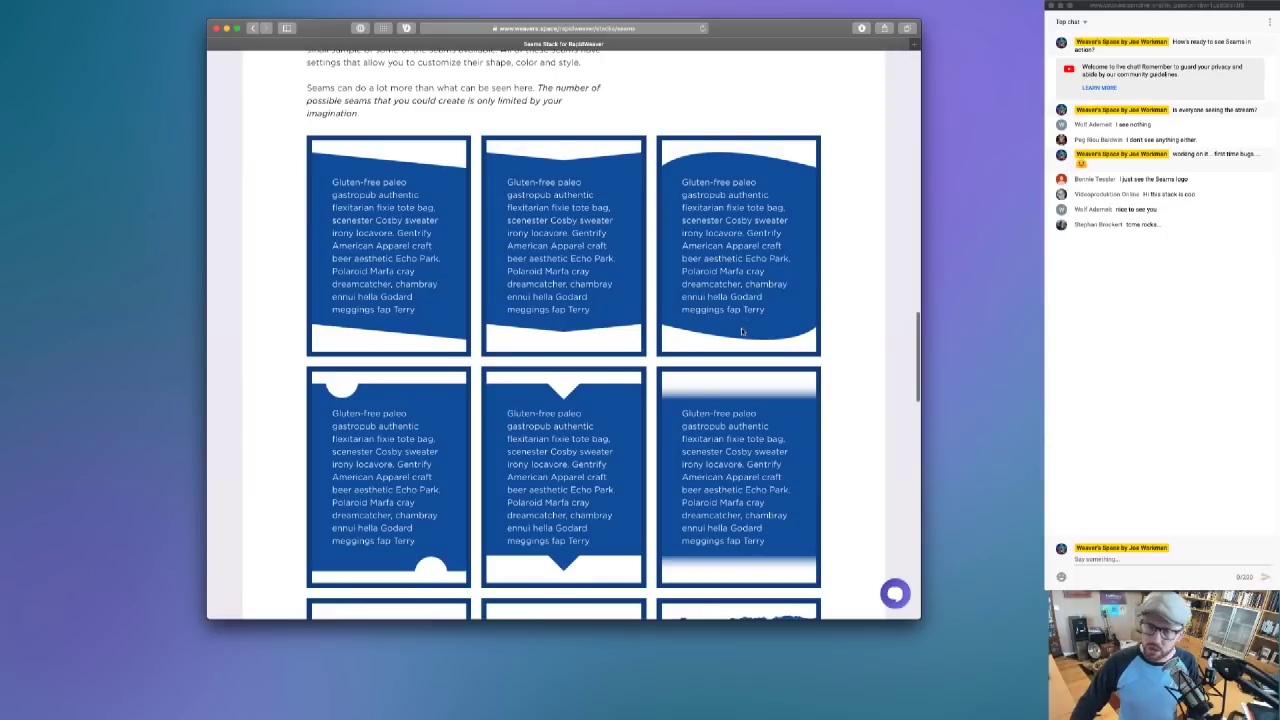
scroll(831, 263, down, 2)
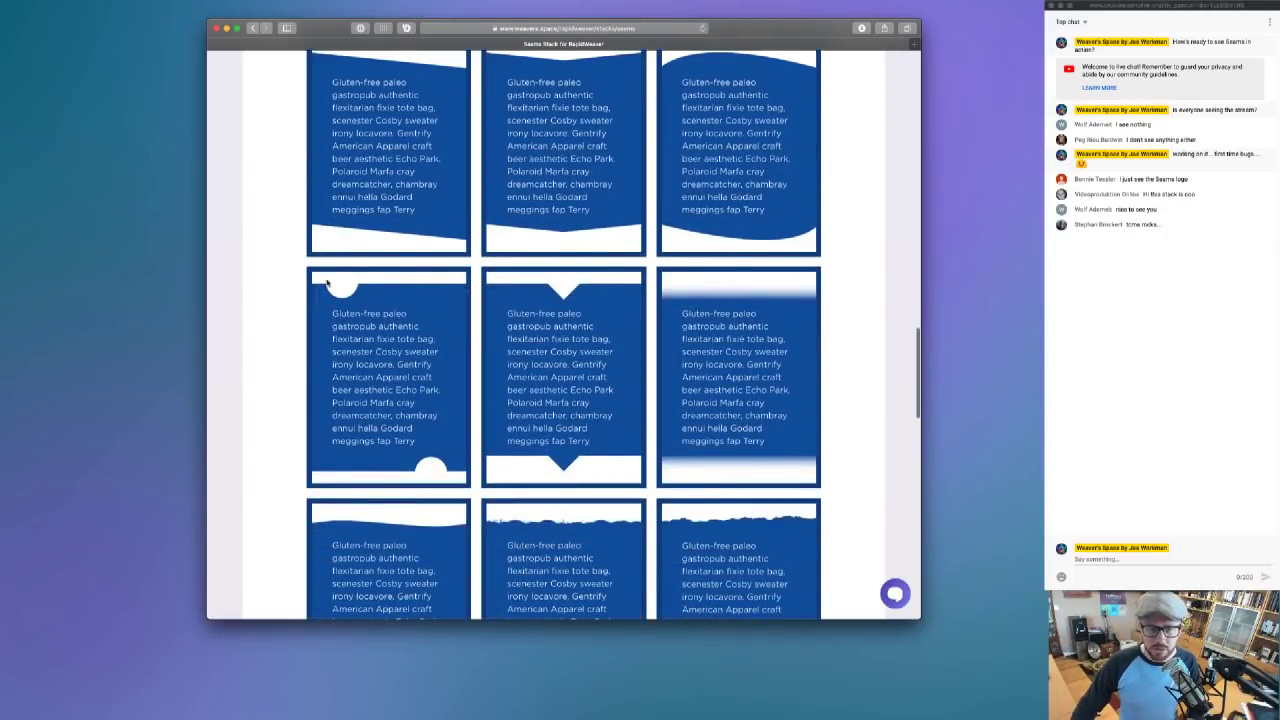
scroll(429, 384, down, 5)
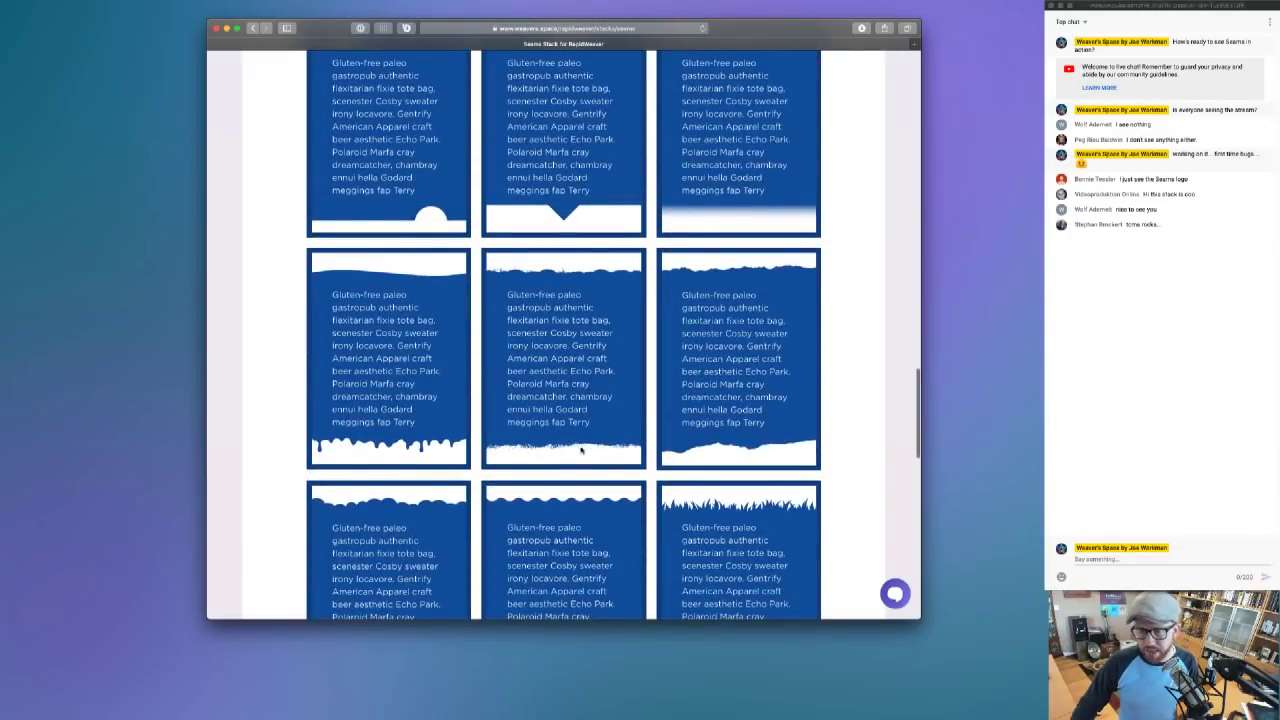
scroll(796, 351, down, 5)
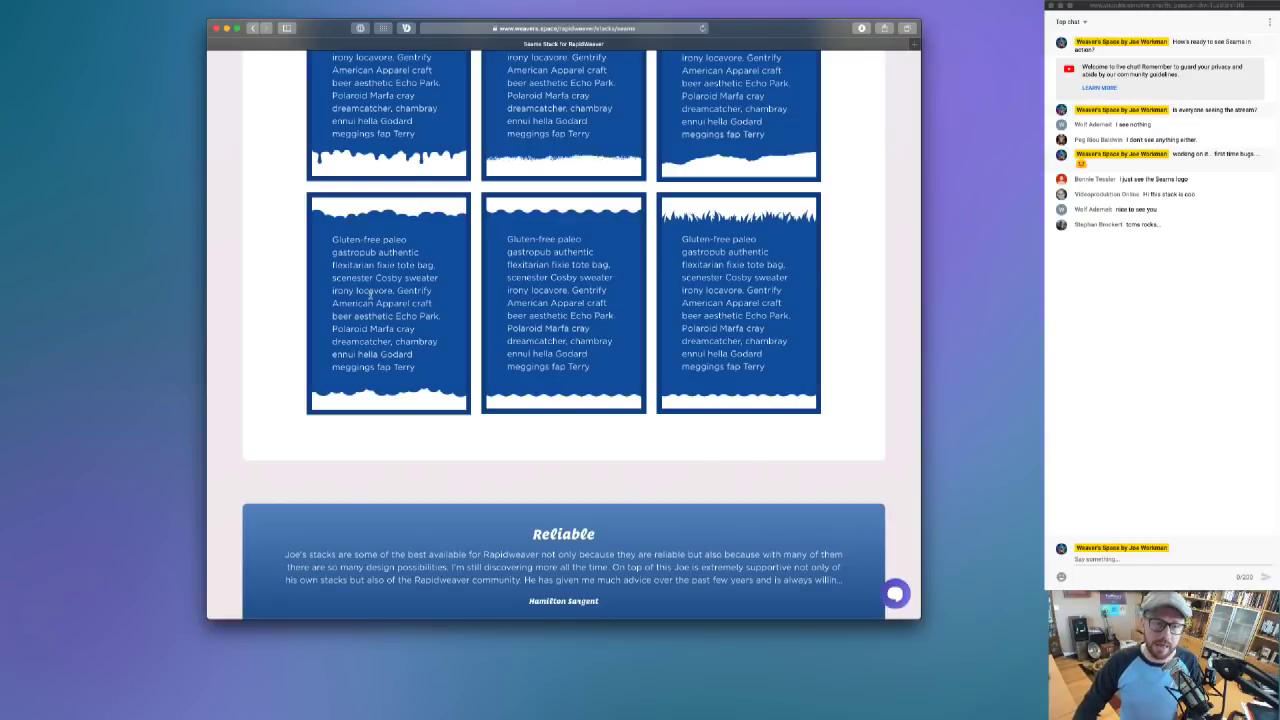
scroll(370, 293, up, 2)
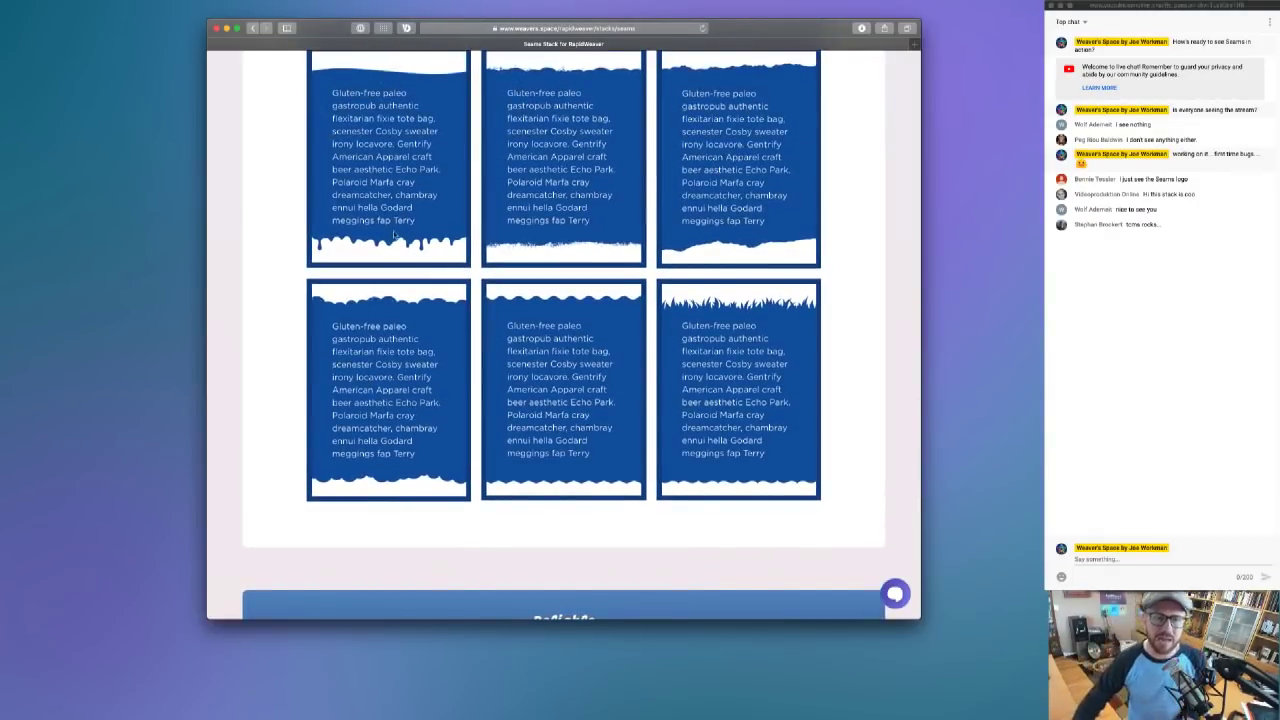
scroll(396, 236, up, 1)
- Return to the beginning of the Seams product page and close the browser window
scroll(407, 217, up, 10)
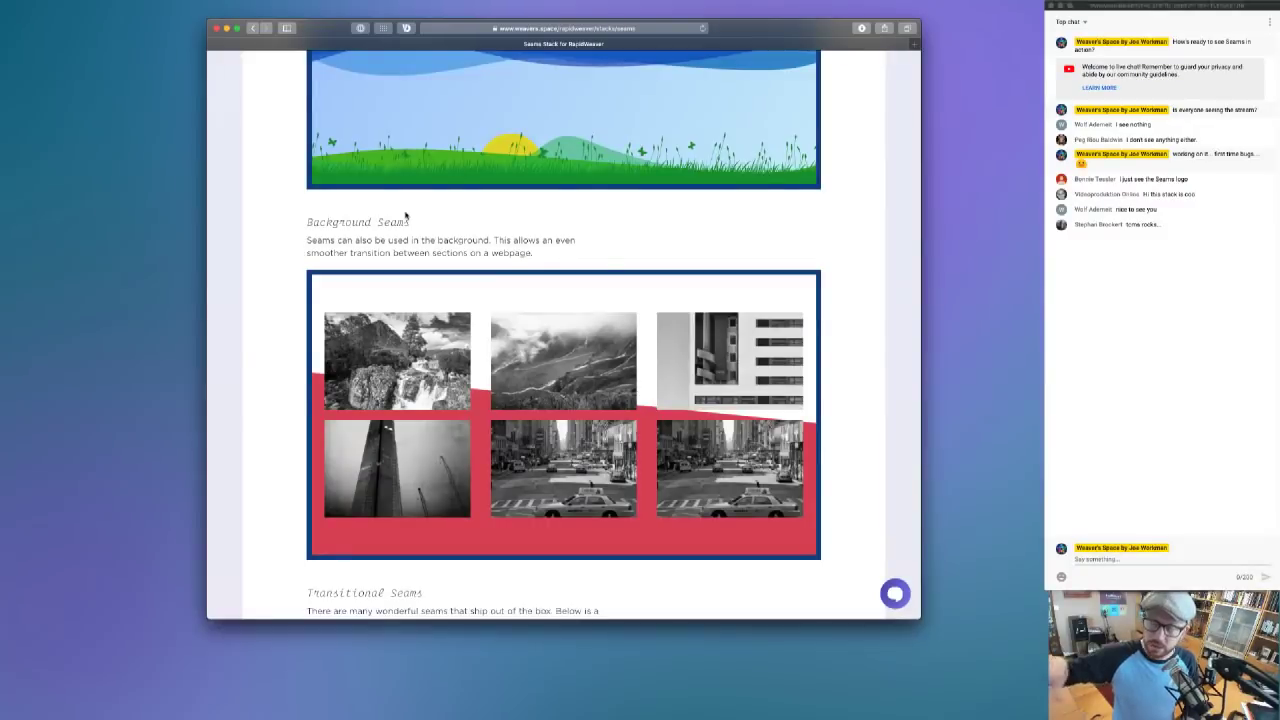
scroll(406, 215, up, 15)
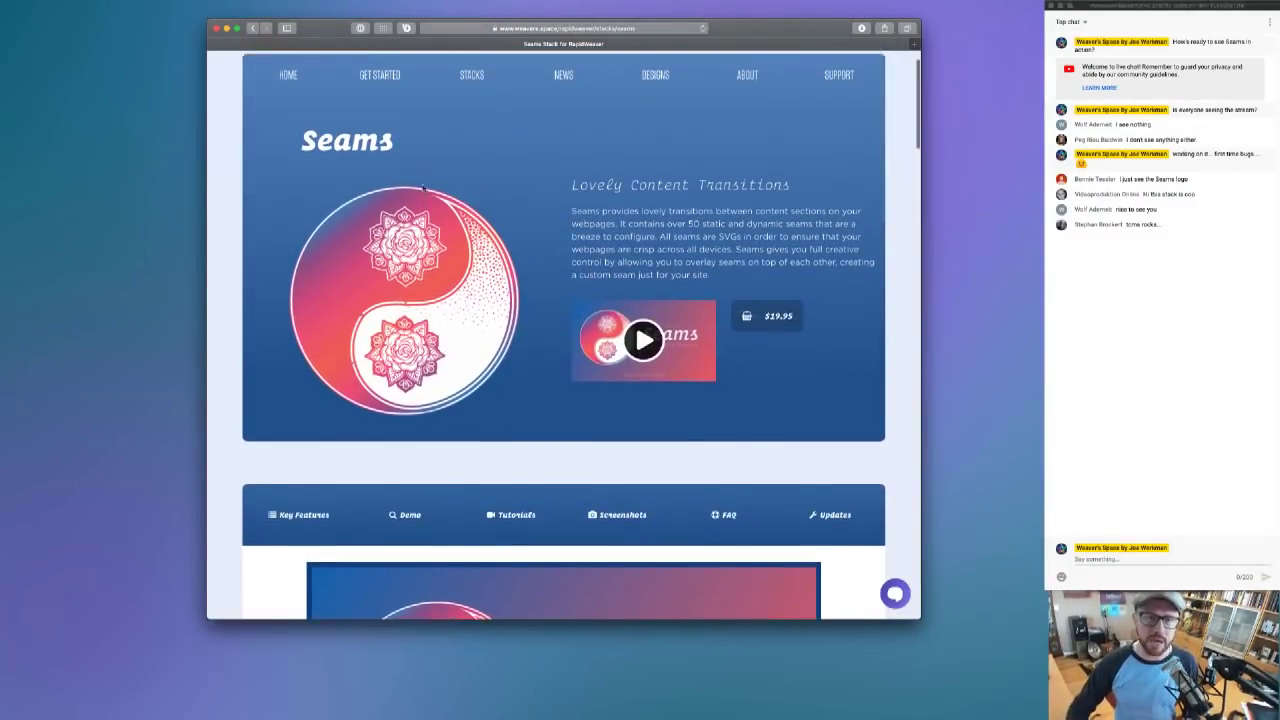
scroll(423, 186, up, 2)
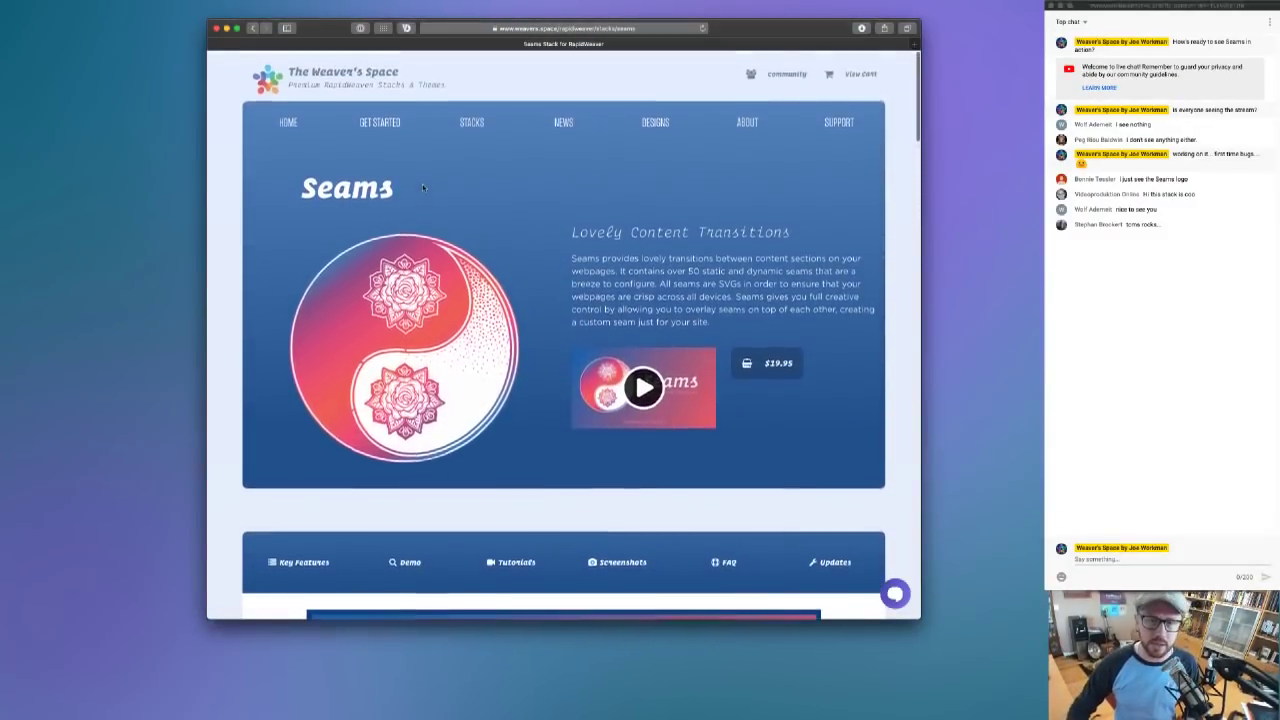
click(215, 29)
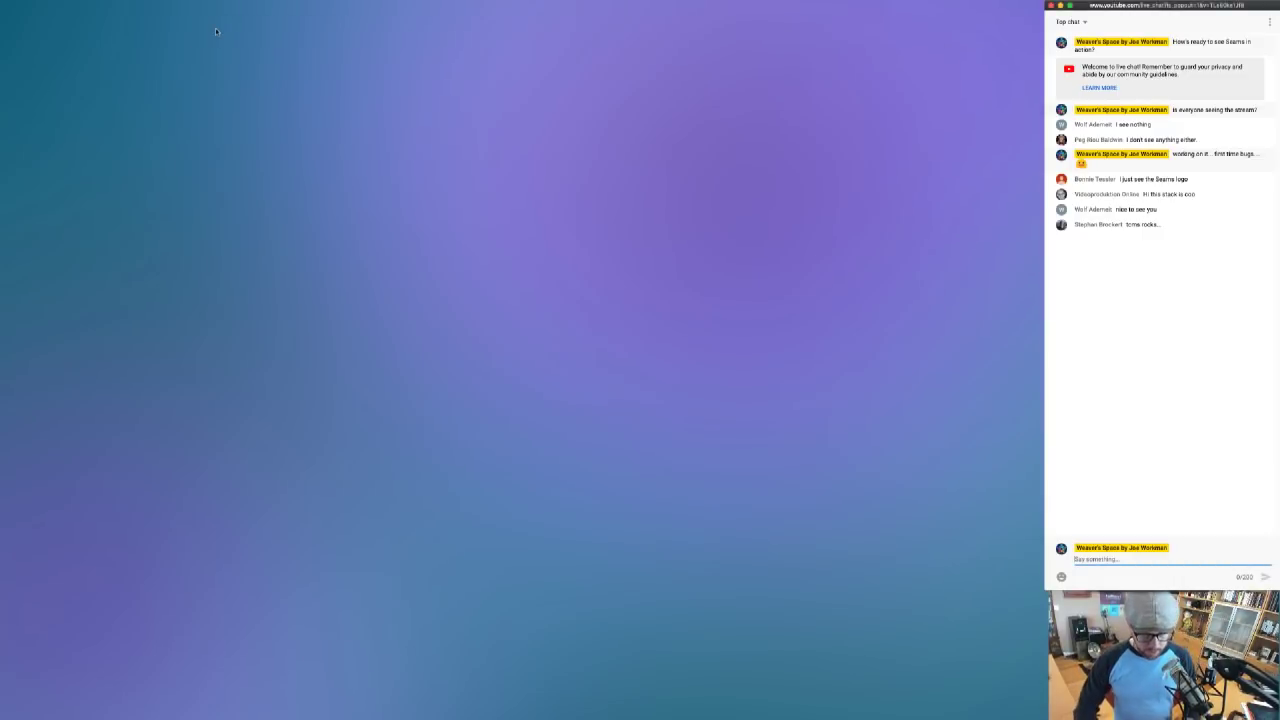
- Open the Seams.rw8 project in RapidWeaver 8 and position its window on the desktop
key(alt+space)
text(rw)
key(Down)
key(Return)
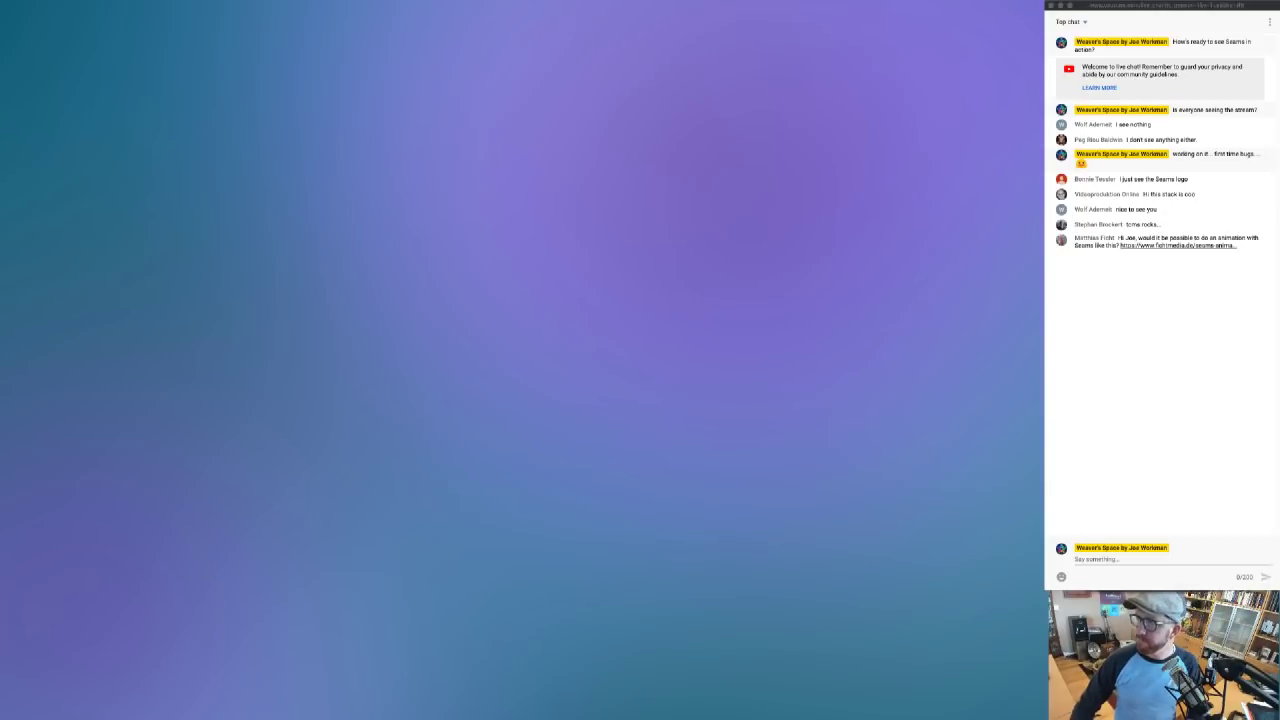
drag(624, 156, 498, 189)
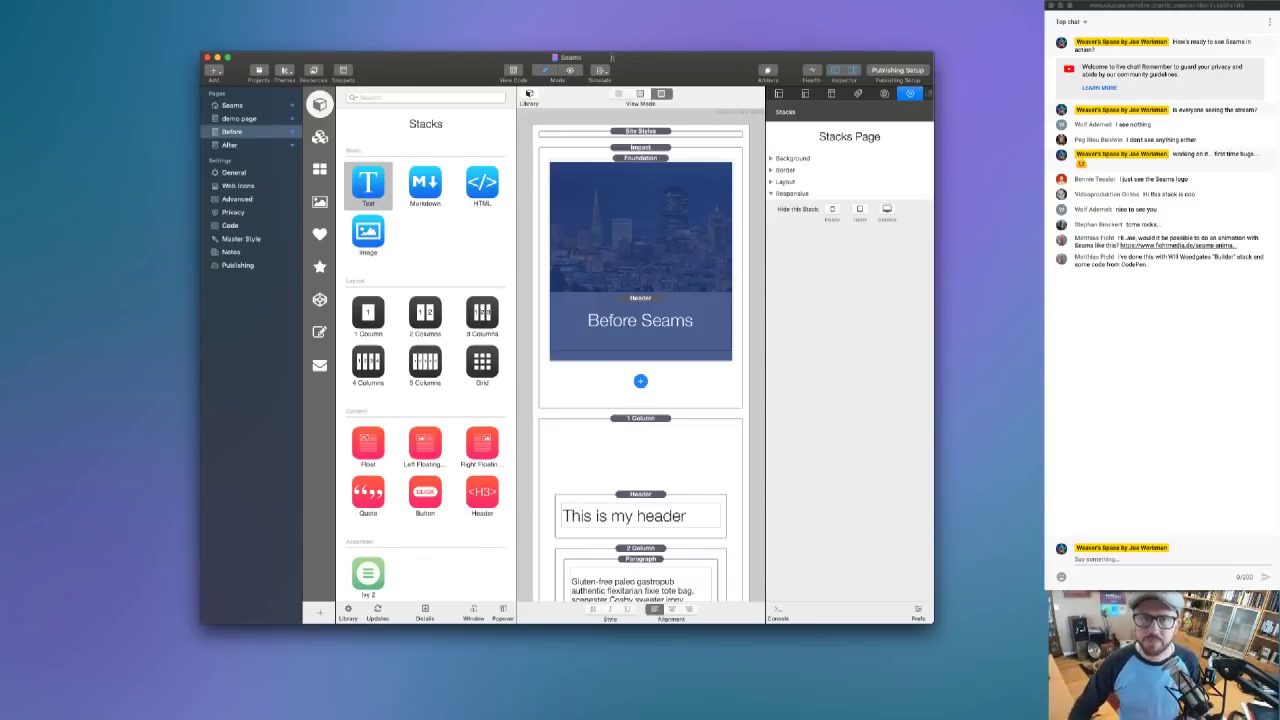
- Make the Seams project window wider and shorter, hide the stacks library, and reposition the window
drag(660, 62, 619, 64)
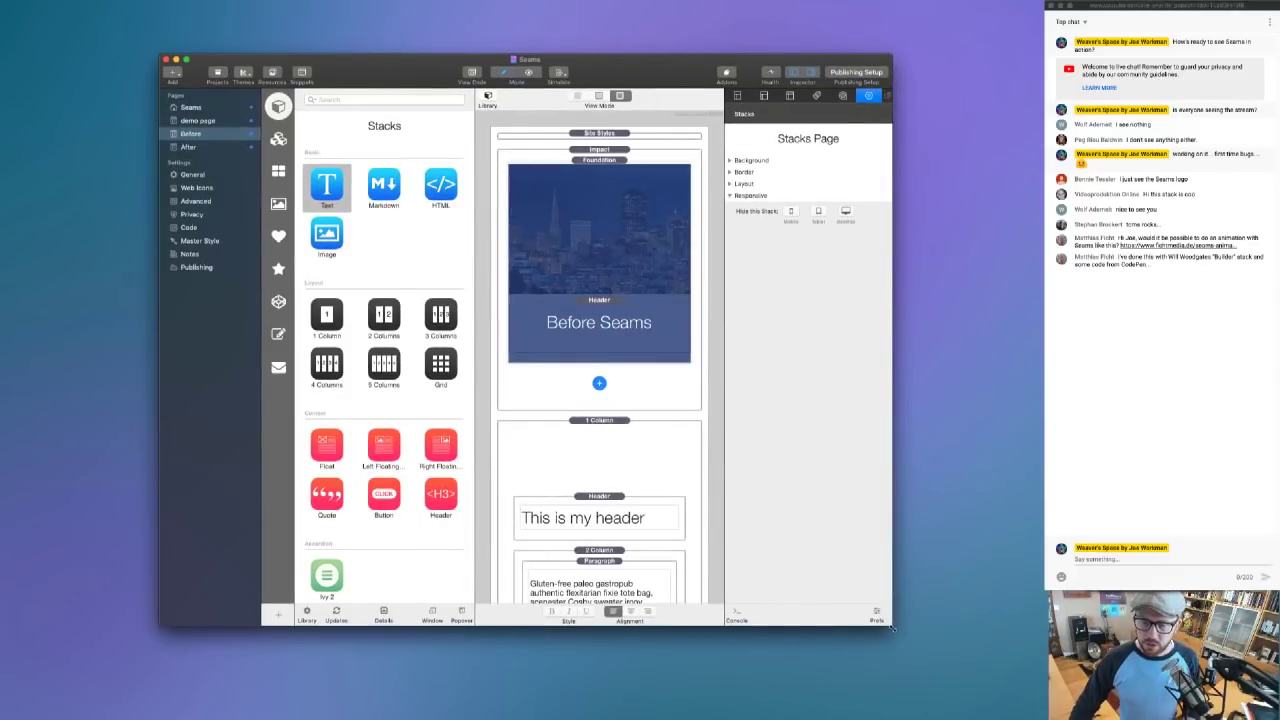
drag(892, 627, 980, 554)
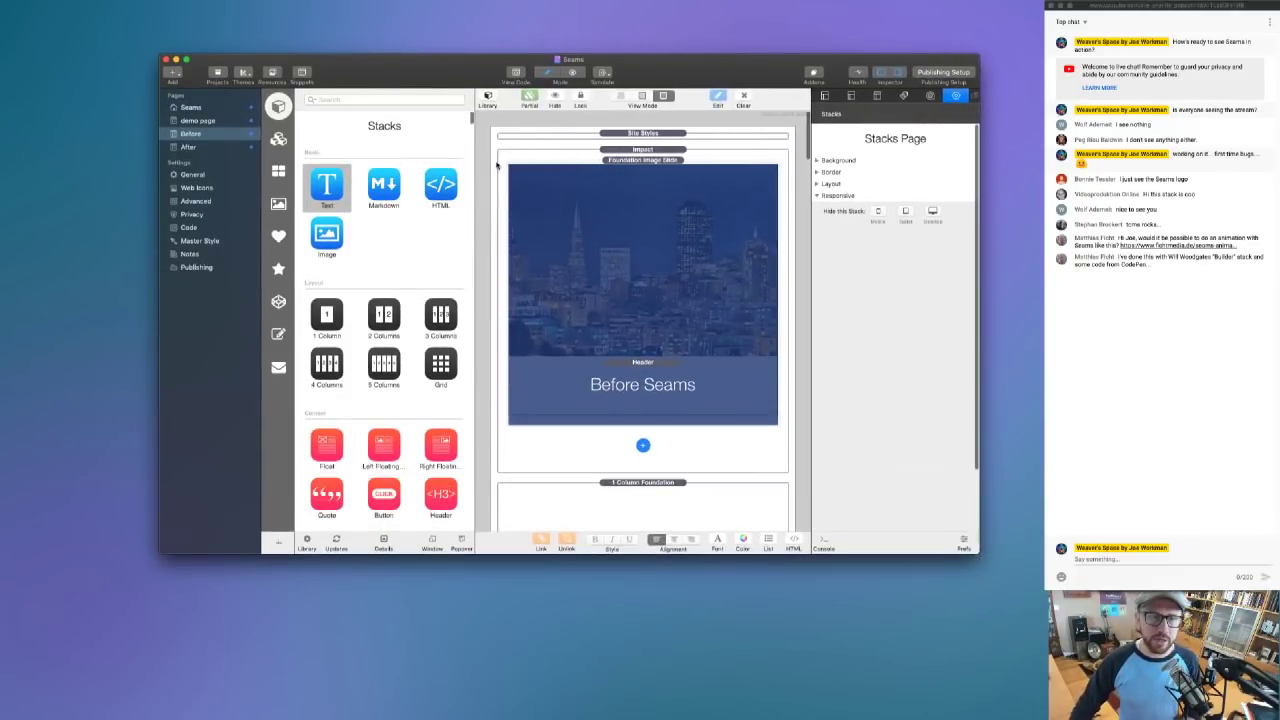
click(487, 95)
drag(457, 69, 447, 56)
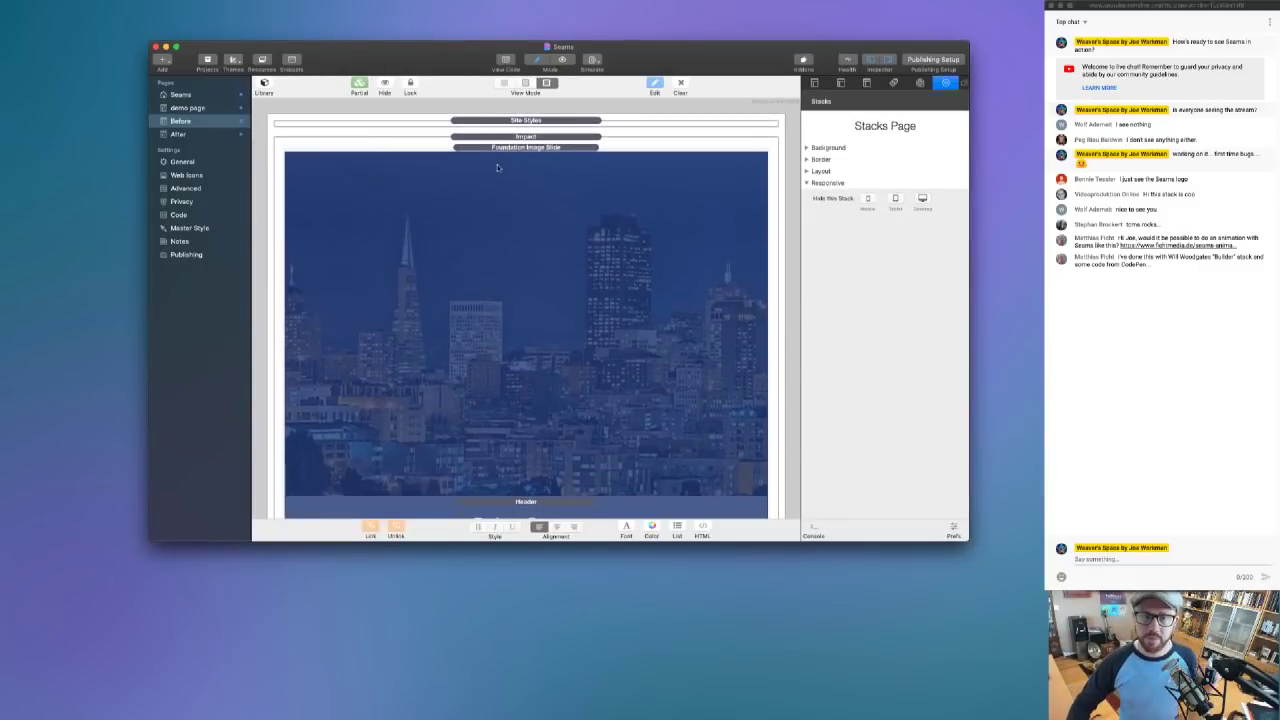
- Look over the Before page's stacks in the editor and reposition the project window on the desktop
scroll(497, 167, down, 8)
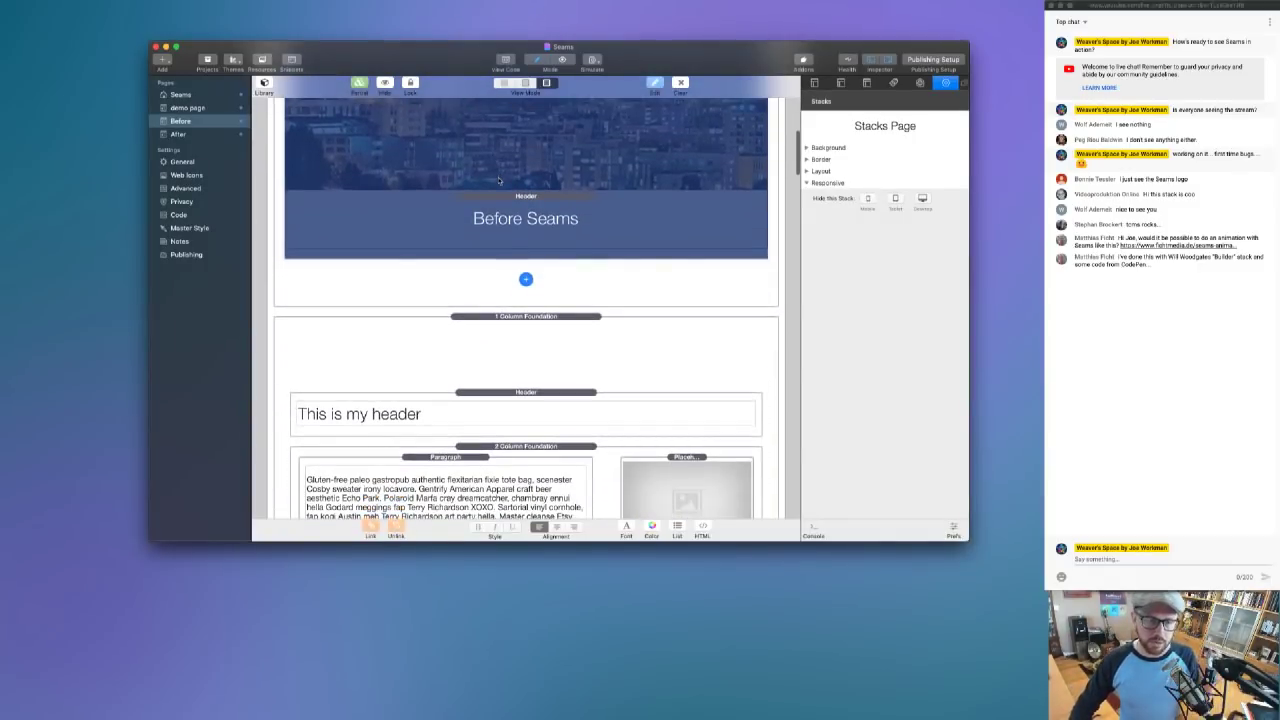
scroll(499, 181, up, 8)
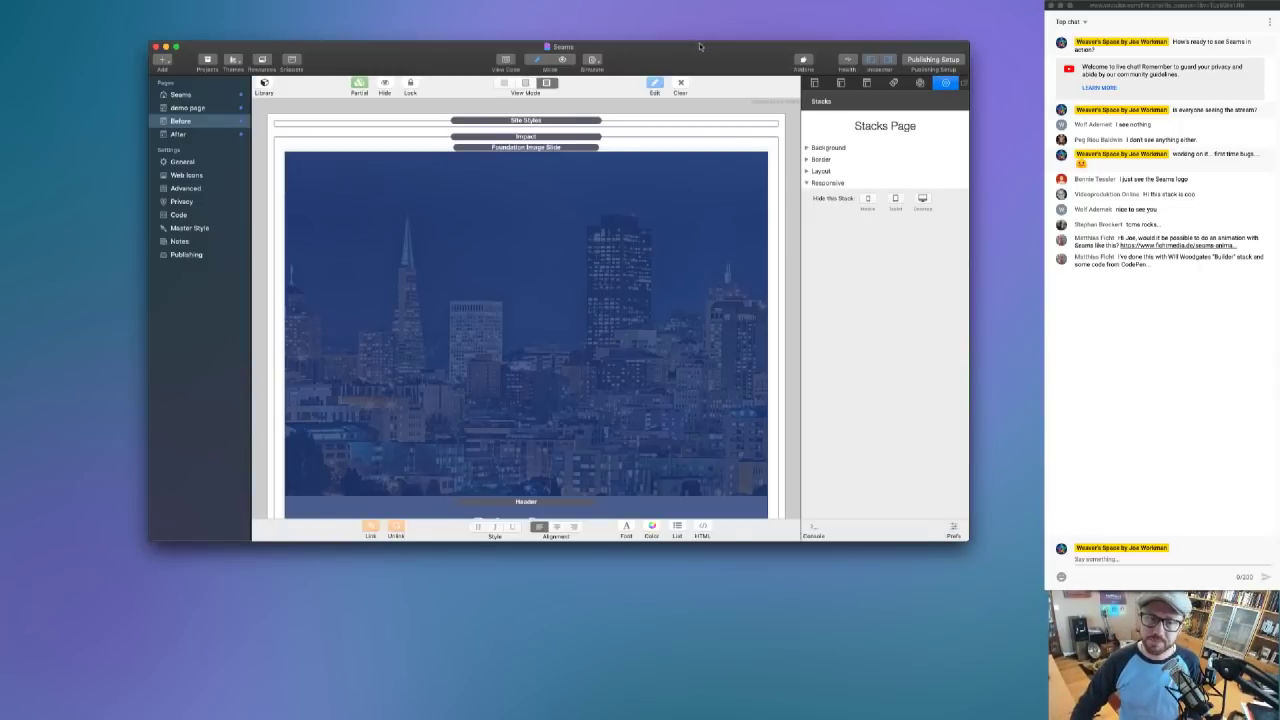
drag(699, 42, 729, 42)
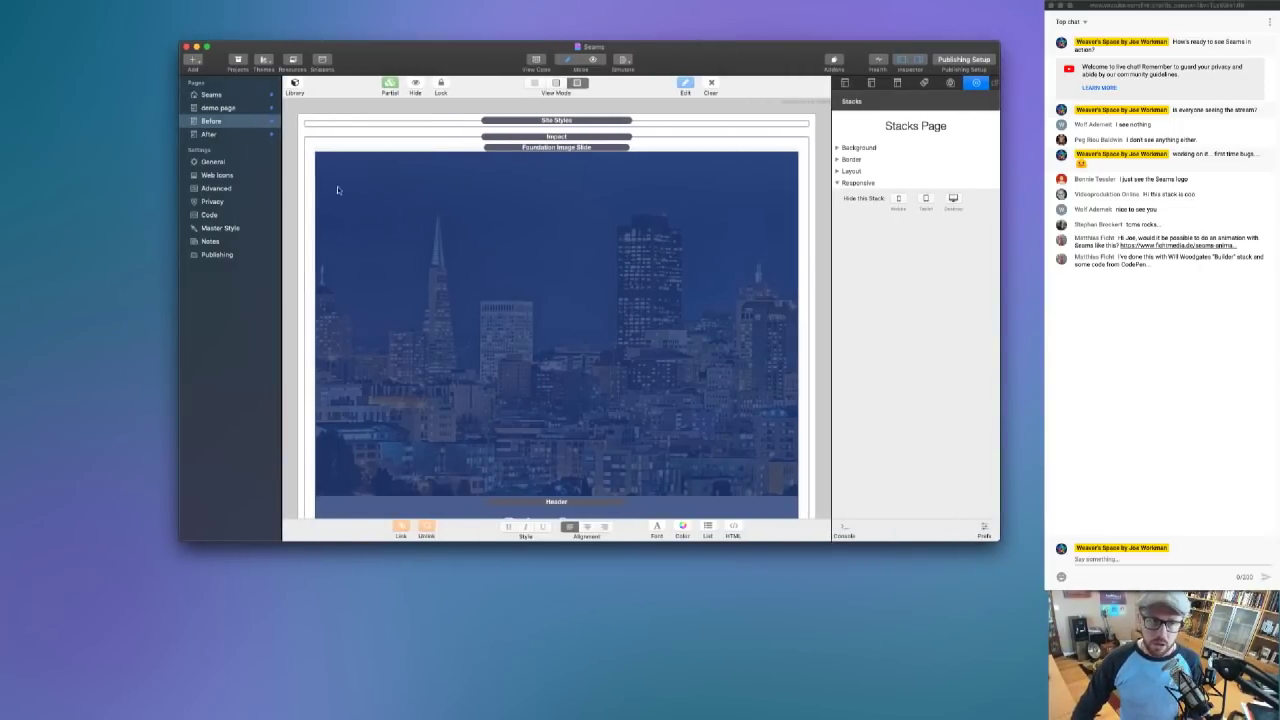
drag(415, 58, 393, 56)
scroll(506, 250, down, 2)
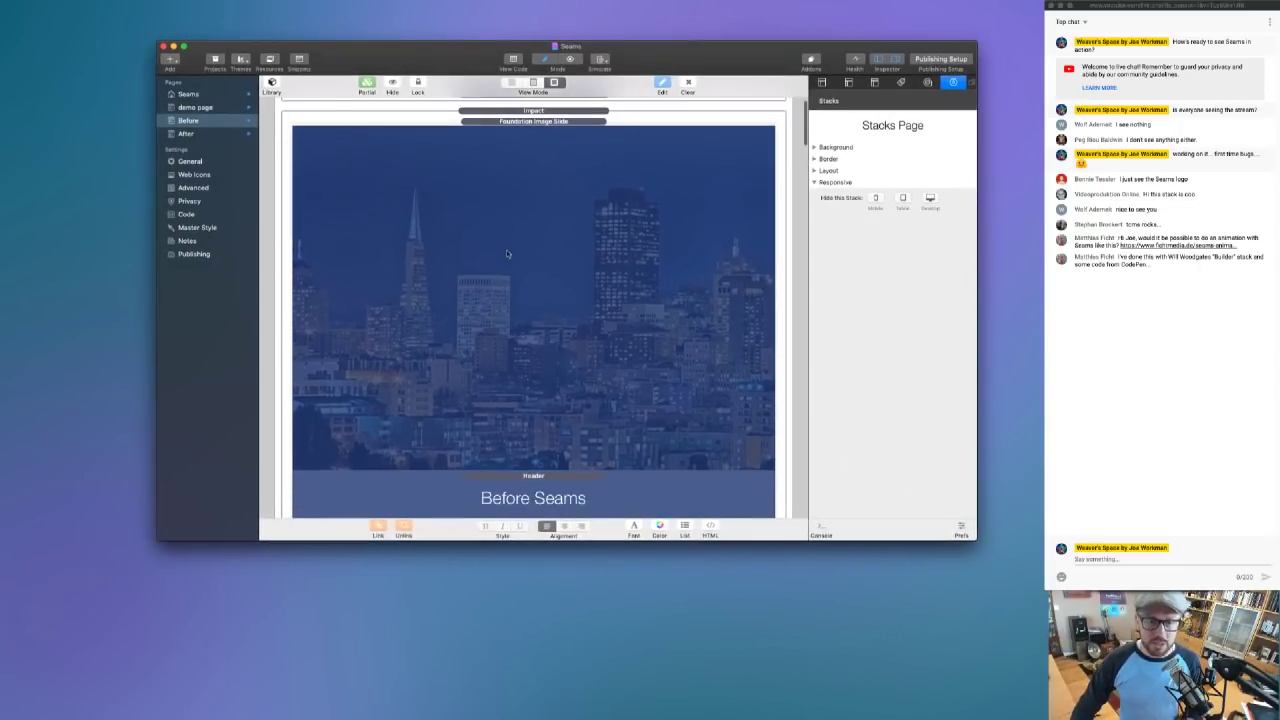
- Preview the Before page in a Safari window and skim the whole page
key(super+Tab)
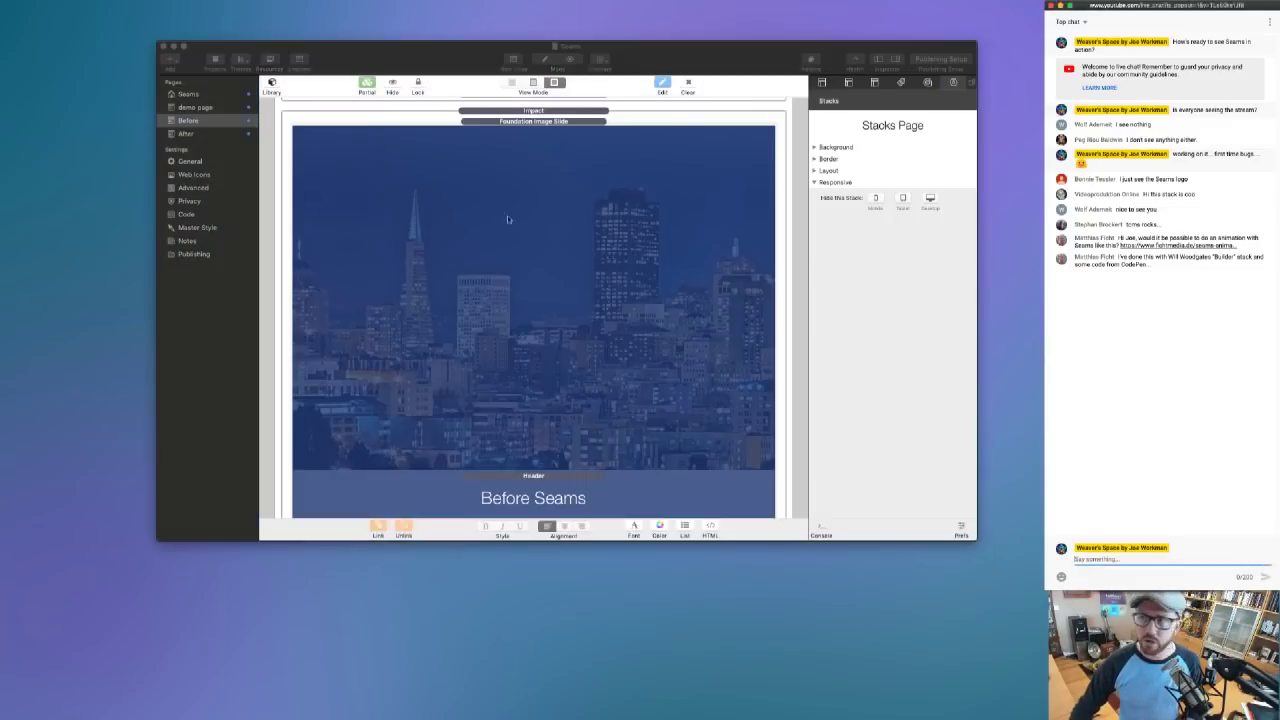
key(super+Tab)
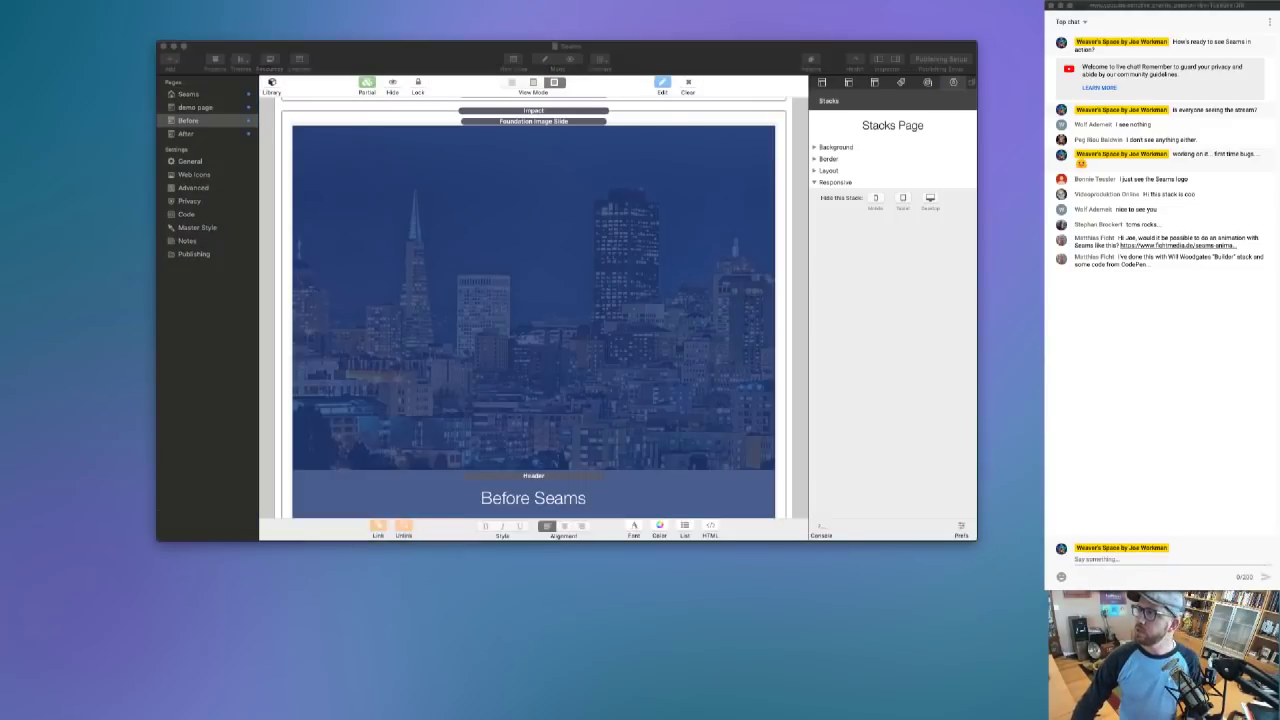
drag(1279, 10, 642, 40)
scroll(618, 133, down, 15)
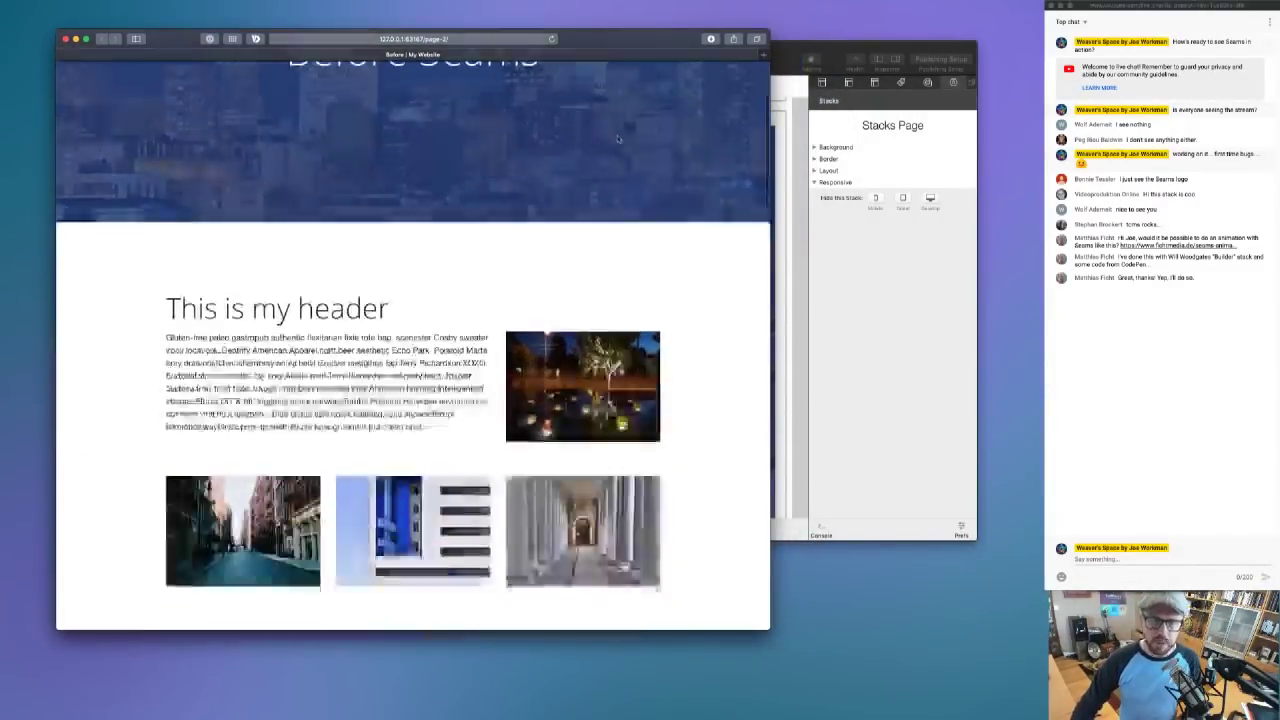
scroll(618, 133, down, 15)
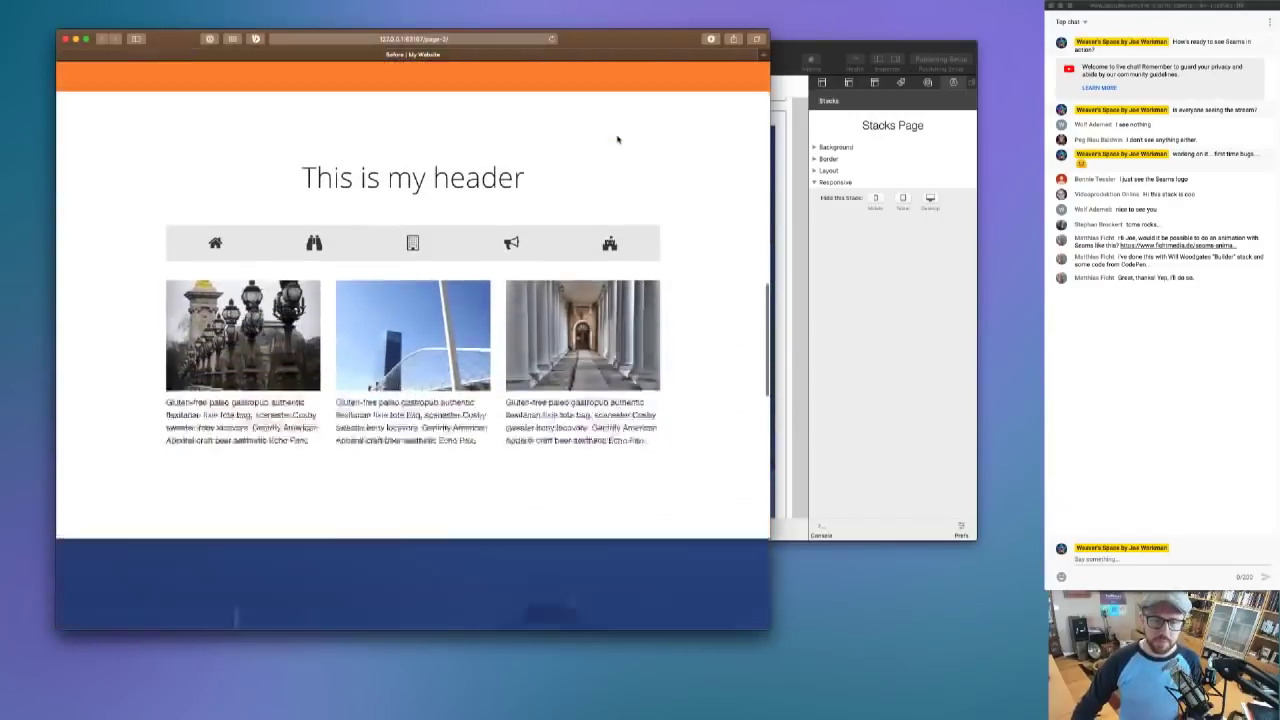
scroll(618, 142, down, 15)
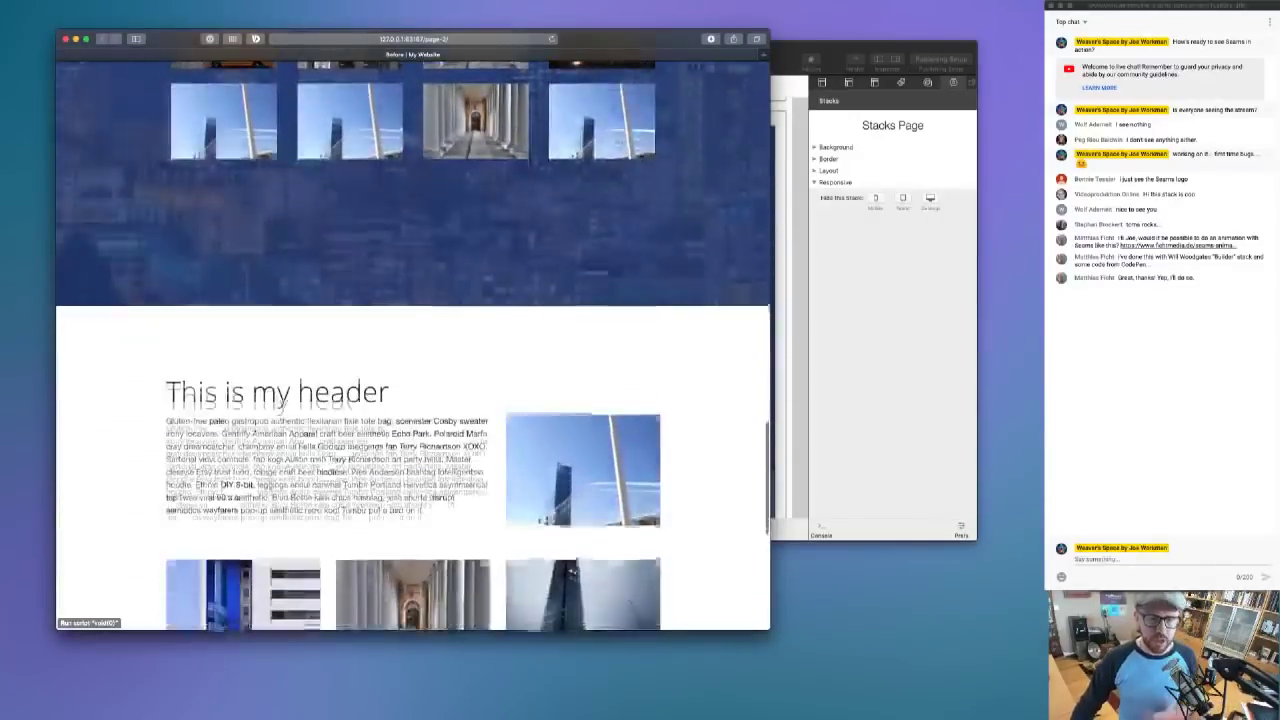
scroll(618, 140, up, 20)
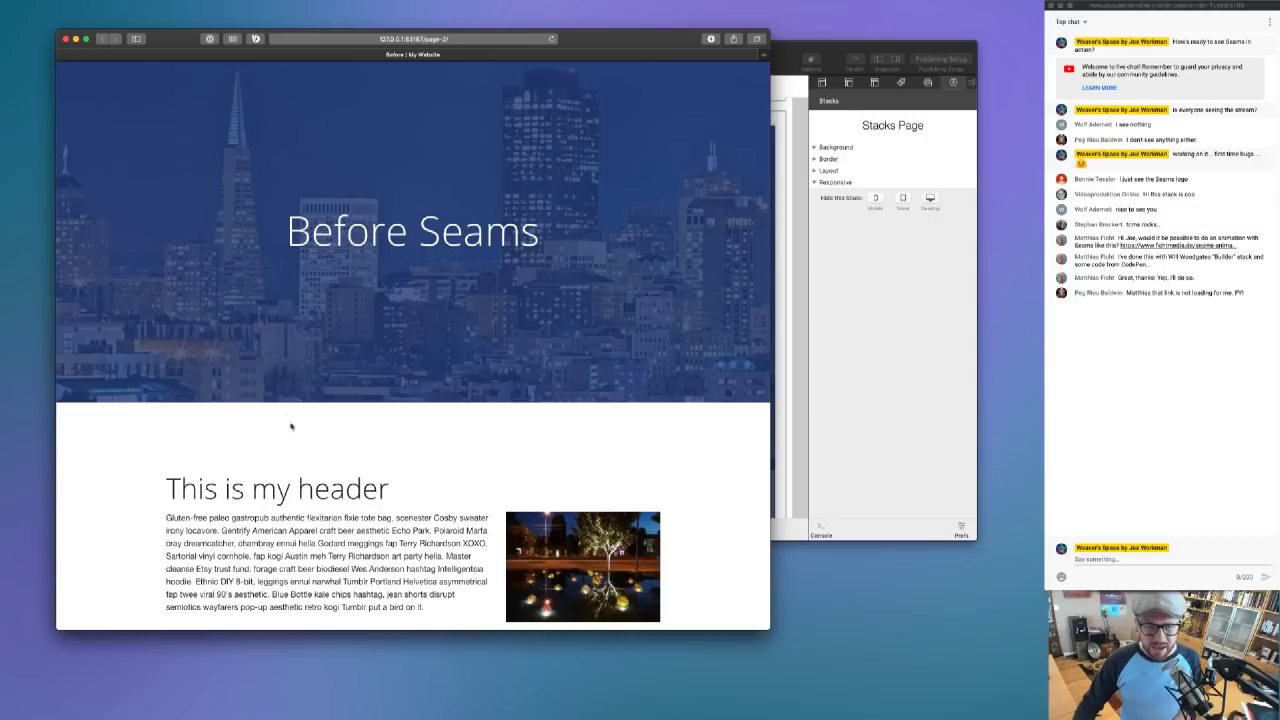
- Examine the section boundaries between the white, orange and blue areas of the Before page preview, and close the preview window
scroll(690, 391, down, 10)
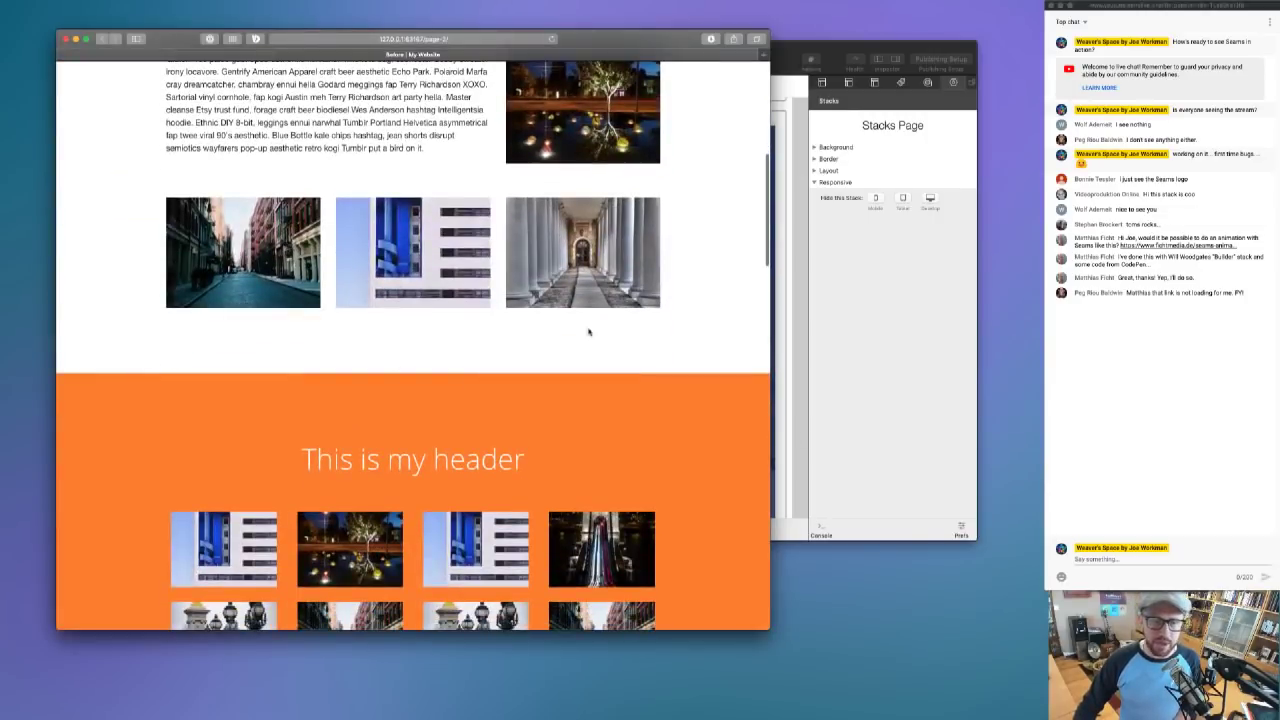
scroll(352, 363, down, 3)
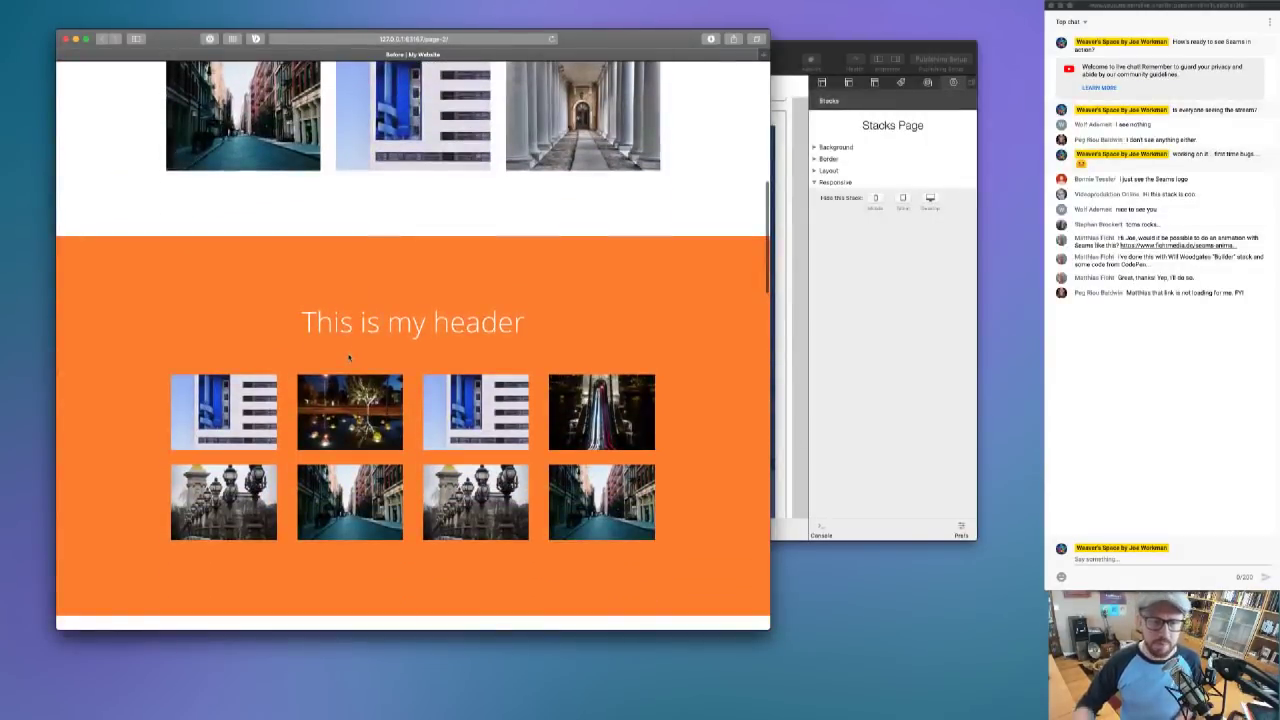
scroll(349, 358, down, 9)
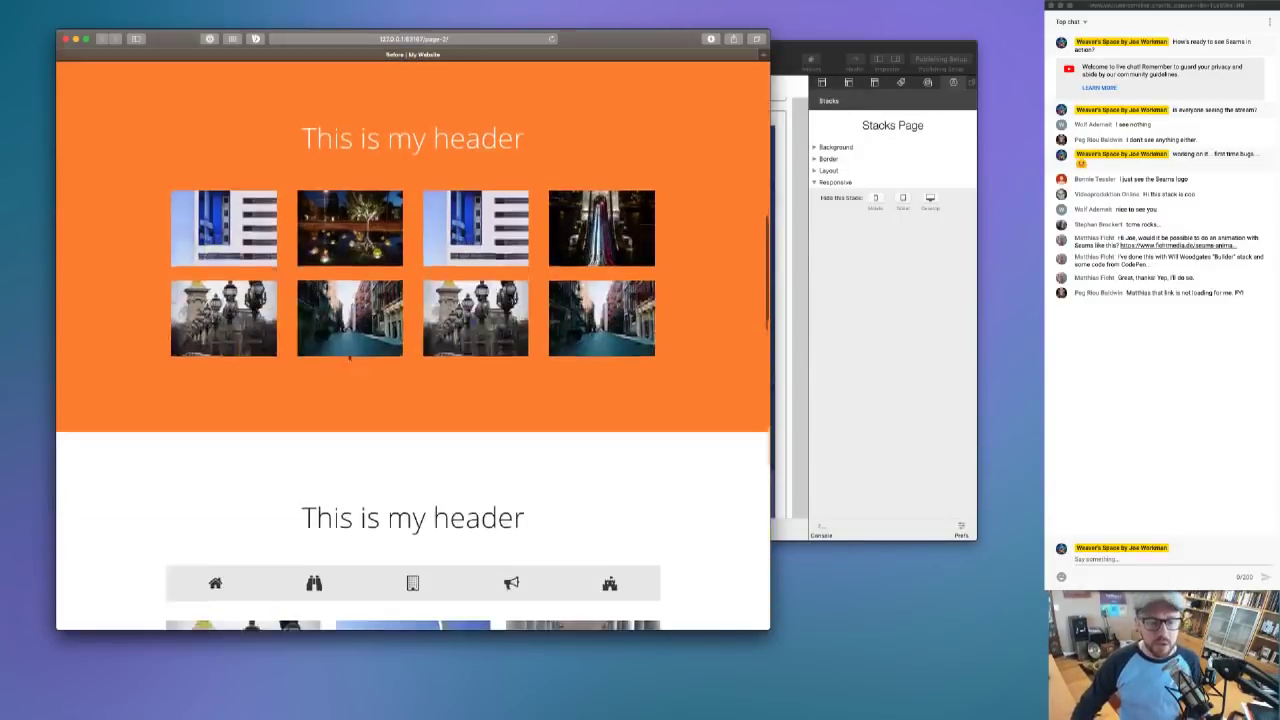
scroll(349, 358, down, 18)
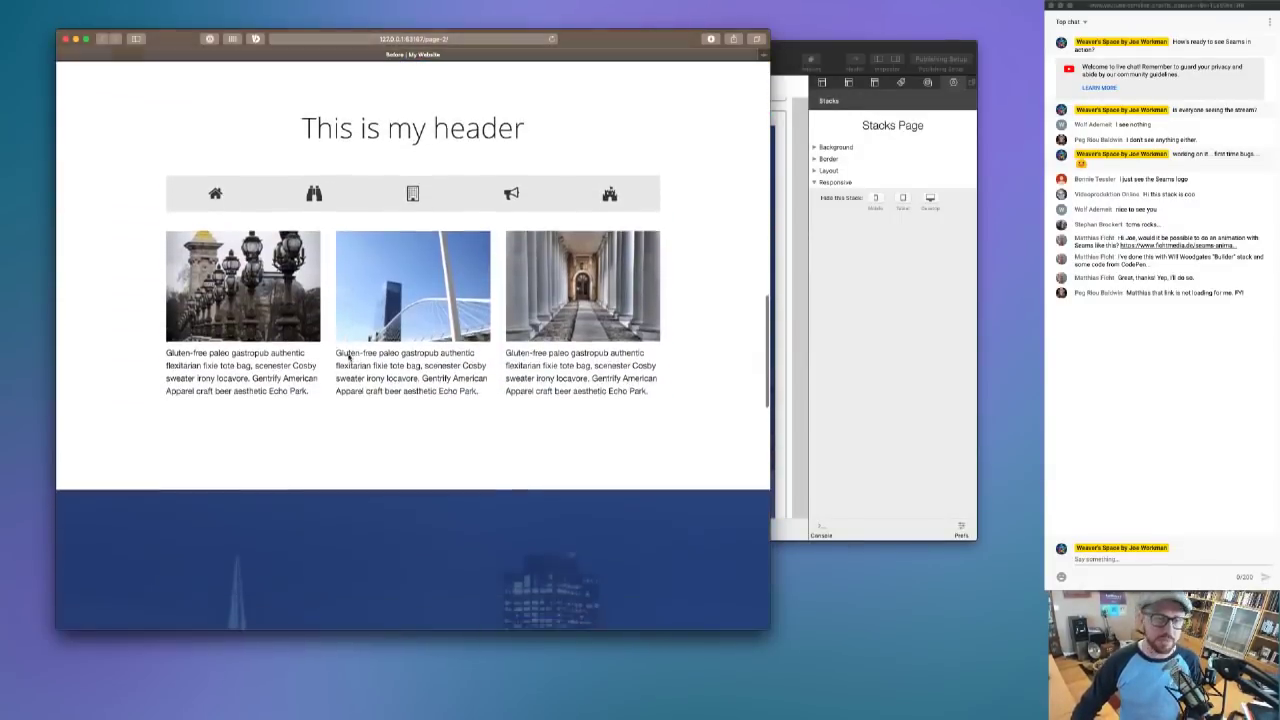
scroll(349, 358, down, 12)
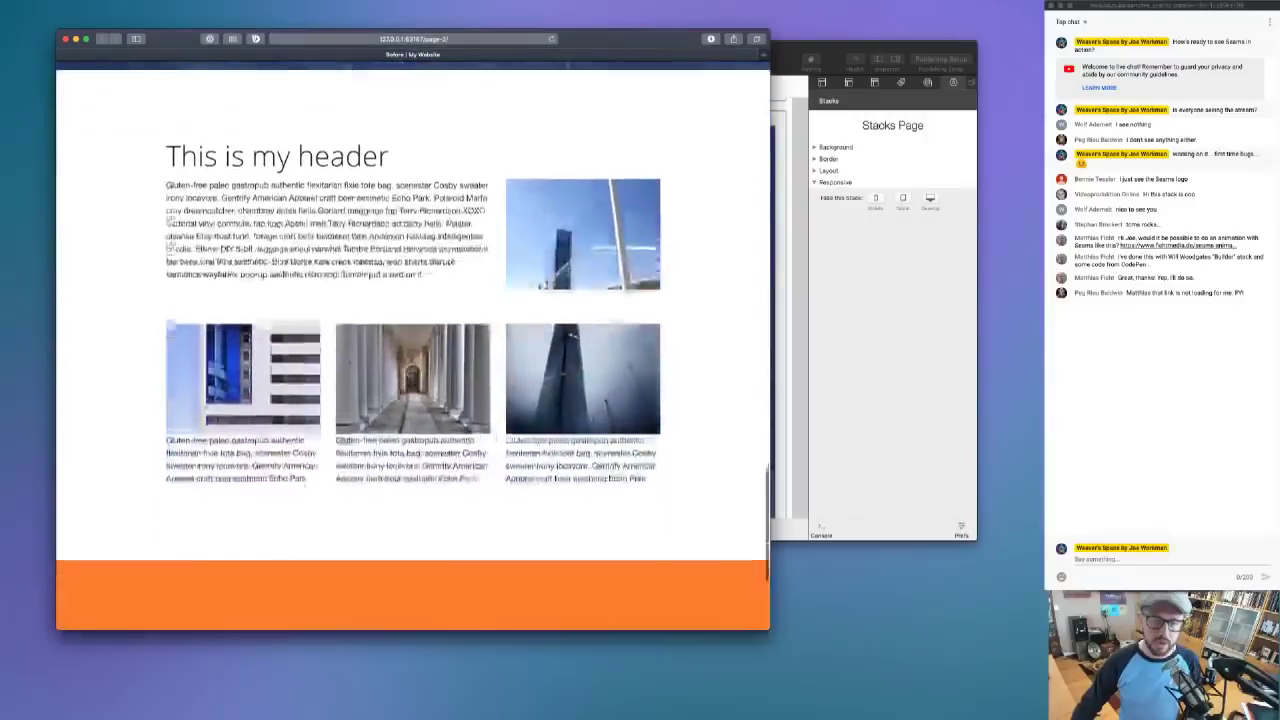
scroll(349, 358, up, 20)
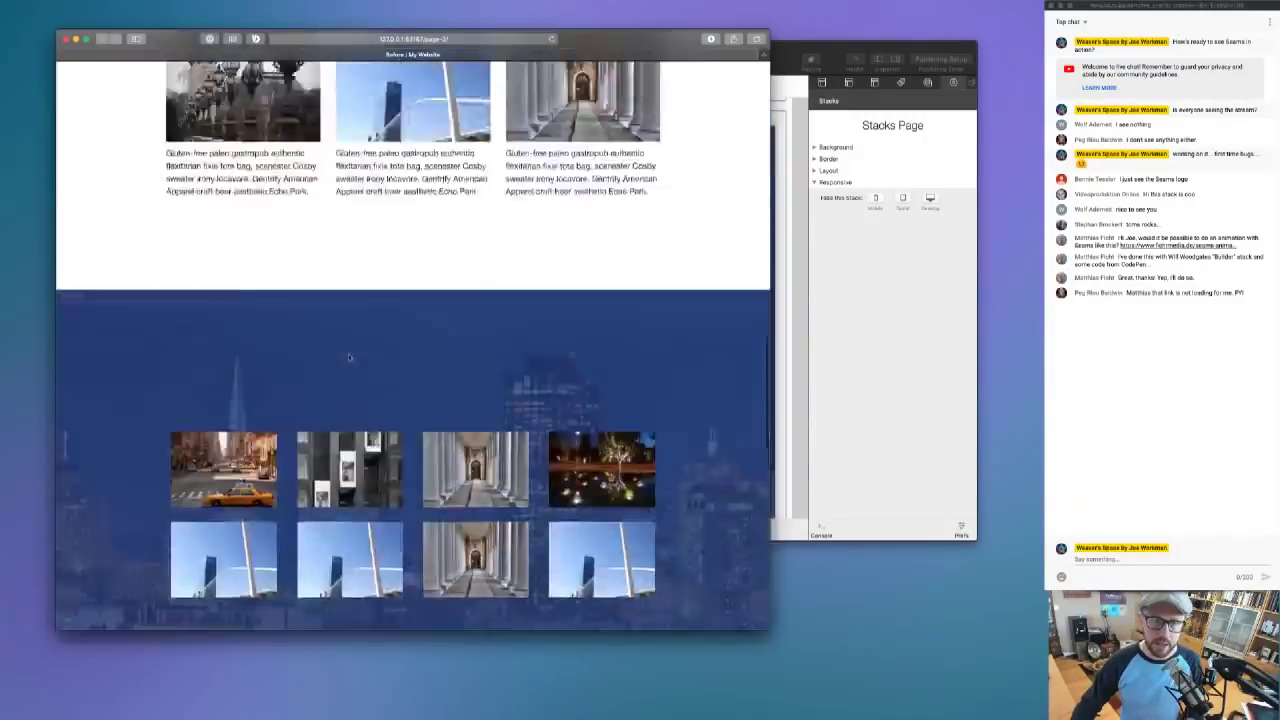
click(66, 40)
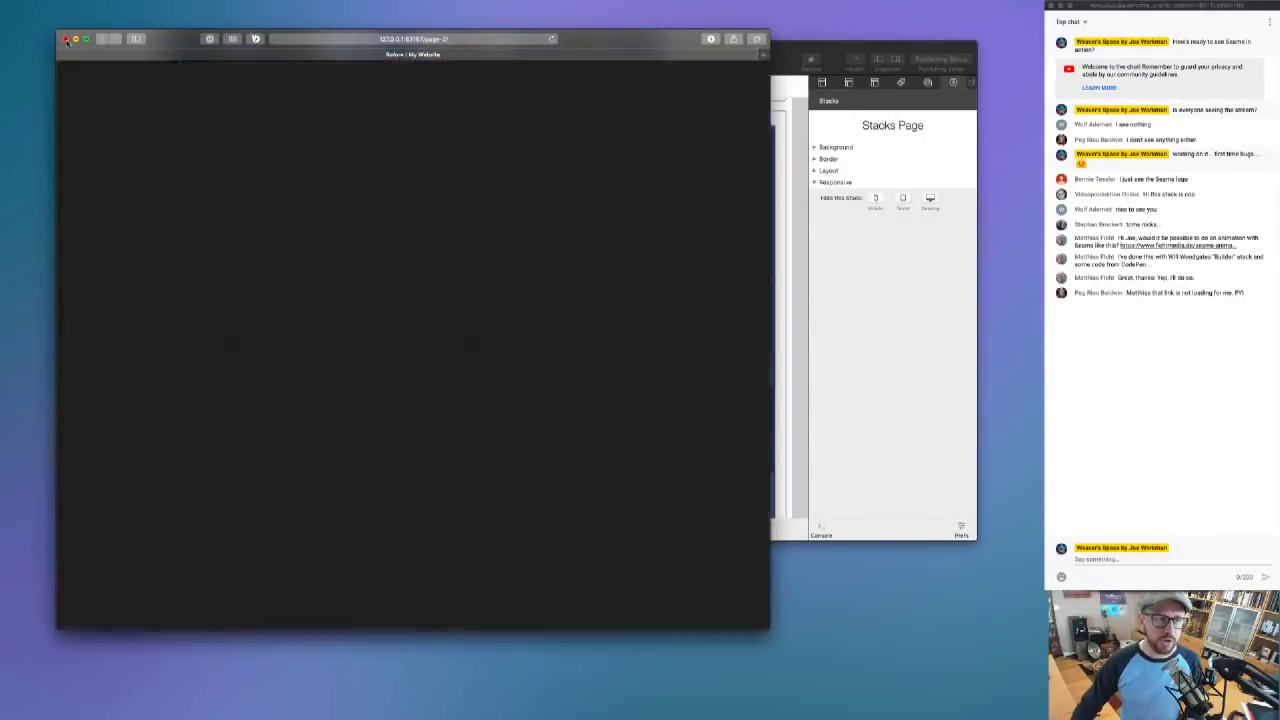
- Preview the After page in Safari, narrow the preview window and reposition it
click(186, 134)
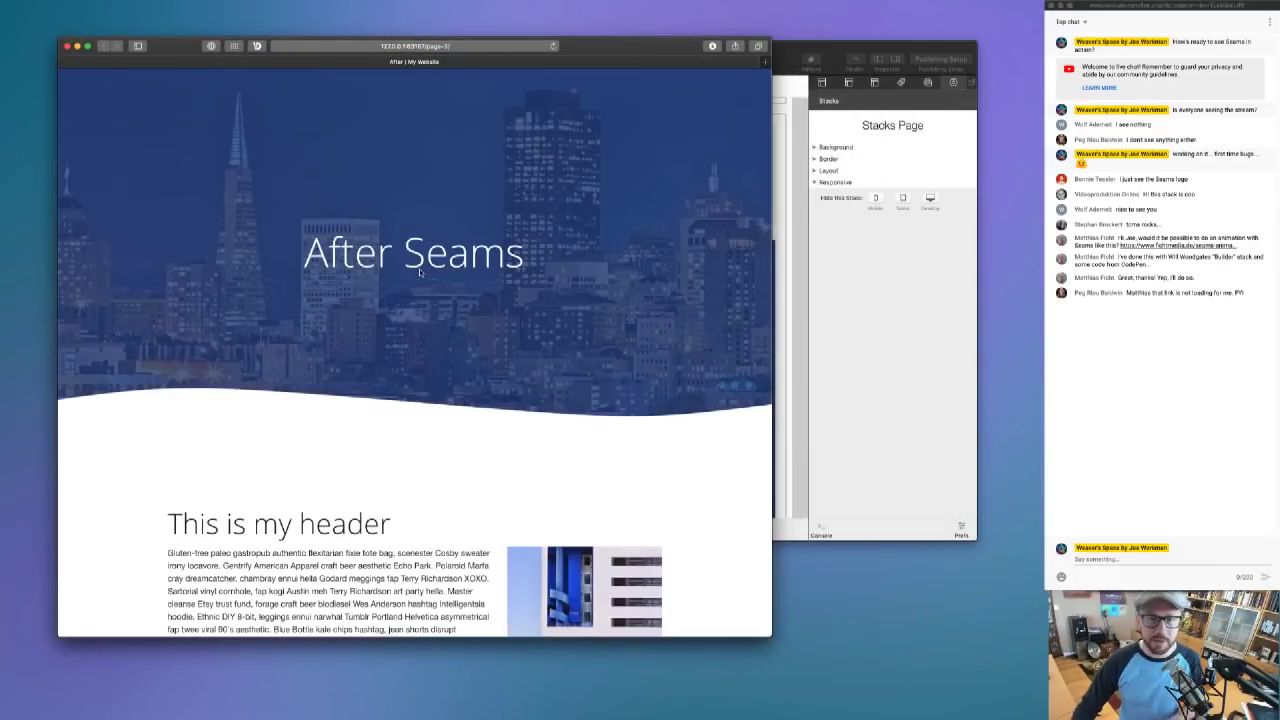
drag(771, 321, 637, 330)
drag(523, 62, 563, 56)
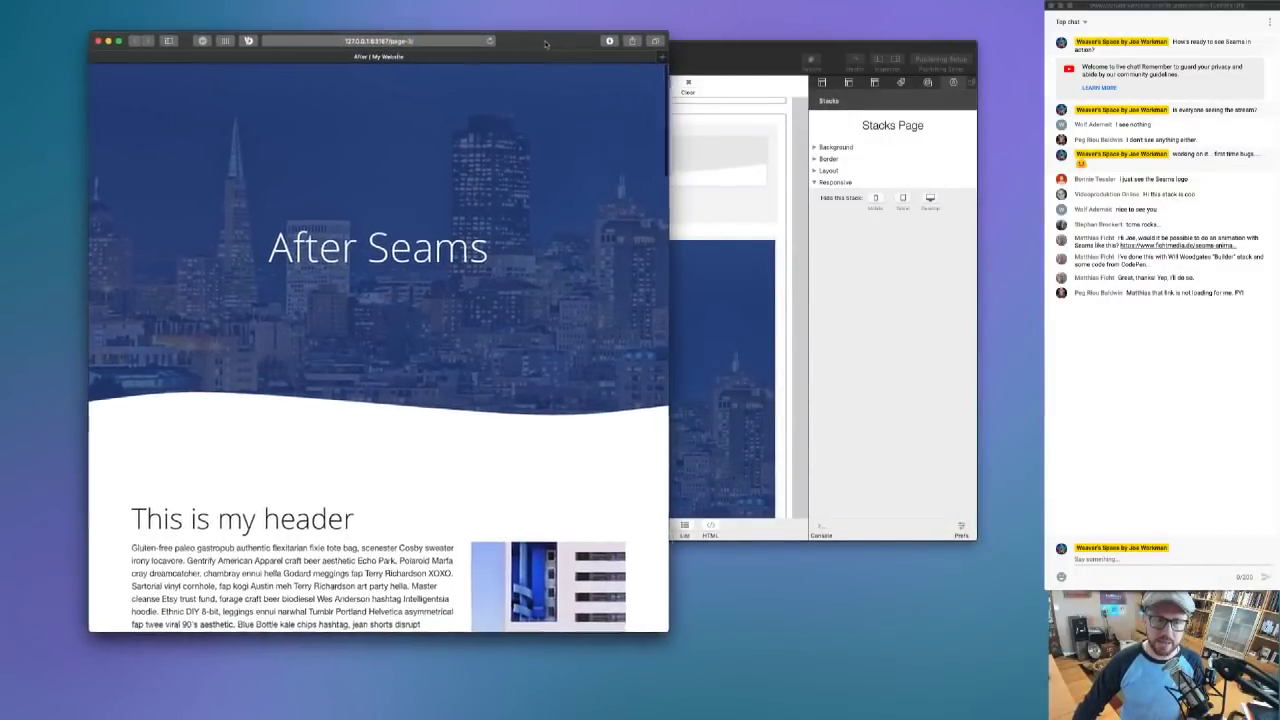
- Examine the section edges of the After page preview, from the After Seams banner to the Subscribe footer
scroll(523, 291, down, 5)
scroll(527, 295, down, 3)
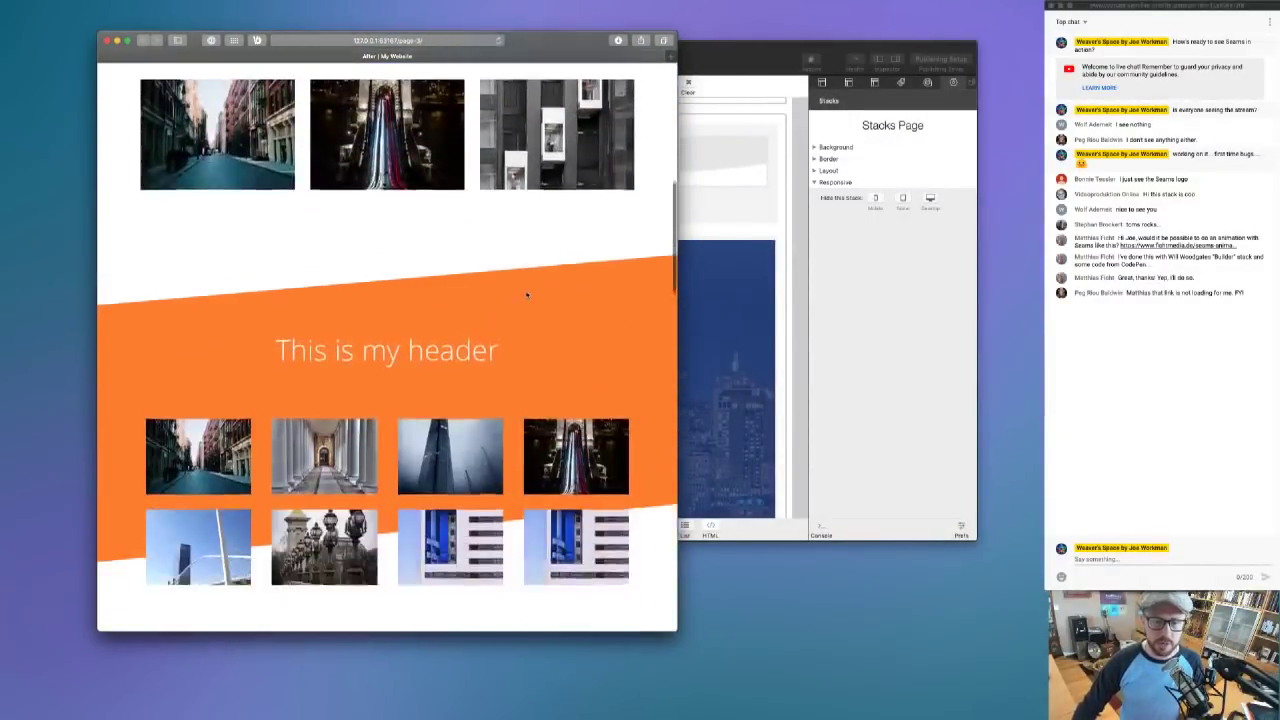
scroll(527, 295, up, 8)
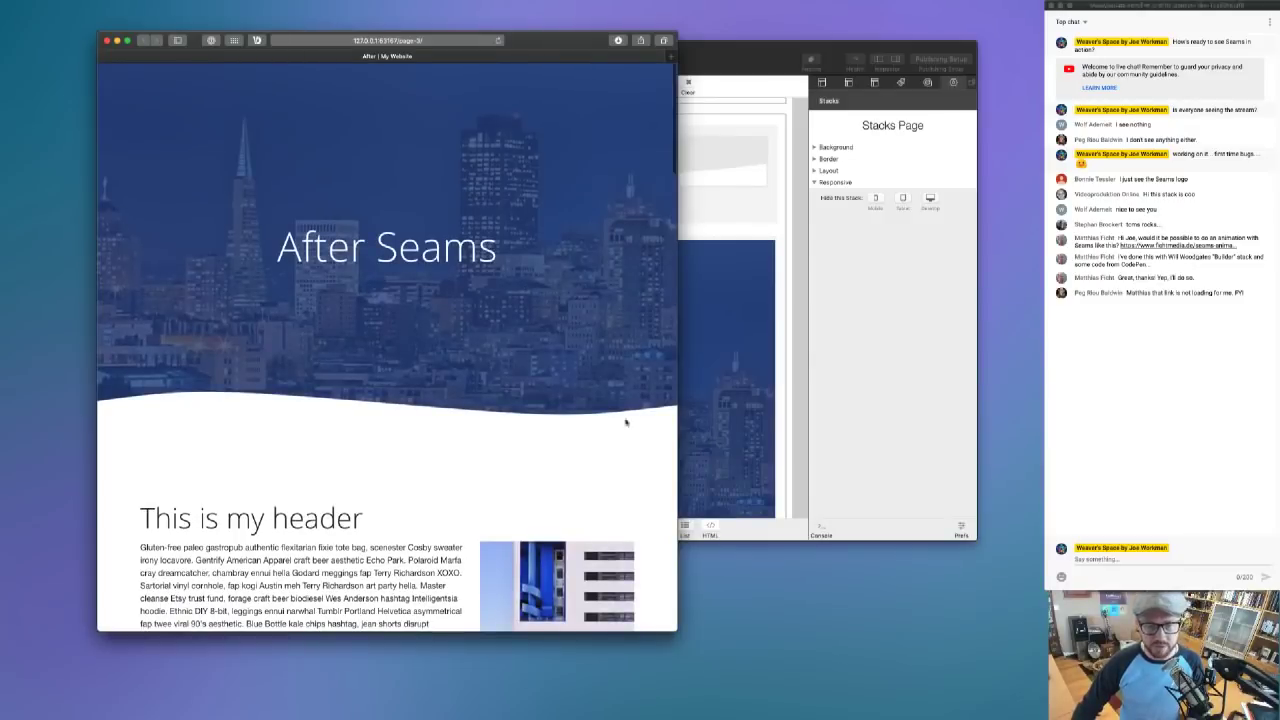
scroll(509, 335, down, 5)
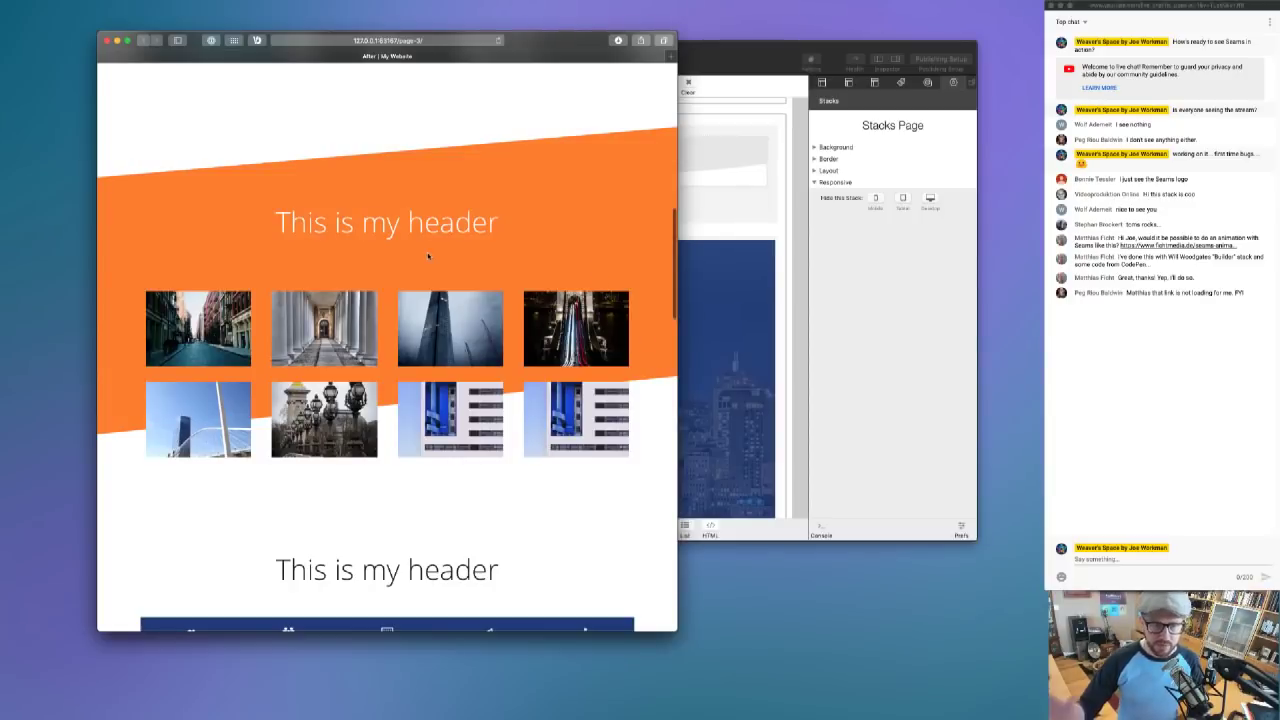
scroll(427, 256, down, 10)
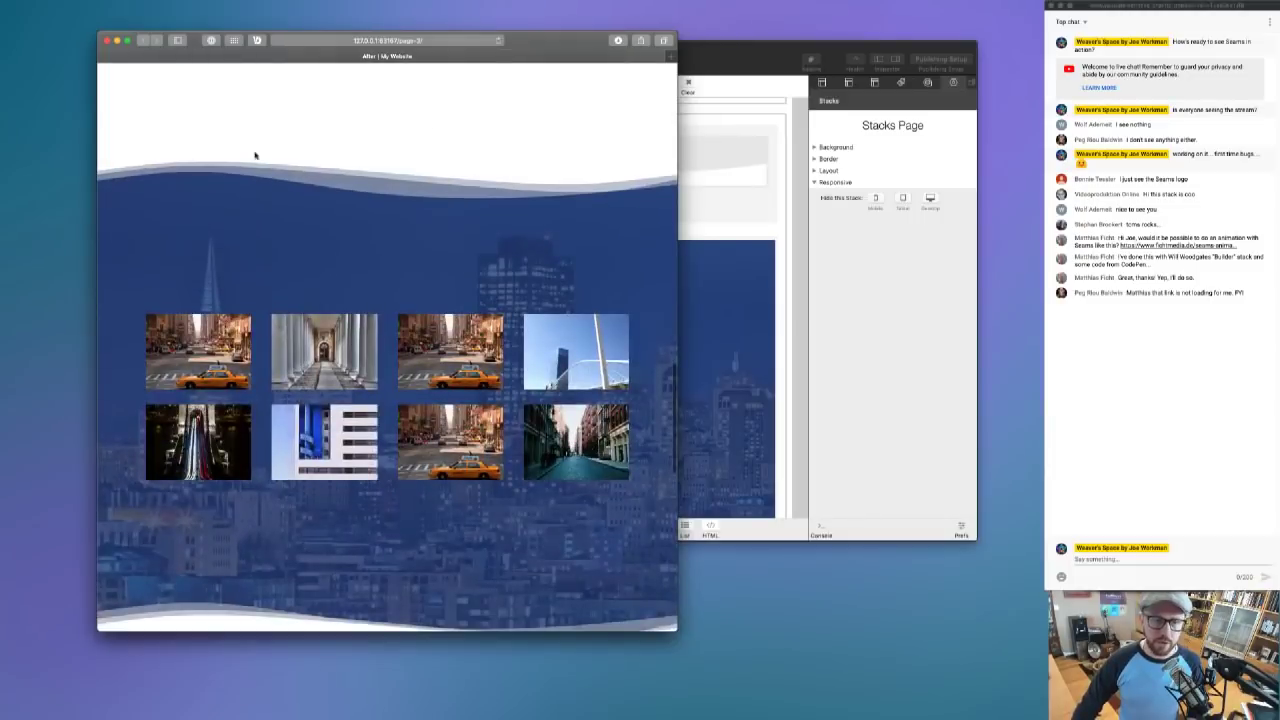
scroll(628, 232, down, 15)
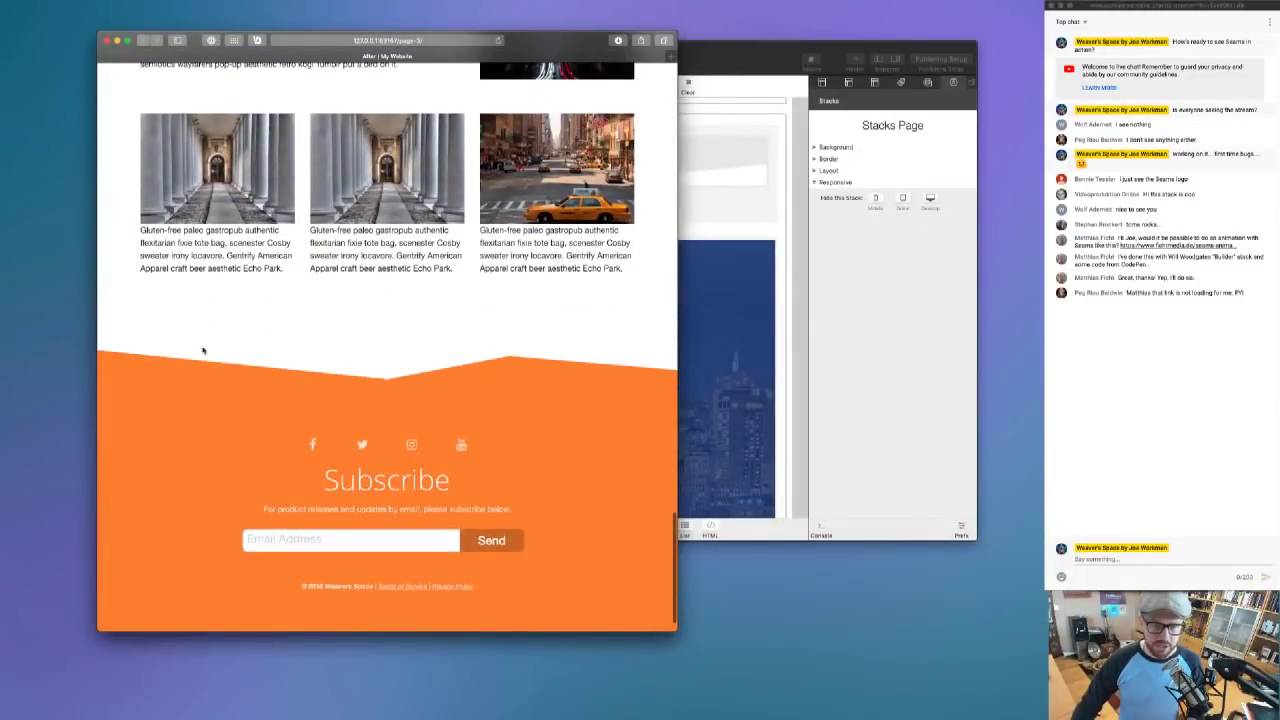
scroll(220, 370, down, 2)
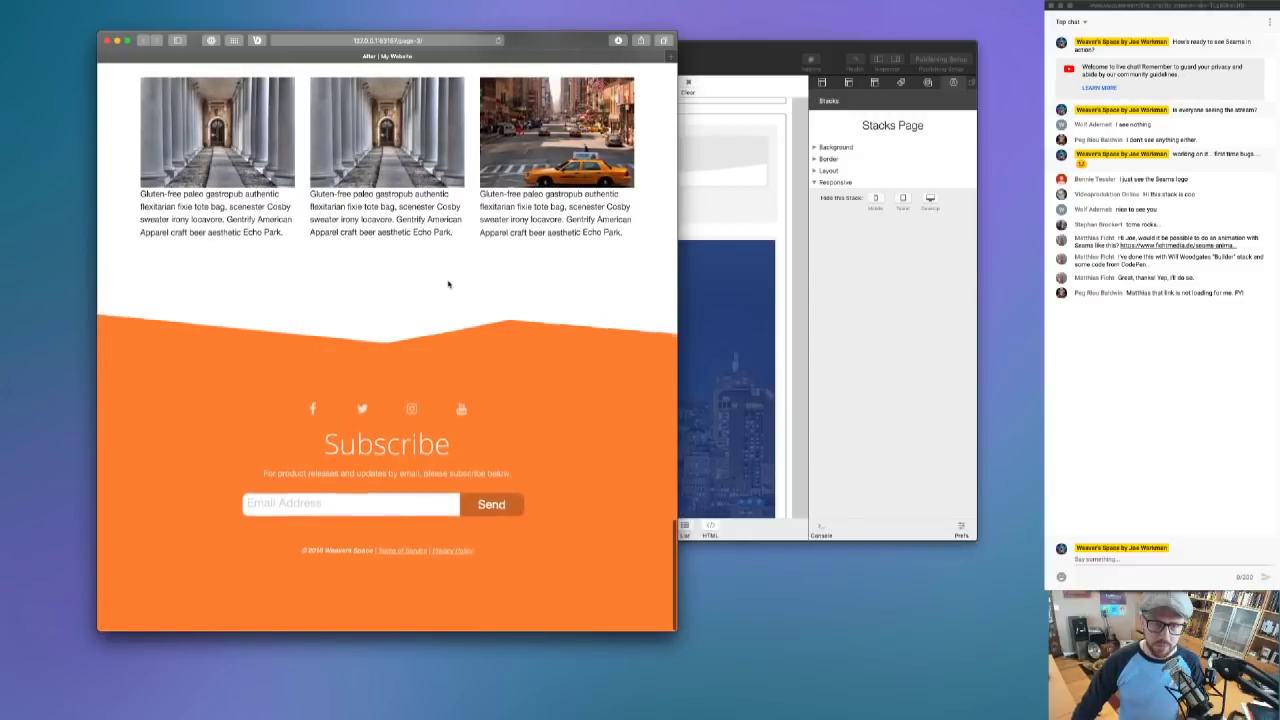
scroll(446, 285, up, 10)
scroll(448, 285, up, 15)
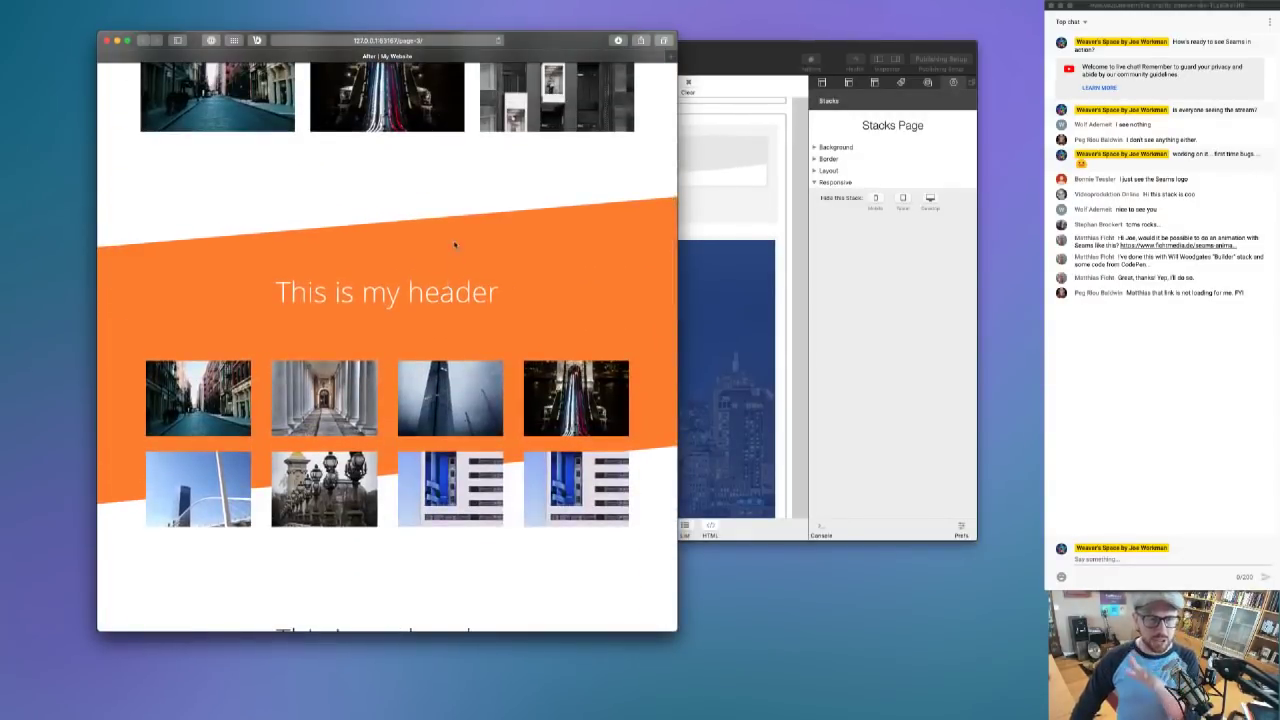
- Review the After page preview once more from banner to footer, and close the preview window
scroll(450, 265, up, 12)
scroll(454, 244, down, 5)
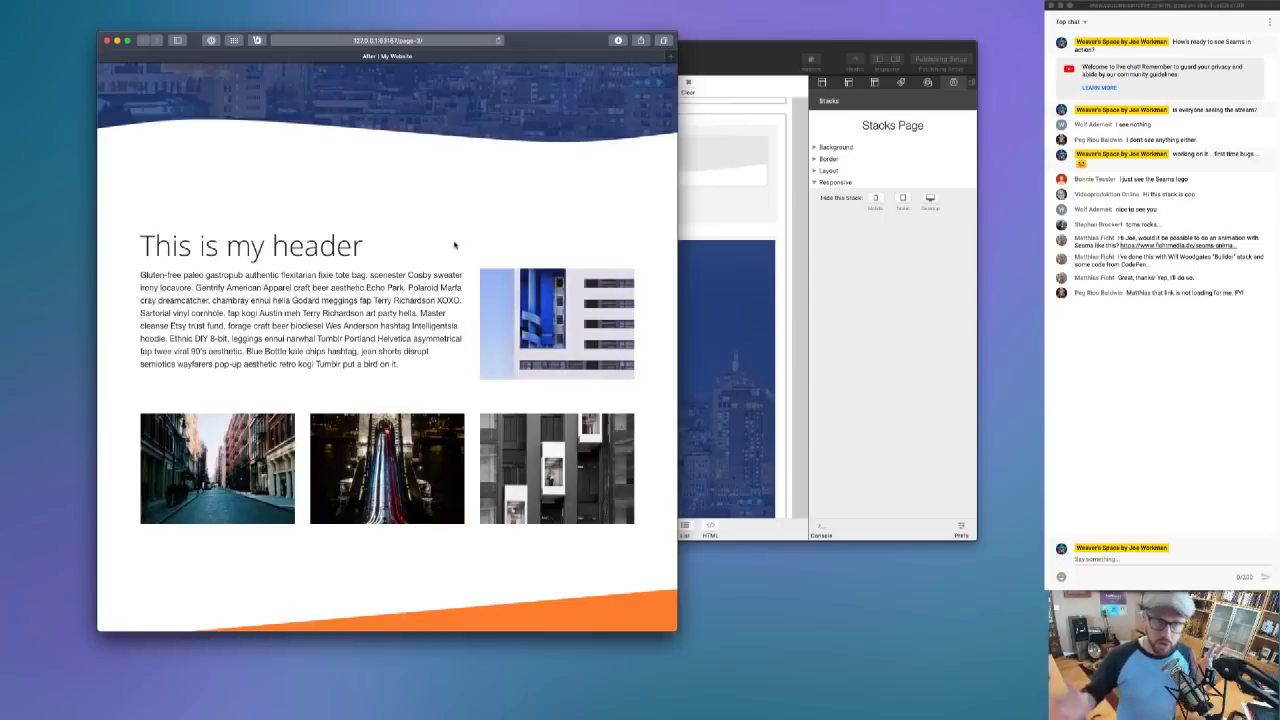
scroll(454, 244, down, 15)
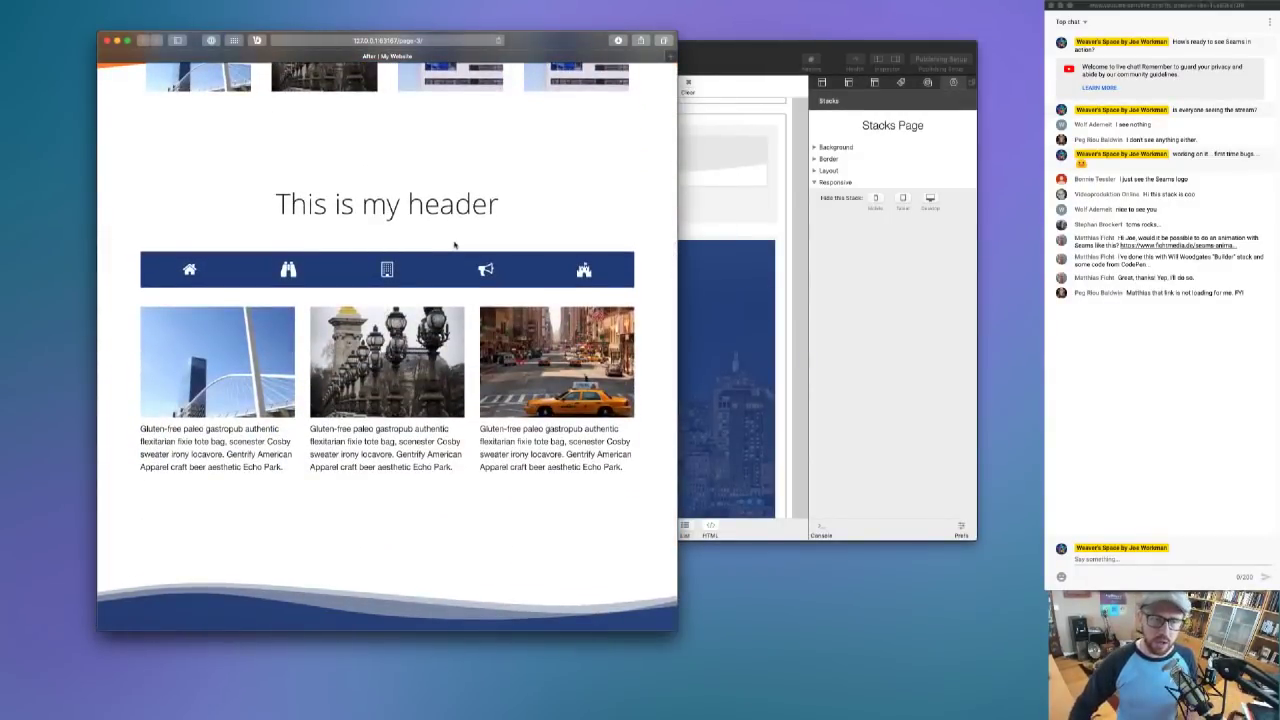
scroll(454, 244, up, 4)
scroll(454, 244, down, 12)
scroll(454, 244, down, 15)
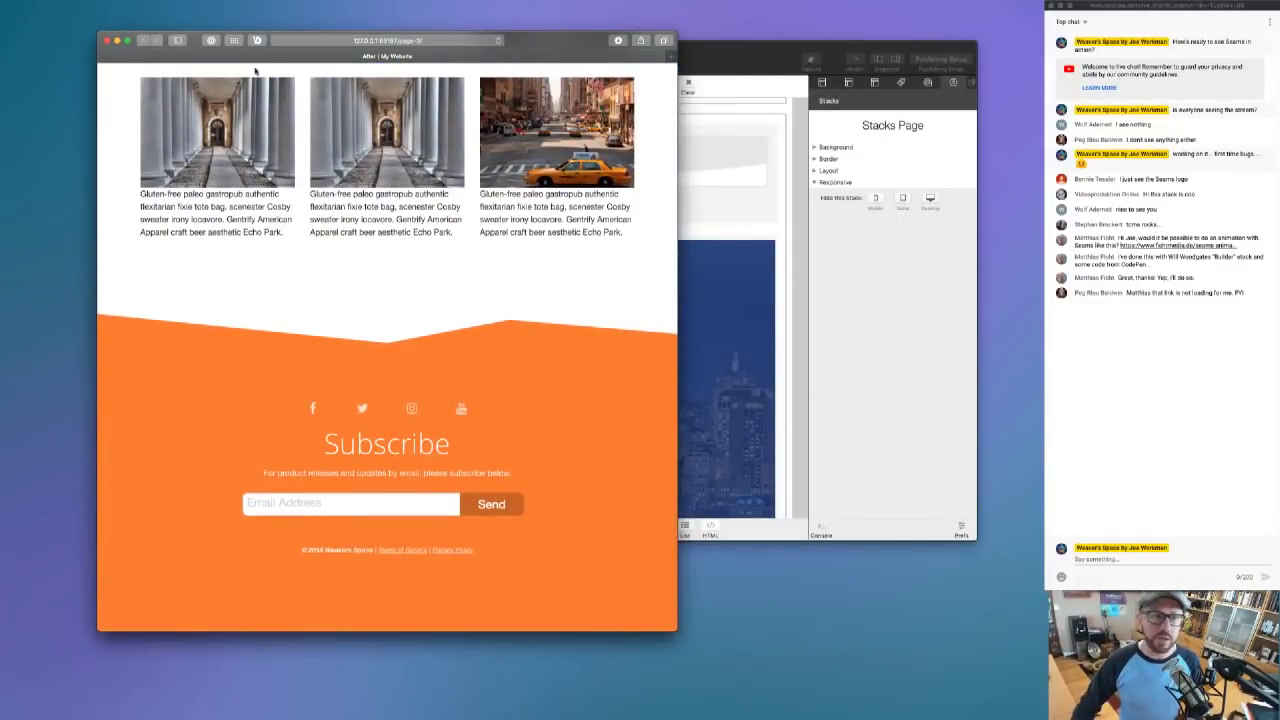
click(108, 40)
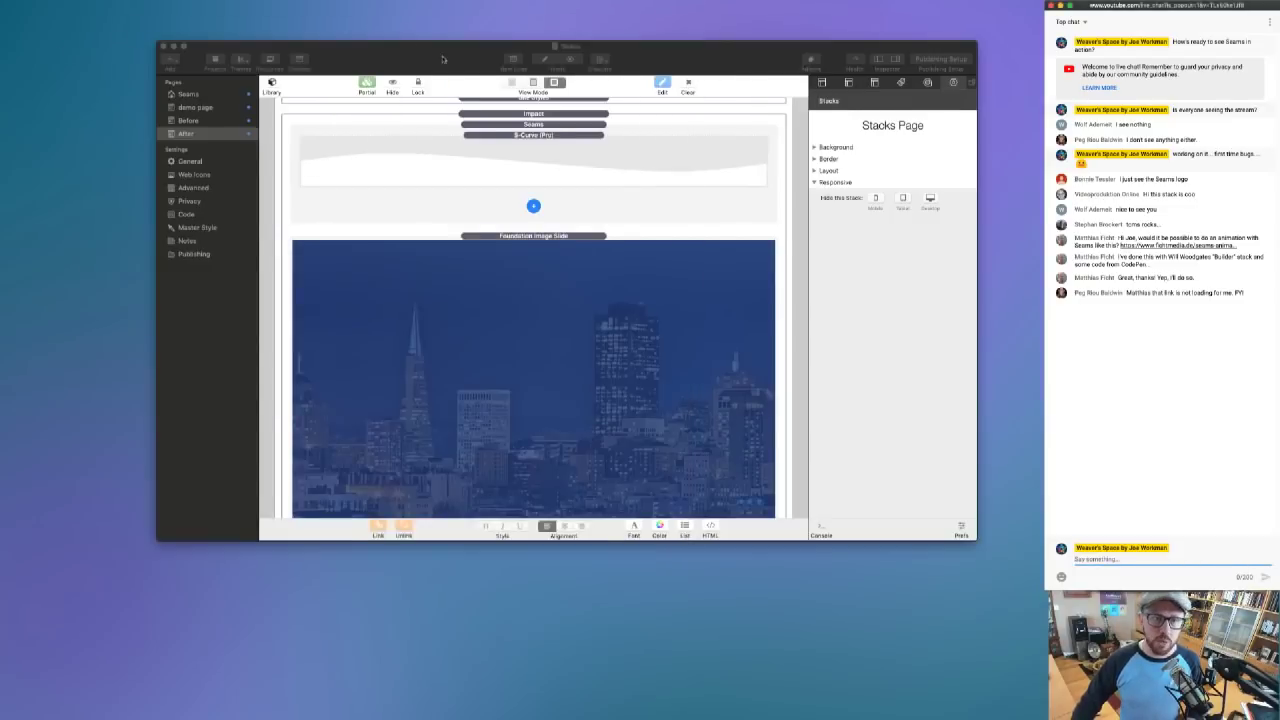
- Shift the RapidWeaver project window and duplicate the Before page
drag(443, 59, 413, 60)
click(160, 122)
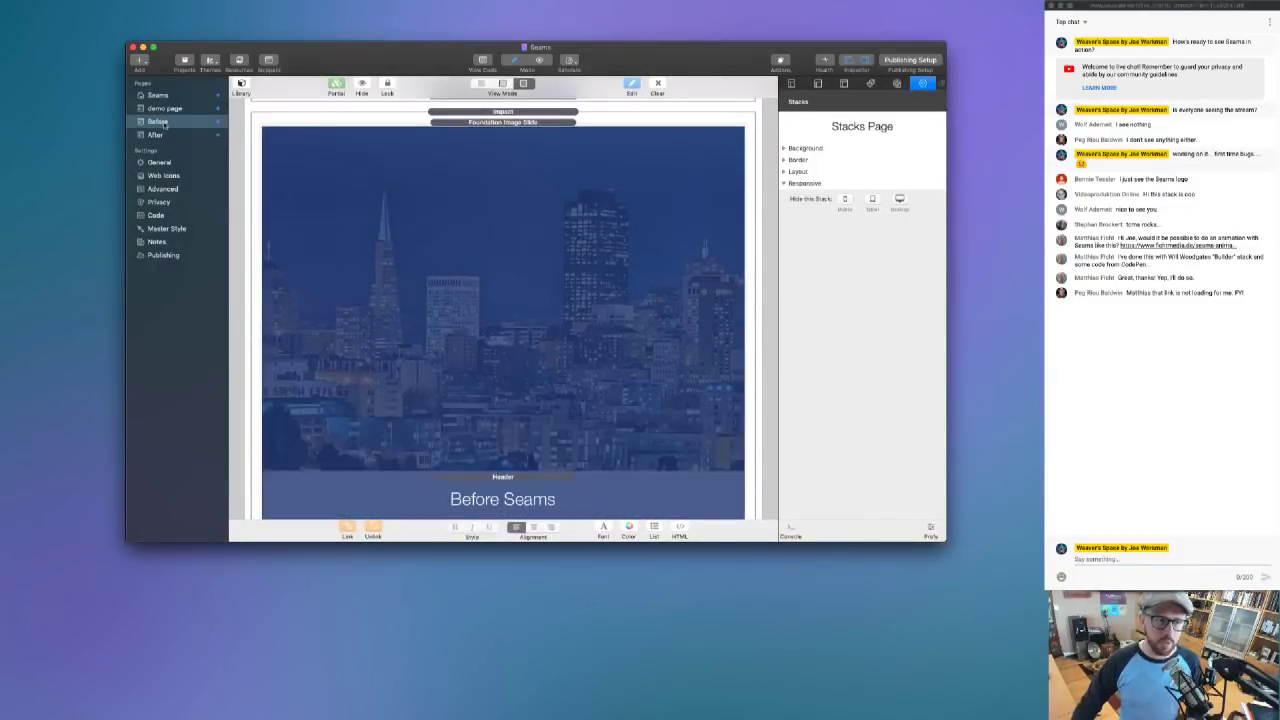
right_click(165, 122)
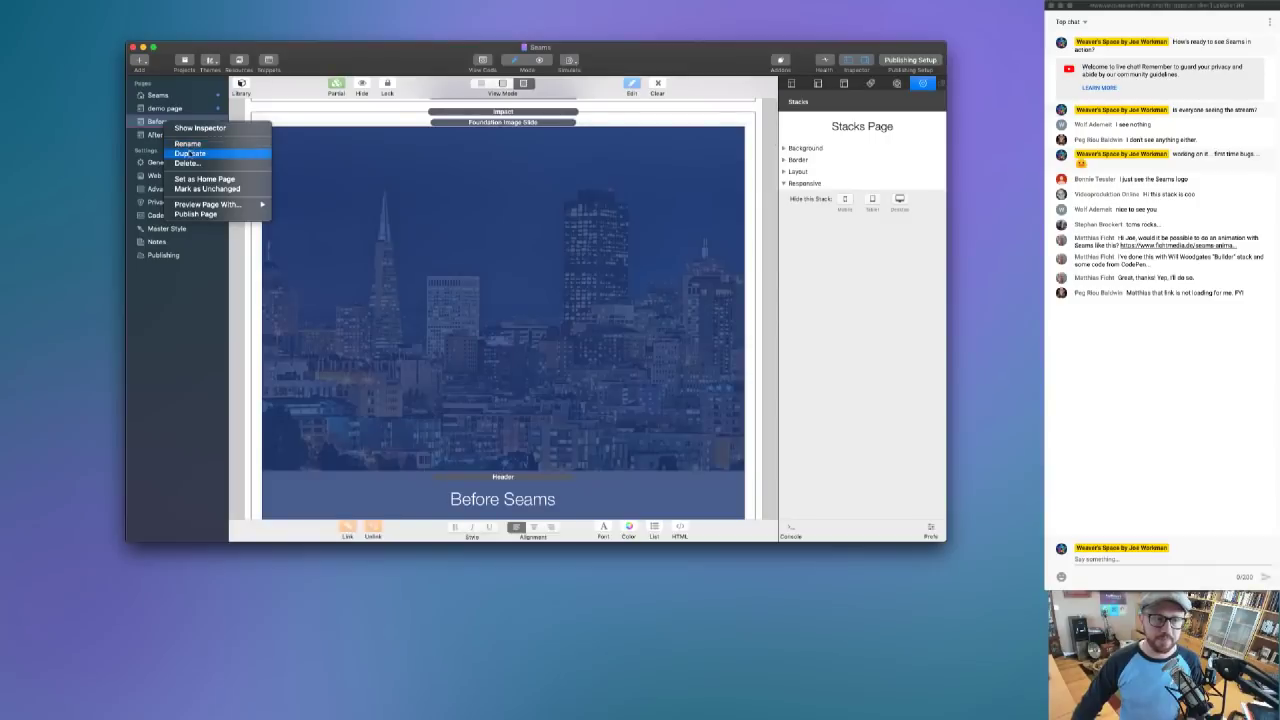
click(189, 153)
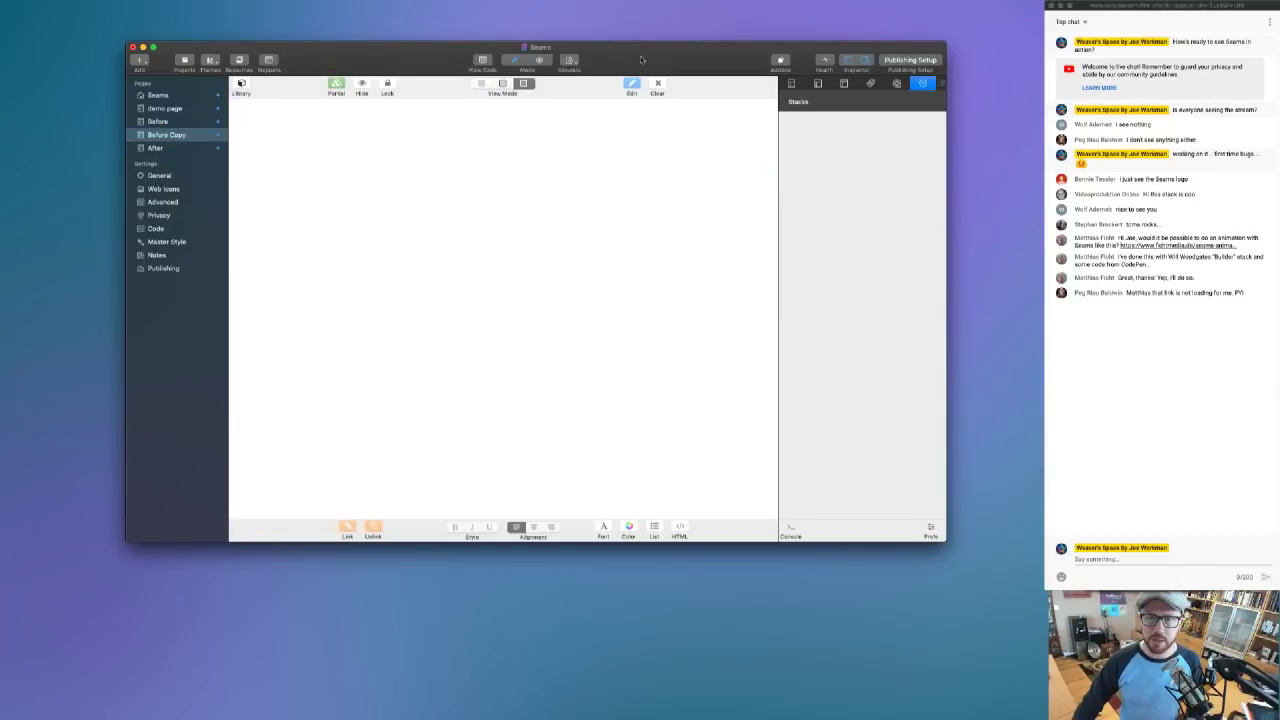
- Move the project window to the screen corner, extend it to nearly full screen height, and show the stacks library
drag(641, 60, 514, 14)
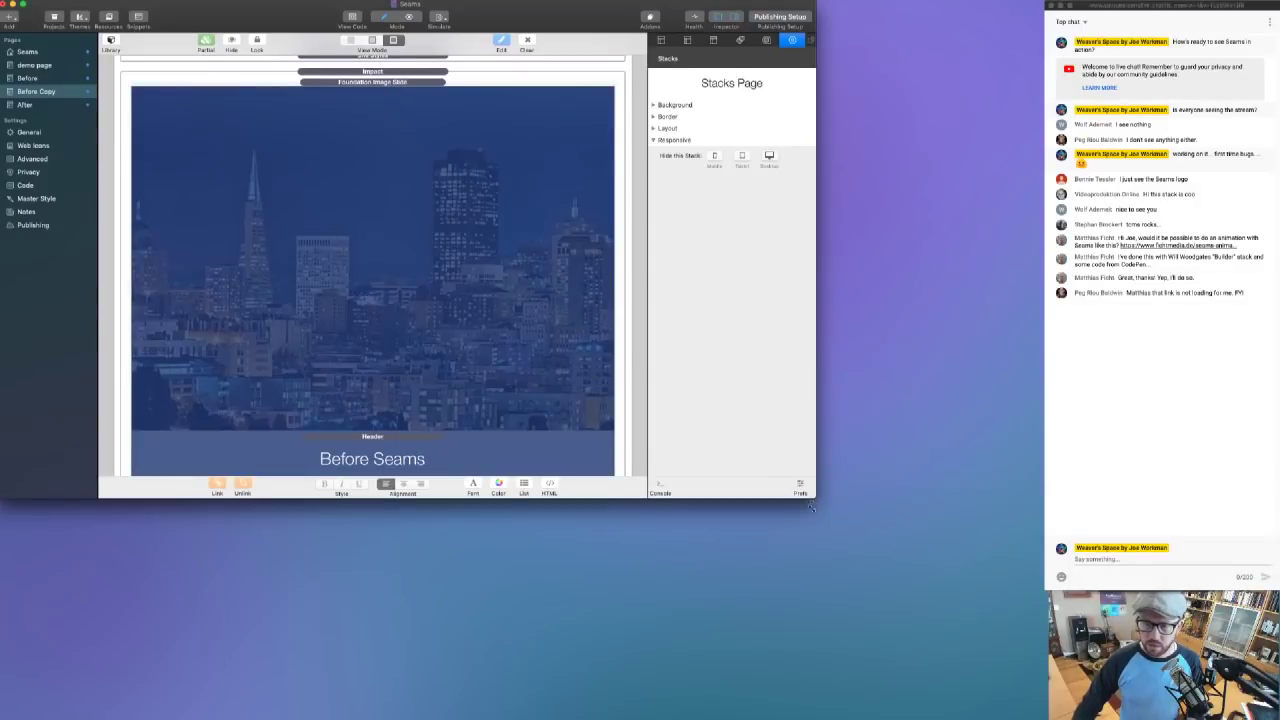
drag(811, 508, 832, 715)
mouse_move(567, 15)
mouse_down()
mouse_move(584, 15)
mouse_move(567, 15)
mouse_up()
click(111, 42)
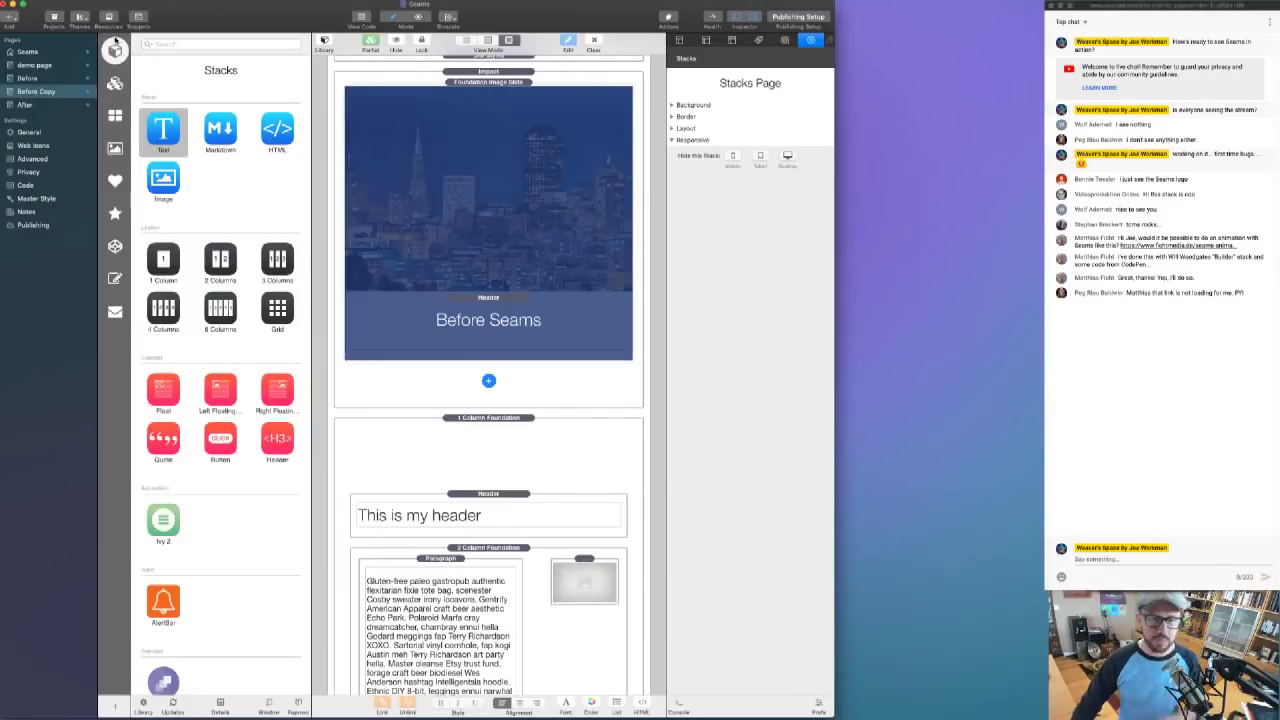
- Hide the stacks library and examine the settings of the banner's Foundation Image Slide, Impact and Header stacks
click(324, 42)
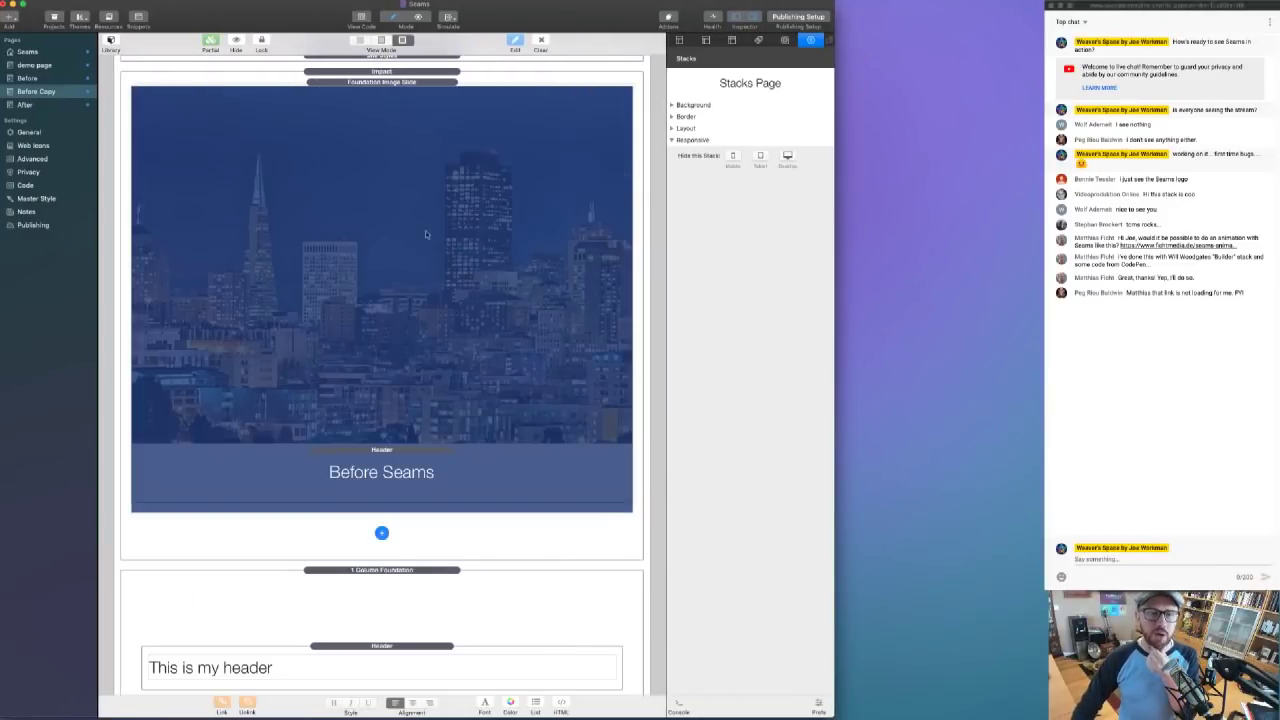
click(394, 117)
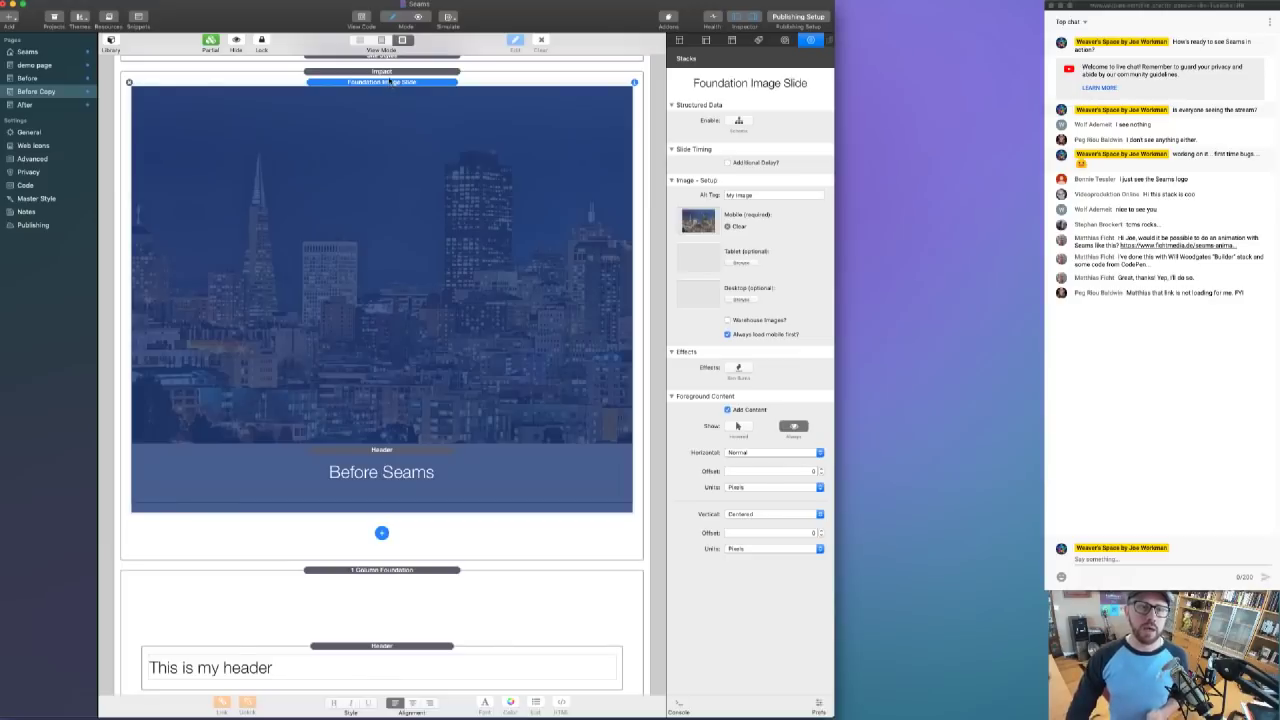
click(390, 72)
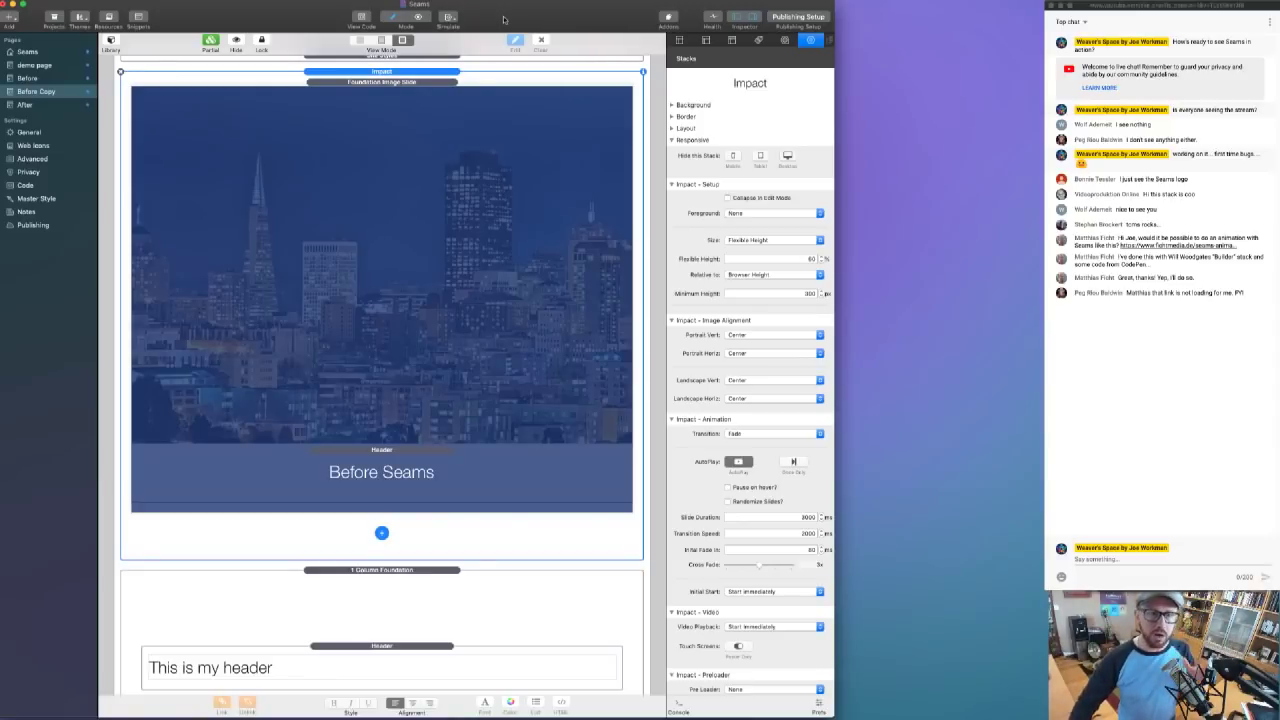
click(460, 92)
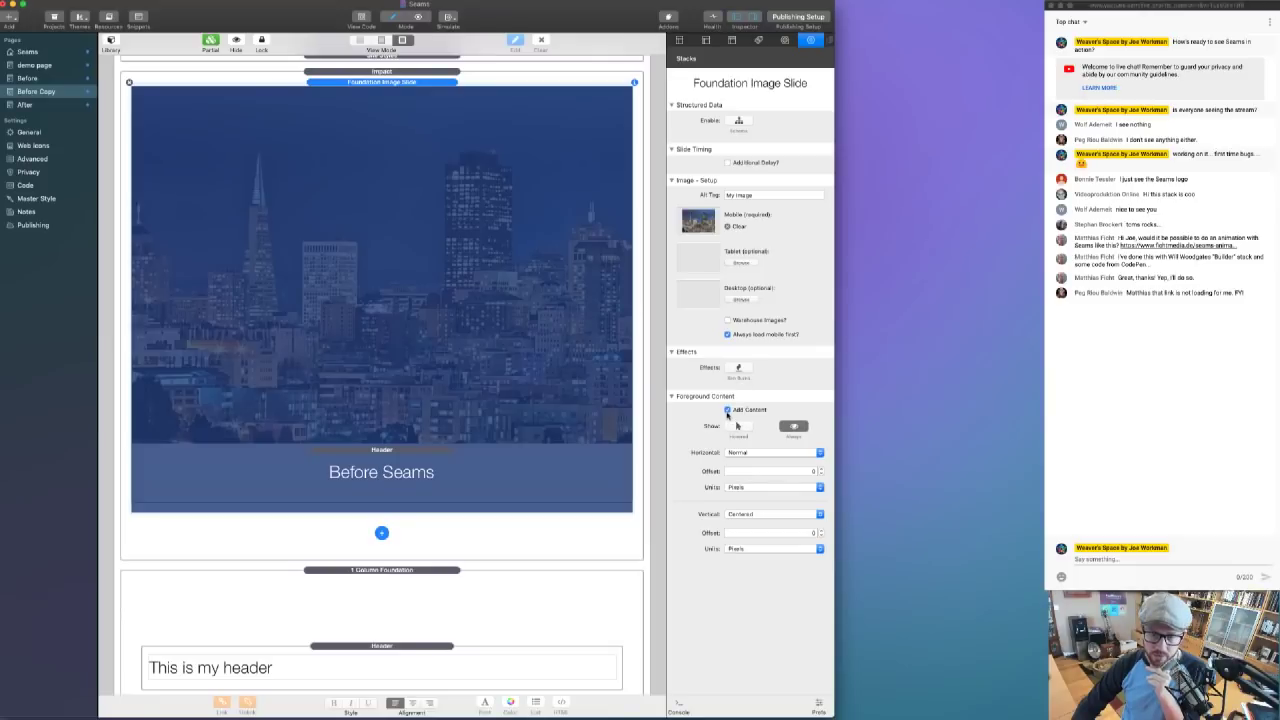
click(364, 456)
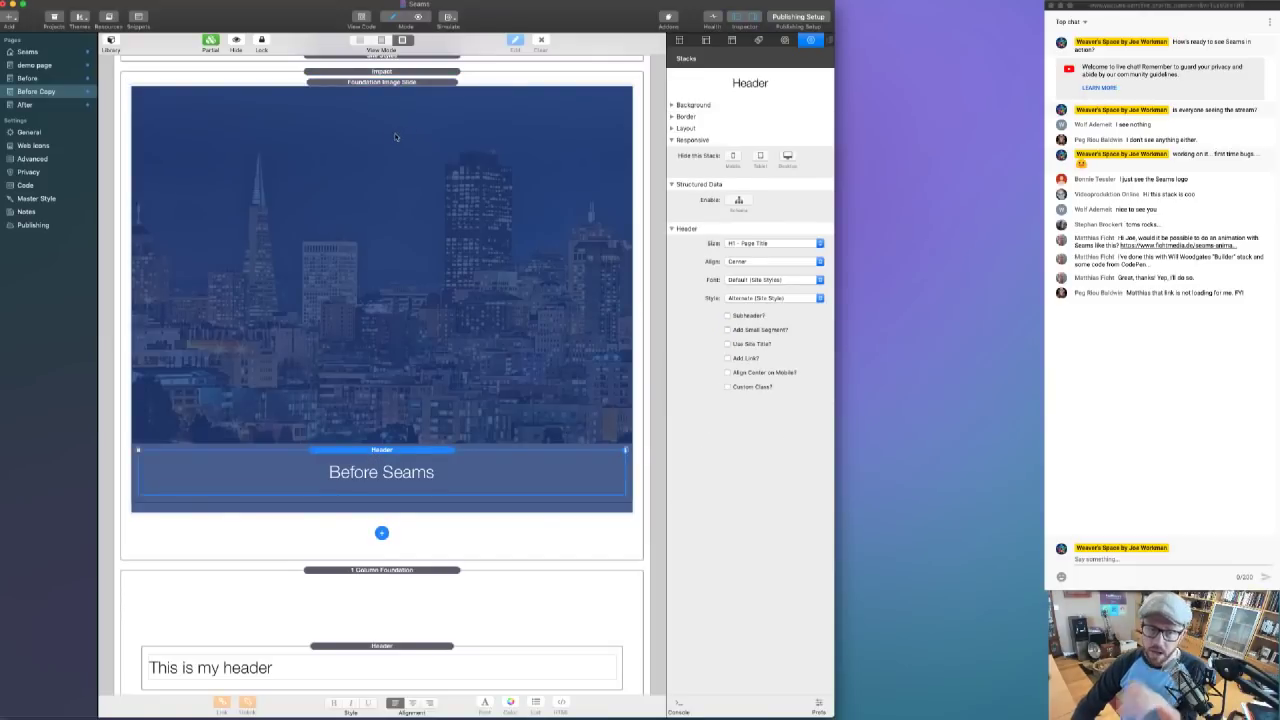
- Set the foreground of the banner's Impact stack to Floating (Same on all slides)
click(384, 72)
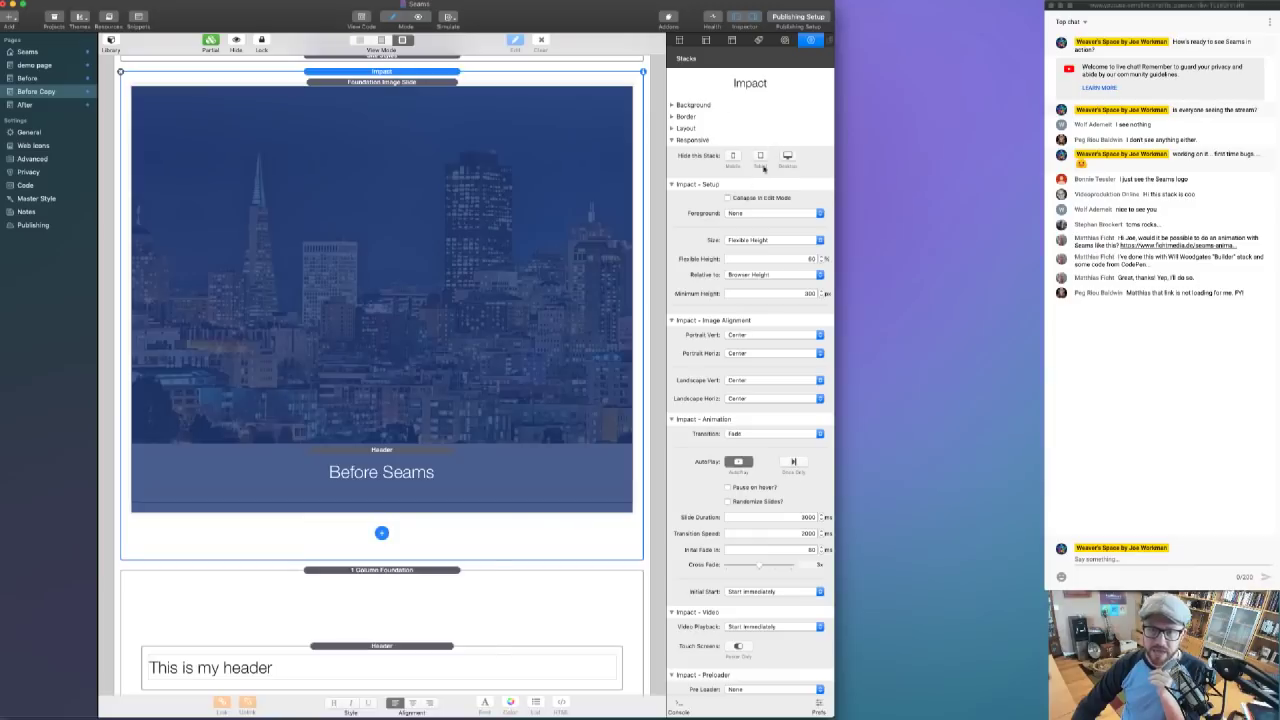
click(758, 213)
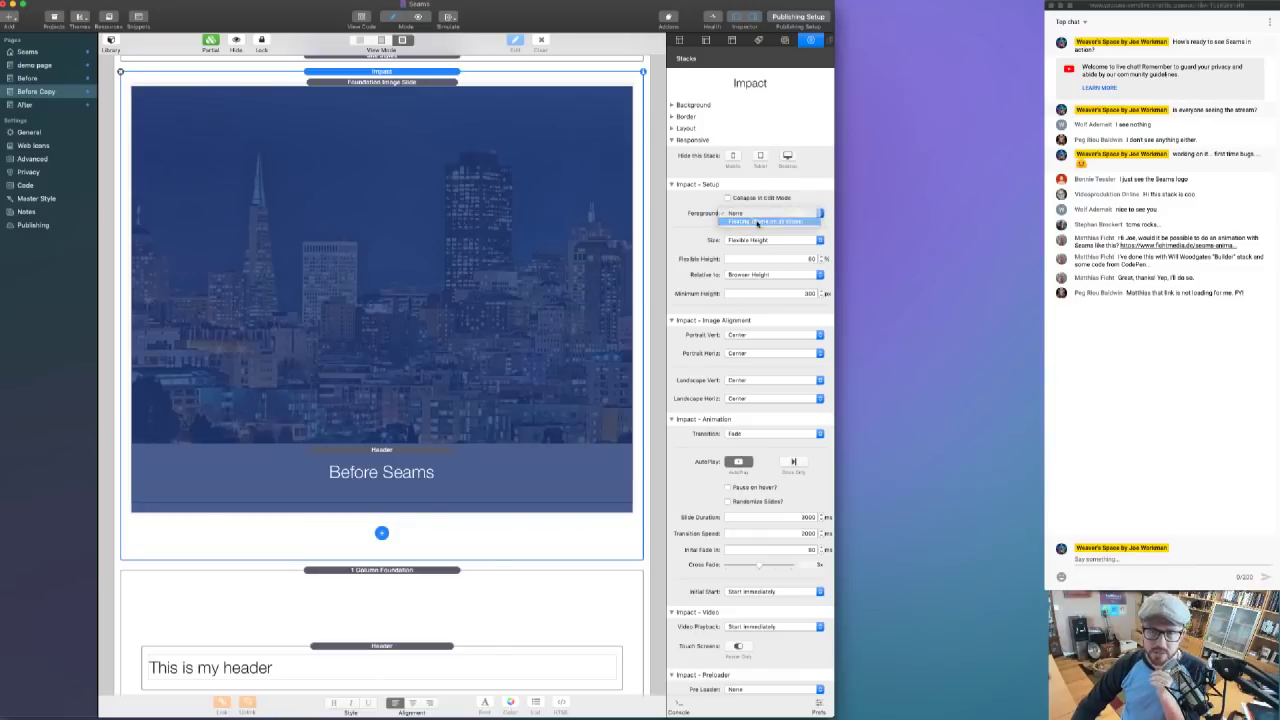
click(757, 222)
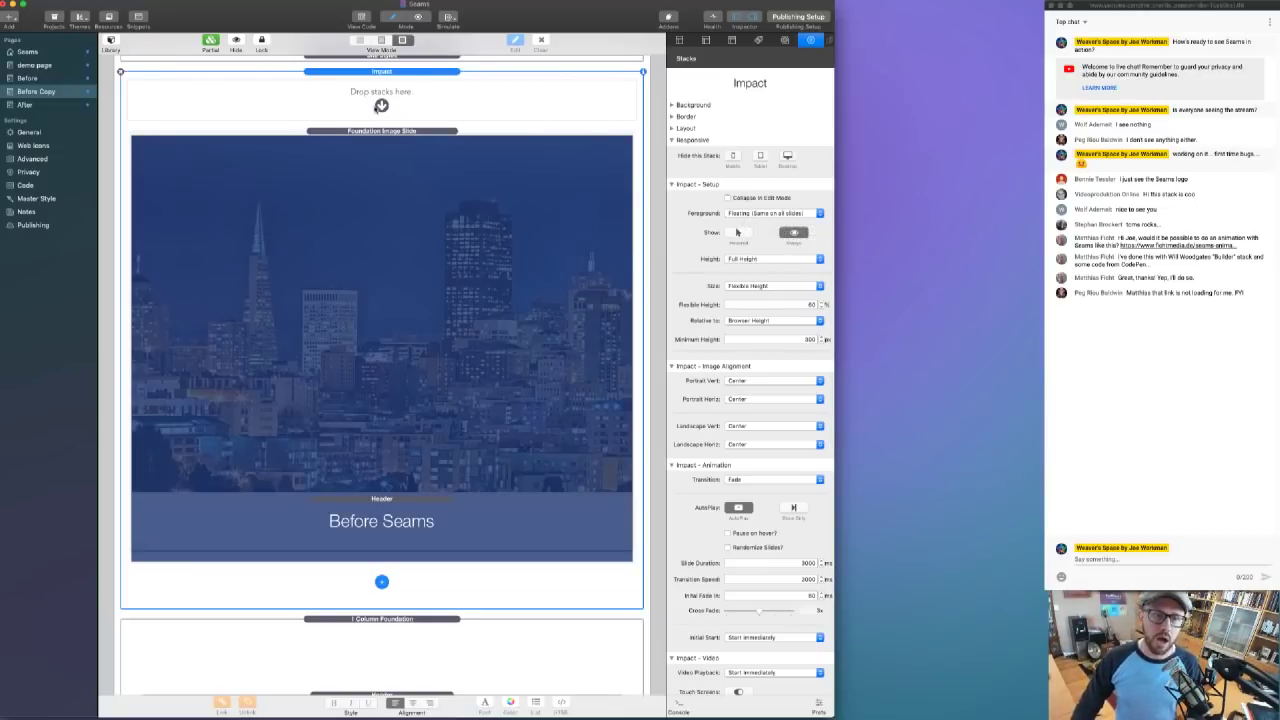
- Add the Seams stack from the library favorites to the Impact stack's empty foreground area, and hide the library
click(111, 40)
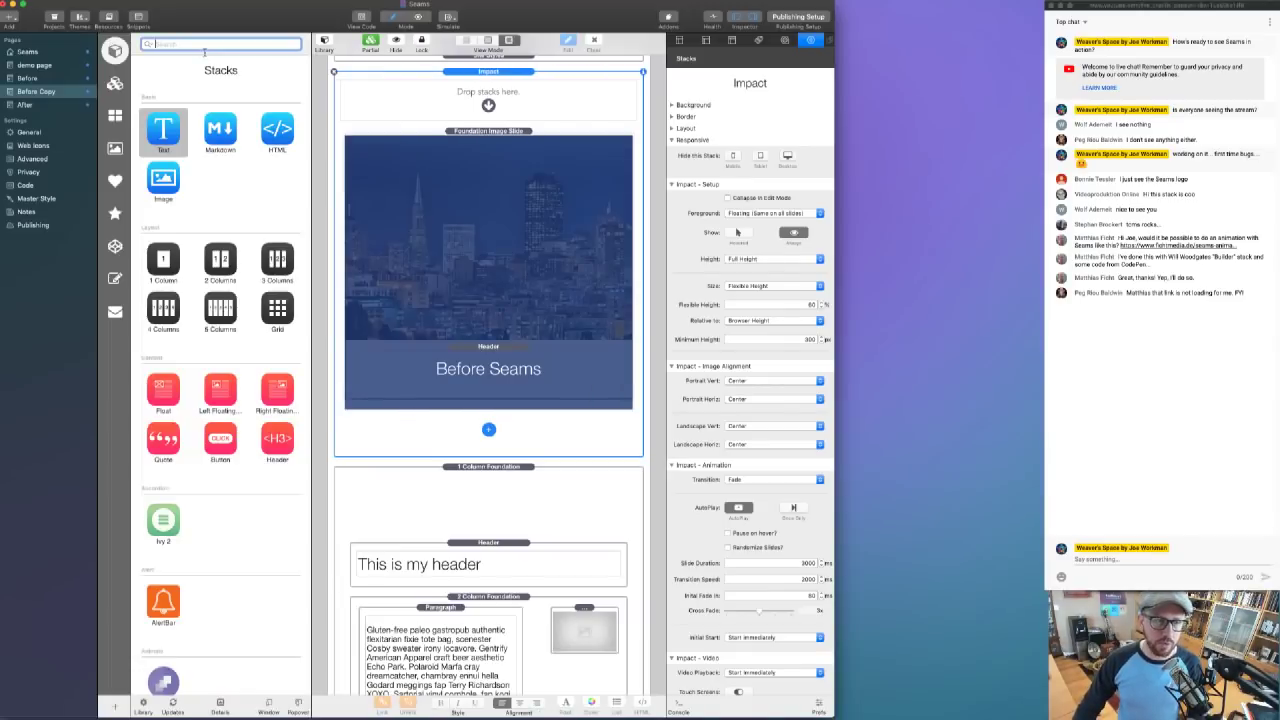
click(113, 181)
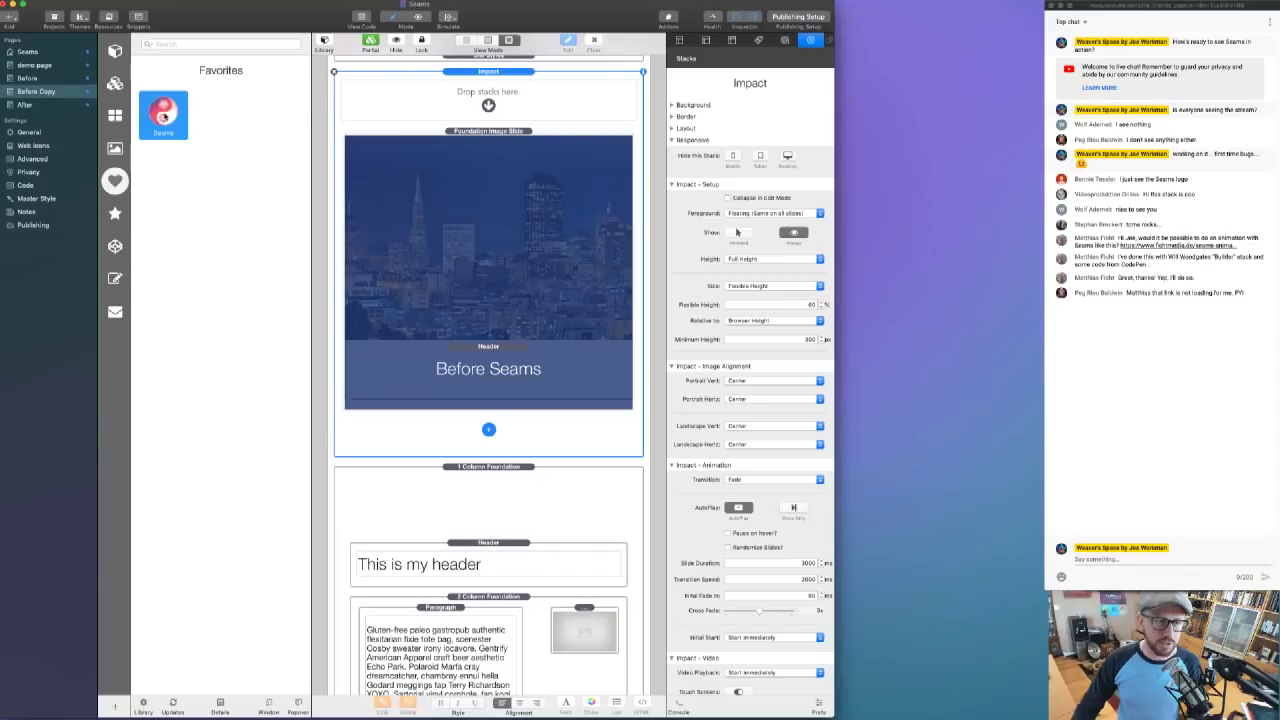
drag(165, 112, 460, 110)
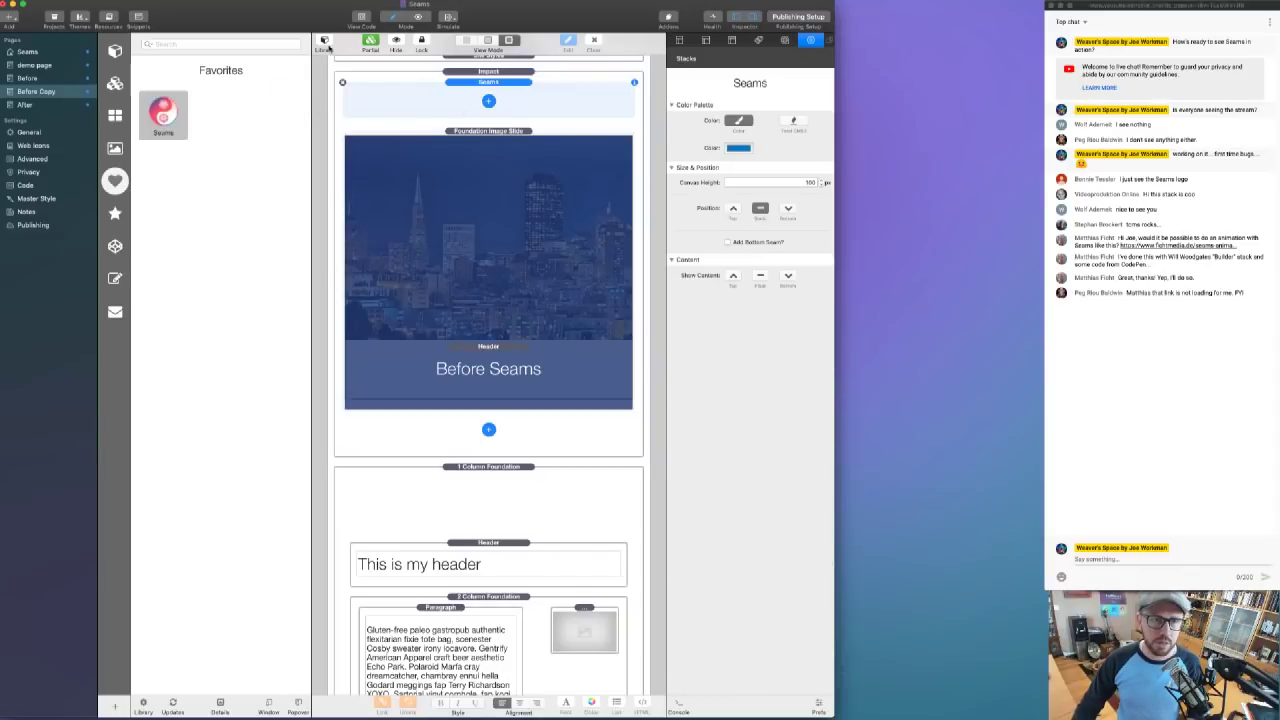
click(325, 43)
- Add an S-Curve (Pro) seam inside the Seams stack and preview the page briefly
click(382, 102)
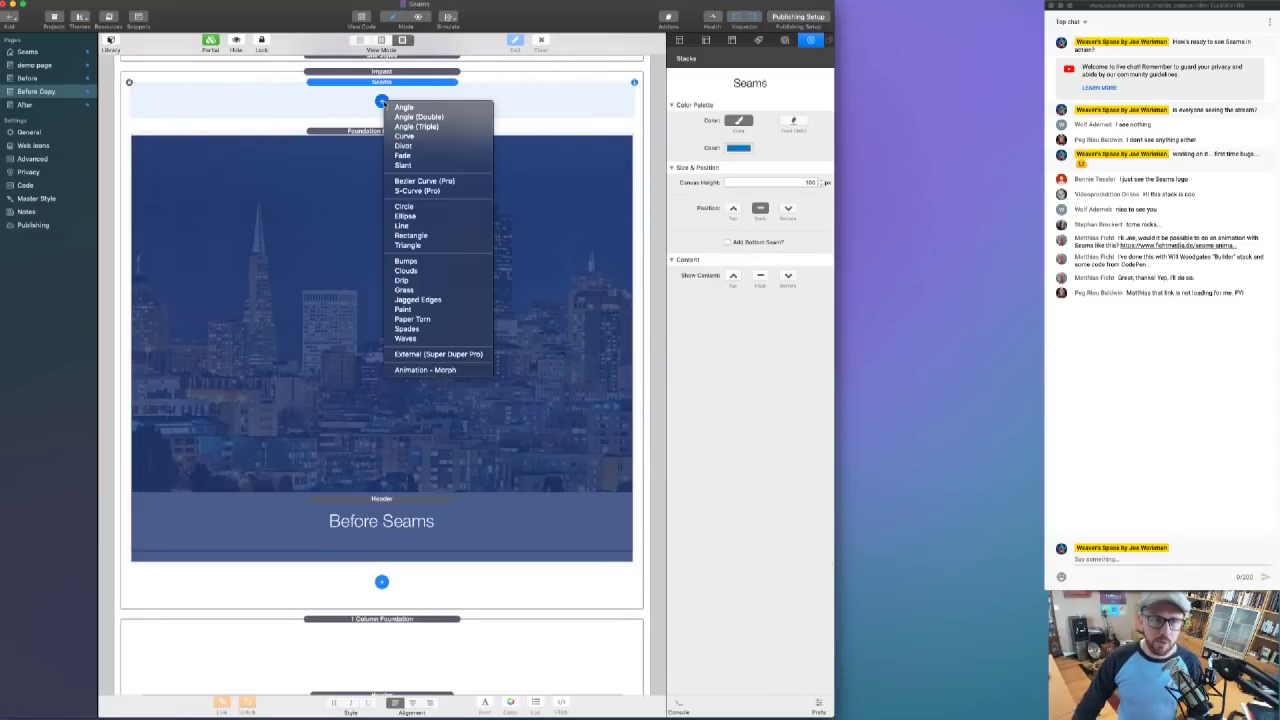
click(410, 190)
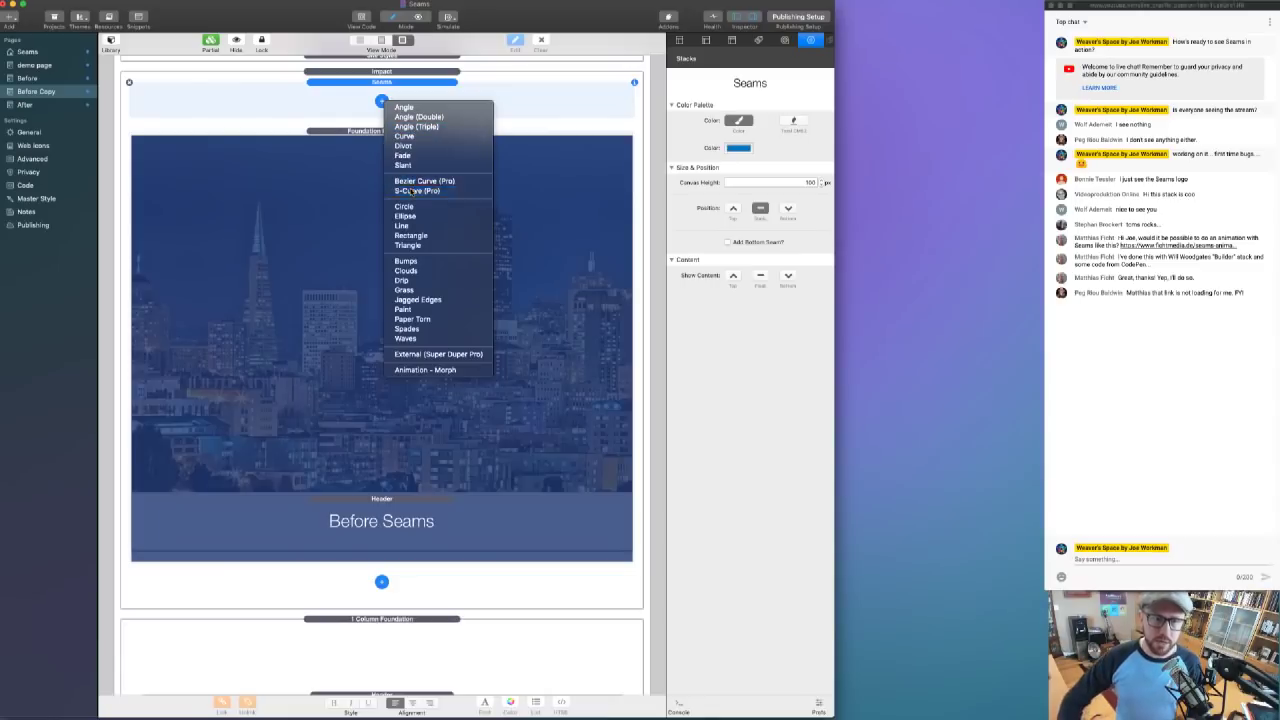
click(394, 82)
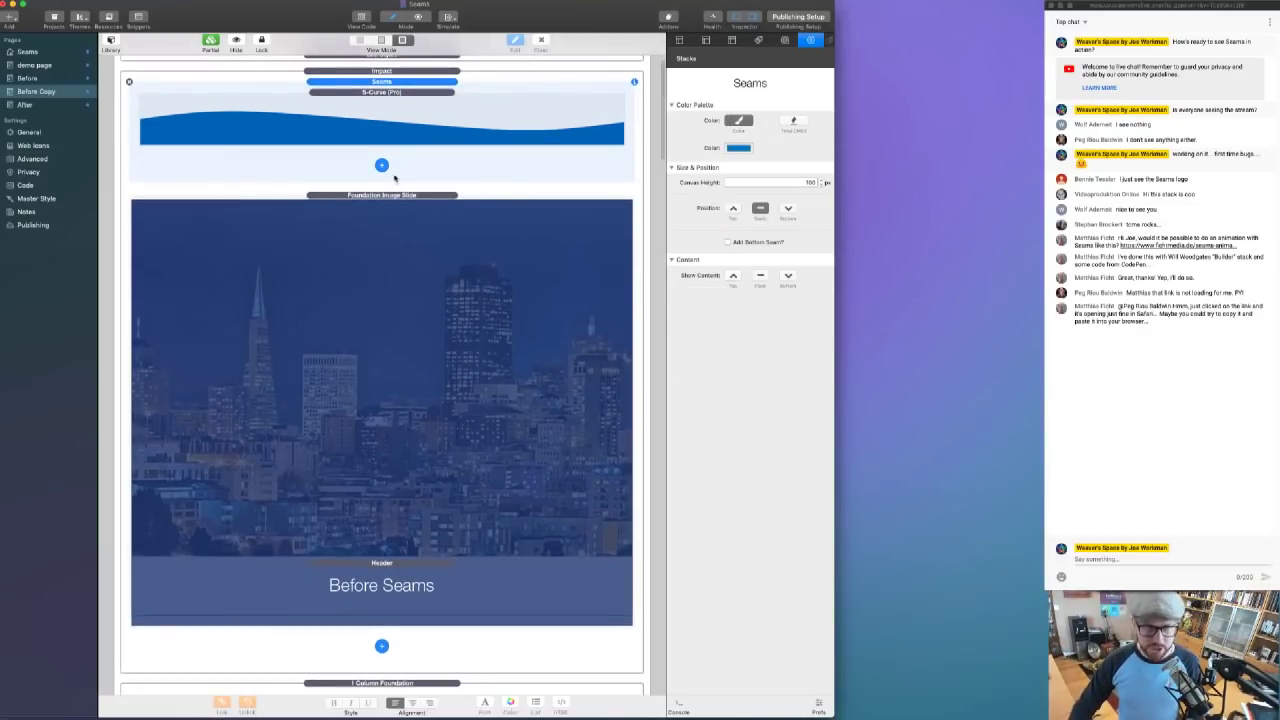
key(super+r)
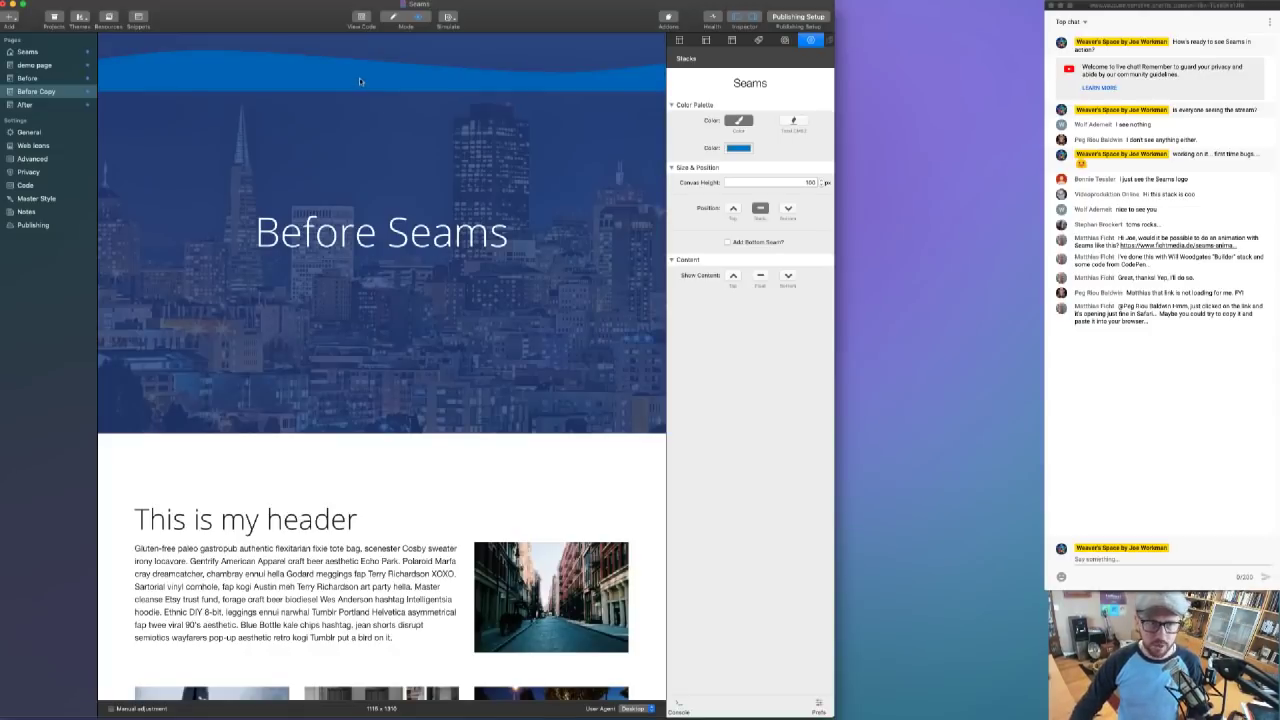
key(super+r)
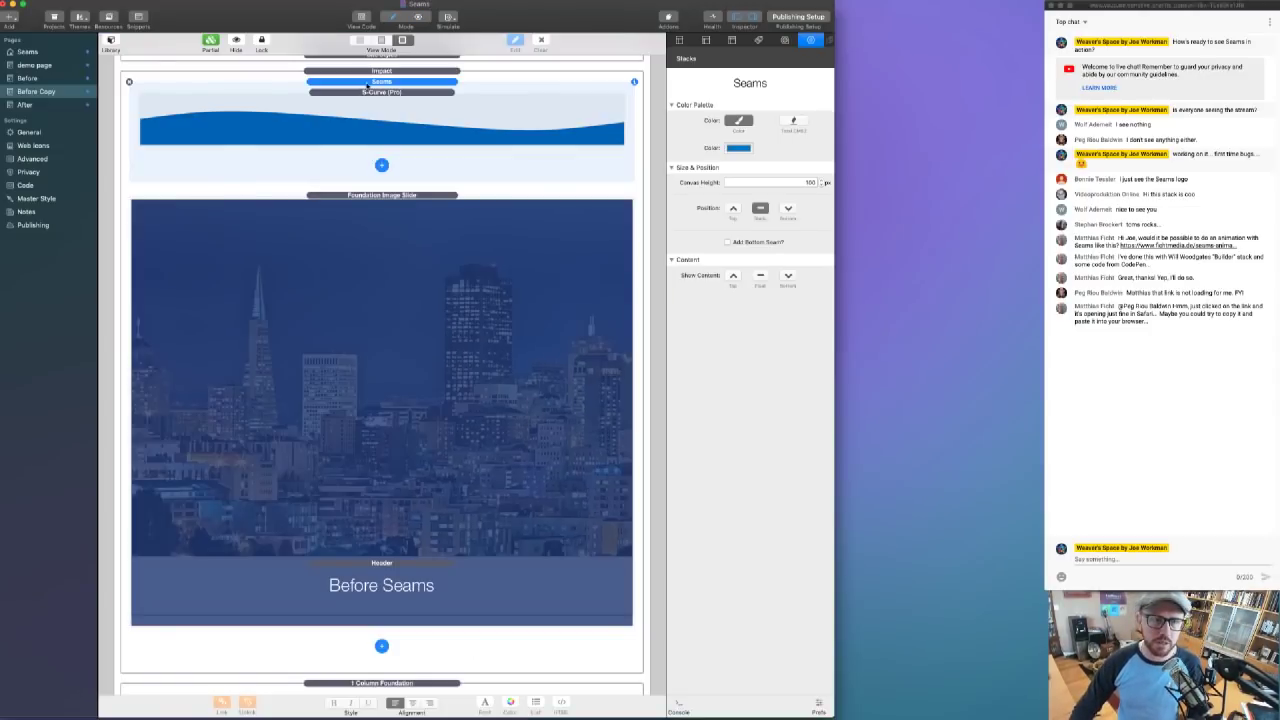
- Set the Seams stack's color to white from the Web Safe Colors palette and close the color picker
click(738, 147)
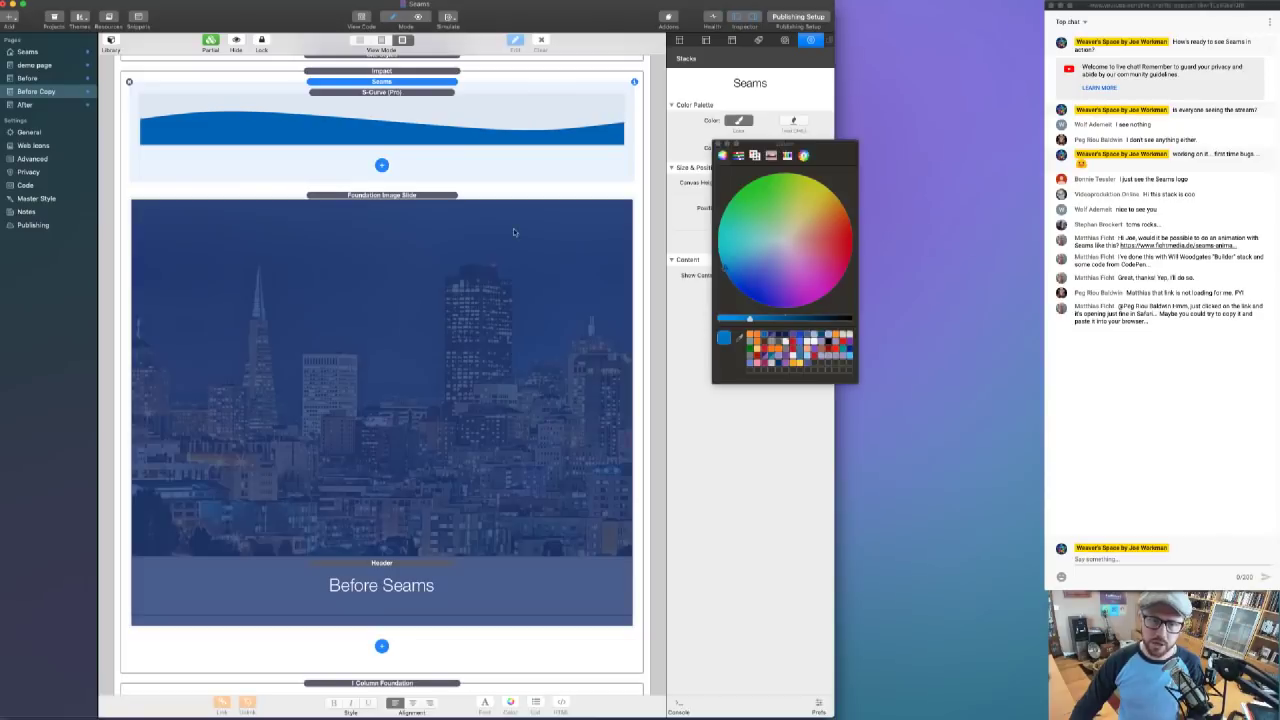
click(754, 155)
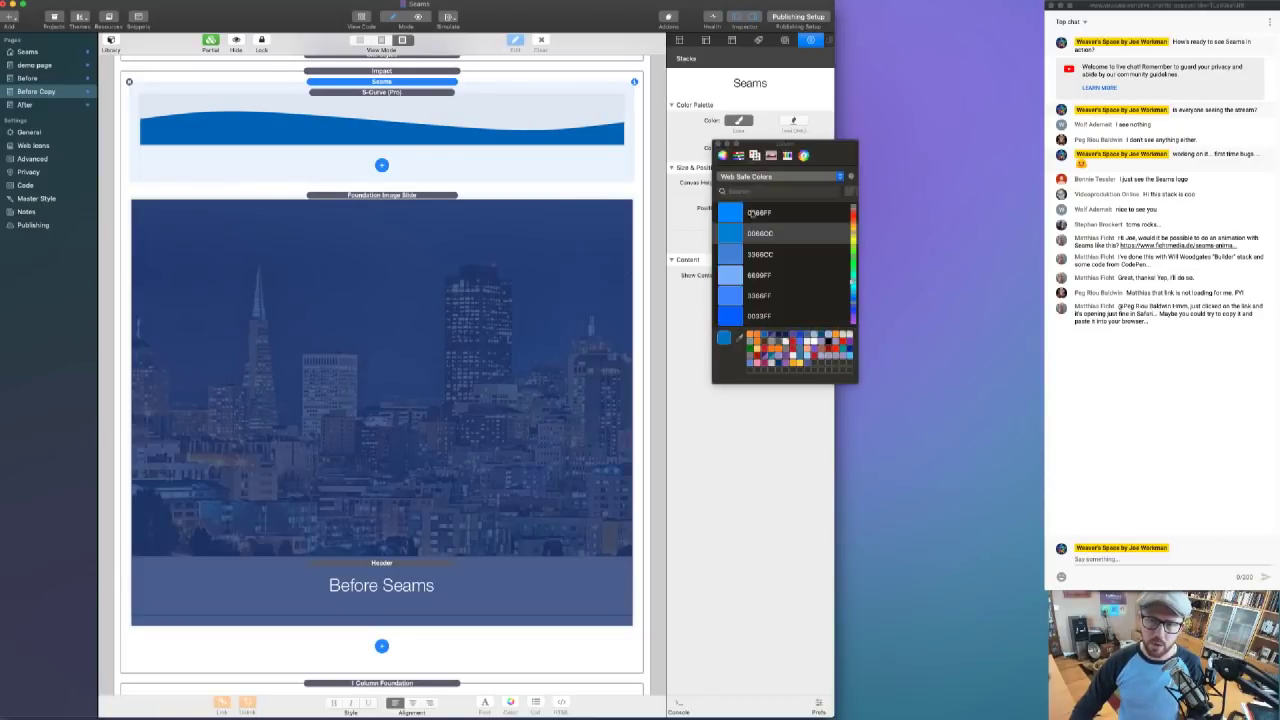
click(752, 214)
click(719, 144)
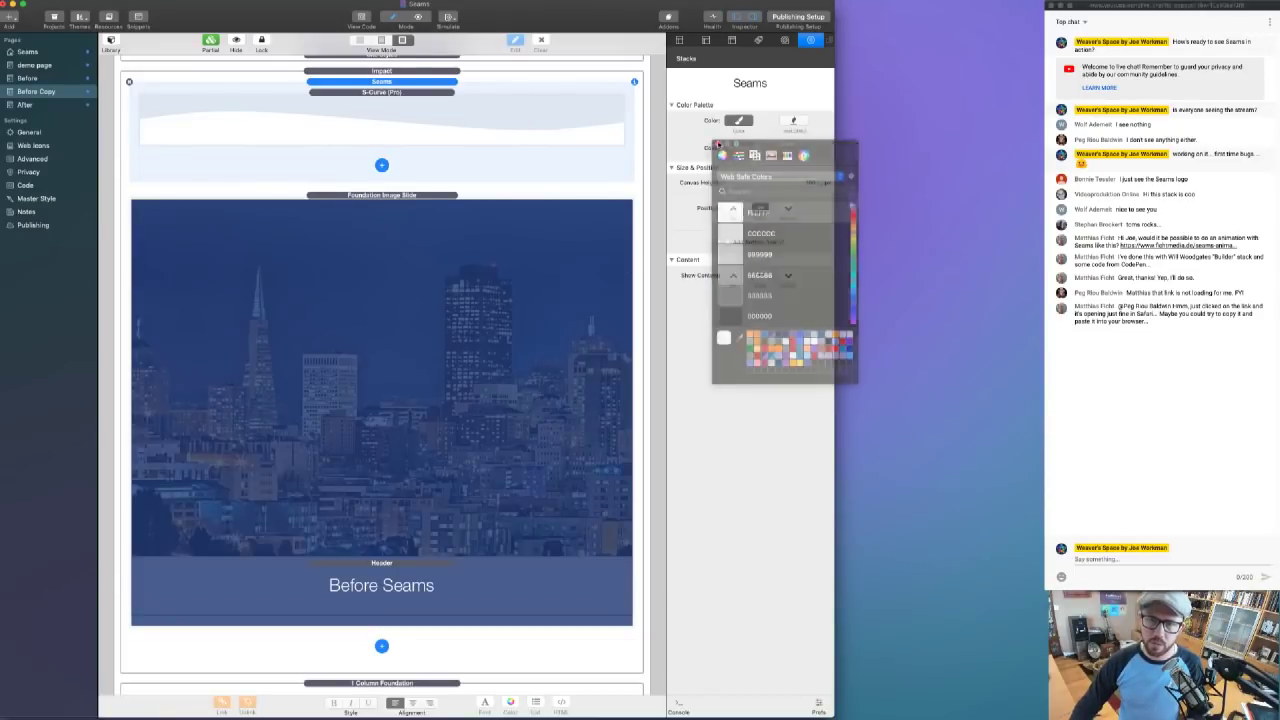
- Set the Seams stack's position to Bottom and check the banner edge in the page preview
click(420, 120)
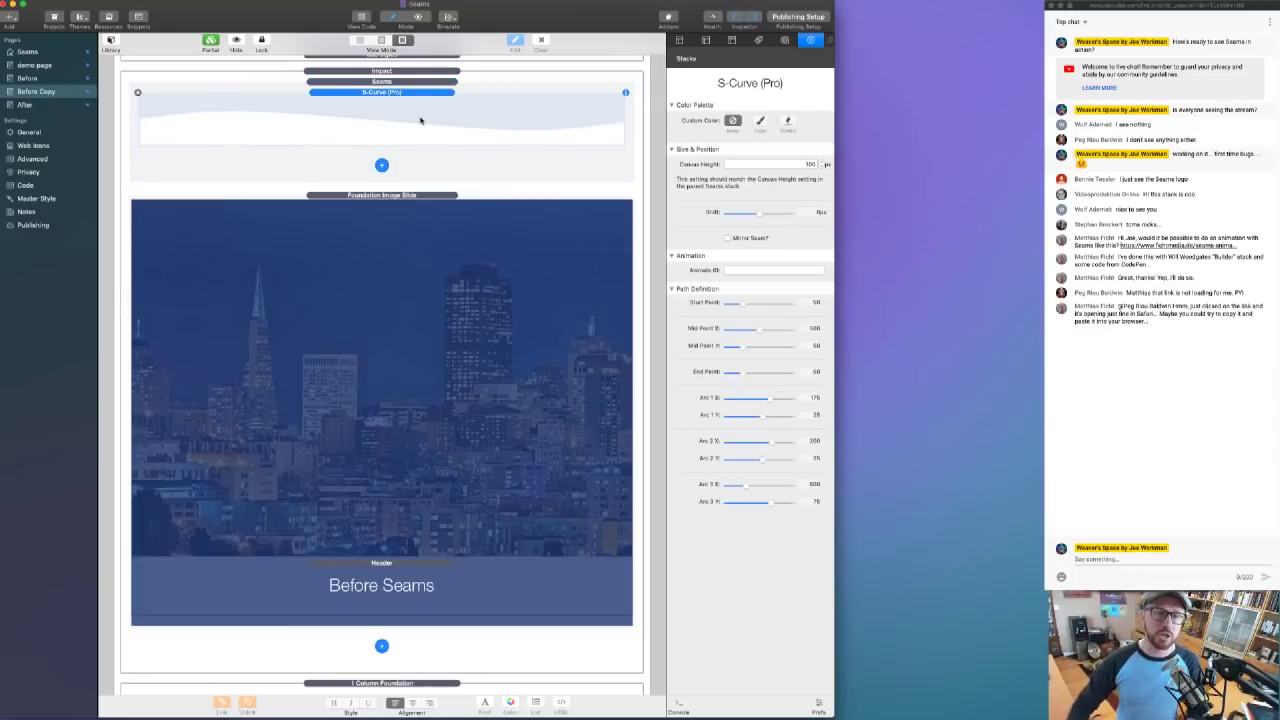
click(419, 82)
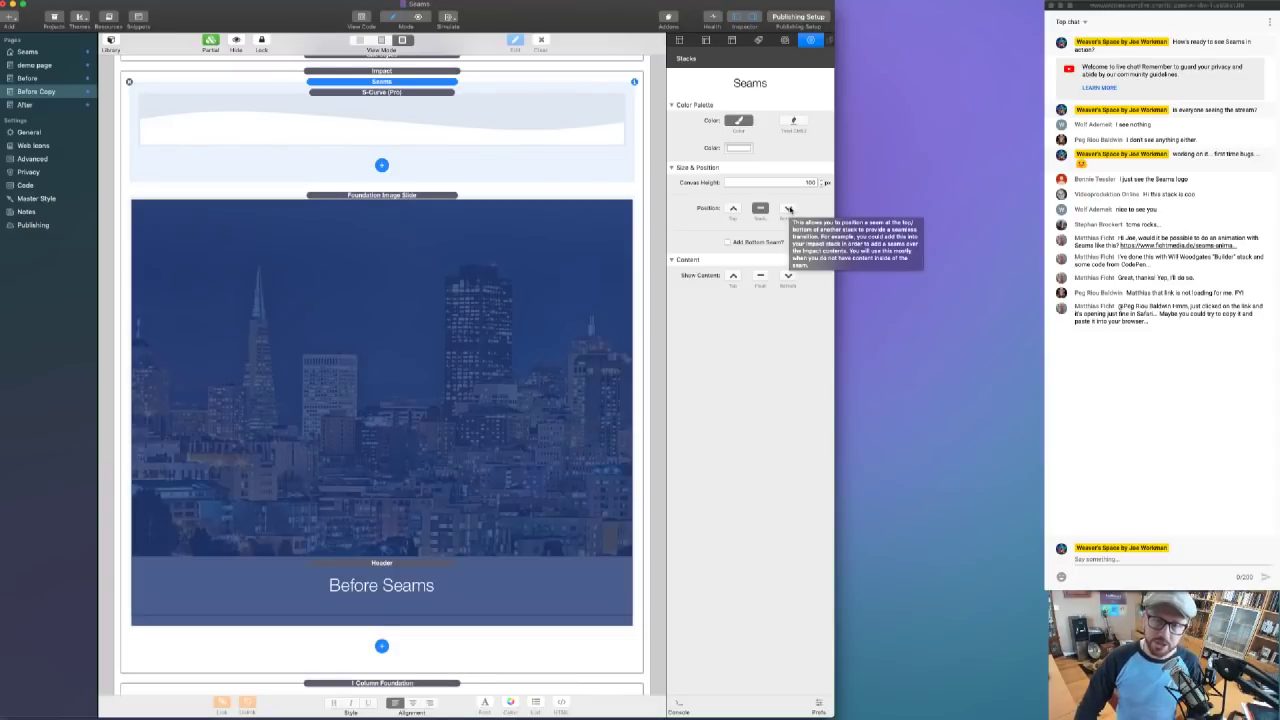
click(789, 209)
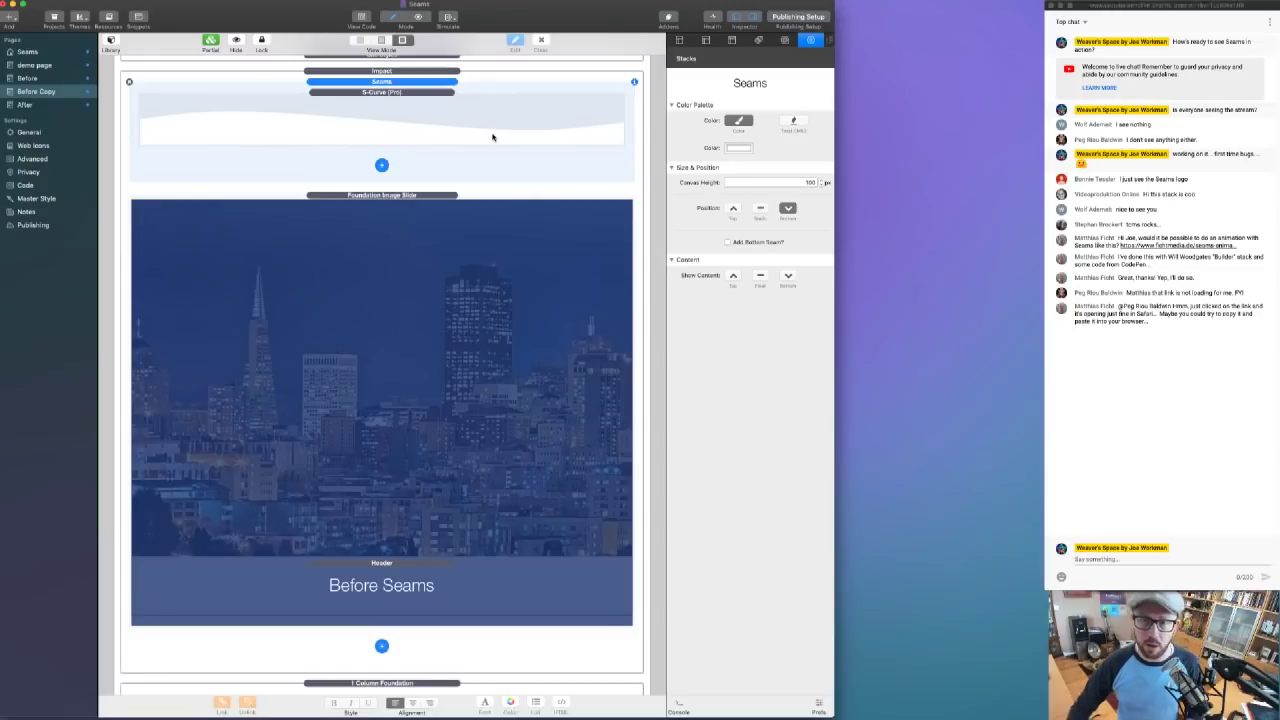
key(super+r)
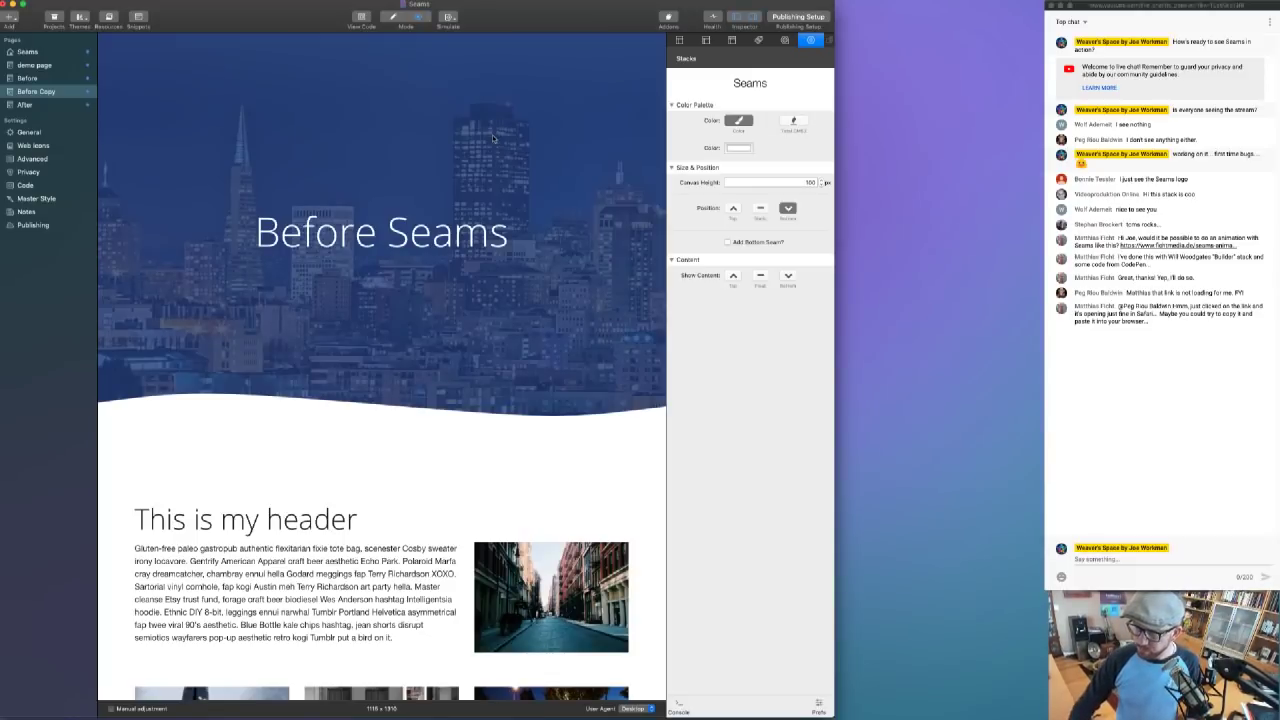
key(super+r)
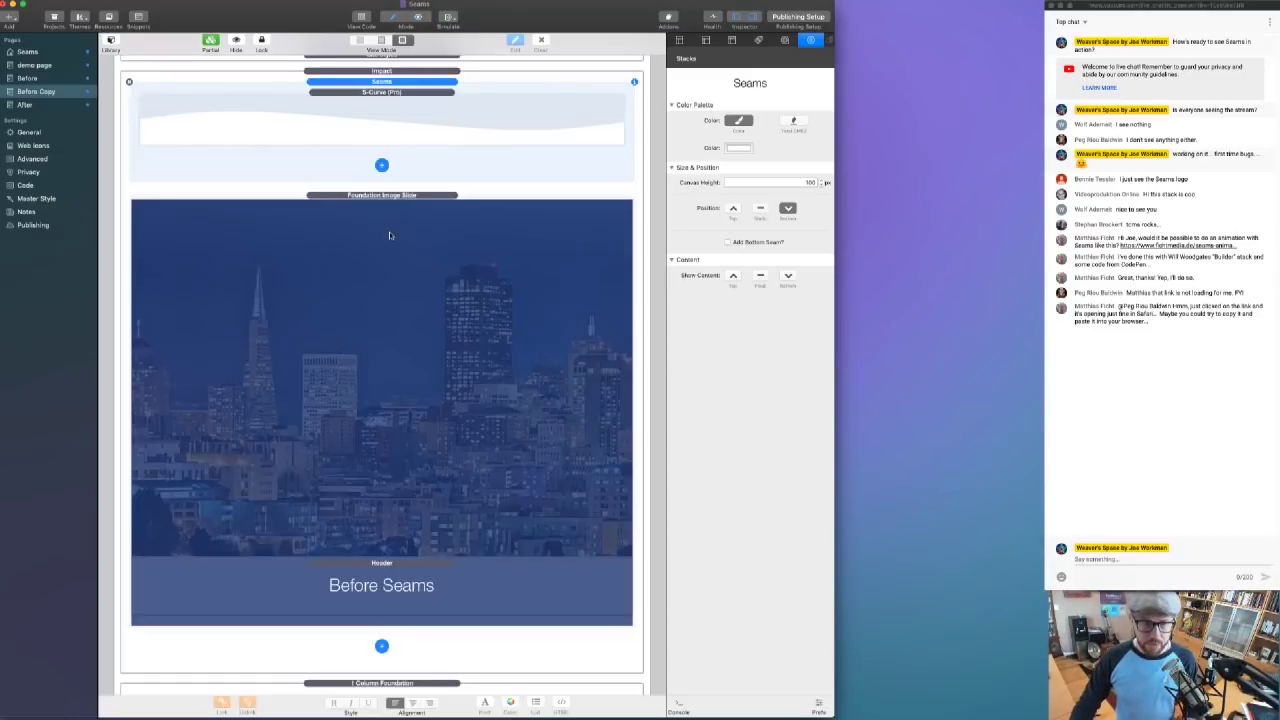
- Compare the S-Curve (Pro) settings with the parent Seams settings, and look over the banner and the section below it
click(401, 110)
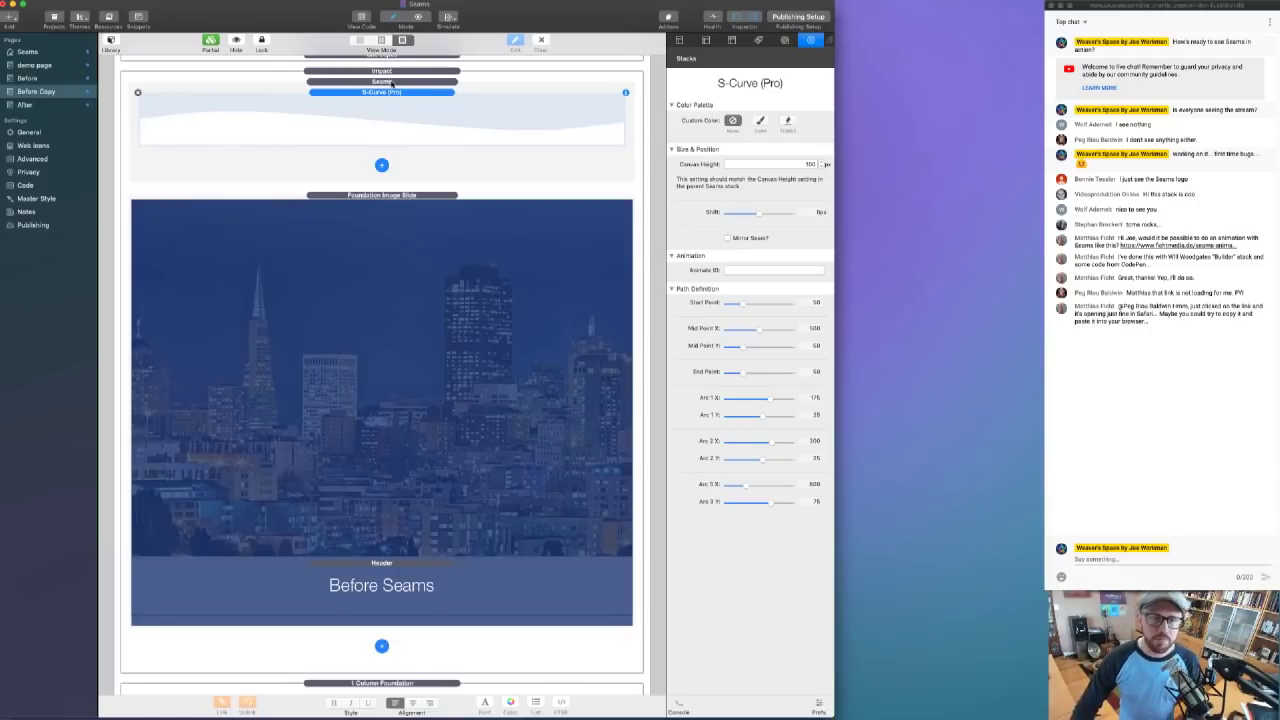
click(394, 82)
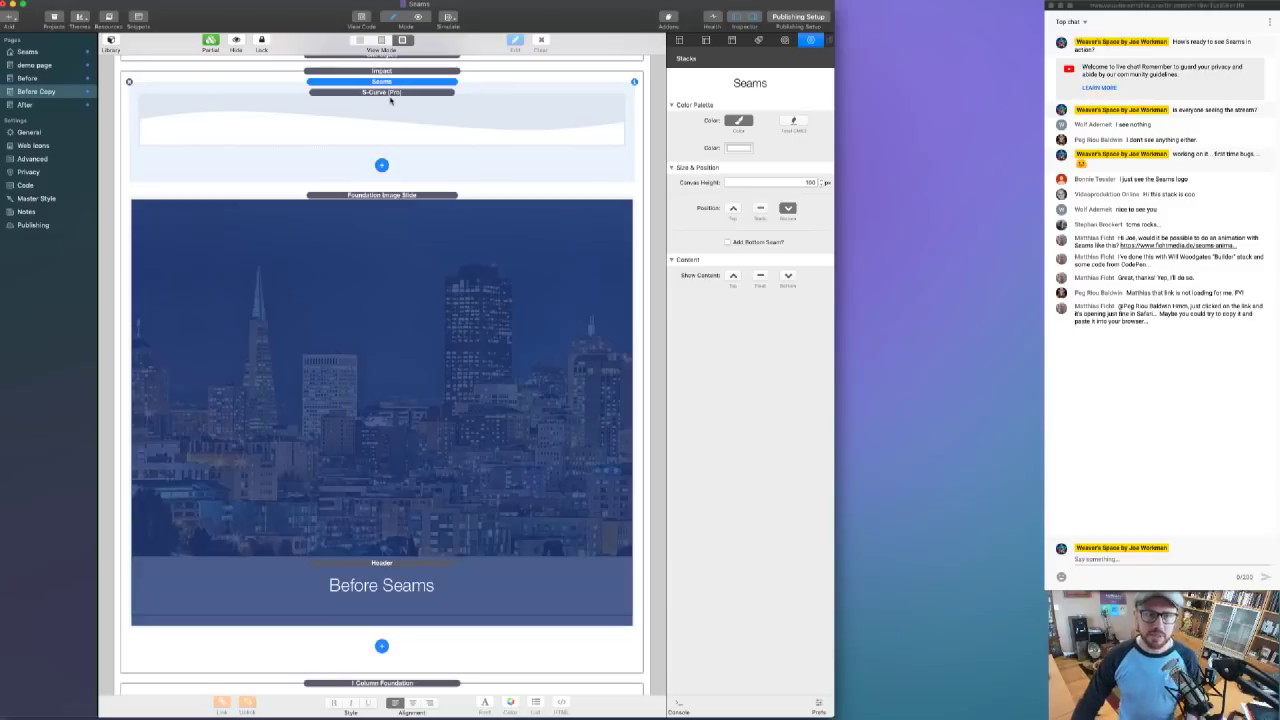
click(390, 97)
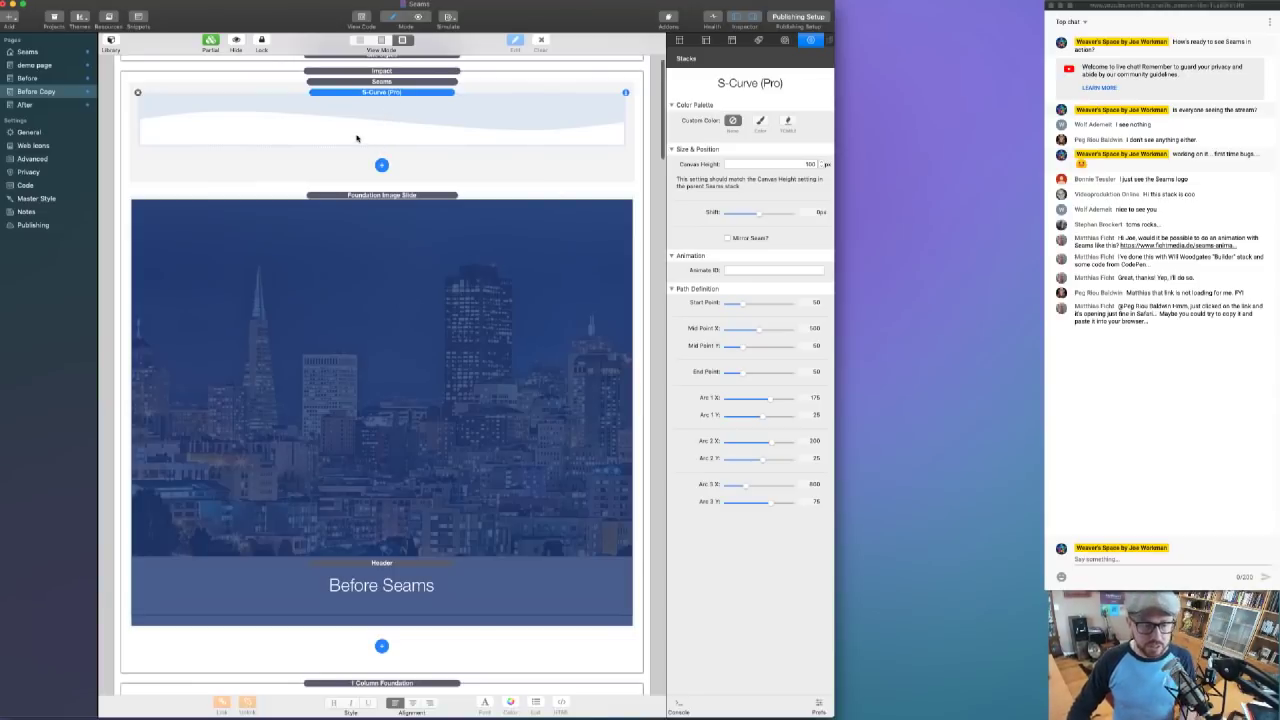
scroll(330, 610, down, 3)
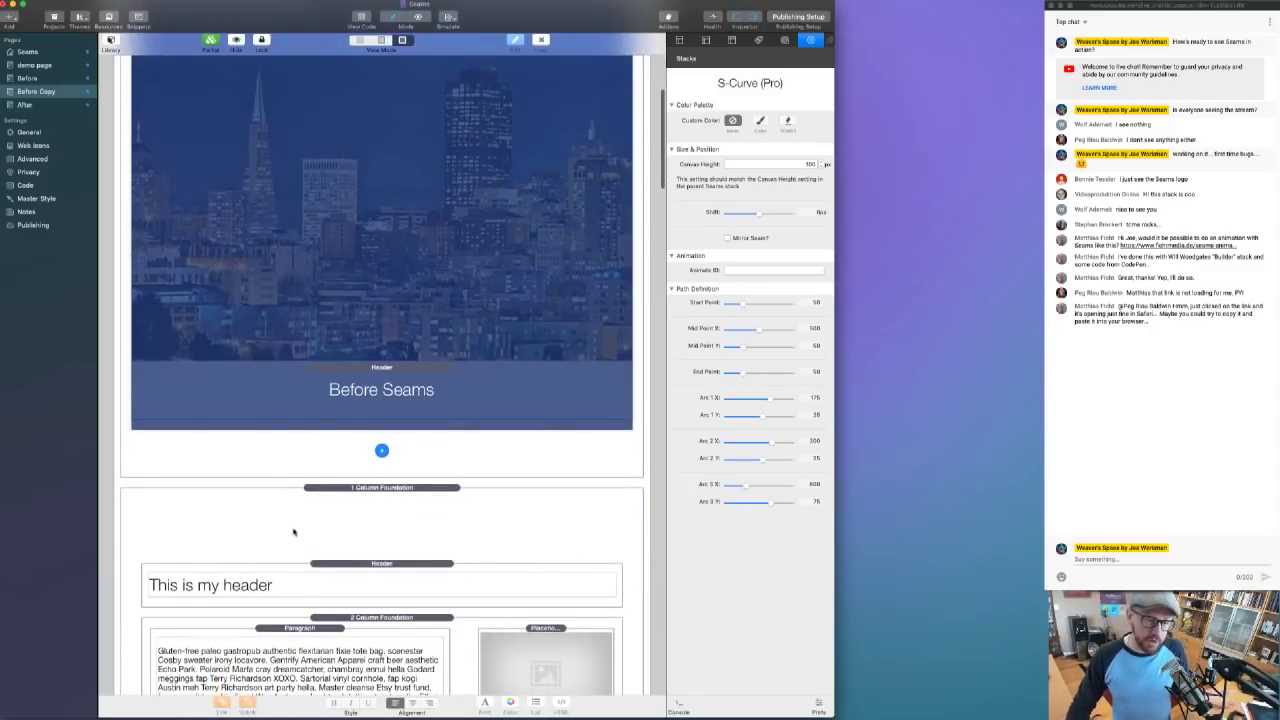
scroll(296, 531, up, 4)
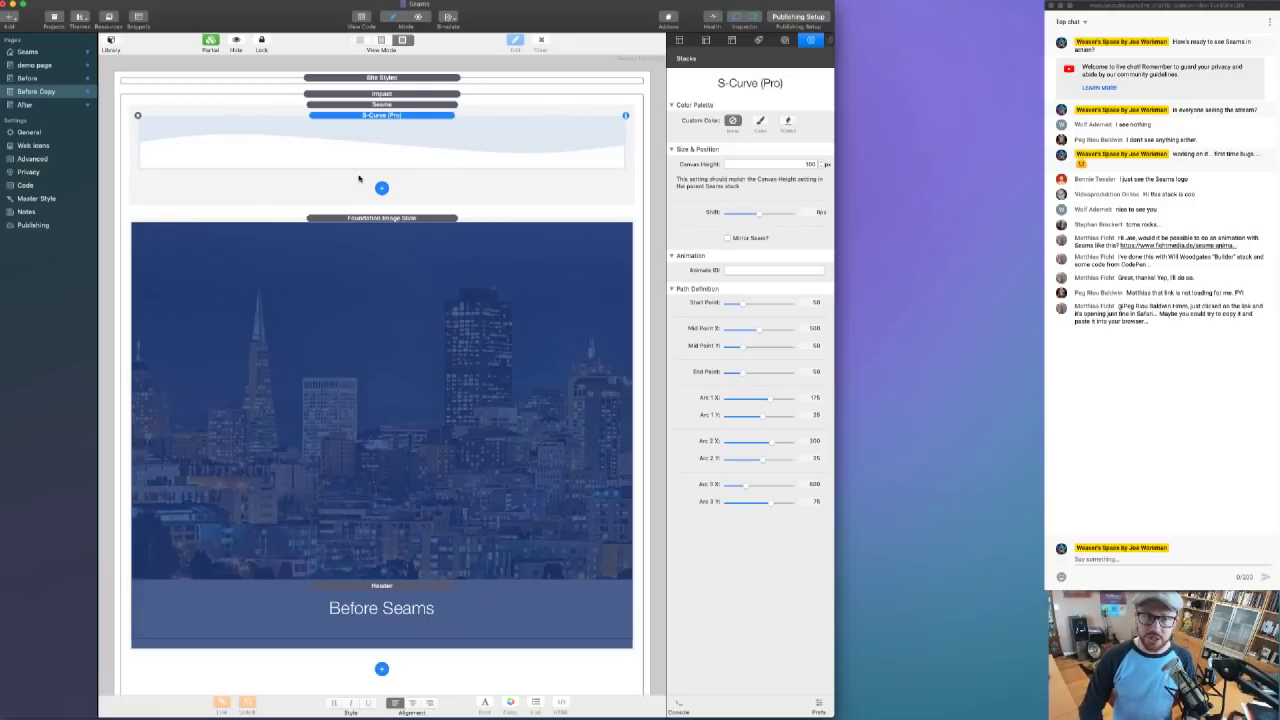
- Bring the browser preview of the Before Copy page on screen and check the curved seam at narrow and wide window widths
key(super+Tab)
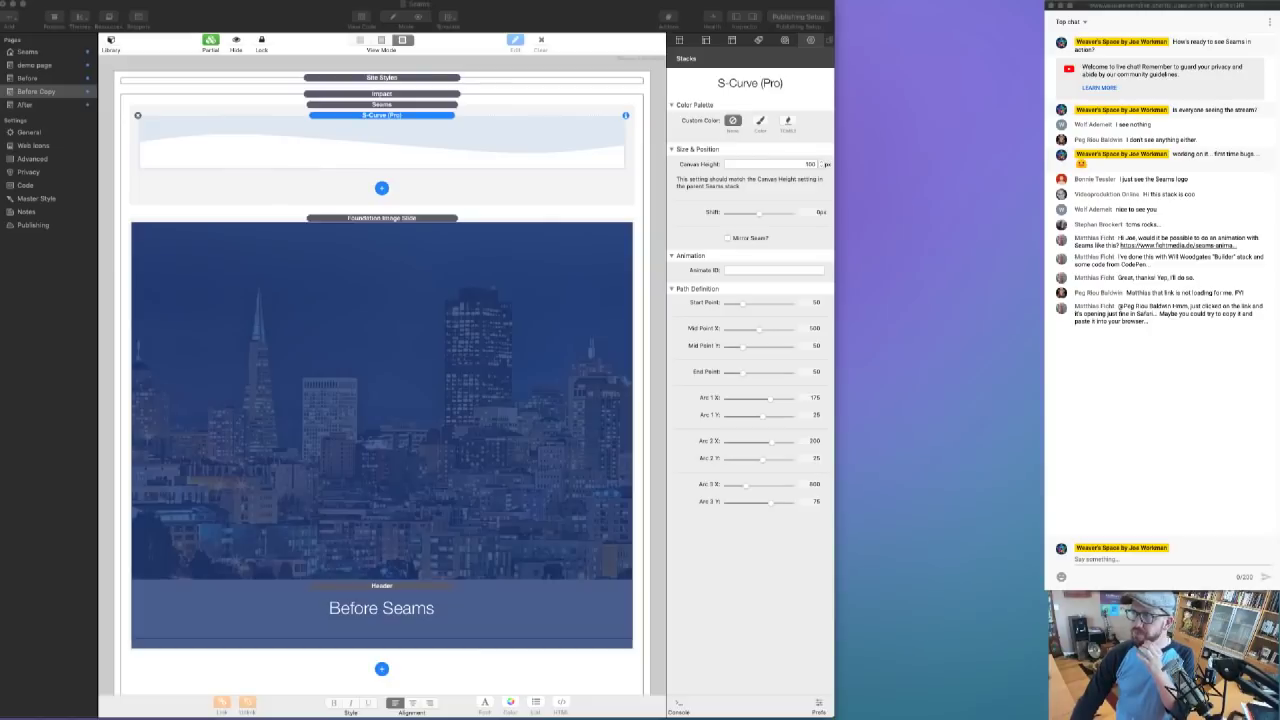
drag(1279, 0, 630, 44)
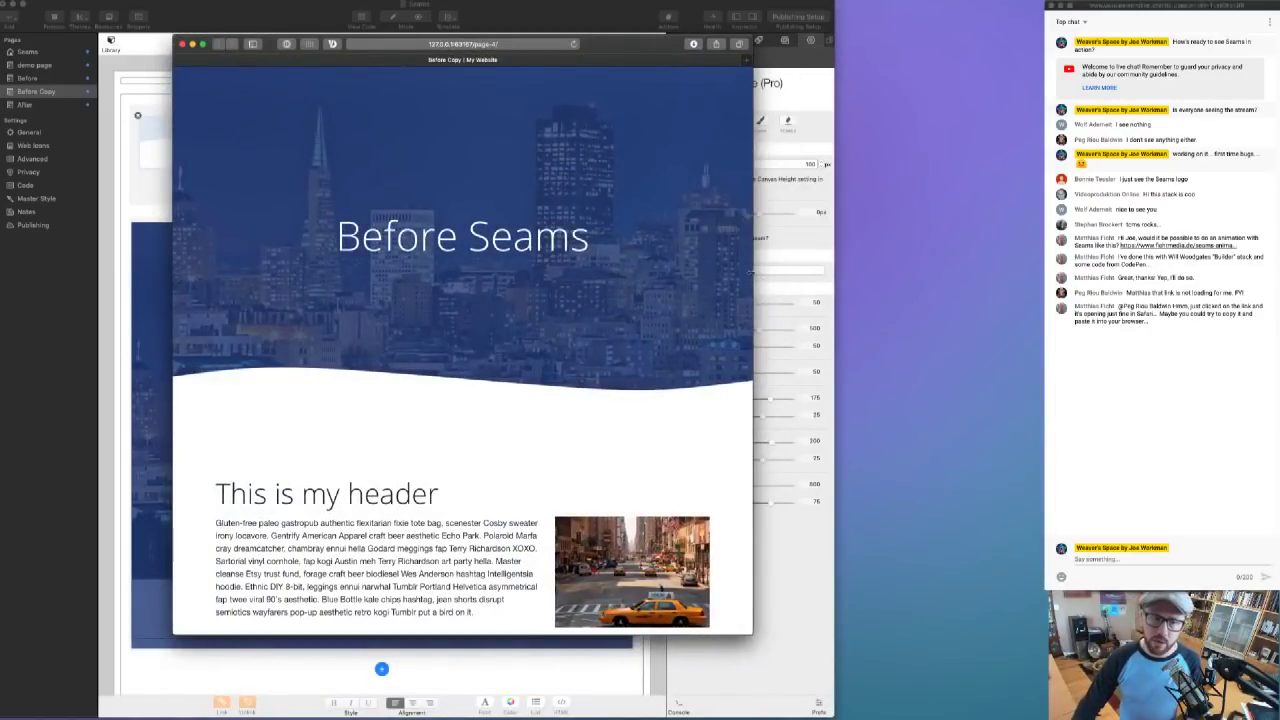
drag(754, 272, 430, 247)
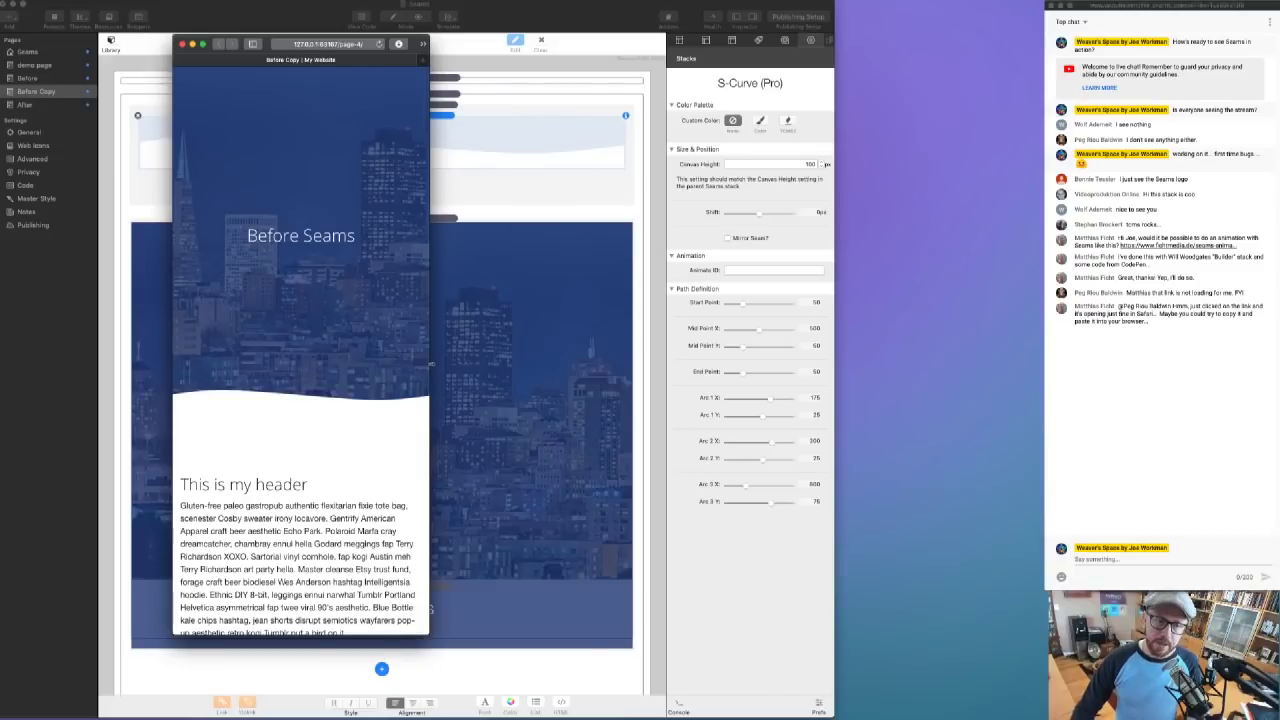
drag(432, 363, 712, 350)
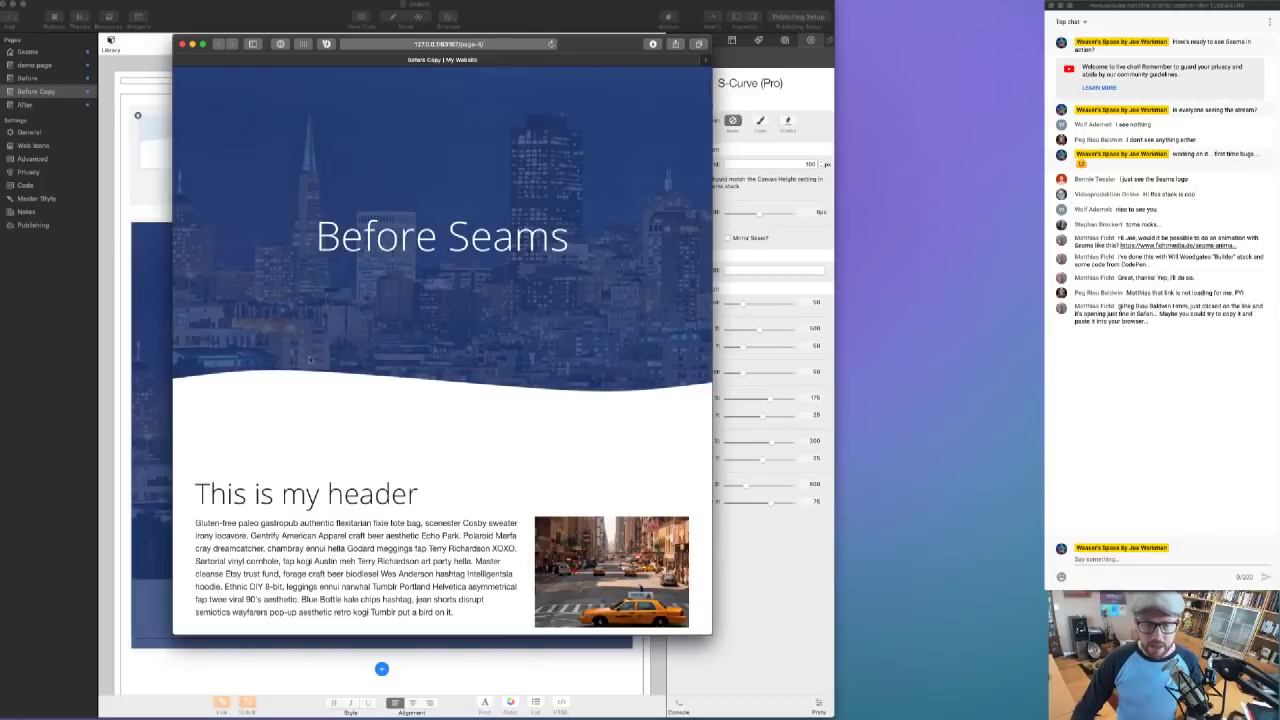
drag(716, 296, 430, 300)
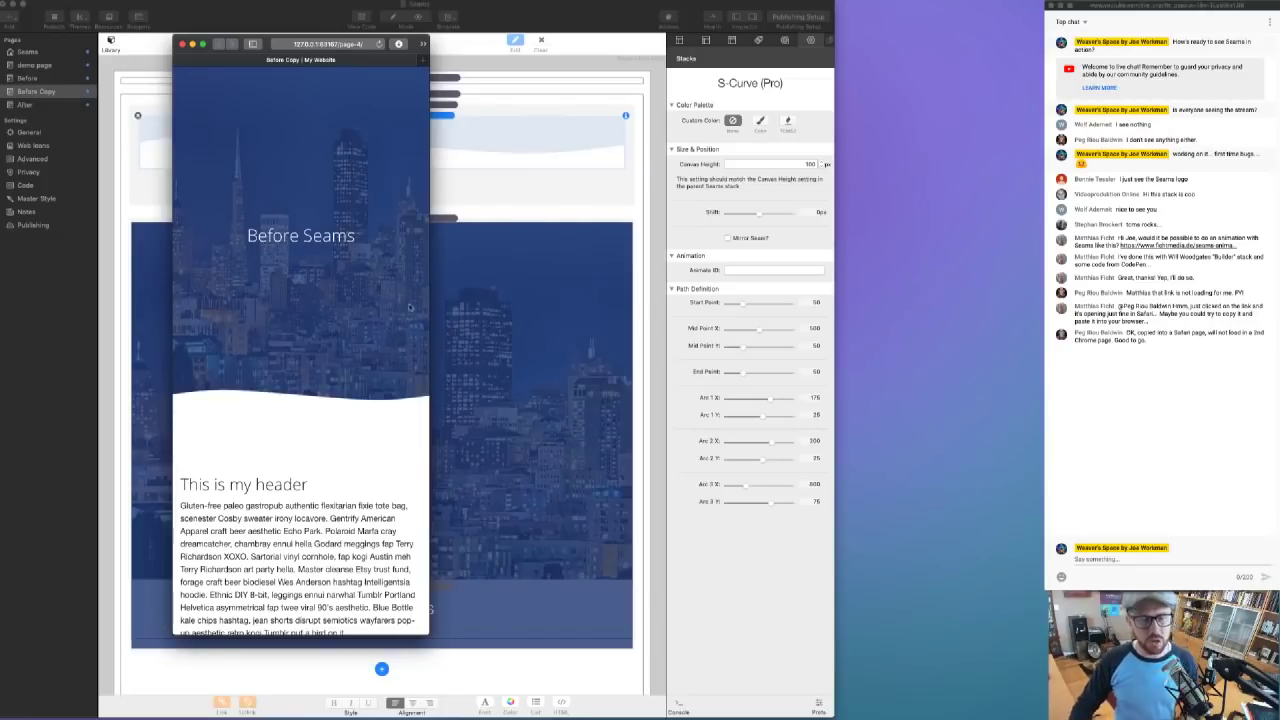
drag(428, 283, 728, 283)
drag(430, 243, 744, 243)
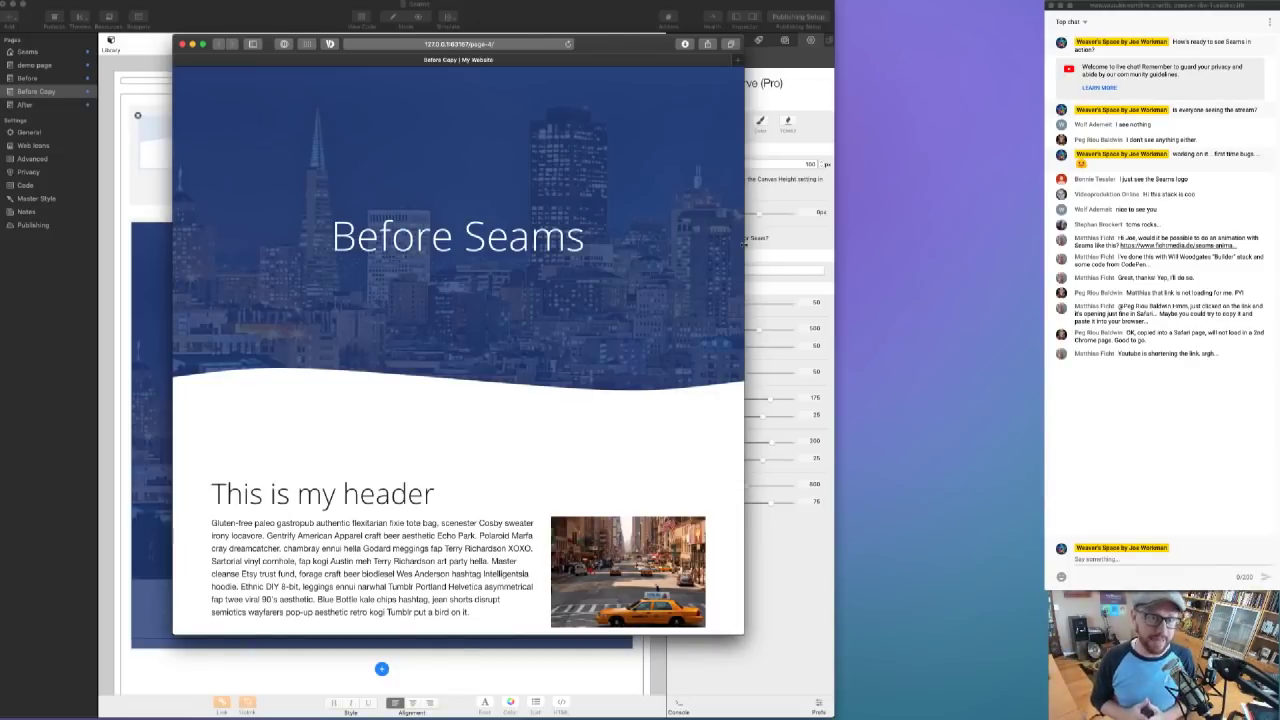
- Close the browser preview and review the canvas height settings of the banner's Seams stack and its S-Curve (Pro) child
click(182, 45)
click(366, 136)
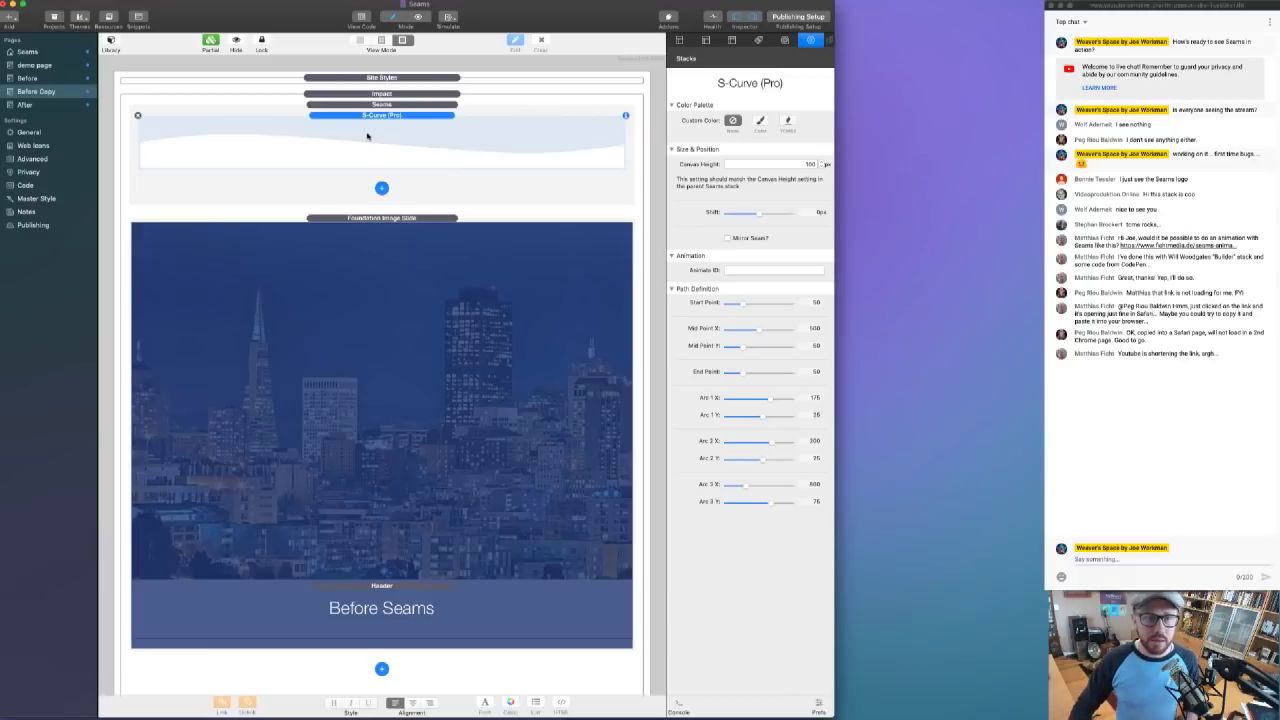
click(376, 106)
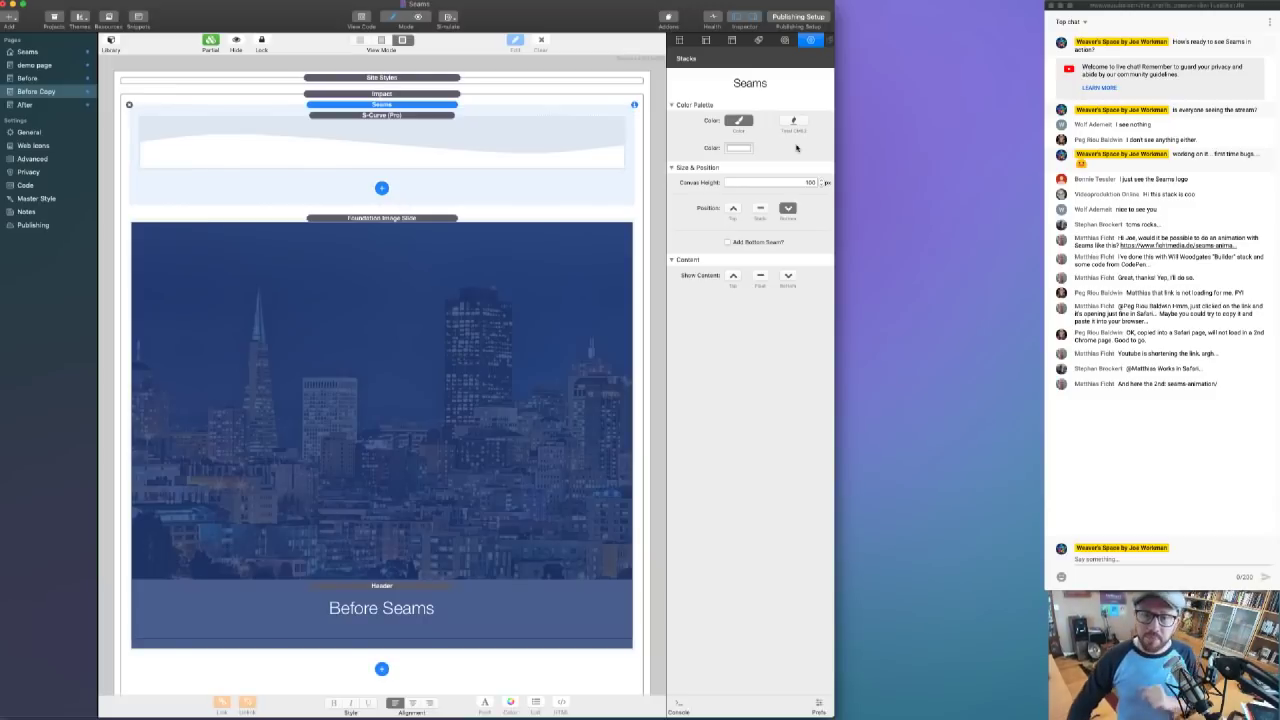
click(762, 183)
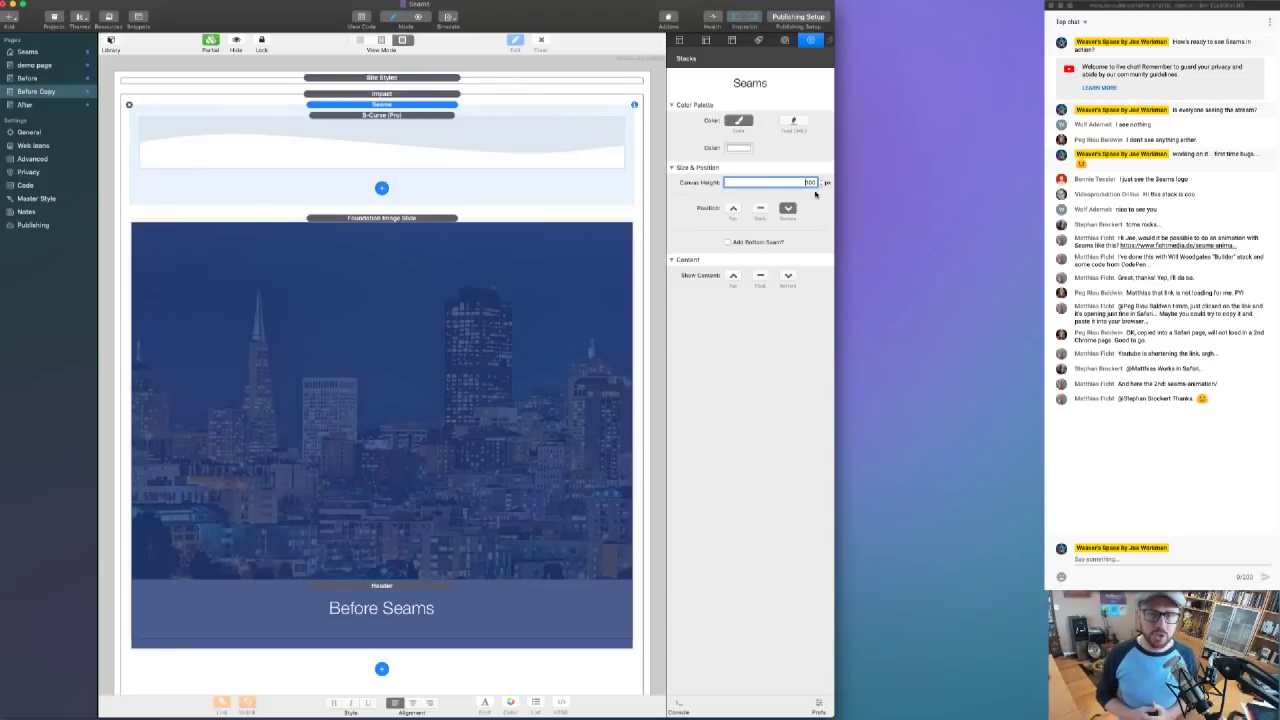
click(510, 133)
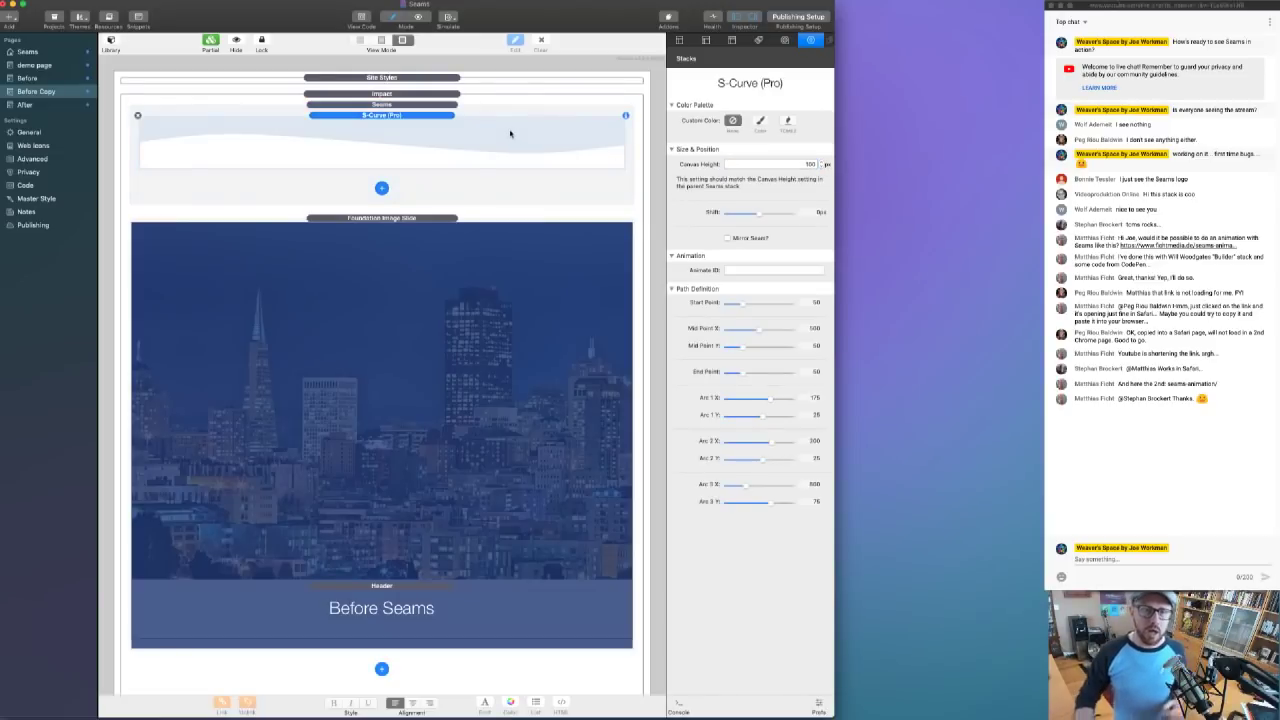
click(484, 105)
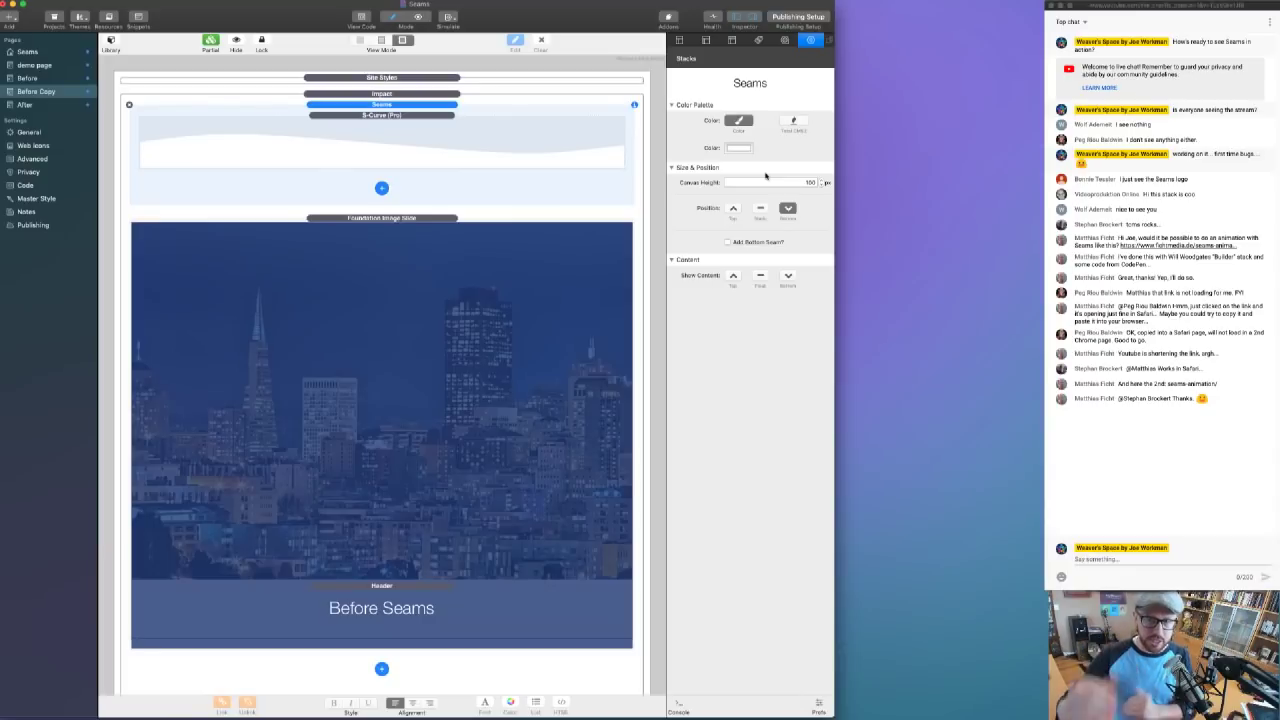
- Try a canvas height of 300 px on the parent Seams stack and restore it to 100 px
click(799, 183)
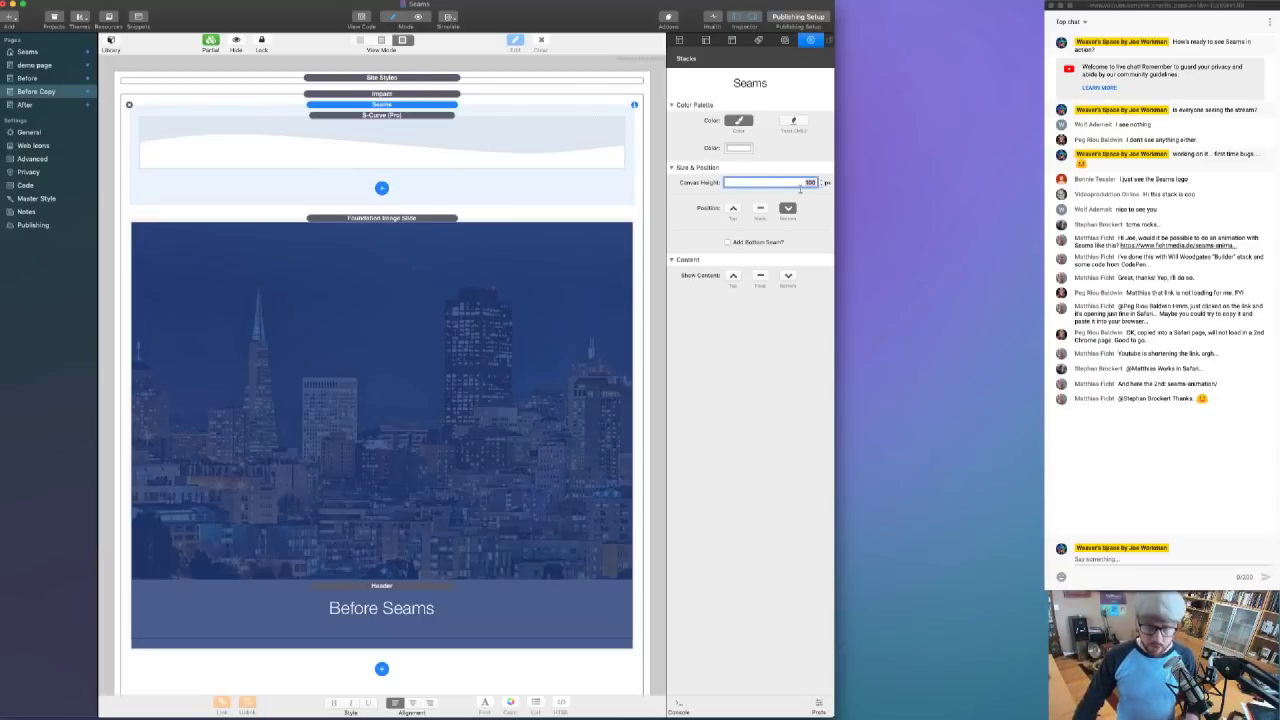
text(300)
key(Return)
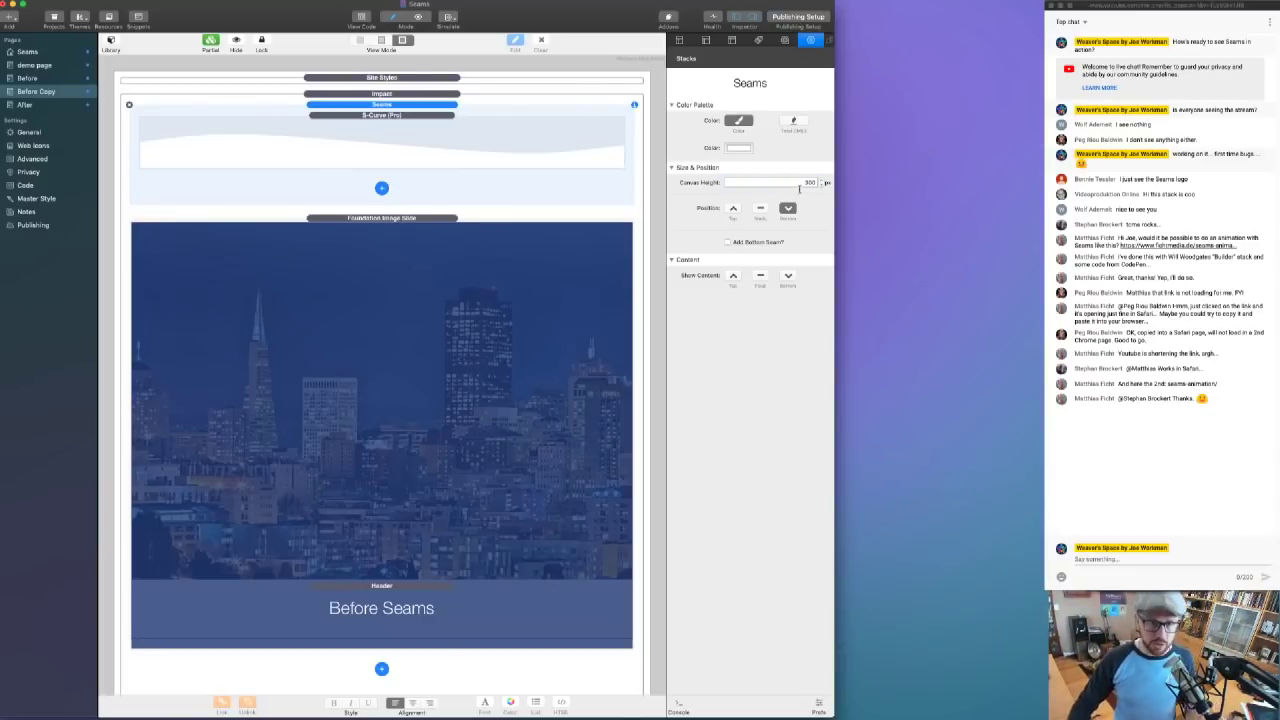
click(750, 188)
text(100)
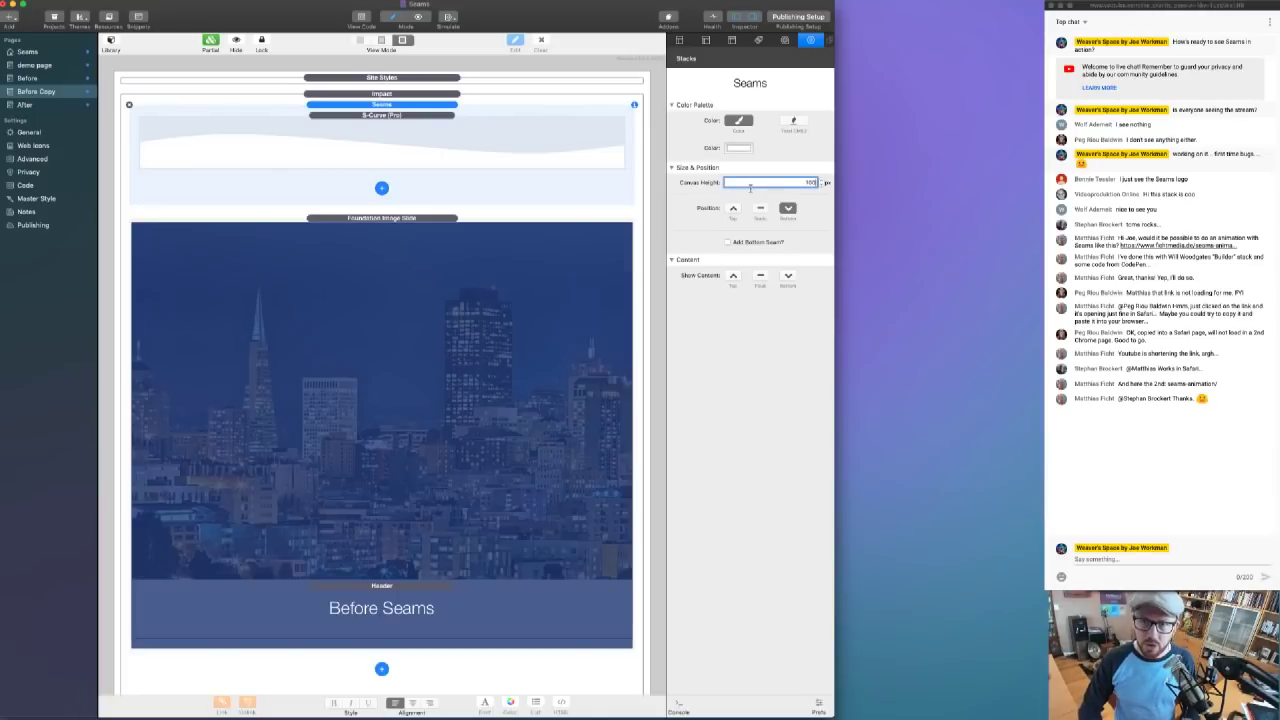
key(Return)
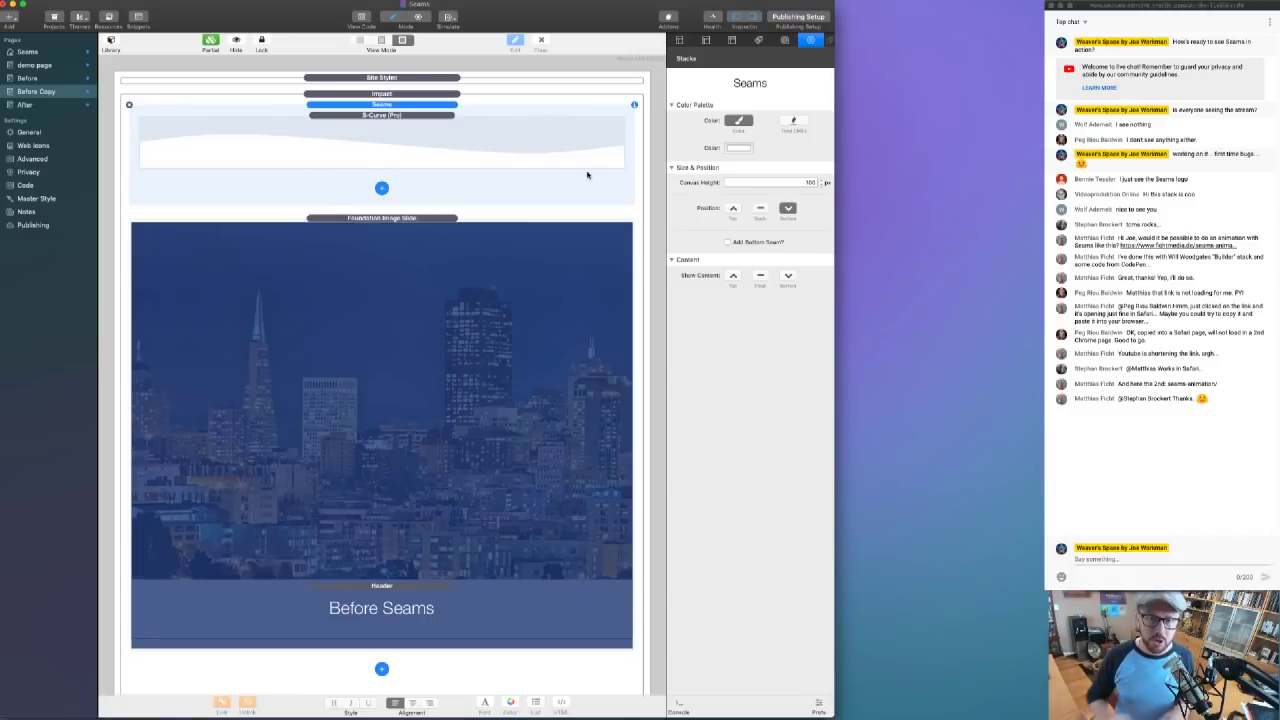
- Try the Seams stack's position option between Top and Bottom, and restore the position to Bottom
click(773, 183)
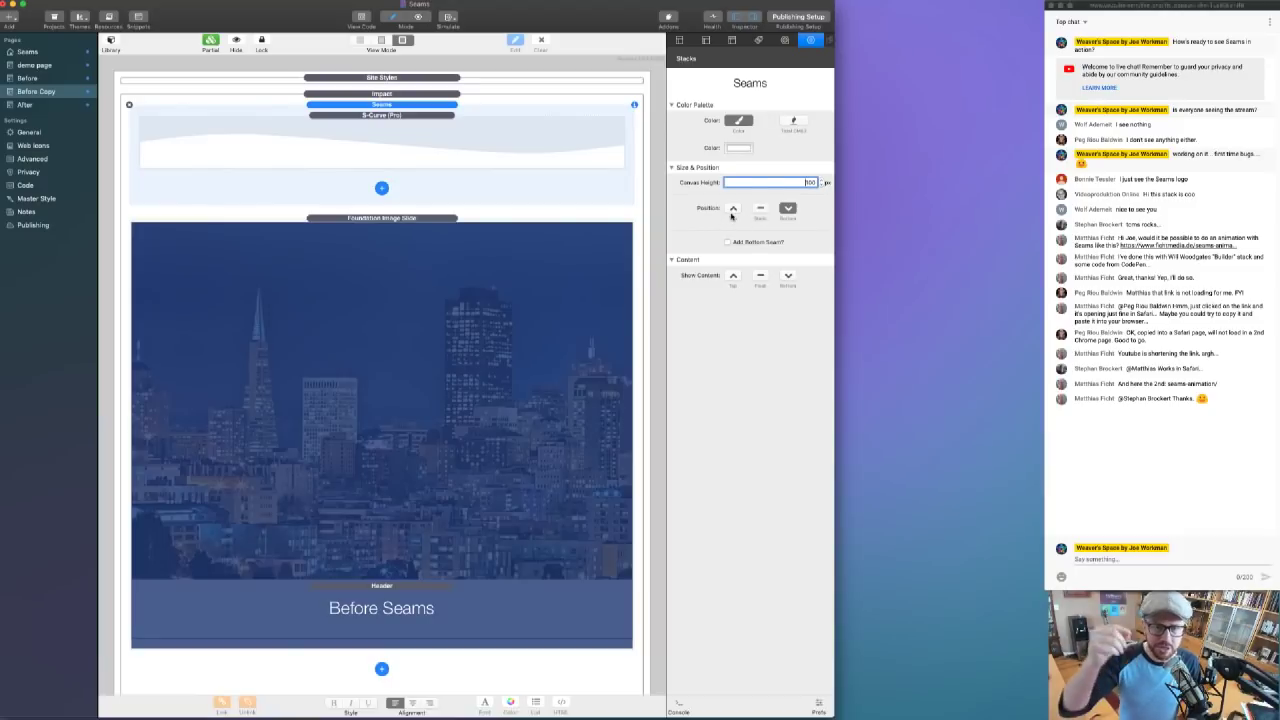
click(761, 208)
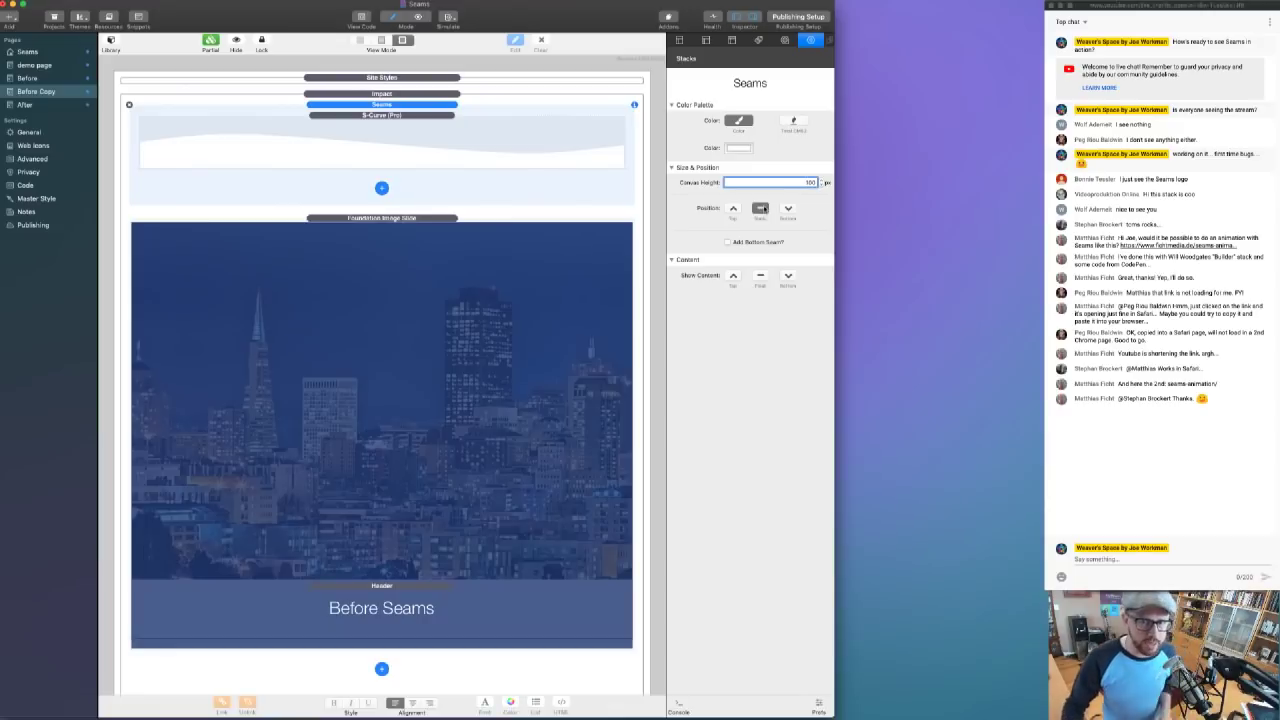
click(788, 208)
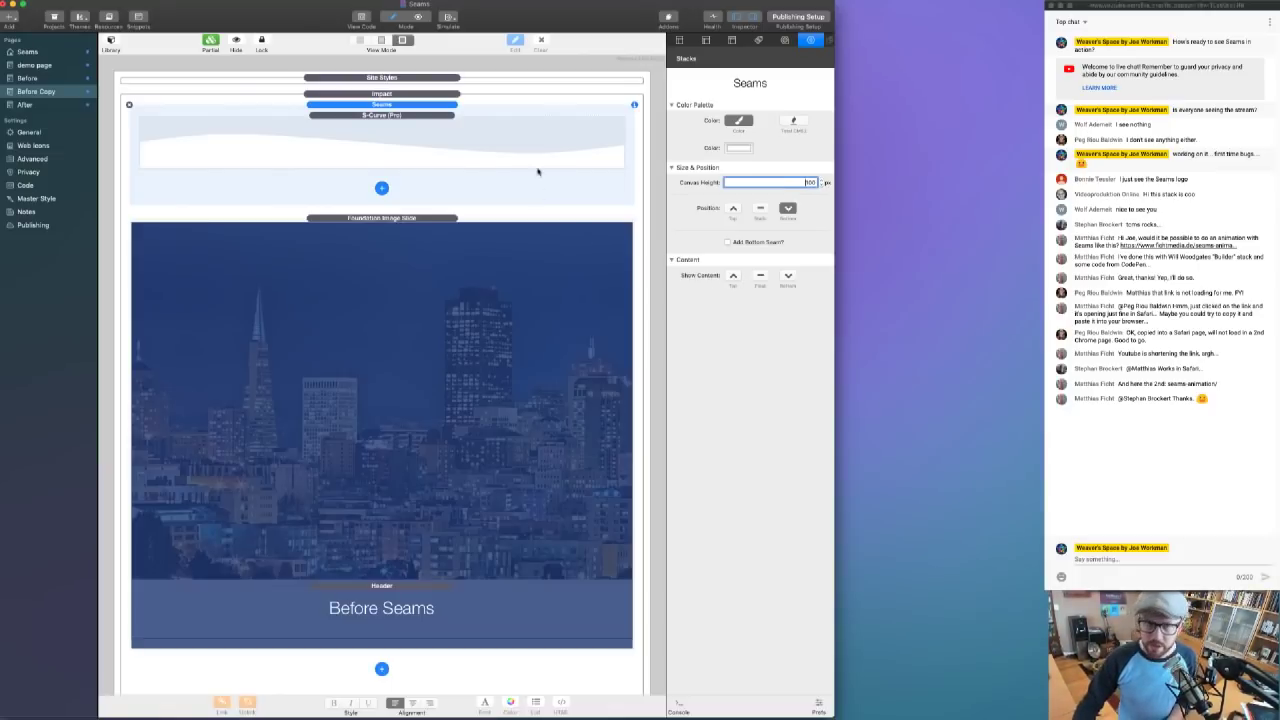
- View the S-Curve (Pro) and parent Seams settings, and look over the list of seam shapes that can be added
click(457, 137)
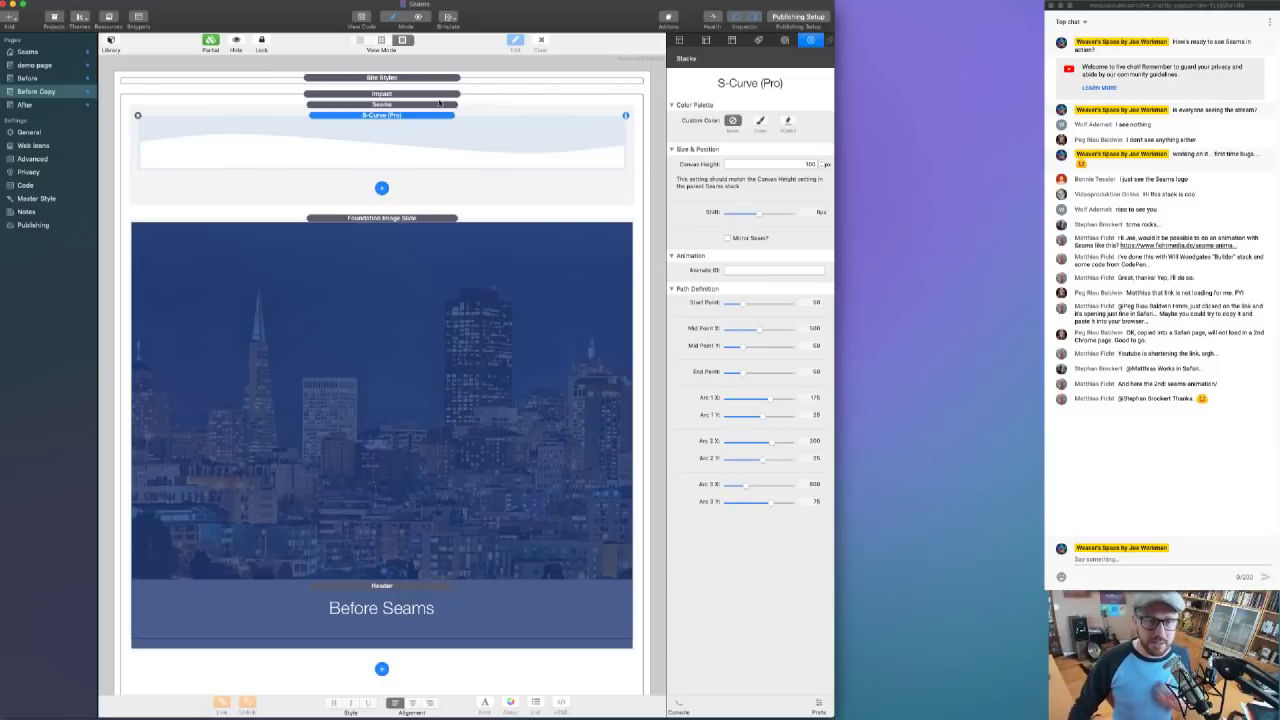
click(440, 105)
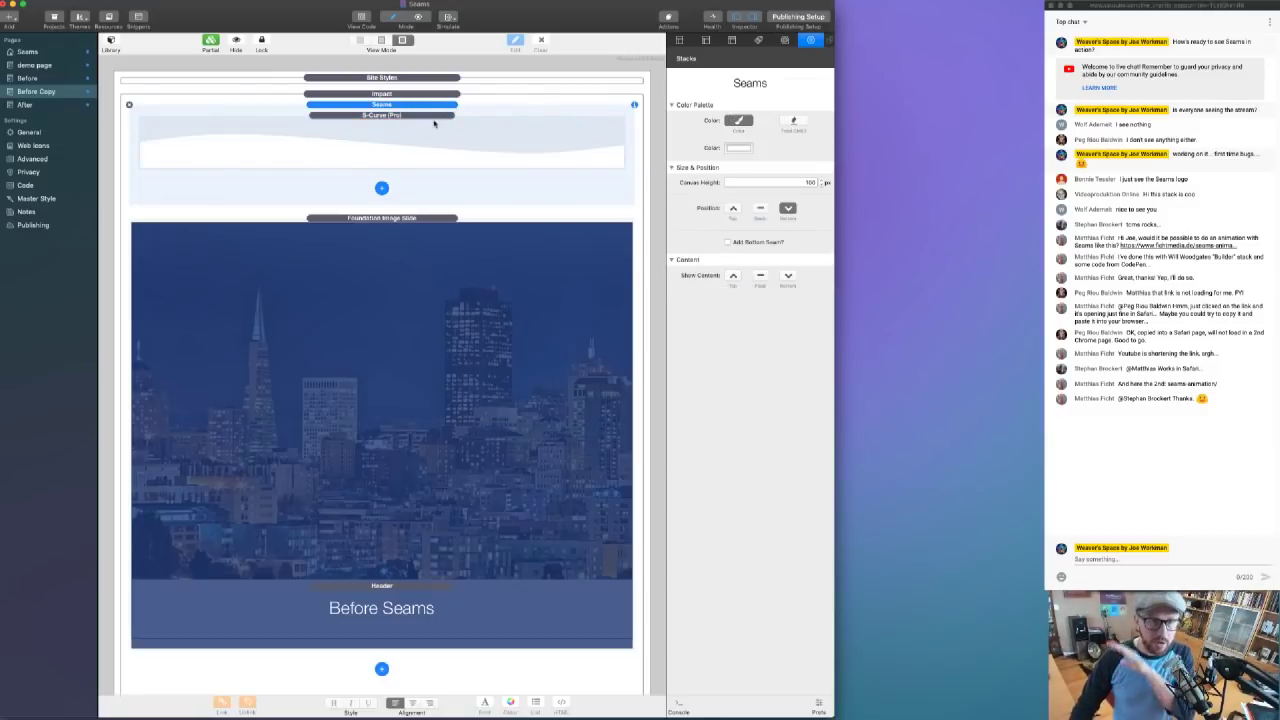
click(434, 120)
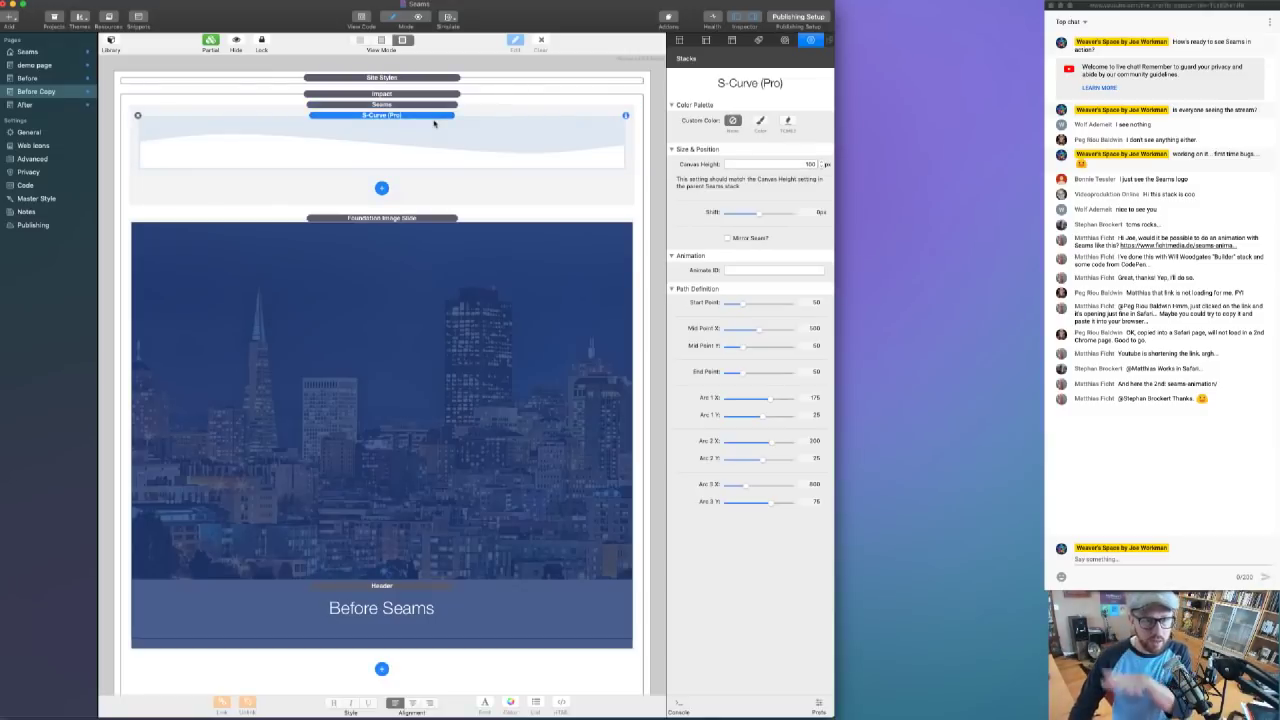
click(381, 188)
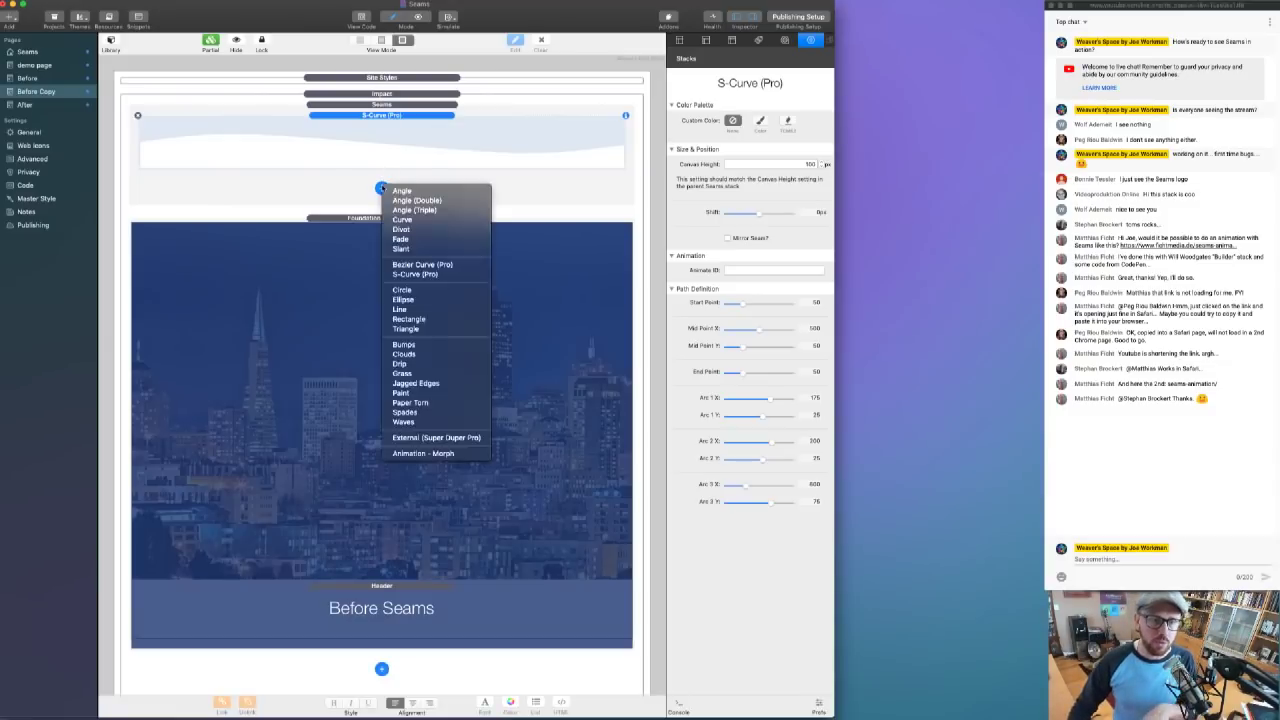
click(476, 157)
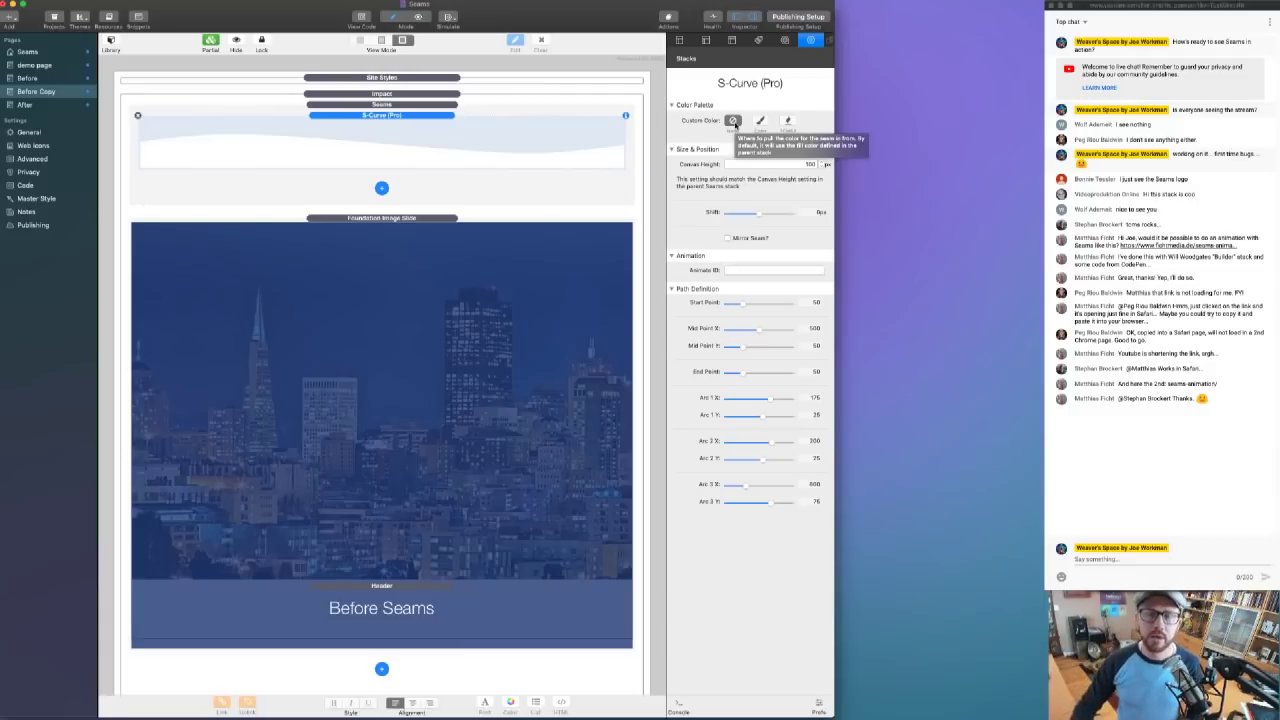
- Compare the S-Curve (Pro) canvas height with the canvas height of the parent Seams stack
click(762, 165)
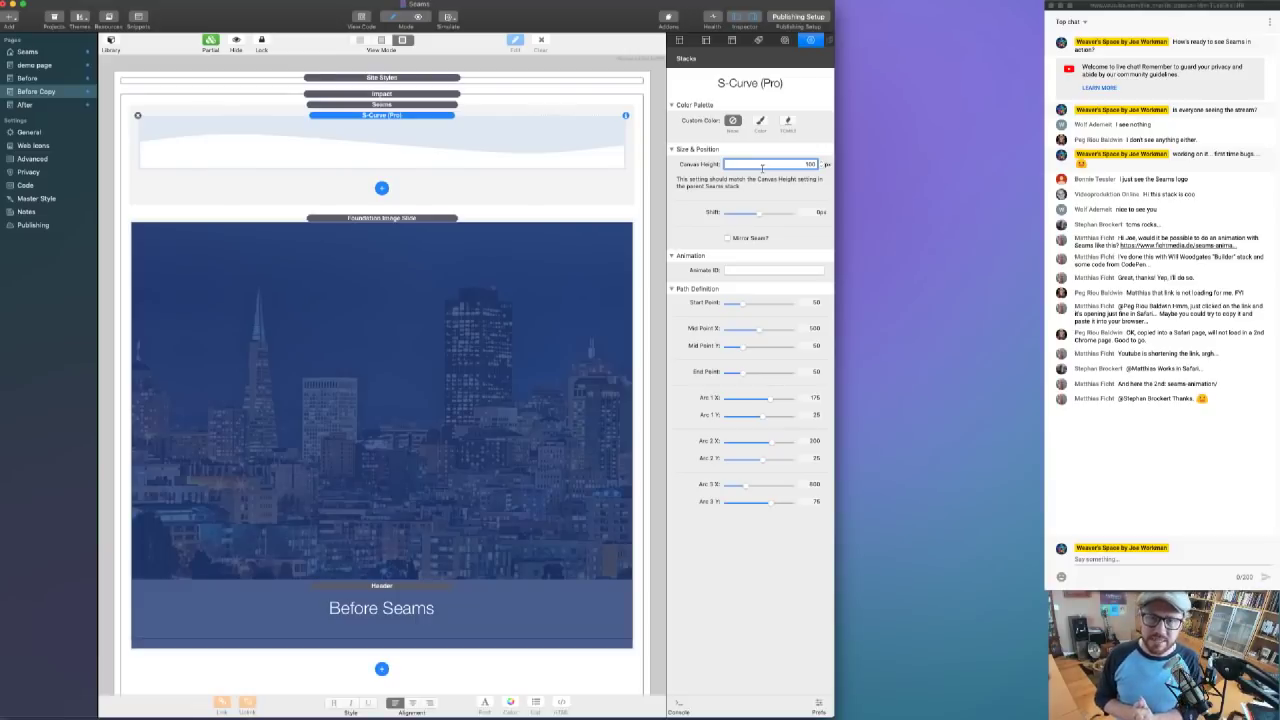
click(474, 110)
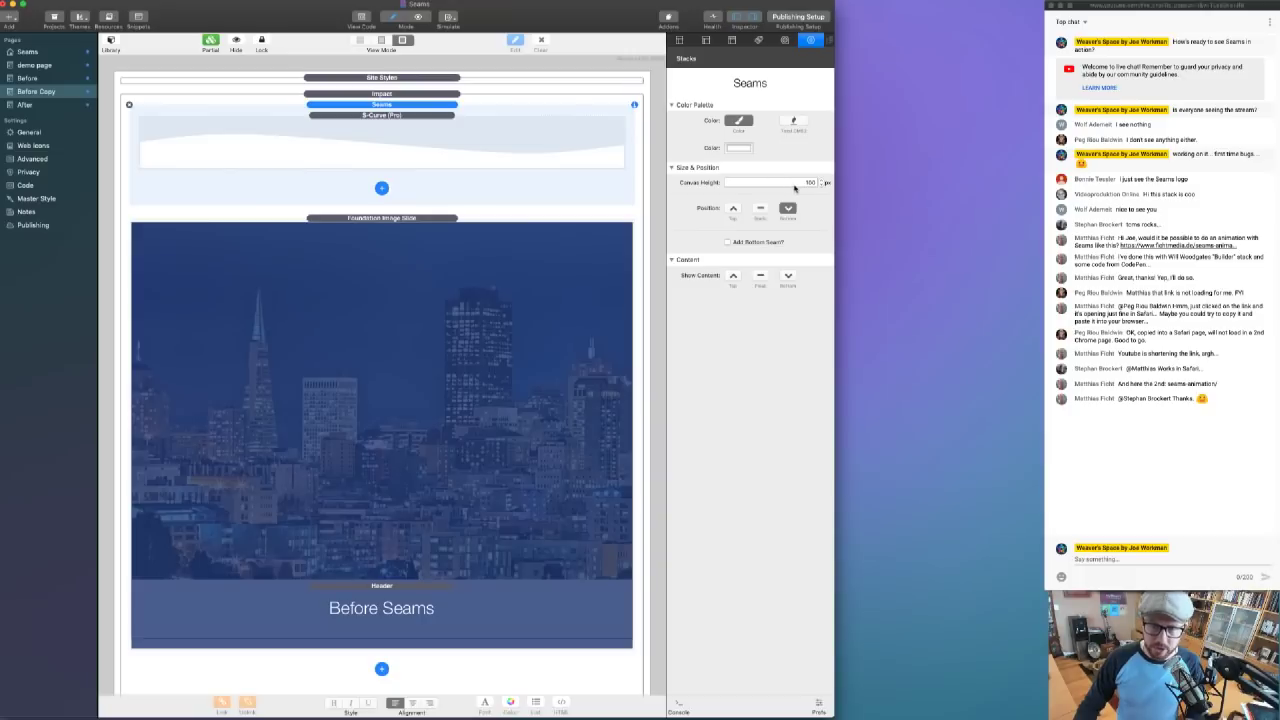
click(540, 135)
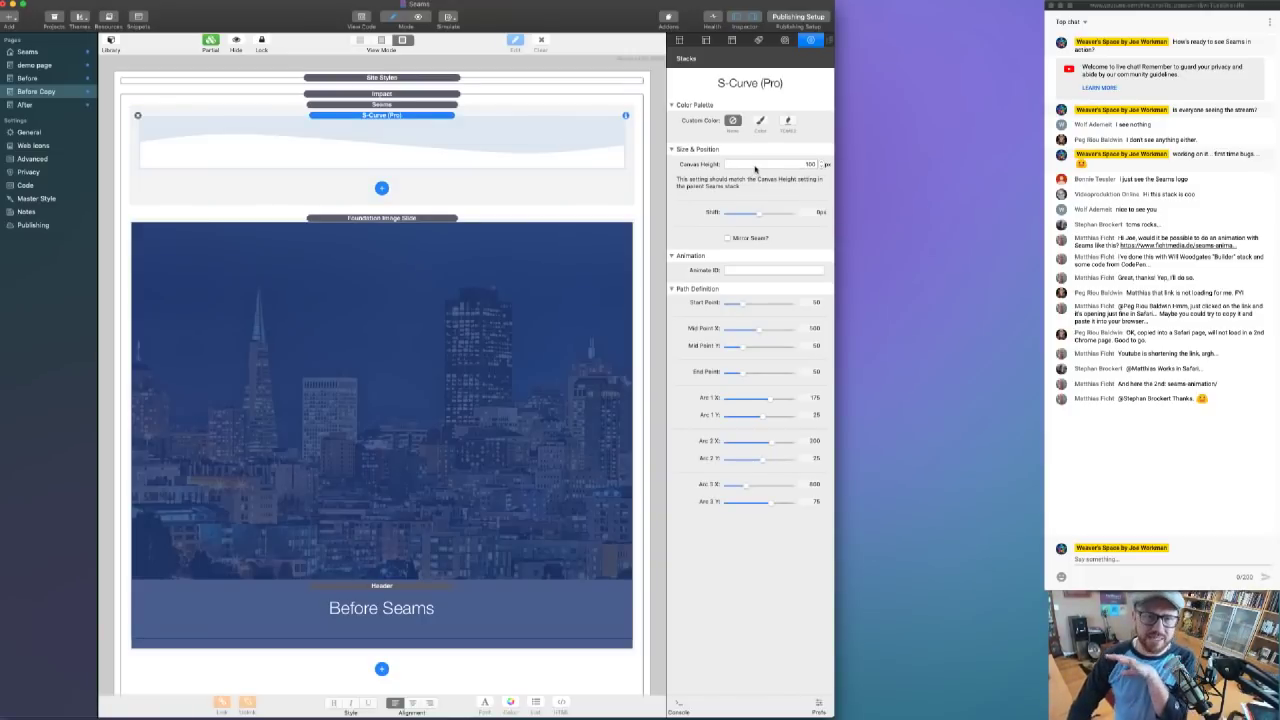
click(513, 108)
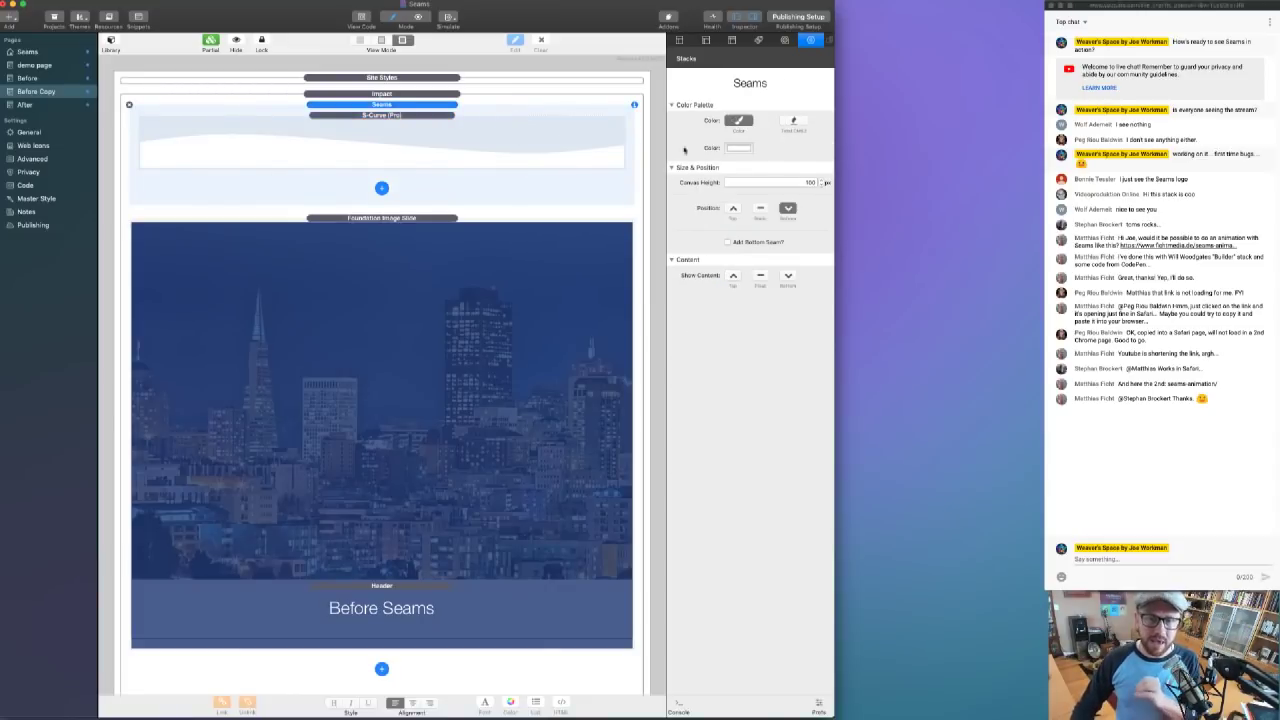
click(481, 143)
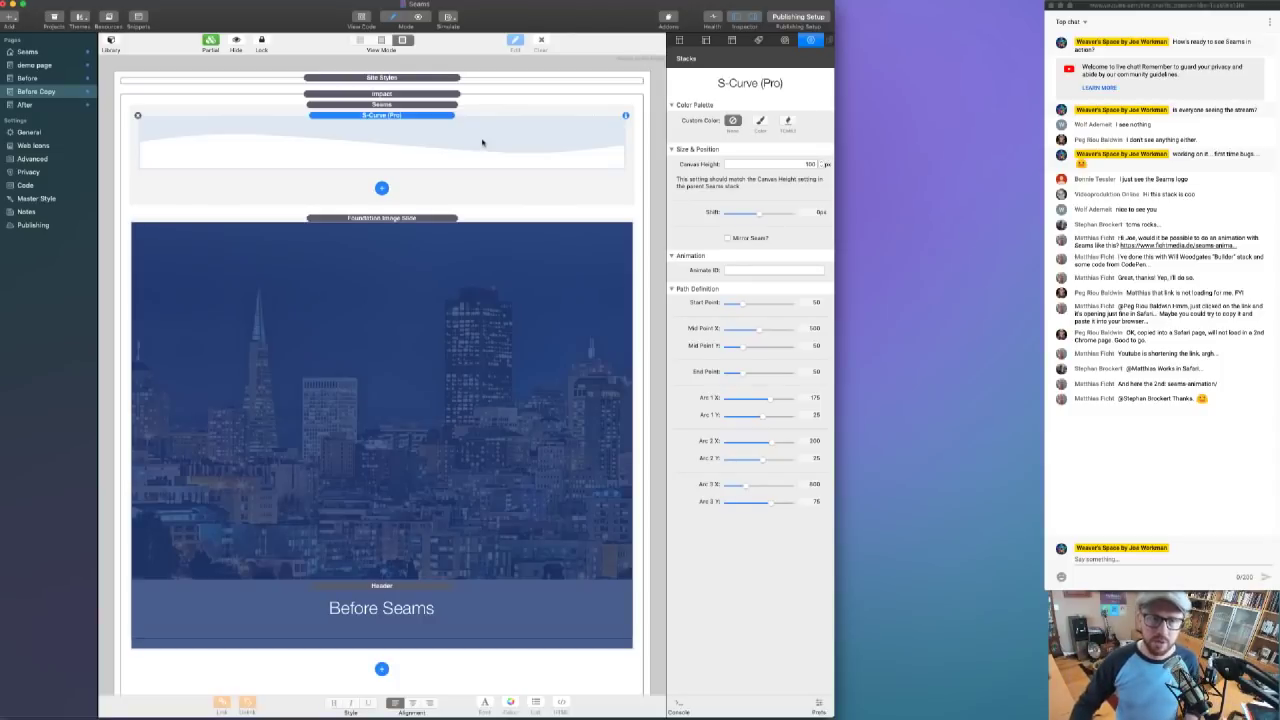
- Set the parent Seams stack's canvas height to 300 px and check it against the S-Curve (Pro) settings
click(461, 108)
click(798, 183)
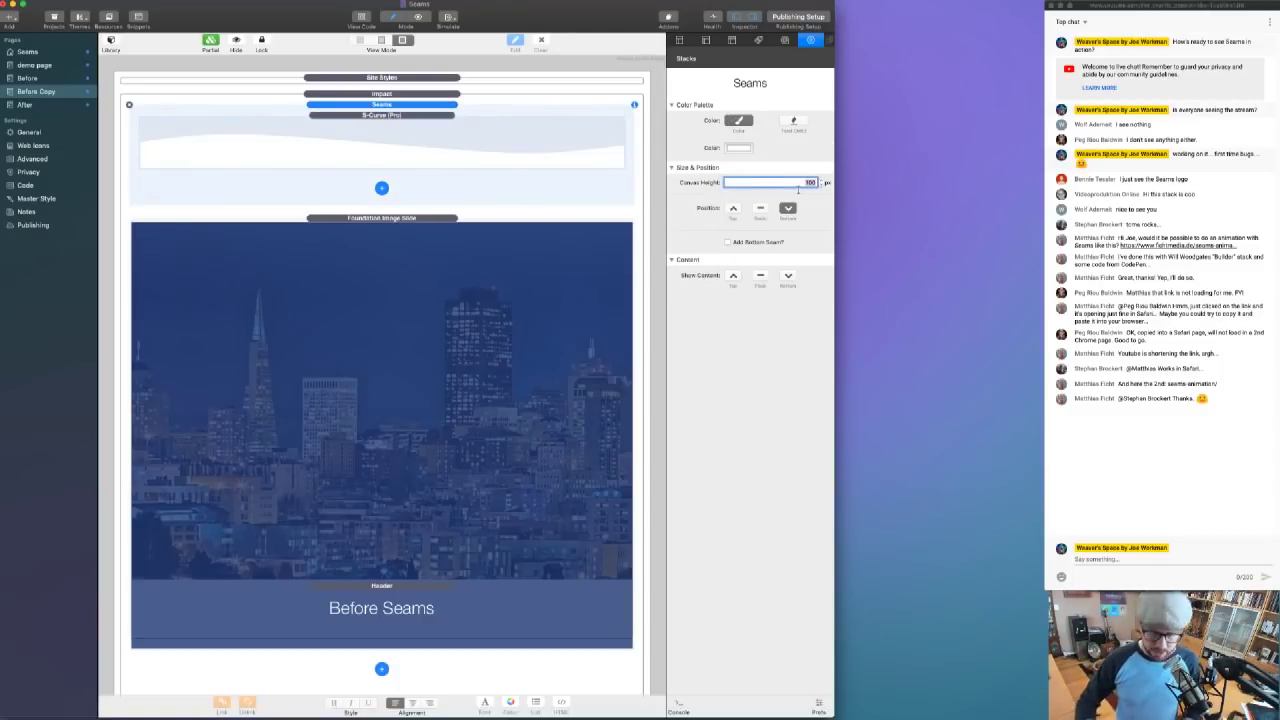
text(5)
key(Return)
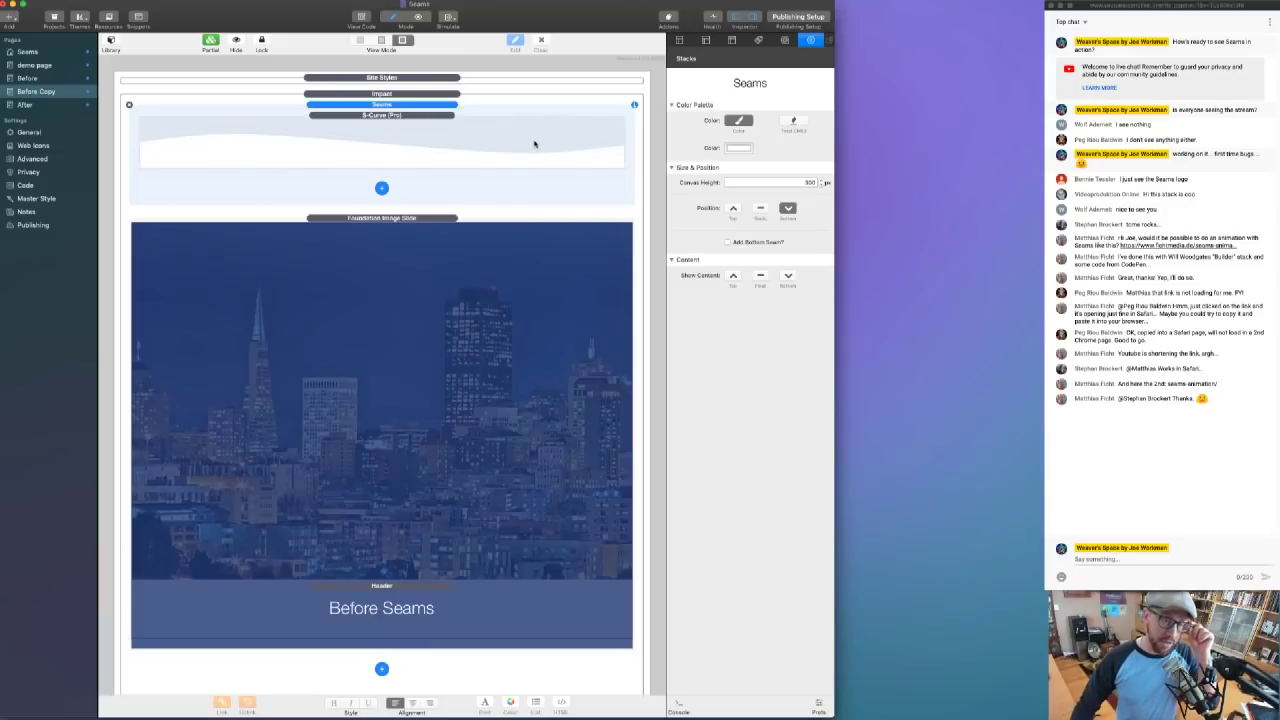
click(534, 144)
click(484, 108)
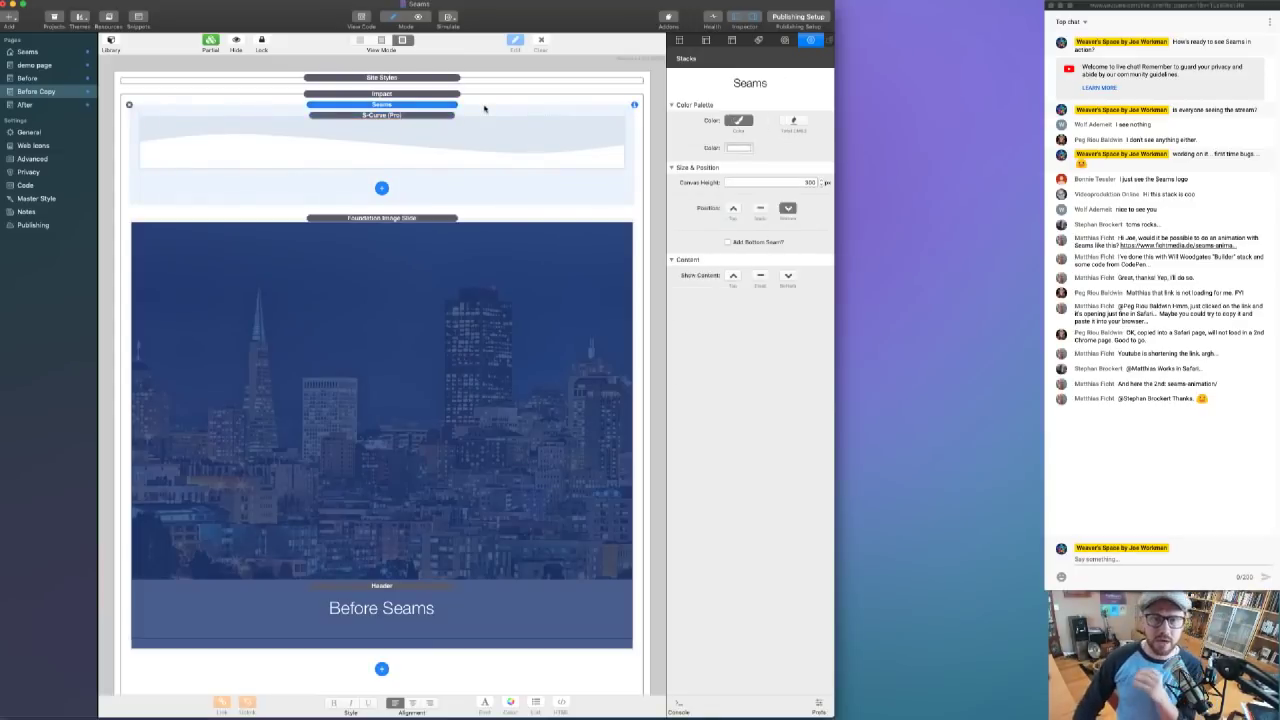
click(792, 183)
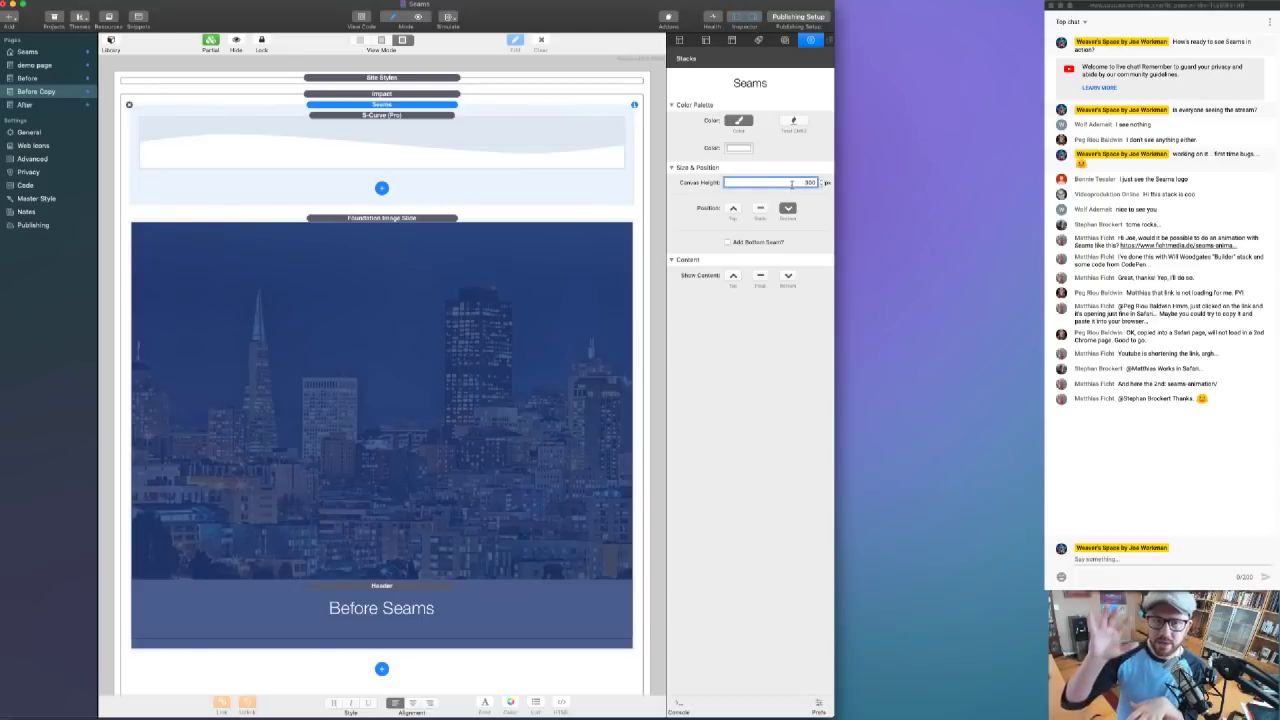
double_click(792, 183)
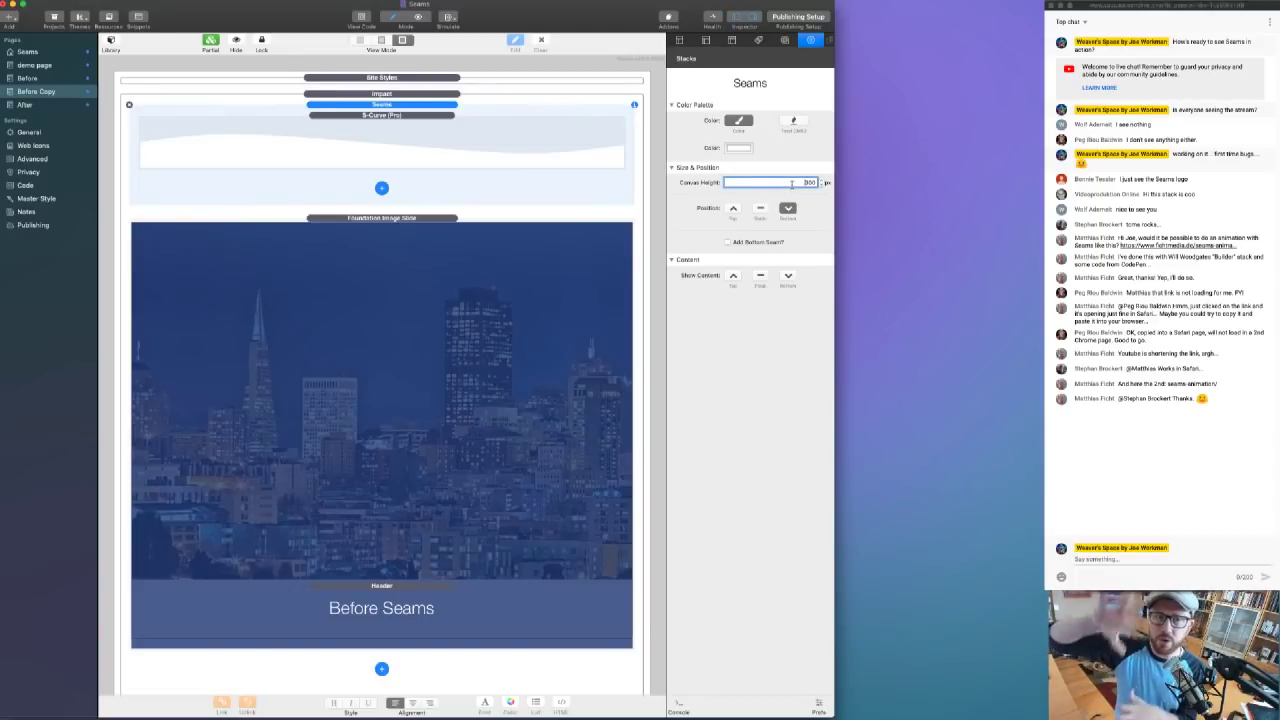
- Set the S-Curve (Pro) stack's canvas height to 200 px
click(506, 141)
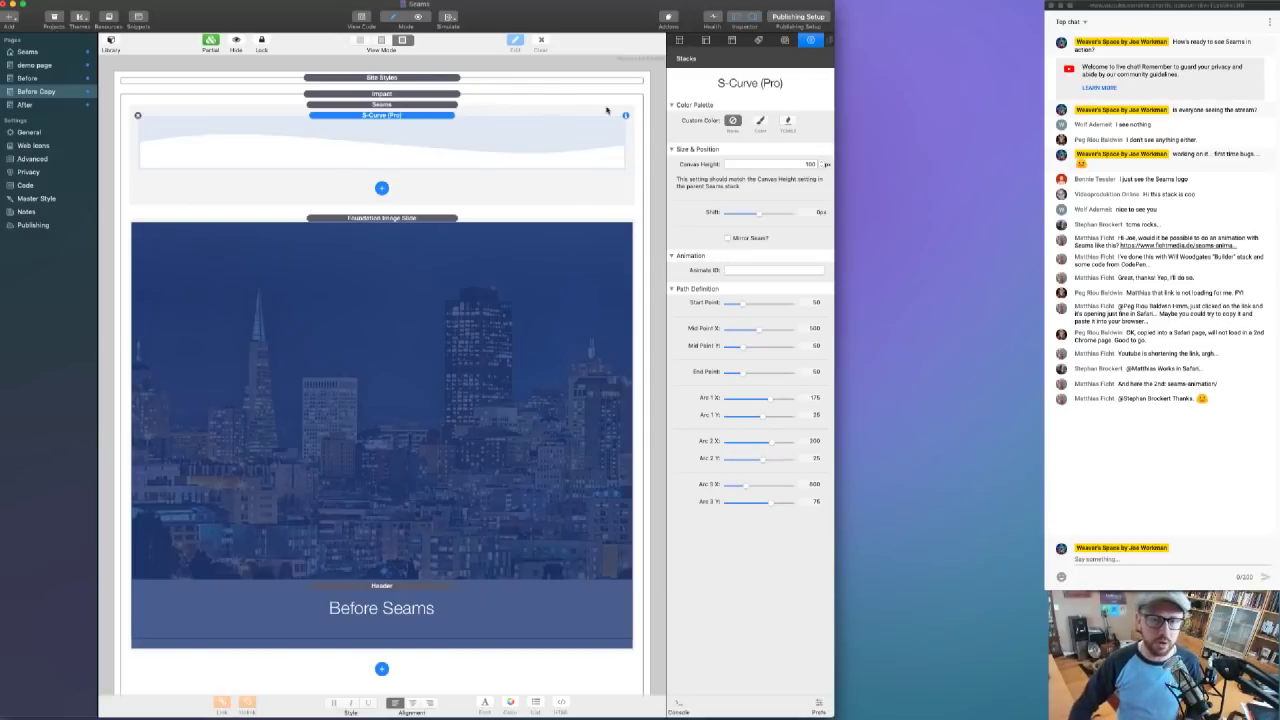
double_click(805, 165)
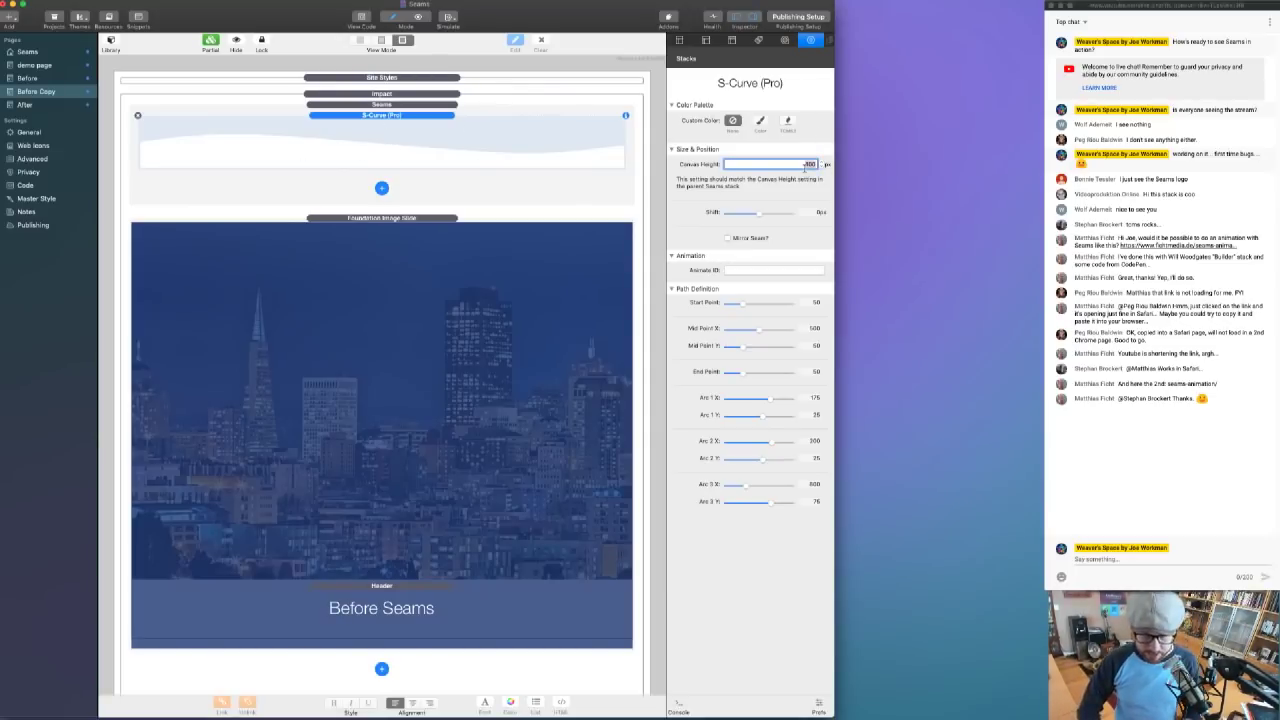
text(200)
key(Tab)
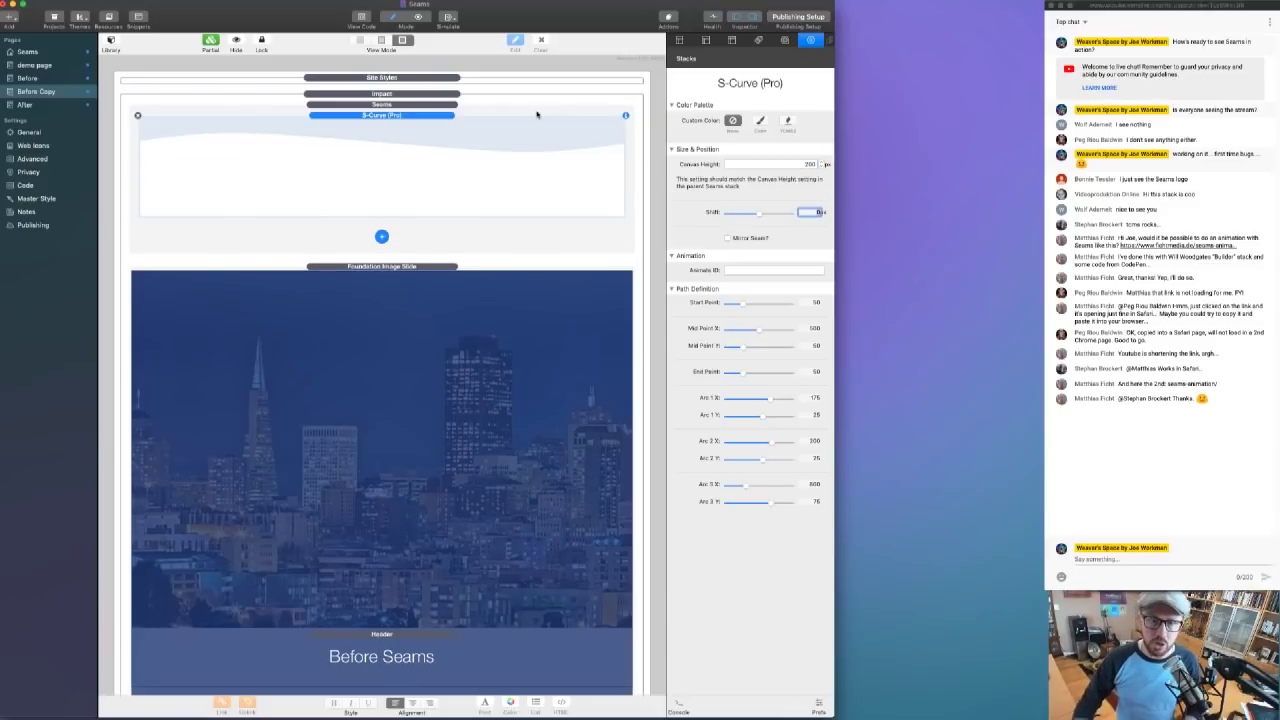
click(445, 118)
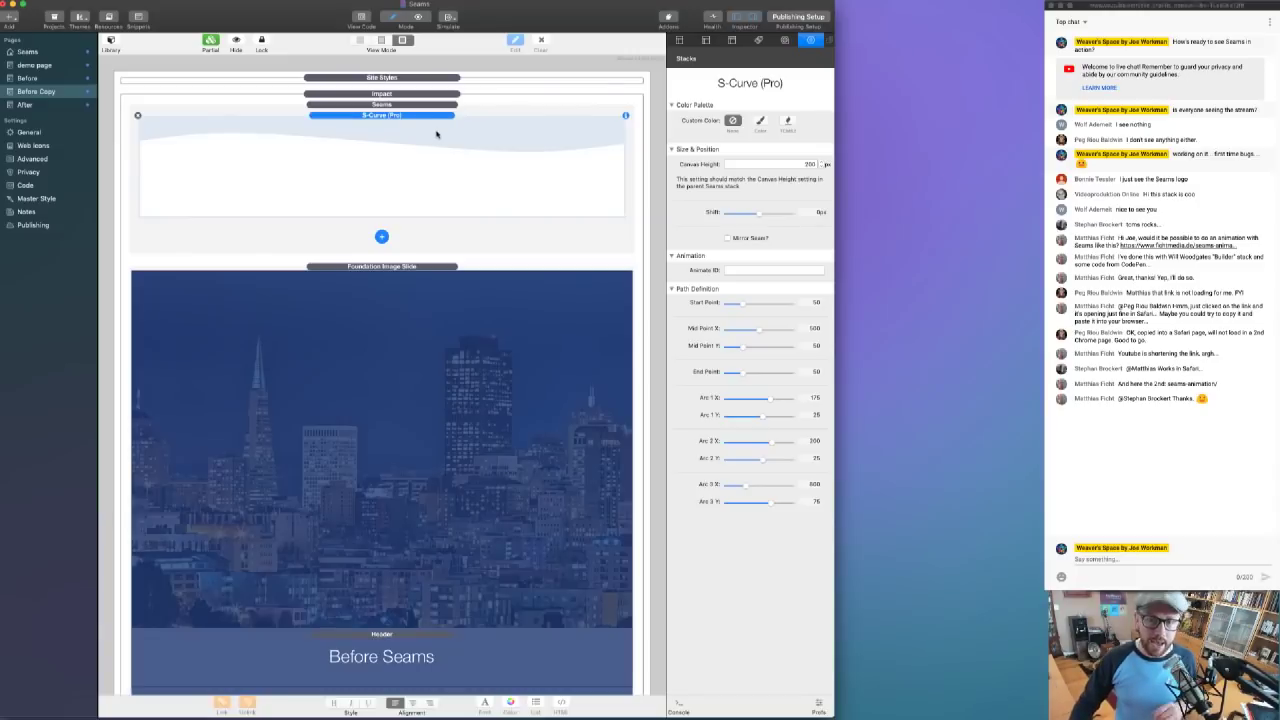
click(768, 165)
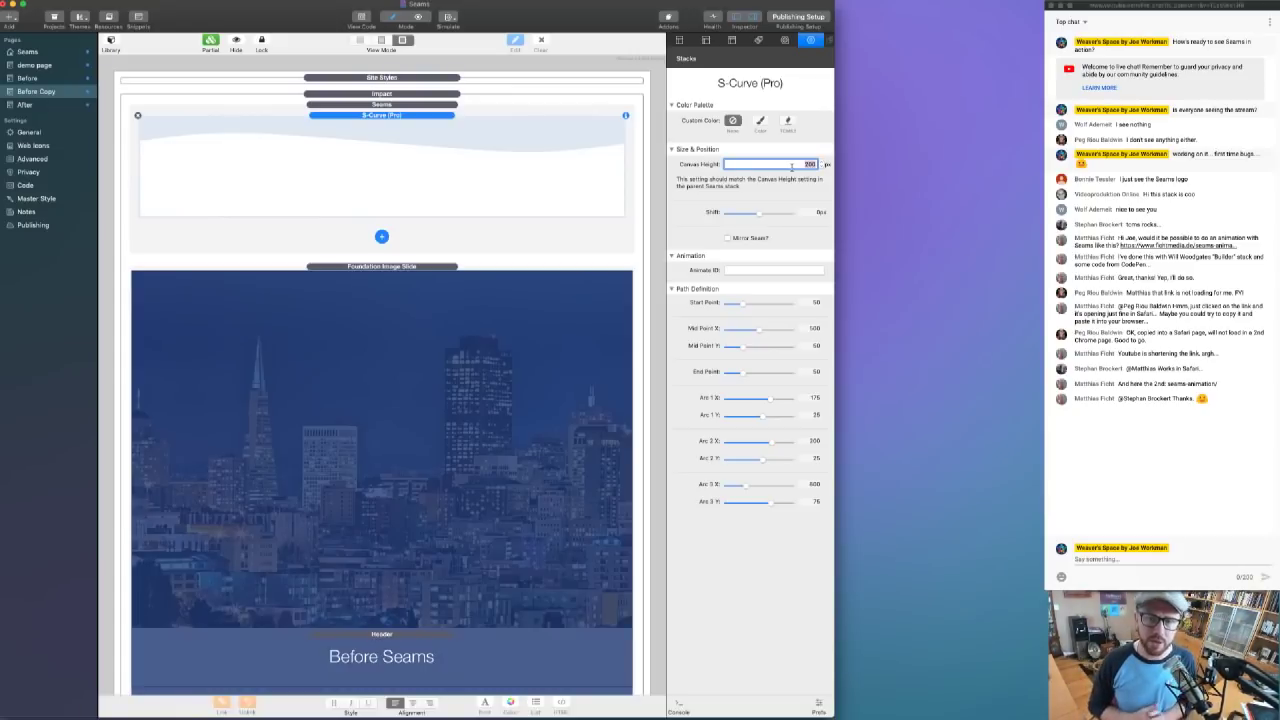
- Set the parent Seams stack's canvas height to 200 px to match its S-Curve (Pro) child
click(415, 104)
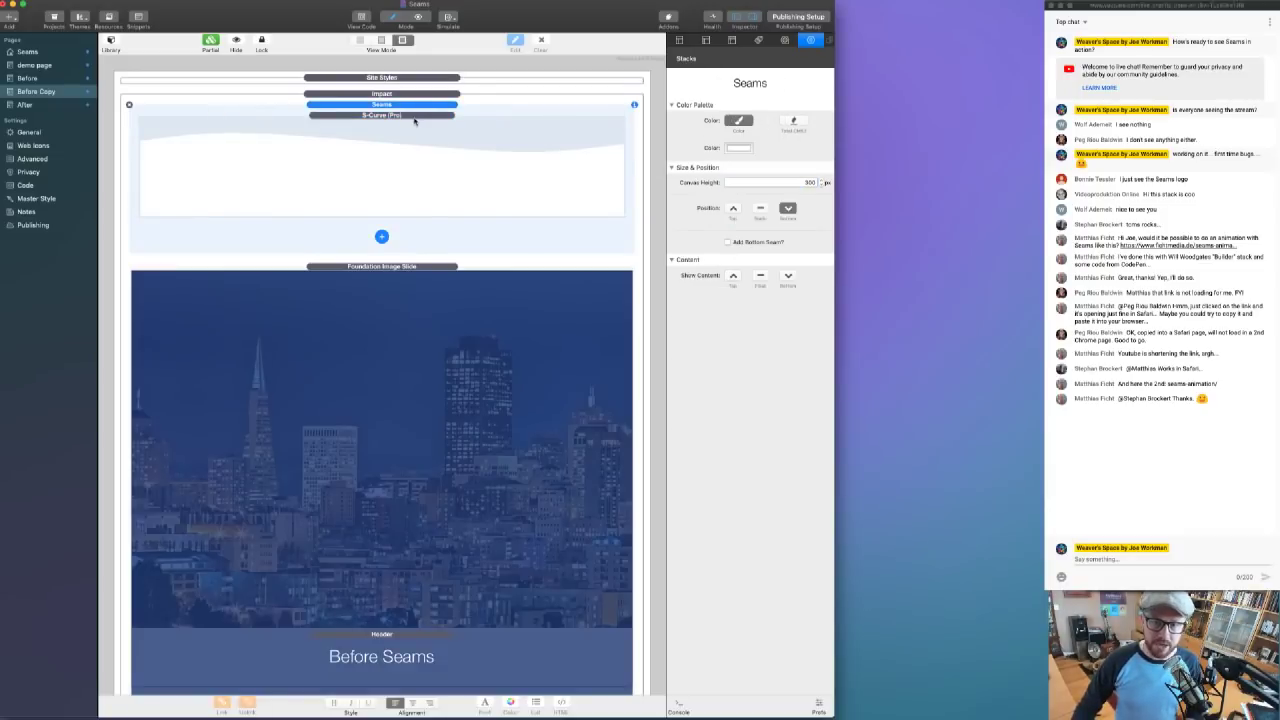
click(792, 185)
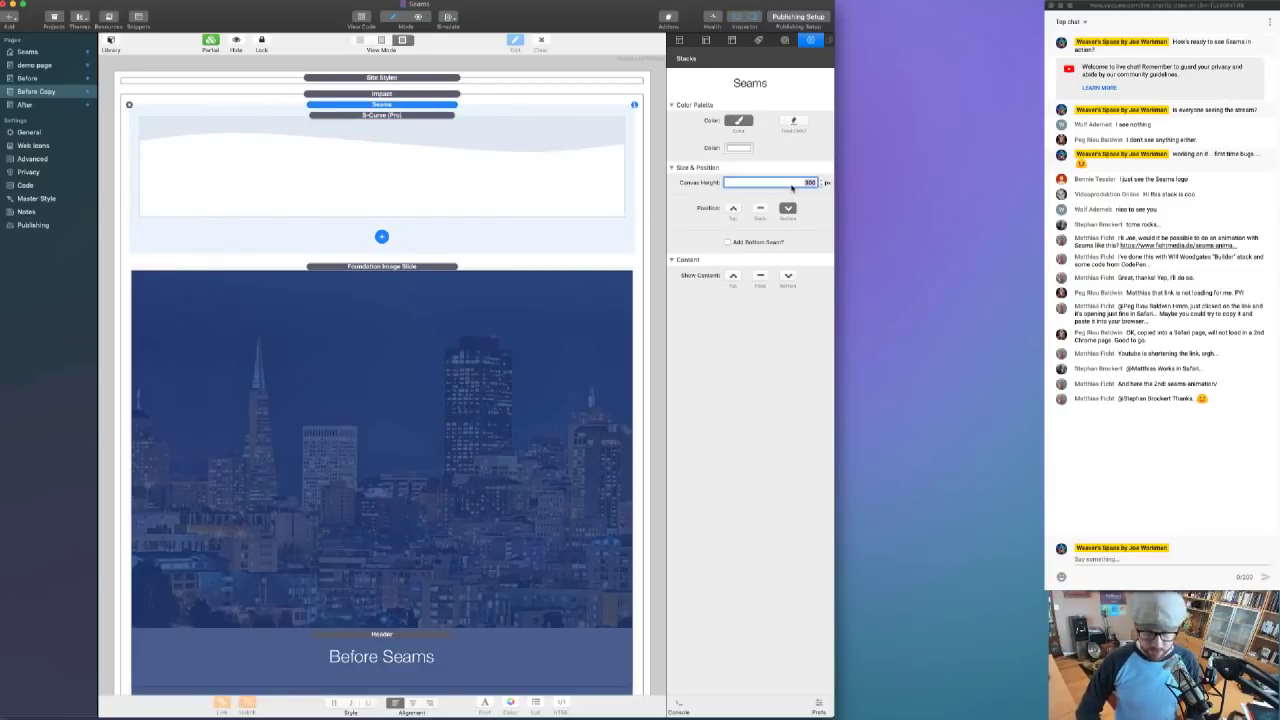
text(200)
key(Return)
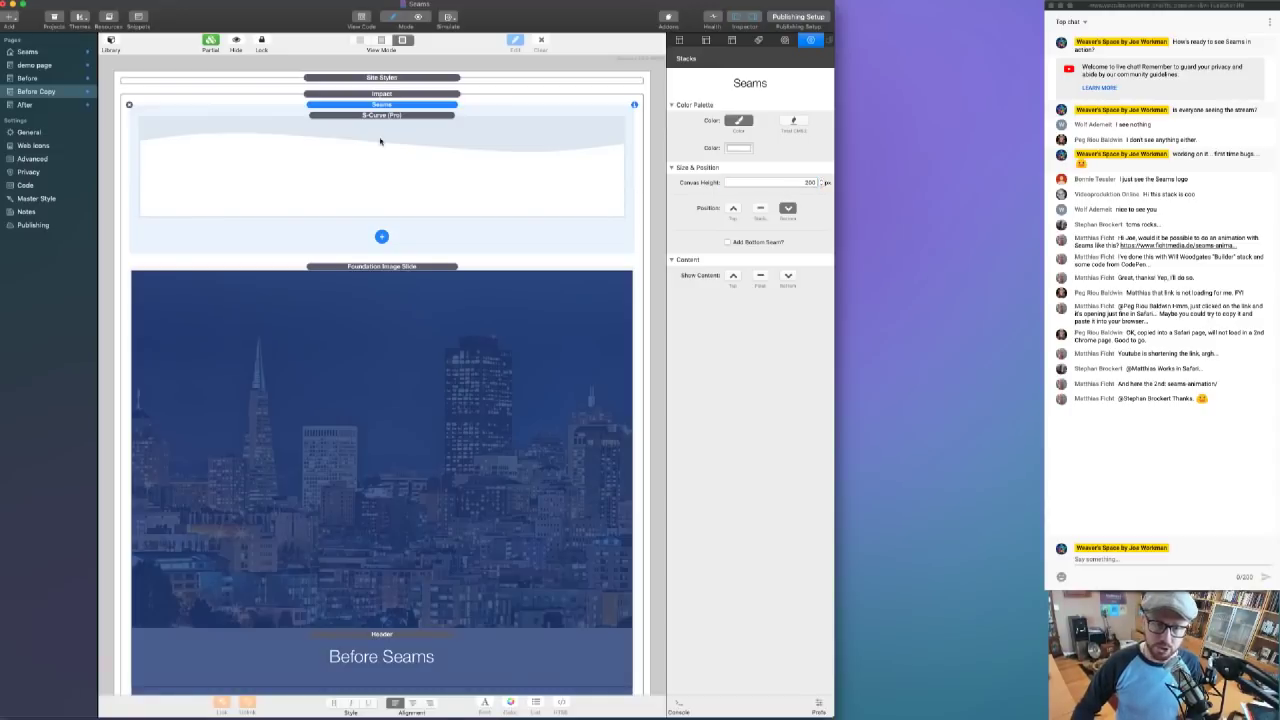
- Compare the canvas height of the S-Curve (Pro) seam with that of its parent Seams stack
click(388, 136)
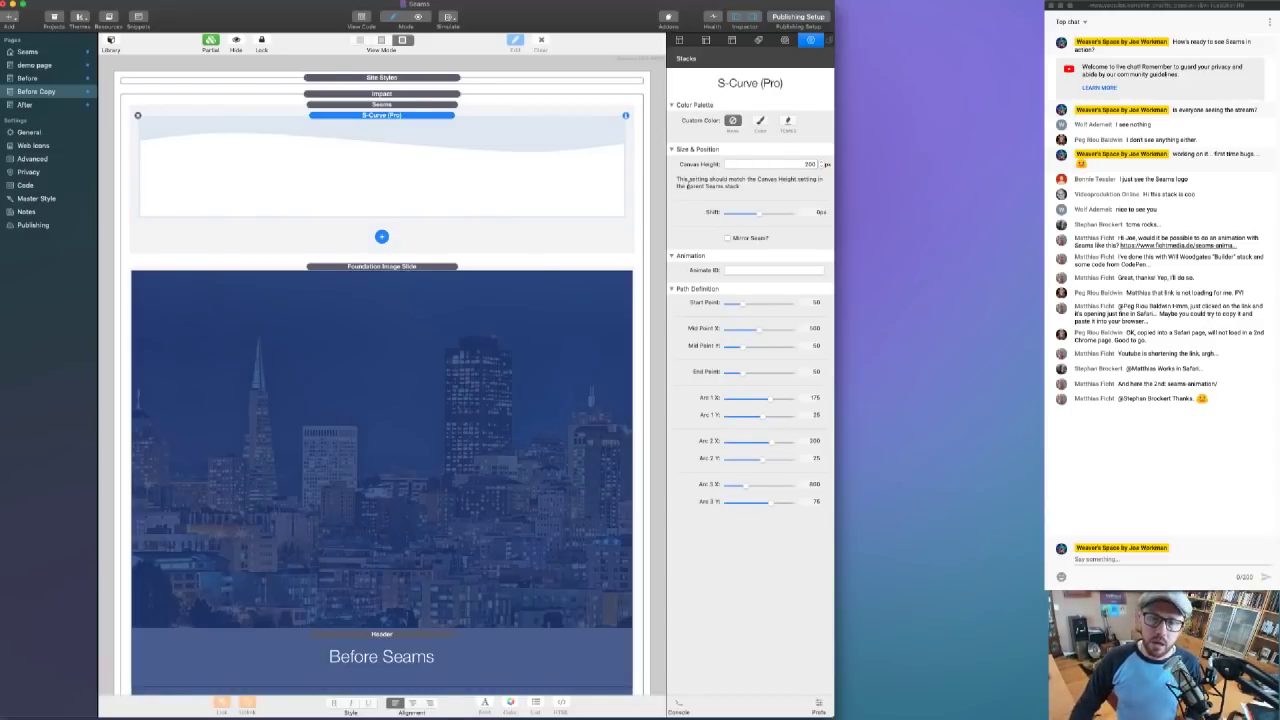
click(750, 166)
click(520, 143)
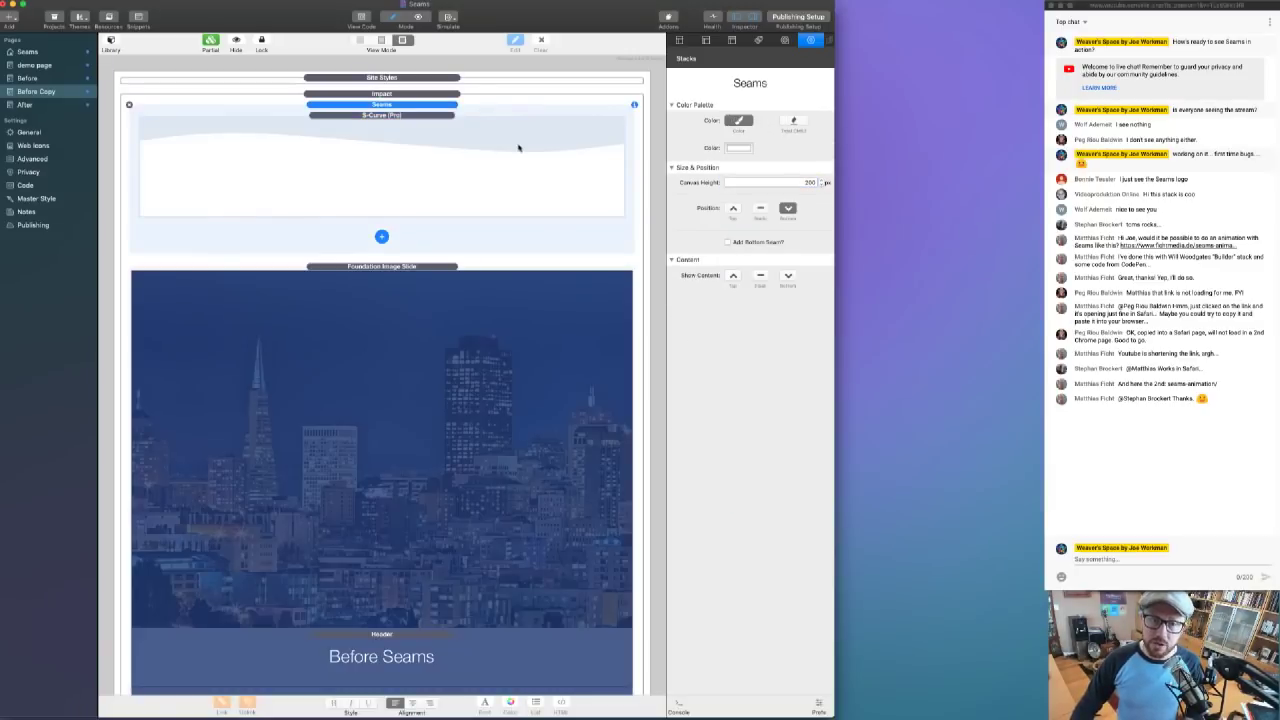
click(518, 148)
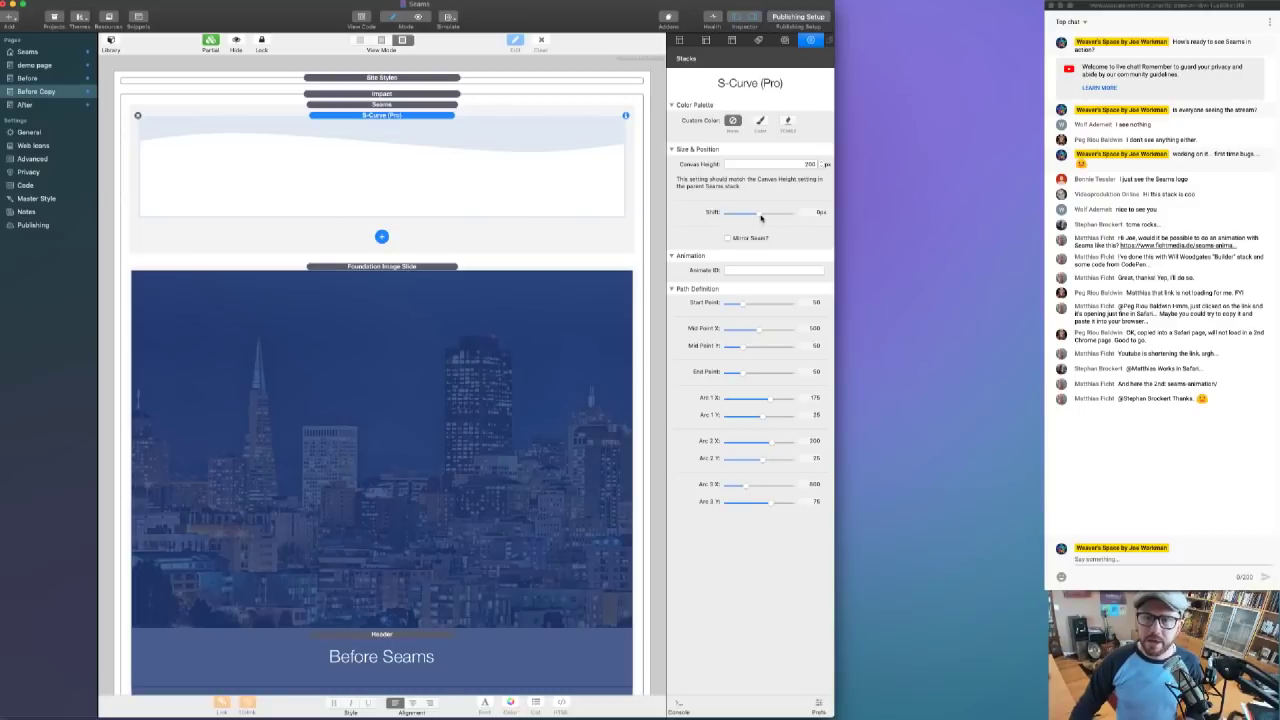
- Try a shift of -5 px and mirroring on the S-Curve (Pro) seam, restoring the shift to 0 px and the unmirrored state
mouse_move(759, 216)
mouse_down()
mouse_move(733, 214)
mouse_move(755, 215)
mouse_up()
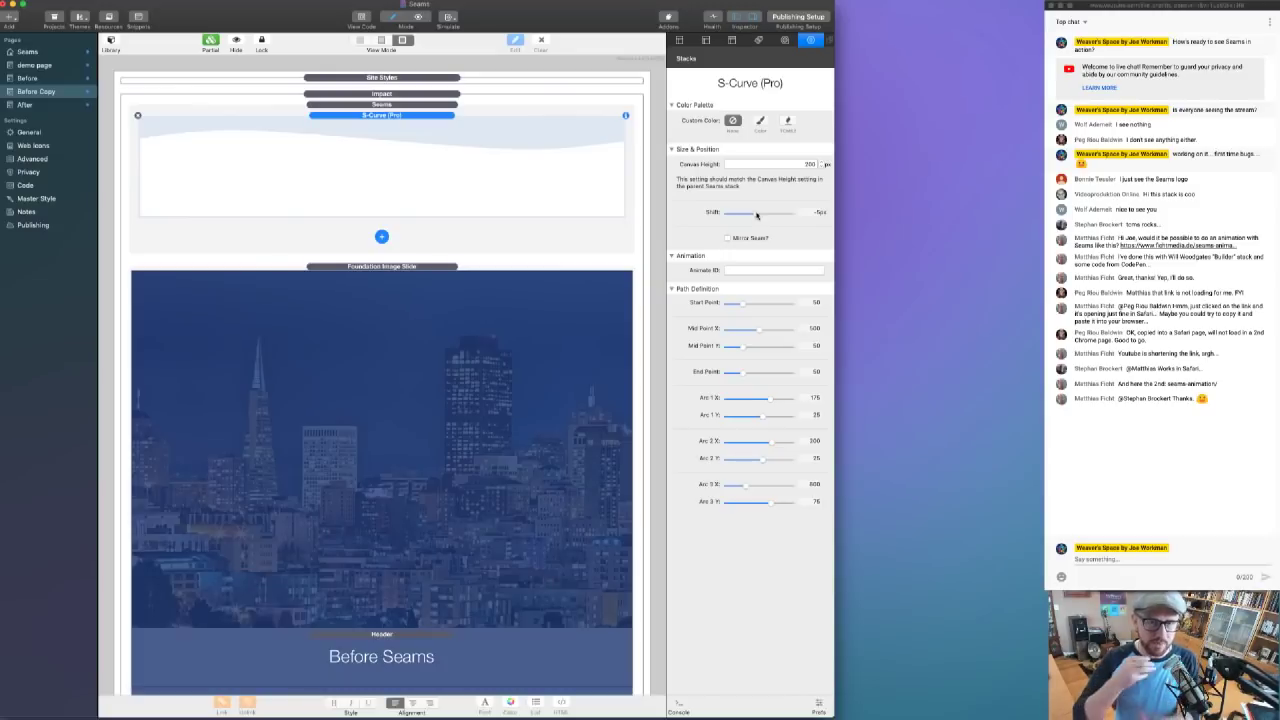
click(809, 213)
text(0)
key(Tab)
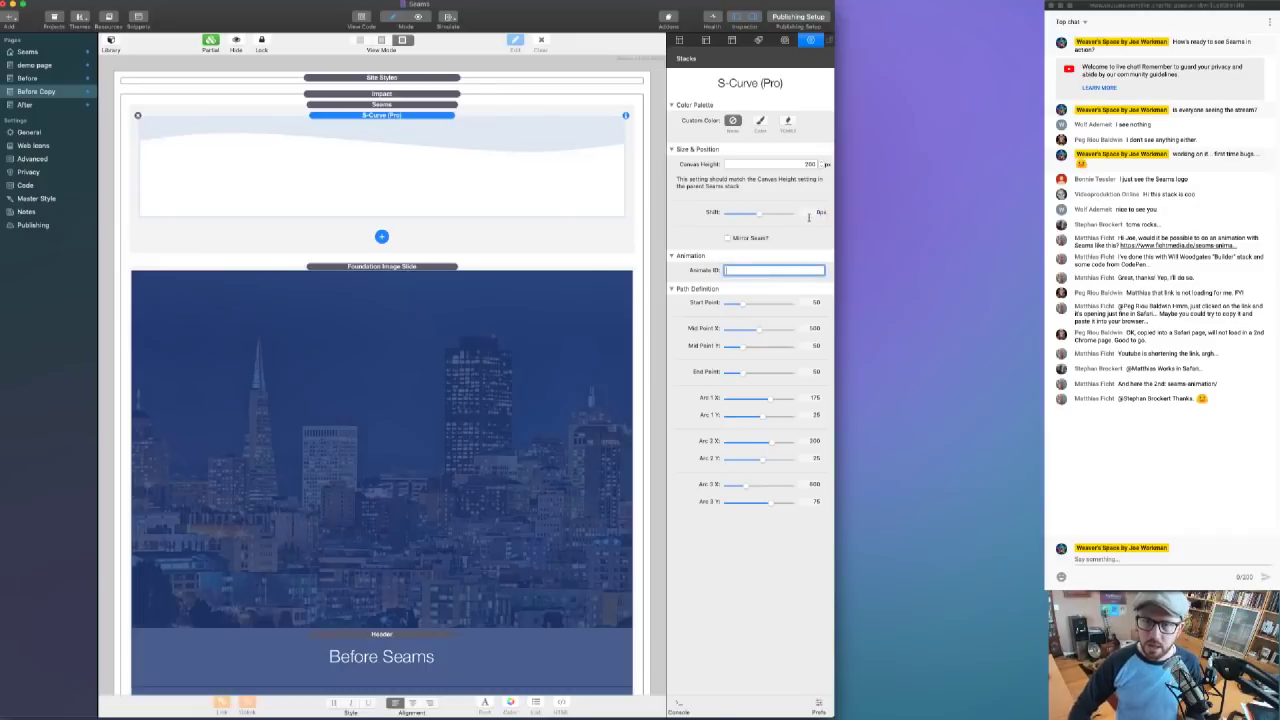
click(728, 238)
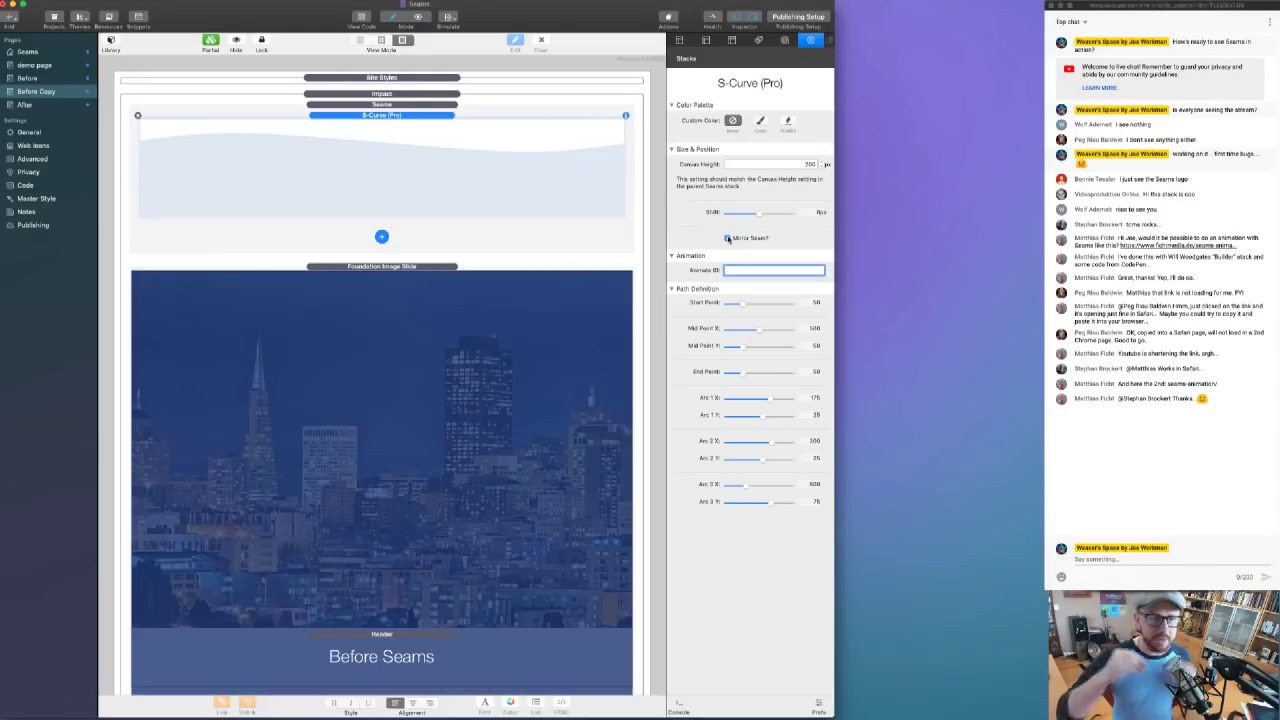
click(728, 238)
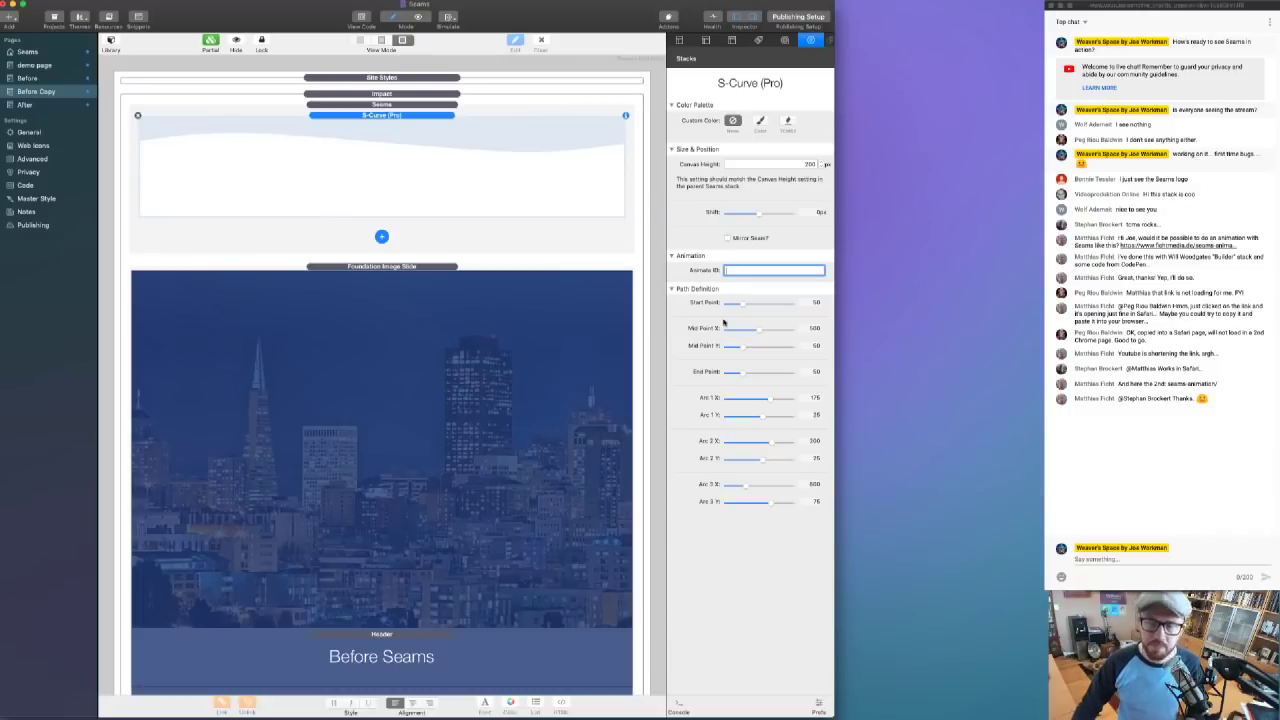
- Reshape the S-Curve (Pro) path with start point about 170, vertical mid point about 134 and end point about 19
drag(743, 306, 783, 306)
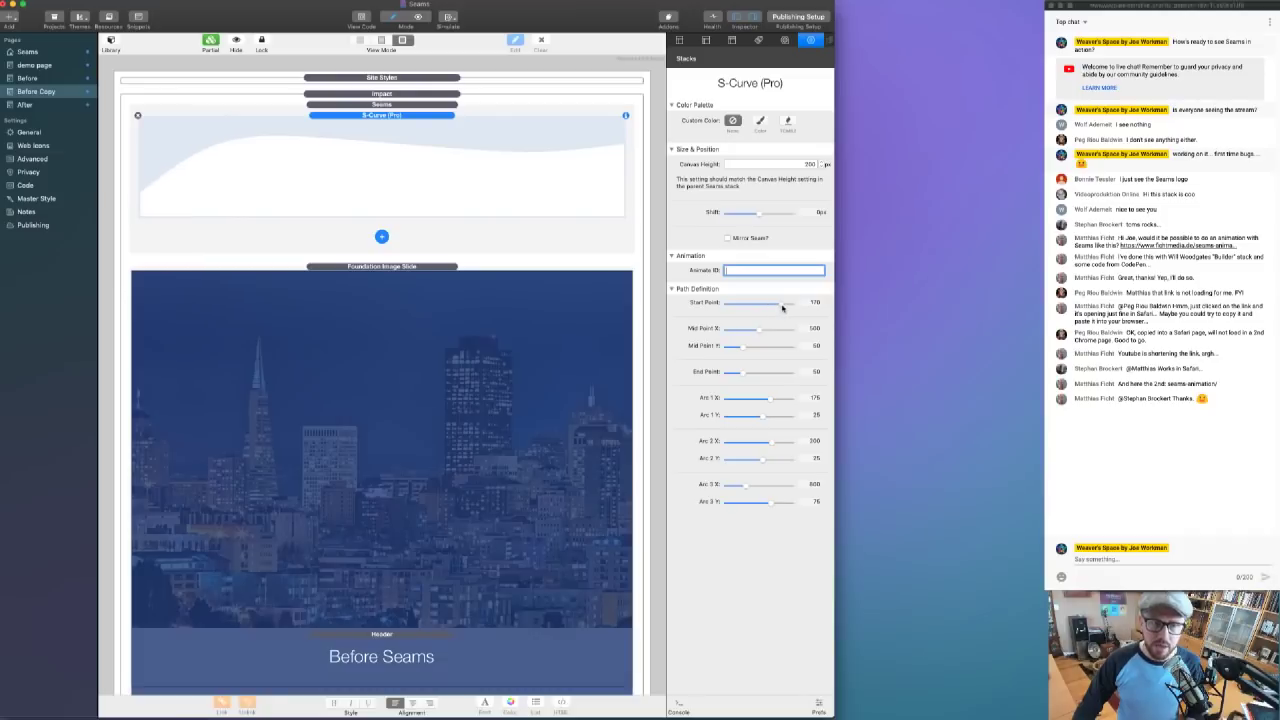
drag(752, 348, 772, 347)
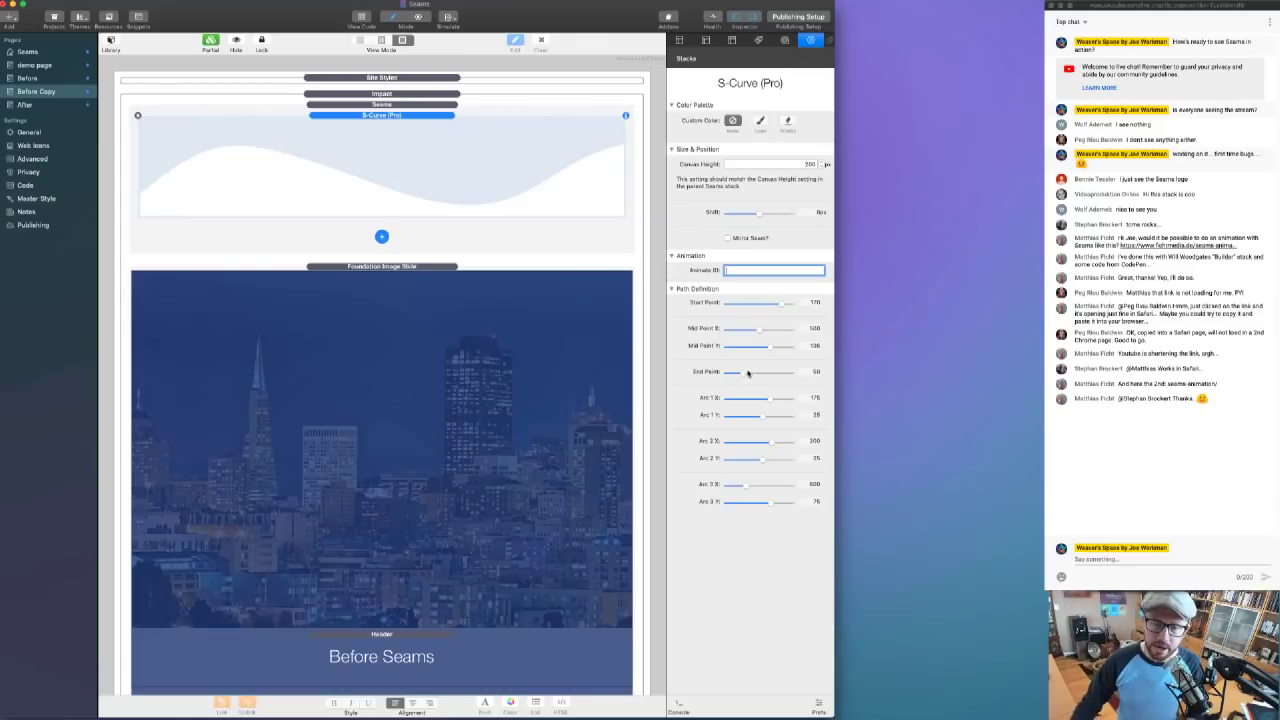
mouse_move(743, 375)
mouse_down()
mouse_move(760, 376)
mouse_move(734, 372)
mouse_up()
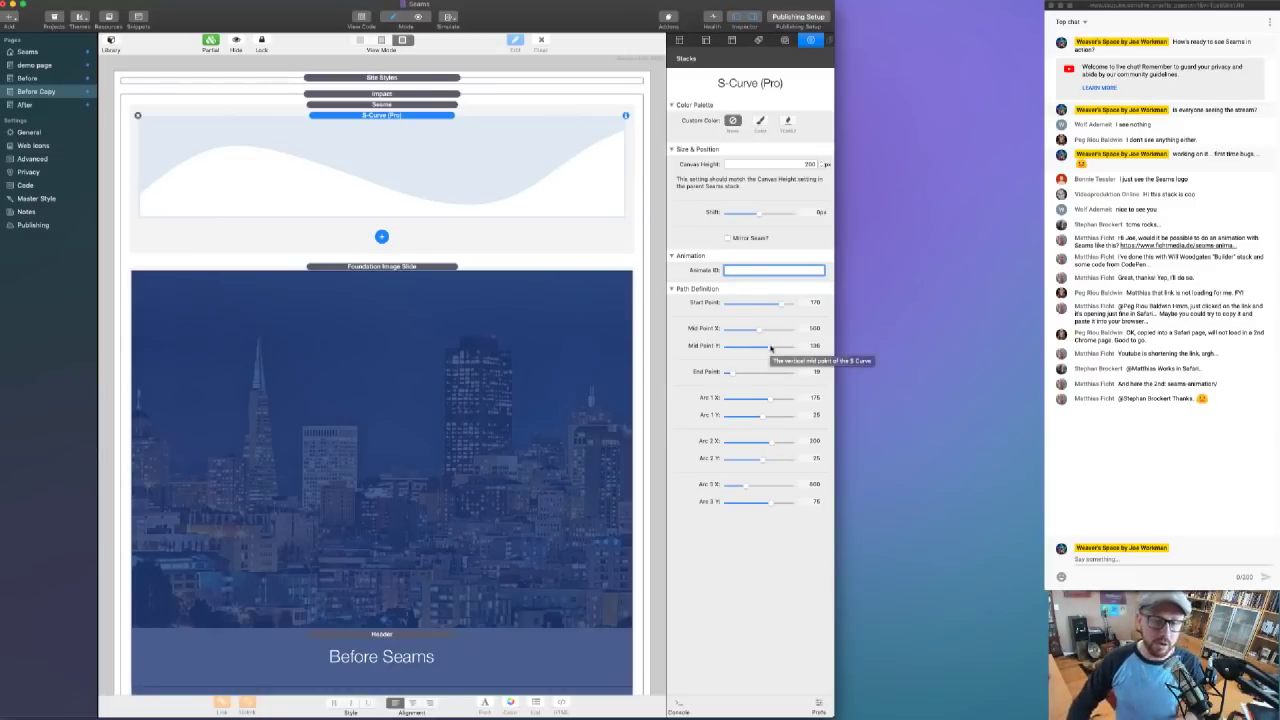
mouse_move(771, 347)
mouse_down()
mouse_move(738, 347)
mouse_move(770, 347)
mouse_up()
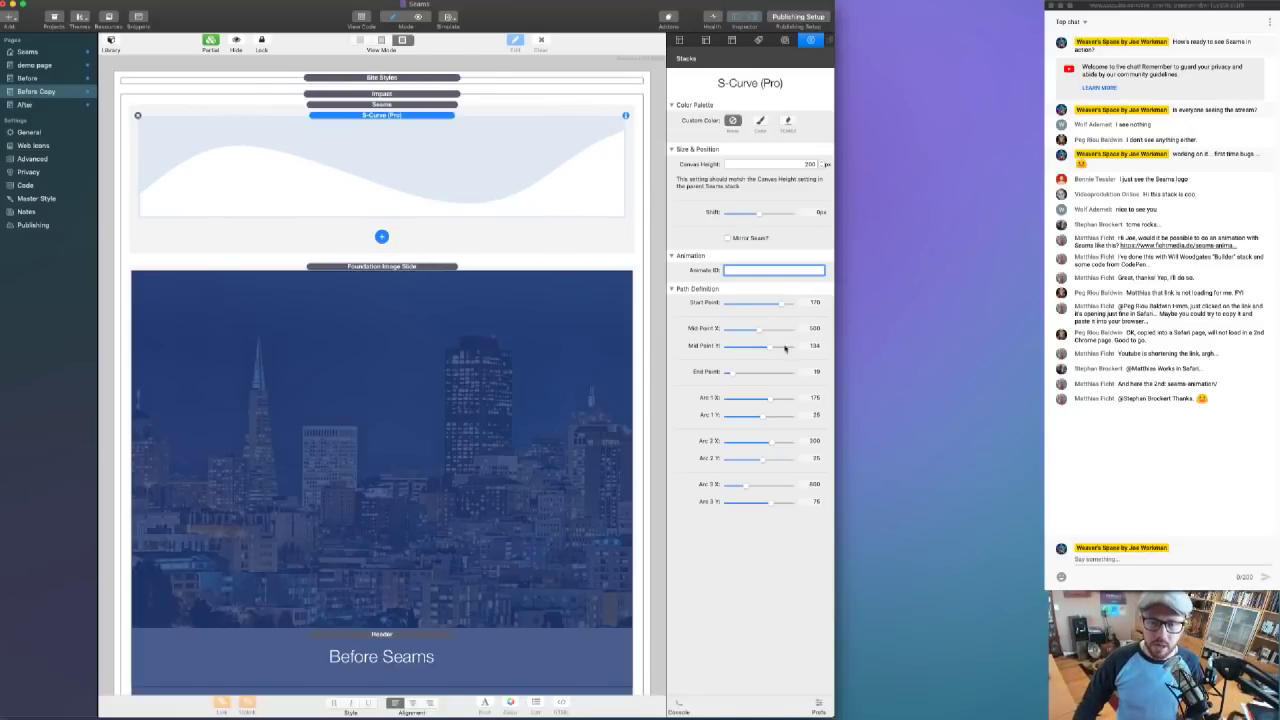
click(806, 348)
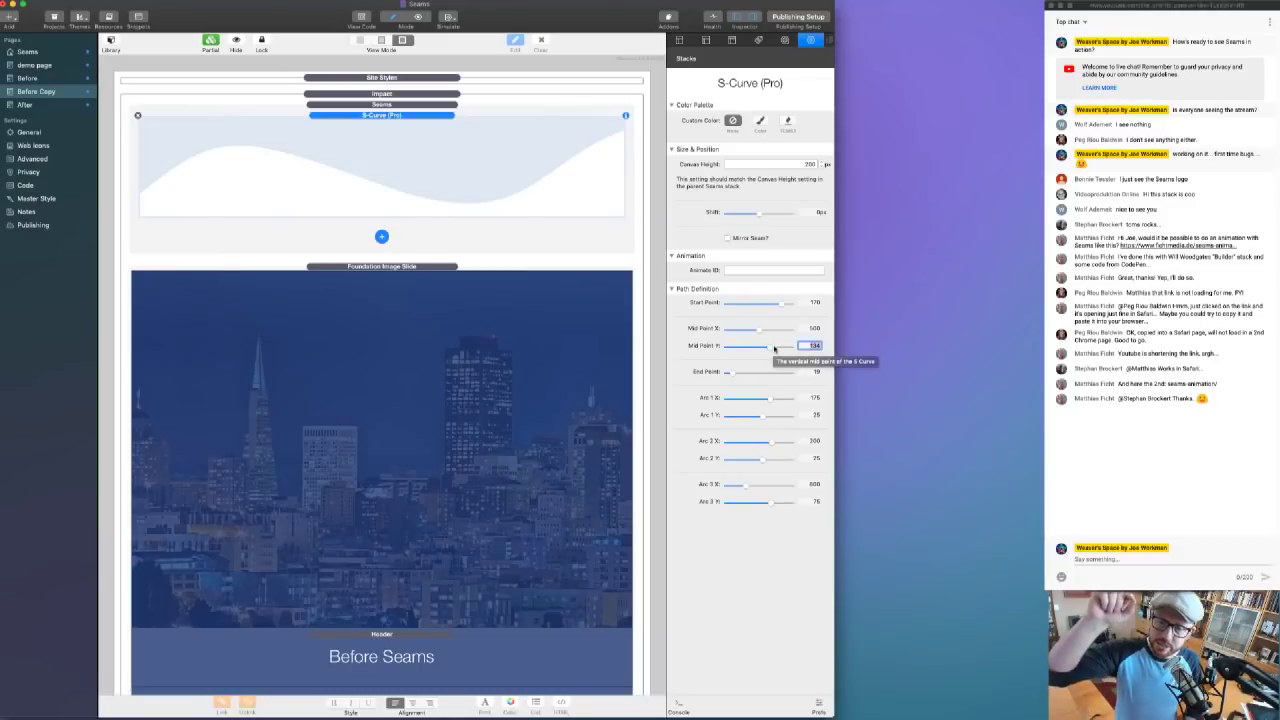
- Refine the S-Curve (Pro) path to a mid point of about X 431, Y 113, and lower its end point to about 6
drag(774, 348, 716, 331)
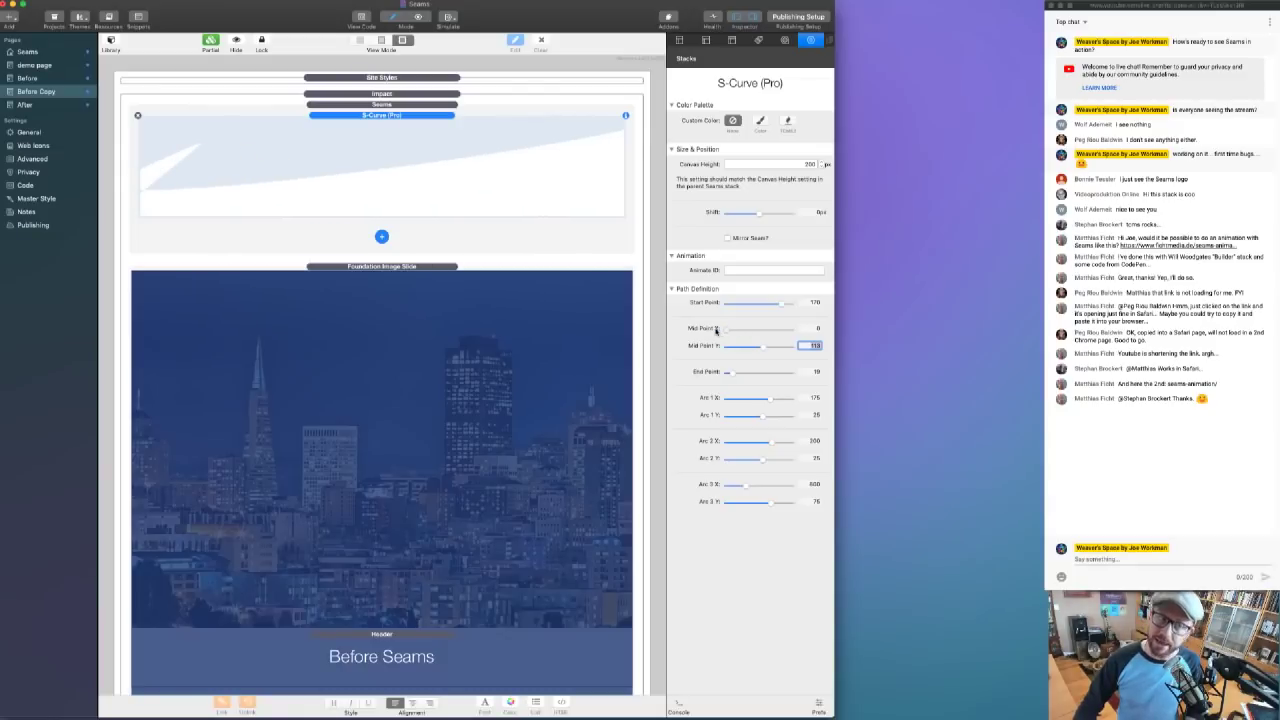
drag(716, 331, 754, 335)
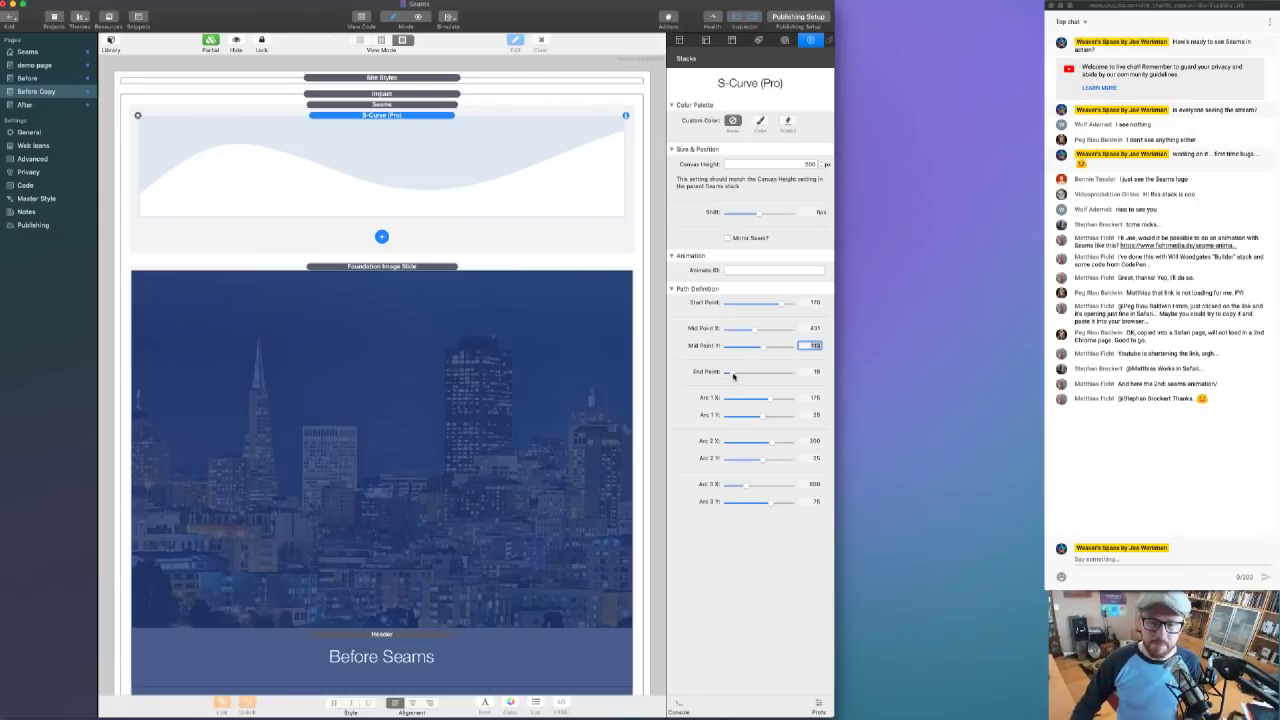
mouse_move(731, 373)
mouse_down()
mouse_move(750, 376)
mouse_move(727, 372)
mouse_up()
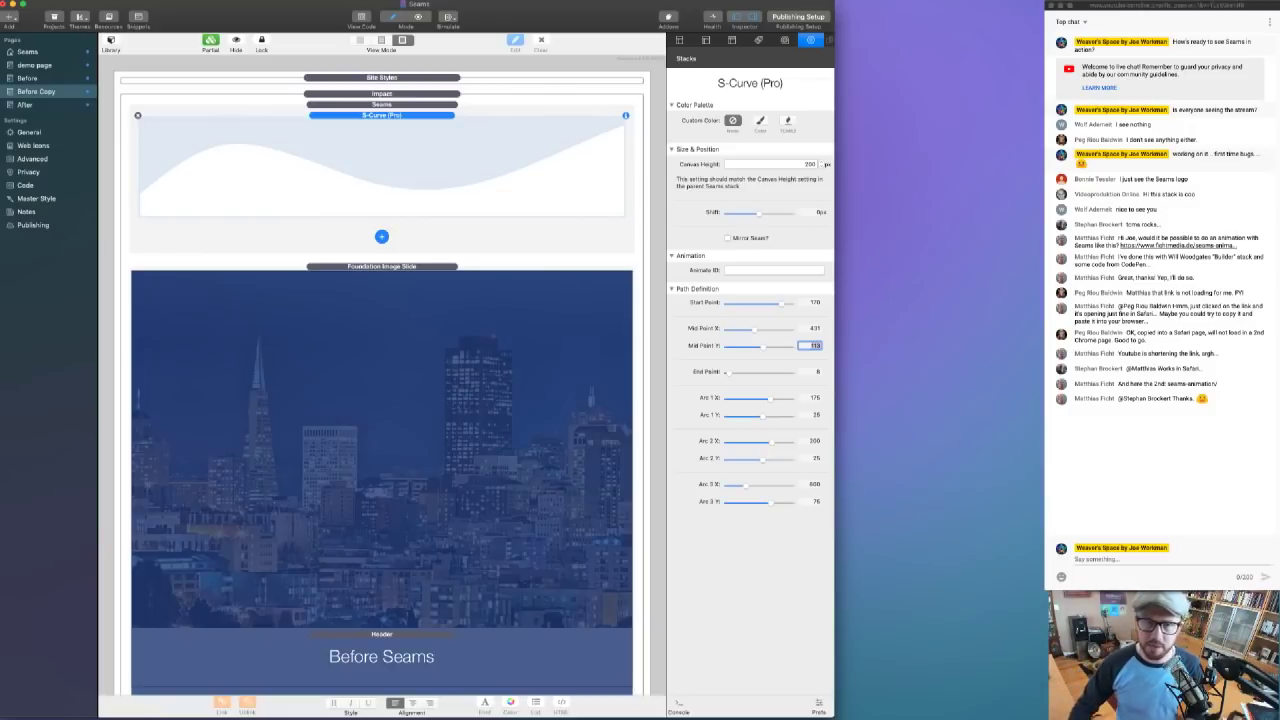
click(405, 147)
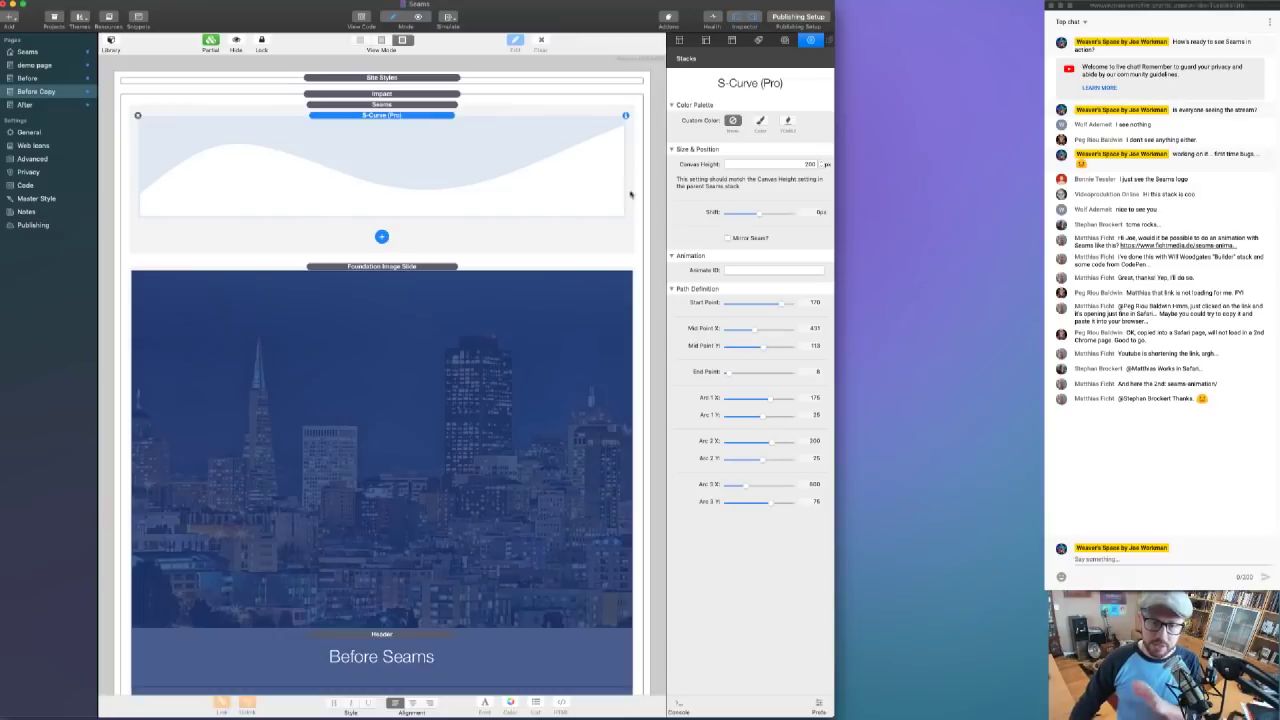
- Add an Angle seam below the S-Curve (Pro) and compare the path definition settings of the two seams
click(381, 237)
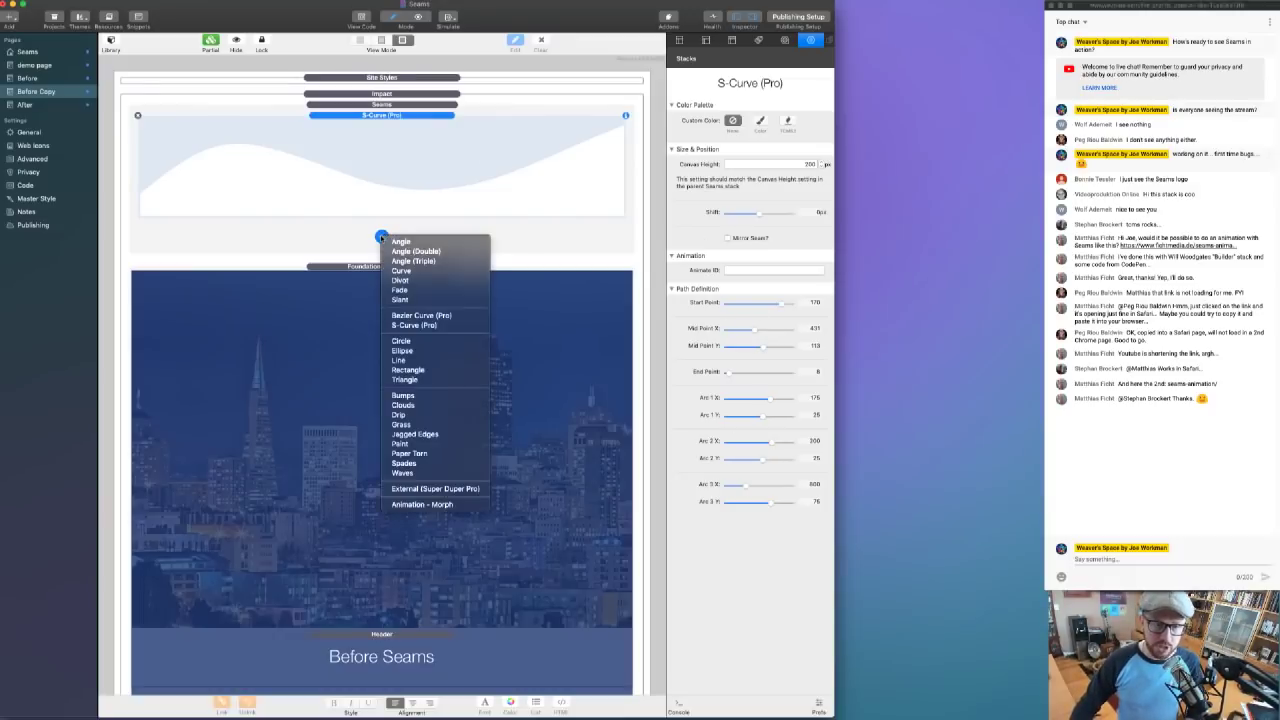
click(410, 242)
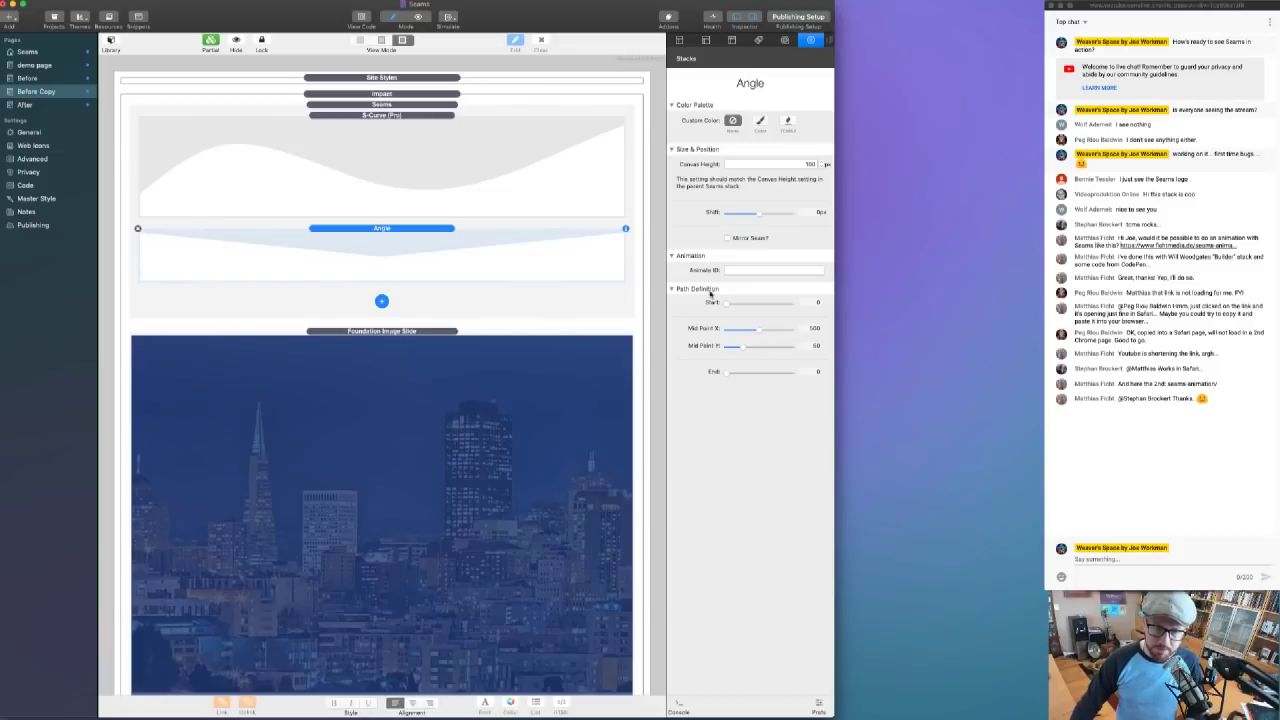
click(402, 145)
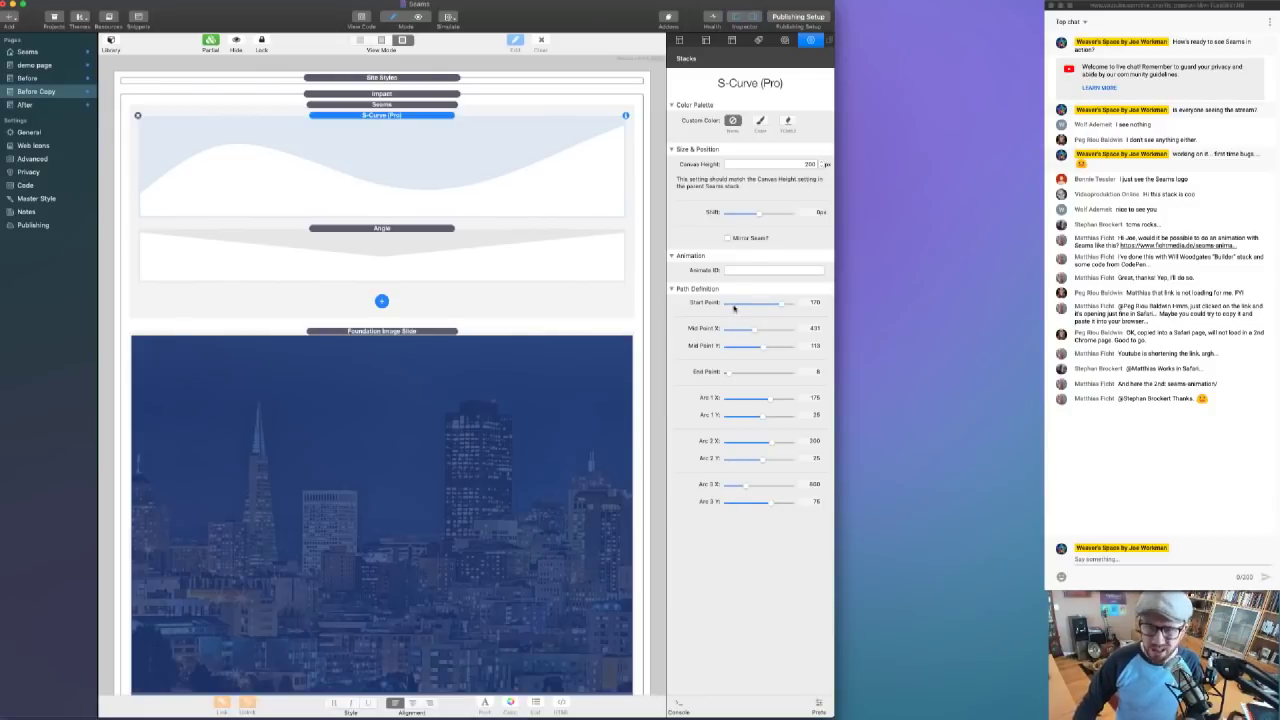
click(354, 245)
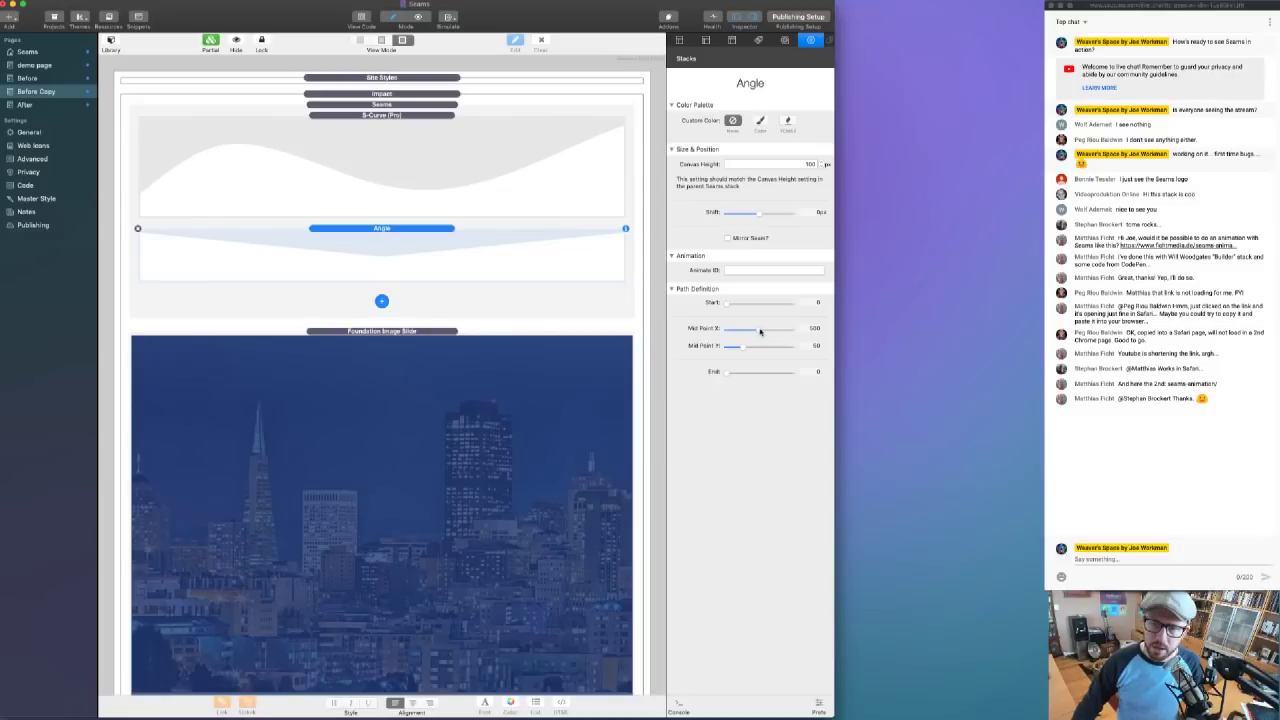
- Try moving the Angle seam's mid point to about X 378, Y 87, and delete the Angle seam
drag(723, 302, 720, 372)
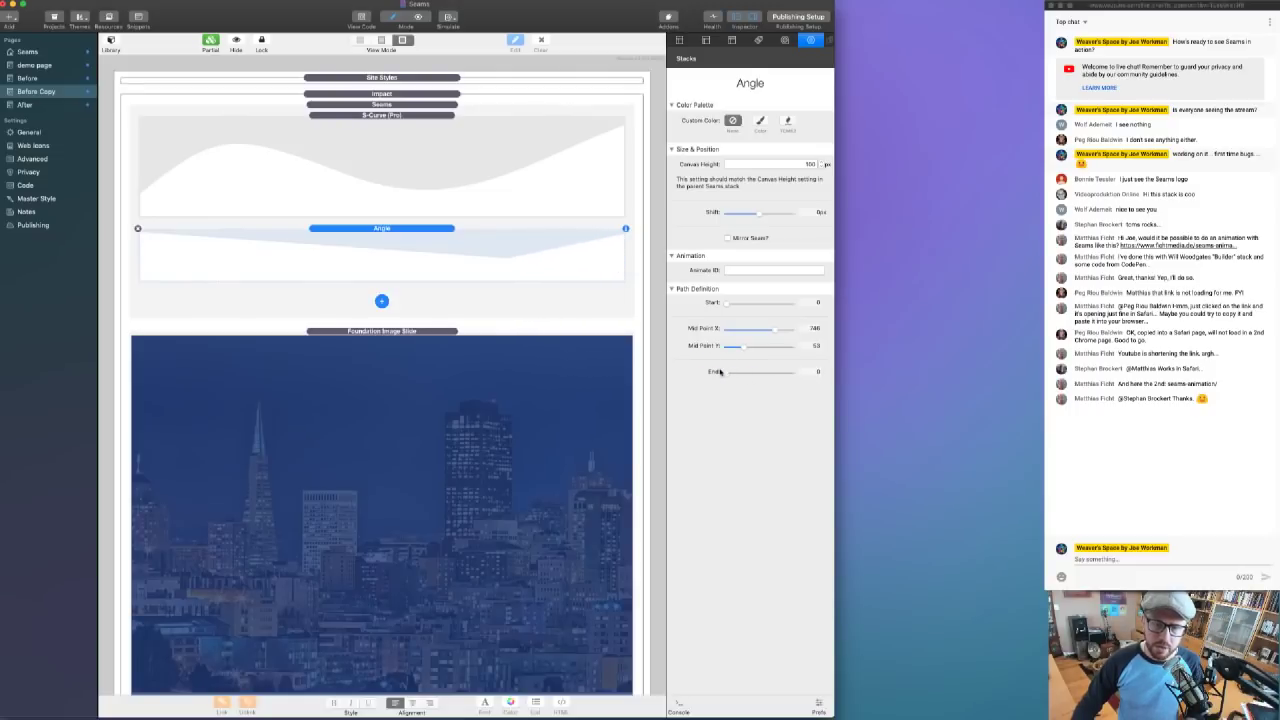
mouse_move(770, 331)
mouse_down()
mouse_move(744, 330)
mouse_move(766, 347)
mouse_move(754, 347)
mouse_up()
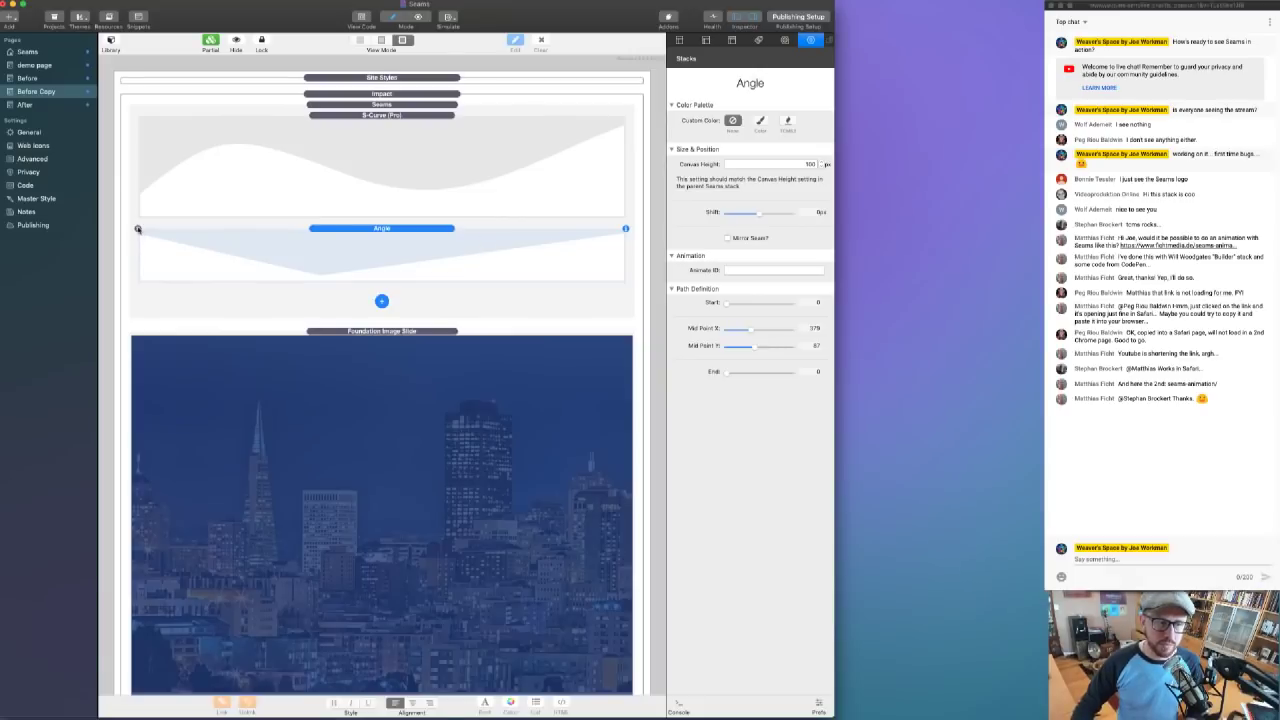
click(138, 229)
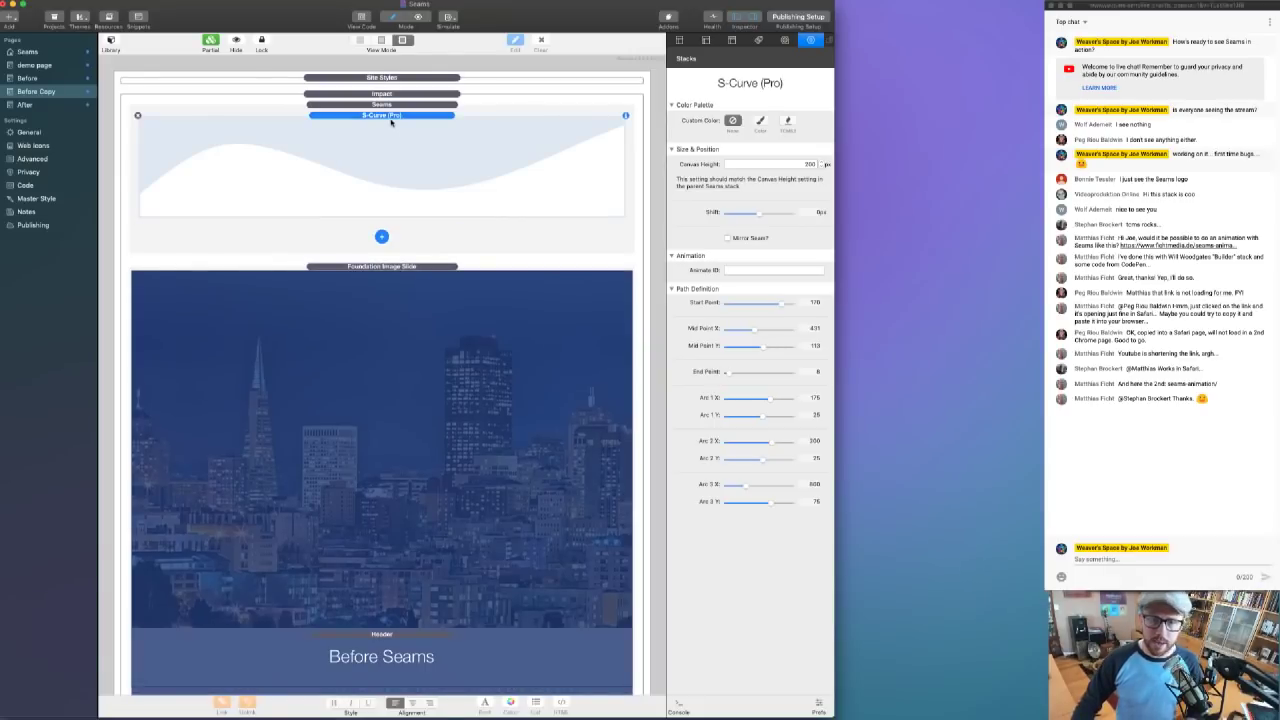
- Preview the Before Copy page to check the S-curve under the banner, and return to edit mode
key(super+r)
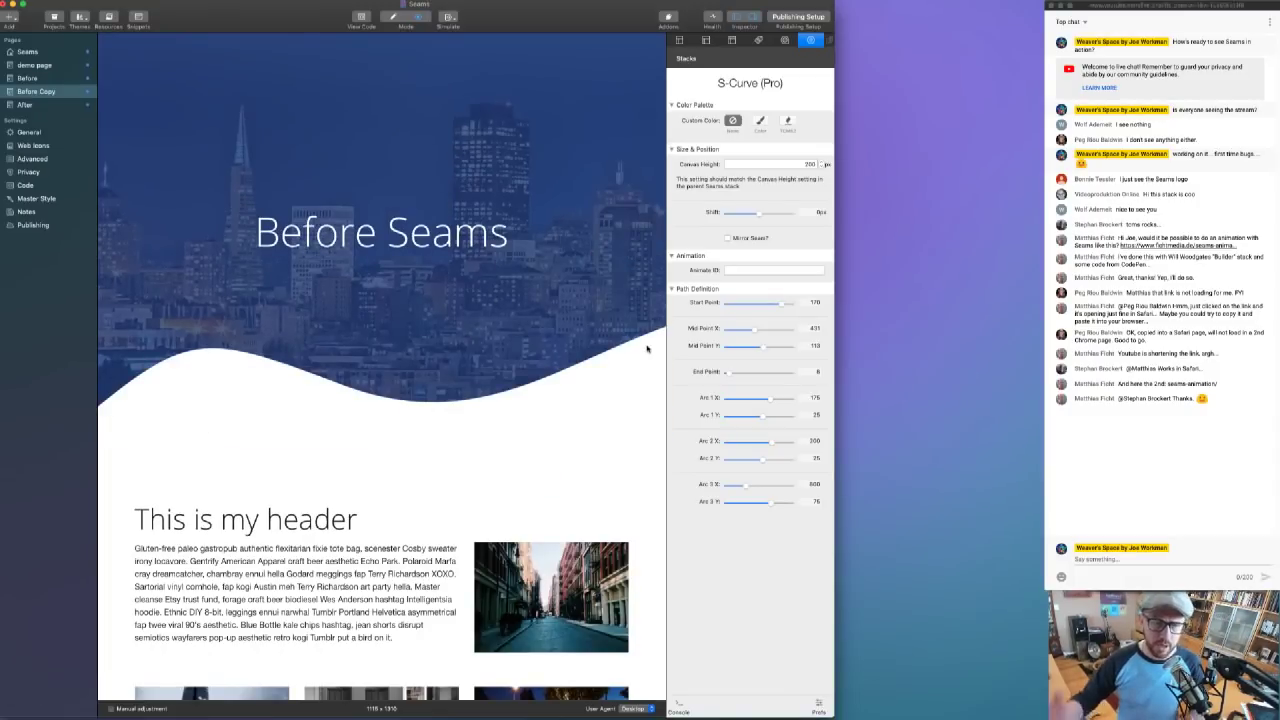
scroll(583, 337, down, 3)
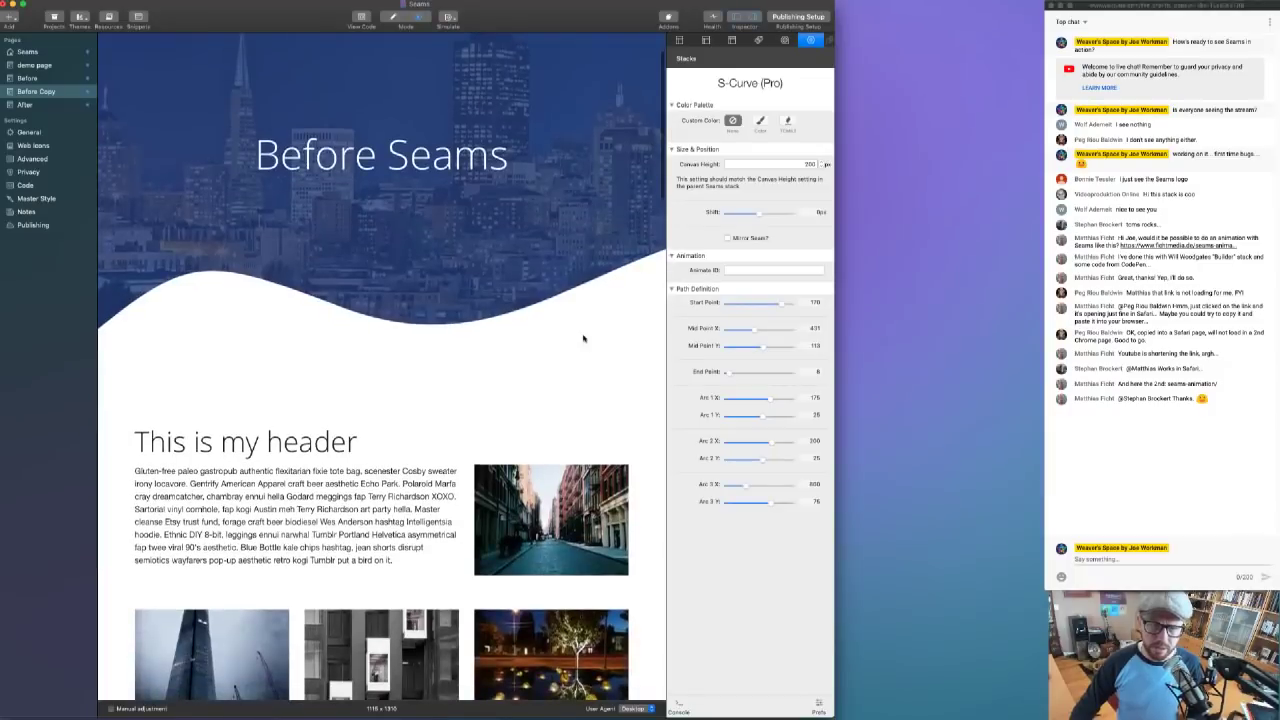
scroll(564, 253, up, 3)
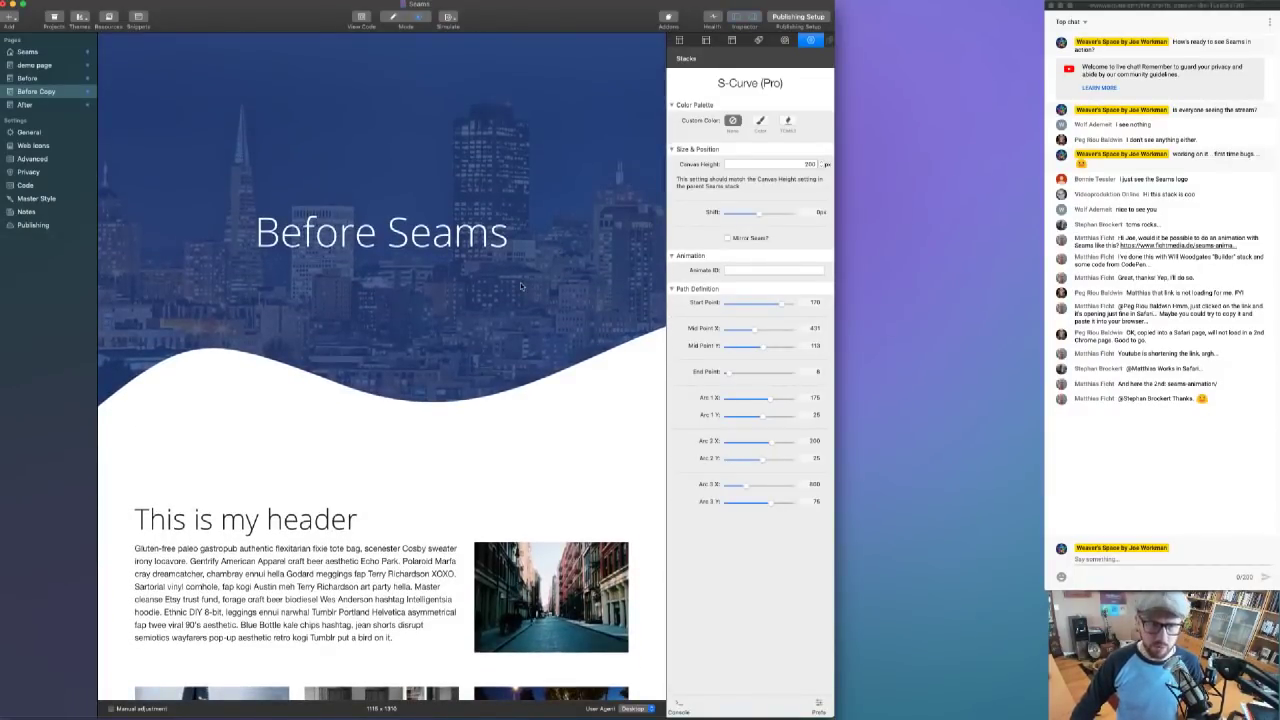
key(super+shift+p)
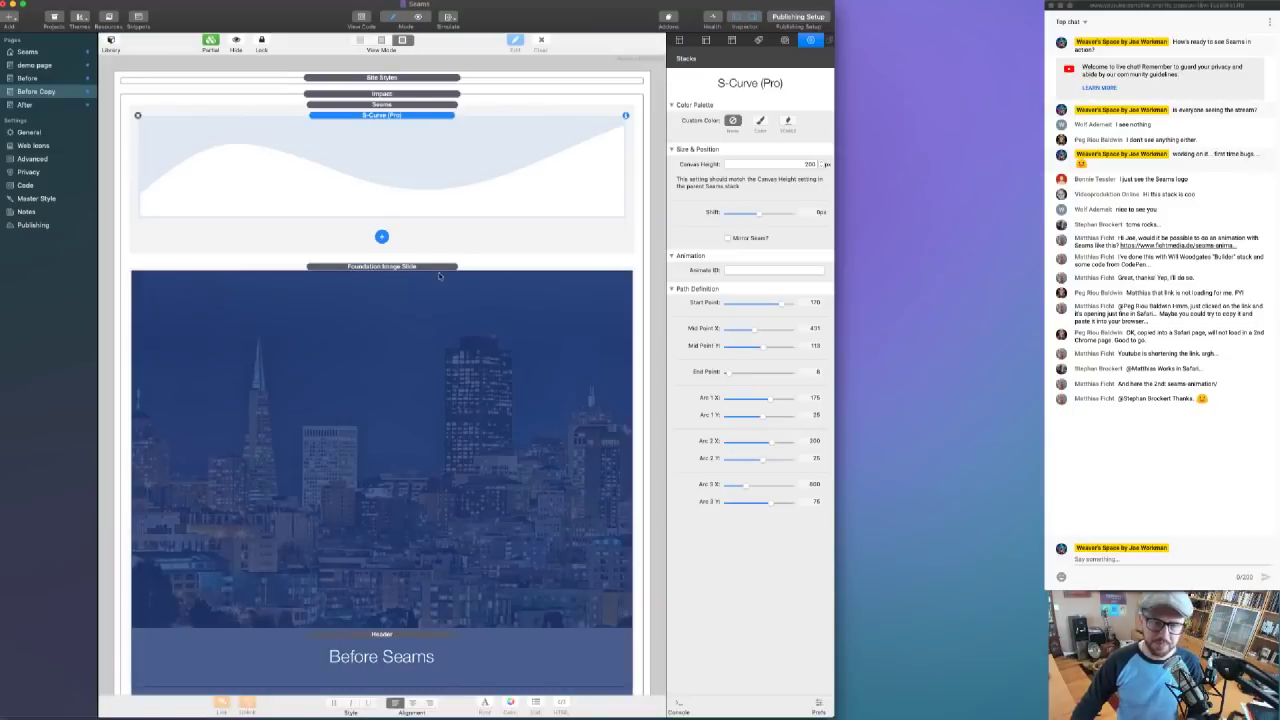
- Inspect the settings of the orange 1 Column Foundation section that holds the header and block grid
click(427, 268)
scroll(476, 286, down, 5)
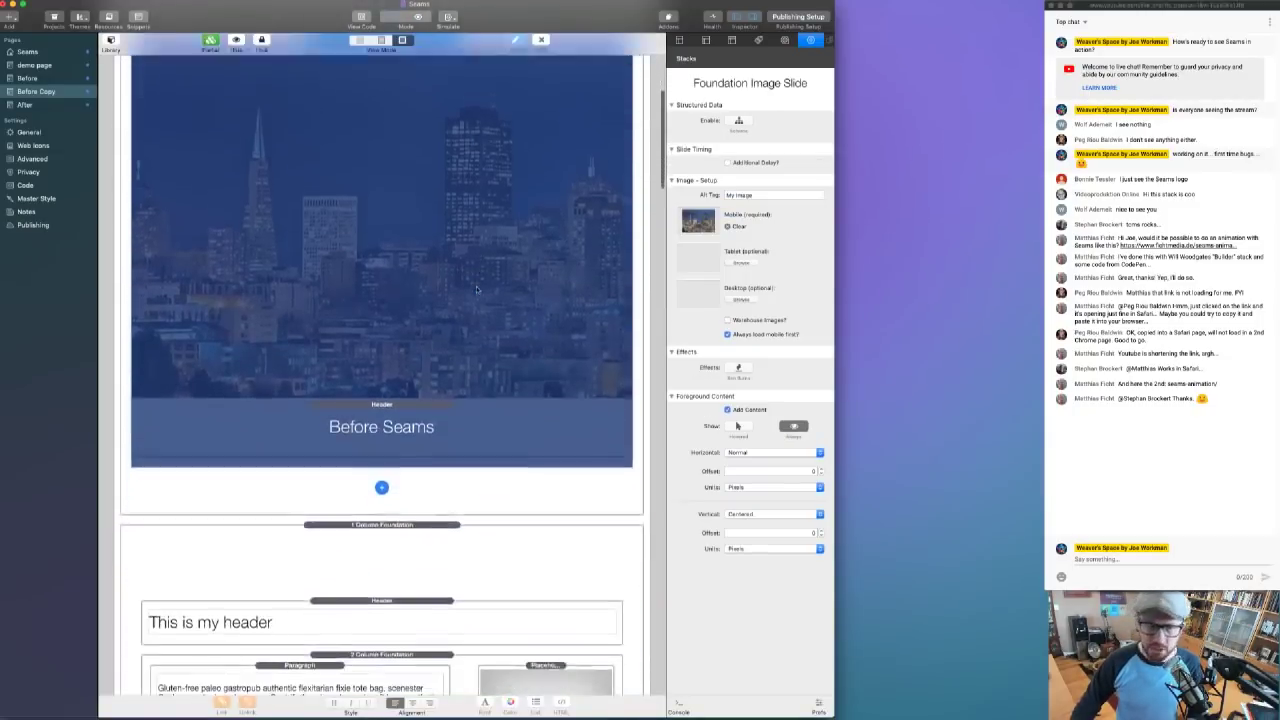
scroll(476, 289, down, 10)
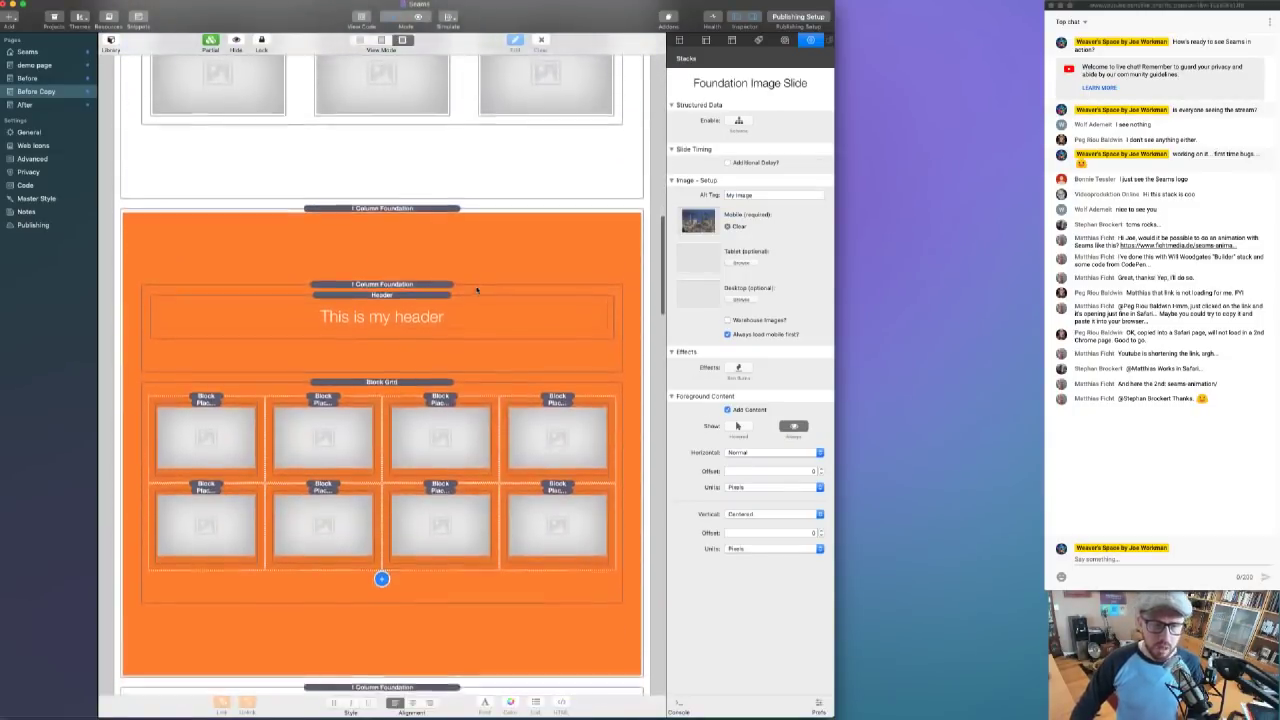
click(371, 221)
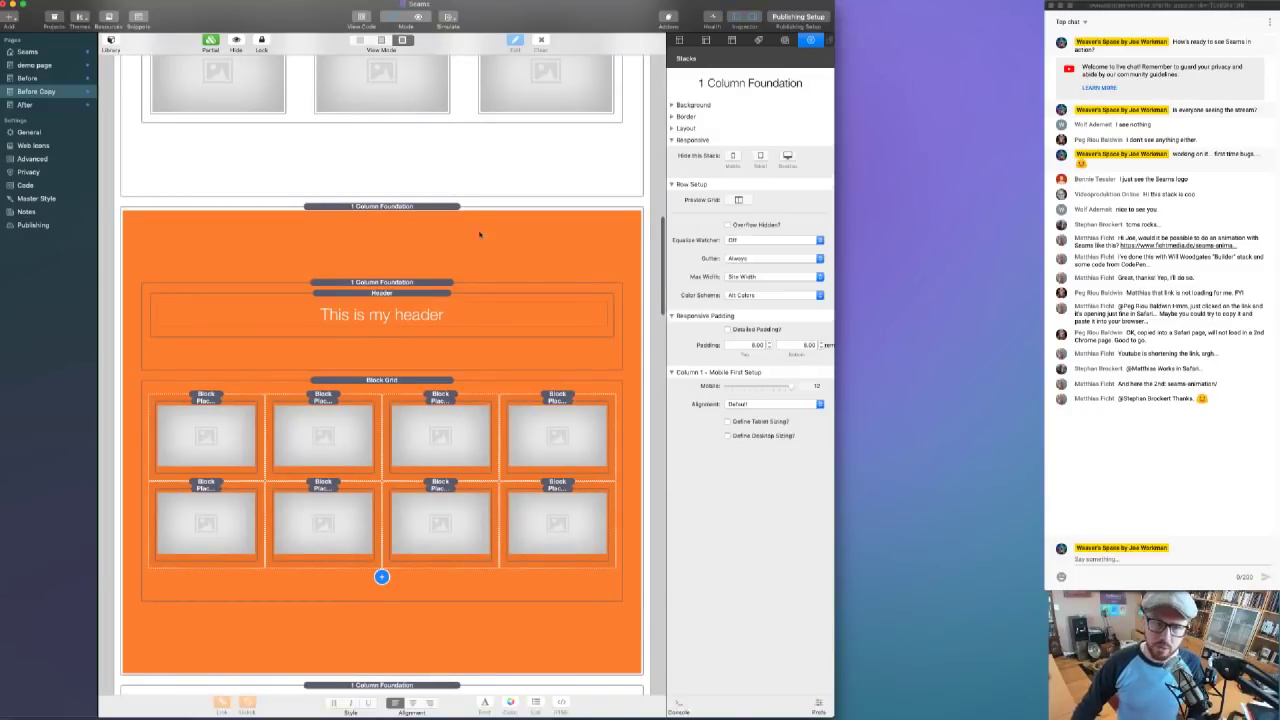
scroll(414, 224, down, 1)
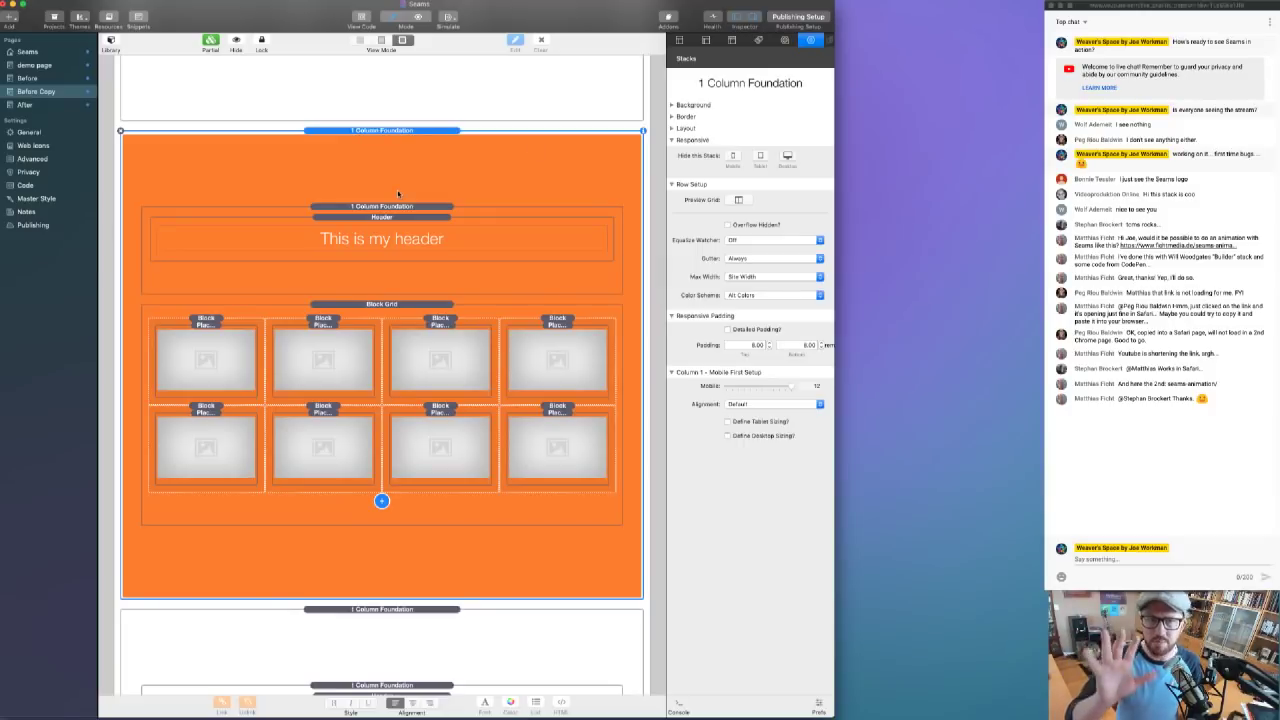
scroll(317, 263, down, 1)
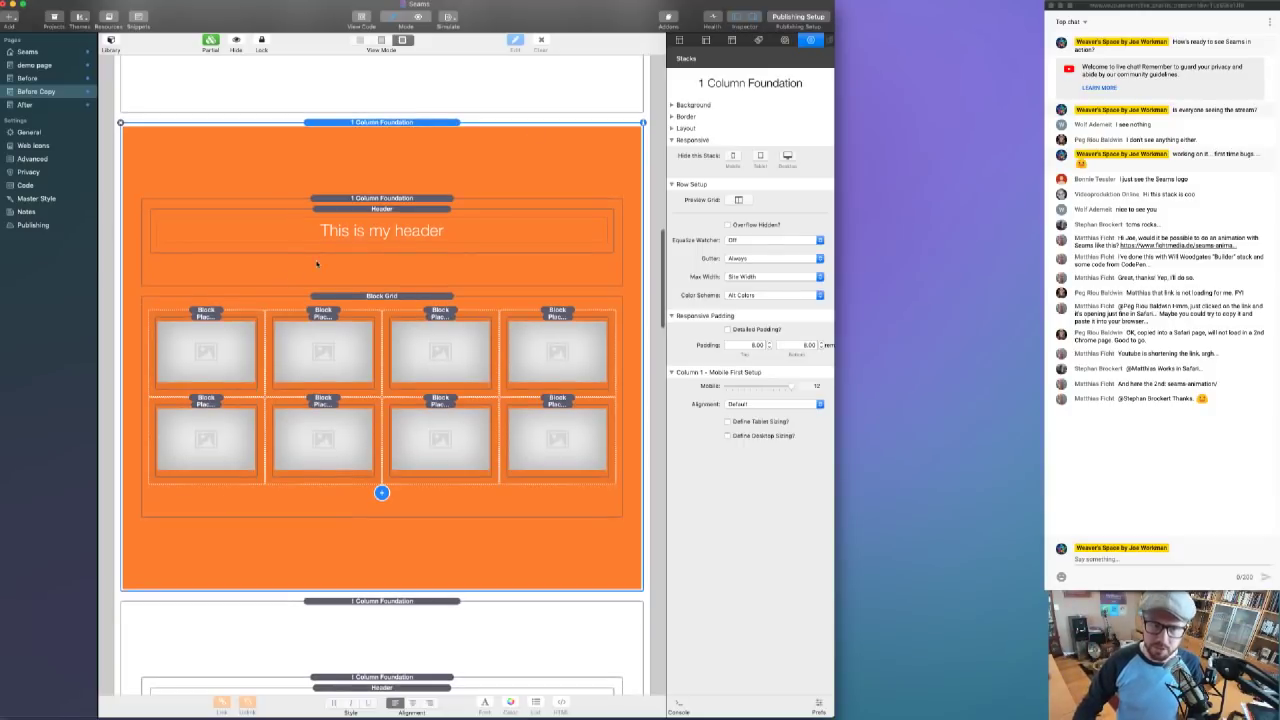
- Select the outermost 1 Column Foundation stack of the orange Subscribe footer to view its settings
scroll(400, 258, down, 10)
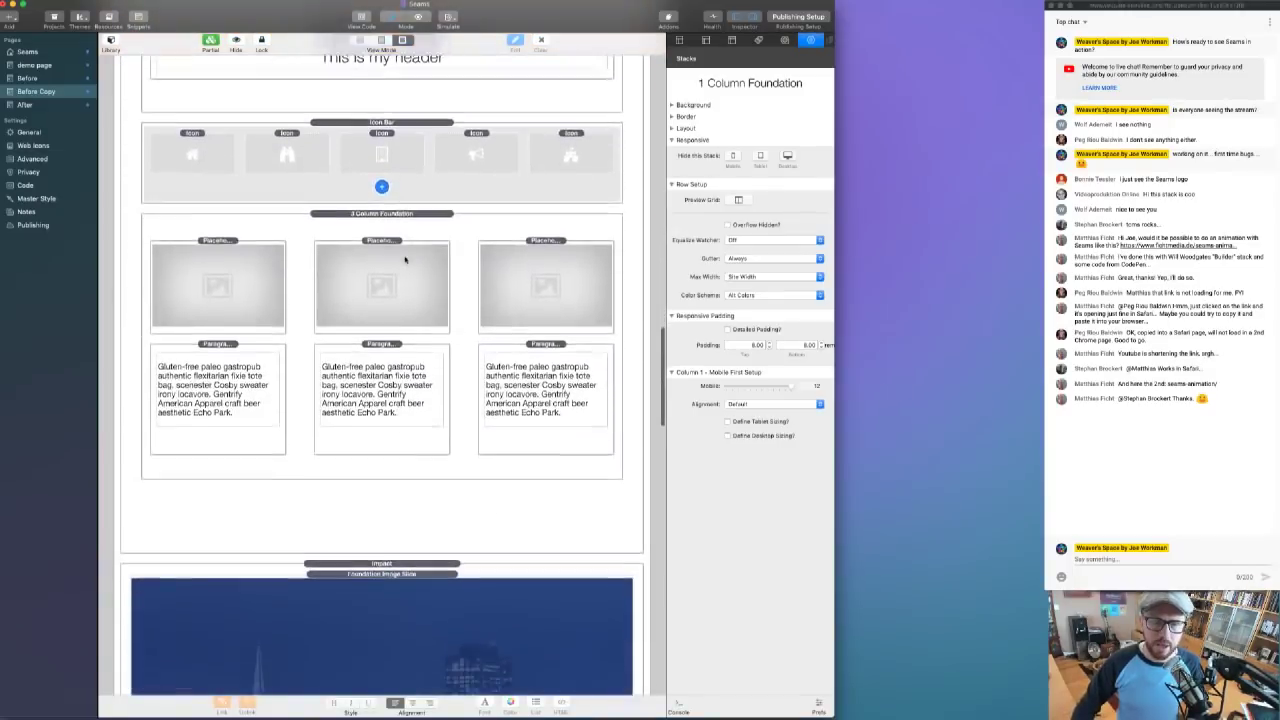
scroll(400, 258, down, 10)
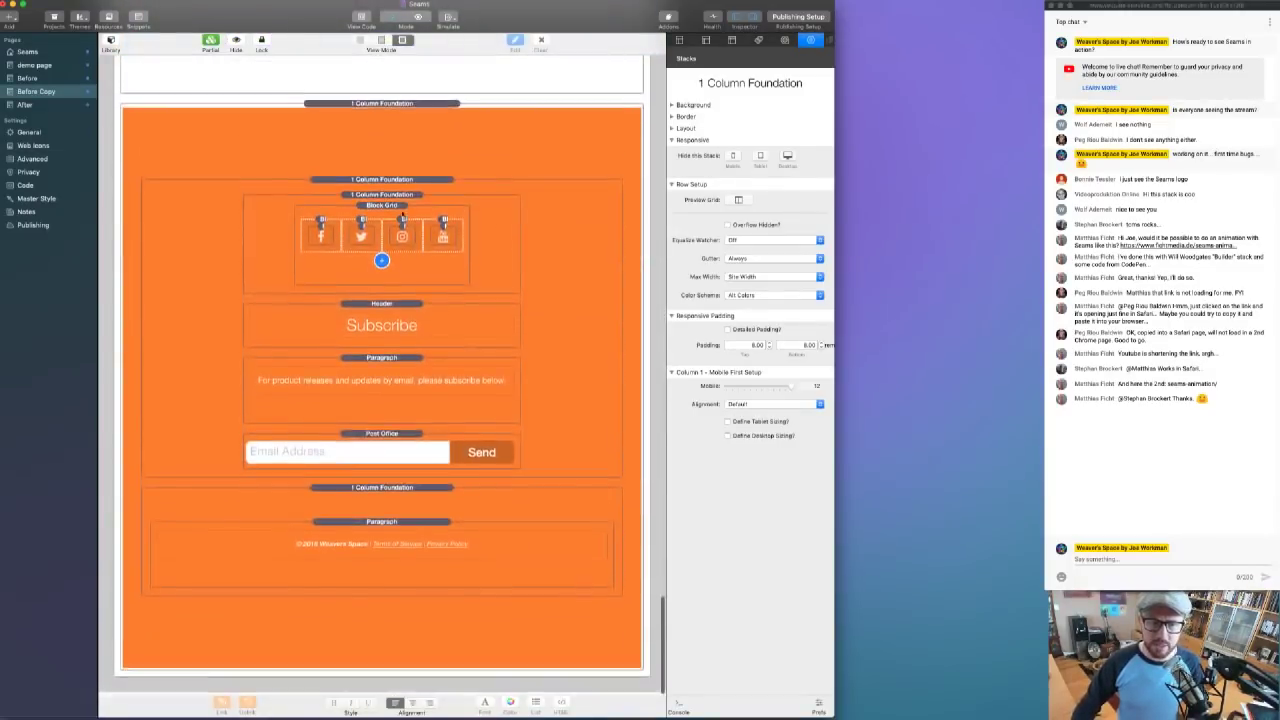
click(380, 106)
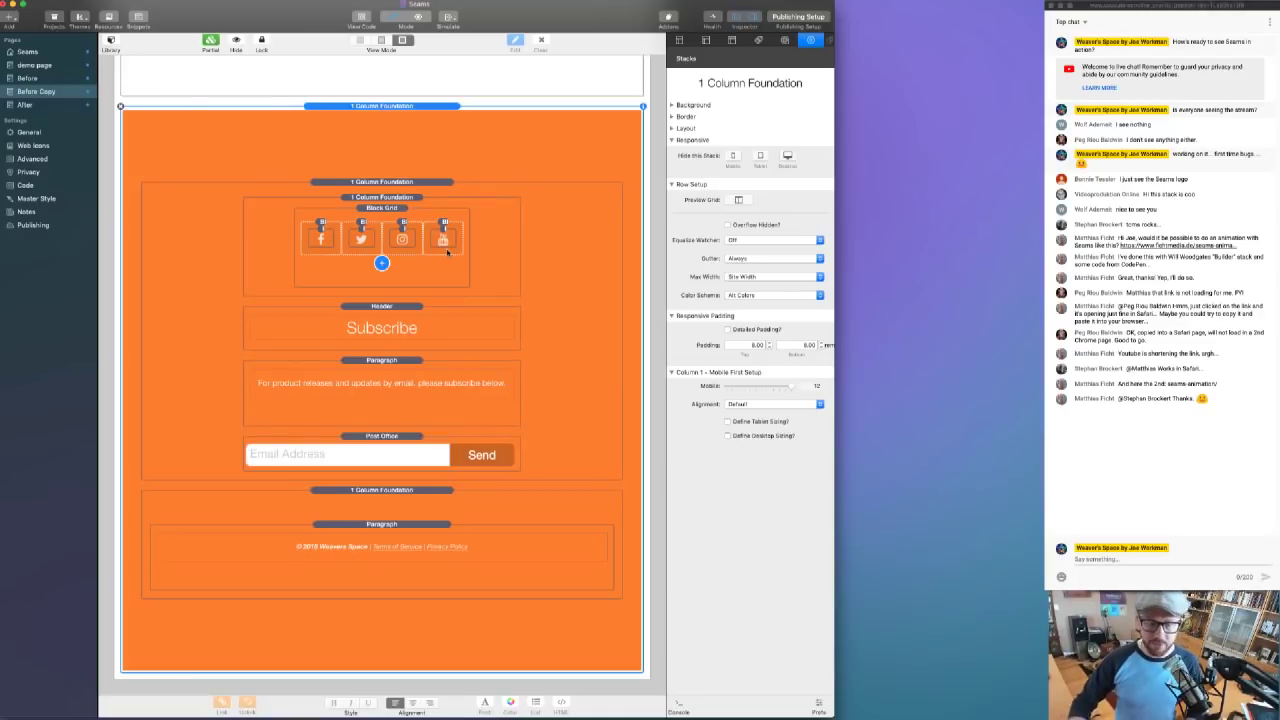
- Preview the After page in the browser to examine its footer seam, and inspect how its footer stacks are built
click(30, 104)
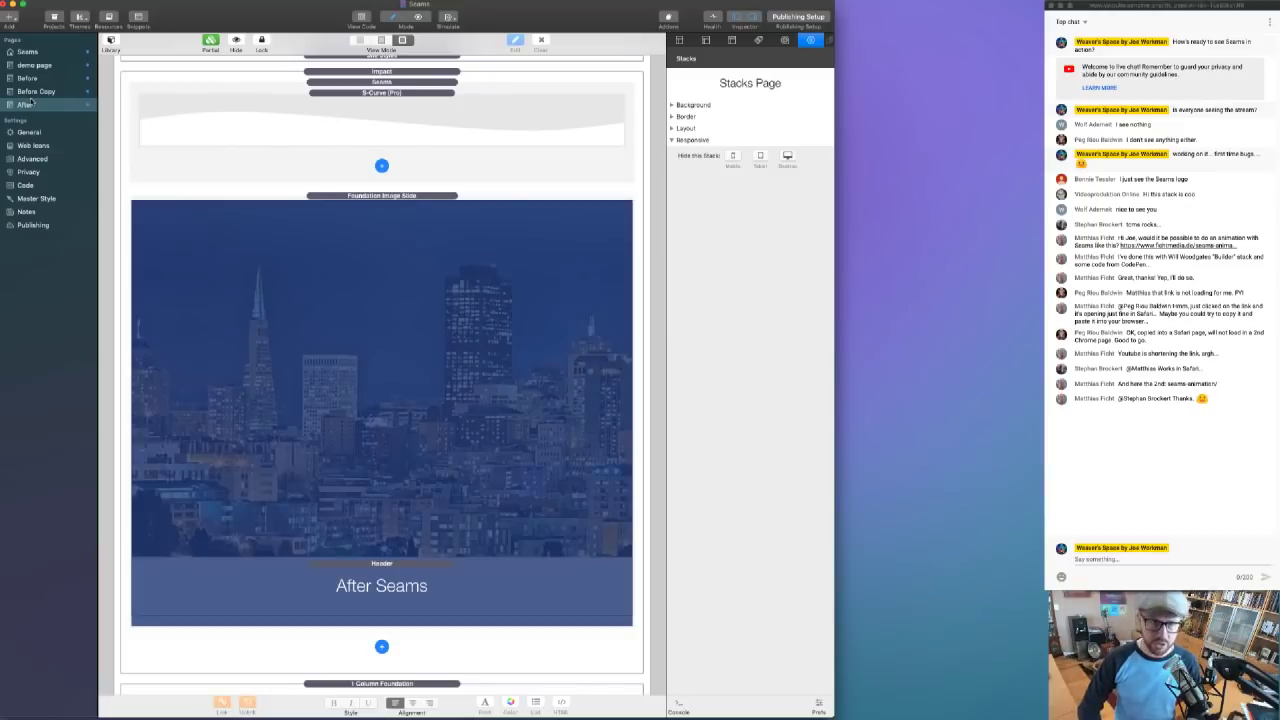
key(shift+super+r)
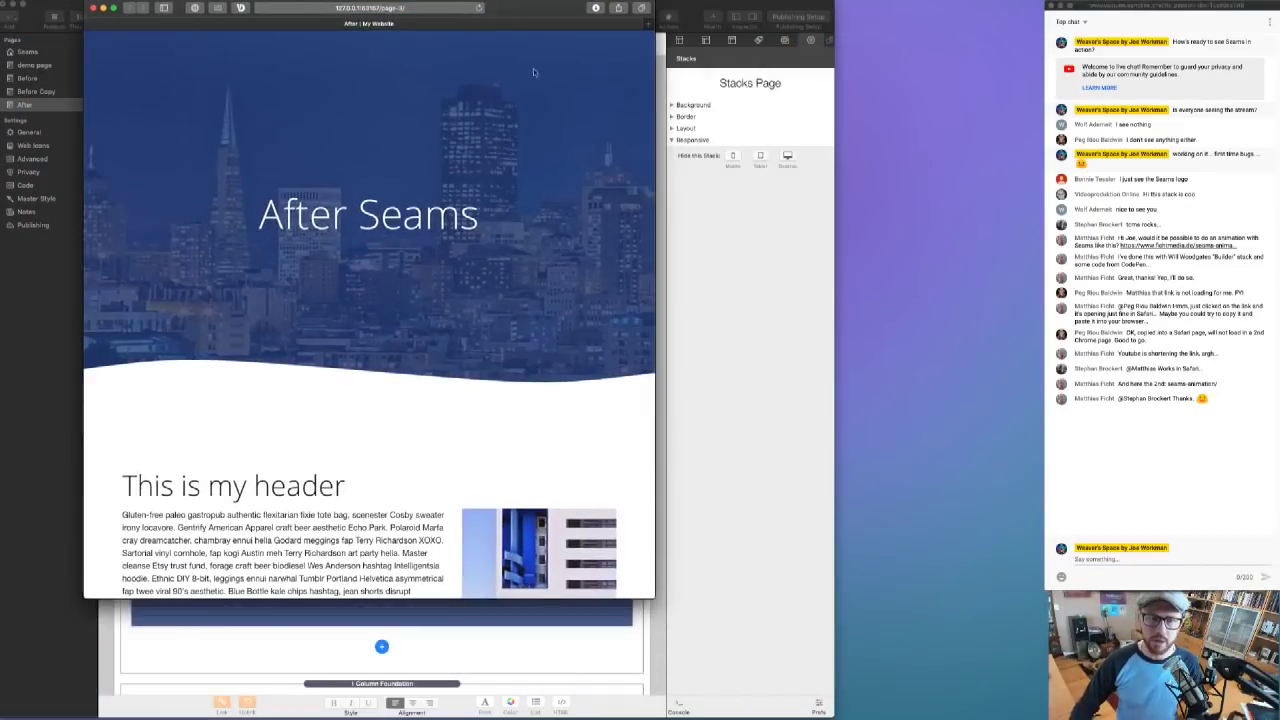
scroll(563, 397, down, 15)
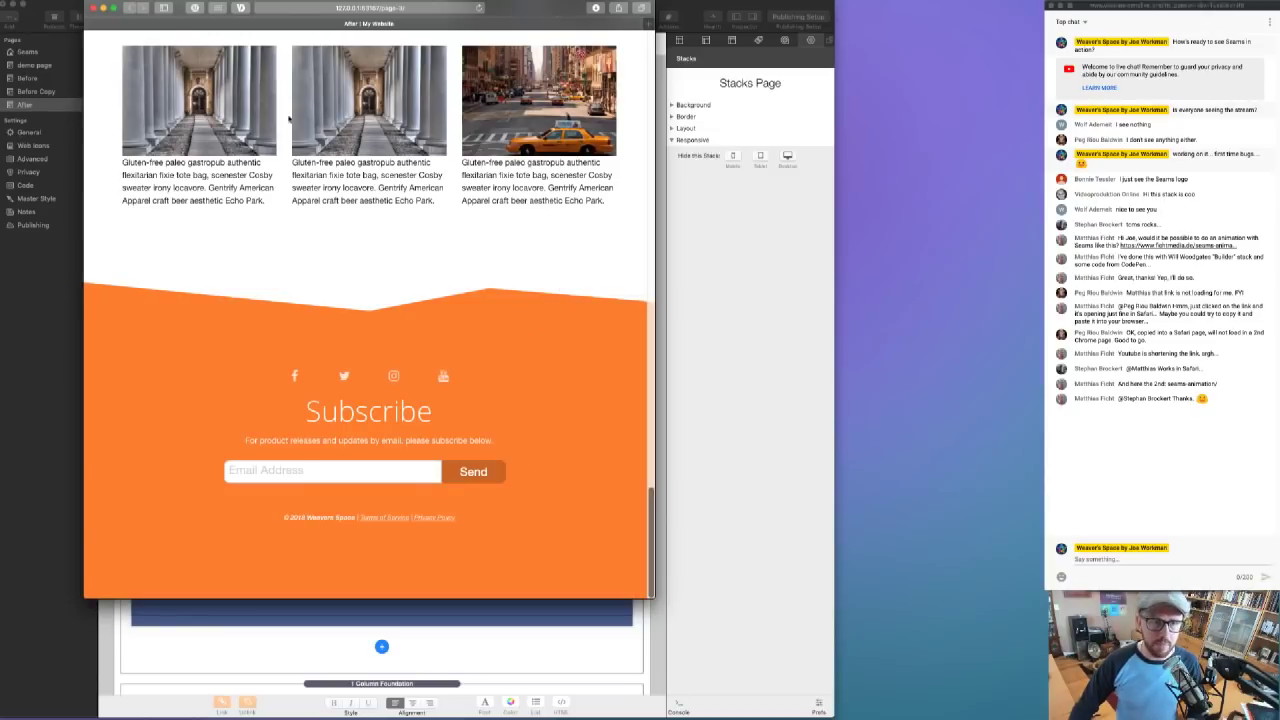
click(93, 7)
scroll(480, 300, down, 10)
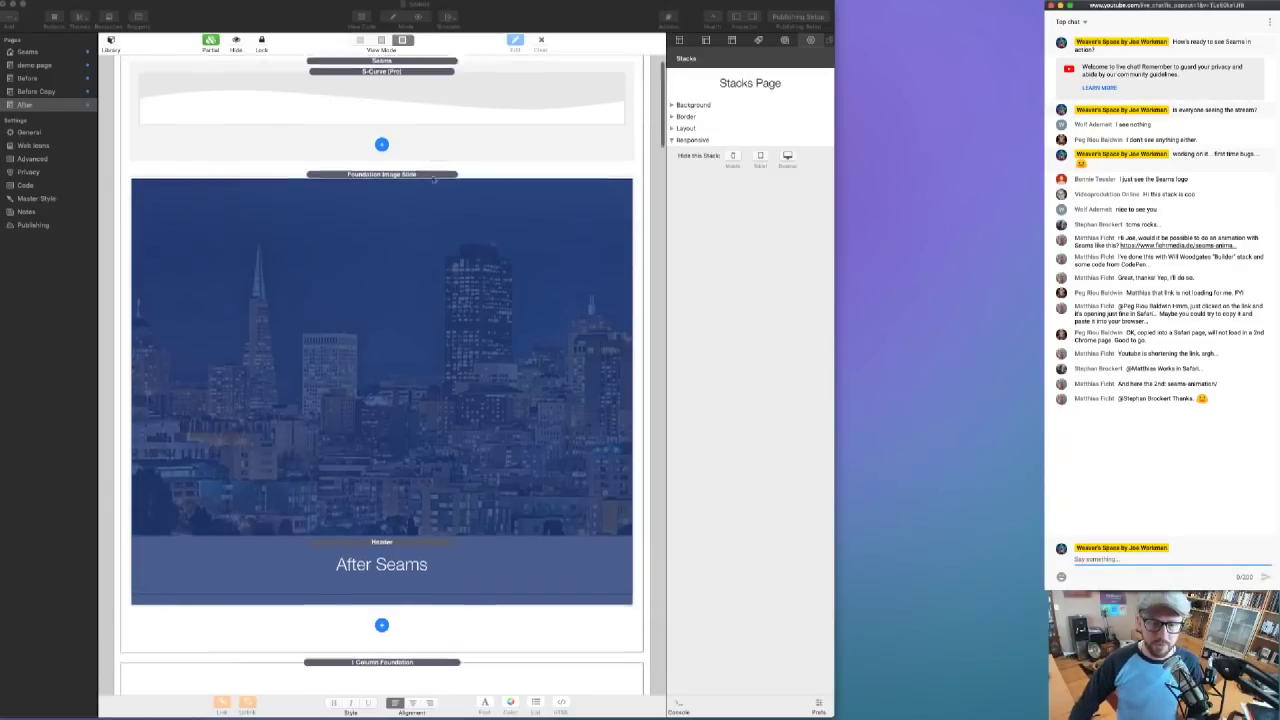
scroll(431, 343, down, 20)
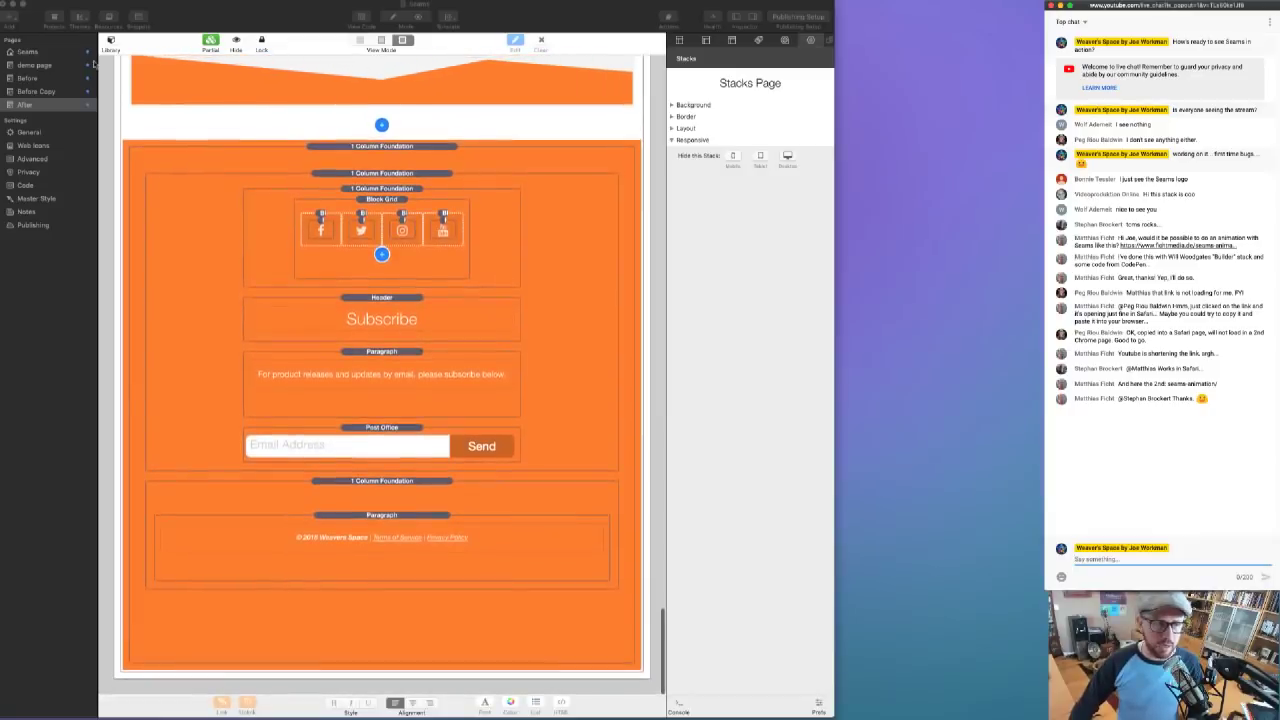
- Add a Seams stack directly above the orange Subscribe footer on the Before Copy page
click(41, 92)
click(41, 92)
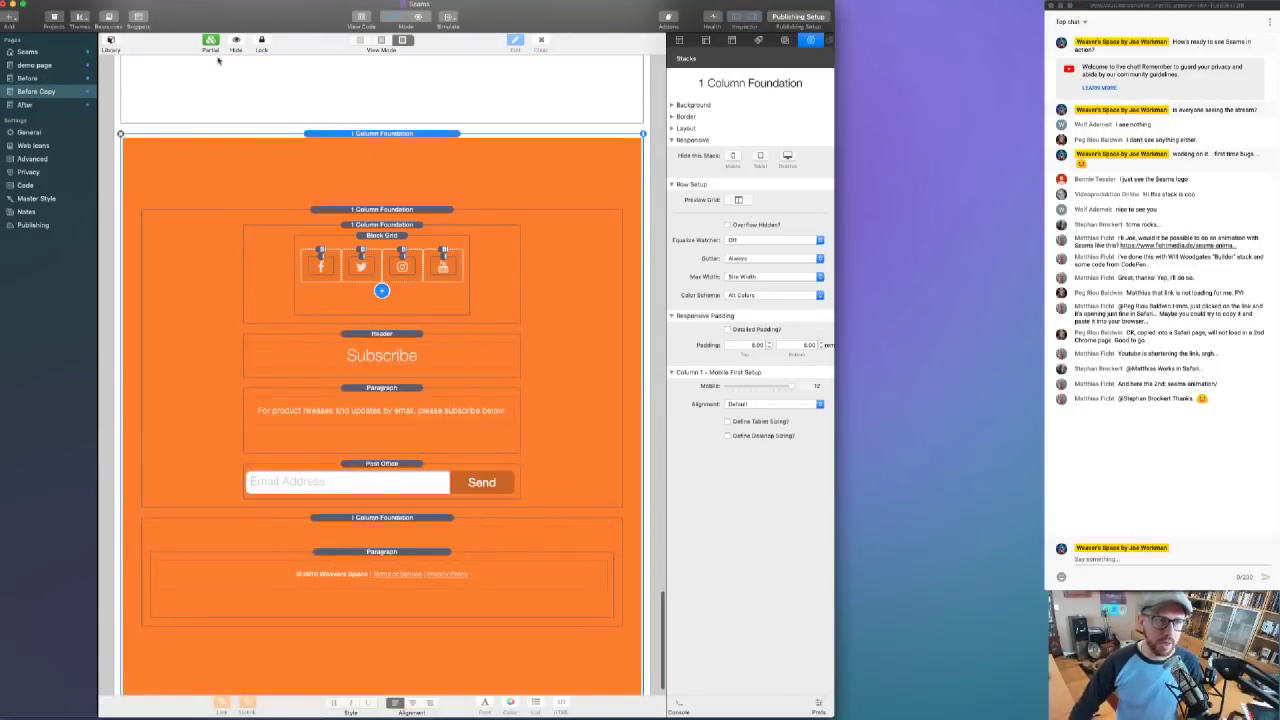
click(111, 43)
drag(163, 112, 490, 118)
click(324, 41)
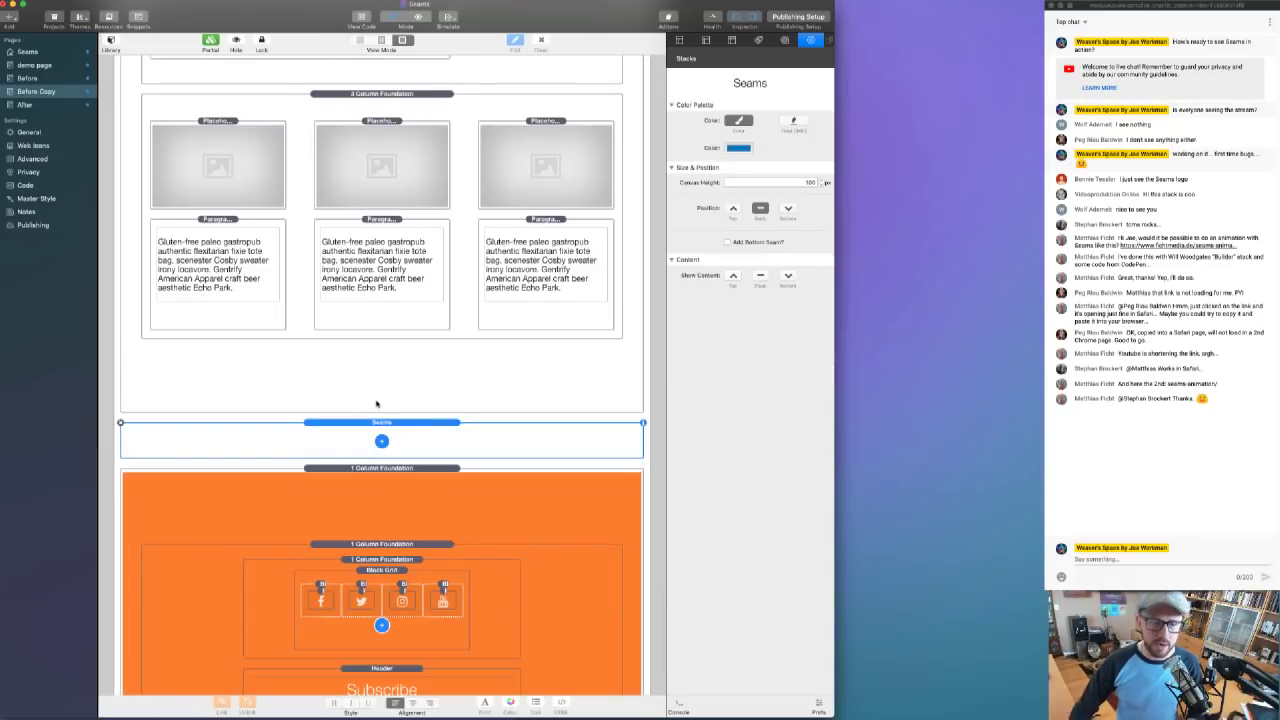
- Show the Seams stack's bottom content area and move the footer's outermost 1 Column Foundation into it
scroll(409, 443, down, 5)
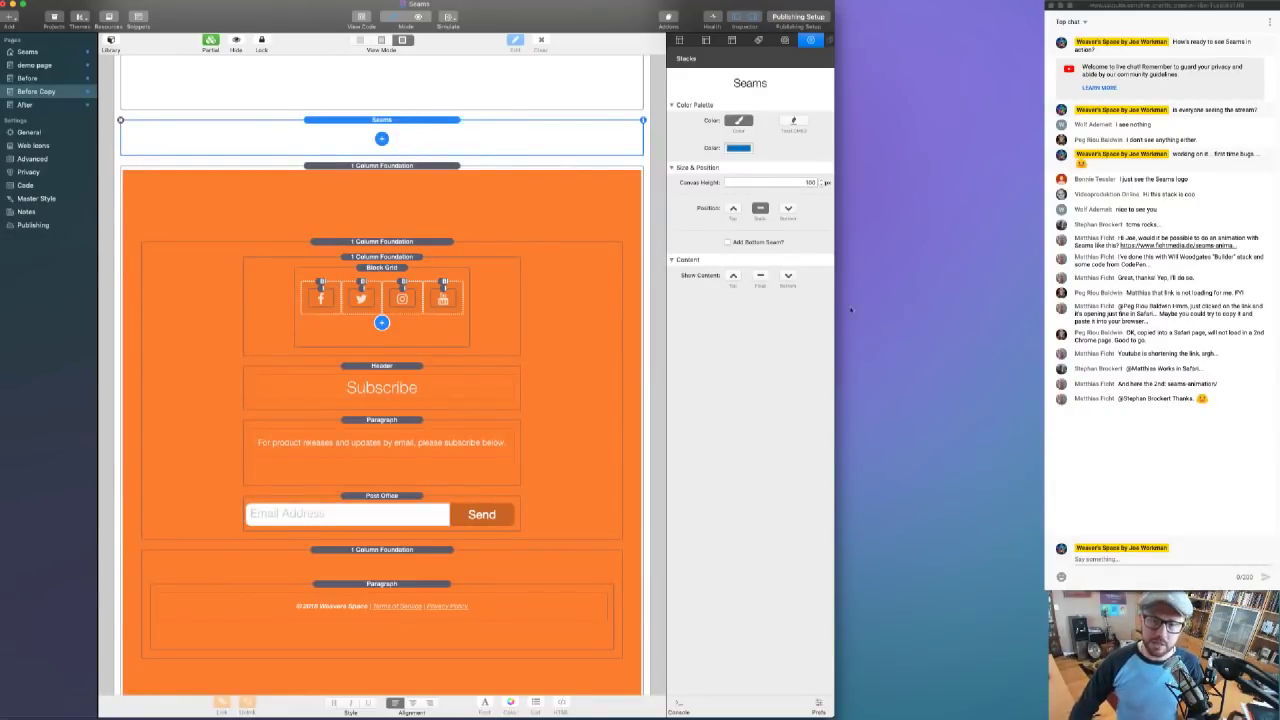
click(788, 275)
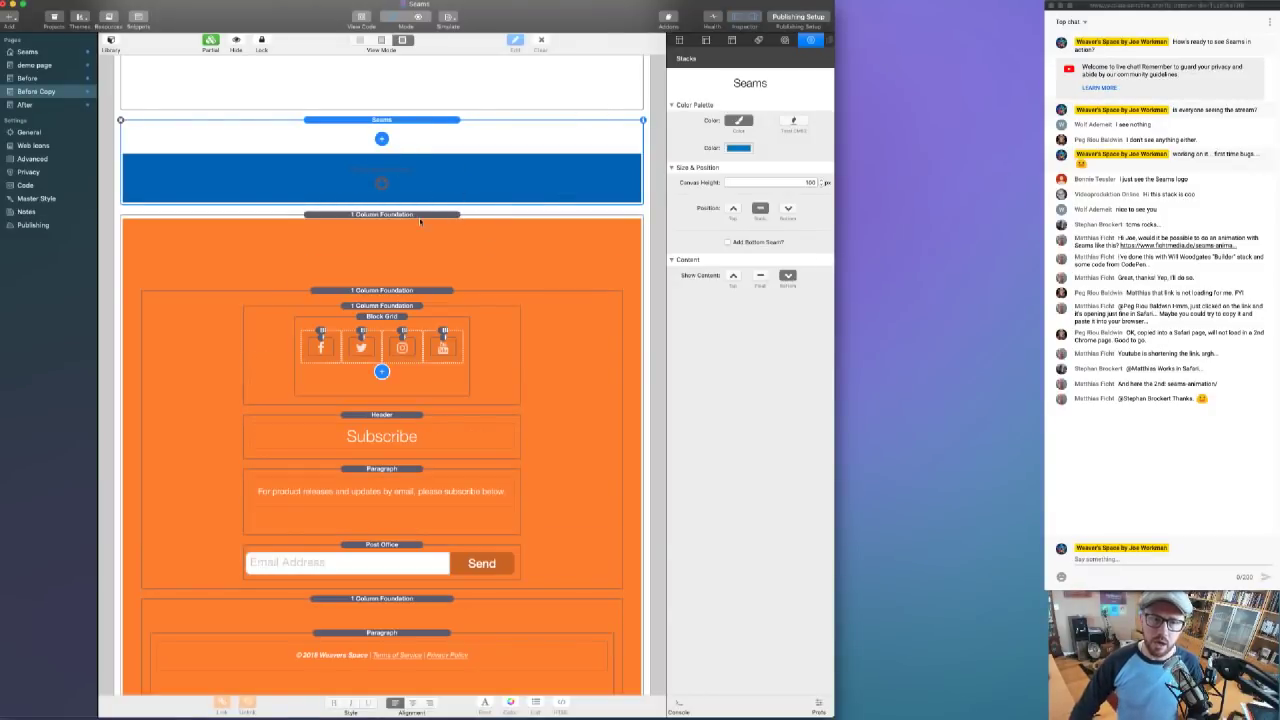
drag(412, 222, 405, 170)
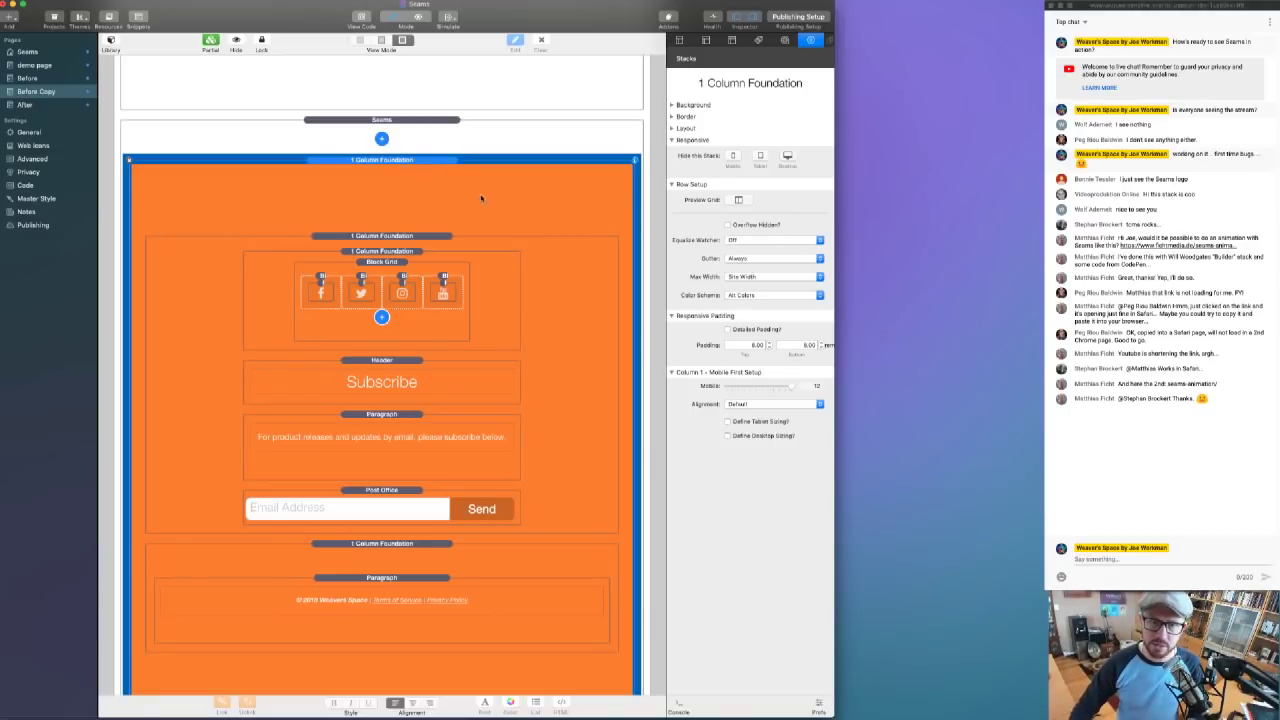
- Remove the orange background color from the footer's outermost 1 Column Foundation
click(417, 236)
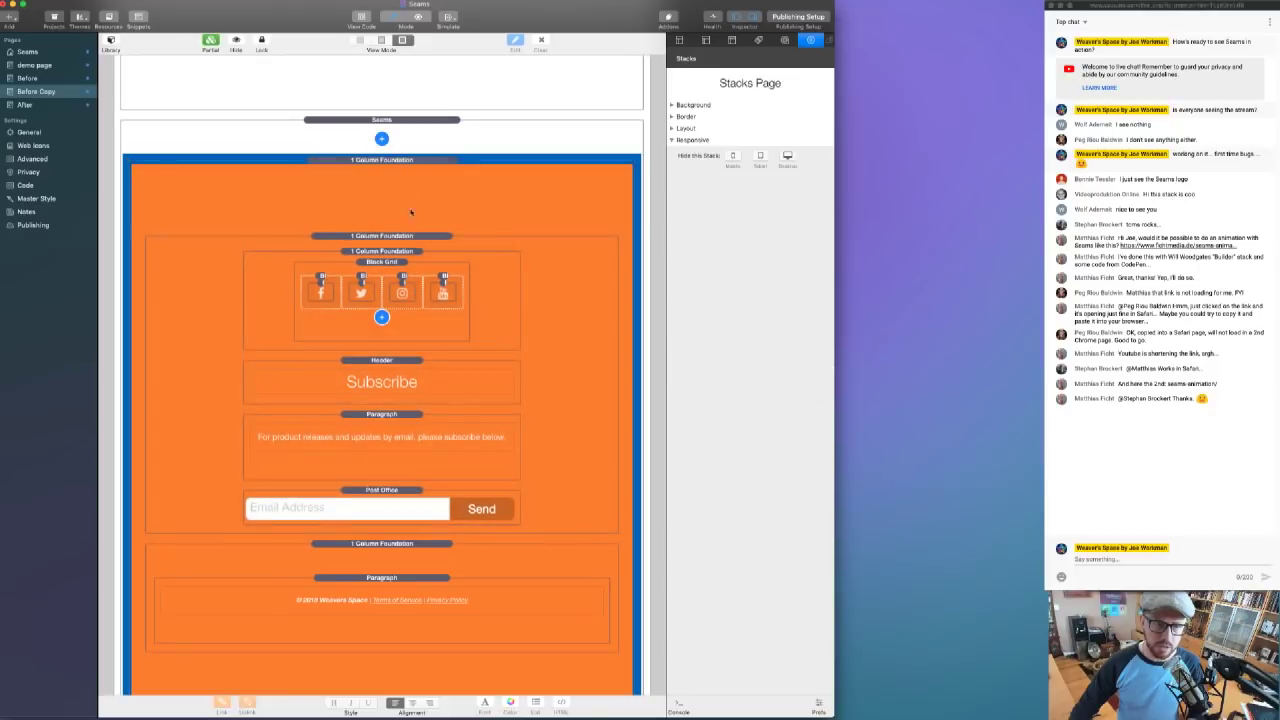
click(405, 192)
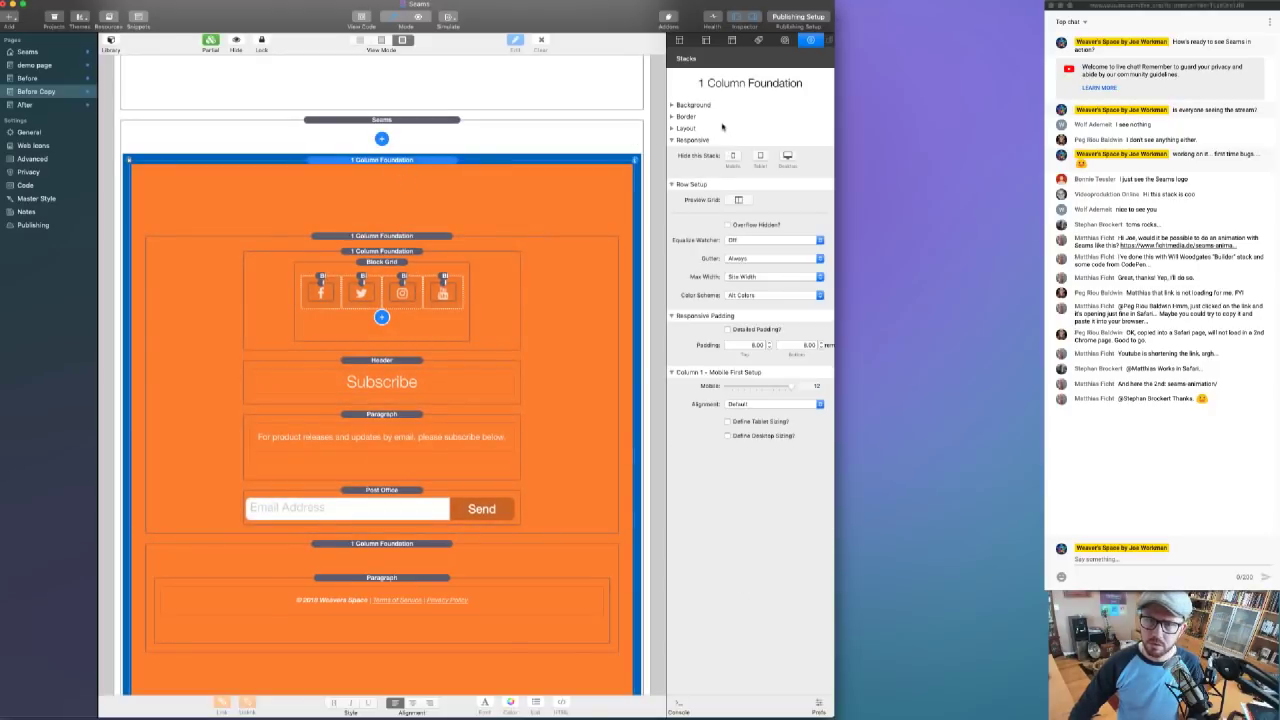
click(674, 104)
click(731, 124)
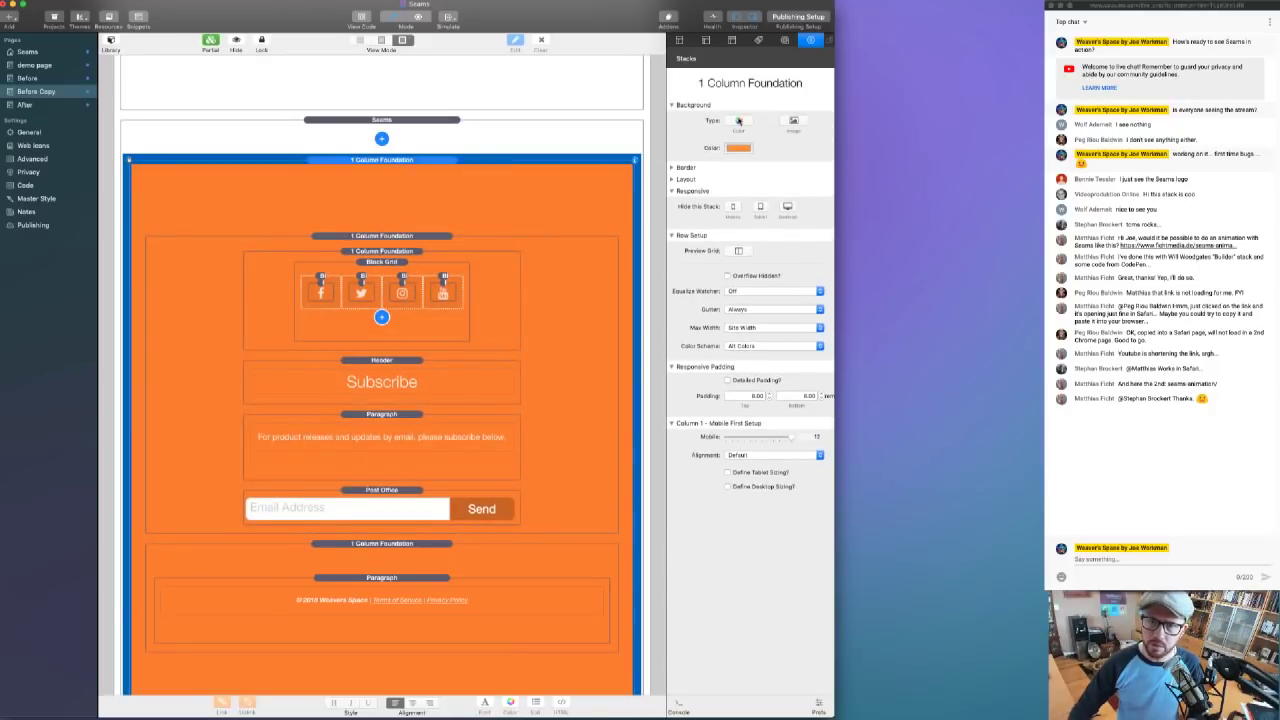
- Set the color of the Seams stack around the Subscribe footer to orange
click(348, 119)
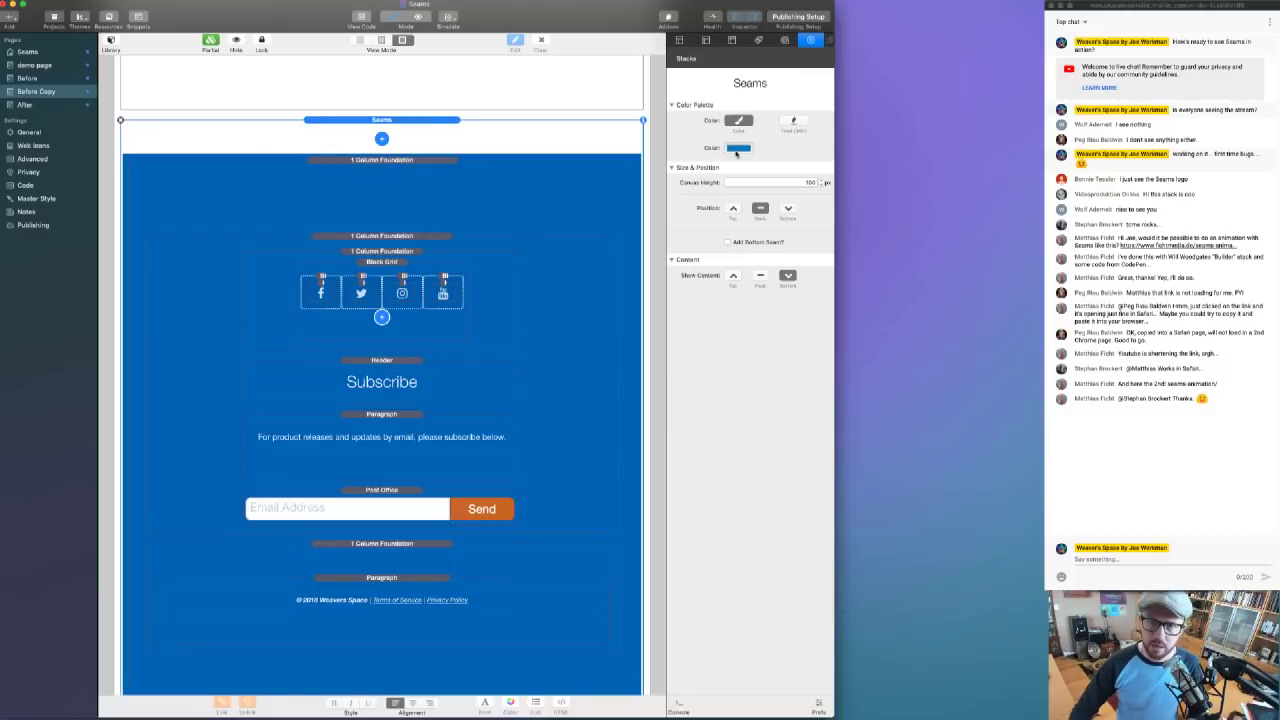
click(740, 157)
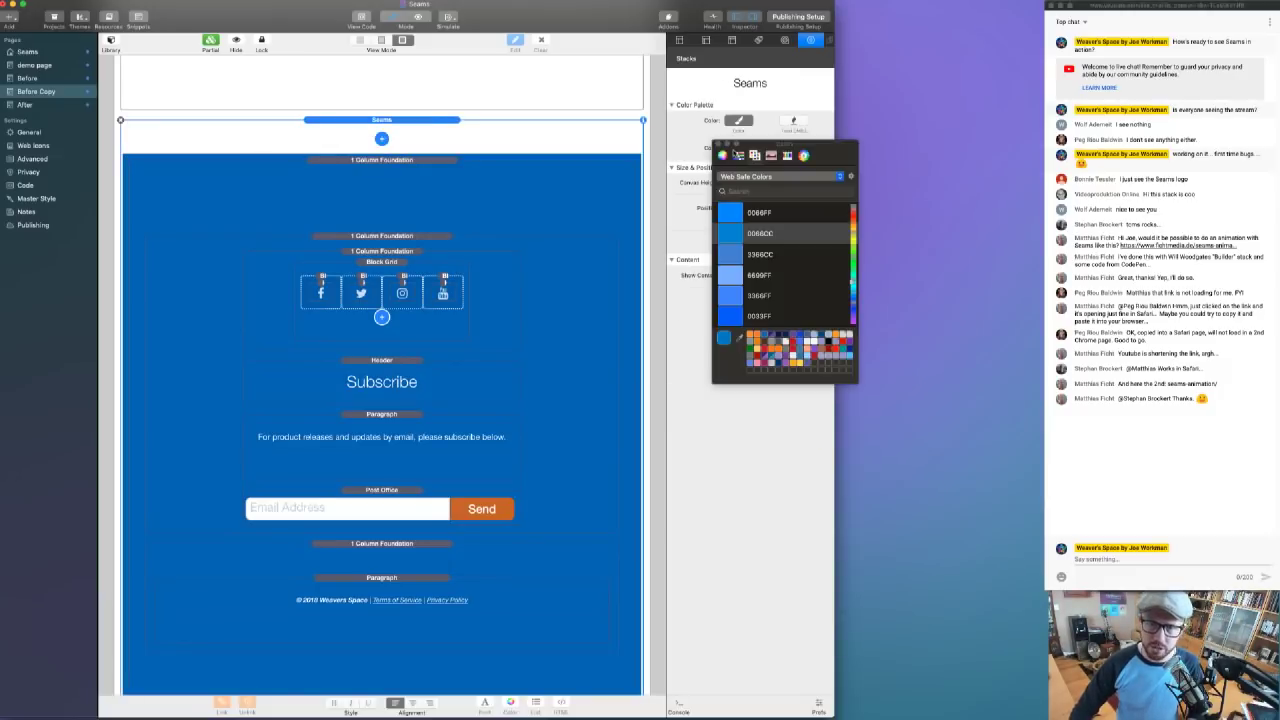
click(757, 335)
click(719, 145)
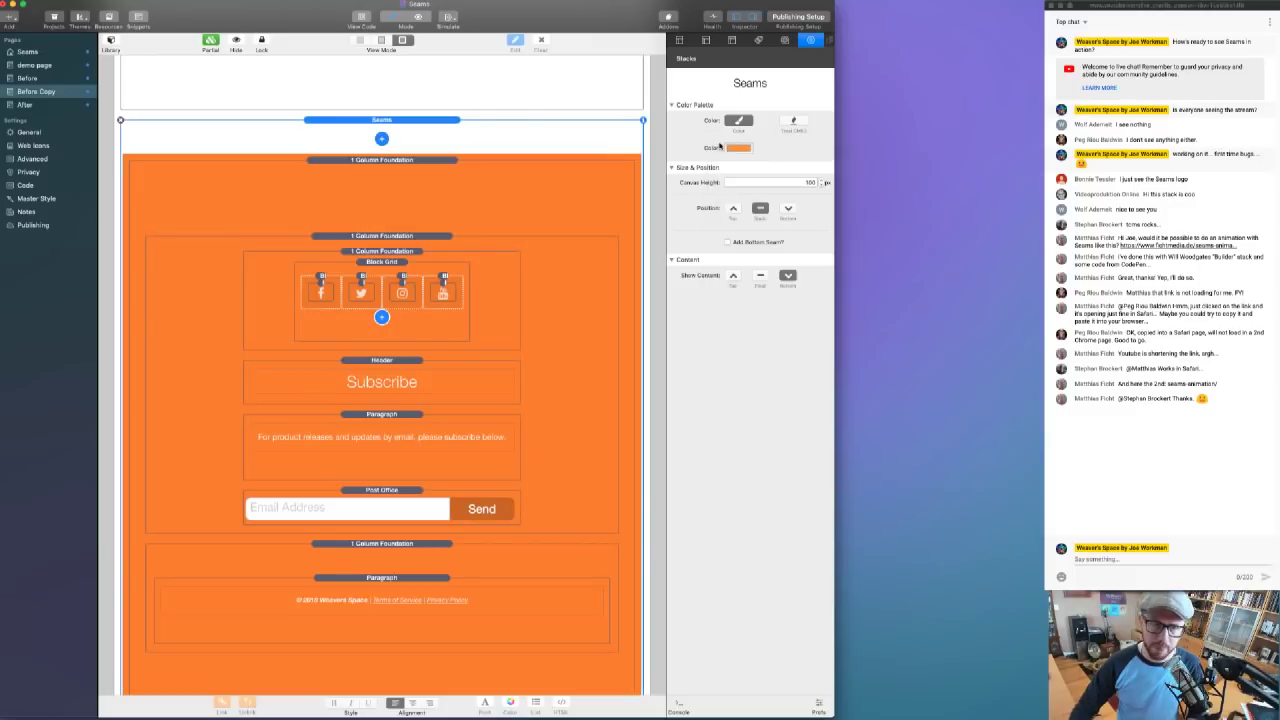
- Add an Angle (Double) seam to the footer's Seams stack, preview the page down to the footer, and return to edit mode
click(382, 139)
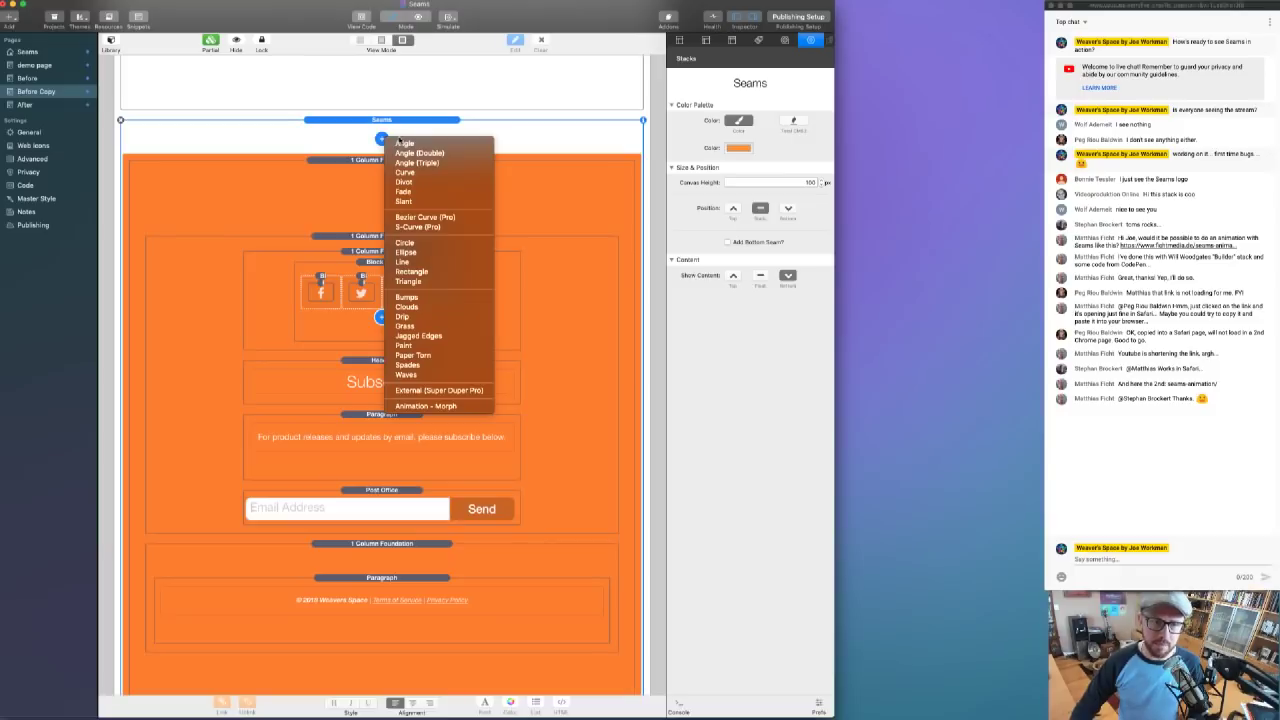
click(416, 152)
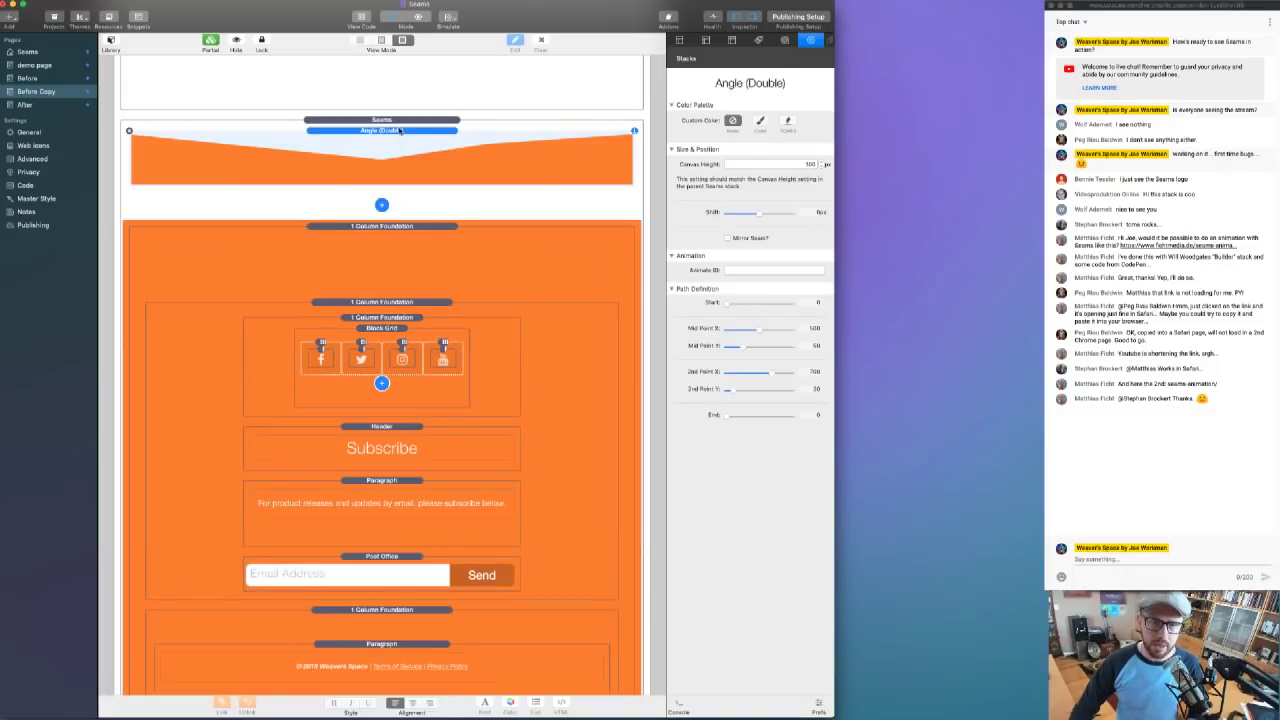
key(super+r)
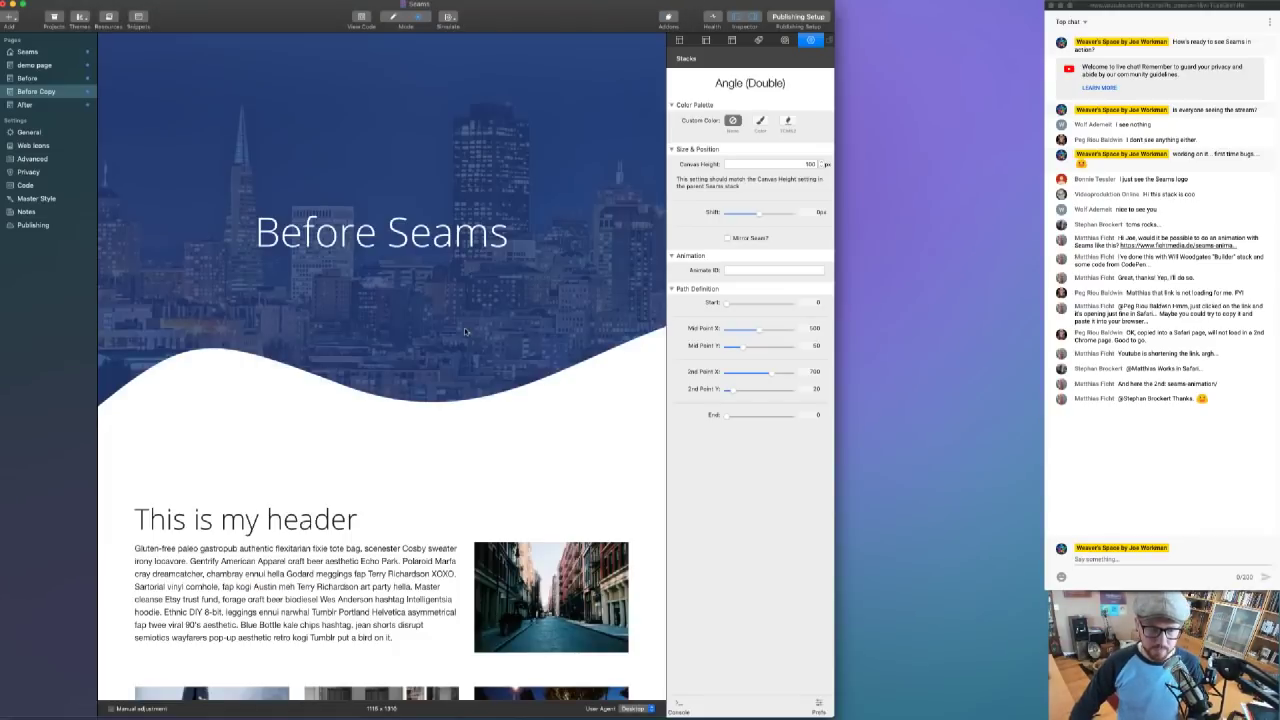
scroll(464, 331, down, 10)
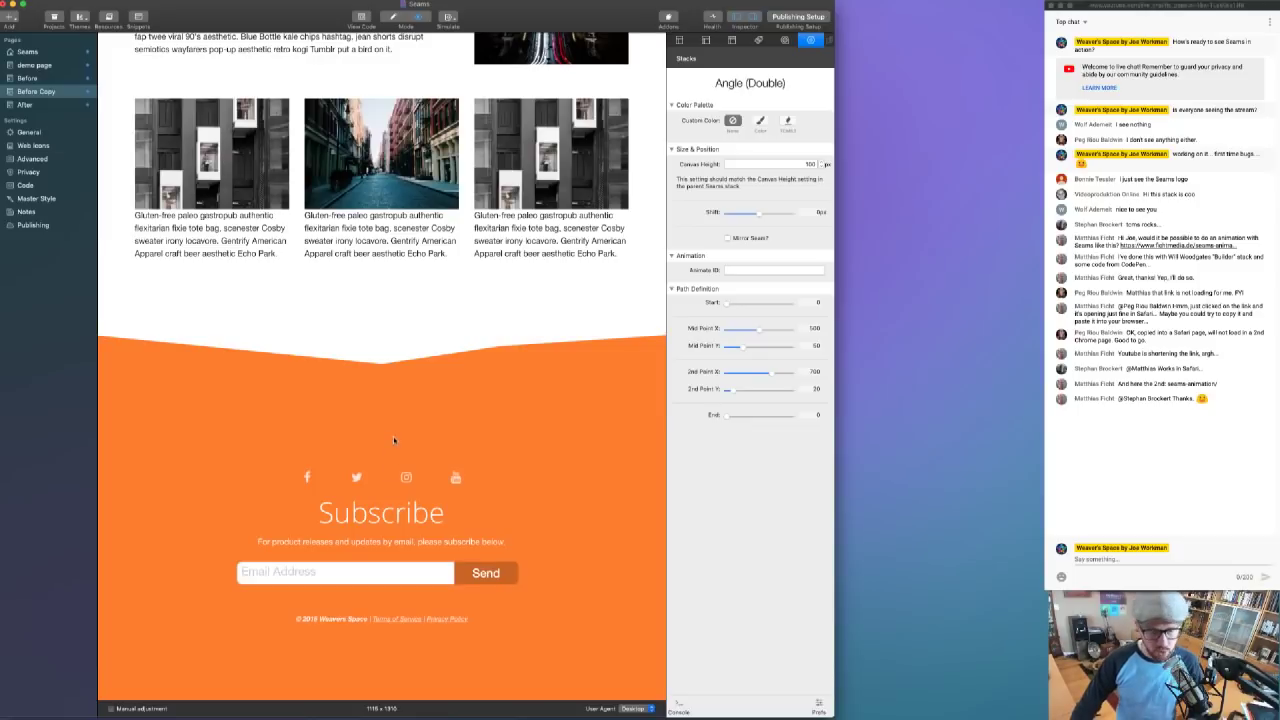
key(super+r)
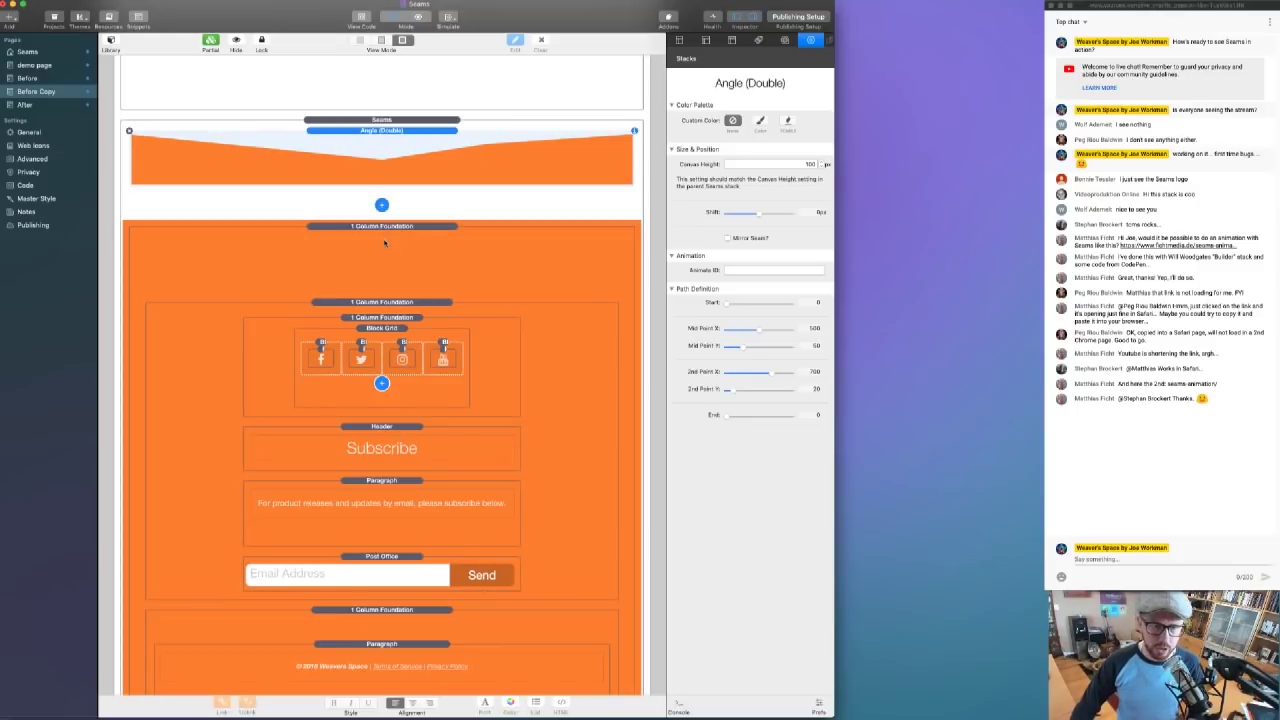
- Set the top padding of the footer's outermost 1 Column Foundation to 2, and preview the tighter spacing
click(423, 237)
click(745, 379)
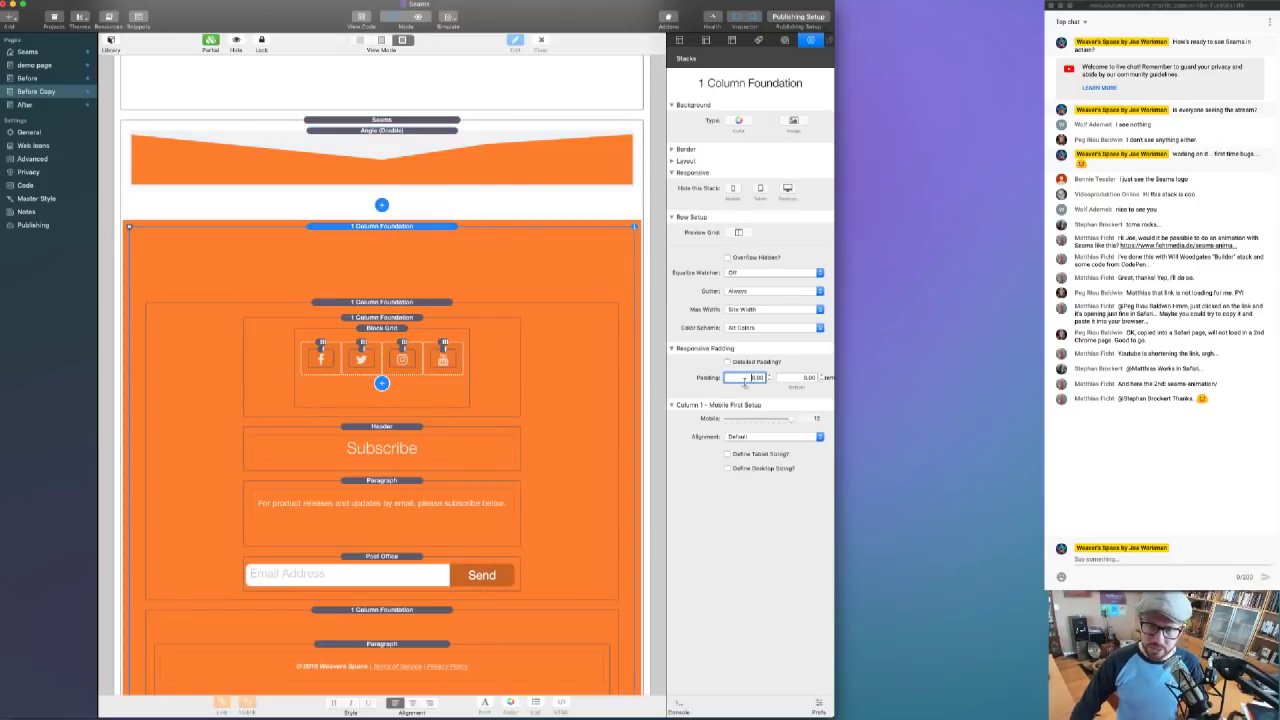
text(2)
key(Tab)
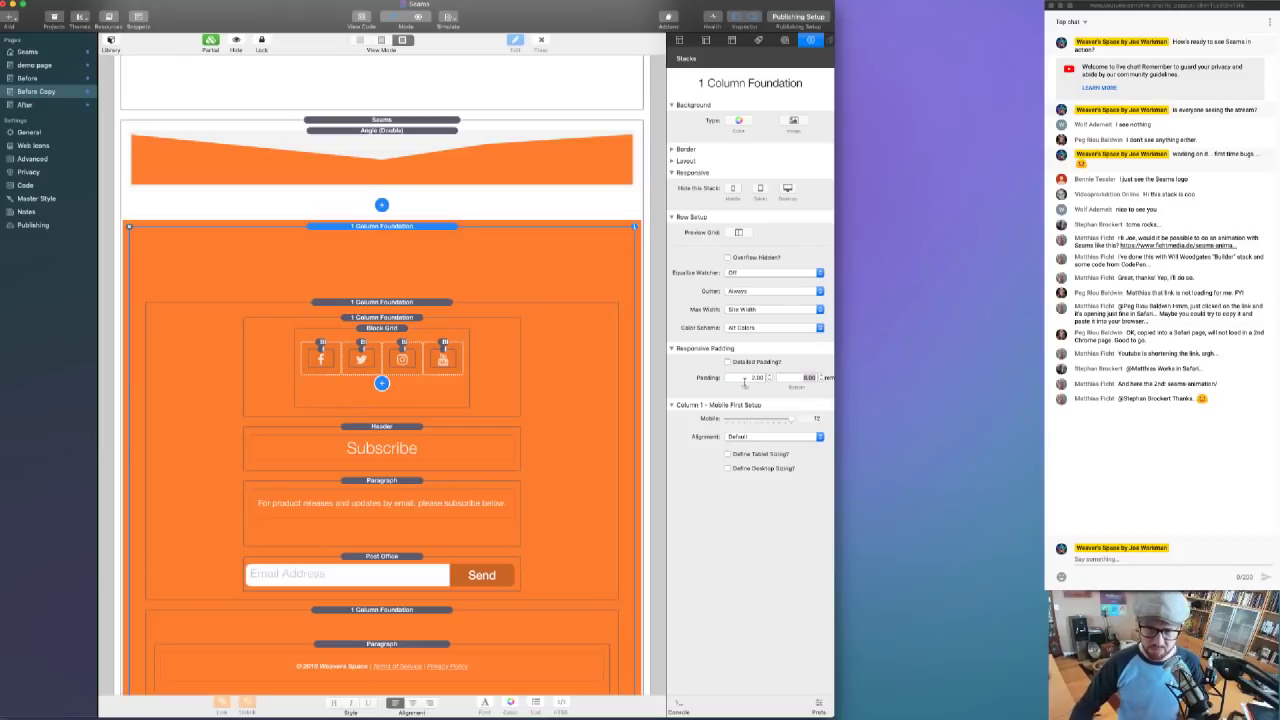
key(super+r)
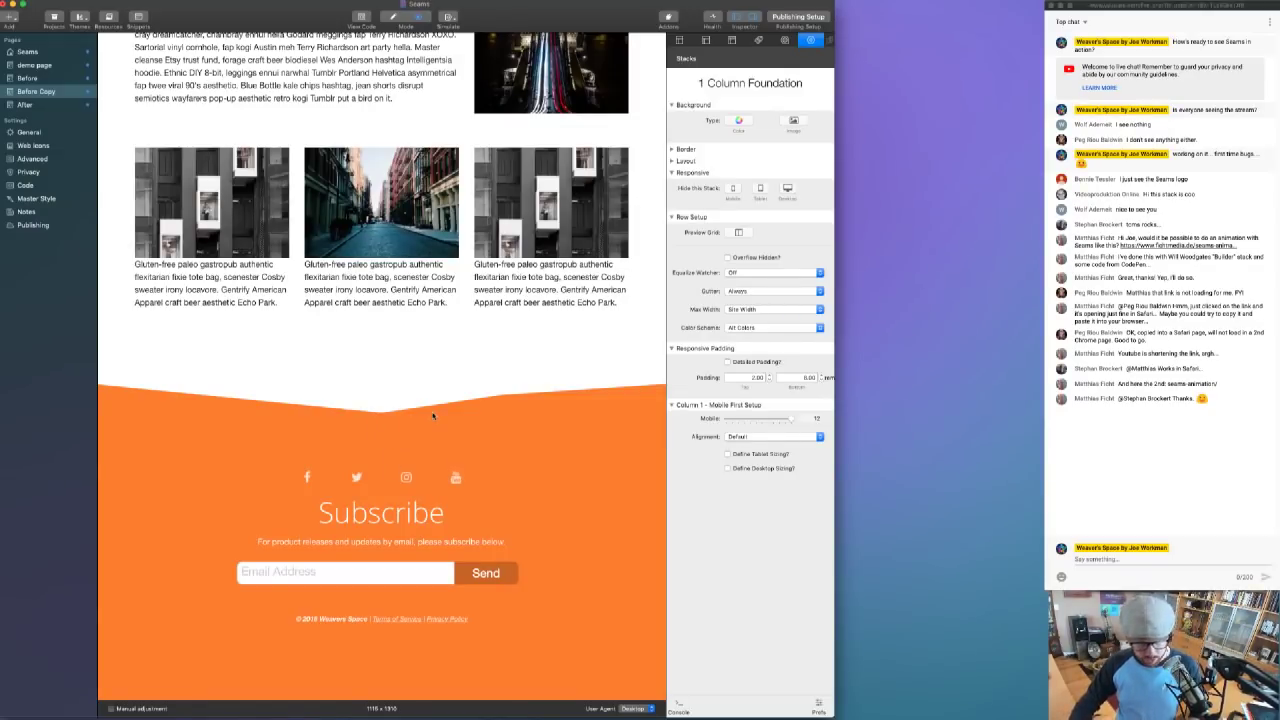
key(super+r)
- Replace the footer's Angle (Double) seam with a Grass seam and preview it on the page
click(421, 146)
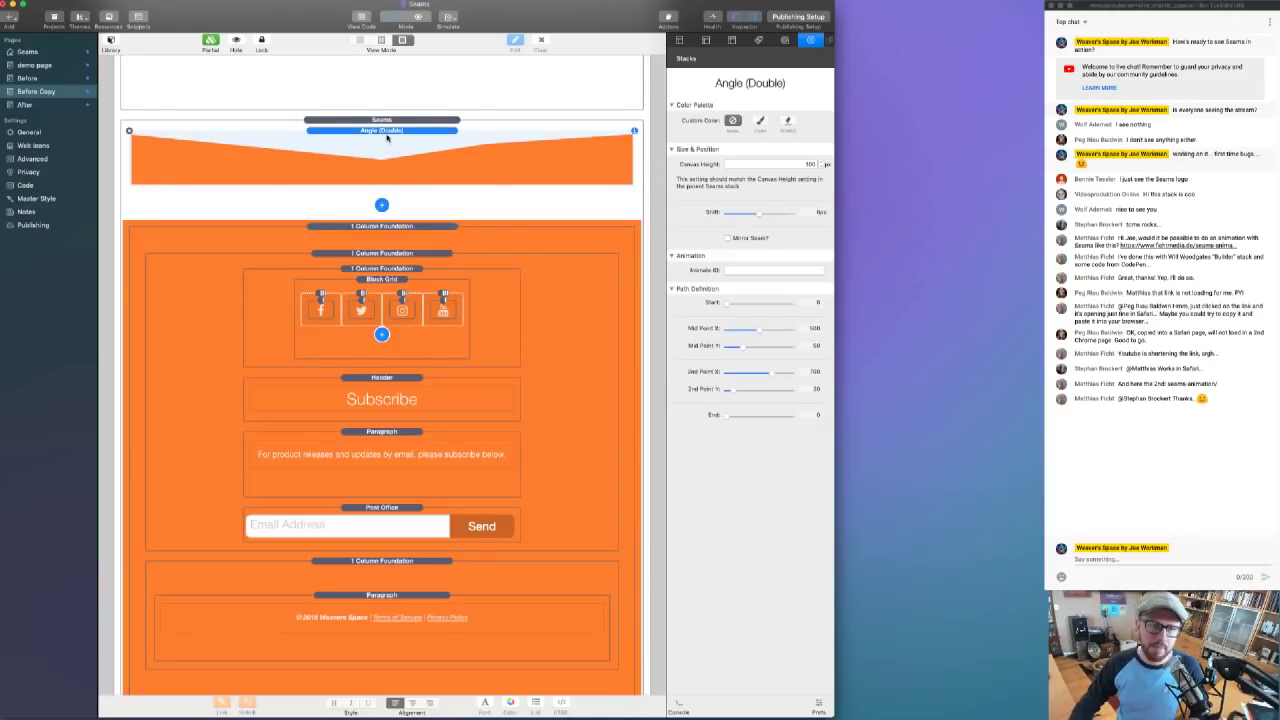
key(Delete)
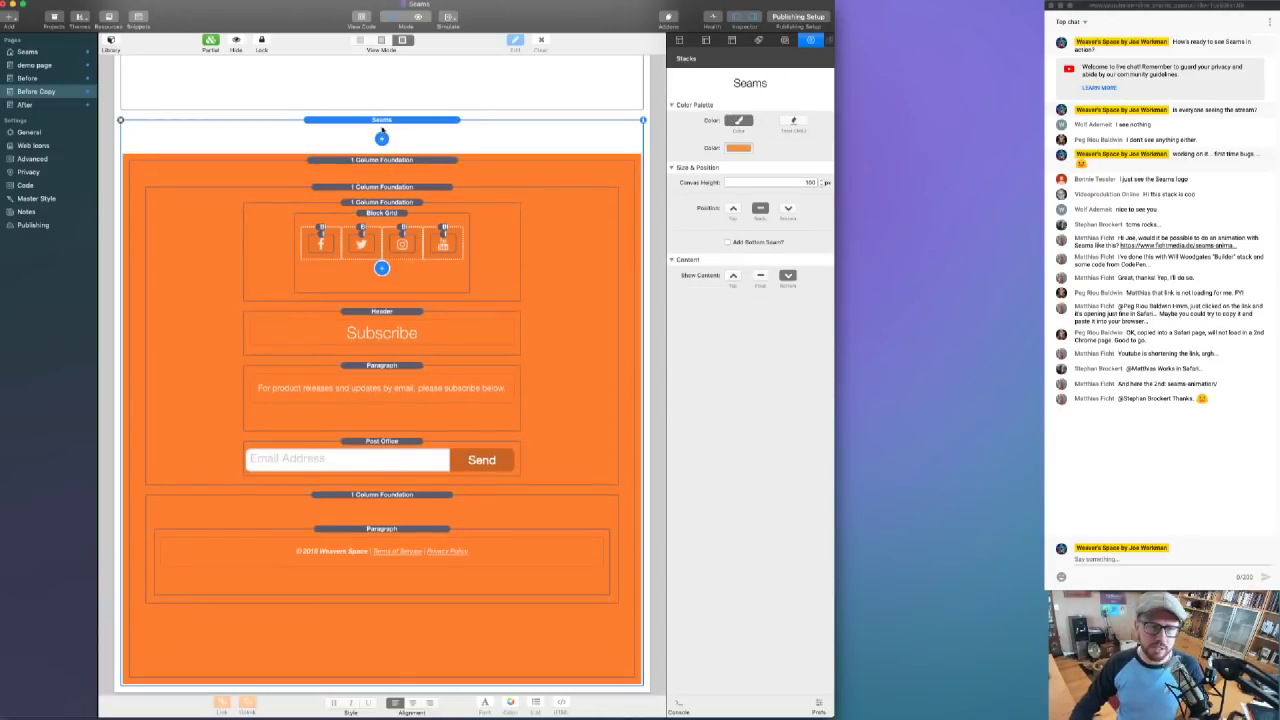
click(381, 134)
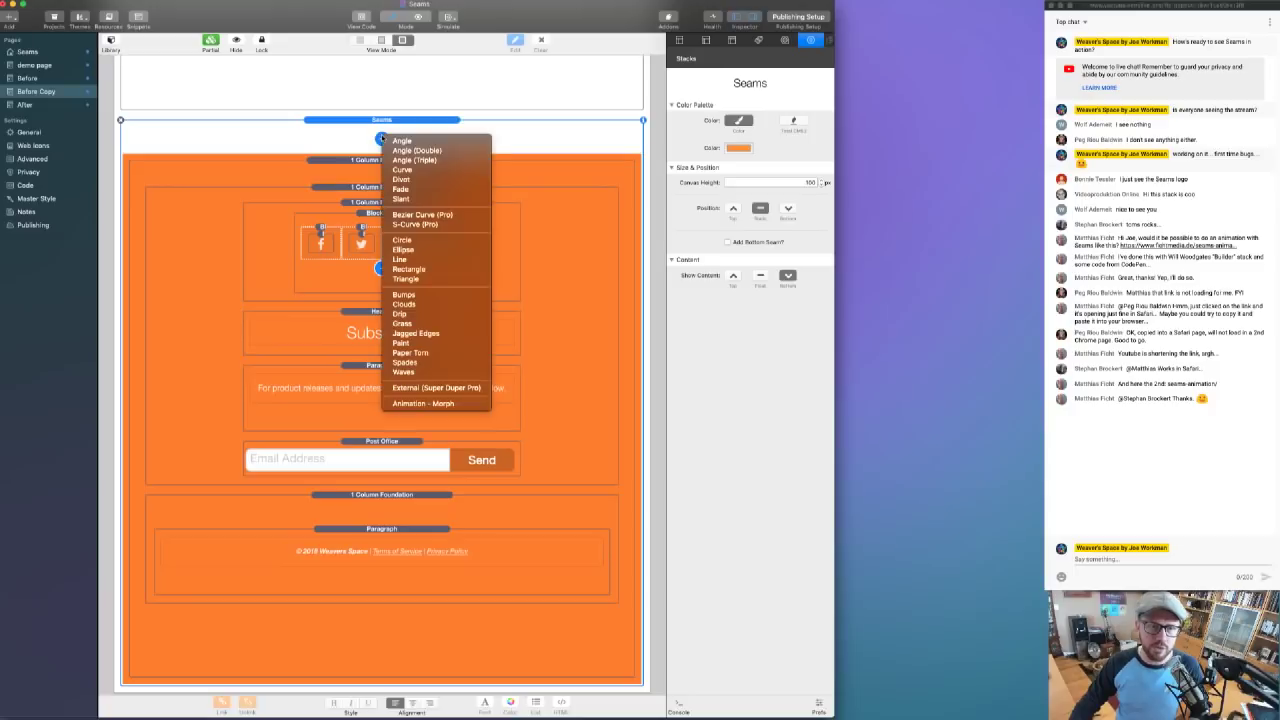
click(411, 325)
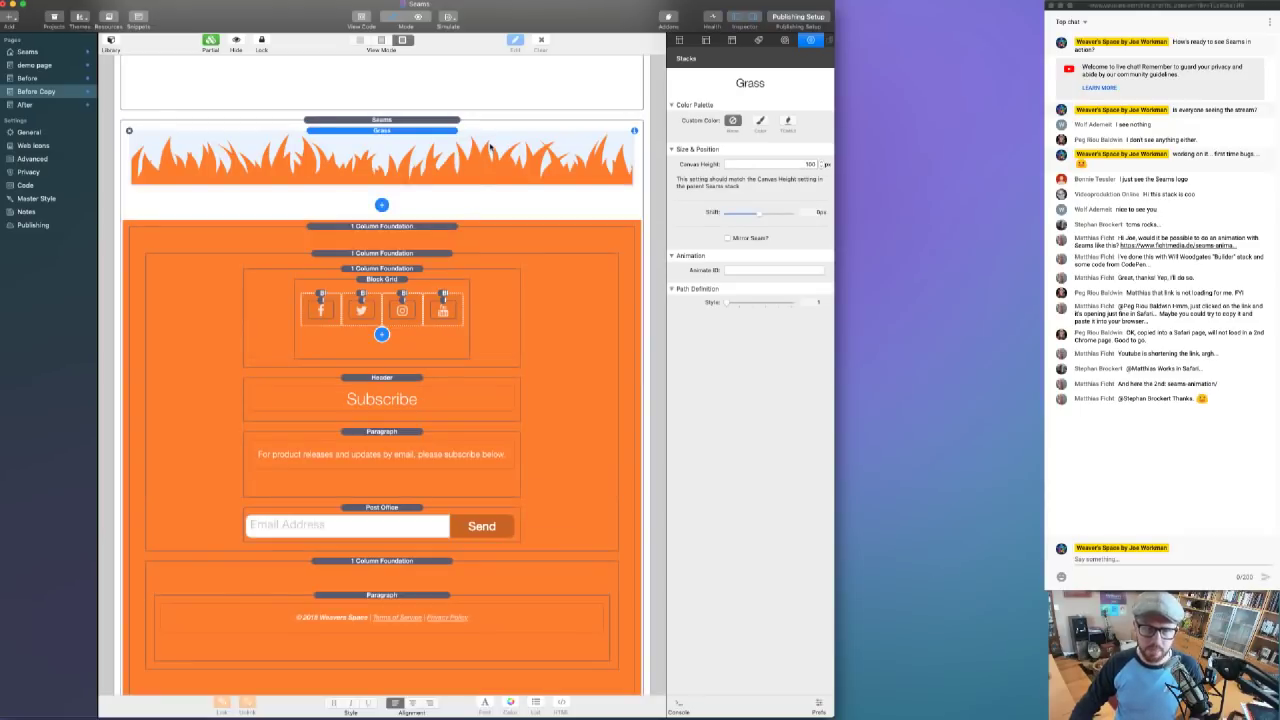
key(super+r)
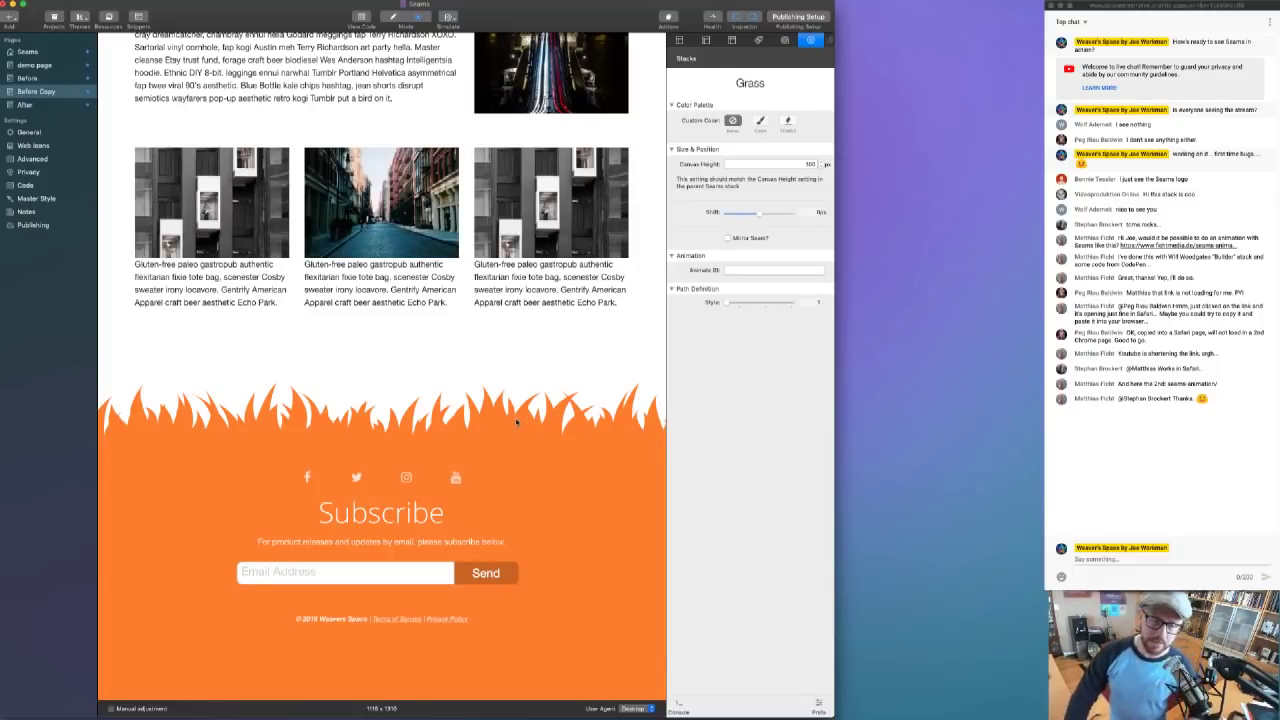
key(super+e)
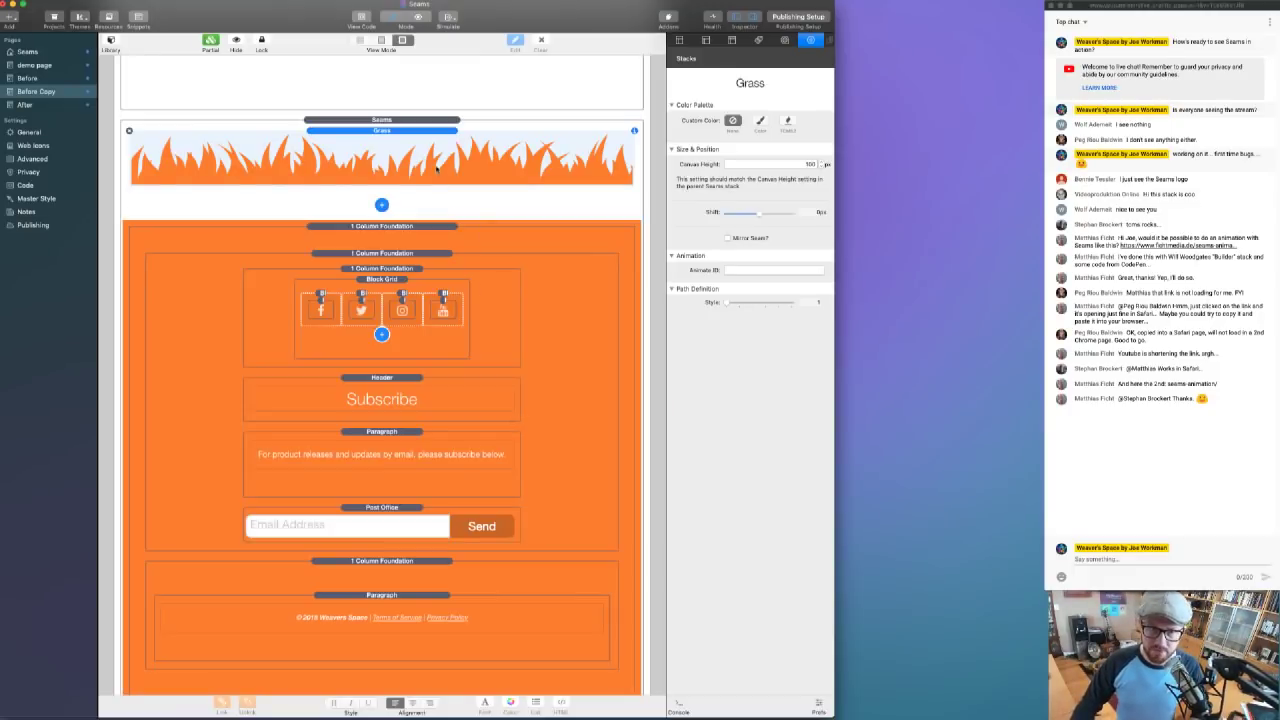
- Set the Grass seam's style to its highest value, with wildflowers and butterflies, and check it in the page preview
mouse_move(783, 305)
mouse_down()
mouse_move(794, 303)
mouse_move(783, 303)
mouse_up()
key(super+e)
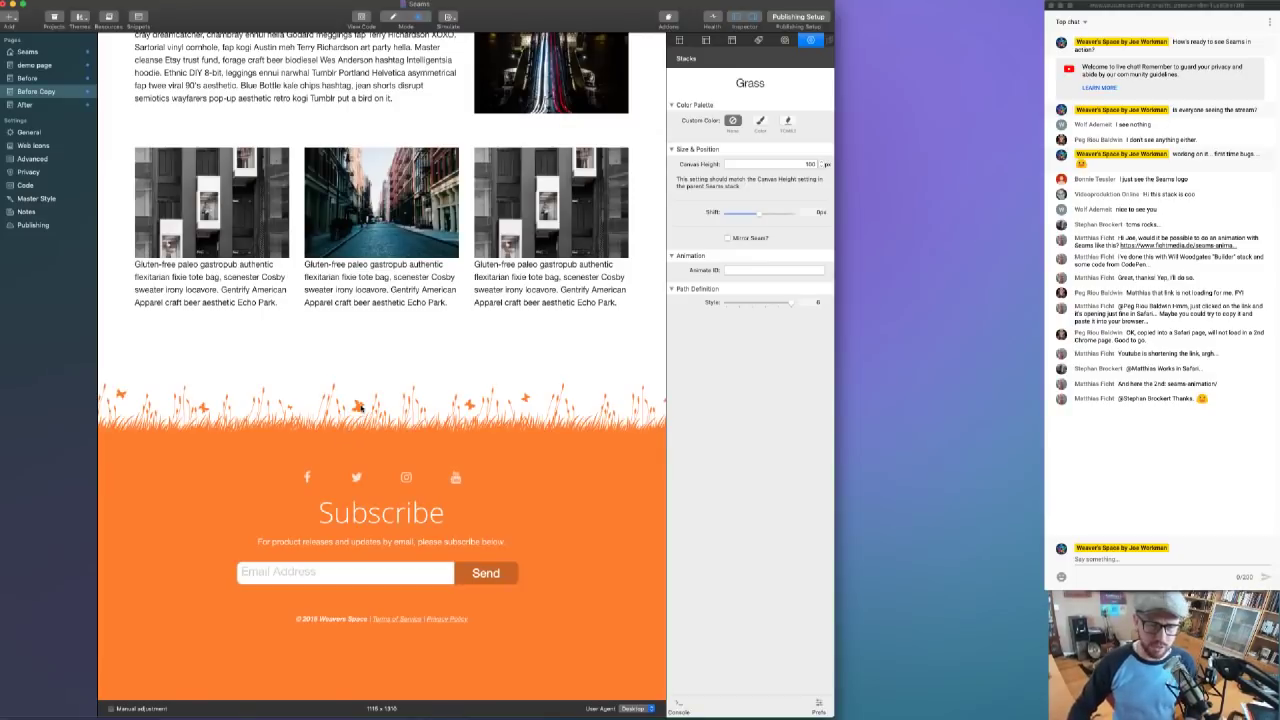
scroll(362, 408, up, 3)
scroll(362, 408, down, 3)
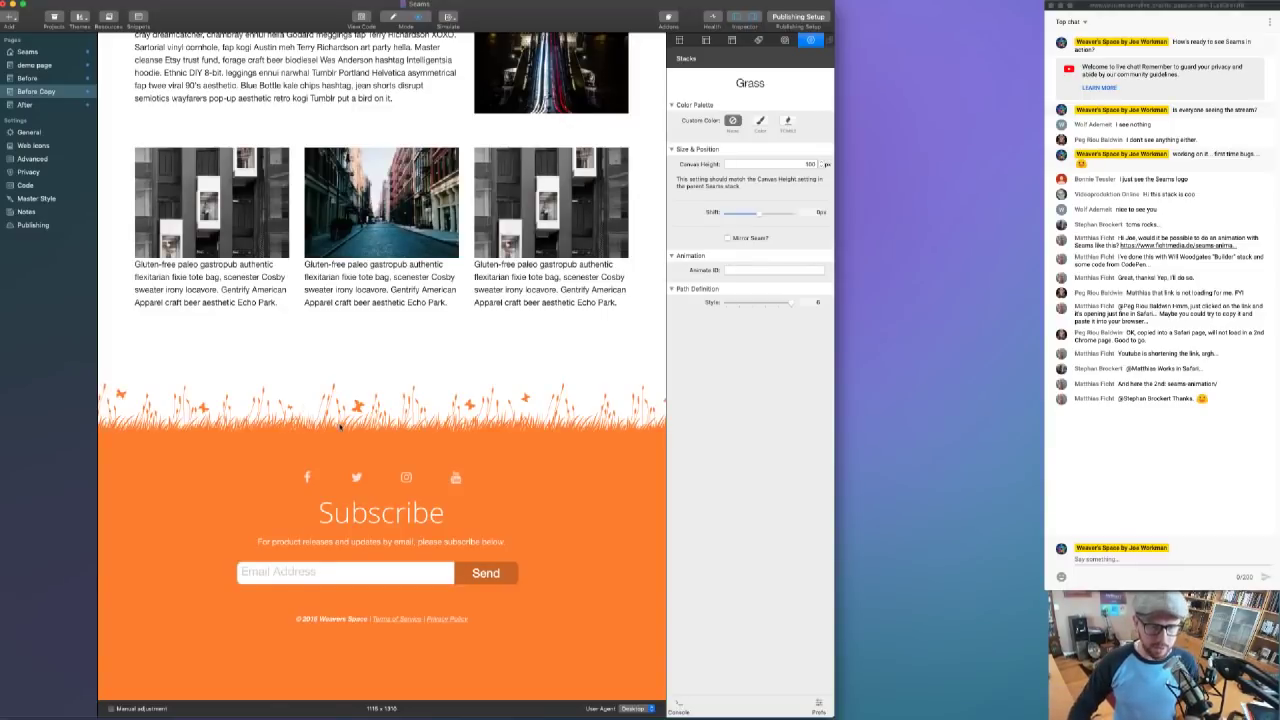
click(394, 17)
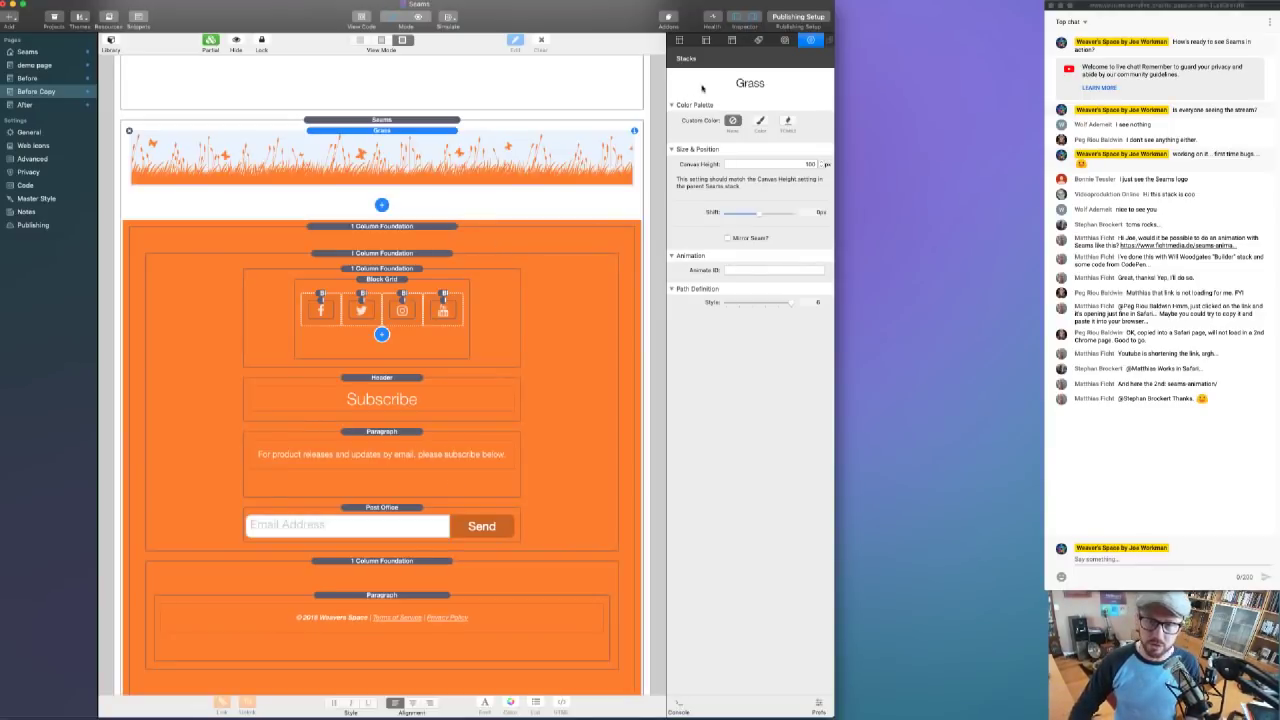
- Recolour the footer's Seams stack dark blue with a saved swatch, preview the matching footer, and return to edit mode
click(467, 121)
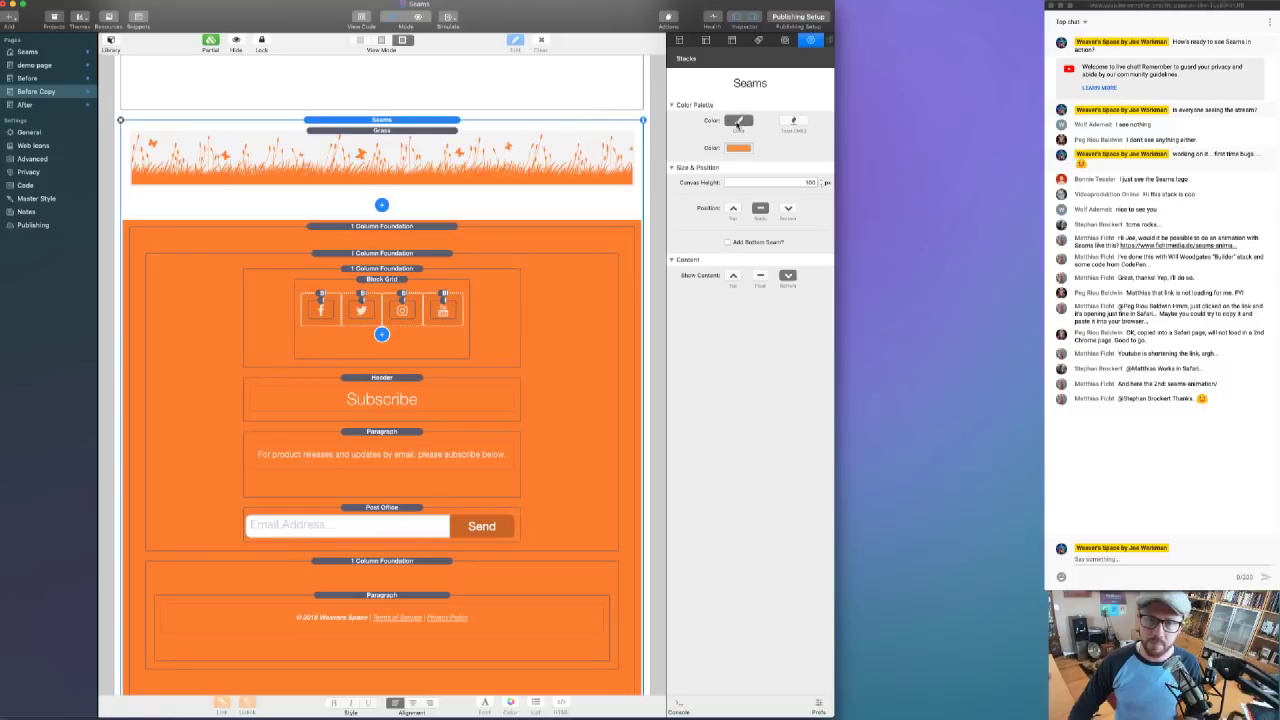
click(739, 121)
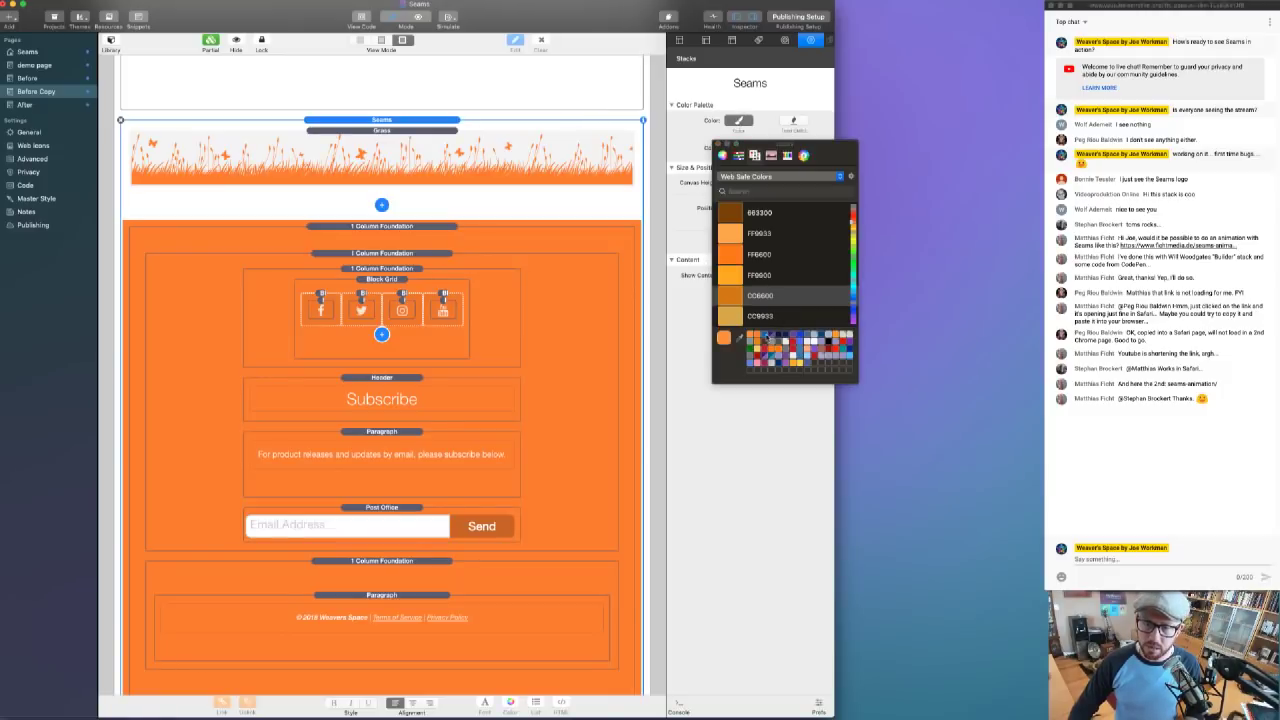
click(770, 337)
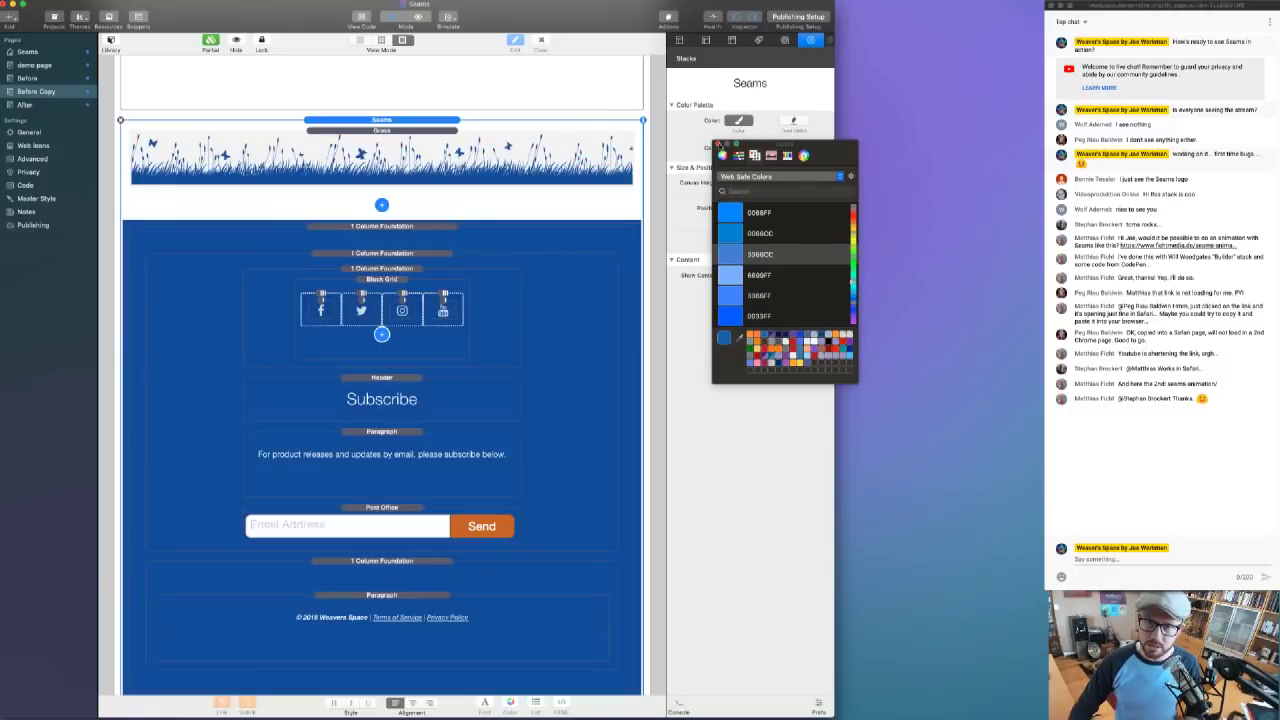
click(720, 145)
key(super+r)
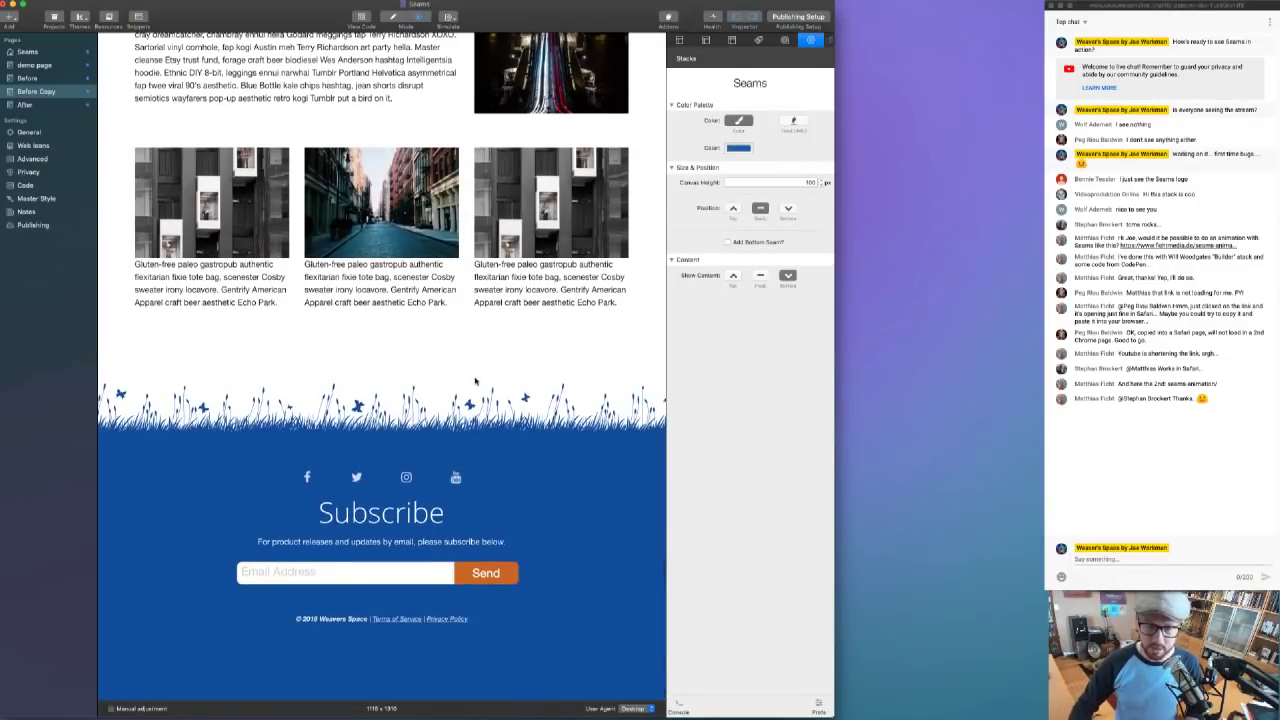
key(super+r)
- Set the footer's Seams colour back to the saved orange swatch
click(738, 147)
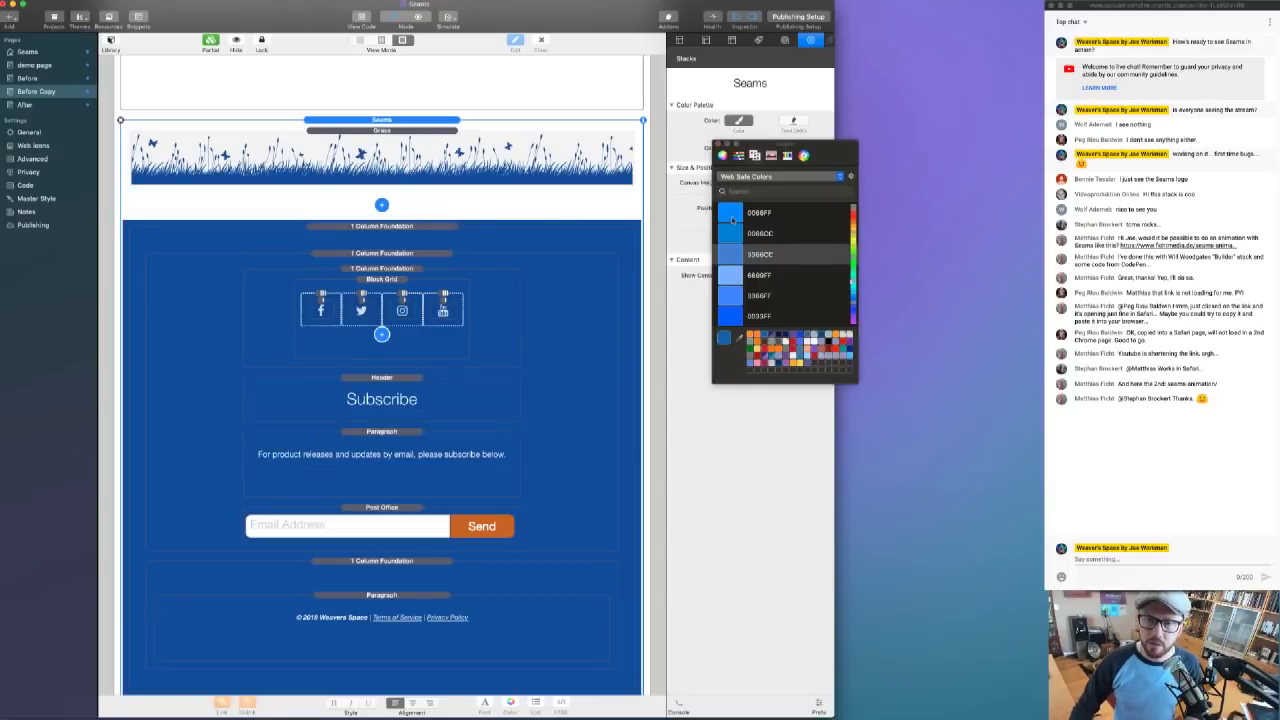
click(752, 336)
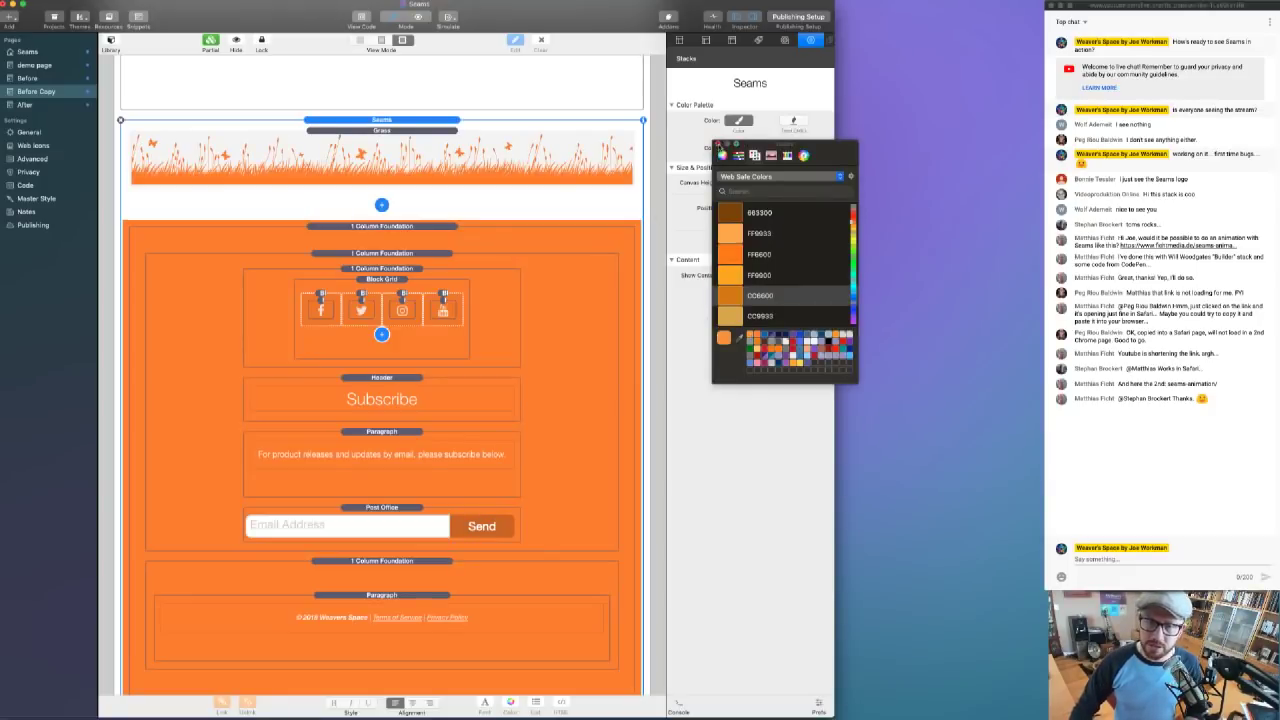
click(718, 144)
- Locate the Impact skyline banner on the Before Copy page and select its Foundation Image Slide
scroll(448, 153, up, 5)
scroll(447, 152, down, 5)
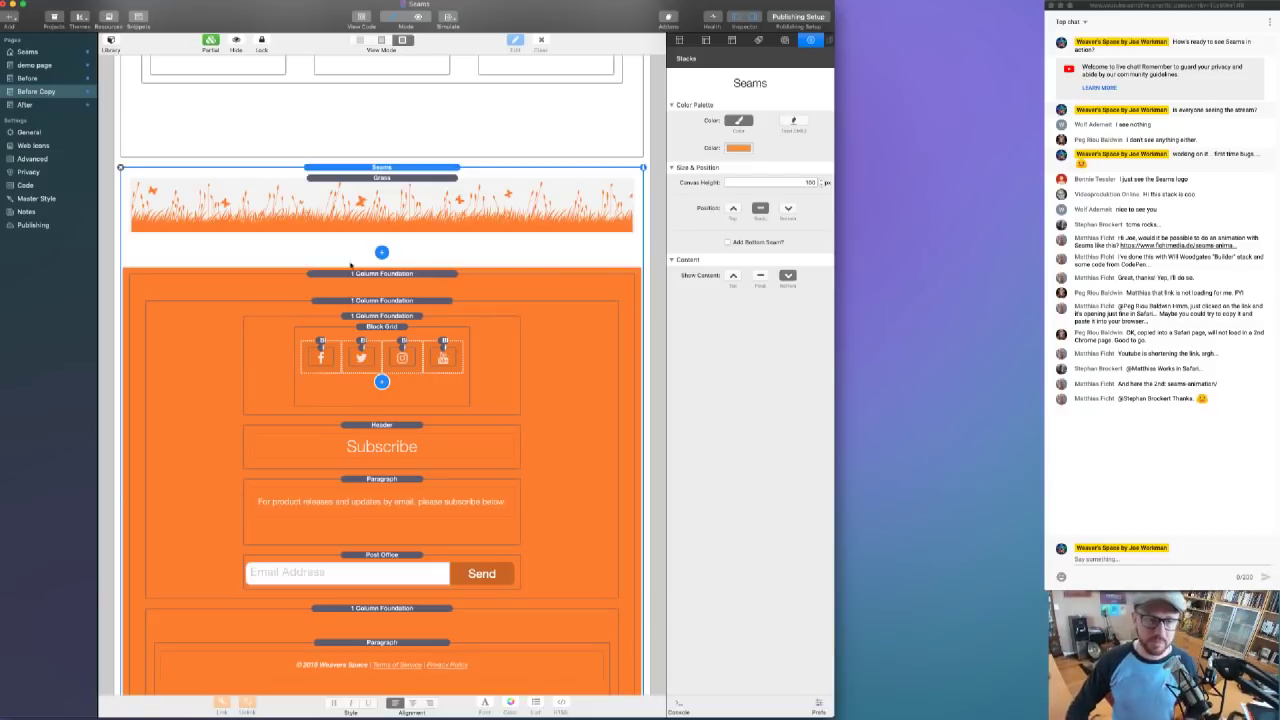
scroll(350, 237, up, 5)
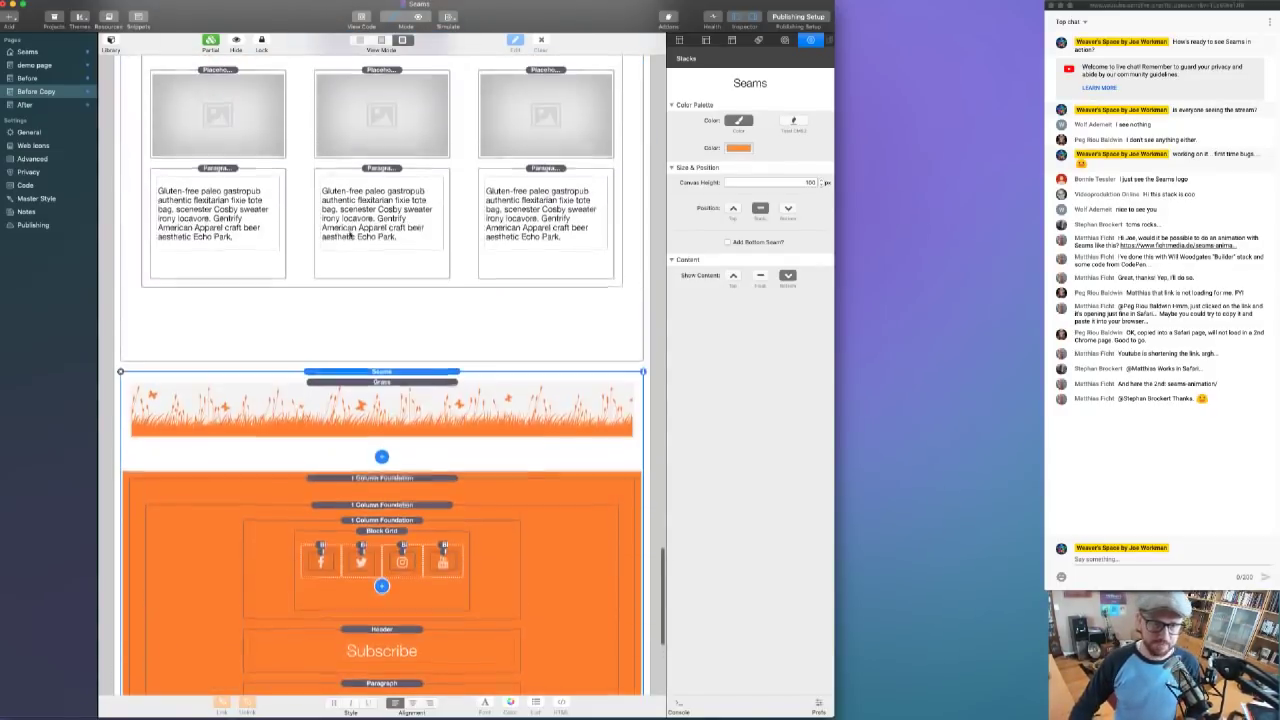
scroll(350, 220, up, 15)
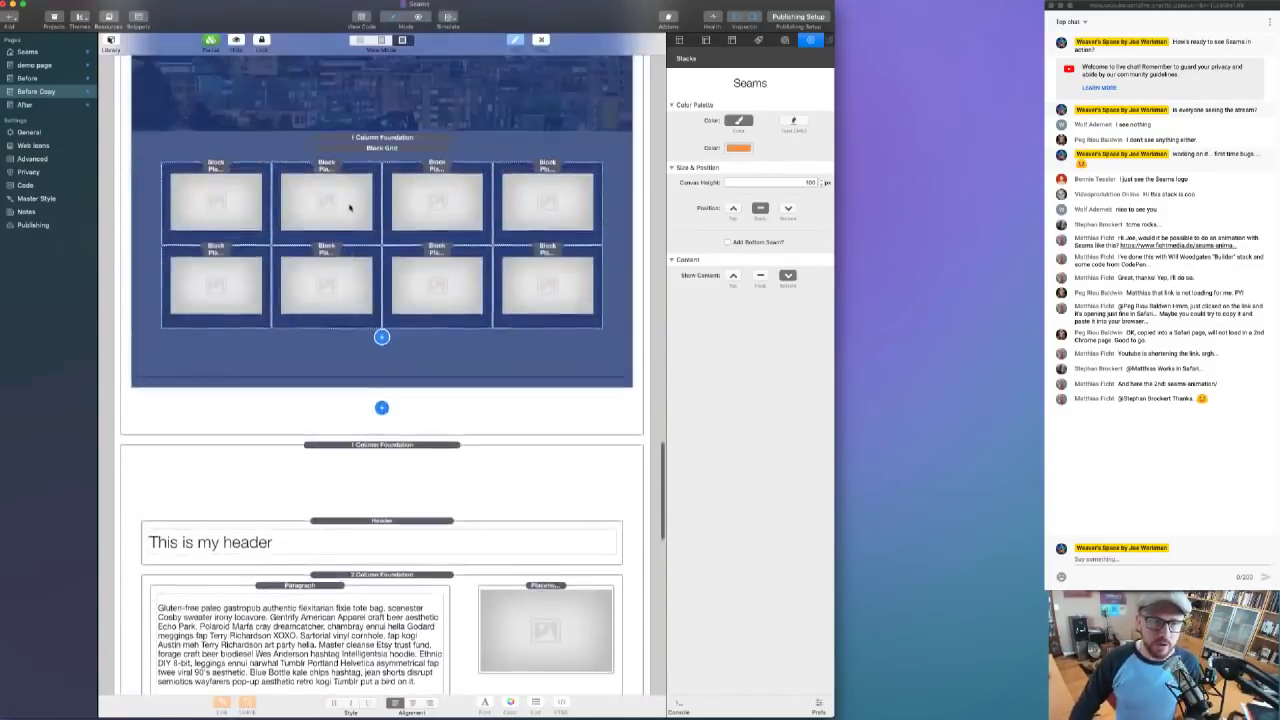
scroll(350, 207, up, 8)
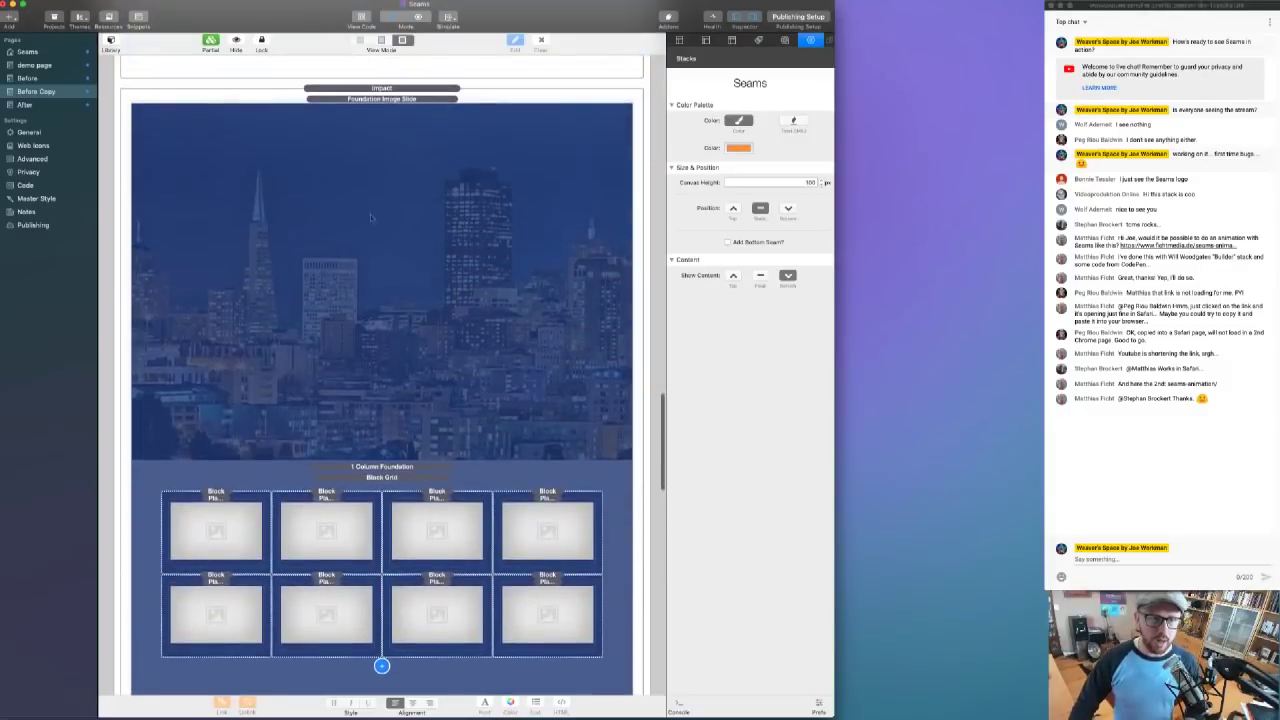
click(328, 181)
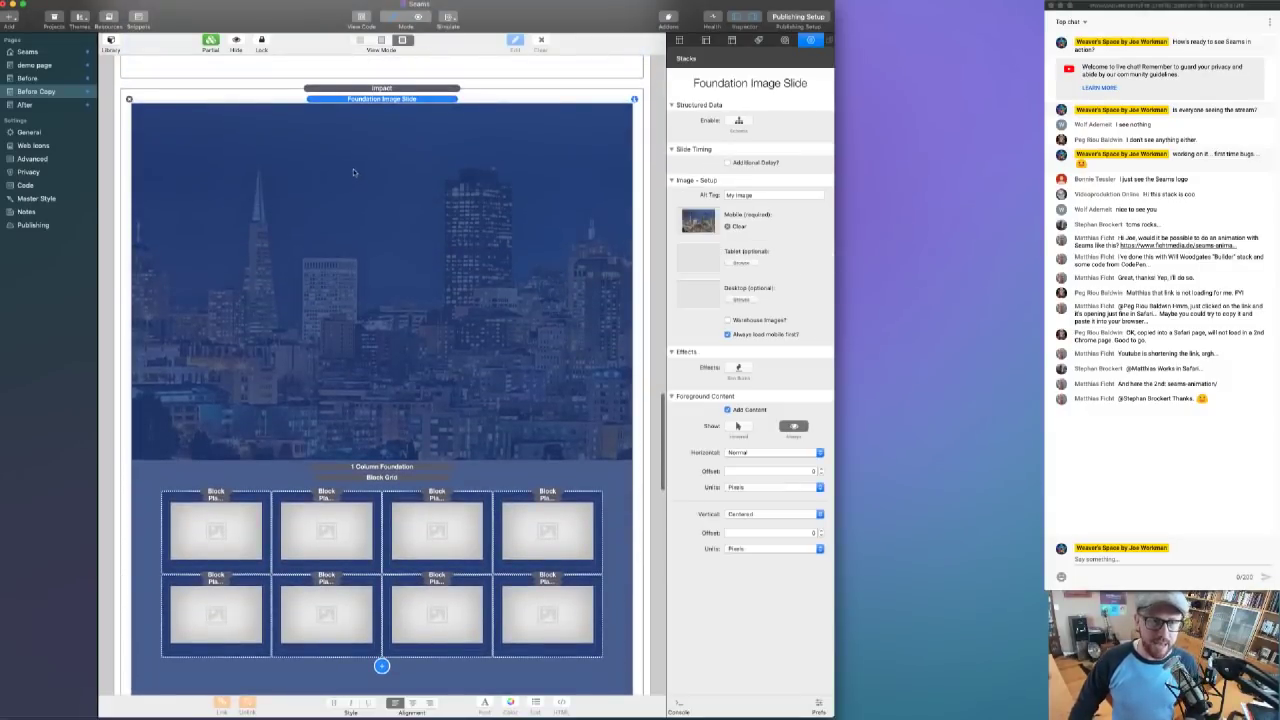
- Open the After page and examine the curved seams above and below its skyline banner in a widened browser preview
click(24, 104)
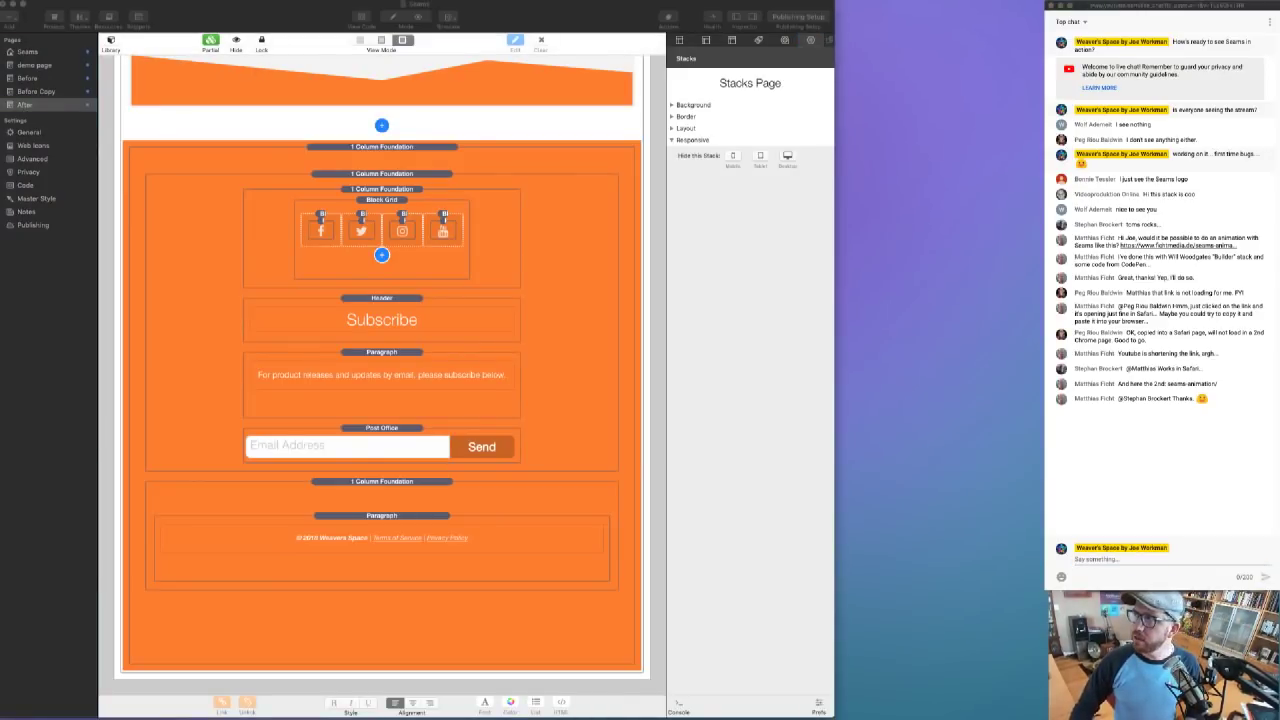
scroll(704, 250, down, 10)
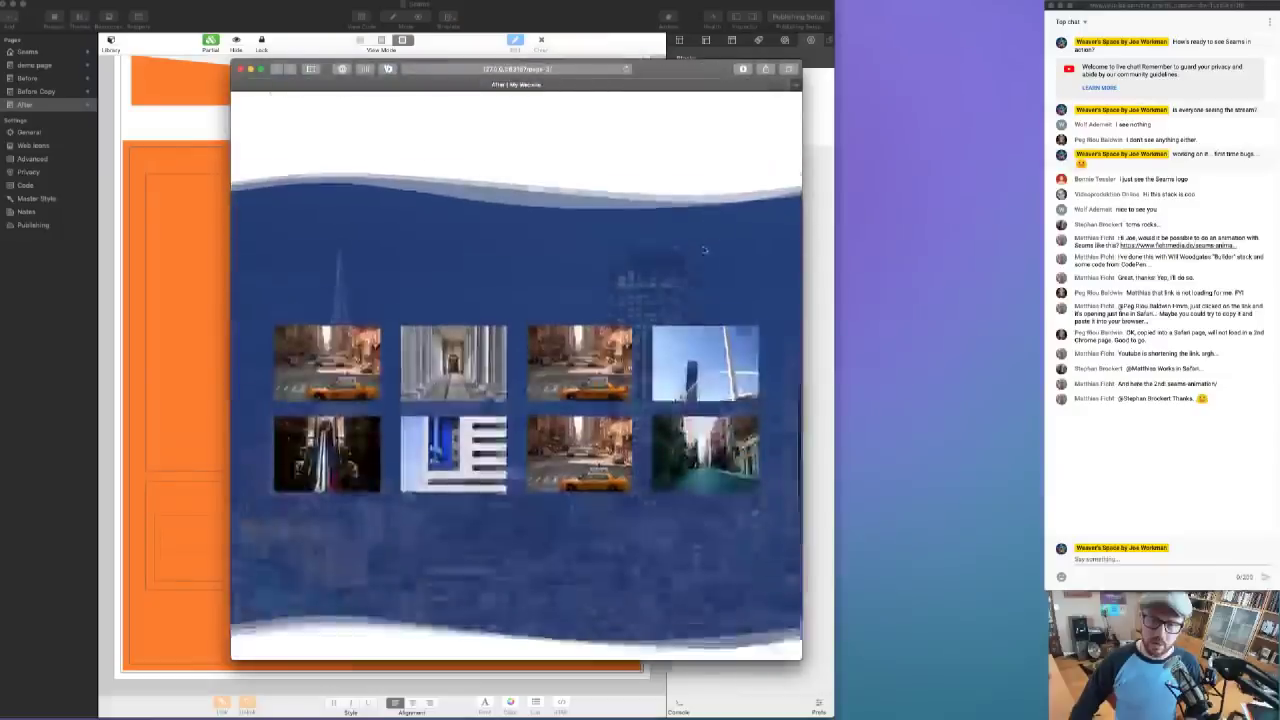
scroll(704, 250, down, 6)
scroll(703, 251, up, 5)
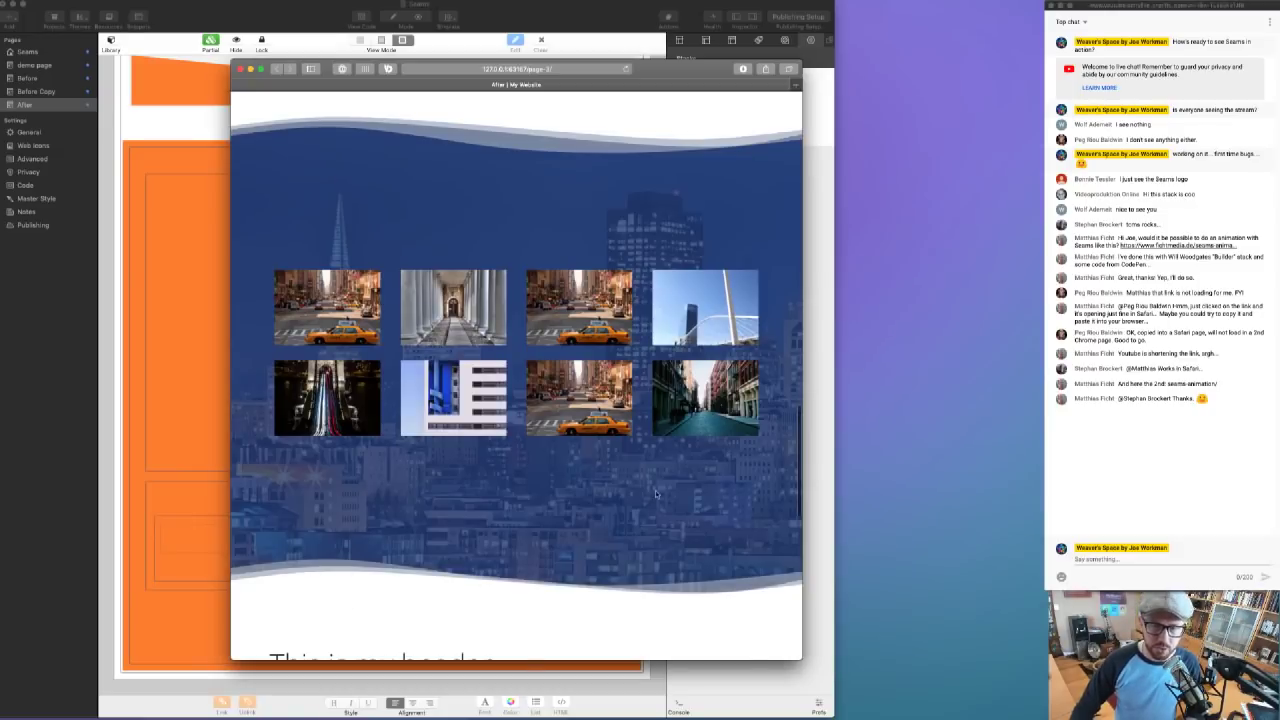
scroll(481, 220, up, 1)
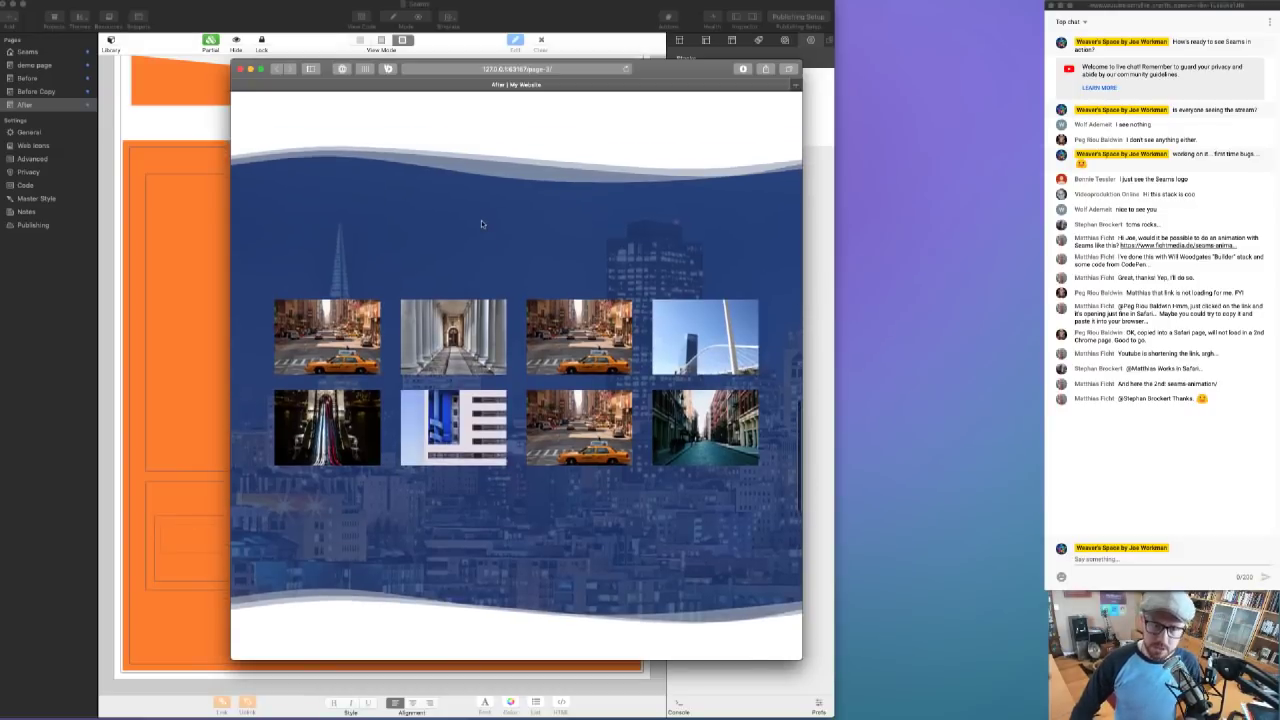
drag(801, 660, 925, 677)
scroll(702, 463, down, 4)
scroll(635, 173, up, 2)
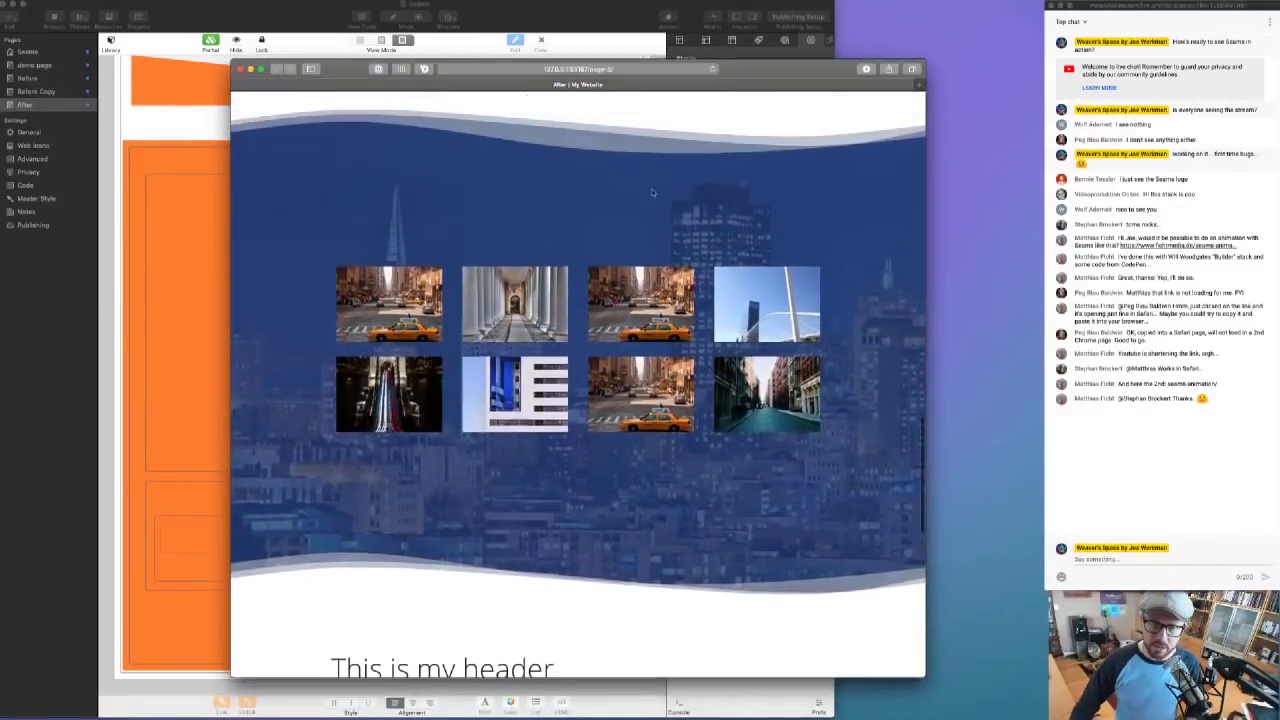
click(241, 70)
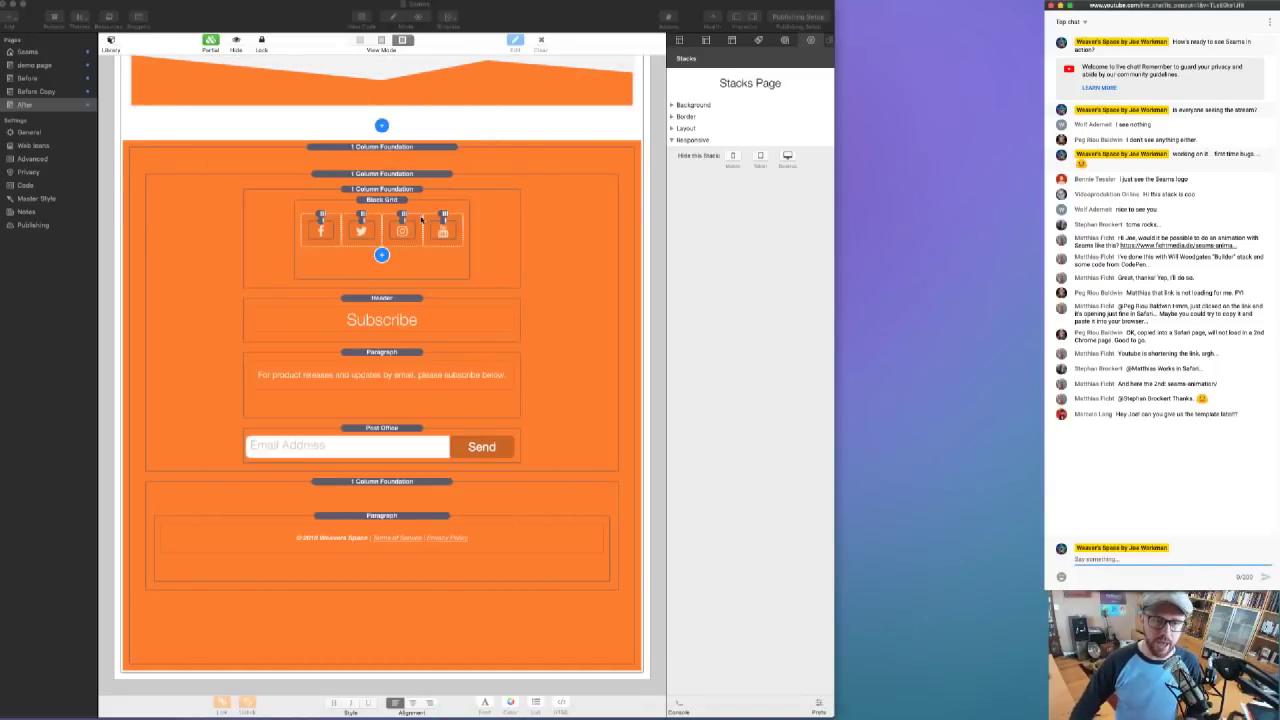
- Find the Impact stack on the After page and select its first Seams stack to examine its settings
scroll(421, 219, up, 5)
scroll(421, 219, up, 10)
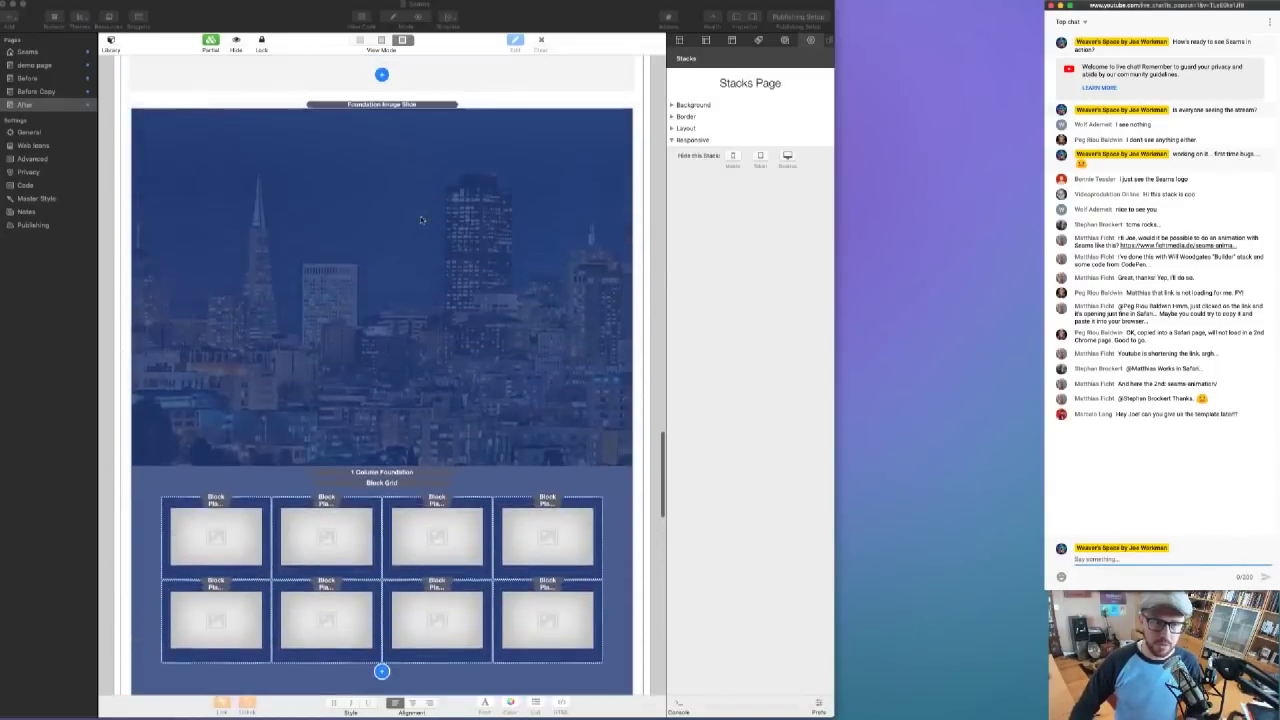
scroll(378, 161, up, 8)
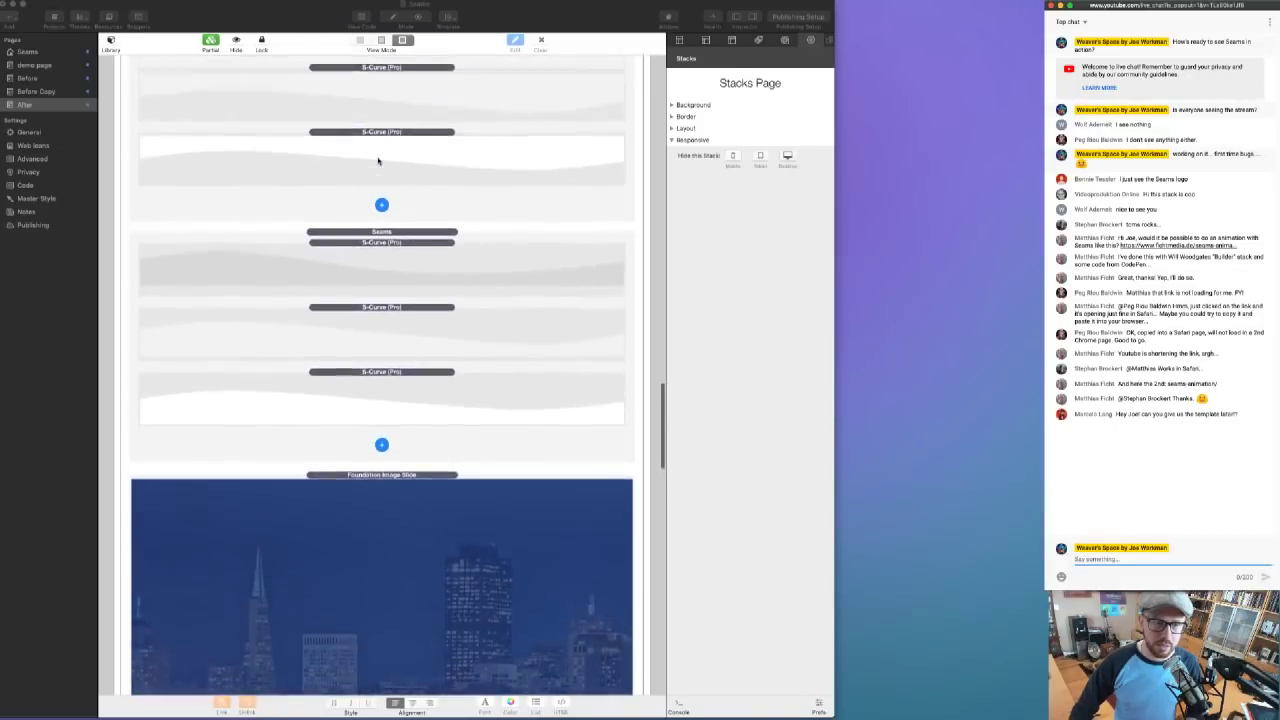
scroll(378, 161, up, 3)
click(376, 172)
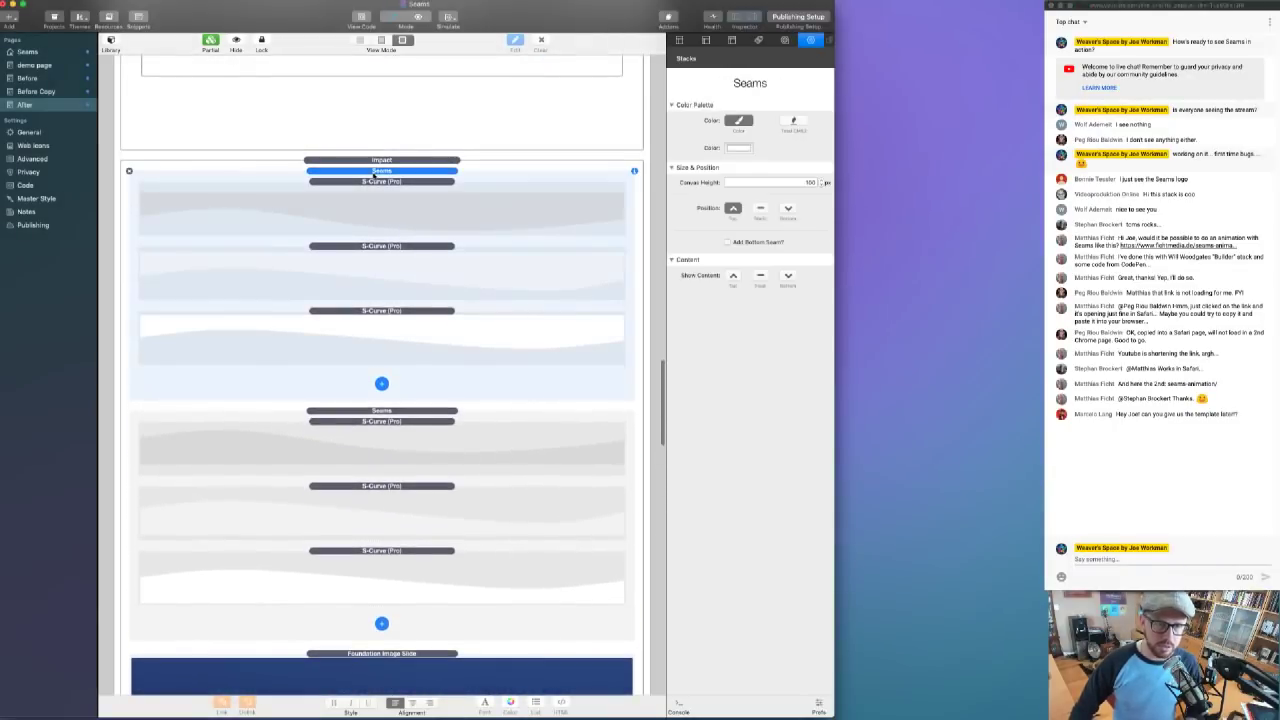
- Return to the Before Copy page and set the Impact banner's foreground to Floating (Same on all slides)
click(40, 91)
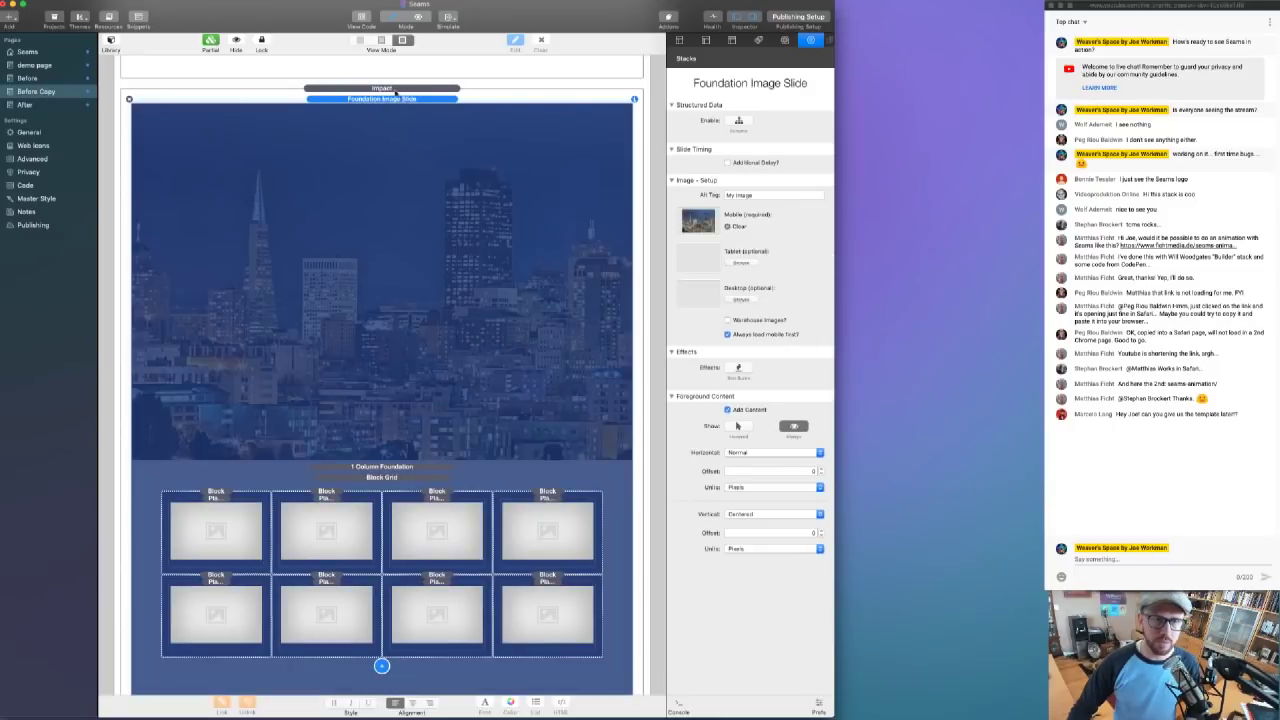
click(406, 89)
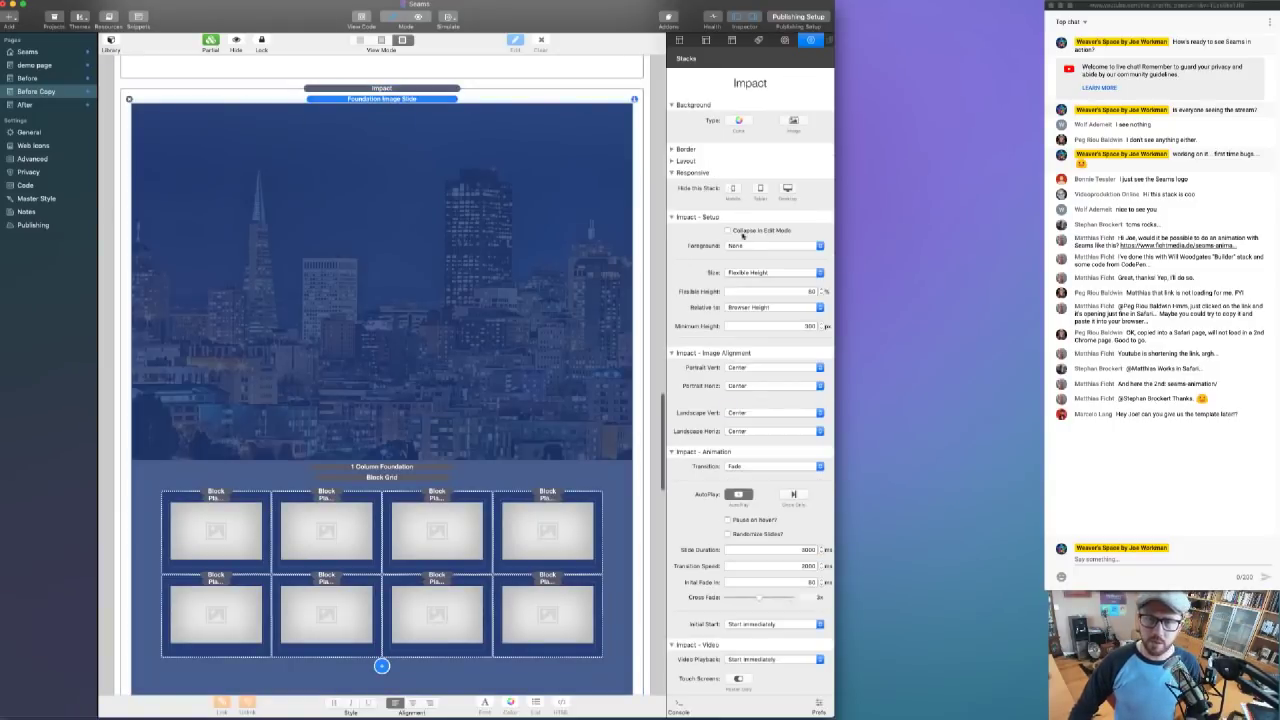
click(745, 245)
click(765, 254)
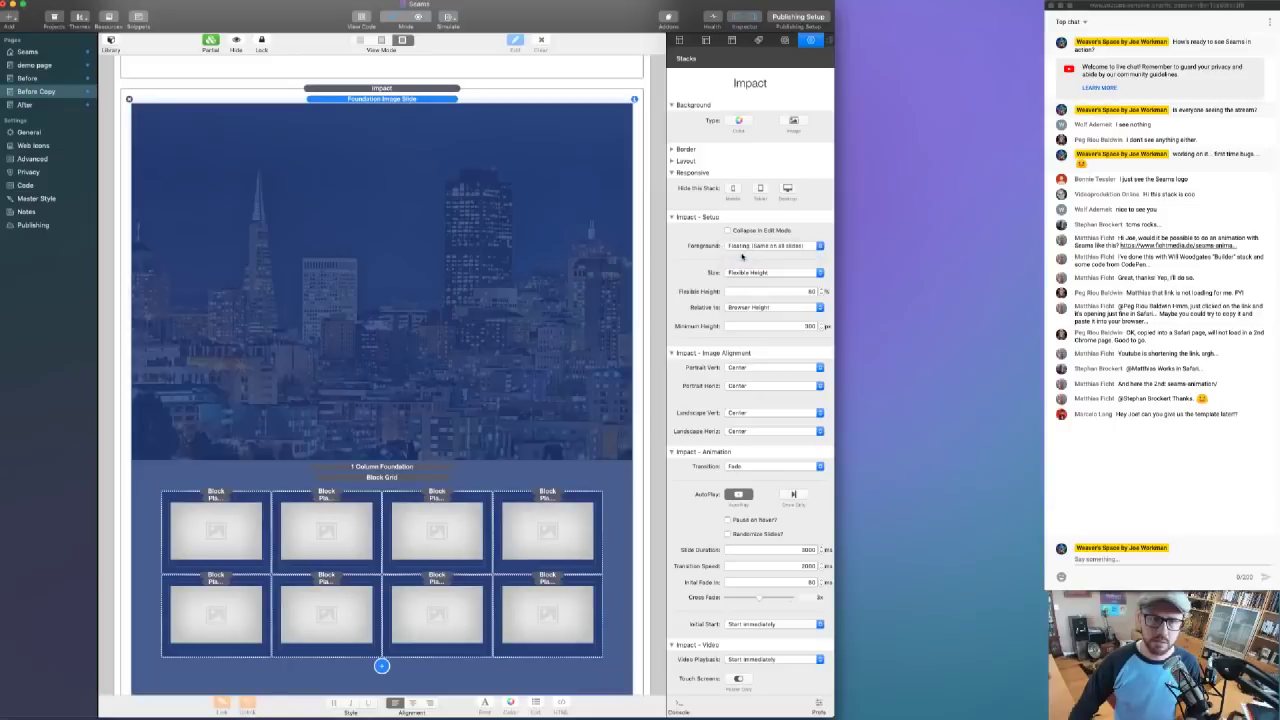
- Replace the old Seams stack in the Impact banner's foreground with a new Seams stack from the Favorites library
click(334, 98)
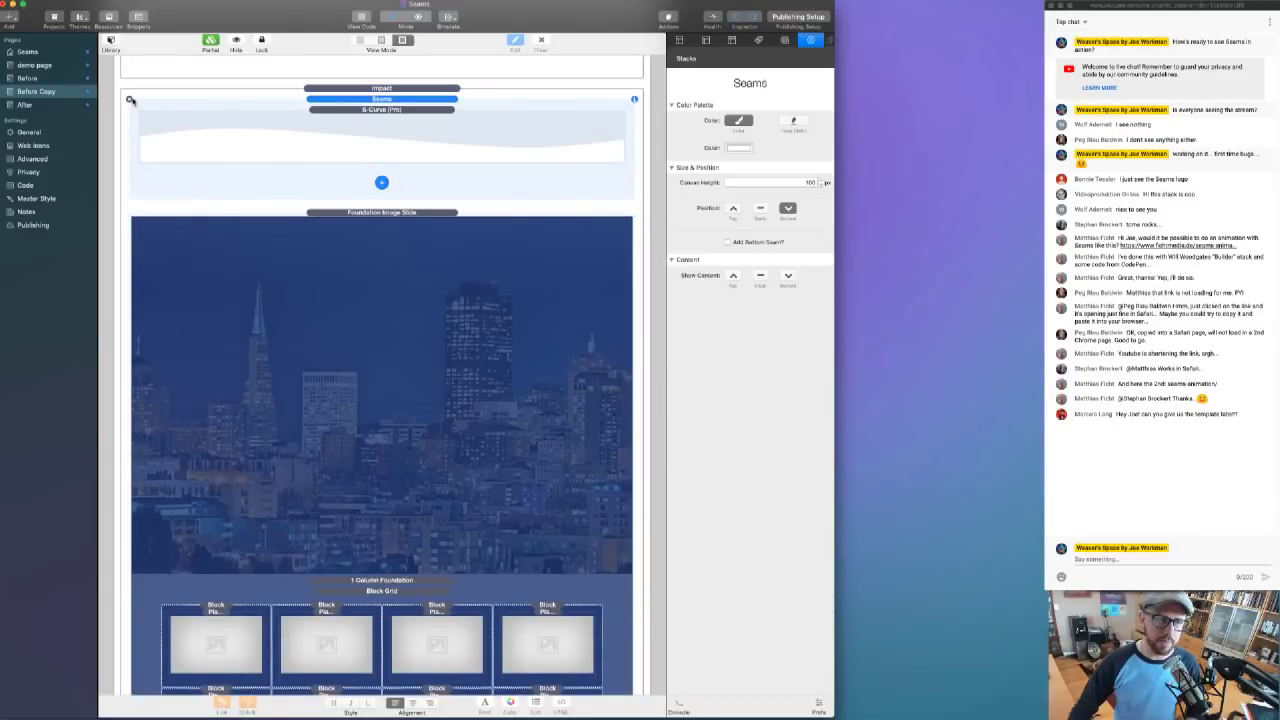
click(128, 99)
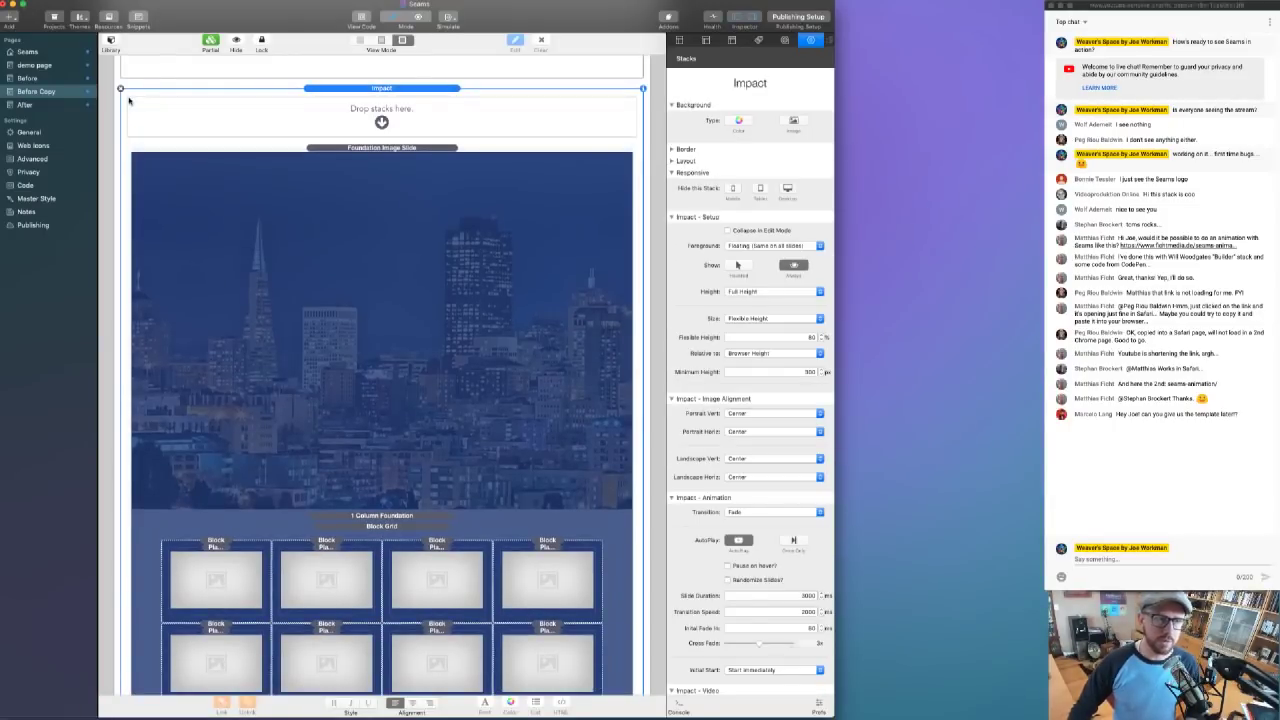
click(110, 42)
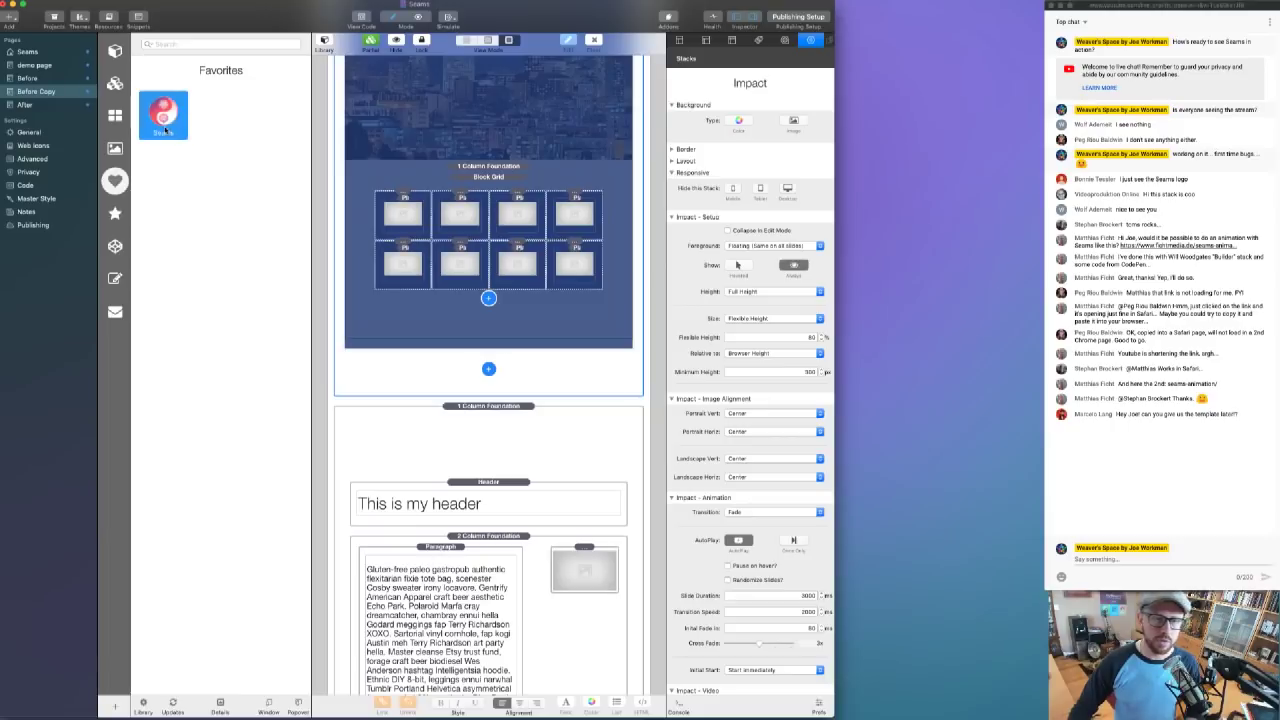
scroll(376, 170, up, 5)
drag(166, 122, 486, 248)
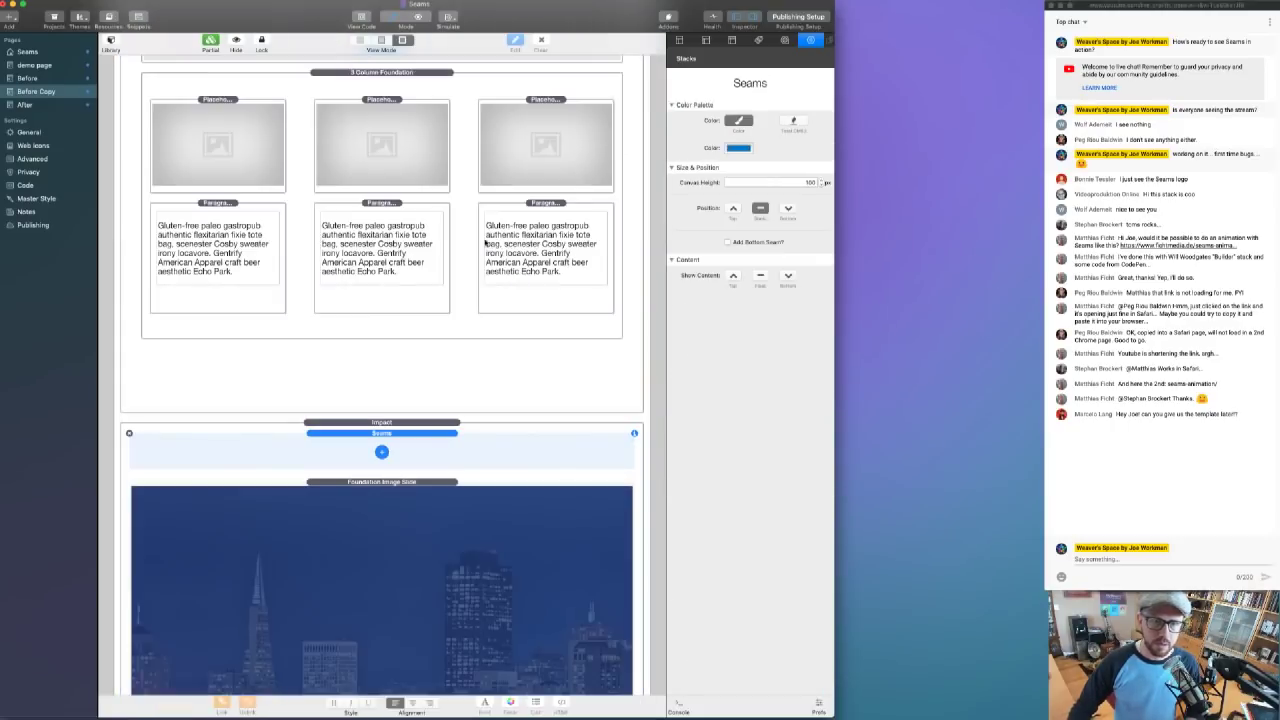
- Set the banner's new Seams stack to the Top position and its colour to white, FFFFFF
scroll(395, 260, down, 5)
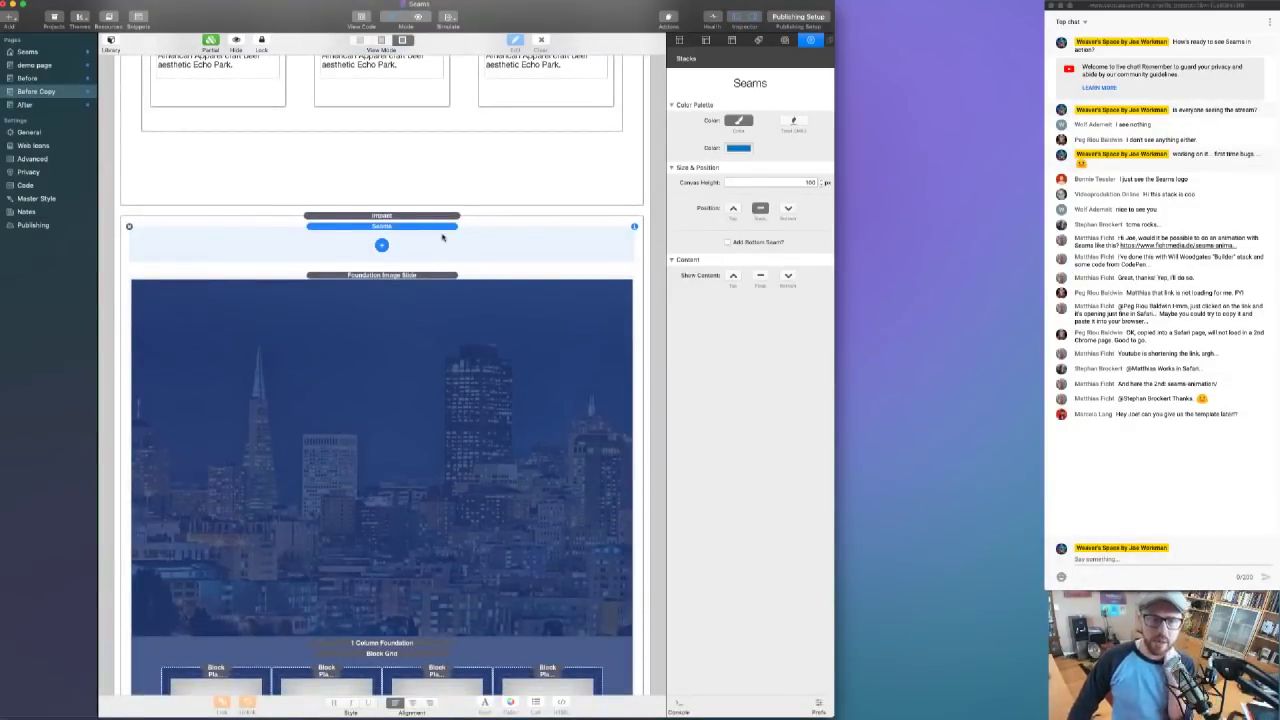
click(733, 209)
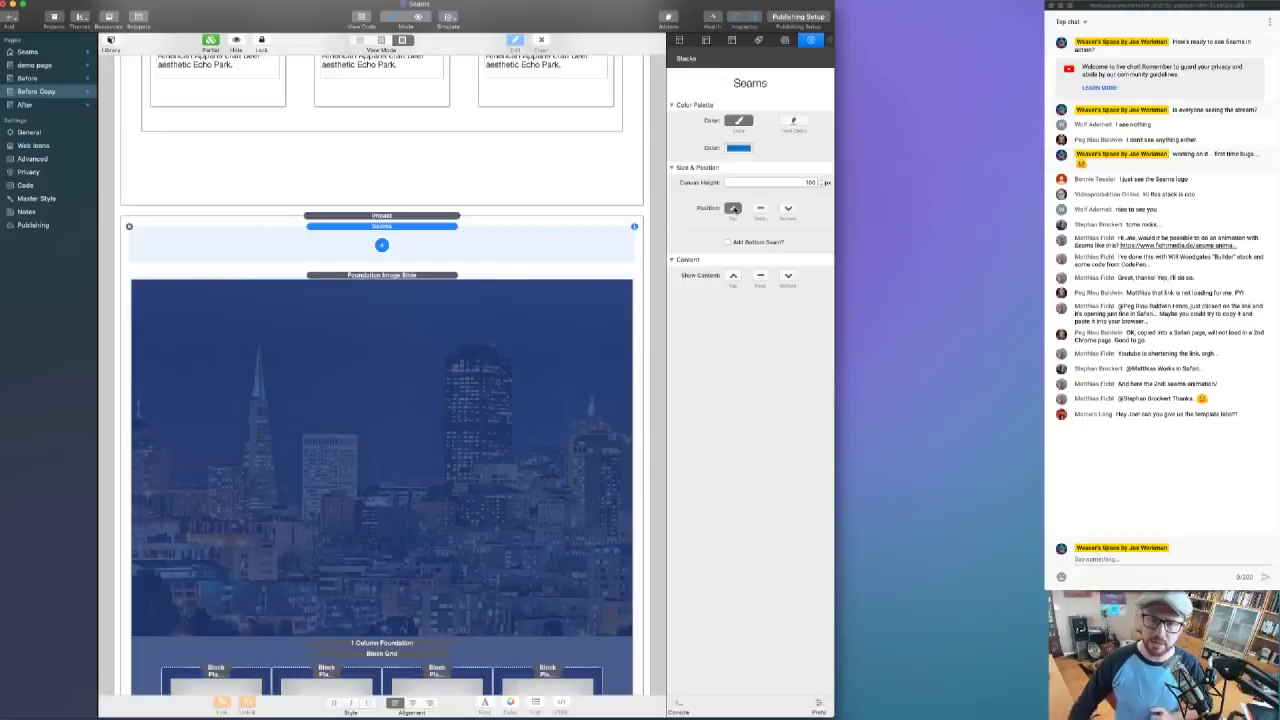
click(738, 147)
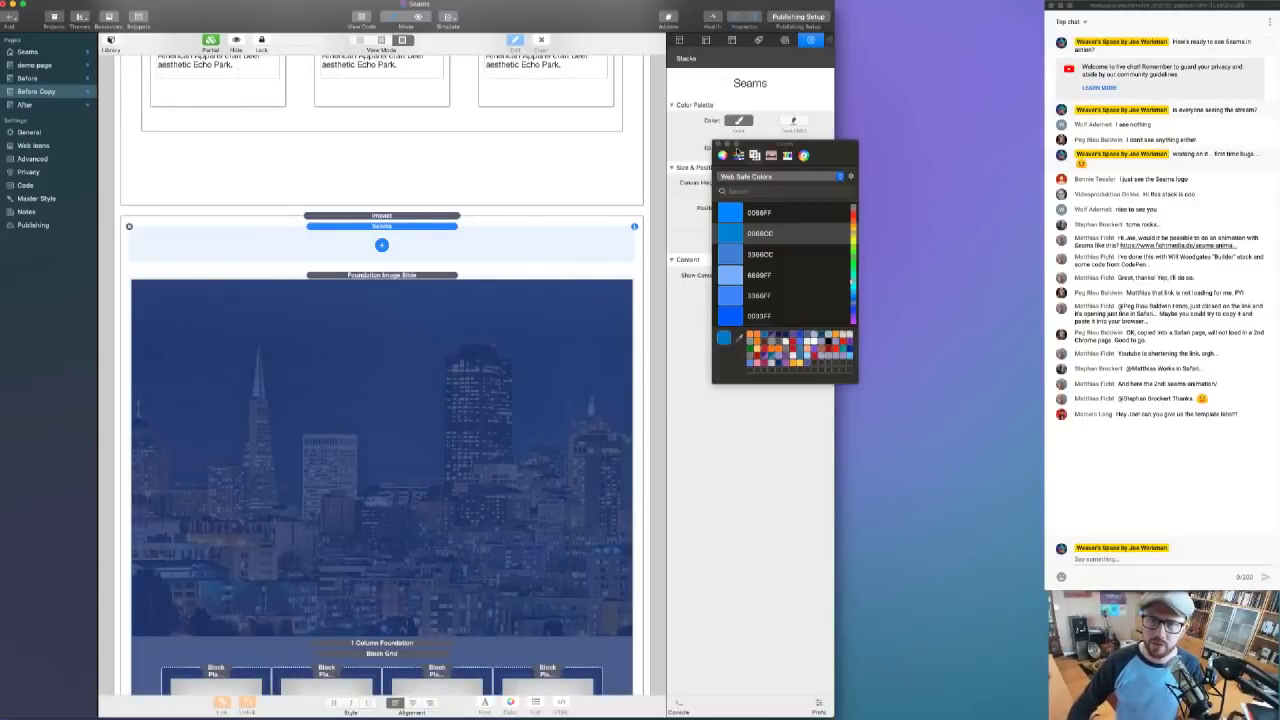
scroll(738, 218, up, 10)
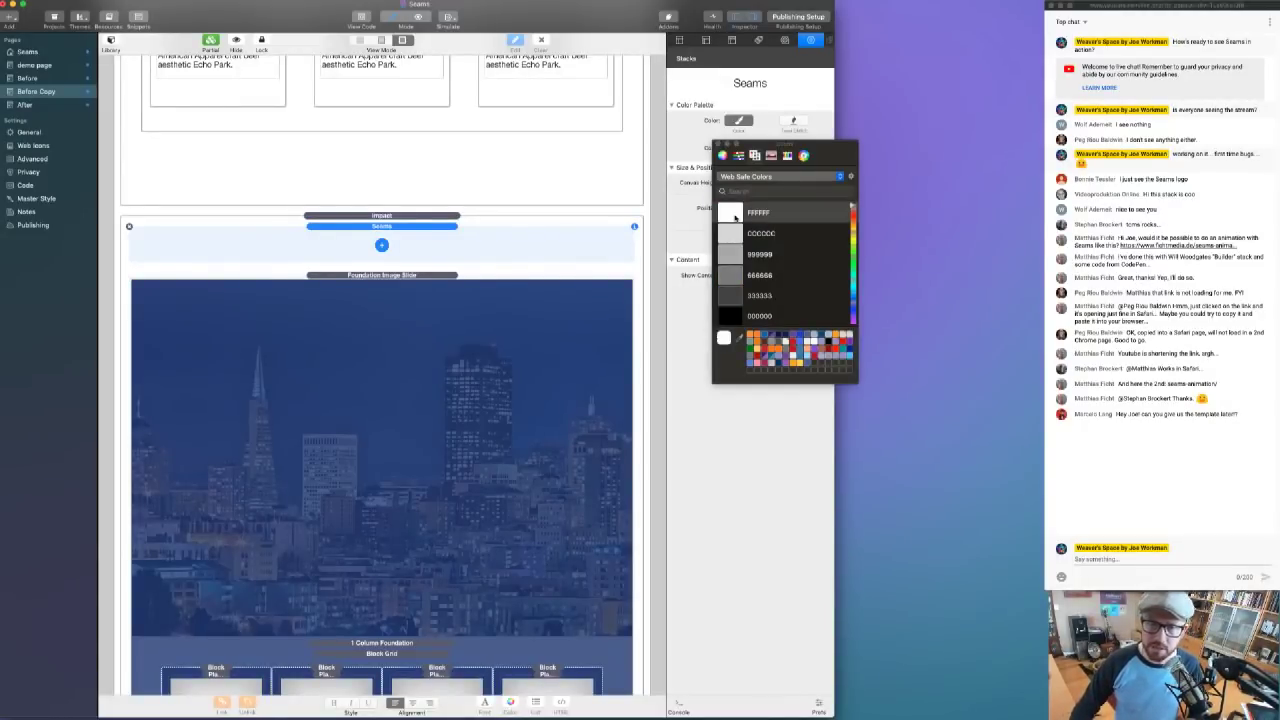
click(736, 216)
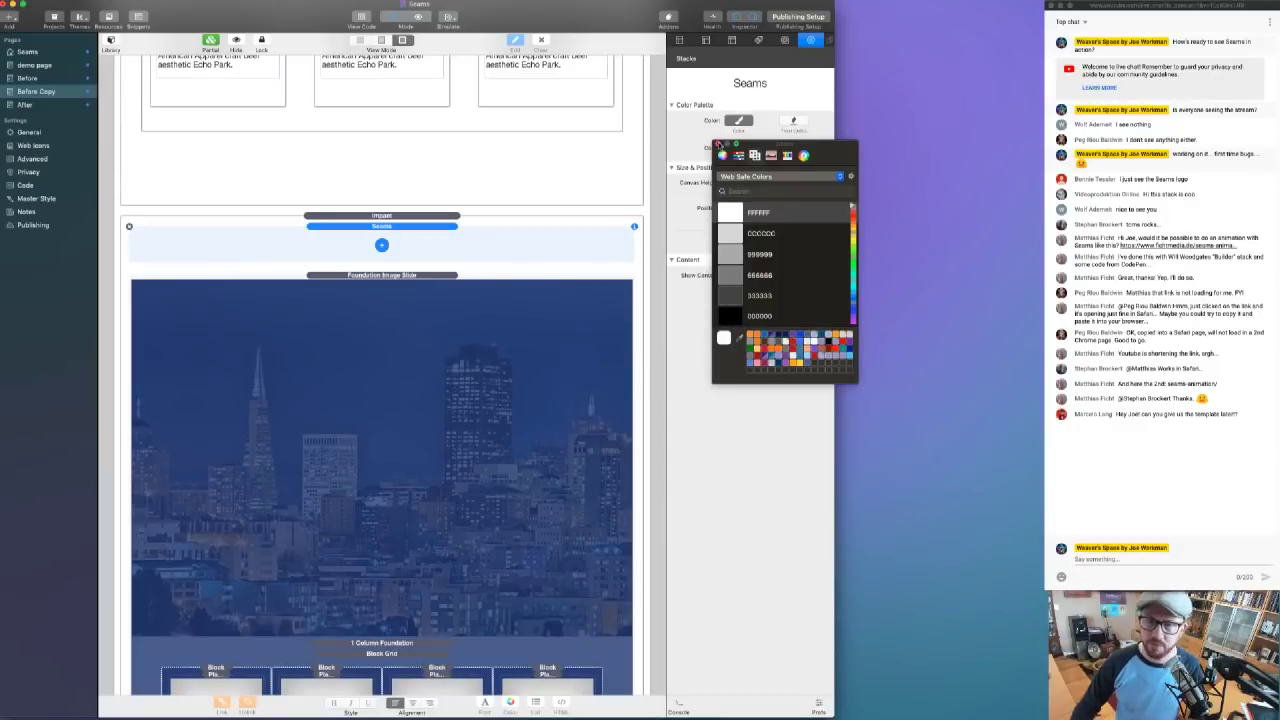
click(718, 144)
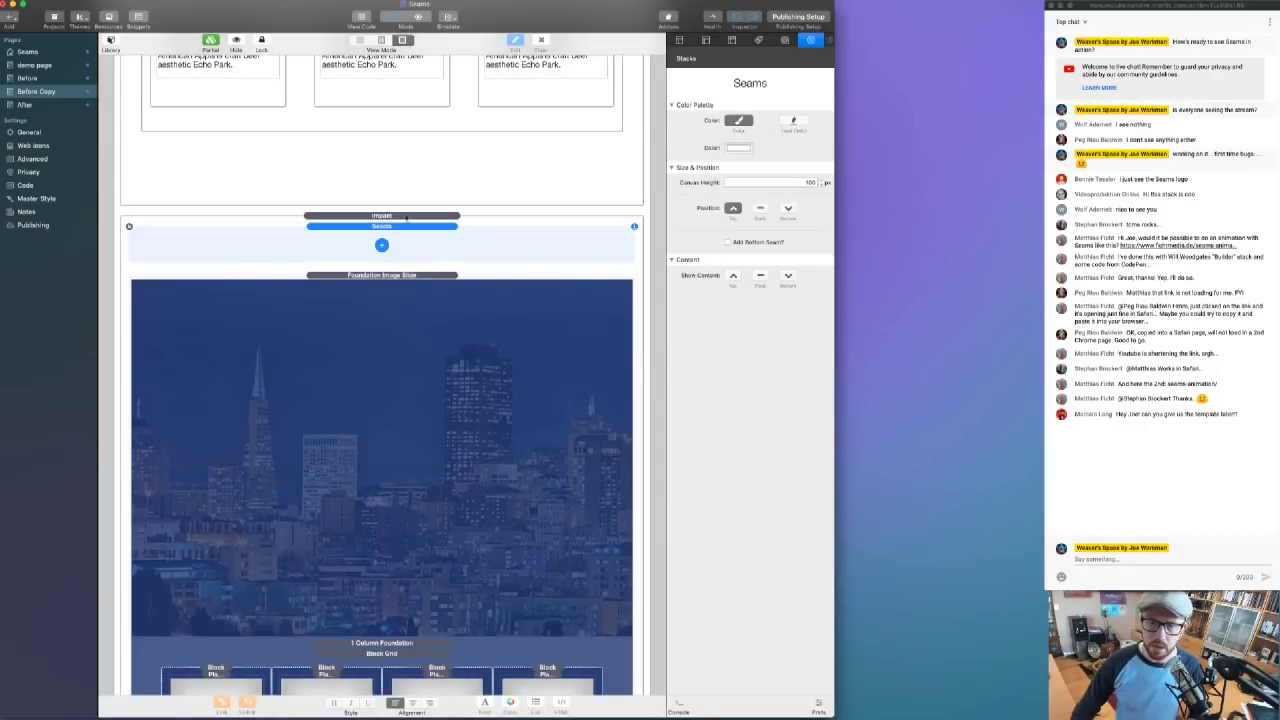
- Add an S-Curve (Pro) seam to the banner's Seams stack
click(381, 245)
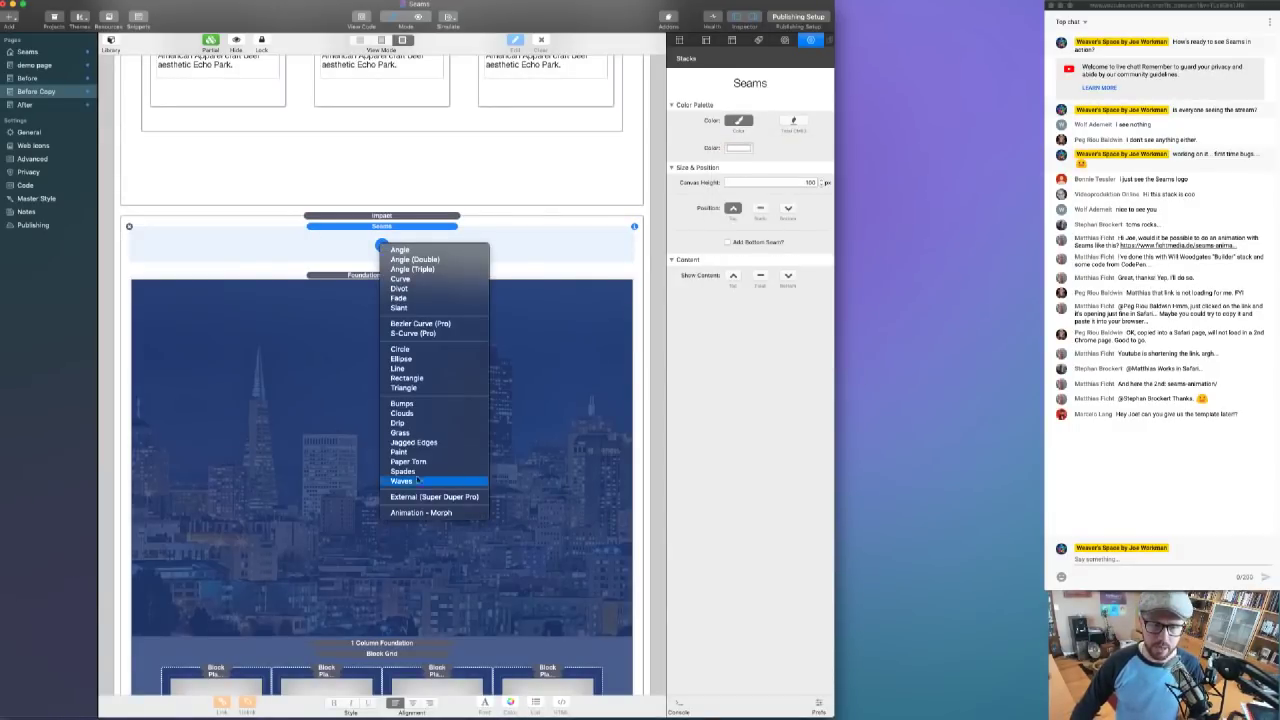
click(415, 330)
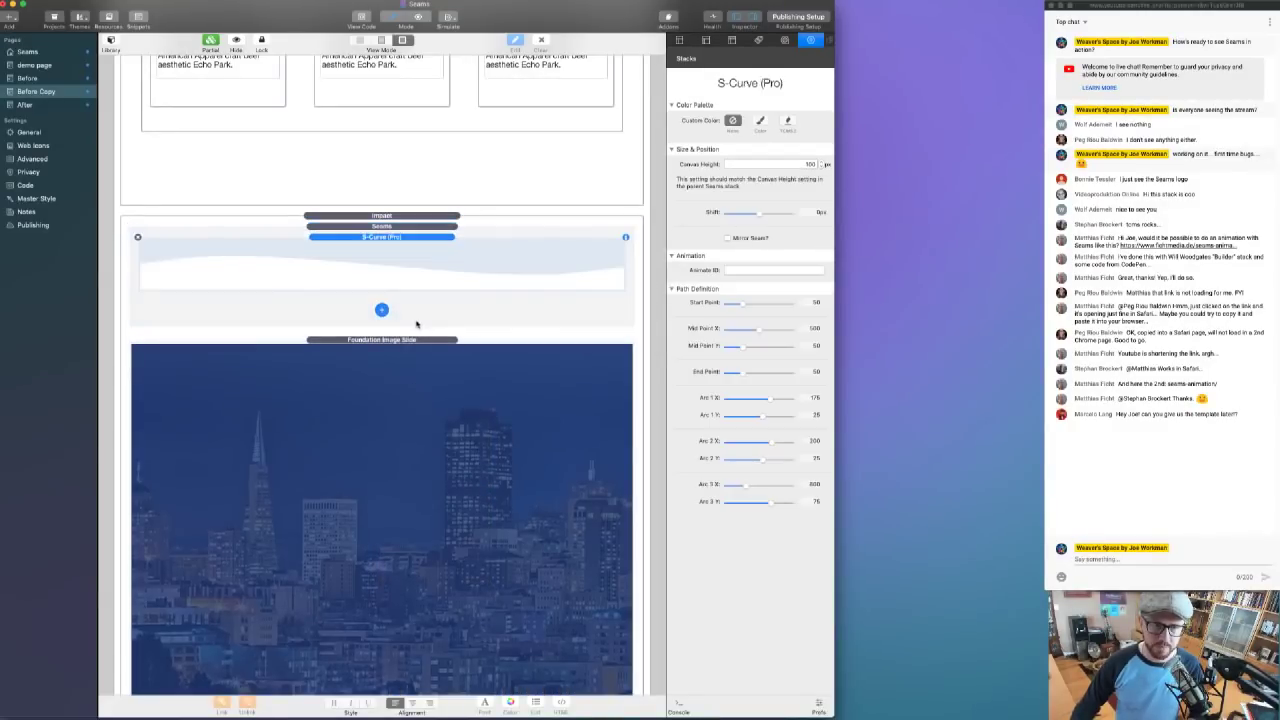
- Mirror the S-Curve (Pro) seam in the Impact banner and check it in the page preview
click(728, 238)
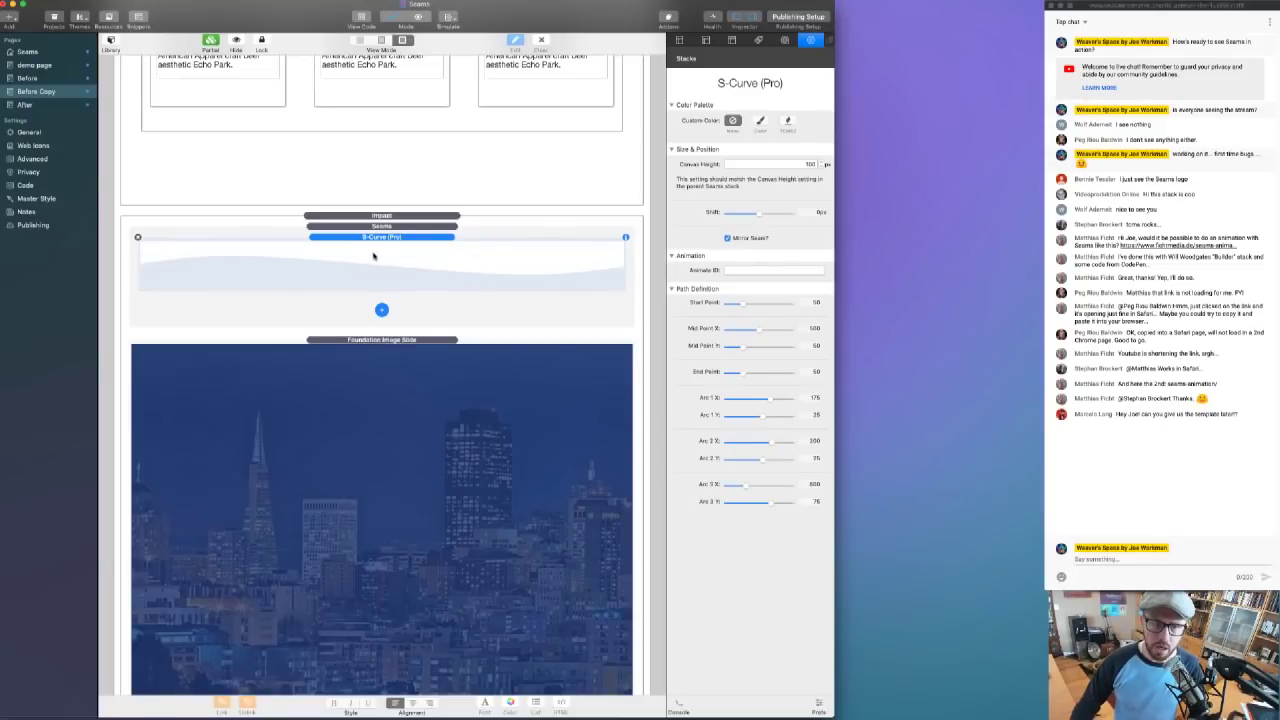
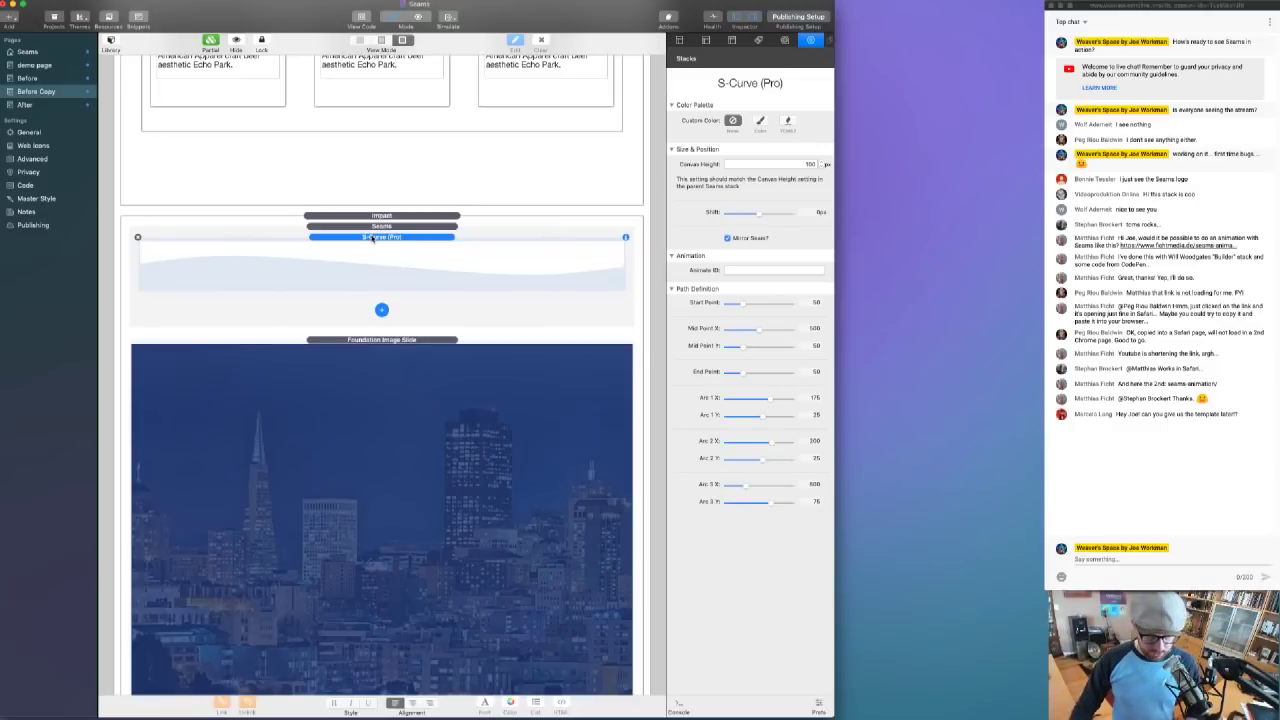
key(super+r)
scroll(389, 249, up, 10)
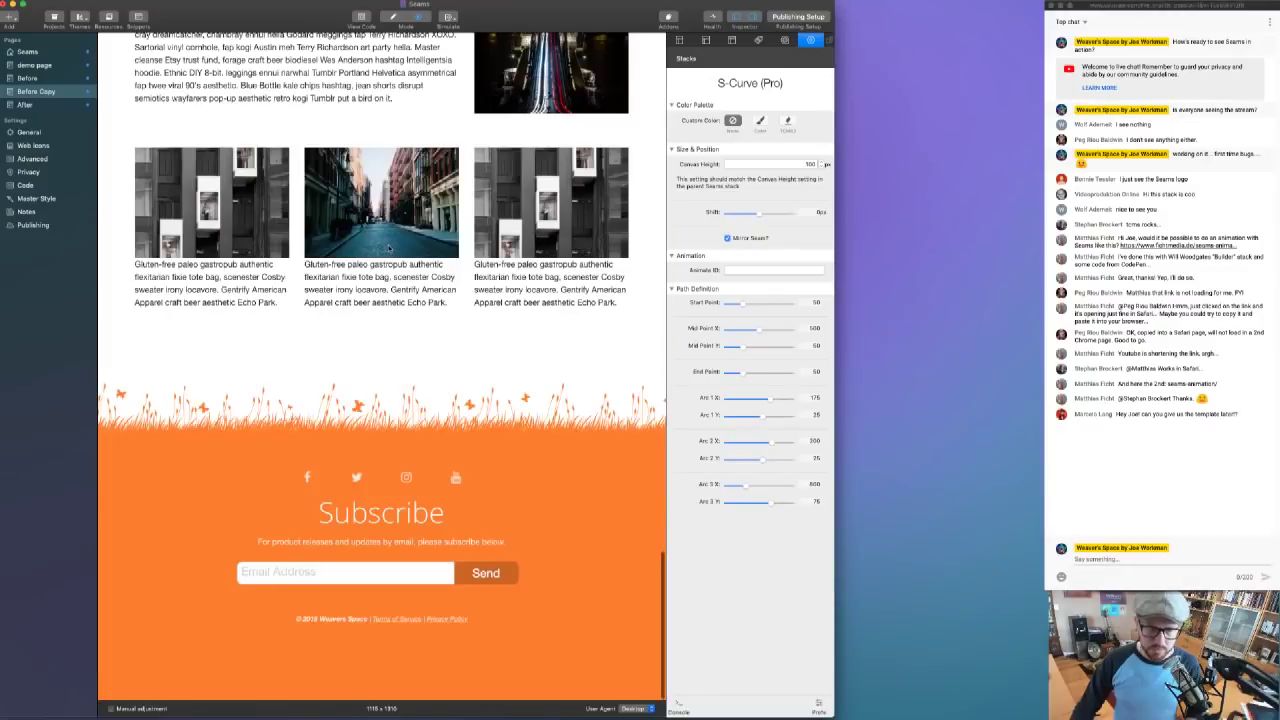
scroll(389, 249, up, 5)
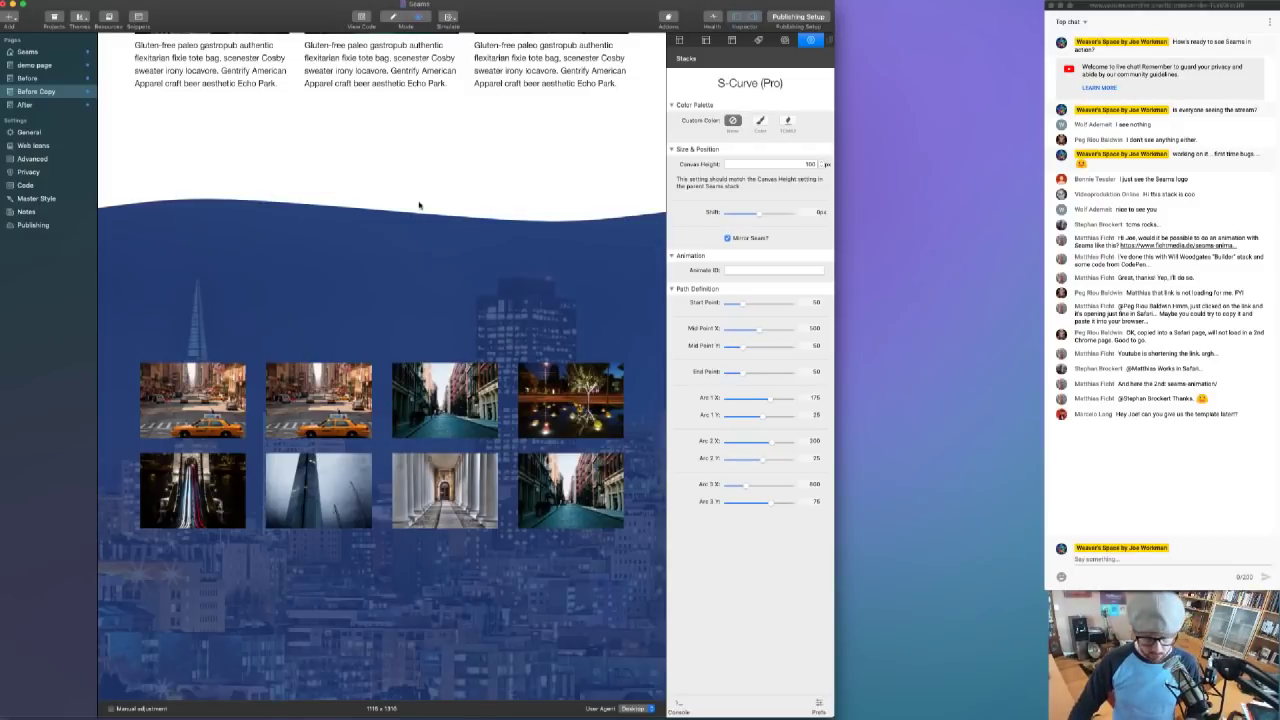
key(super+r)
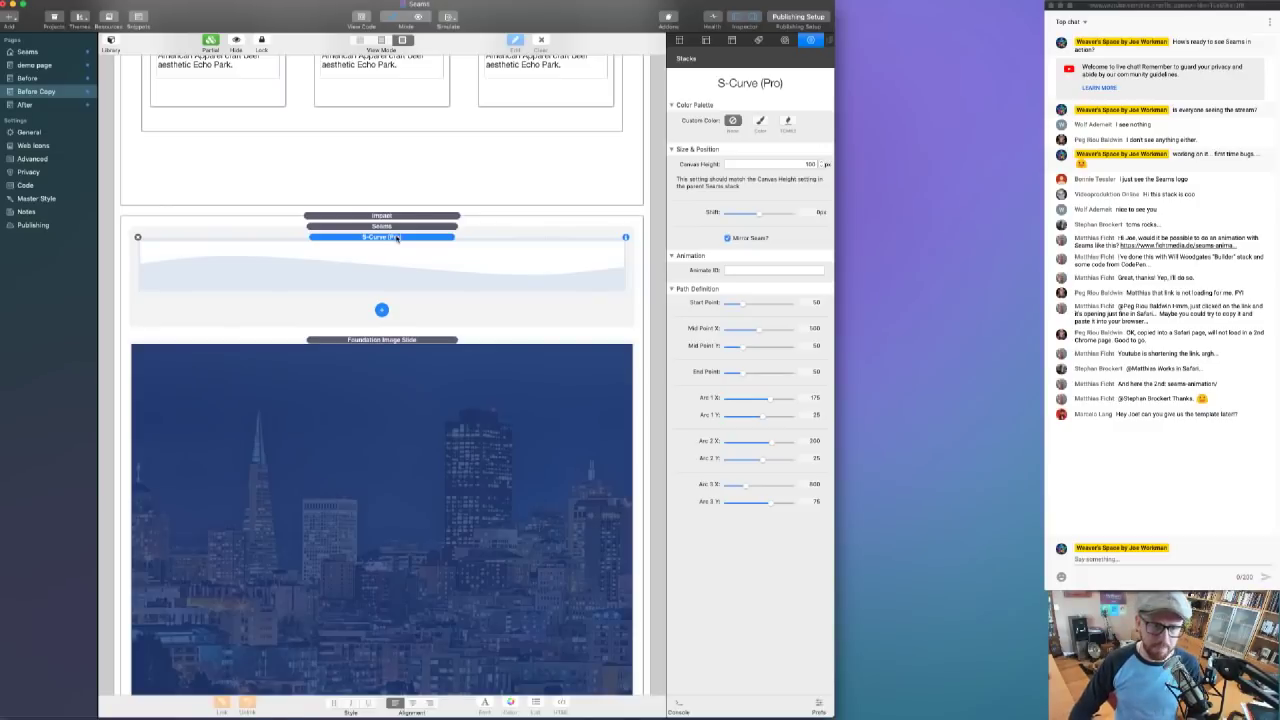
- Duplicate the mirrored S-Curve (Pro) seam and compare the two copies, leaving the upper one selected
key(super+d)
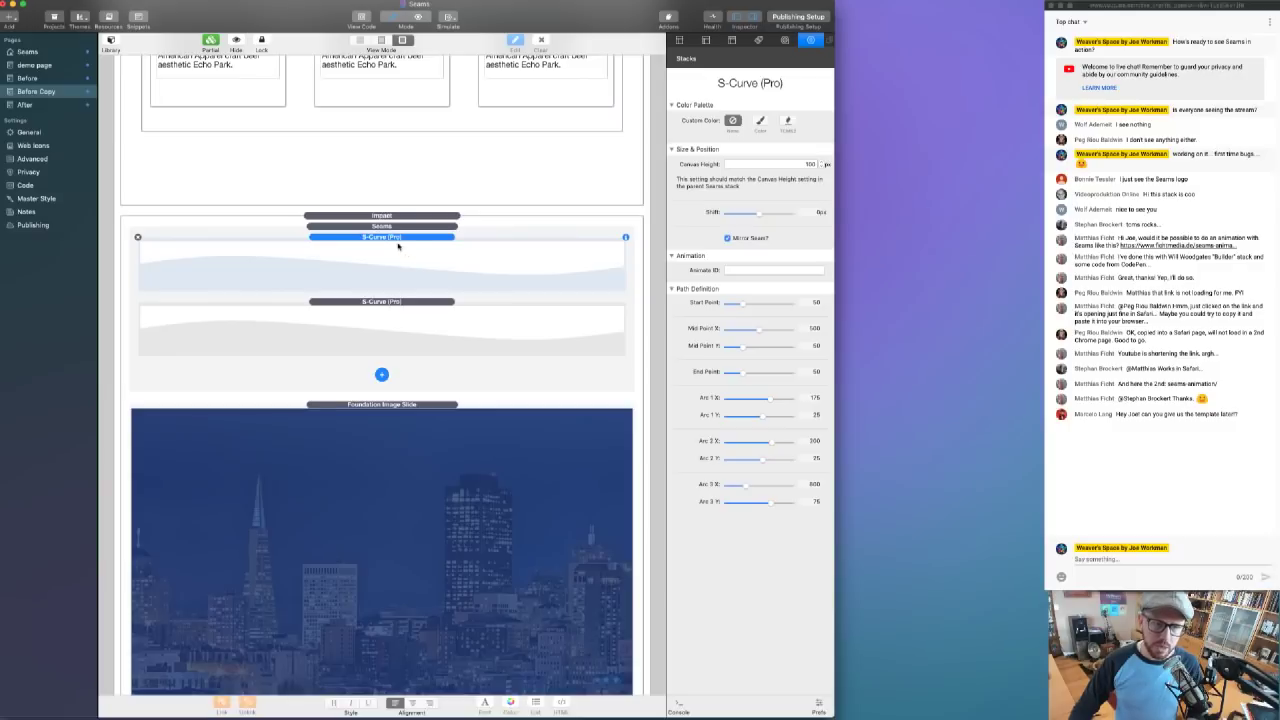
click(398, 330)
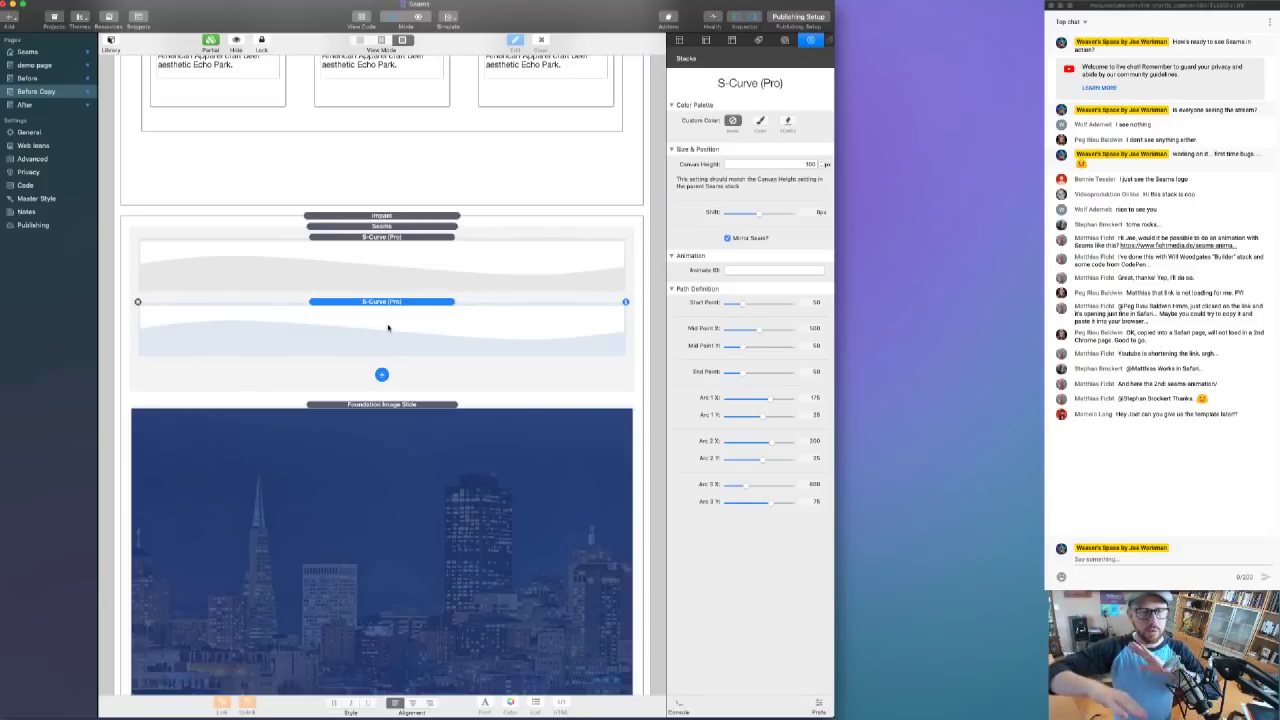
click(410, 262)
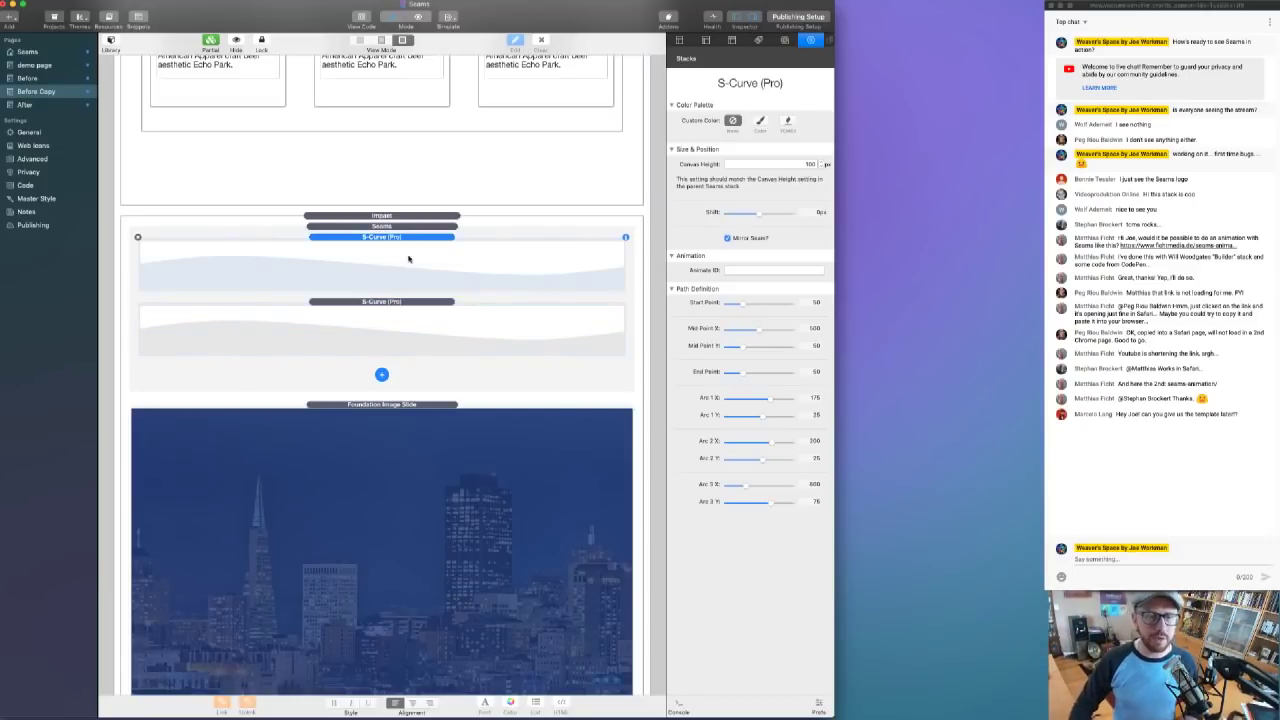
click(405, 318)
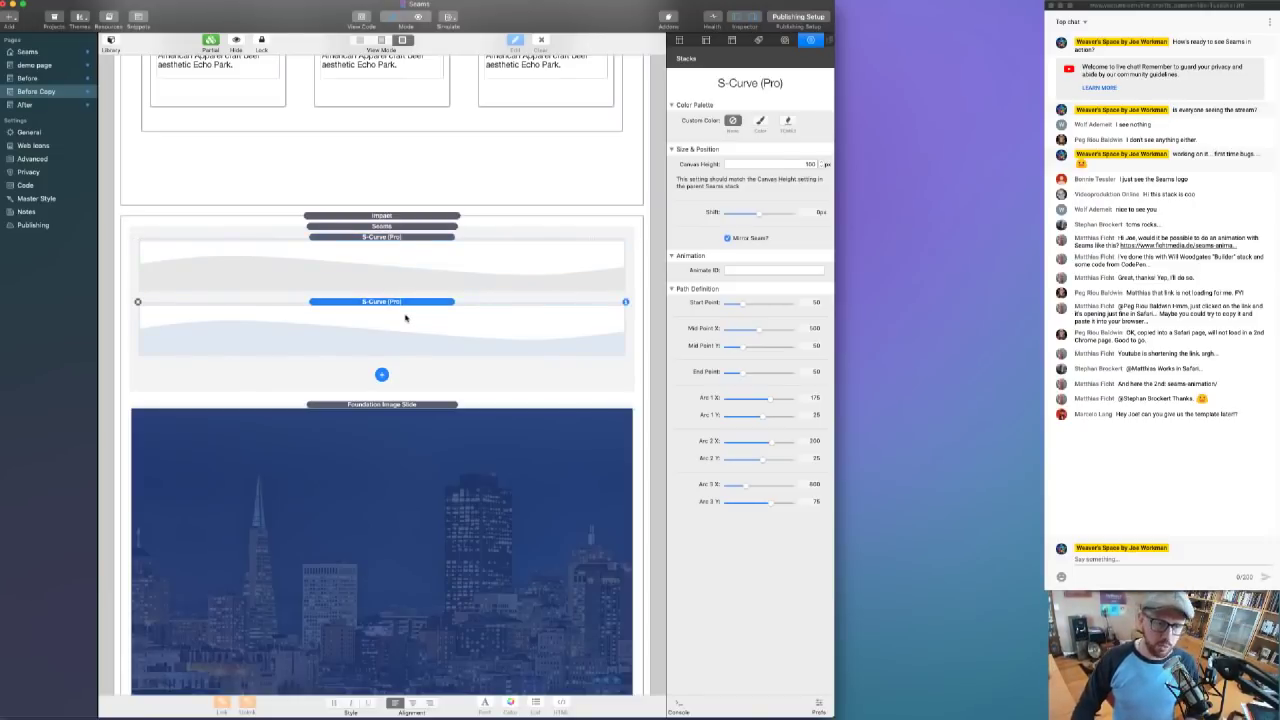
click(407, 264)
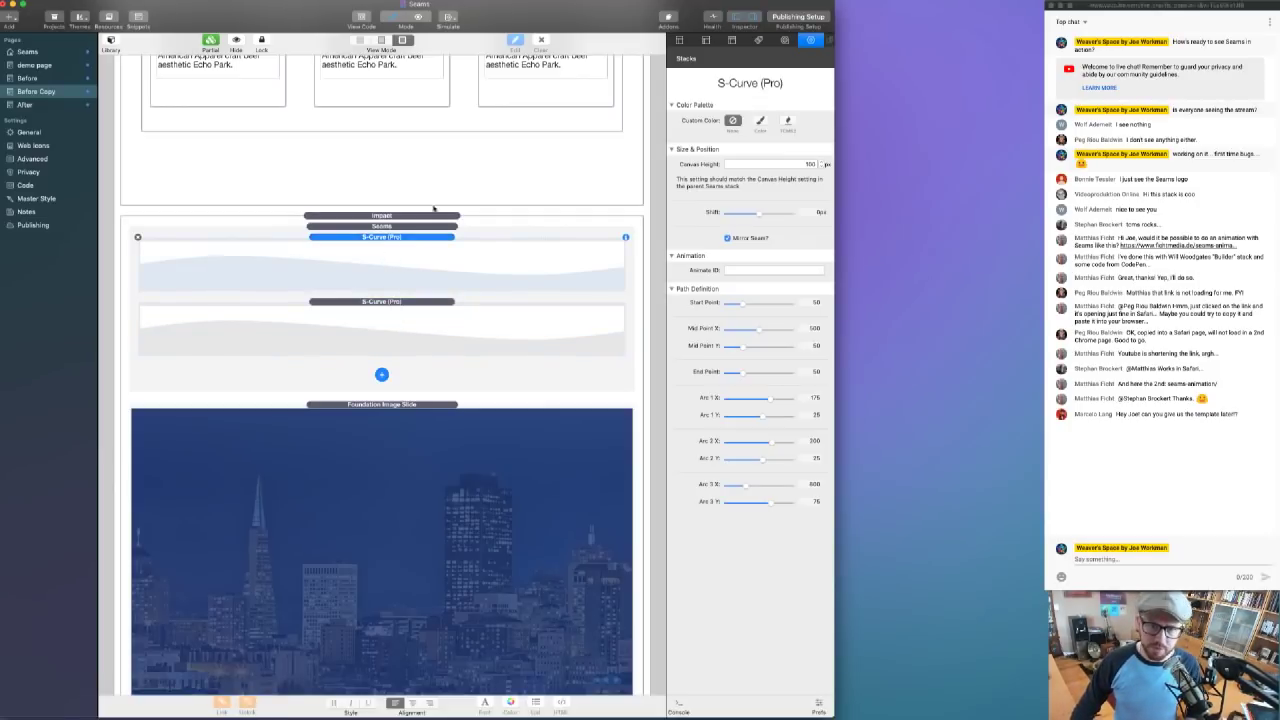
- Give the upper S-Curve (Pro) seam a custom colour of white, FFFFFF, at 50% opacity
click(760, 121)
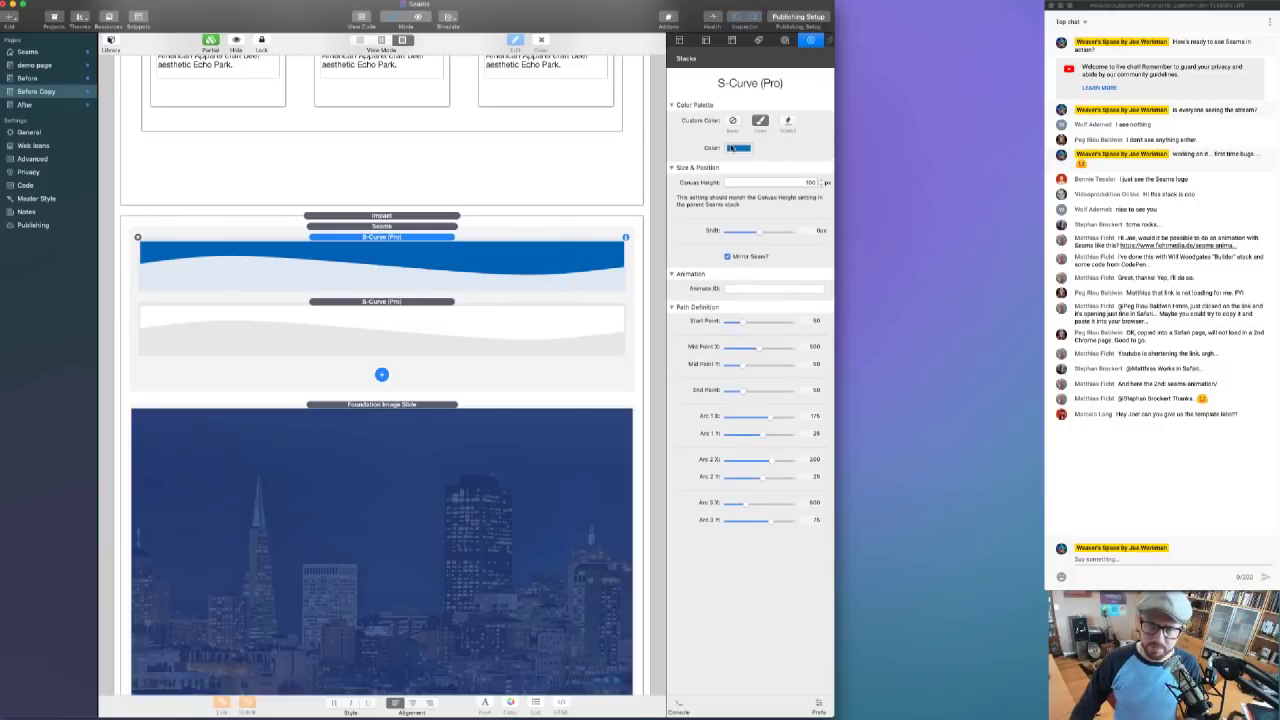
click(736, 148)
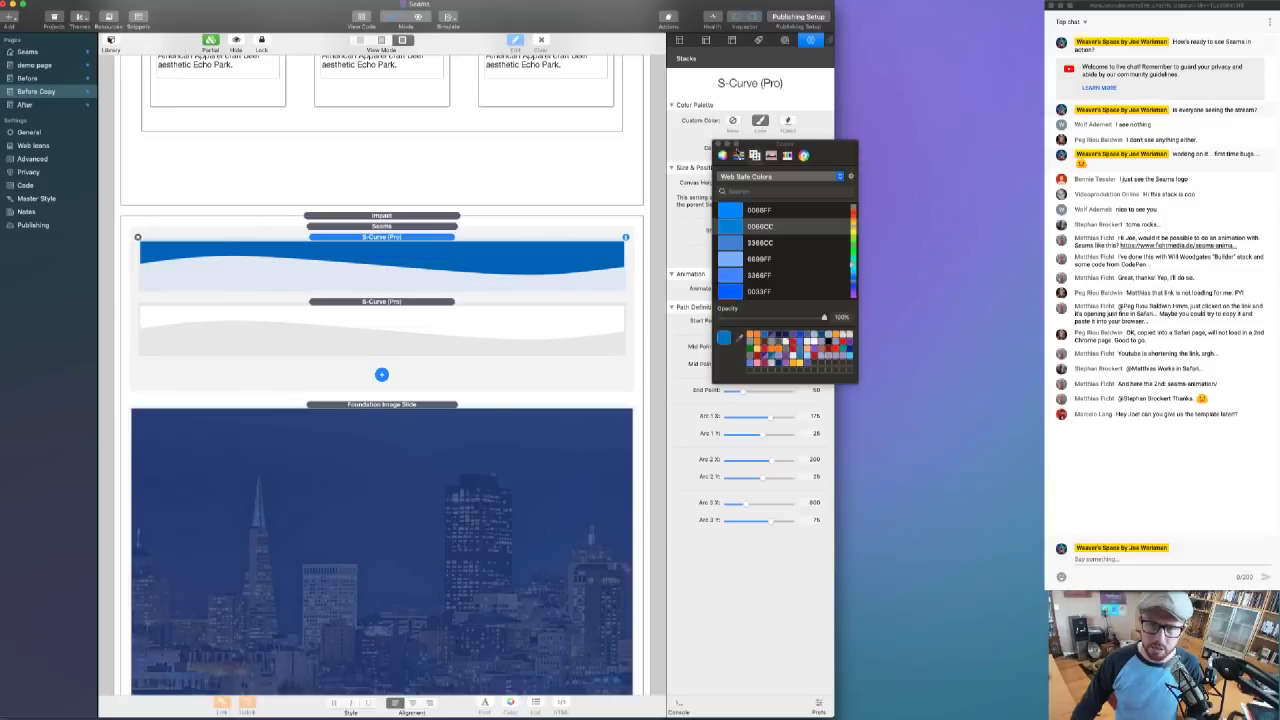
scroll(731, 212, up, 3)
click(735, 210)
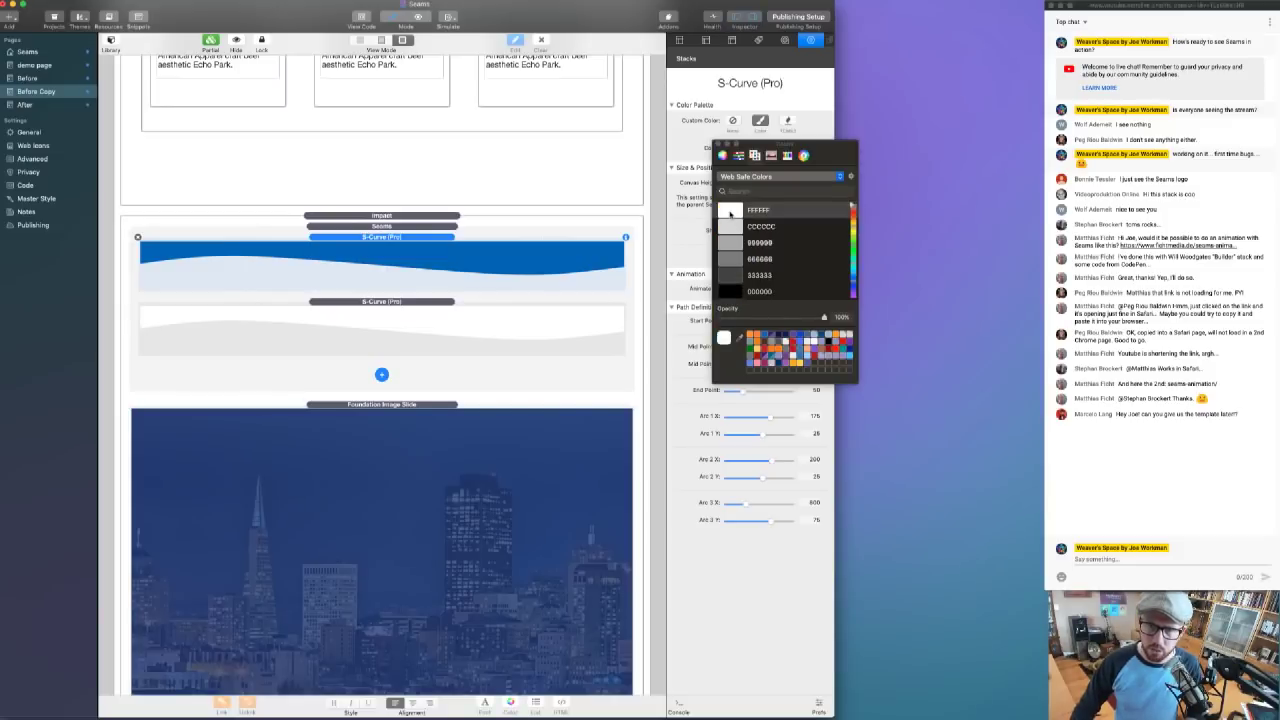
click(772, 317)
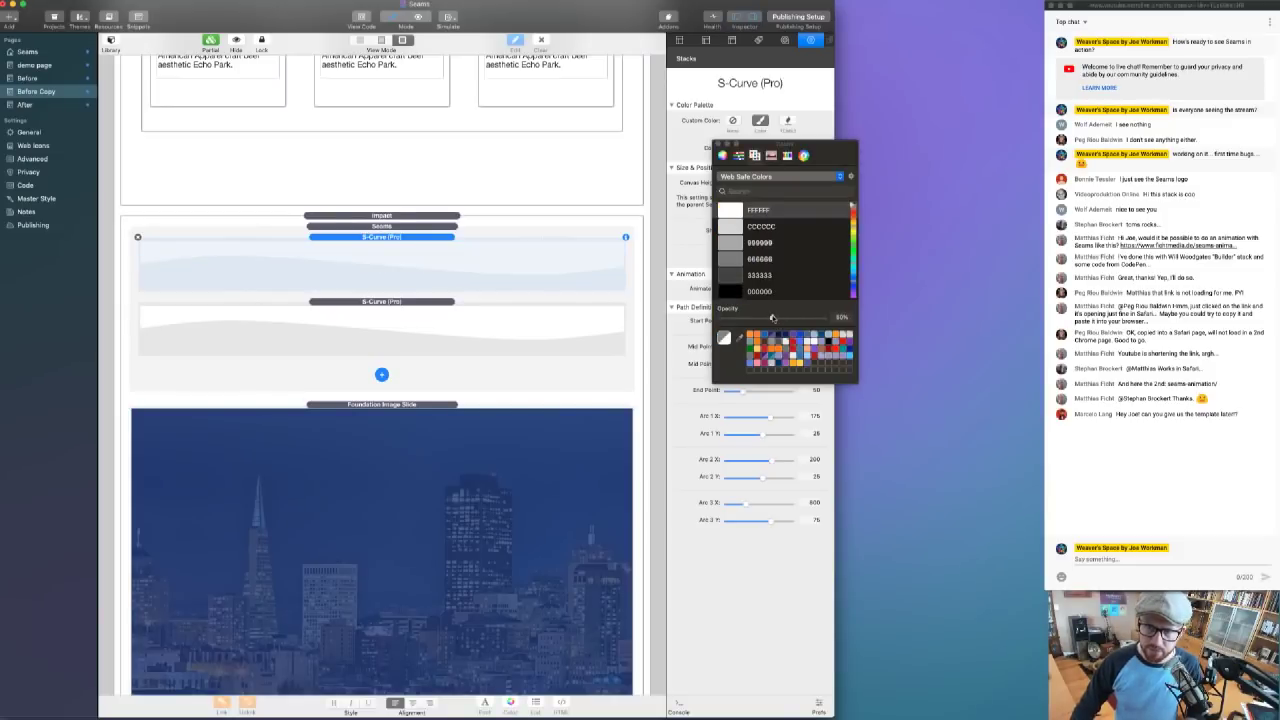
click(720, 145)
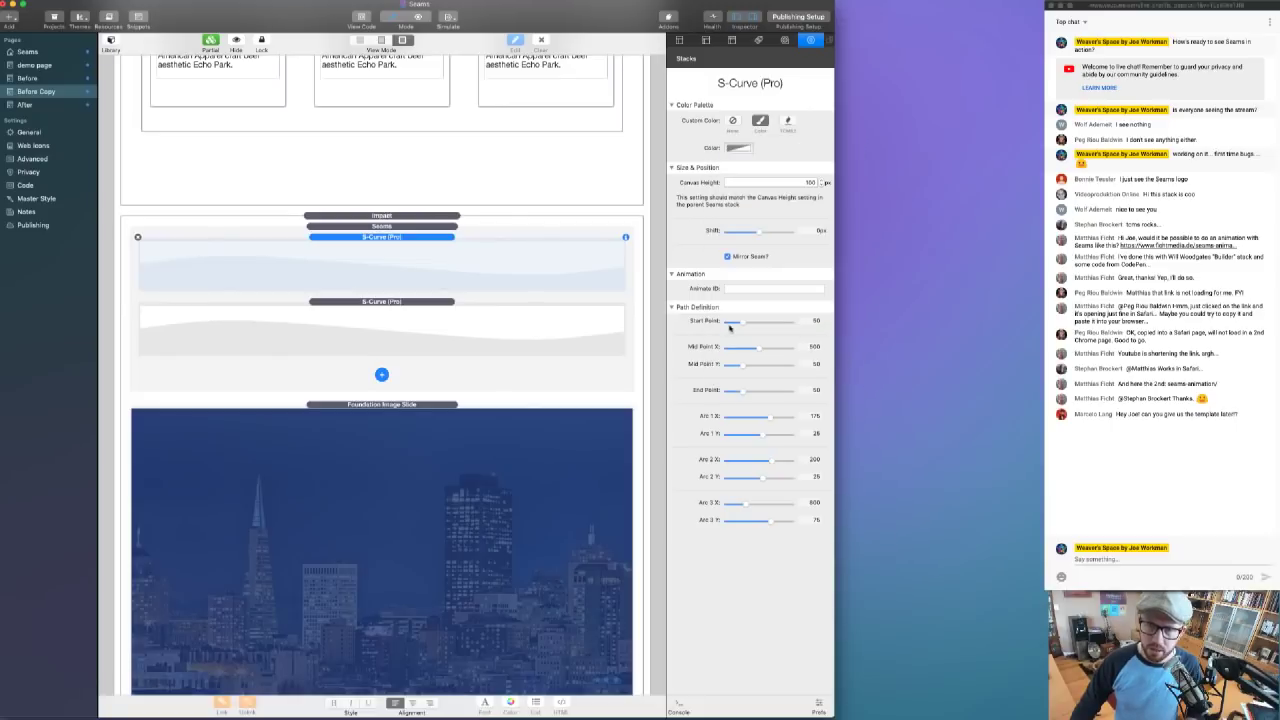
- Shift the upper S-Curve seam by 14 px, preview the page, and reduce the shift to 3 px
drag(762, 235, 768, 234)
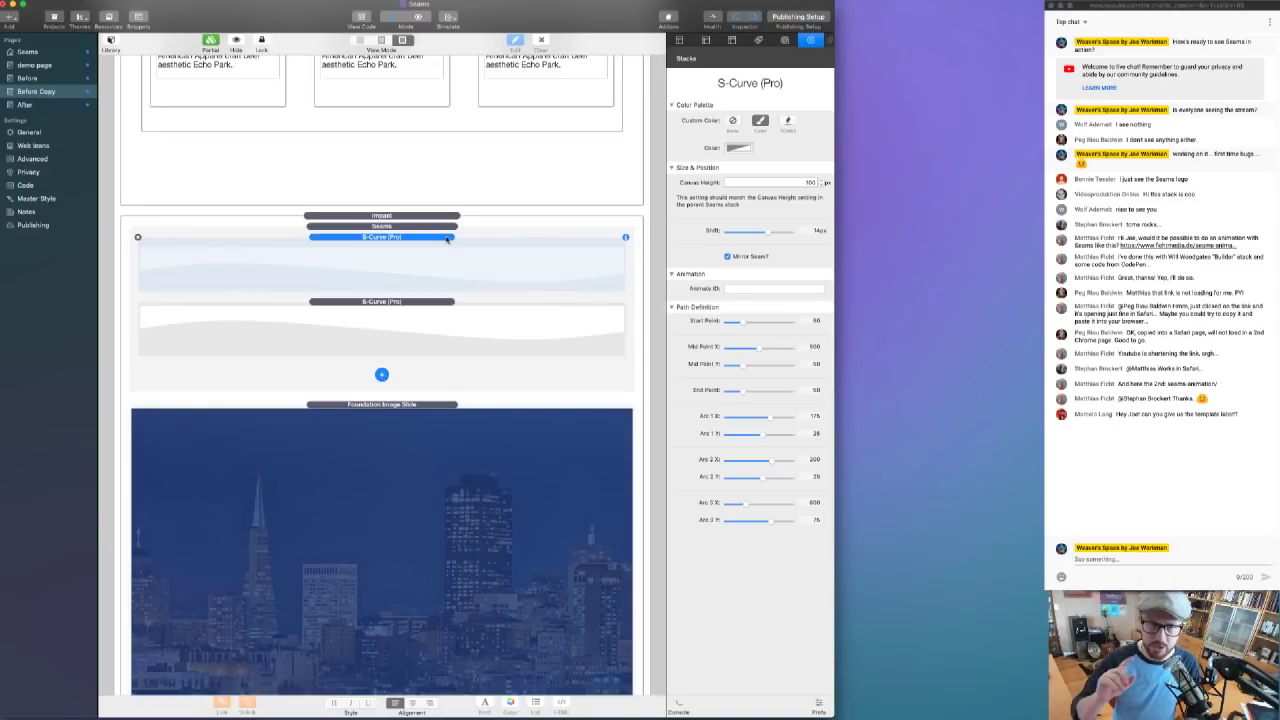
key(super+r)
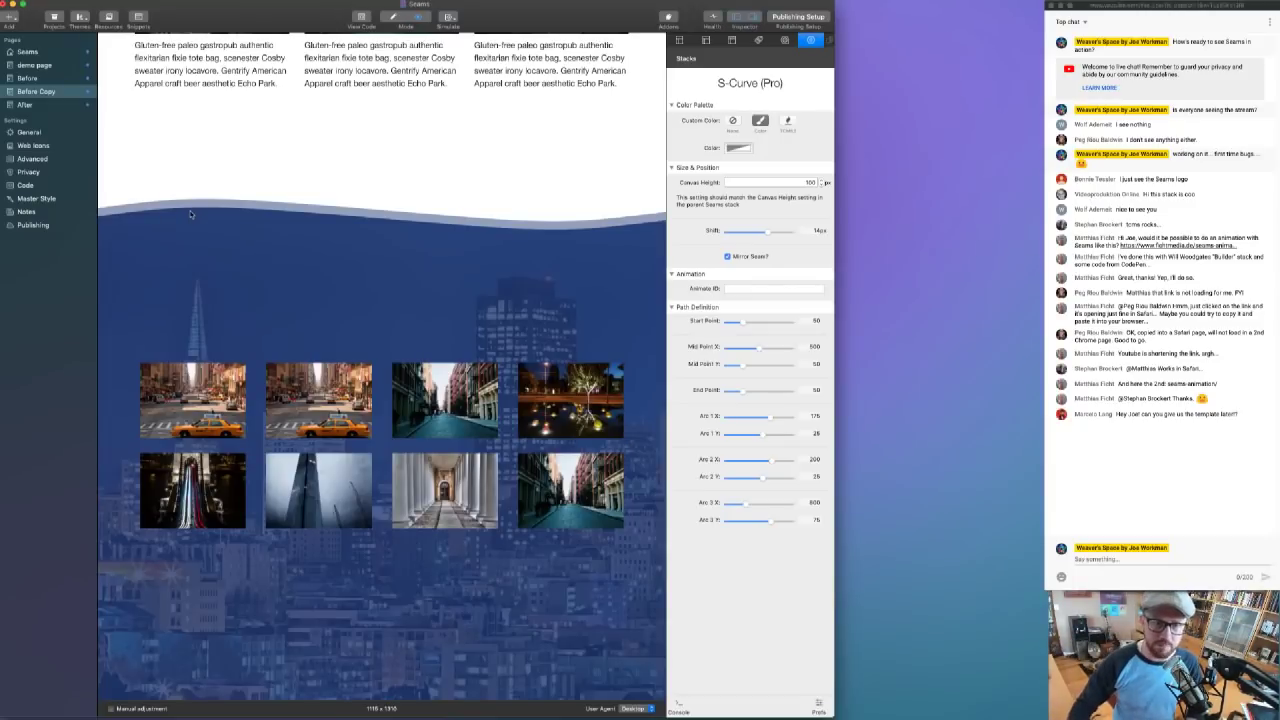
drag(768, 232, 761, 232)
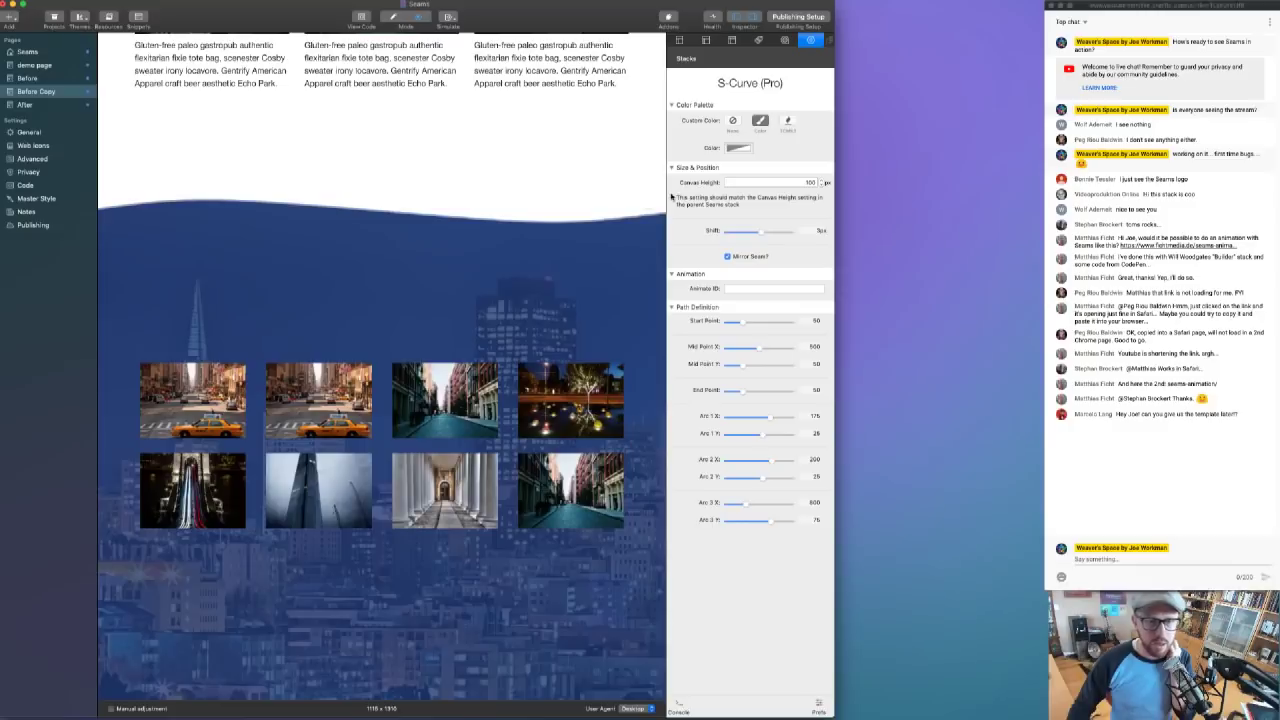
- Try the upper S-Curve seam as an orange outline with a 6 px shift
click(740, 148)
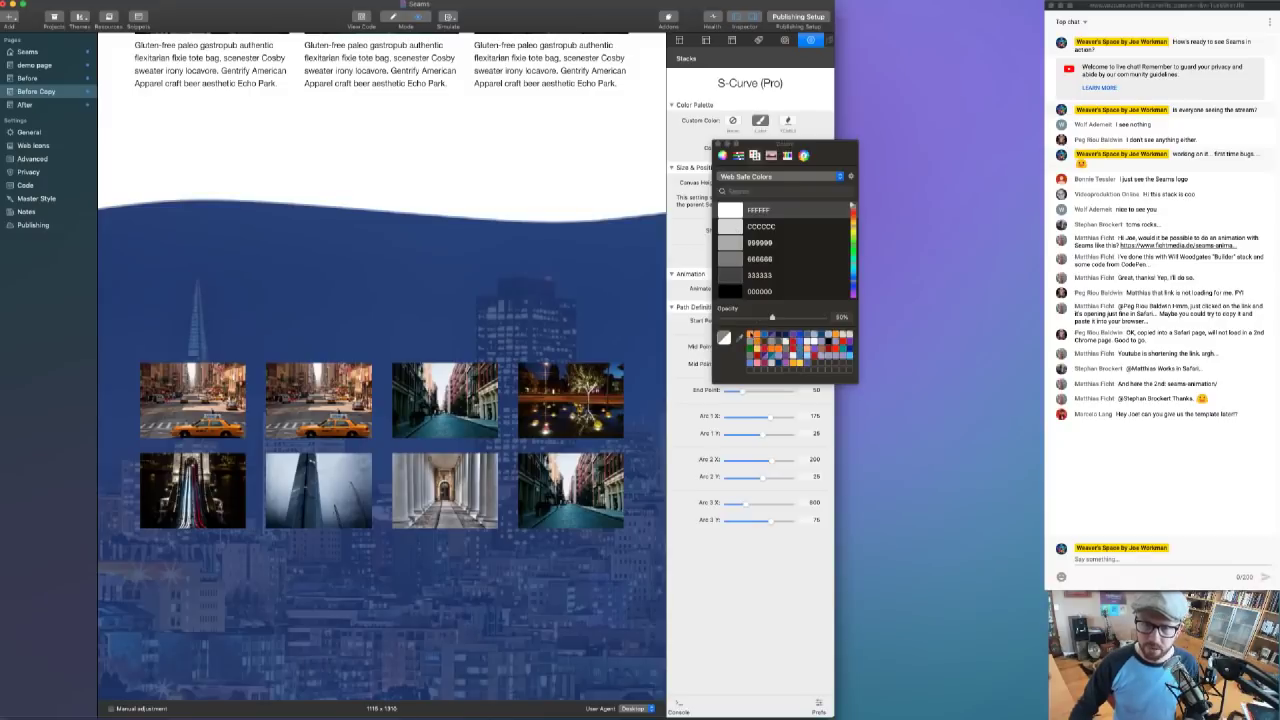
click(756, 345)
click(718, 145)
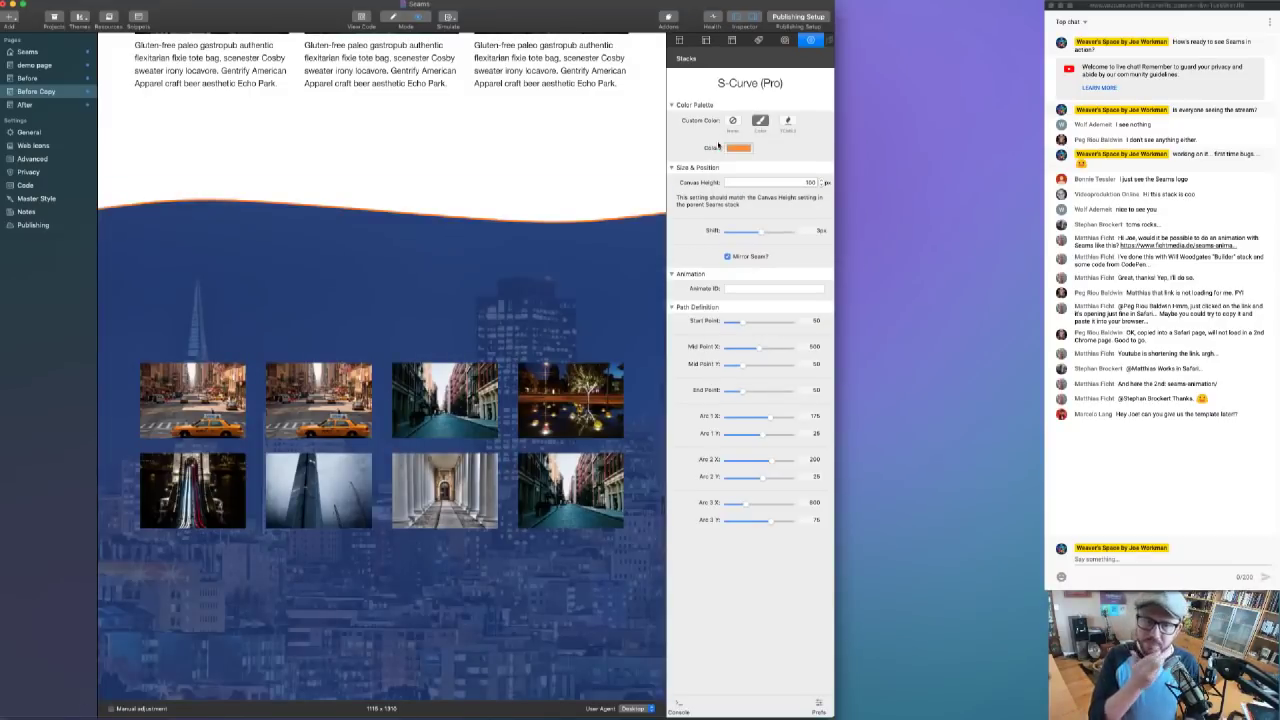
drag(761, 232, 764, 234)
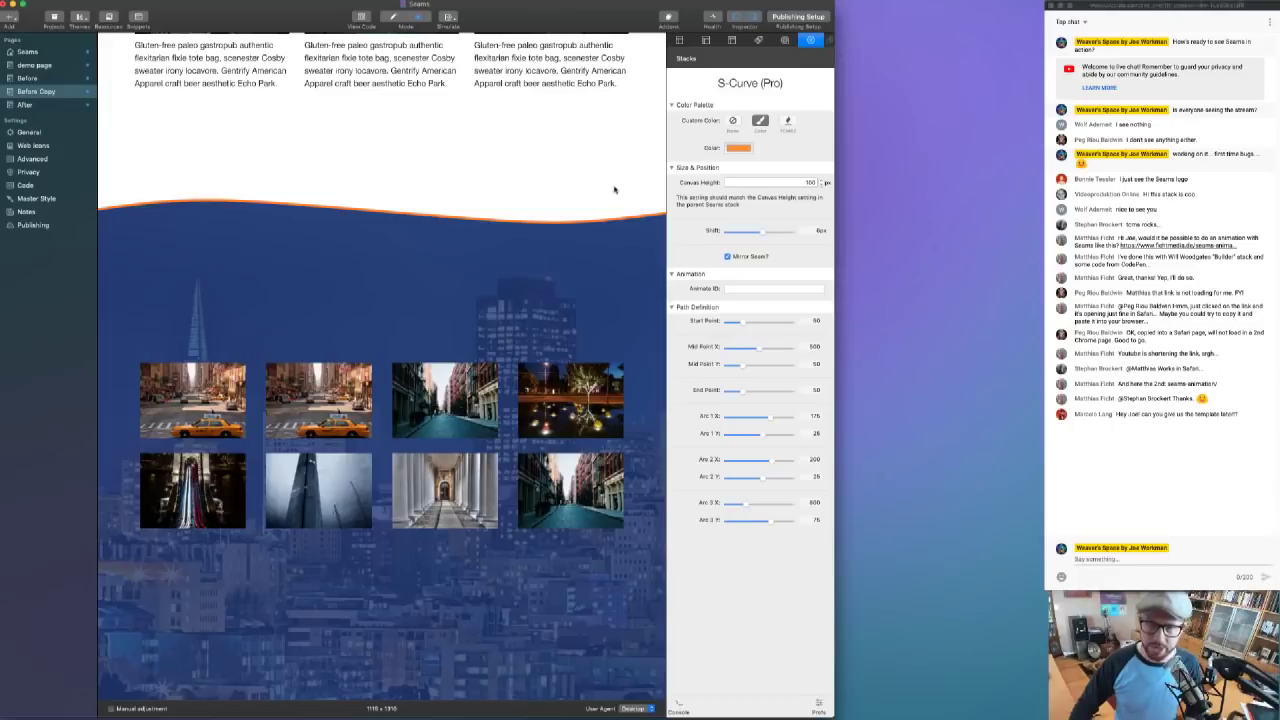
- Set the upper S-Curve seam's custom colour back to white, FFFFFF, at about 50% opacity
click(738, 147)
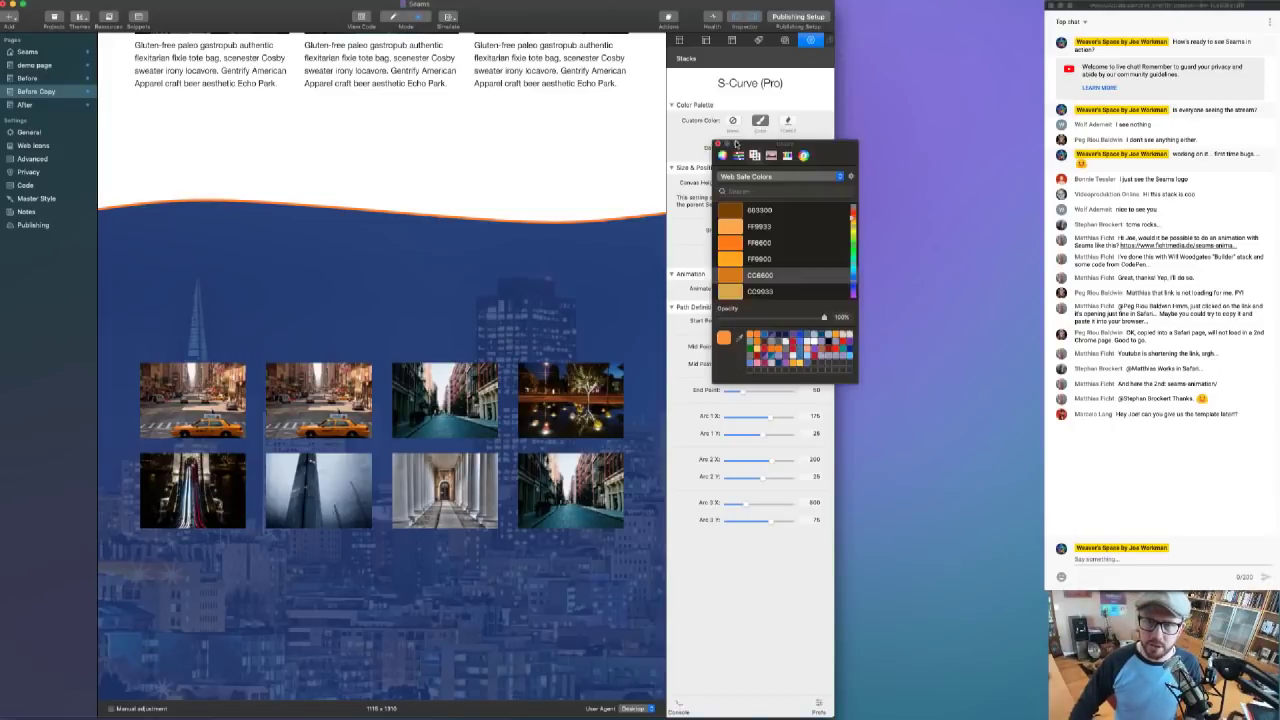
click(731, 211)
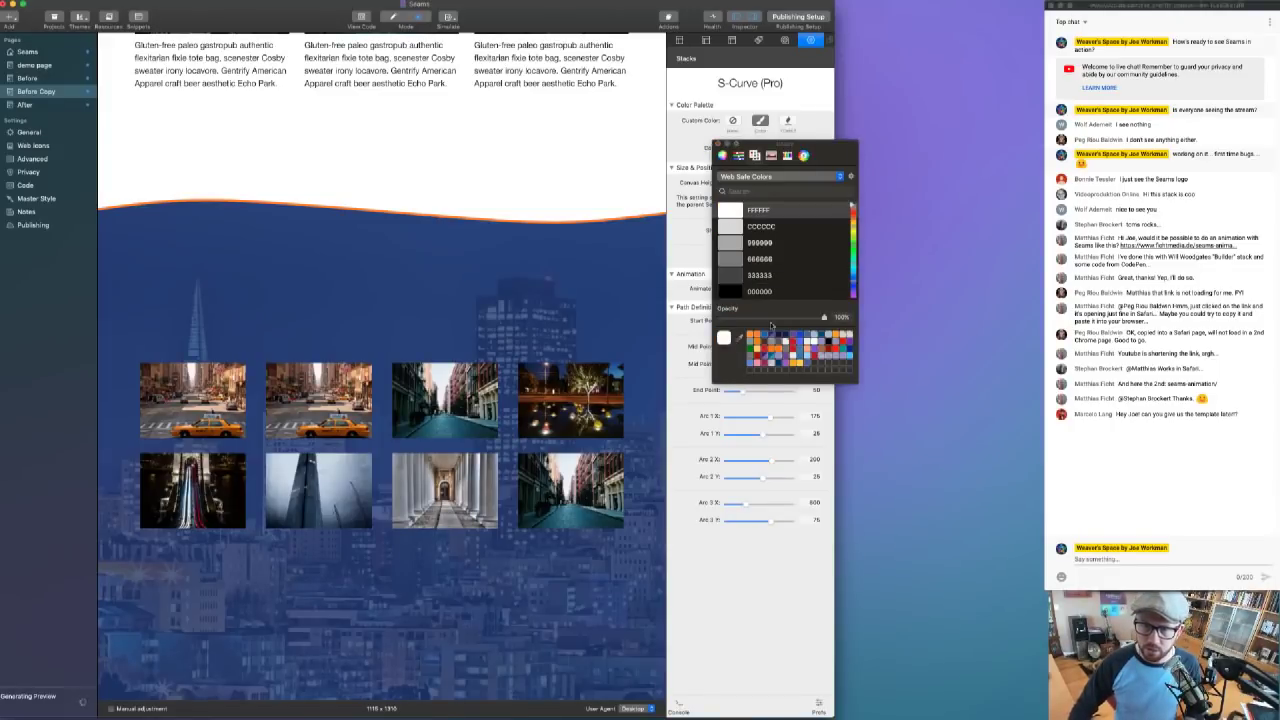
click(773, 318)
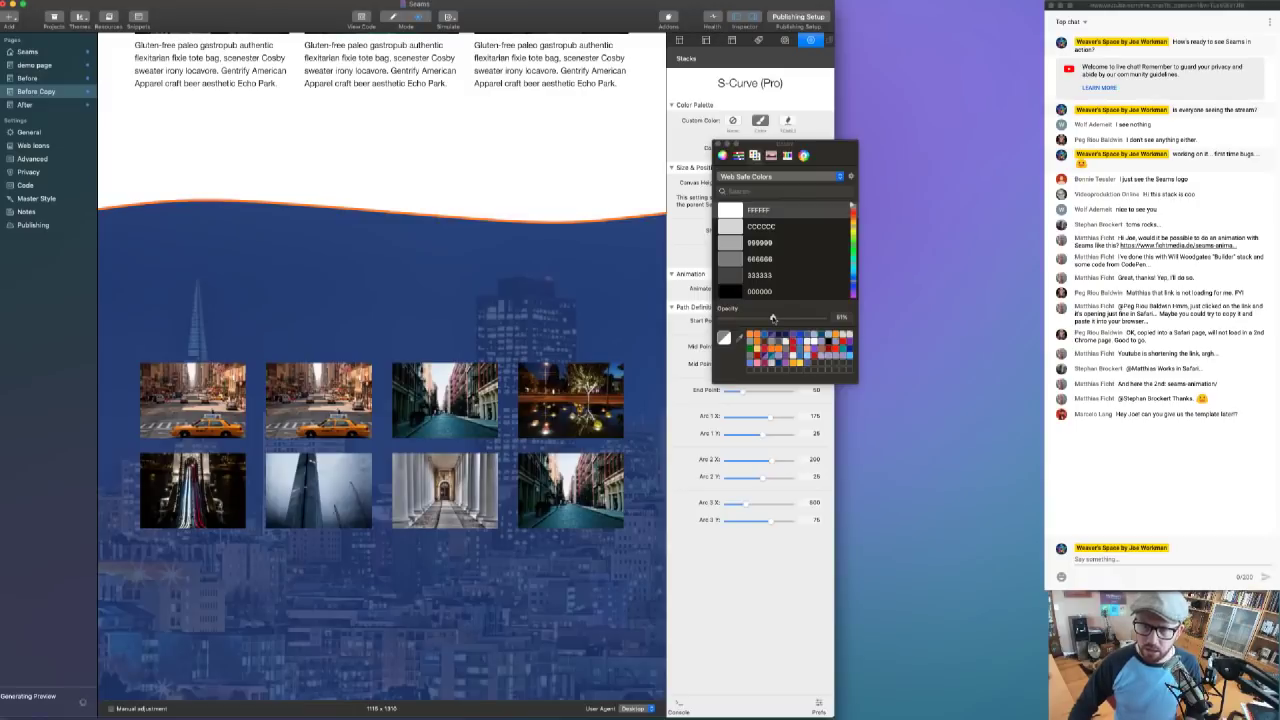
click(718, 146)
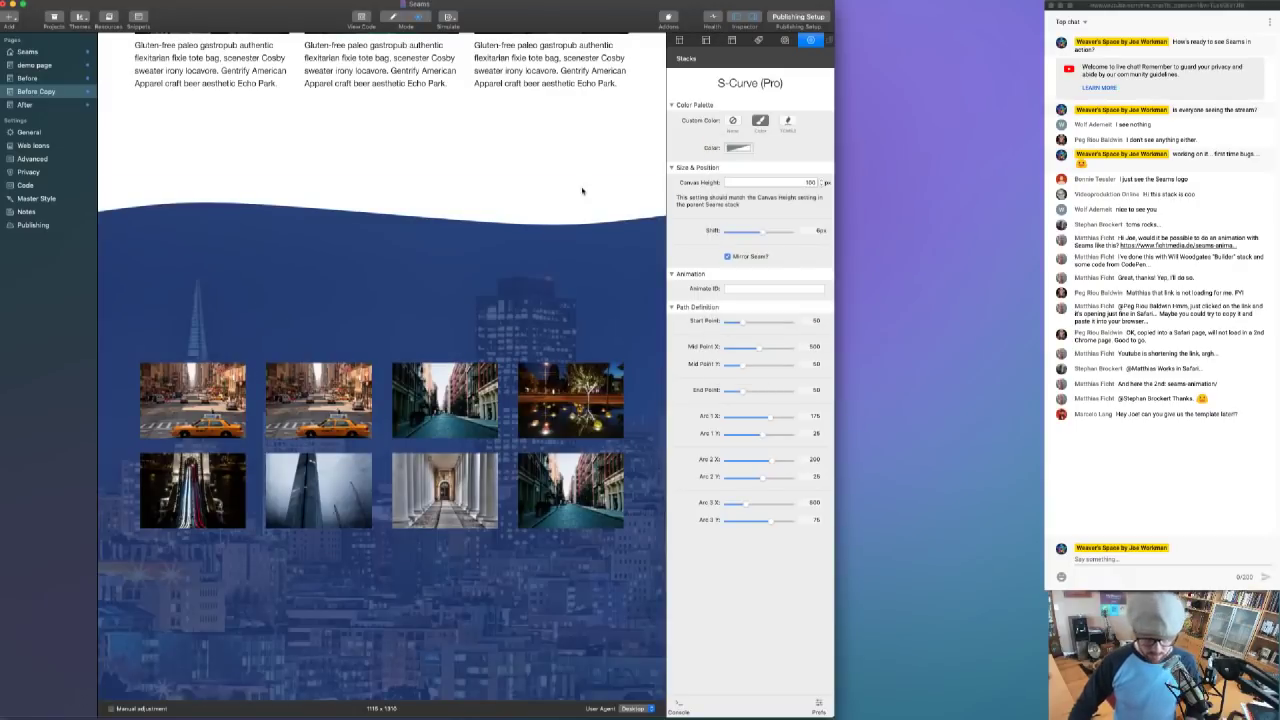
- Return to page editing and set the upper S-Curve seam's shift to 15 px
key(super+r)
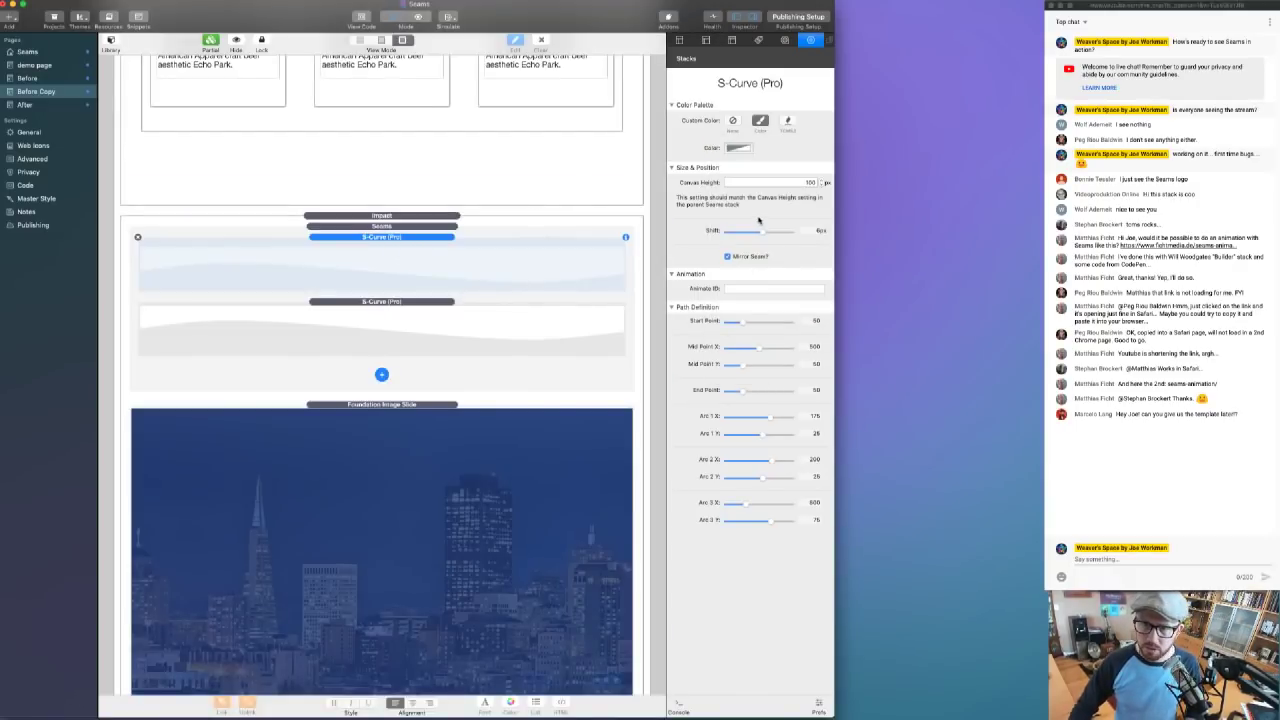
click(814, 231)
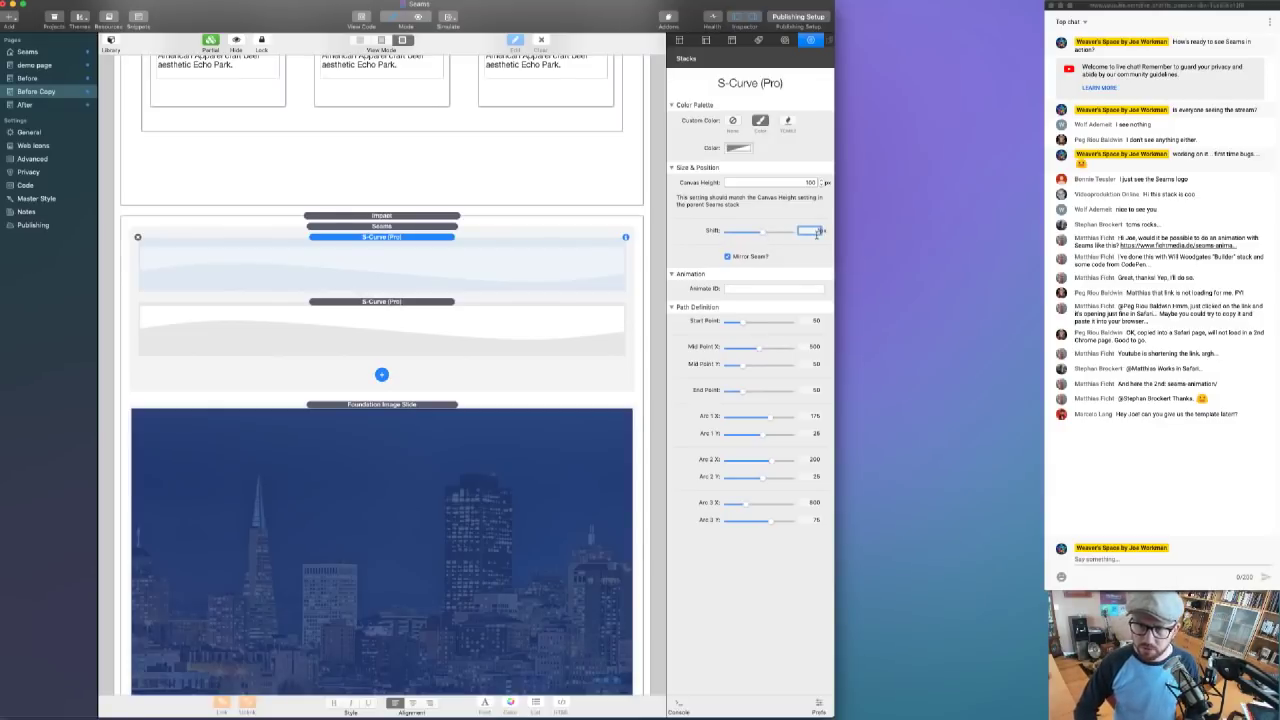
key(Return)
click(785, 289)
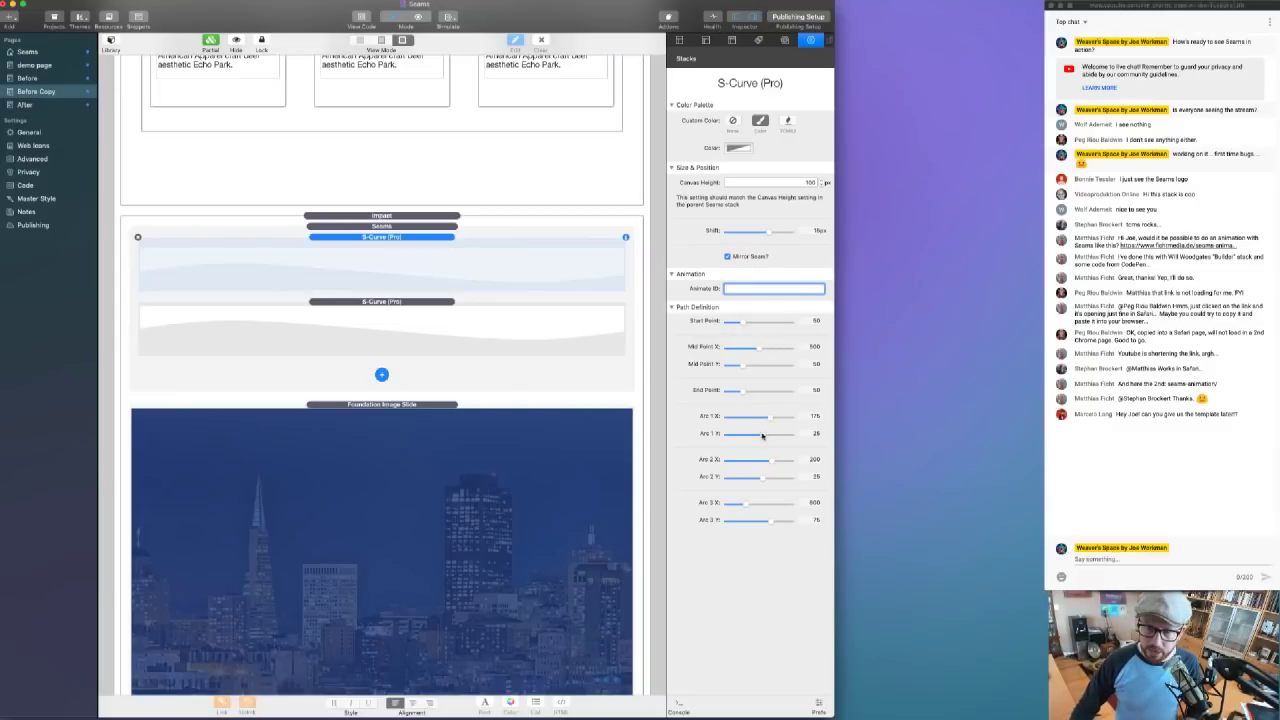
- Reshape the upper S-Curve with Start Point 13, Arc 1 X 131, Arc 2 X 381, Arc 2 Y 95 and Arc 3 X 1119, and preview it
mouse_move(772, 461)
mouse_down()
mouse_move(754, 461)
mouse_move(766, 461)
mouse_move(766, 417)
mouse_move(755, 460)
mouse_move(734, 460)
mouse_move(796, 460)
mouse_move(773, 420)
mouse_move(754, 461)
mouse_move(774, 479)
mouse_up()
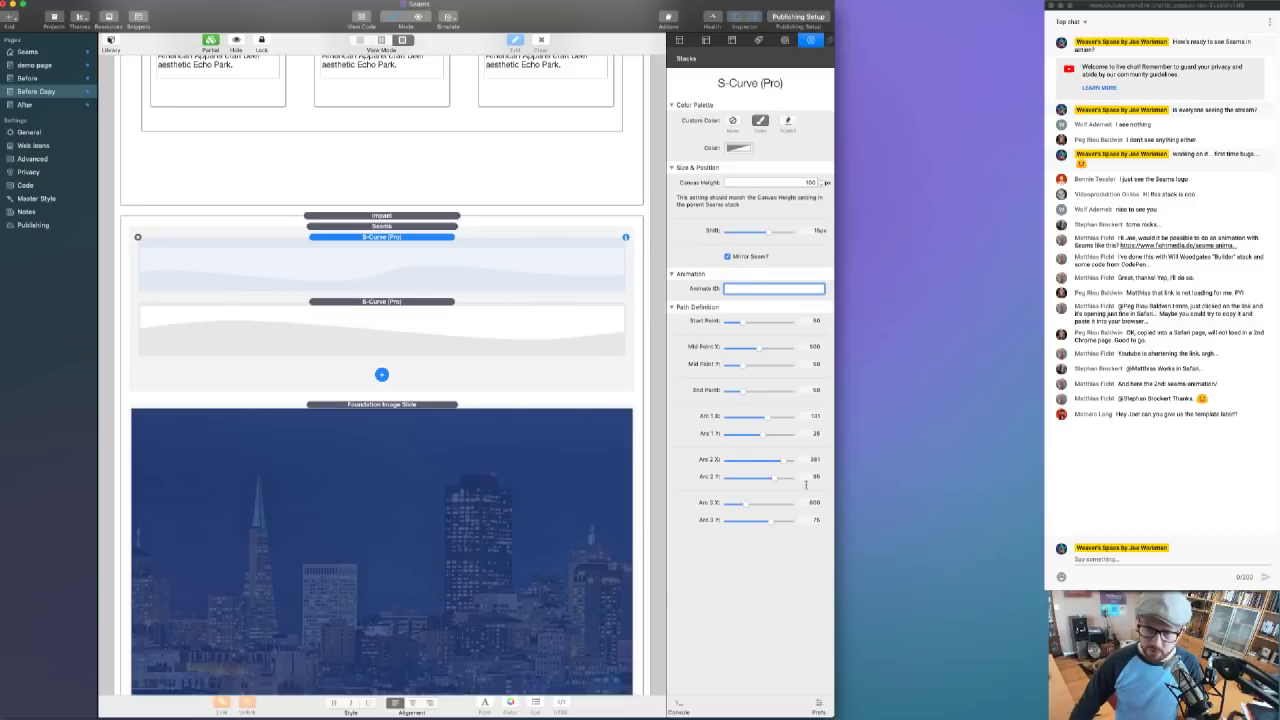
drag(749, 505, 767, 504)
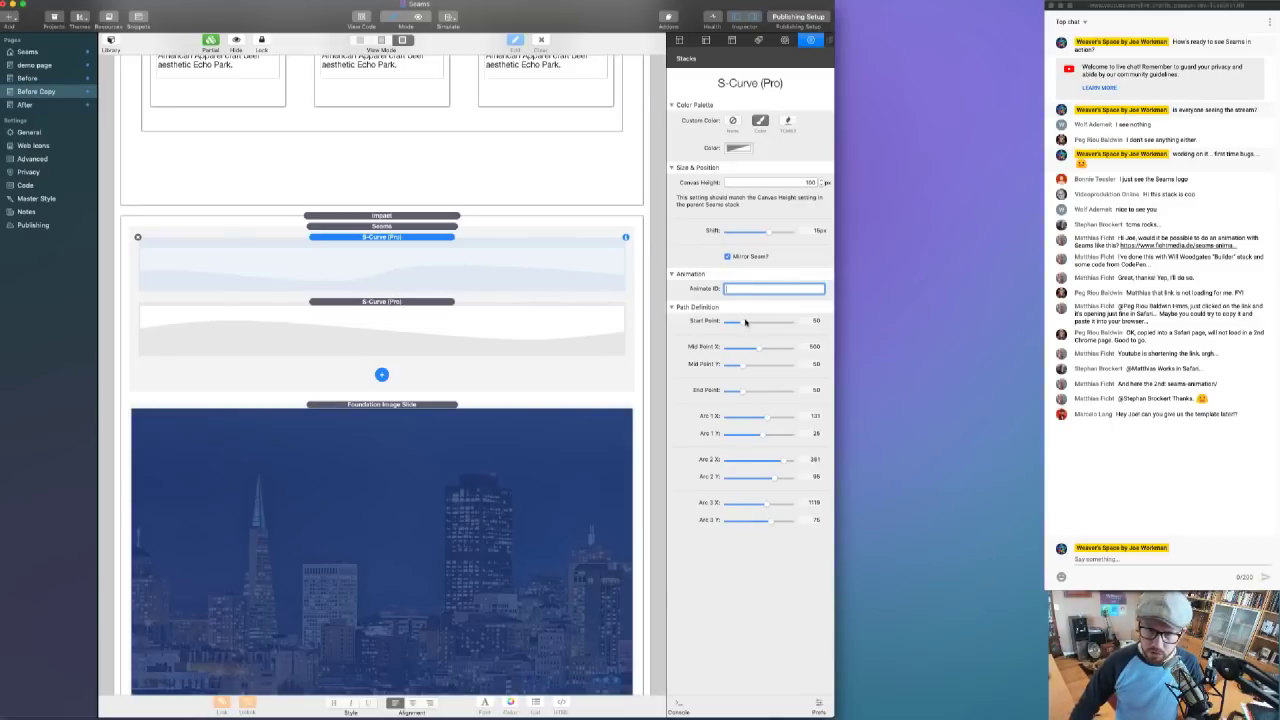
mouse_move(748, 326)
mouse_down()
mouse_move(762, 326)
mouse_move(731, 327)
mouse_up()
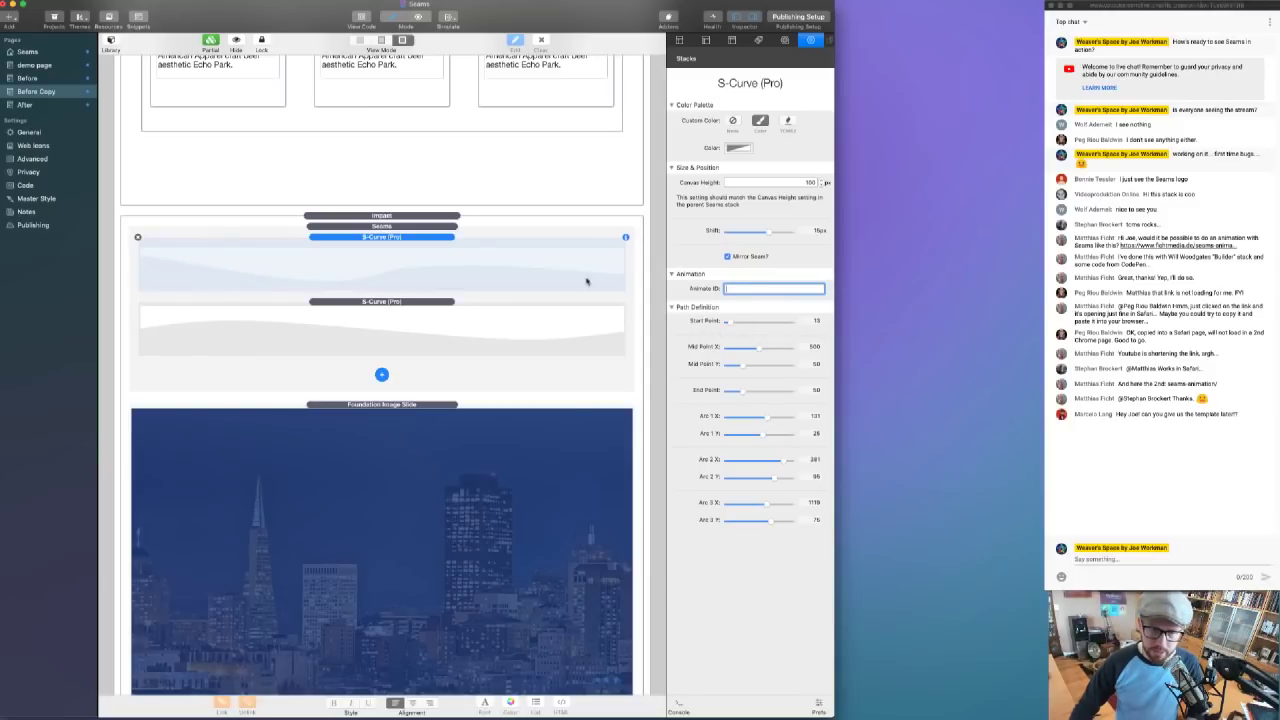
click(518, 261)
key(super+r)
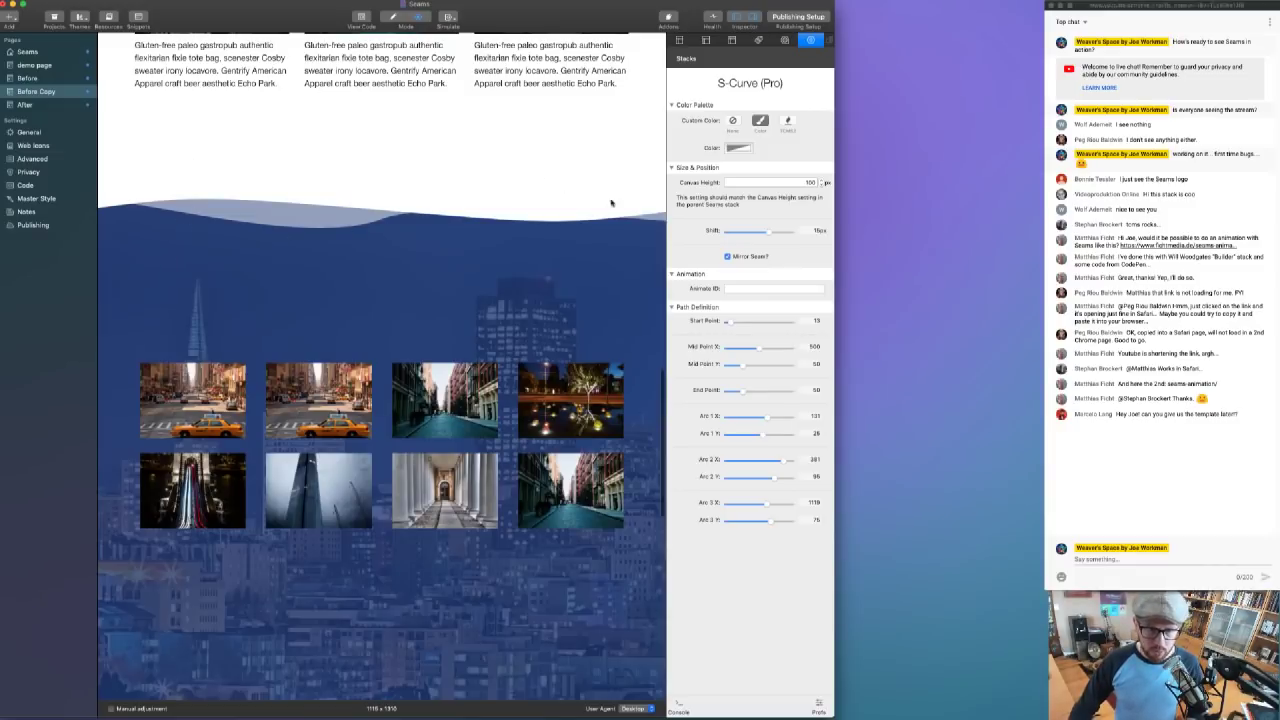
- Return to page editing and duplicate the reshaped translucent S-Curve (Pro) seam
key(super+shift+p)
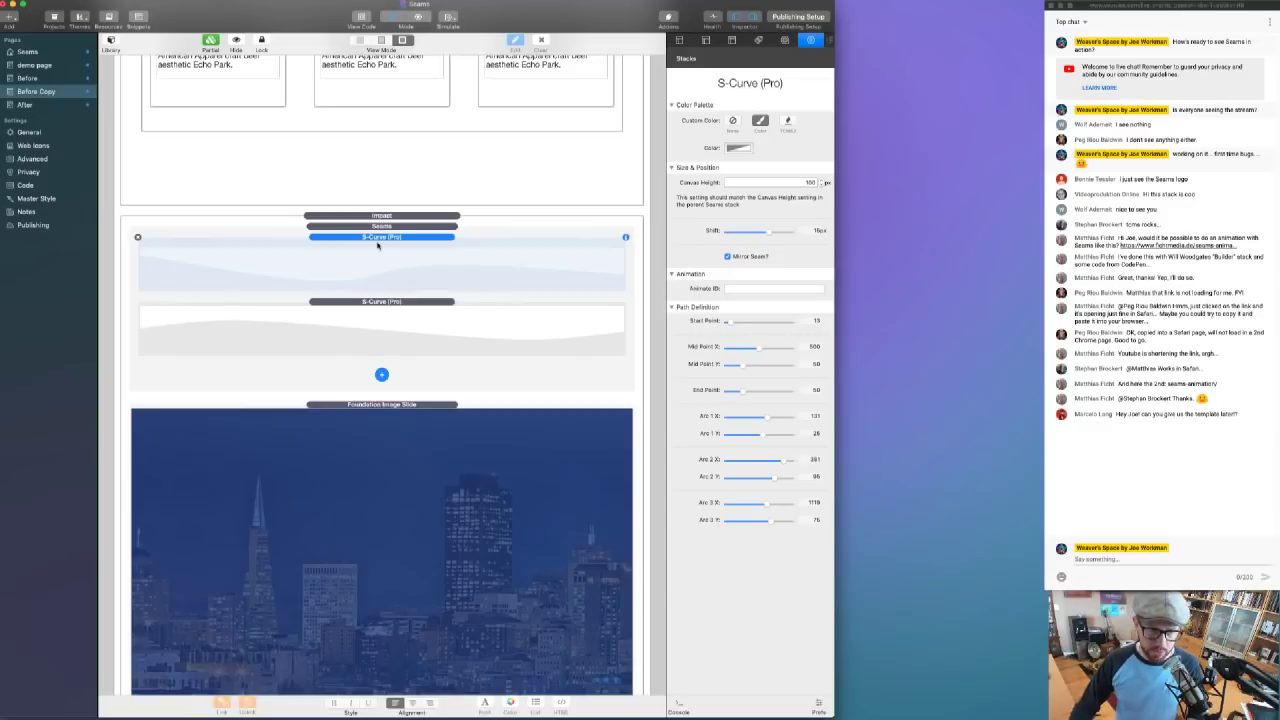
key(super+d)
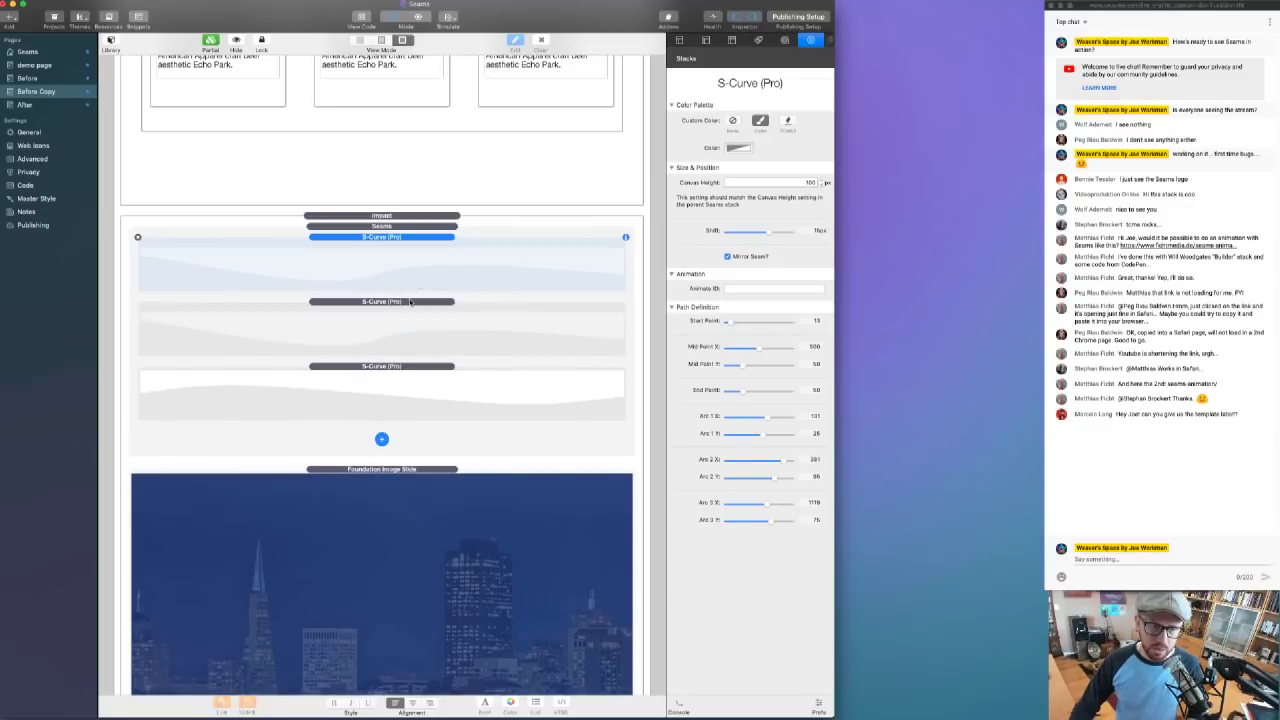
- Set the second S-Curve's custom color to CCCCCC at about 50% opacity
click(410, 302)
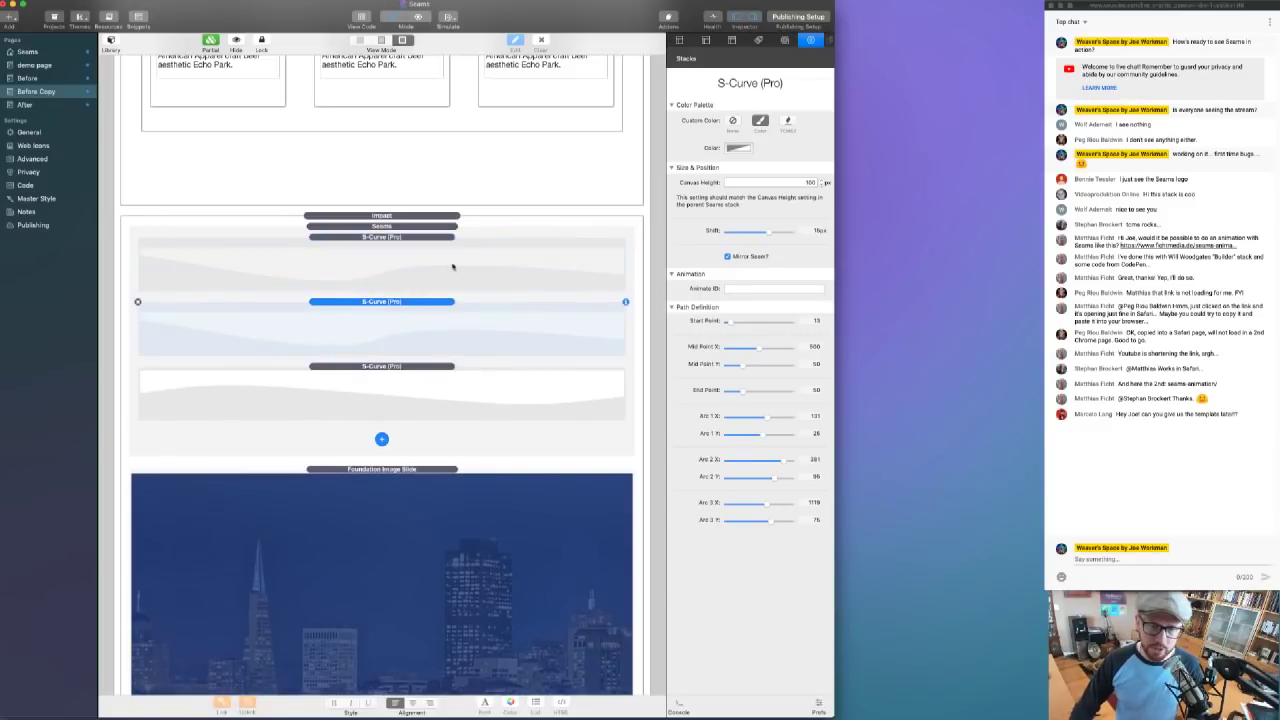
click(738, 147)
click(733, 228)
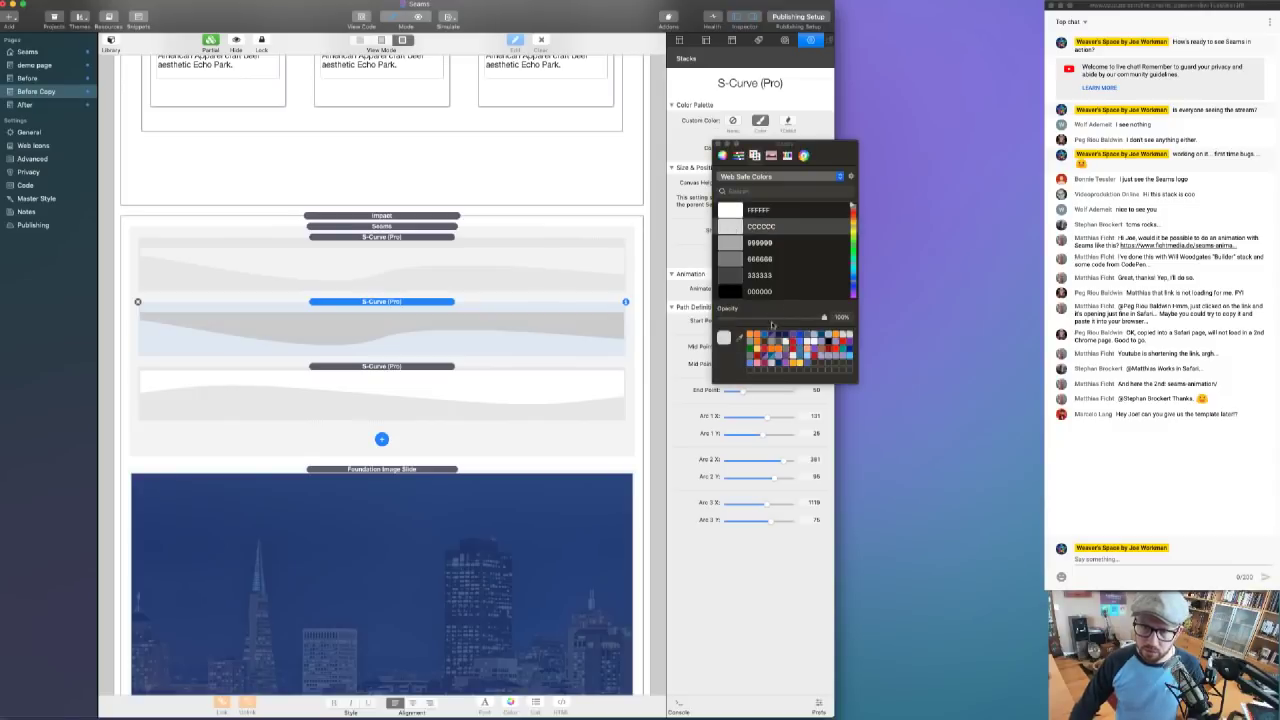
click(772, 318)
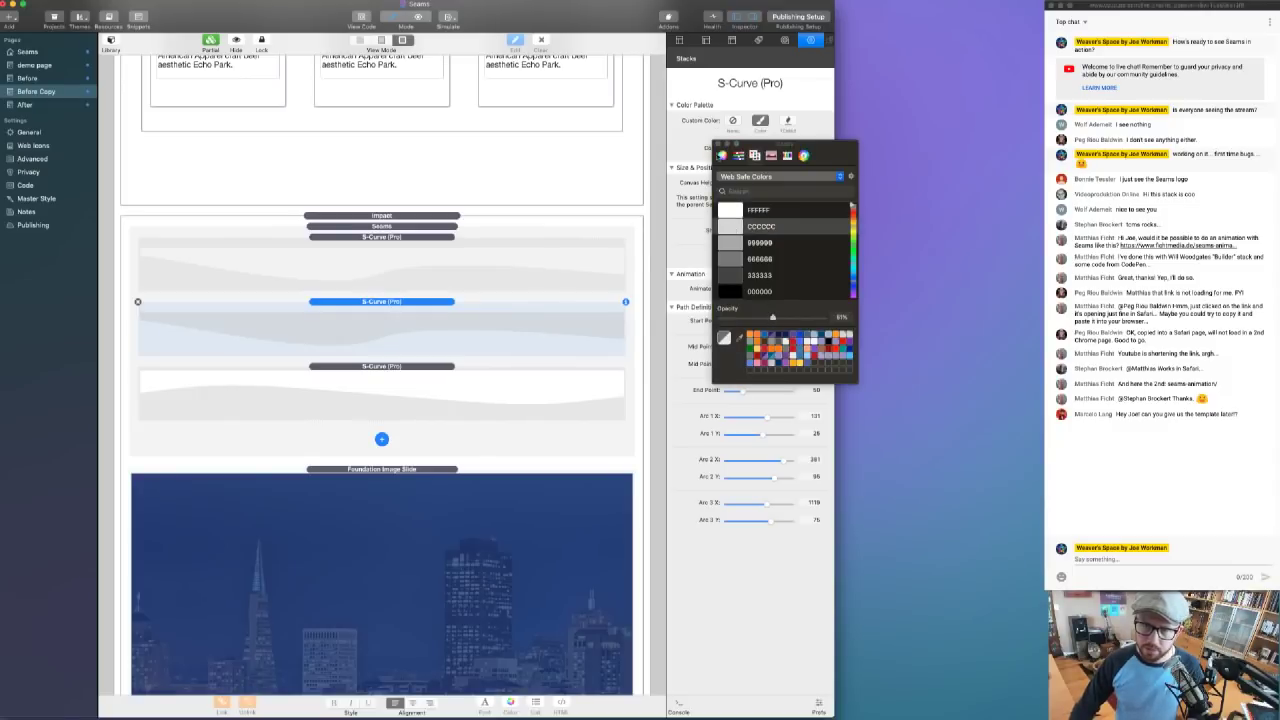
click(718, 145)
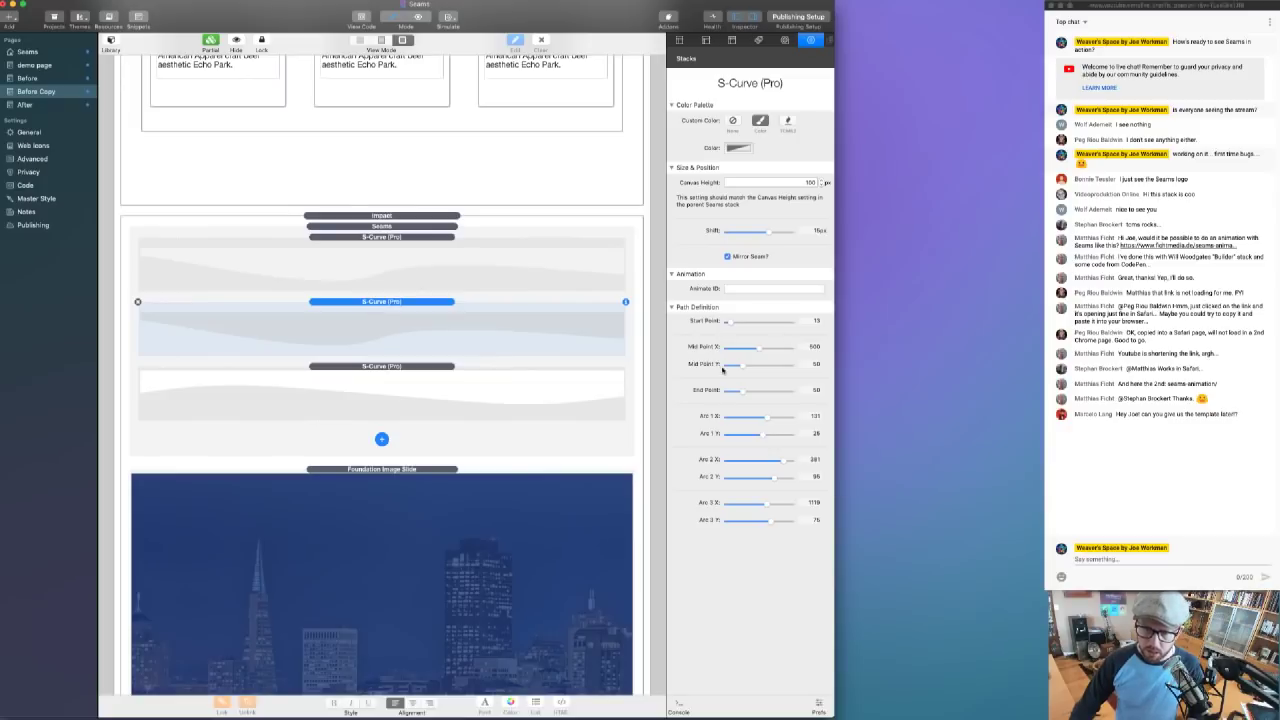
- Reshape the second S-Curve with Start Point 63, Mid Point Y 38, Arc 2 Y 84 and Arc 3 Y 155, adjusting the arcs' X values, and preview the page
drag(737, 365, 747, 365)
drag(763, 418, 755, 419)
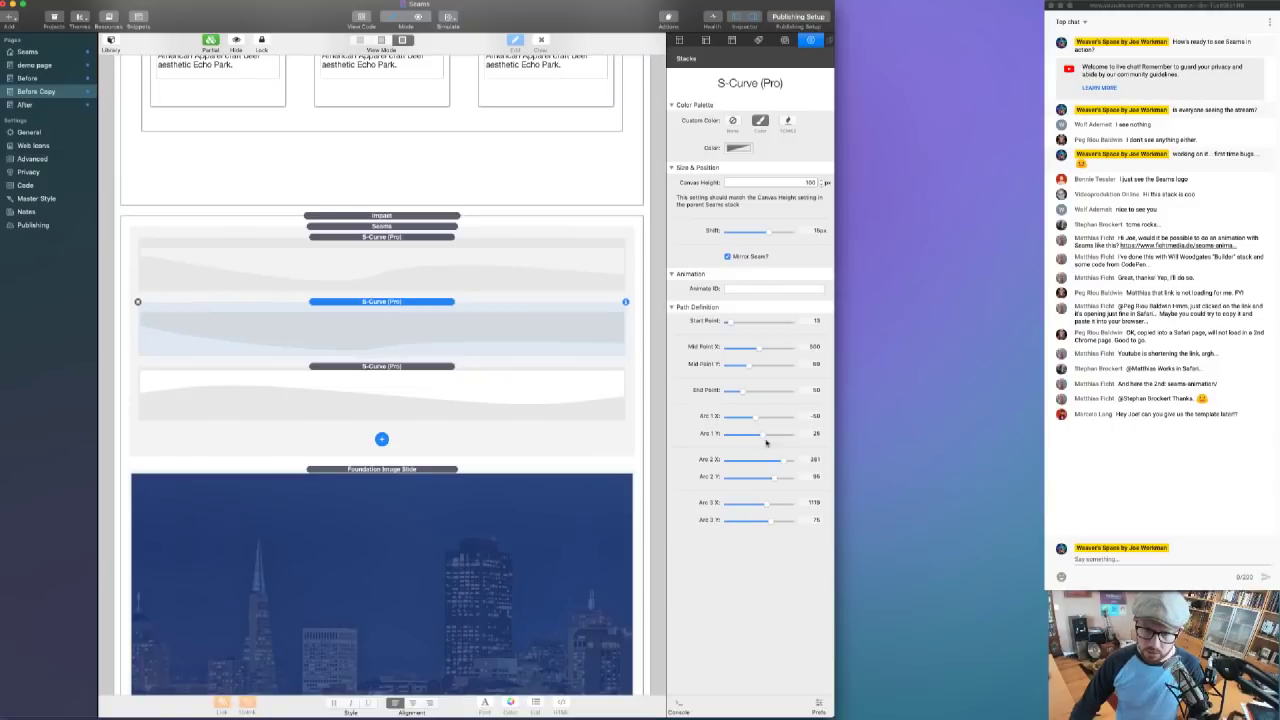
mouse_move(783, 463)
mouse_down()
mouse_move(760, 463)
mouse_move(773, 478)
mouse_move(757, 478)
mouse_move(773, 477)
mouse_up()
drag(755, 366, 741, 368)
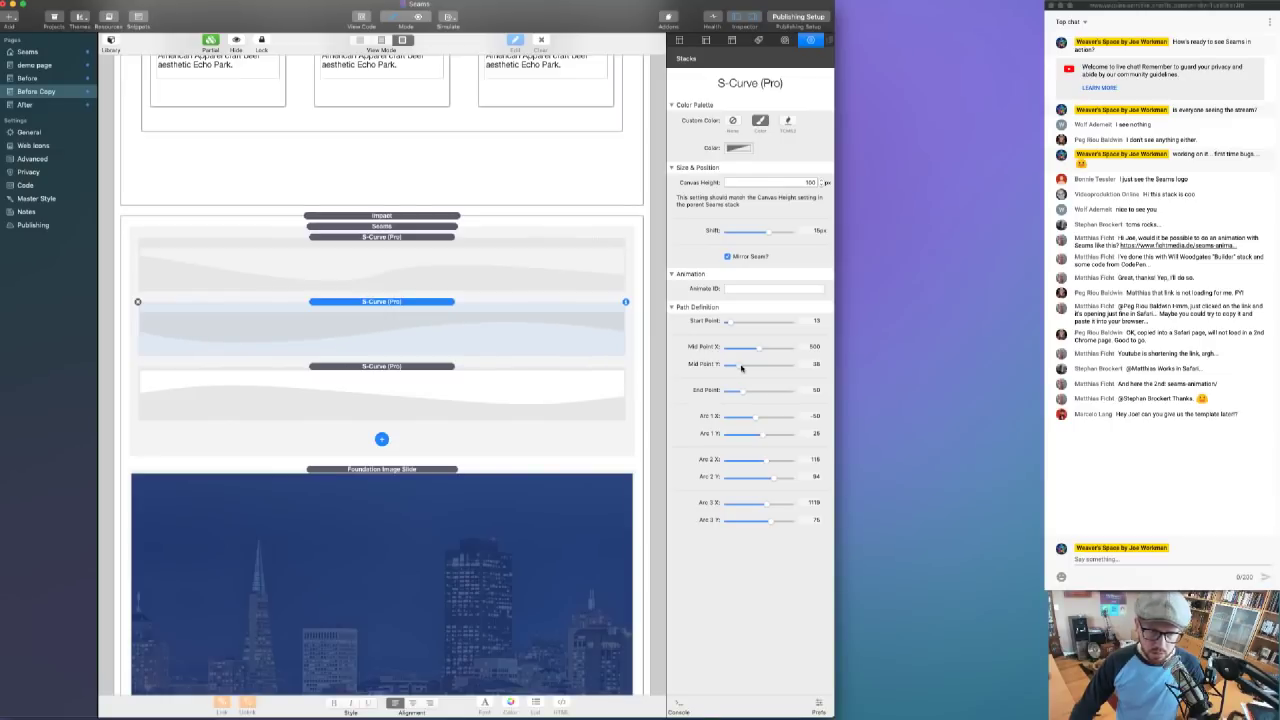
mouse_move(771, 520)
mouse_down()
mouse_move(785, 520)
mouse_move(770, 504)
mouse_up()
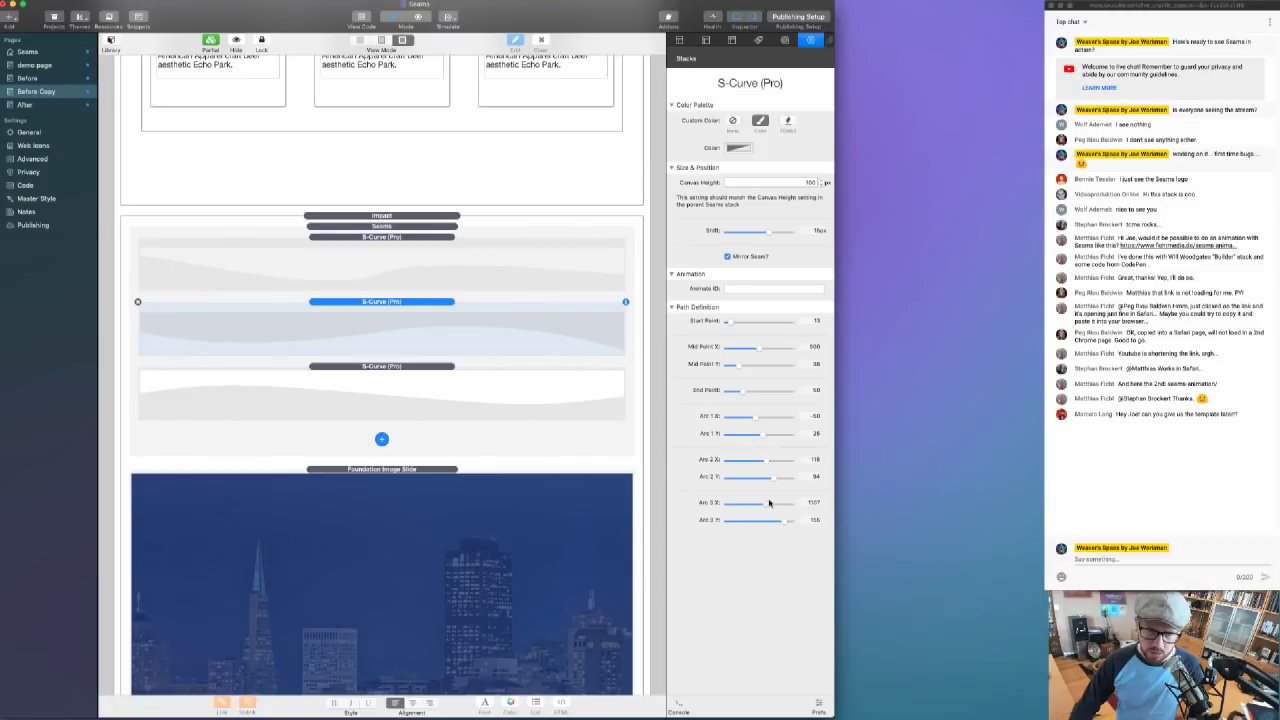
drag(732, 323, 751, 322)
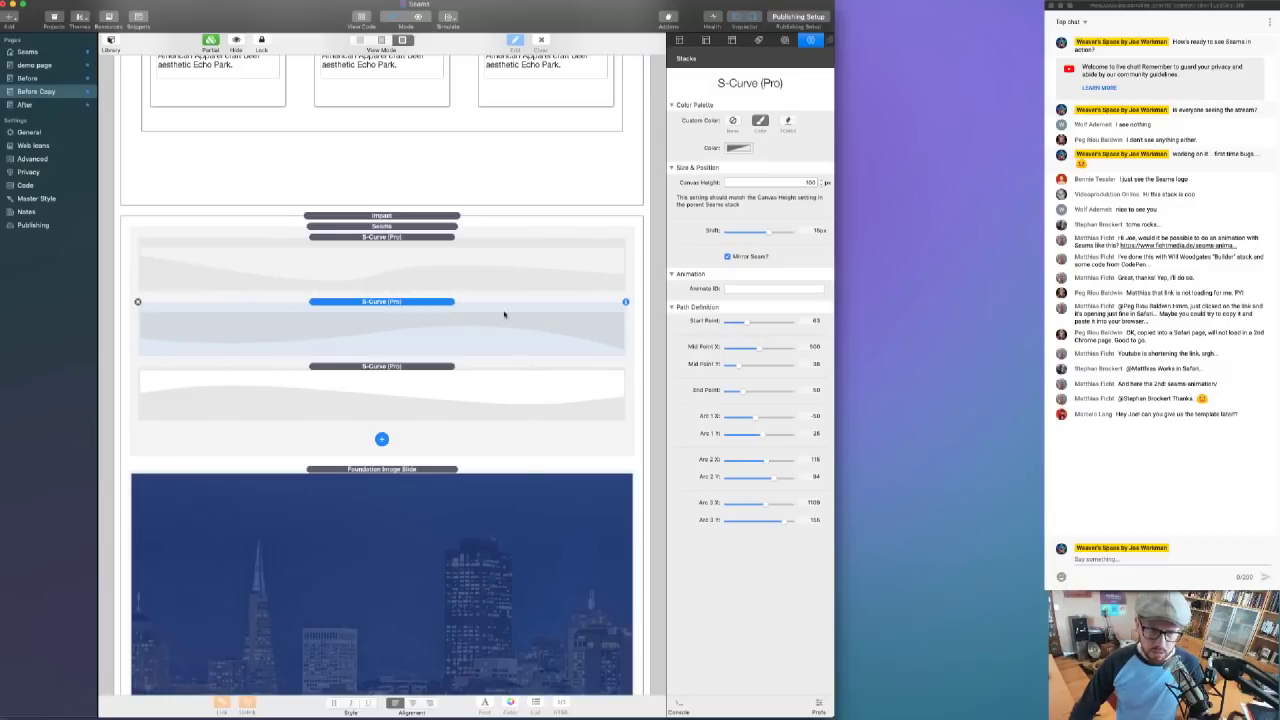
click(394, 243)
key(super+r)
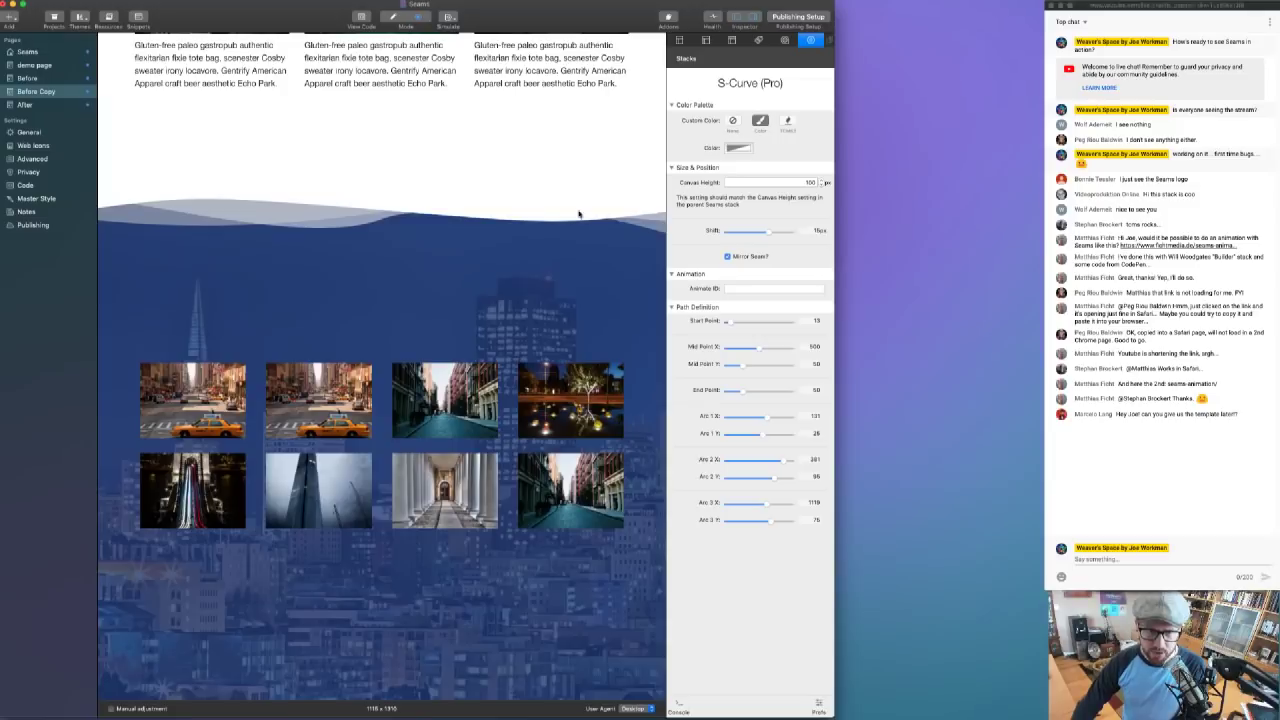
key(super+r)
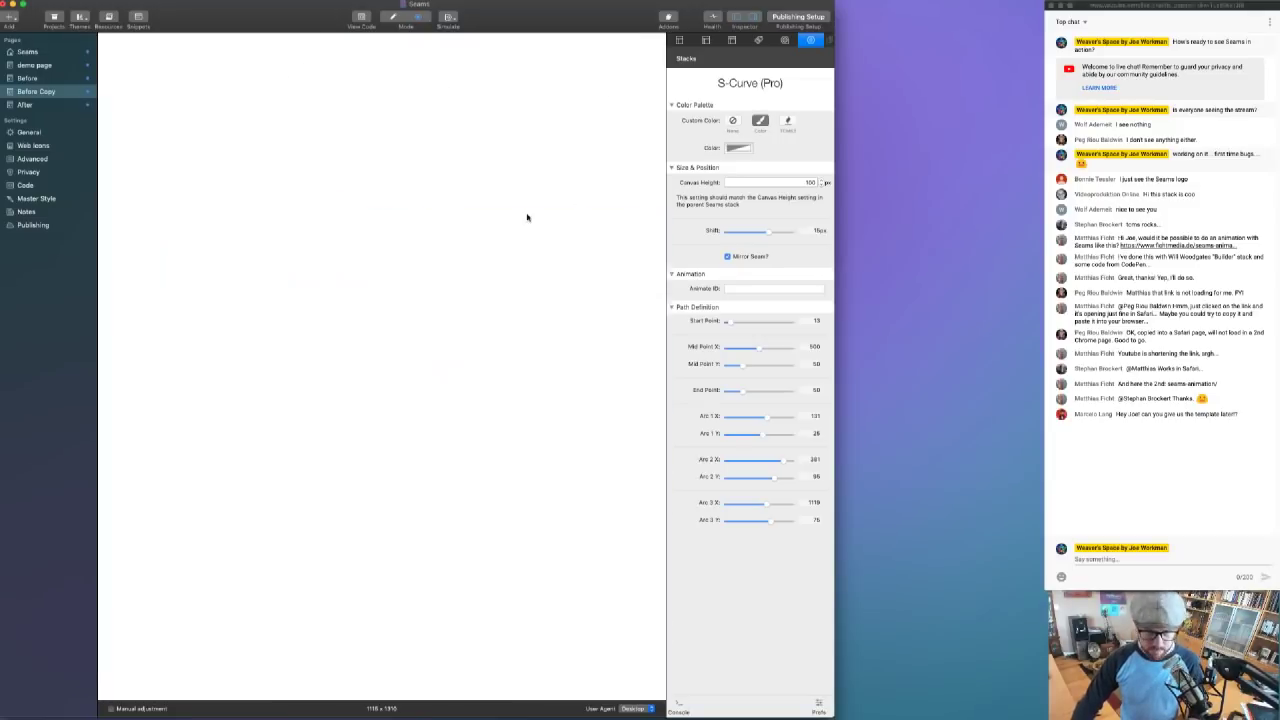
- Duplicate the third S-Curve and give the upper copy a custom color of 999999 at about 50% opacity
click(414, 372)
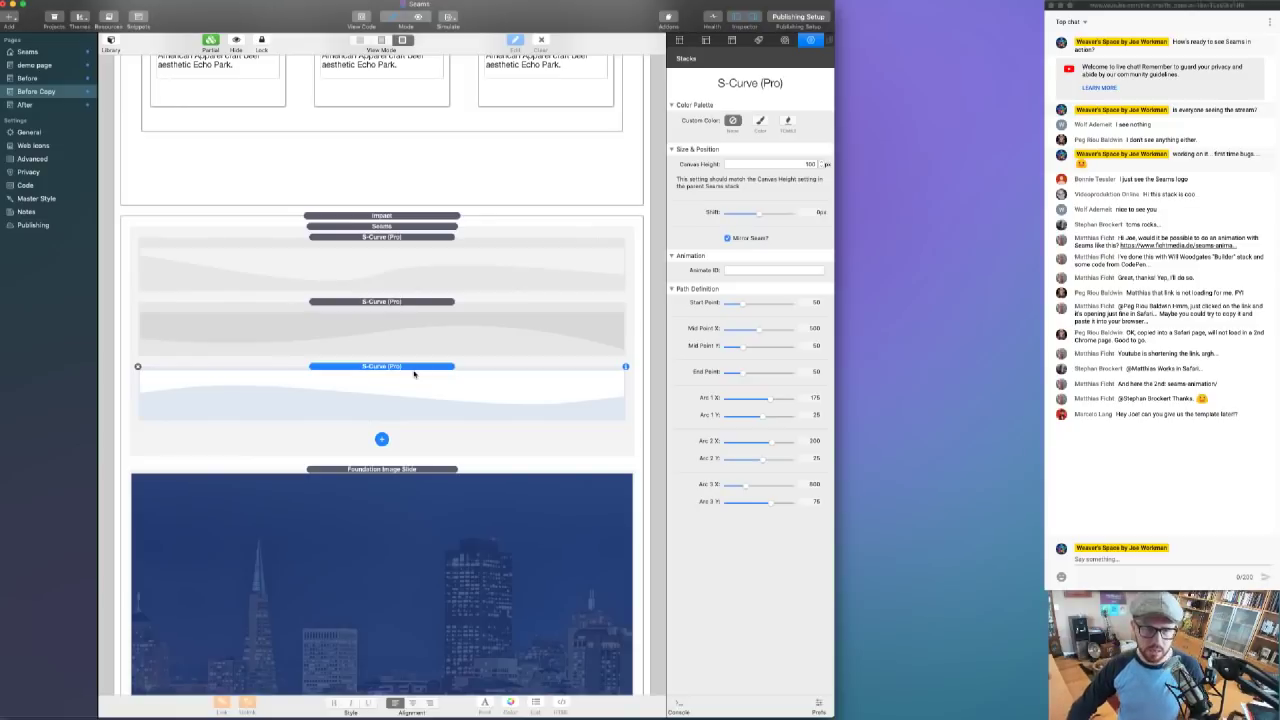
key(super+d)
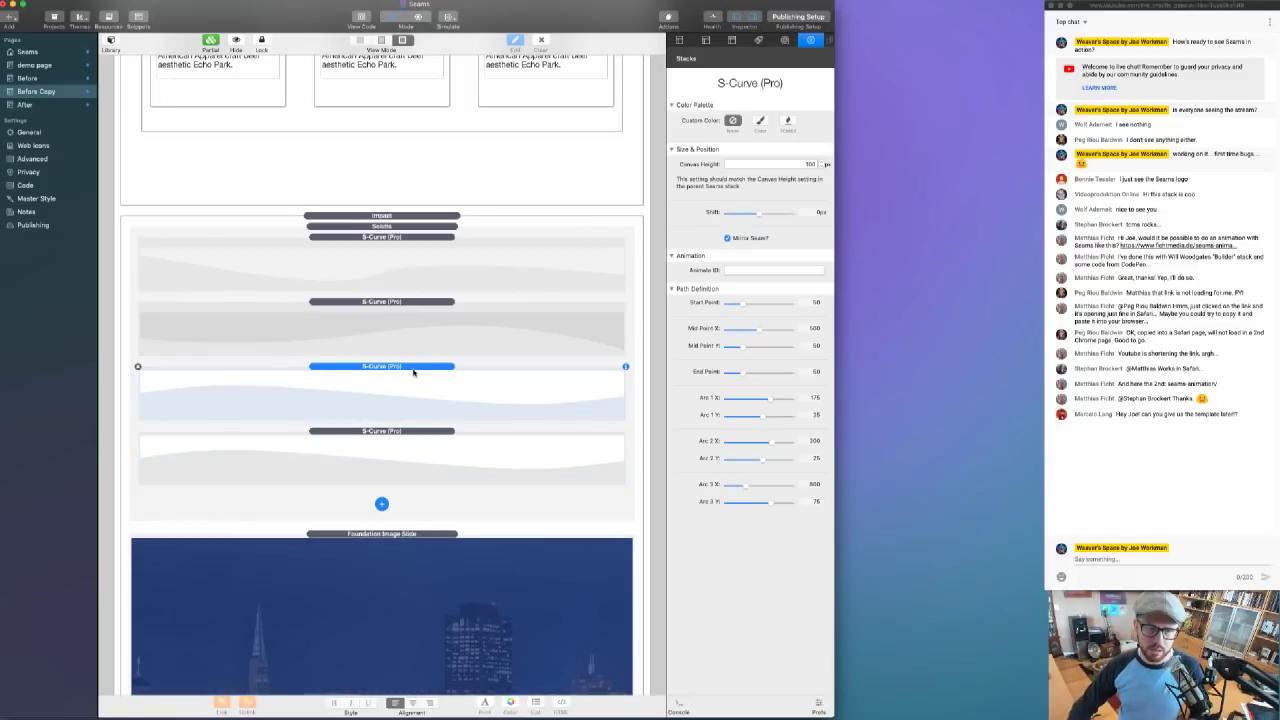
click(760, 121)
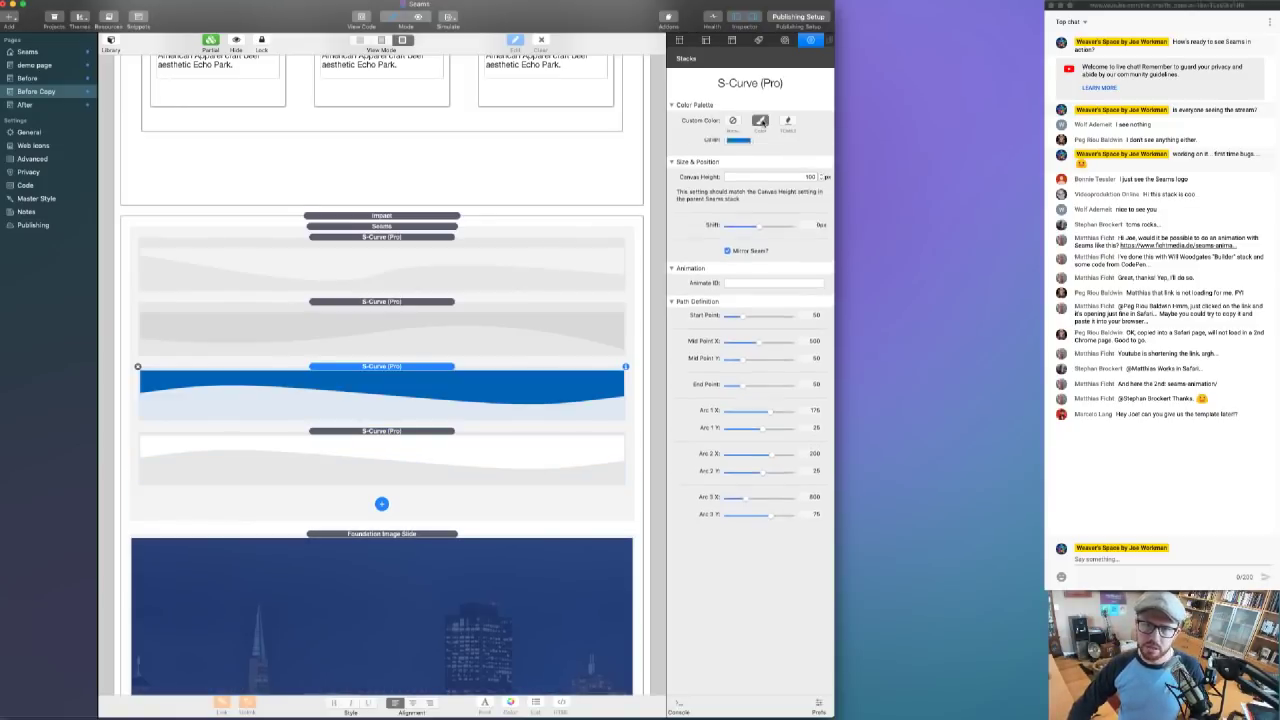
click(738, 148)
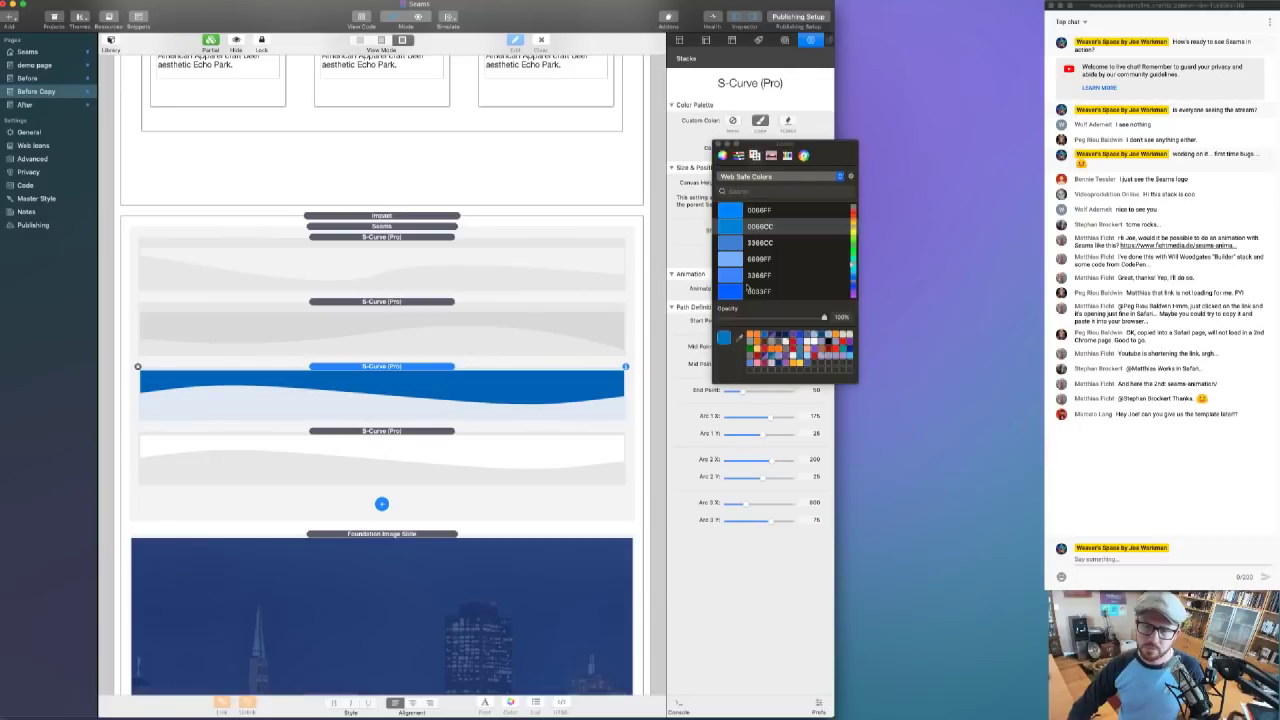
scroll(740, 213, up, 5)
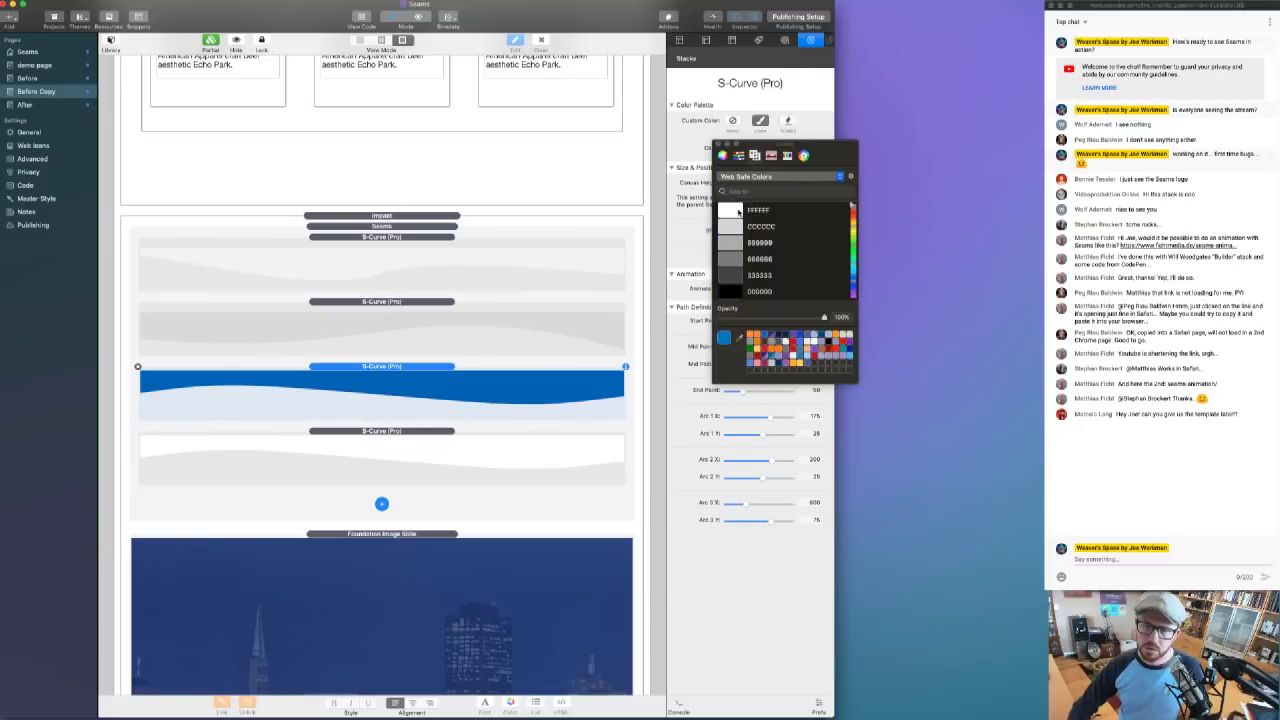
click(735, 242)
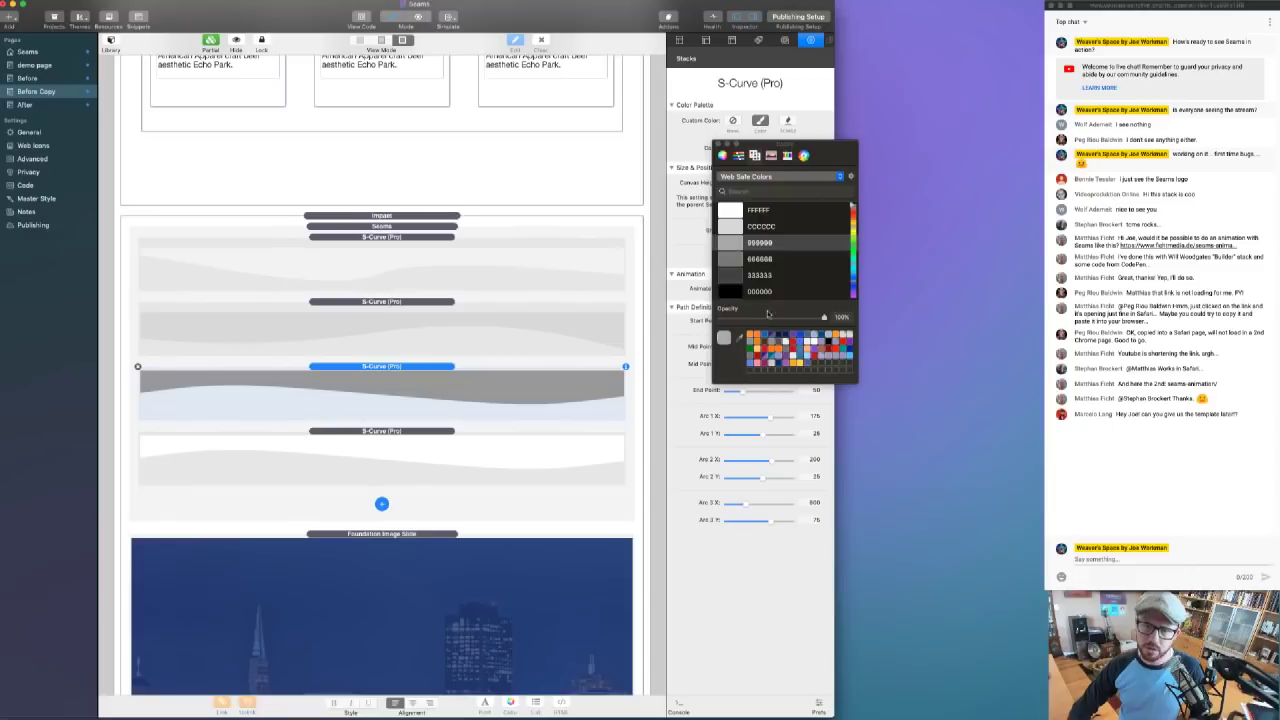
click(772, 318)
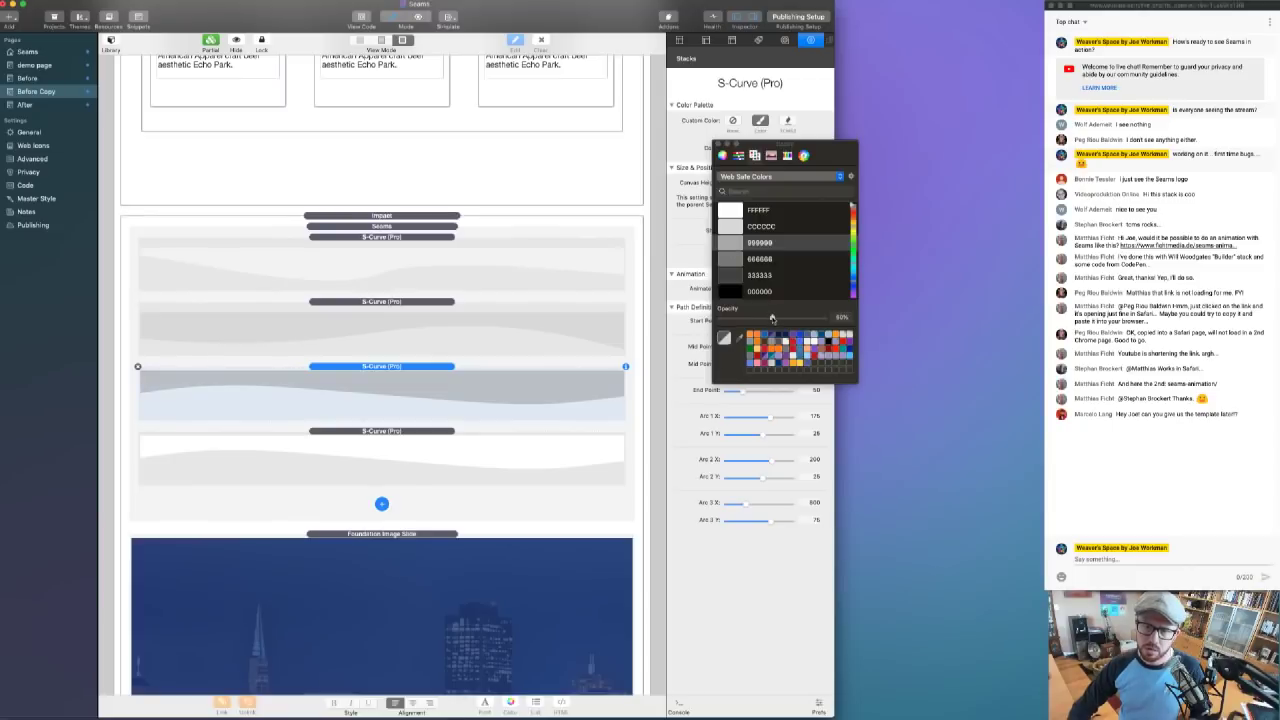
click(719, 145)
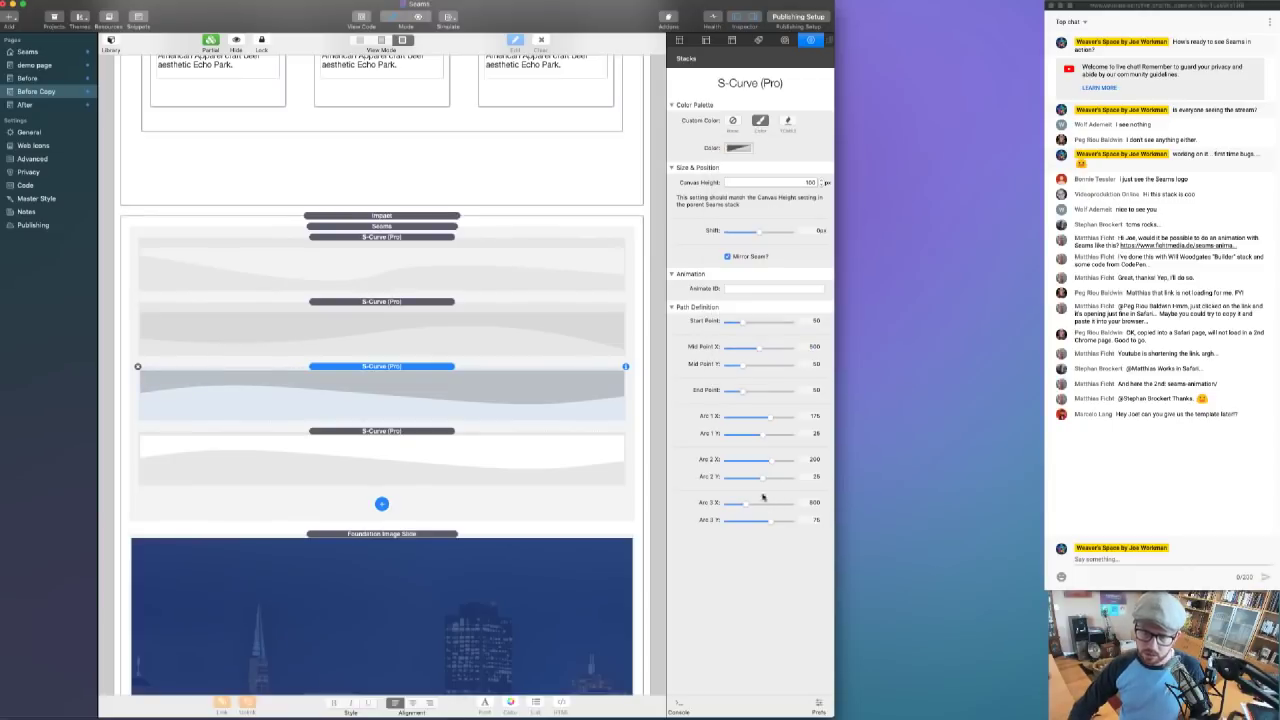
- Set the dark gray S-Curve's Arc 3 Y to 127 and Arc 3 X to about 576, and preview the layered seams
drag(765, 520, 780, 521)
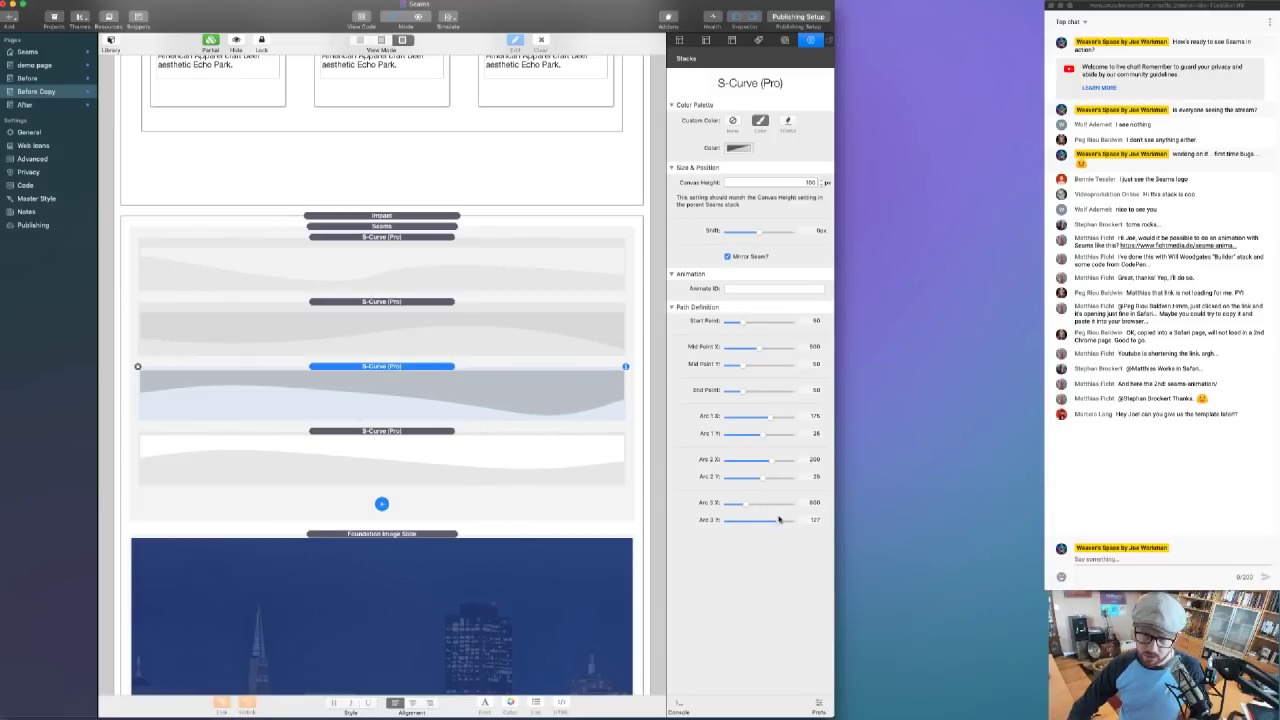
drag(746, 507, 732, 509)
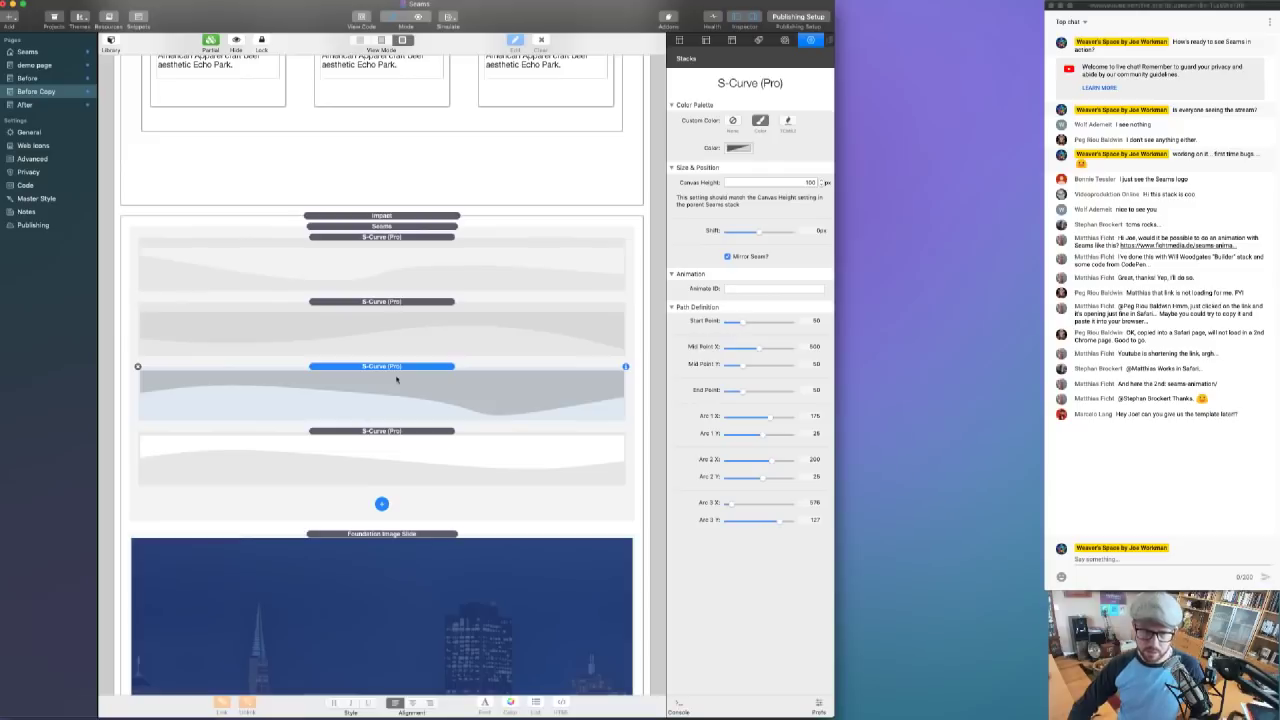
key(super+r)
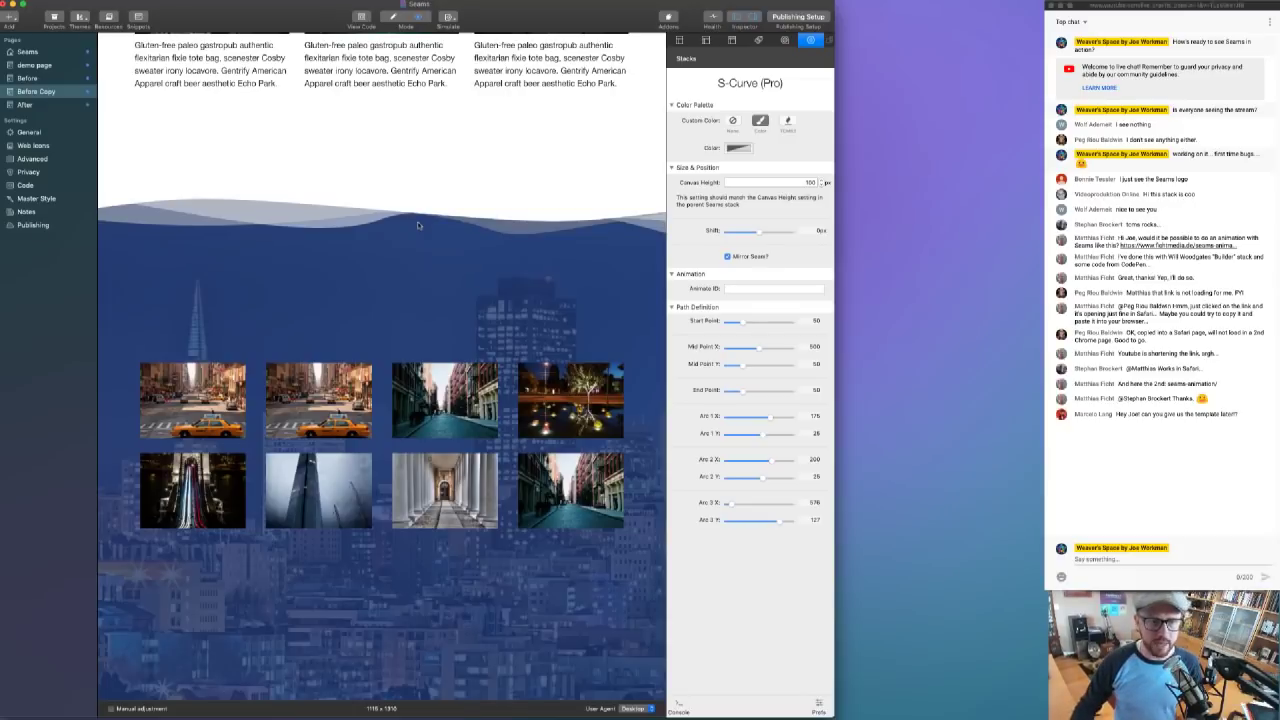
scroll(405, 226, up, 2)
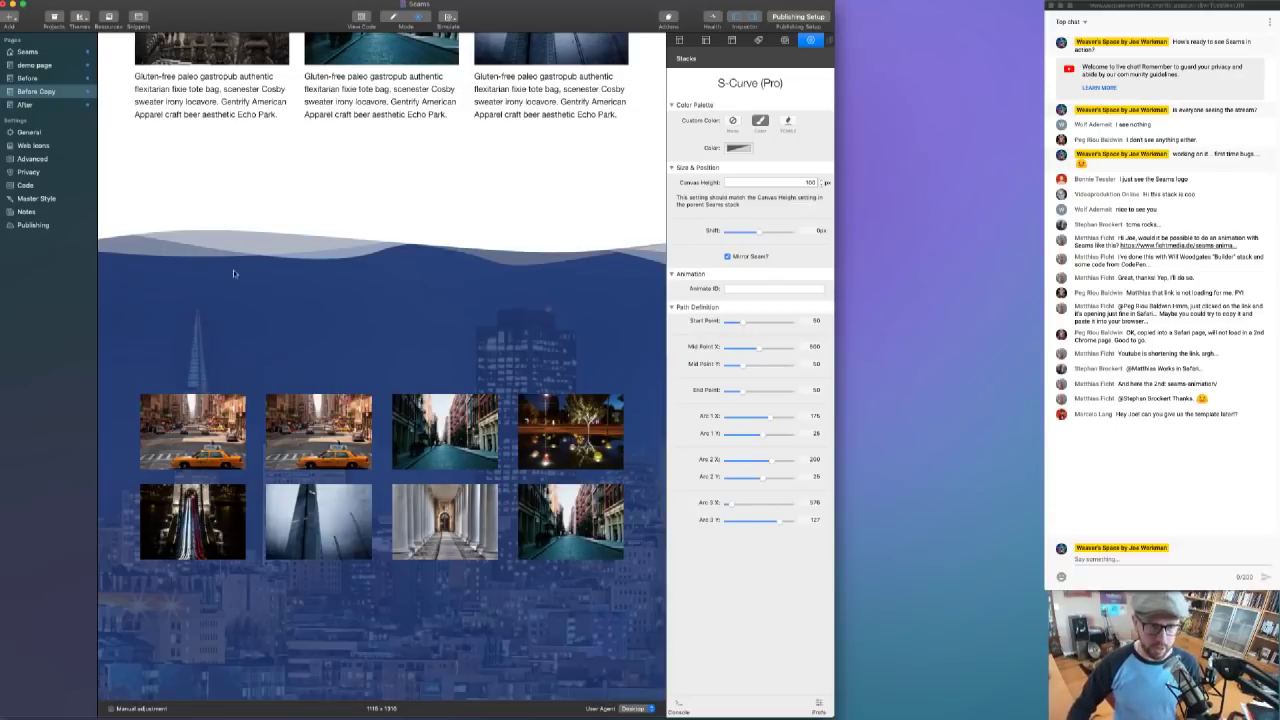
key(super+r)
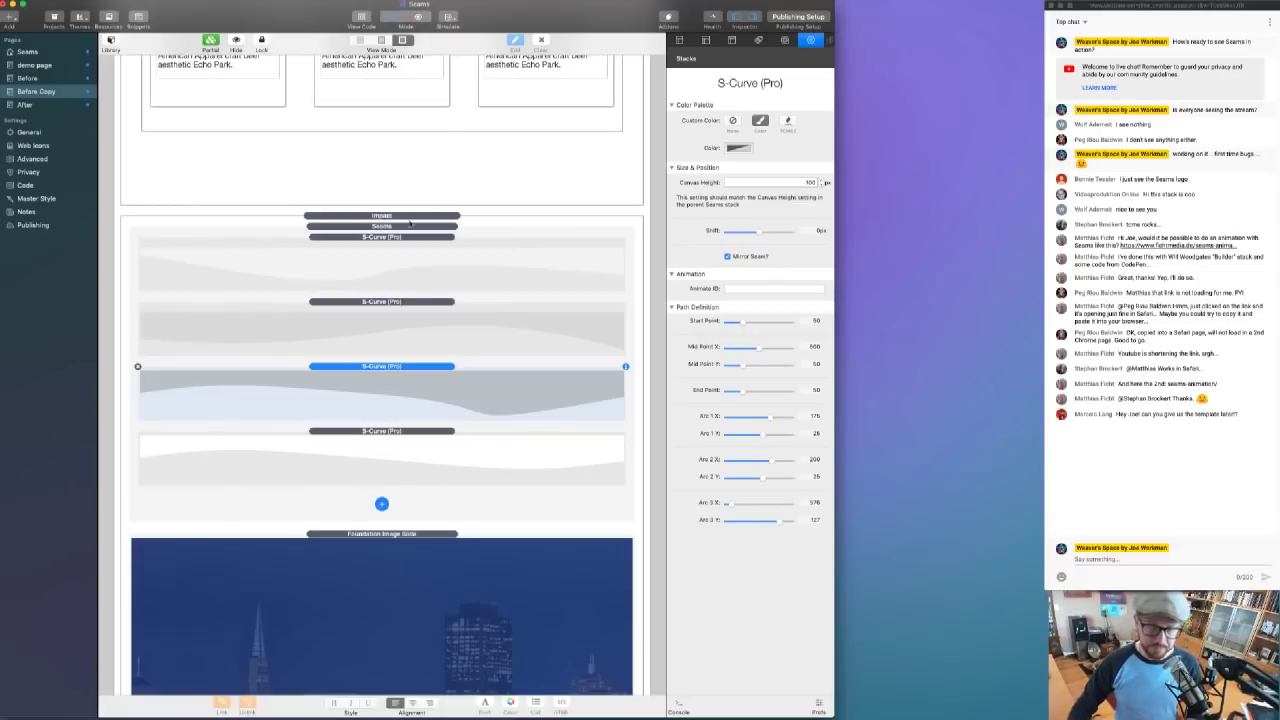
- Duplicate the Seams stack with its four S-Curves and set the lower copy's position to Bottom
click(408, 226)
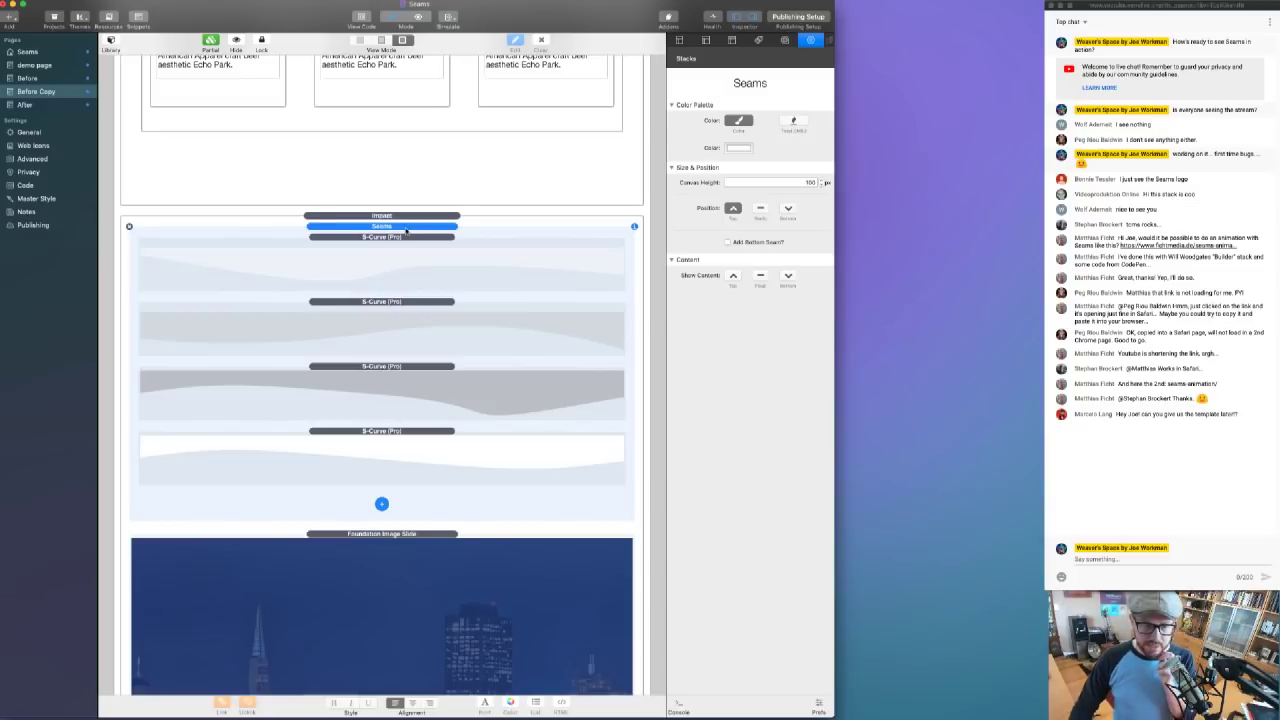
key(super+d)
scroll(406, 240, down, 5)
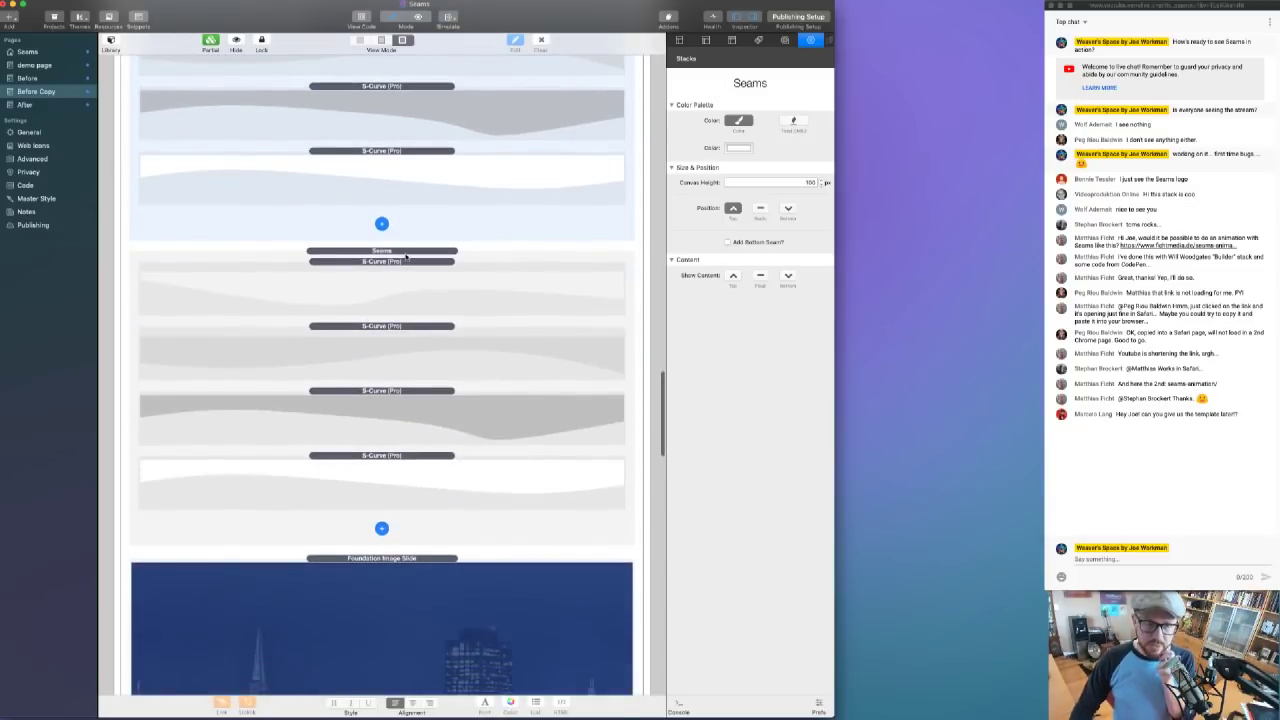
click(406, 253)
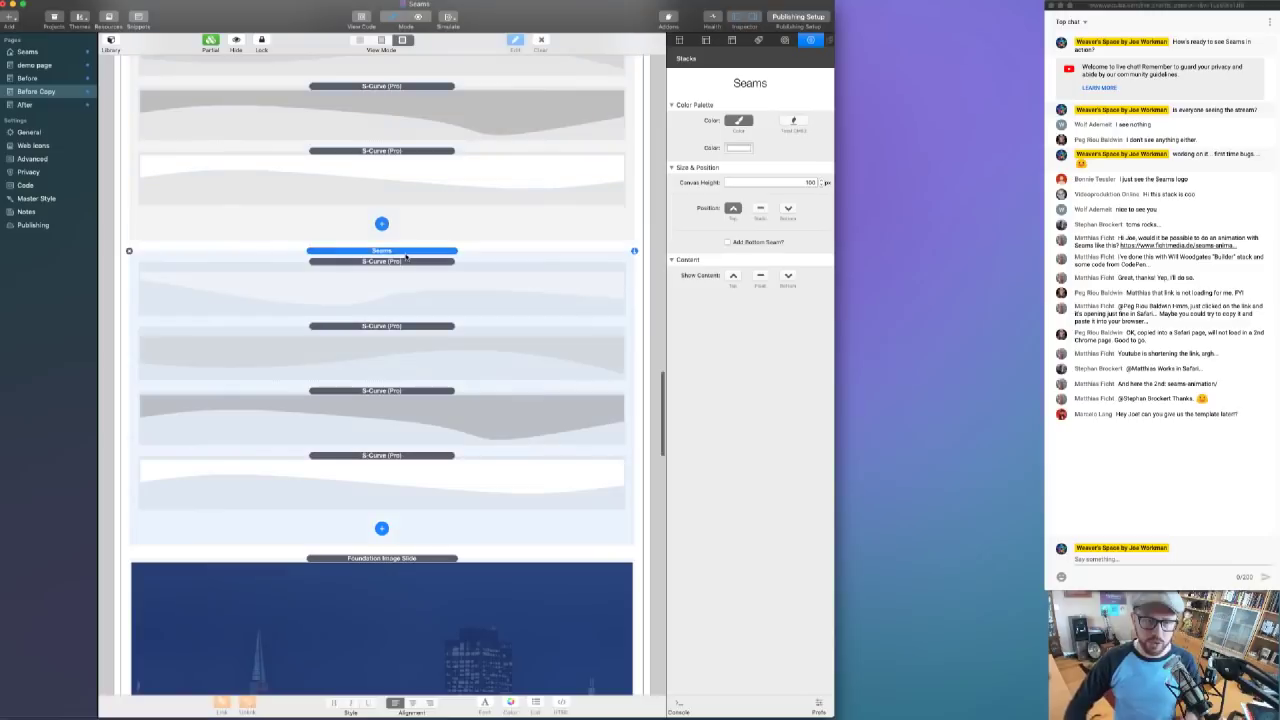
click(788, 208)
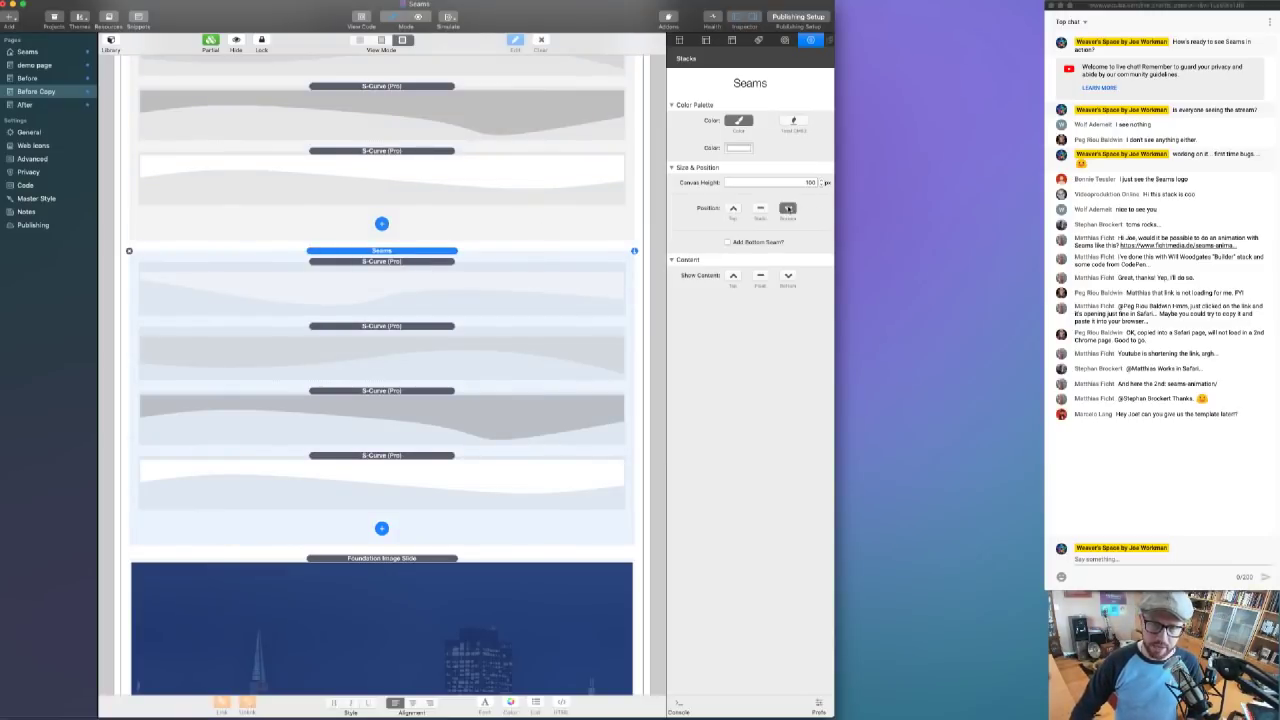
- Turn off Mirror Seam for all four S-Curves in the lower Seams stack
click(403, 267)
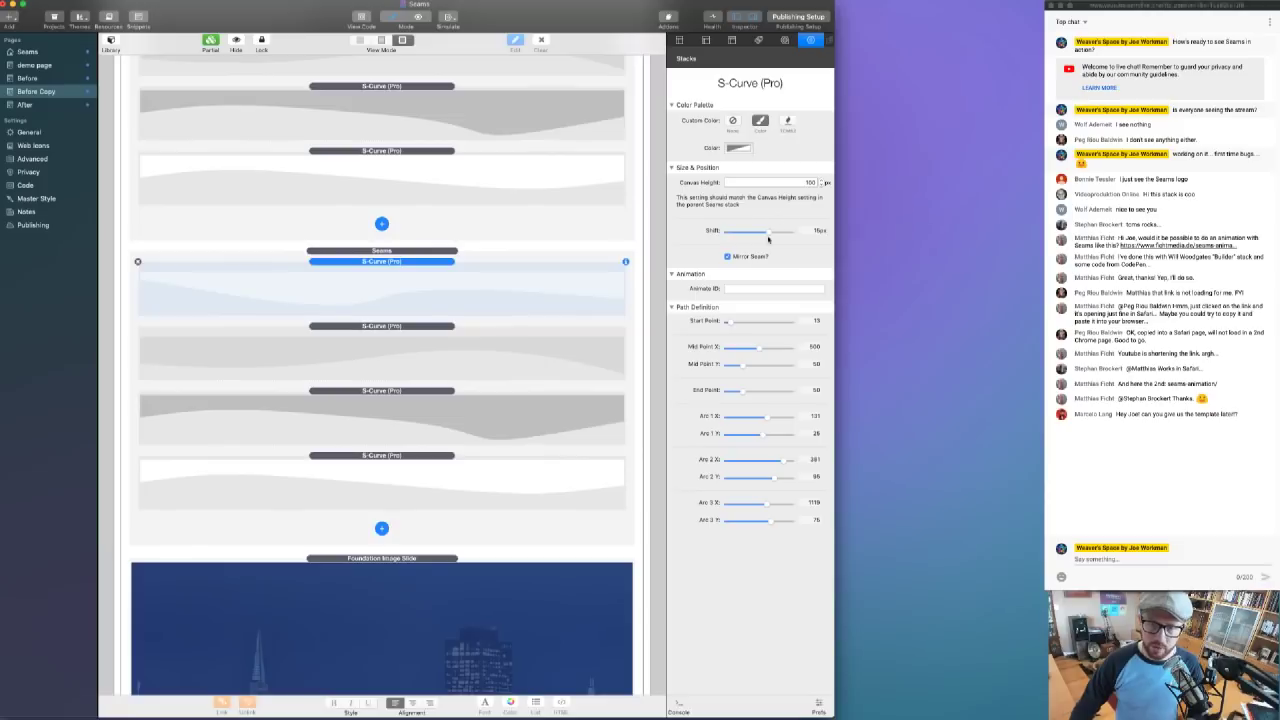
click(411, 360)
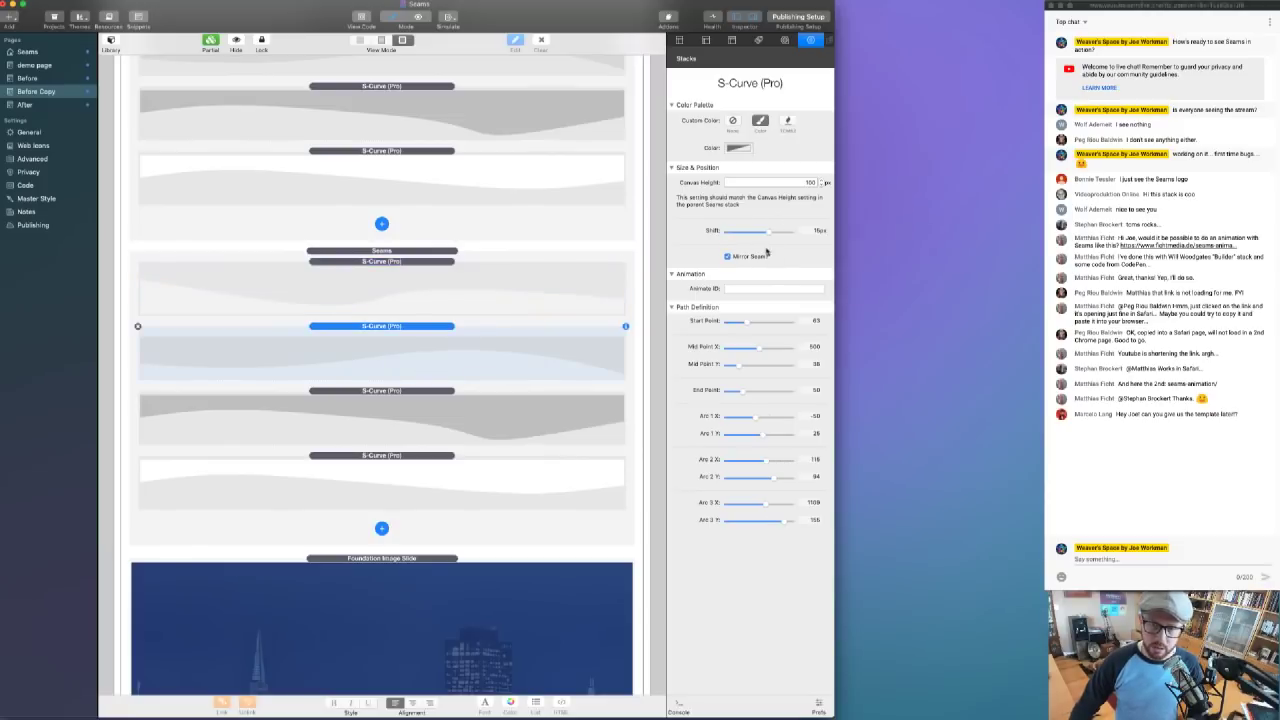
click(538, 408)
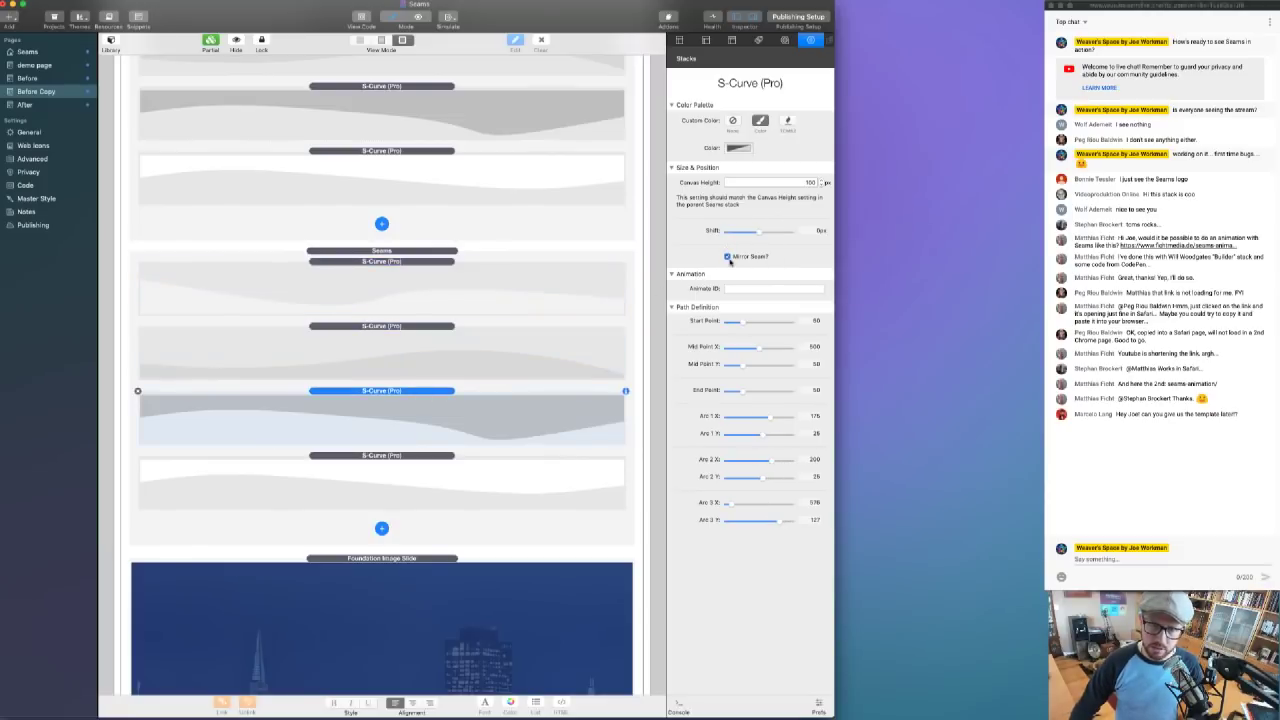
click(436, 473)
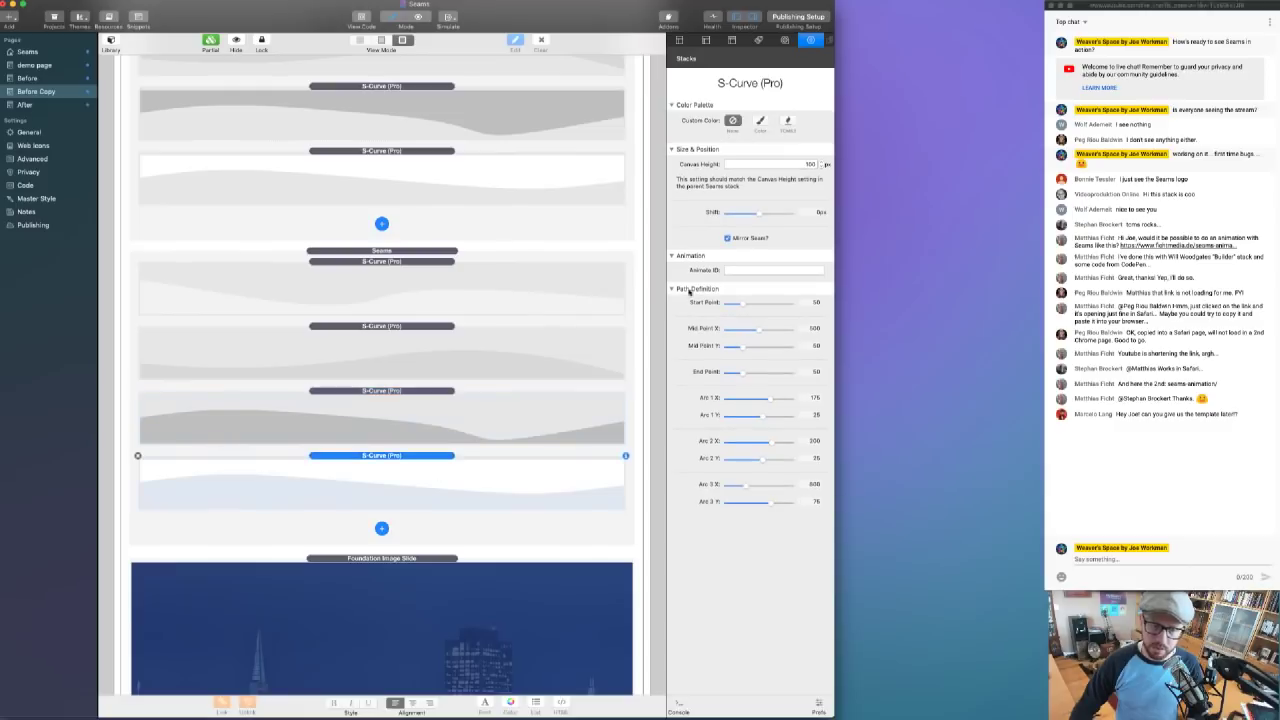
click(727, 239)
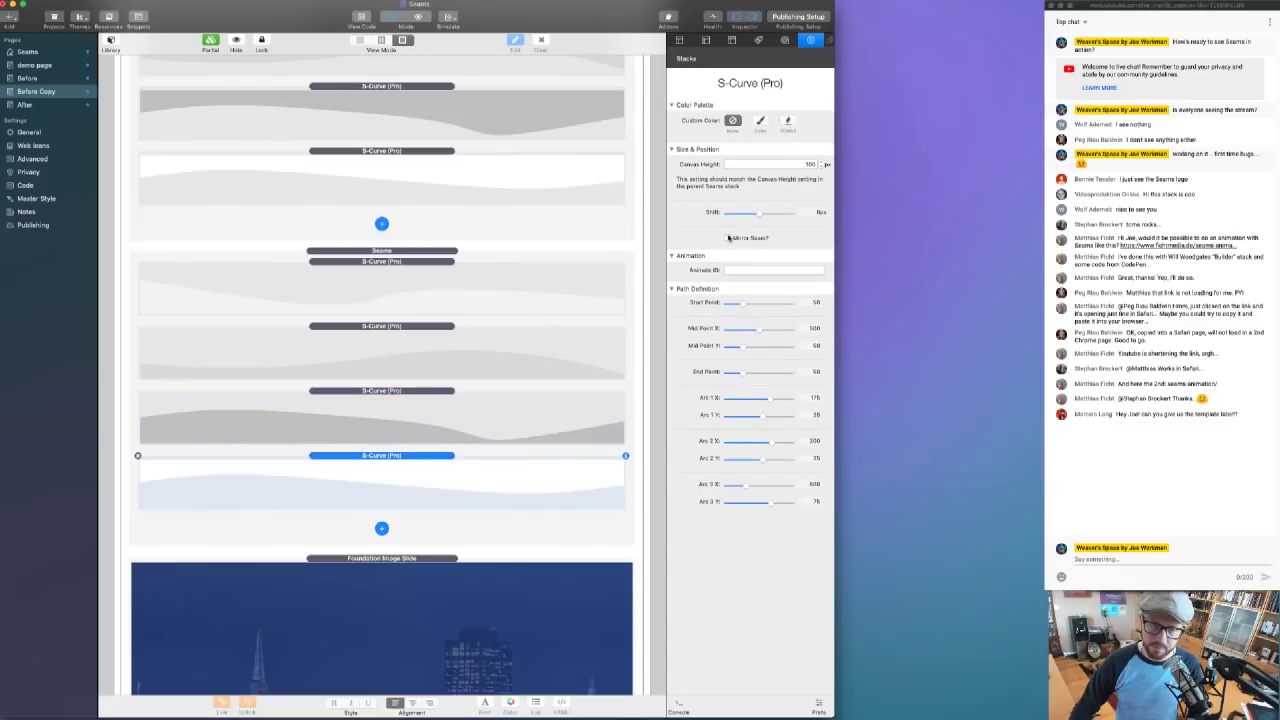
click(421, 406)
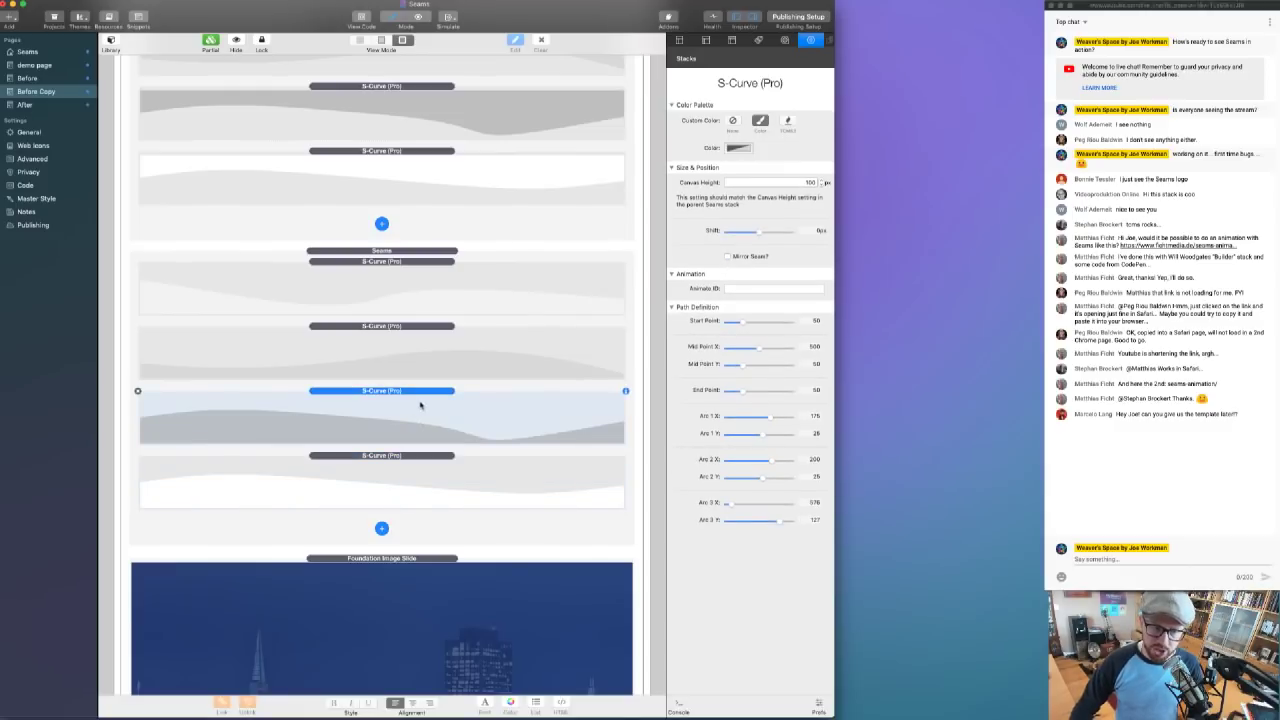
click(389, 338)
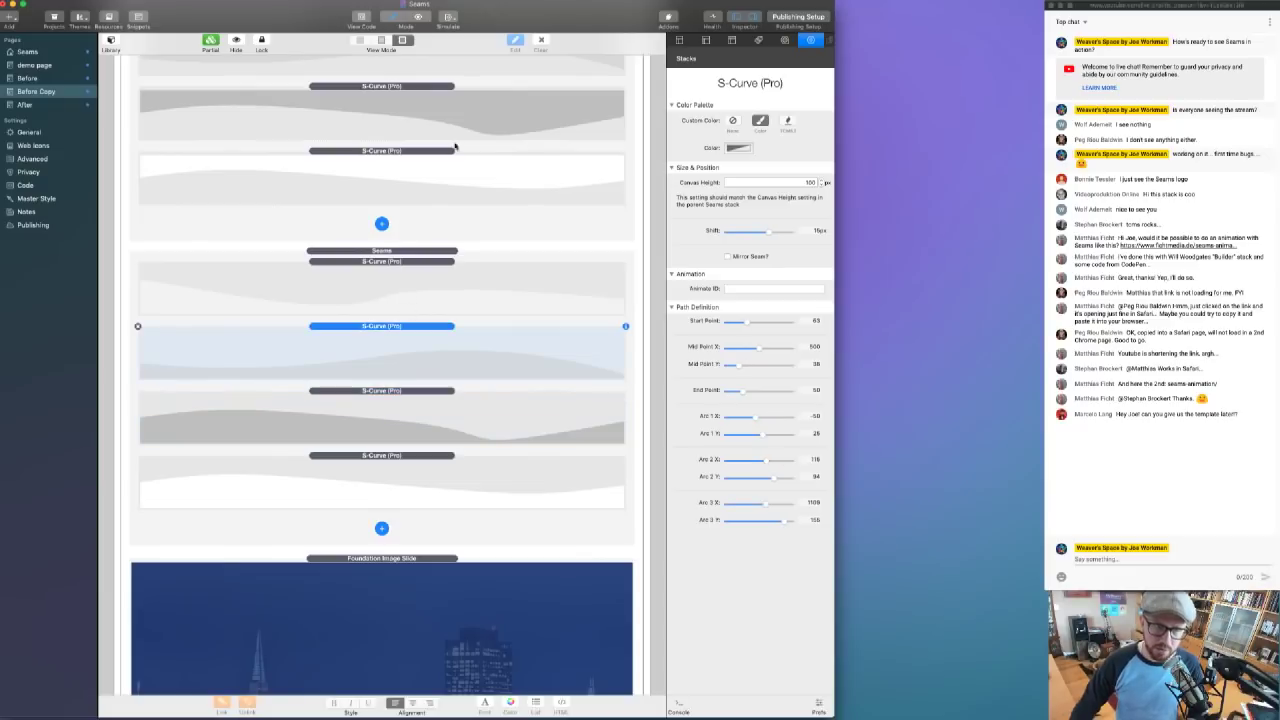
scroll(456, 177, up, 1)
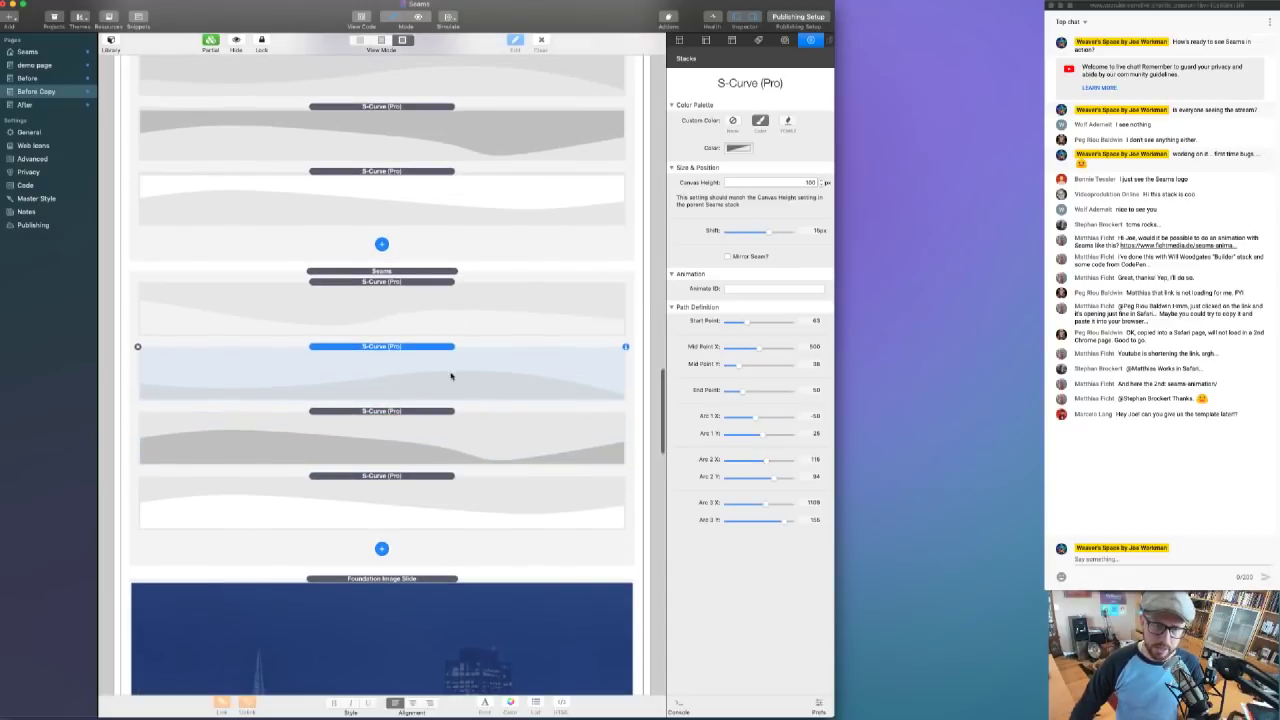
- Set the Shift of the first and second S-Curves in the lower Seams stack to -15 px
click(526, 444)
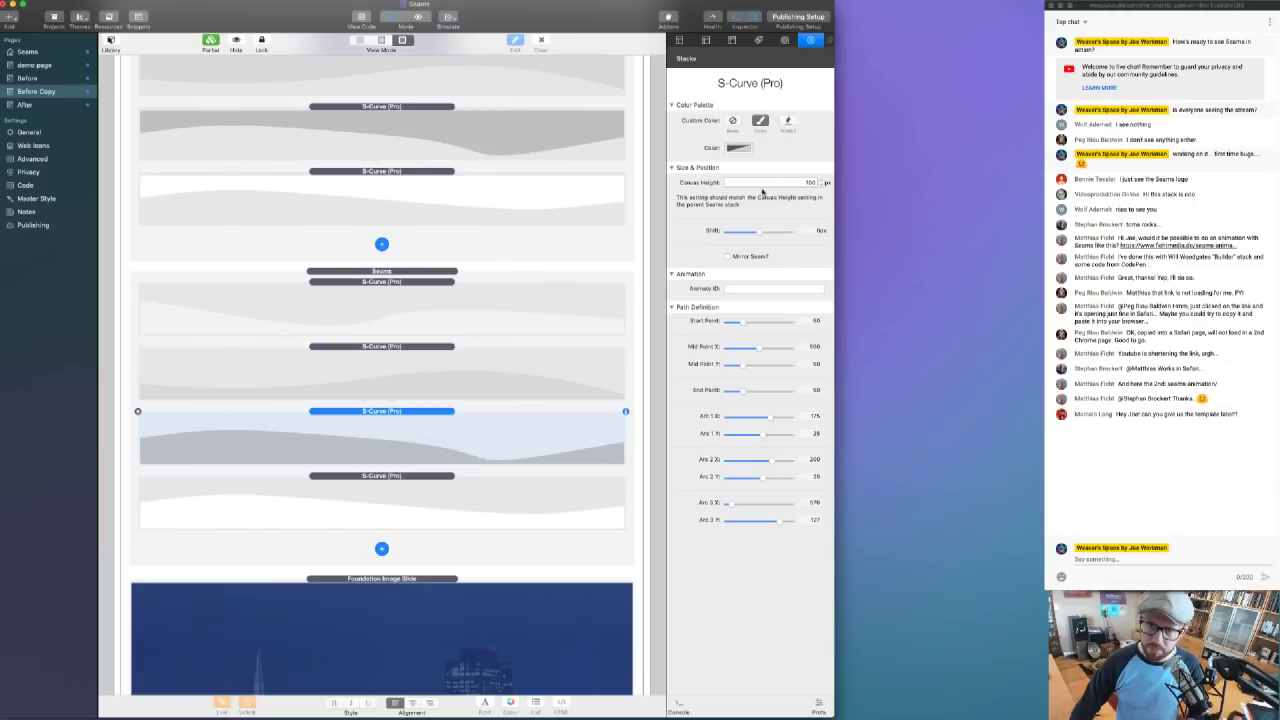
click(462, 383)
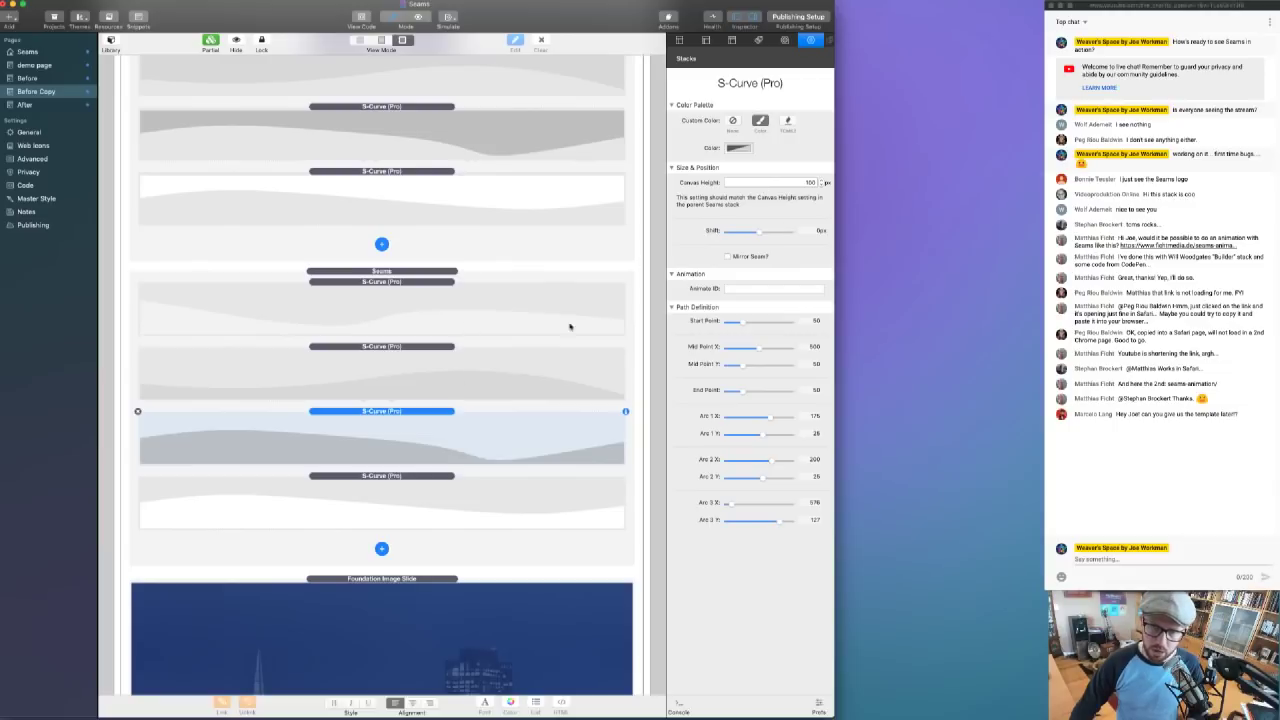
click(812, 231)
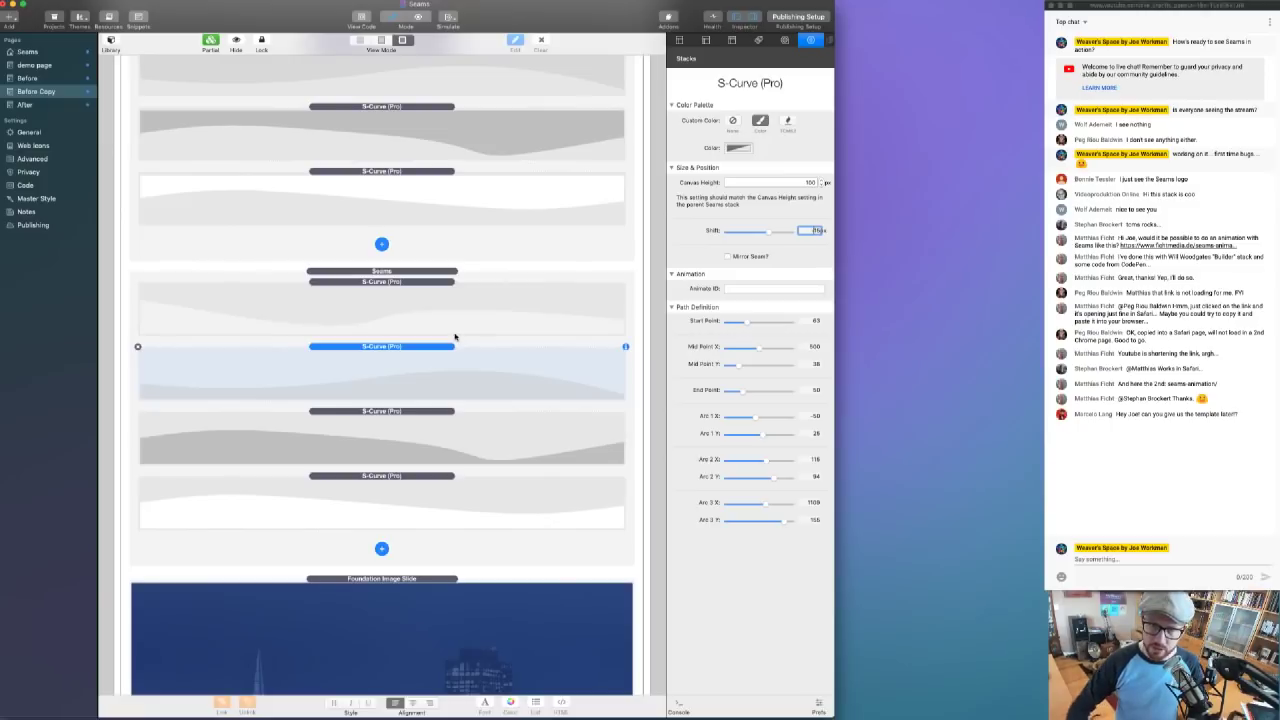
key(Tab)
click(408, 284)
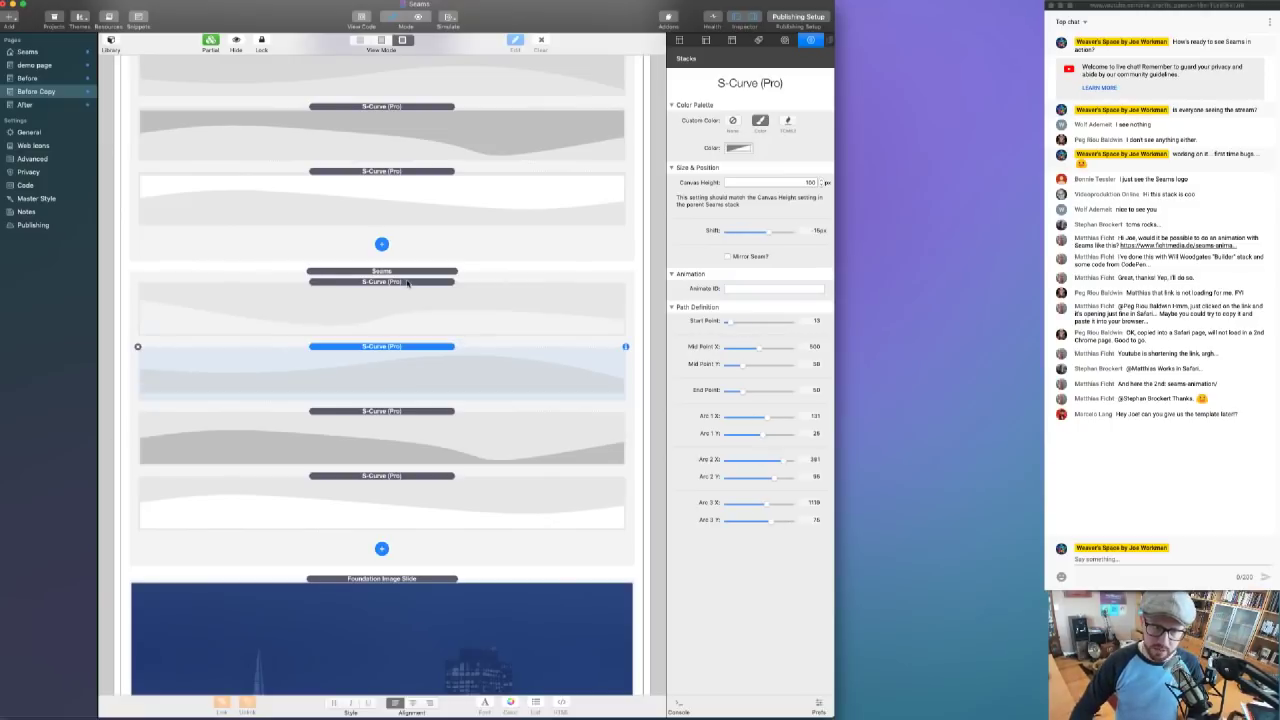
click(811, 232)
text(-15)
key(Tab)
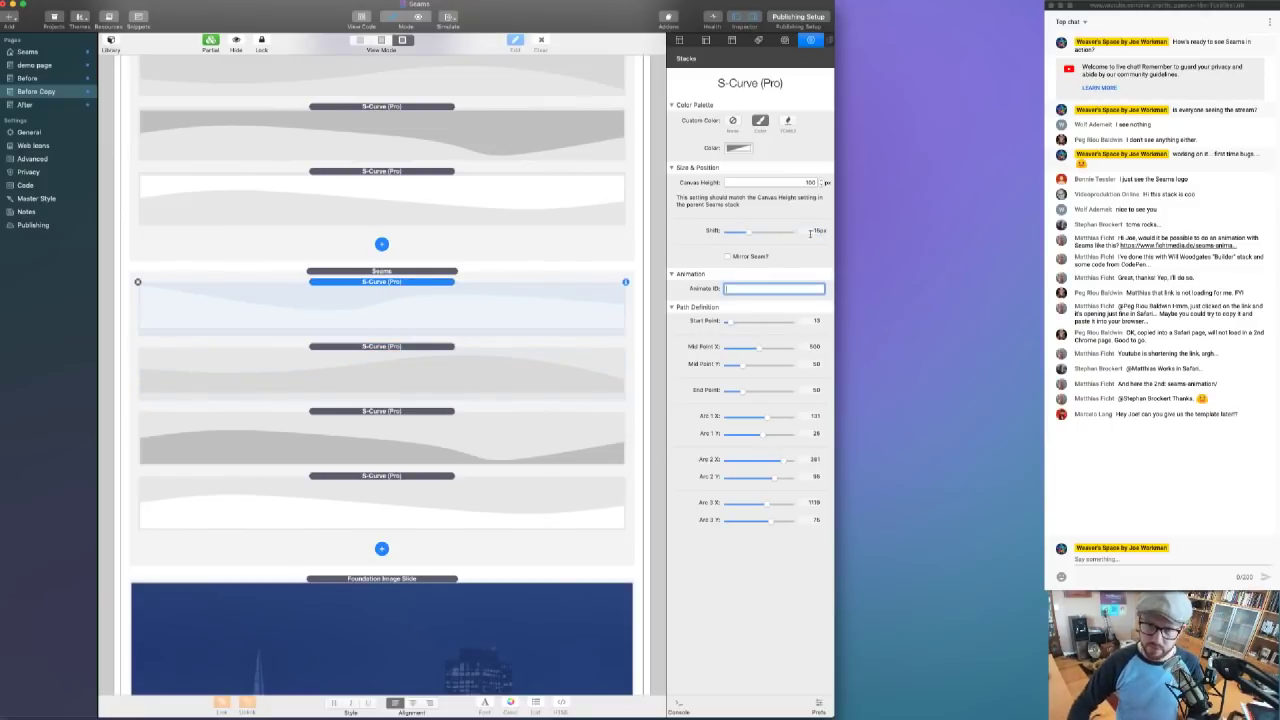
- Check the lower Seams stack and its remaining S-Curves, and preview the seams above and below the image slide section
click(455, 384)
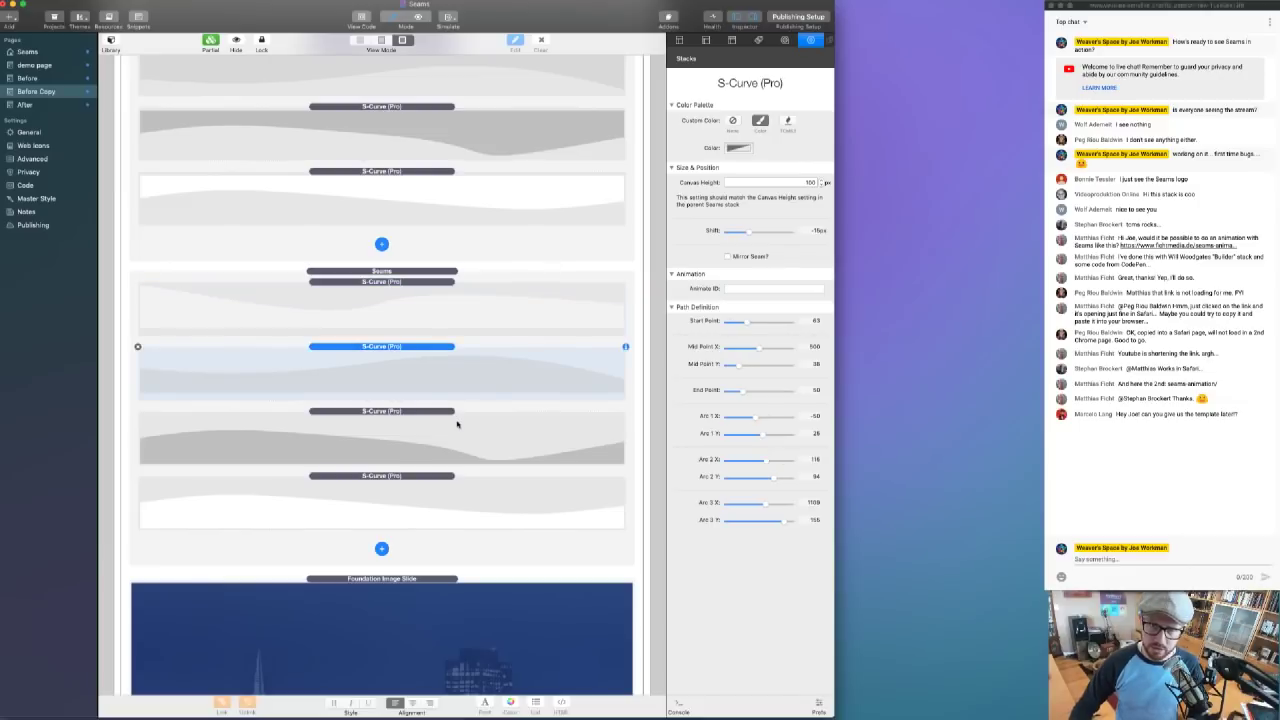
click(457, 424)
click(436, 486)
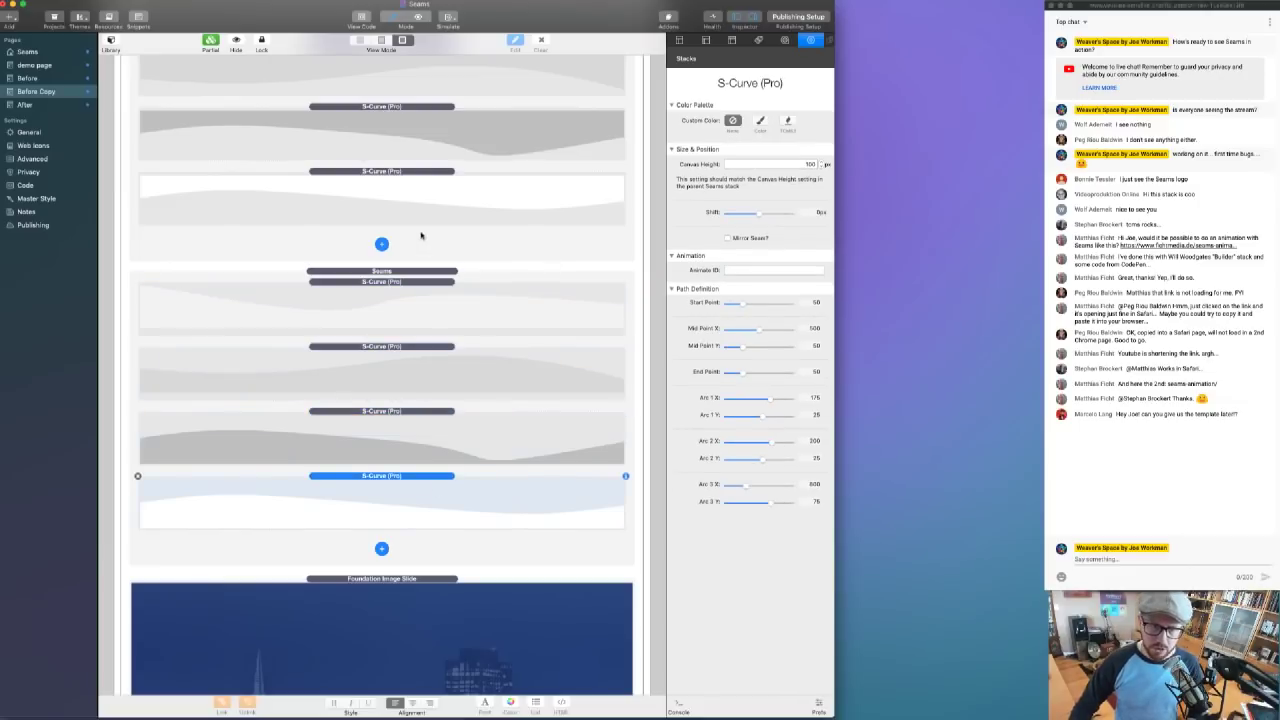
click(382, 271)
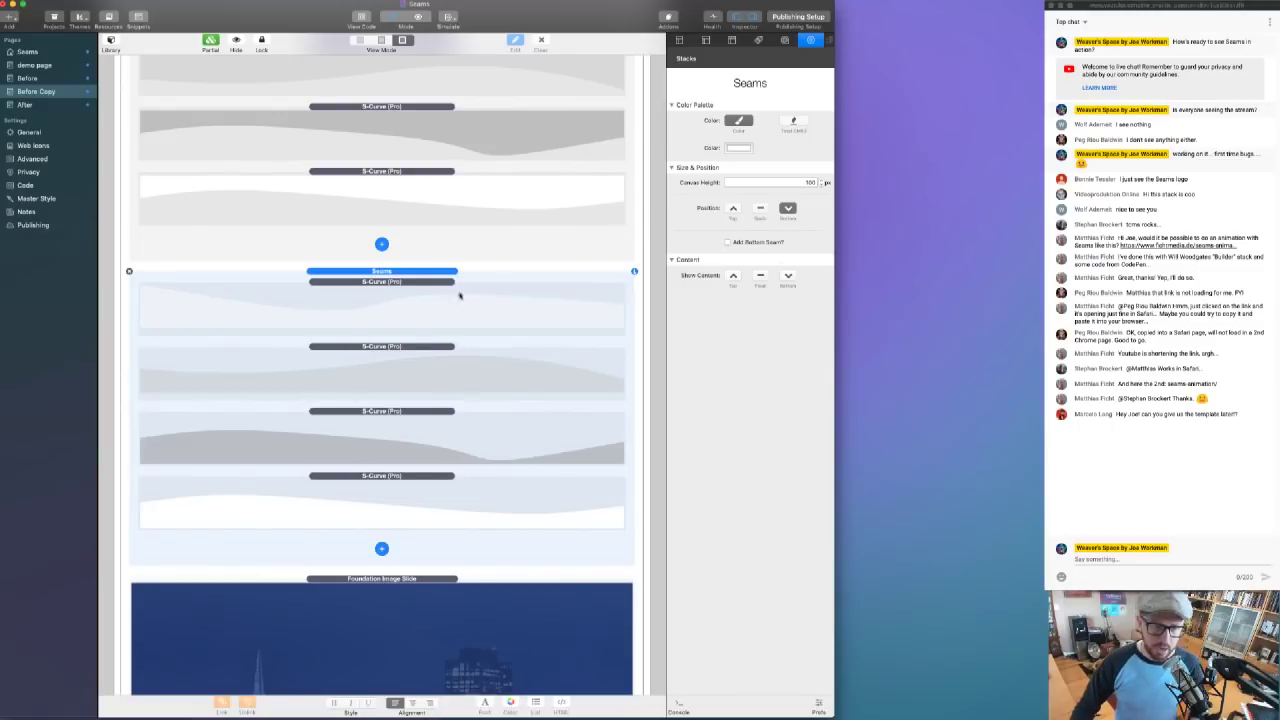
key(super+r)
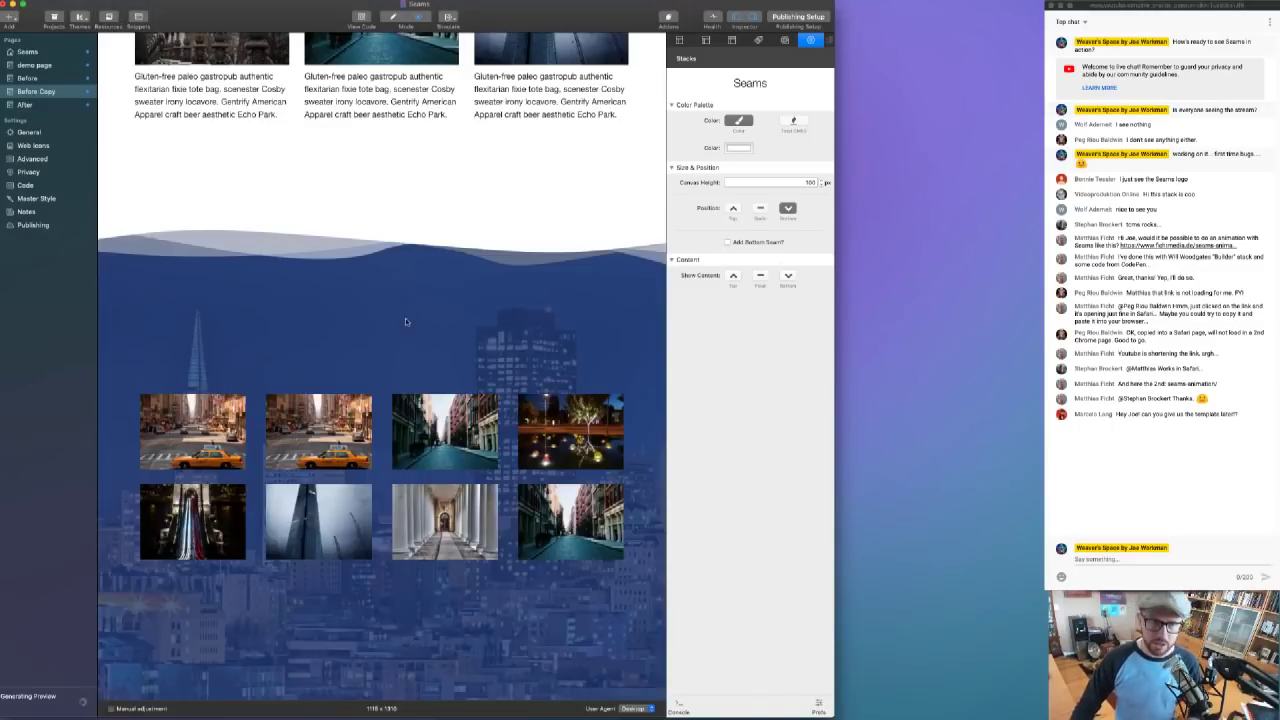
scroll(411, 321, down, 5)
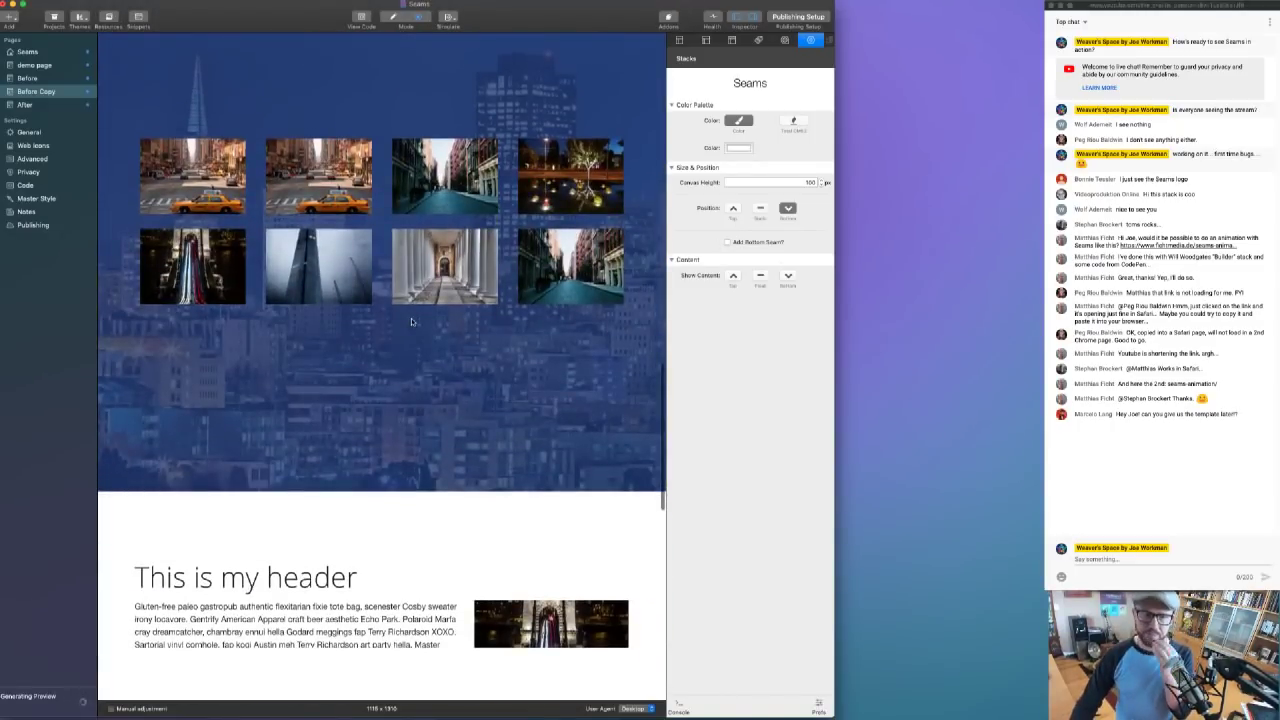
scroll(411, 321, up, 5)
scroll(411, 321, down, 5)
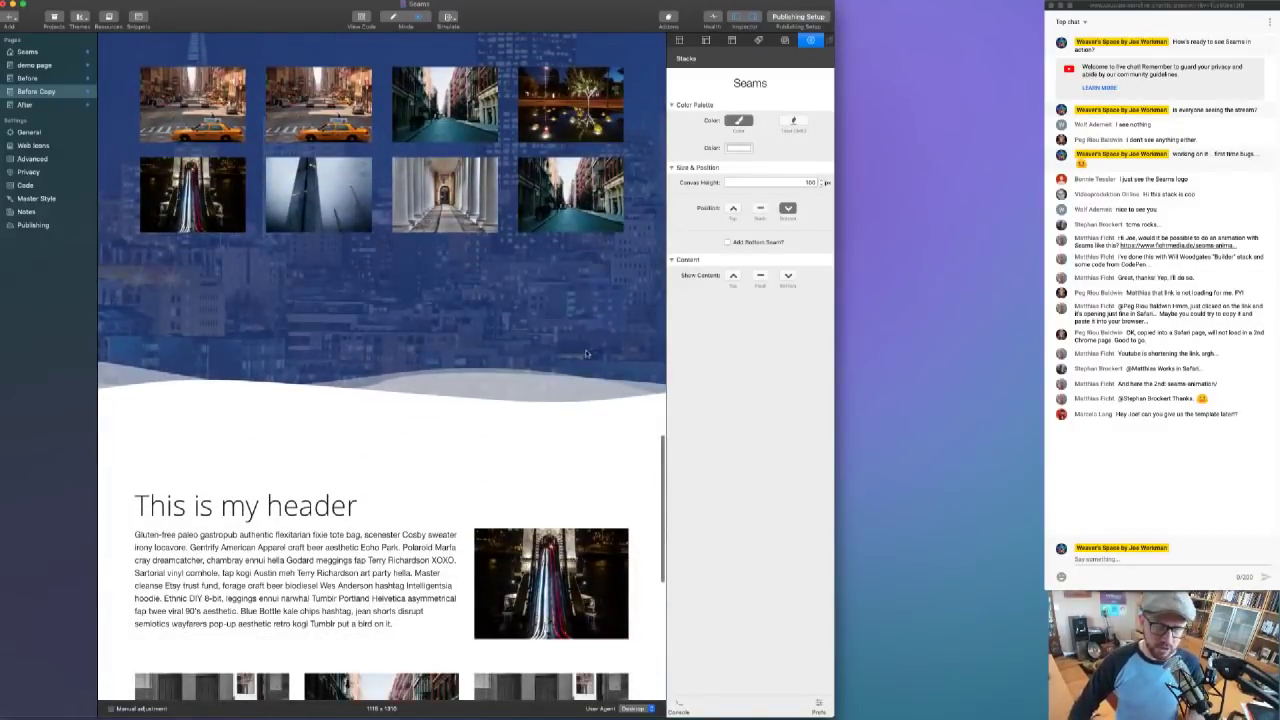
scroll(341, 350, up, 3)
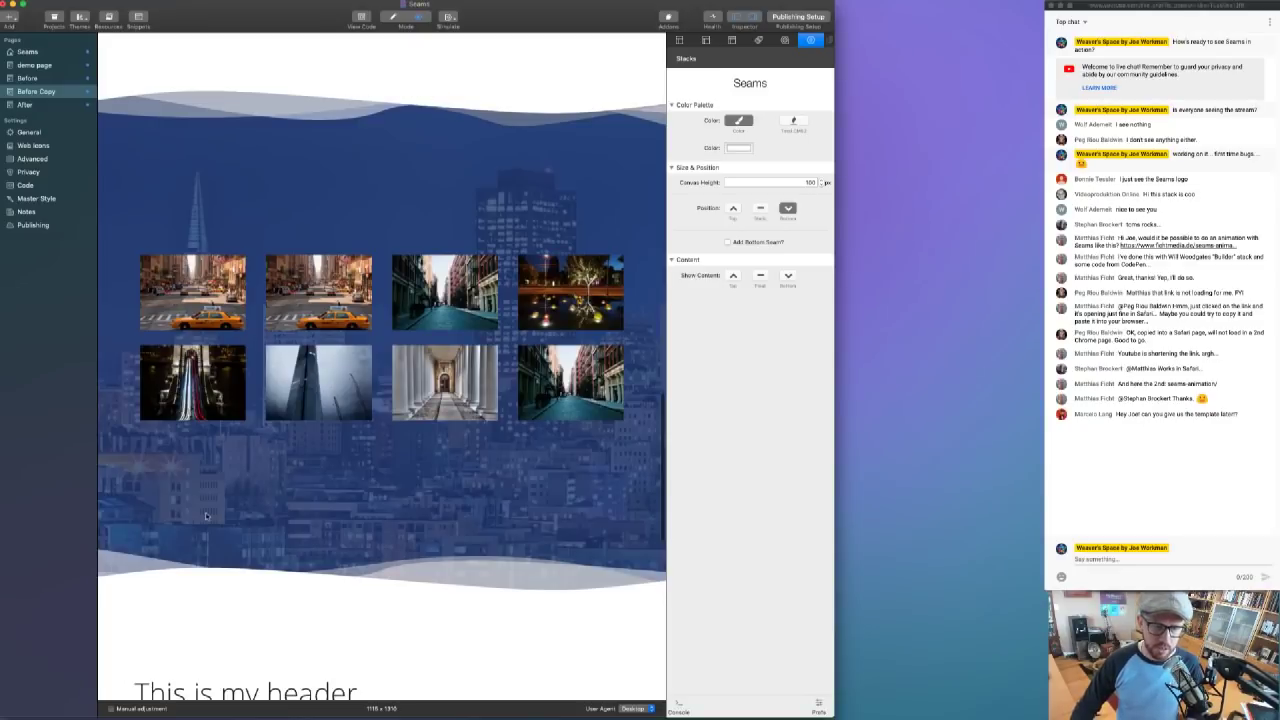
scroll(210, 540, down, 3)
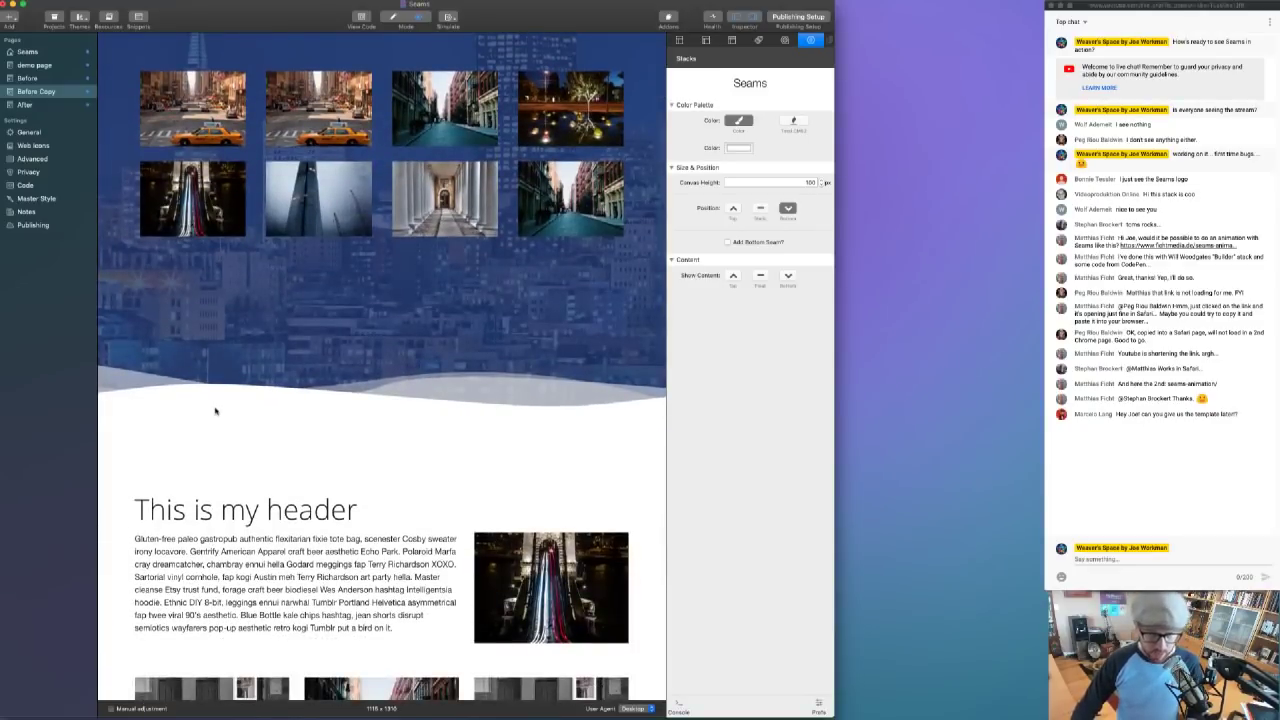
- Set the Shift of the dark gray S-Curve in the lower Seams stack to about -10 px and preview both seams
key(super+r)
click(395, 450)
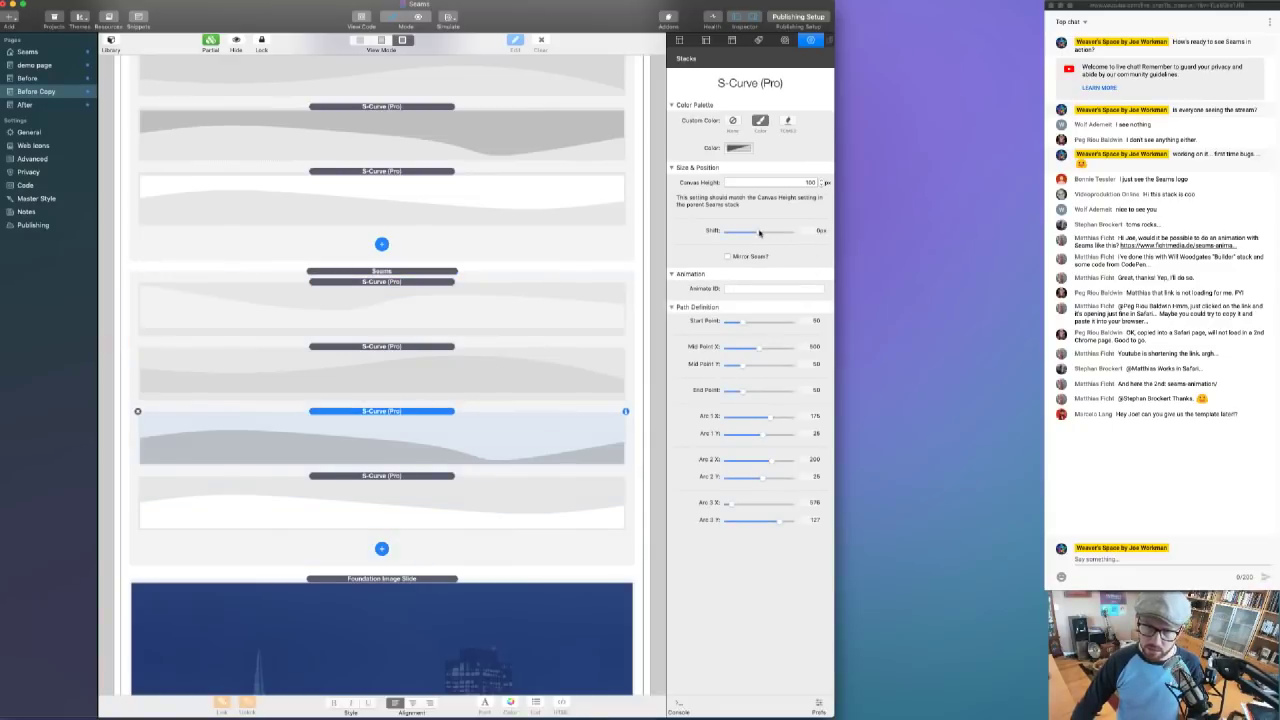
drag(762, 234, 753, 232)
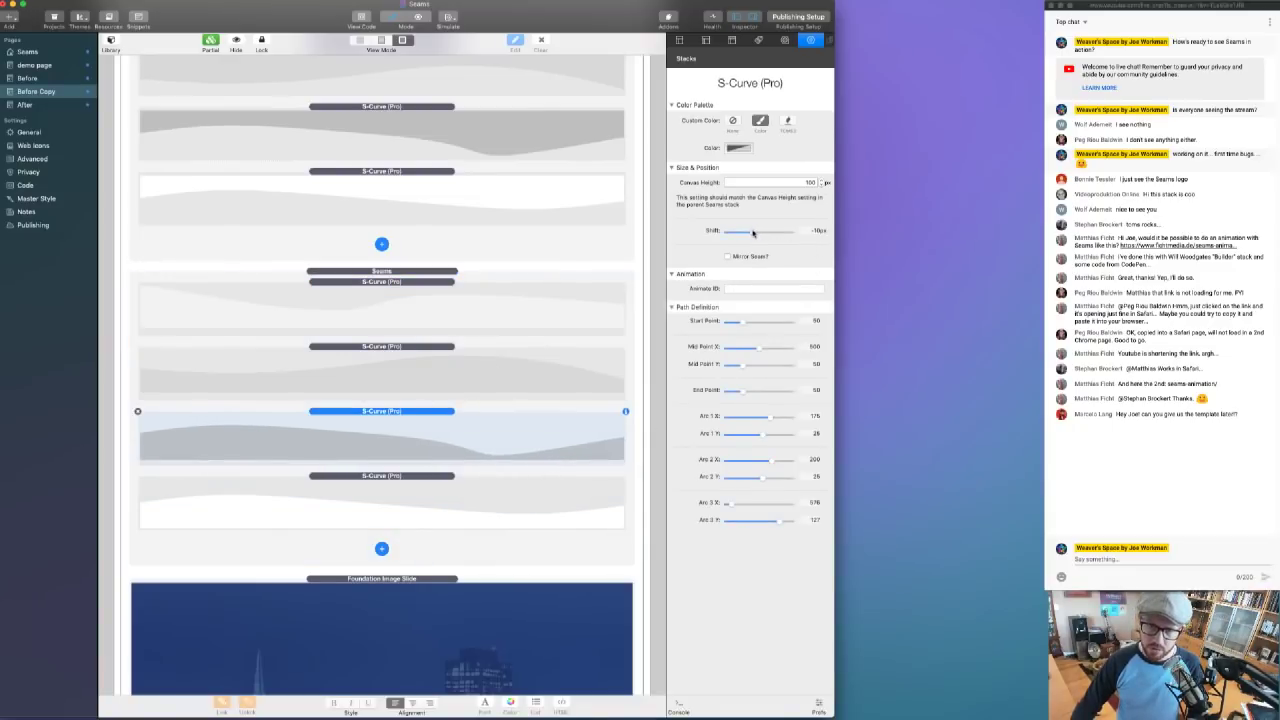
key(super+r)
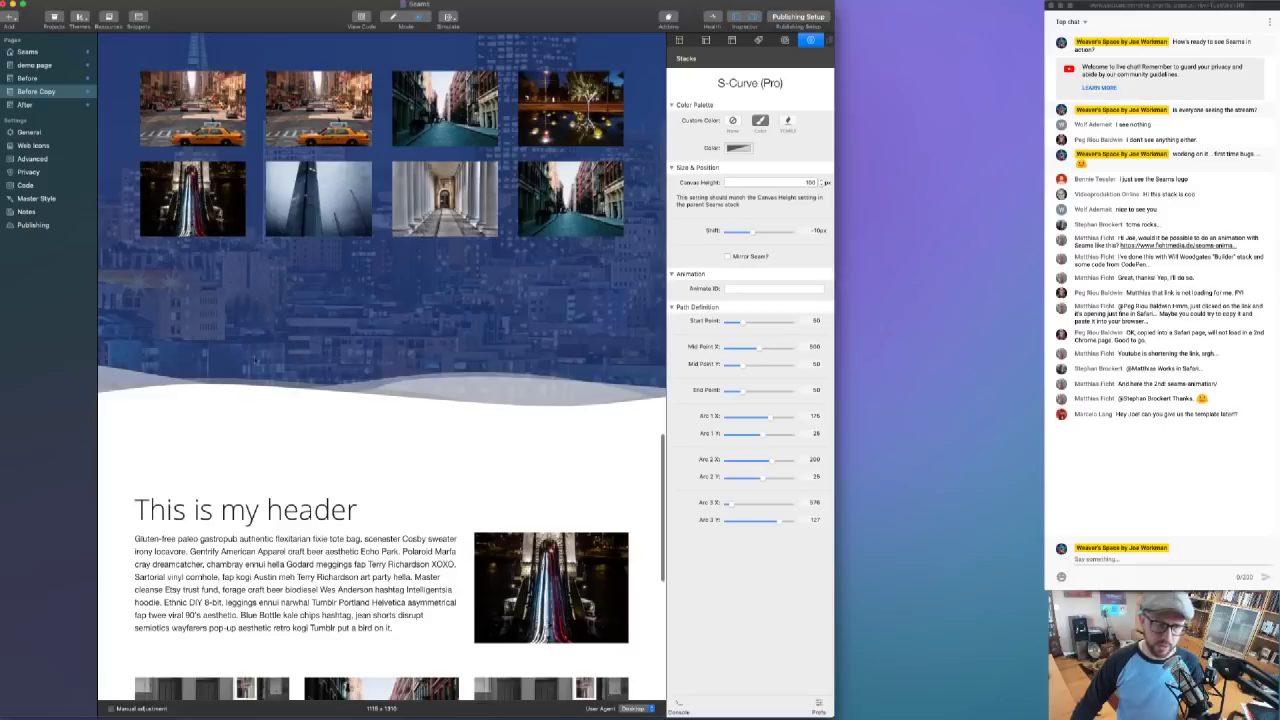
scroll(451, 403, up, 2)
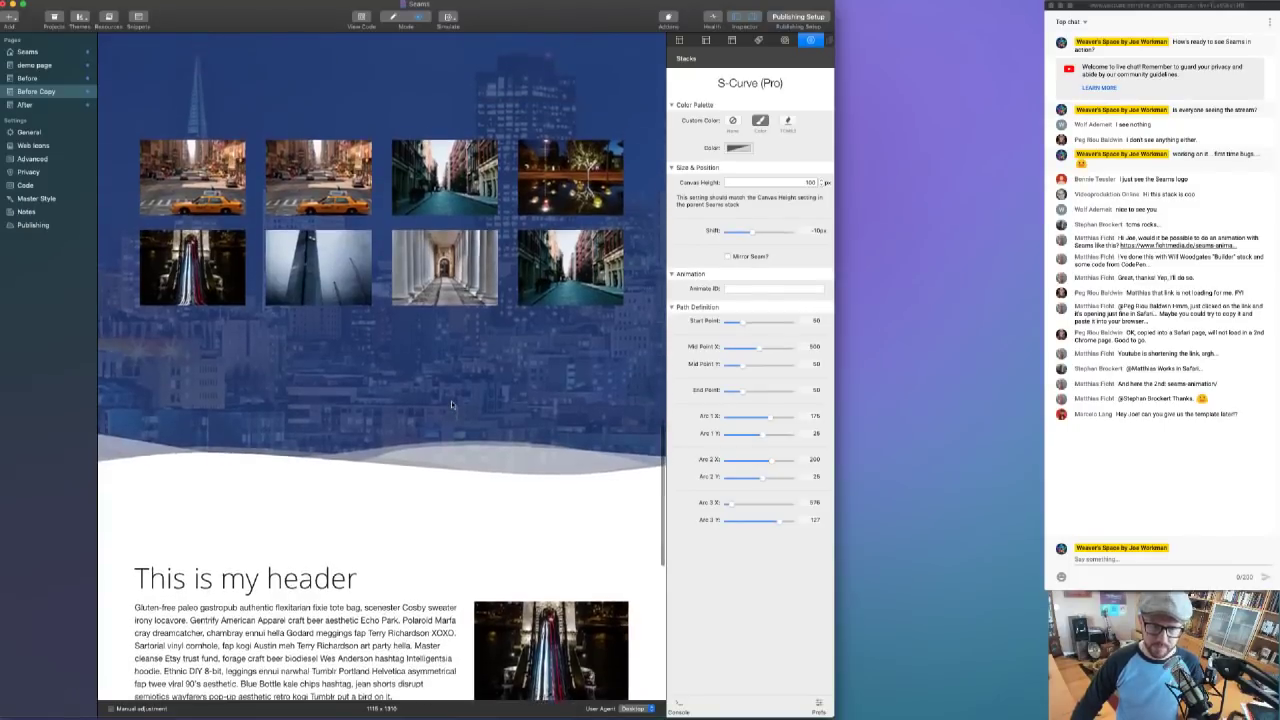
scroll(451, 403, up, 3)
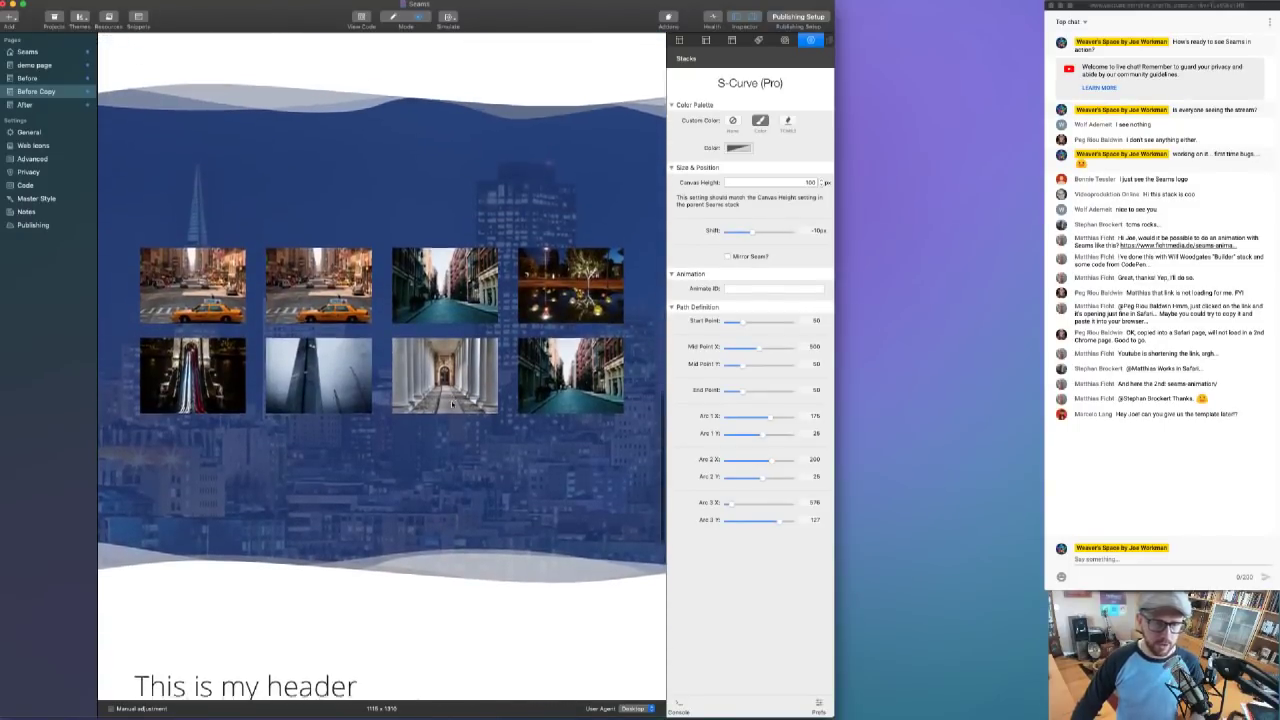
scroll(451, 403, down, 1)
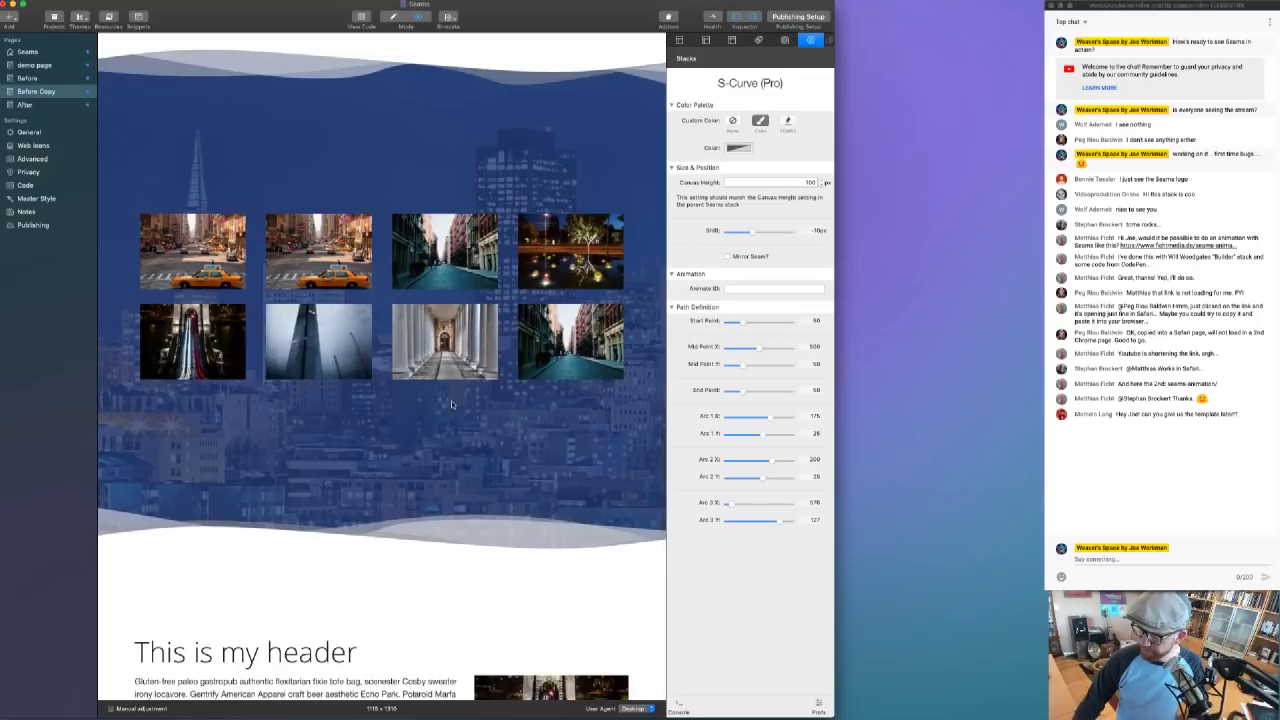
scroll(451, 404, up, 3)
scroll(445, 385, down, 5)
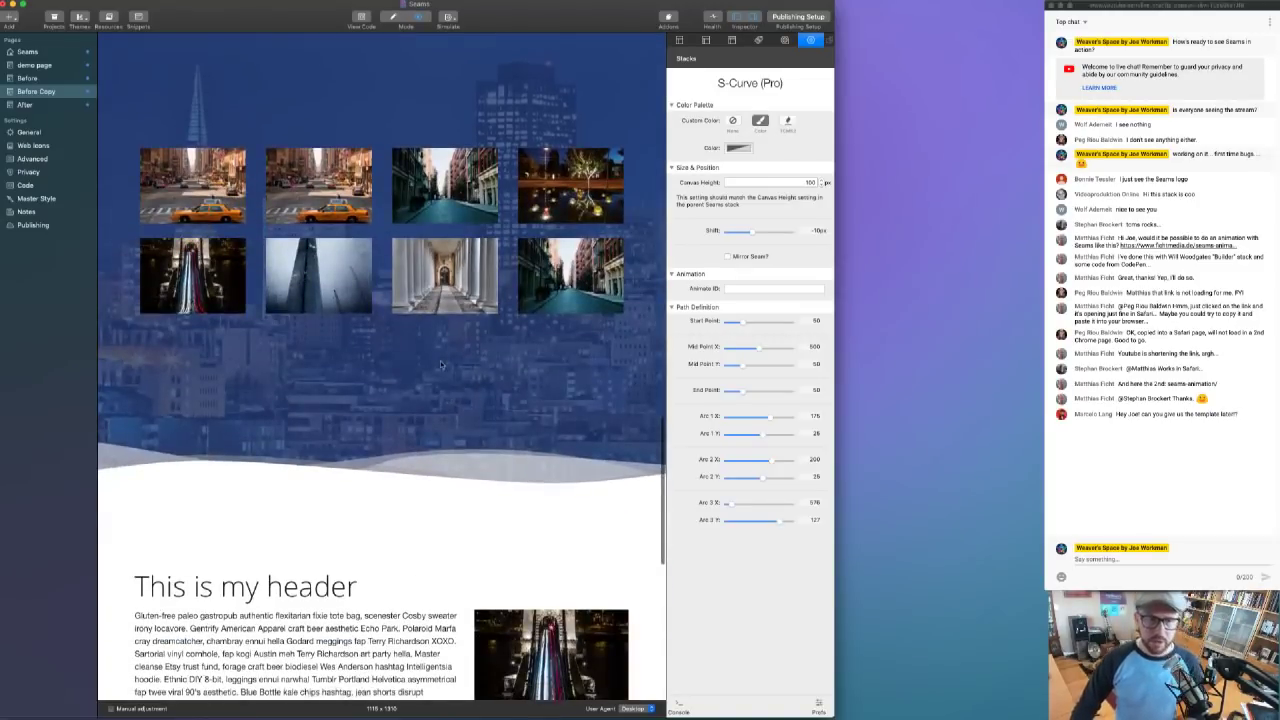
scroll(440, 330, up, 8)
- Add a Seams stack from the library's favorites directly above the orange 1 Column Foundation section
key(super+r)
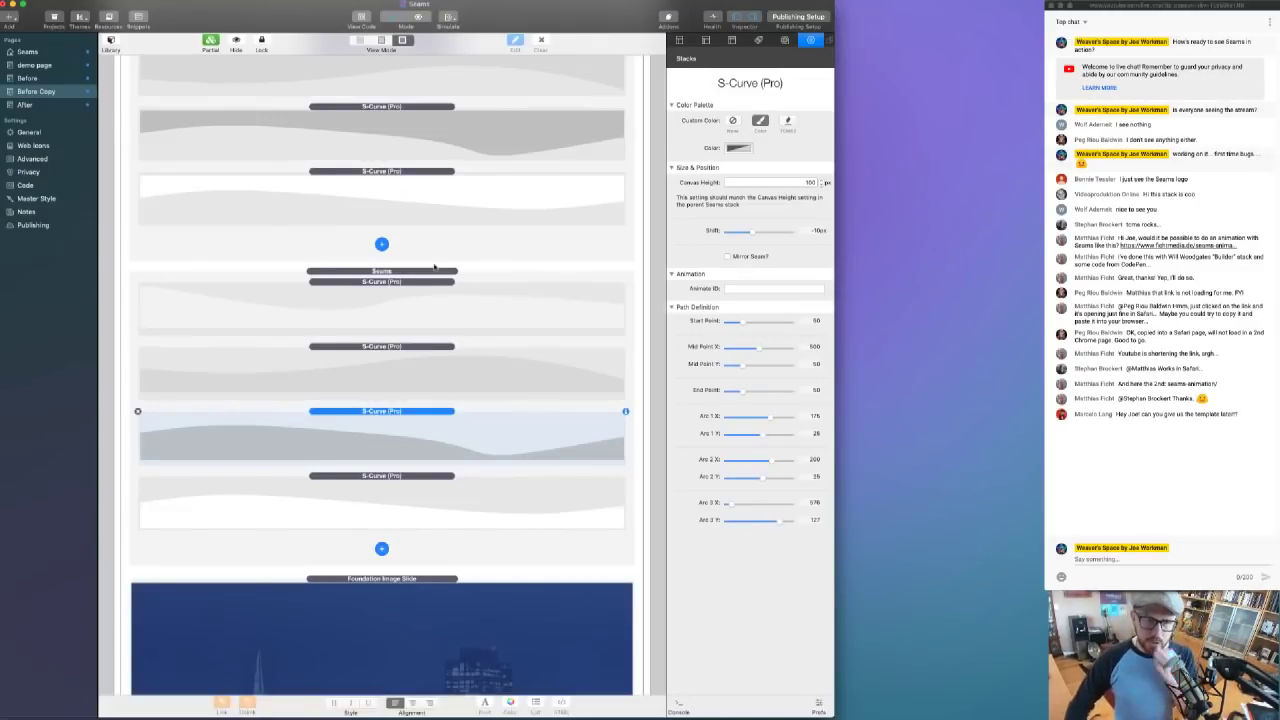
scroll(434, 266, up, 15)
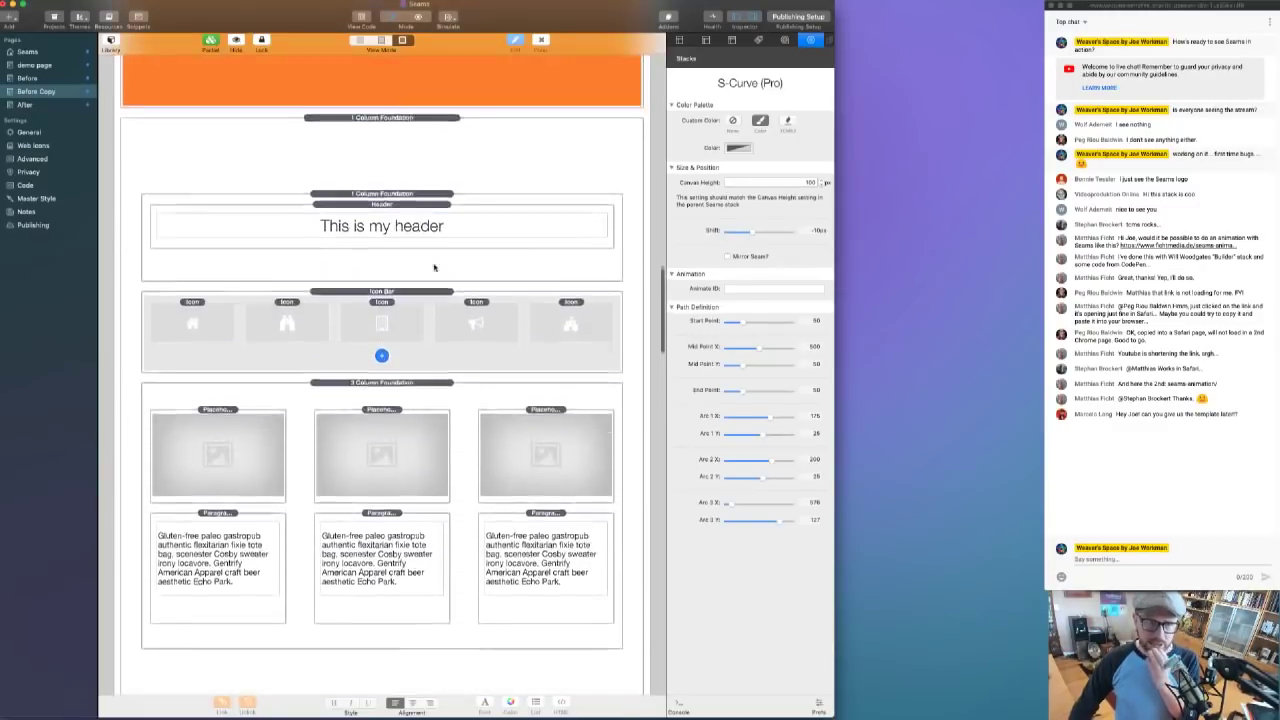
scroll(434, 266, up, 10)
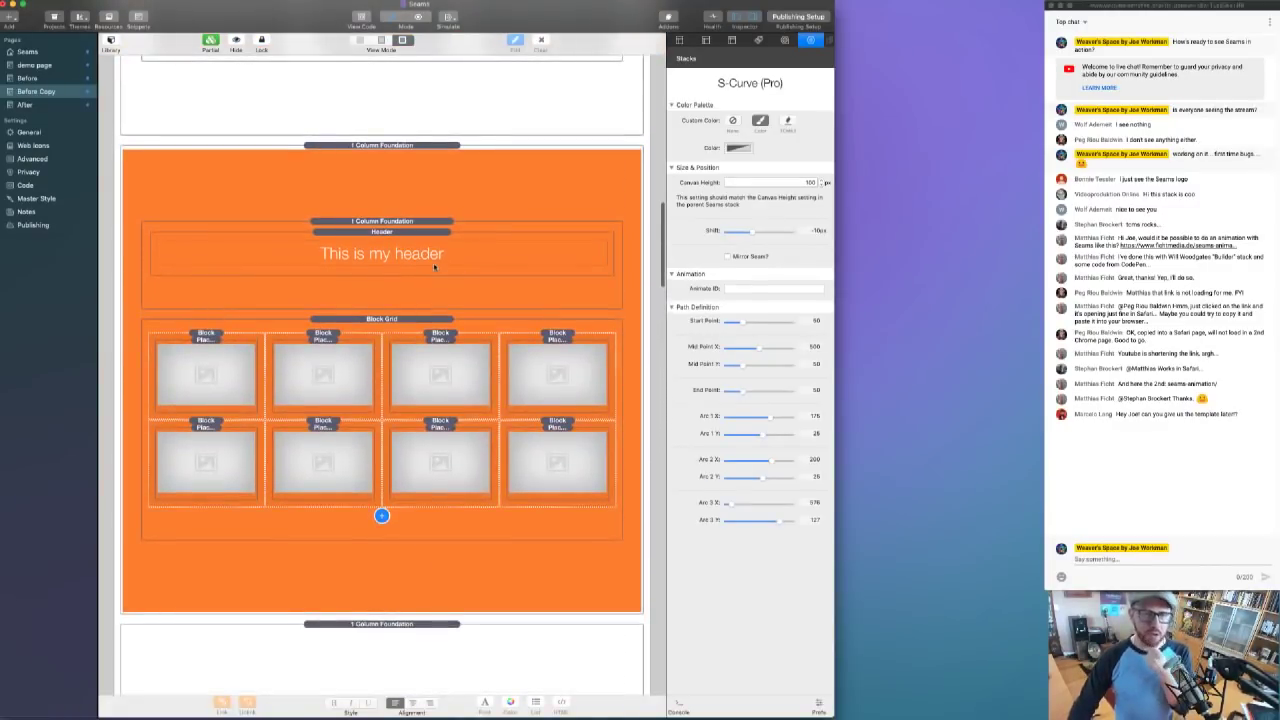
click(412, 174)
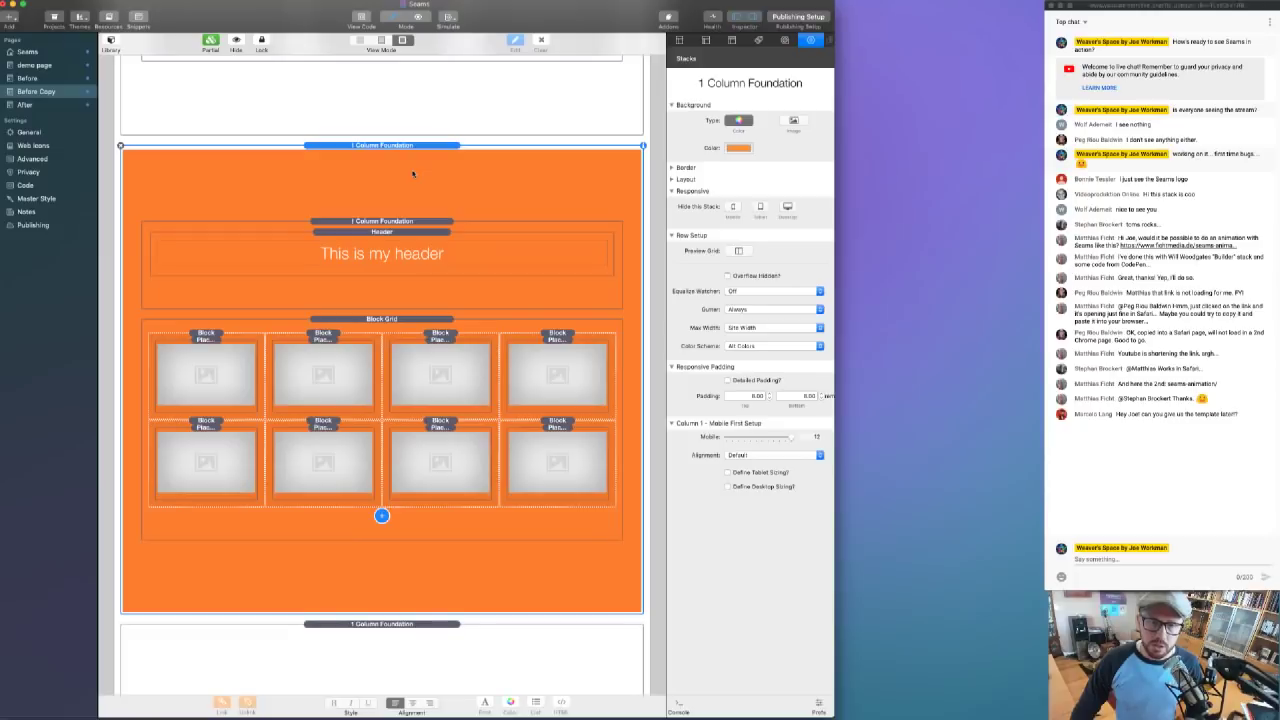
click(111, 41)
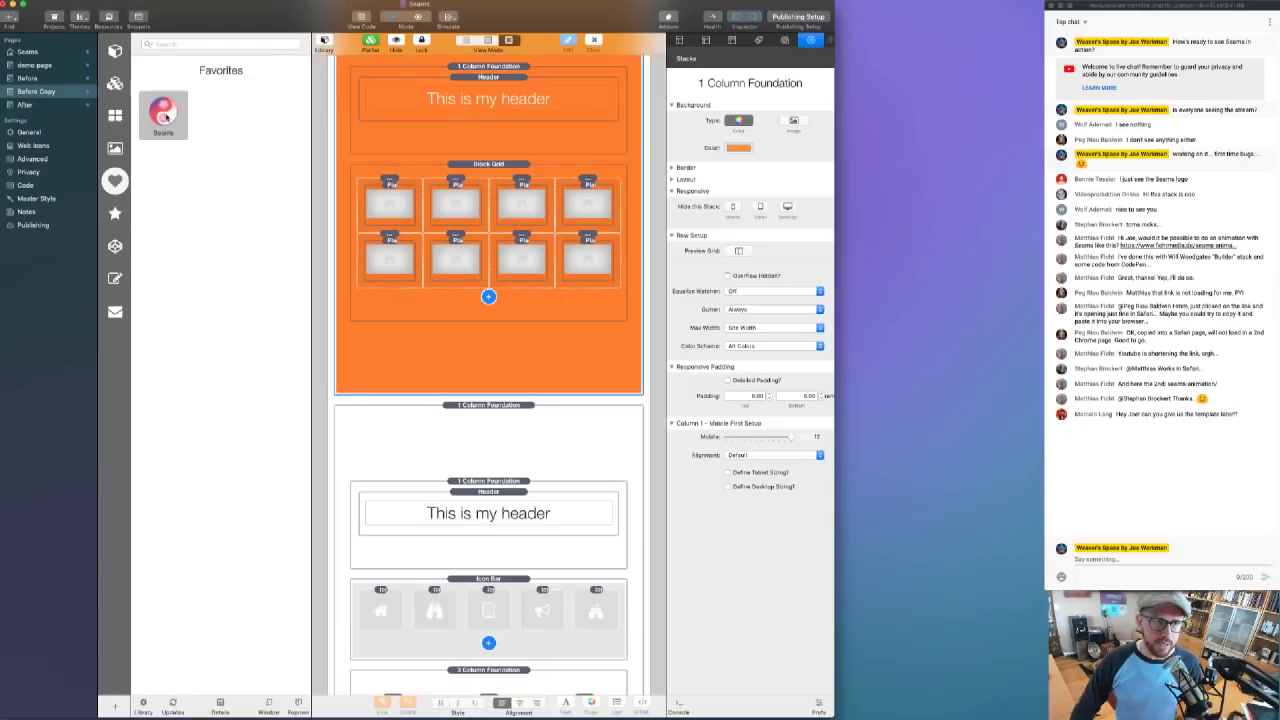
scroll(432, 143, up, 5)
drag(162, 113, 508, 214)
click(325, 41)
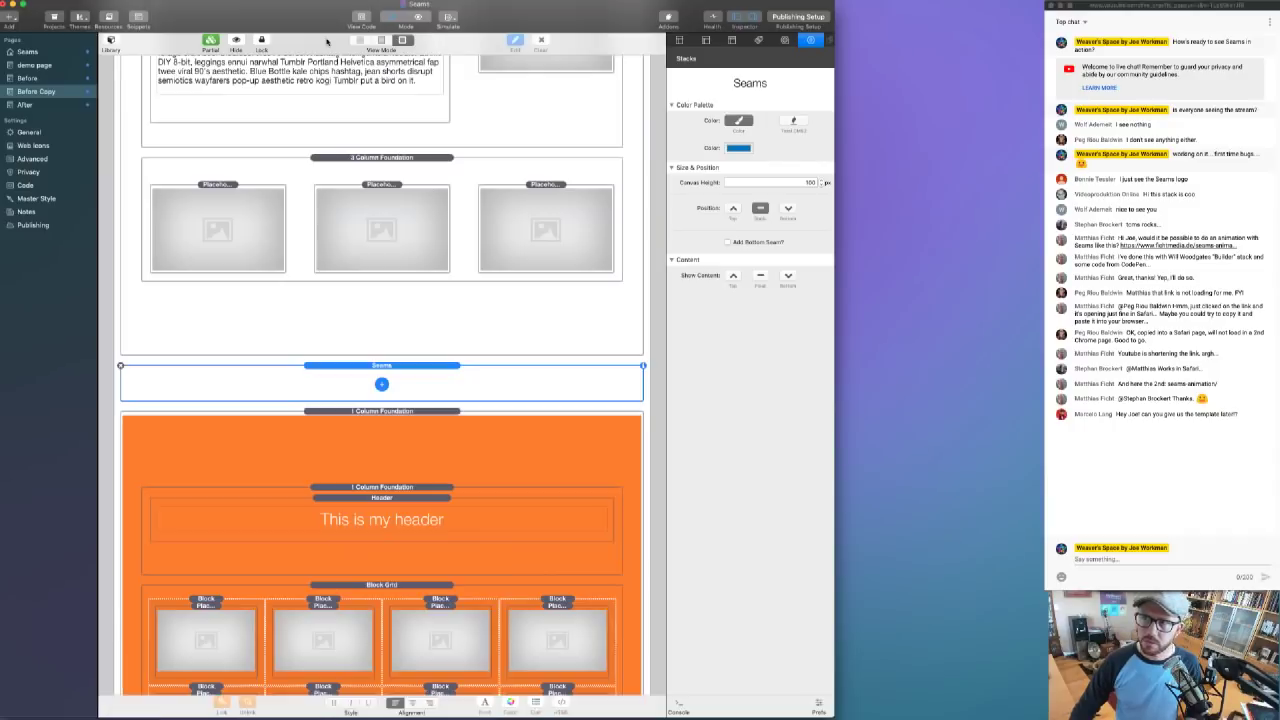
- Enable the new Seams stack's bottom content and bottom seam, and move the orange 1 Column Foundation into its content area
scroll(420, 390, down, 5)
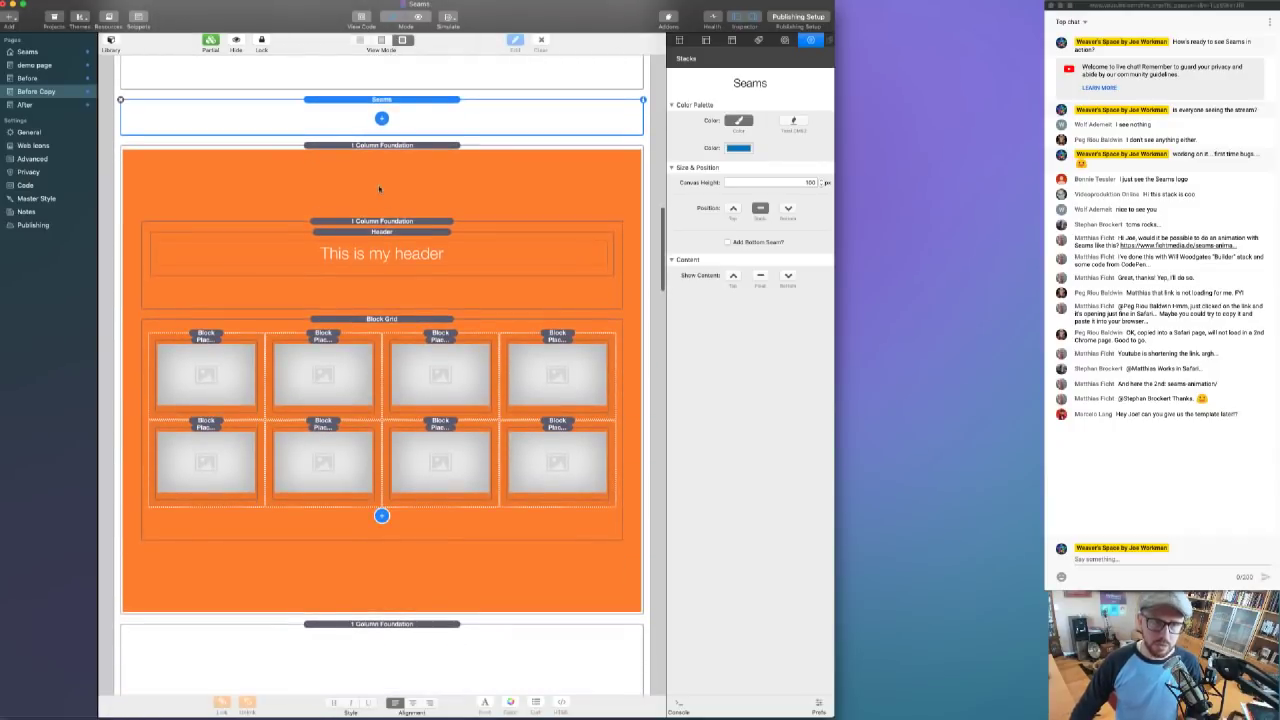
click(788, 278)
click(733, 276)
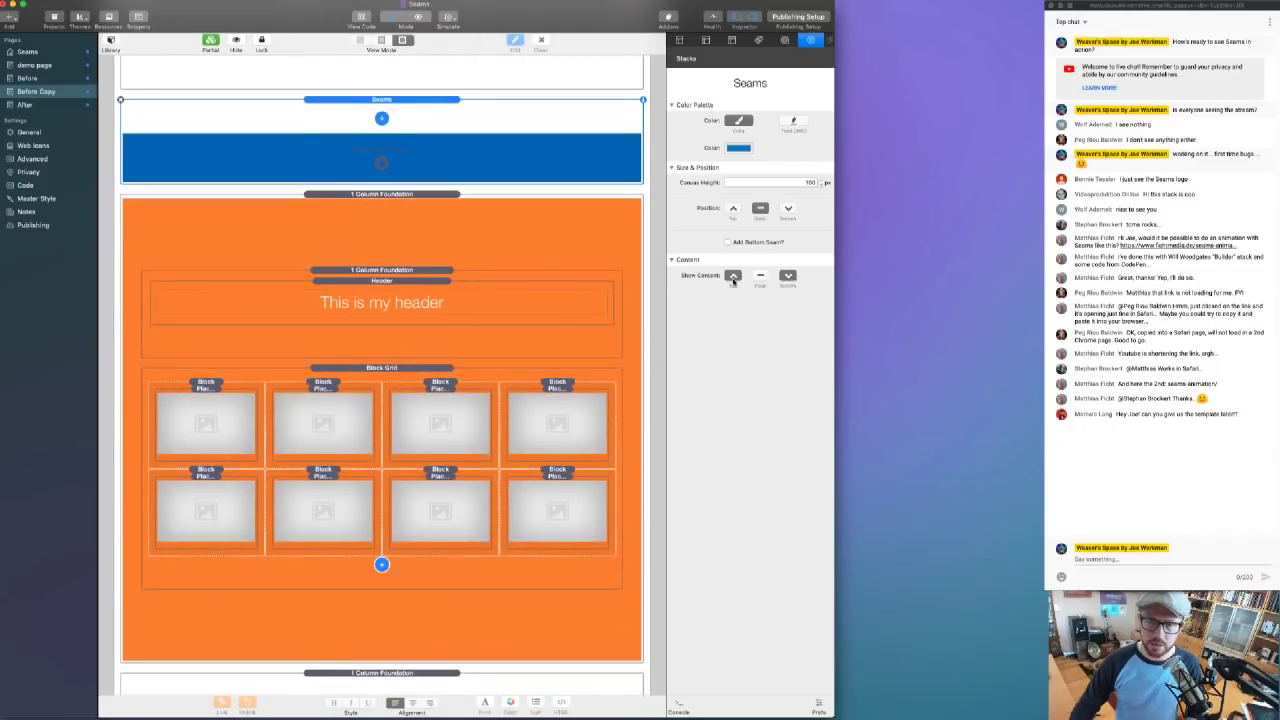
click(735, 277)
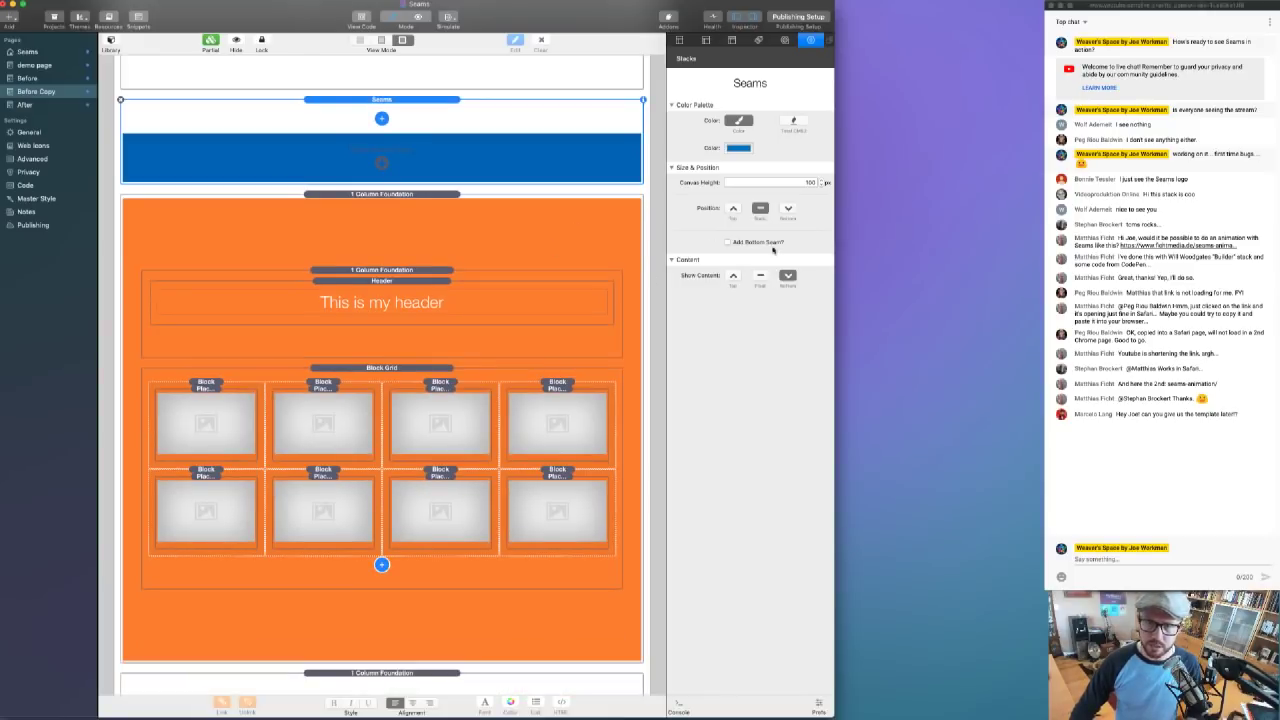
click(727, 243)
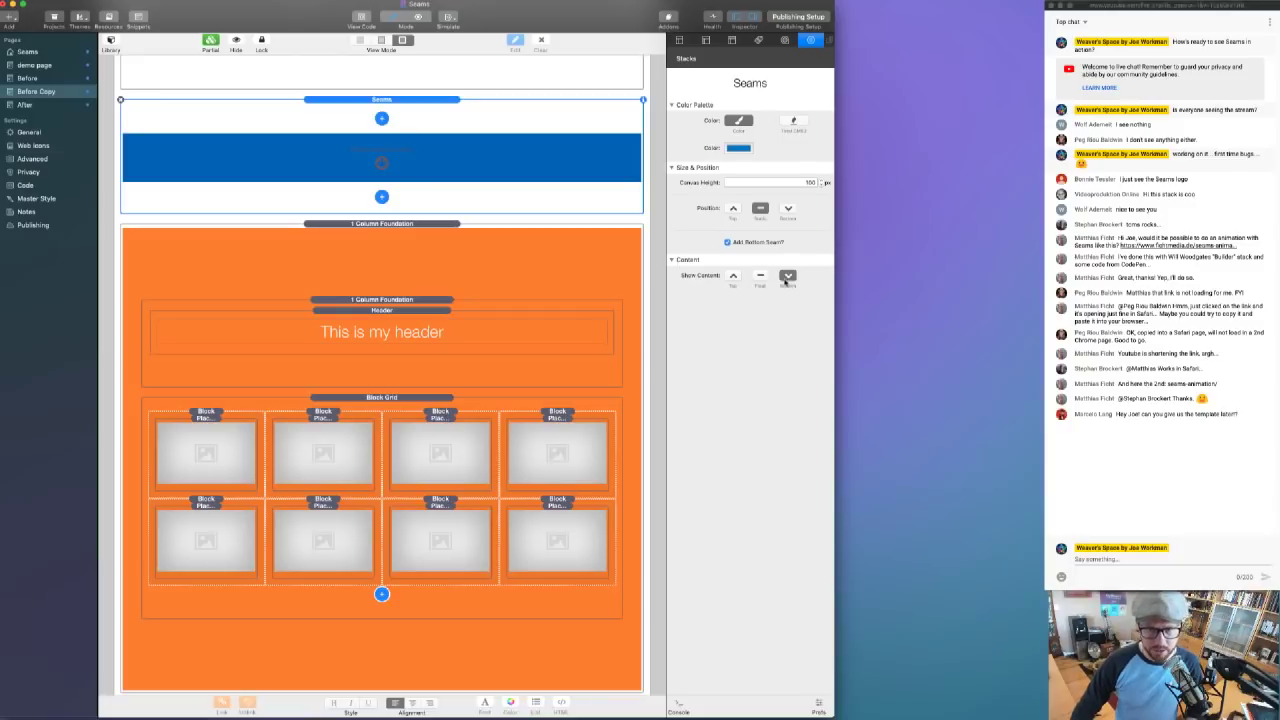
drag(350, 229, 368, 170)
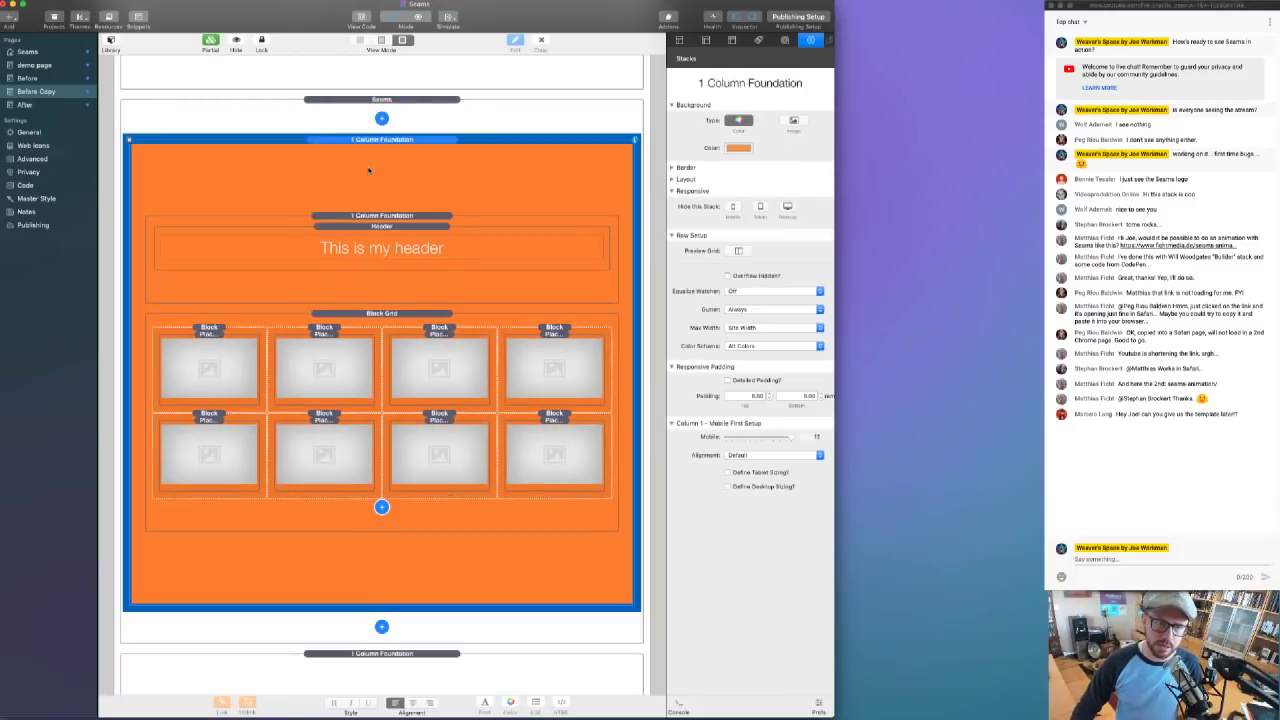
- Set the Seams stack's color to the section's orange and turn off the nested 1 Column Foundation's background color
click(411, 105)
click(739, 148)
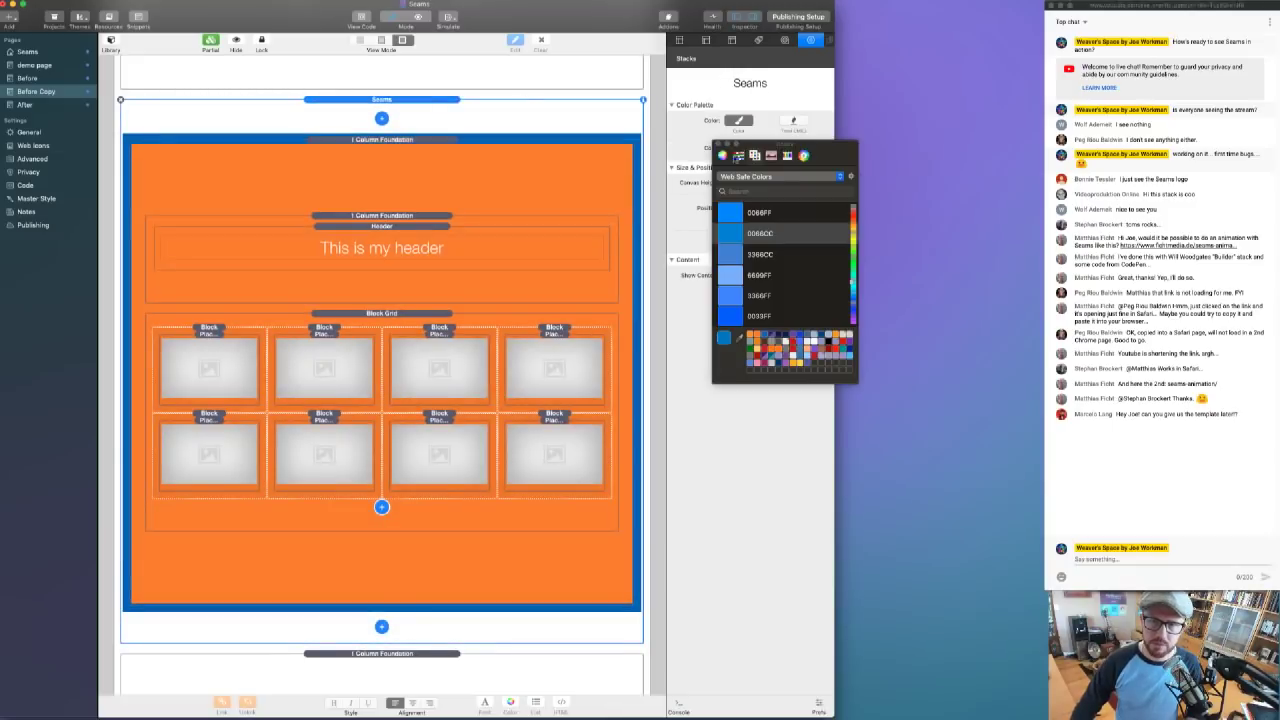
click(757, 335)
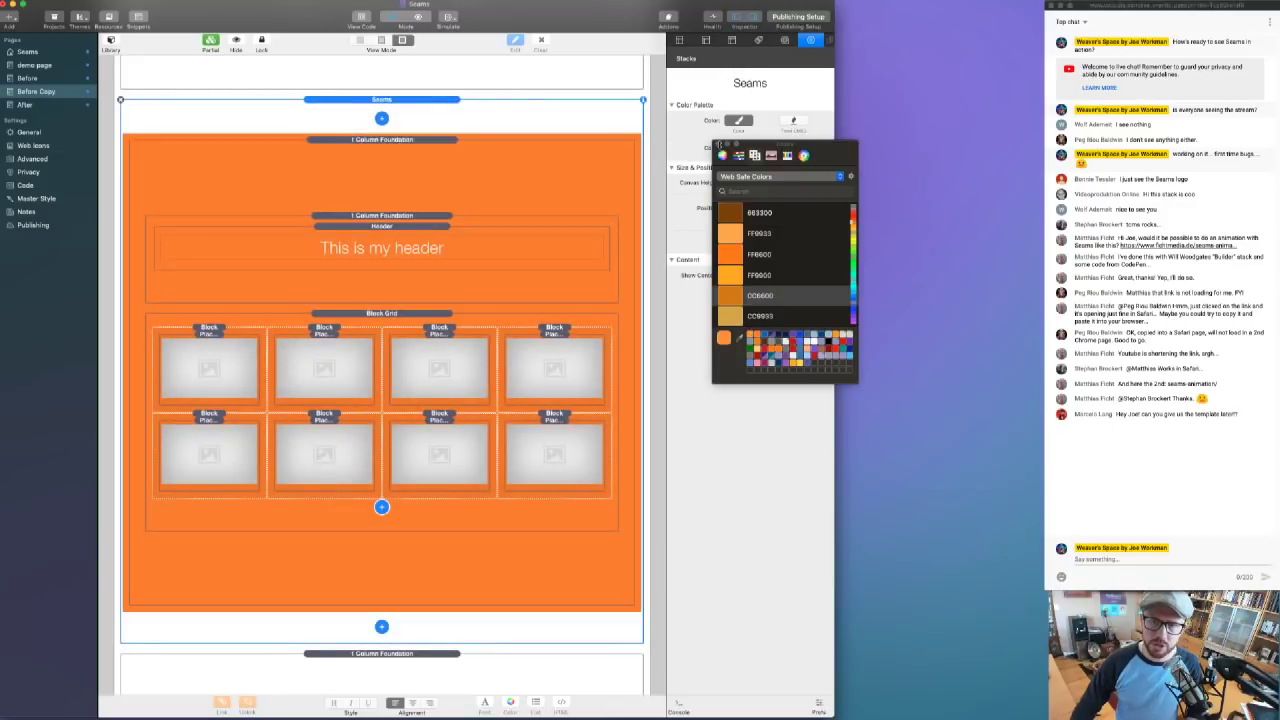
click(719, 144)
click(399, 155)
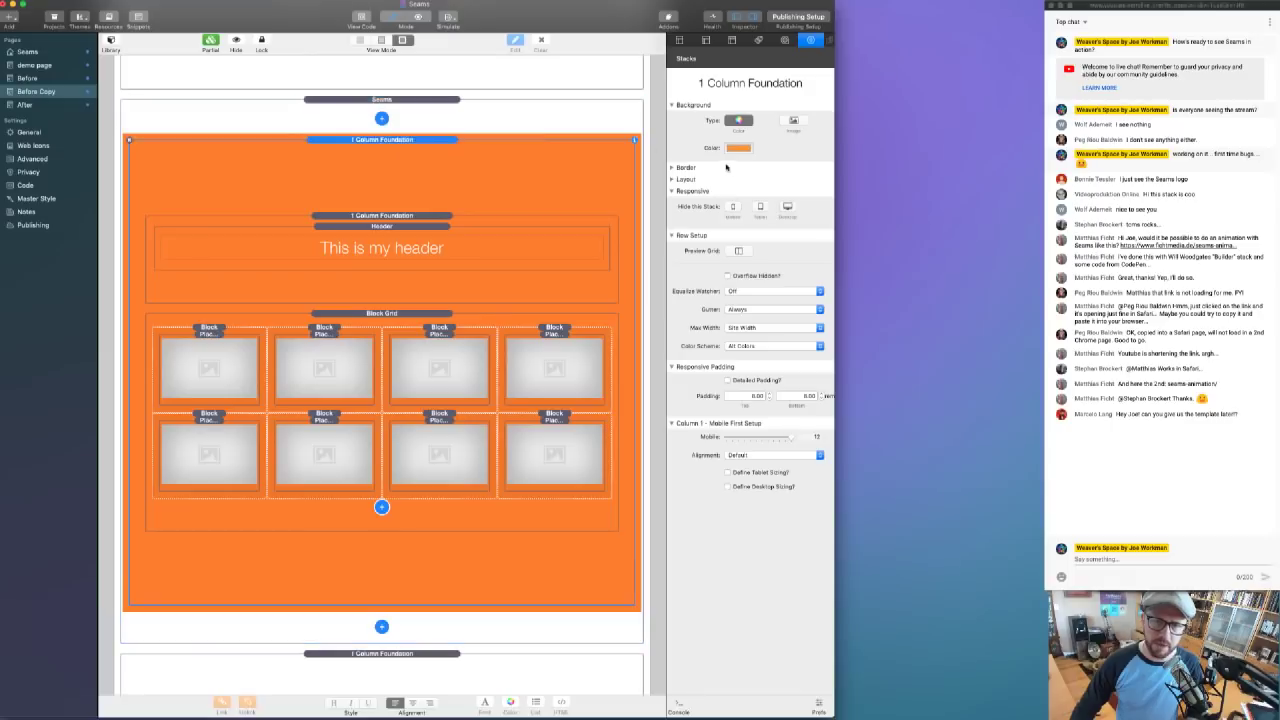
click(740, 121)
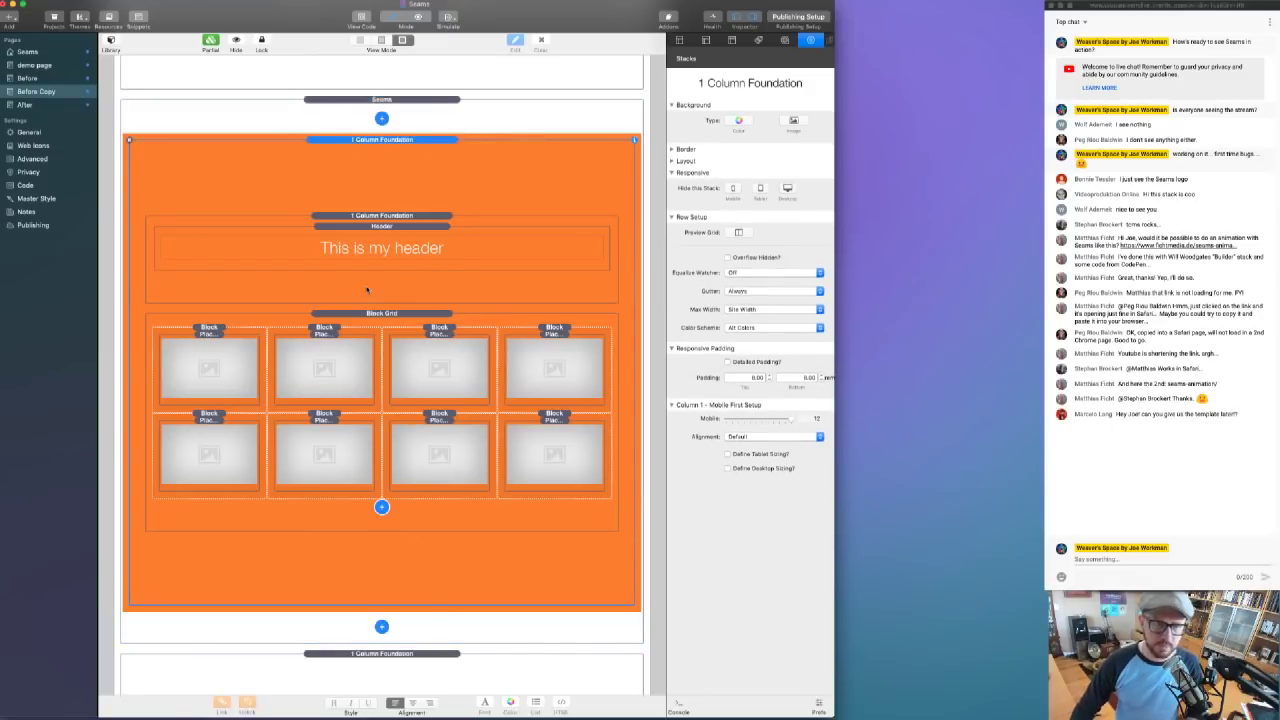
- Add a Slant to the top seam of the orange Seams stack
click(452, 113)
click(440, 115)
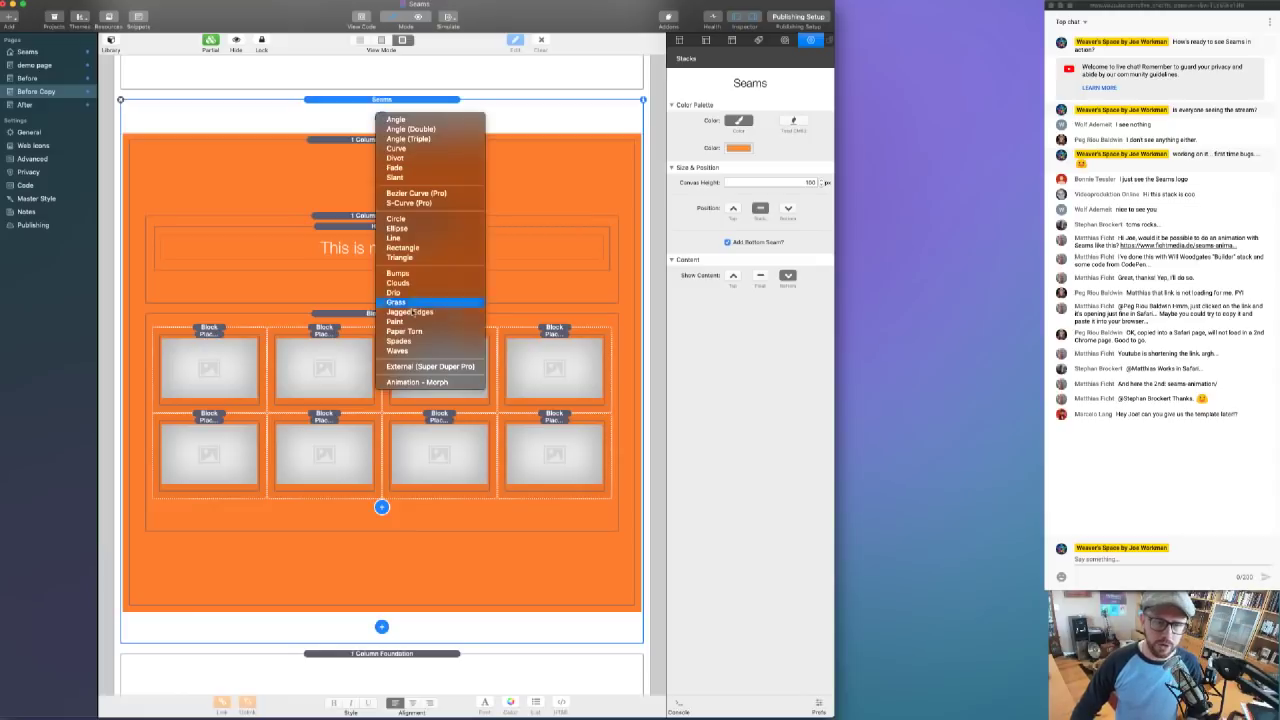
click(415, 177)
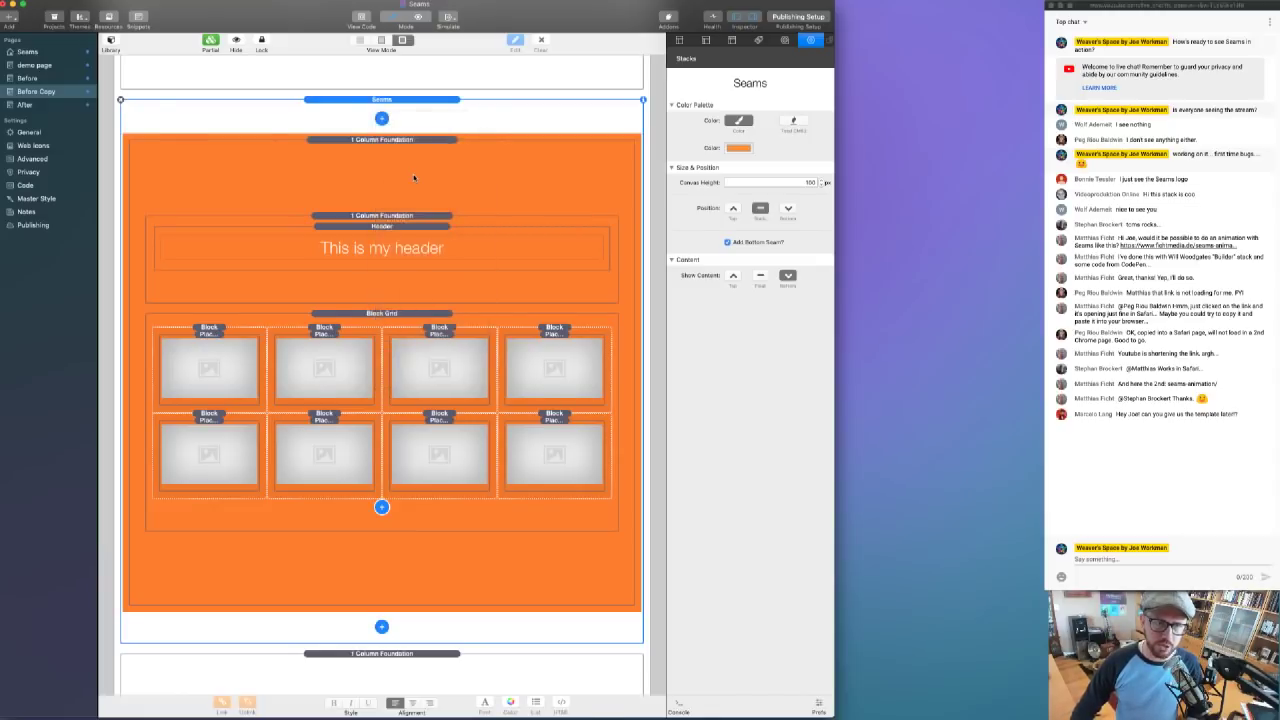
- Add a Slant to the orange Seams stack's bottom seam and turn on Mirror Seam for it
scroll(421, 112, down, 4)
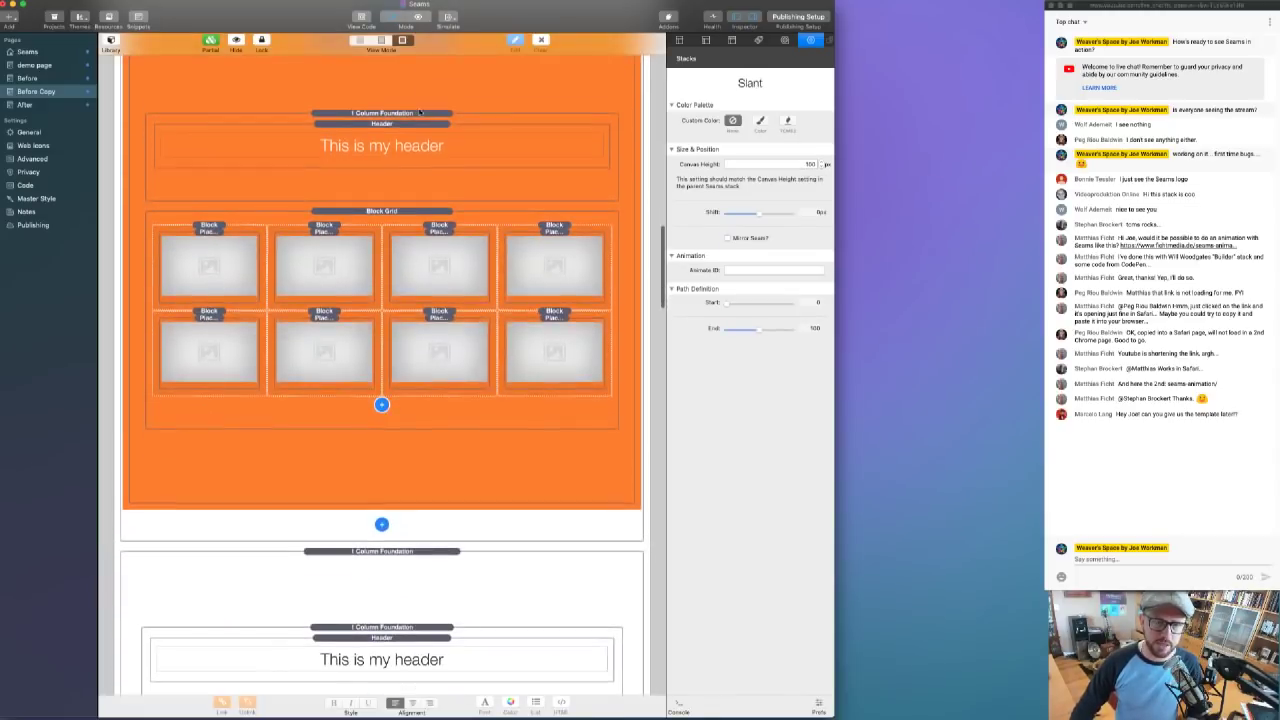
click(381, 524)
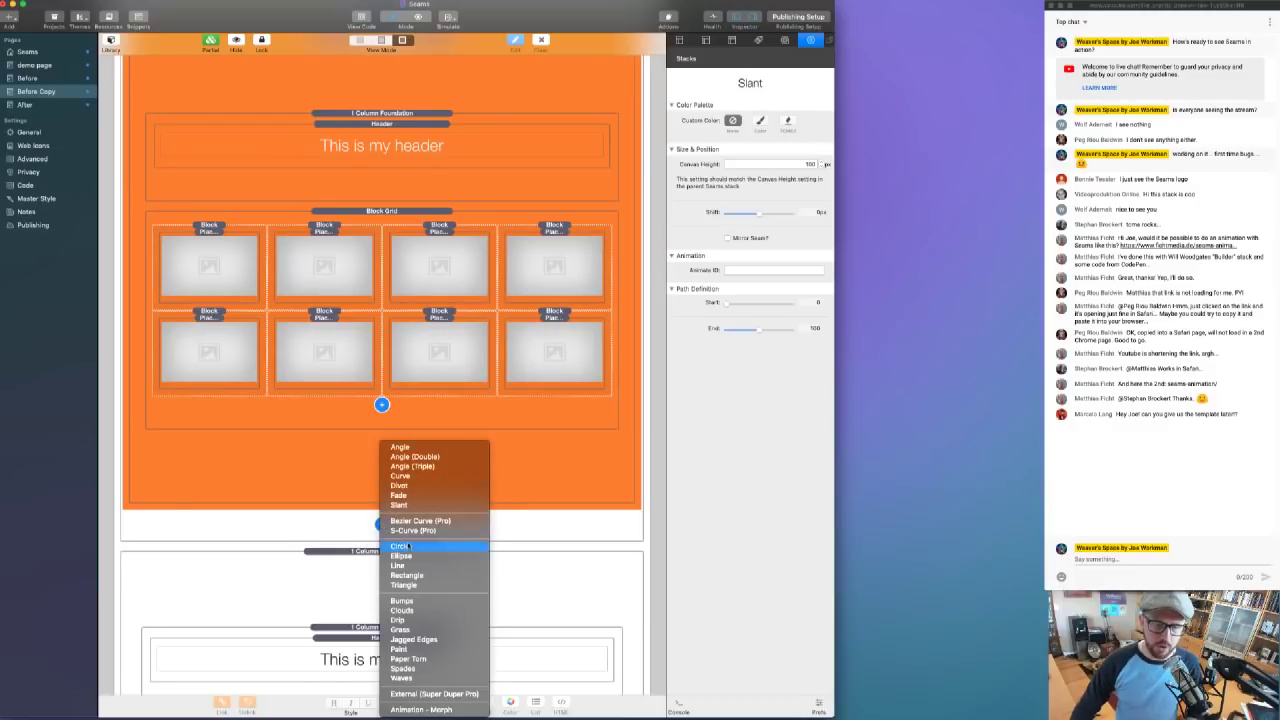
click(409, 505)
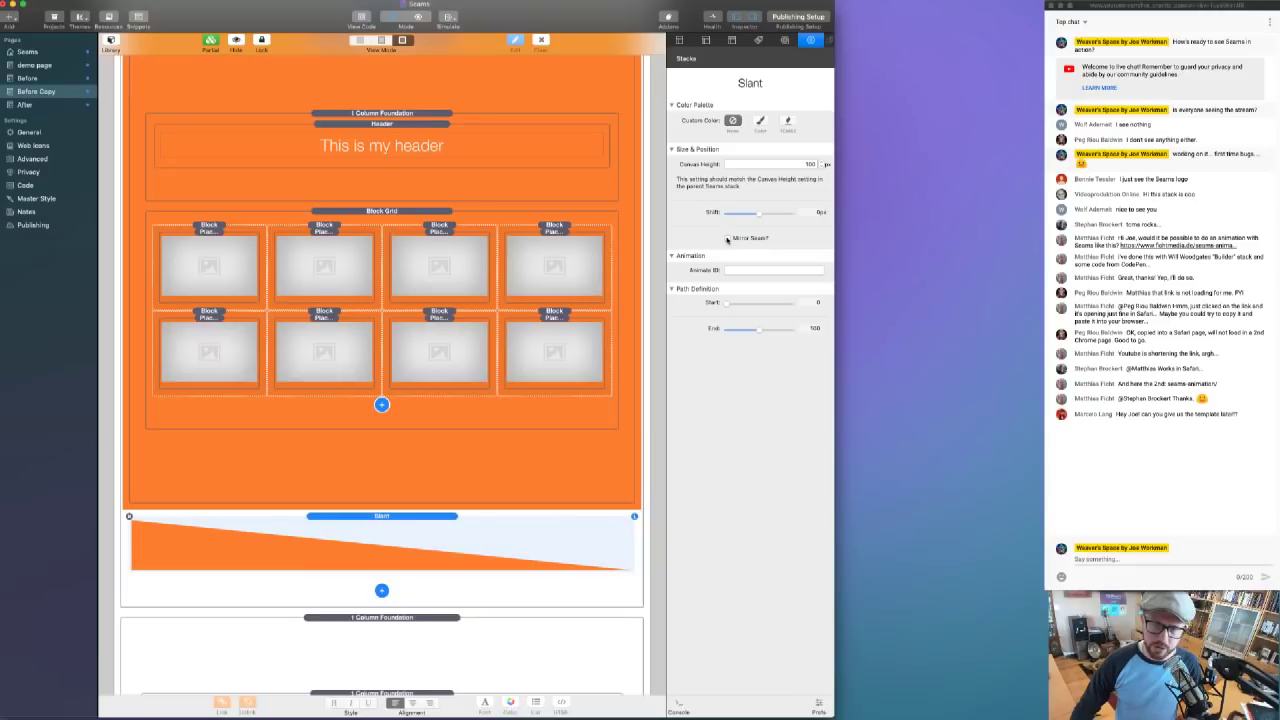
click(740, 239)
- Preview the Before Copy page and check the slanted top and bottom edges of the orange section
scroll(353, 364, up, 1)
scroll(353, 364, up, 5)
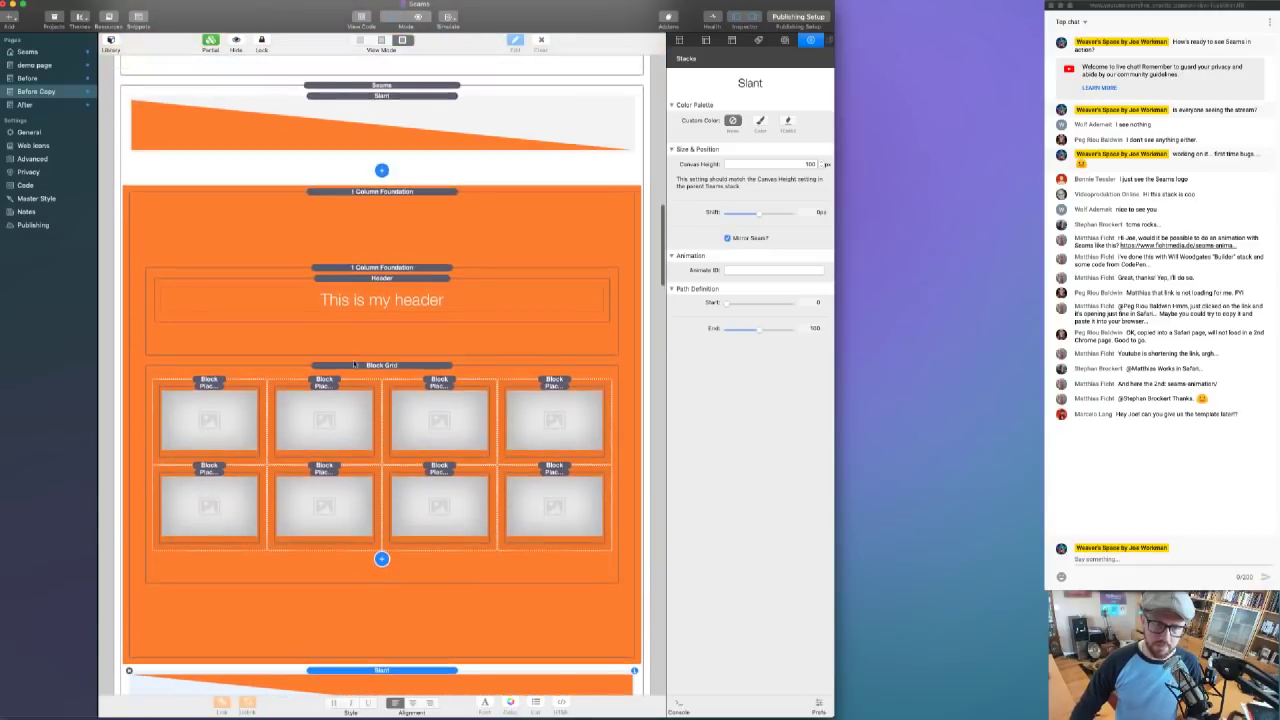
scroll(354, 360, down, 3)
scroll(354, 363, up, 4)
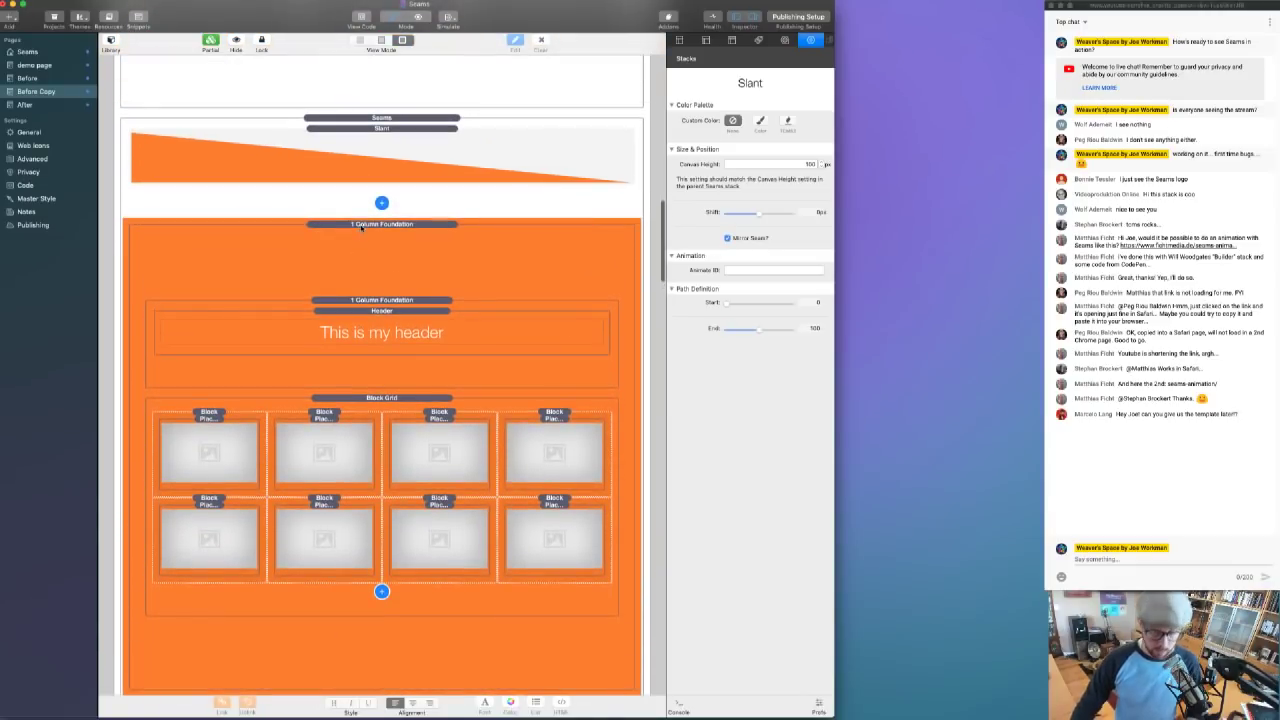
key(super+r)
scroll(376, 211, up, 5)
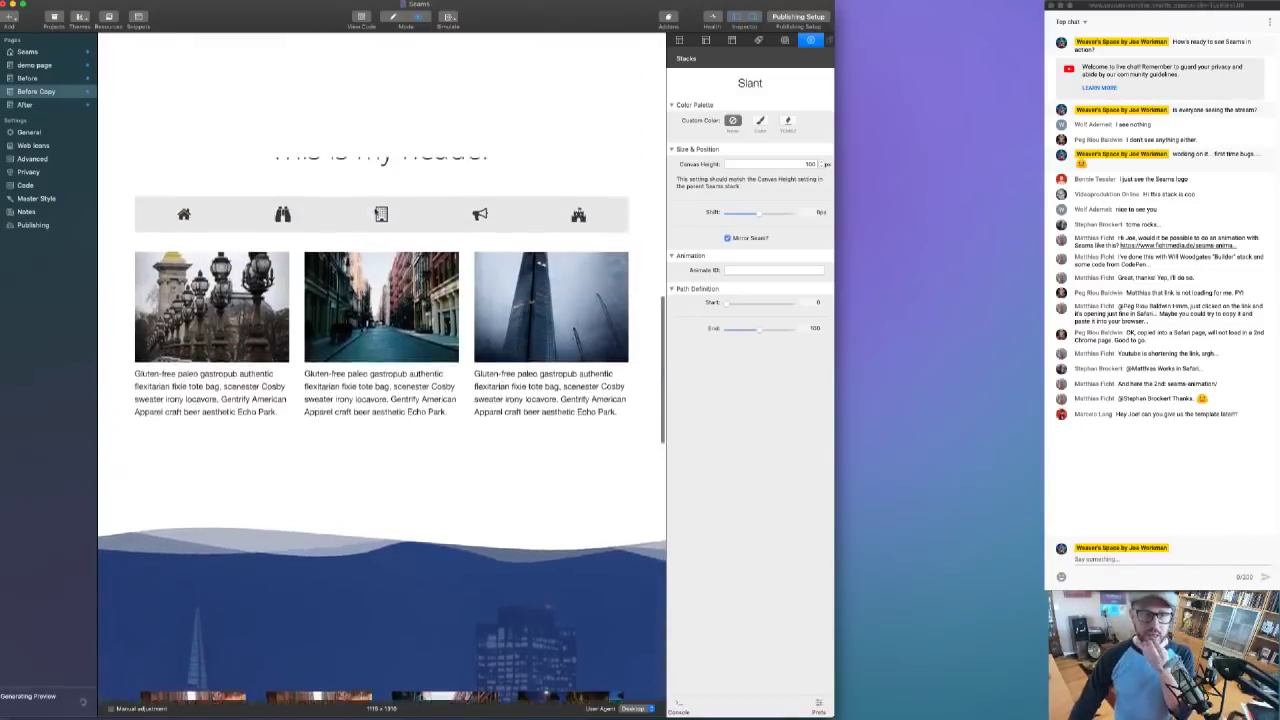
scroll(376, 211, up, 2)
scroll(376, 211, down, 5)
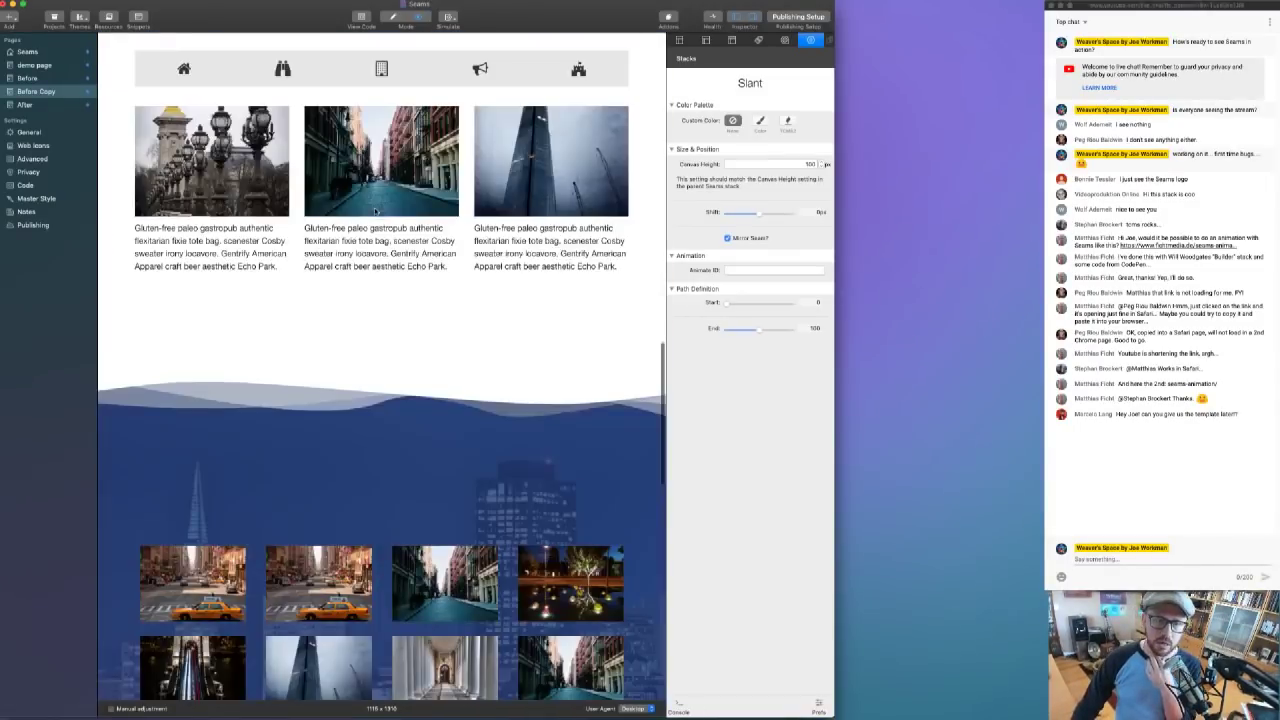
scroll(376, 211, up, 12)
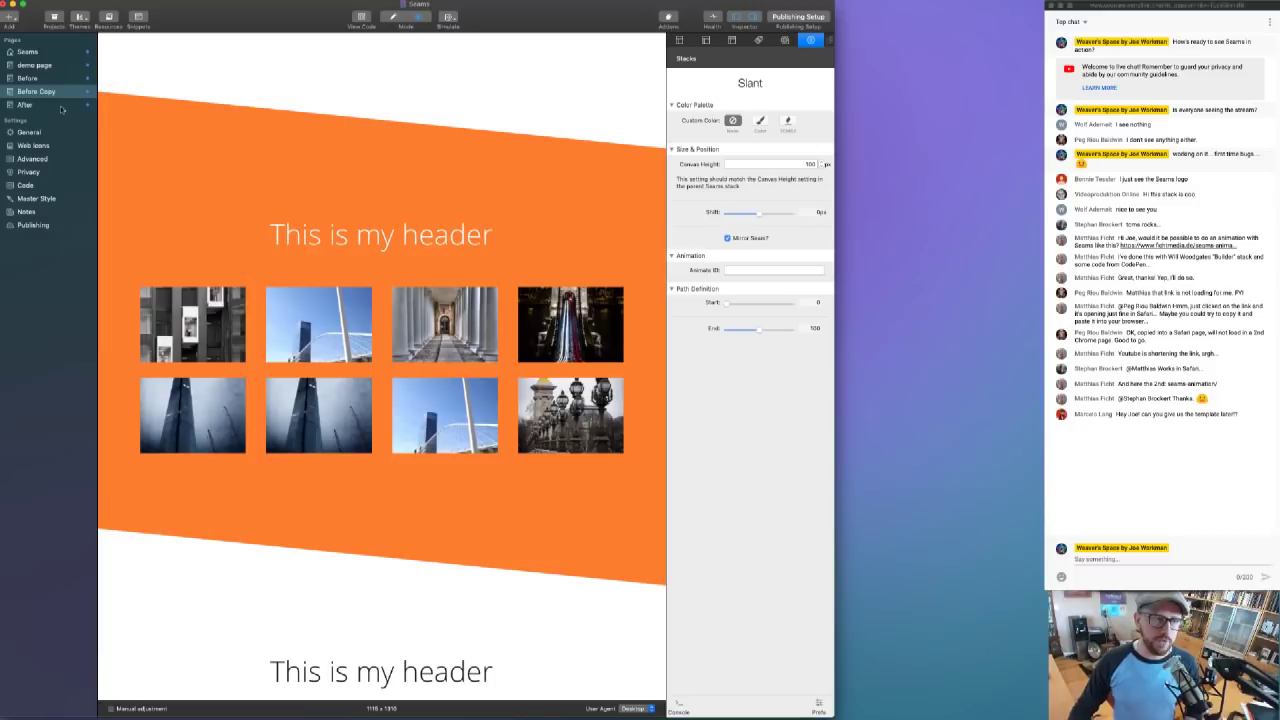
- Preview the After page and examine how the image grid in its slanted orange section overlaps the lower seam
click(25, 105)
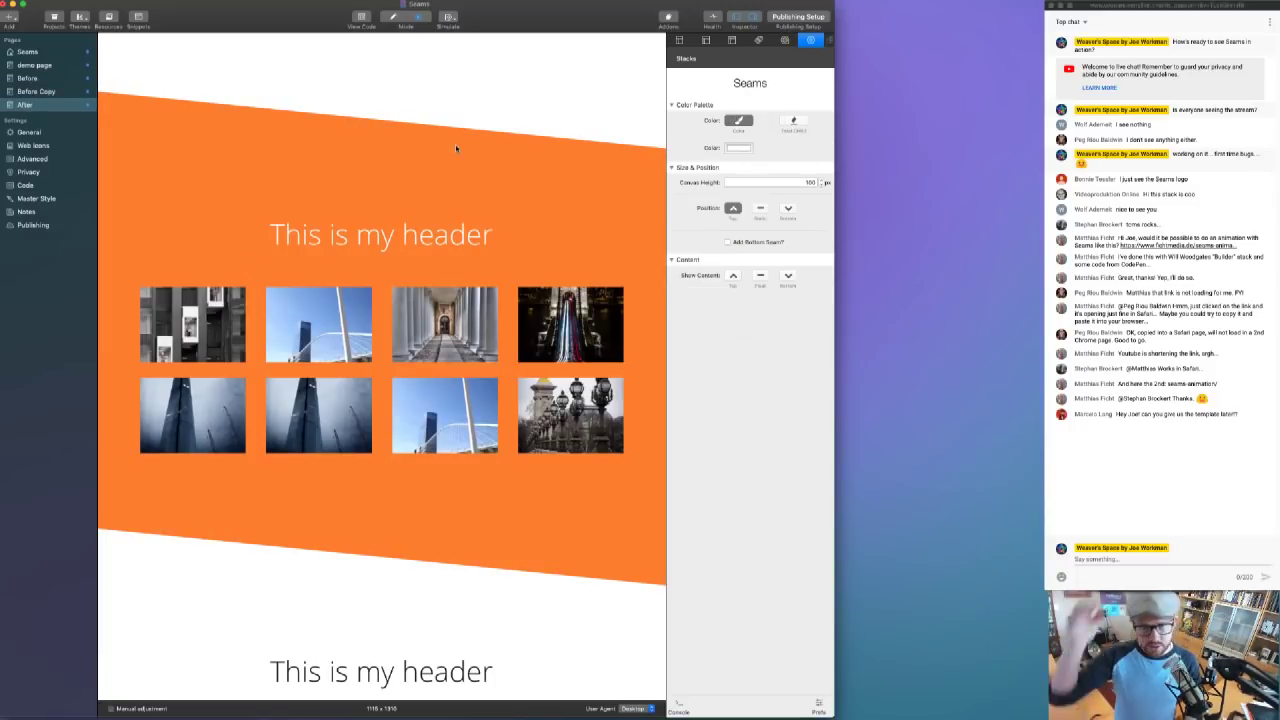
scroll(457, 149, down, 12)
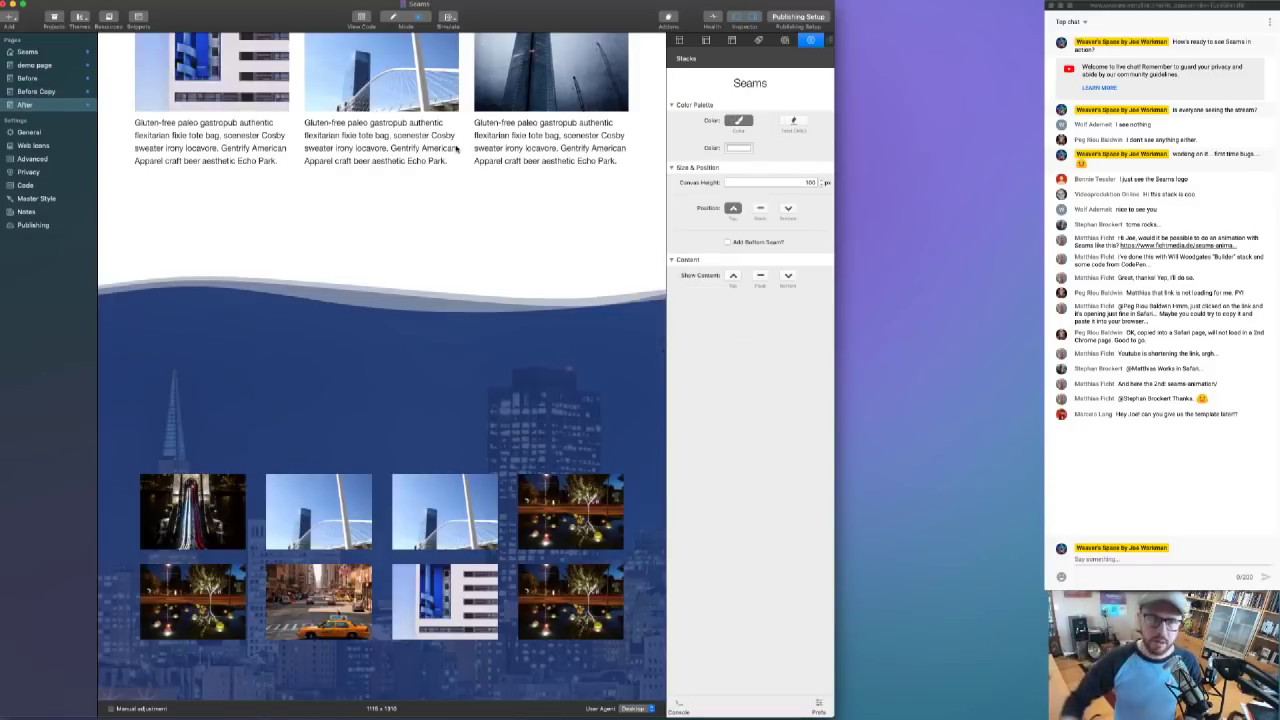
scroll(457, 149, up, 10)
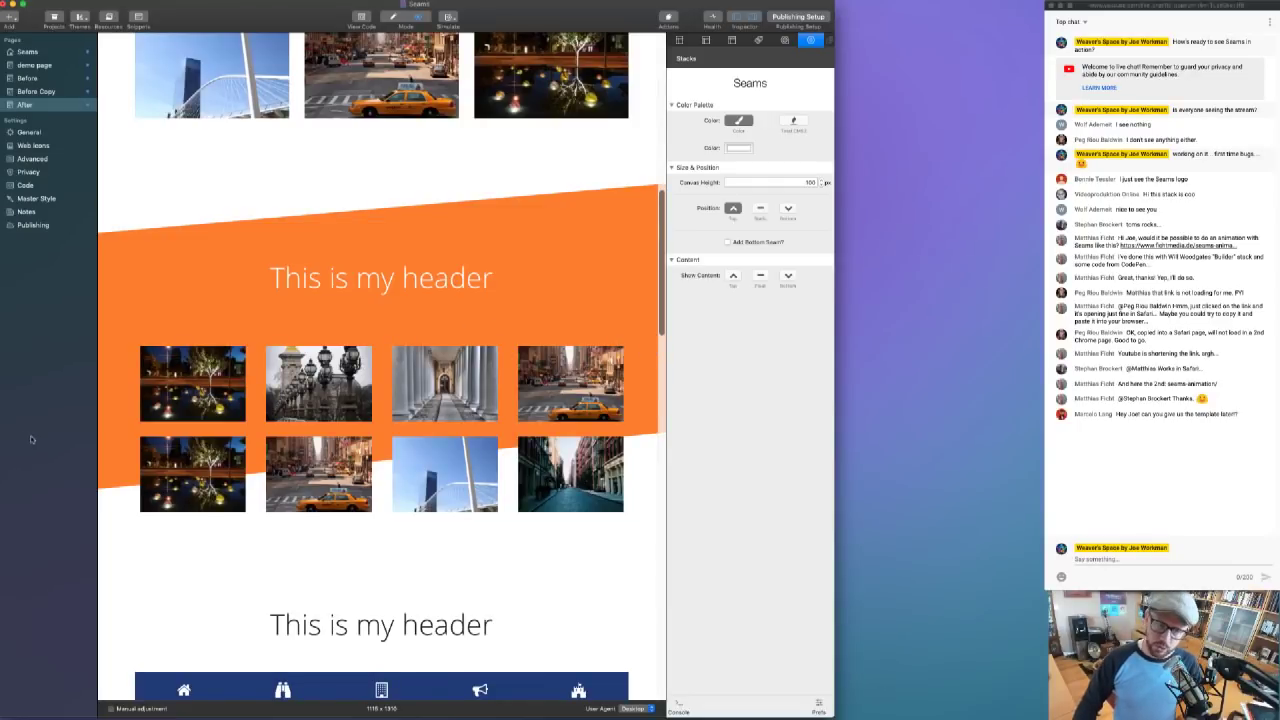
- On the Before Copy page, enable the orange Seams stack's middle content area and move the nested 1 Column Foundation into it
click(42, 90)
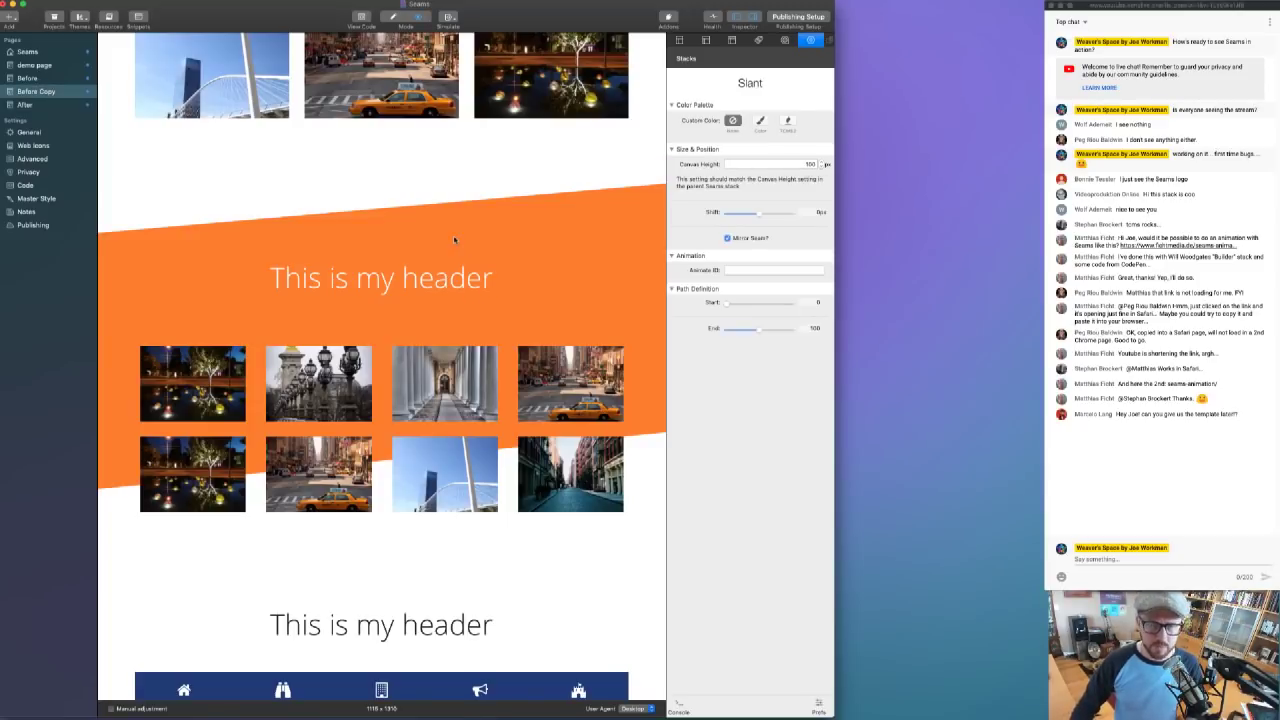
key(super+r)
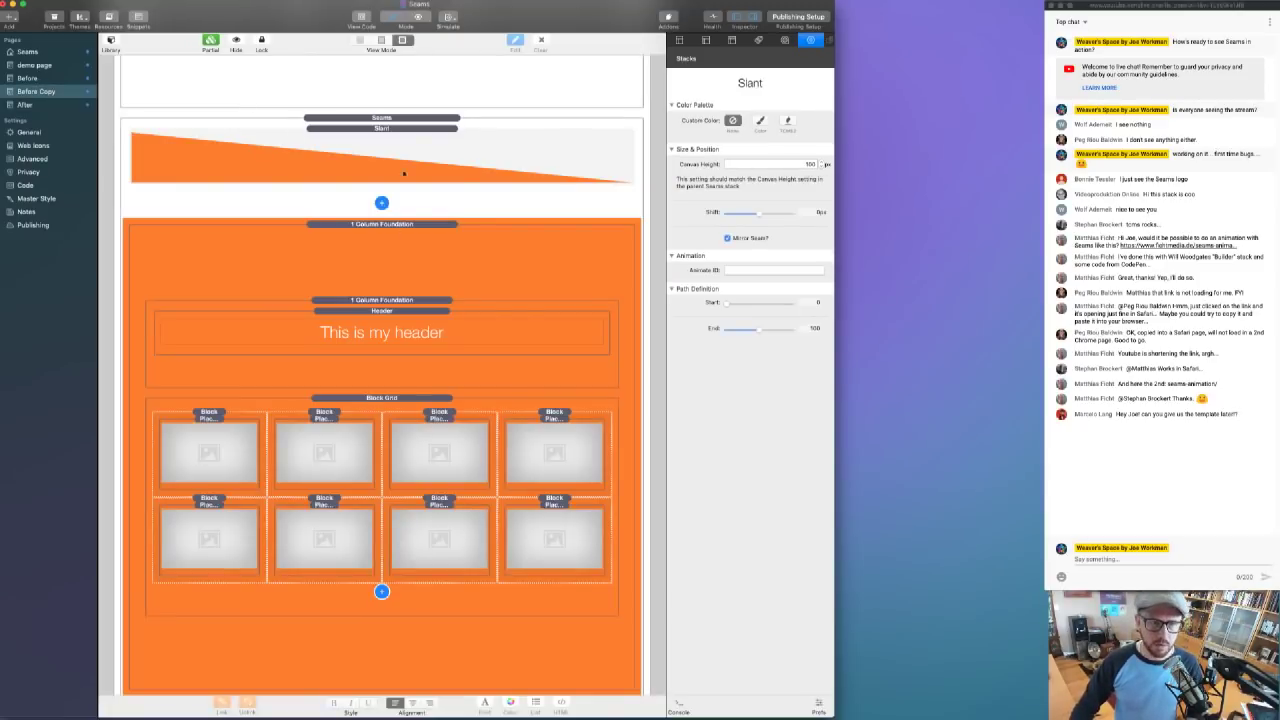
click(388, 147)
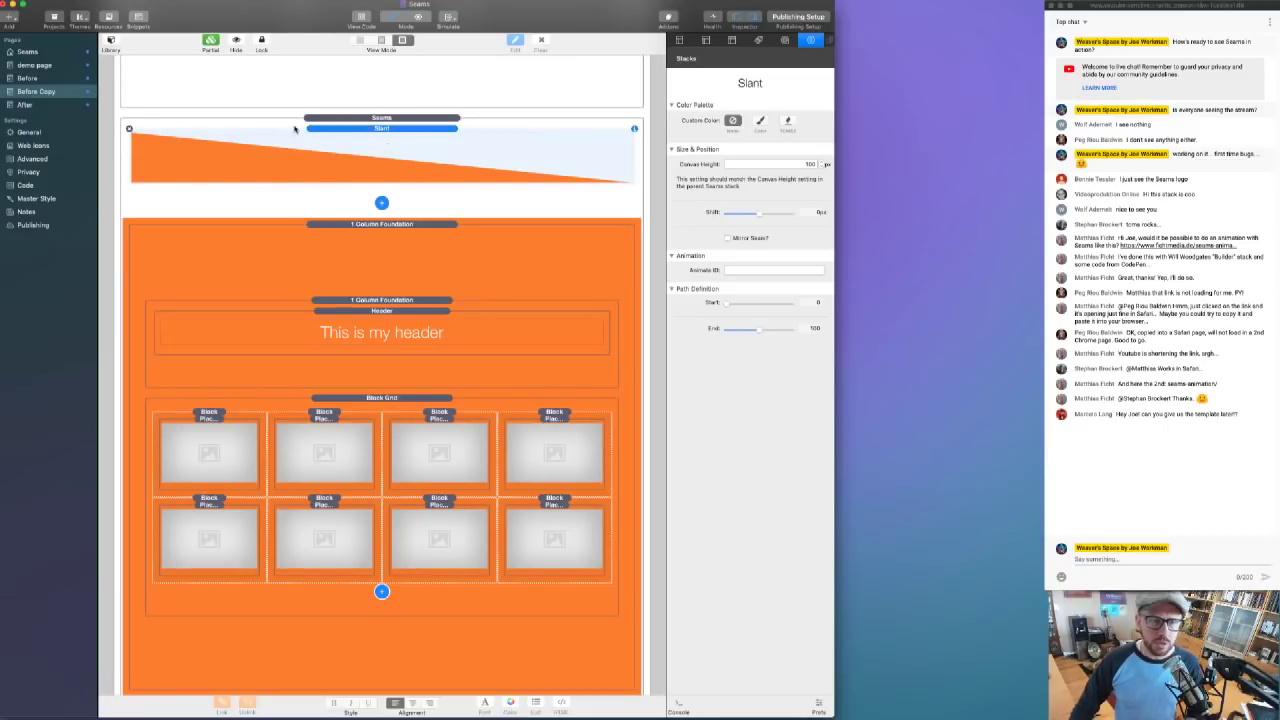
click(440, 119)
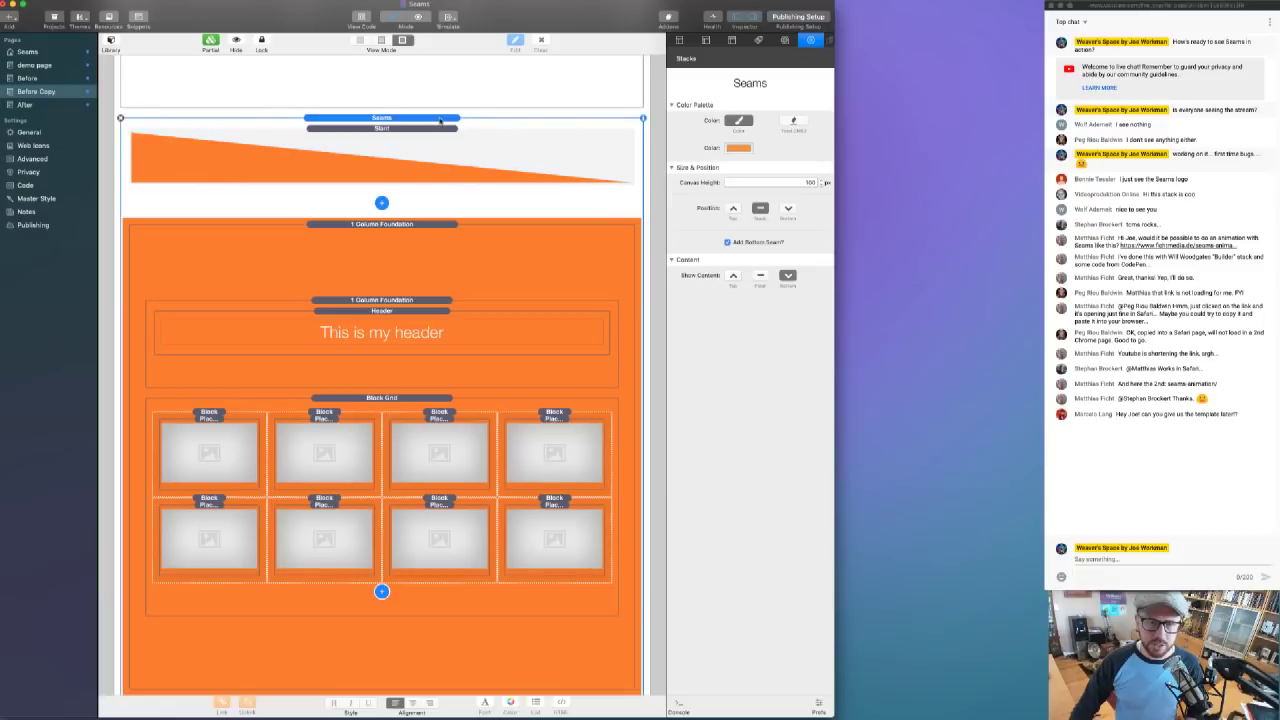
click(760, 276)
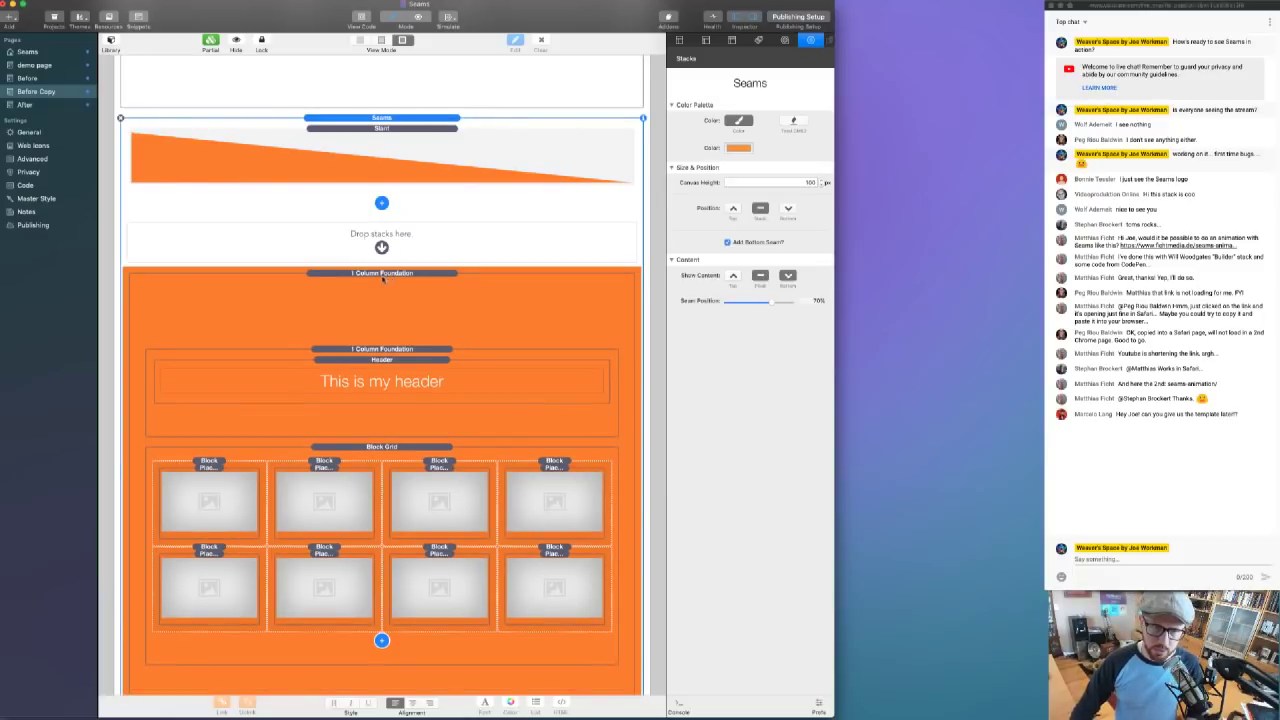
drag(382, 280, 388, 247)
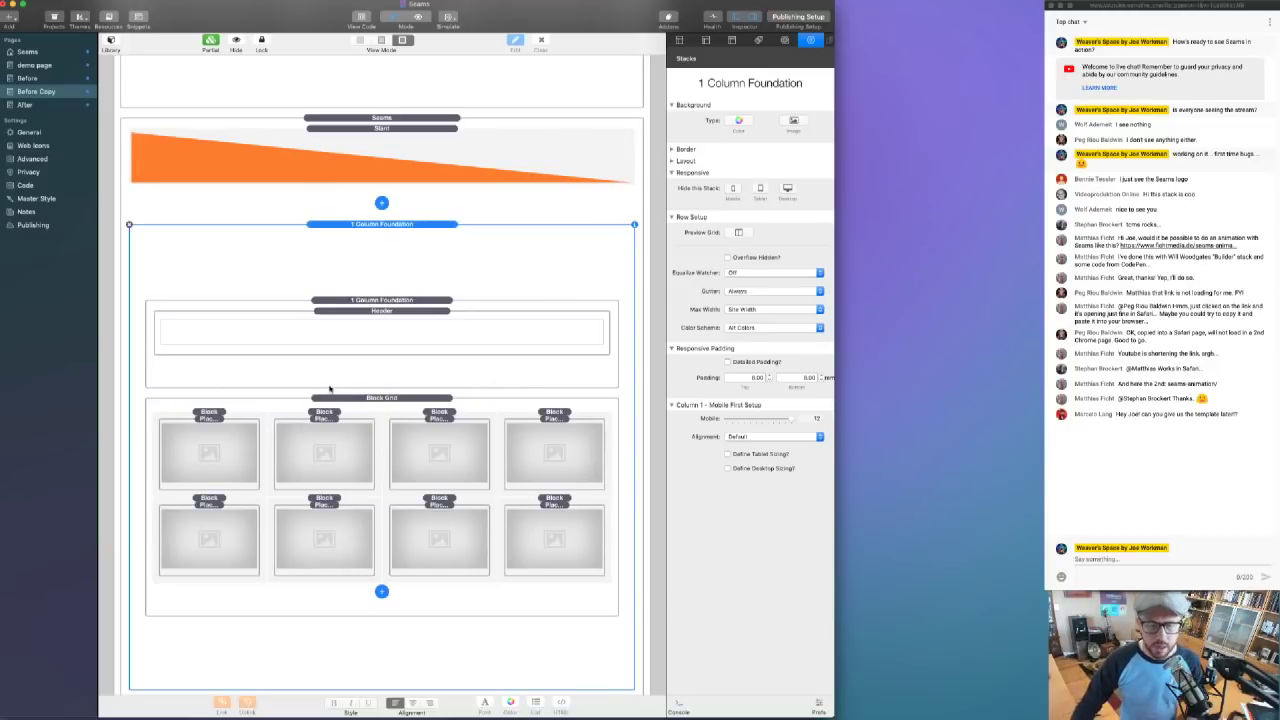
- Turn off the bottom content of the orange Seams stack, keeping only its middle content area
scroll(330, 388, down, 3)
scroll(330, 388, up, 3)
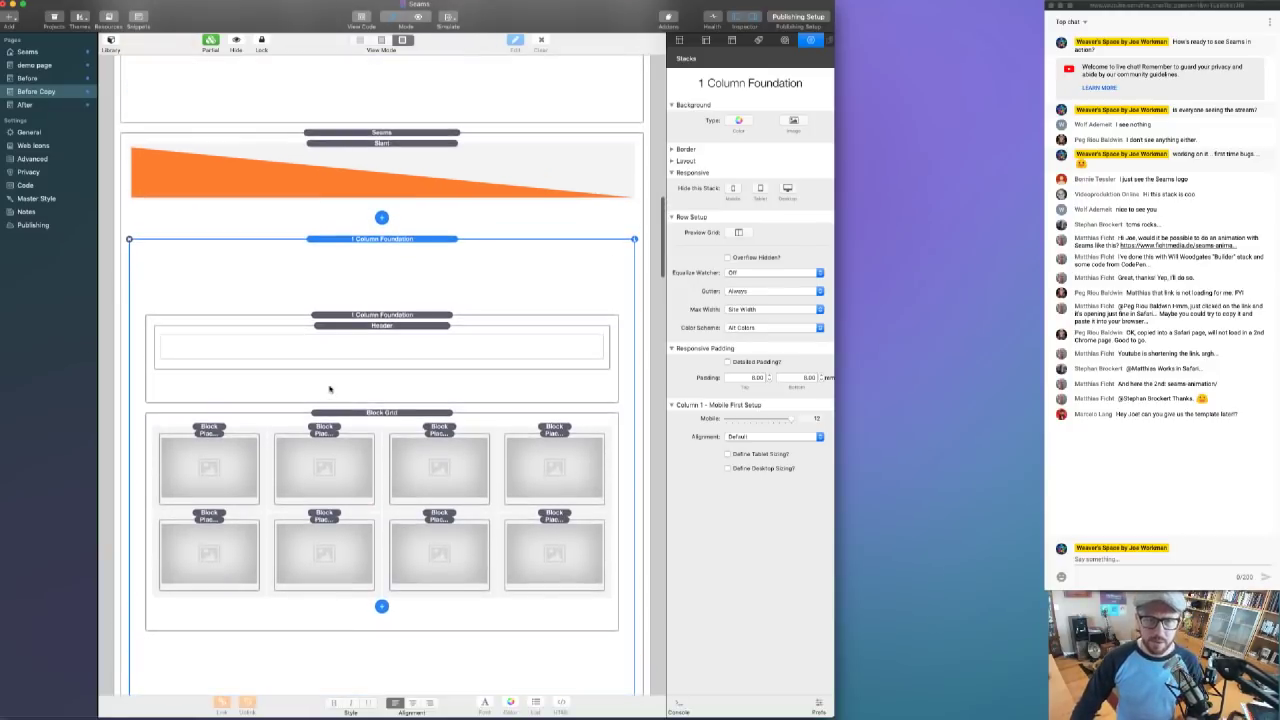
click(395, 142)
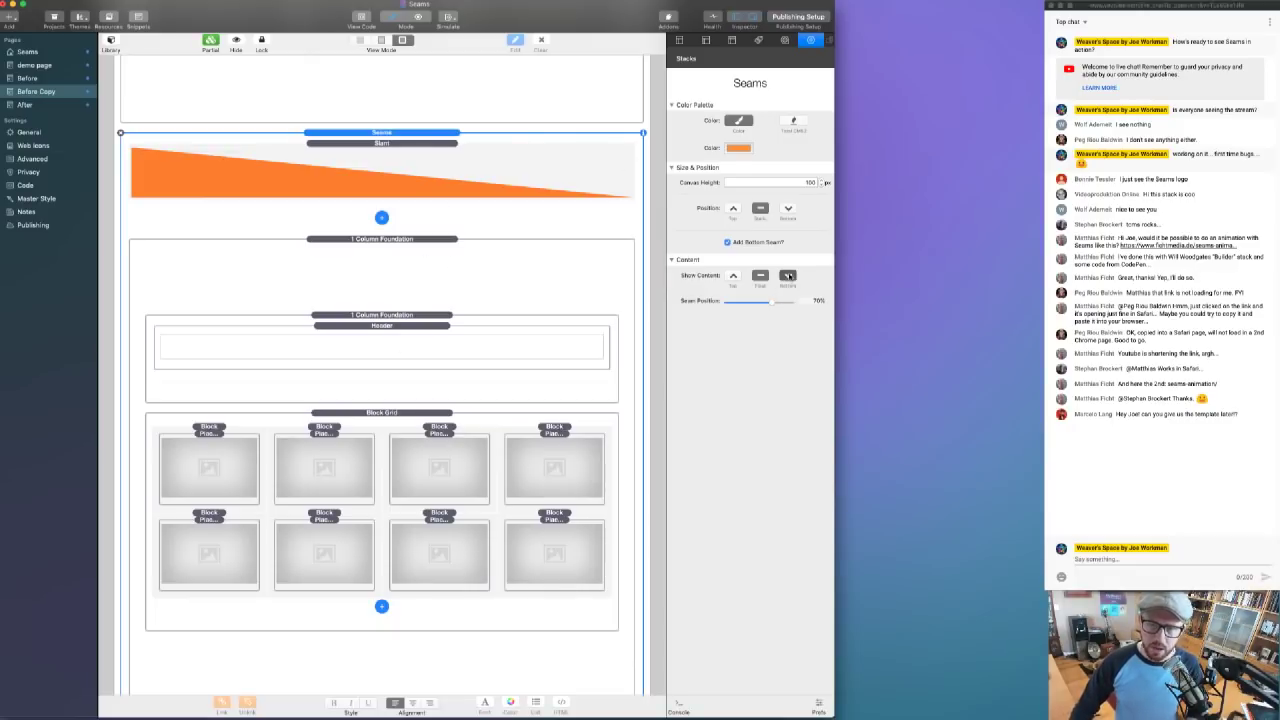
scroll(490, 304, down, 5)
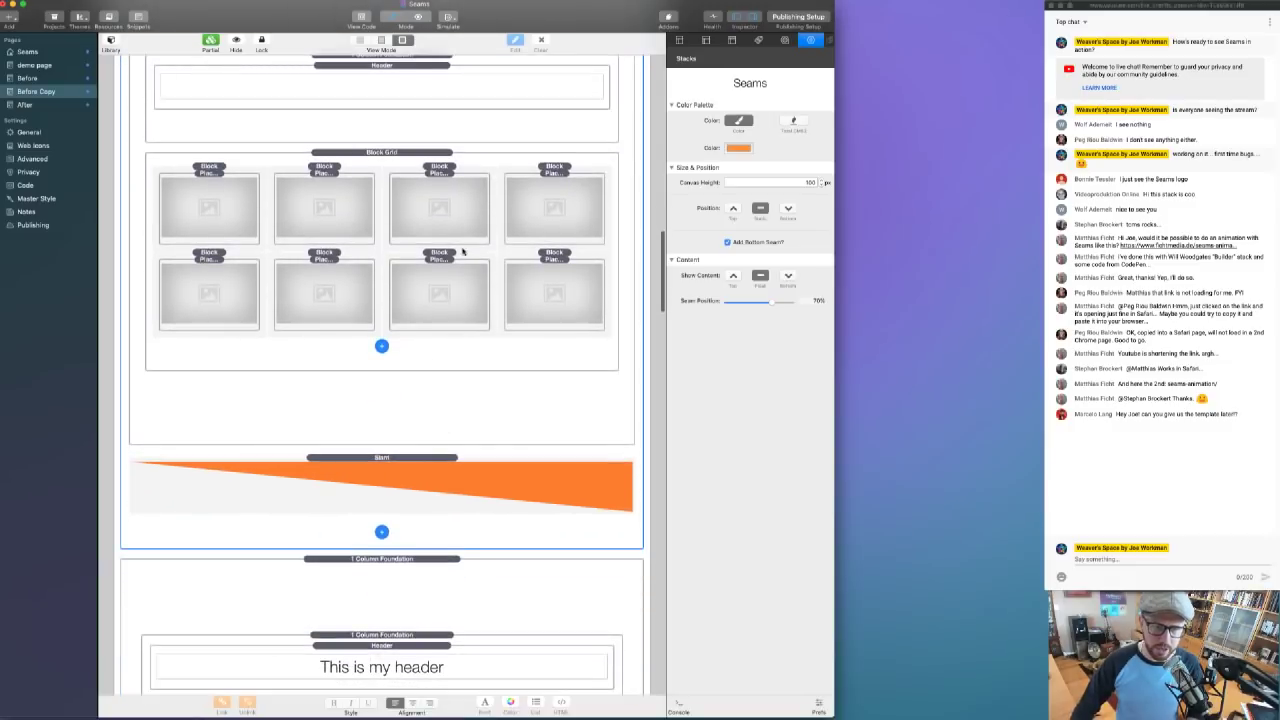
scroll(450, 275, down, 7)
scroll(400, 540, down, 4)
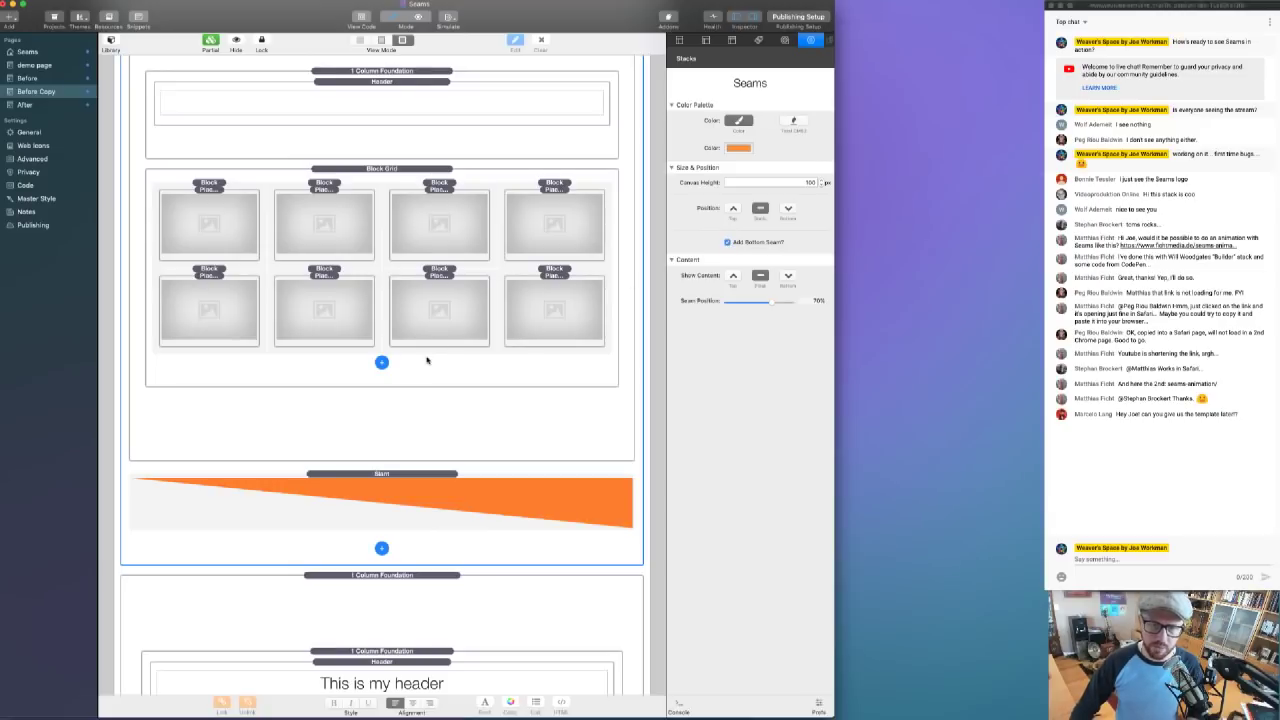
scroll(412, 385, up, 2)
scroll(412, 385, up, 1)
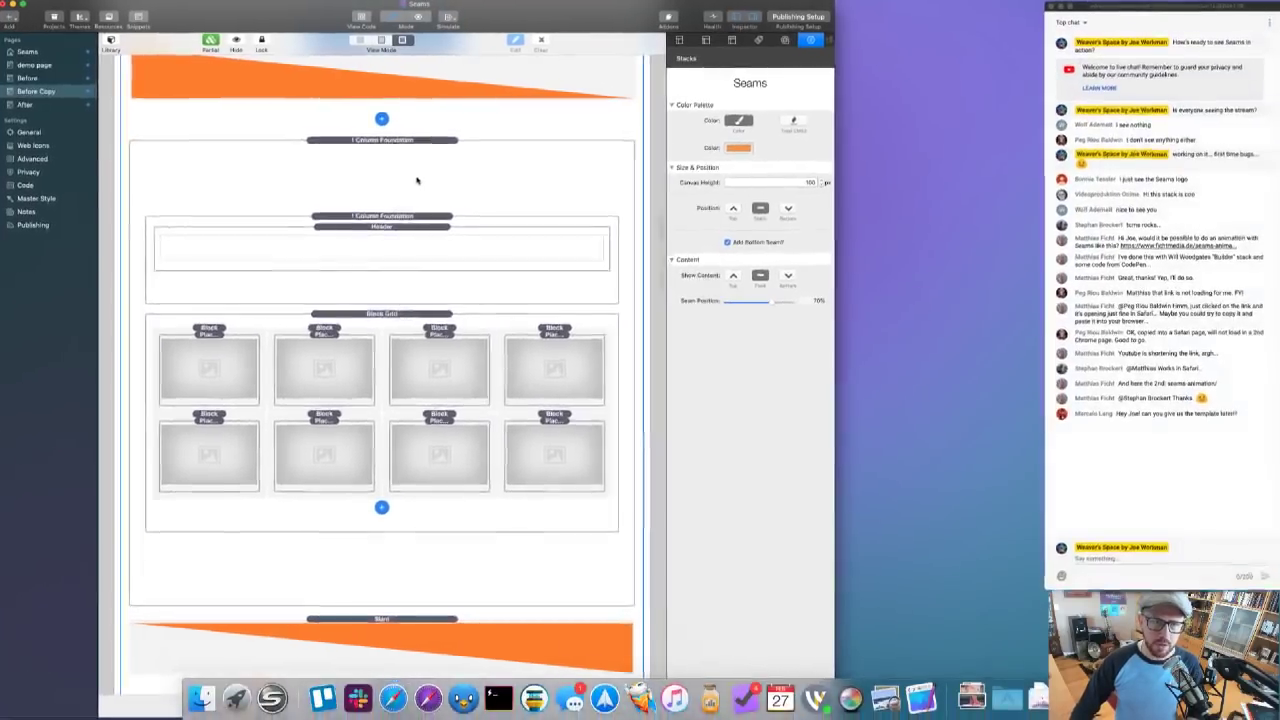
scroll(417, 180, up, 5)
scroll(417, 180, up, 1)
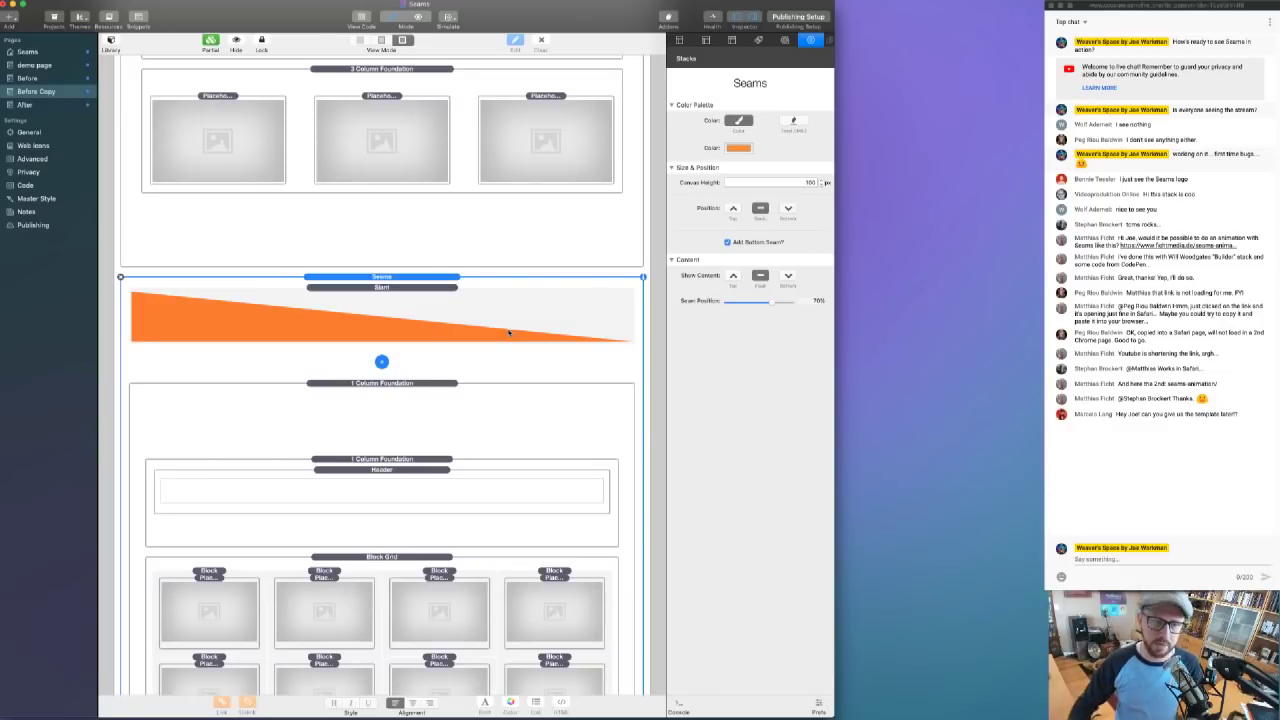
- Preview the Before Copy page and examine how the image grid floats across the slanted orange band
key(super+r)
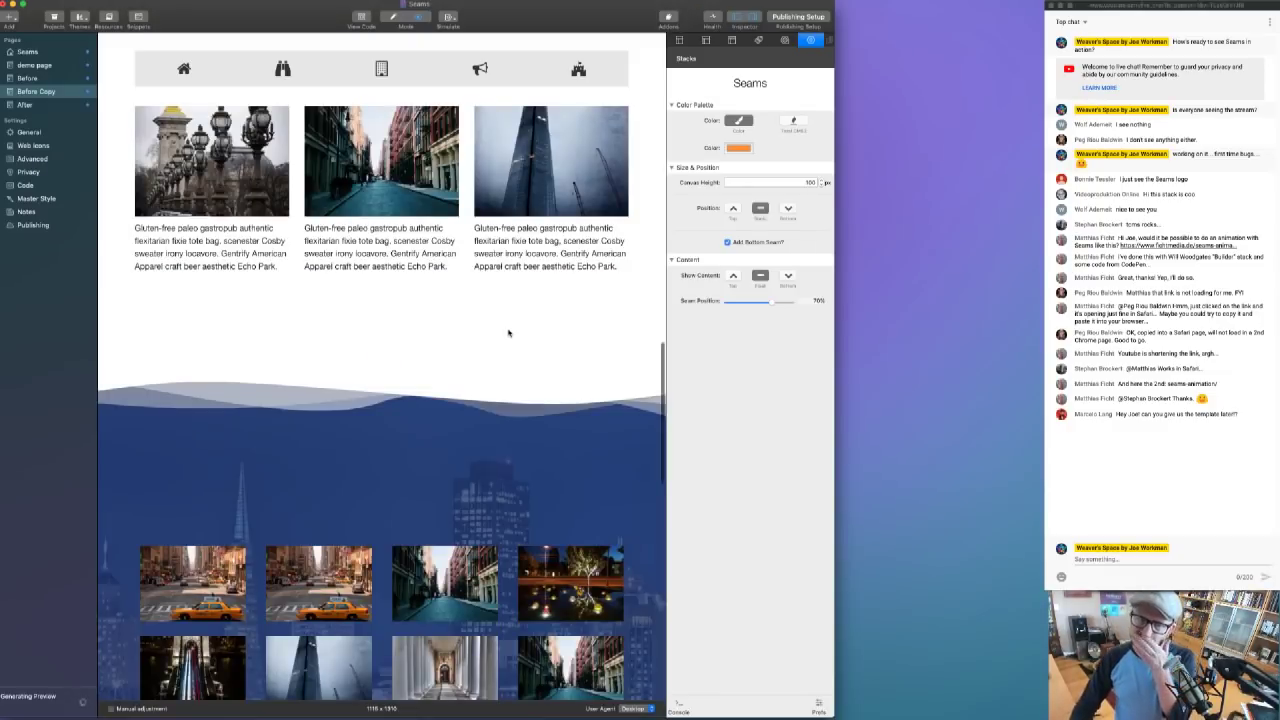
scroll(509, 333, up, 10)
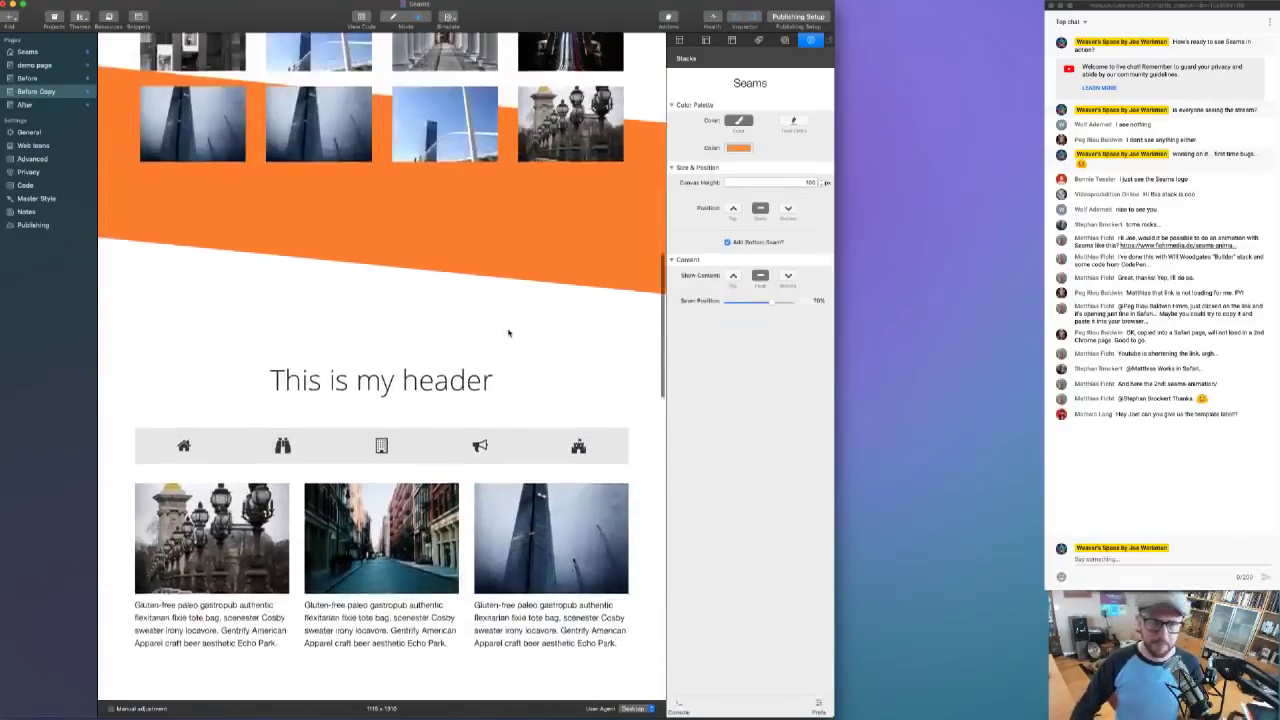
scroll(507, 332, down, 2)
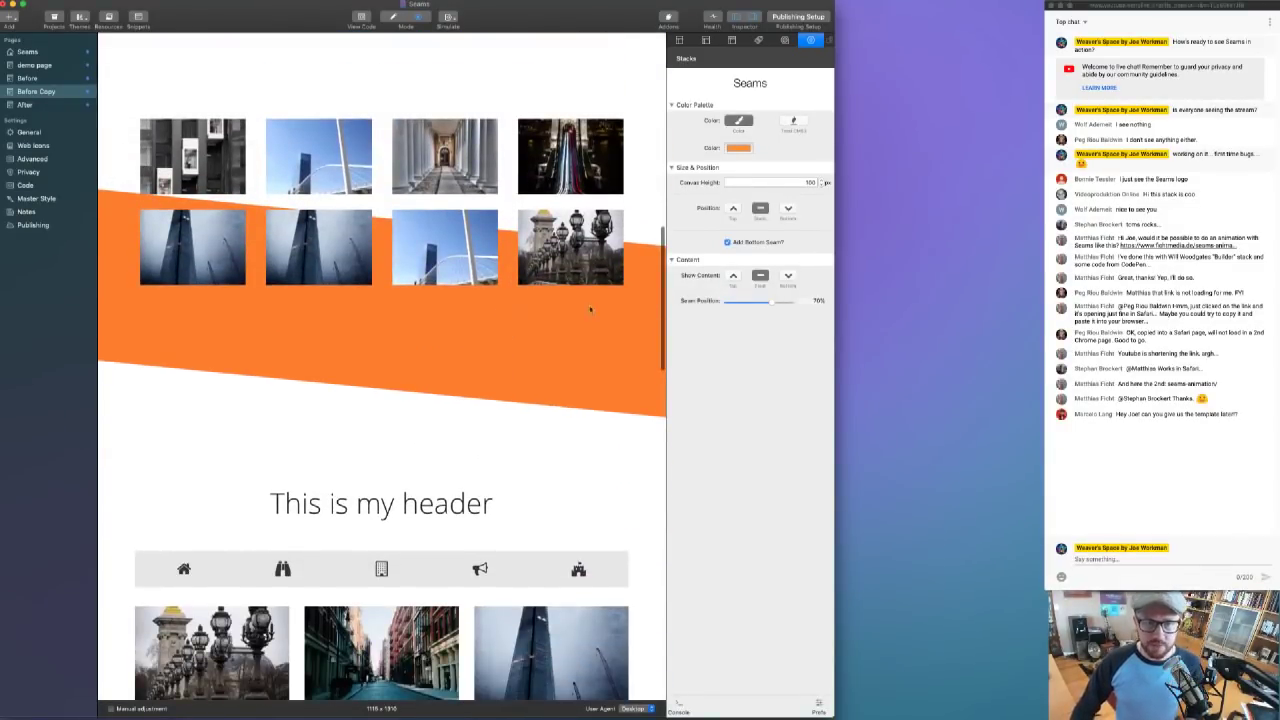
scroll(403, 243, up, 3)
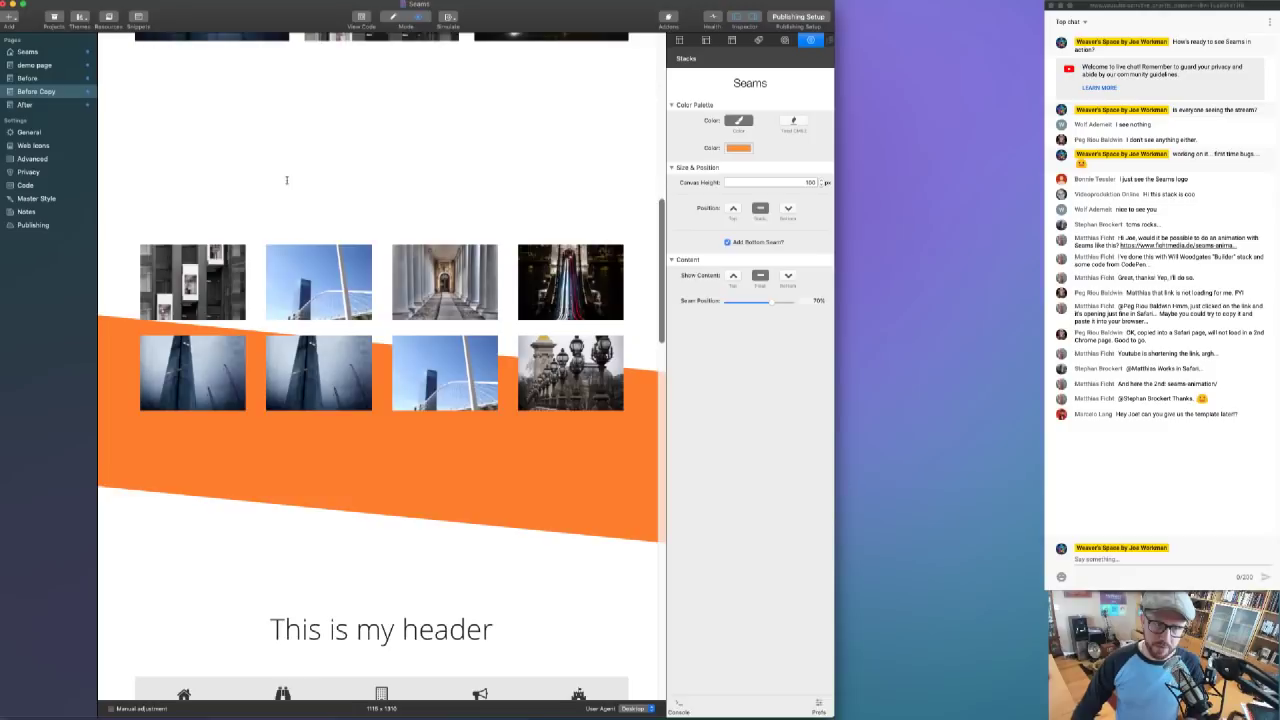
- Highlight the white header text above the floating image grid in the preview to reveal it
drag(287, 190, 581, 214)
triple_click(459, 195)
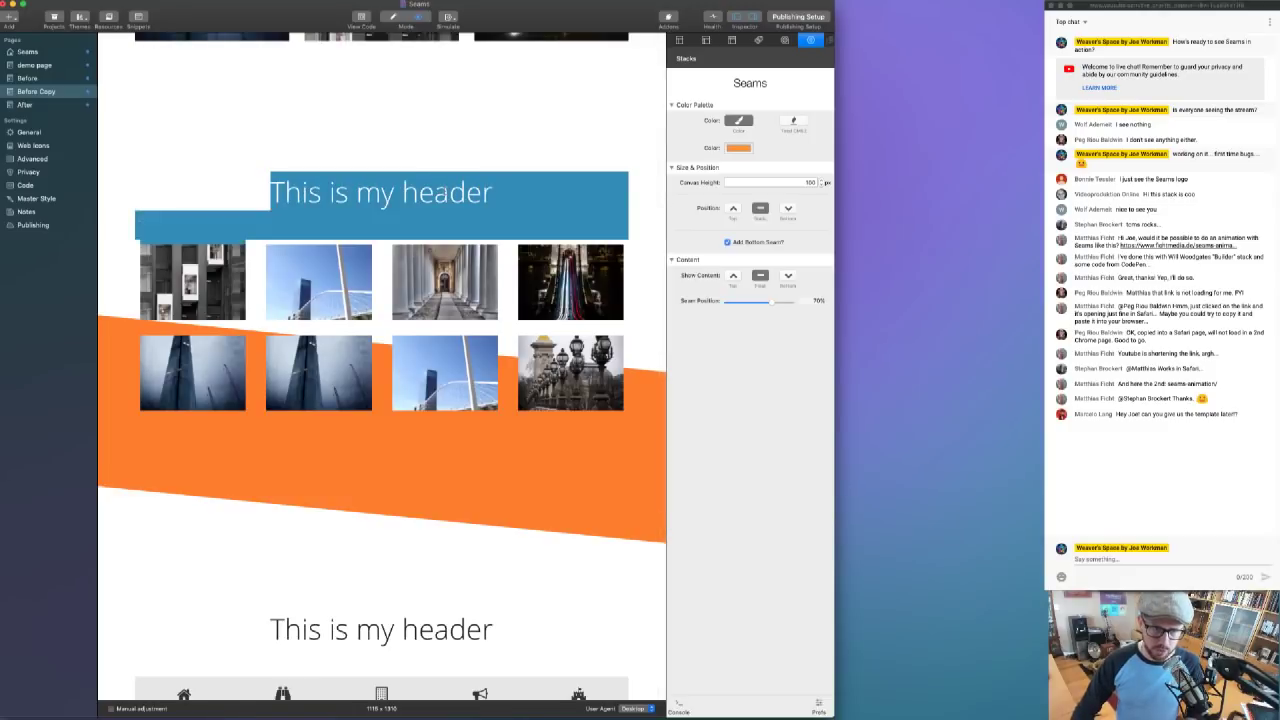
click(443, 192)
double_click(386, 195)
key(super+a)
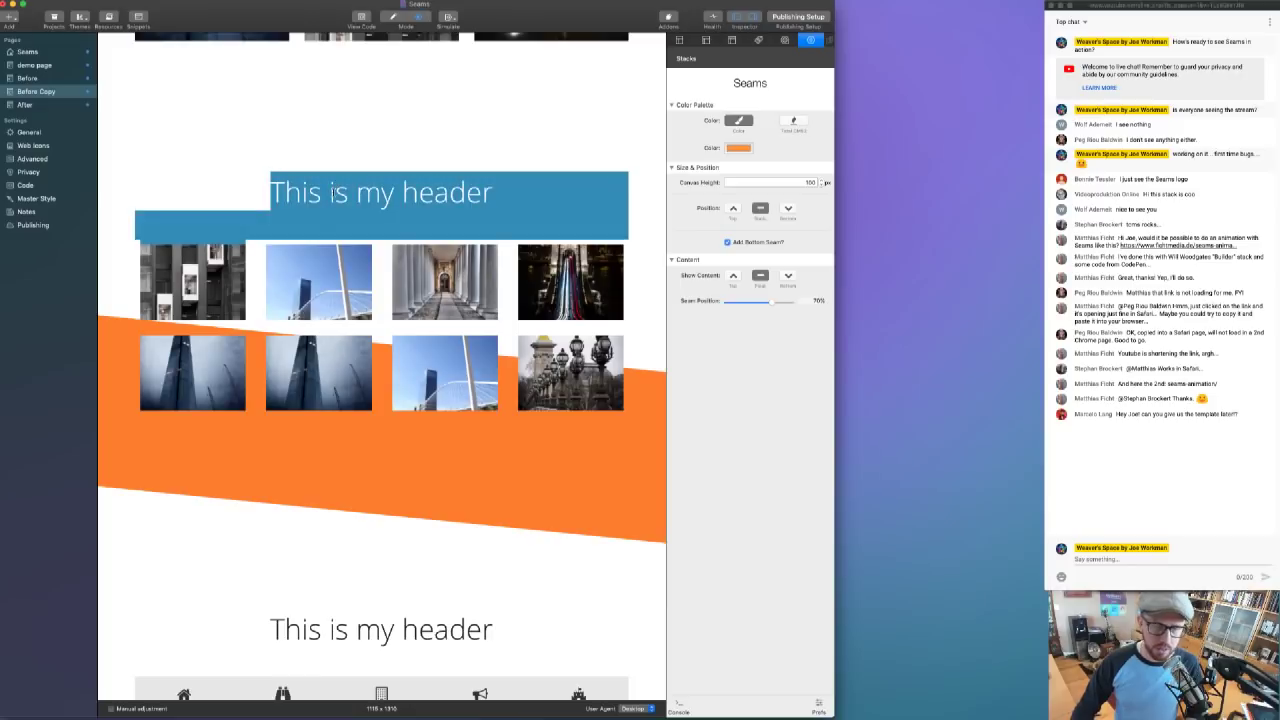
click(248, 205)
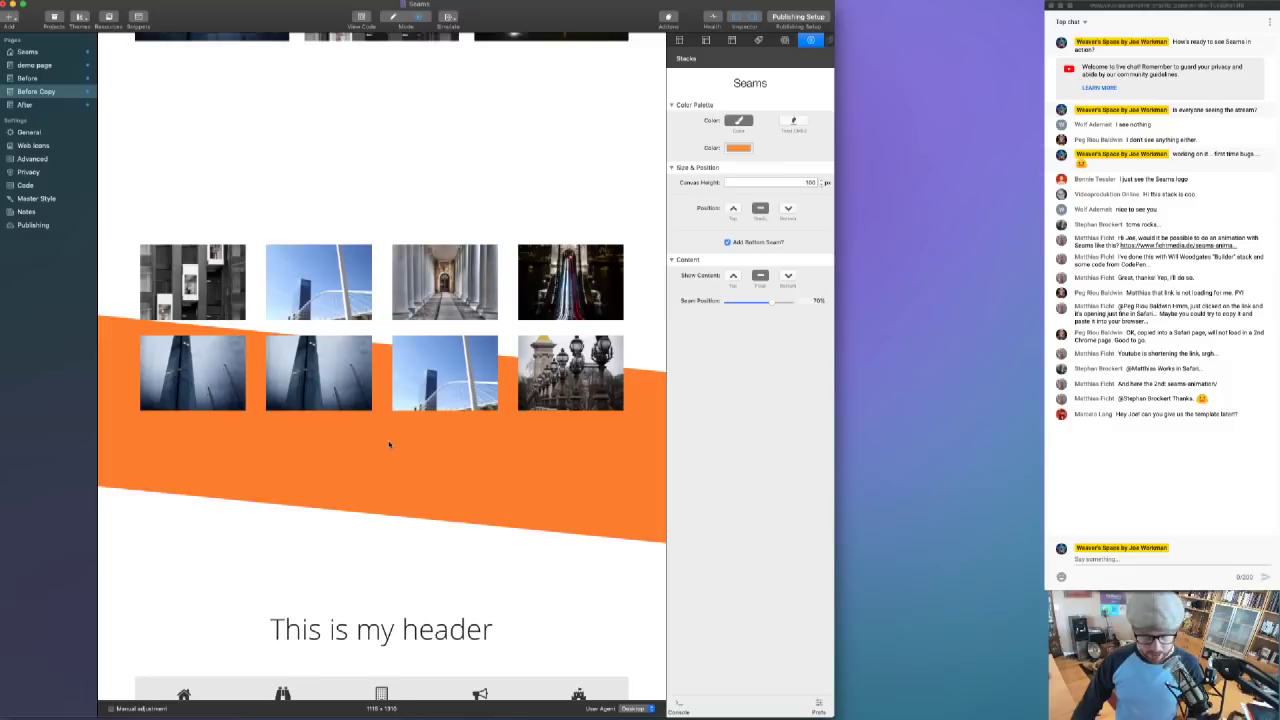
- Return to editing and paste a copy of the 3 Column Foundation with images and paragraphs below the Block Grid in the orange Seams stack
key(super+r)
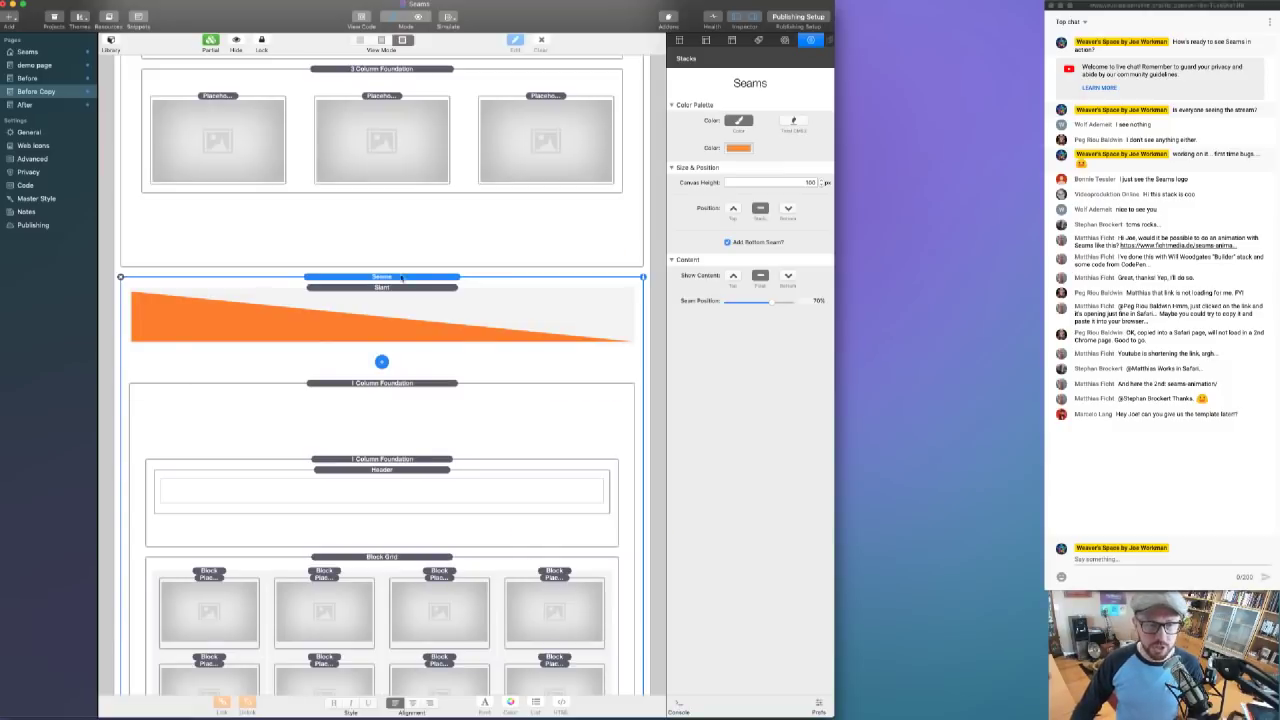
scroll(394, 369, down, 6)
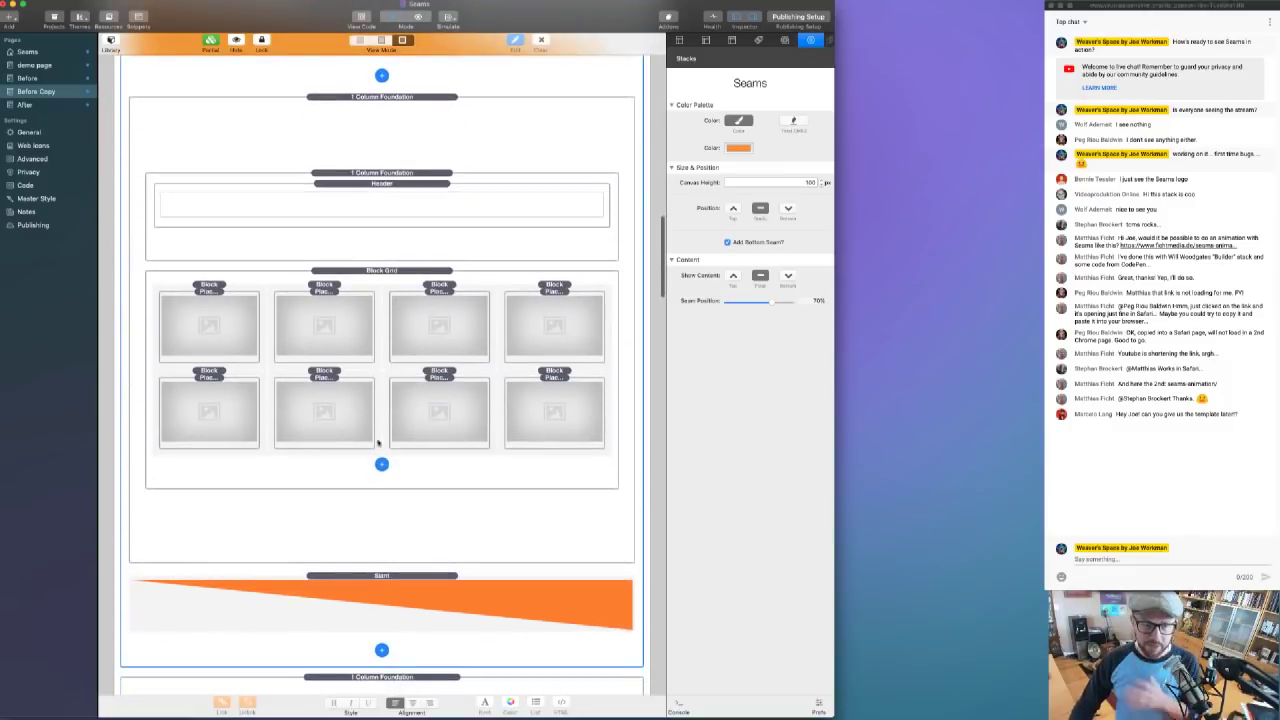
click(362, 273)
scroll(364, 274, up, 12)
scroll(366, 273, up, 7)
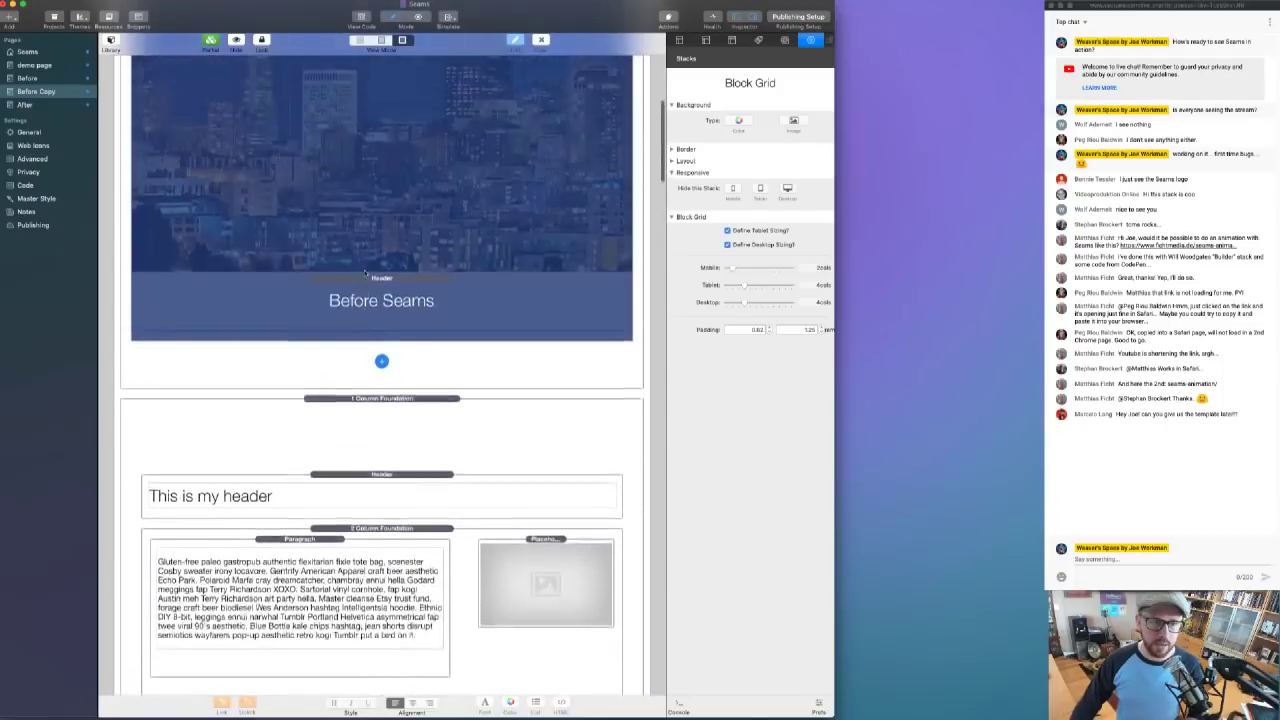
scroll(366, 273, down, 20)
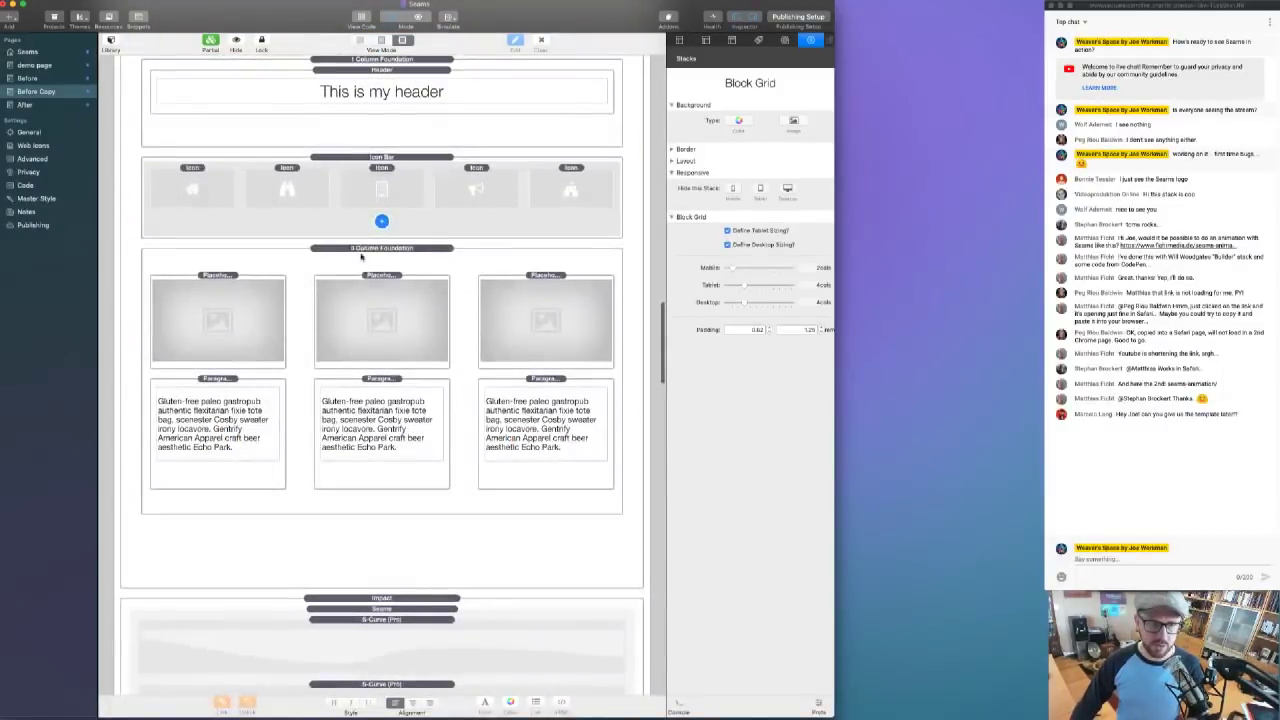
click(360, 249)
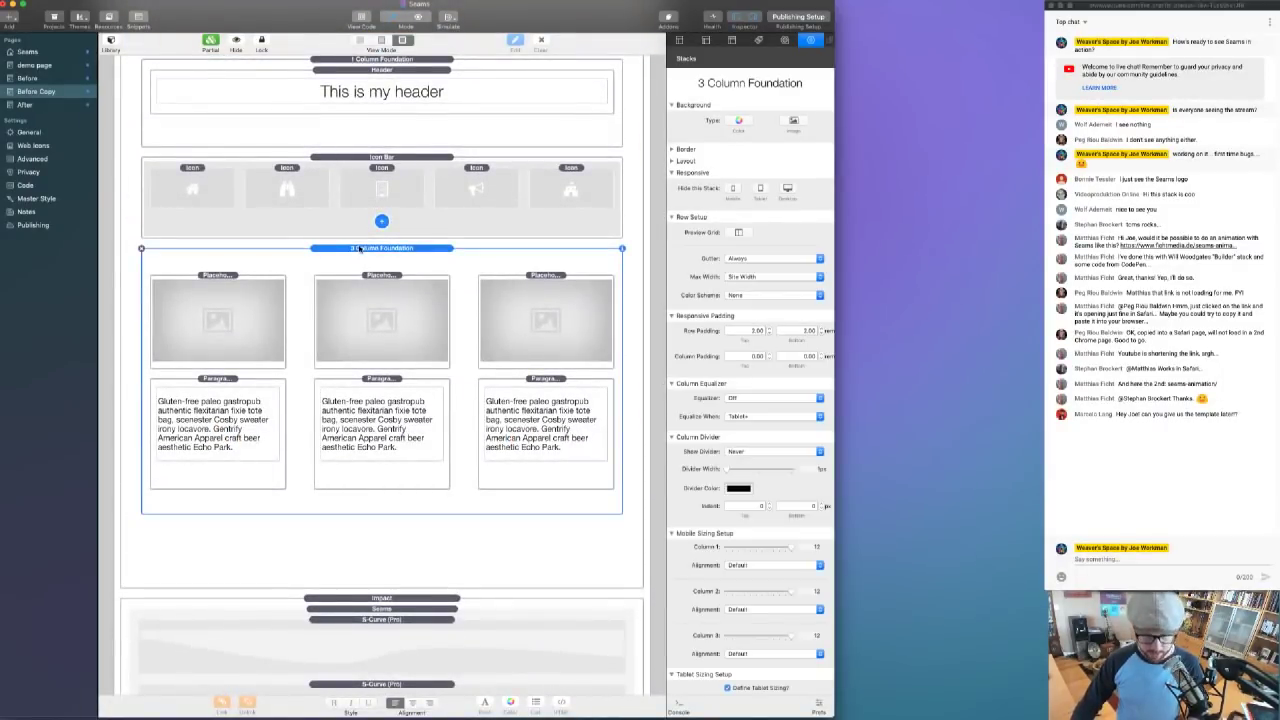
scroll(360, 249, up, 10)
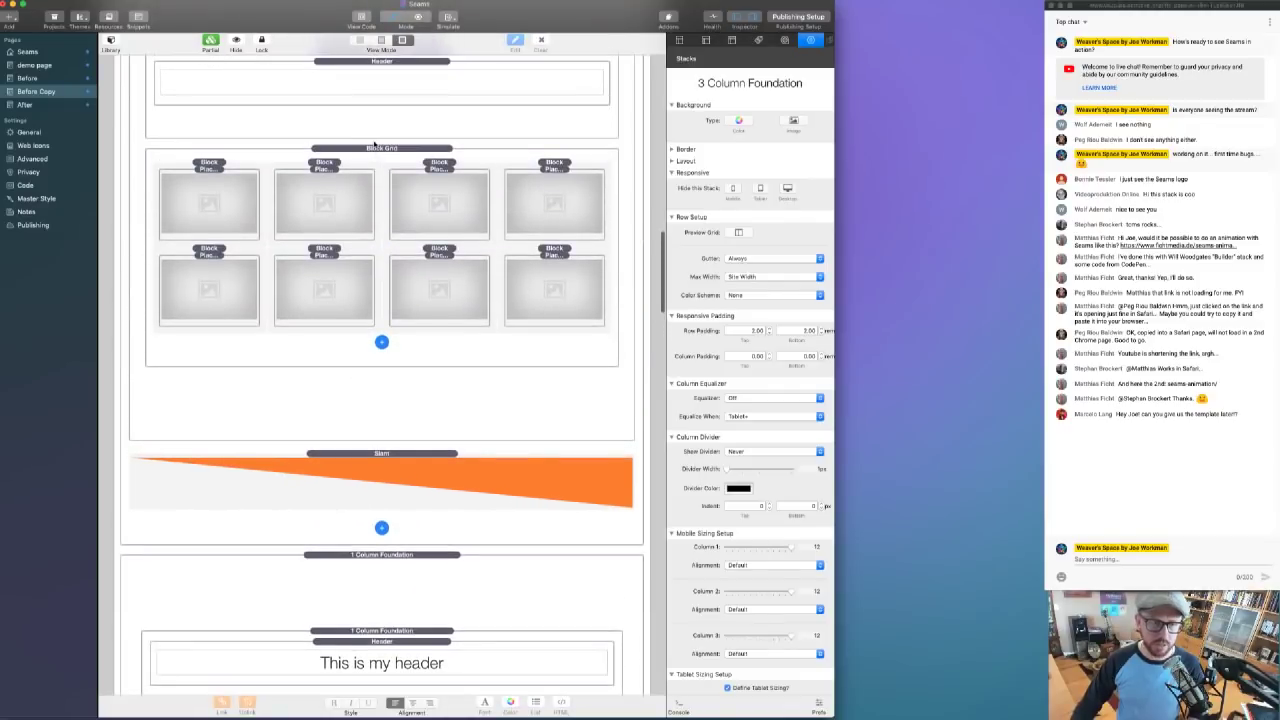
click(375, 143)
click(378, 148)
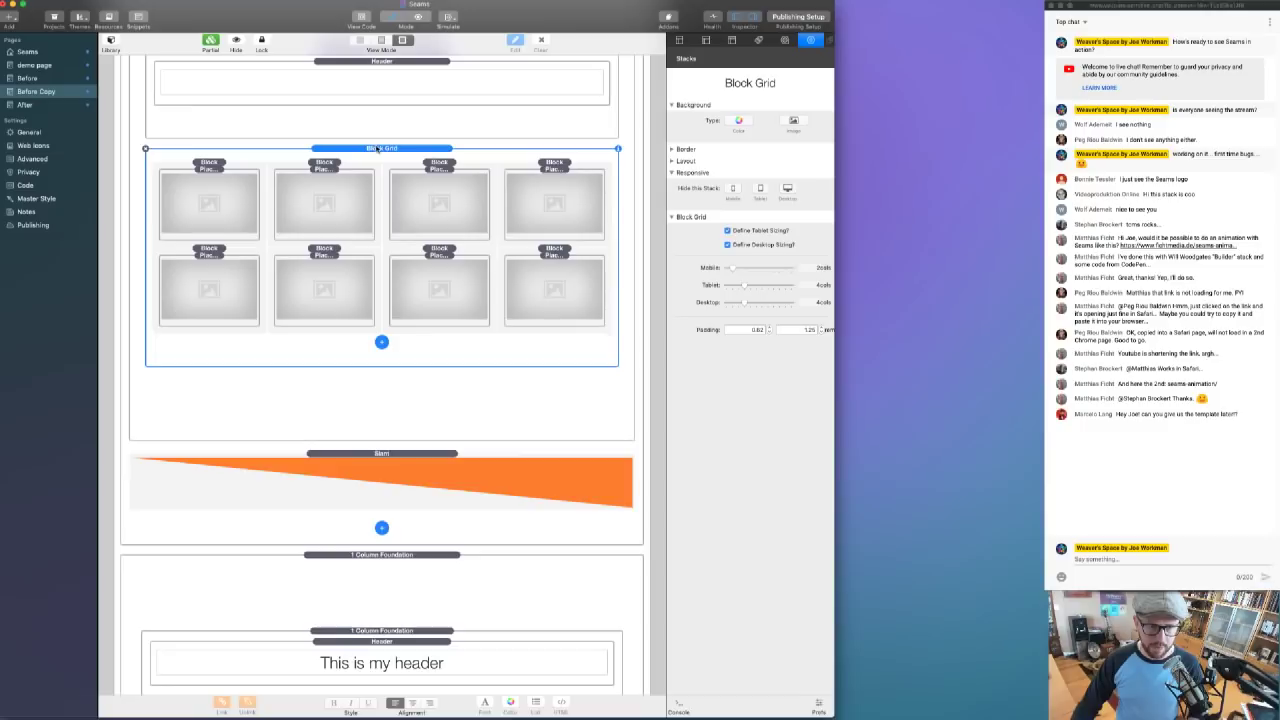
key(super+v)
scroll(408, 337, down, 1)
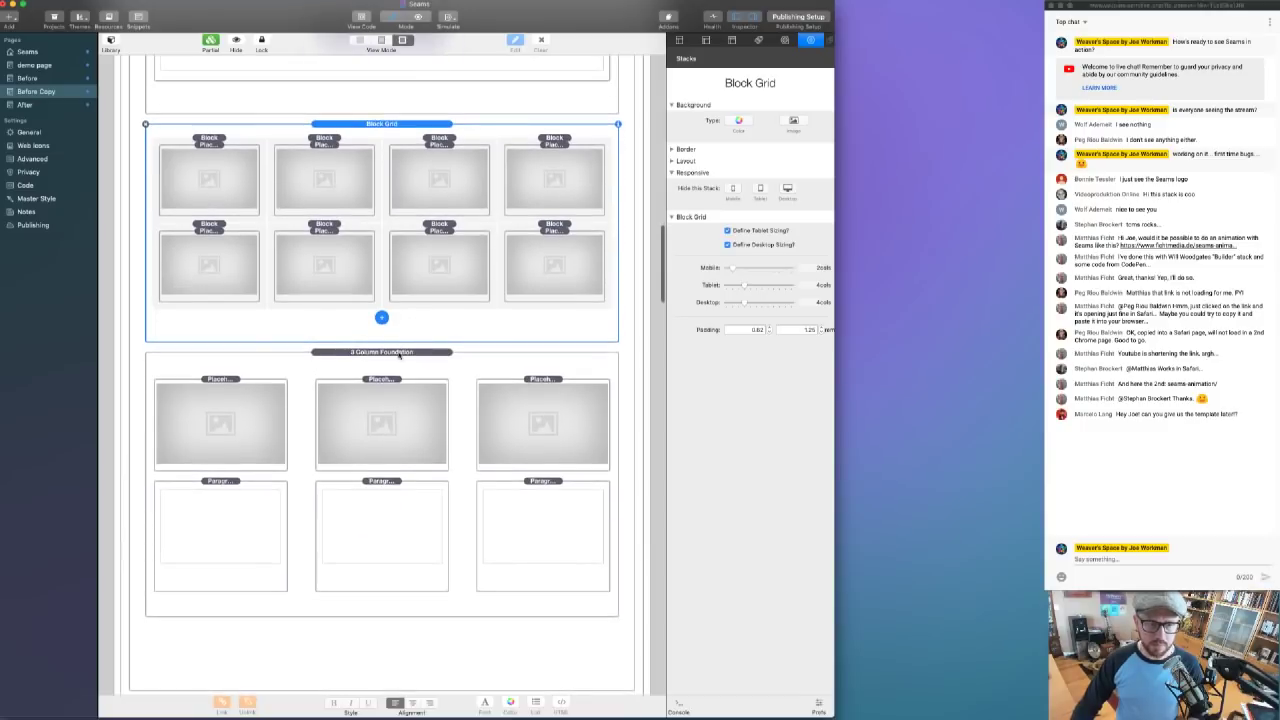
- Paste a second copy of the 3 Column Foundation below the first copy inside the orange Seams stack
click(400, 355)
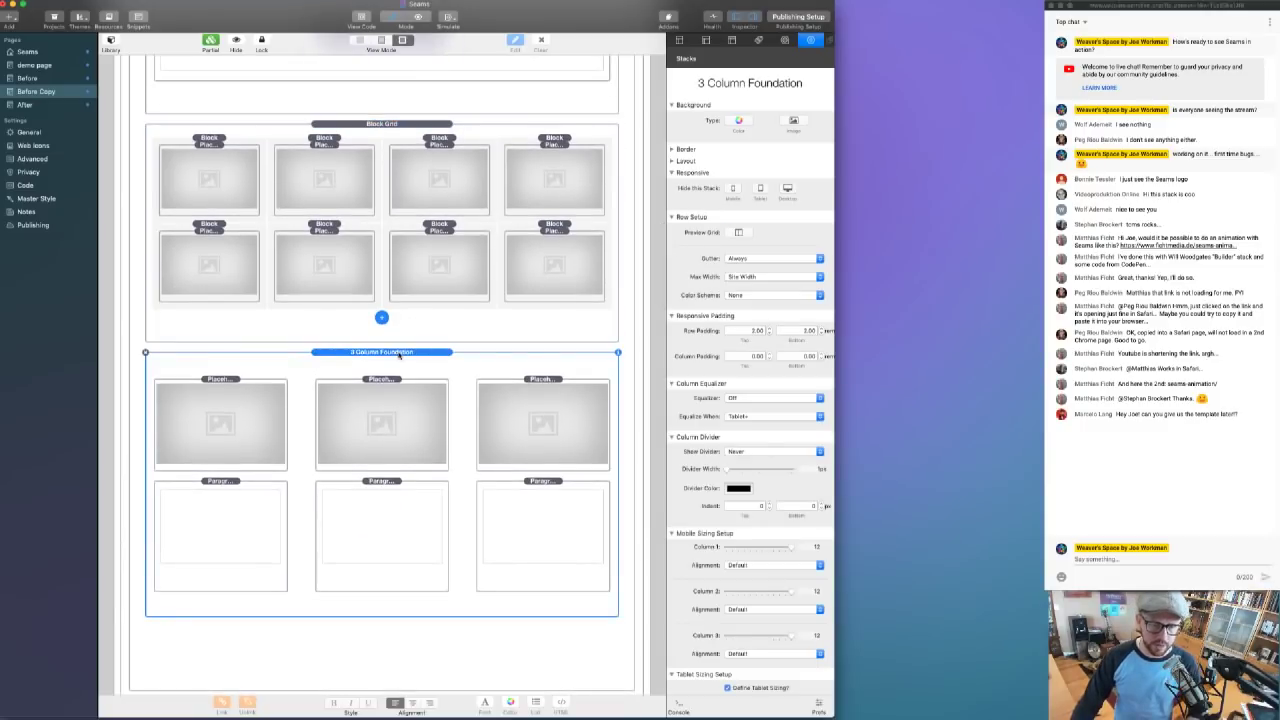
key(super+v)
scroll(399, 354, down, 3)
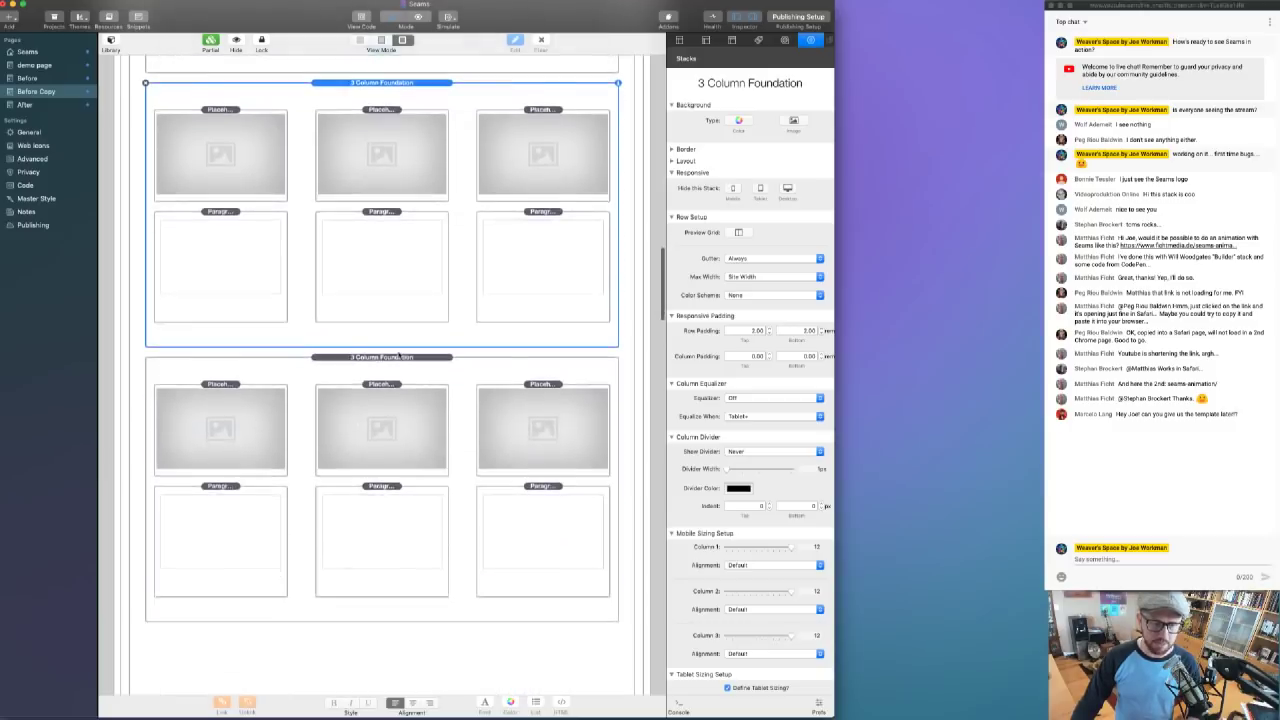
- Preview the page and examine where the orange band's top seam falls behind the taller floating content
scroll(399, 354, up, 3)
key(super+r)
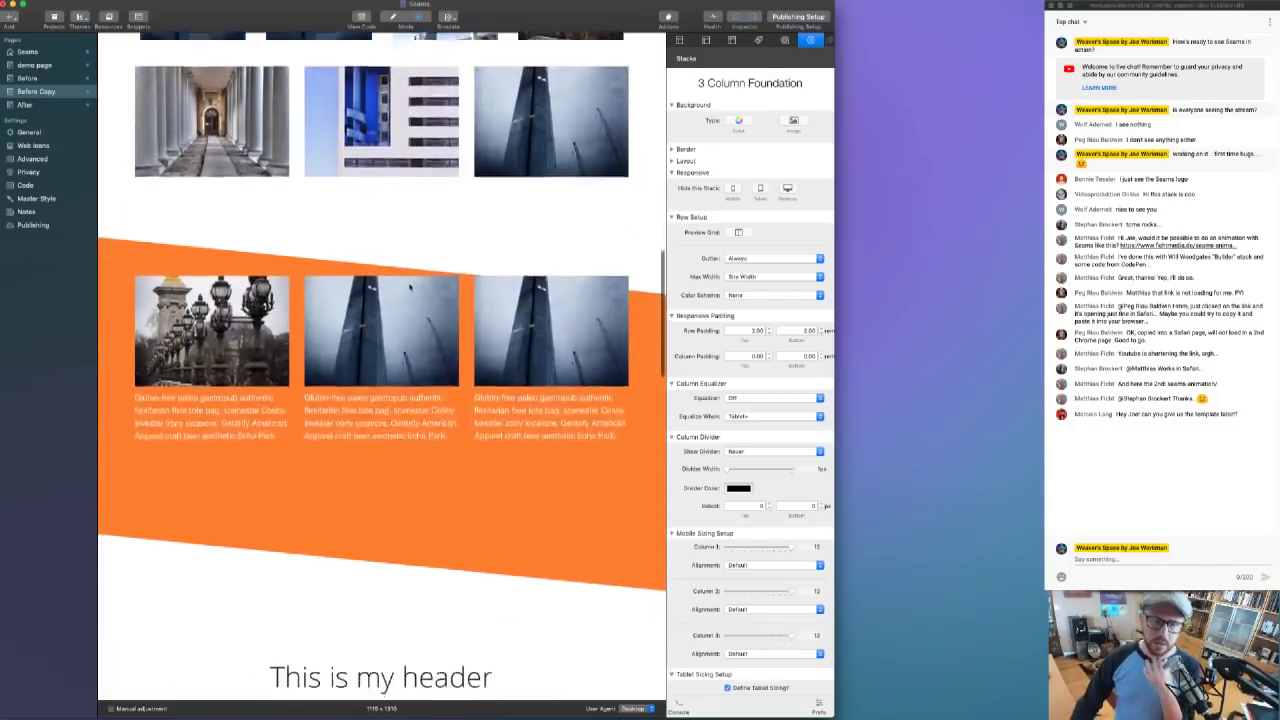
scroll(409, 287, up, 5)
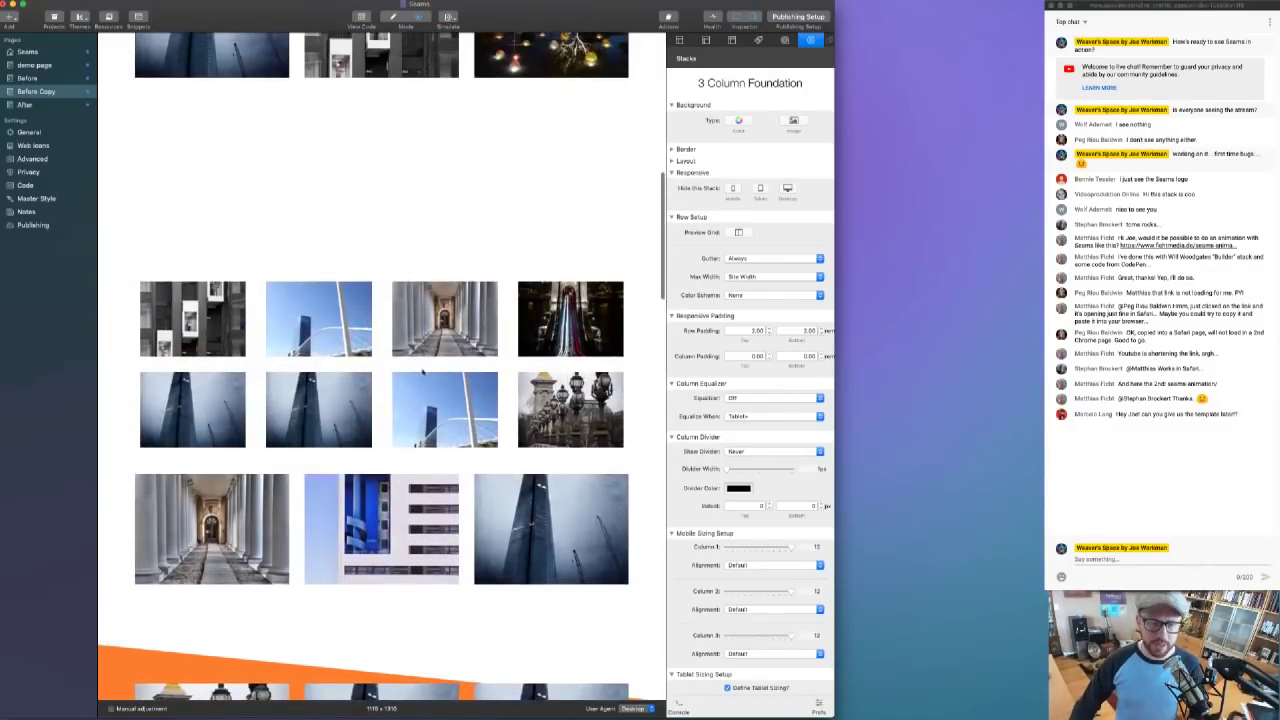
scroll(422, 372, down, 4)
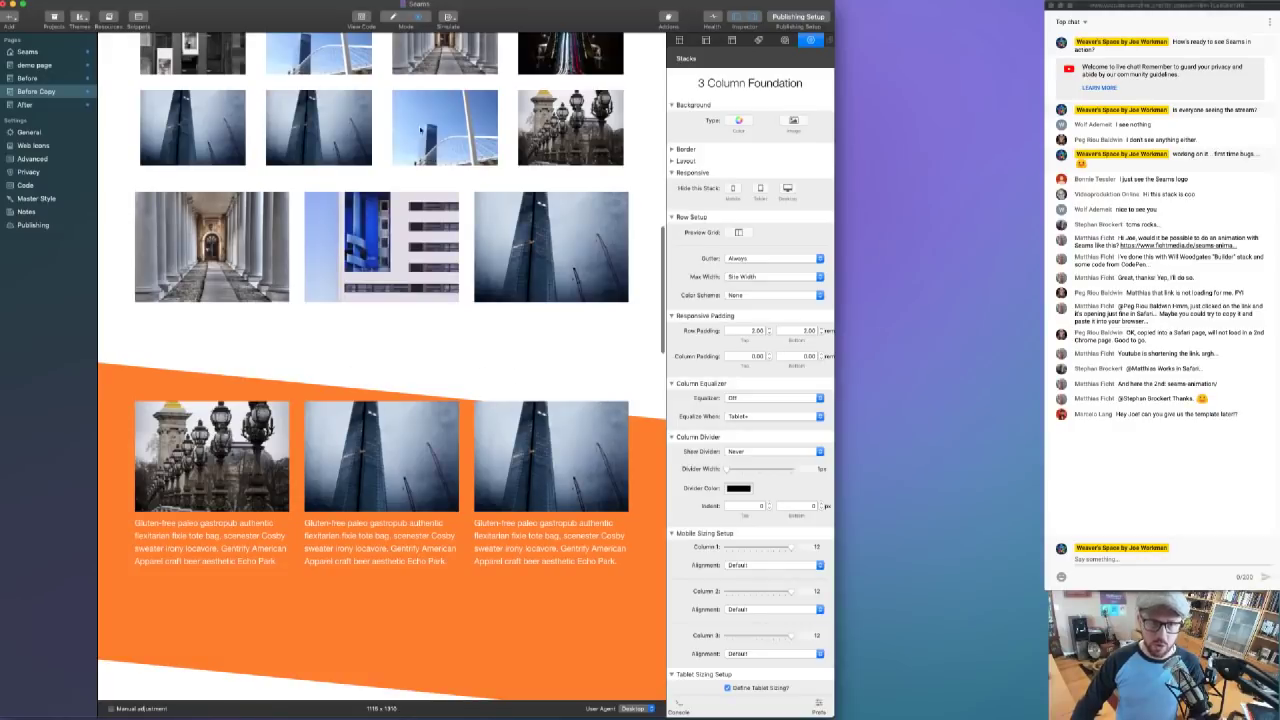
scroll(418, 126, up, 2)
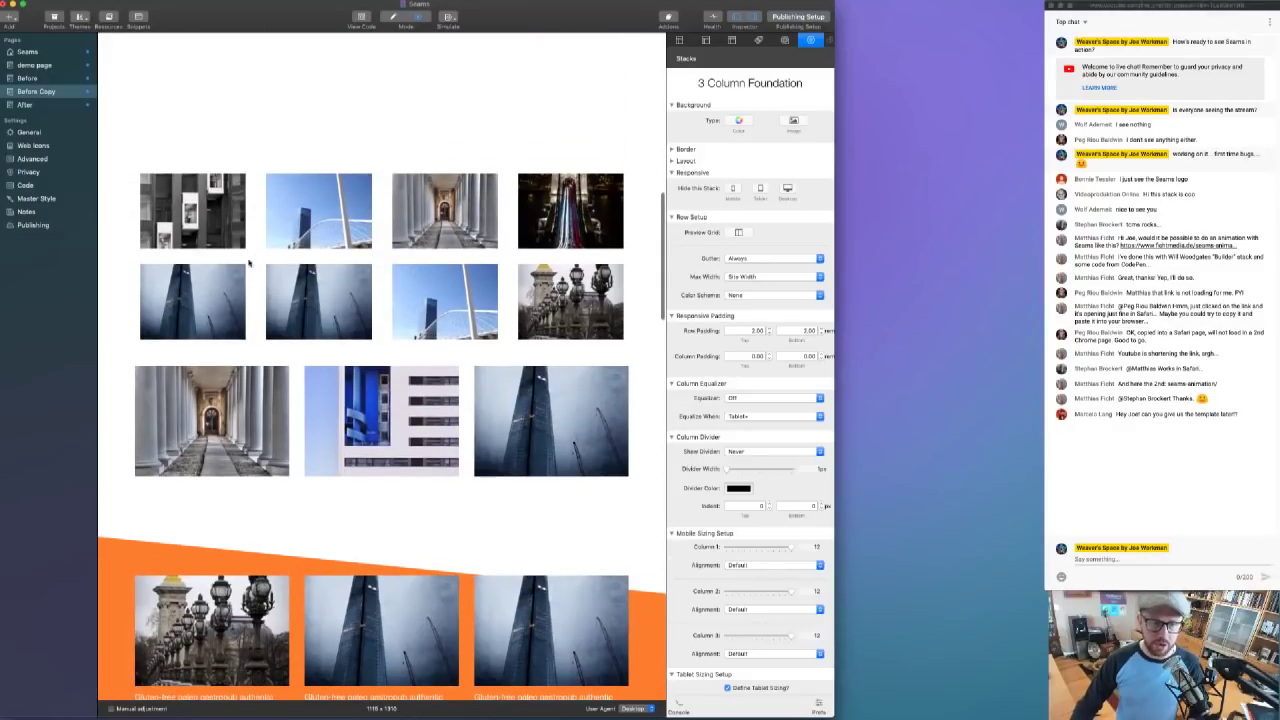
- Set the orange Seams stack's seam position to 40%
key(super+r)
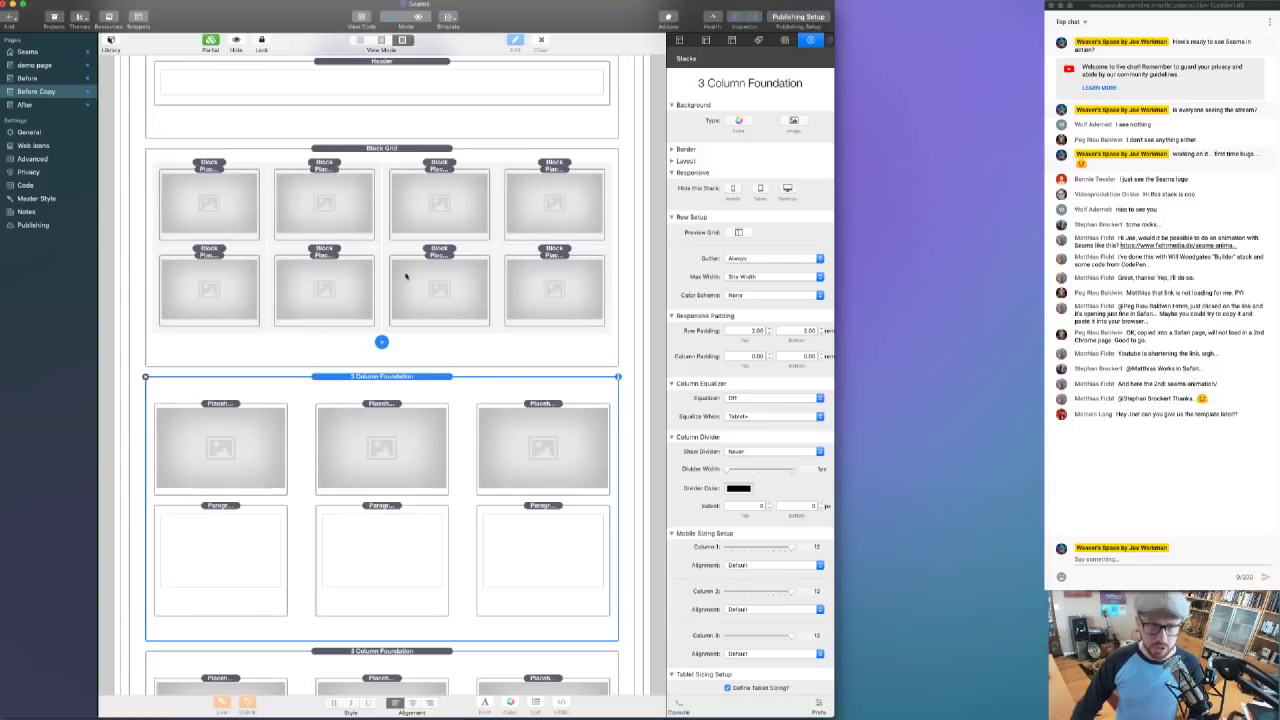
scroll(391, 293, up, 3)
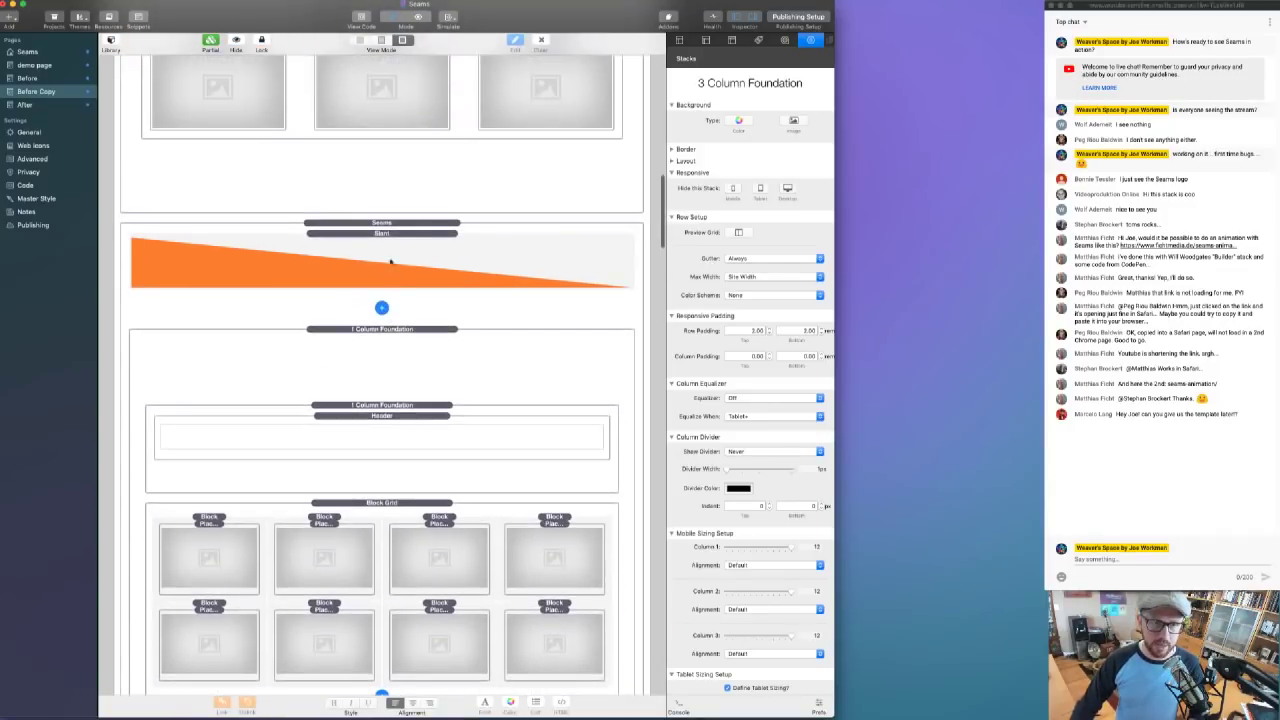
click(388, 224)
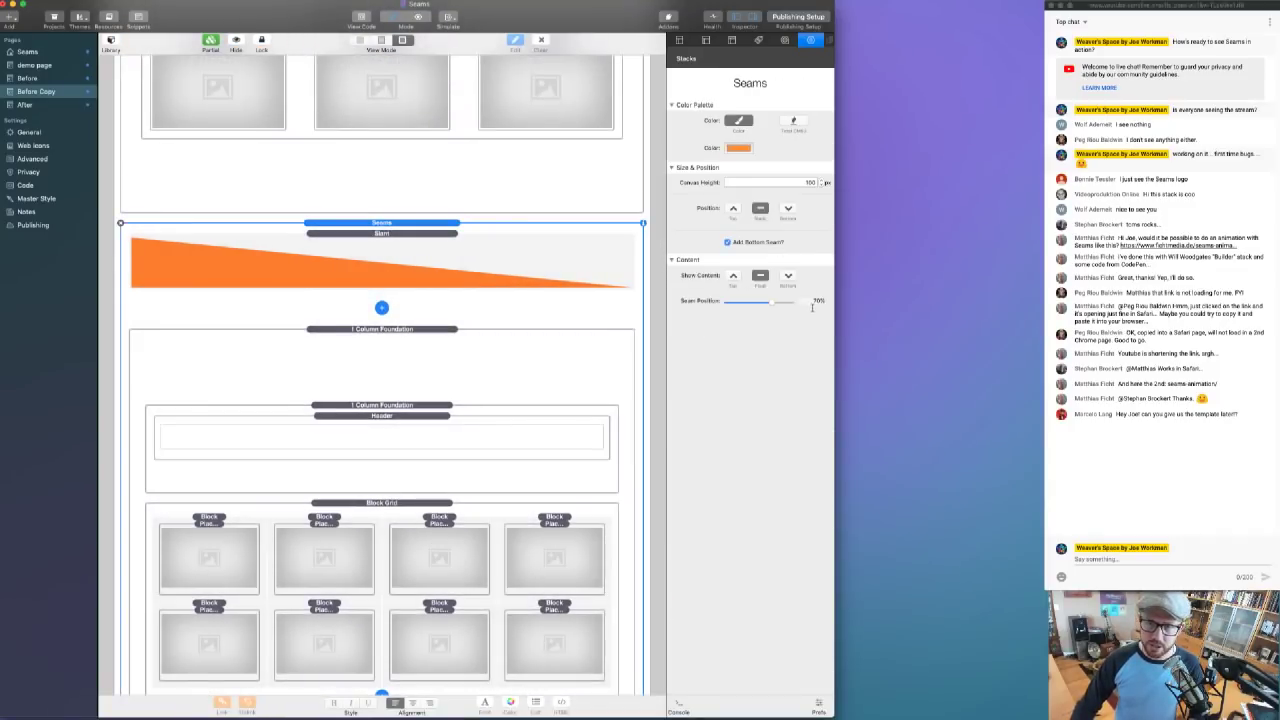
click(811, 301)
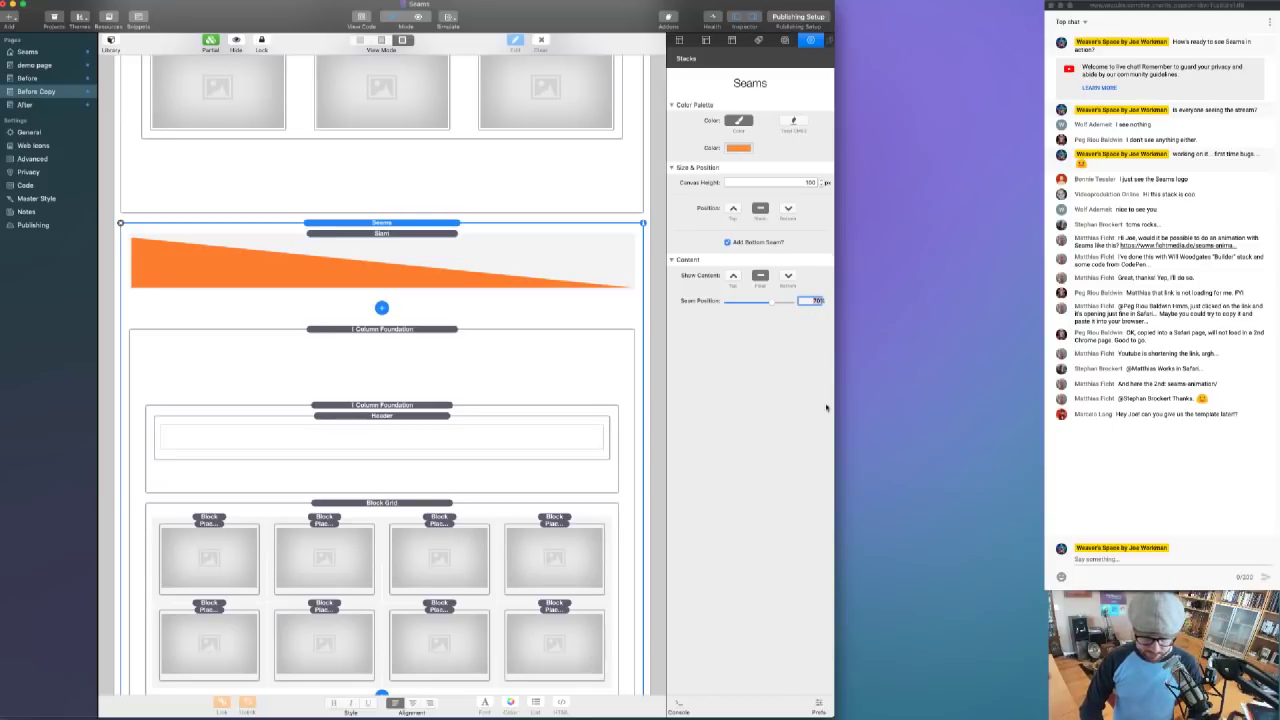
text(40)
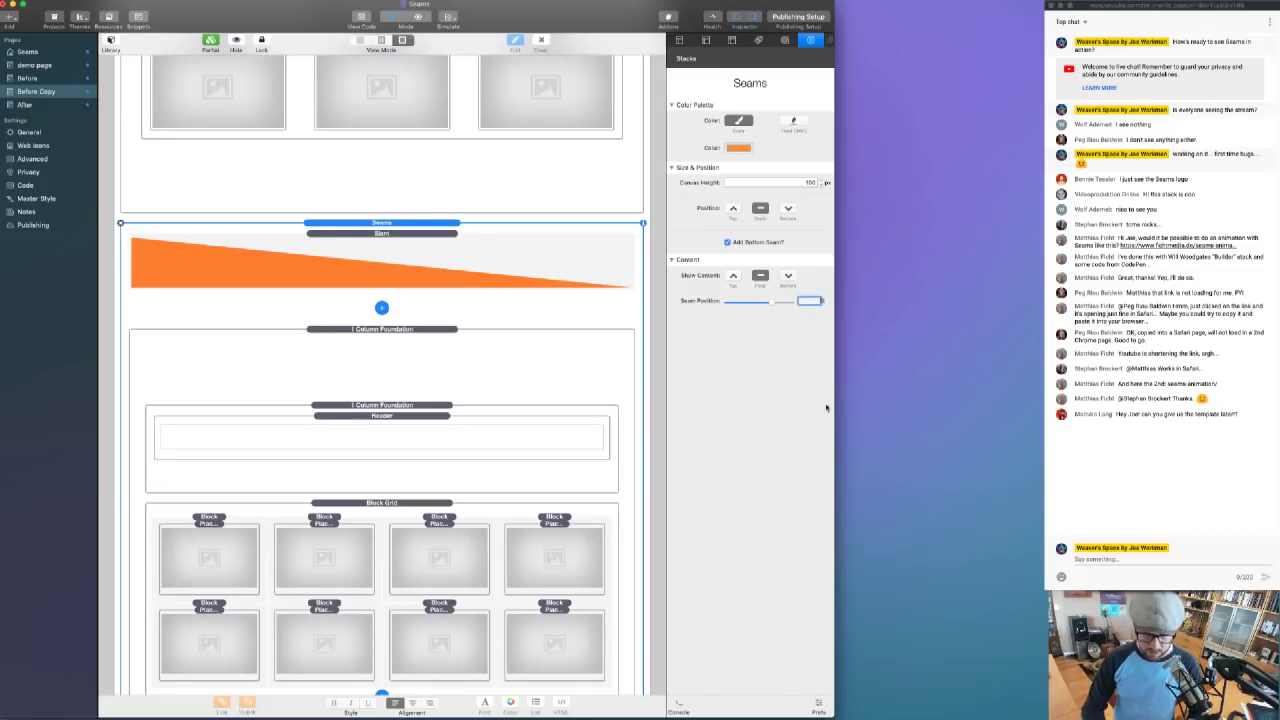
key(Return)
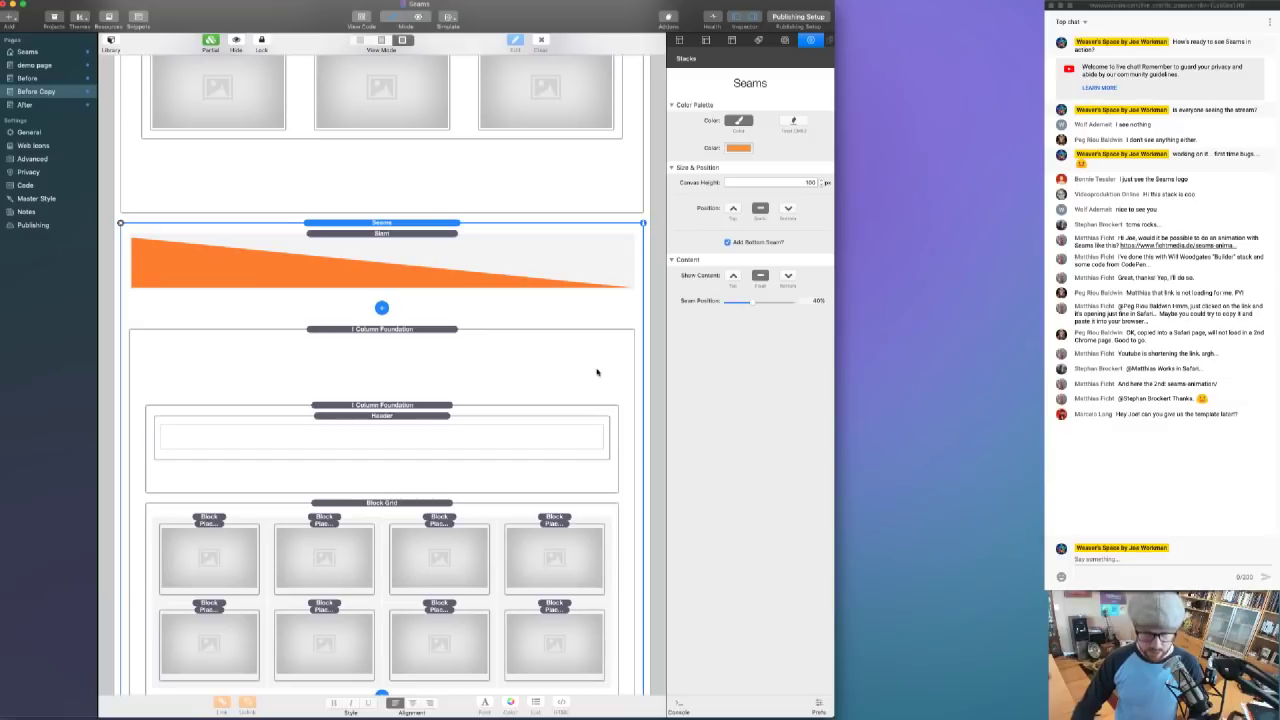
- Preview the page and examine how the floating image grid and text columns sit across the orange band's top and bottom seams
key(super+r)
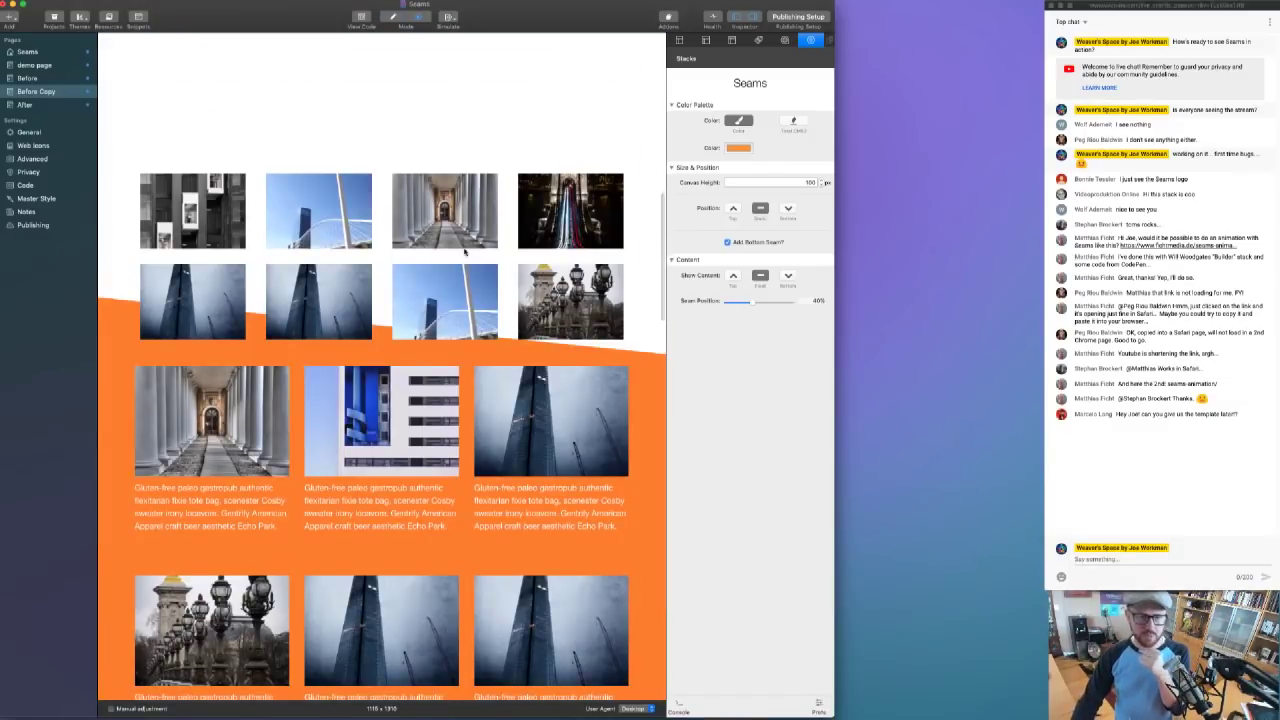
scroll(464, 252, down, 2)
scroll(464, 252, down, 2)
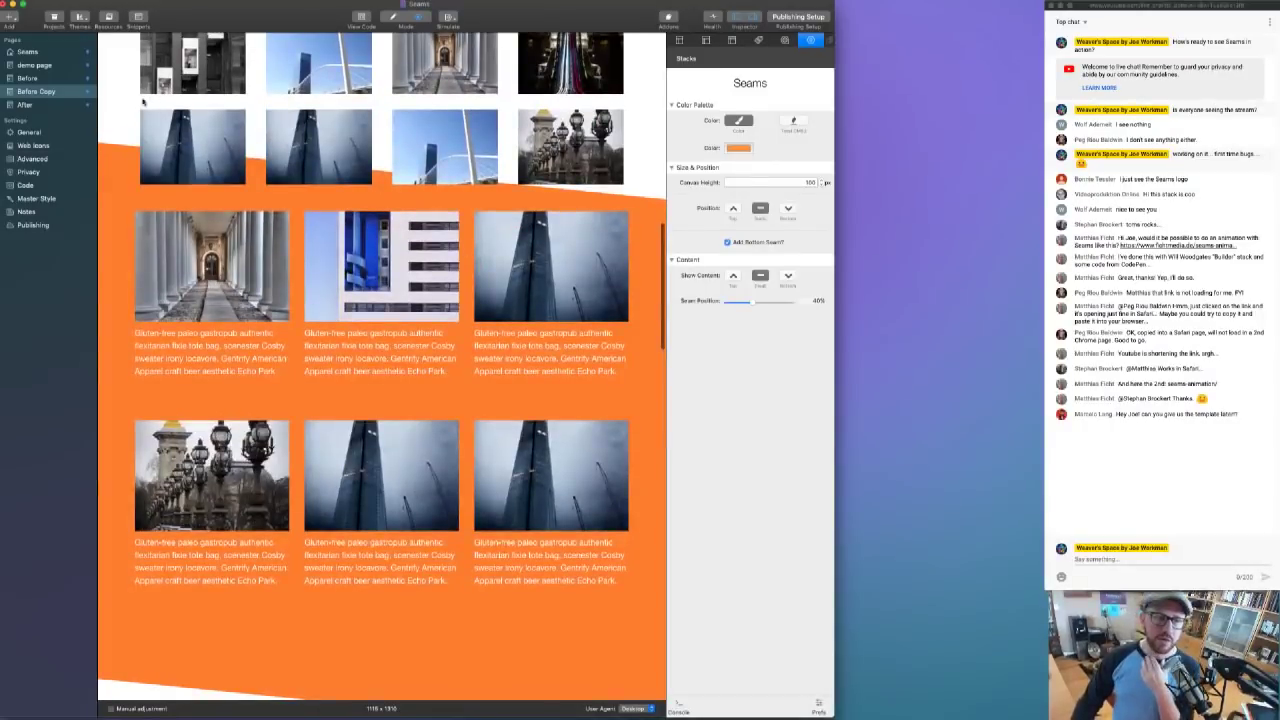
scroll(589, 200, up, 4)
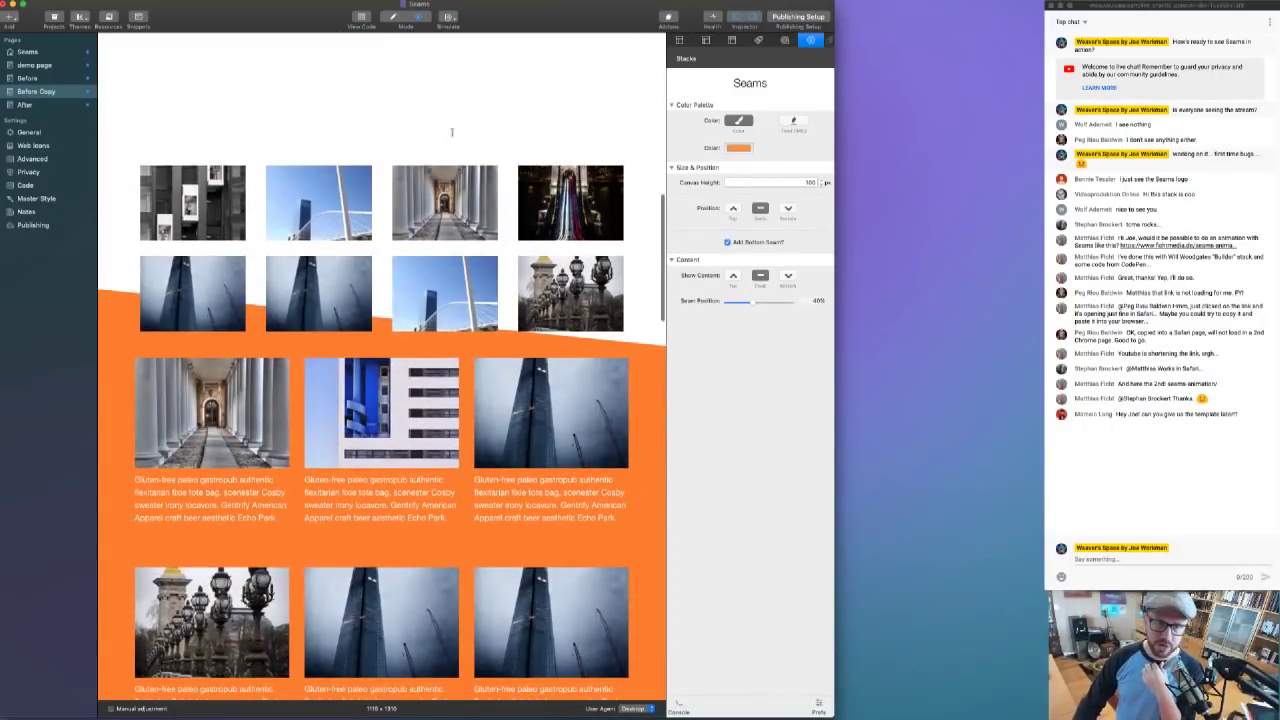
scroll(450, 108, up, 4)
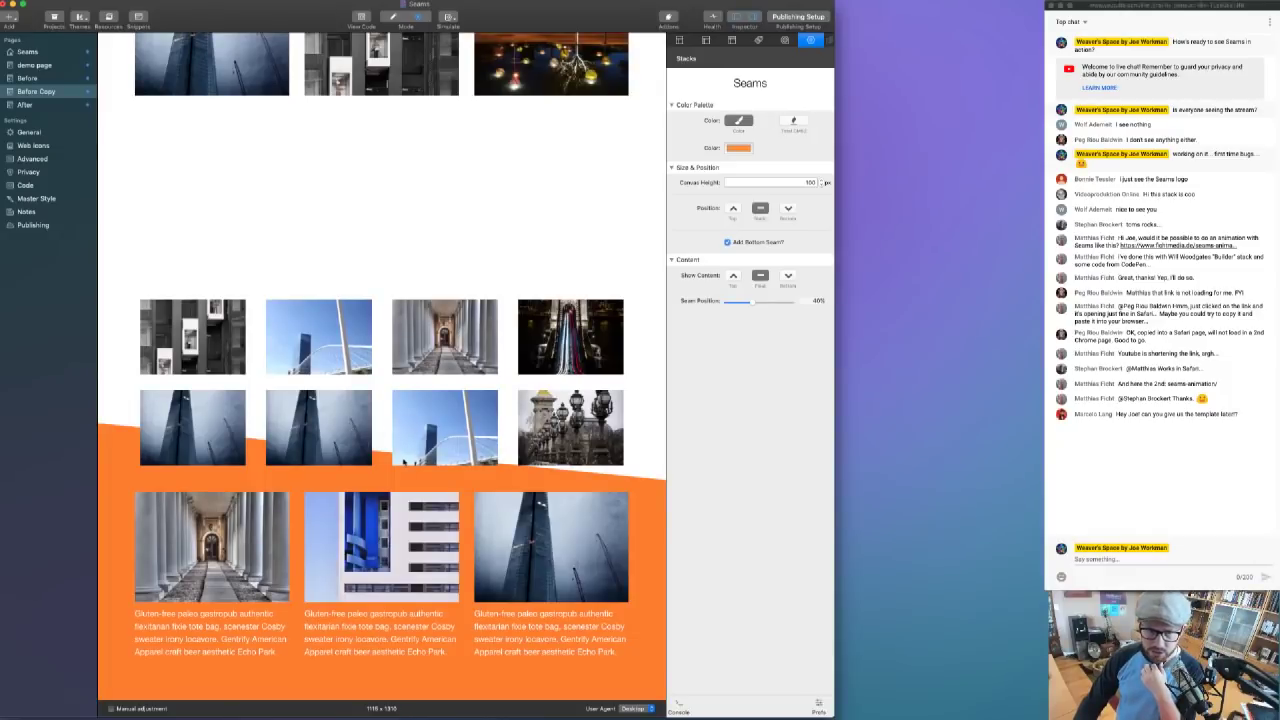
scroll(397, 477, down, 5)
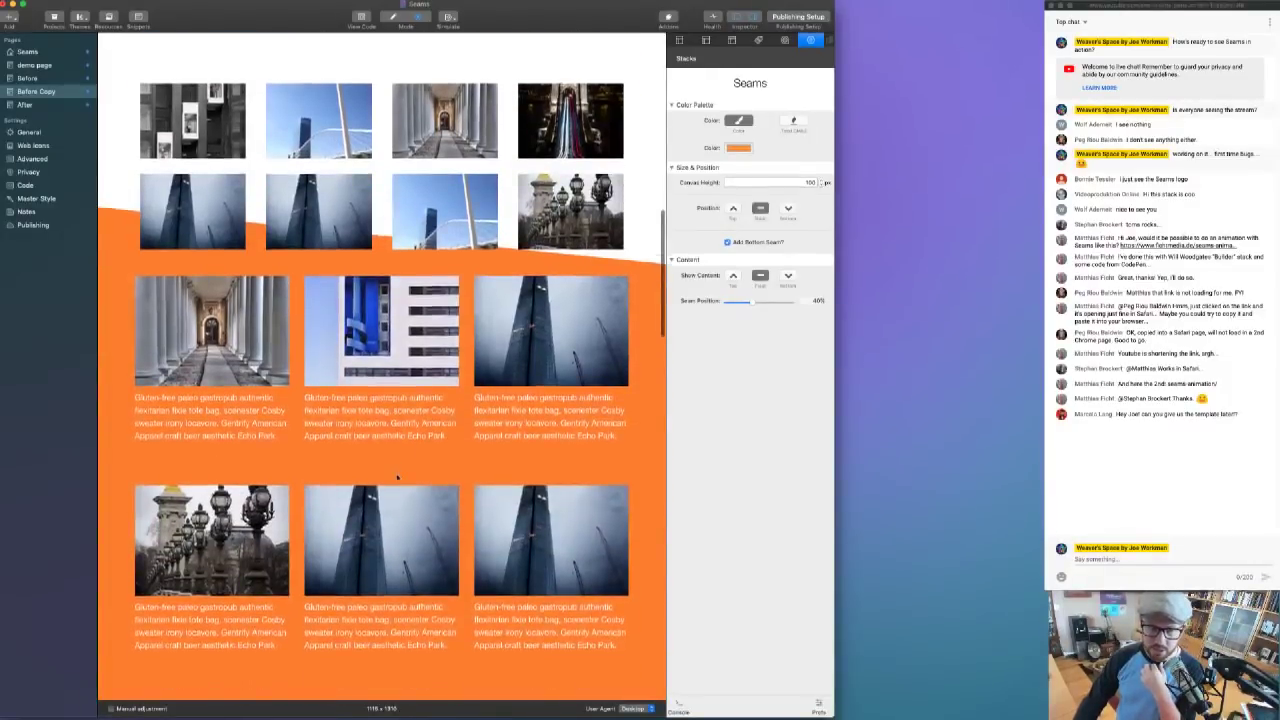
scroll(397, 477, down, 6)
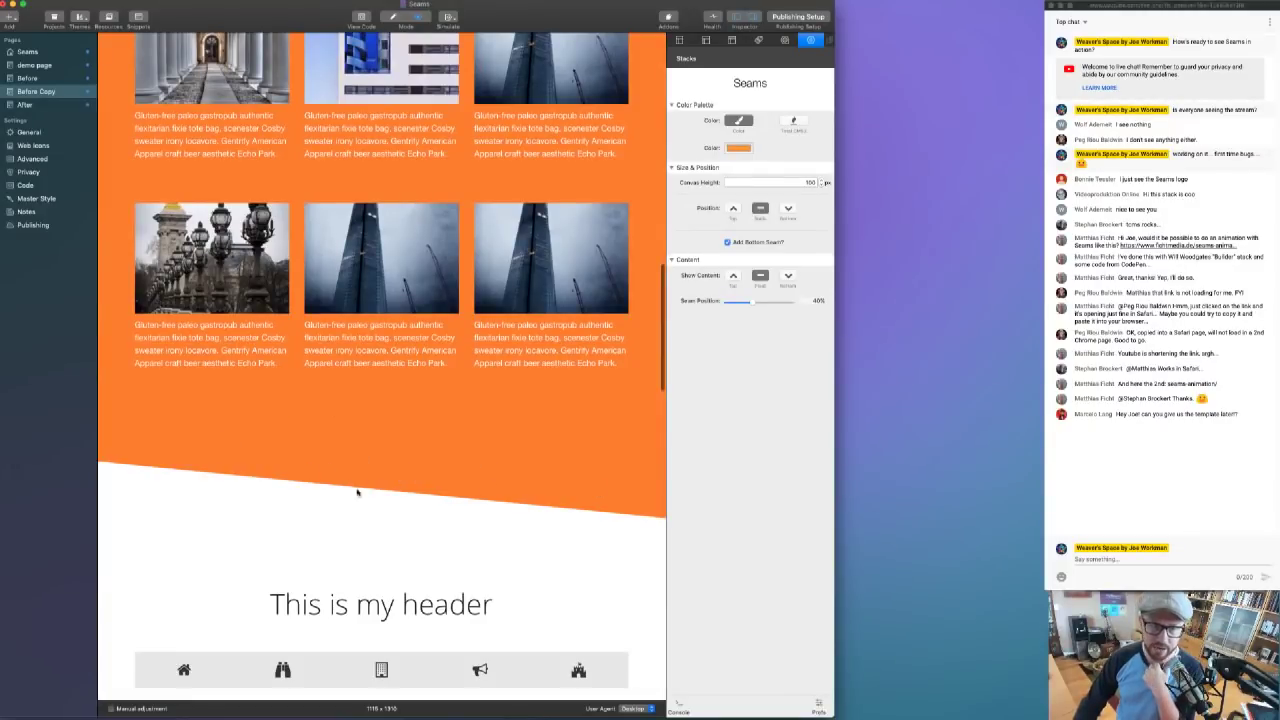
scroll(455, 480, up, 7)
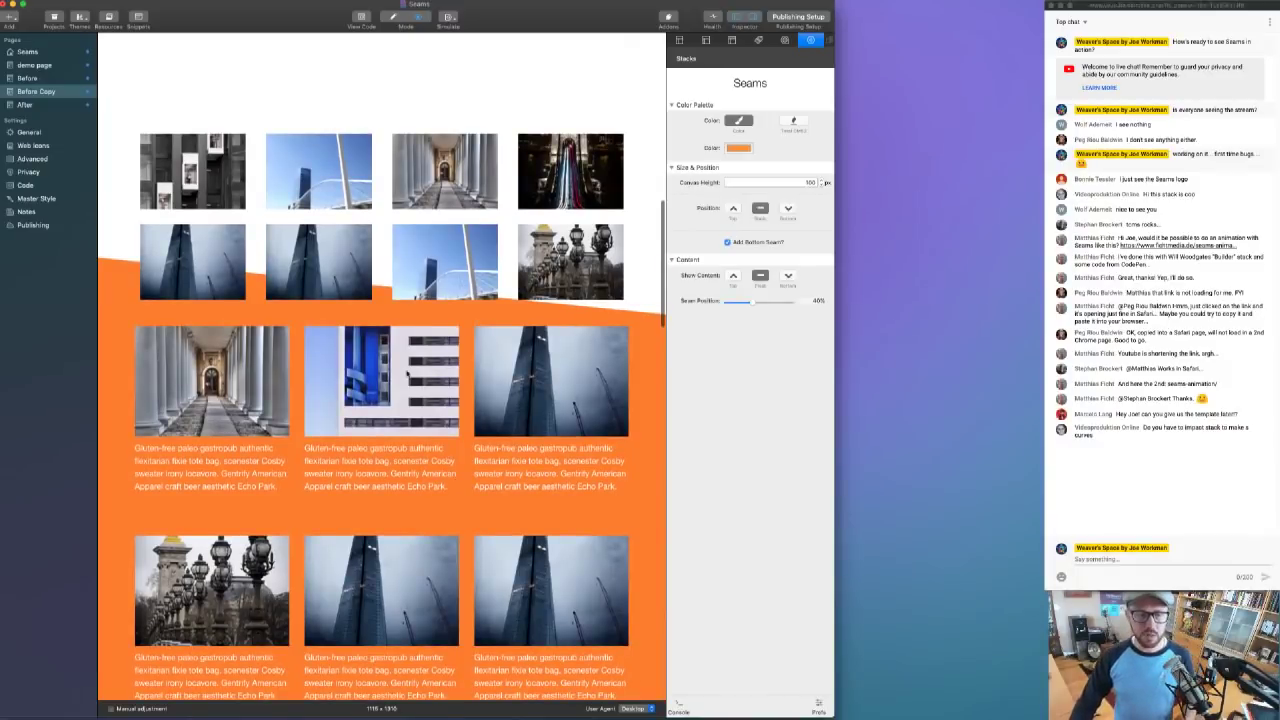
scroll(407, 373, up, 1)
scroll(395, 368, up, 1)
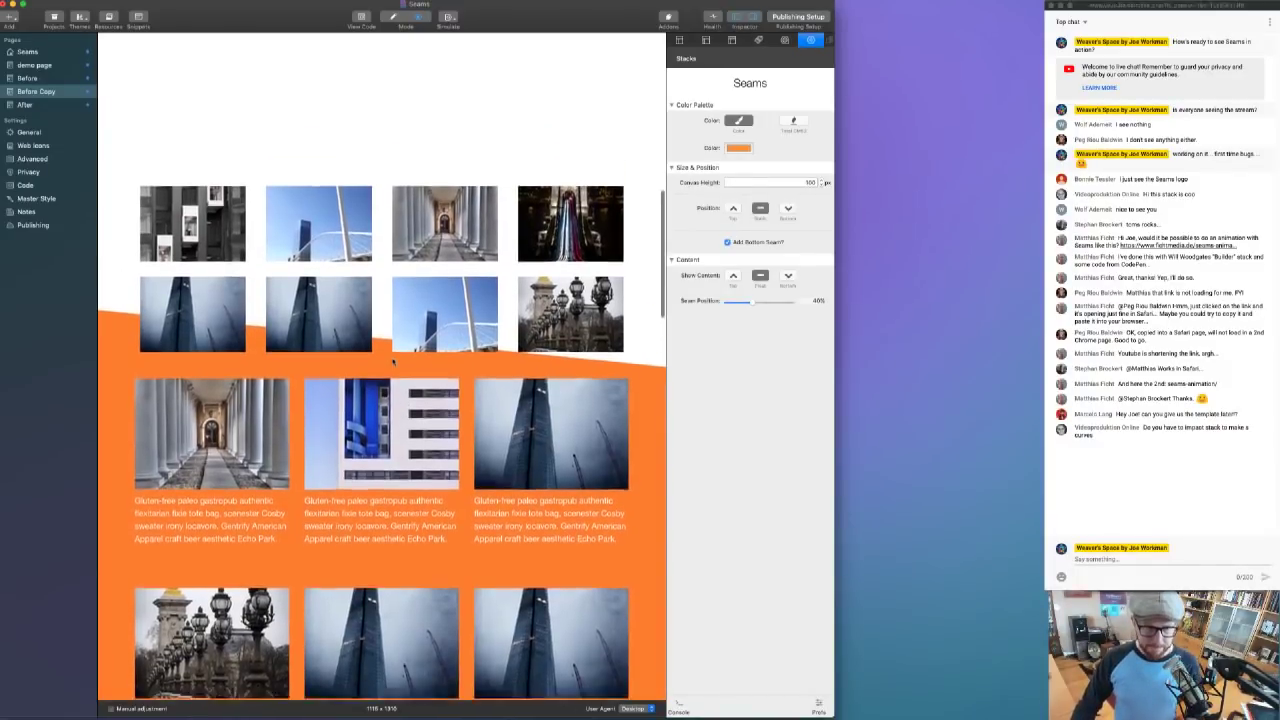
- Delete both pasted 3 Column Foundation stacks from the orange Seams stack, leaving the header and Block Grid
key(super+r)
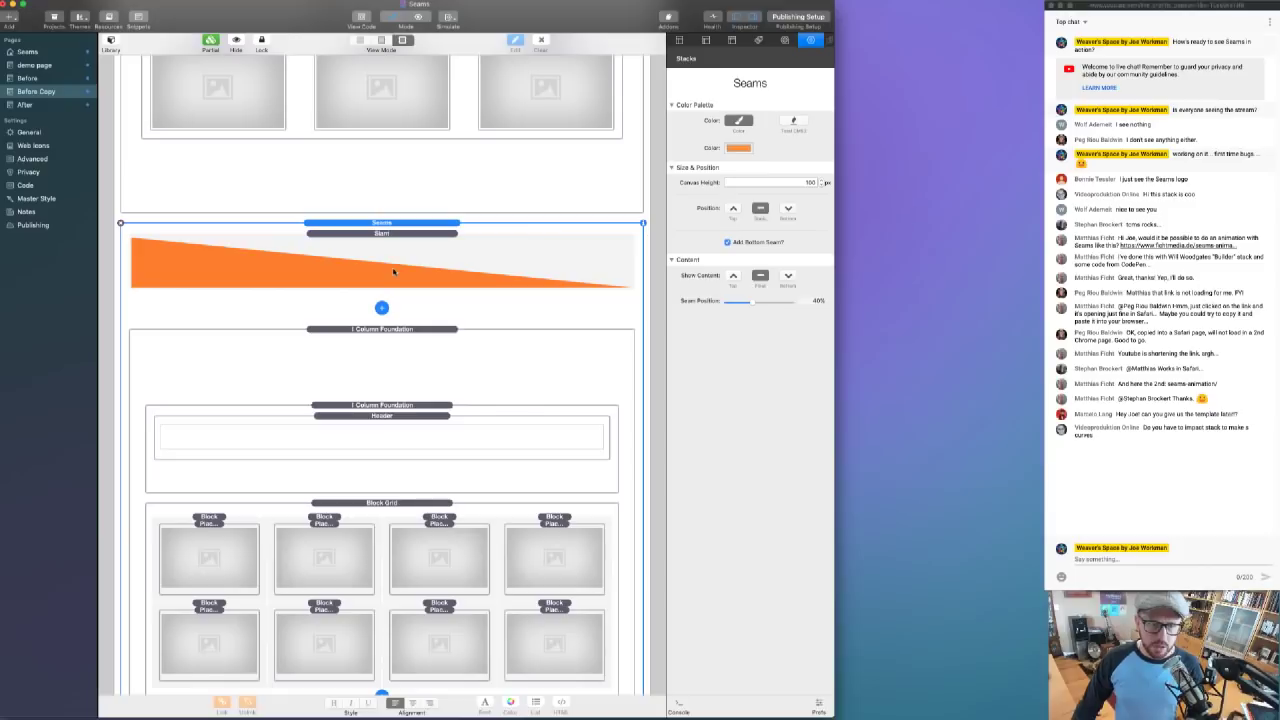
scroll(398, 368, down, 10)
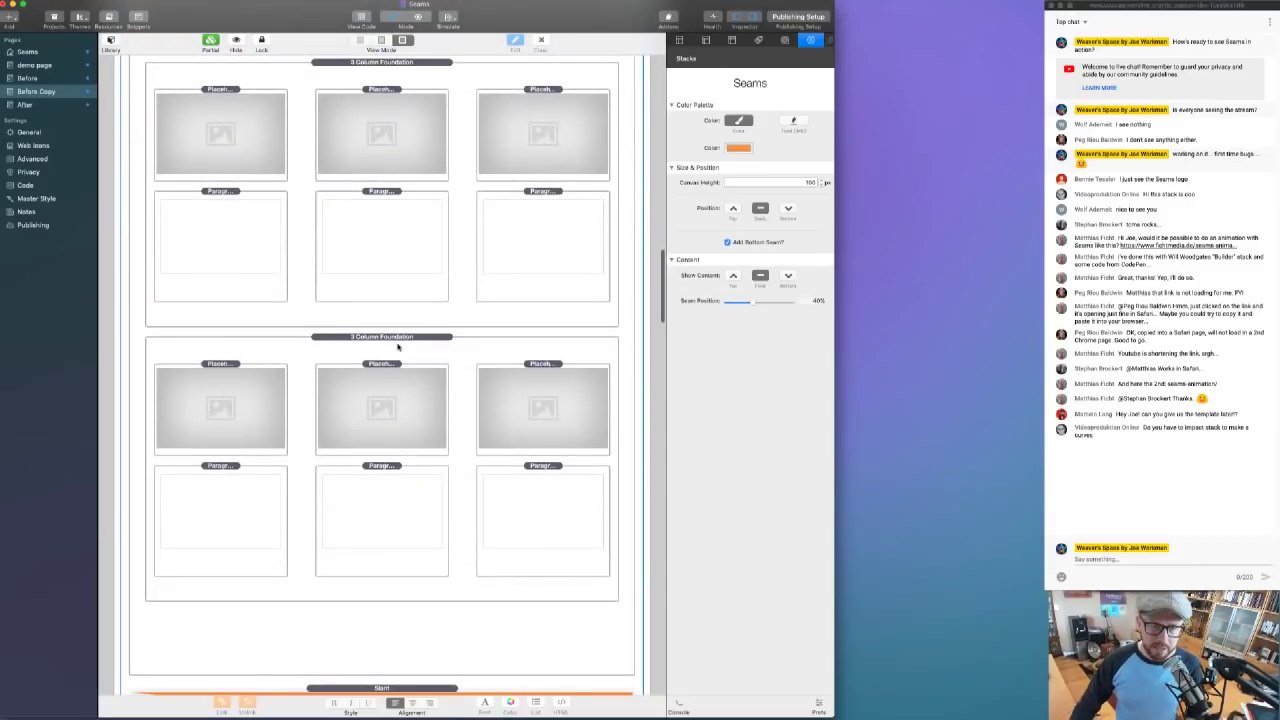
click(397, 346)
key(Delete)
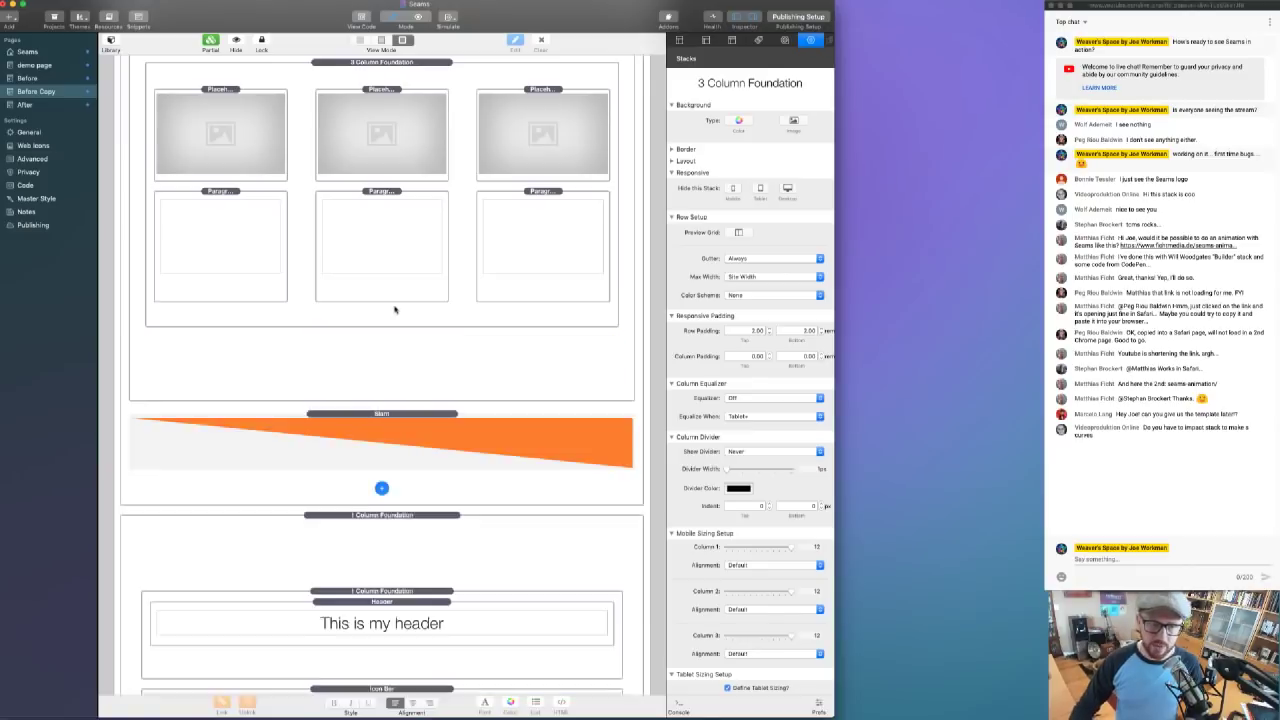
click(394, 310)
scroll(394, 310, up, 4)
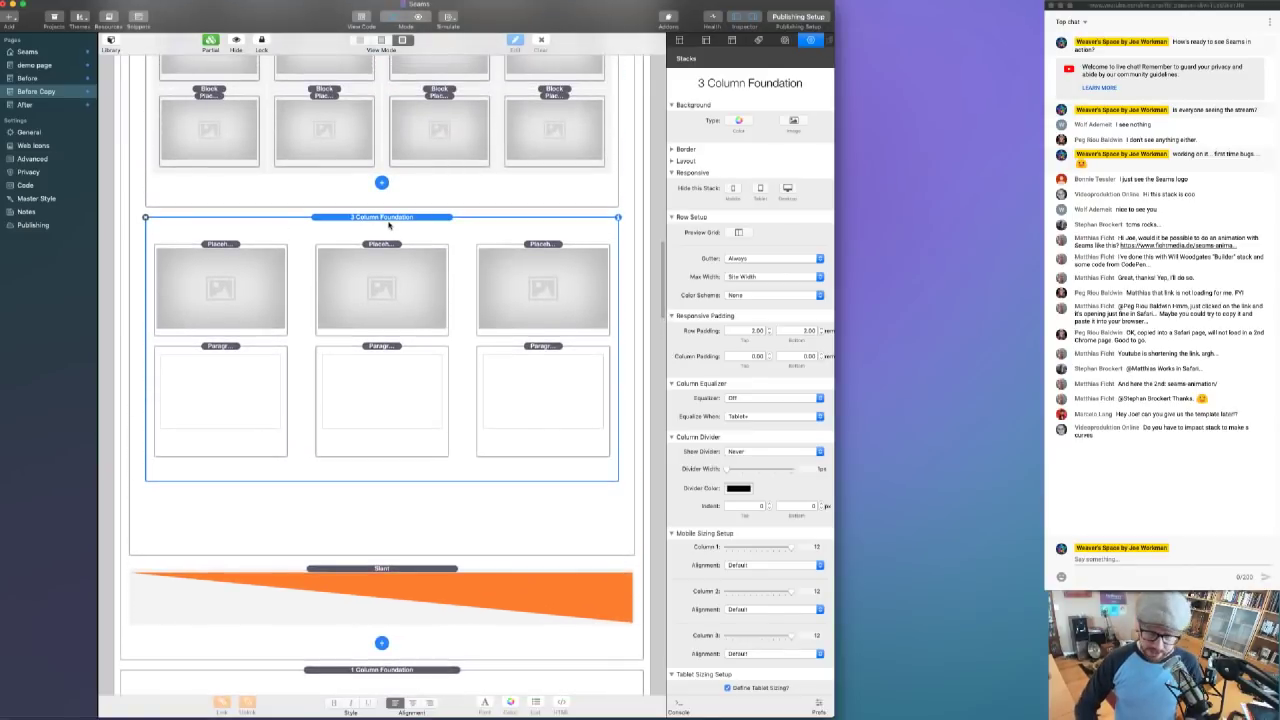
key(Delete)
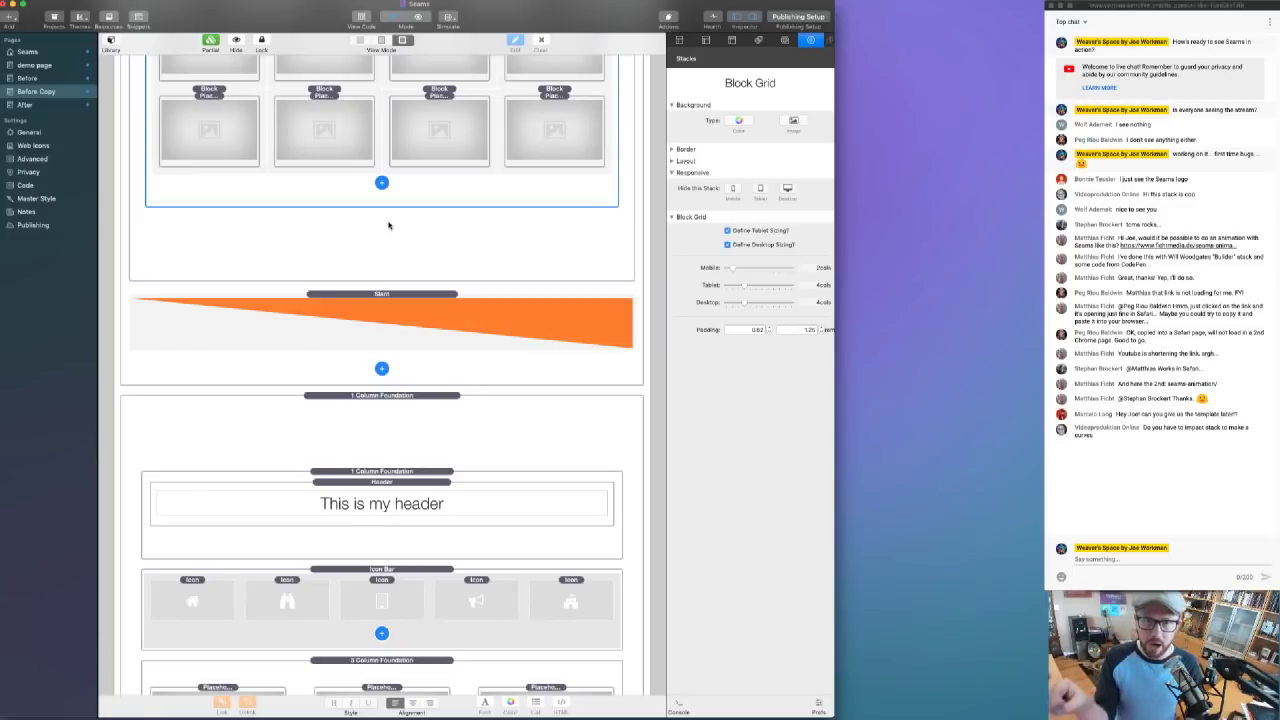
scroll(389, 225, up, 5)
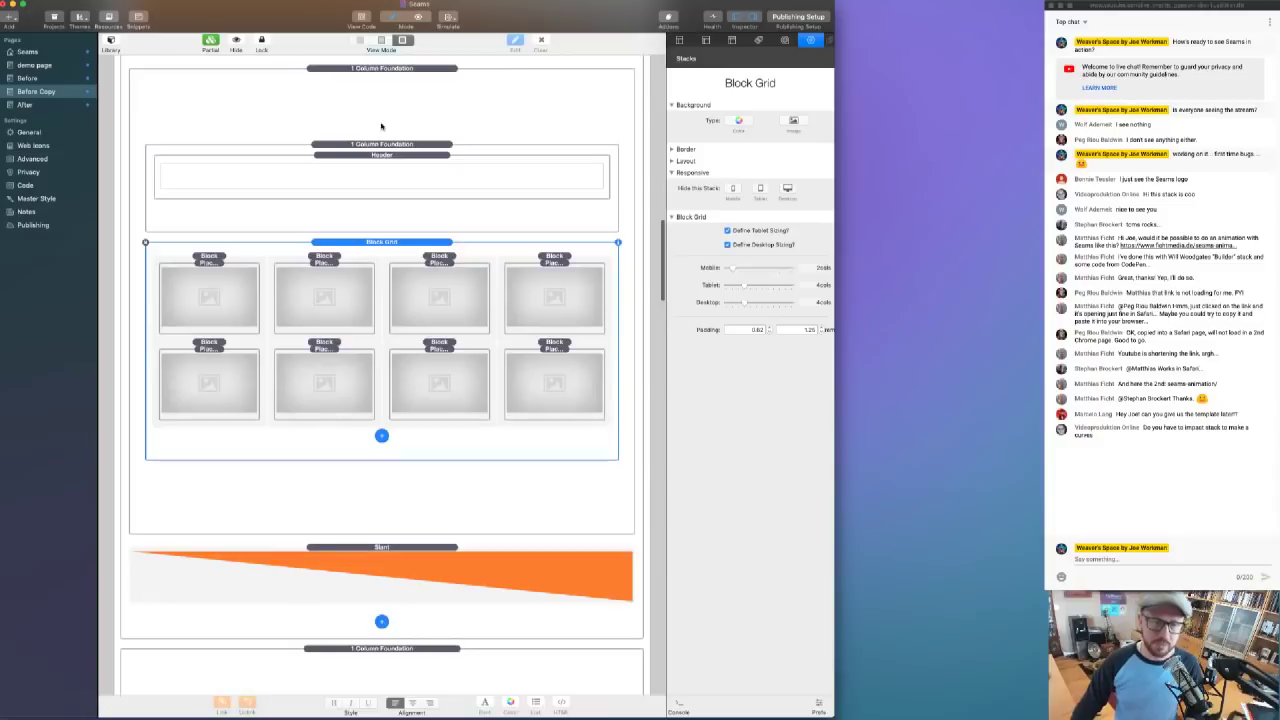
scroll(384, 120, up, 3)
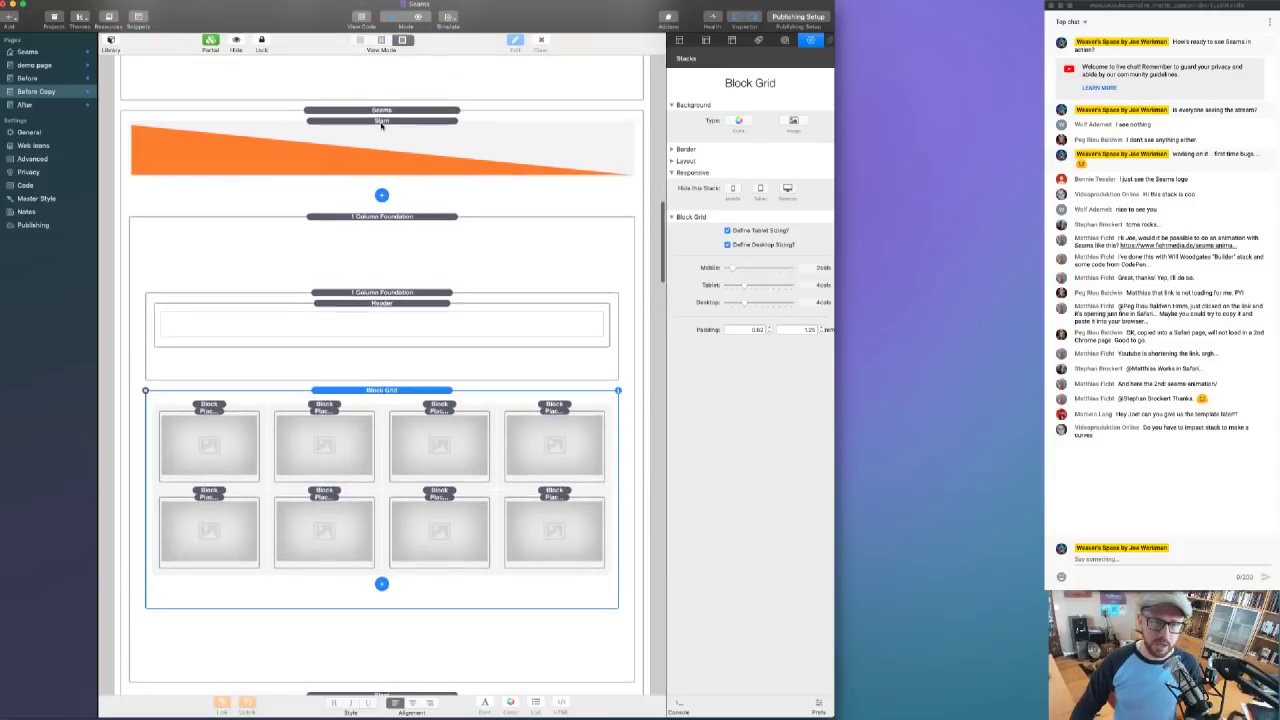
- Enable the bottom content area on the orange Seams stack
click(375, 249)
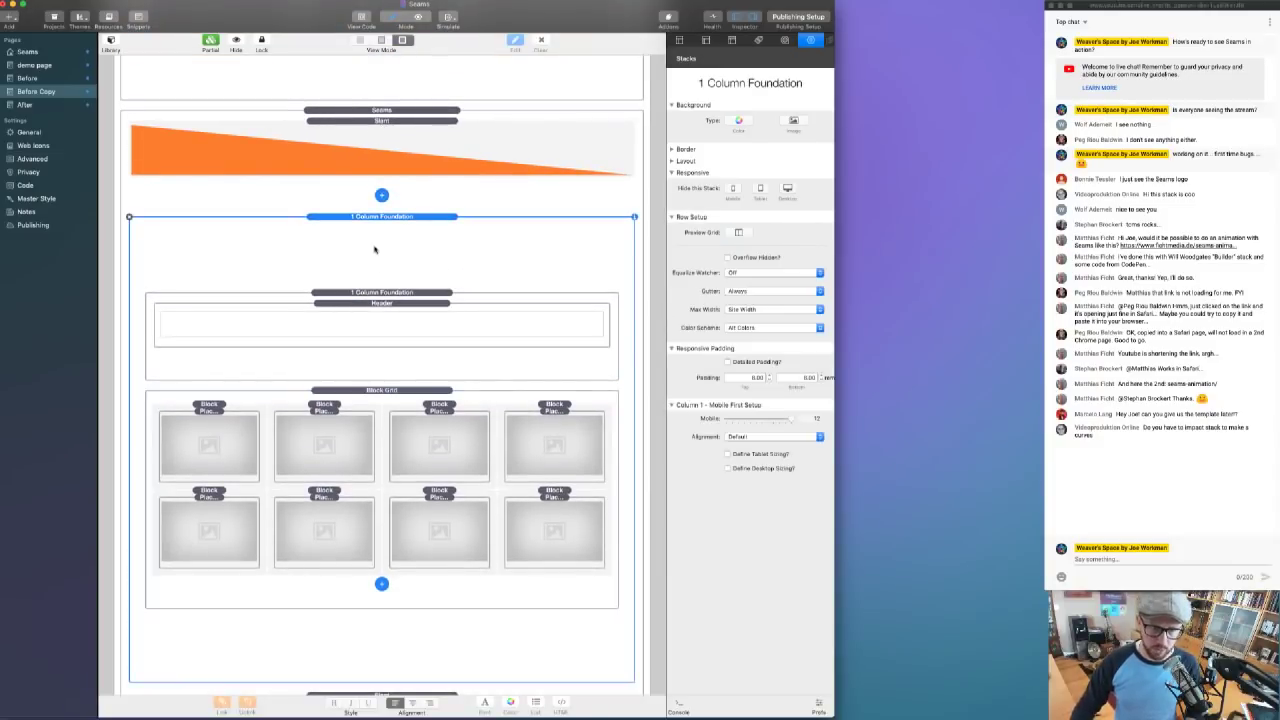
click(365, 124)
scroll(372, 222, down, 3)
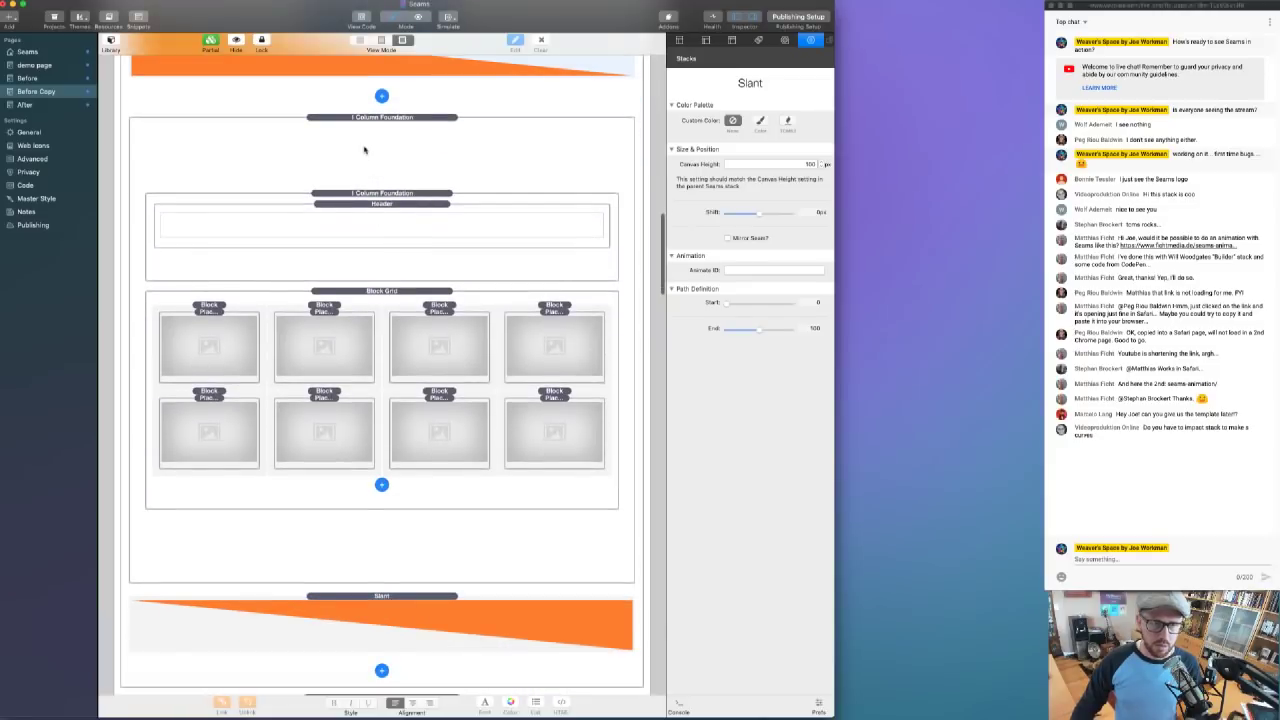
scroll(385, 145, up, 3)
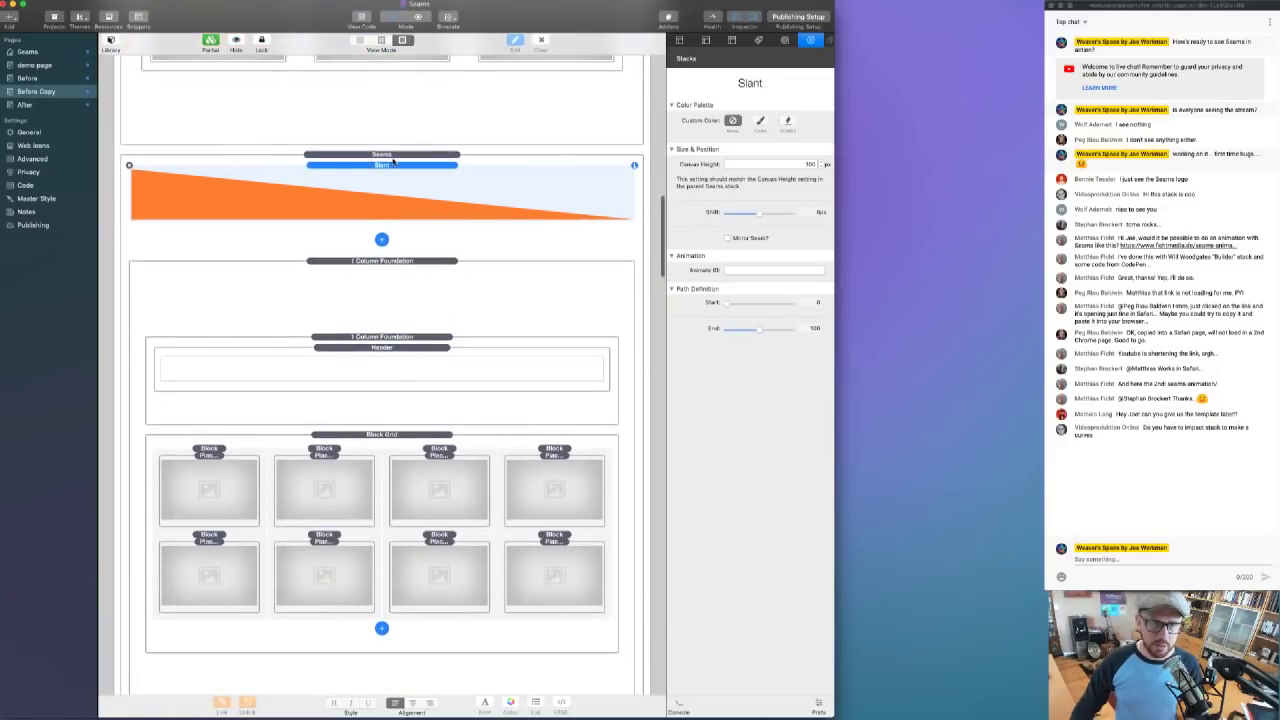
click(392, 155)
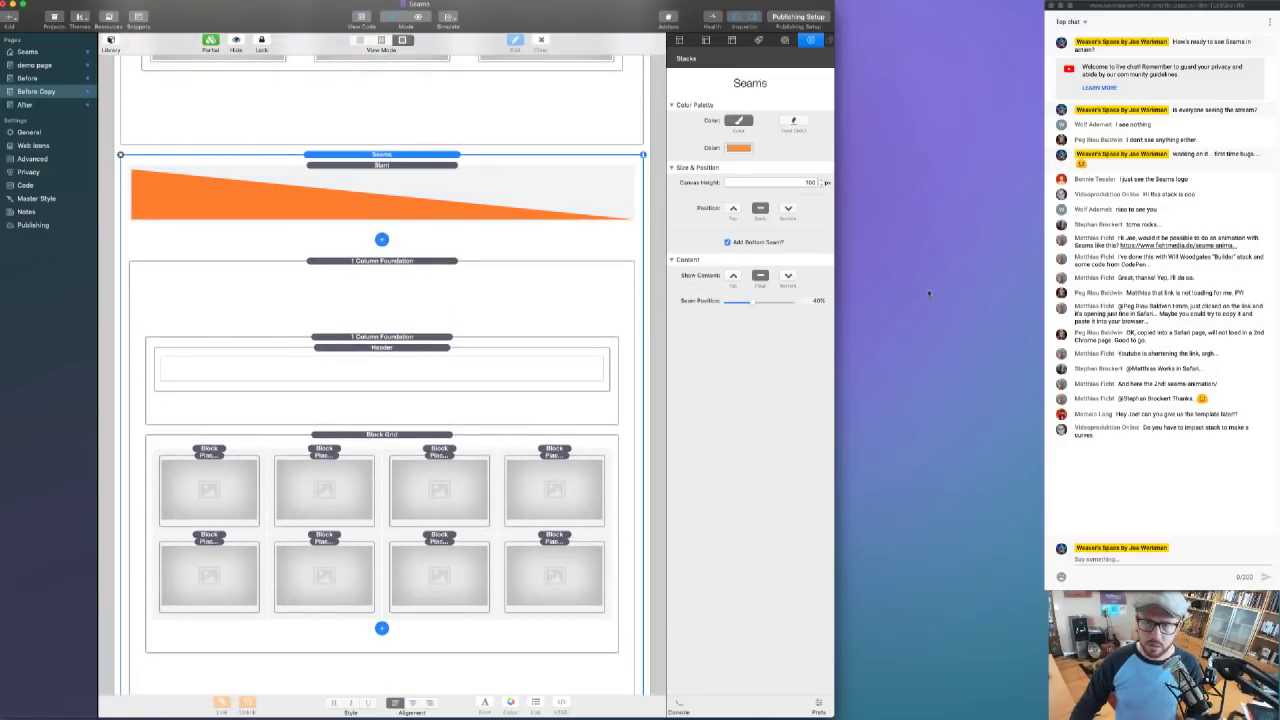
click(788, 276)
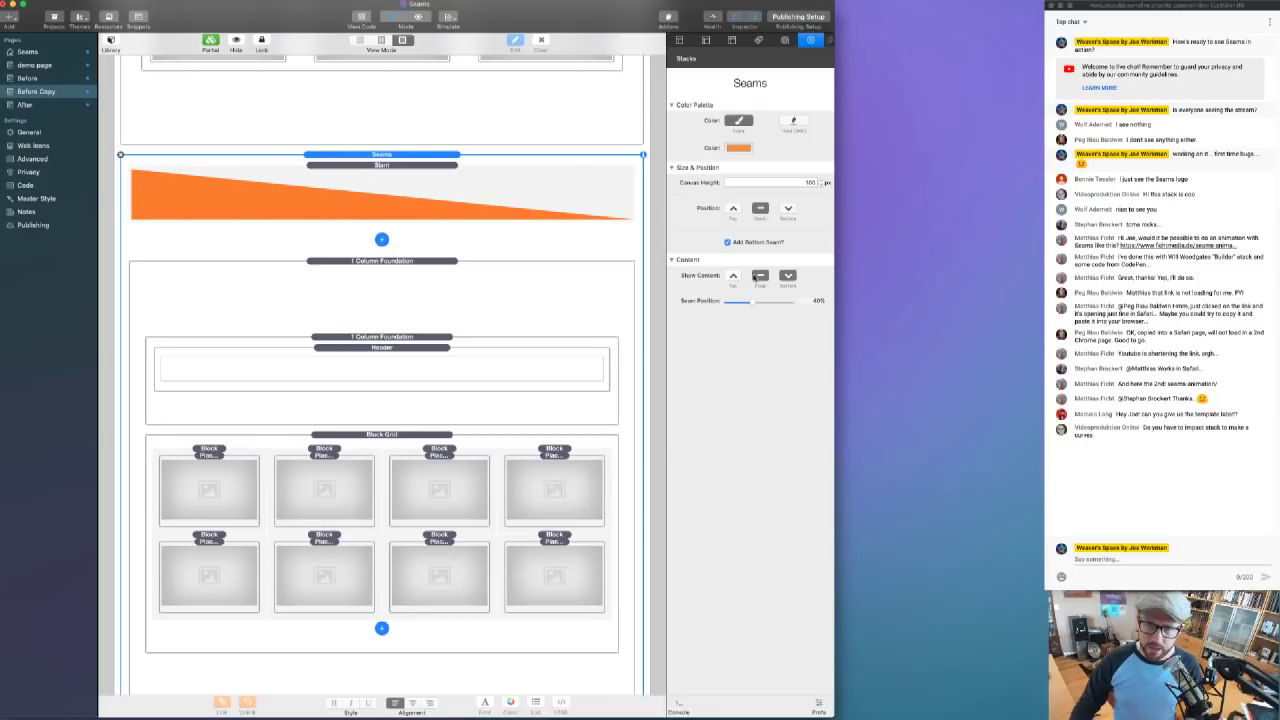
- Move the outer 1 Column Foundation holding the header and Block Grid from the floating area into the orange Seams stack's bottom content area
scroll(453, 320, down, 5)
scroll(381, 85, up, 1)
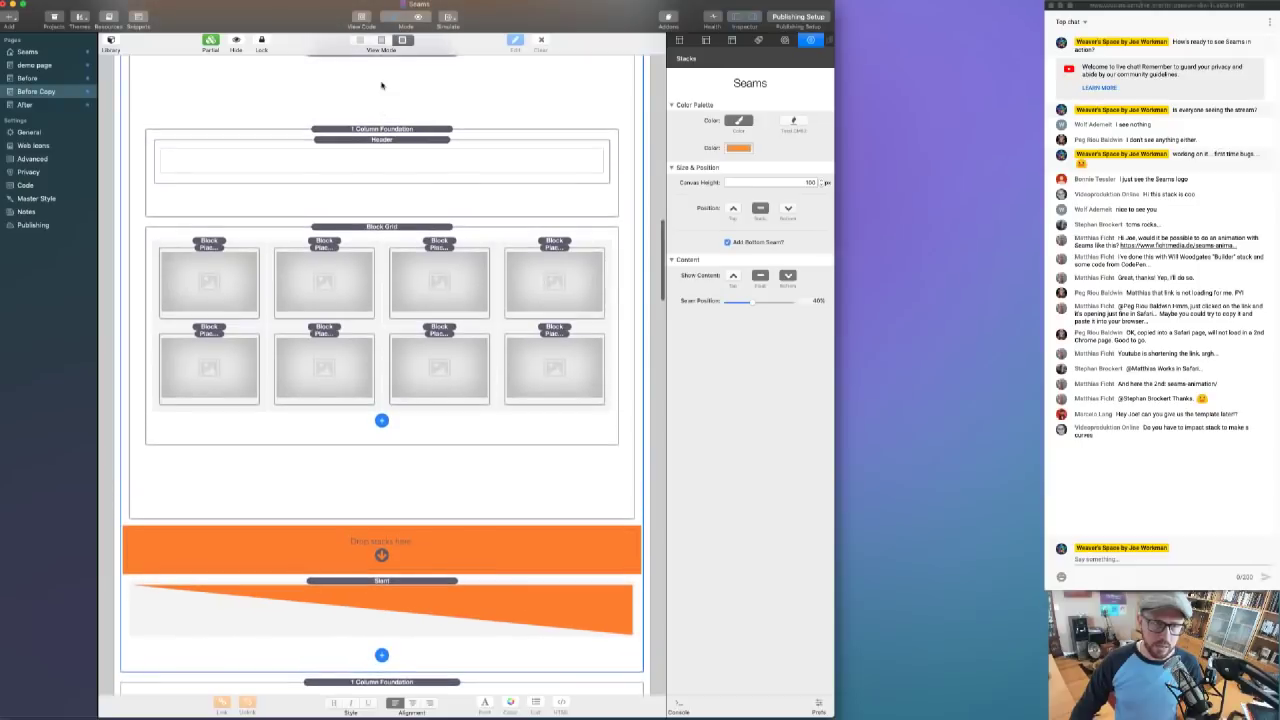
scroll(380, 115, up, 3)
click(374, 192)
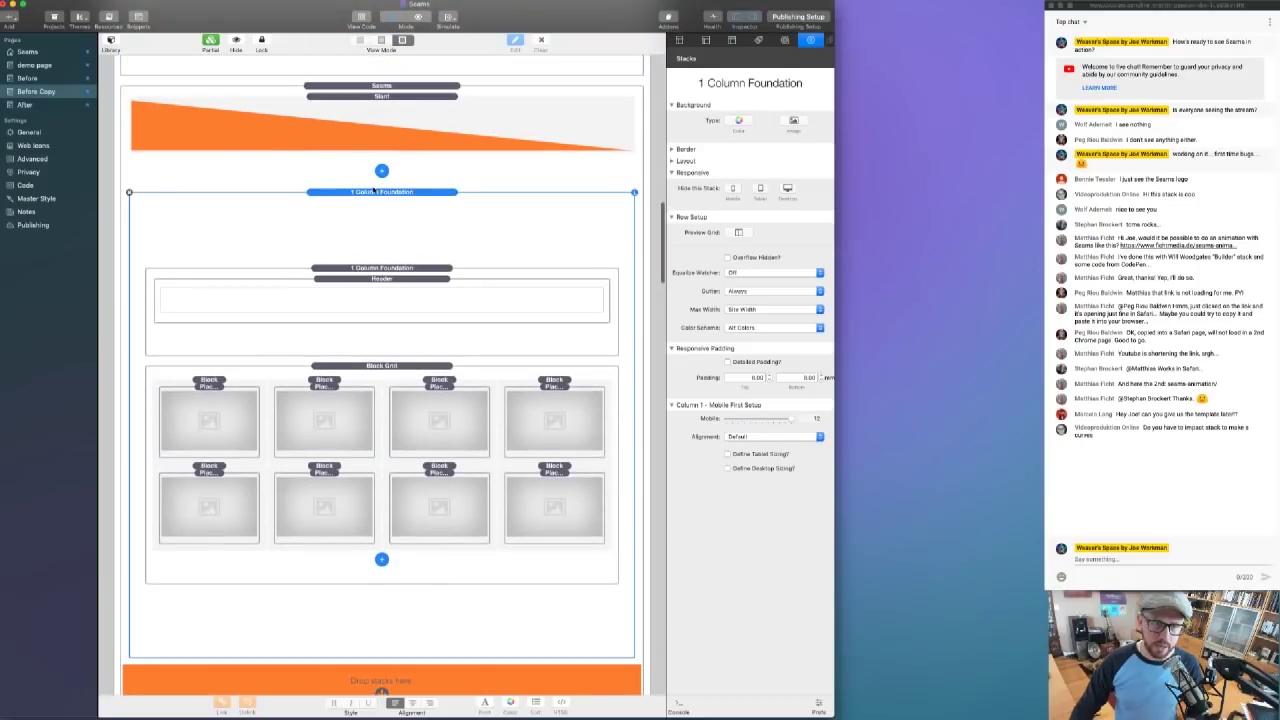
drag(374, 192, 381, 677)
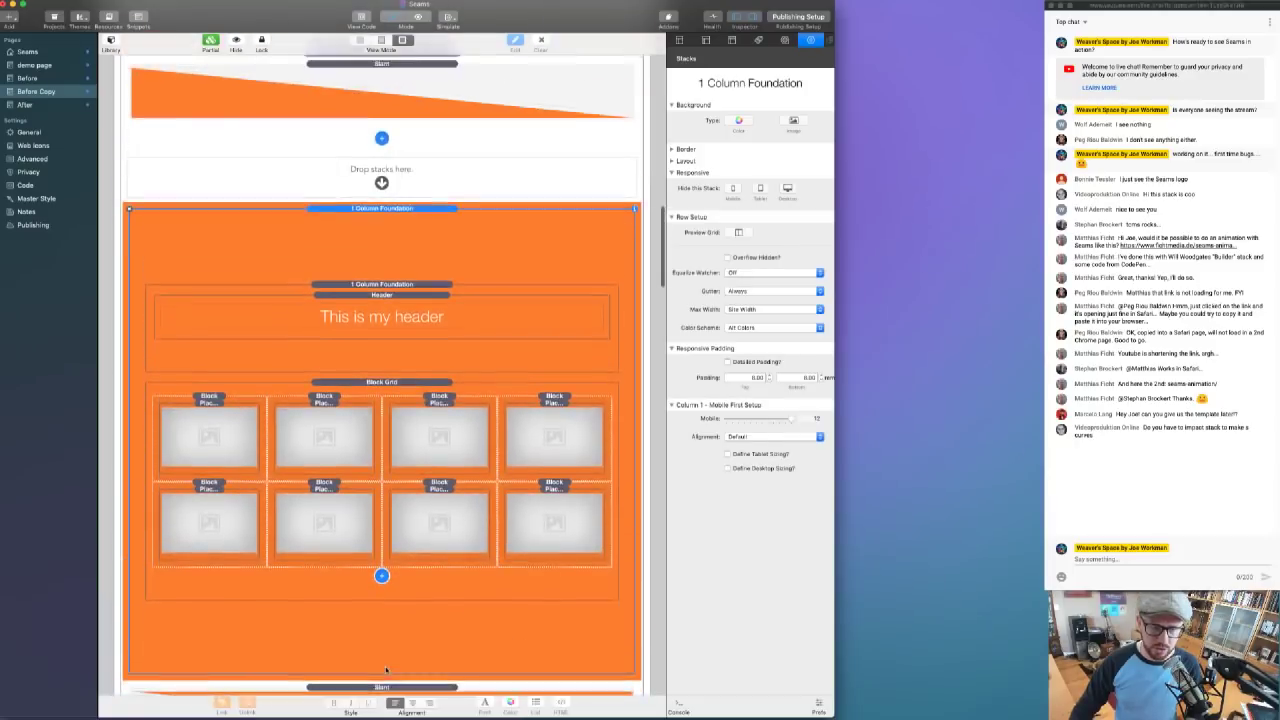
- Turn off floating content on the orange Seams stack, keeping only its bottom content area
scroll(382, 313, up, 4)
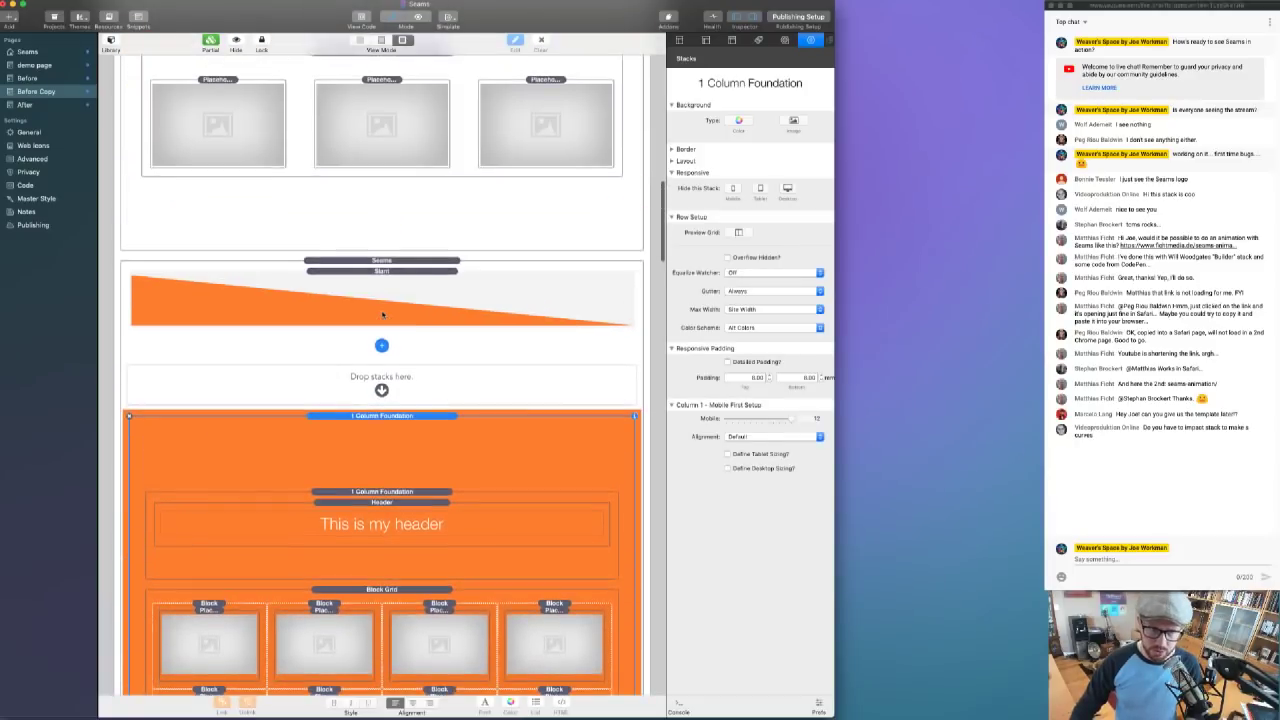
click(425, 264)
click(760, 276)
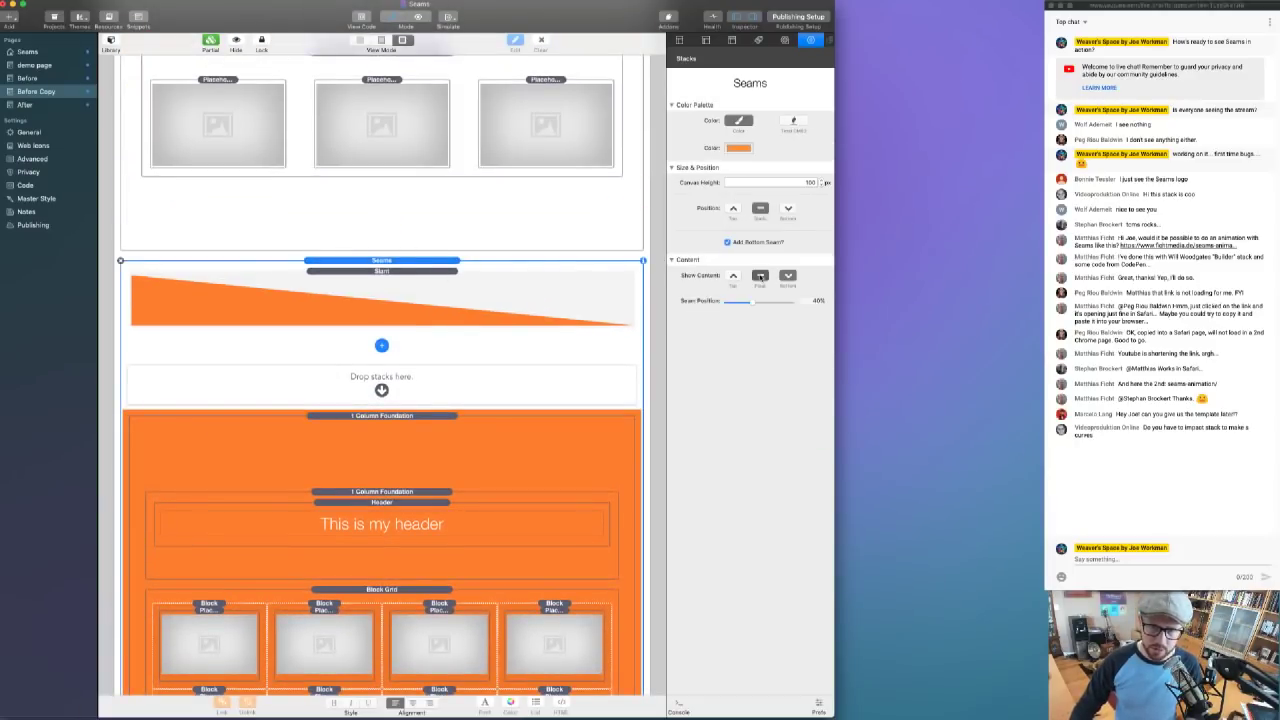
scroll(396, 330, down, 3)
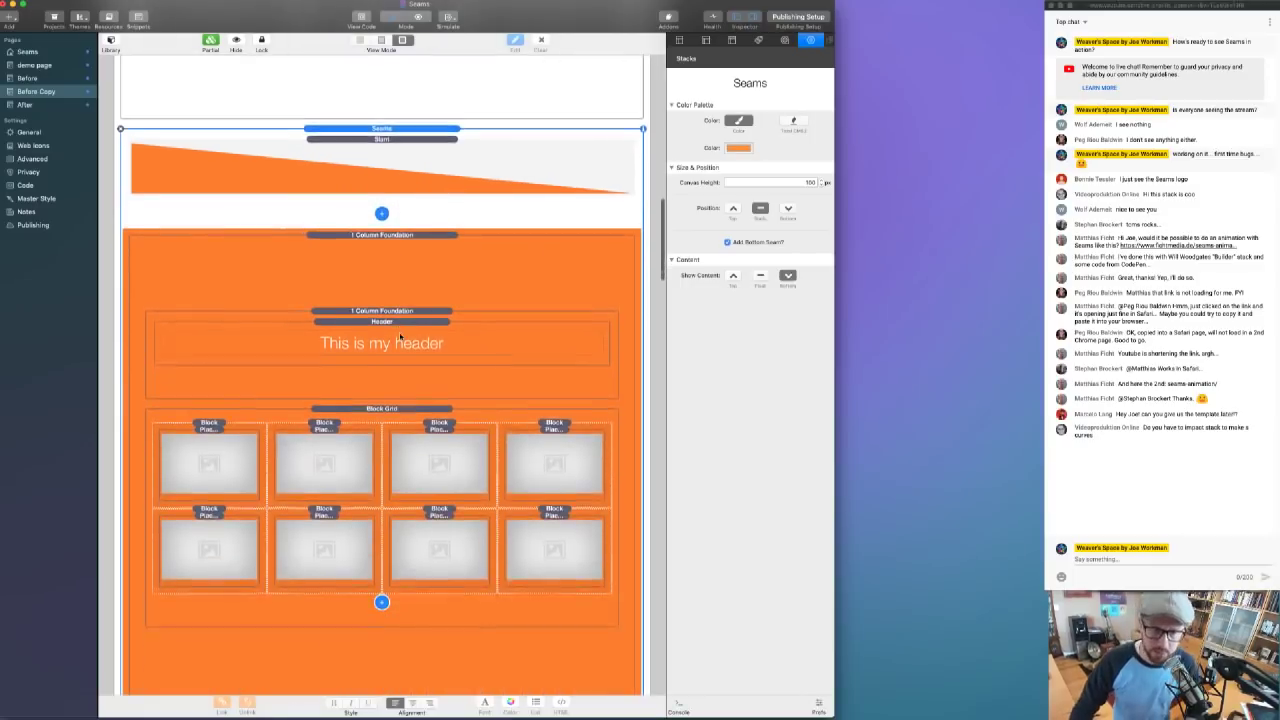
scroll(399, 338, down, 3)
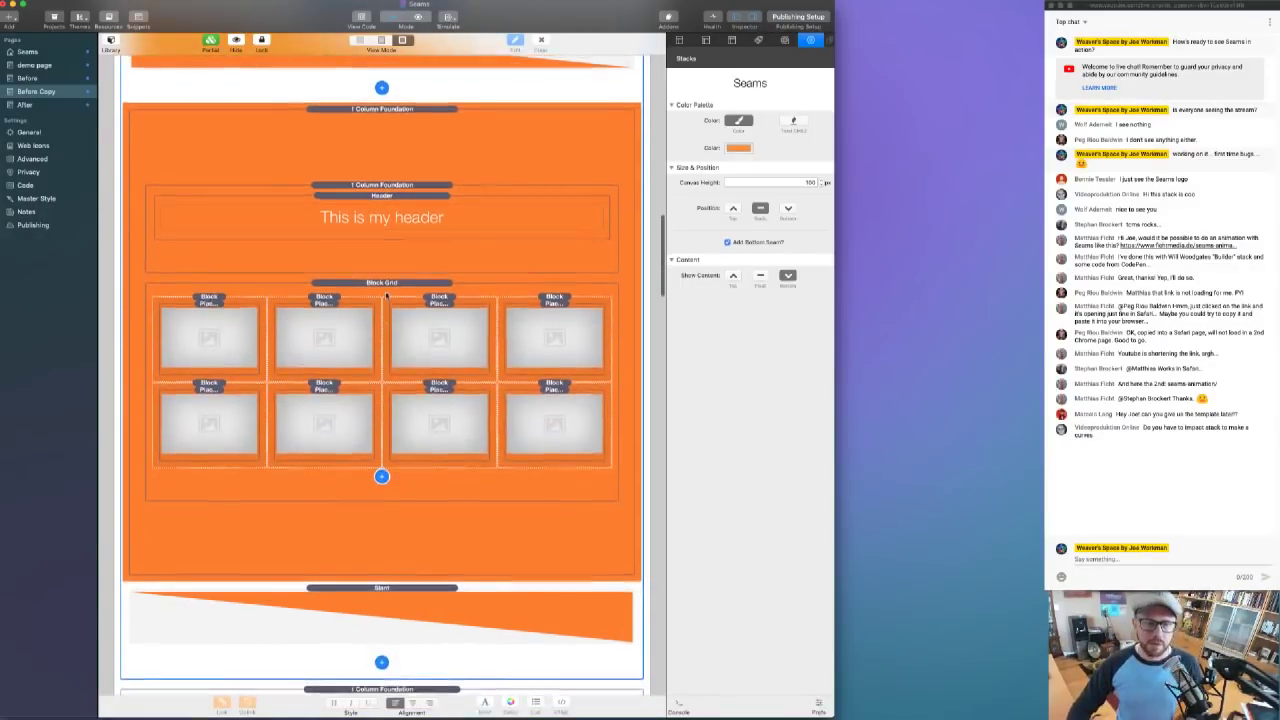
- Add a Seams stack from the library's favorites below the 1 Column Foundation, inside the orange section's bottom content
click(385, 592)
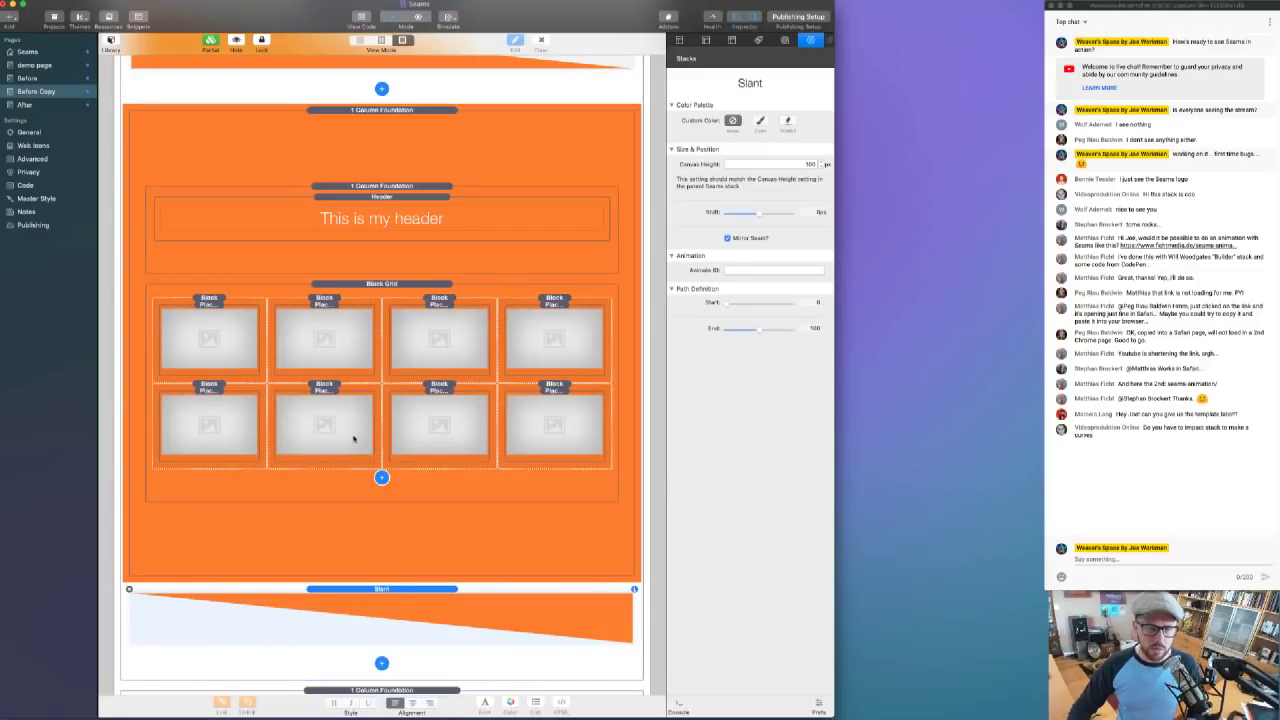
scroll(248, 242, up, 2)
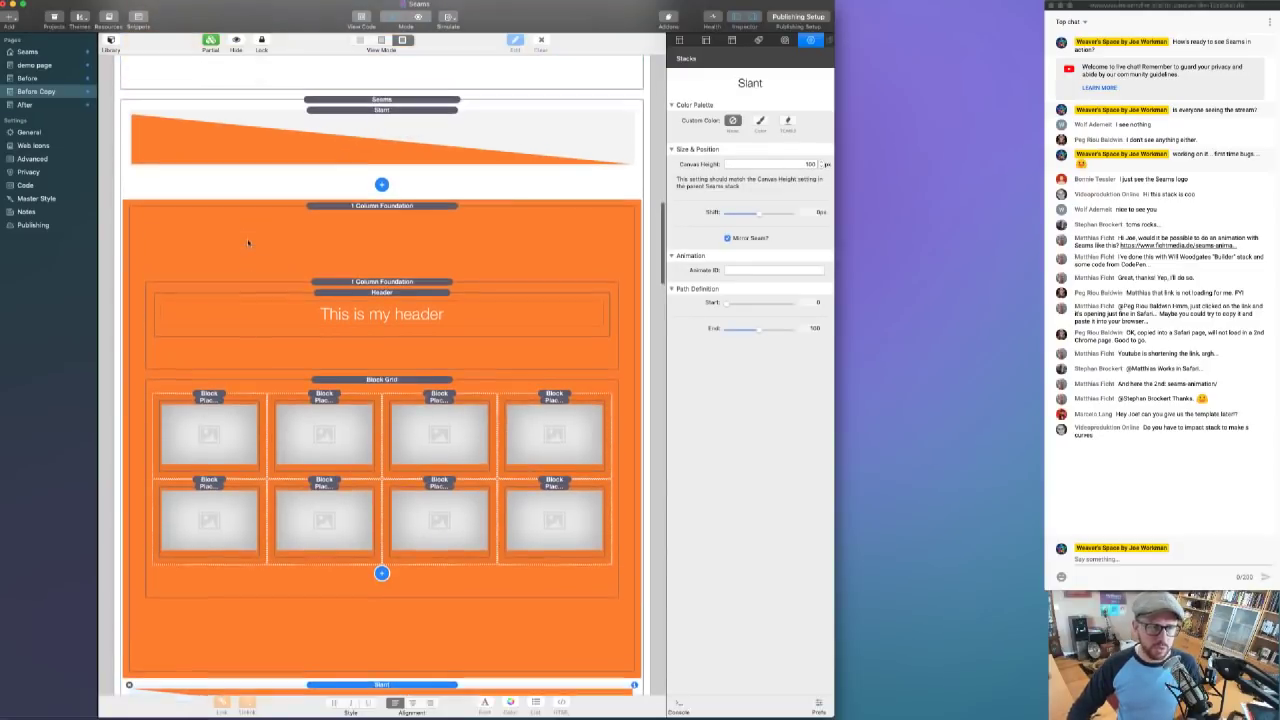
click(111, 41)
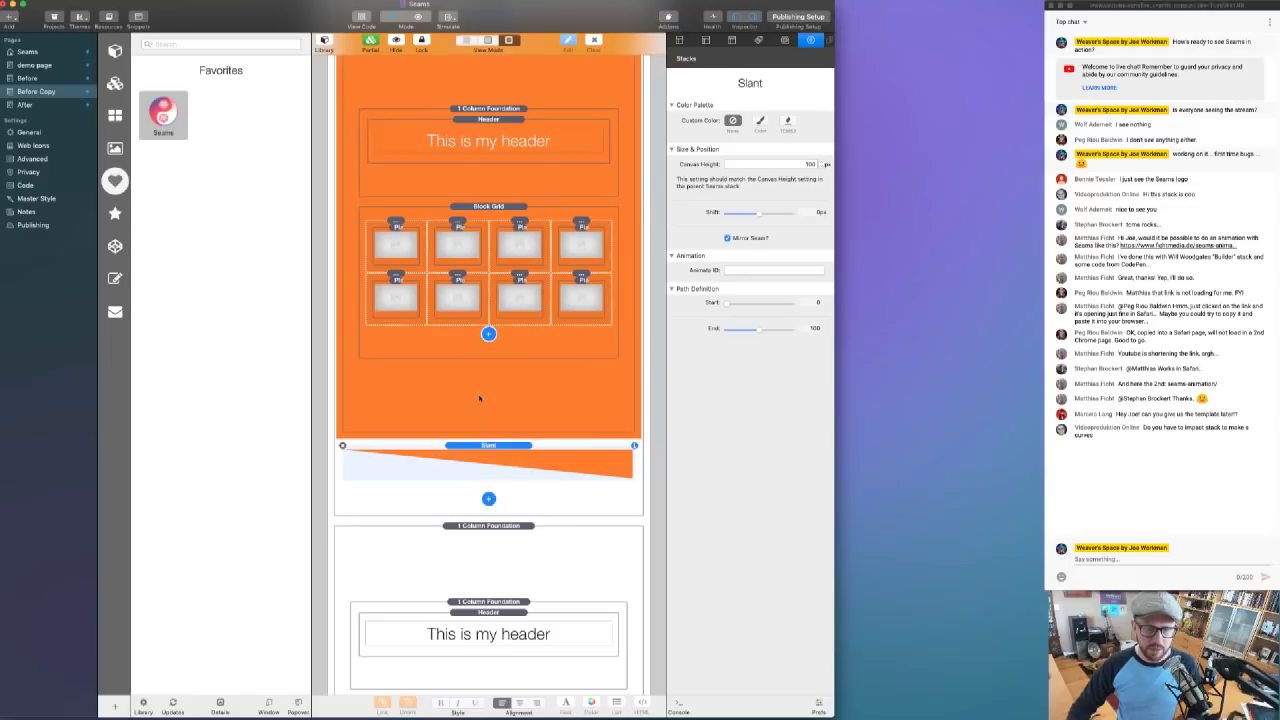
drag(163, 115, 502, 428)
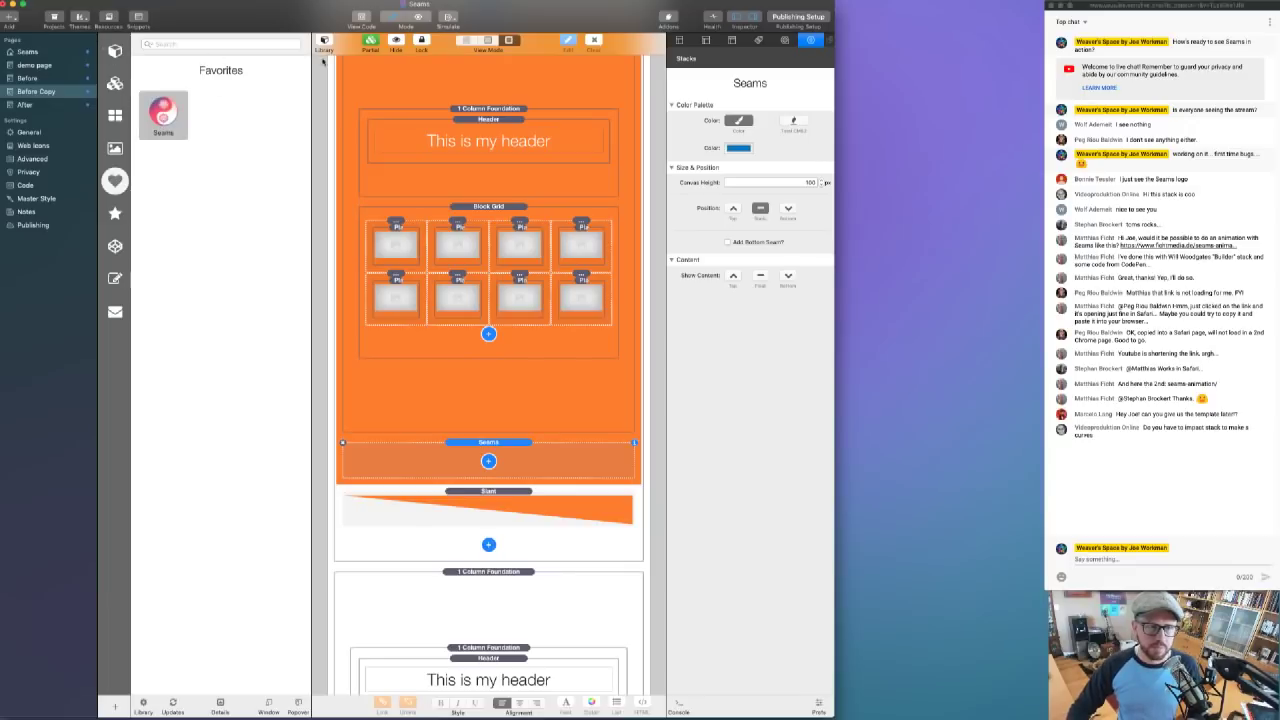
click(324, 40)
- Enable floating content on the nested Seams stack and move the Block Grid into its float area
scroll(405, 573, down, 2)
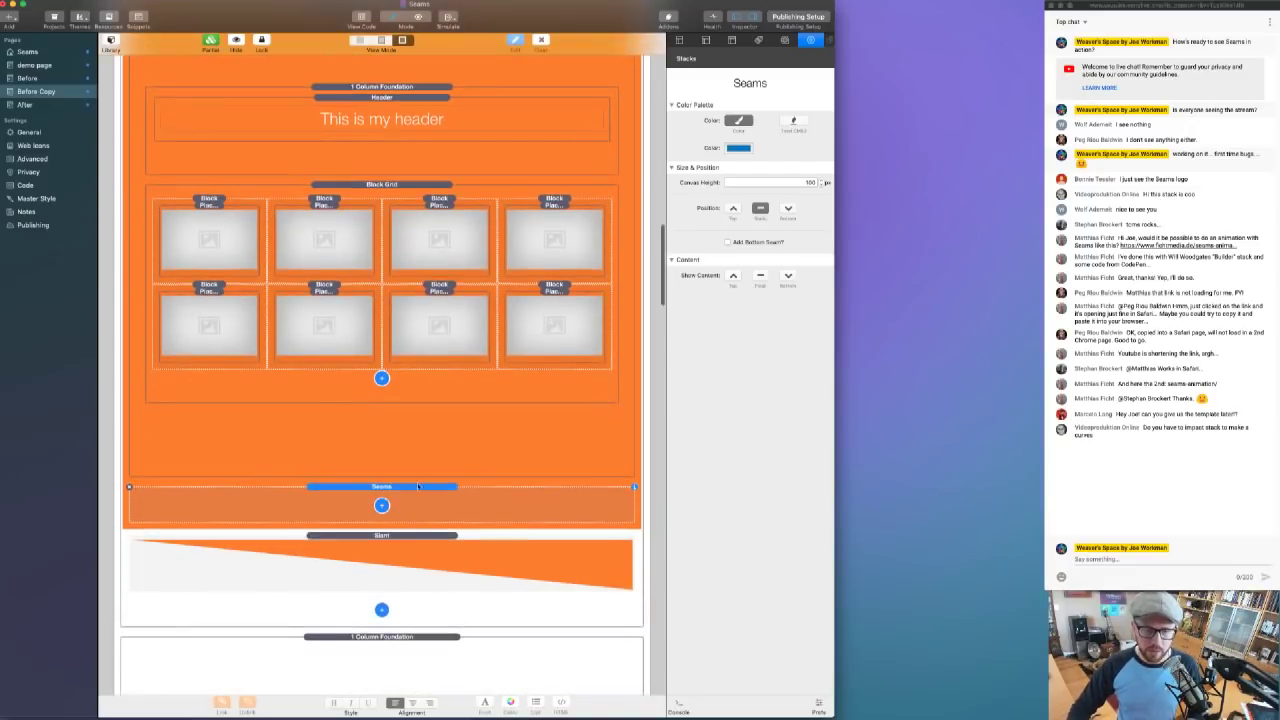
click(760, 275)
click(369, 185)
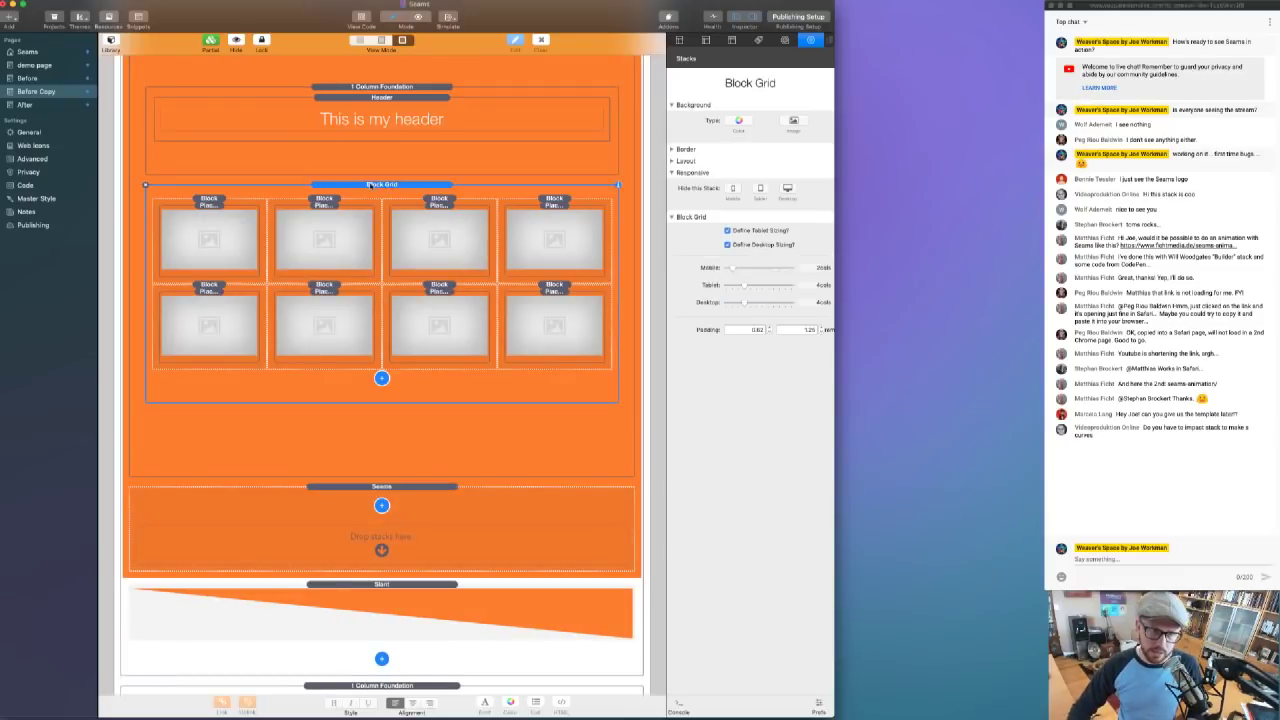
drag(369, 185, 392, 540)
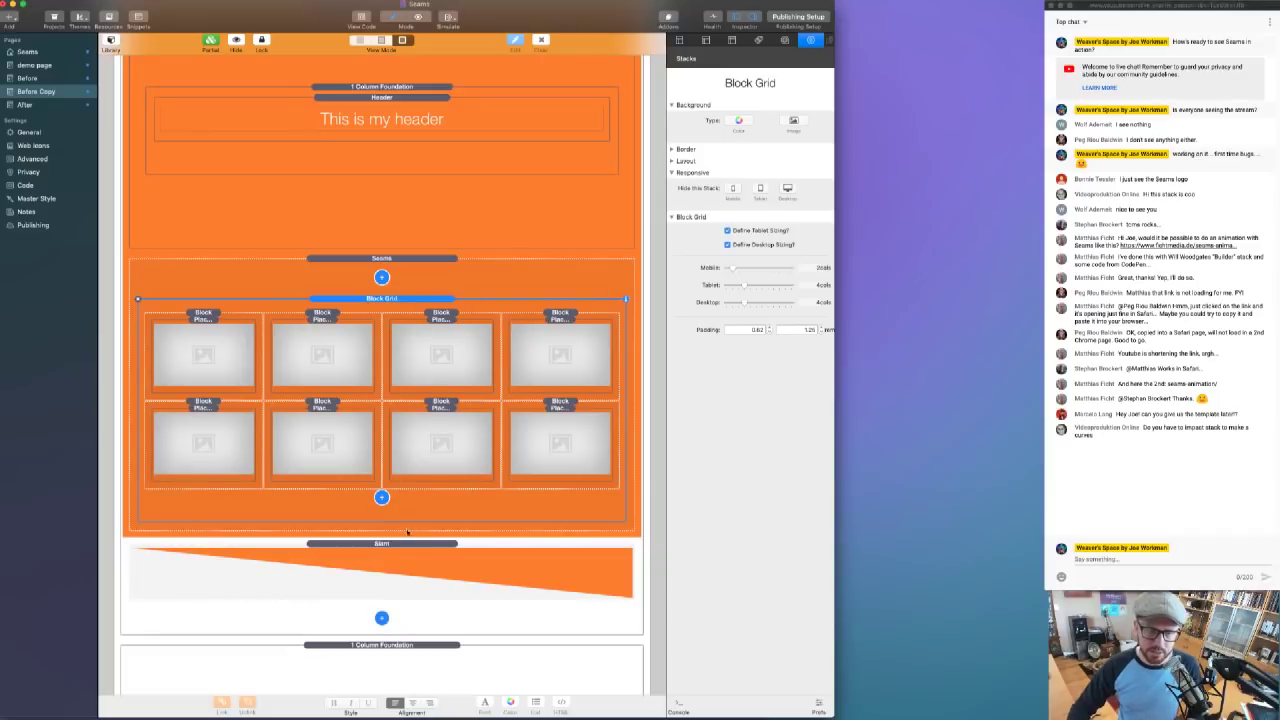
- Add a bottom seam to the nested Seams stack
click(400, 545)
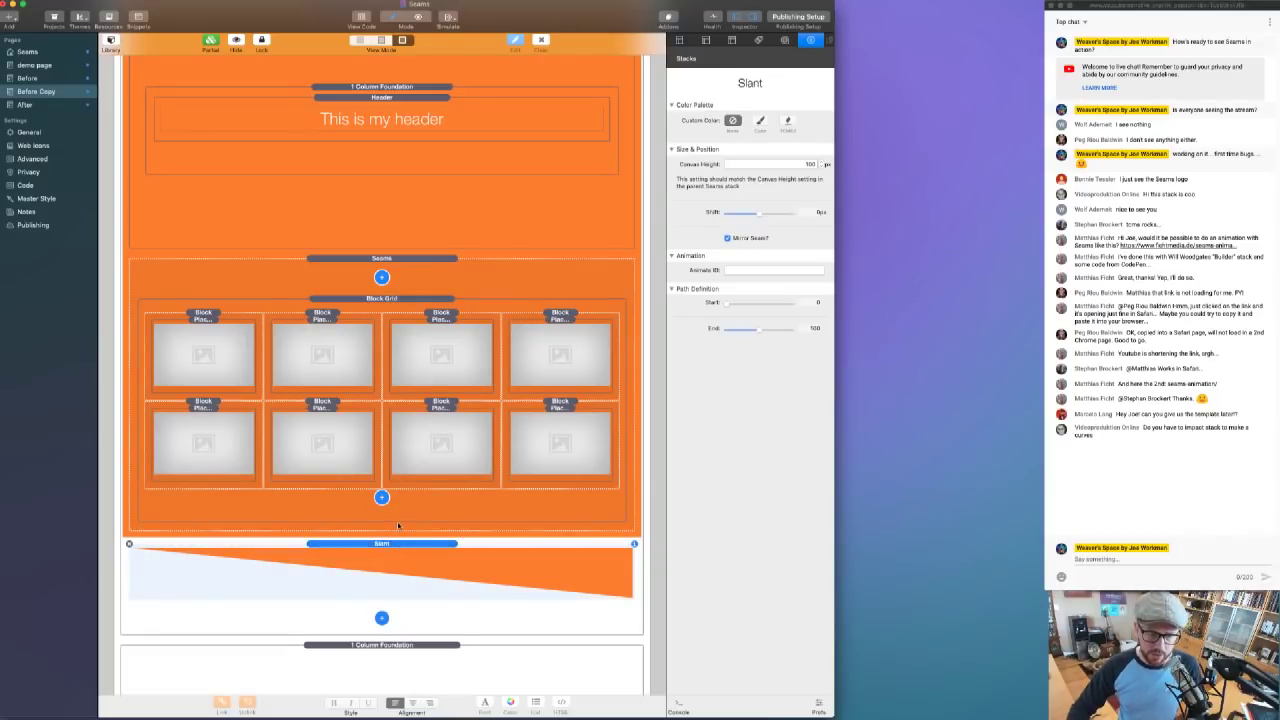
click(395, 259)
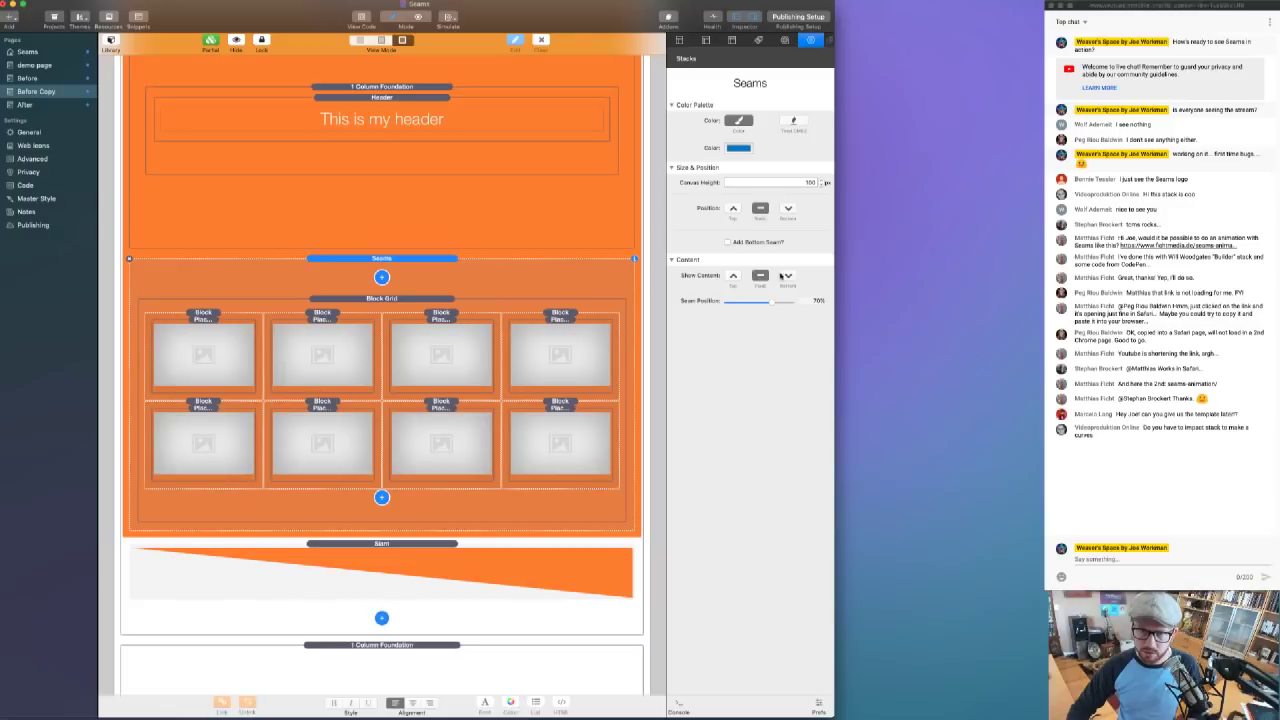
click(744, 243)
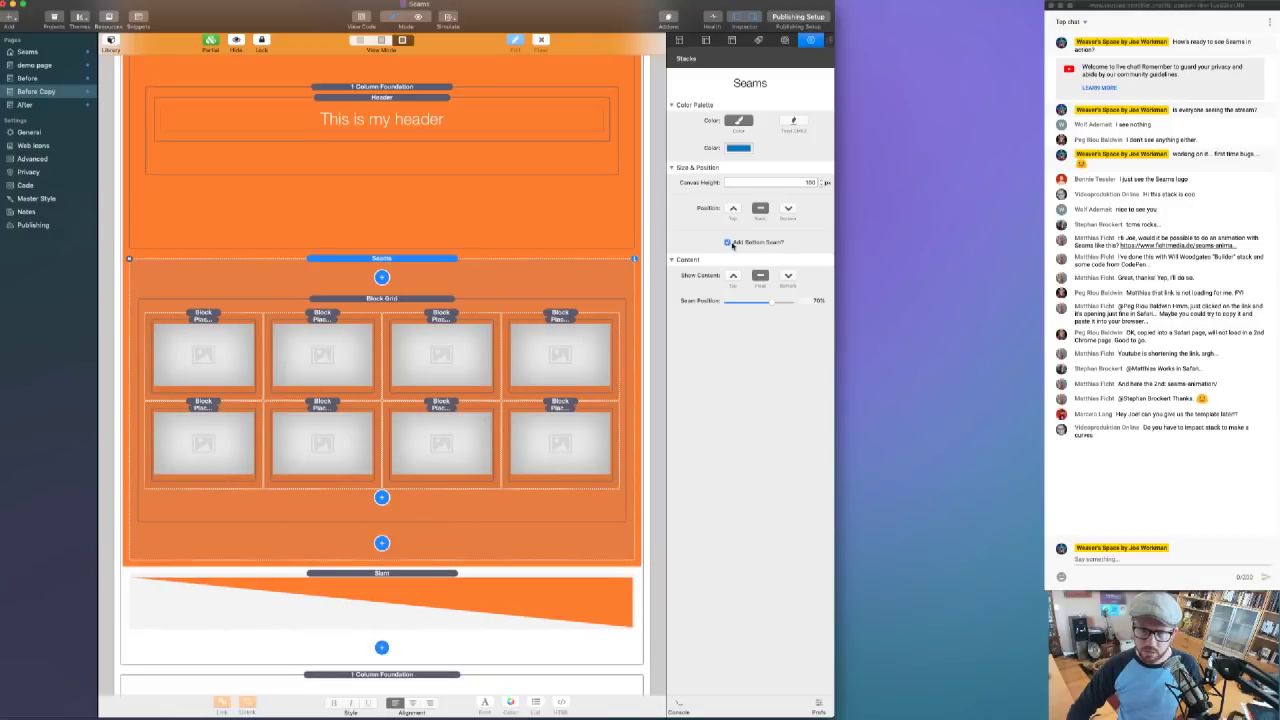
click(384, 573)
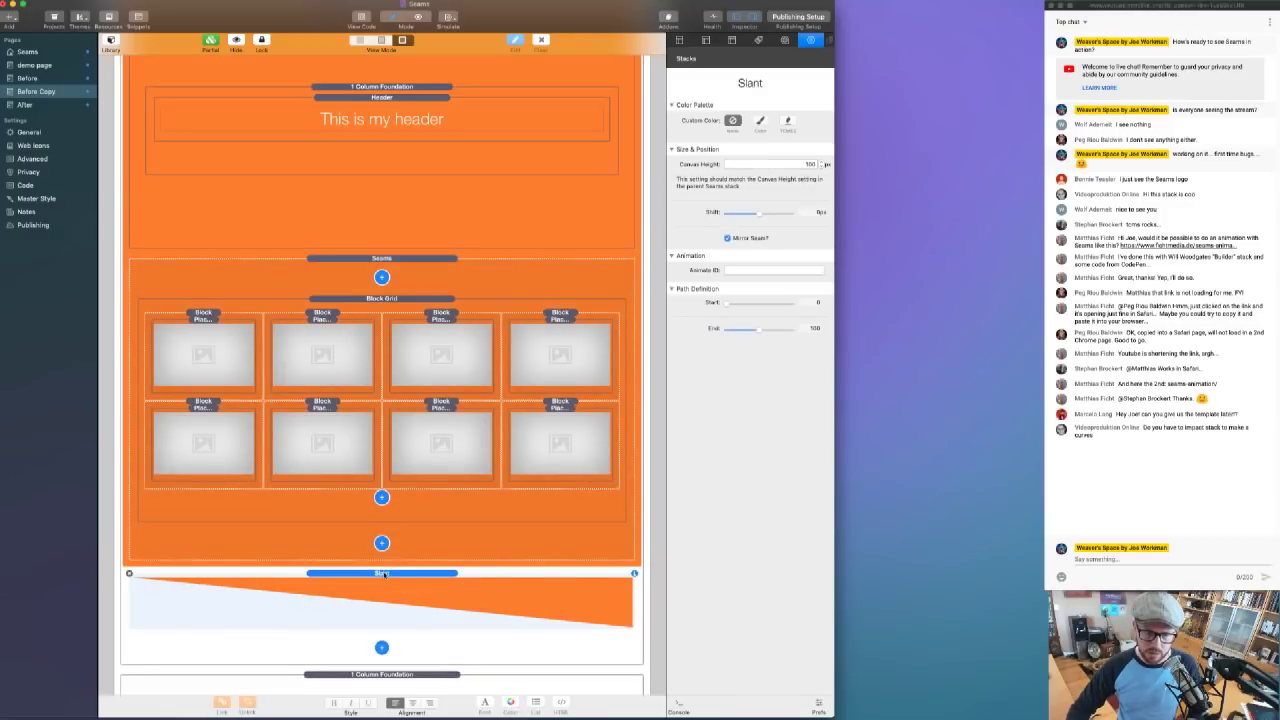
- Examine how the After page nests a Seams stack with a Slant above the Block Grid in its orange section, and return to Before Copy
click(25, 105)
scroll(395, 265, down, 5)
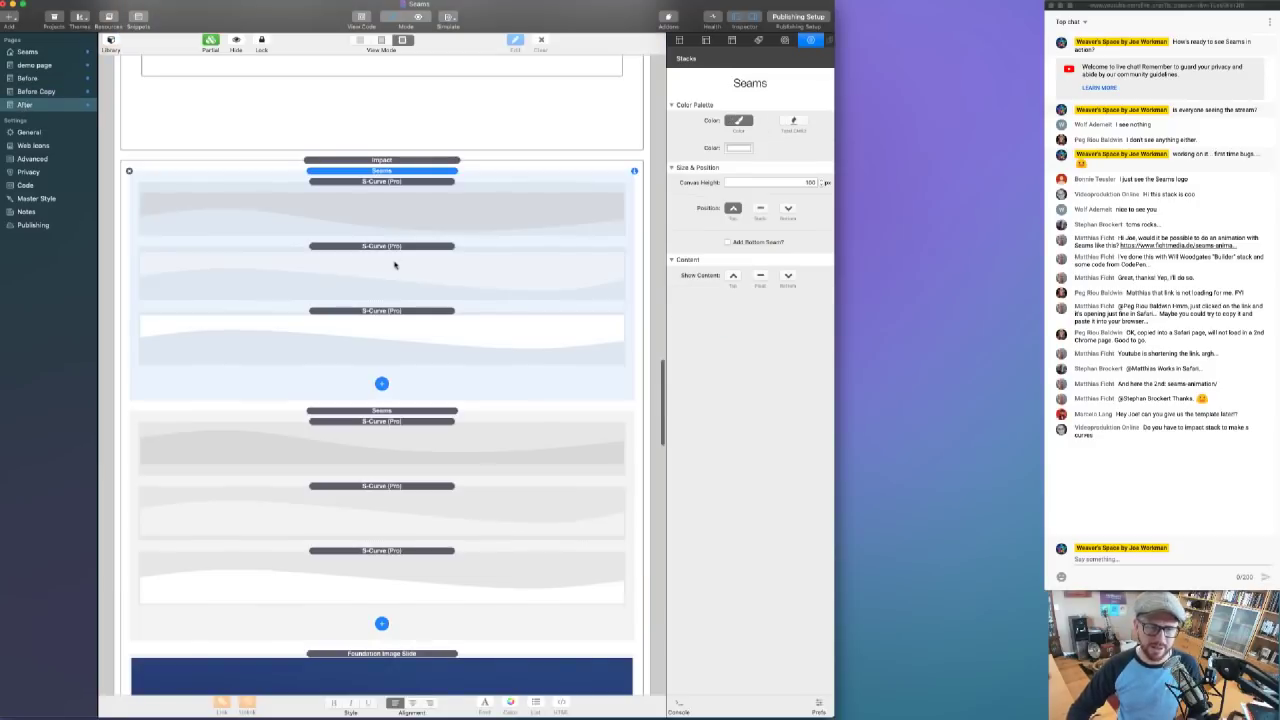
scroll(376, 230, up, 7)
scroll(377, 231, up, 13)
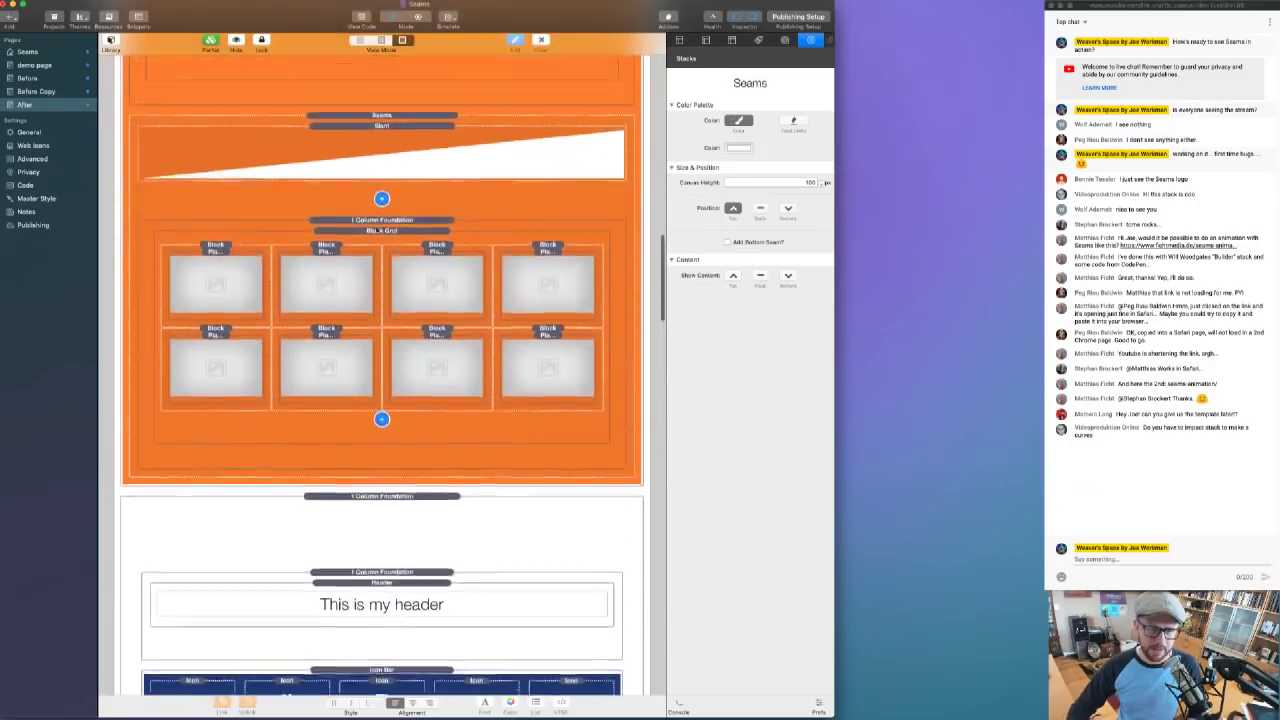
scroll(377, 231, down, 2)
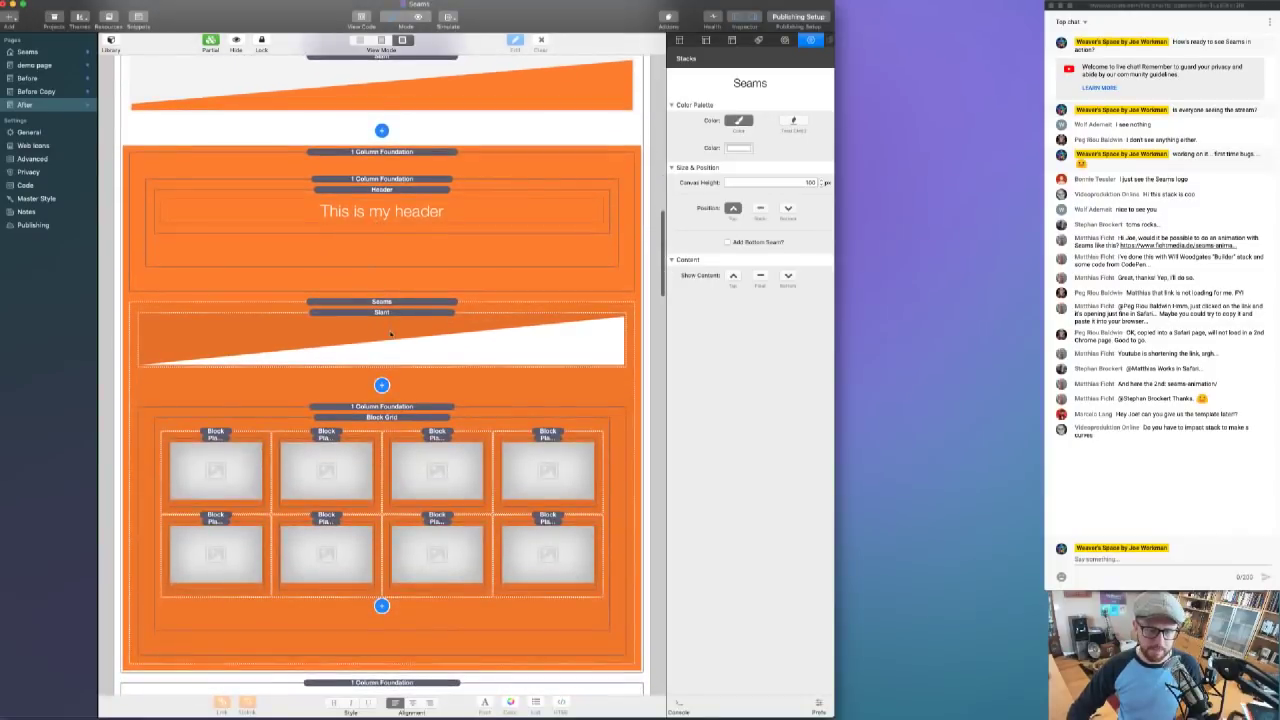
scroll(391, 334, down, 1)
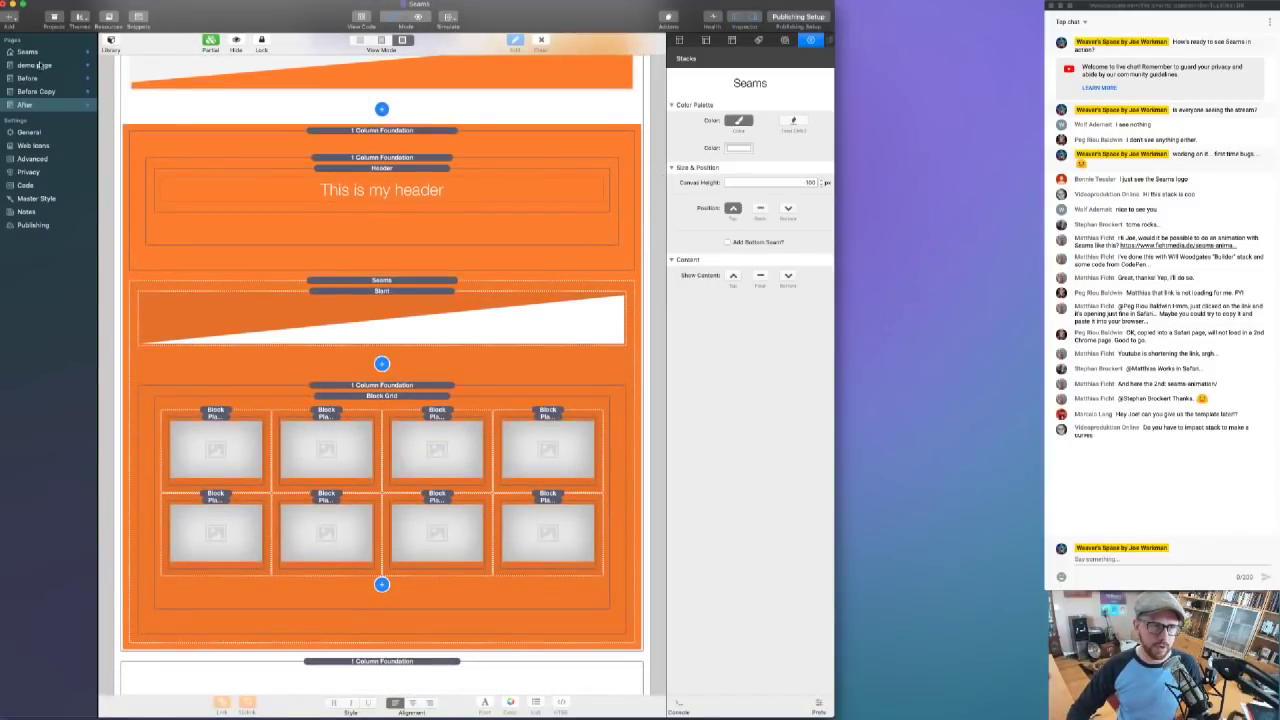
click(36, 91)
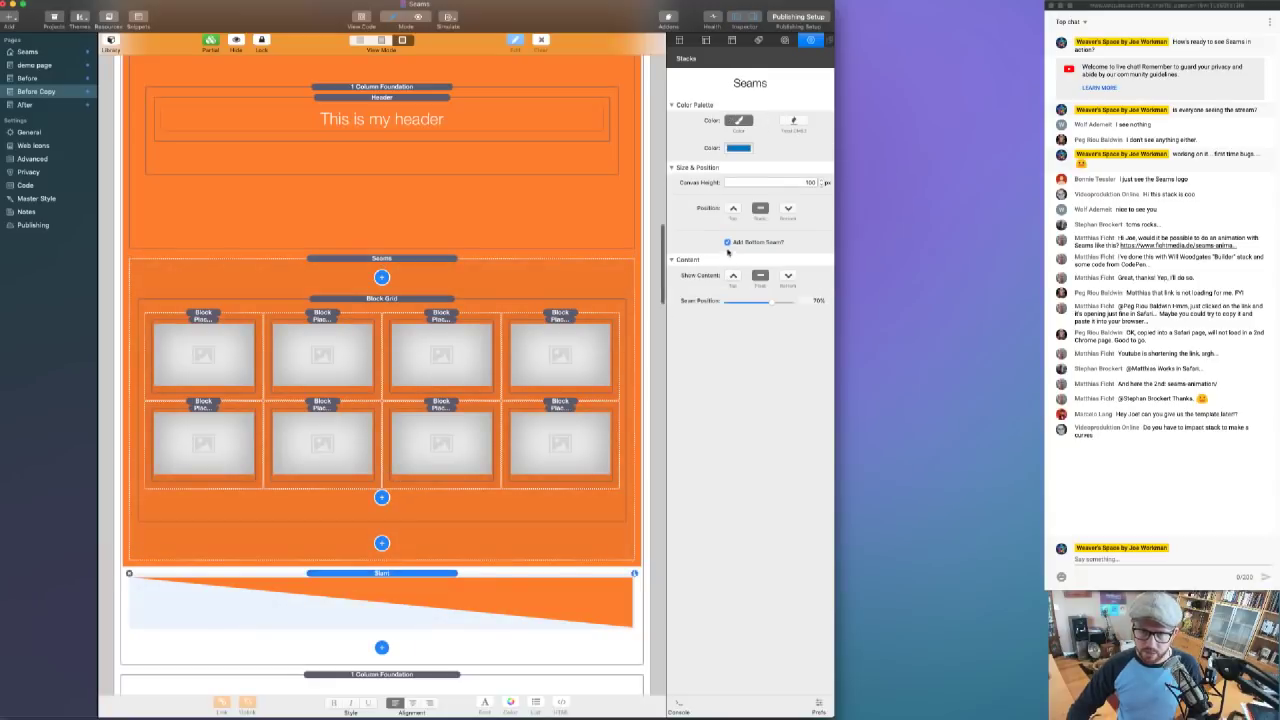
- Turn off the nested Seams stack's bottom seam, then move the orange section's mirrored Slant into the nested stack and delete it
click(728, 243)
click(392, 544)
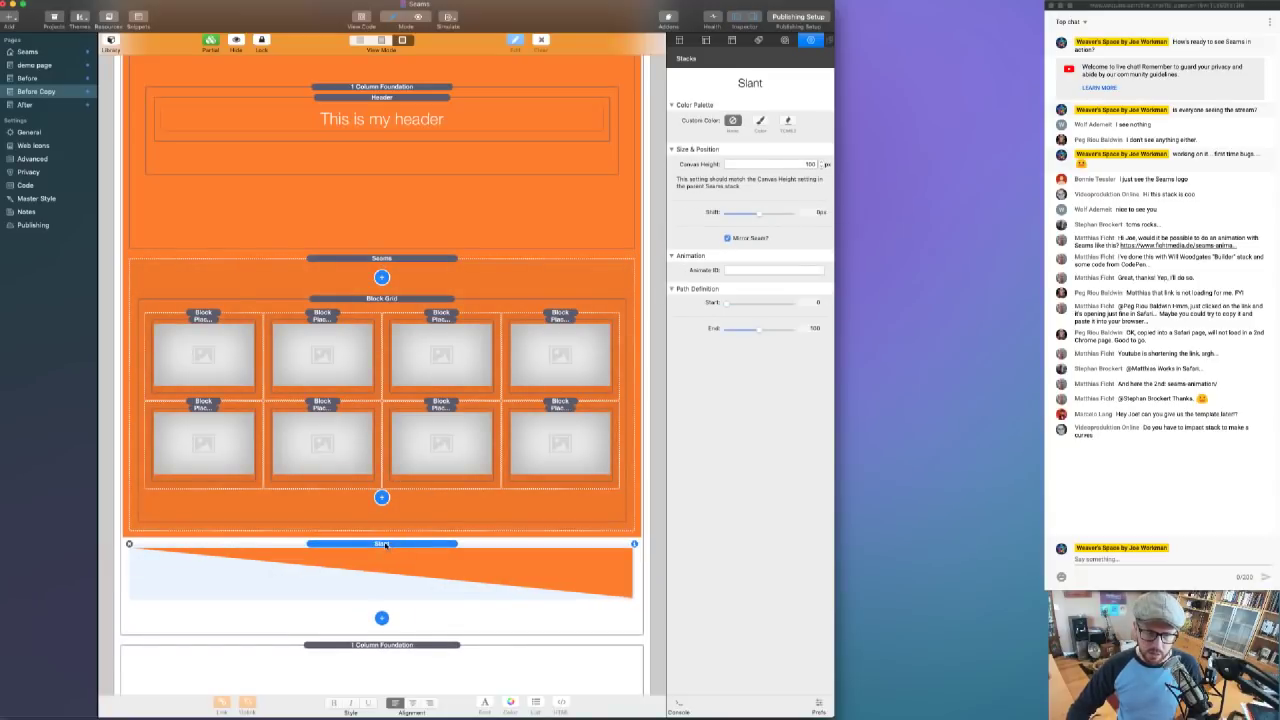
drag(378, 546, 418, 296)
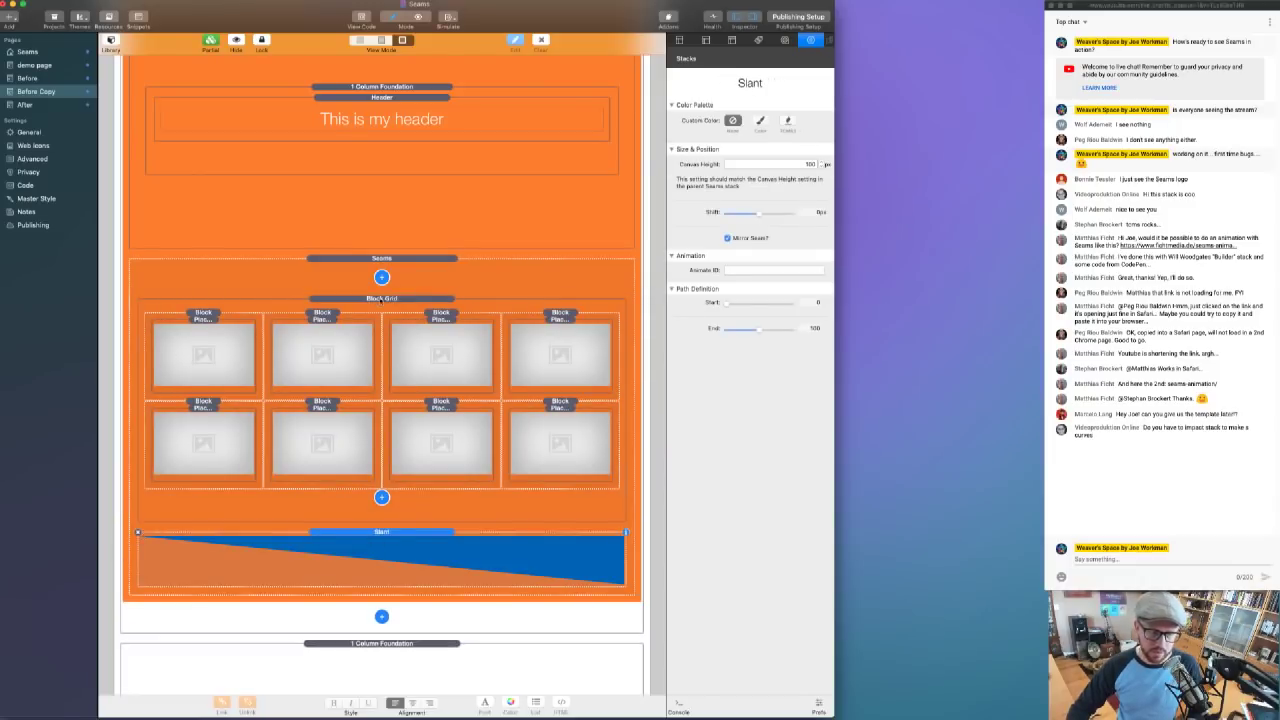
key(Delete)
- Add a Slant to the nested Seams stack above the Block Grid and set its custom color to white (FFFFFF)
click(382, 277)
click(429, 343)
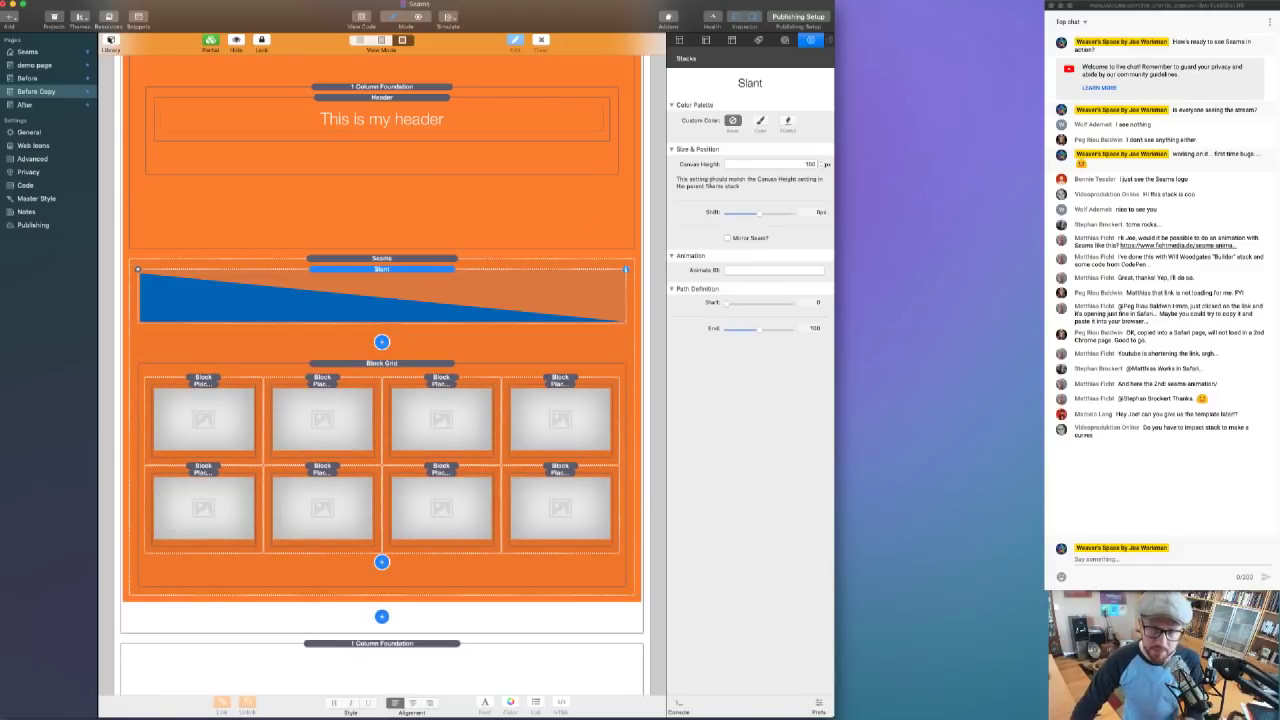
click(760, 121)
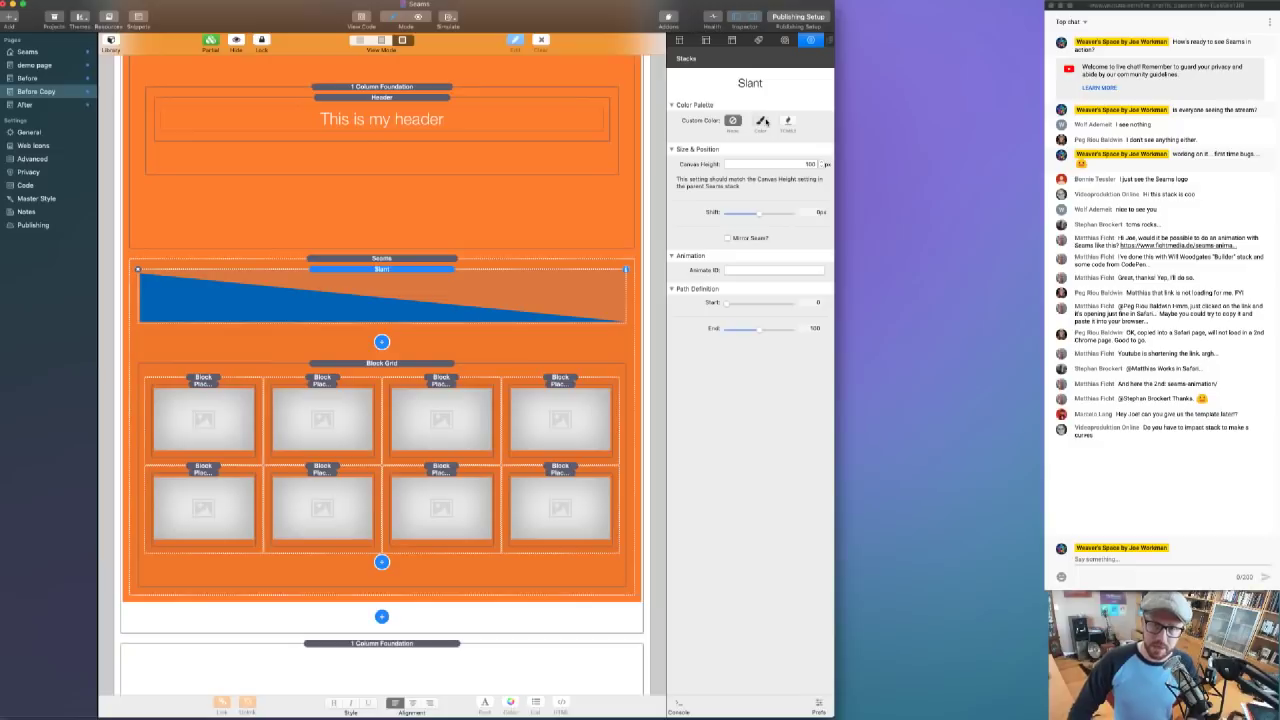
click(738, 148)
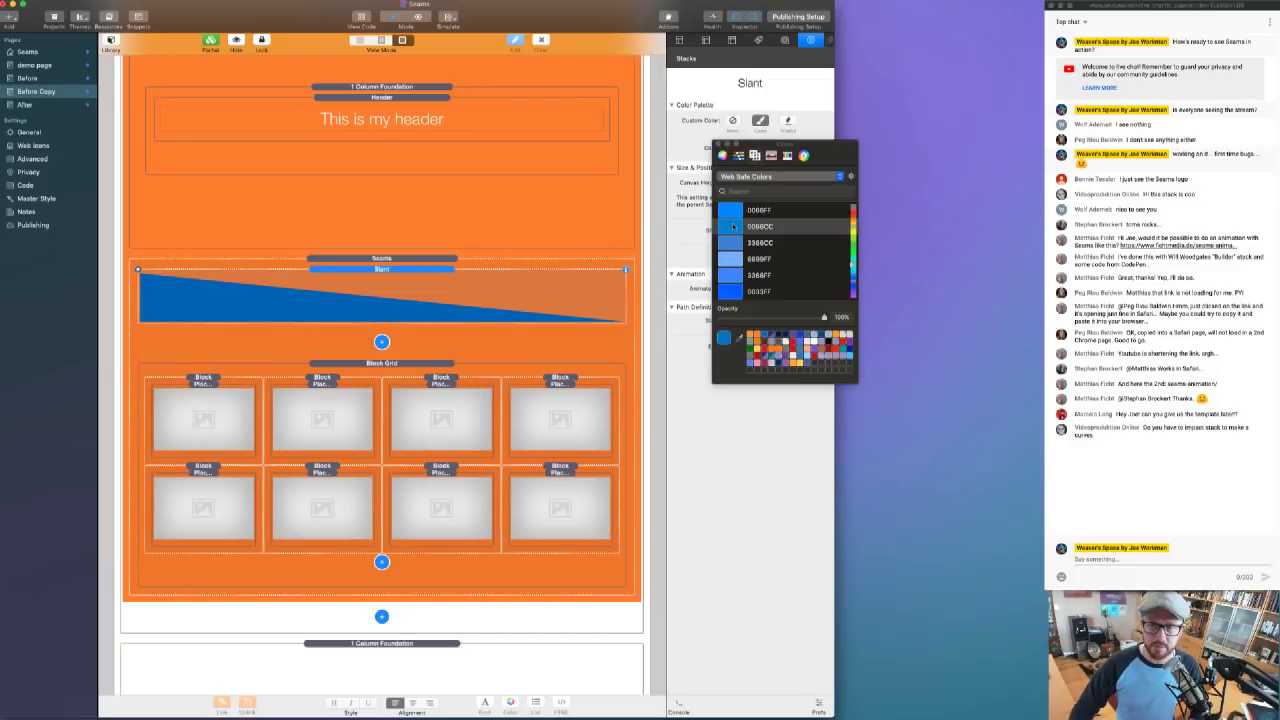
click(730, 210)
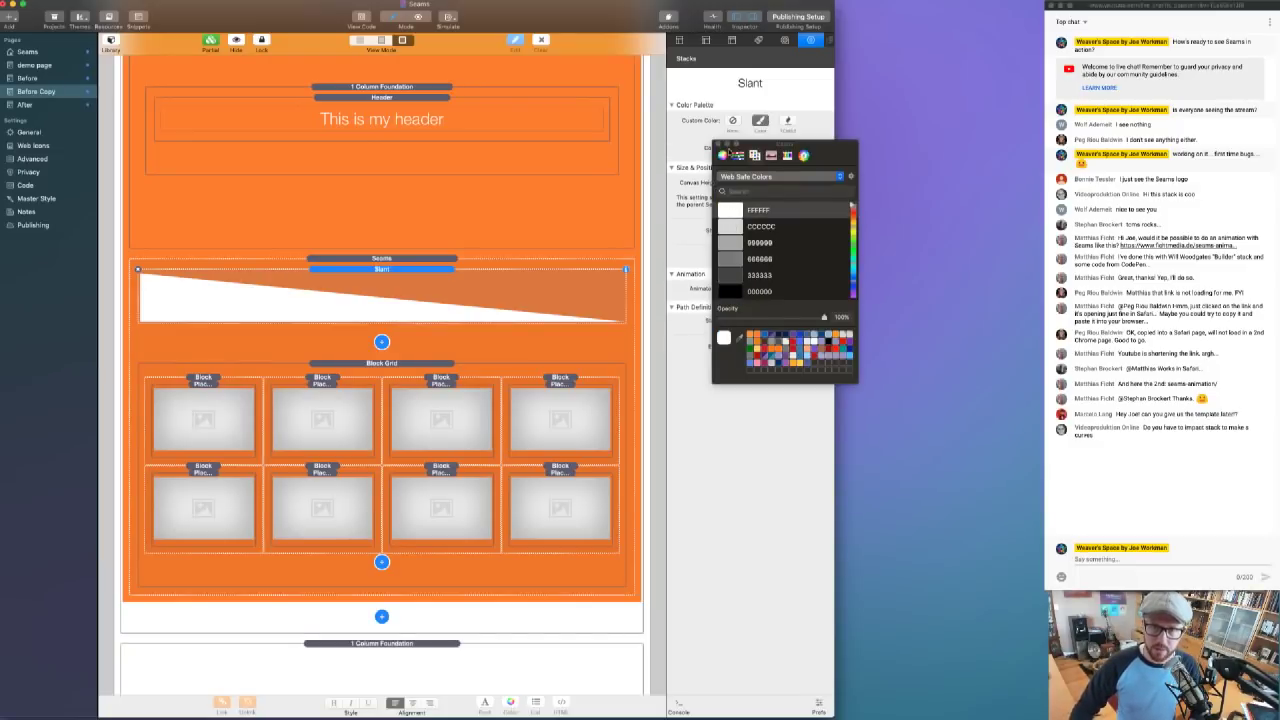
click(718, 145)
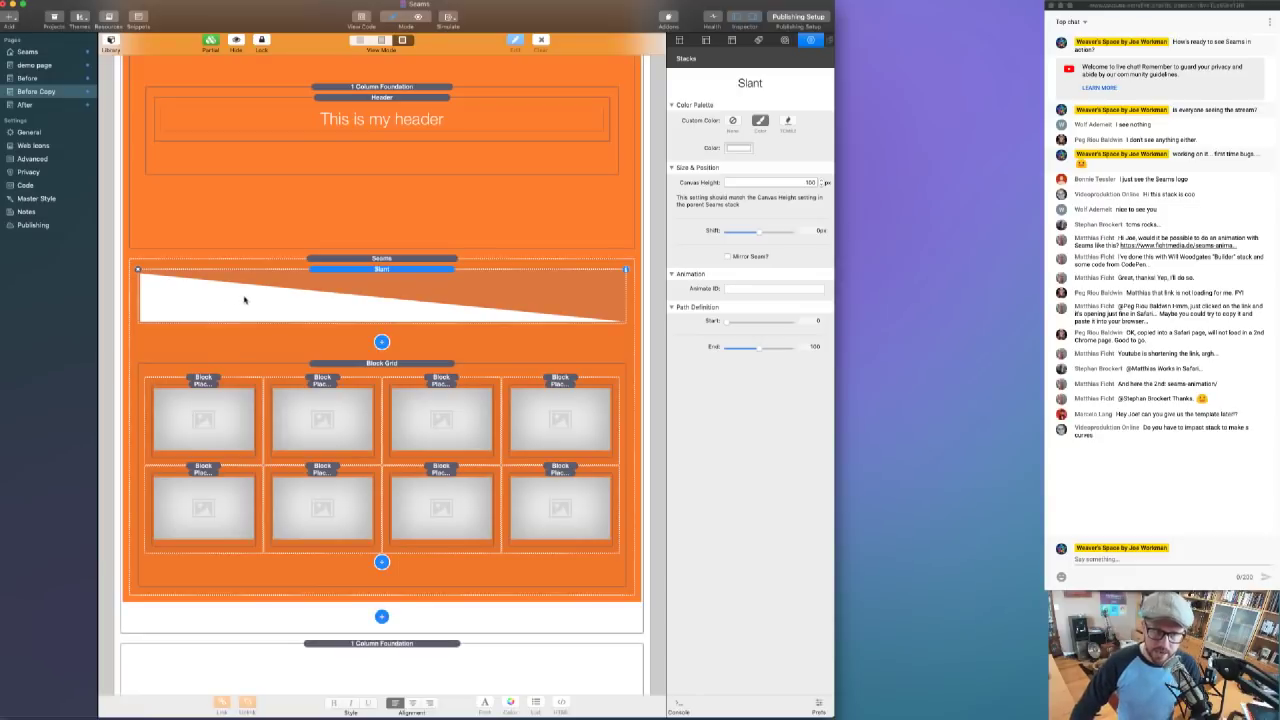
- Set the nested Seams stack's seam position to 50% and preview the orange section with its image grid
key(super+l)
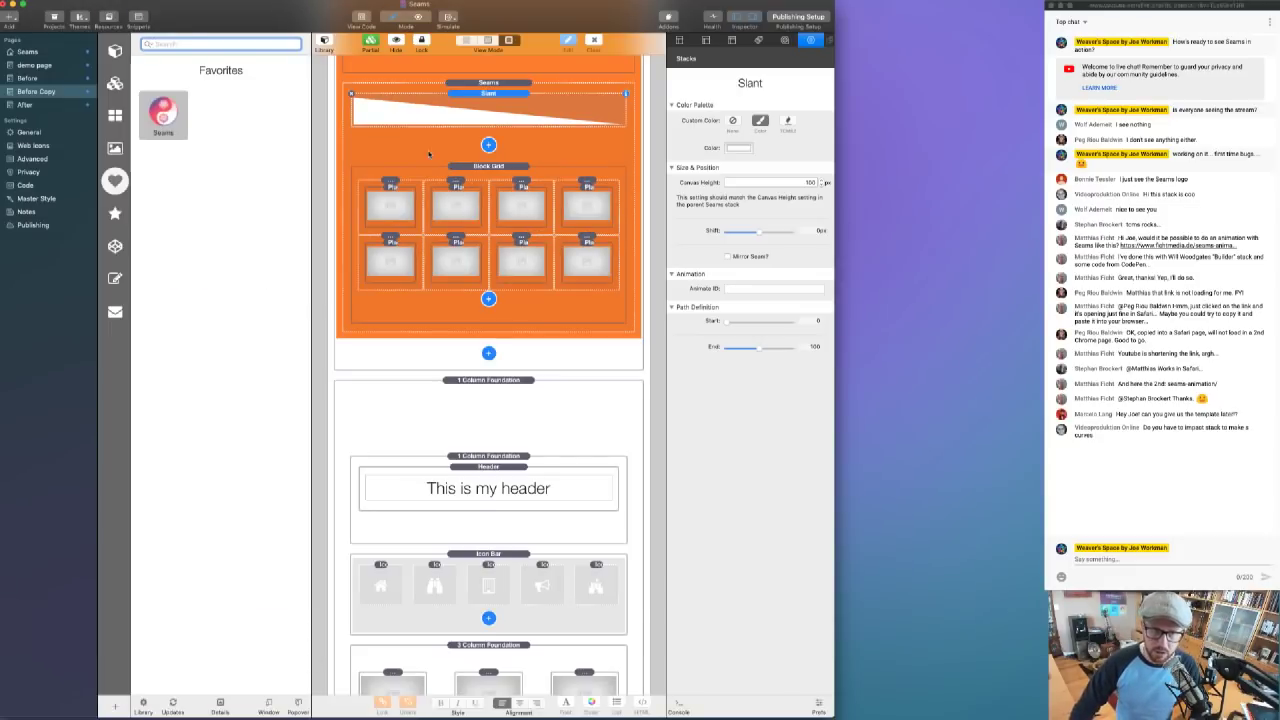
key(super+l)
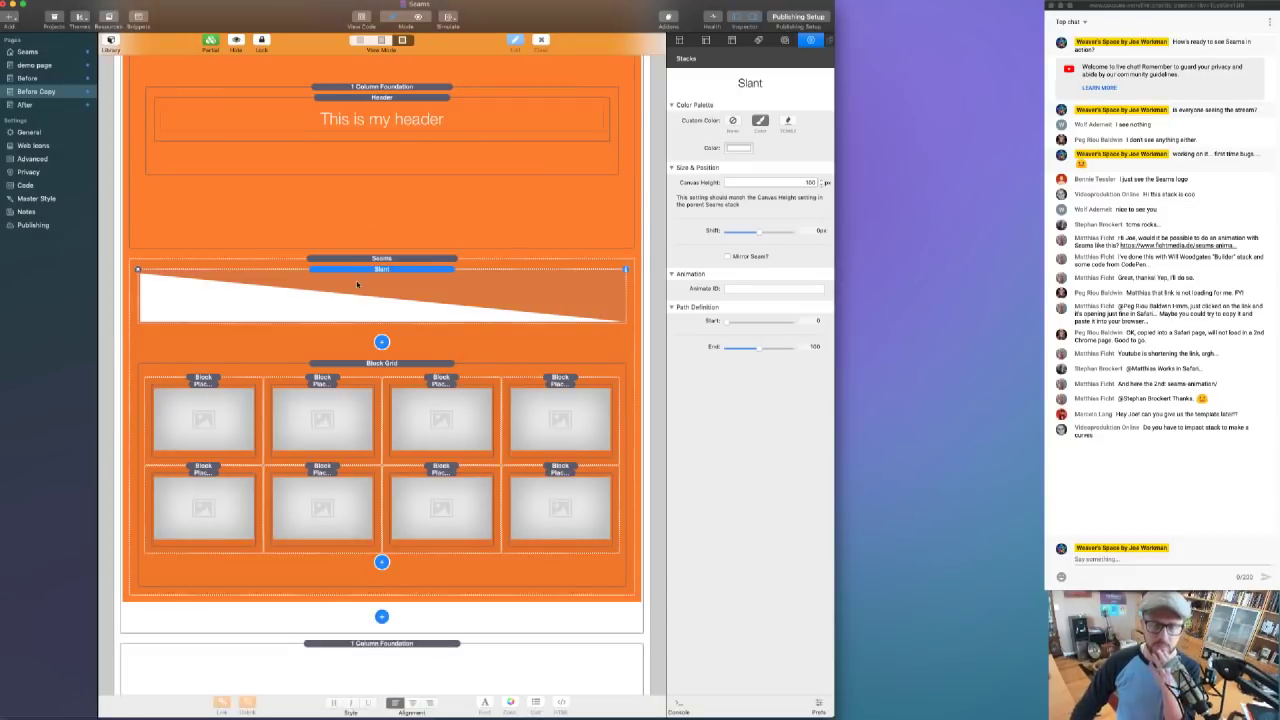
click(389, 257)
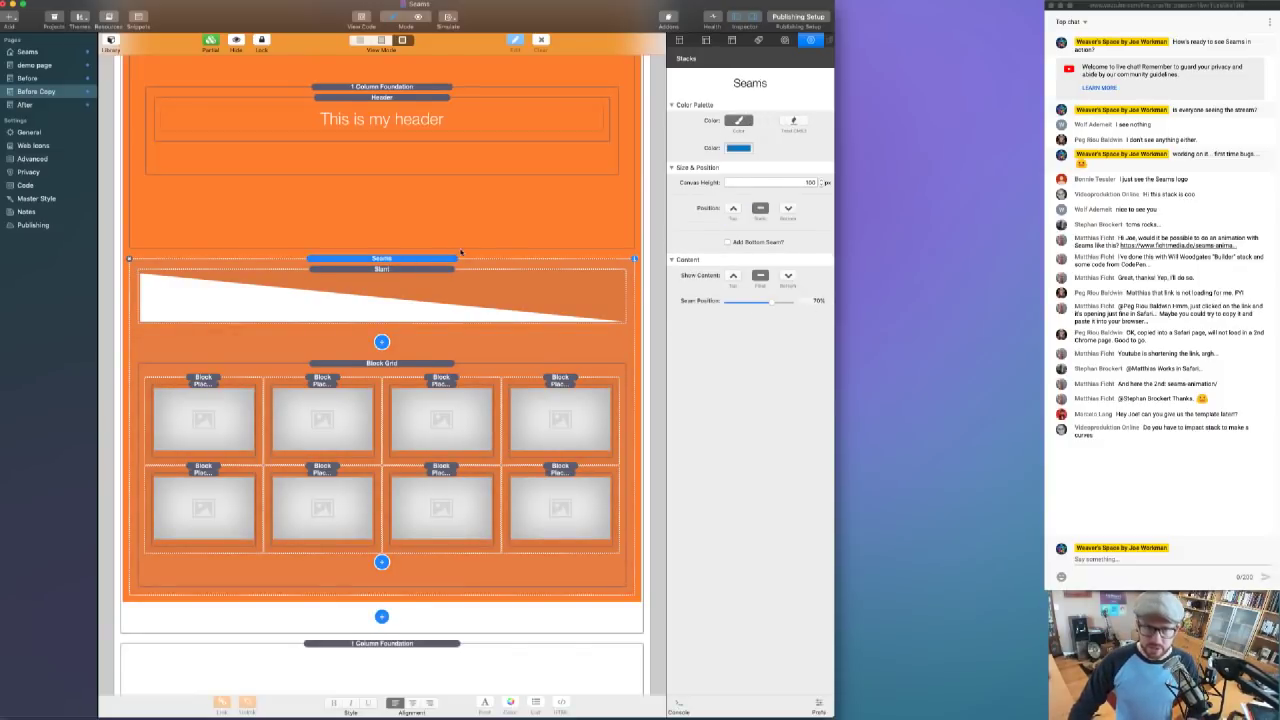
scroll(461, 252, up, 3)
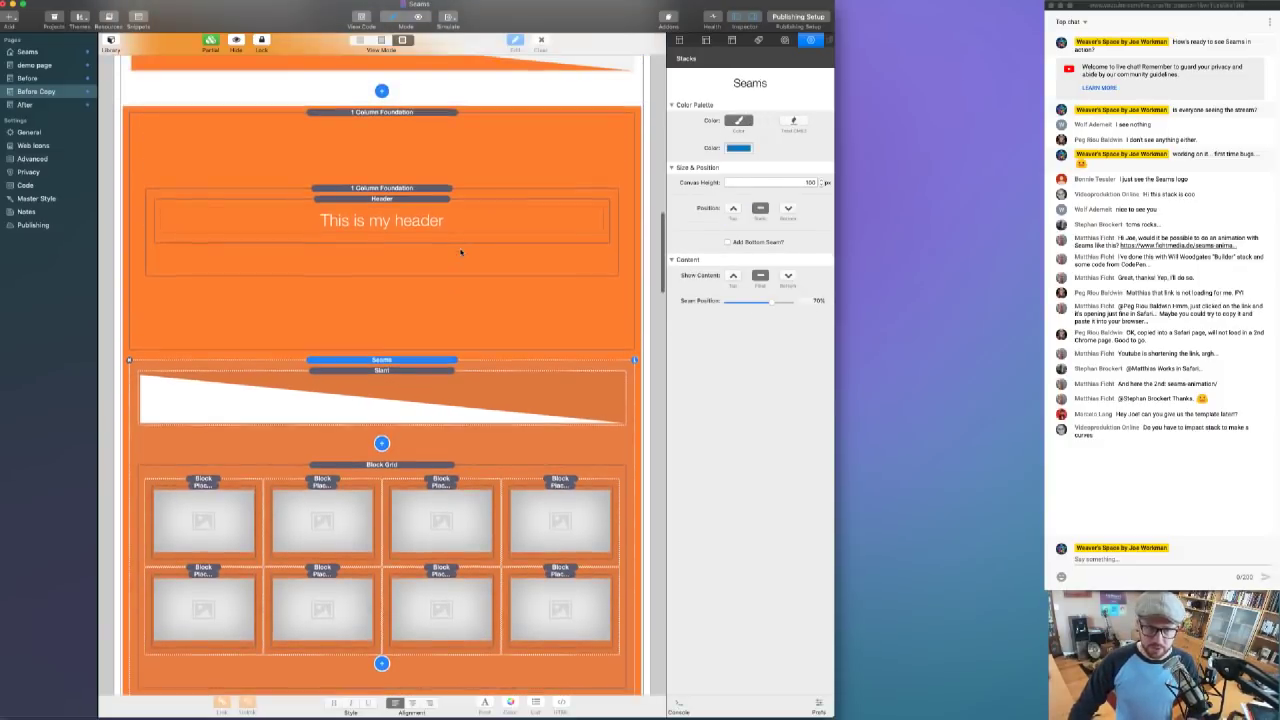
click(813, 300)
text(50)
key(Return)
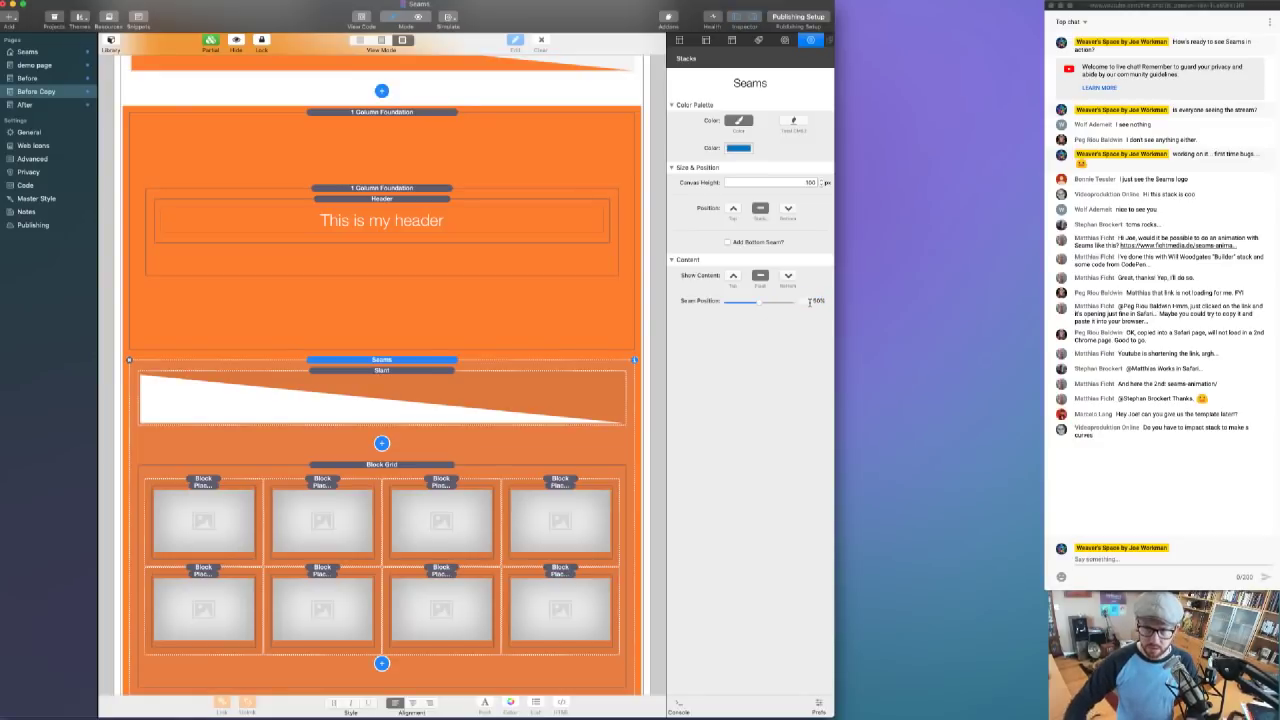
scroll(271, 214, up, 4)
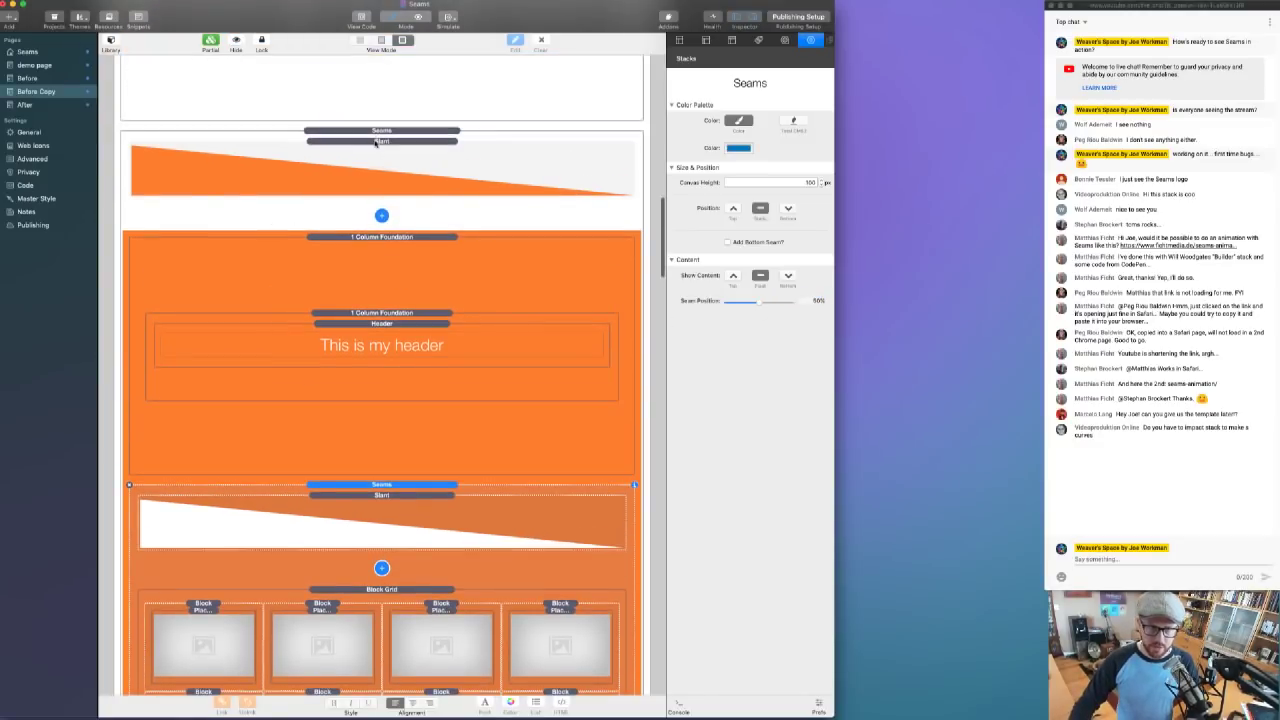
click(378, 141)
key(super+r)
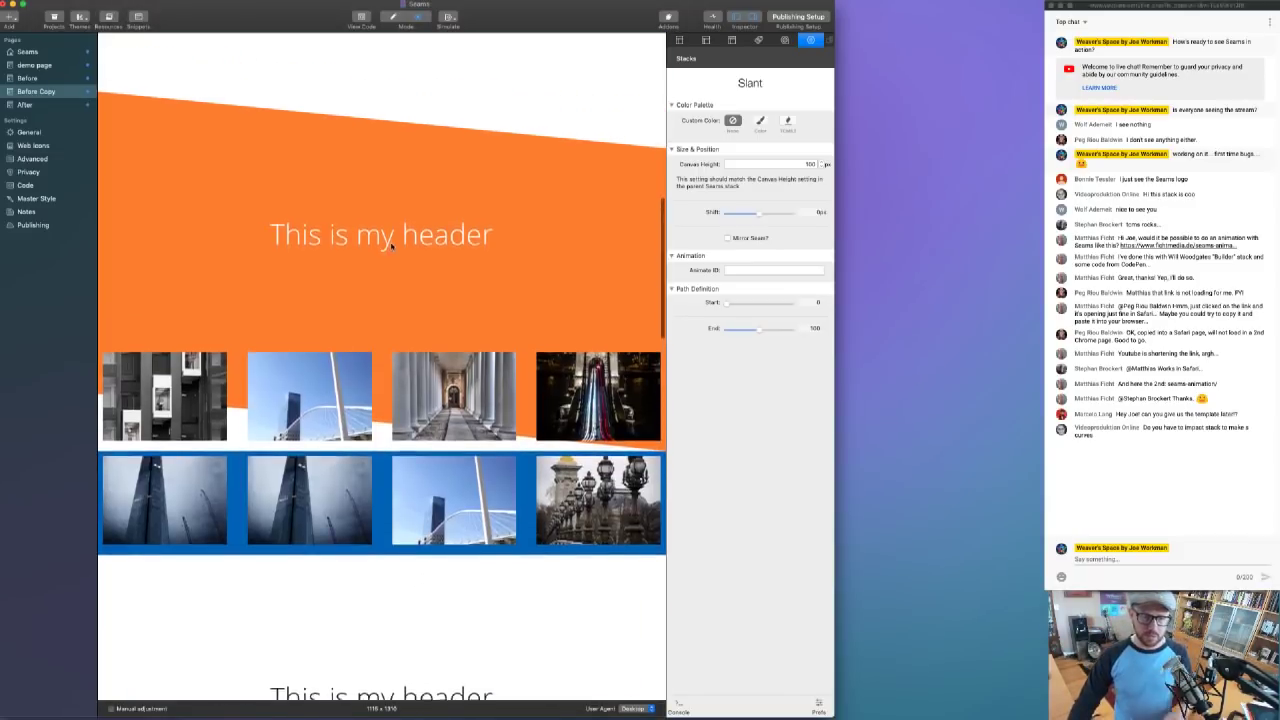
scroll(391, 243, down, 2)
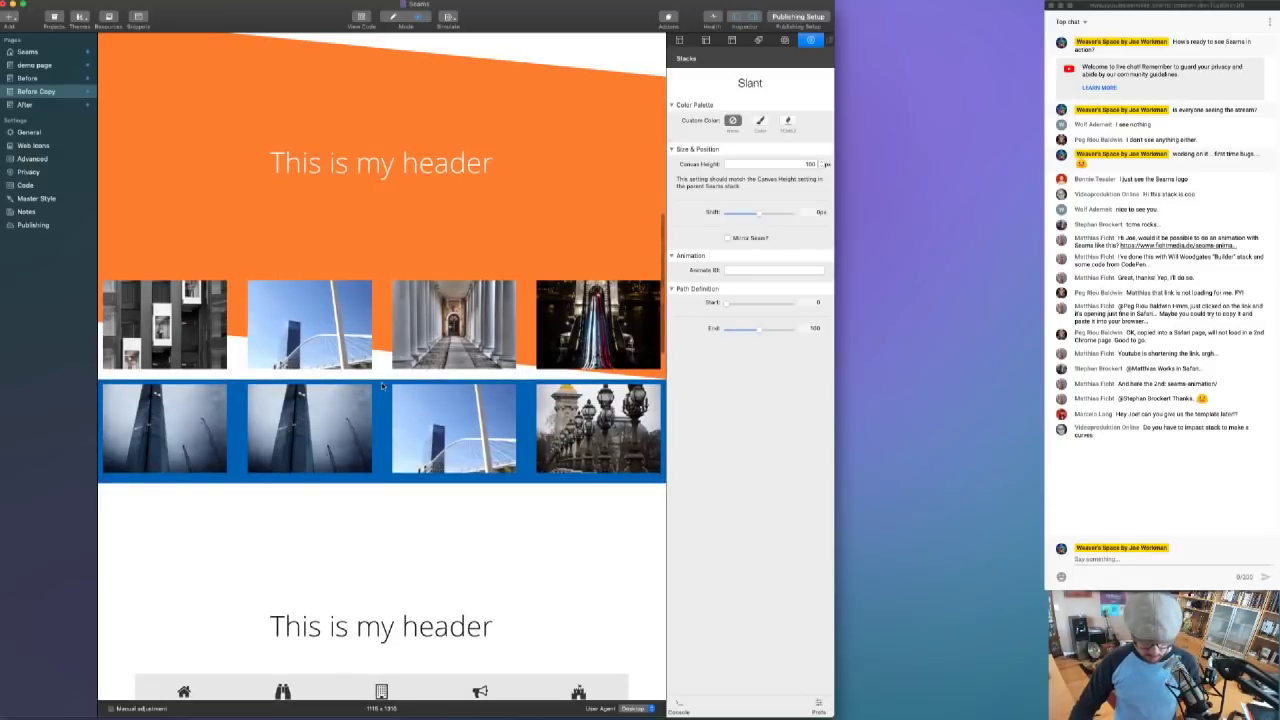
- Set the color of the nested Seams stack around the Block Grid to white (FFFFFF)
key(super+r)
scroll(382, 386, down, 8)
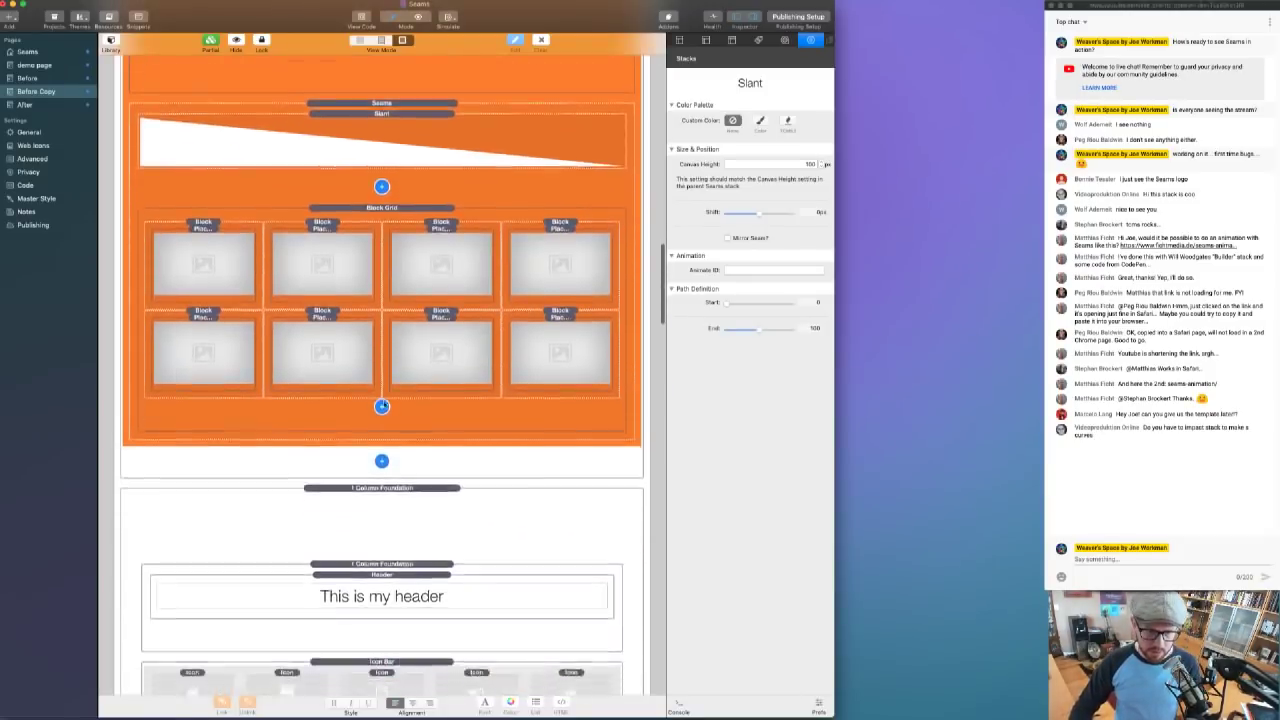
scroll(382, 405, down, 3)
scroll(382, 400, up, 4)
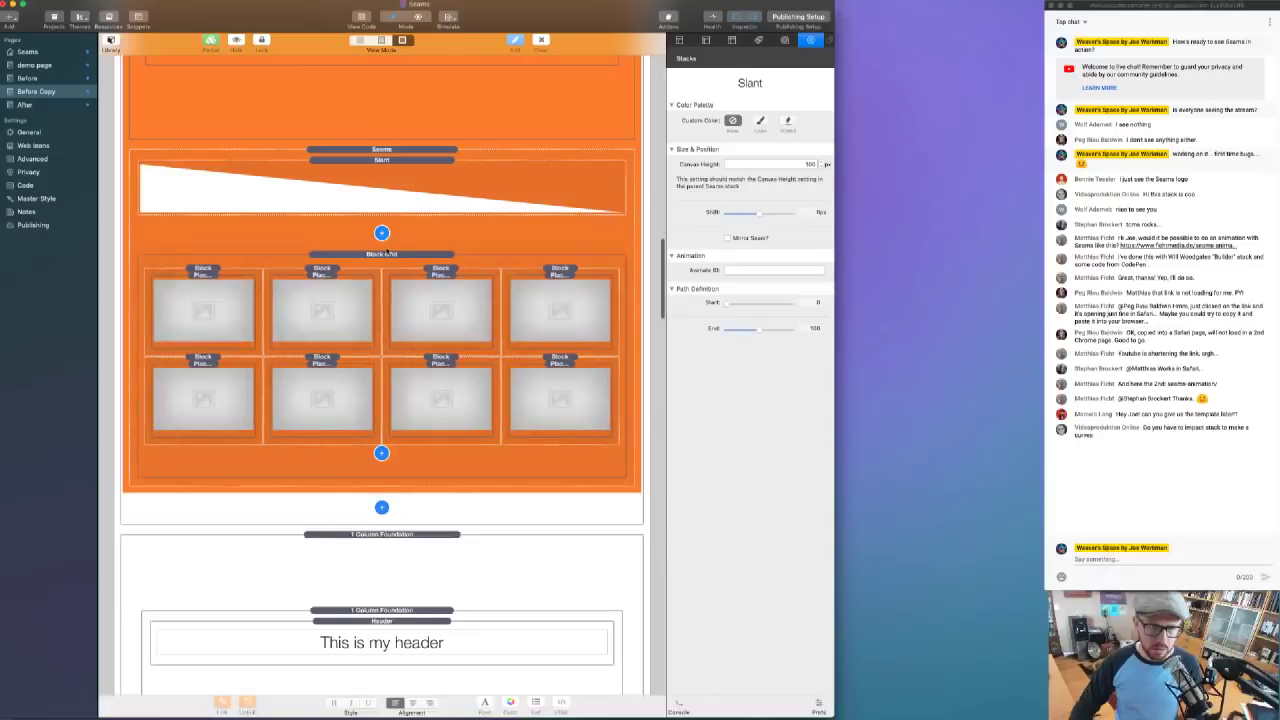
click(384, 255)
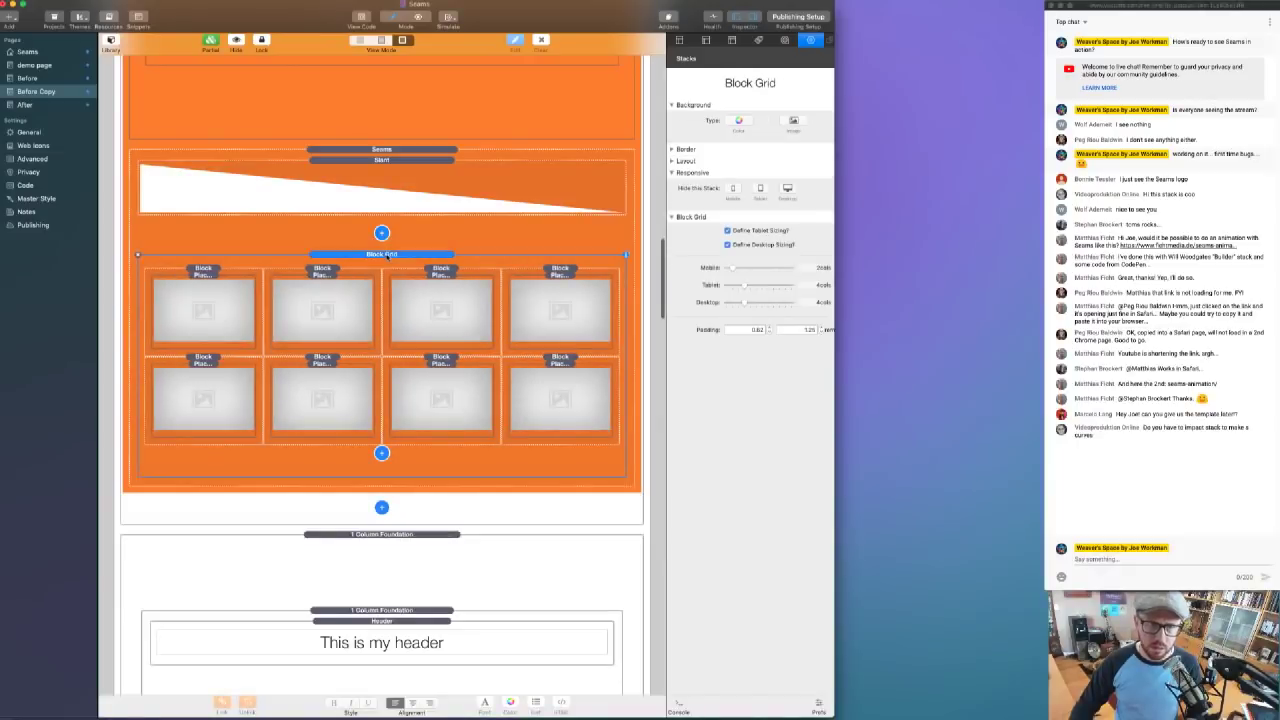
click(381, 160)
click(380, 149)
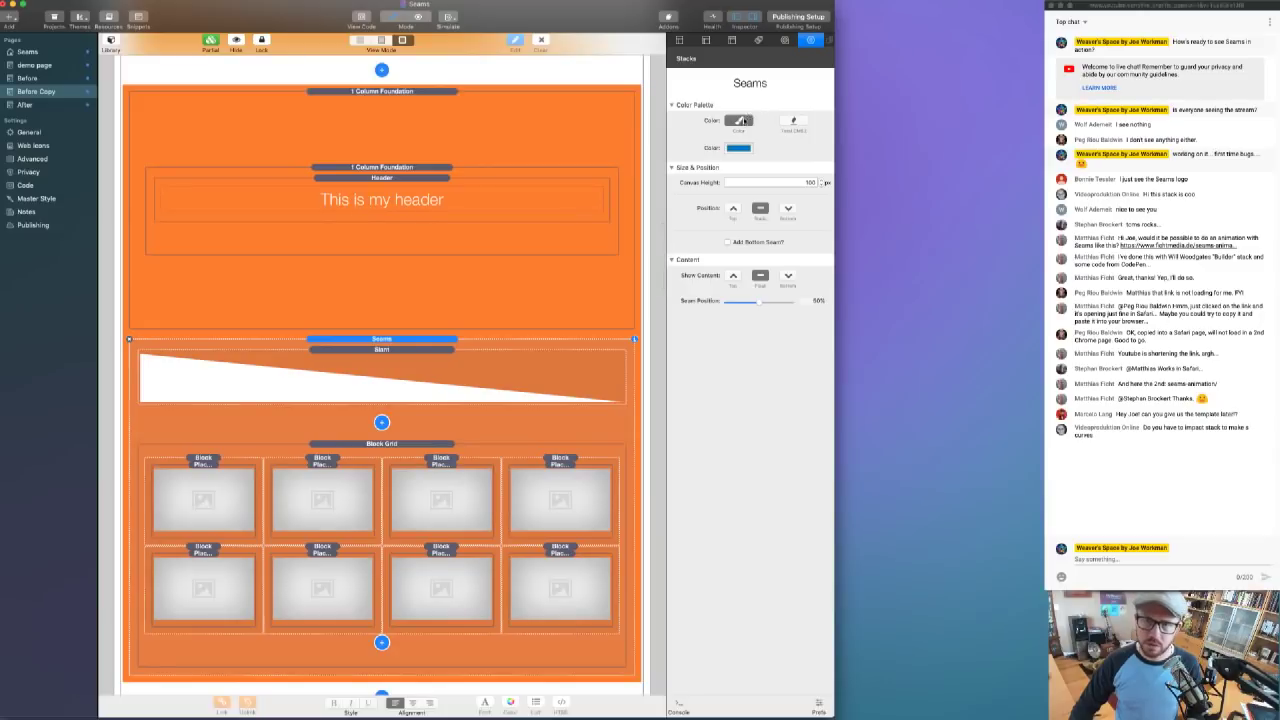
click(738, 148)
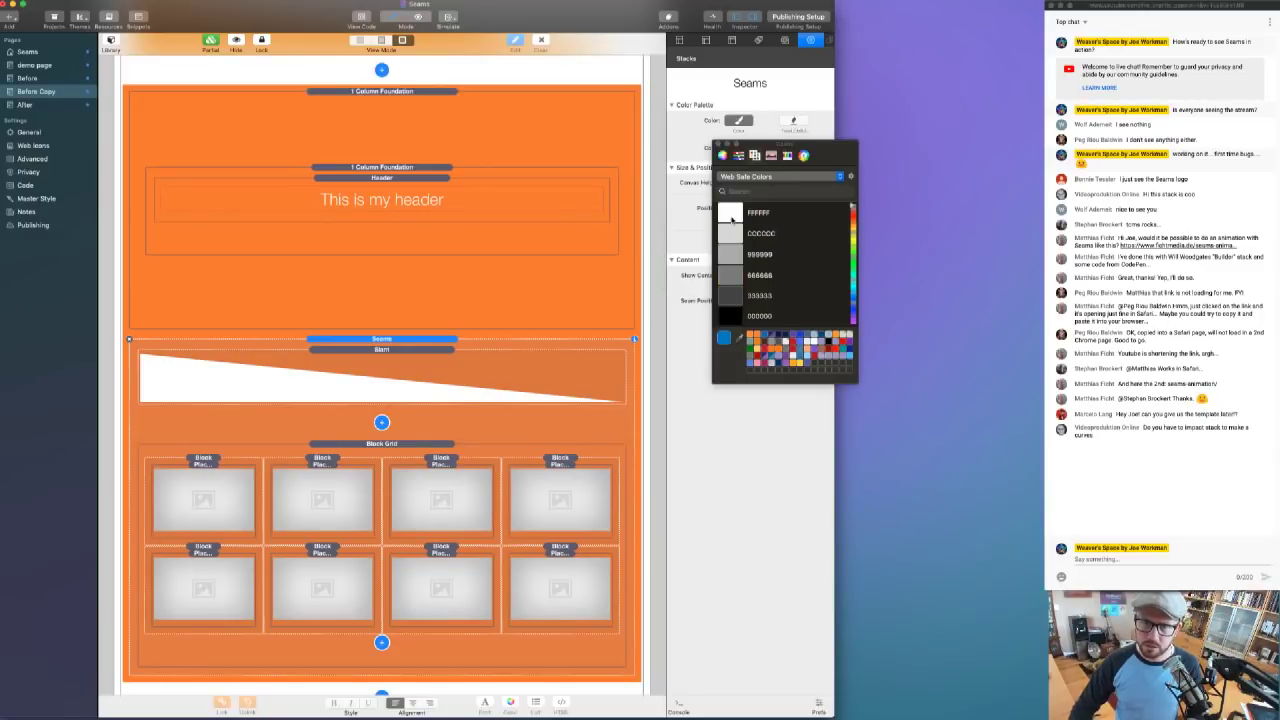
click(732, 218)
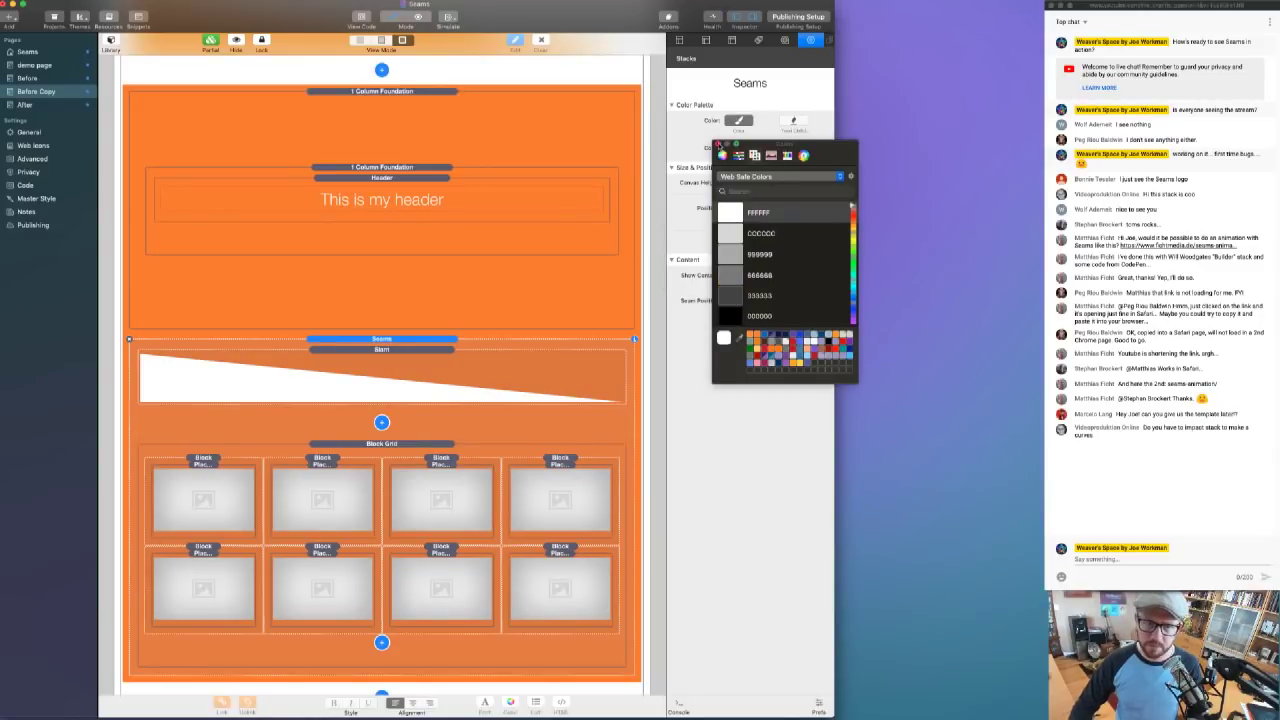
click(718, 145)
- Set the nested Slant's custom color to None and check the orange section in the page preview
click(388, 356)
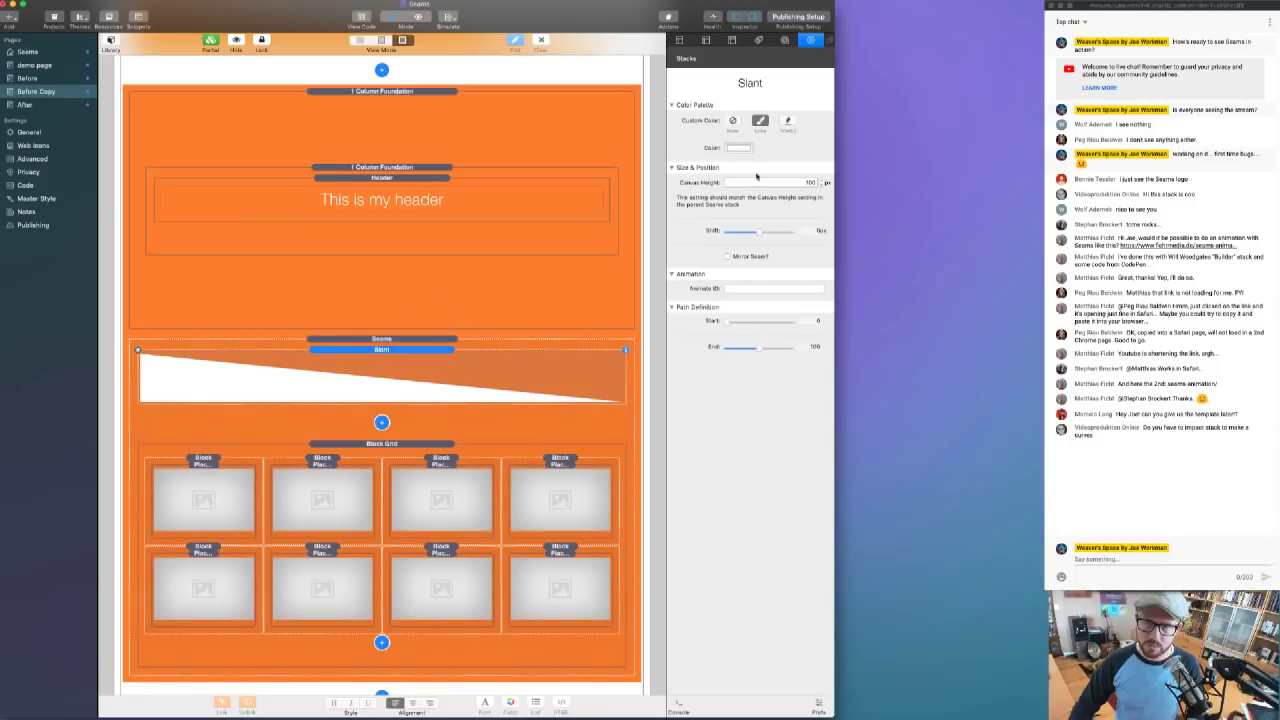
click(732, 120)
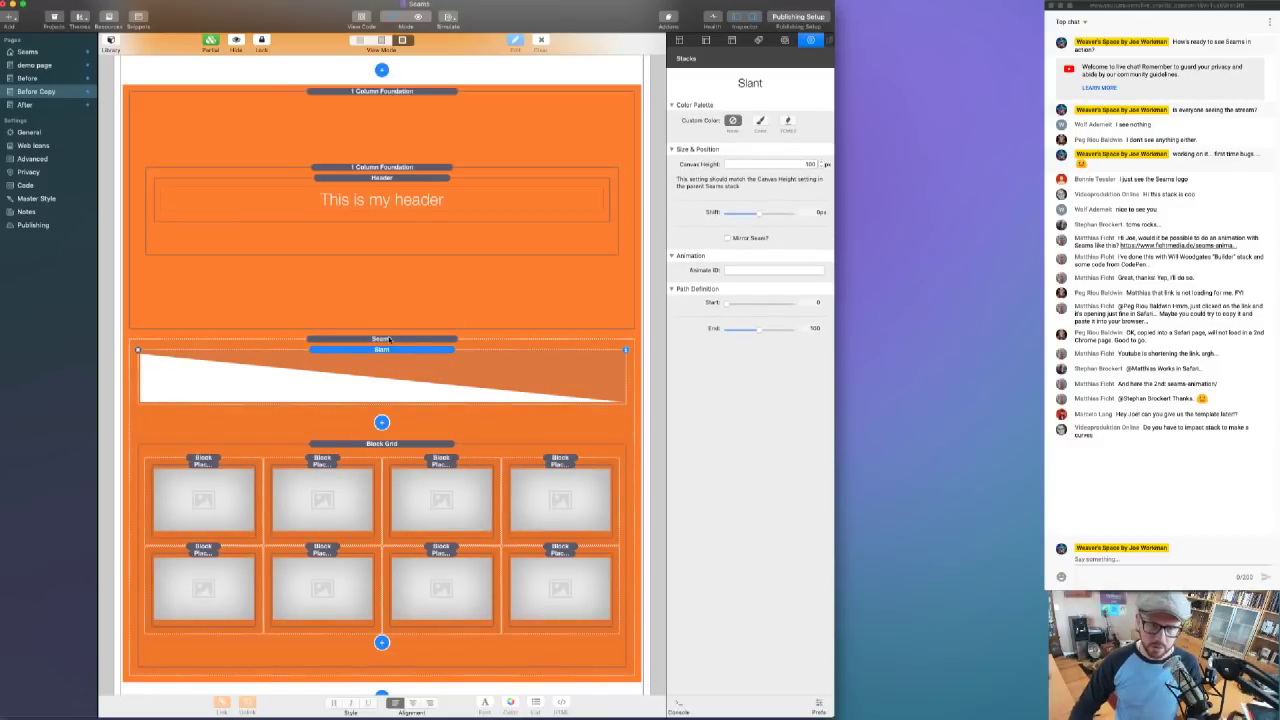
click(390, 340)
key(super+r)
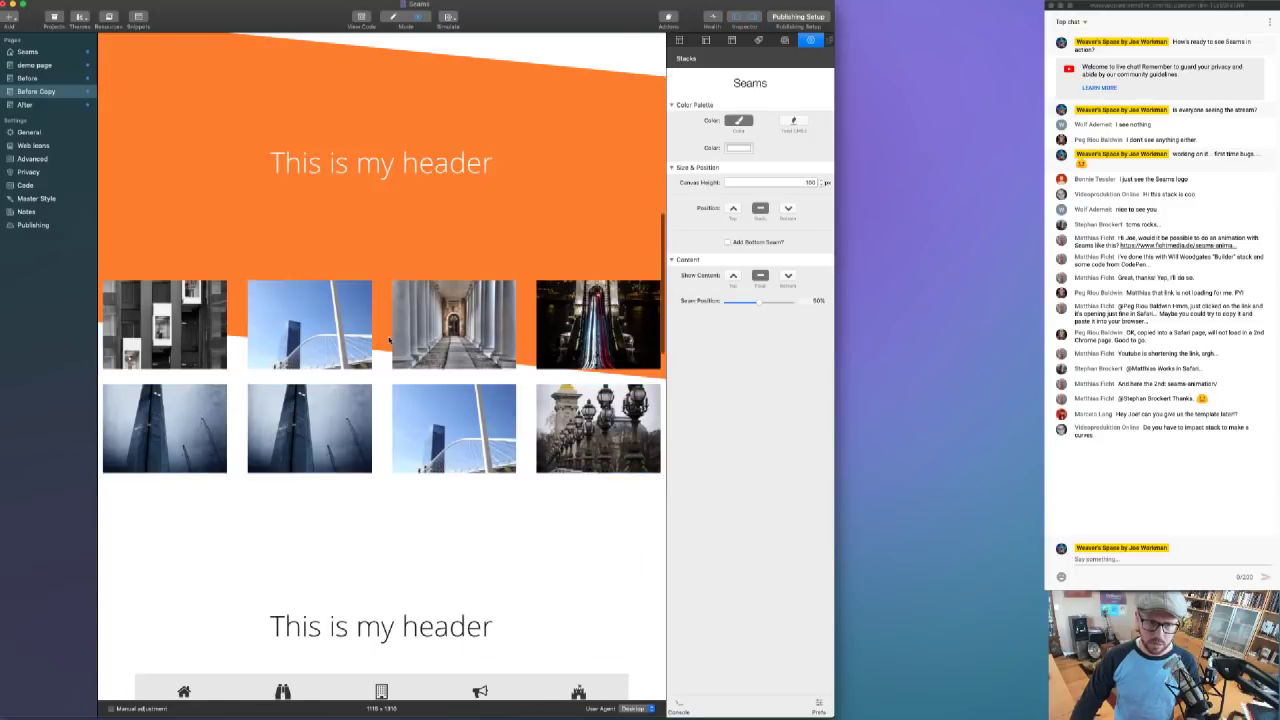
scroll(393, 276, up, 3)
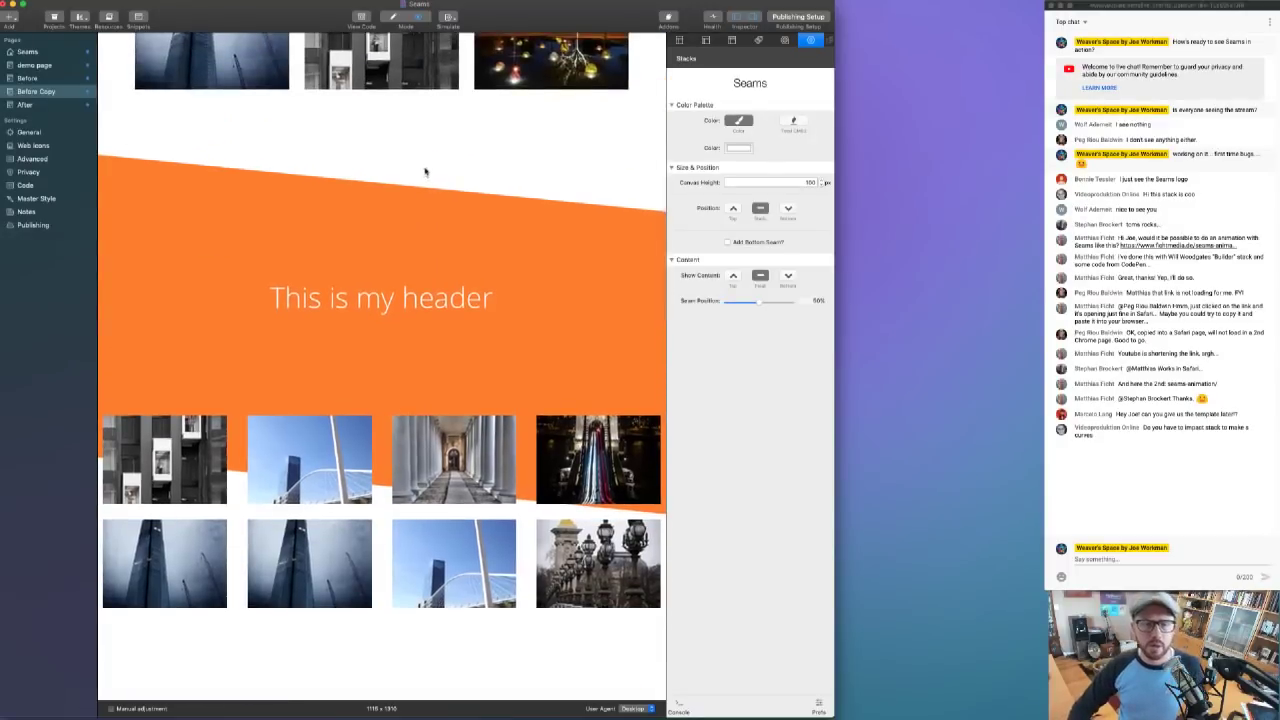
scroll(320, 354, down, 1)
scroll(320, 354, down, 3)
scroll(194, 120, up, 3)
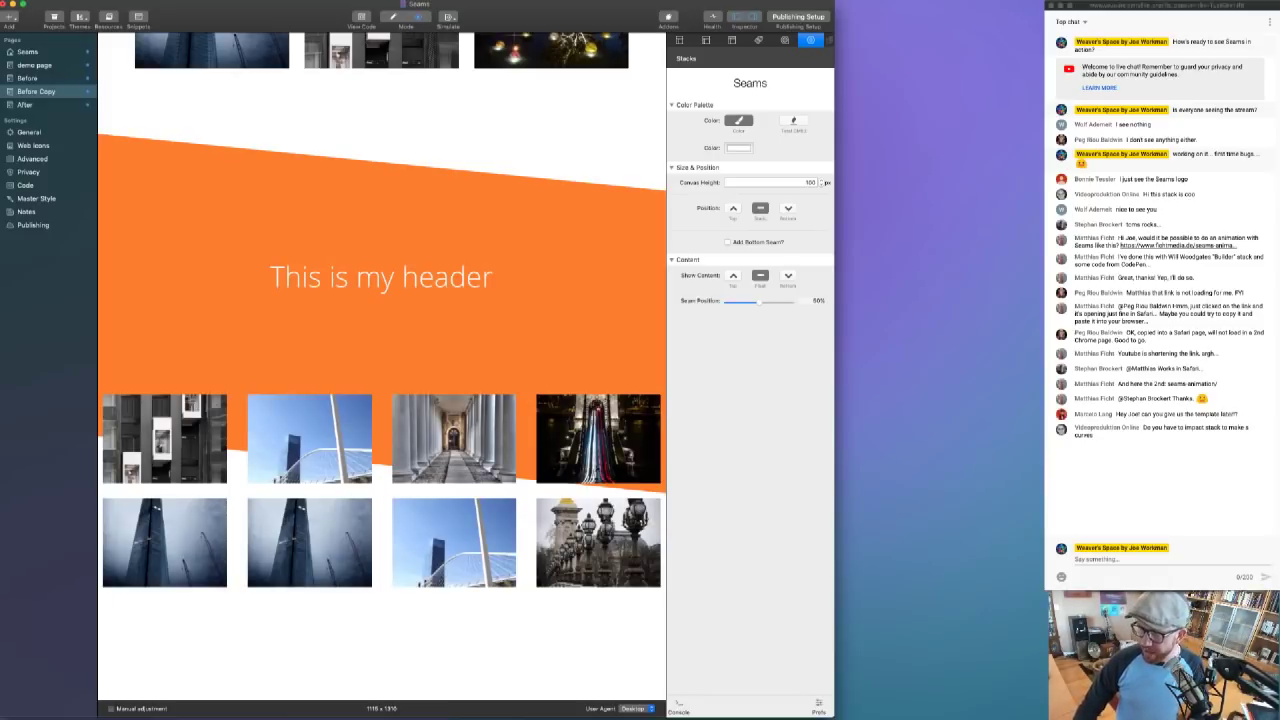
- Duplicate the Foundation Image Slide in the Impact stack at the start of the page
scroll(385, 170, up, 10)
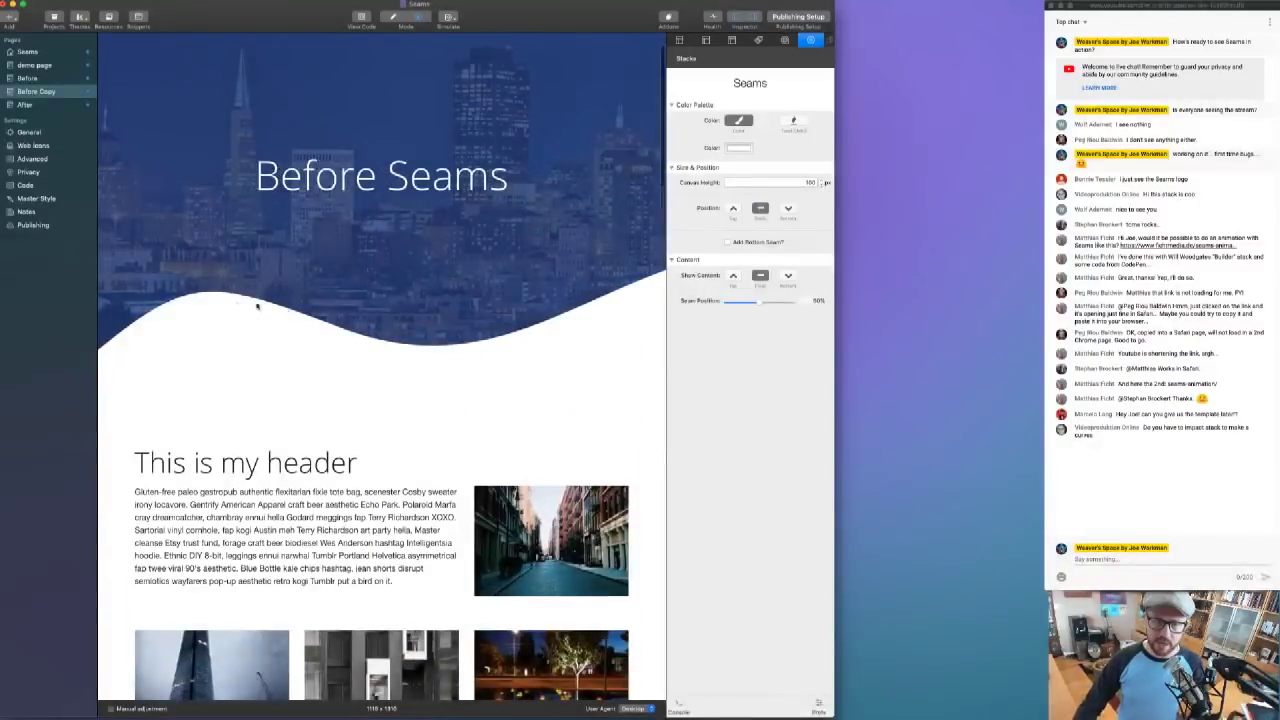
key(super+r)
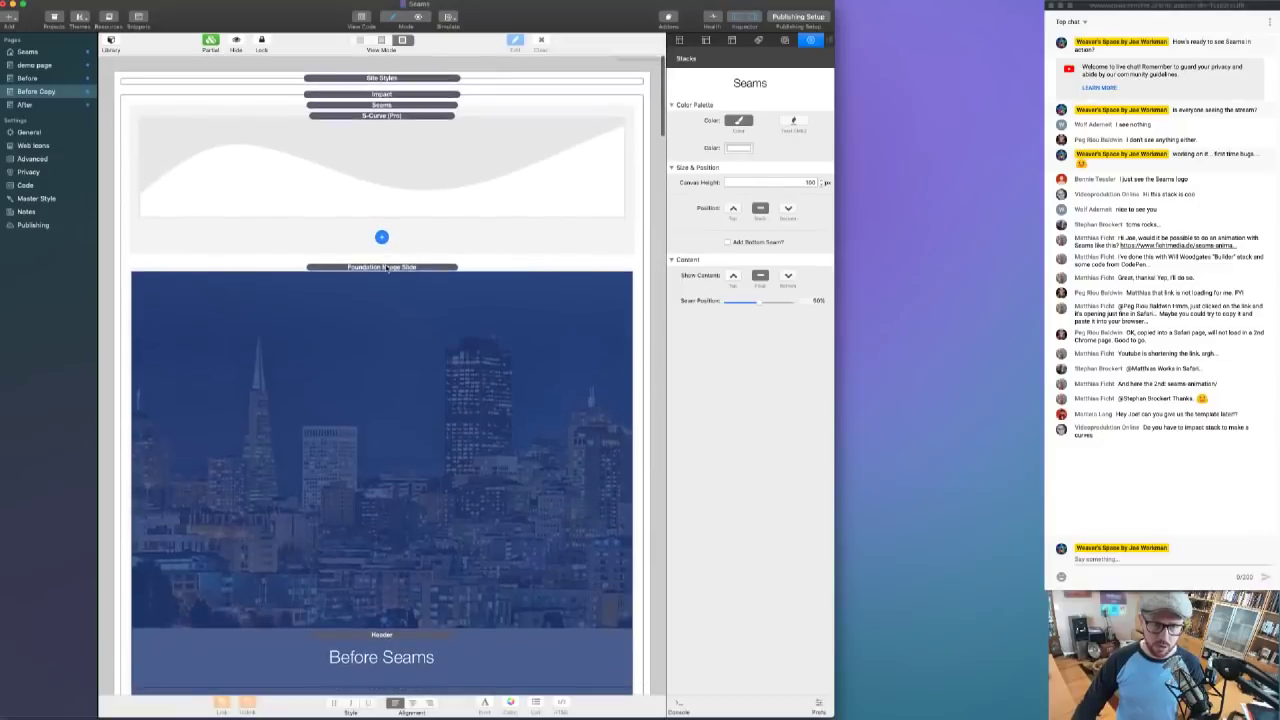
click(386, 268)
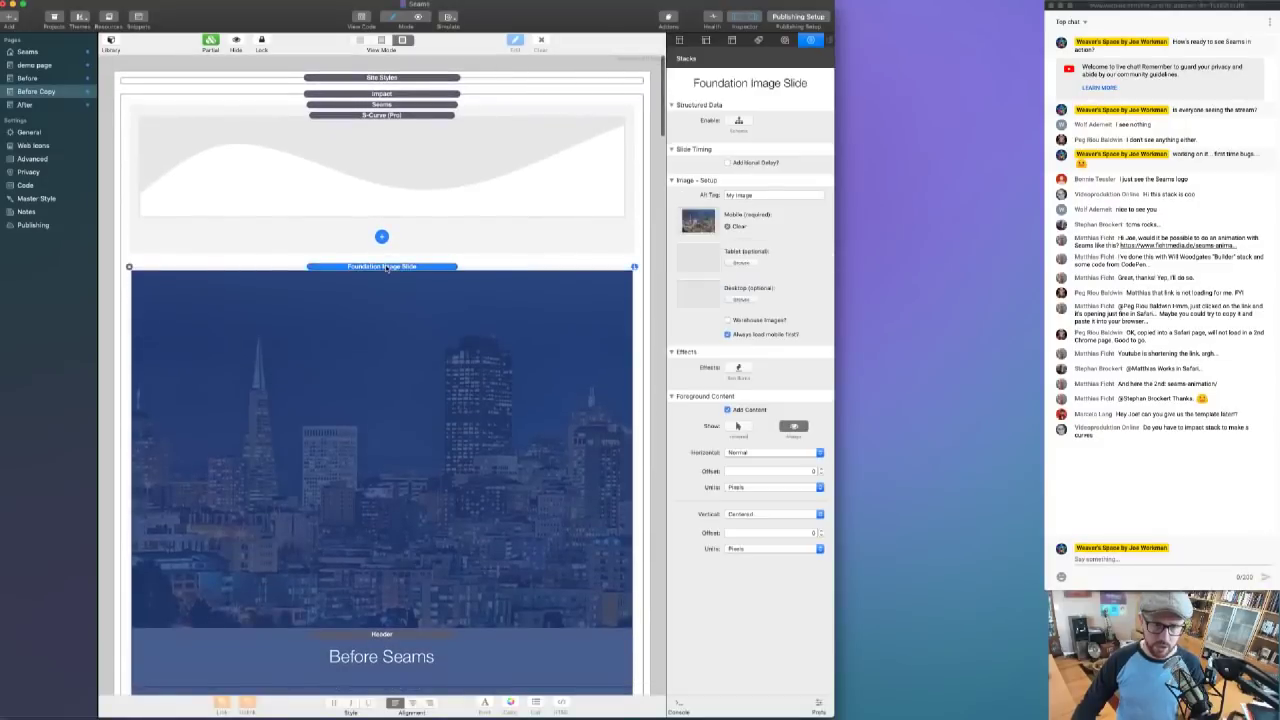
scroll(385, 268, down, 2)
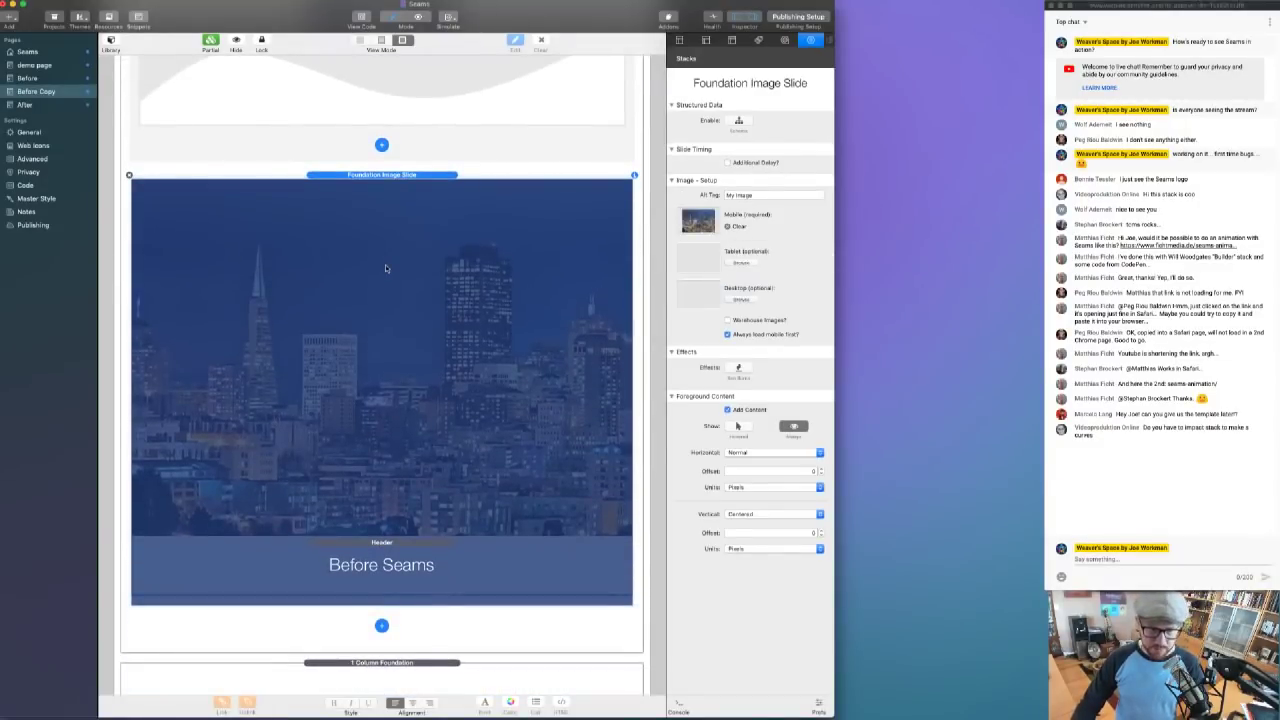
key(super+d)
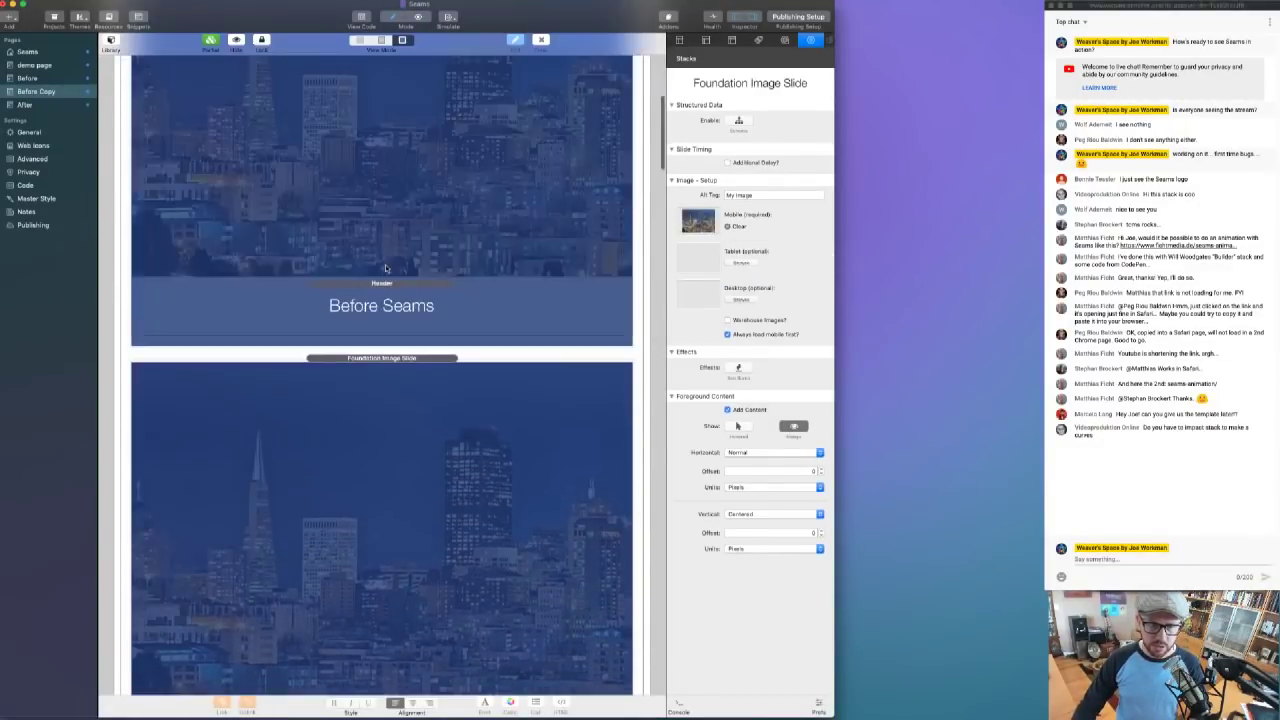
scroll(403, 360, down, 4)
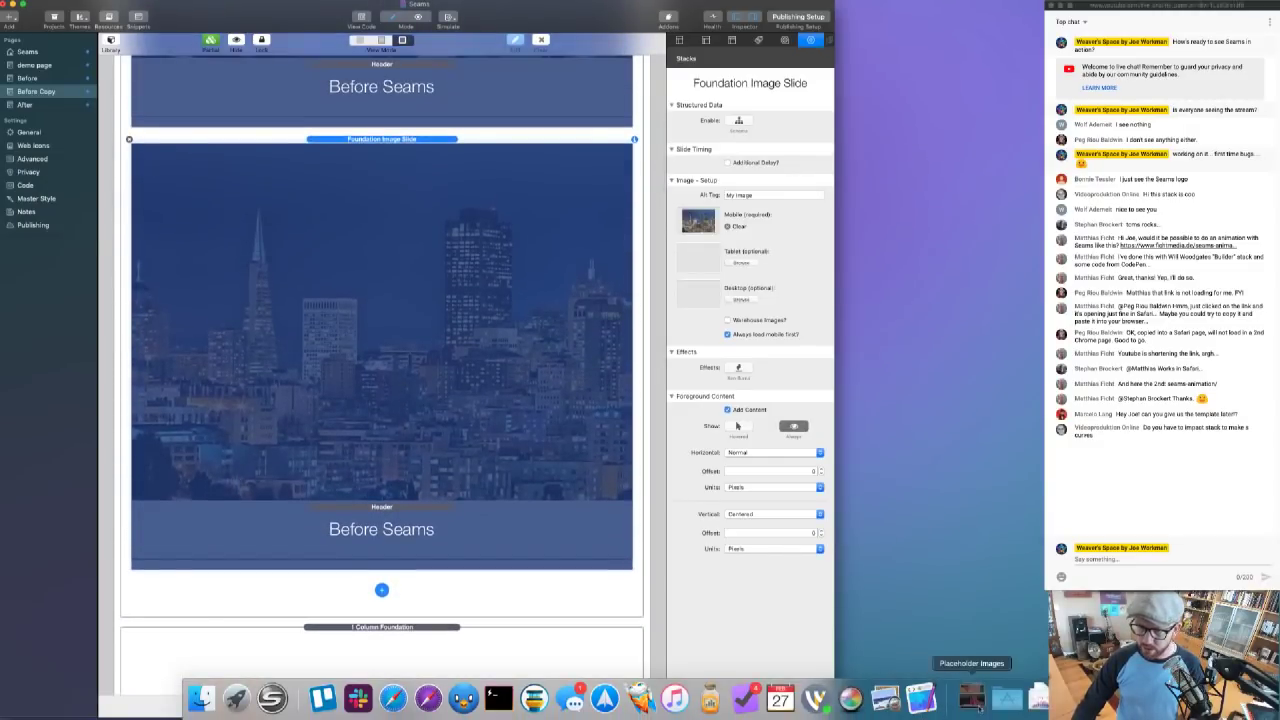
- Replace the duplicated slide's mobile image with the Fishermans Wharf sign photo from the Placeholder Images folder and preview the page
click(971, 697)
drag(1003, 366, 698, 220)
scroll(440, 155, up, 6)
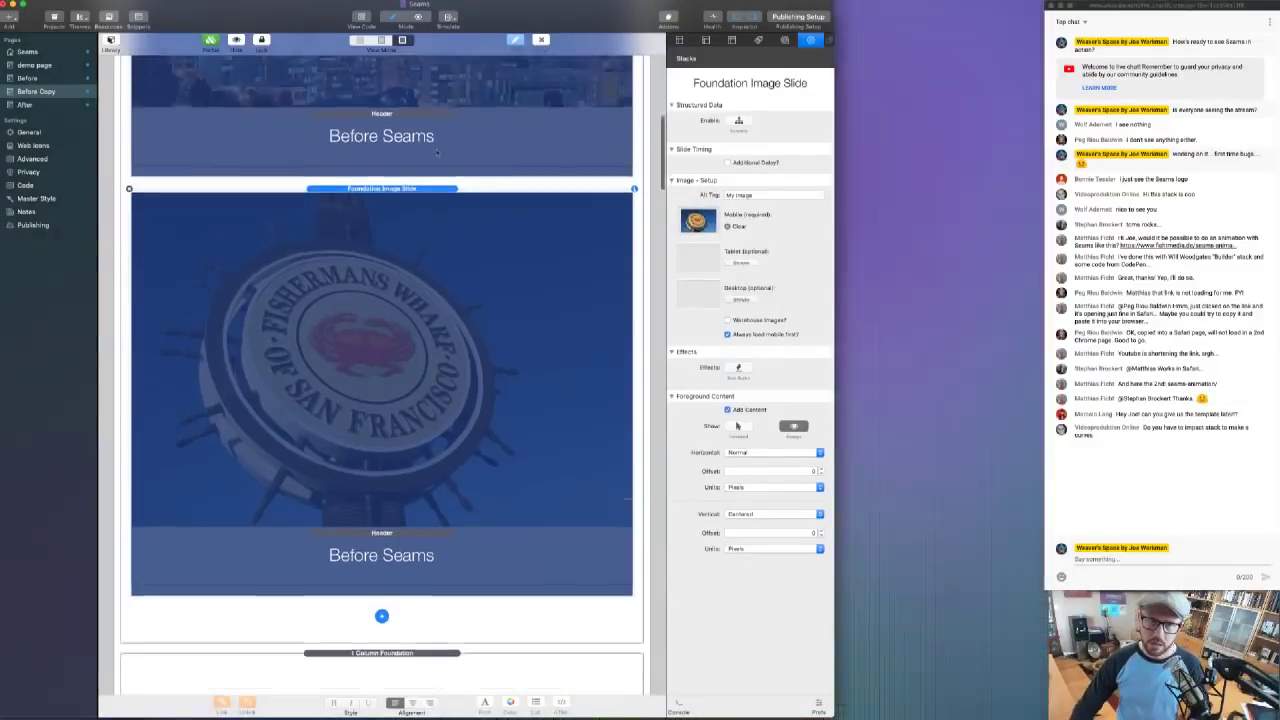
click(419, 18)
scroll(436, 152, up, 2)
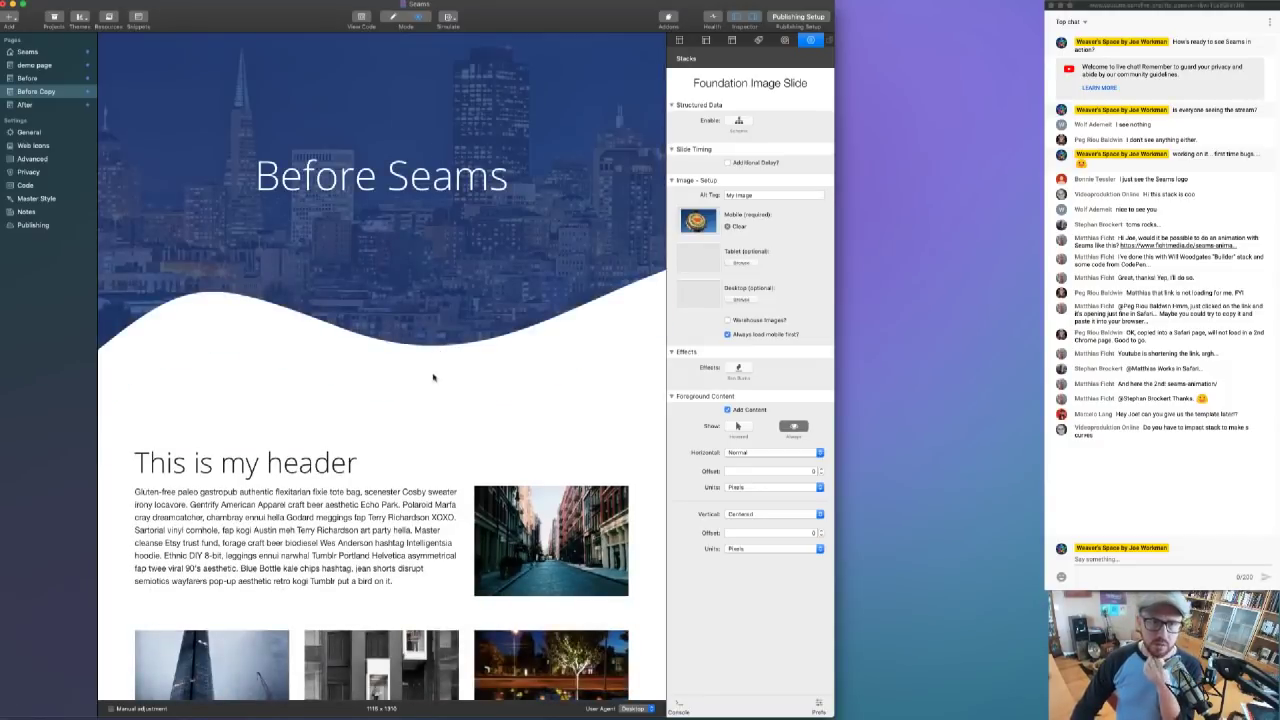
scroll(434, 374, up, 2)
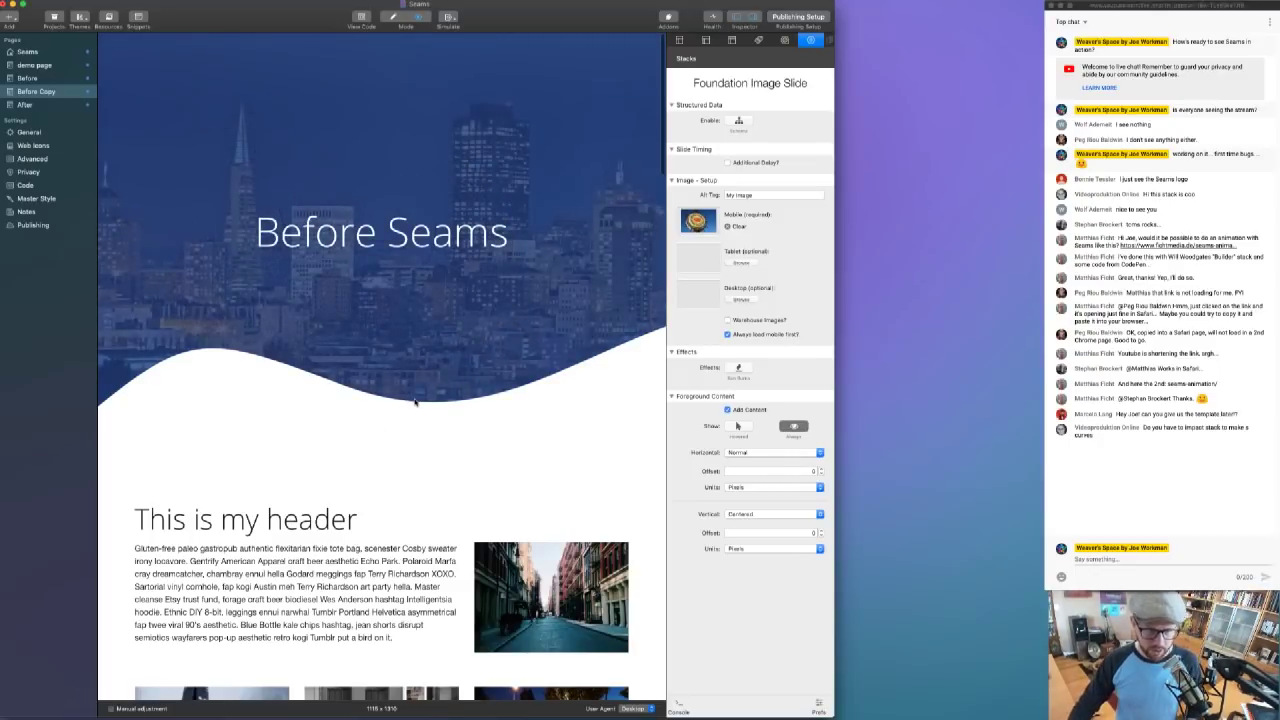
- Replace the S-Curve (Pro) in the Impact stack's Seams with a new default S-Curve (Pro) and preview the hero
key(super+r)
scroll(375, 232, up, 5)
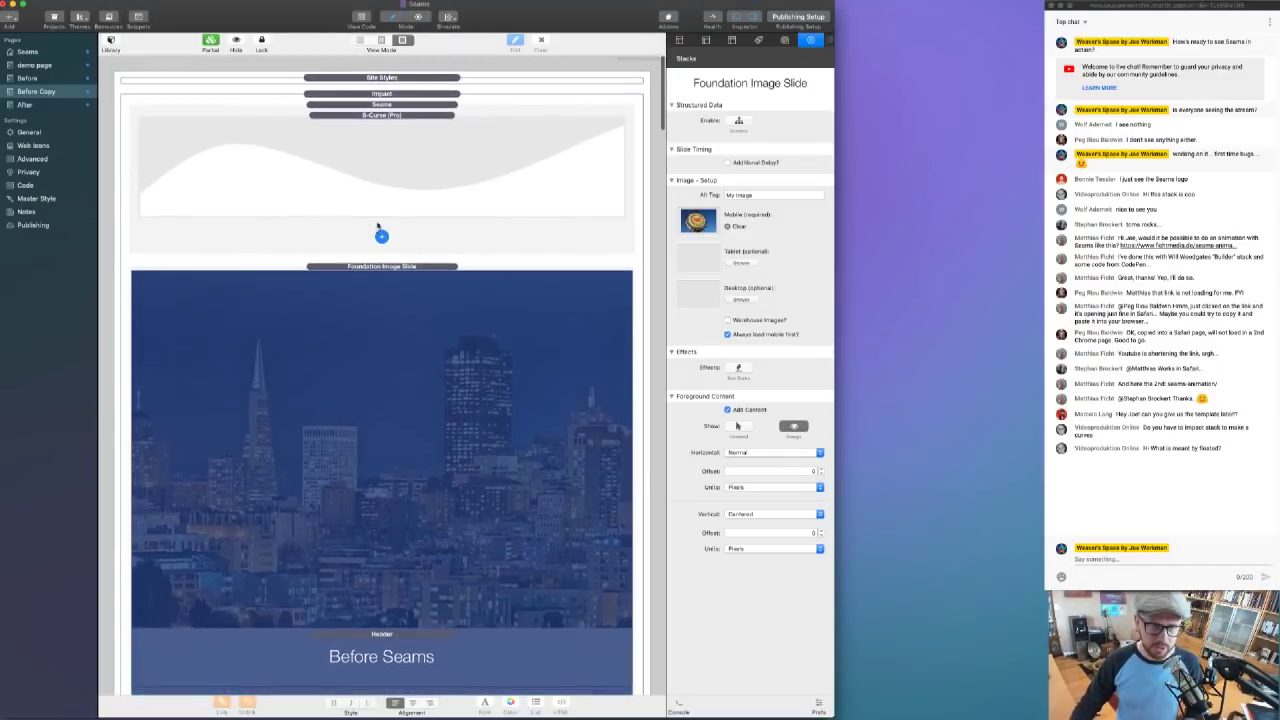
click(386, 200)
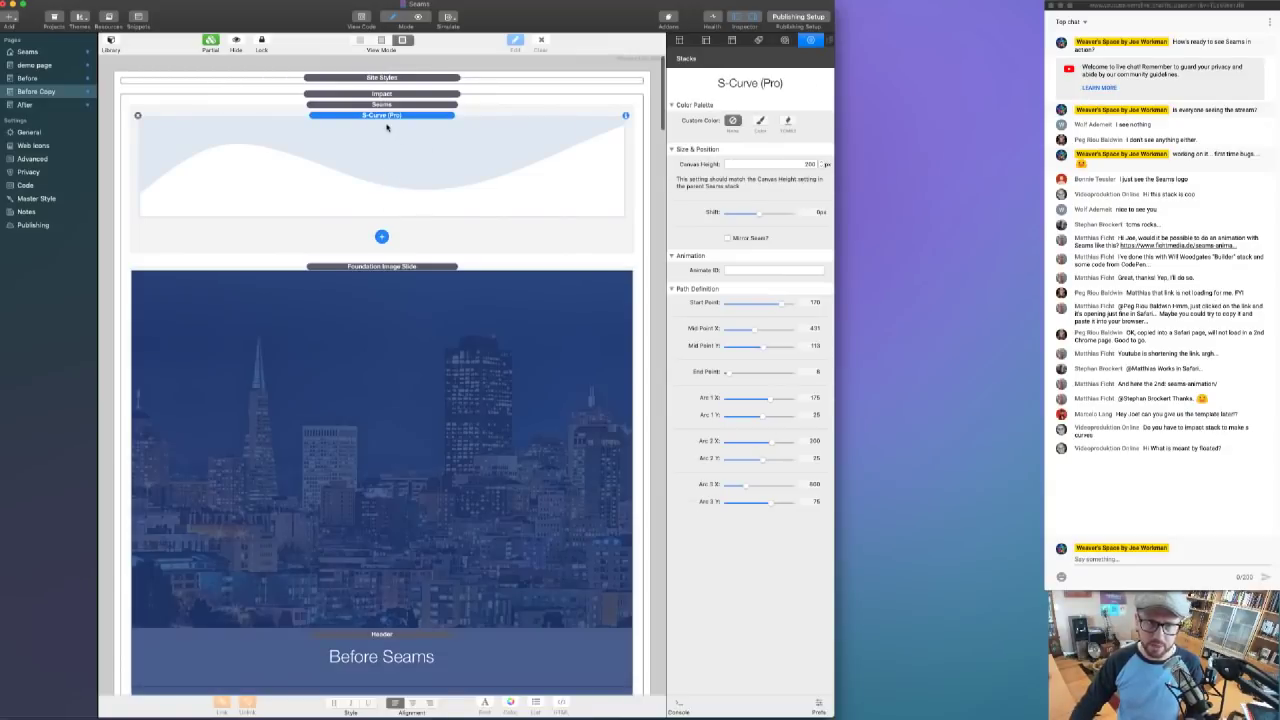
click(137, 115)
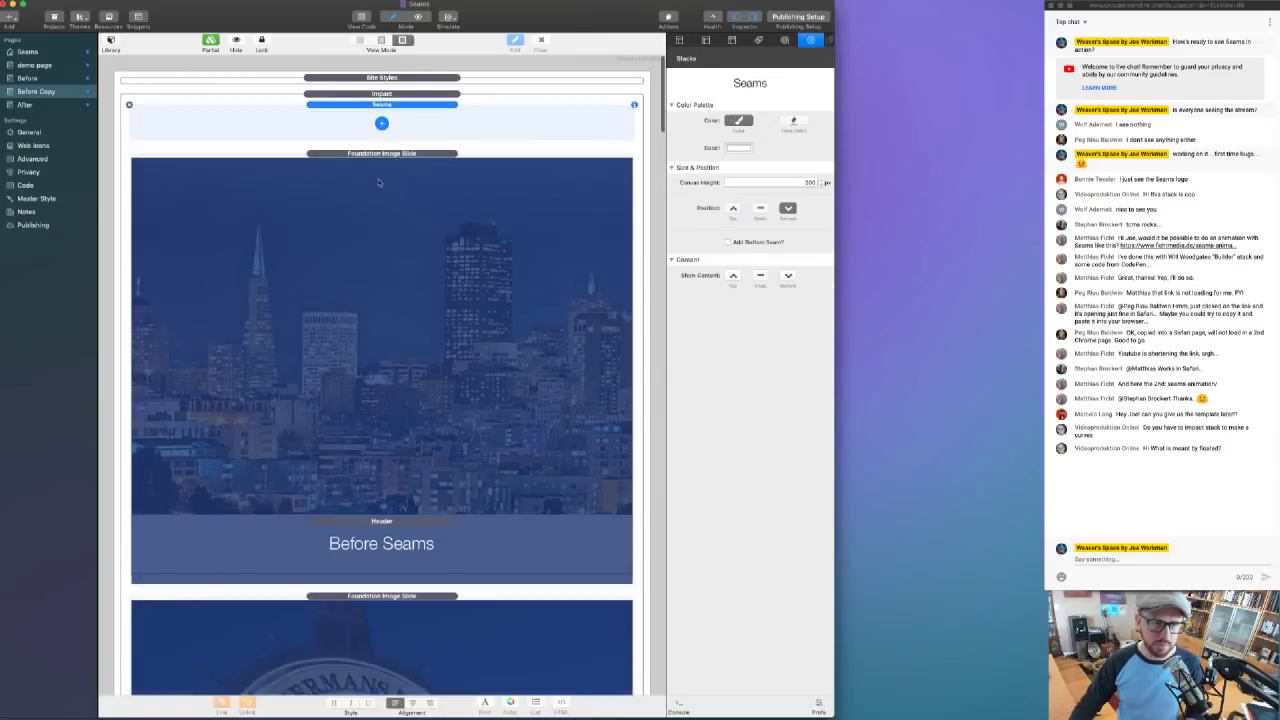
click(381, 123)
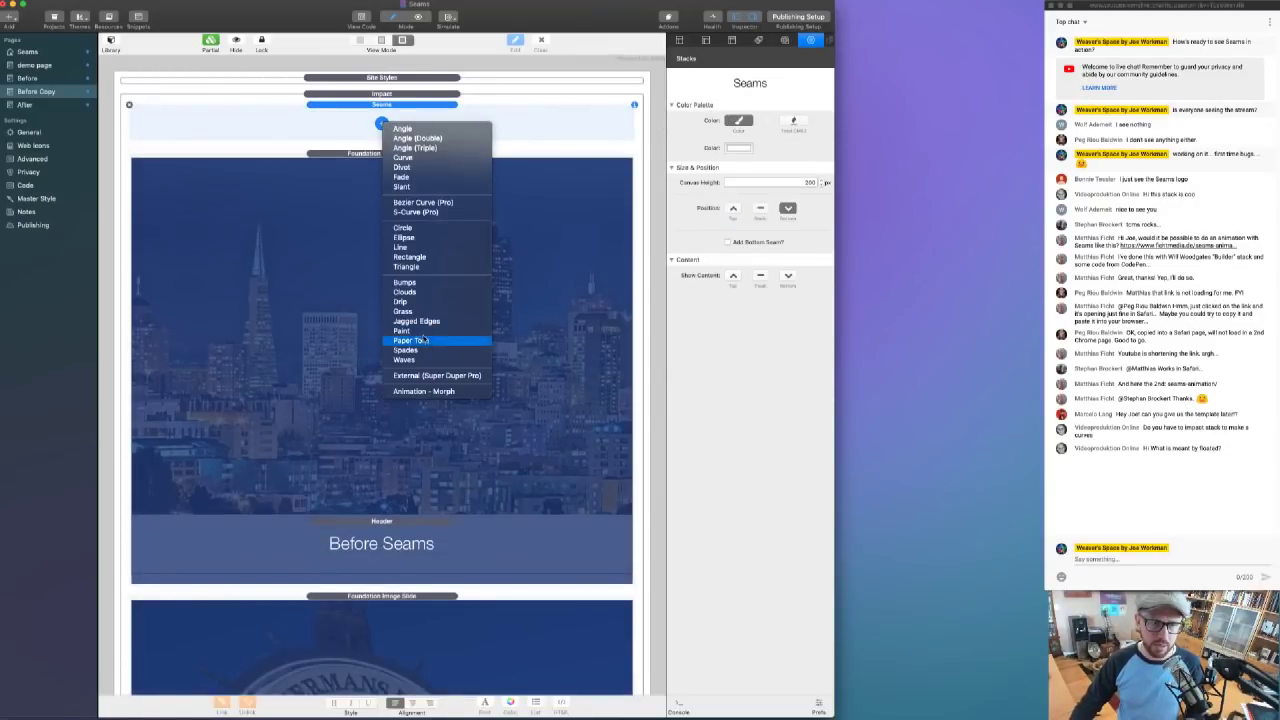
click(412, 212)
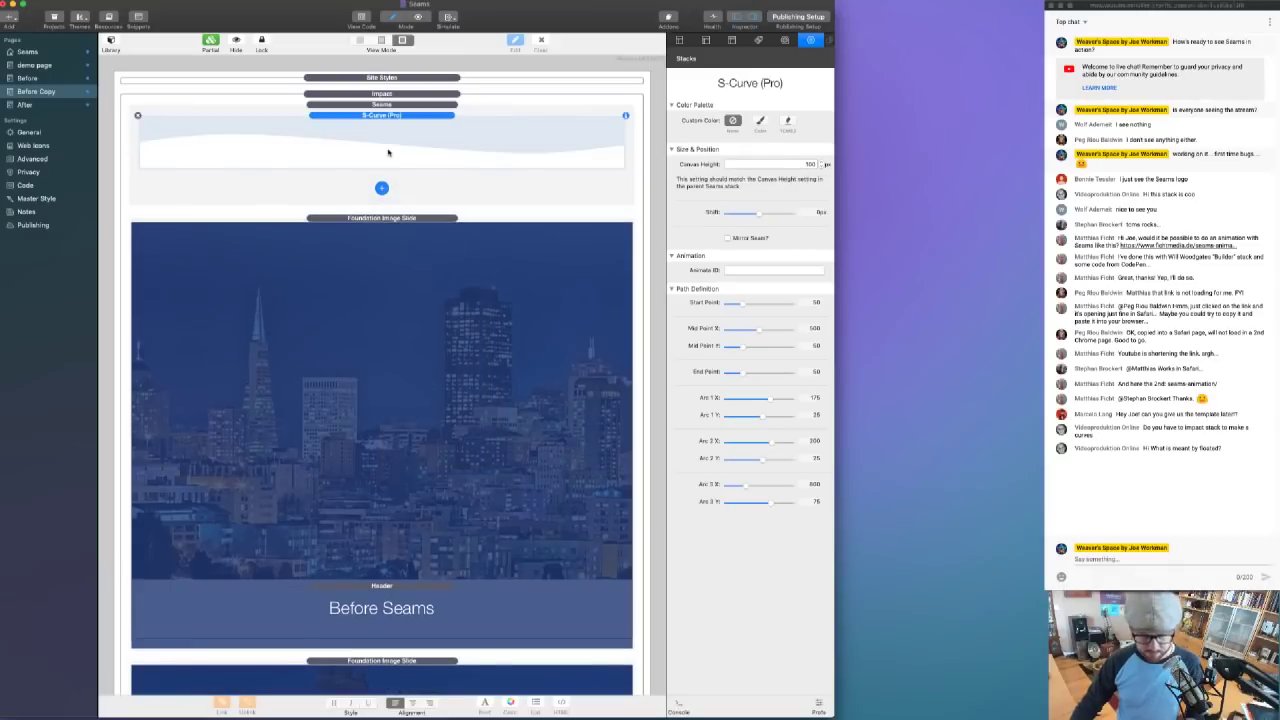
key(super+shift+p)
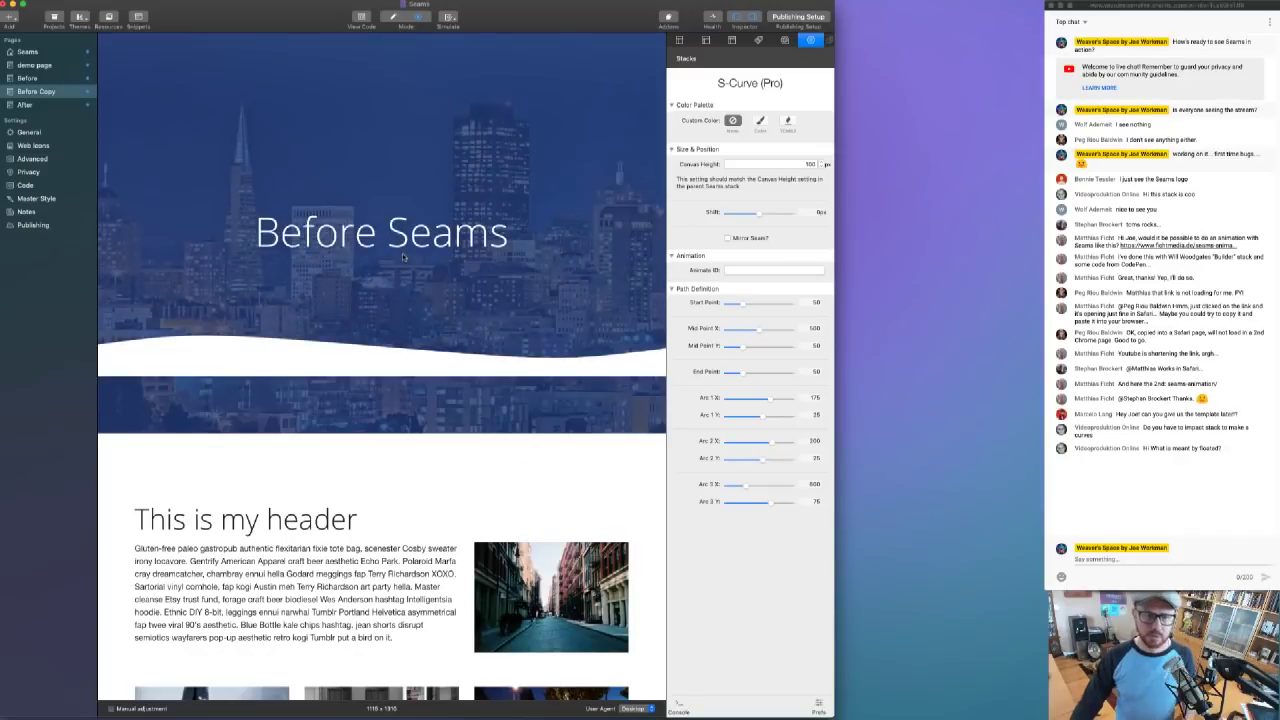
key(super+shift+p)
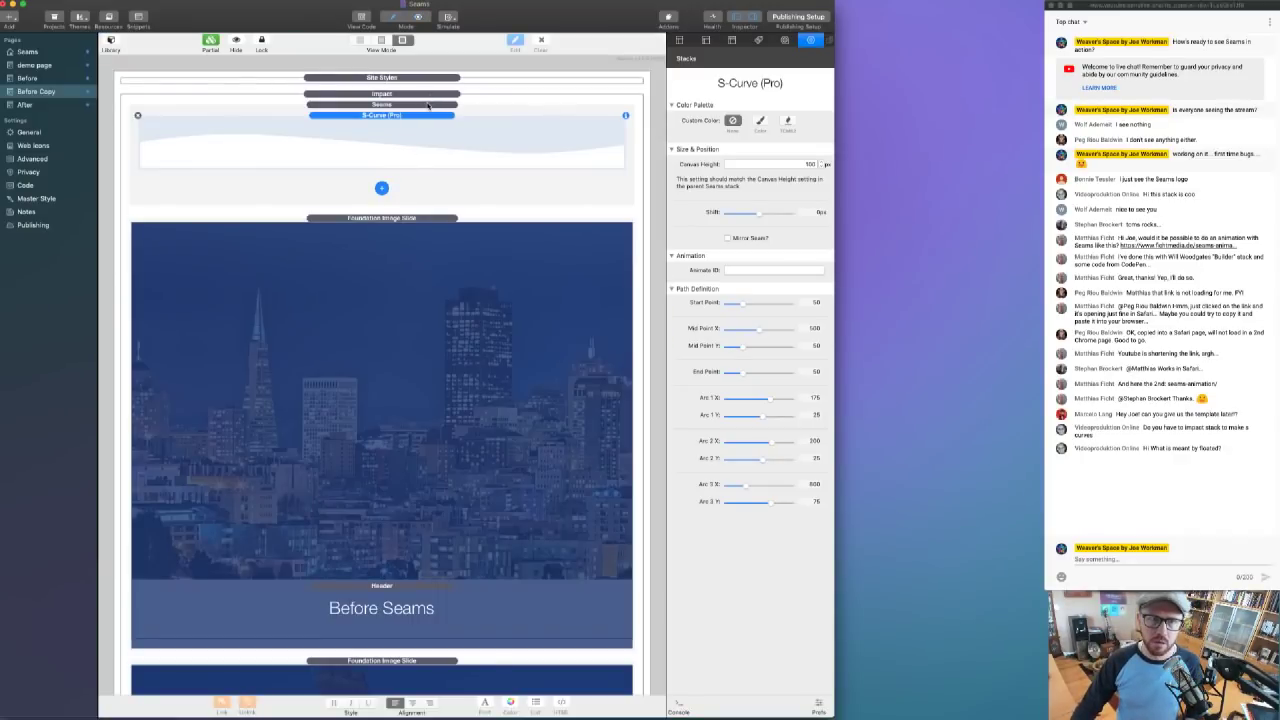
- Preview the hero and compare the Canvas Height of the Impact stack's Seams with that of its S-Curve (Pro)
click(428, 105)
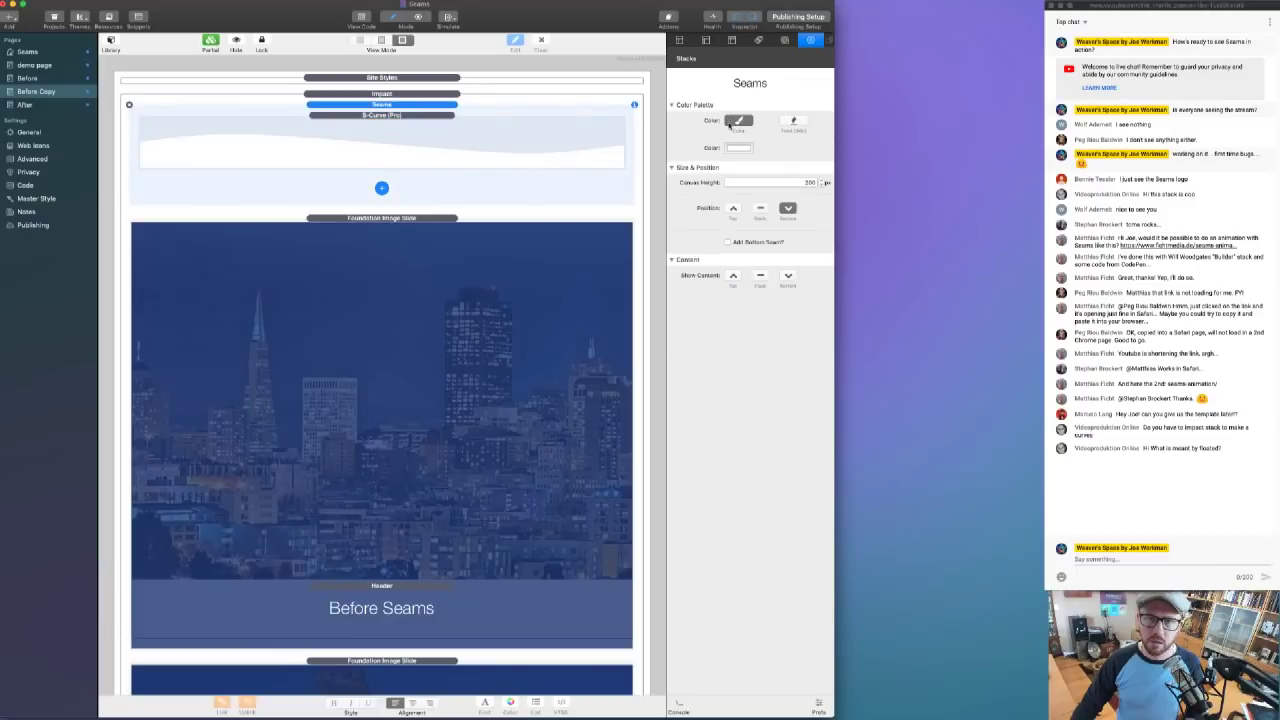
click(406, 143)
click(400, 105)
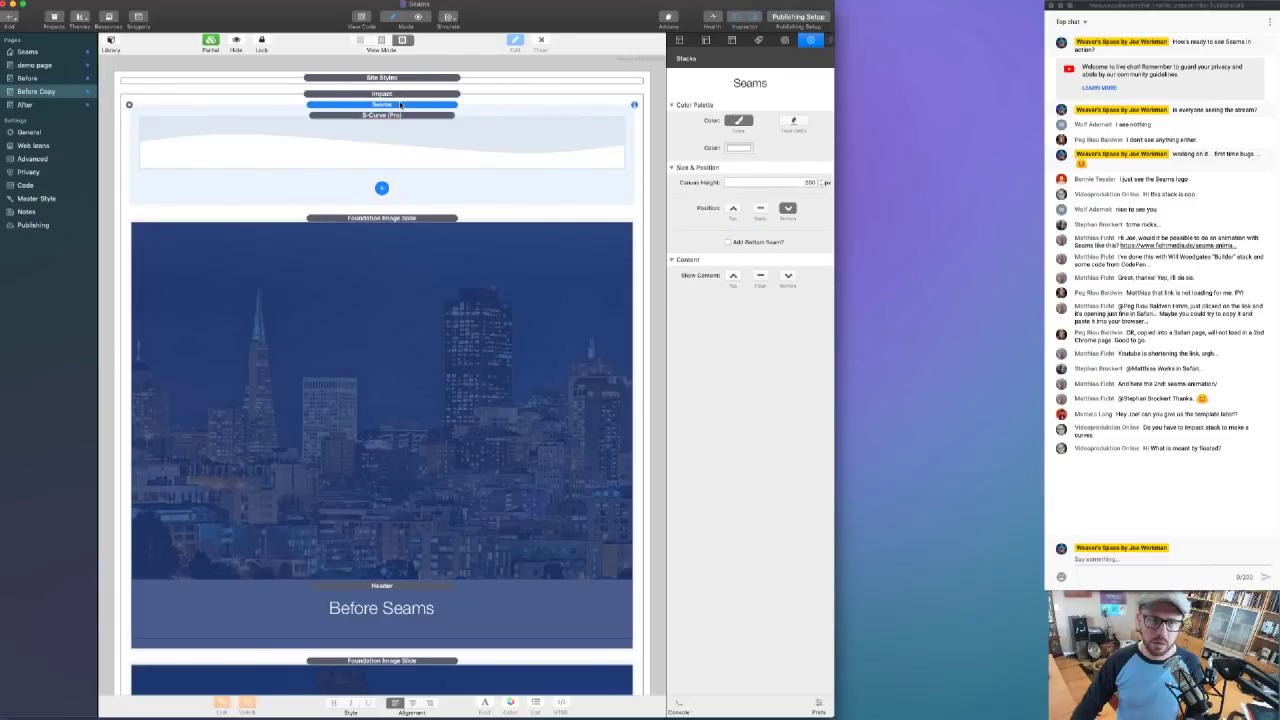
key(super+r)
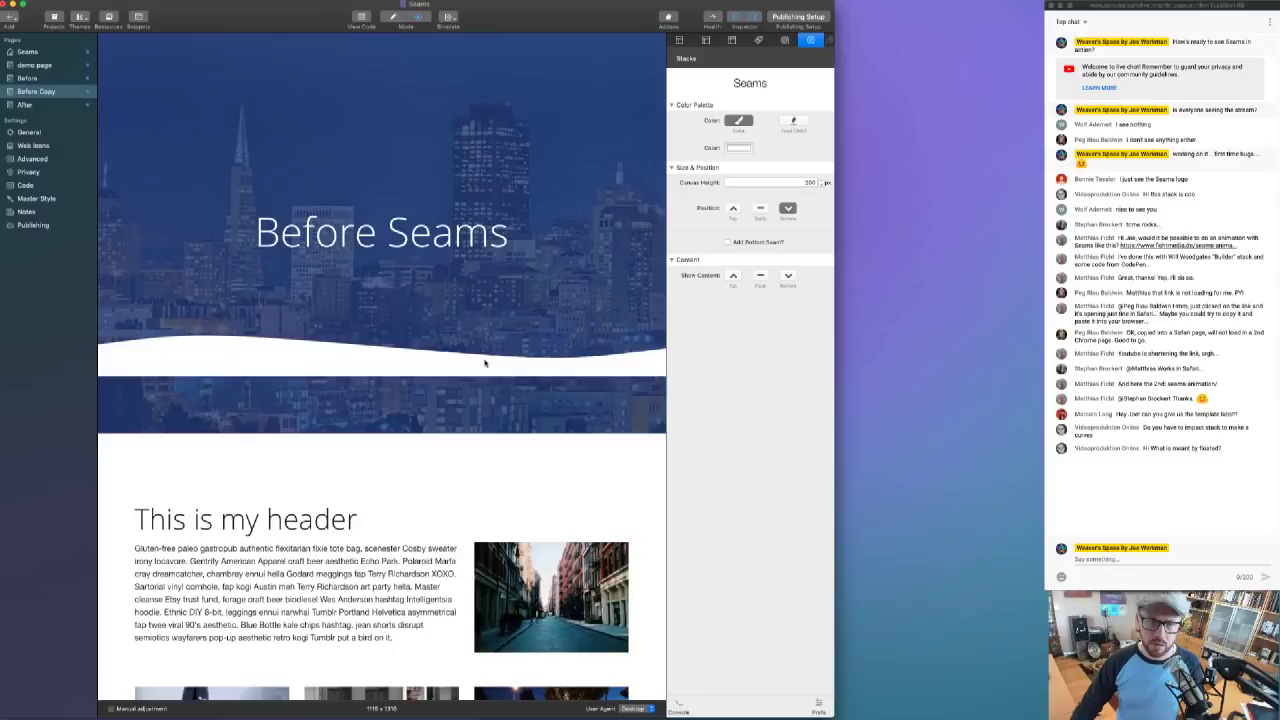
key(super+r)
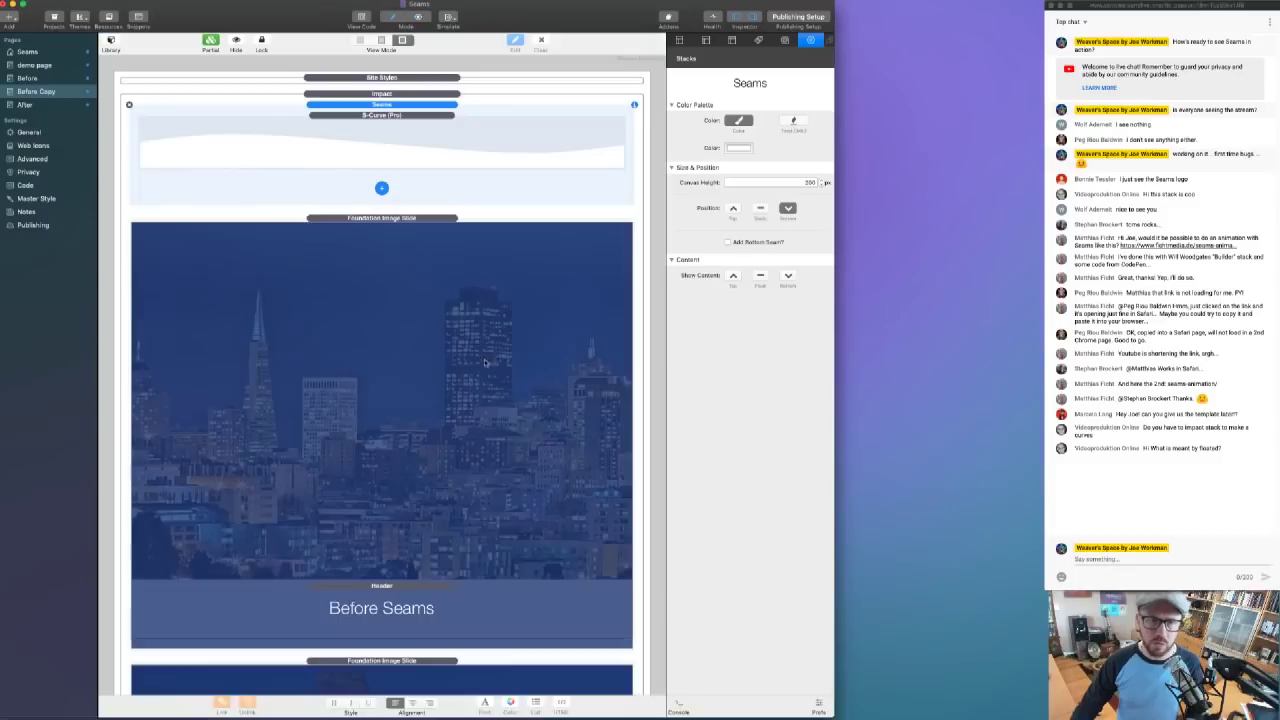
click(416, 133)
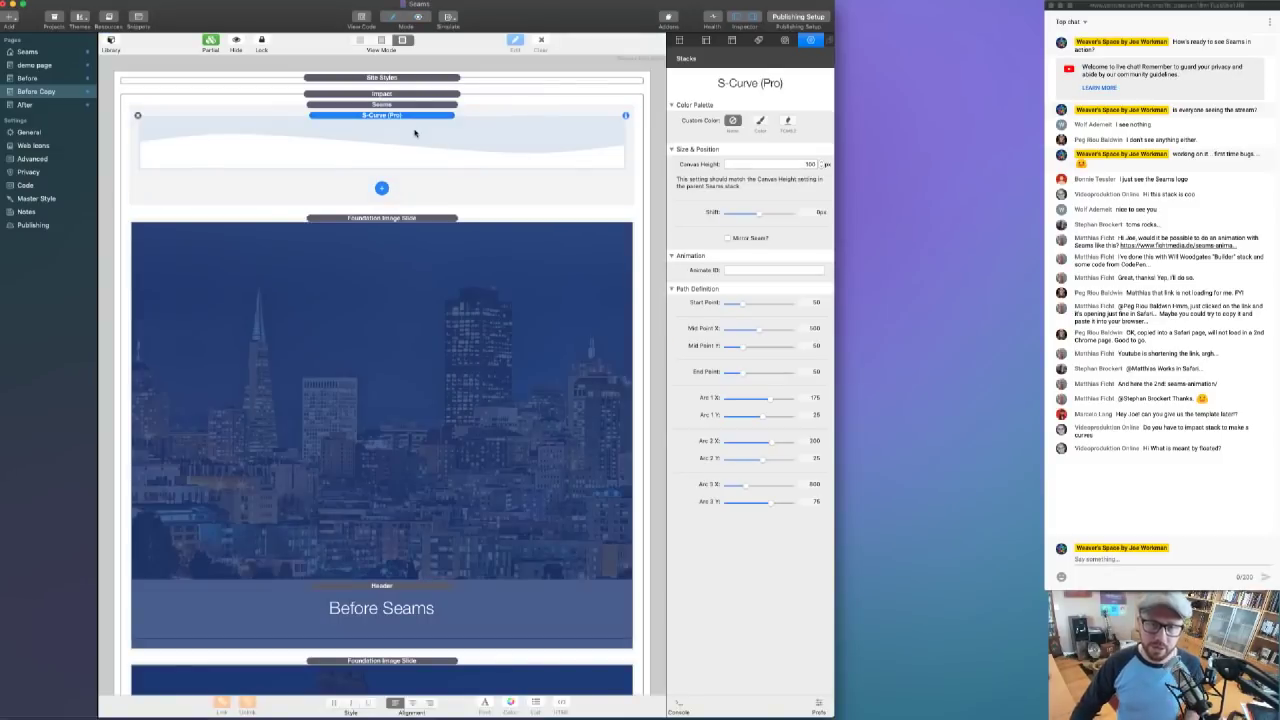
click(779, 166)
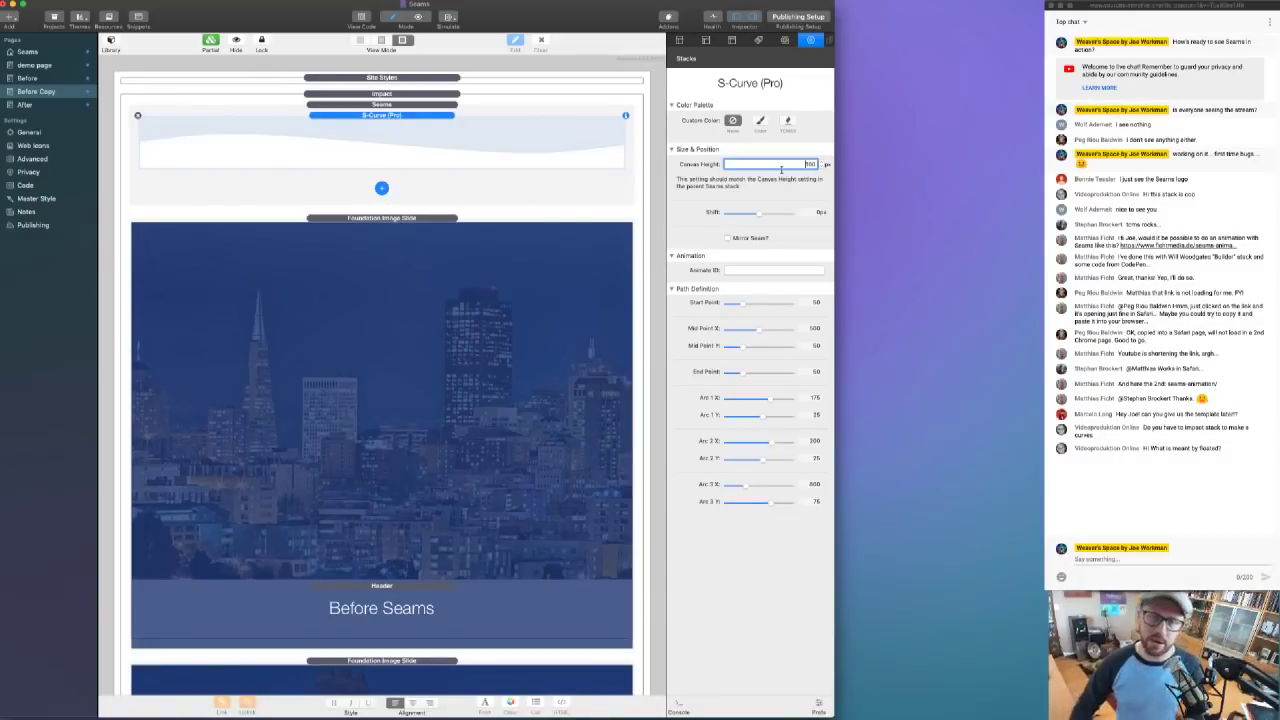
double_click(789, 169)
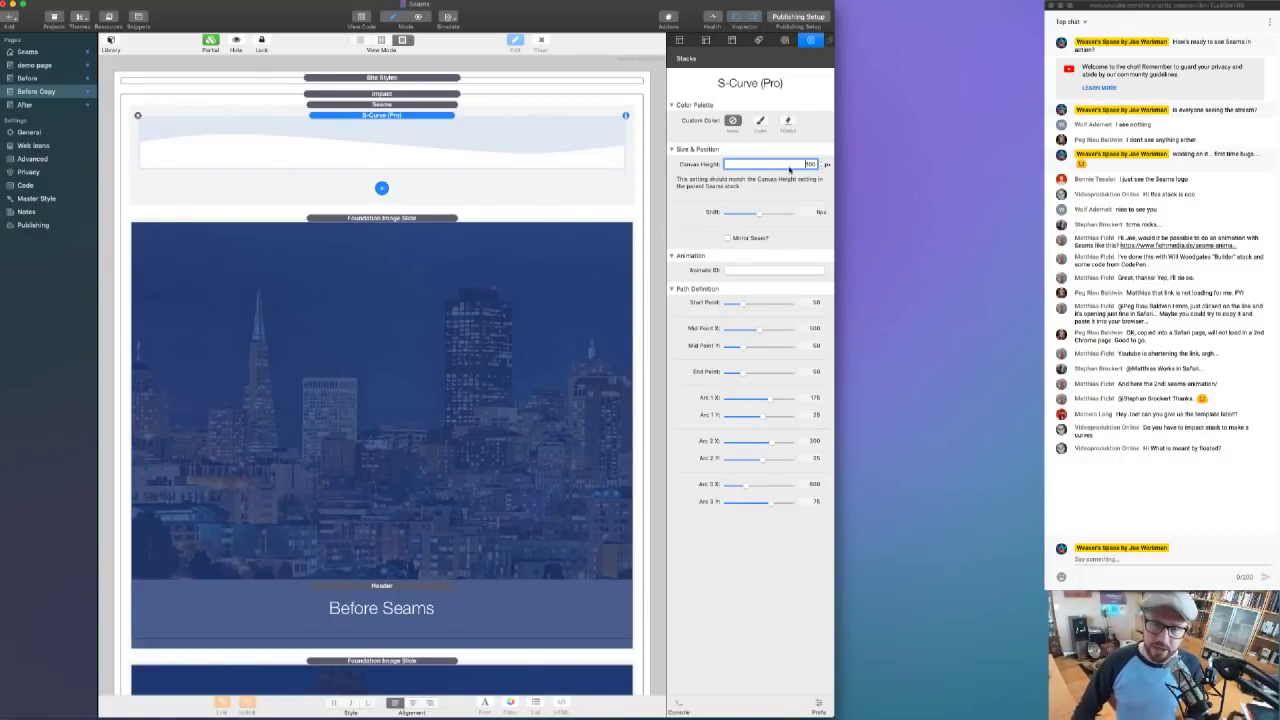
- Set the Canvas Height of the Impact stack's Seams to 100 px and preview the hero
click(473, 112)
click(468, 109)
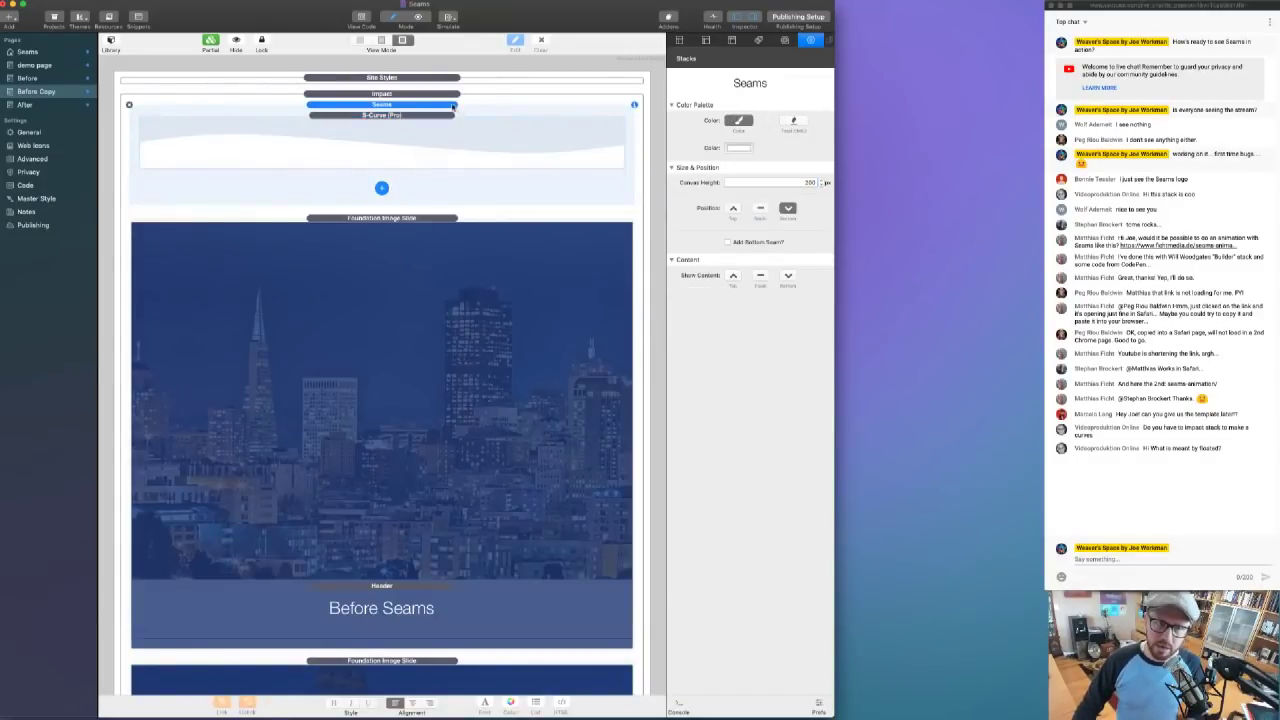
click(797, 183)
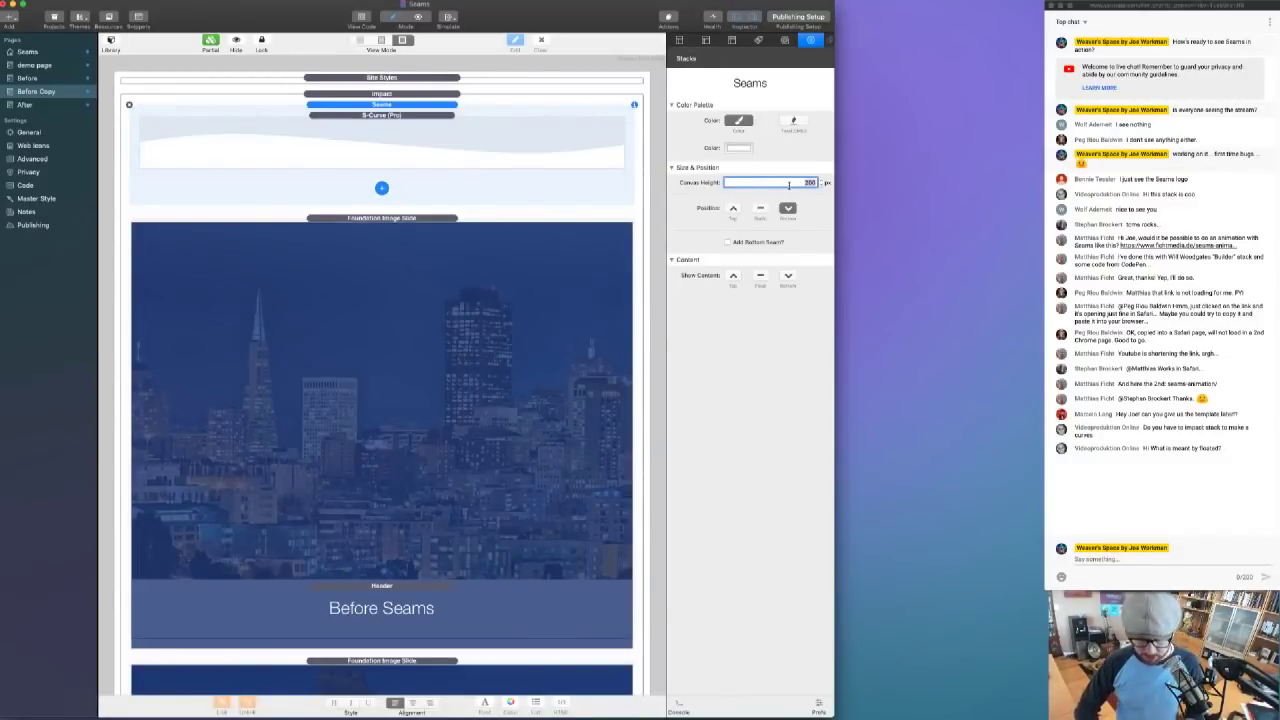
text(100)
key(Return)
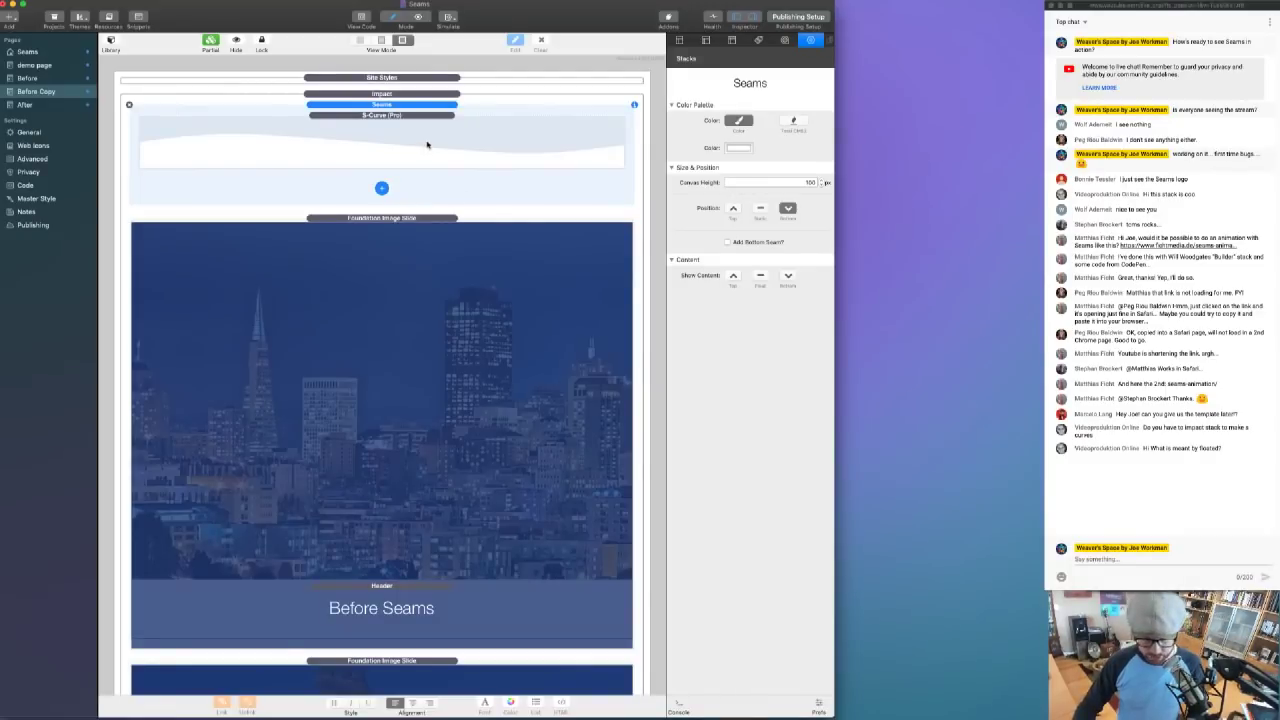
key(super+r)
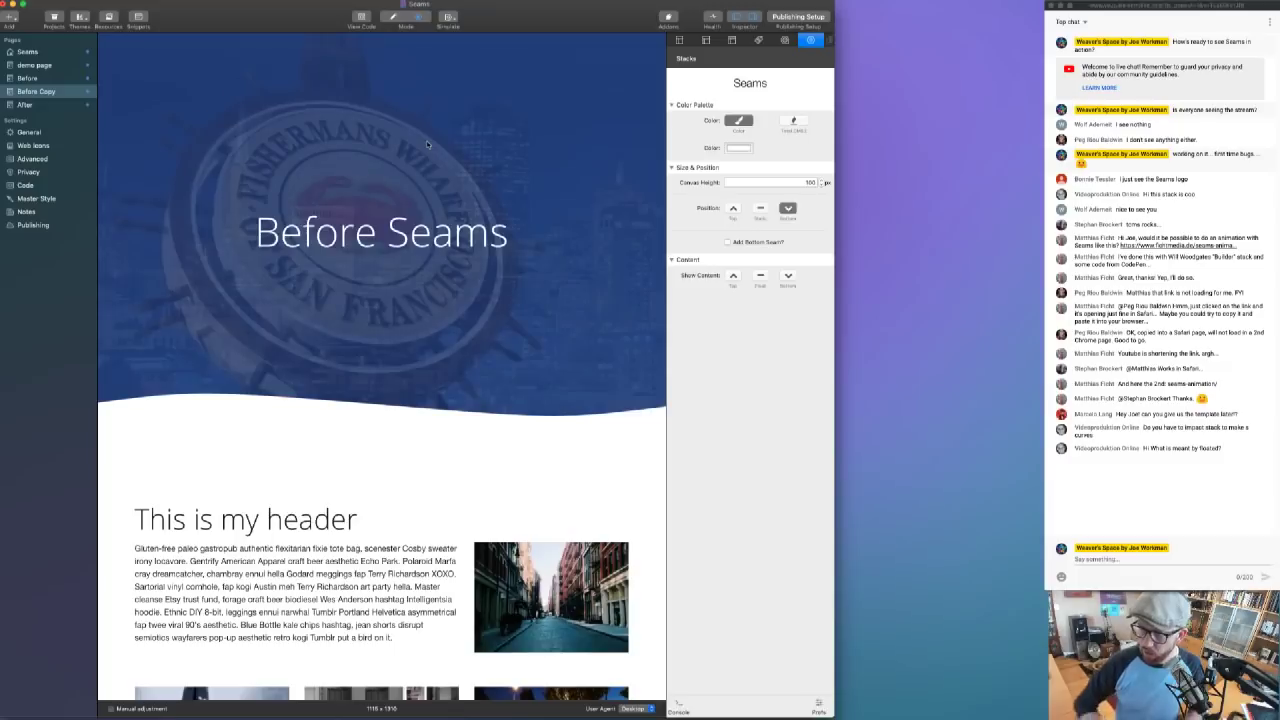
scroll(461, 320, down, 5)
key(super+r)
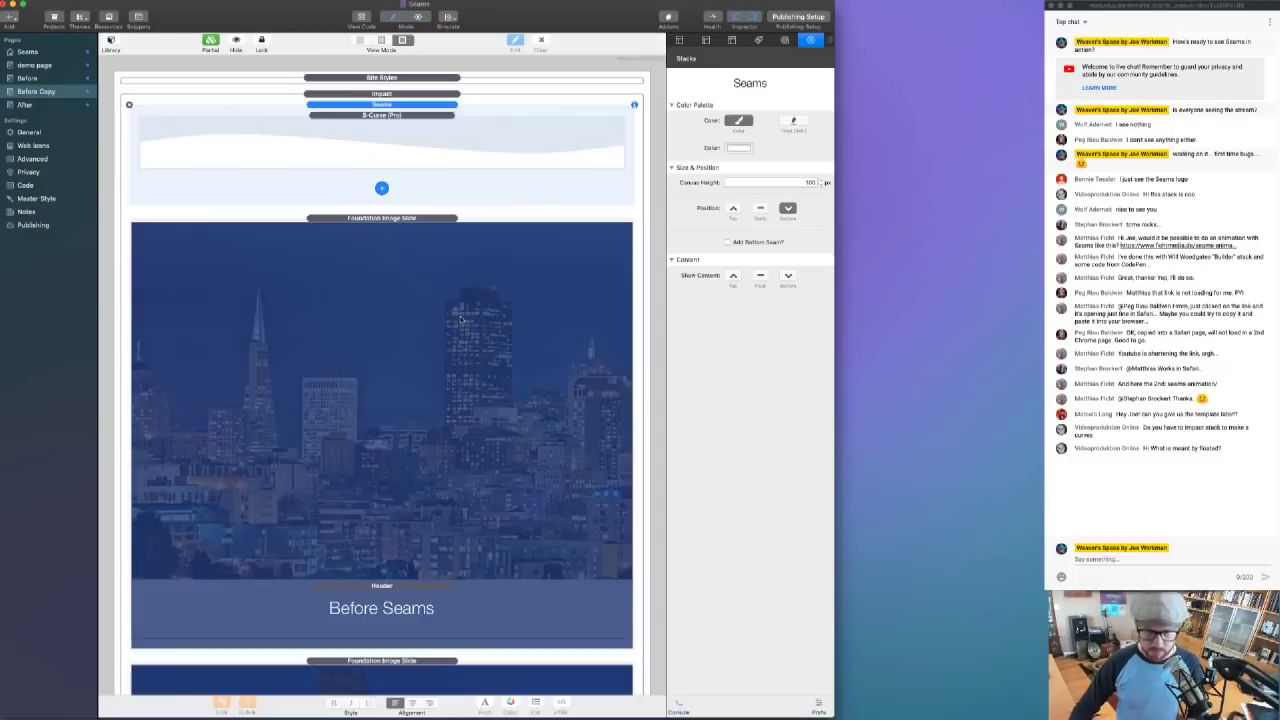
- Inspect the position and content settings of the nested Seams in the orange section, and check that section in the preview
scroll(461, 320, down, 5)
scroll(460, 314, down, 10)
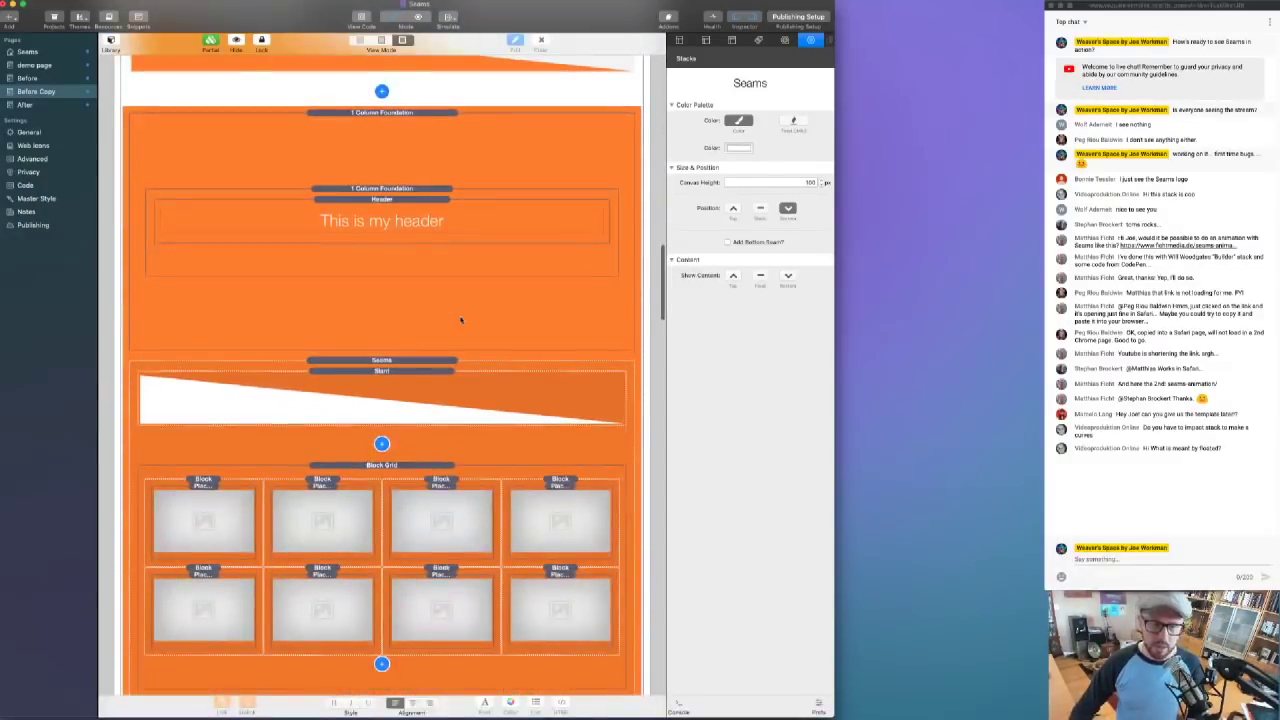
scroll(443, 285, up, 5)
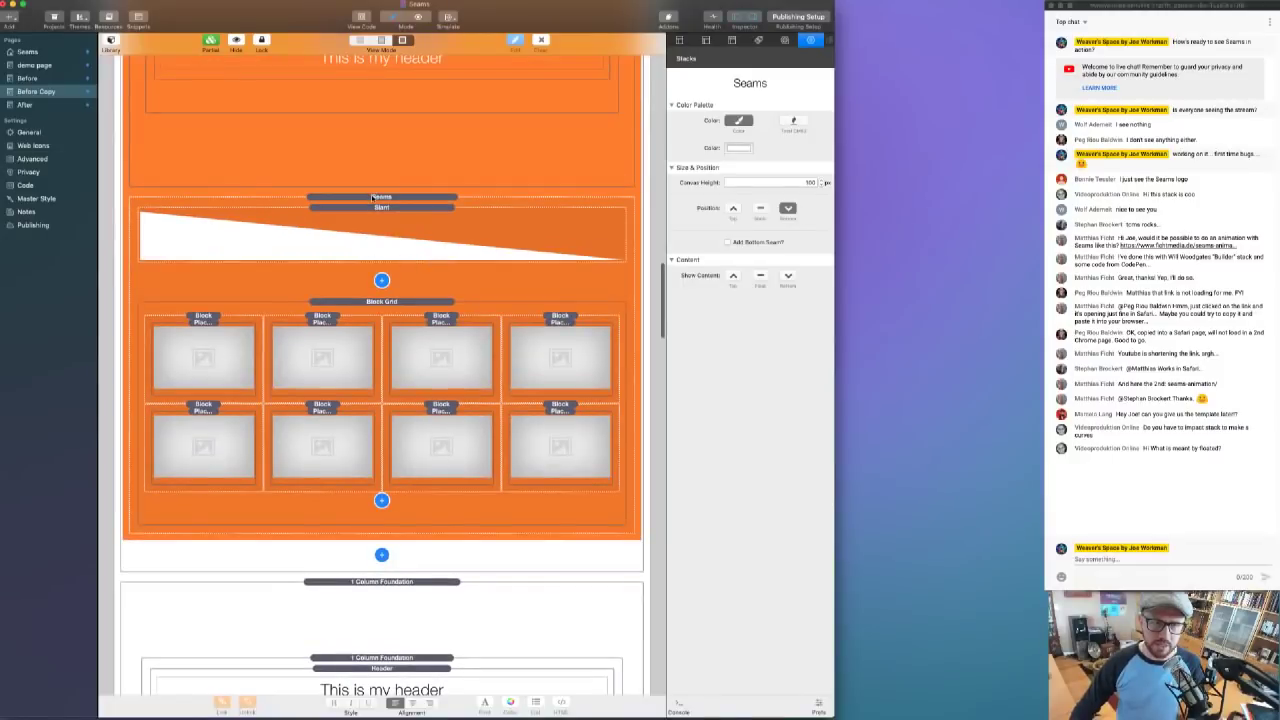
click(374, 197)
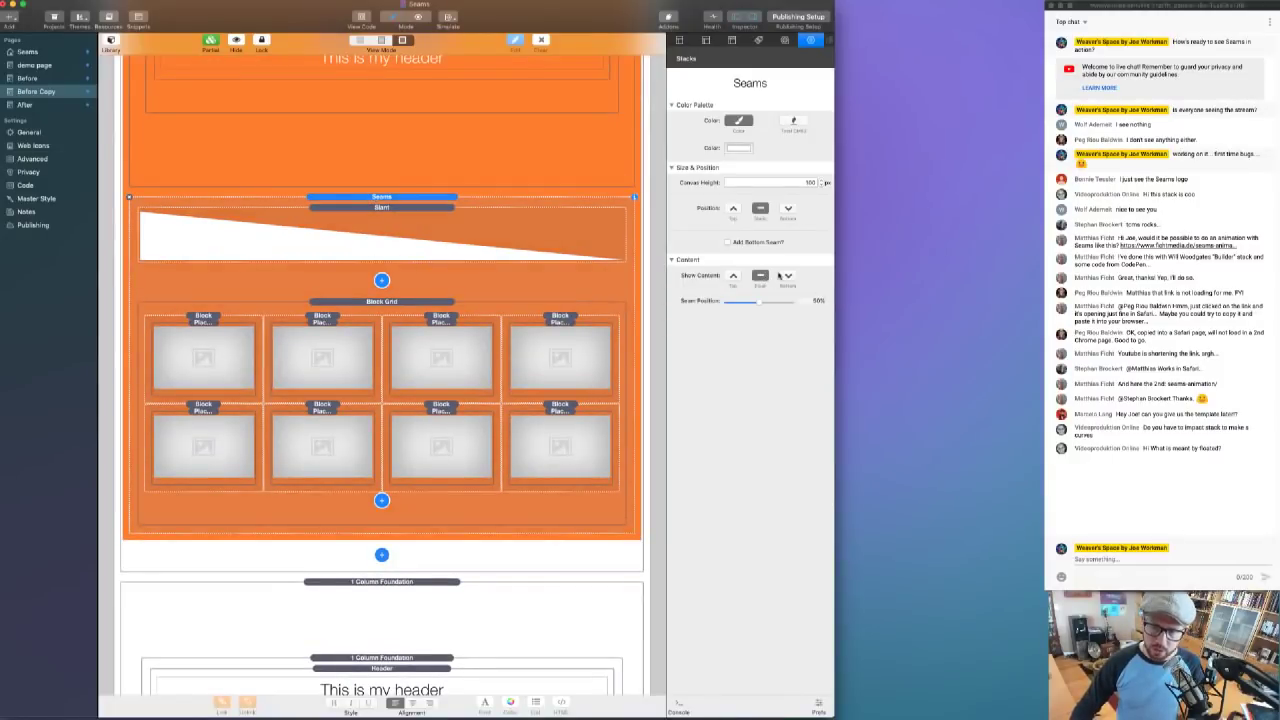
key(super+r)
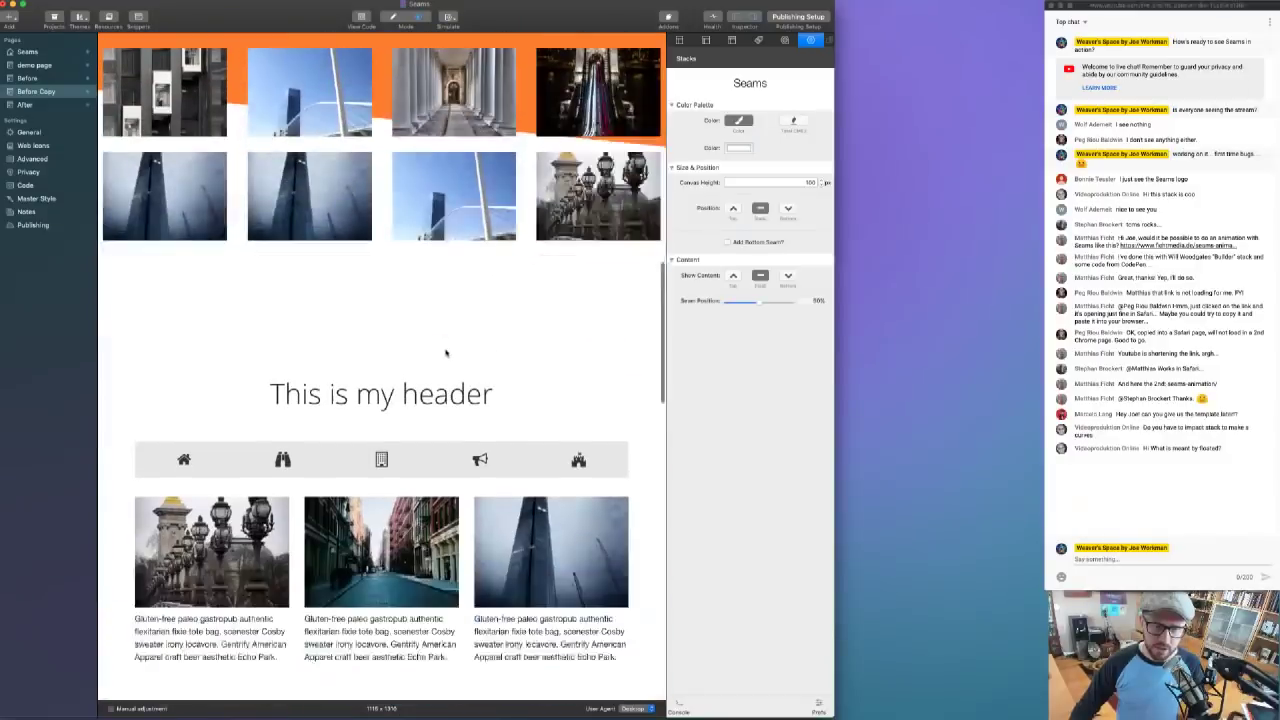
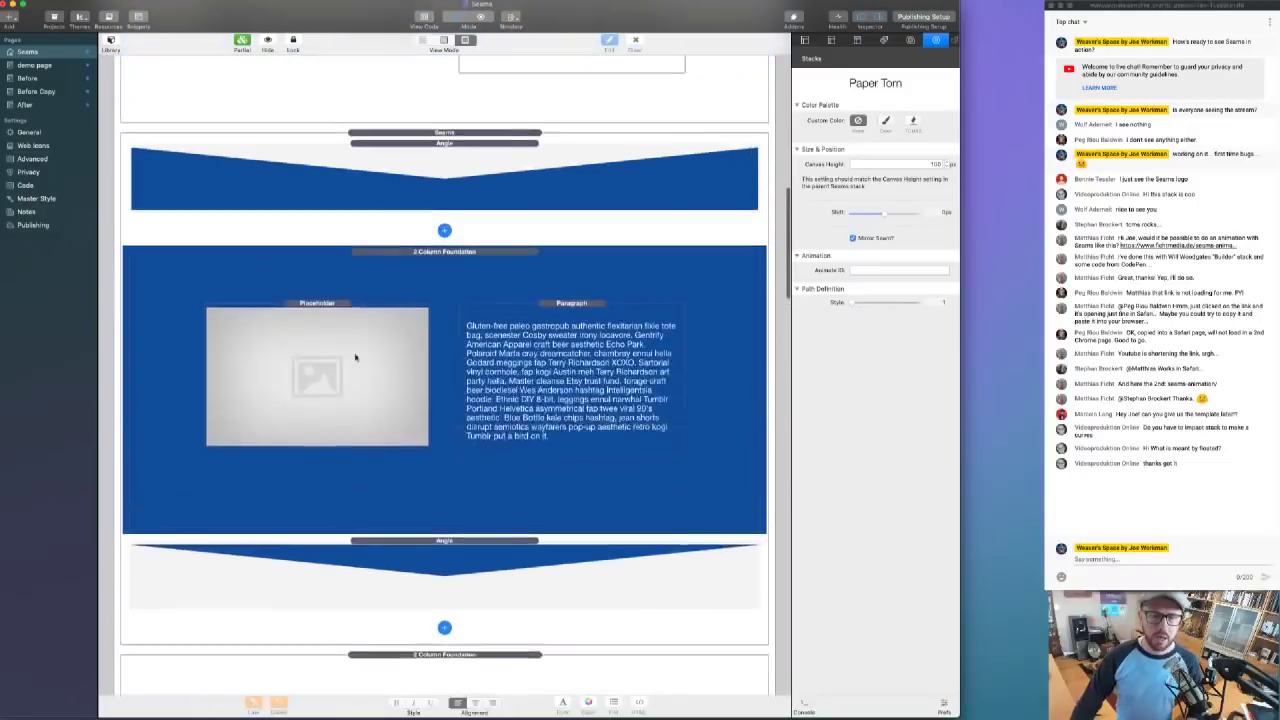
- Add a Curve below the Angle at the start of the blue section's Seams and preview the combined edge
click(446, 239)
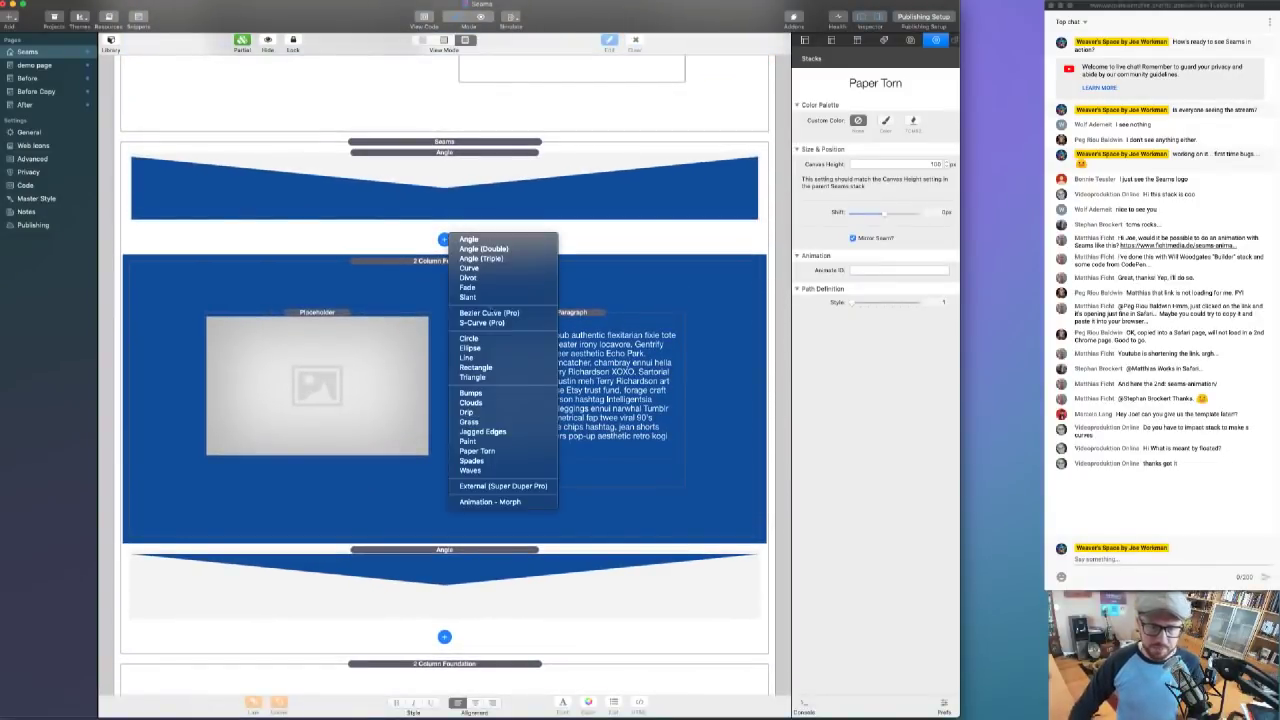
click(480, 269)
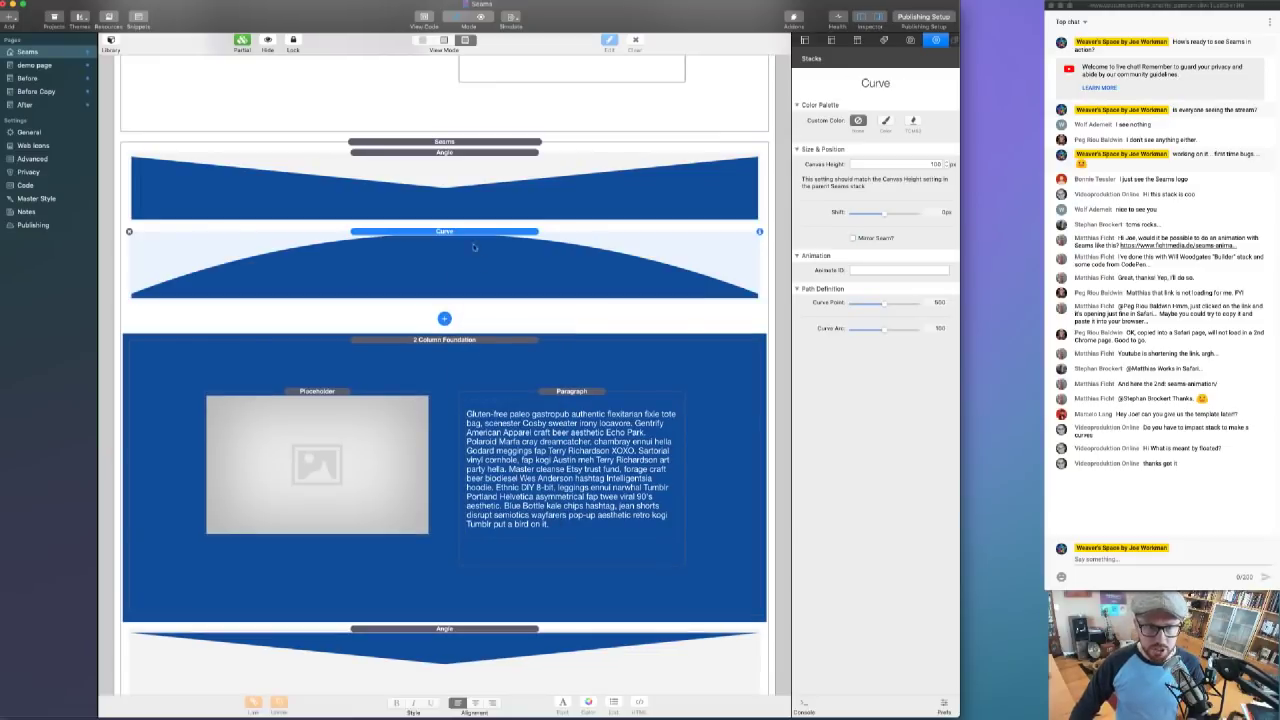
click(460, 177)
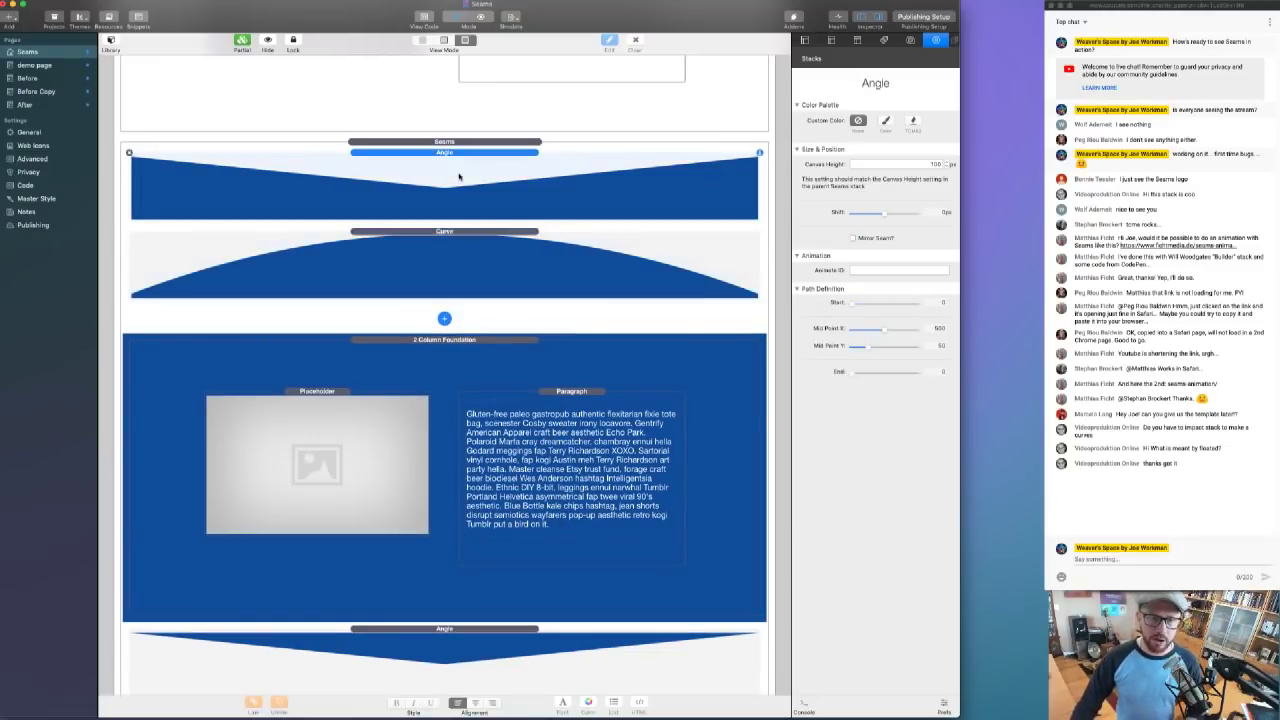
click(473, 237)
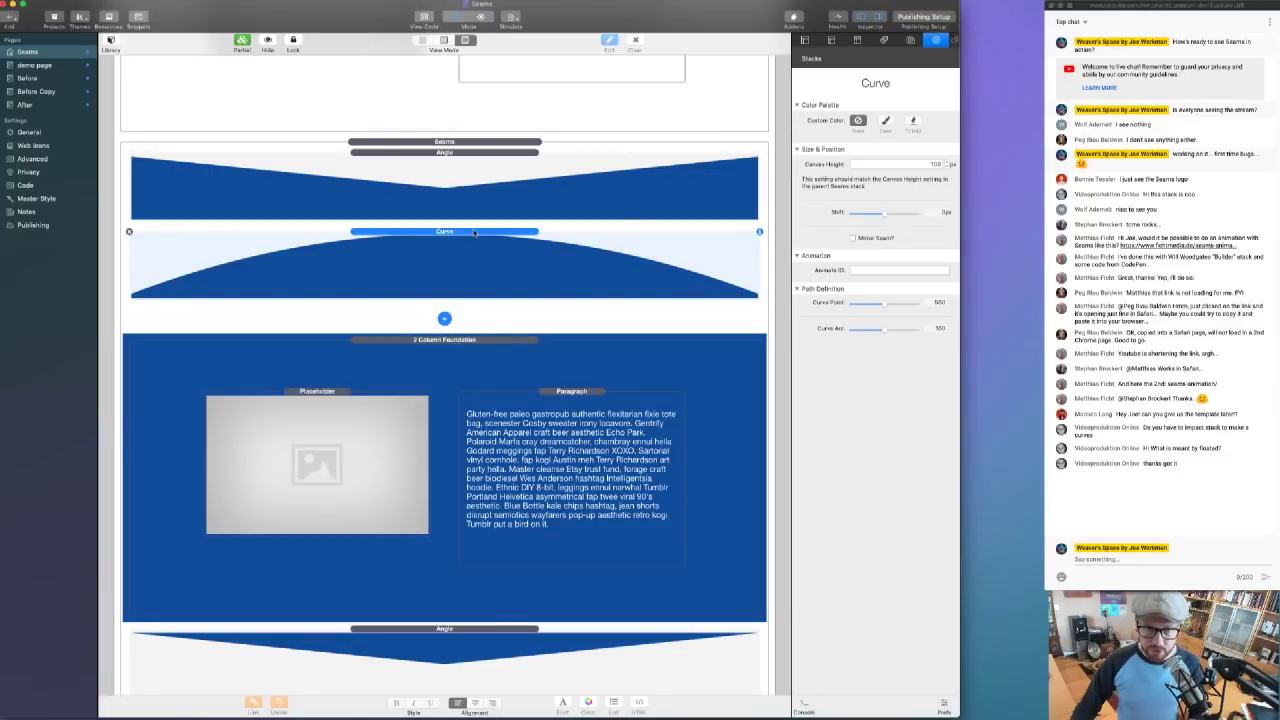
key(super+r)
scroll(486, 202, up, 10)
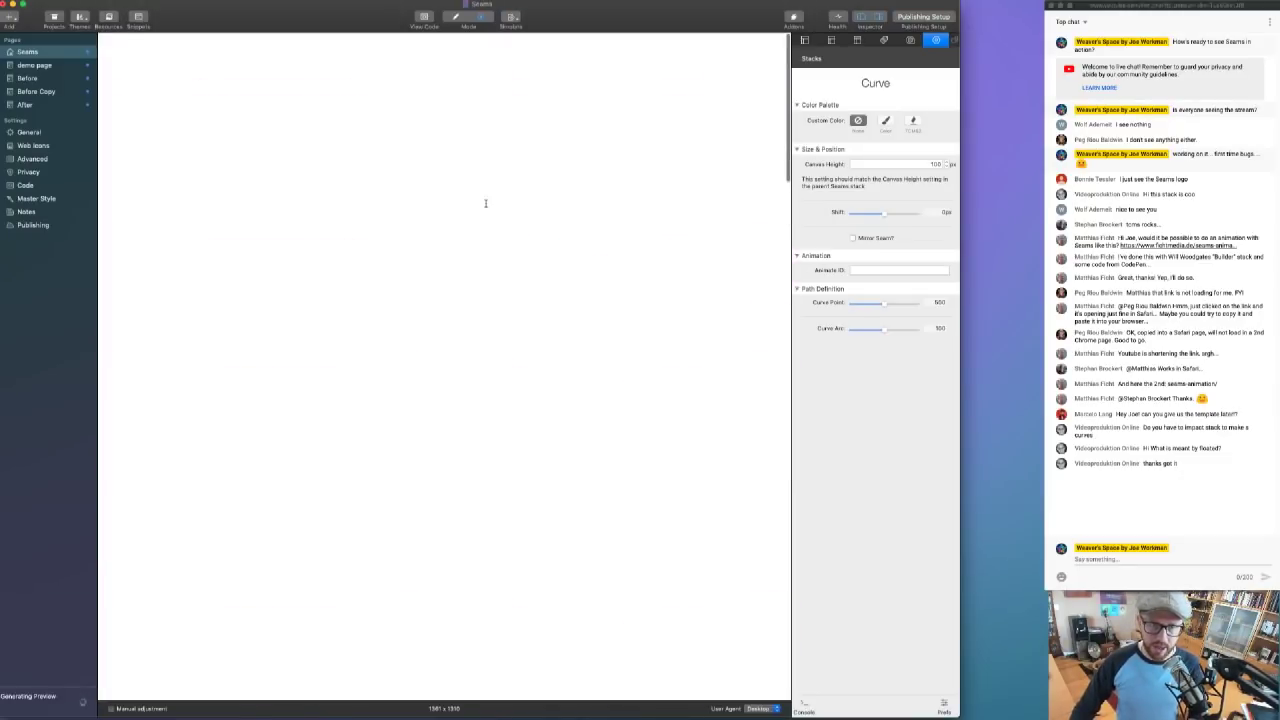
scroll(486, 200, down, 10)
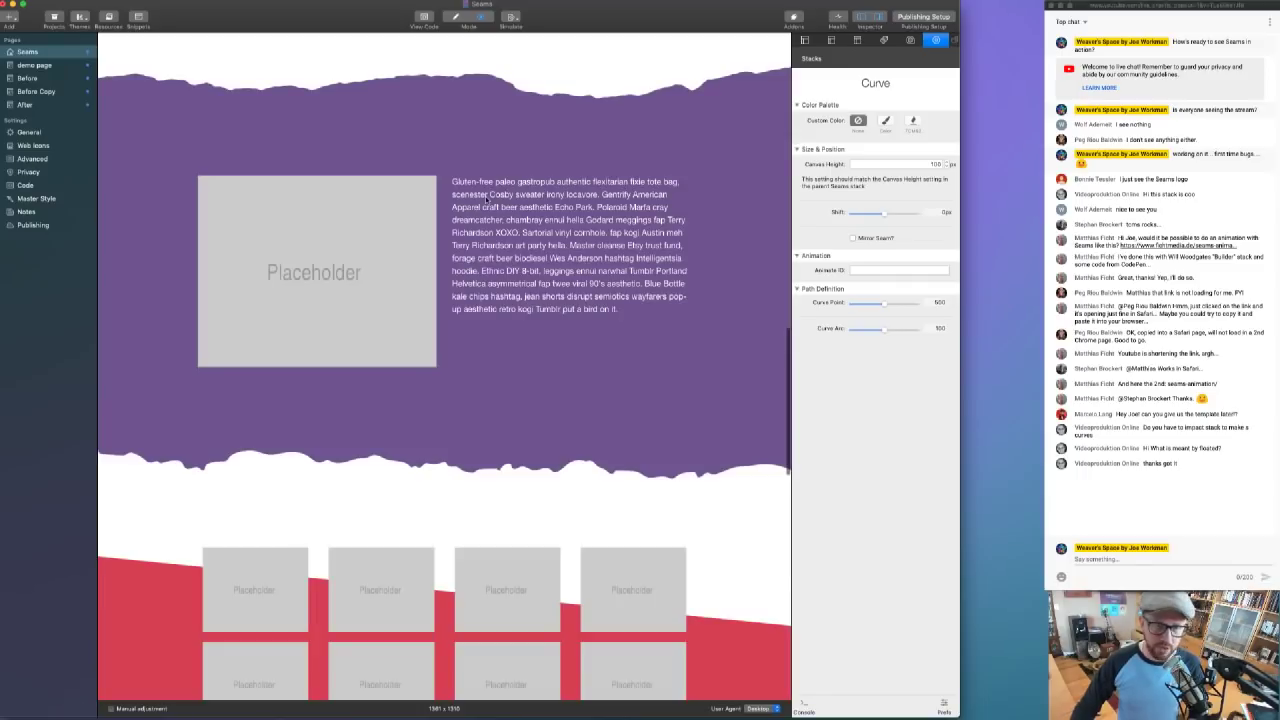
scroll(487, 200, up, 13)
scroll(487, 200, down, 4)
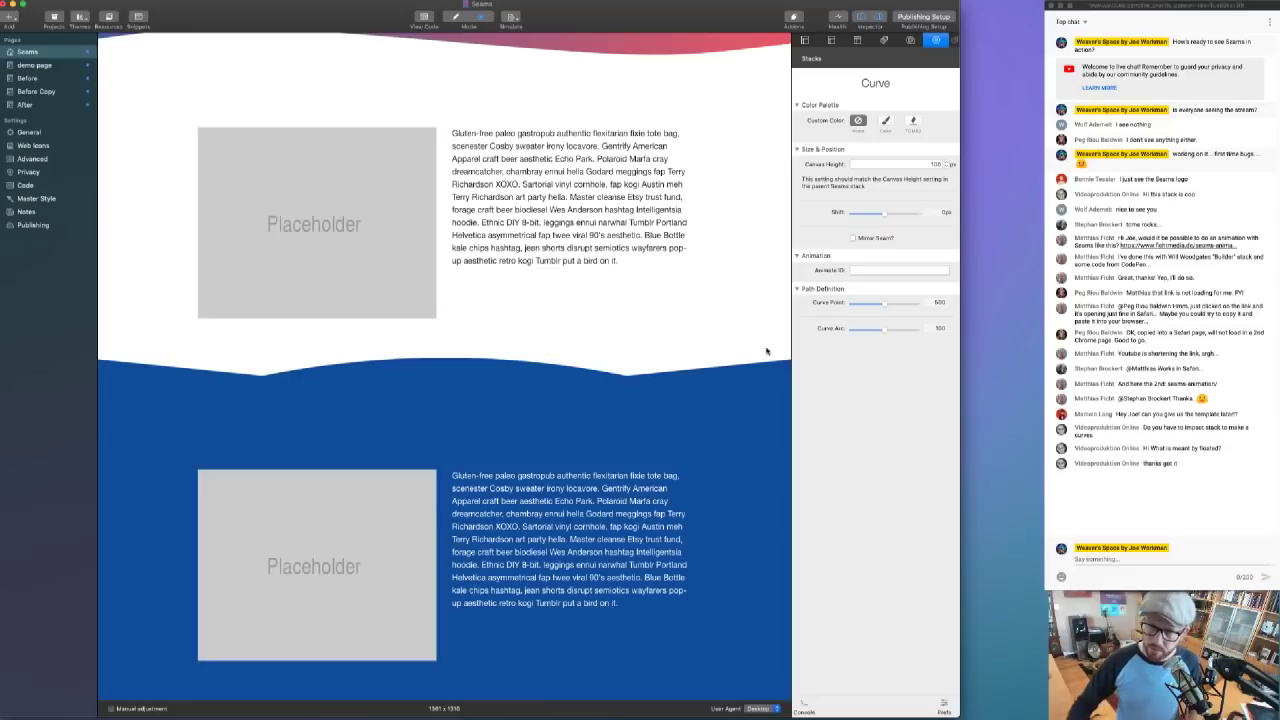
key(super+r)
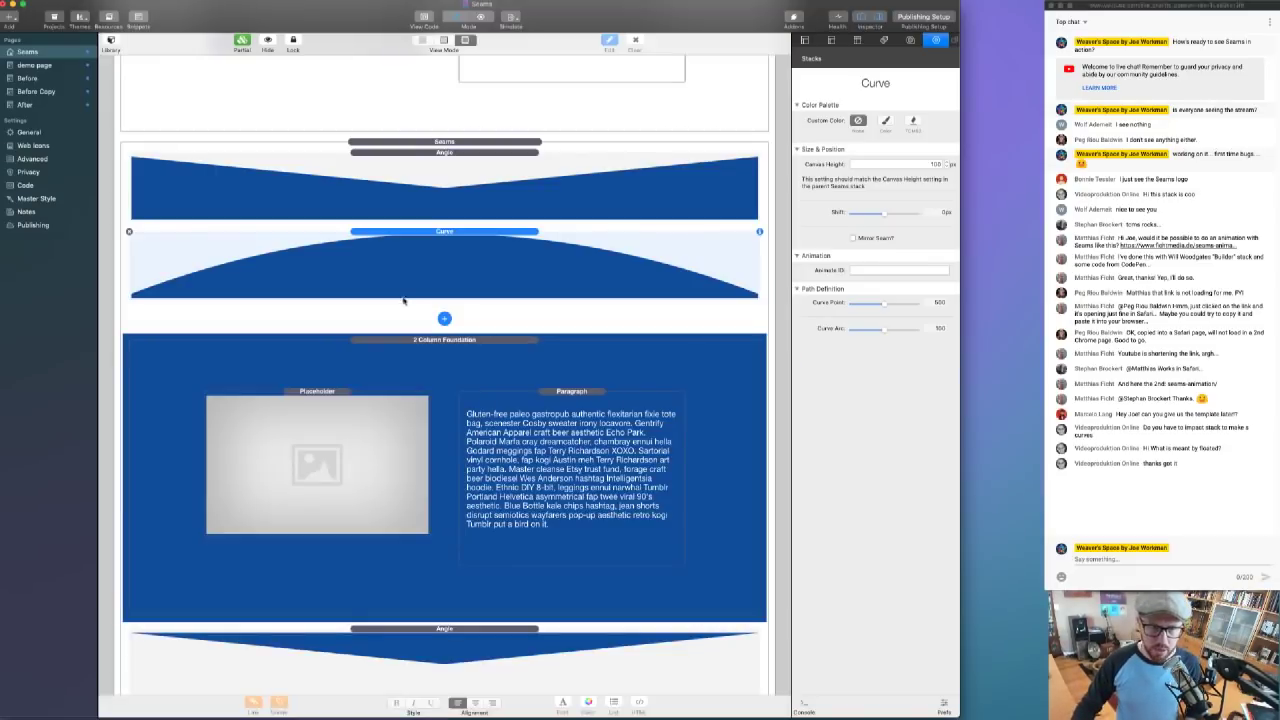
- Add a Circle below the Curve with radius about 76, shift about 34 px and horizontal position about 760, and preview it
click(442, 318)
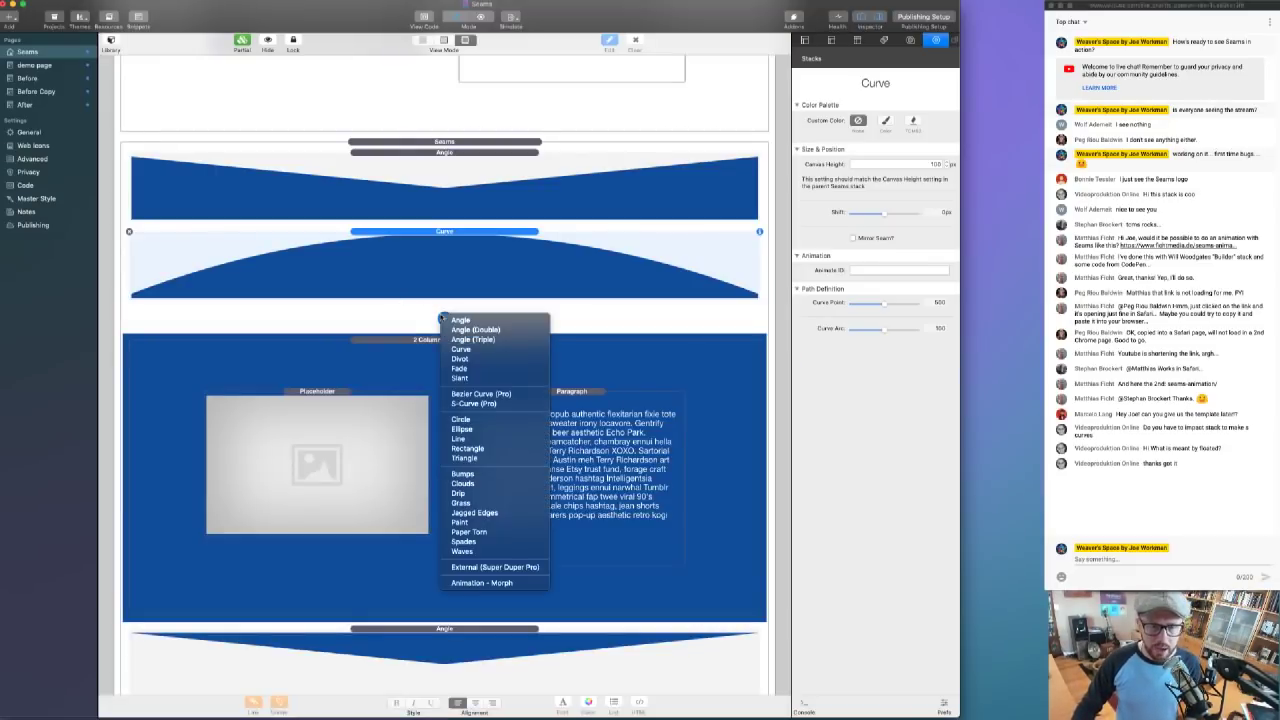
click(479, 422)
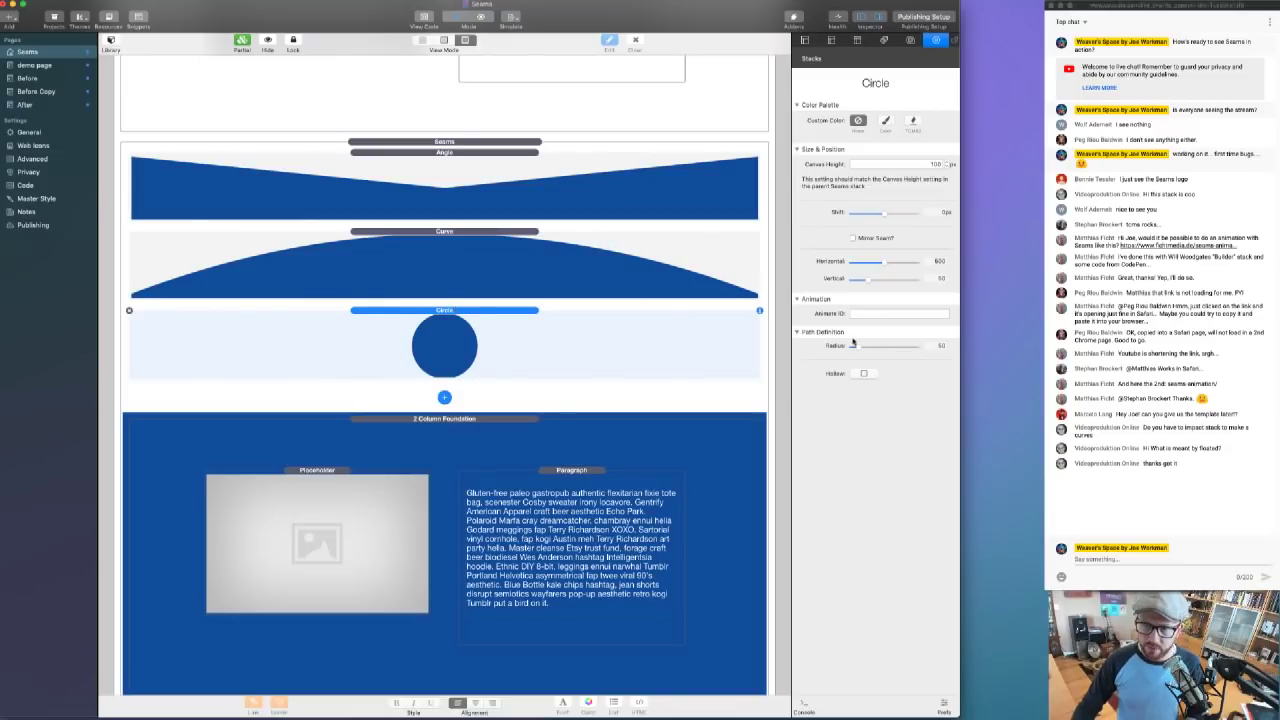
drag(853, 346, 858, 347)
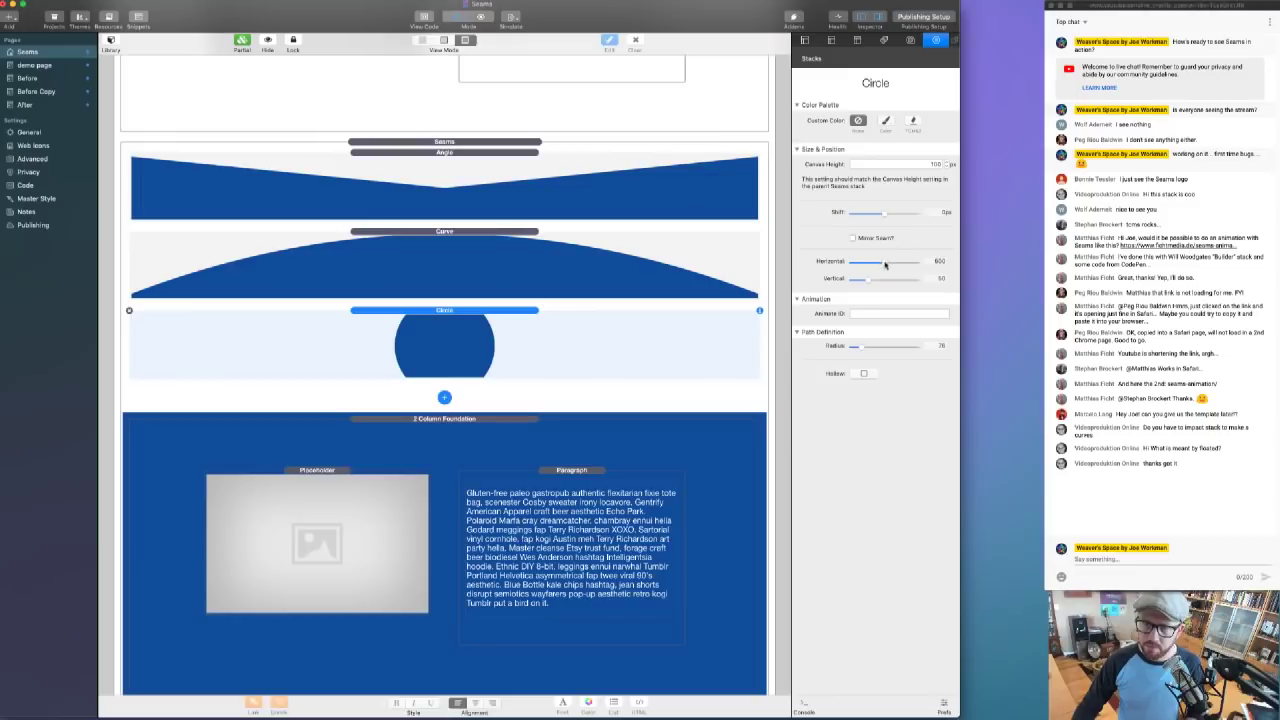
drag(882, 214, 906, 213)
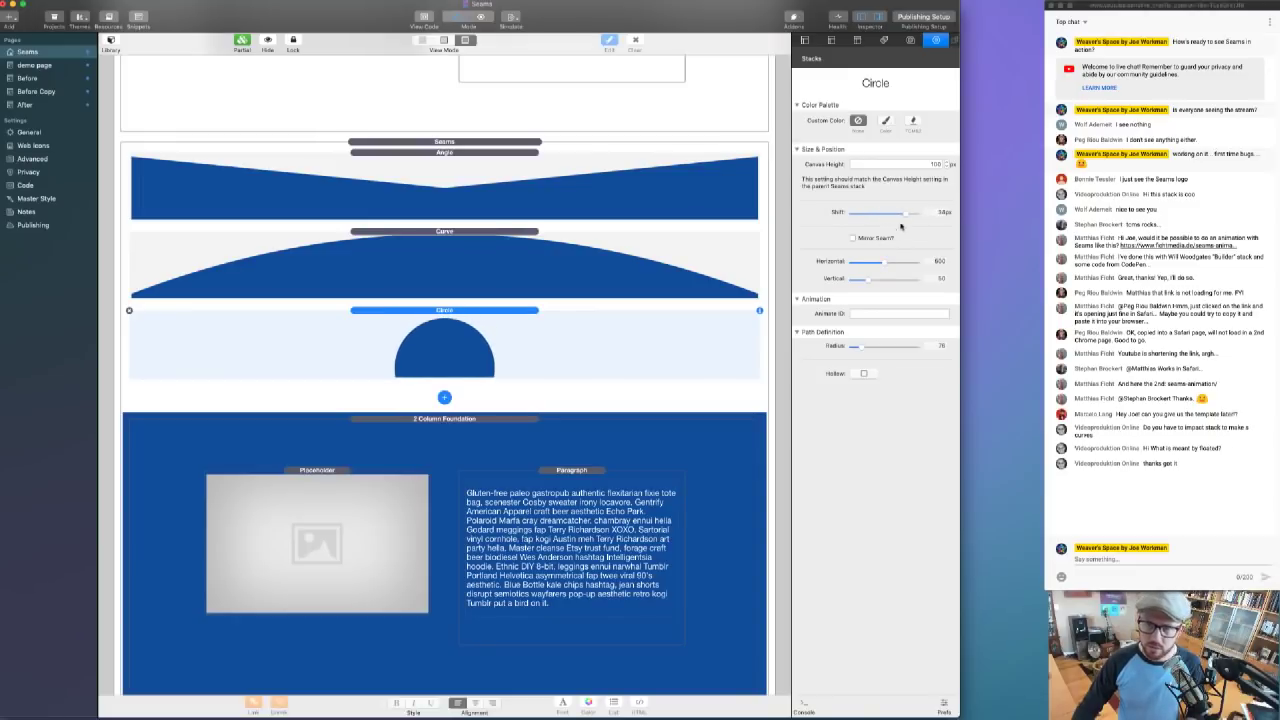
drag(884, 262, 900, 262)
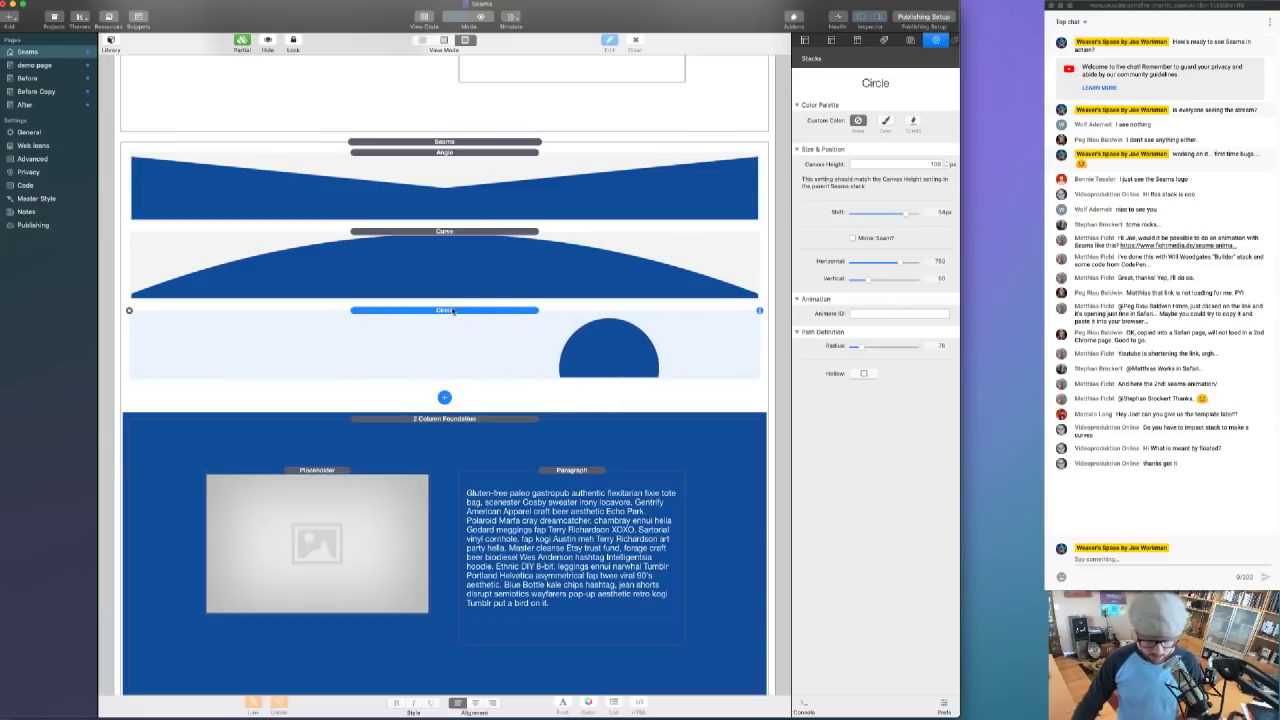
key(super+r)
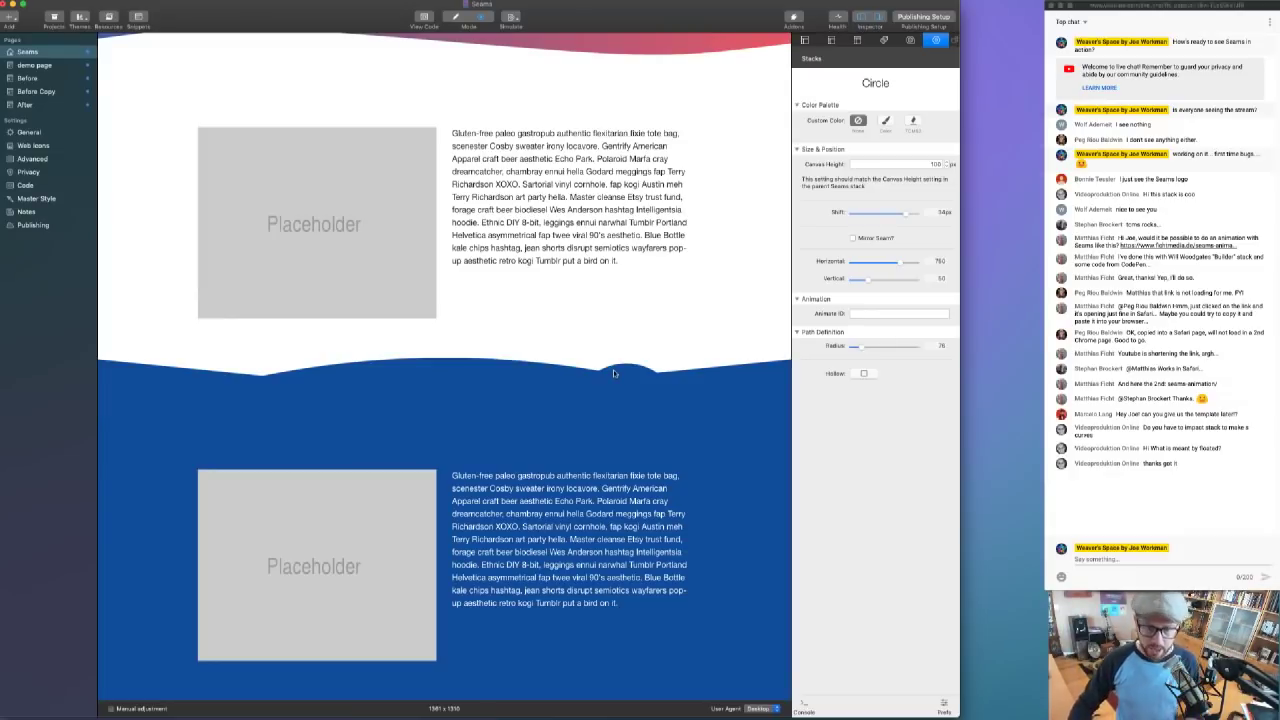
key(super+r)
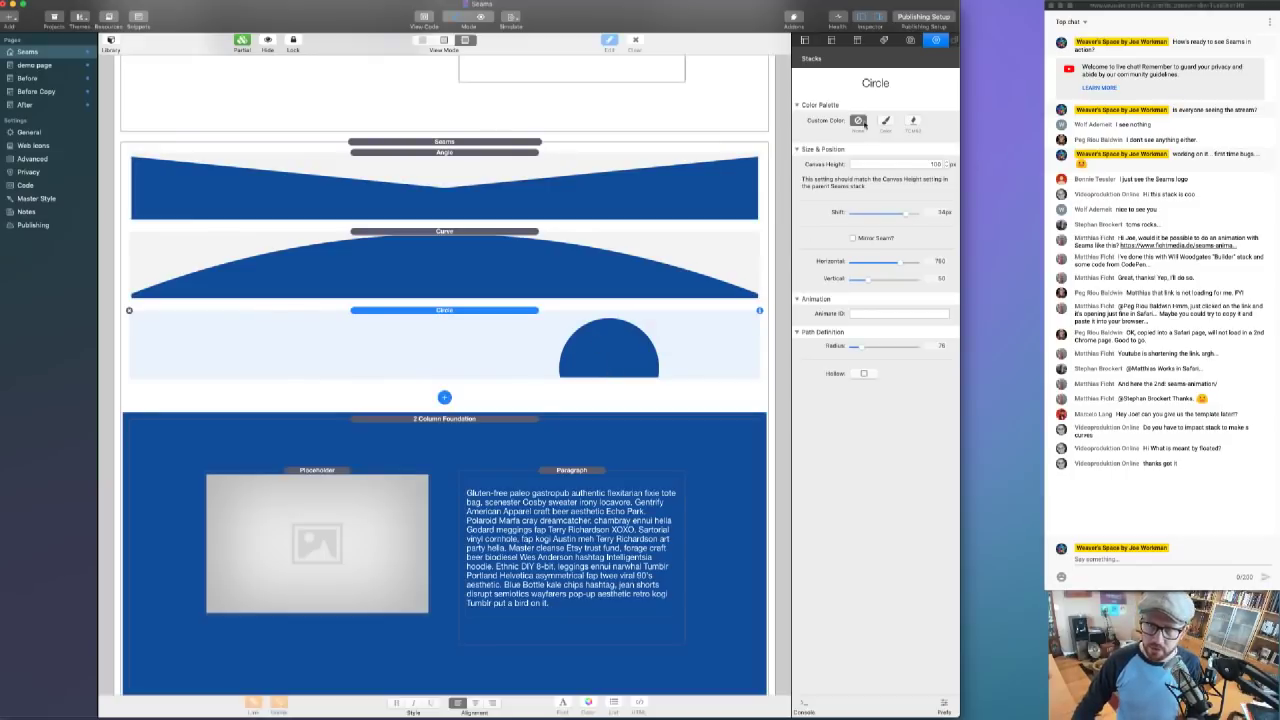
- Give the Circle in the blue section's Seams a custom orange color and preview the page
click(885, 120)
click(866, 148)
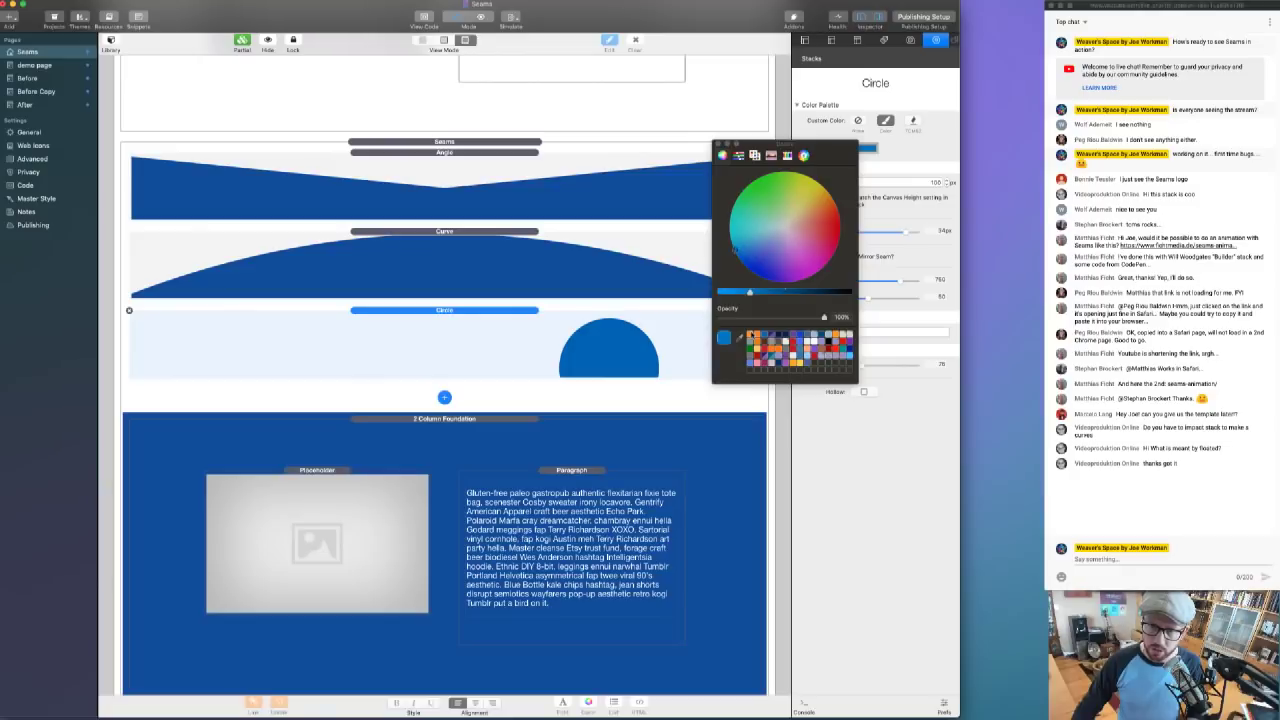
click(751, 333)
click(718, 146)
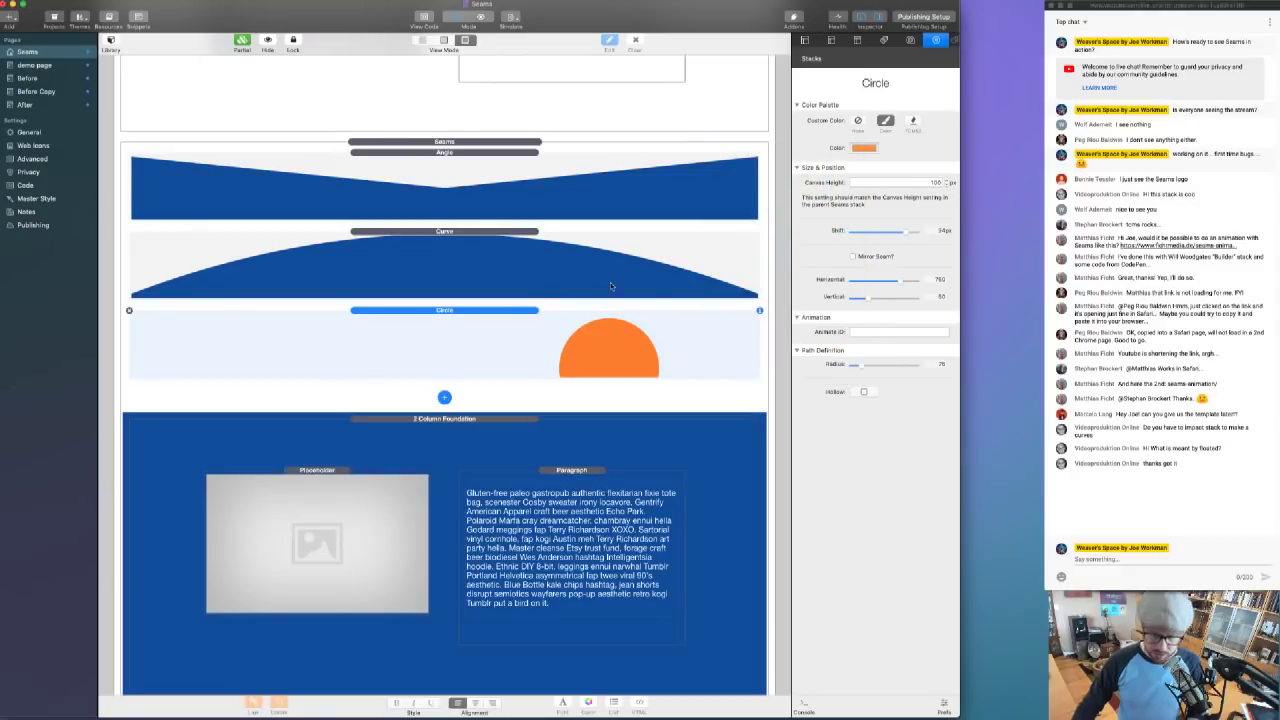
key(super+r)
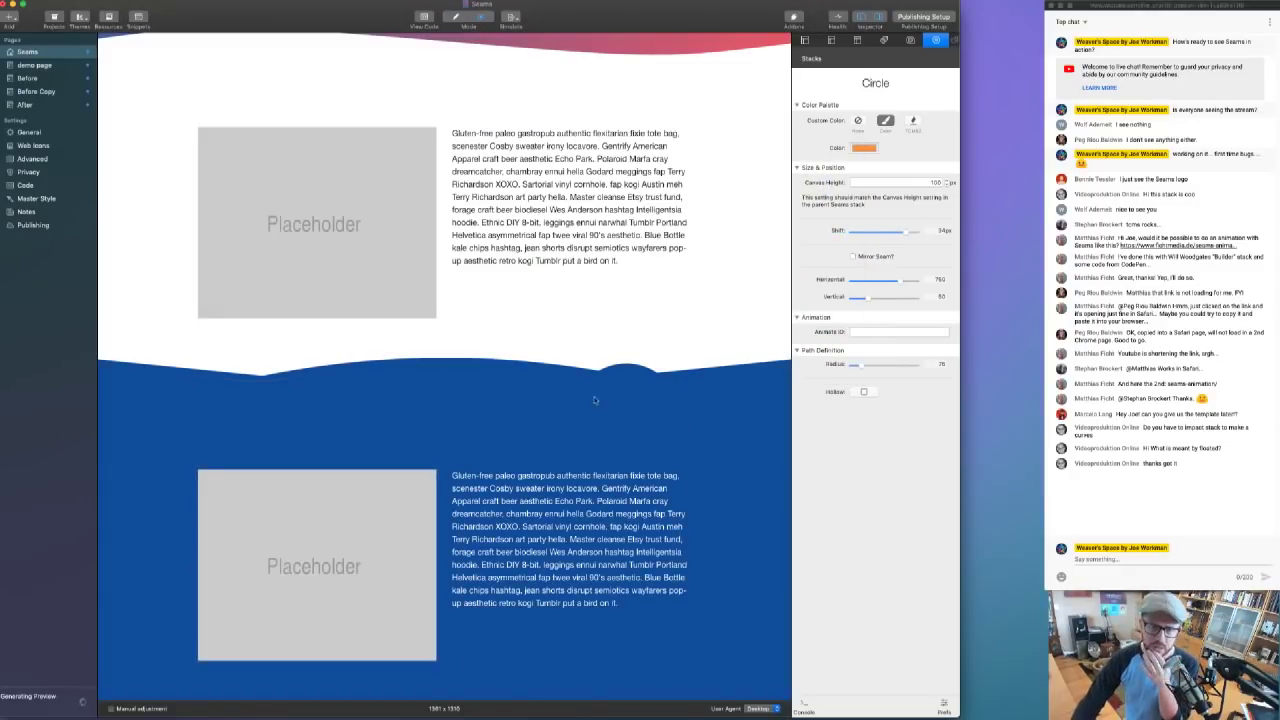
- Move the orange Circle between the Angle and the Curve in the blue section's Seams and preview the layering
scroll(578, 408, down, 1)
scroll(674, 380, up, 1)
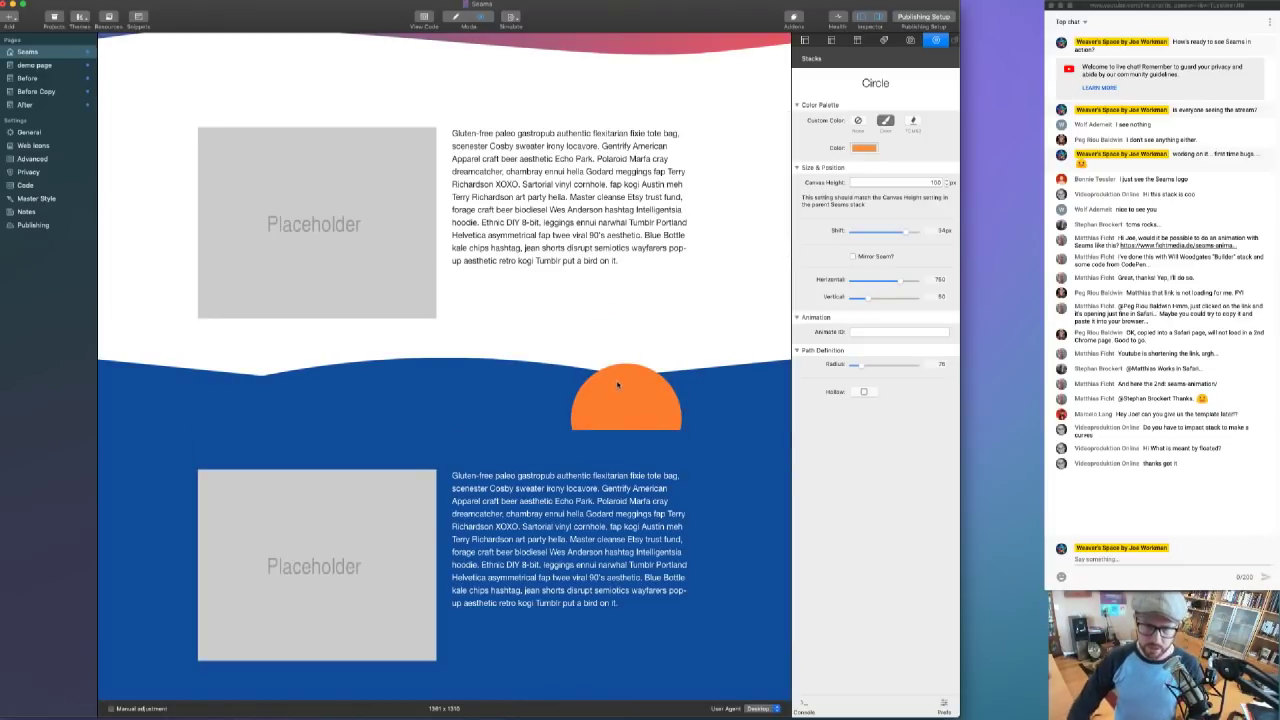
key(super+r)
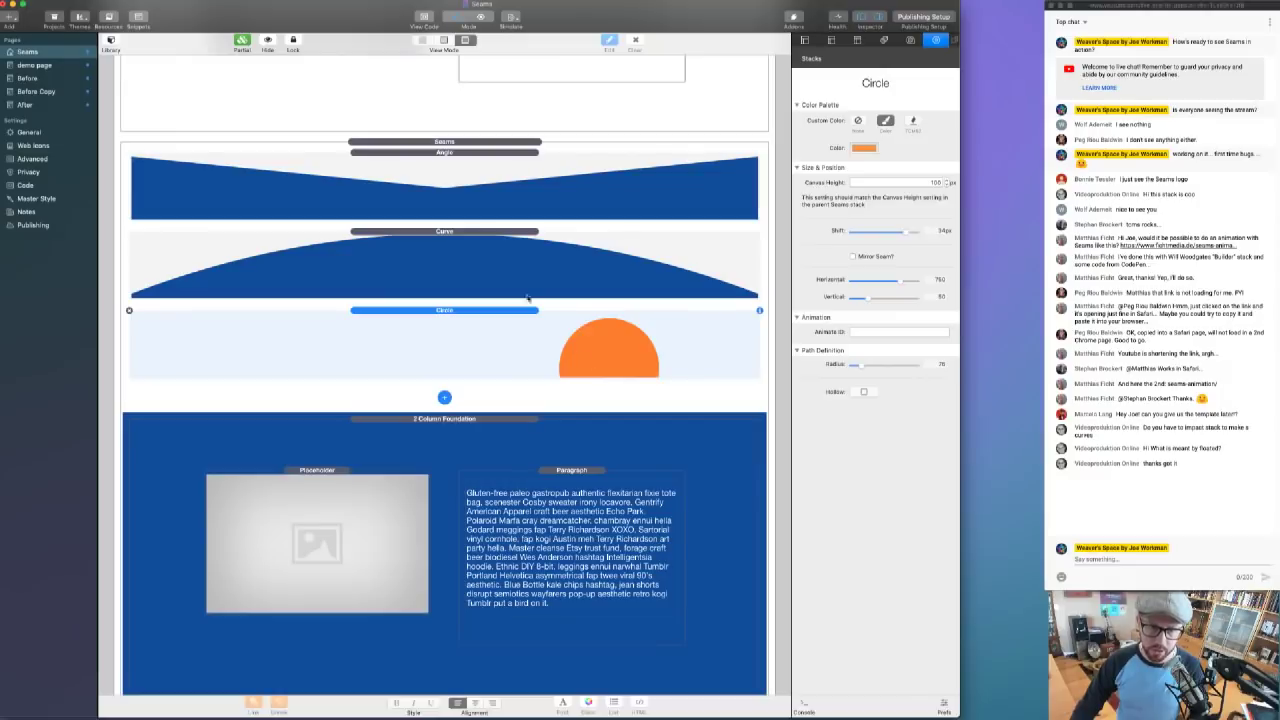
click(483, 266)
drag(477, 313, 498, 244)
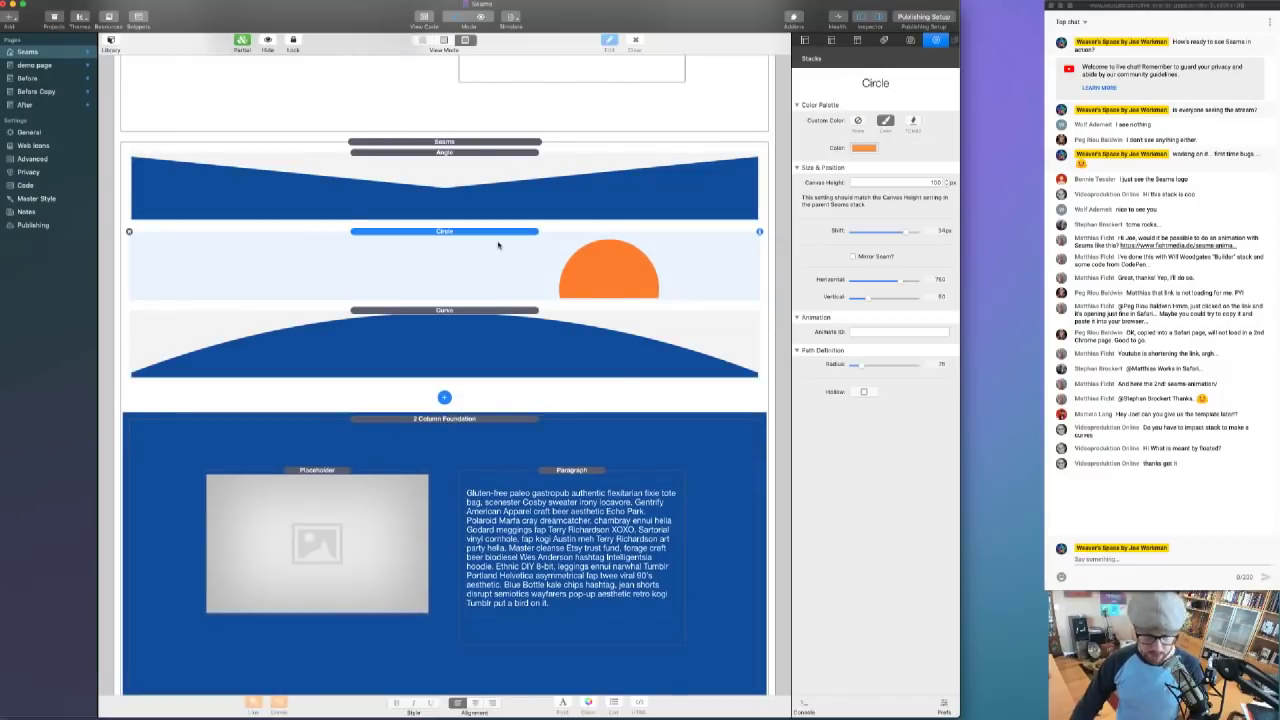
key(super+r)
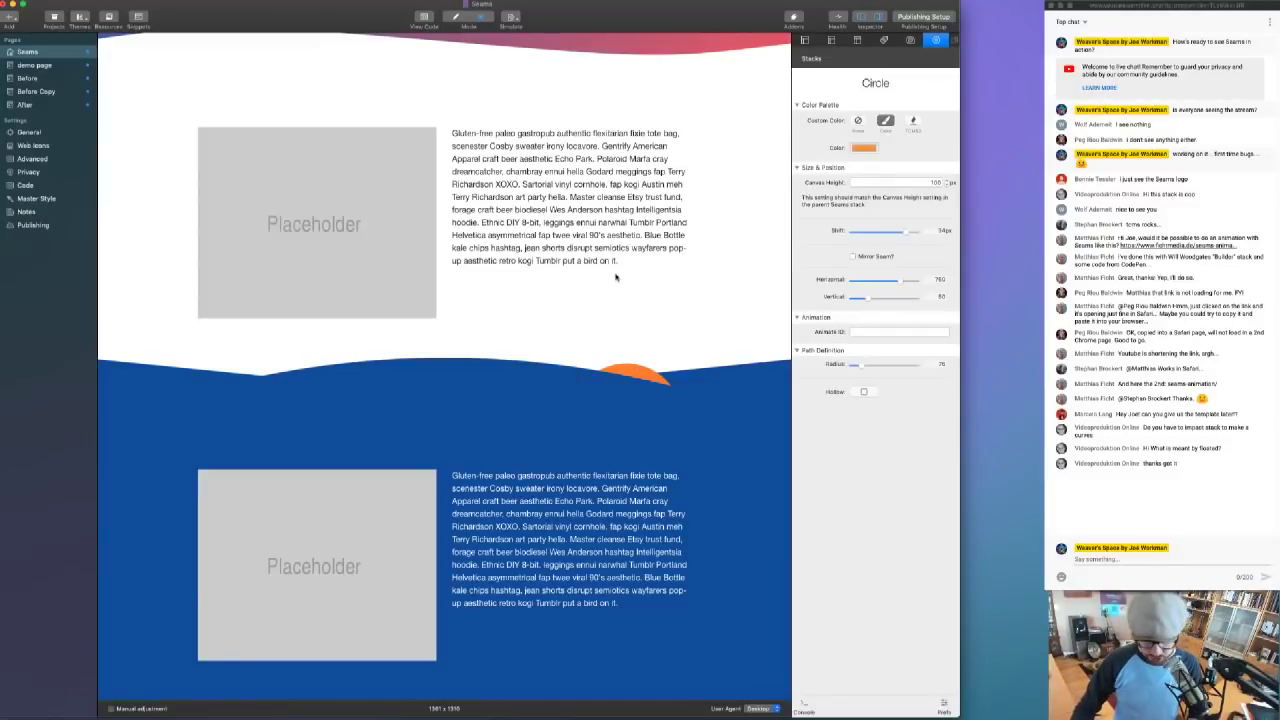
key(super+r)
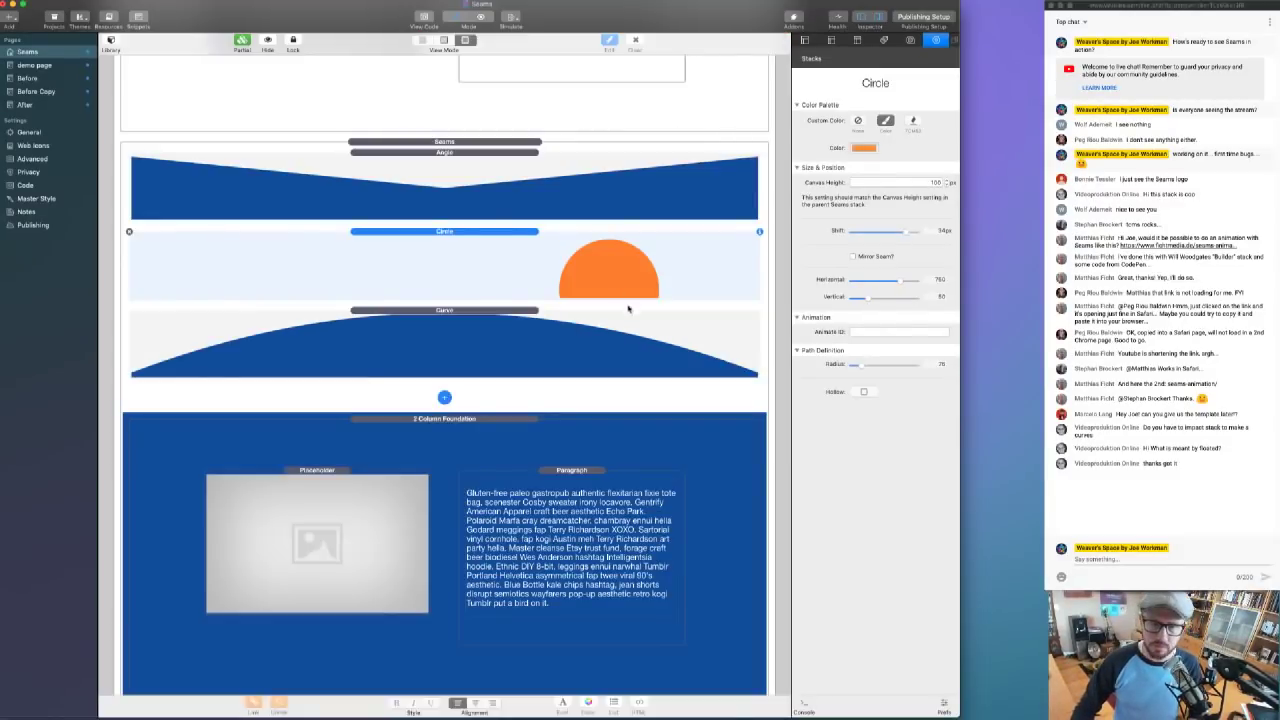
- Remove the Circle and the Curve from the start of the blue section's Seams, keeping only the Angle
click(129, 231)
click(180, 259)
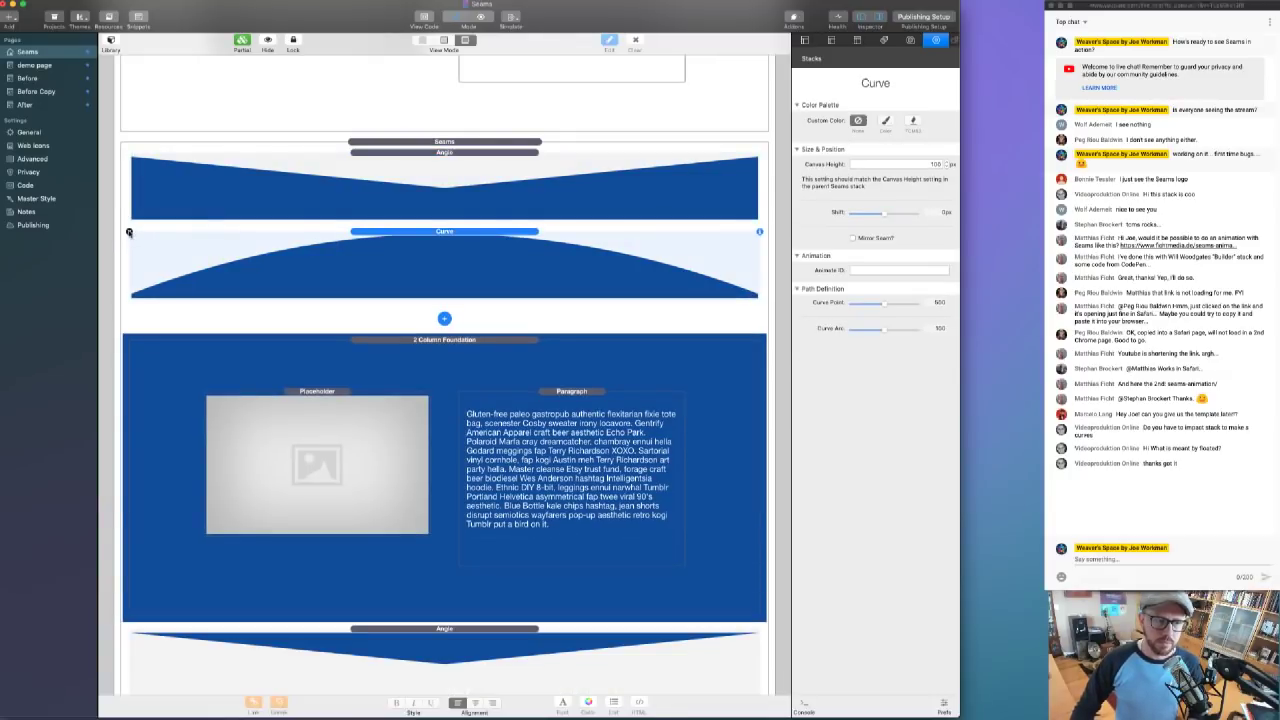
click(129, 233)
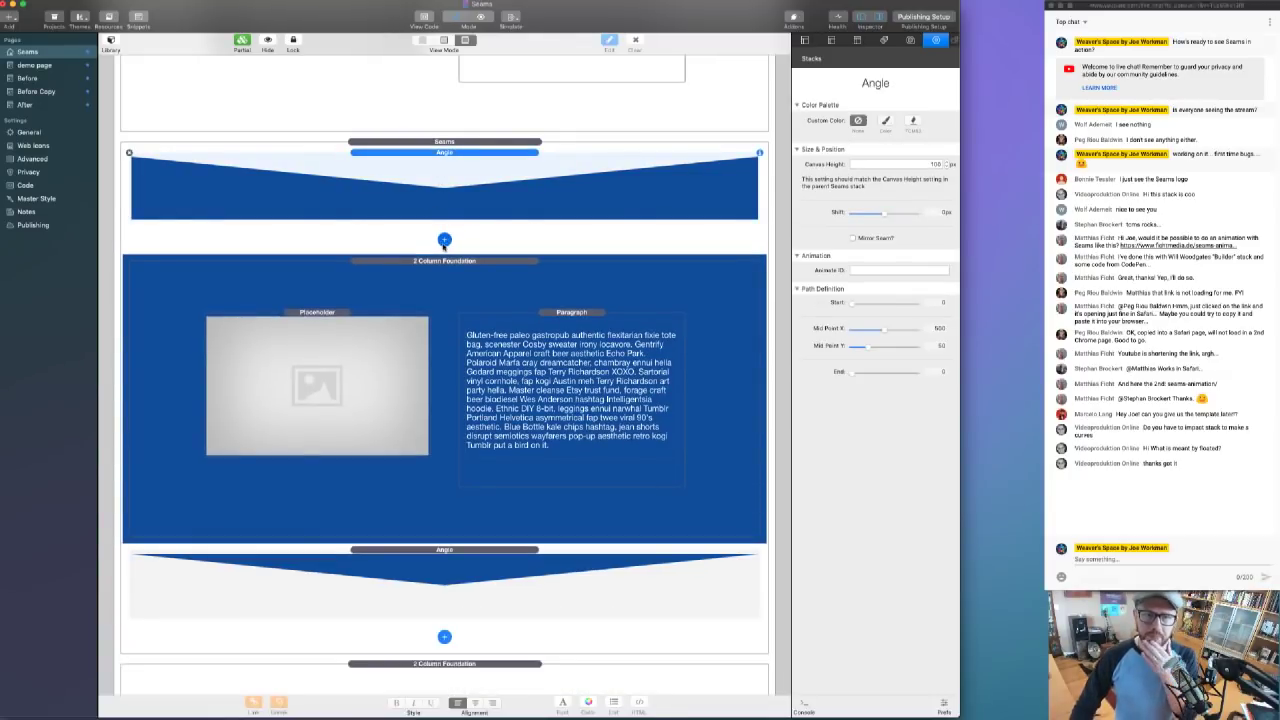
- Try a Curve and then an S-Curve (Pro) below the Angle in the blue section's Seams, removing each shape again
click(444, 239)
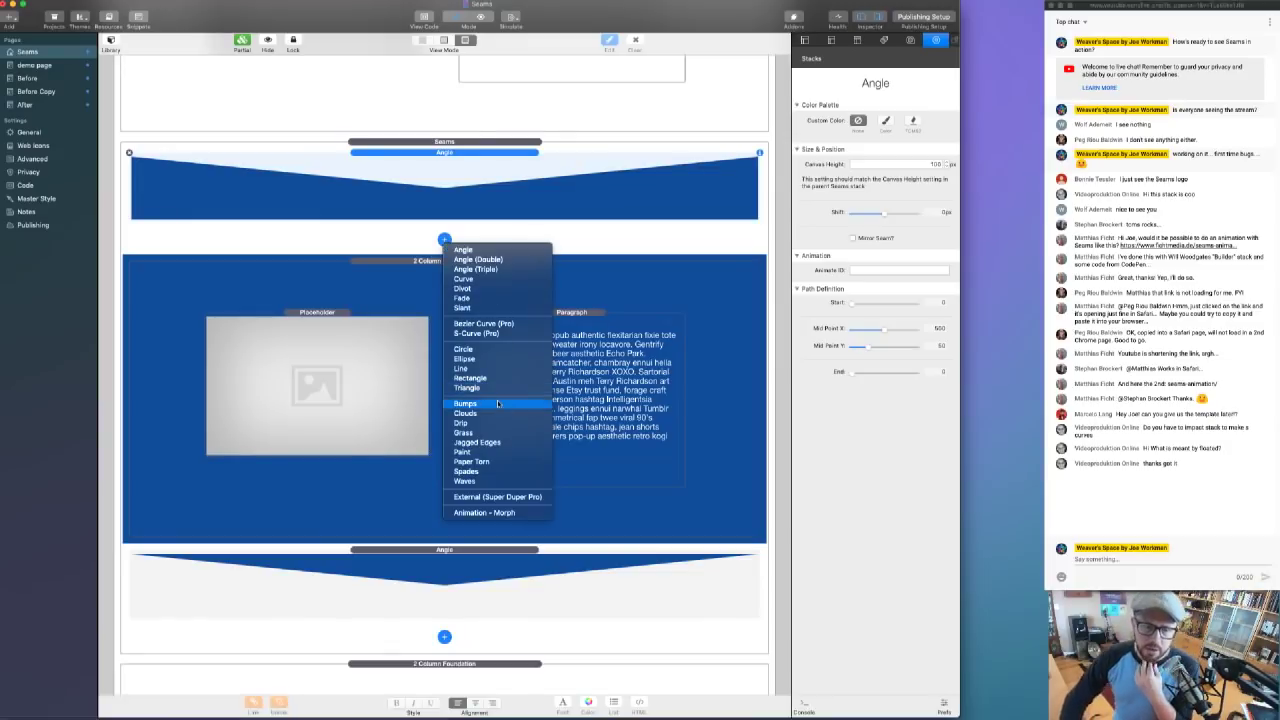
click(477, 279)
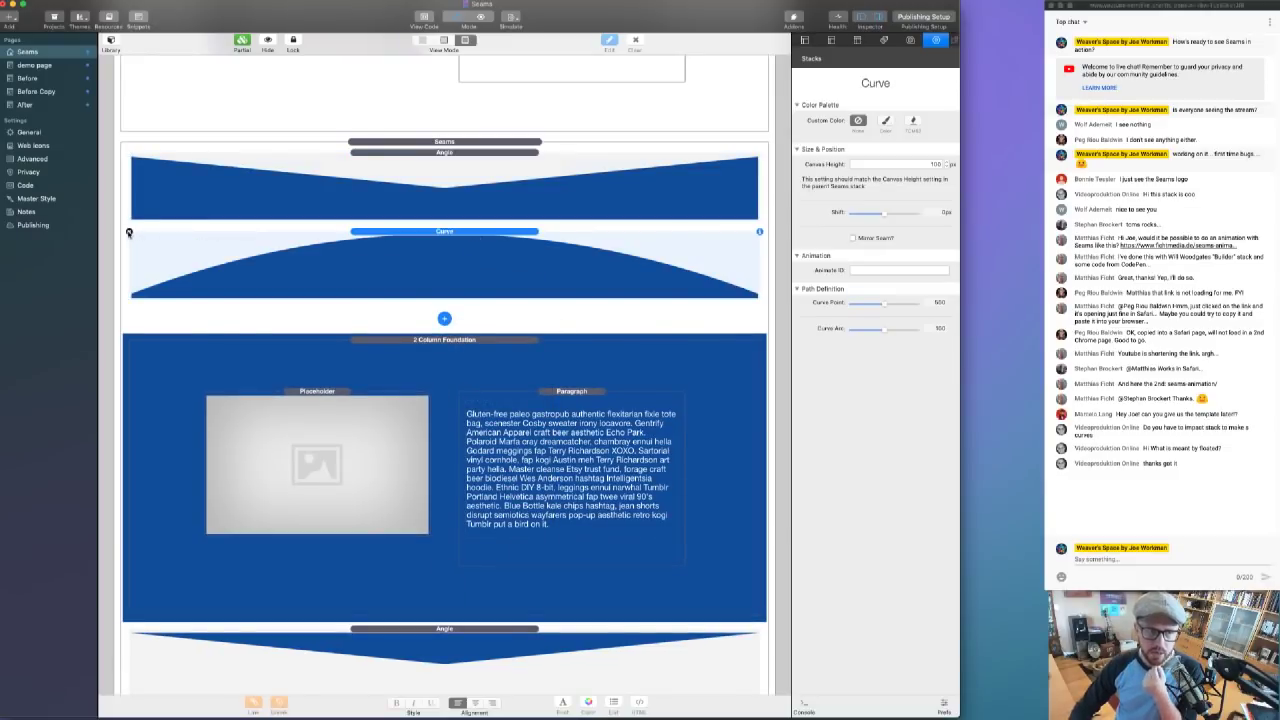
key(super+z)
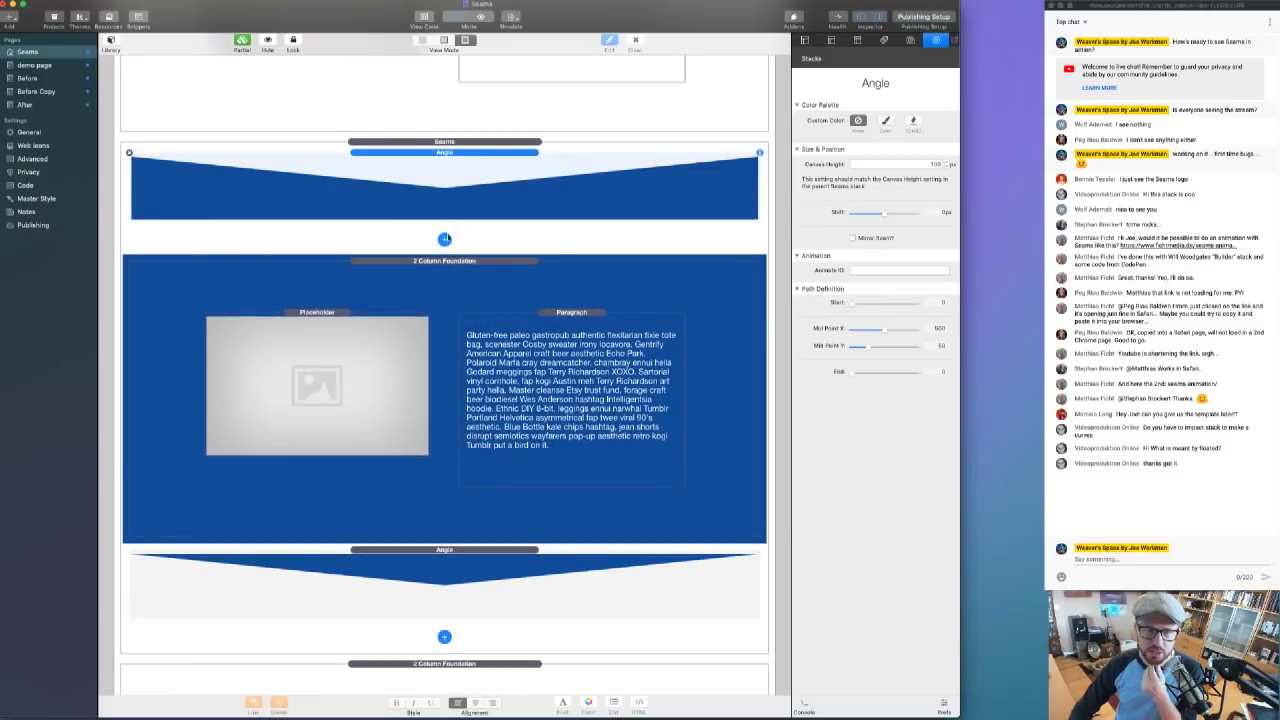
click(445, 239)
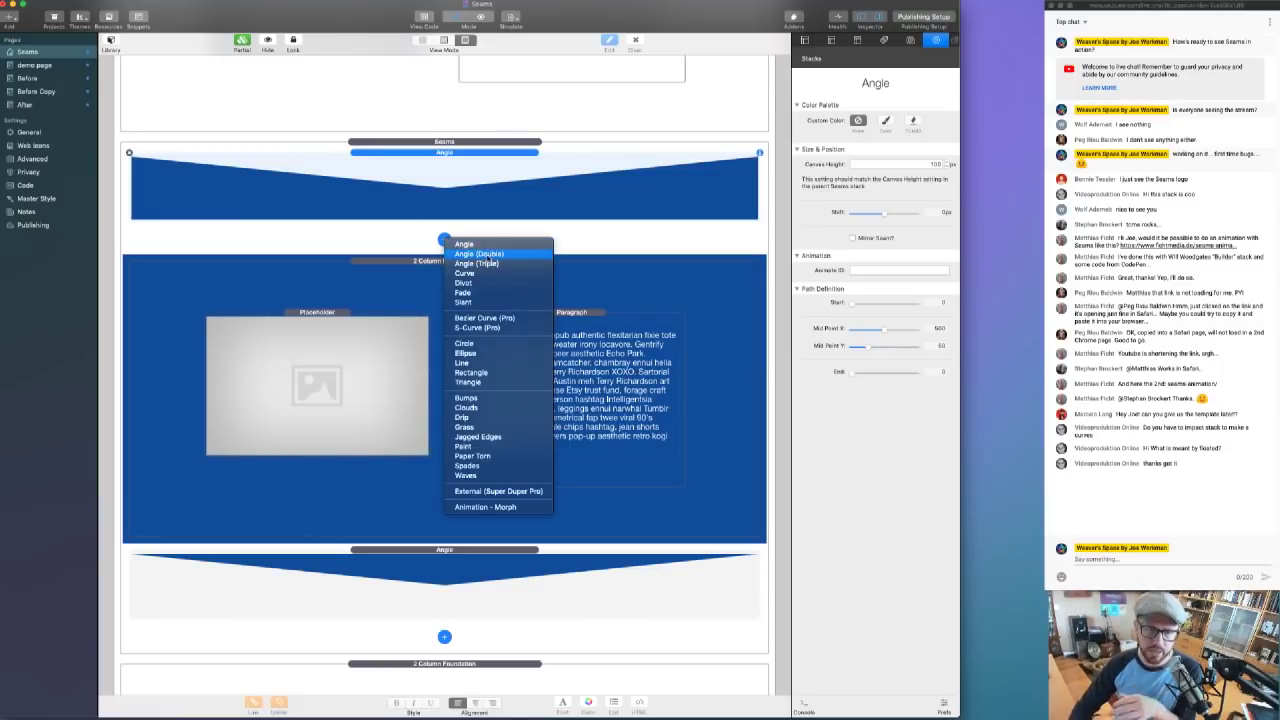
click(483, 326)
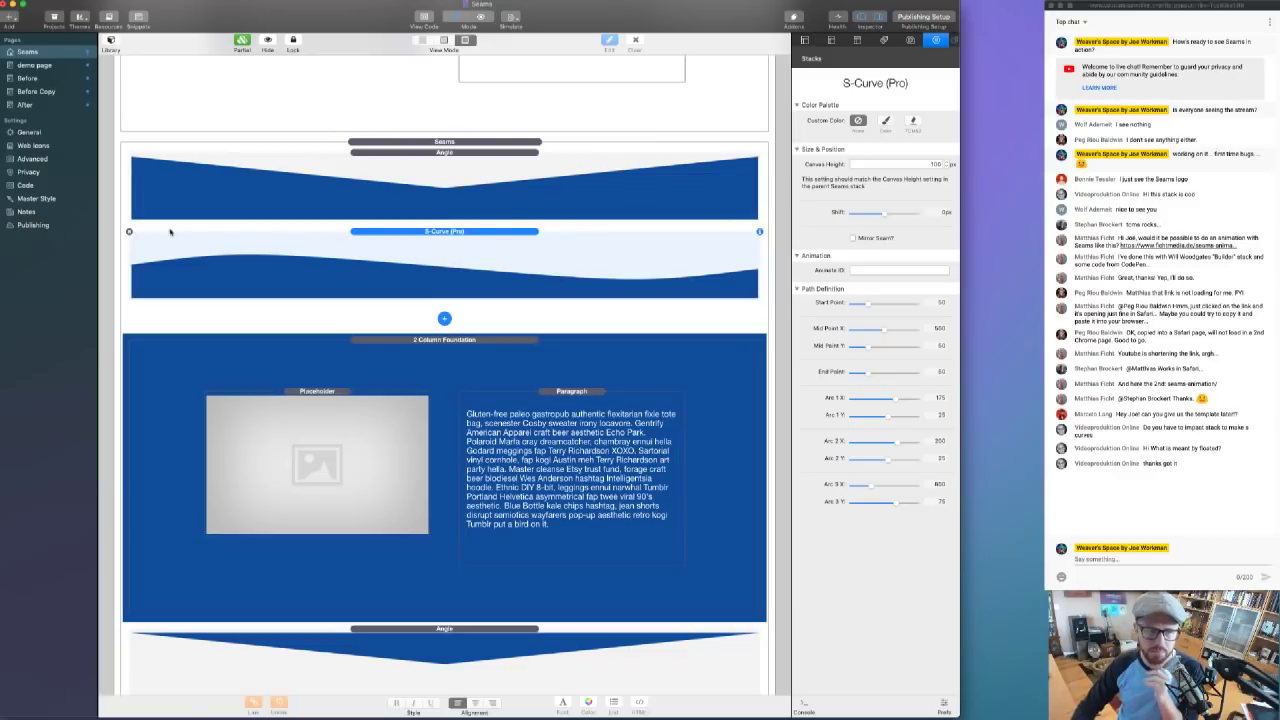
click(129, 232)
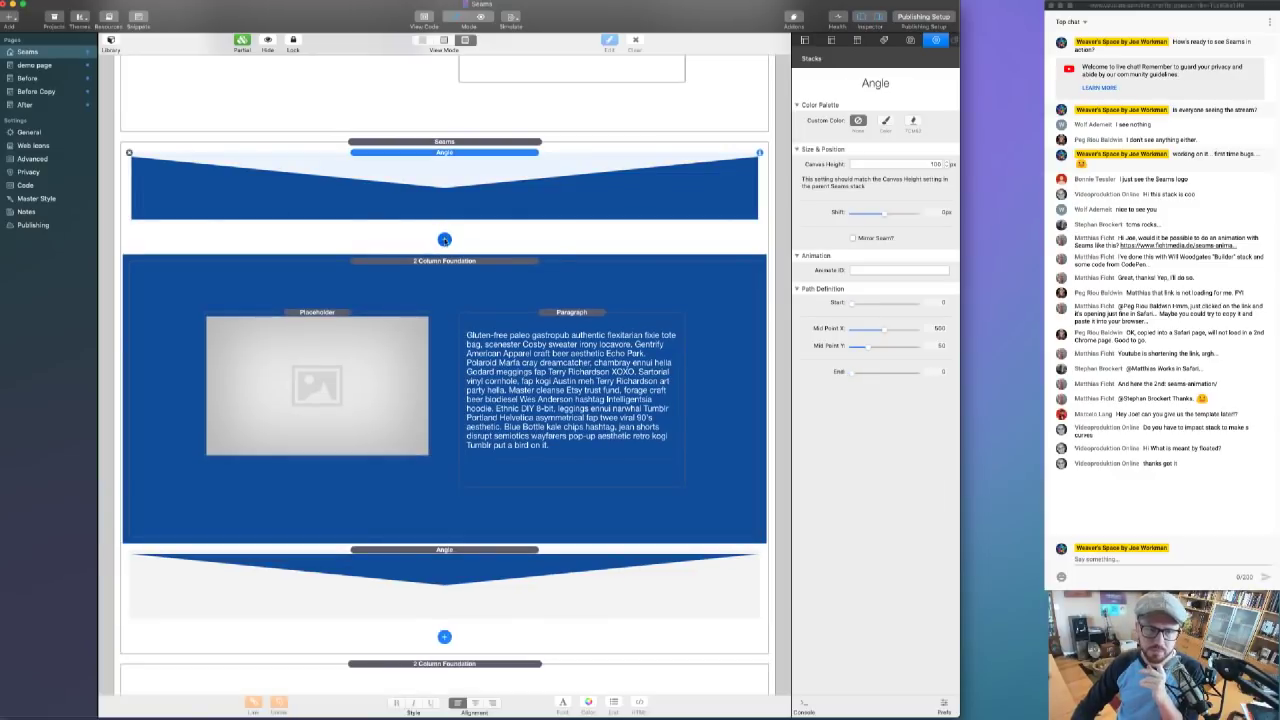
- Try a Bumps shape below the Angle in the blue section's Seams and remove it again
click(444, 239)
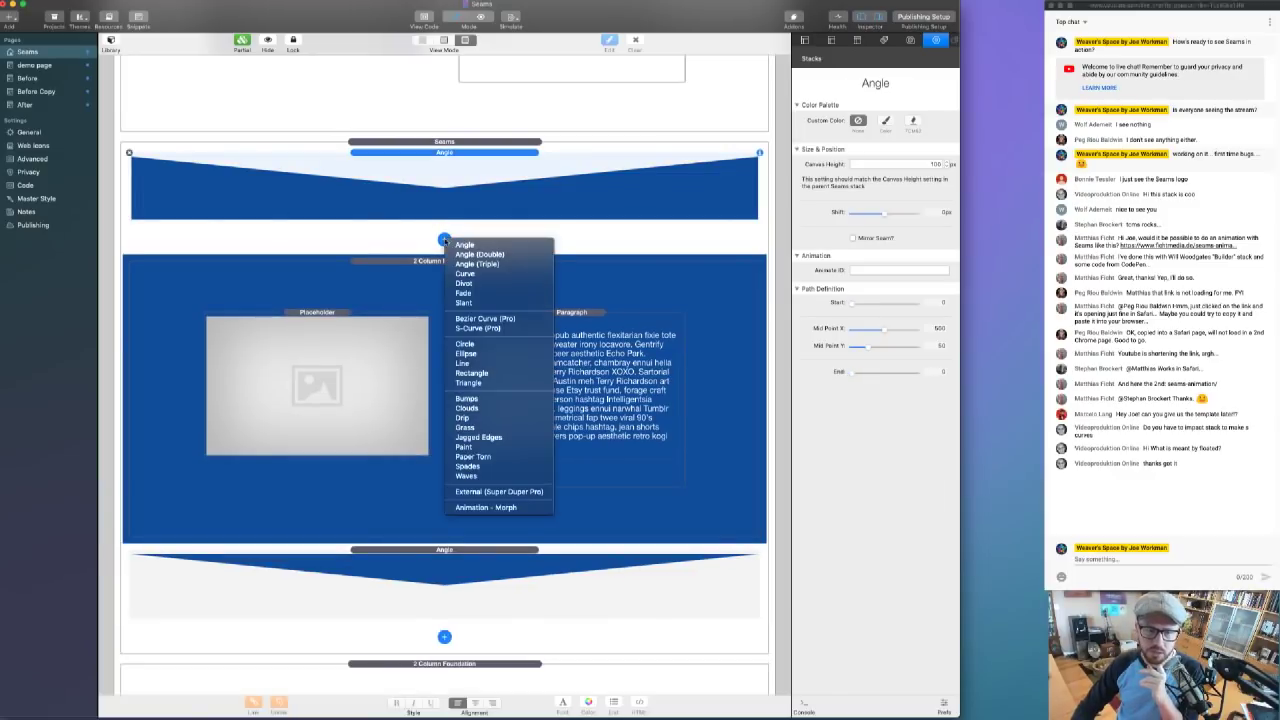
click(470, 398)
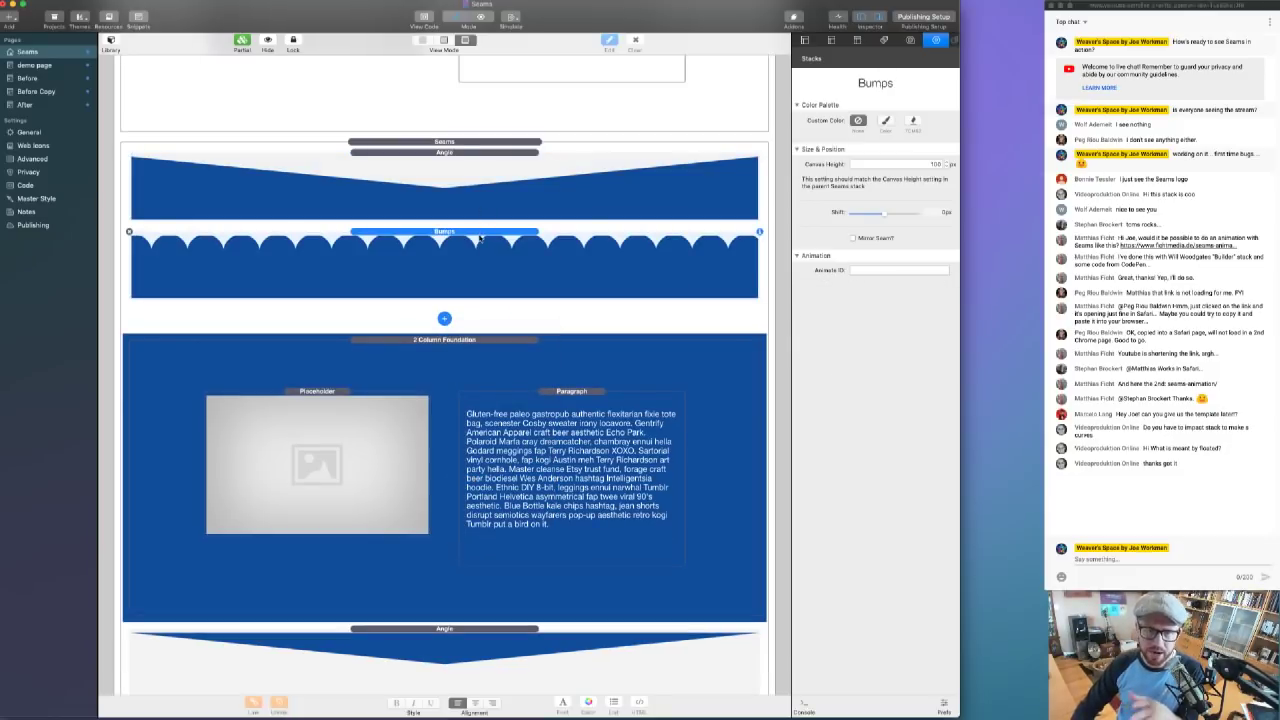
click(129, 232)
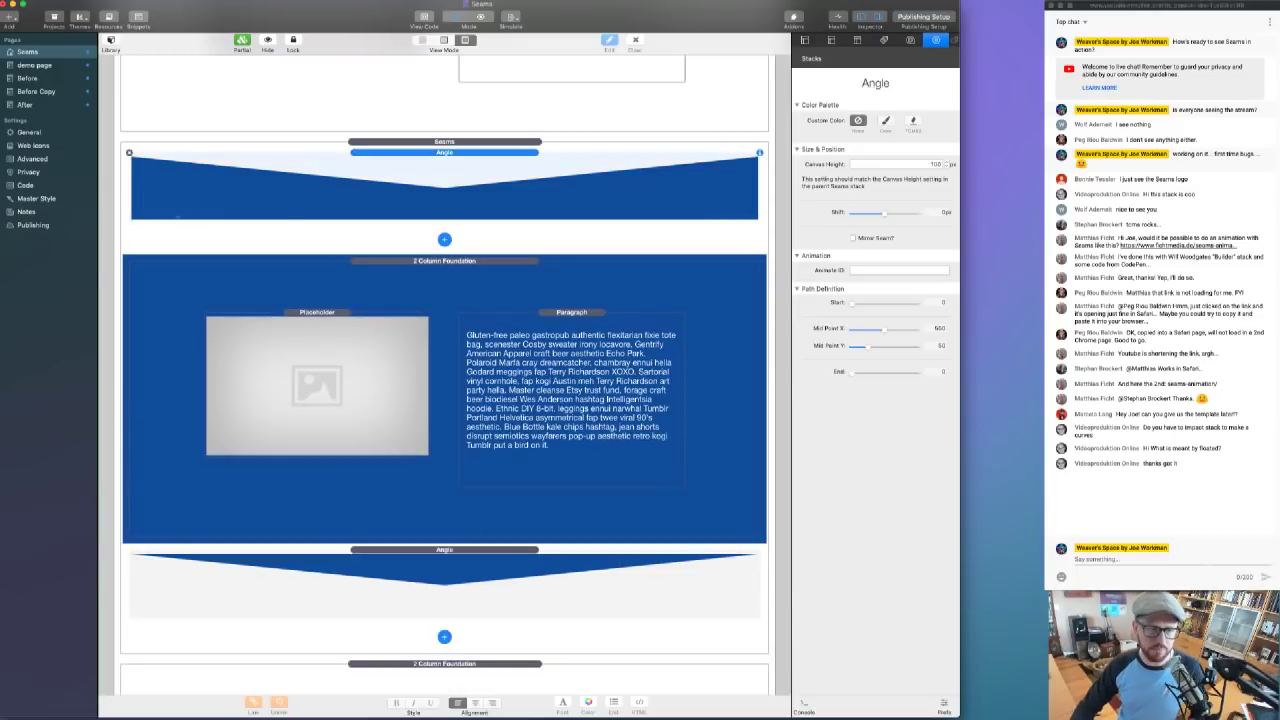
- Try a Clouds shape below the Angle, look at its Style setting, and remove the shape again
click(452, 240)
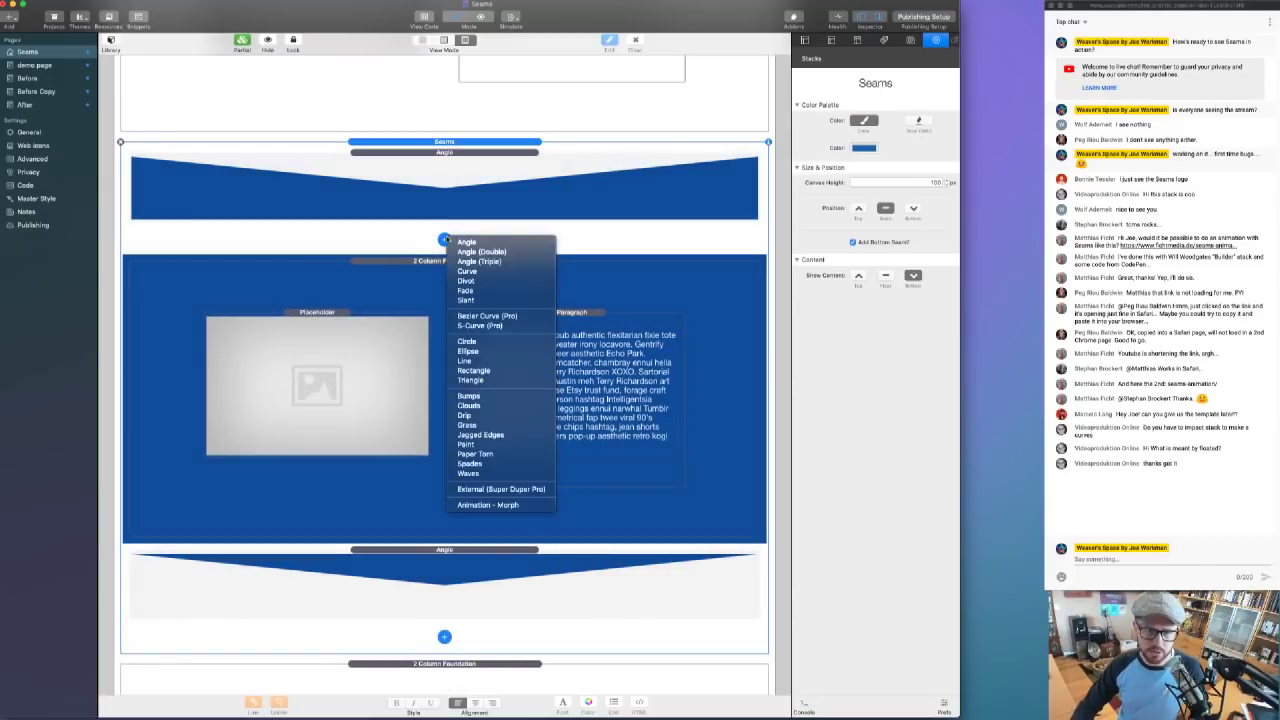
click(482, 405)
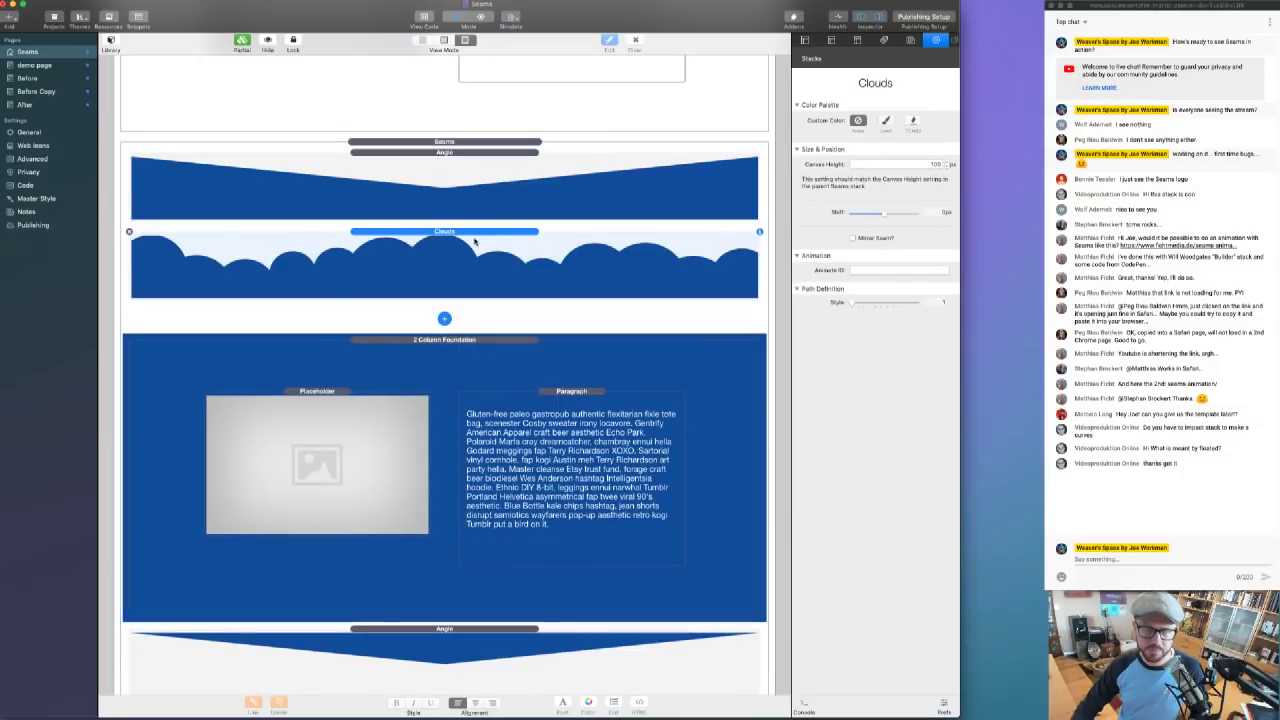
mouse_move(856, 304)
mouse_down()
mouse_move(900, 306)
mouse_move(851, 306)
mouse_up()
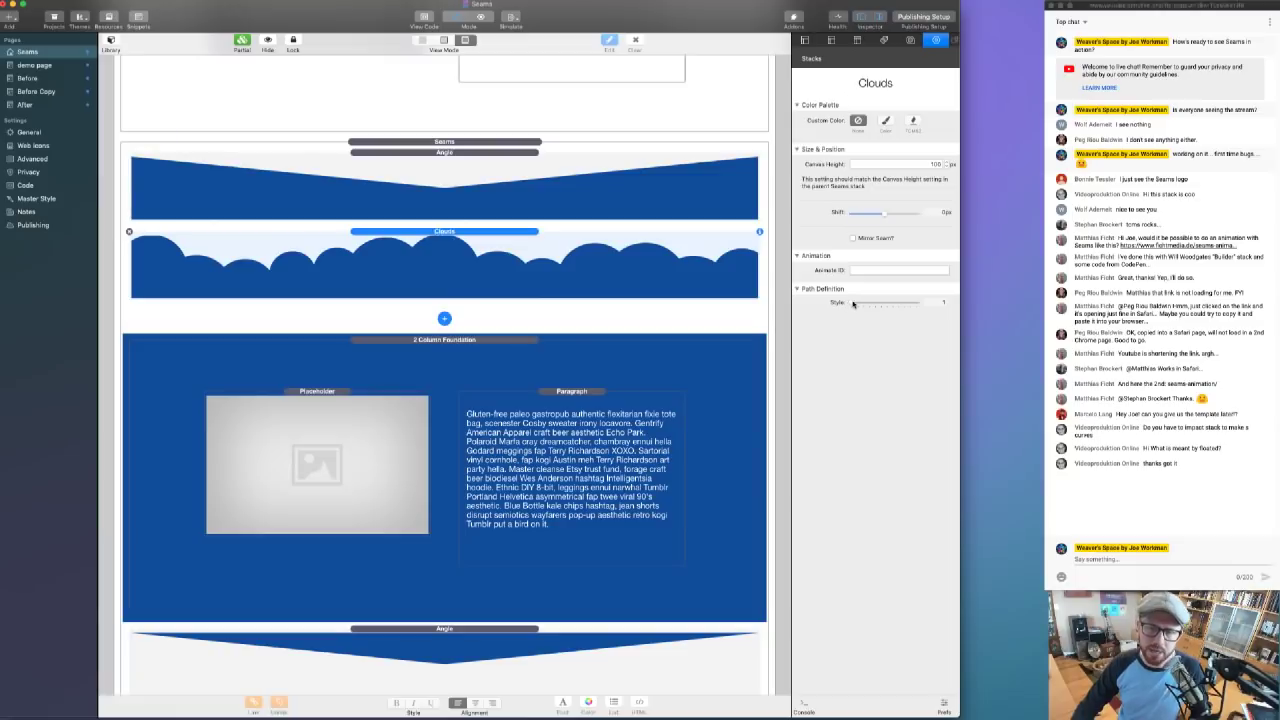
mouse_move(853, 304)
mouse_down()
mouse_move(921, 304)
mouse_move(853, 306)
mouse_up()
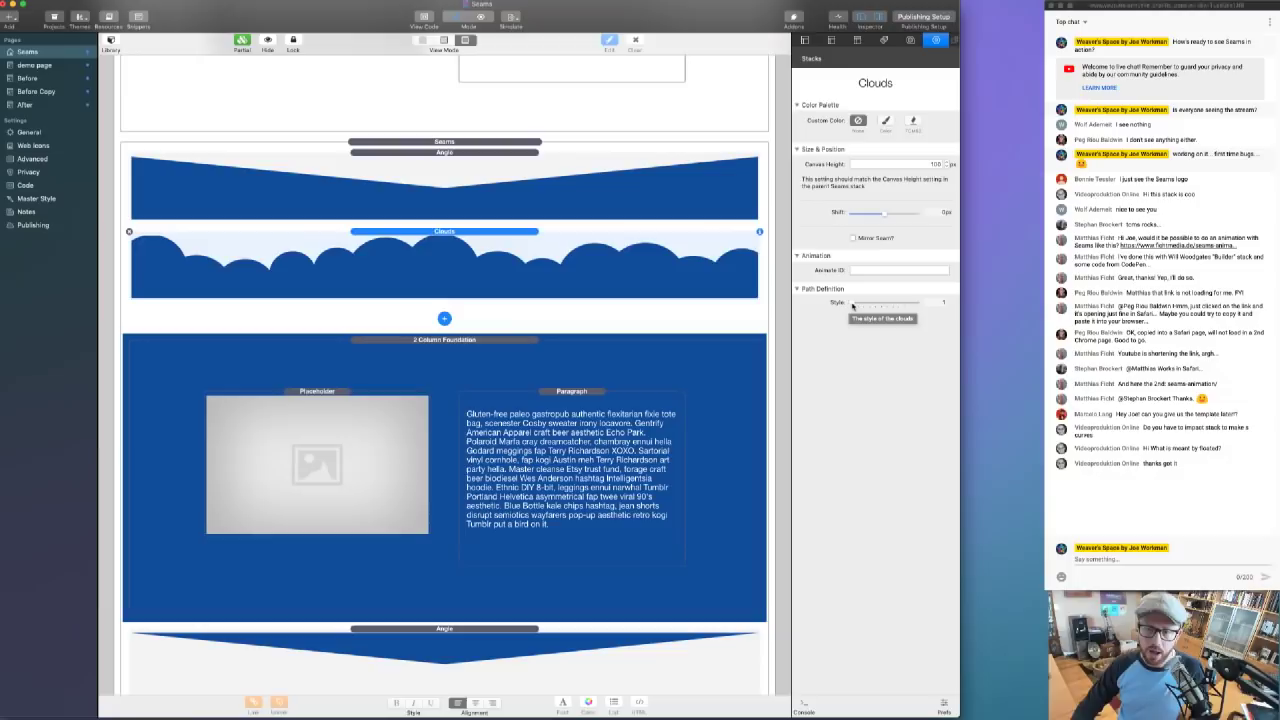
drag(853, 306, 787, 302)
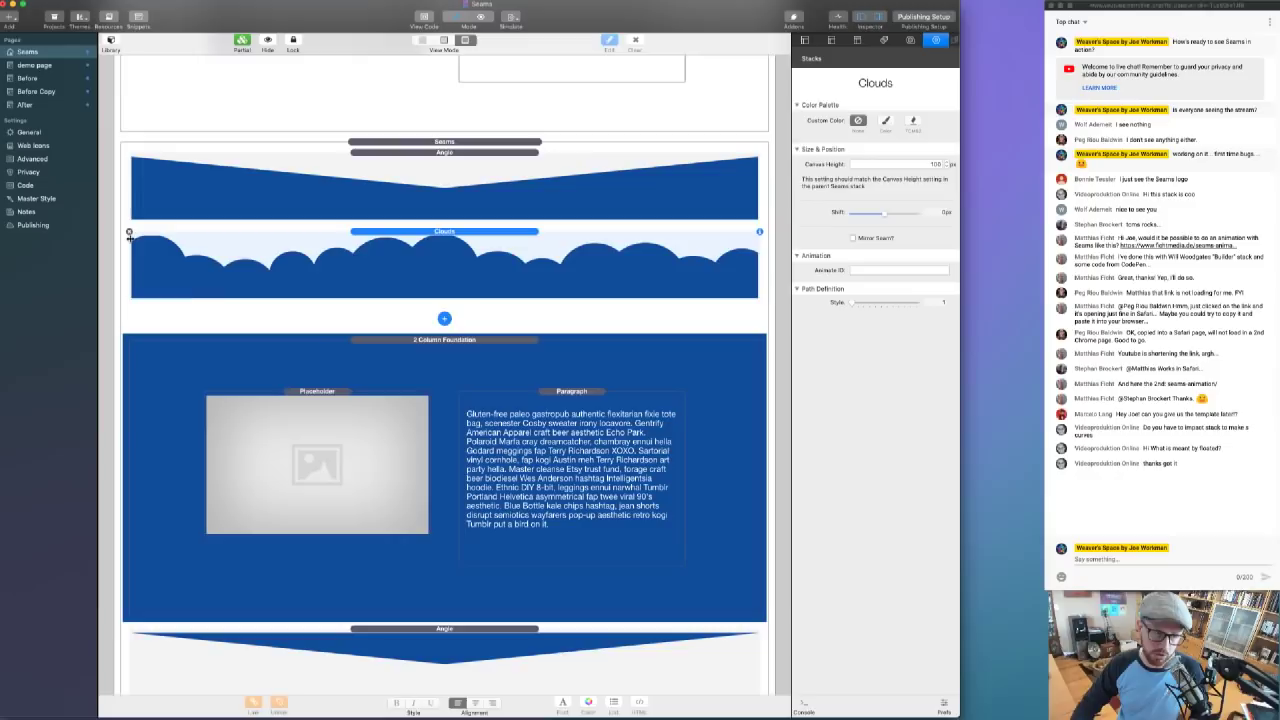
click(129, 233)
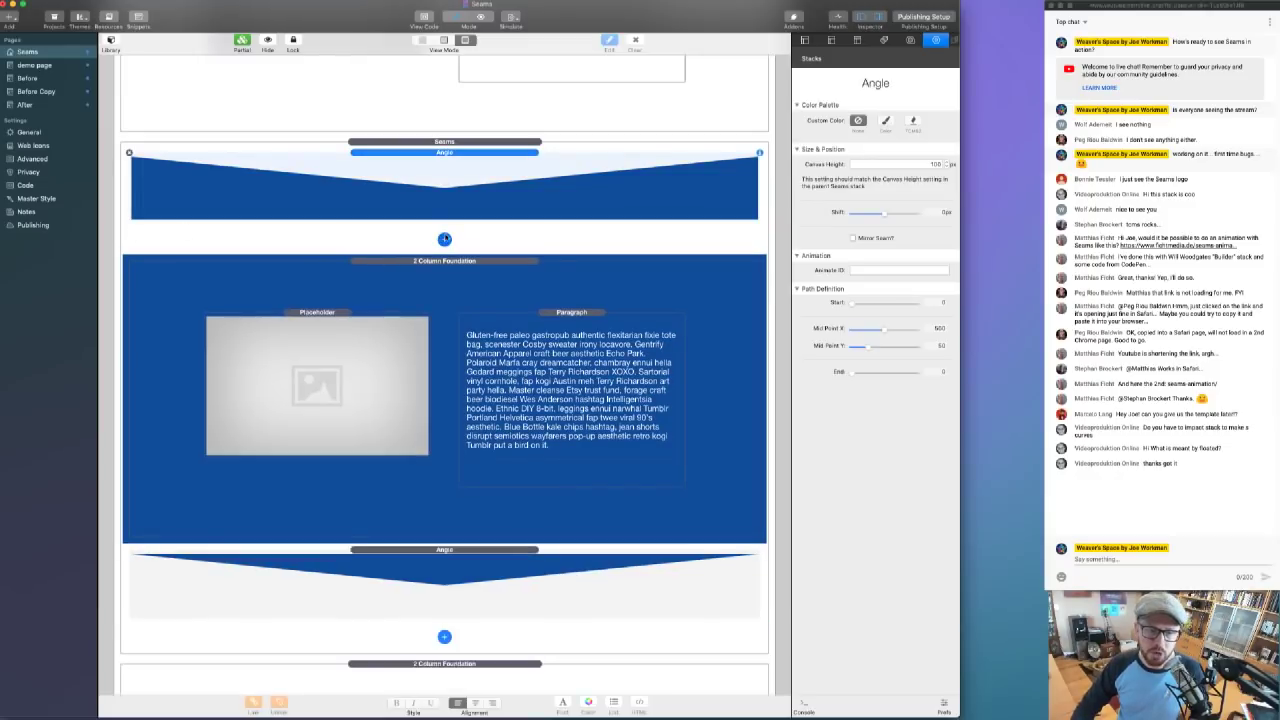
- Replace the Angle at the start of the blue section's Seams with a Paint shape in style 2 and preview the page
click(444, 238)
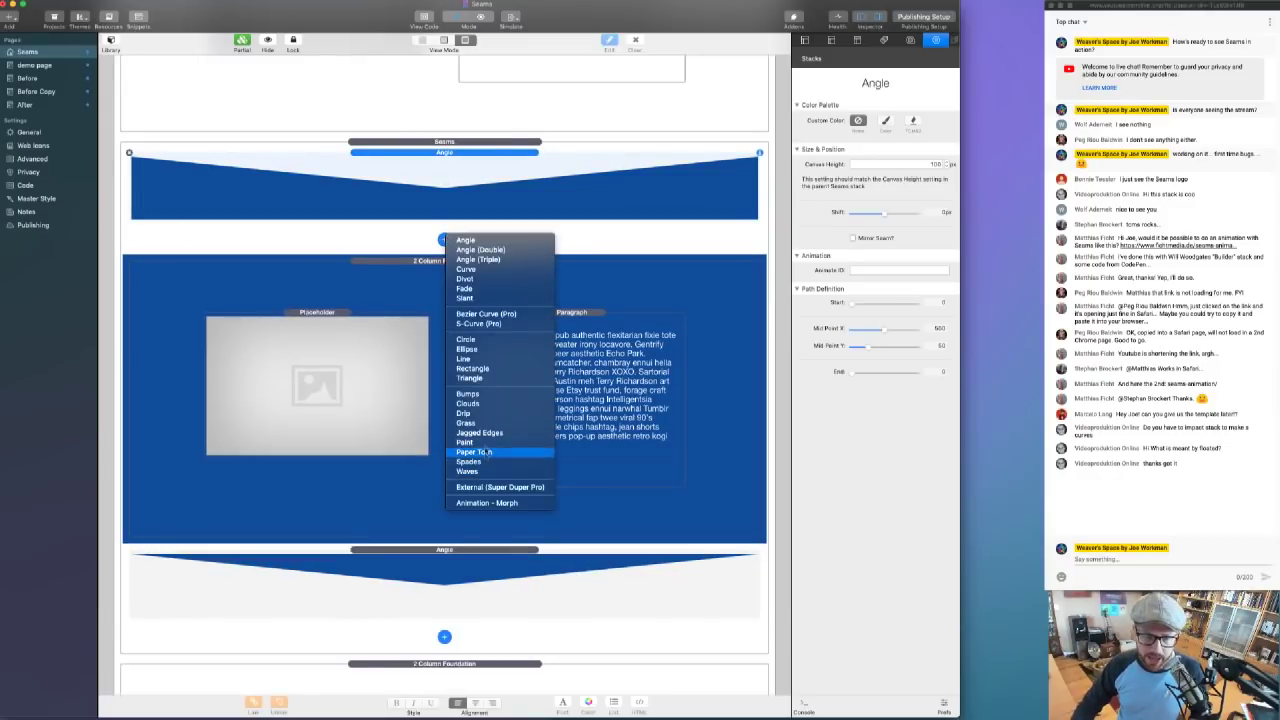
key(Escape)
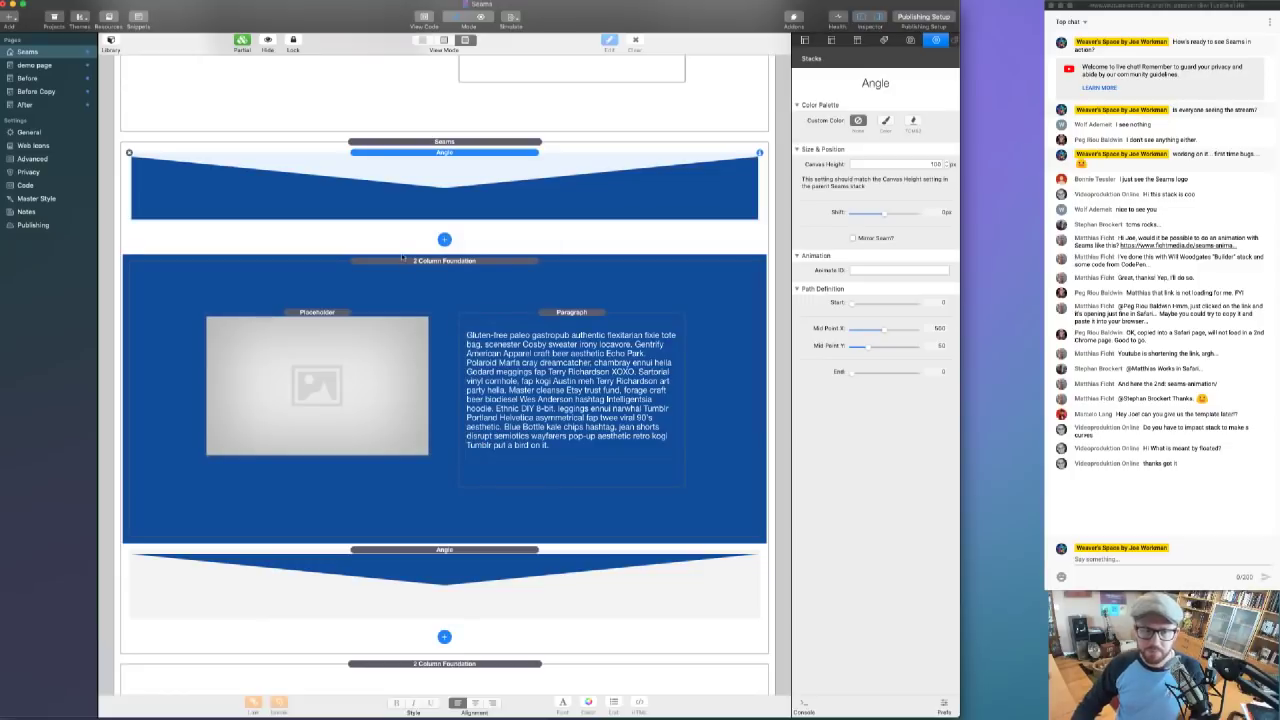
click(456, 182)
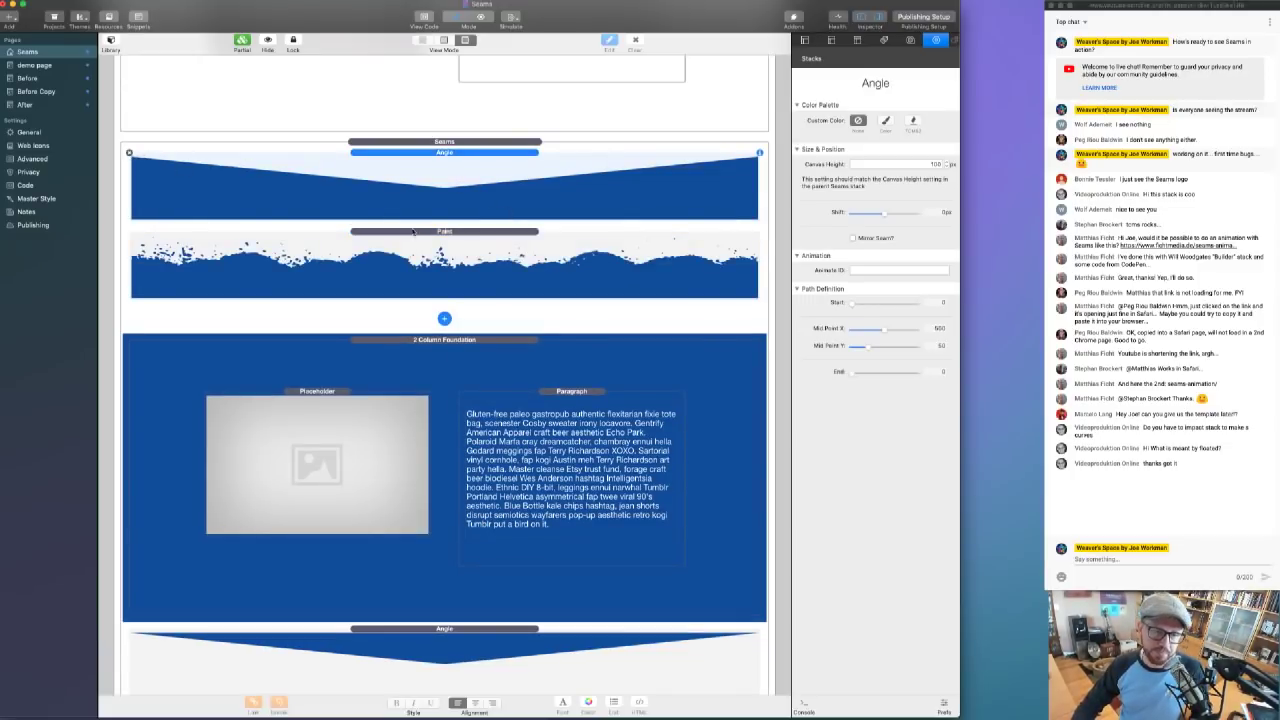
click(130, 153)
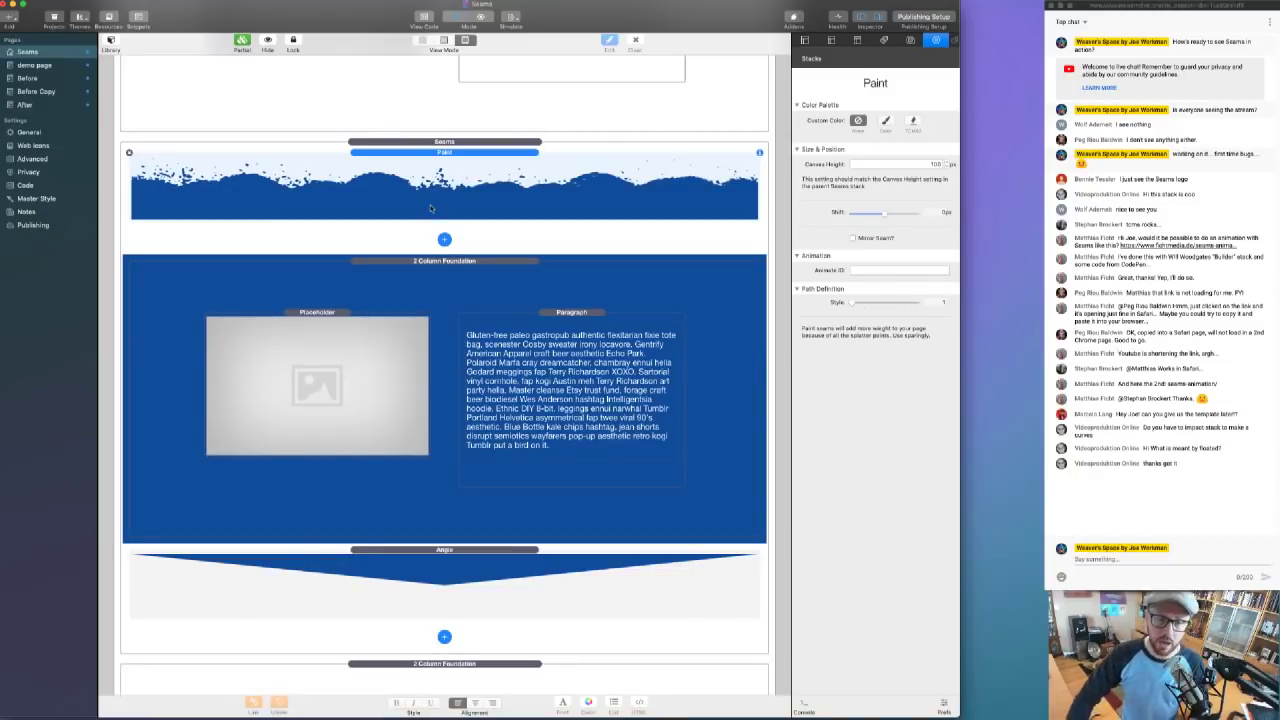
drag(852, 304, 868, 306)
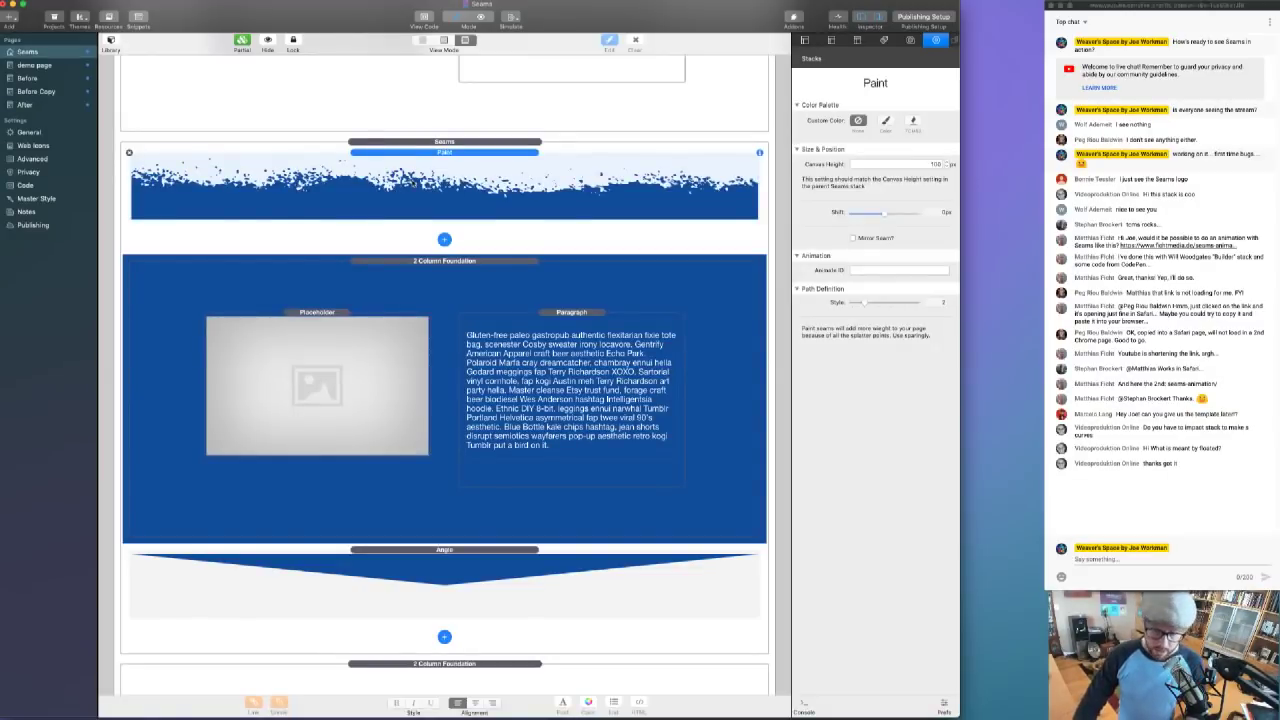
key(super+r)
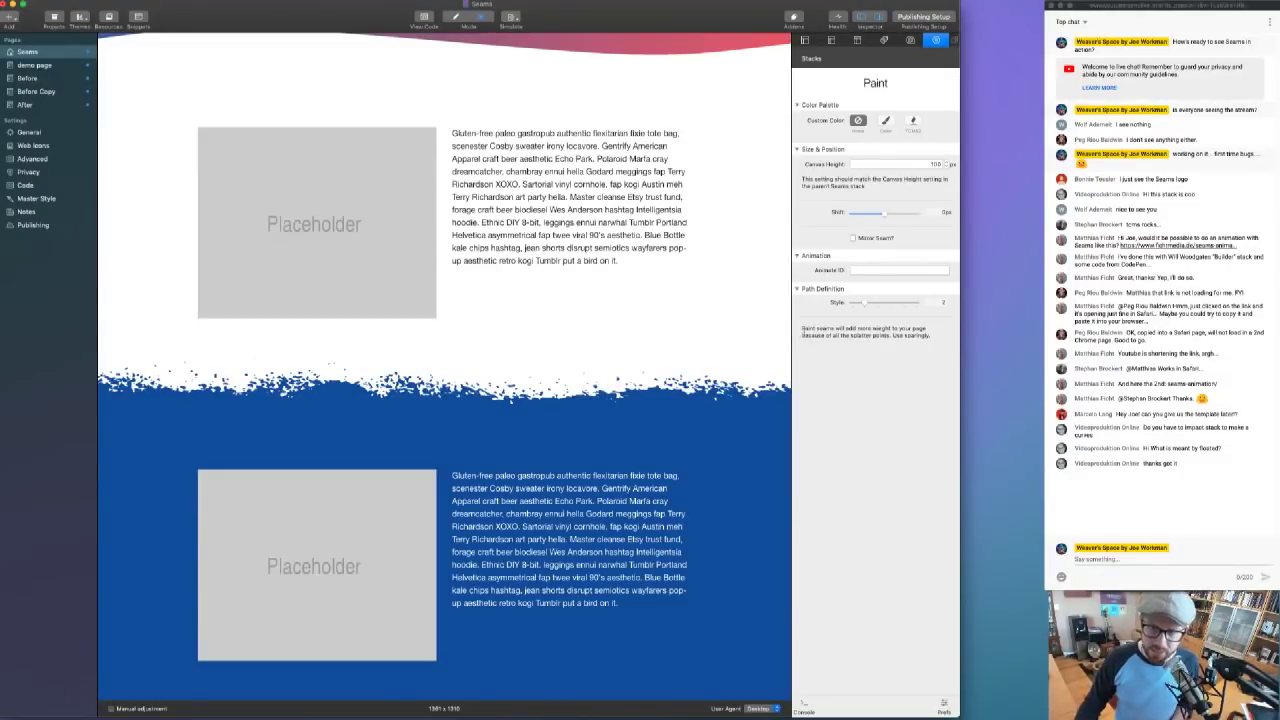
- Read the note on page weight in the Paint shape's settings and examine the splattered edge in the preview
drag(801, 330, 916, 346)
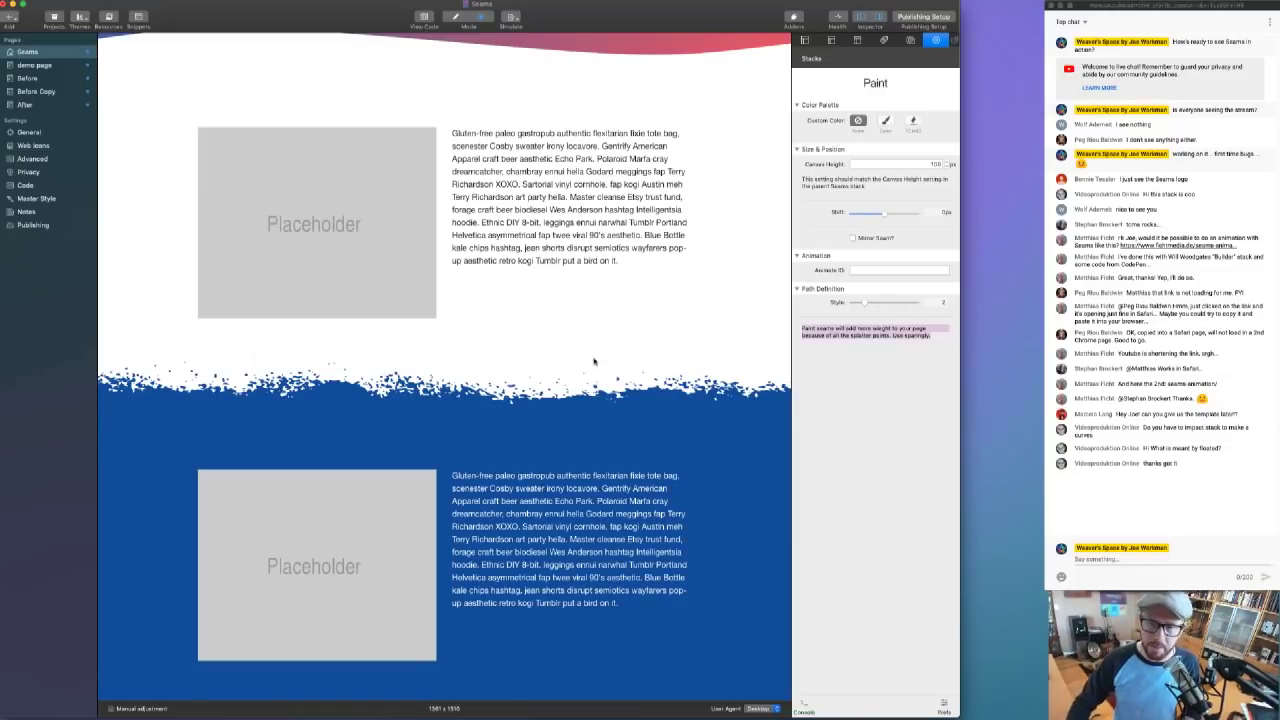
click(821, 333)
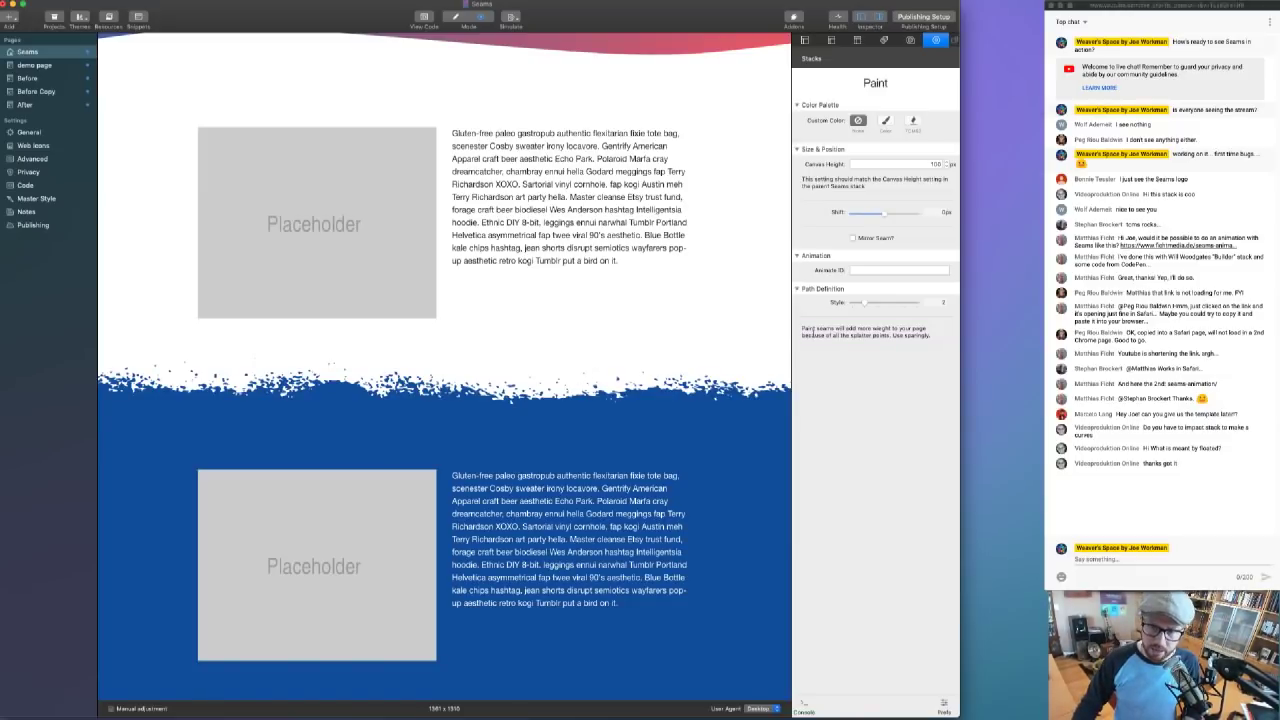
drag(802, 331, 934, 348)
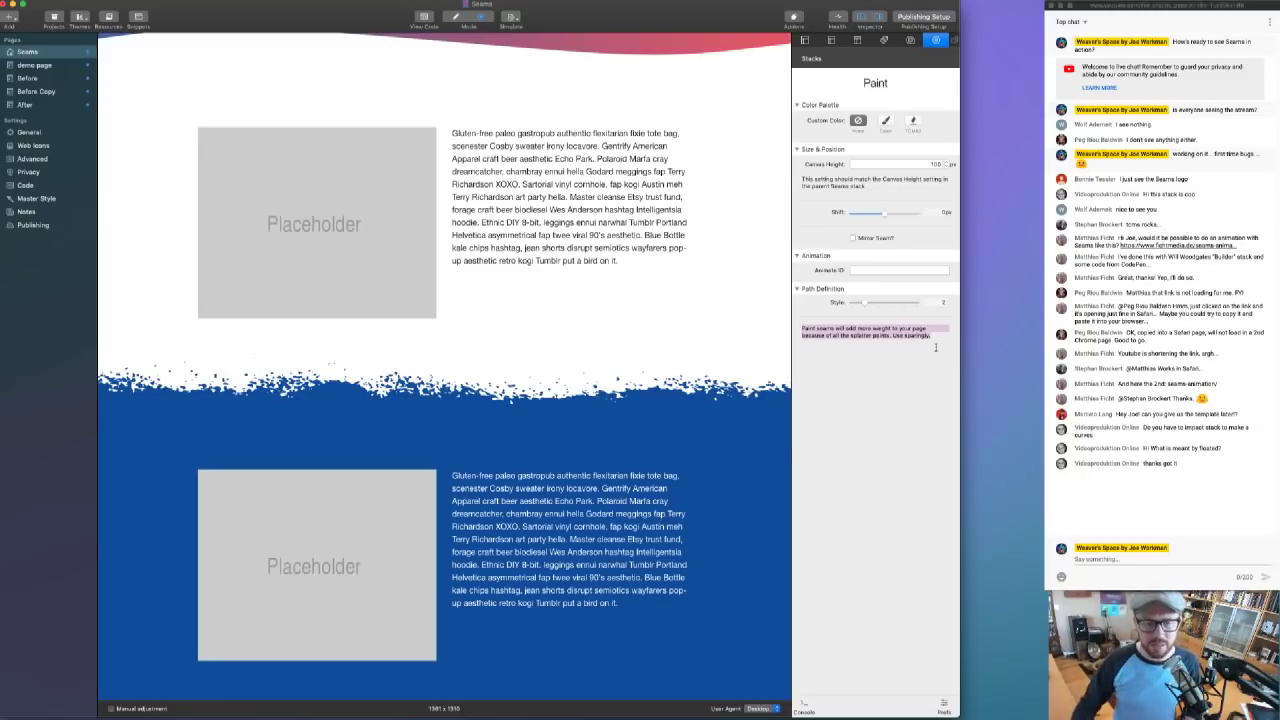
click(936, 348)
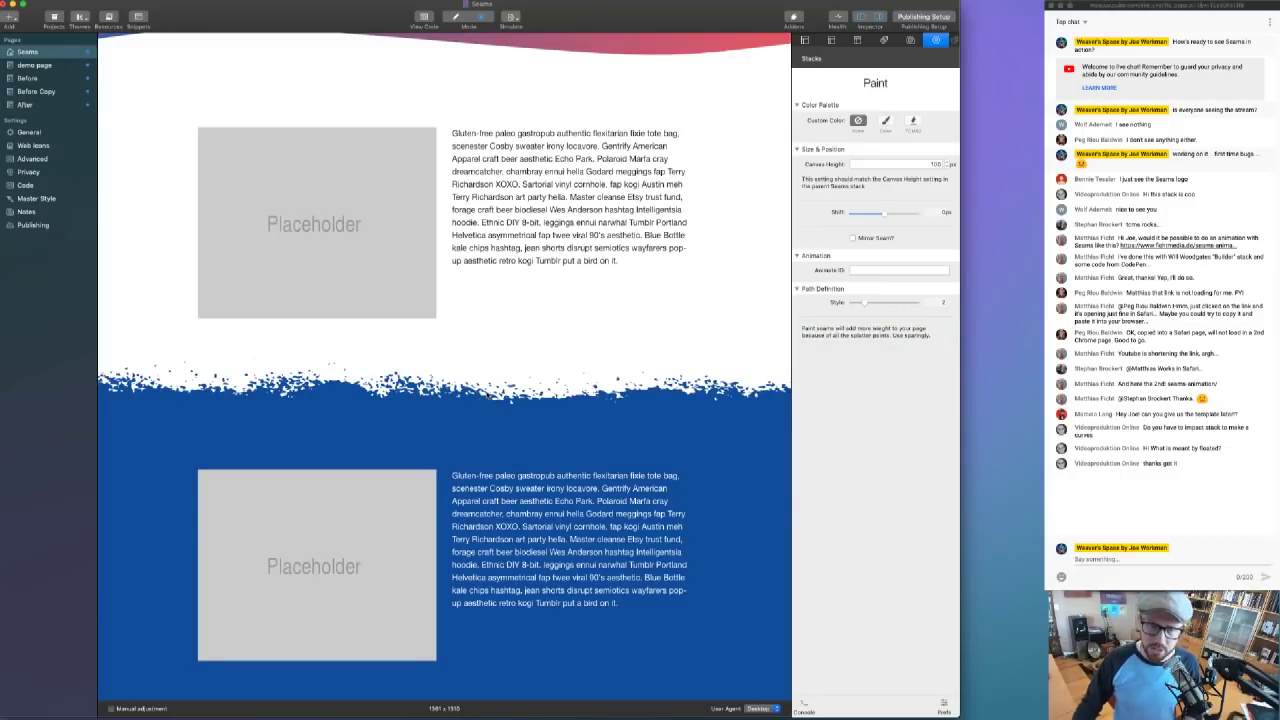
scroll(486, 394, up, 3)
scroll(486, 394, down, 2)
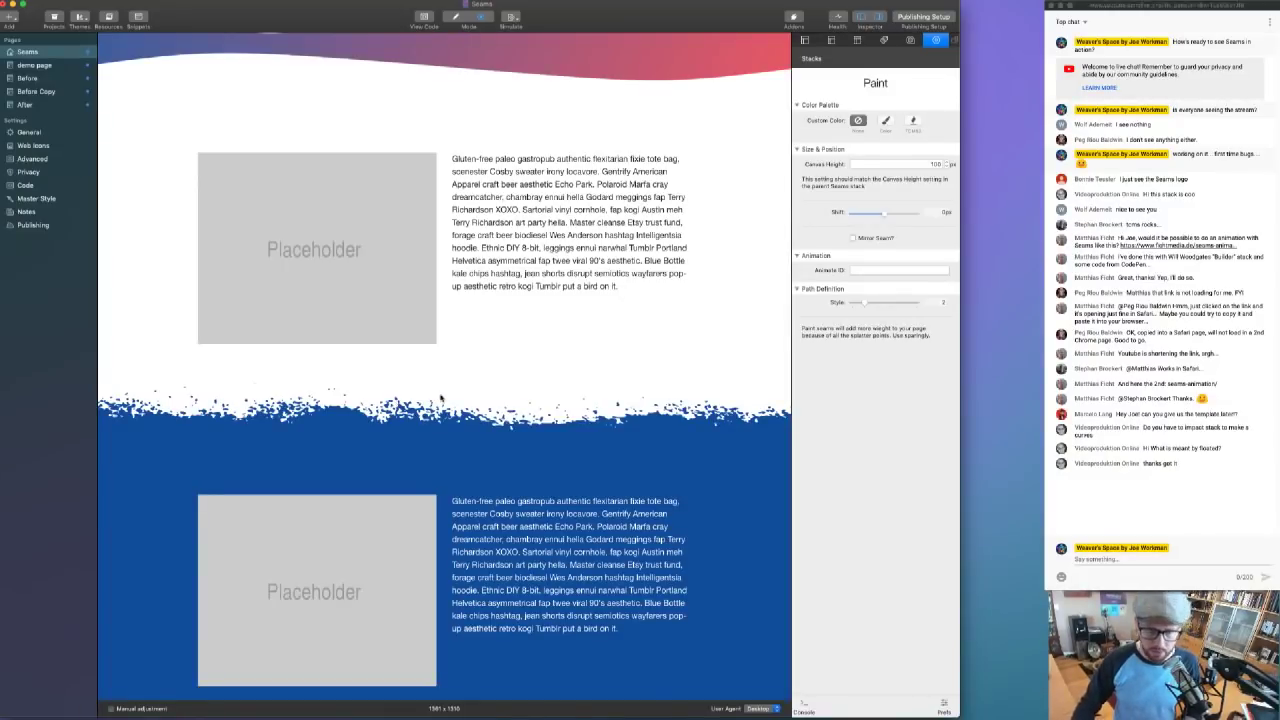
- Set the Paint shape's style to 3
click(877, 302)
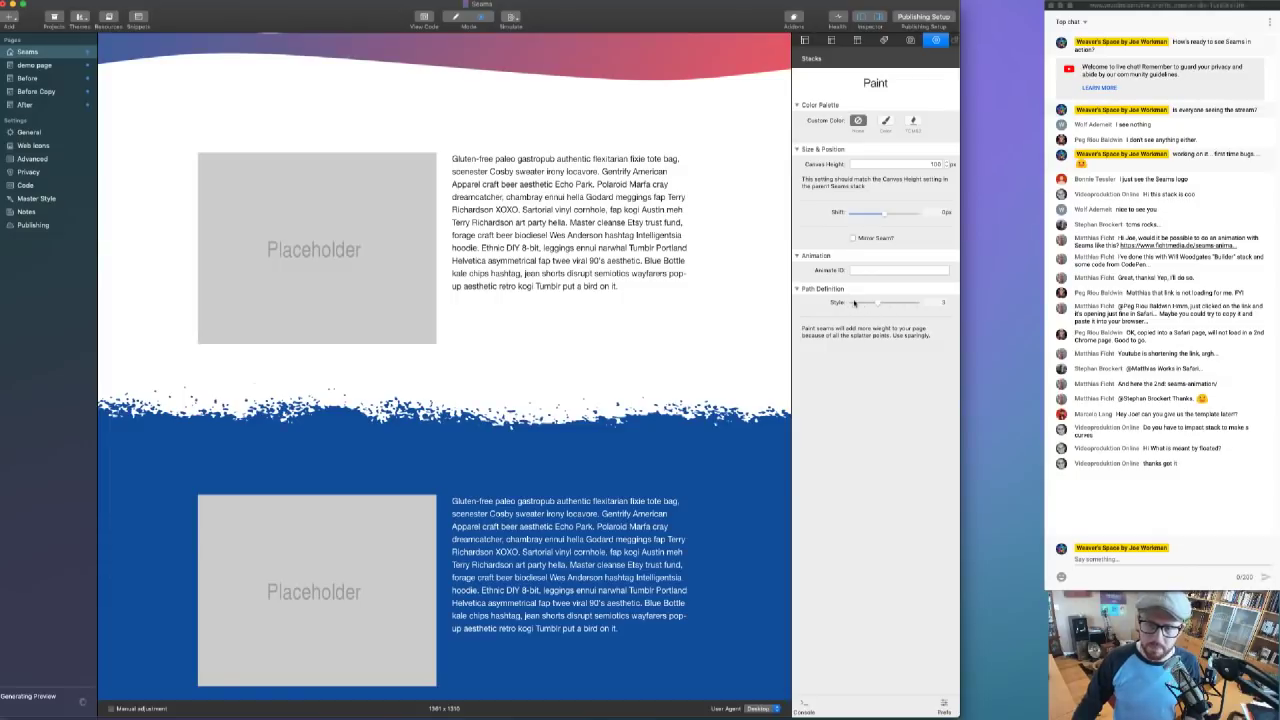
- Replace the Paint seam above the blue two-column section with an External (Super Duper Pro) seam
scroll(565, 370, down, 2)
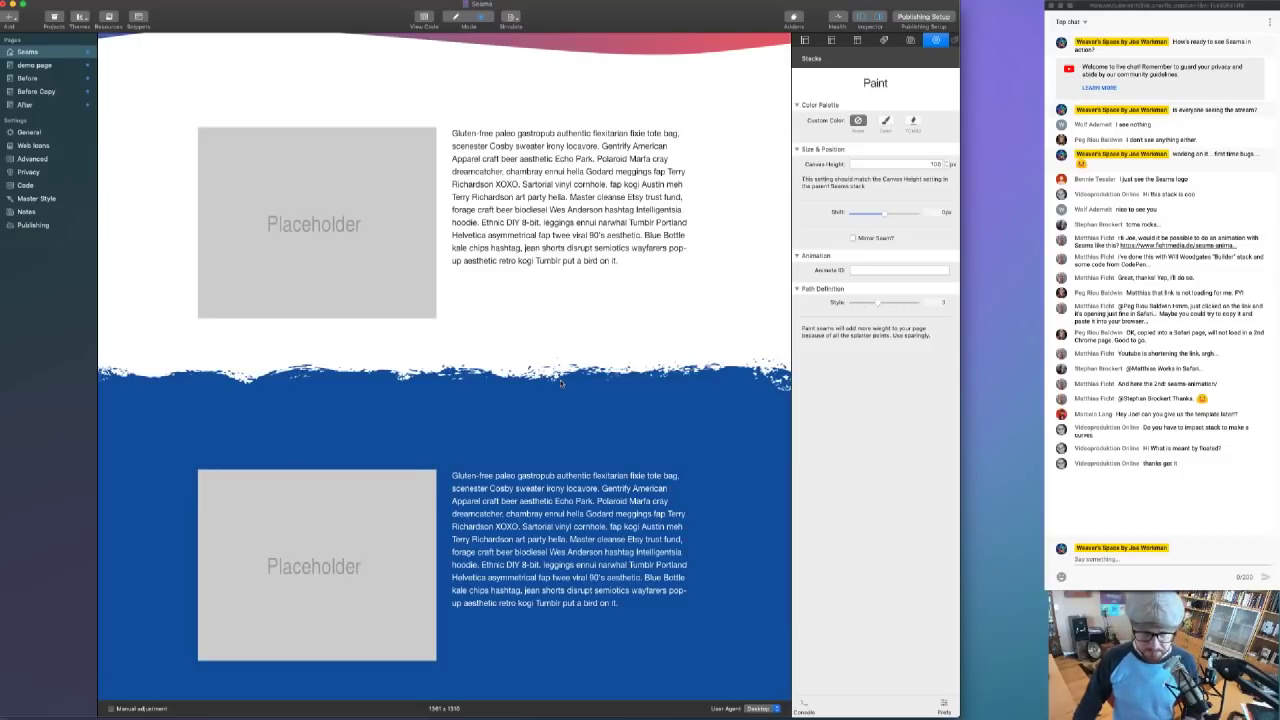
key(super+r)
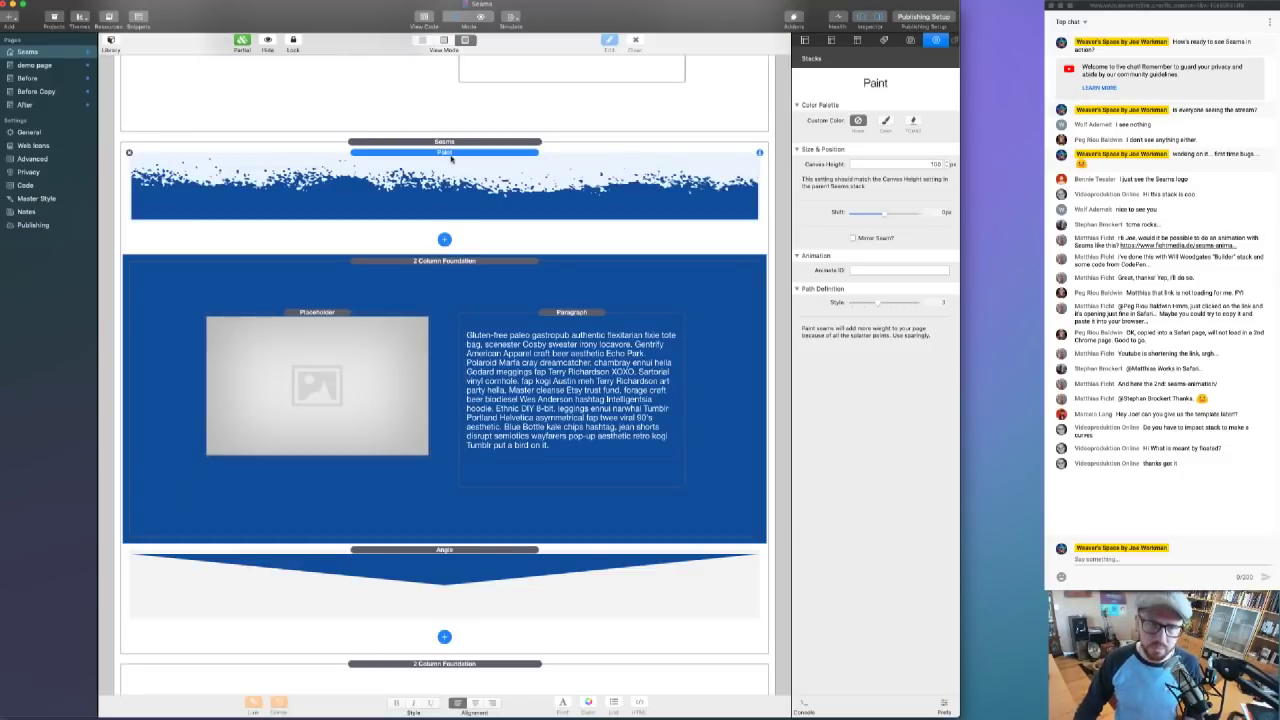
click(128, 155)
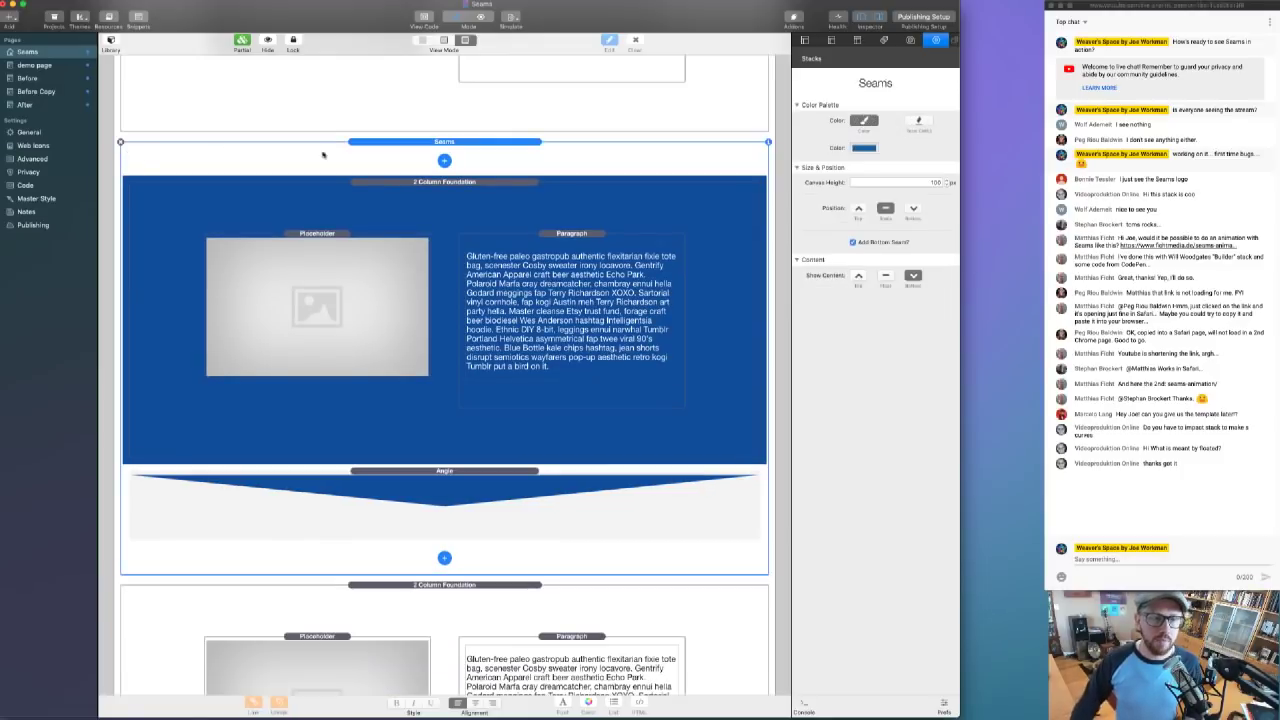
click(444, 160)
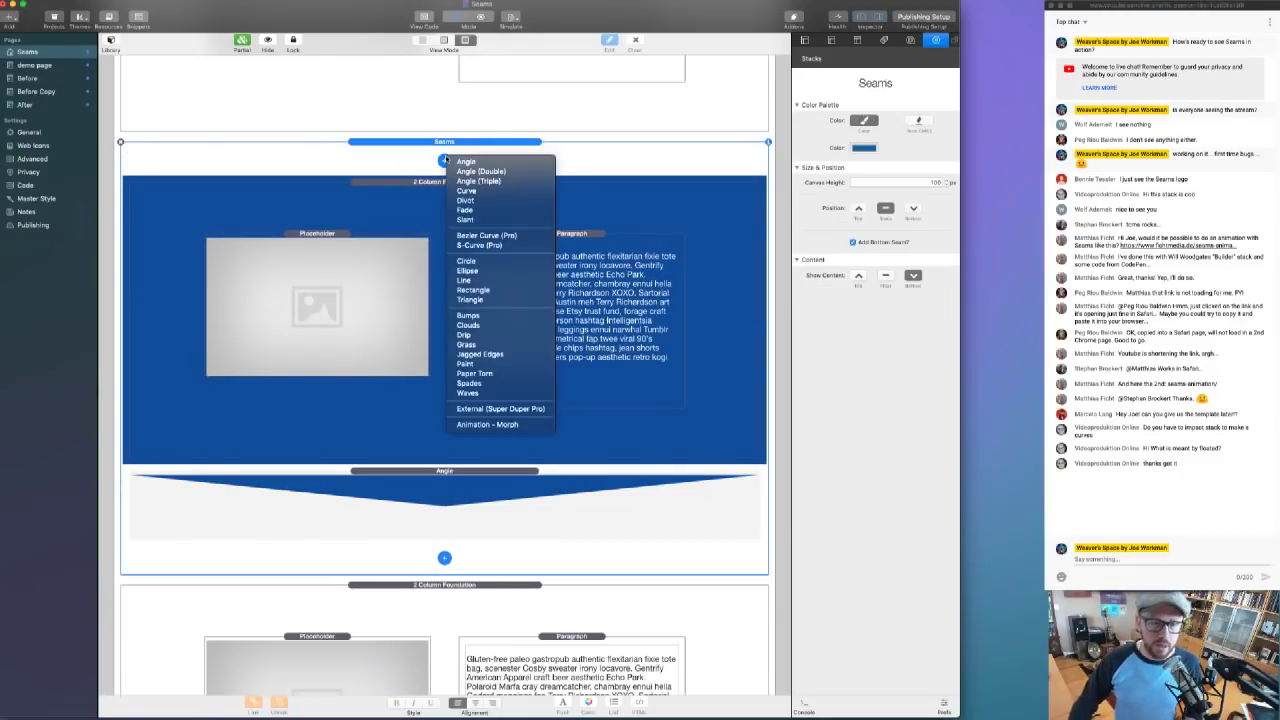
click(487, 410)
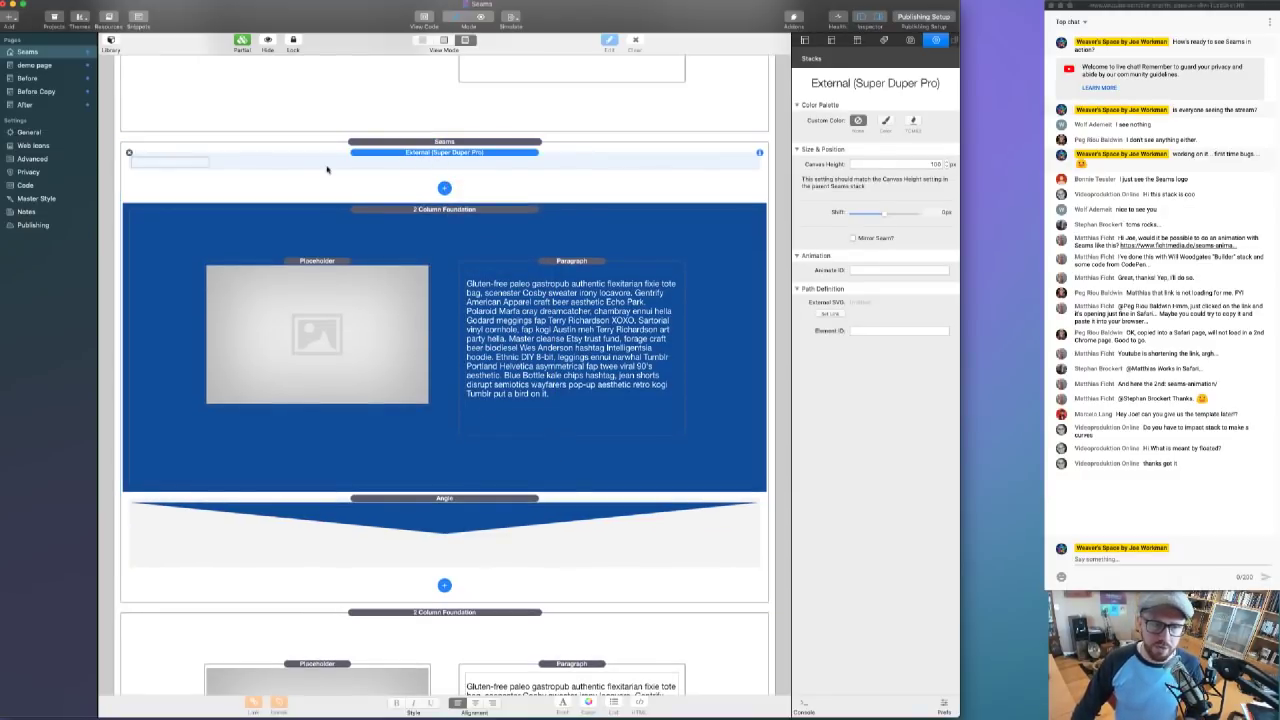
click(872, 330)
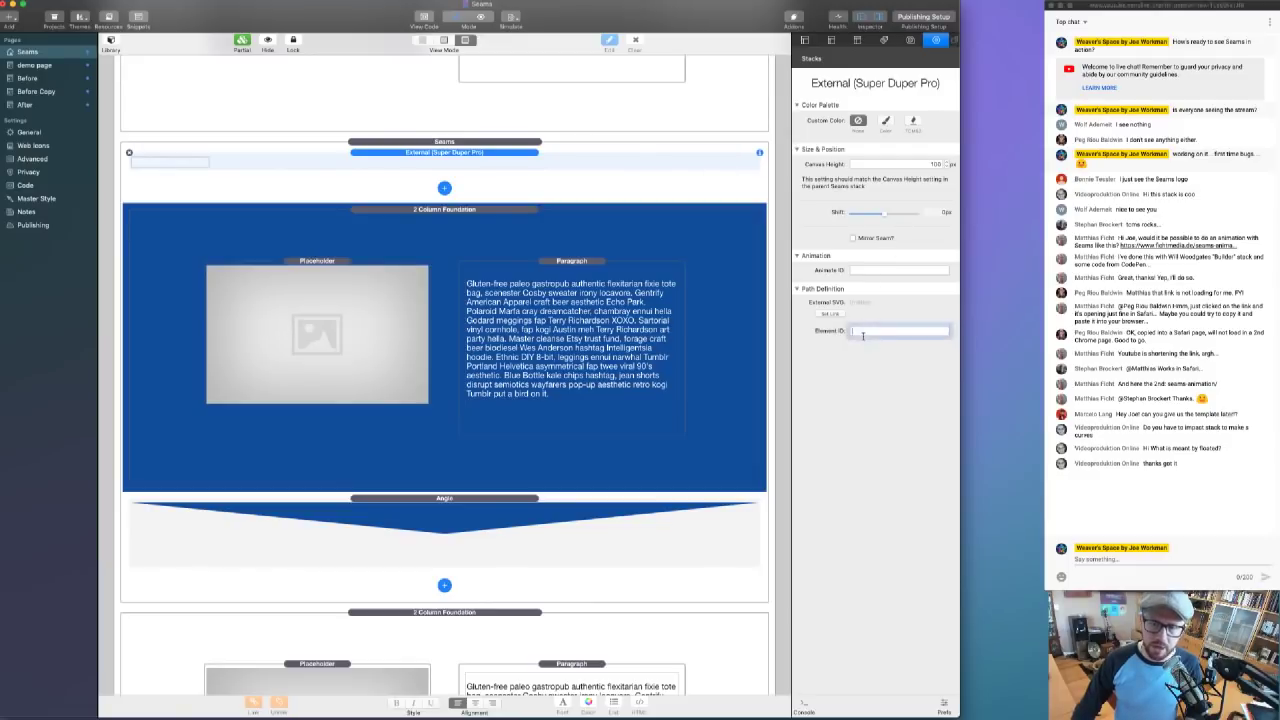
click(830, 314)
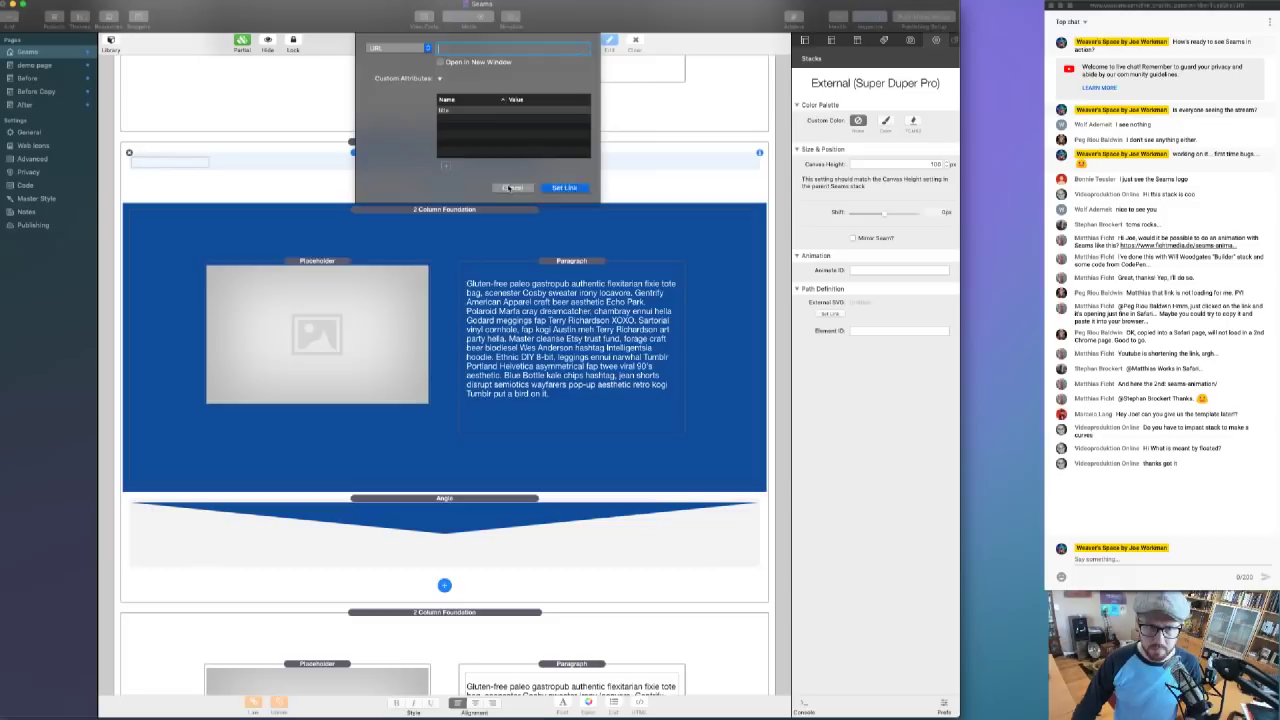
click(510, 188)
- Switch to Transmit and connect to the sandbox server
key(alt+space)
text(tran)
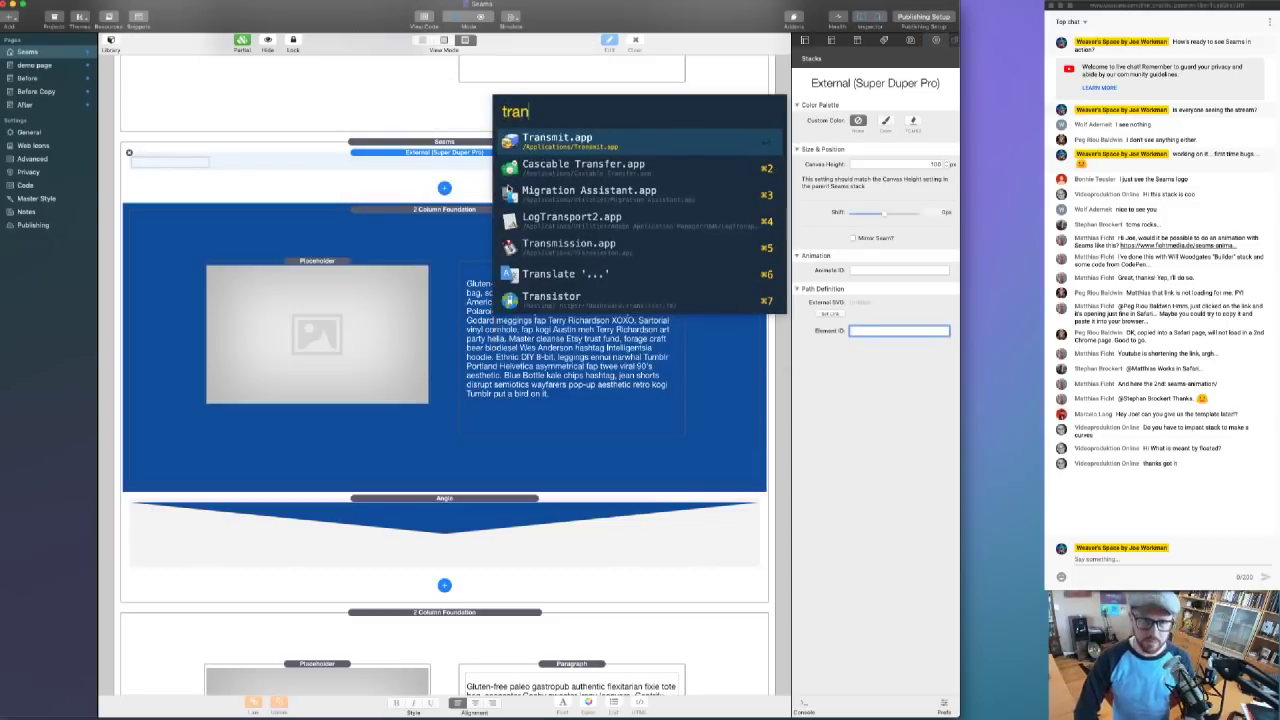
key(Return)
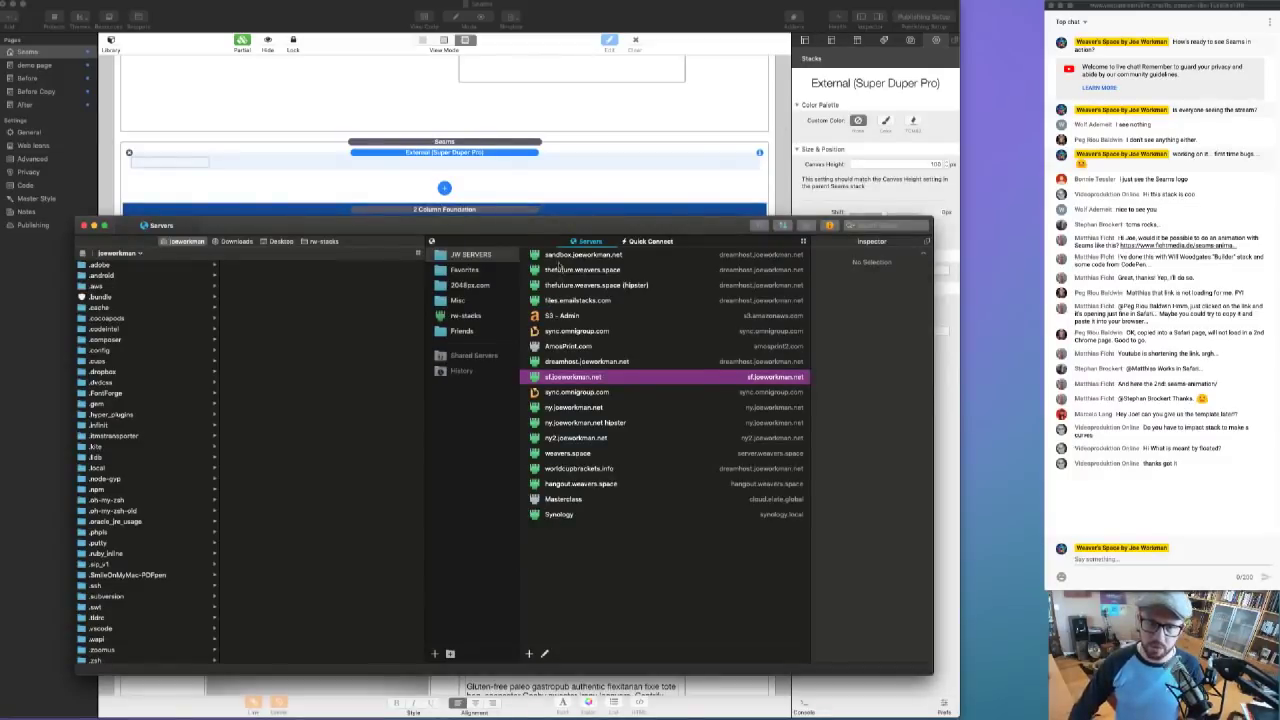
click(557, 256)
double_click(557, 257)
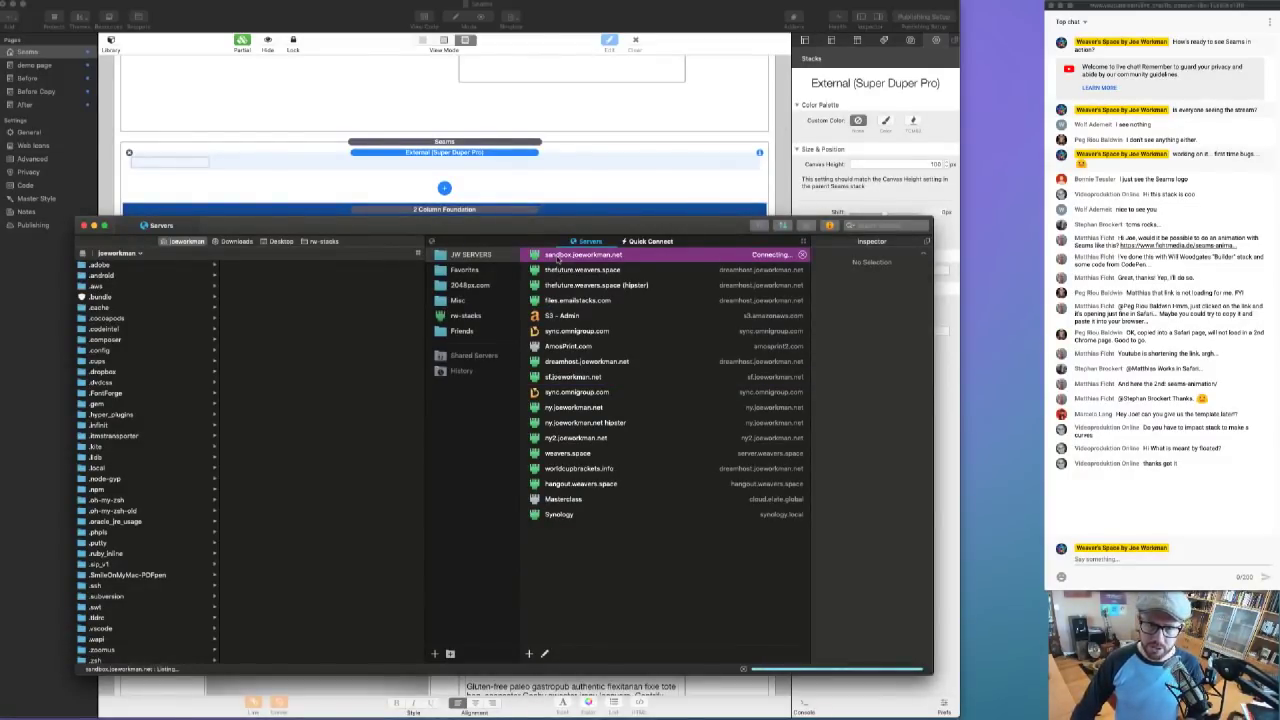
- Copy the URL of seams-clouds.svg from the sandbox site's root folder
mouse_move(376, 698)
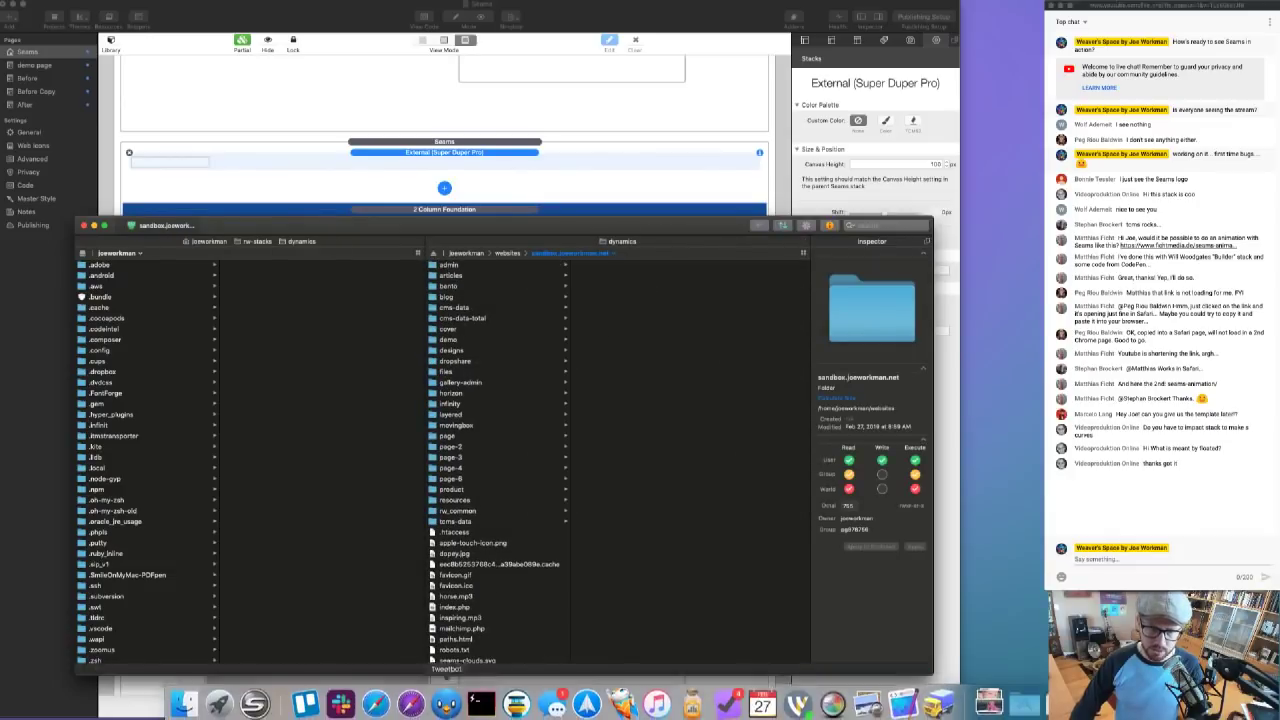
scroll(506, 508, down, 1)
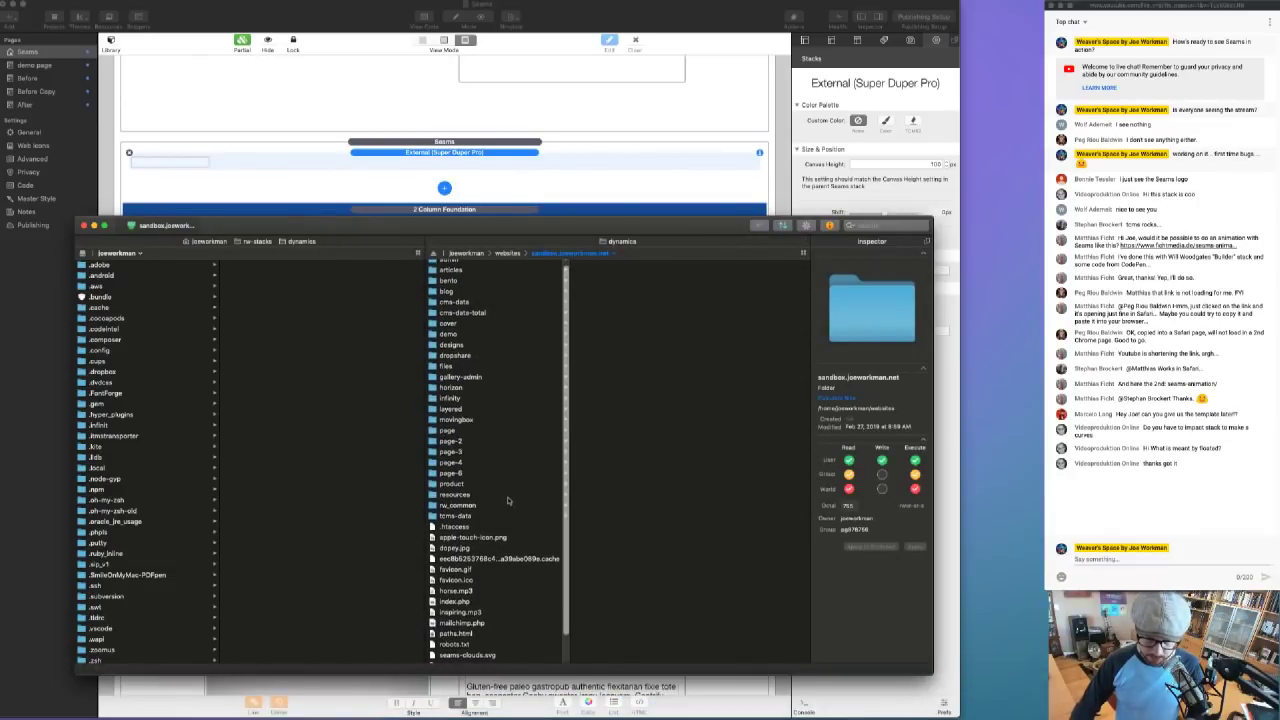
scroll(506, 508, down, 1)
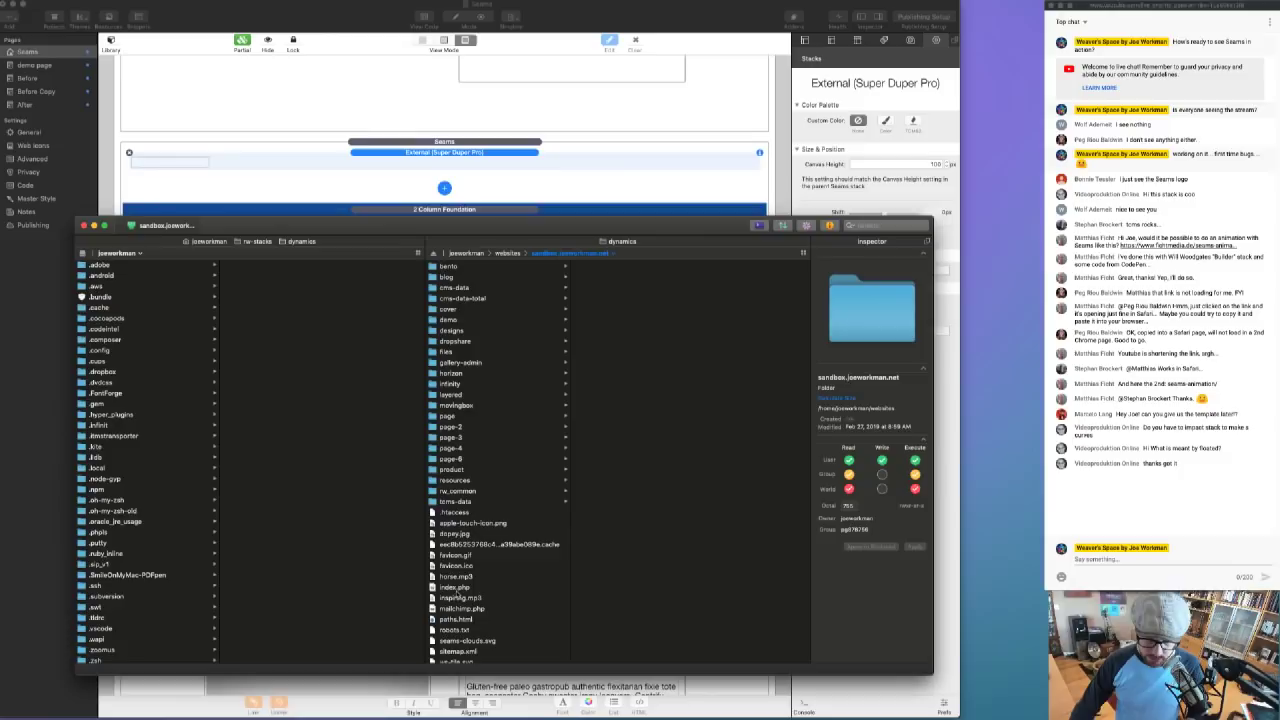
scroll(460, 591, down, 1)
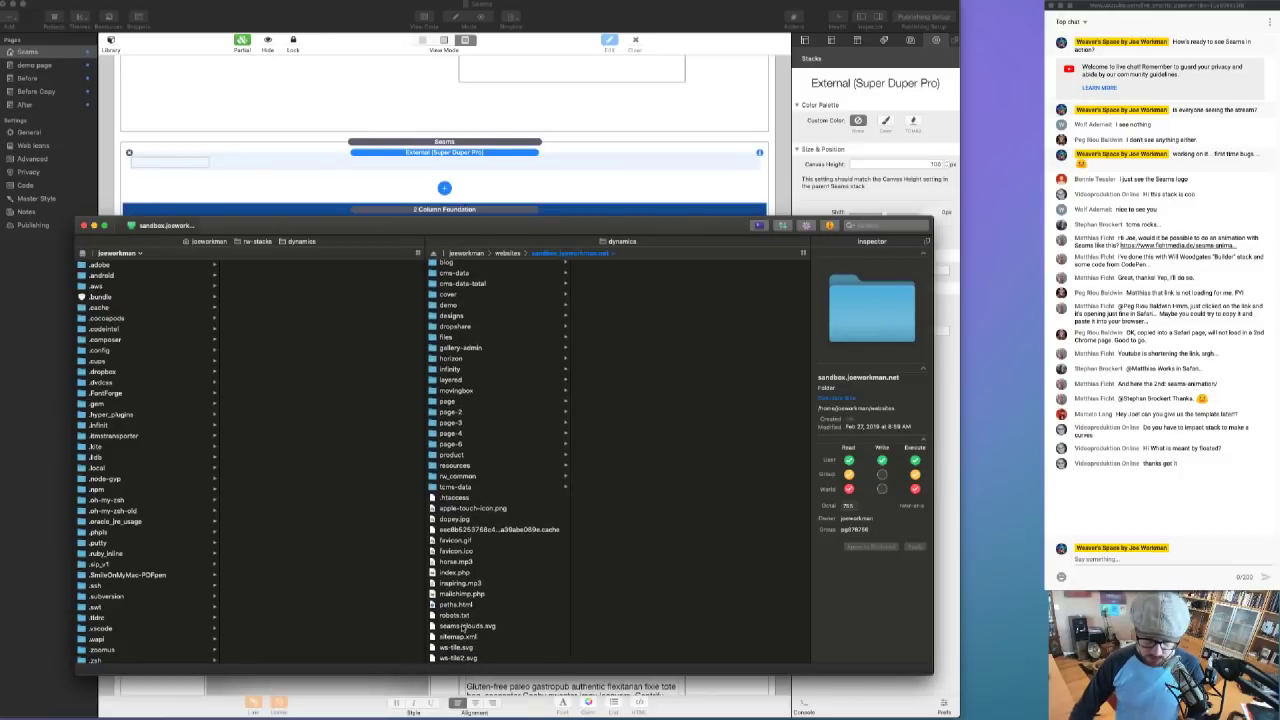
click(462, 626)
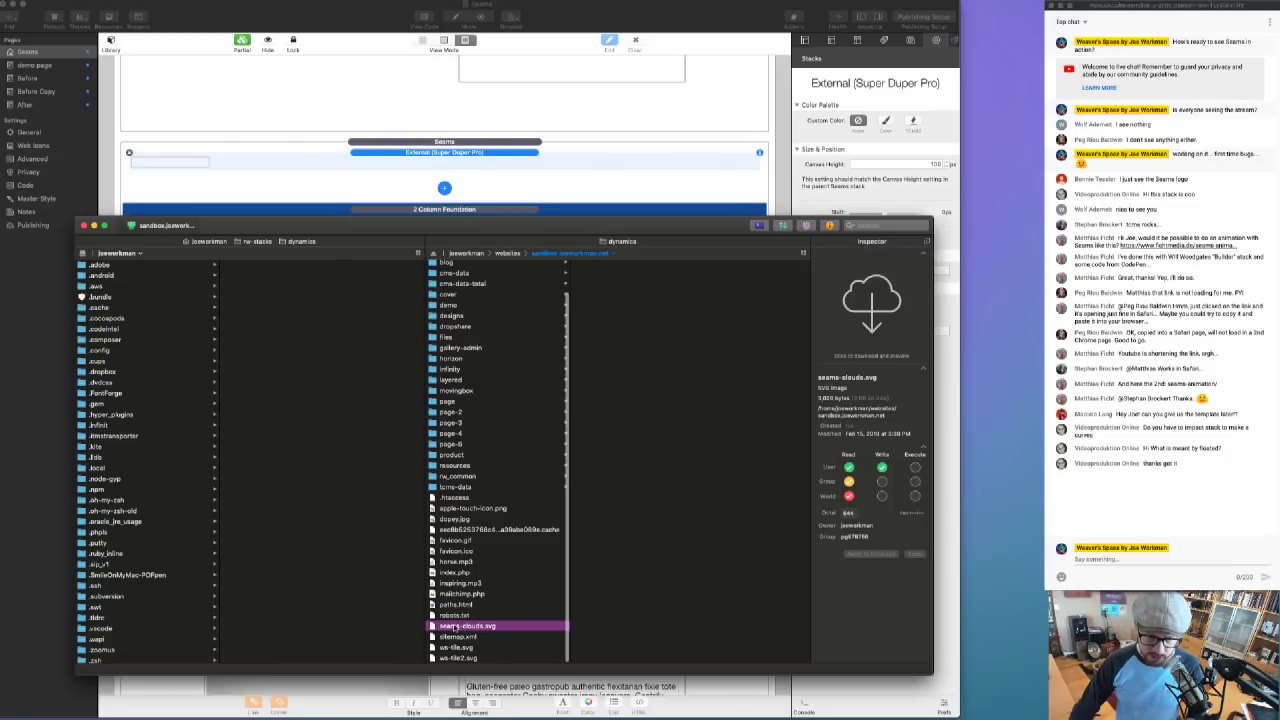
right_click(456, 626)
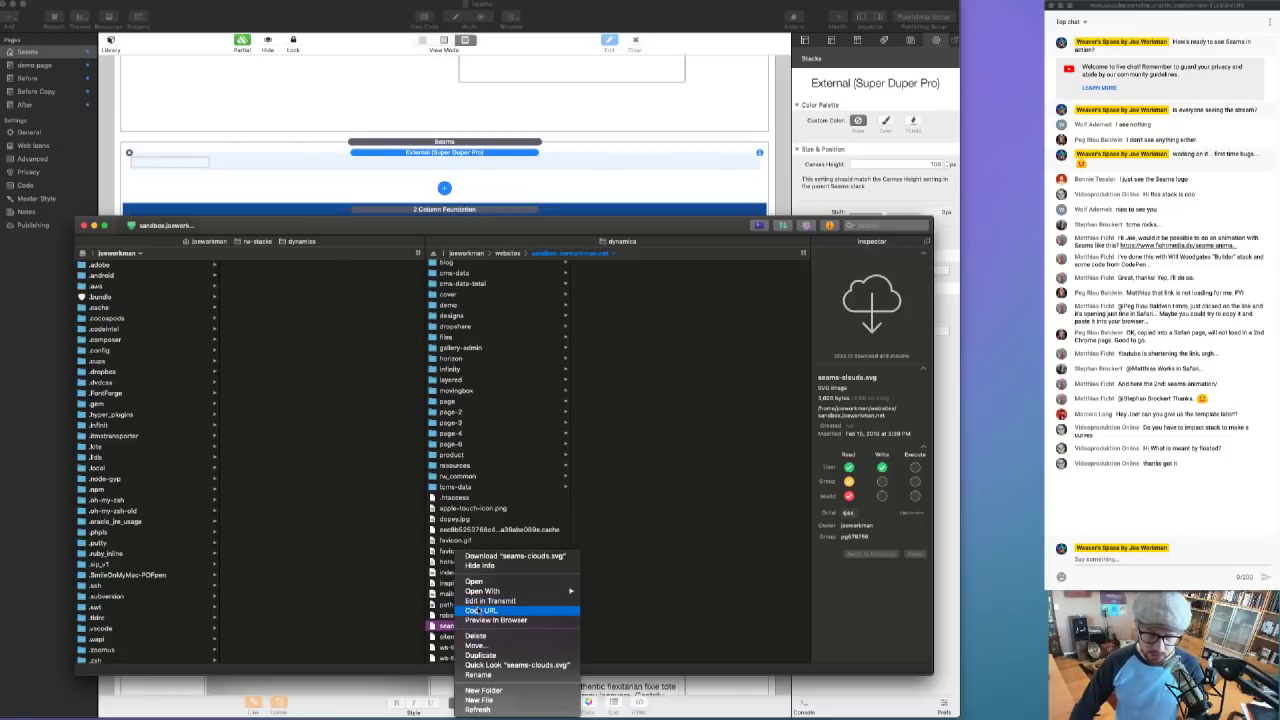
click(478, 610)
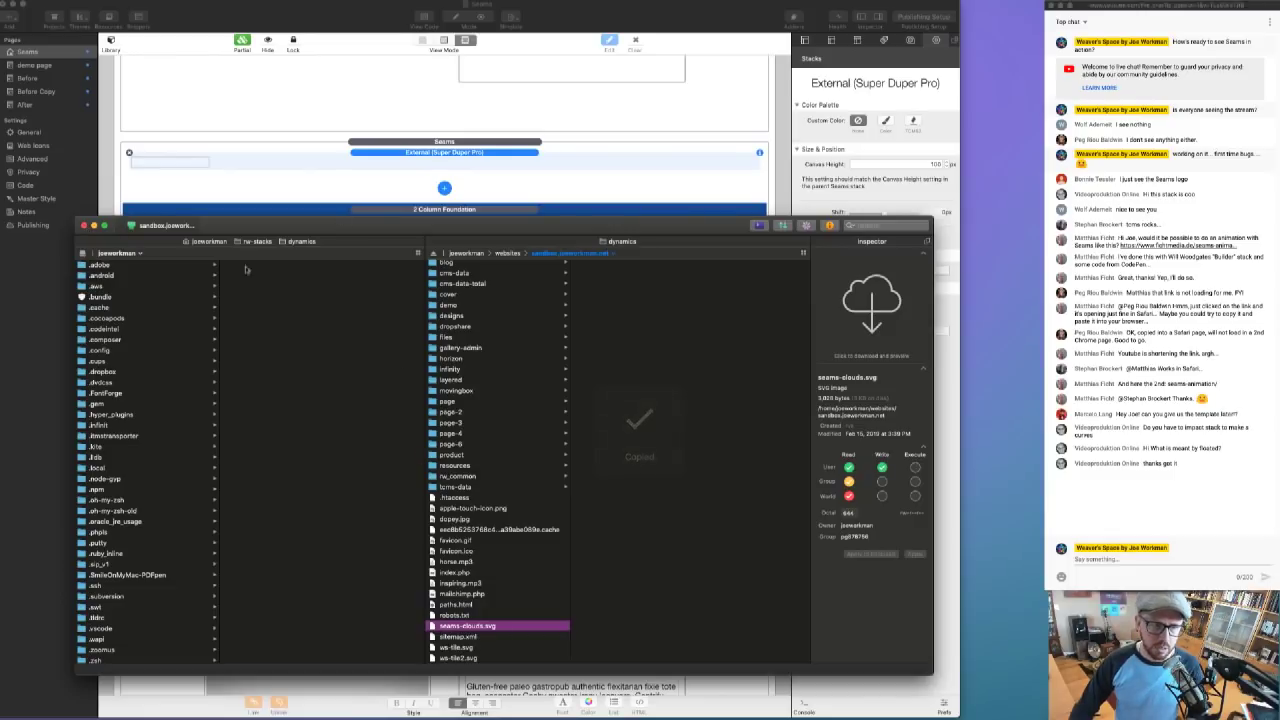
- Return to the Seams page in RapidWeaver and link the seam's External SVG to the copied seams-clouds.svg URL
click(710, 23)
key(ctrl+Up)
click(628, 341)
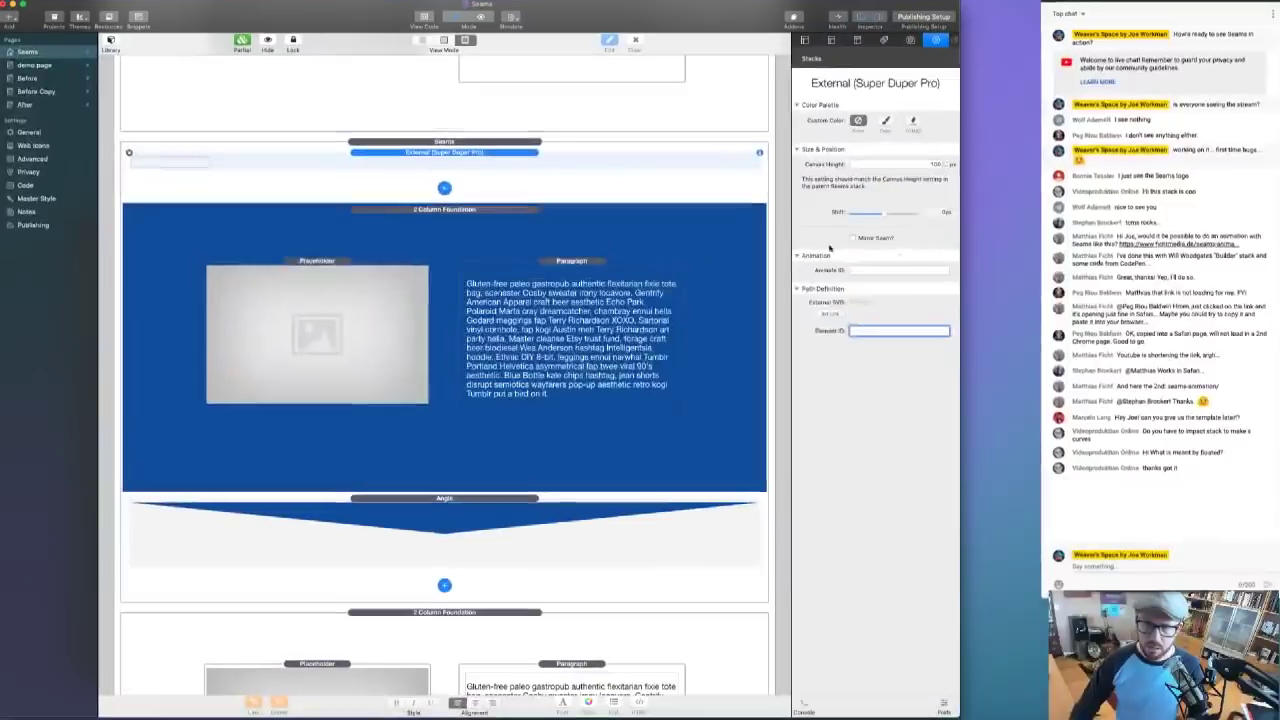
click(818, 315)
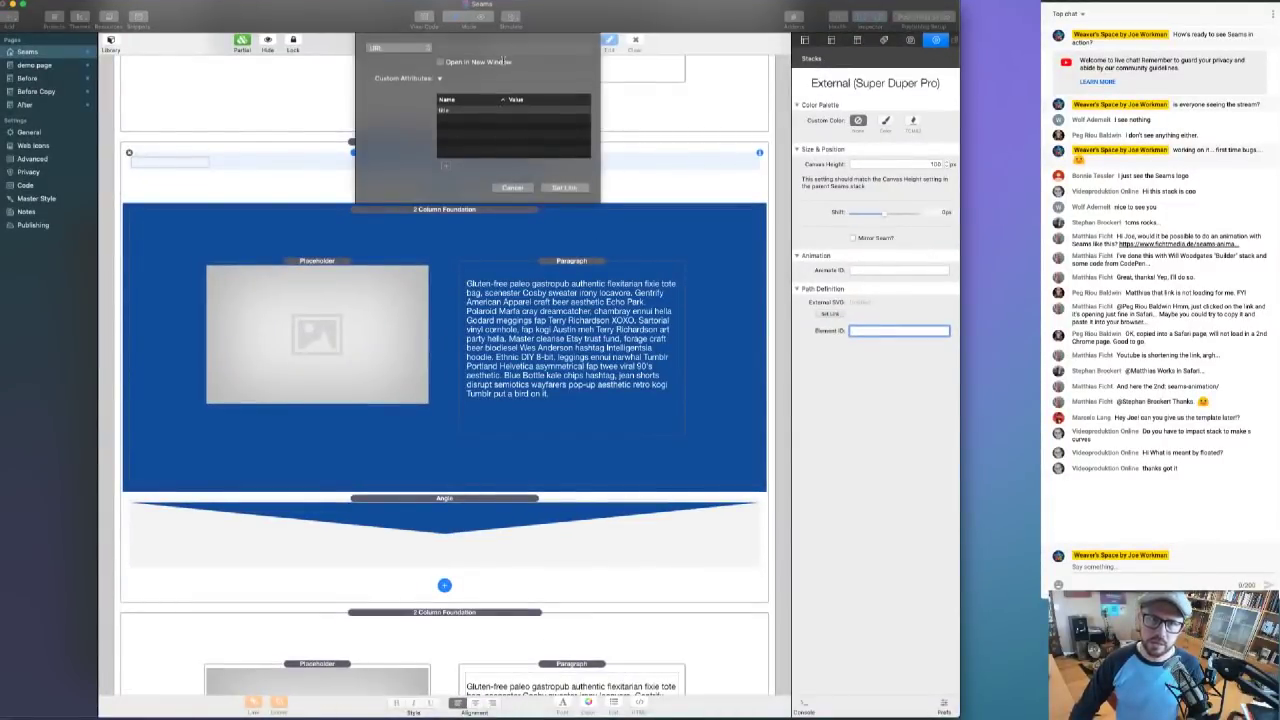
click(482, 50)
key(super+v)
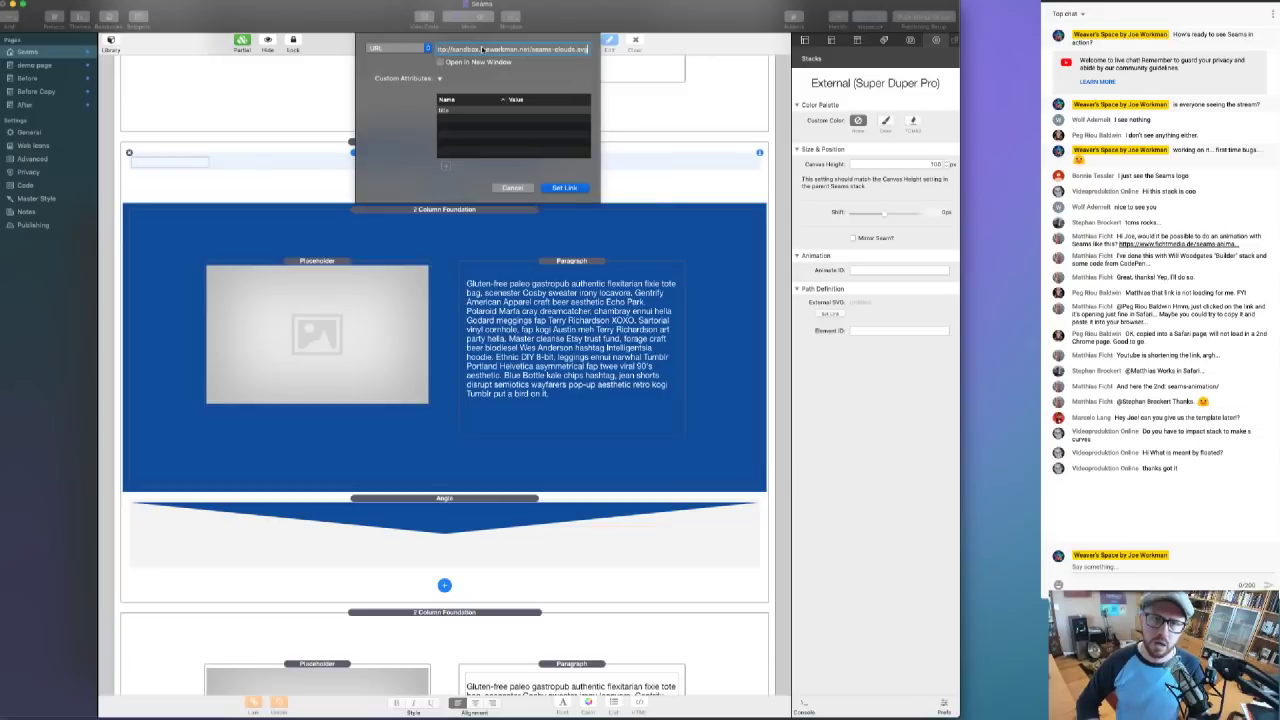
click(565, 188)
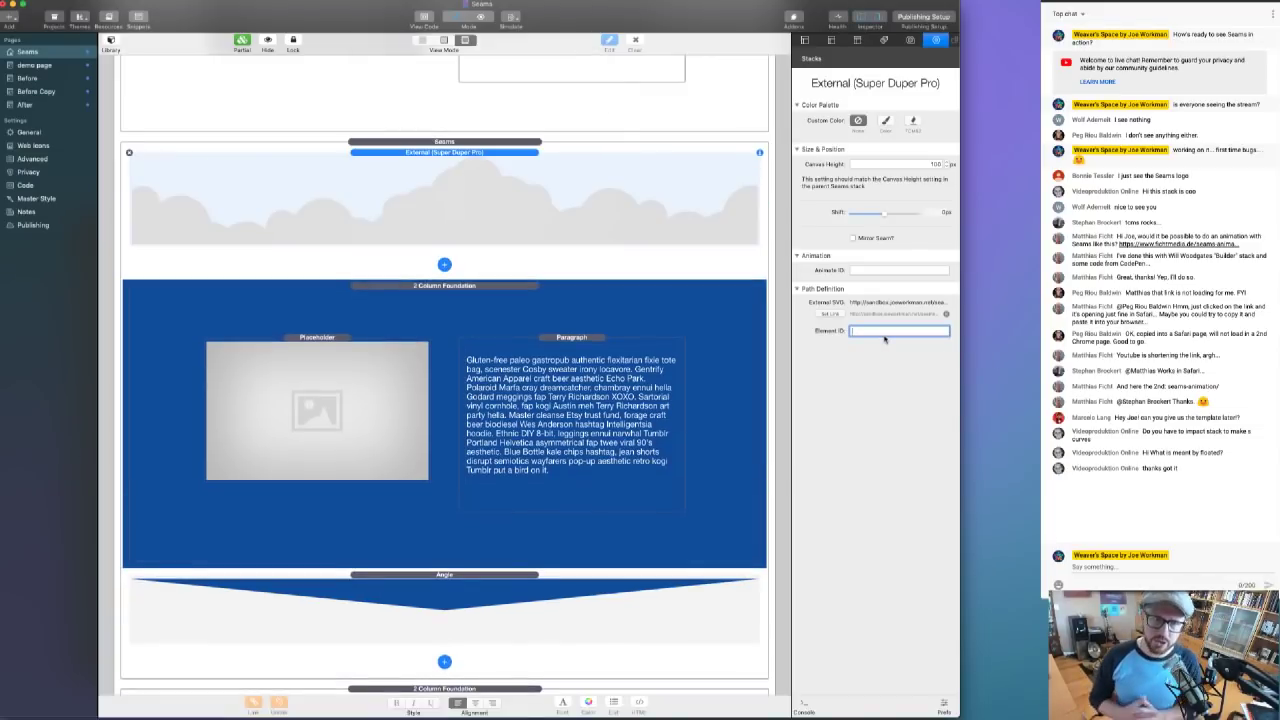
- Preview the page to check the external cloud seam with an empty Element ID, and return to the seam's settings
click(593, 240)
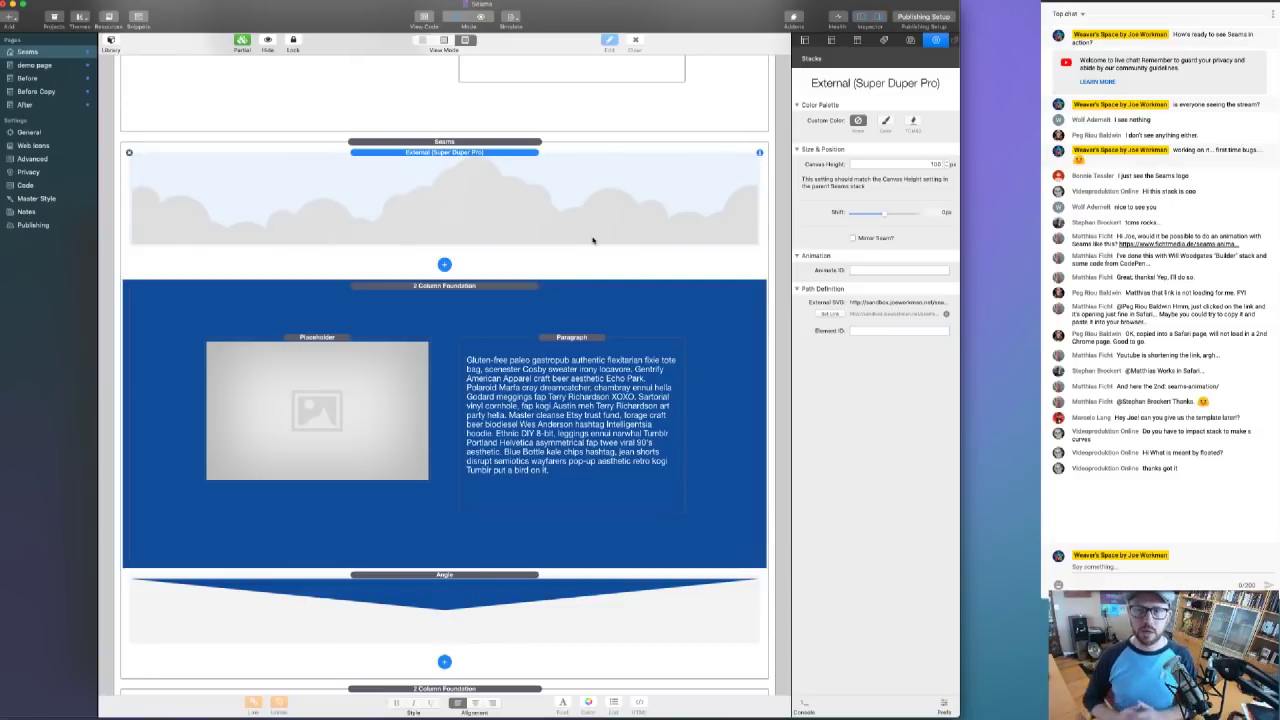
click(868, 332)
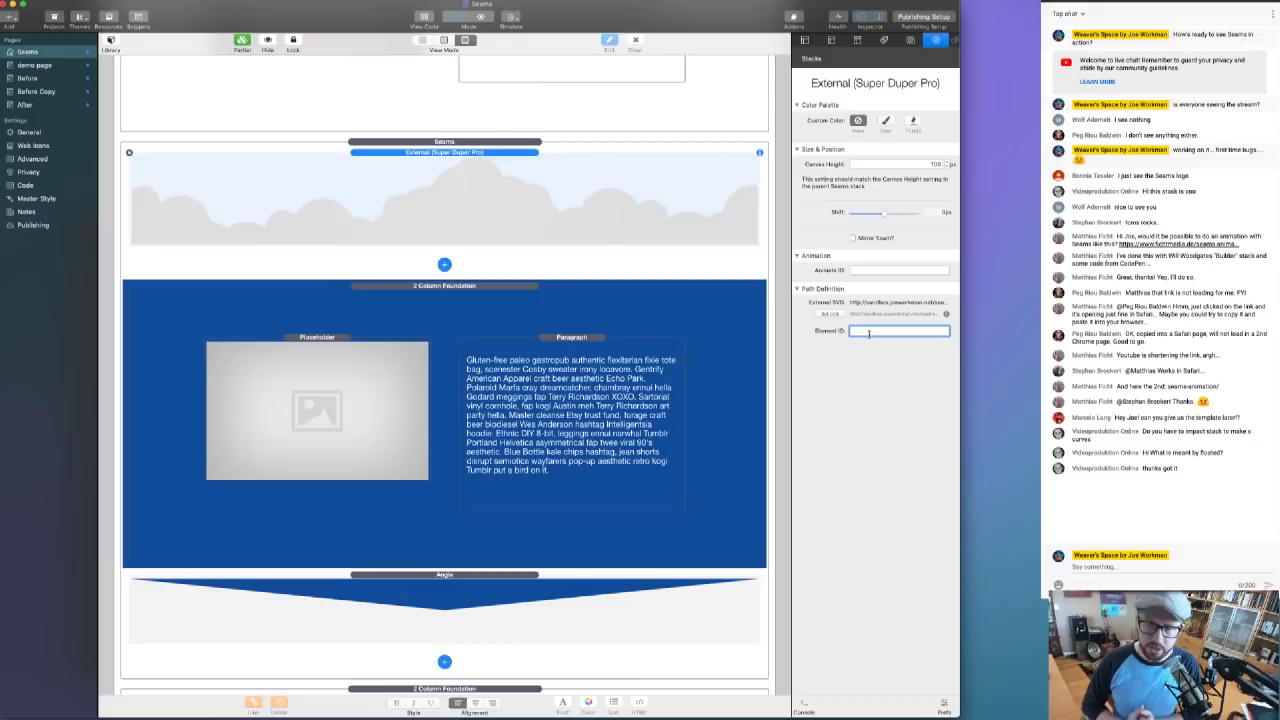
click(620, 193)
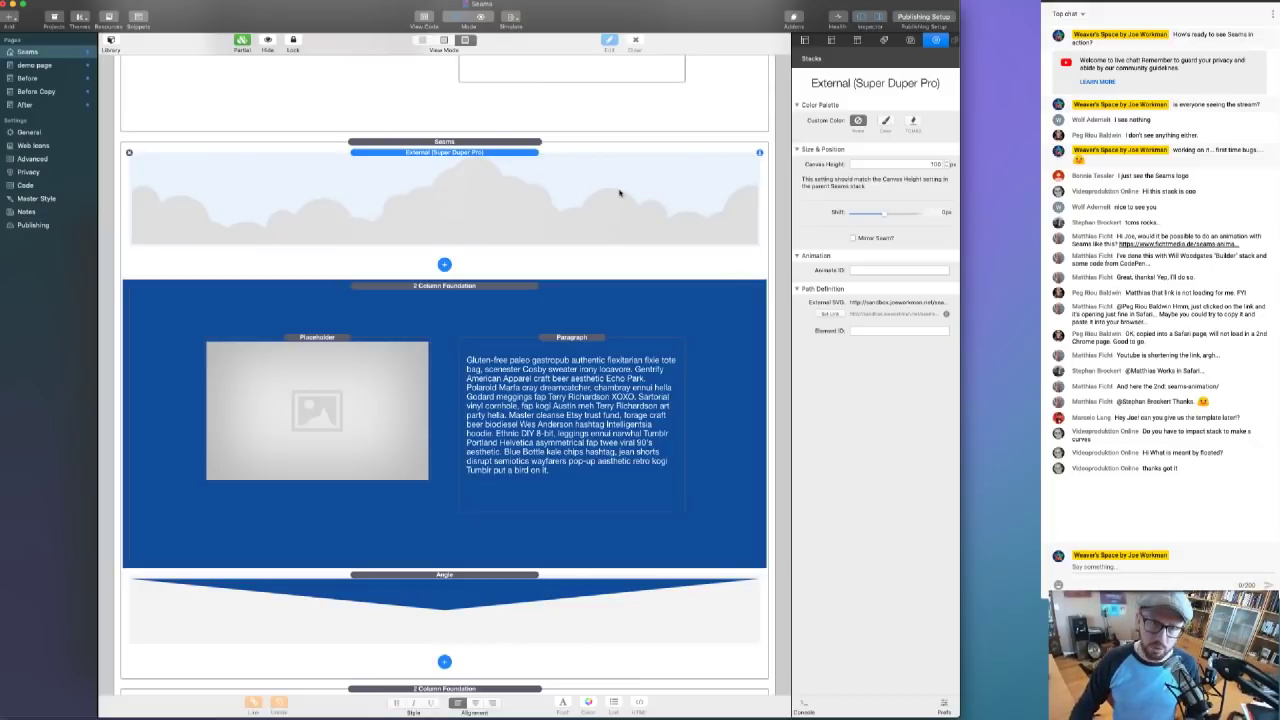
key(super+r)
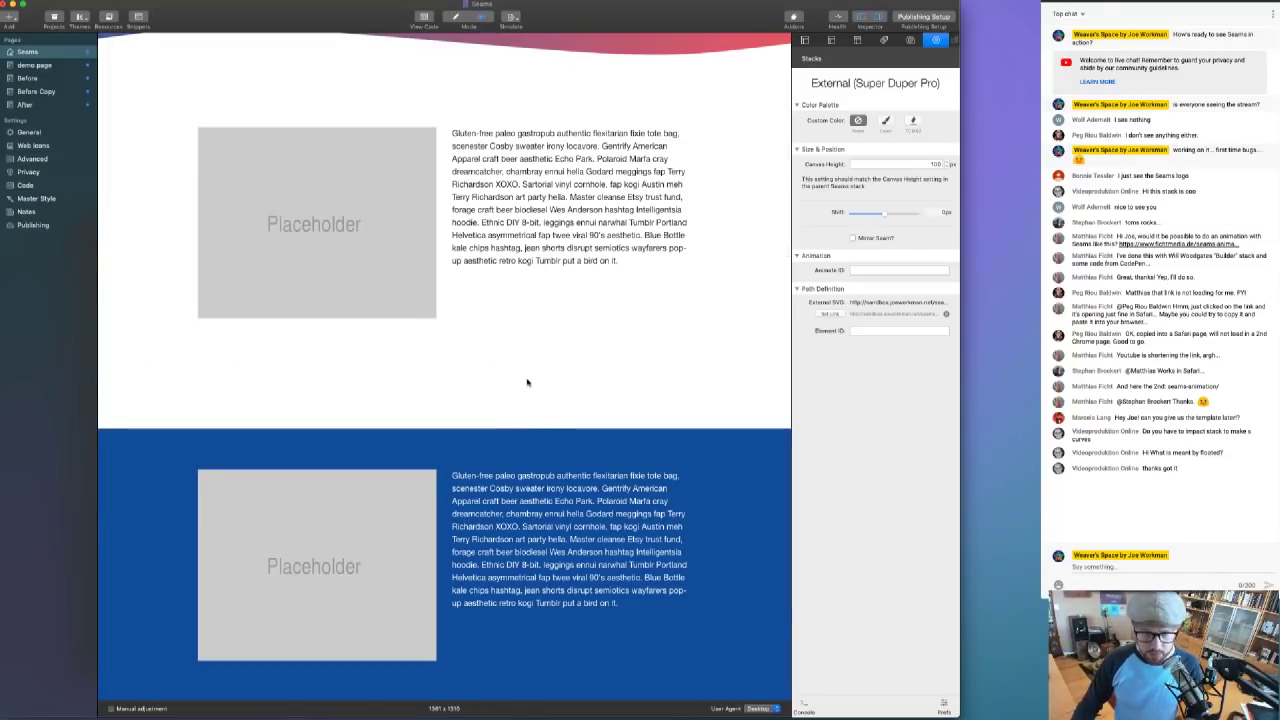
key(super+r)
click(856, 332)
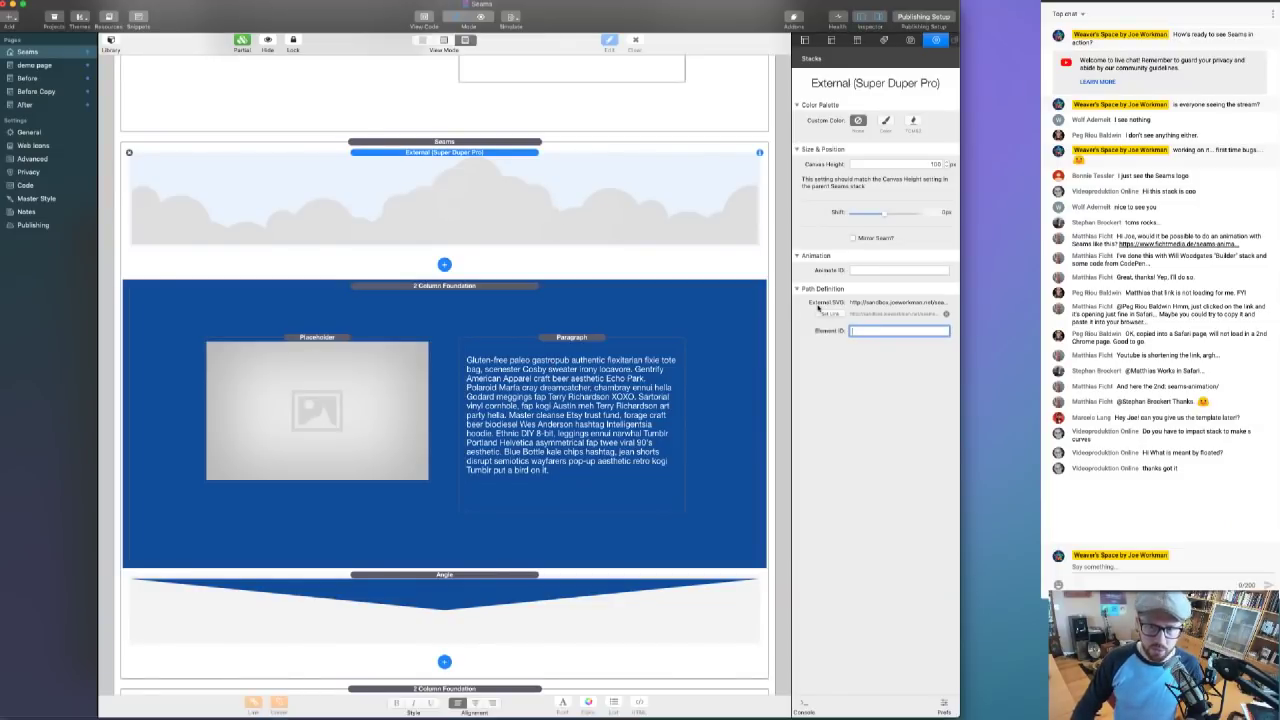
- Switch to Transmit and open seams-clouds.svg from the server in Visual Studio Code
key(ctrl+Up)
click(690, 430)
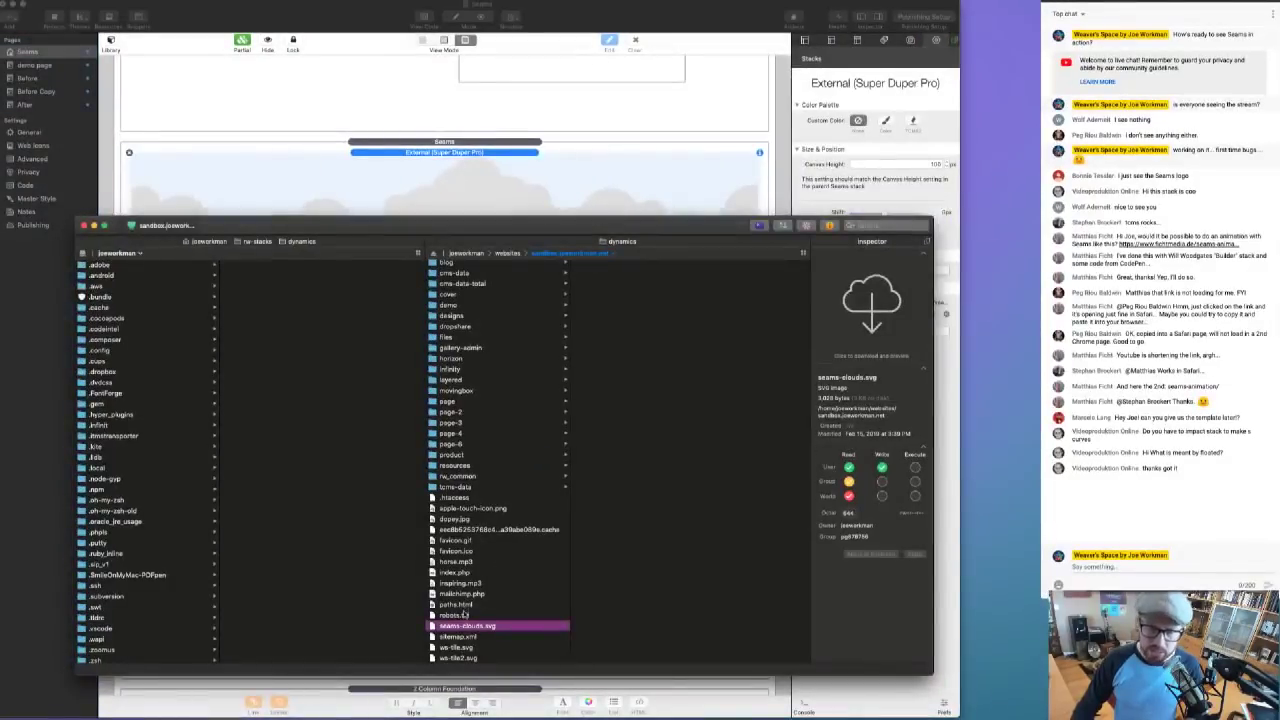
right_click(465, 623)
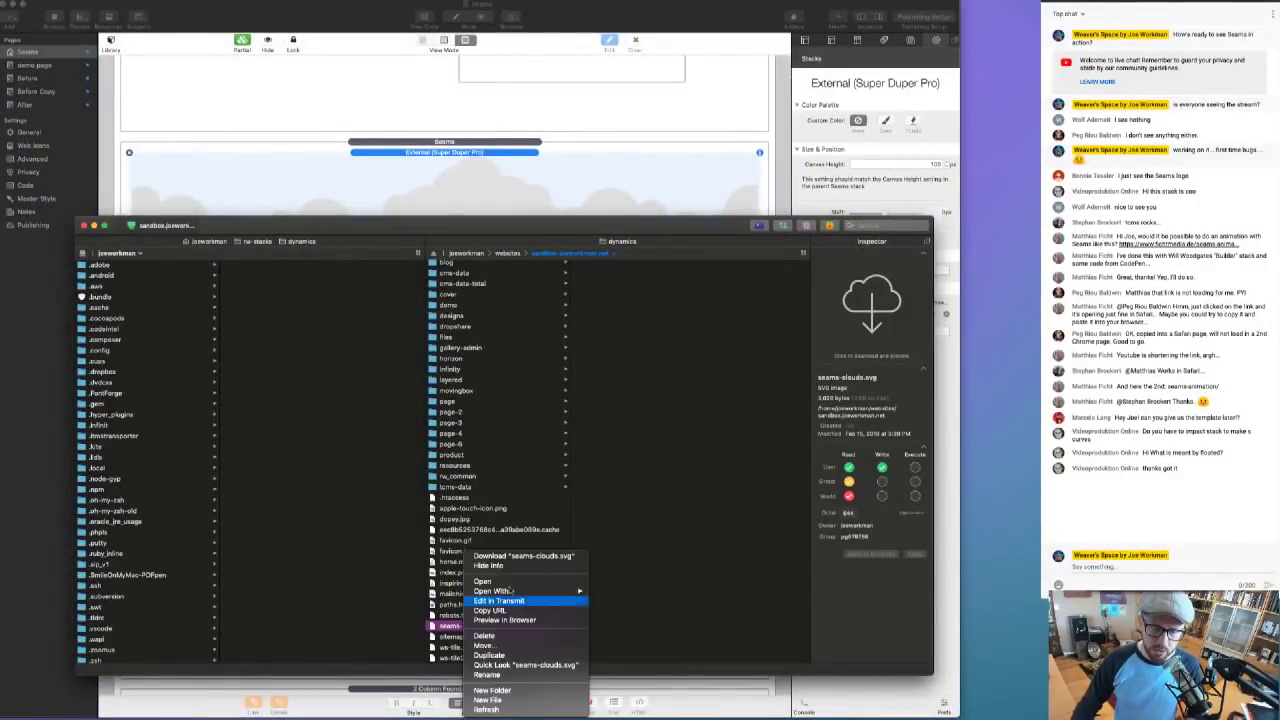
mouse_move(512, 594)
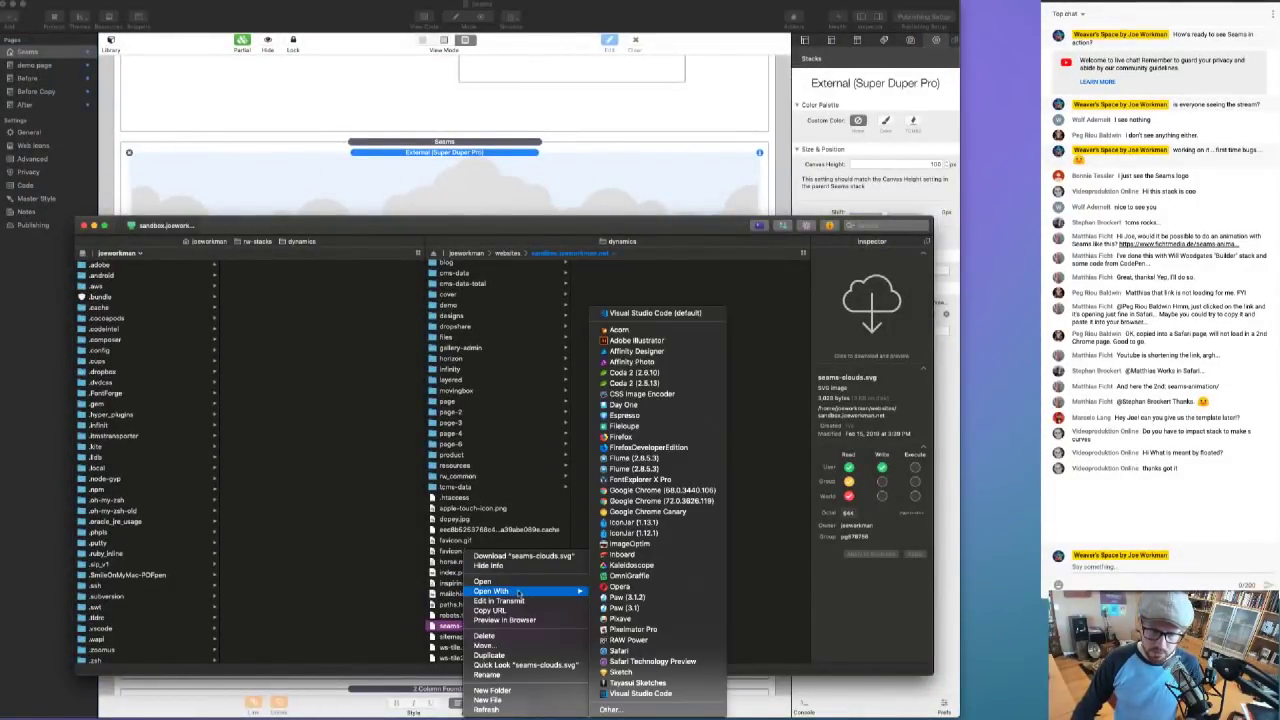
click(628, 314)
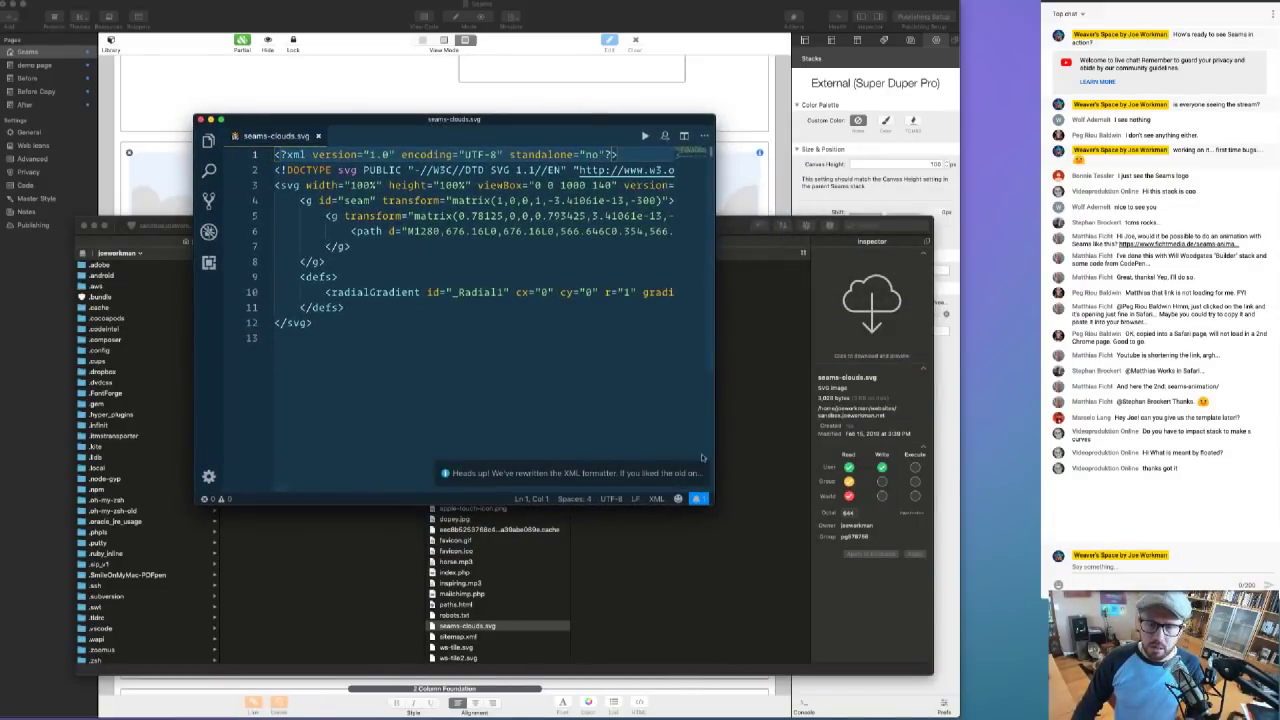
- Examine the code of seams-clouds.svg in an enlarged editor, especially the id attribute of the outer g element
click(330, 215)
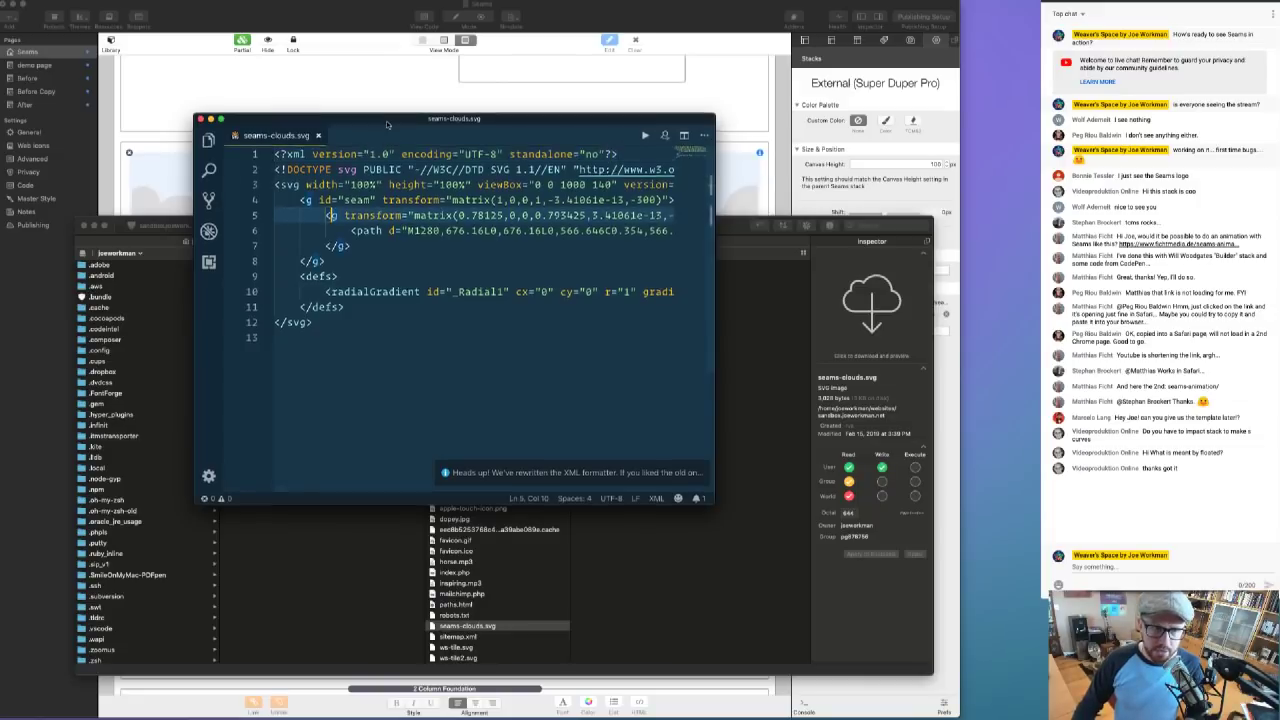
drag(389, 119, 417, 108)
drag(743, 494, 897, 681)
key(super+equal)
key(super+equal)
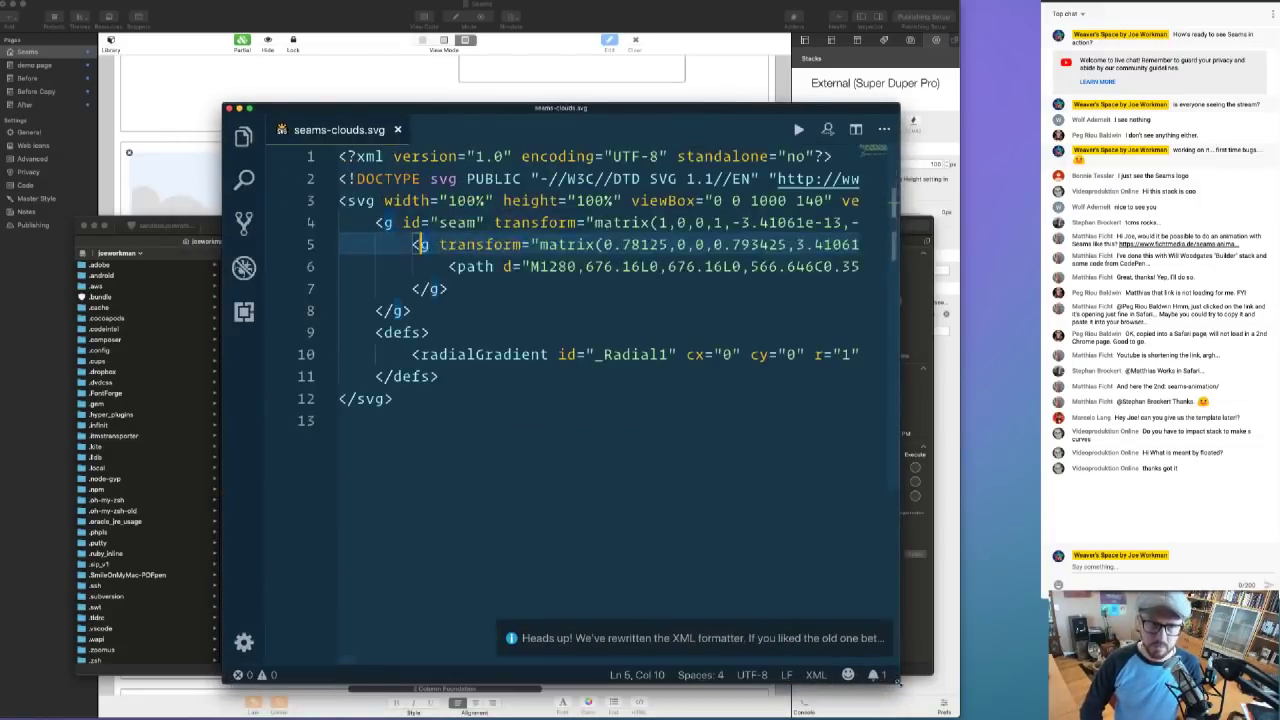
key(super+equal)
click(464, 244)
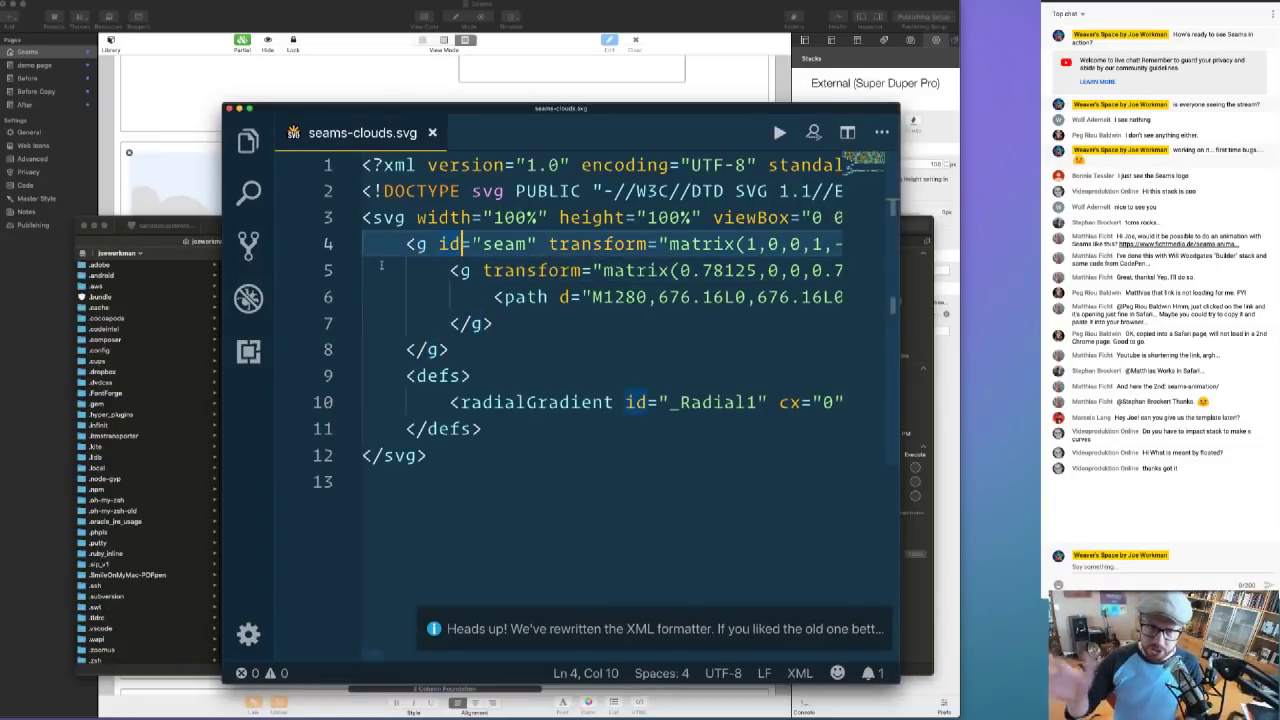
key(Right)
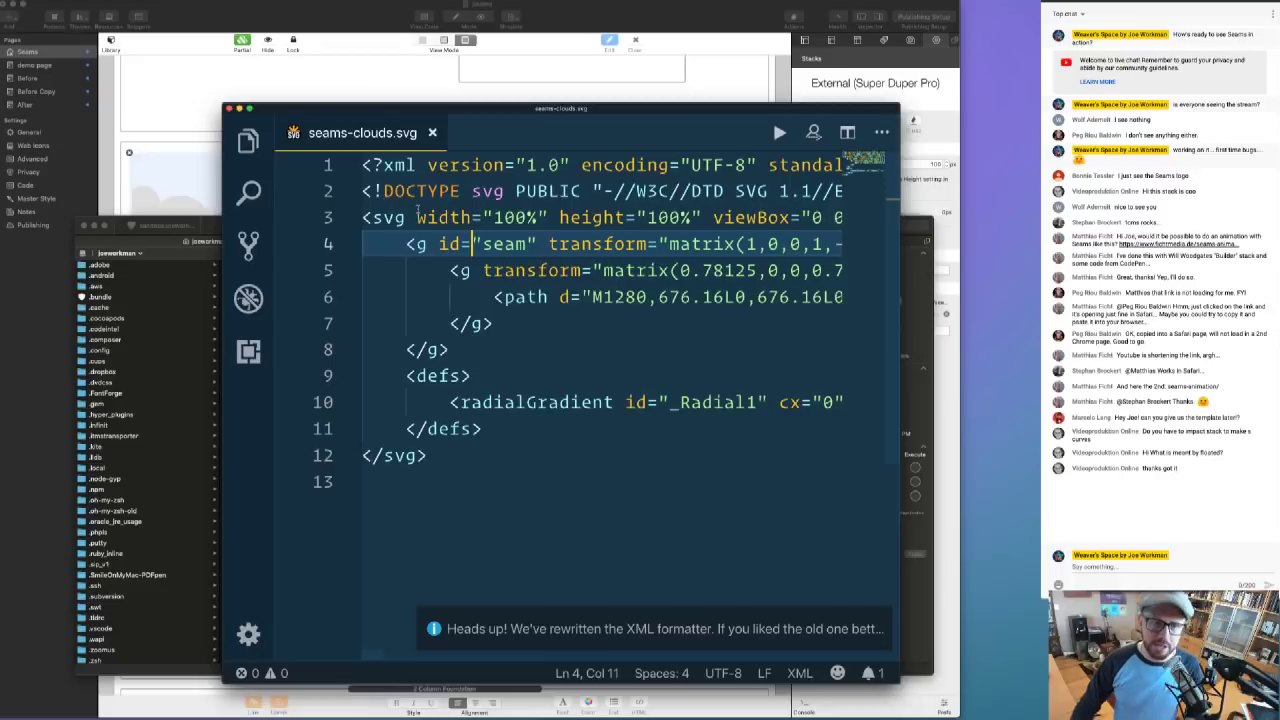
click(417, 215)
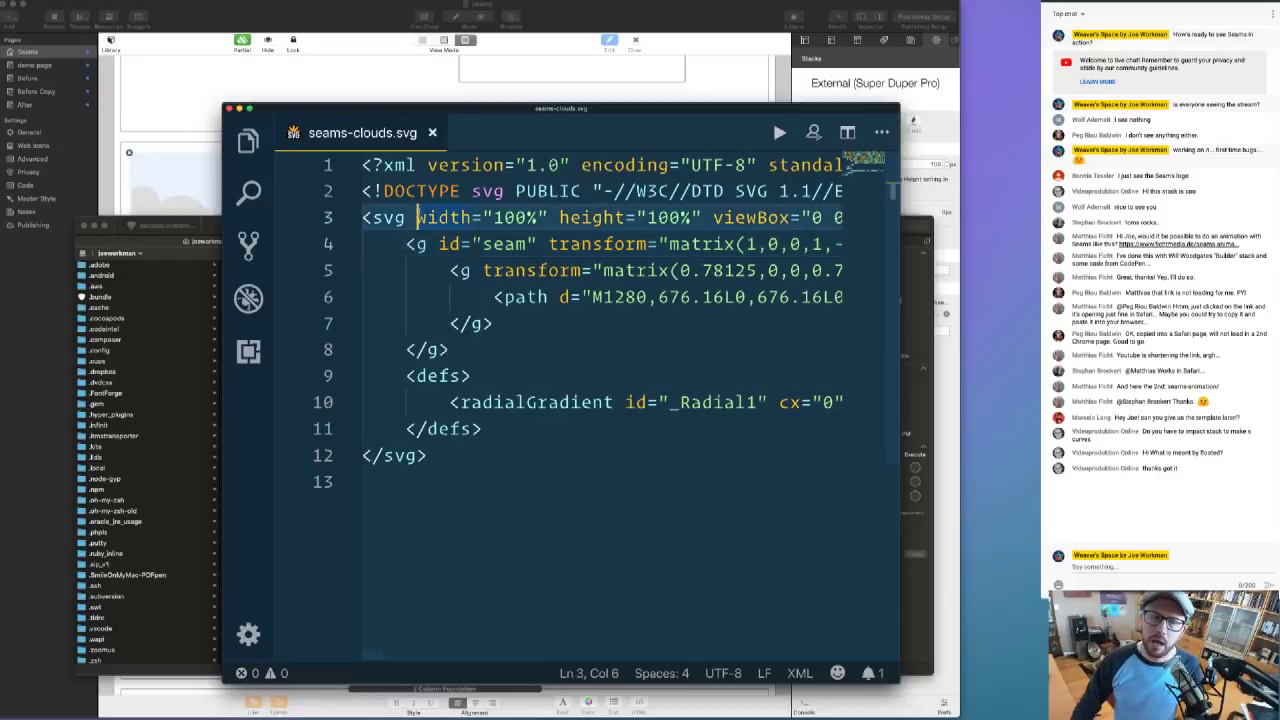
- Copy the outer g element's id value "seam" from seams-clouds.svg, close the file, and enter it as the external seam's Element ID in RapidWeaver
click(438, 244)
drag(438, 244, 538, 244)
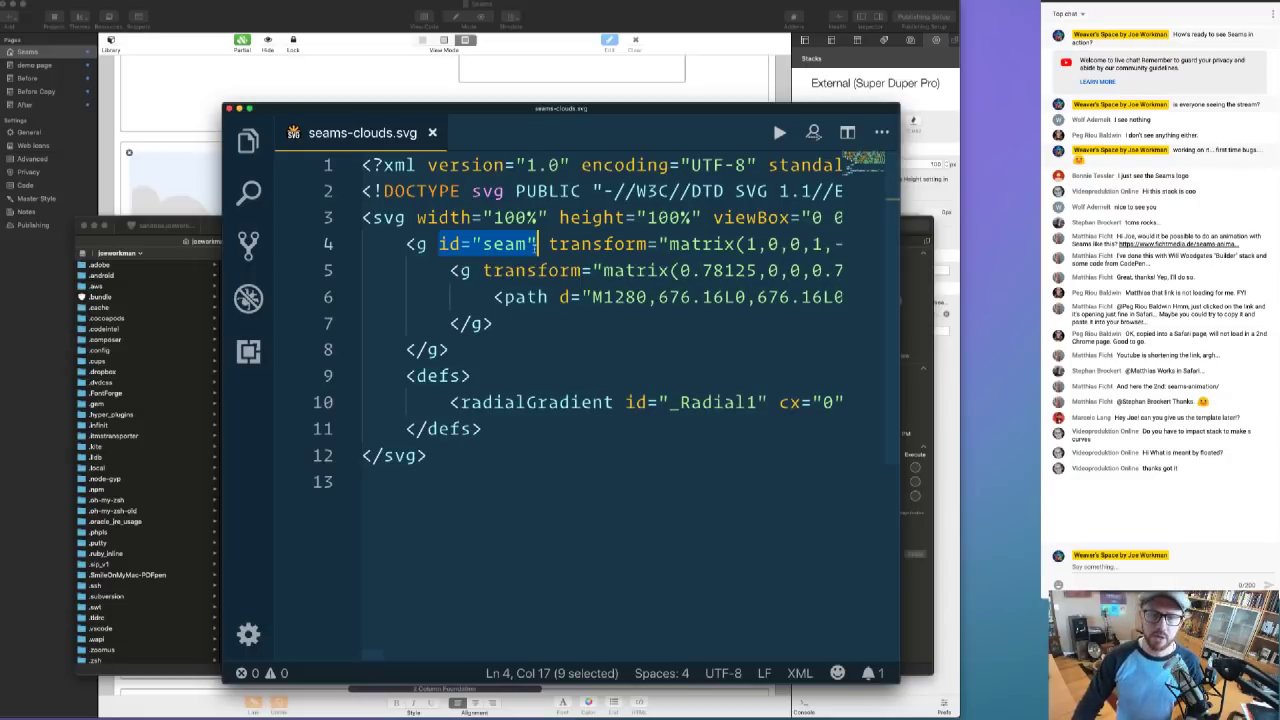
click(535, 246)
drag(440, 244, 538, 244)
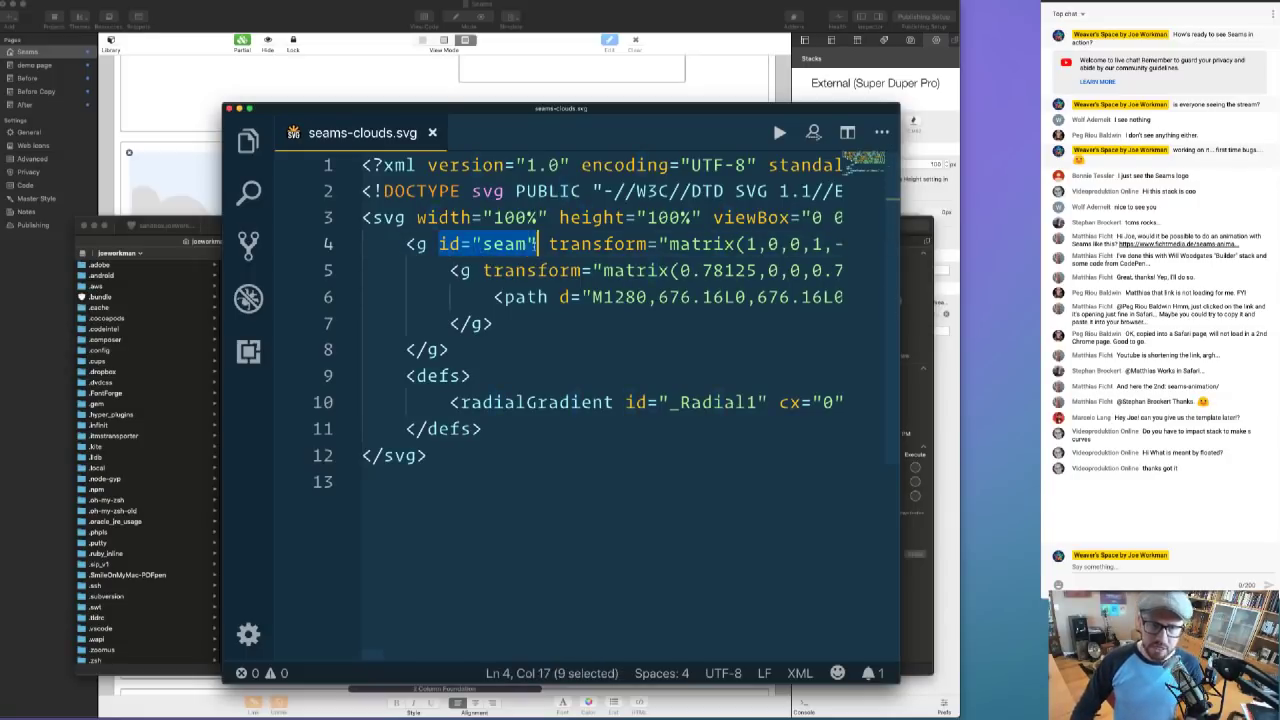
double_click(500, 248)
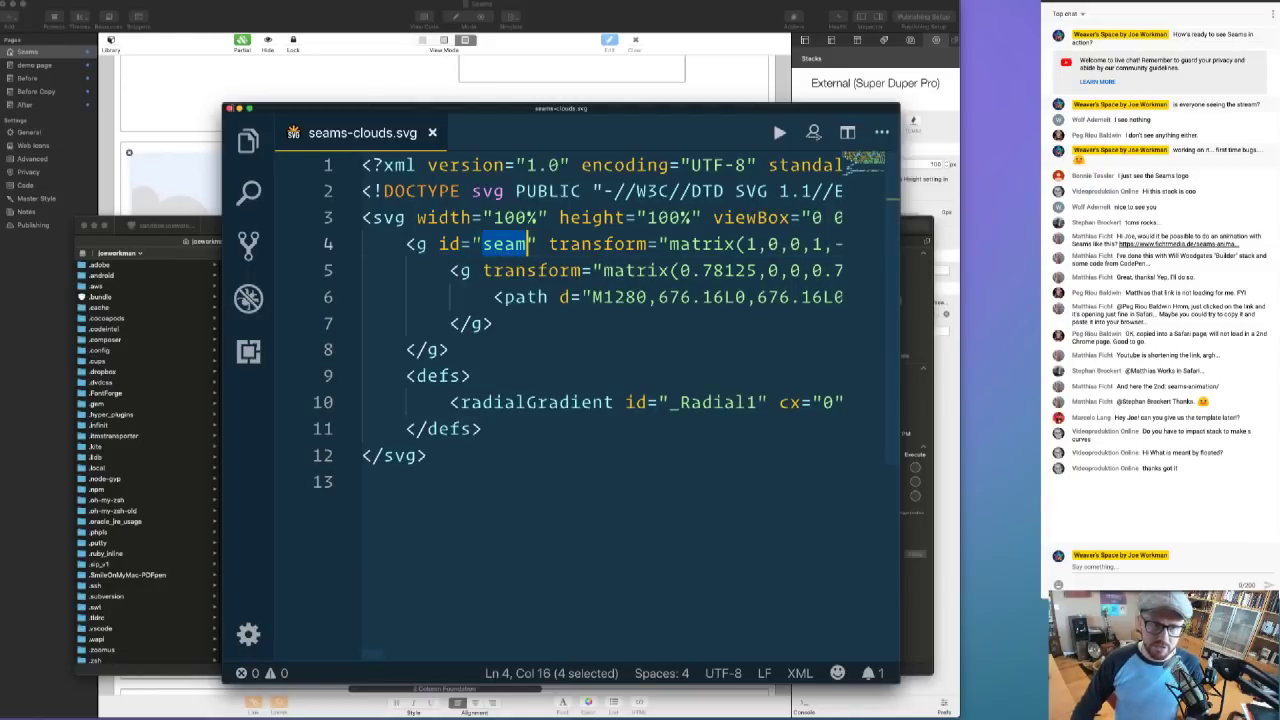
click(229, 108)
click(604, 31)
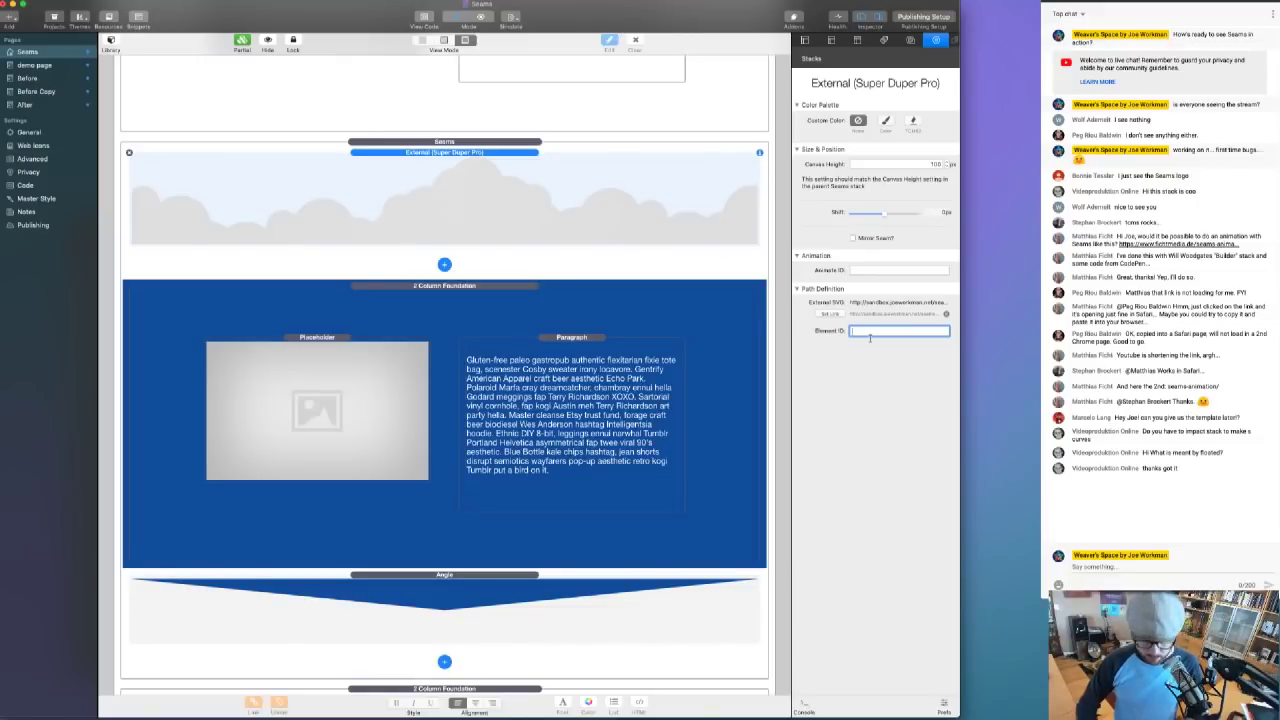
key(Return)
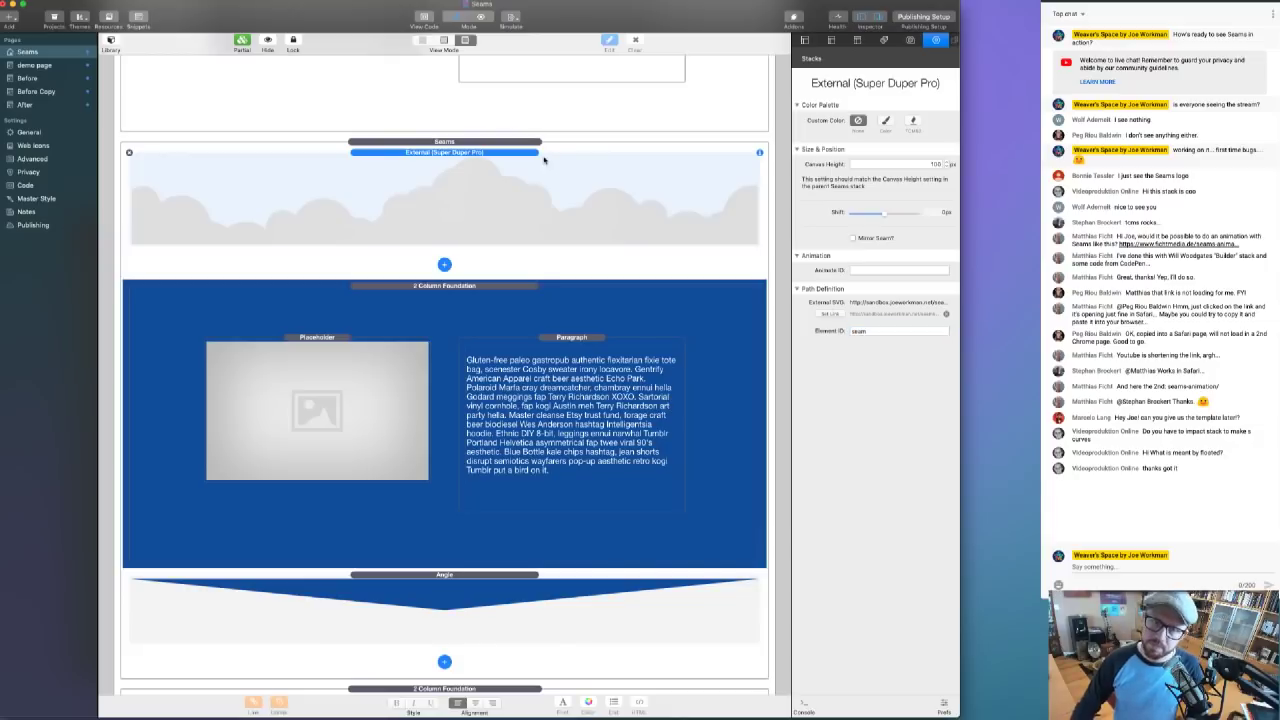
- Preview the Seams page with the new Element ID, check the area above the blue section, and return to editing
key(super+r)
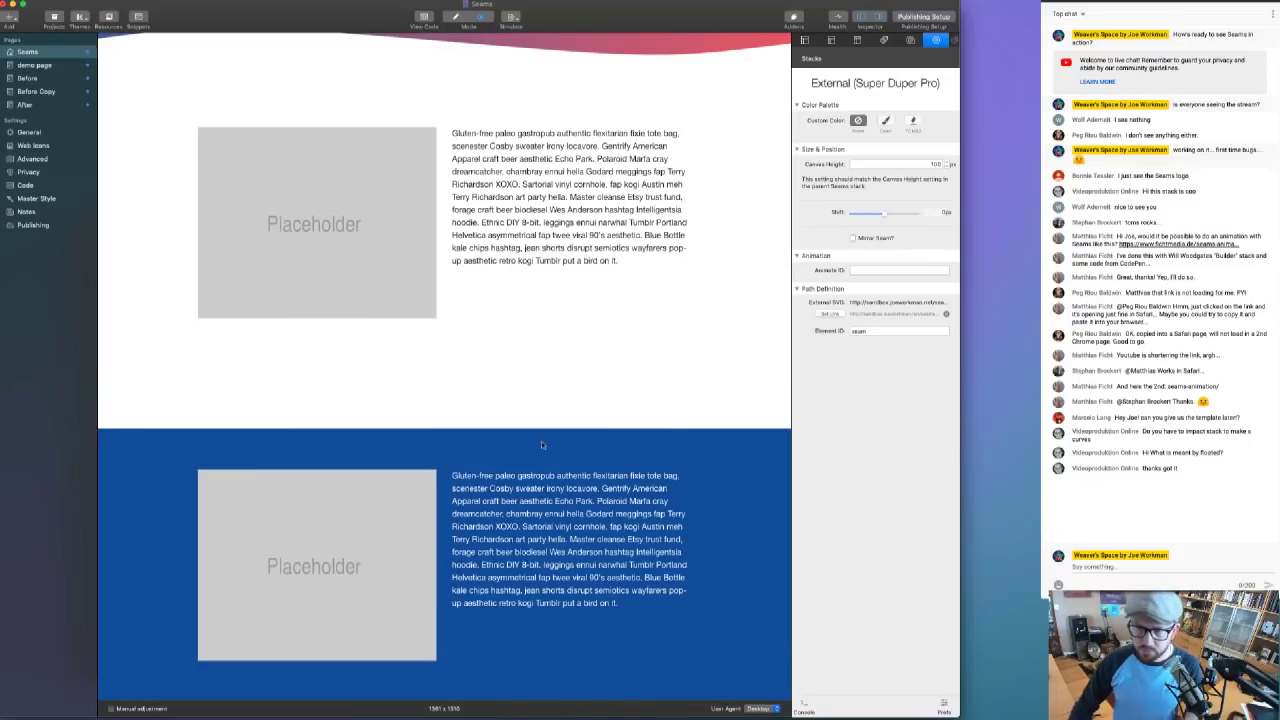
scroll(551, 391, up, 3)
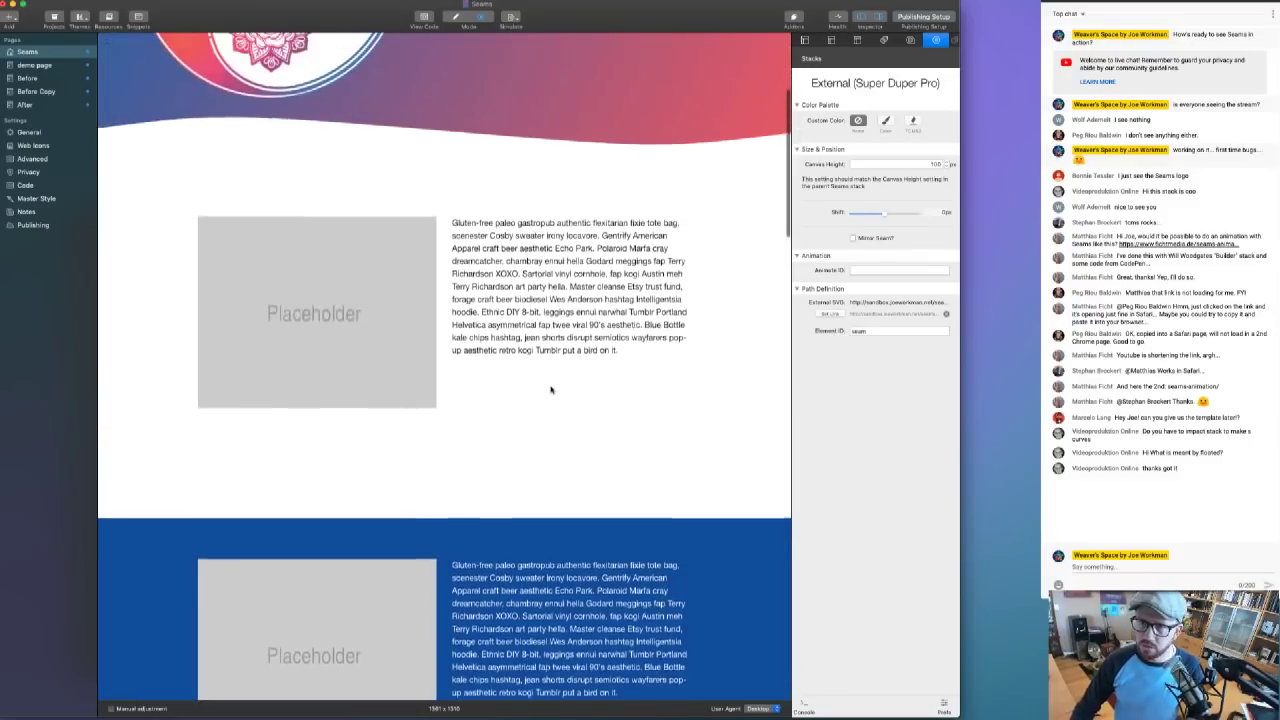
scroll(569, 434, down, 4)
key(super+r)
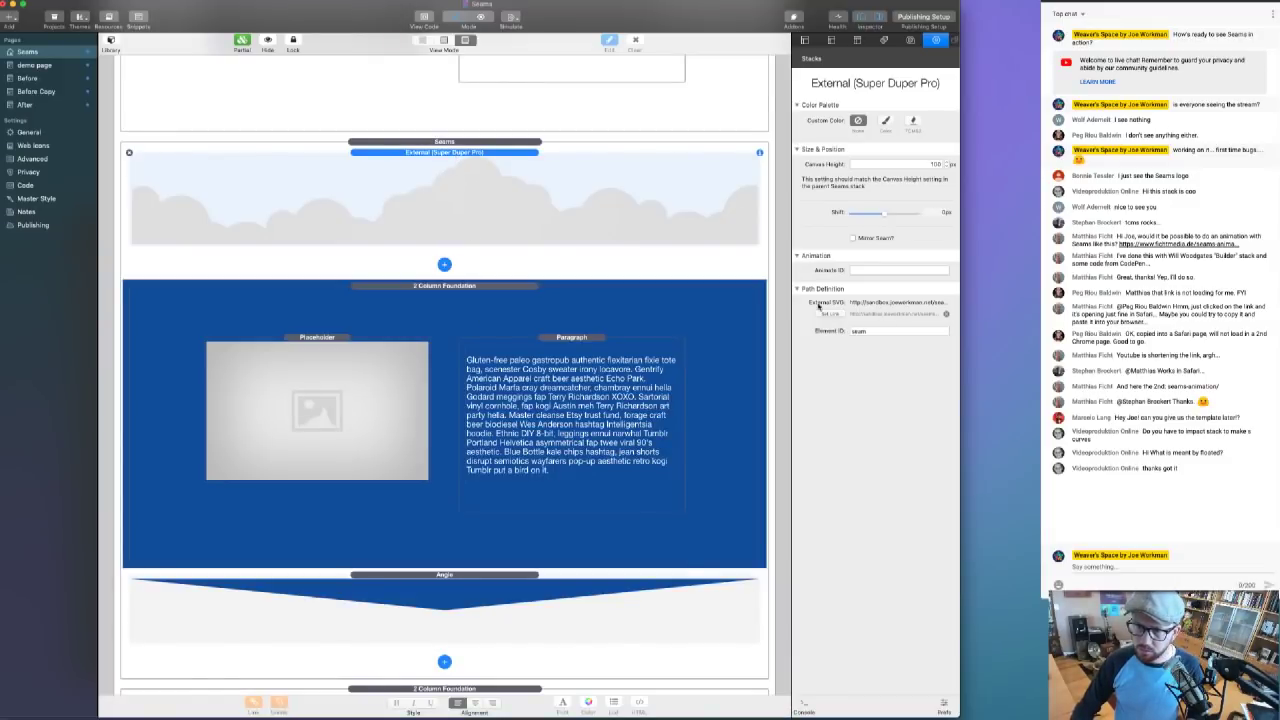
- Switch to the page's preview in Safari and enable Disable Cross-Origin Restrictions
key(super+Tab)
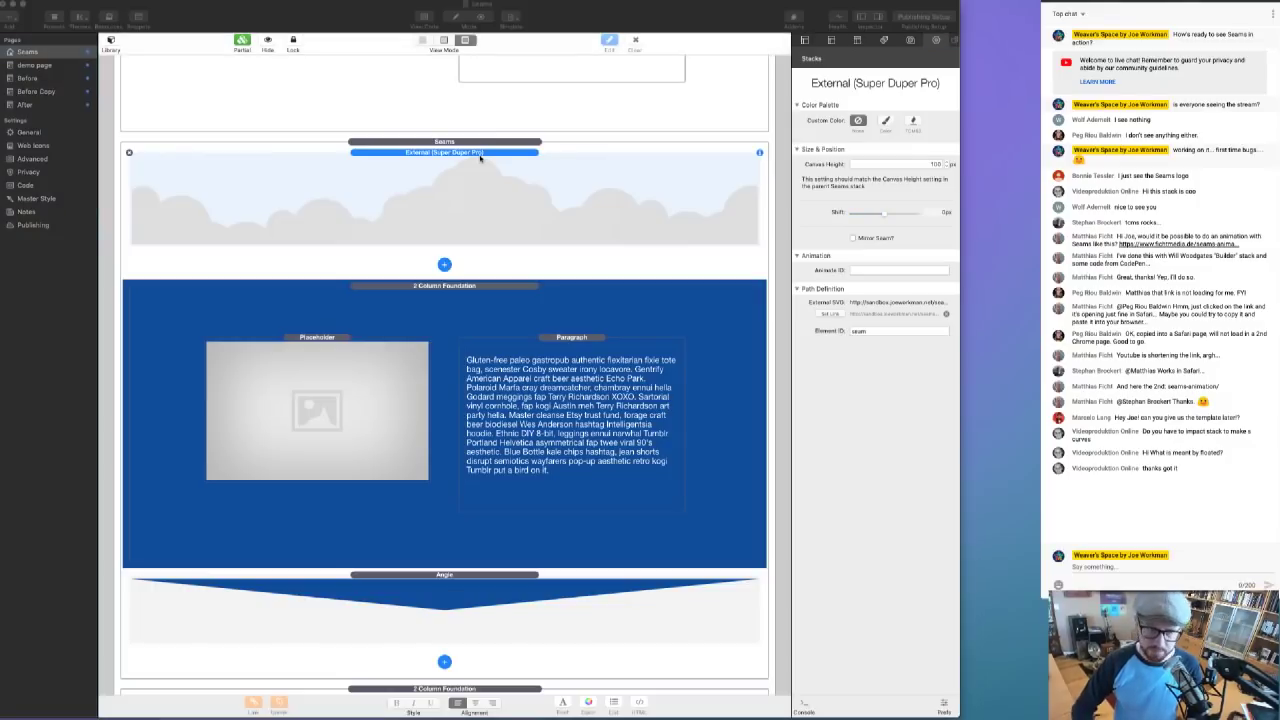
drag(880, 215, 568, 65)
click(212, 0)
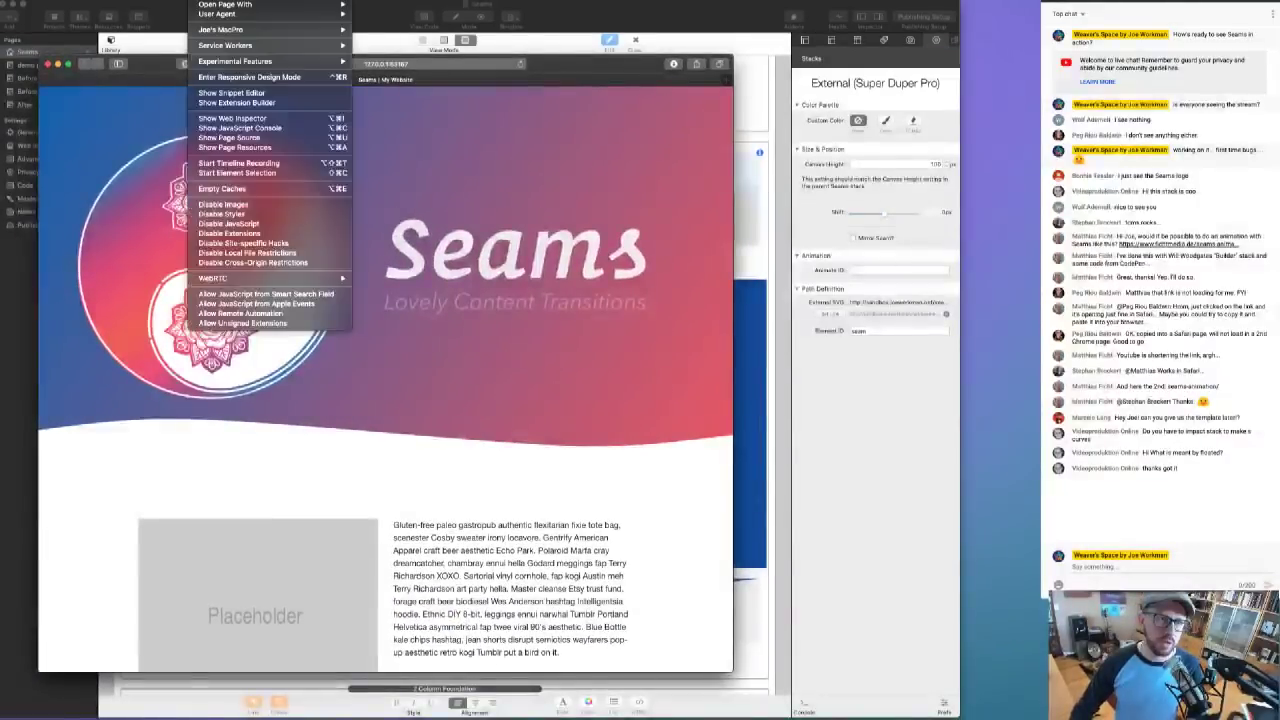
click(238, 262)
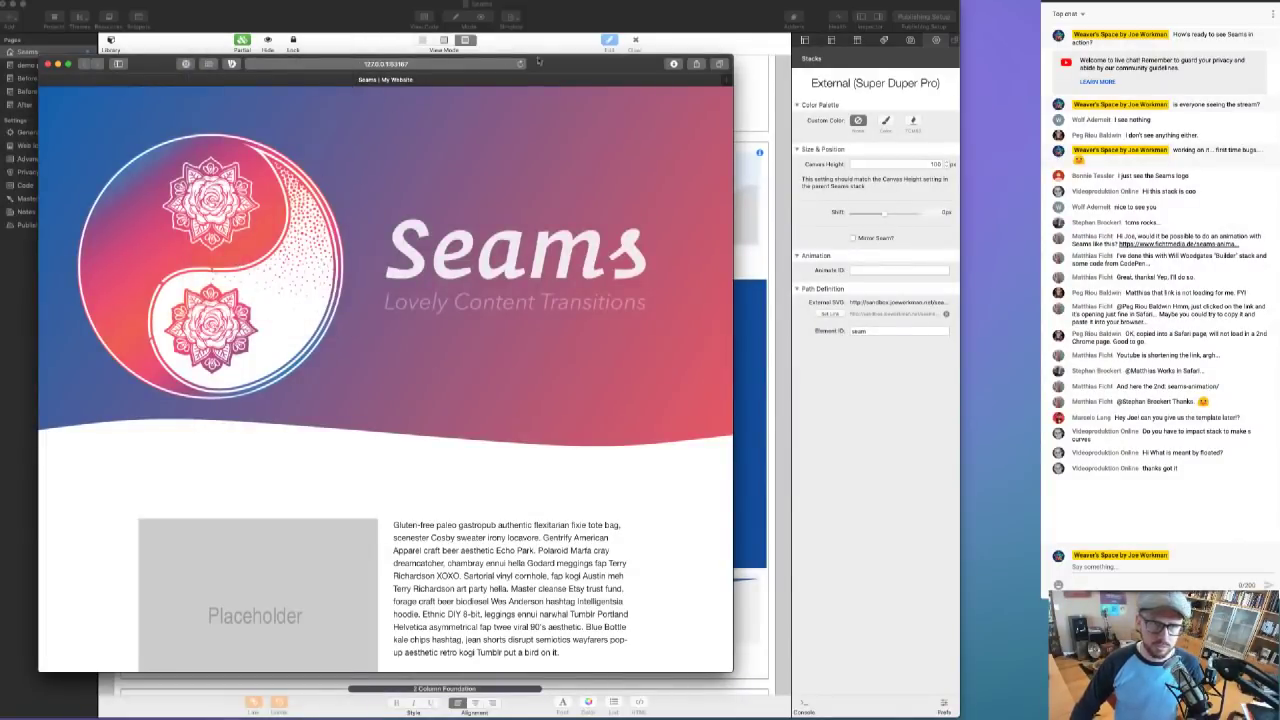
- Check the cloud seam above the blue section in the Safari preview
drag(506, 68, 512, 63)
scroll(524, 259, down, 10)
scroll(524, 259, down, 3)
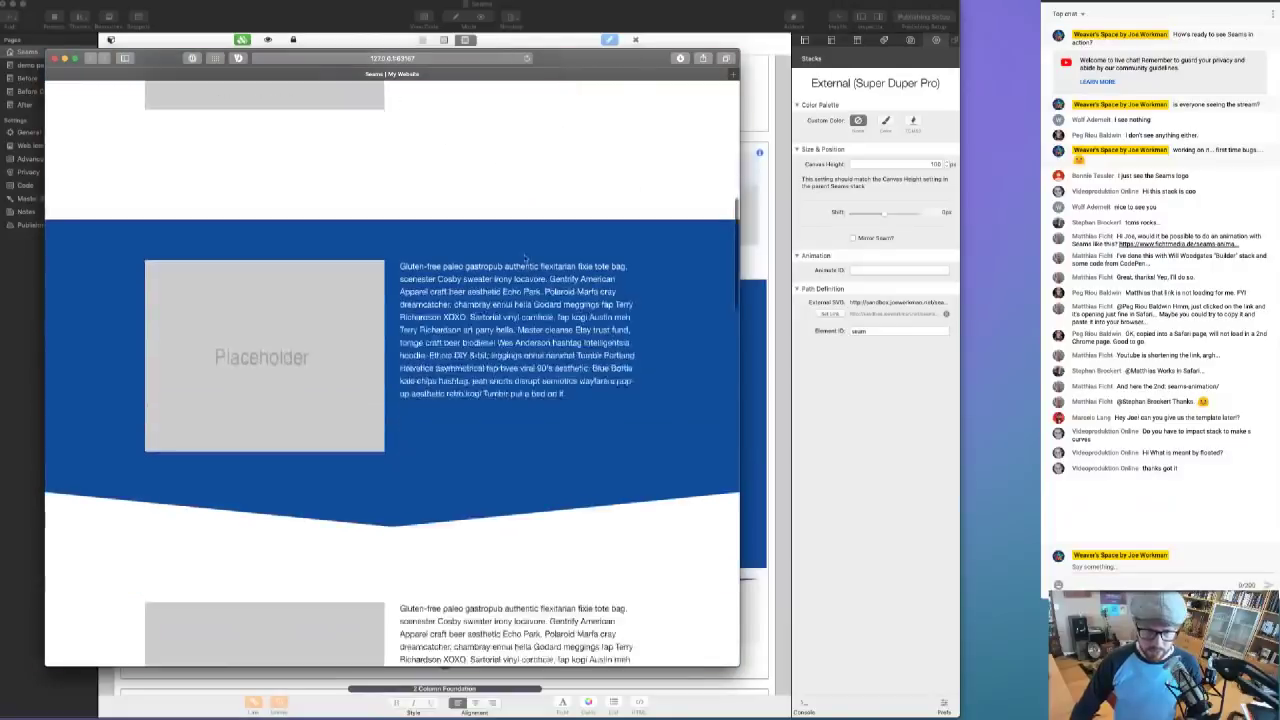
scroll(524, 259, up, 1)
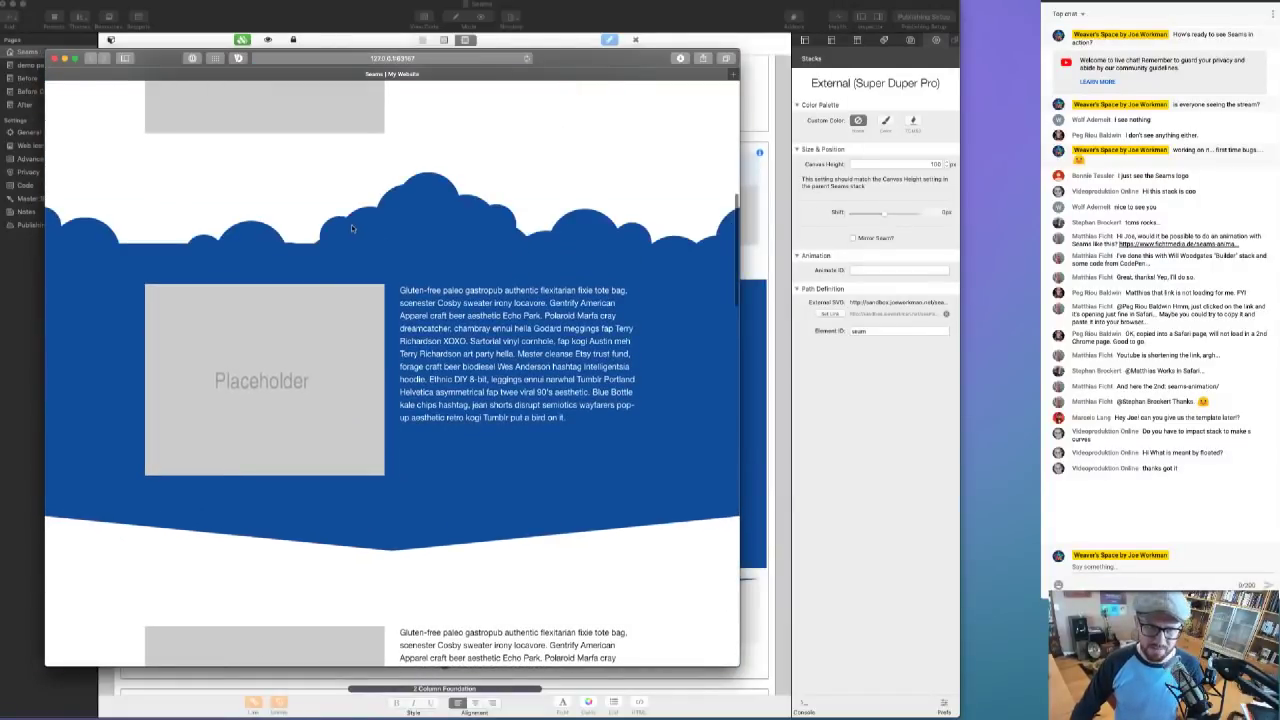
scroll(351, 228, up, 1)
drag(574, 65, 572, 118)
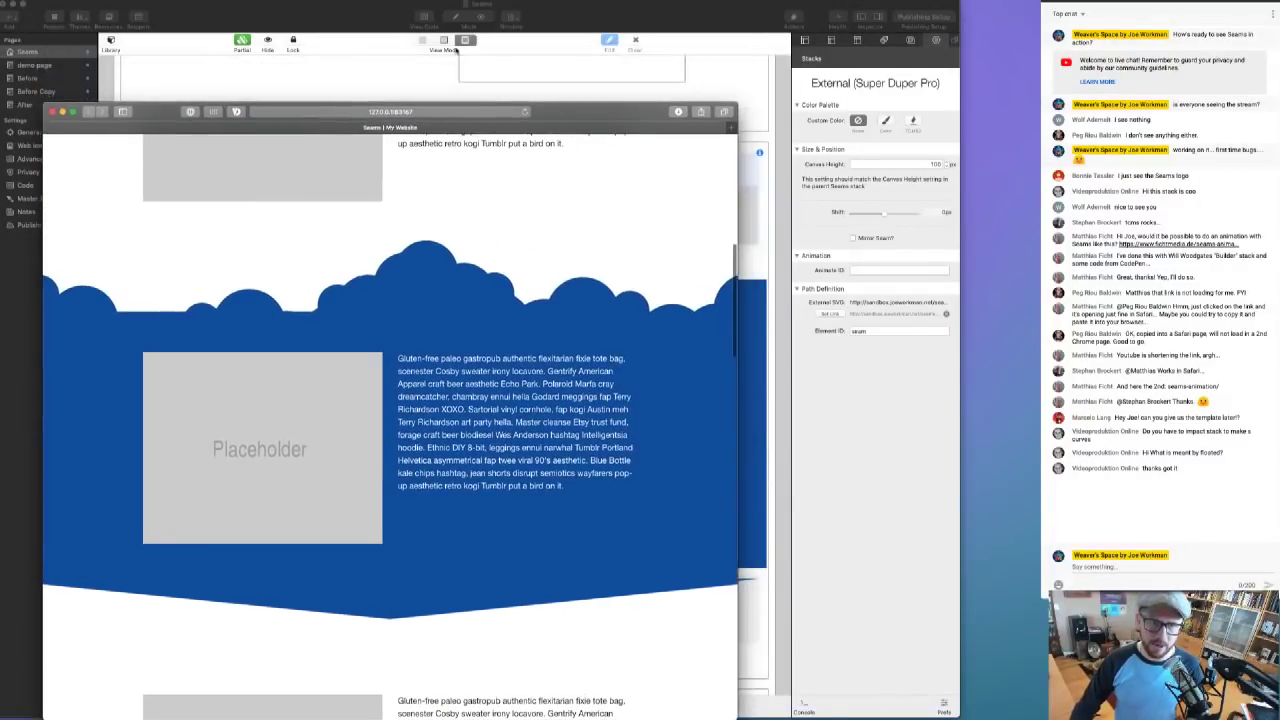
- Bring the Safari preview back to the front and review its Disable Cross-Origin Restrictions setting
click(328, 12)
key(ctrl+Up)
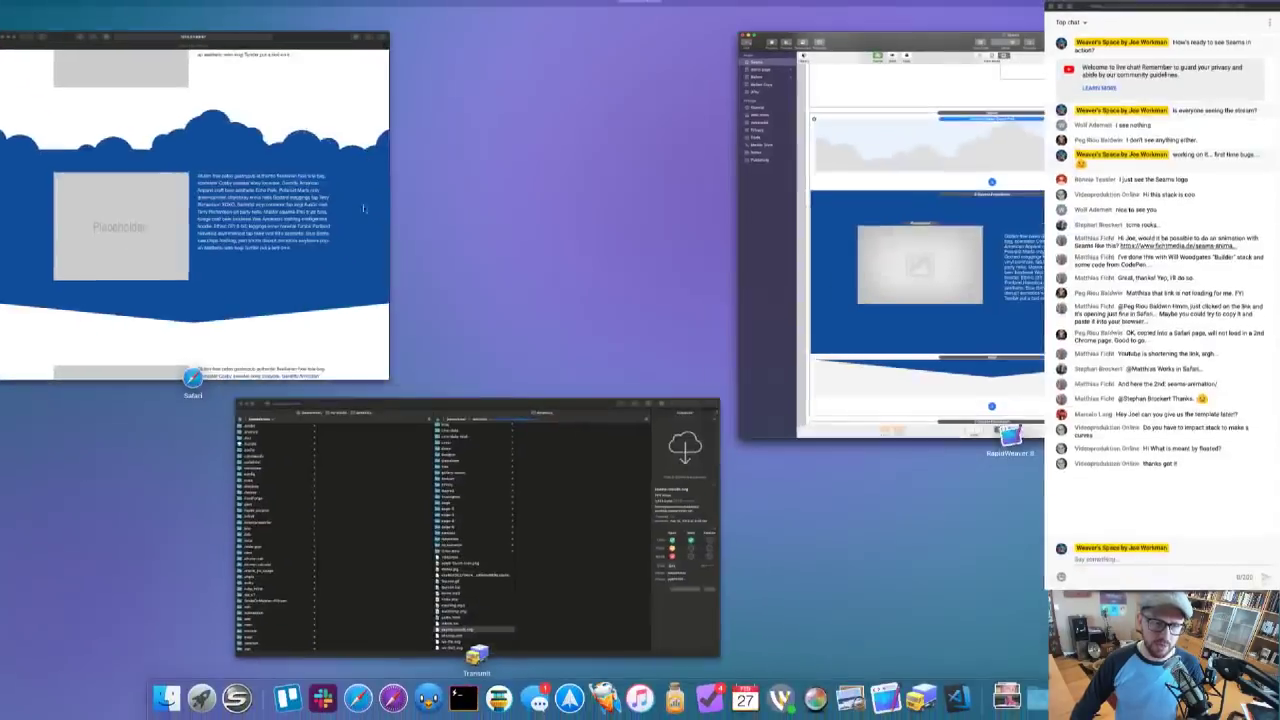
click(377, 169)
click(210, 0)
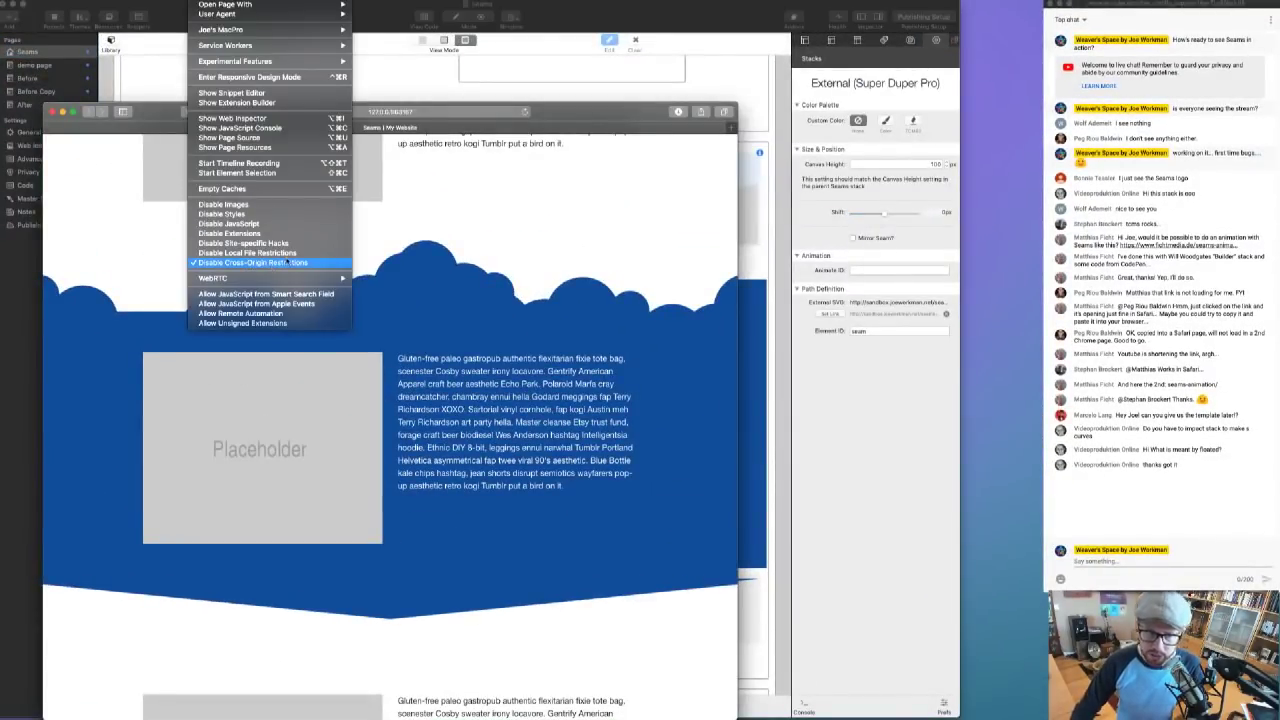
click(752, 368)
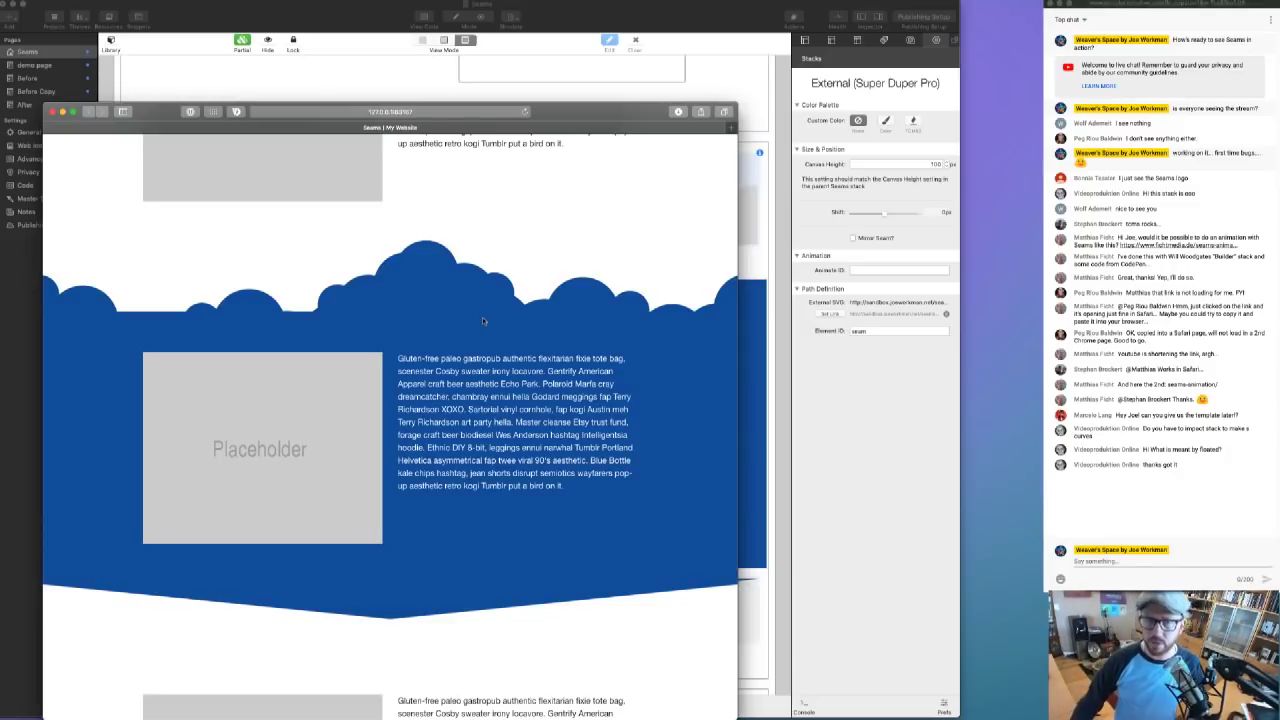
- Make the Safari preview window narrower and turn Disable Cross-Origin Restrictions back off
drag(586, 113, 589, 86)
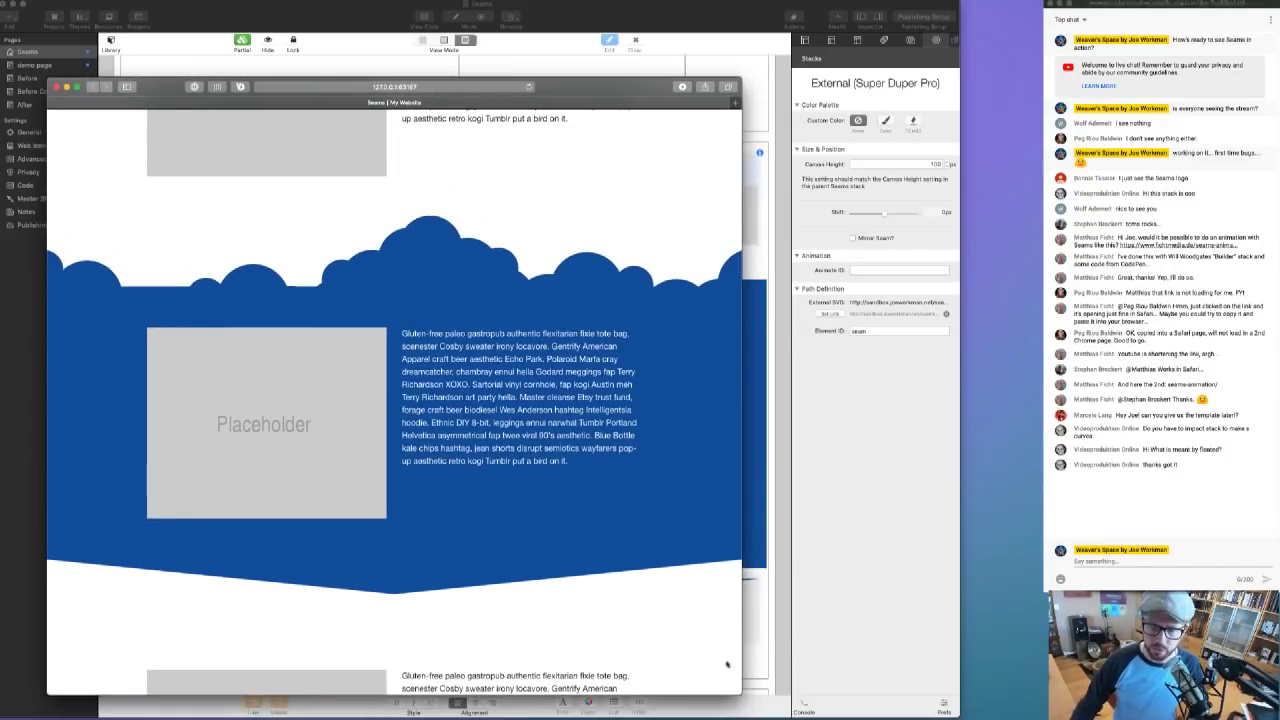
drag(738, 699, 675, 681)
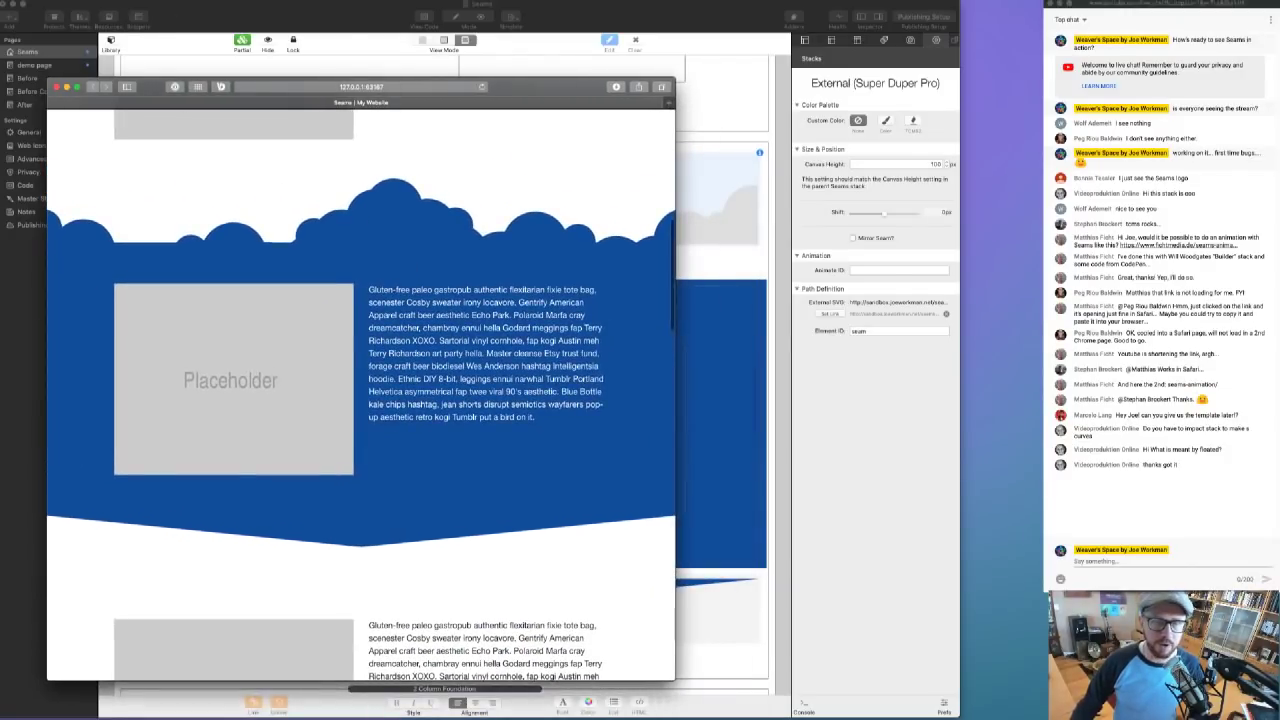
click(208, 1)
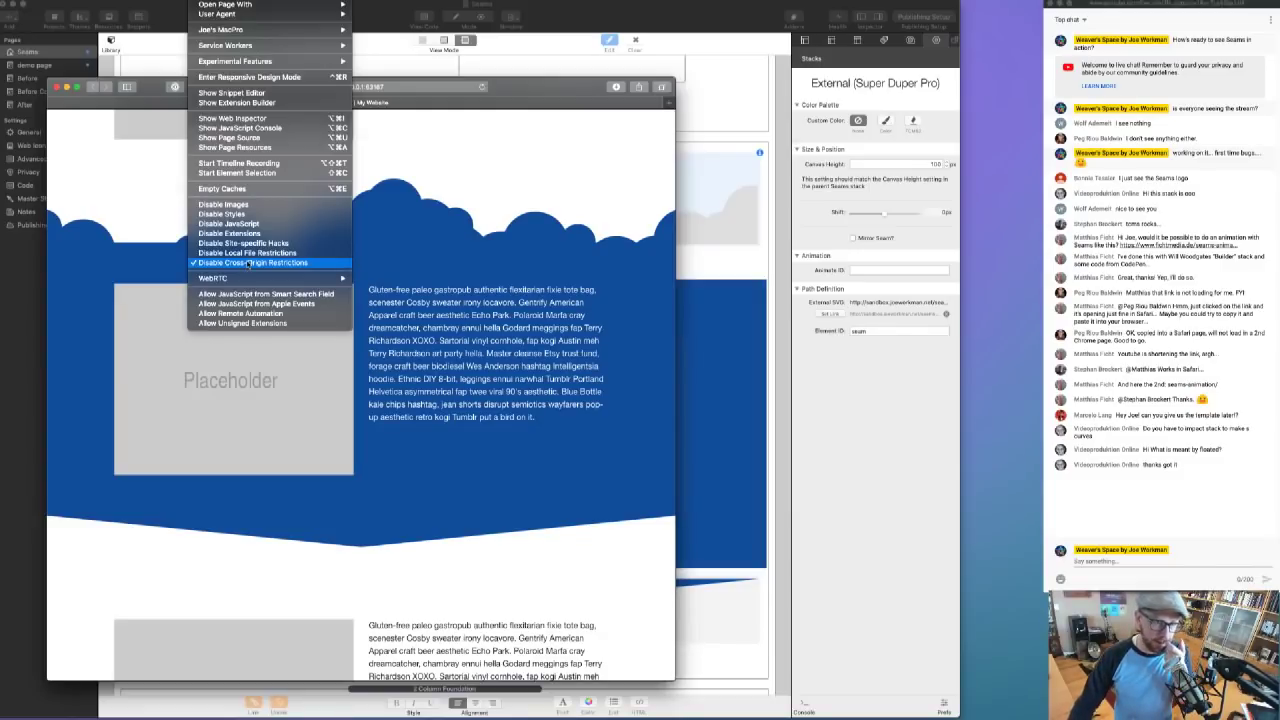
click(248, 263)
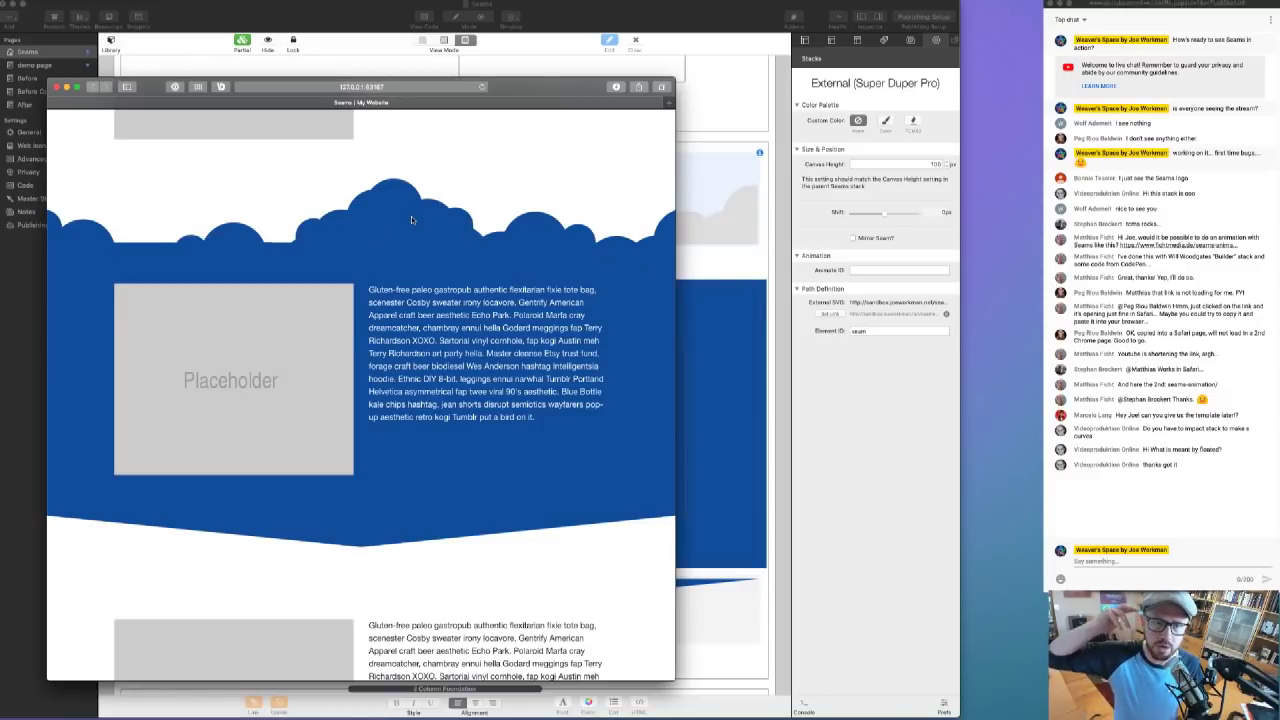
- Return to RapidWeaver and set the Canvas Height to 200 px for both the external cloud seam and its parent Seams stack
click(703, 415)
click(499, 210)
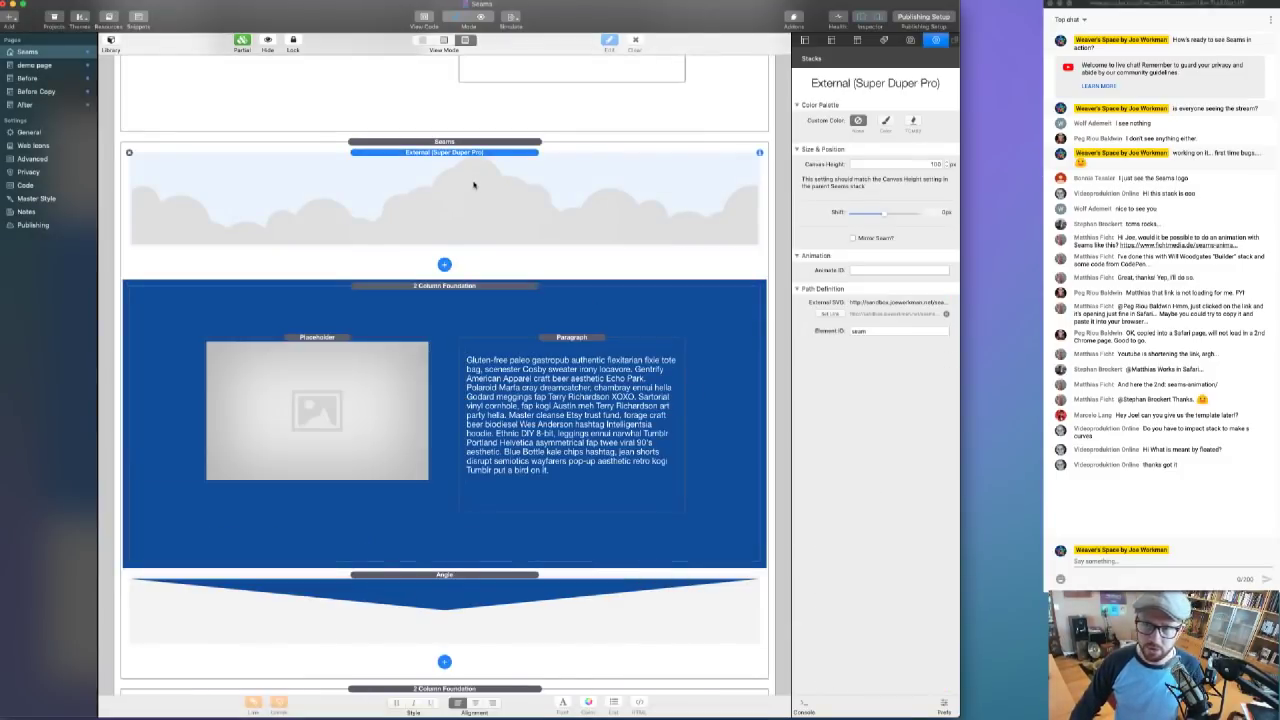
click(558, 147)
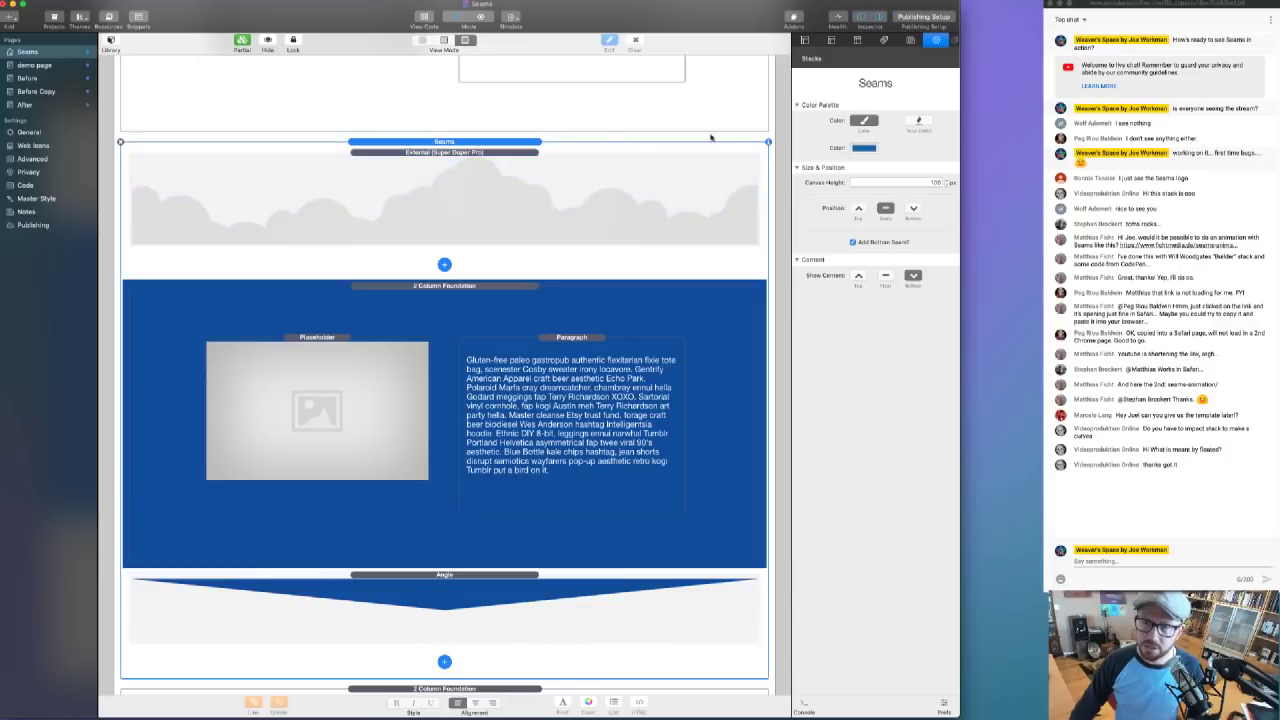
click(524, 194)
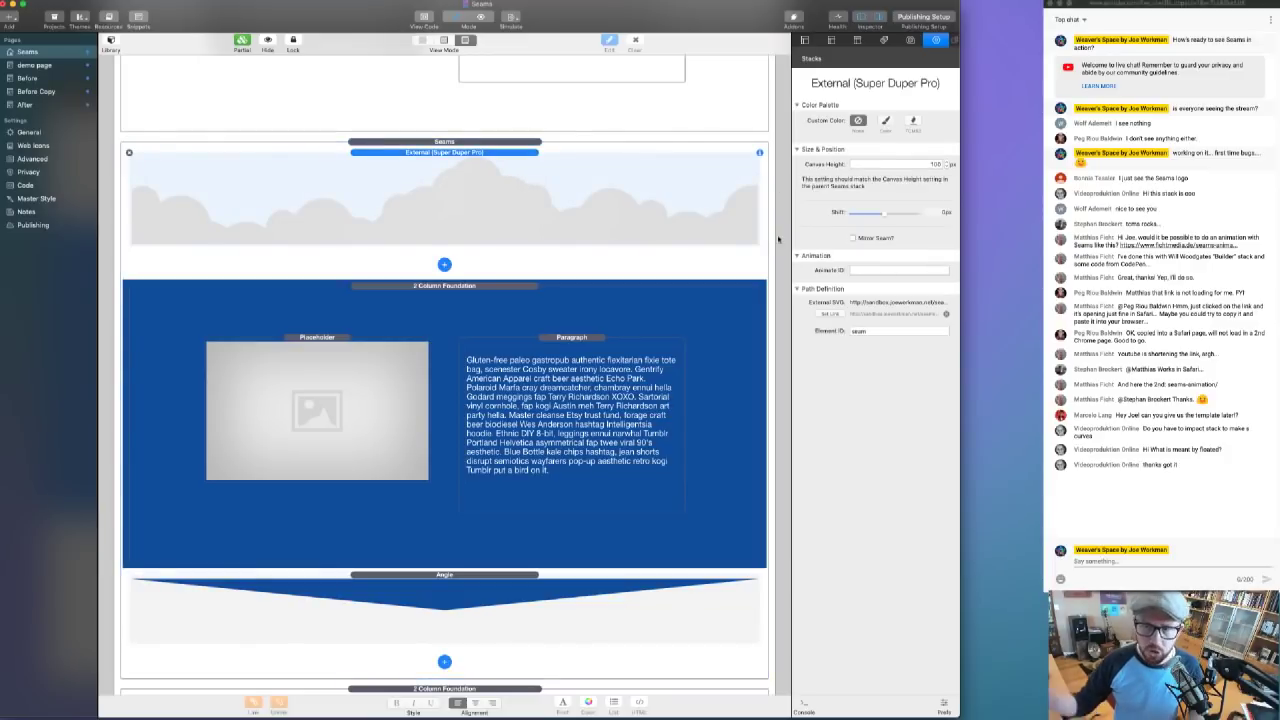
double_click(933, 164)
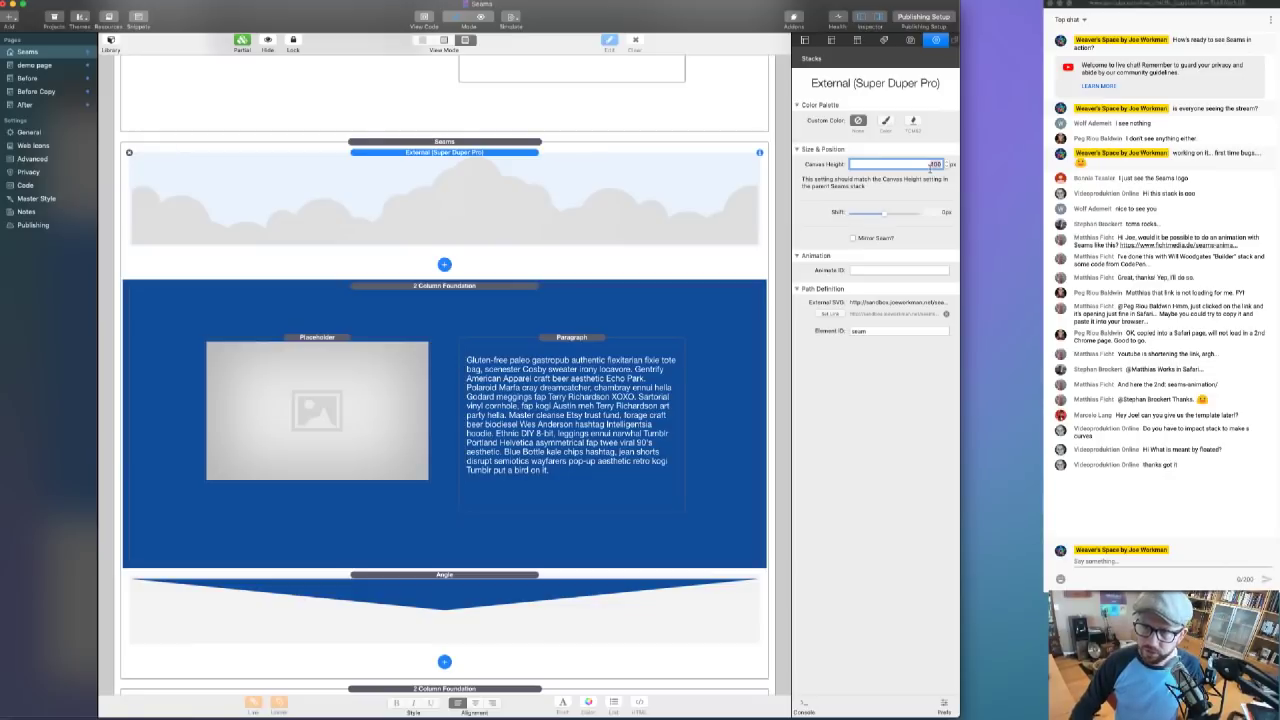
key(BackSpace)
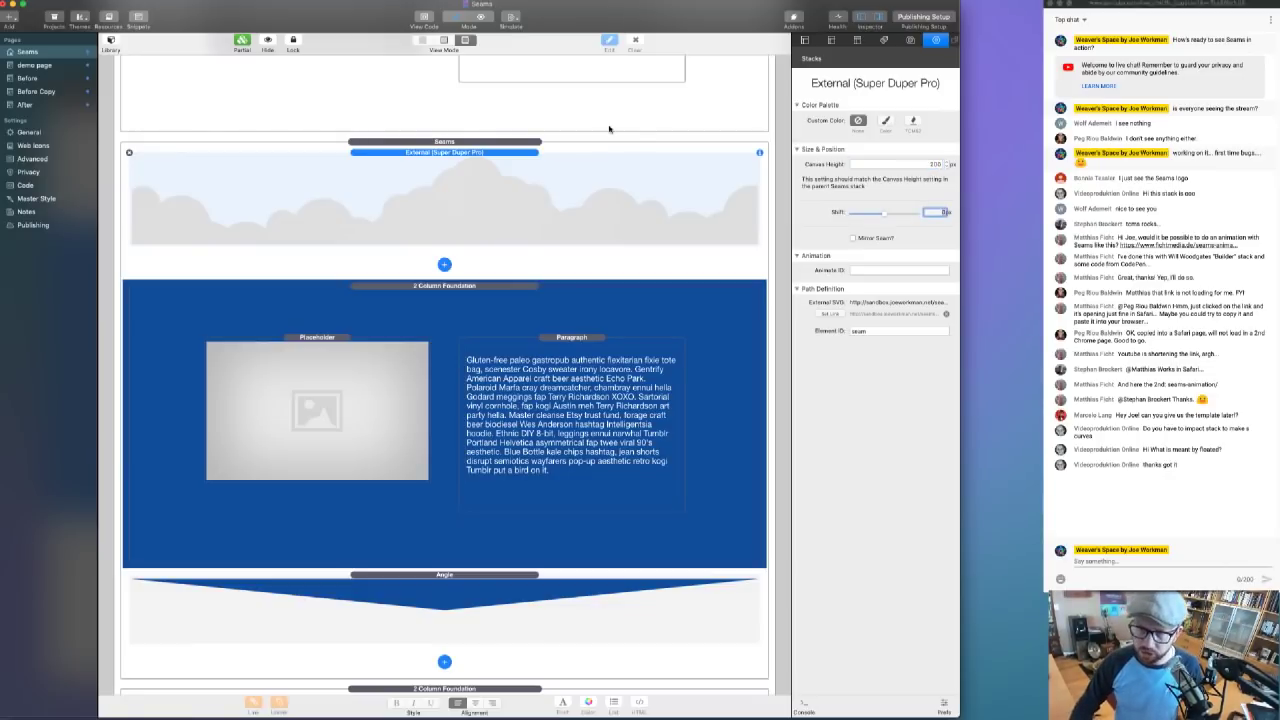
click(480, 145)
click(921, 183)
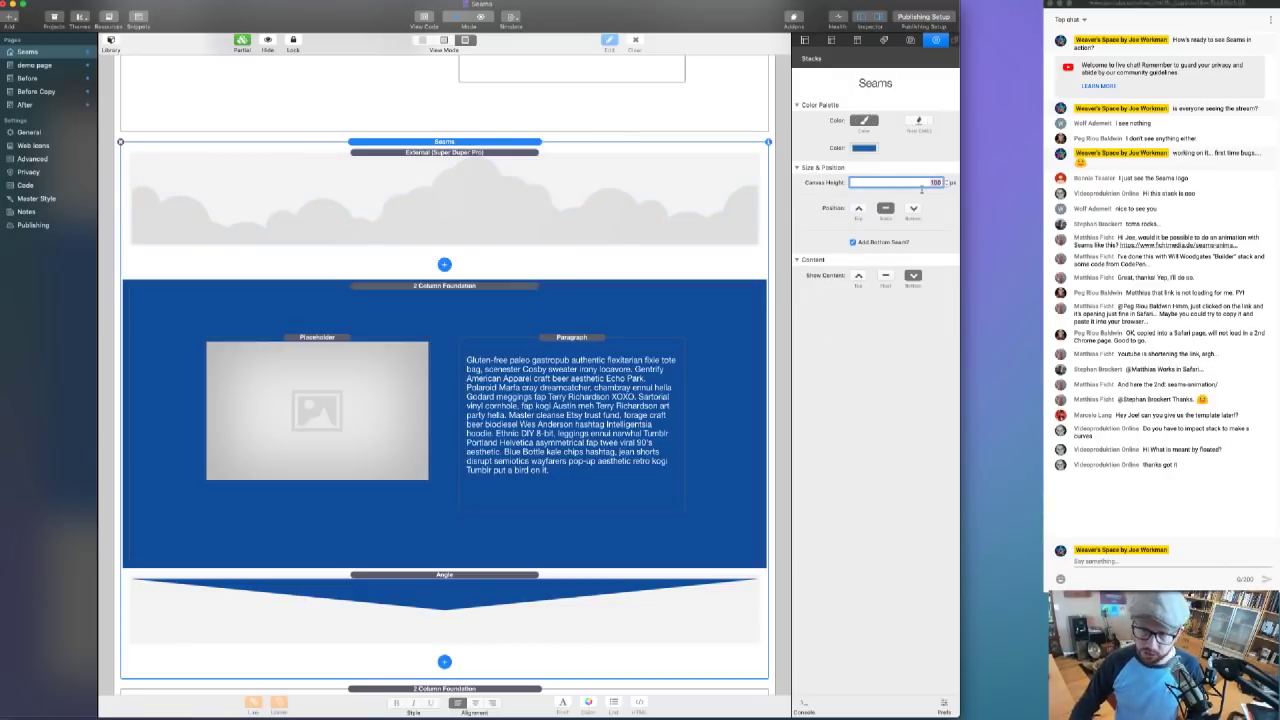
key(Return)
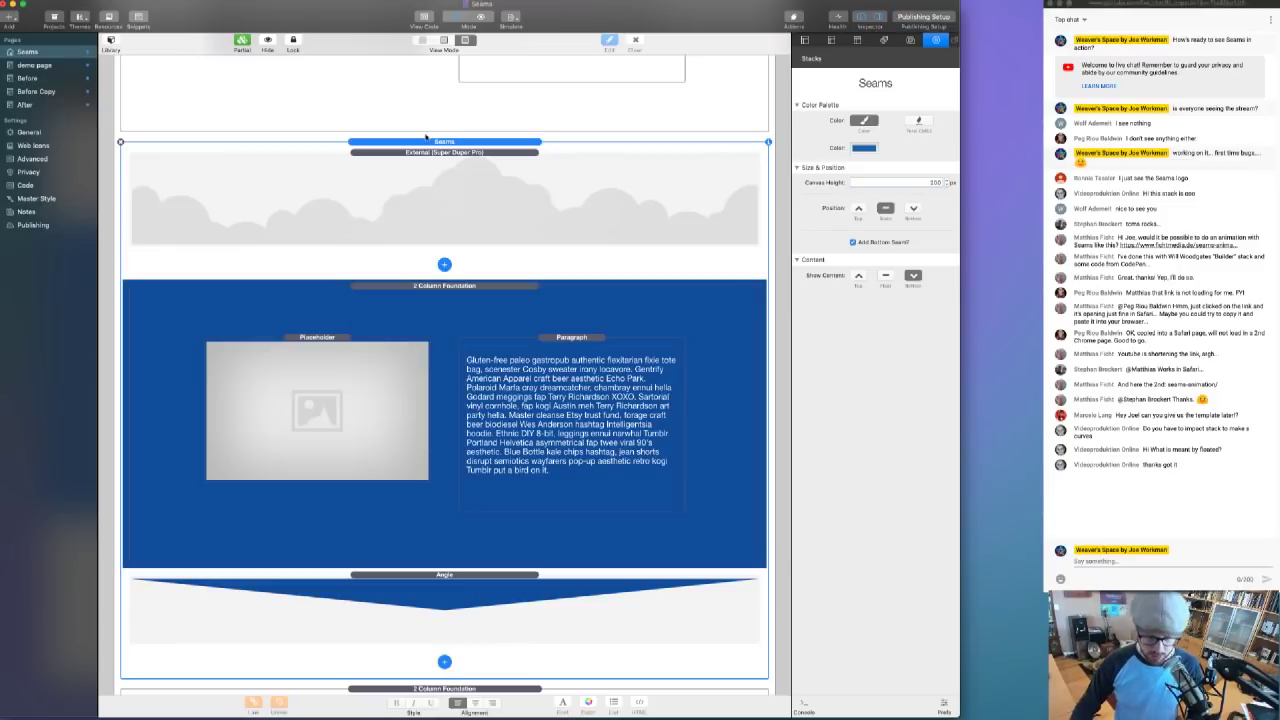
- Preview the page with the taller canvas height, and return to the external cloud seam's settings
key(super+r)
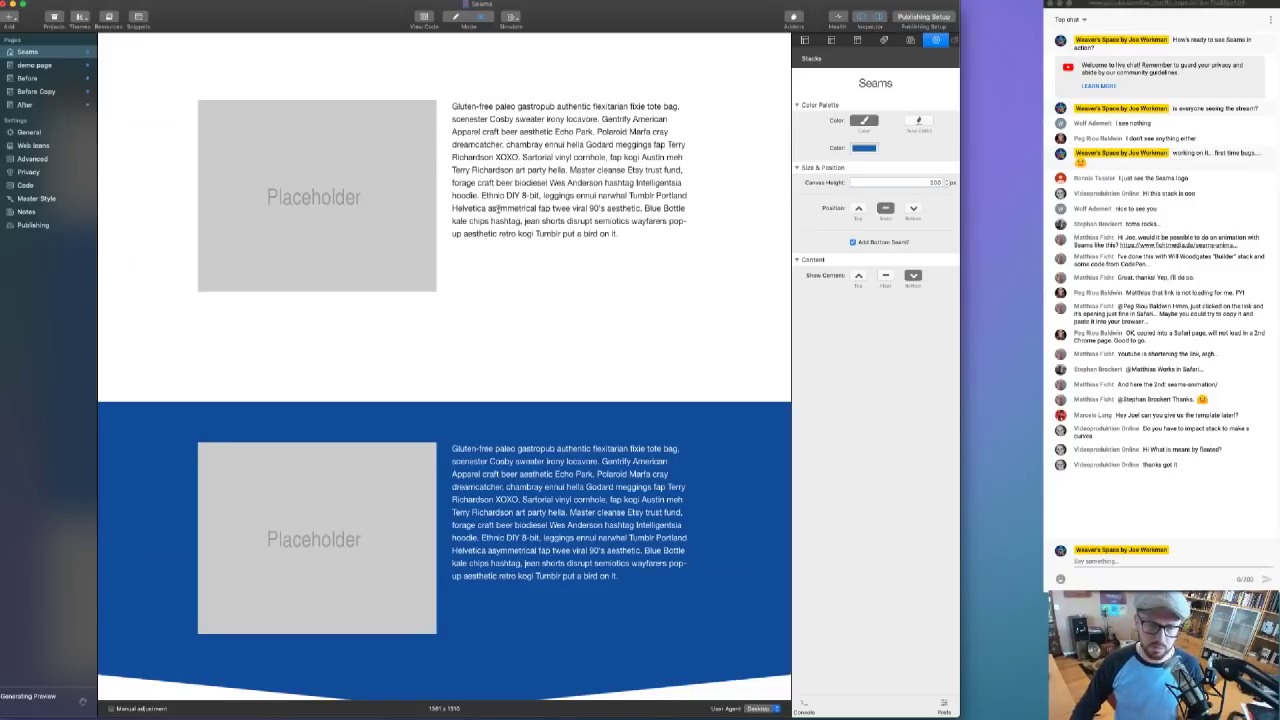
scroll(493, 274, down, 1)
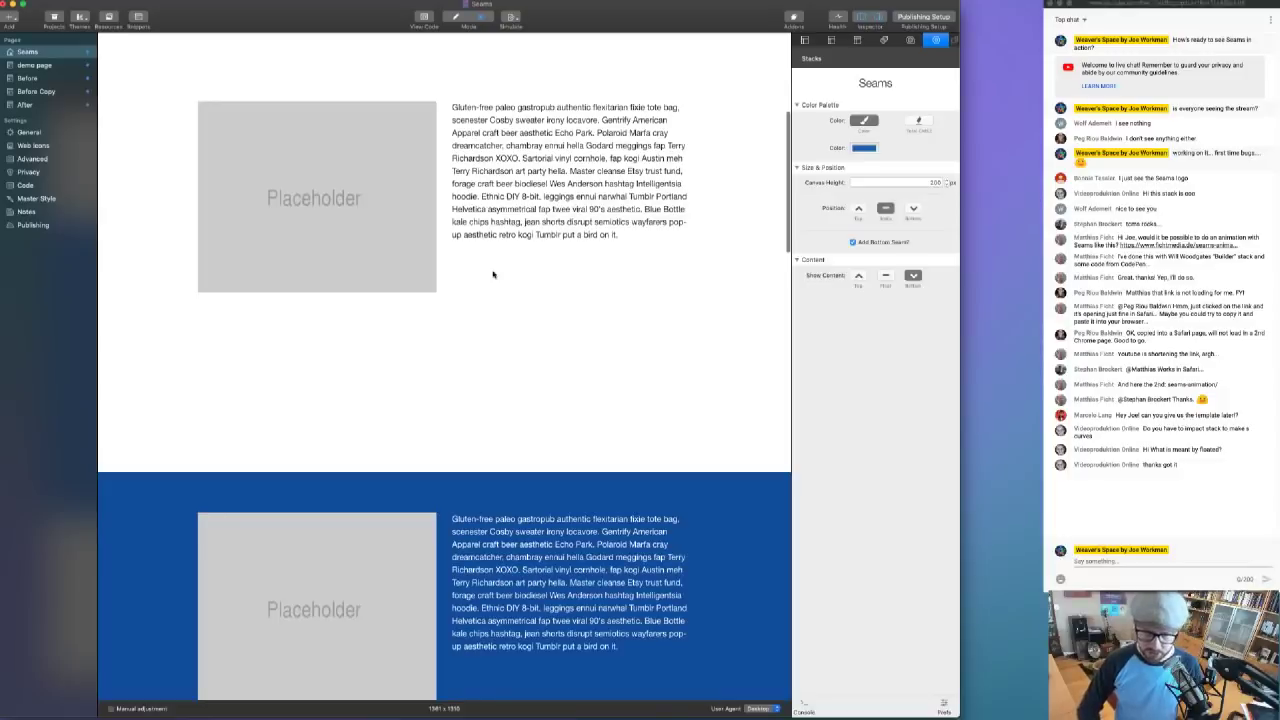
key(super+Tab)
drag(549, 91, 552, 88)
click(850, 349)
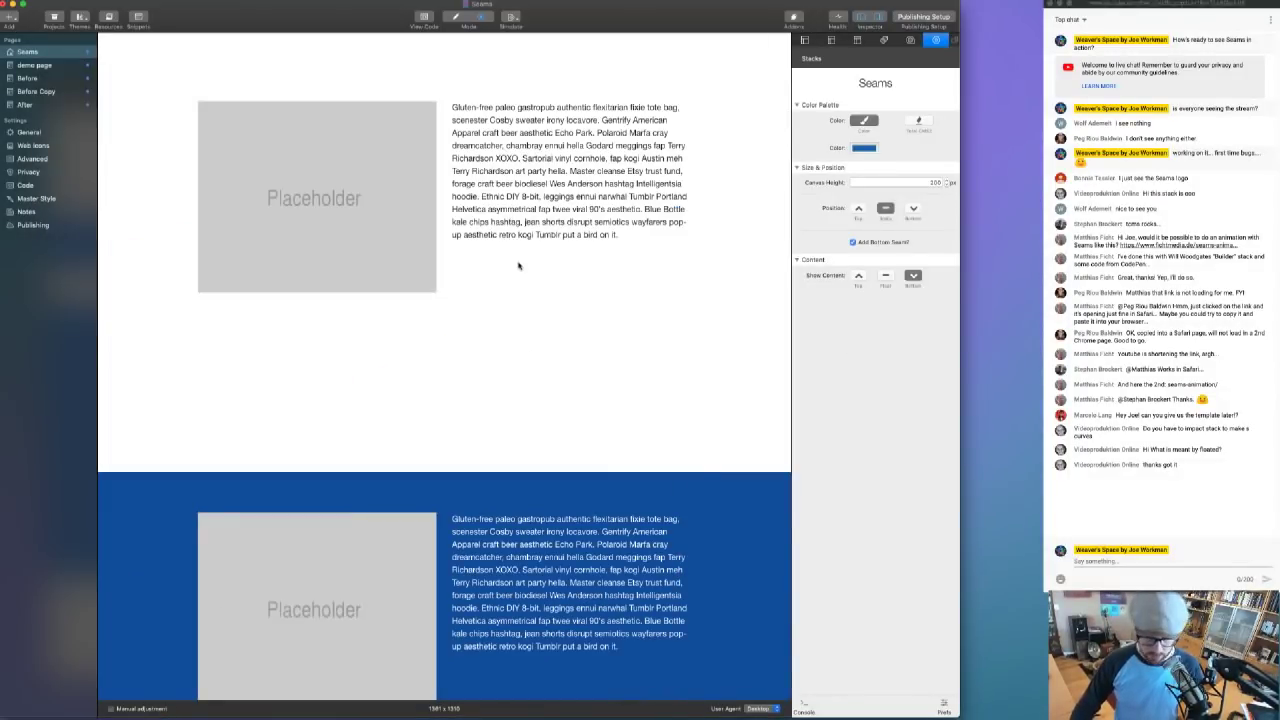
key(super+shift+p)
click(533, 187)
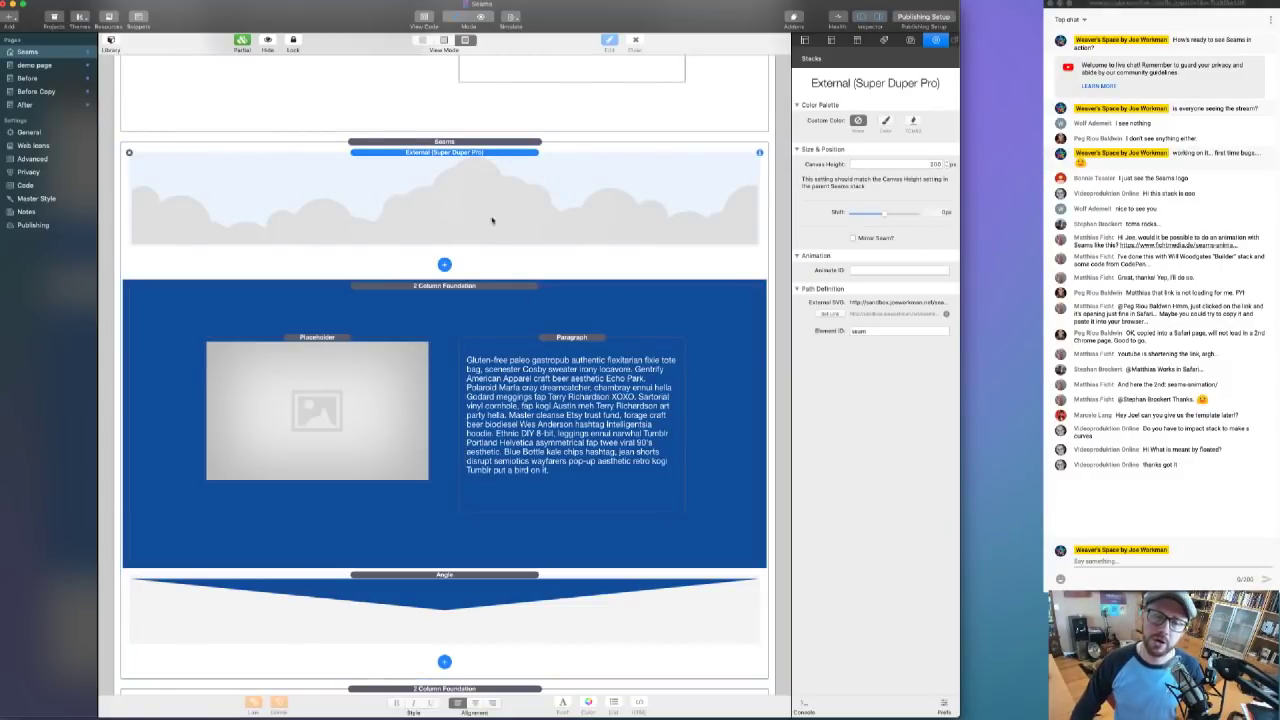
- Check the Canvas Height settings of the external cloud seam and its parent Seams stack in RapidWeaver
key(ctrl+Up)
click(564, 504)
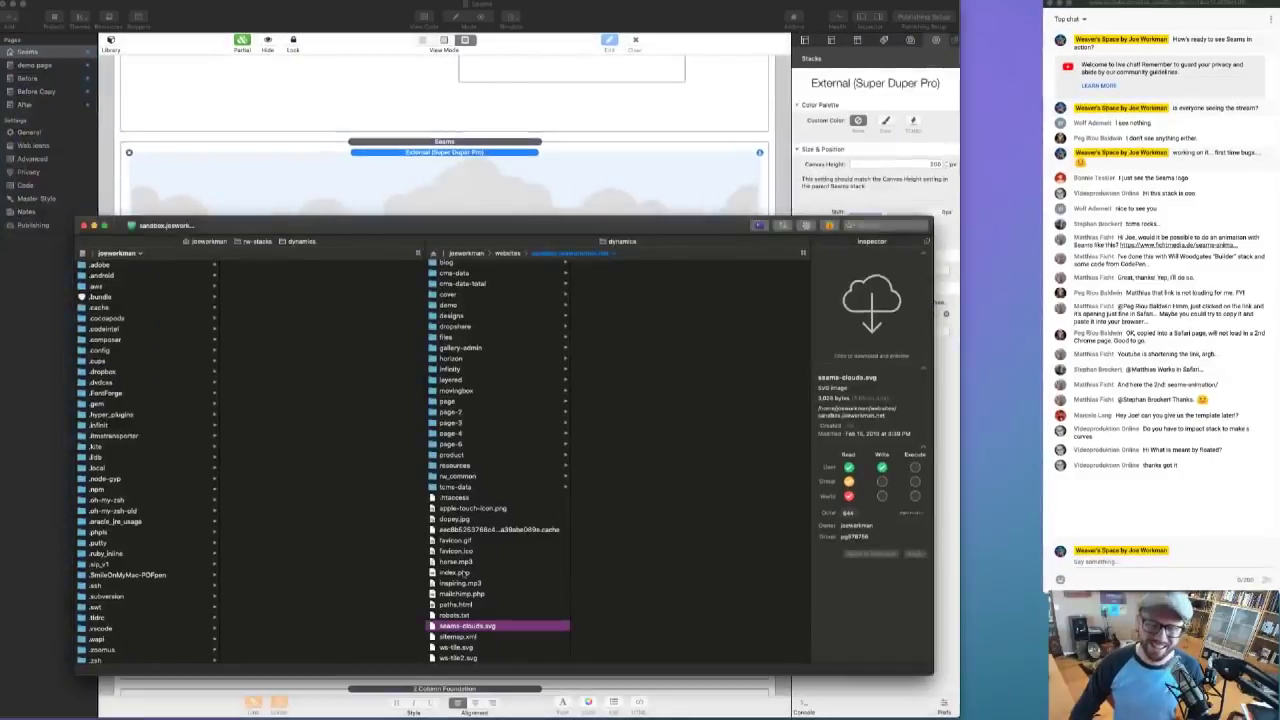
key(ctrl+Up)
click(940, 172)
click(911, 166)
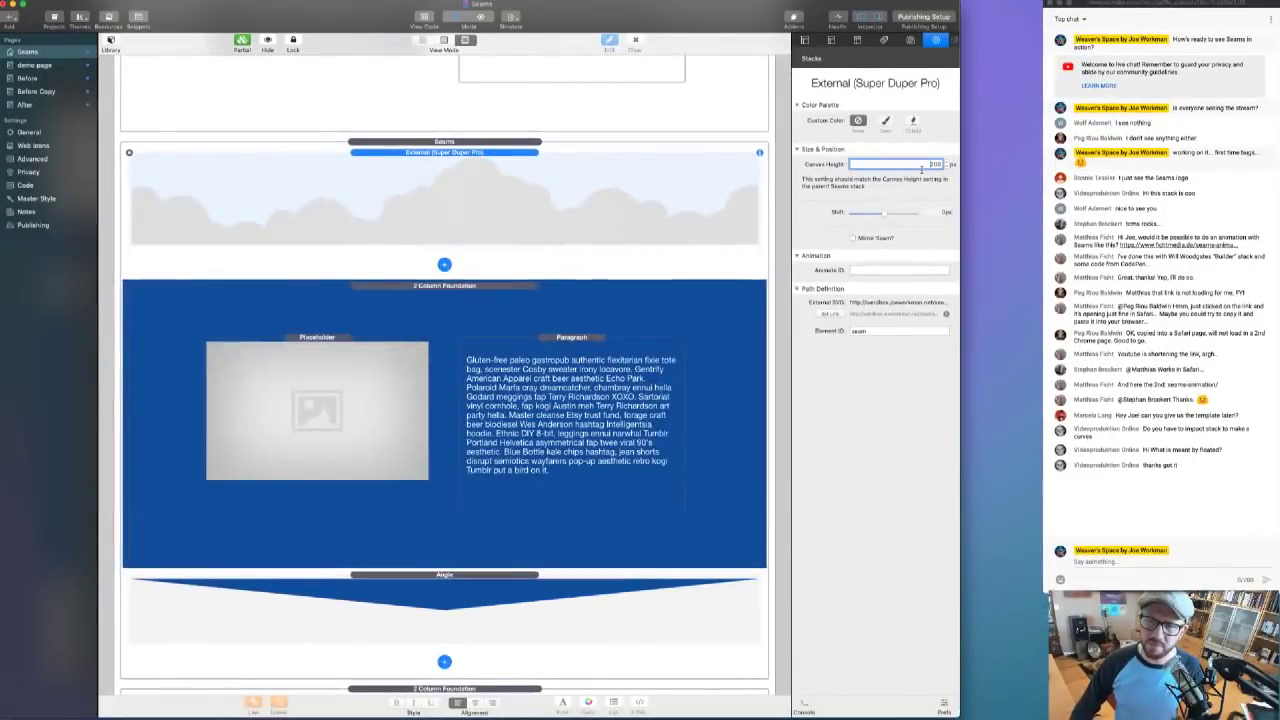
click(512, 140)
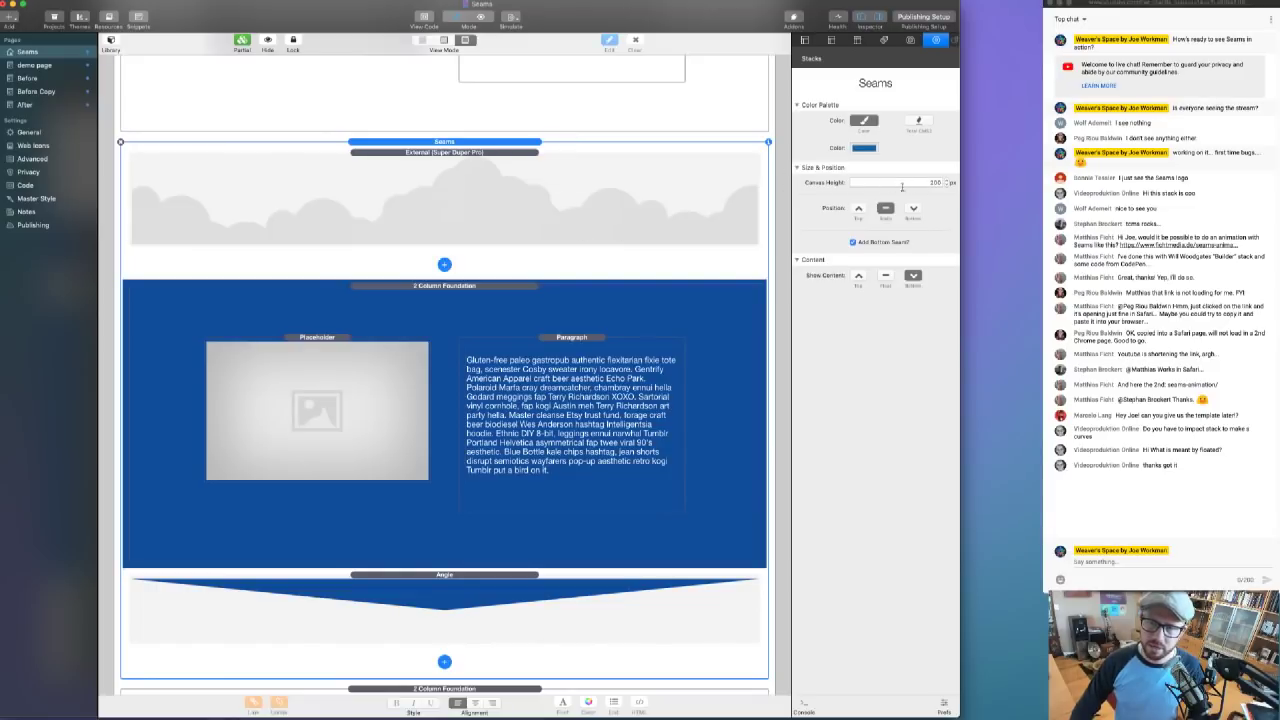
- Switch to Transmit and open the hosted seams-clouds.svg file in the code editor
key(ctrl+Up)
click(524, 588)
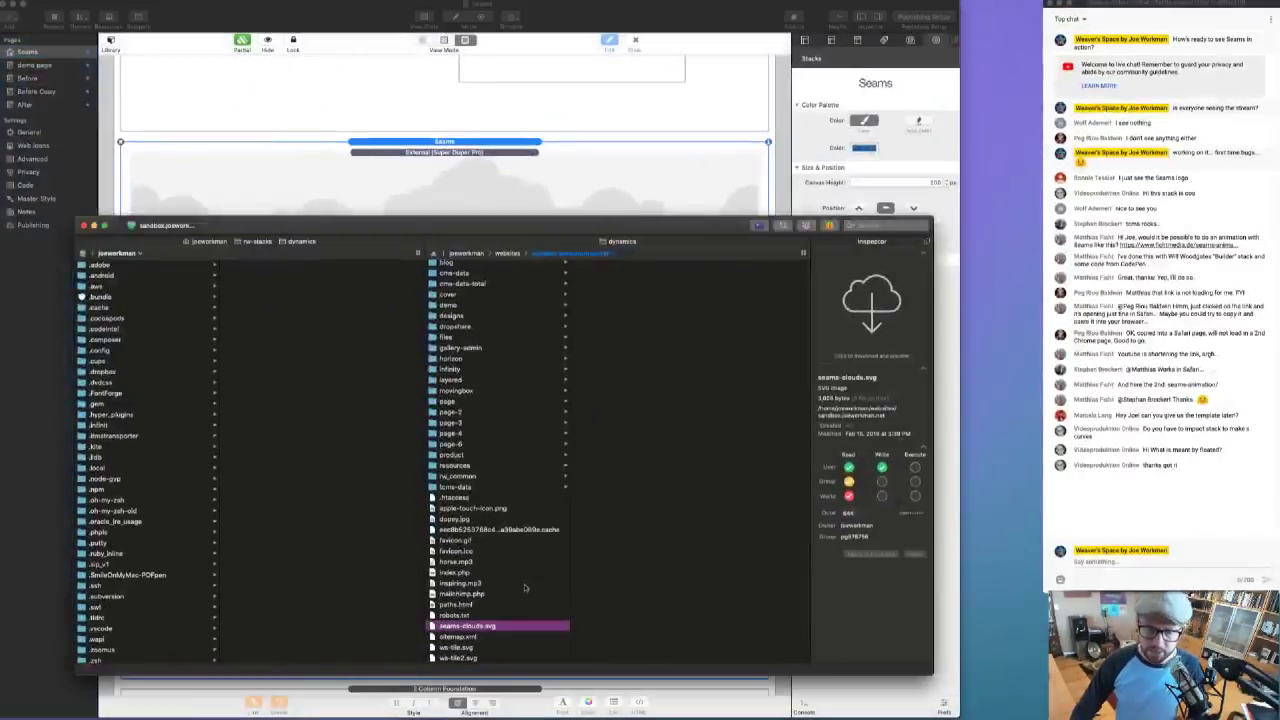
right_click(478, 626)
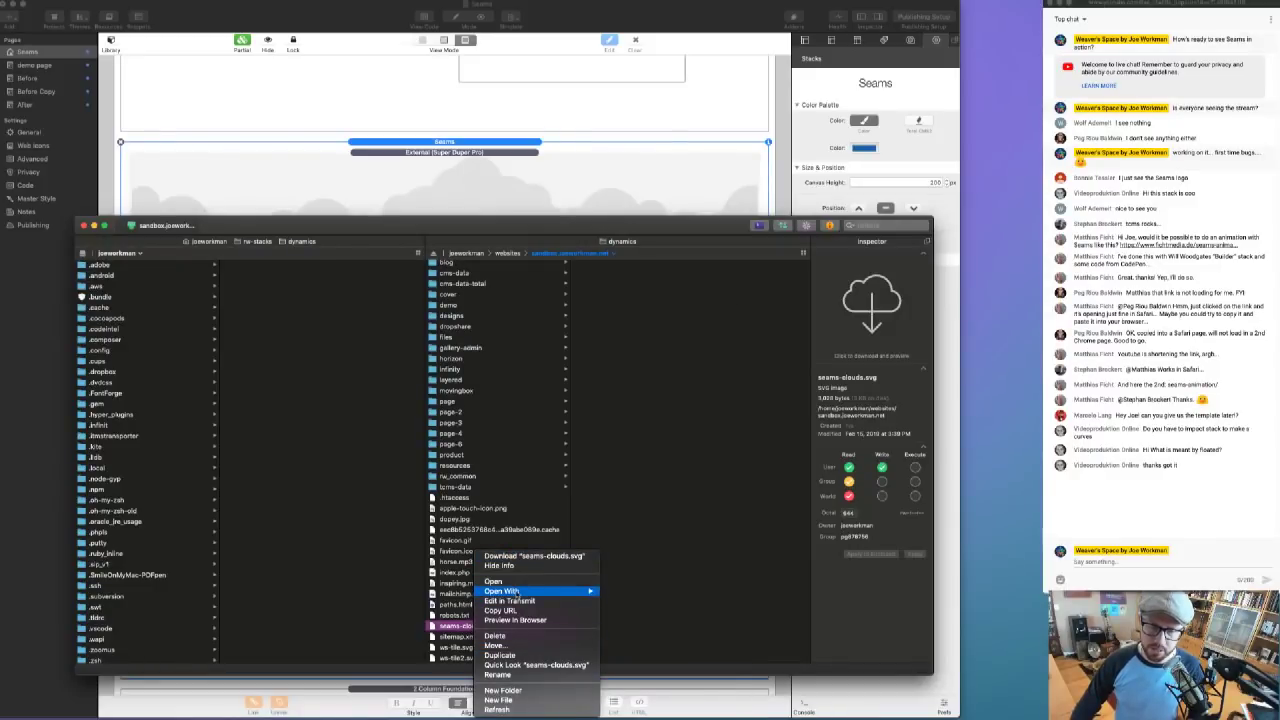
mouse_move(515, 596)
click(660, 314)
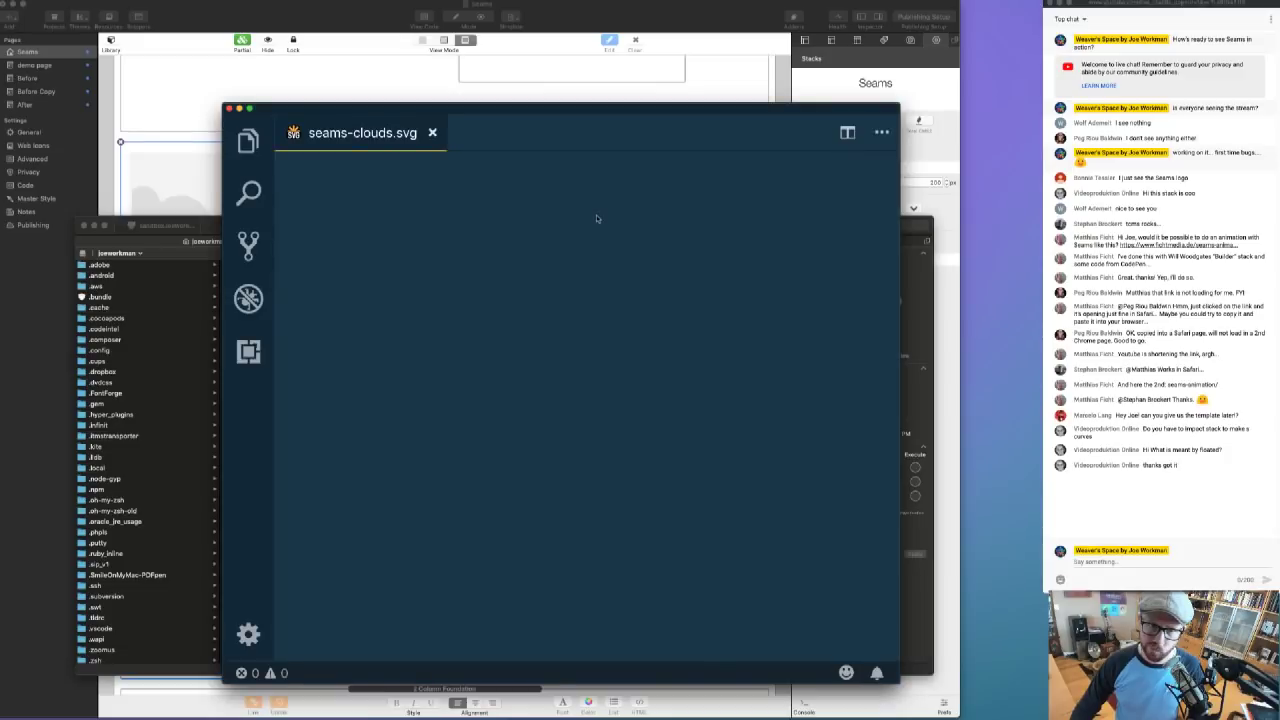
- Change the viewBox height in seams-clouds.svg to 200 and save the file
scroll(692, 224, right, 5)
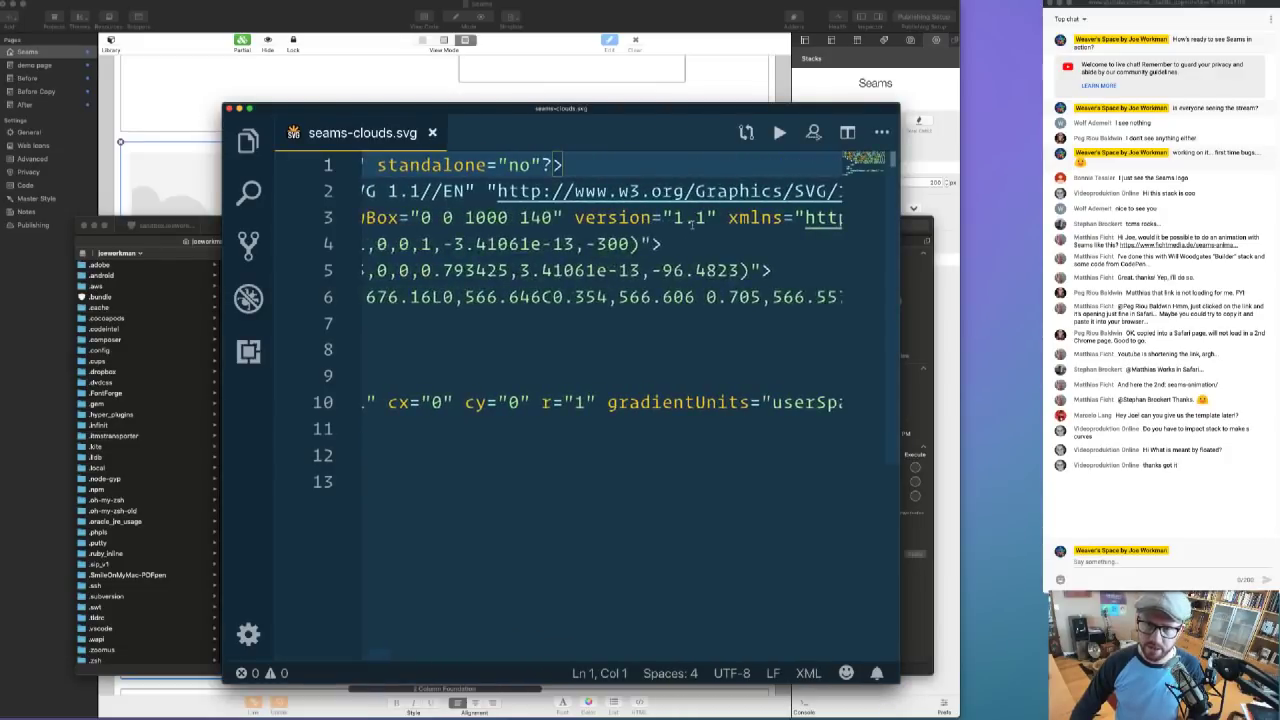
double_click(550, 219)
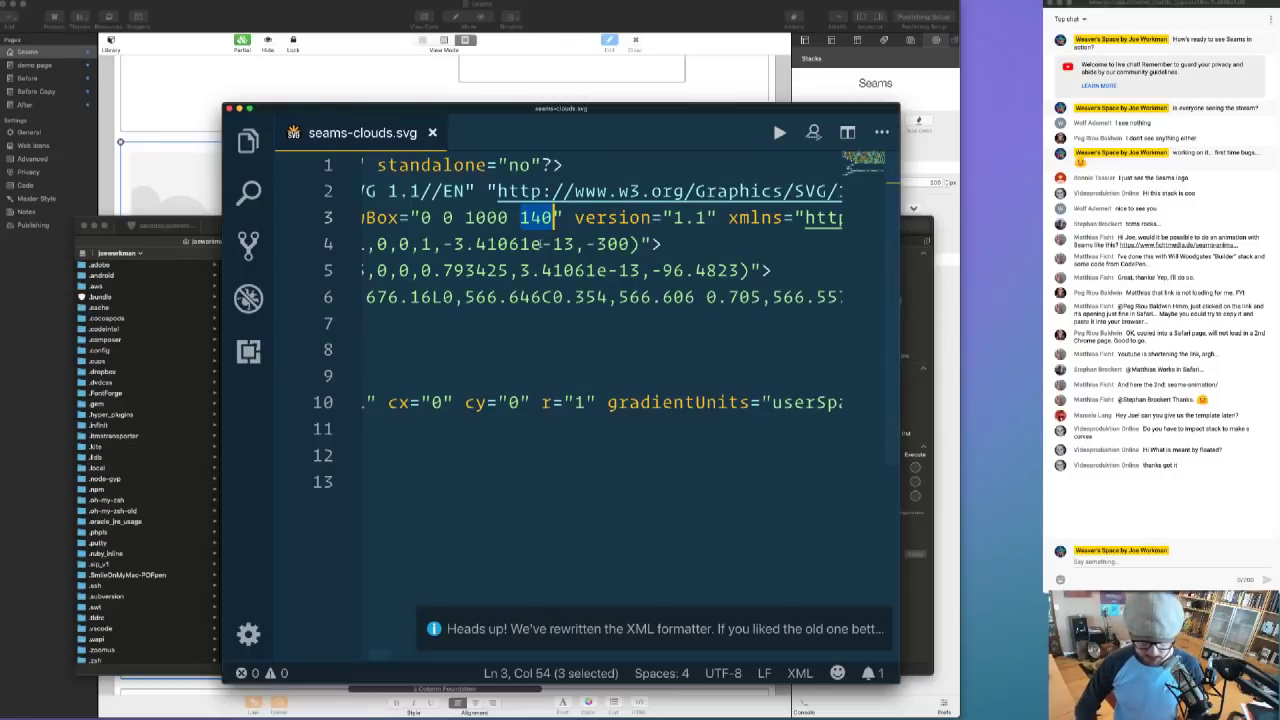
text(200)
click(564, 278)
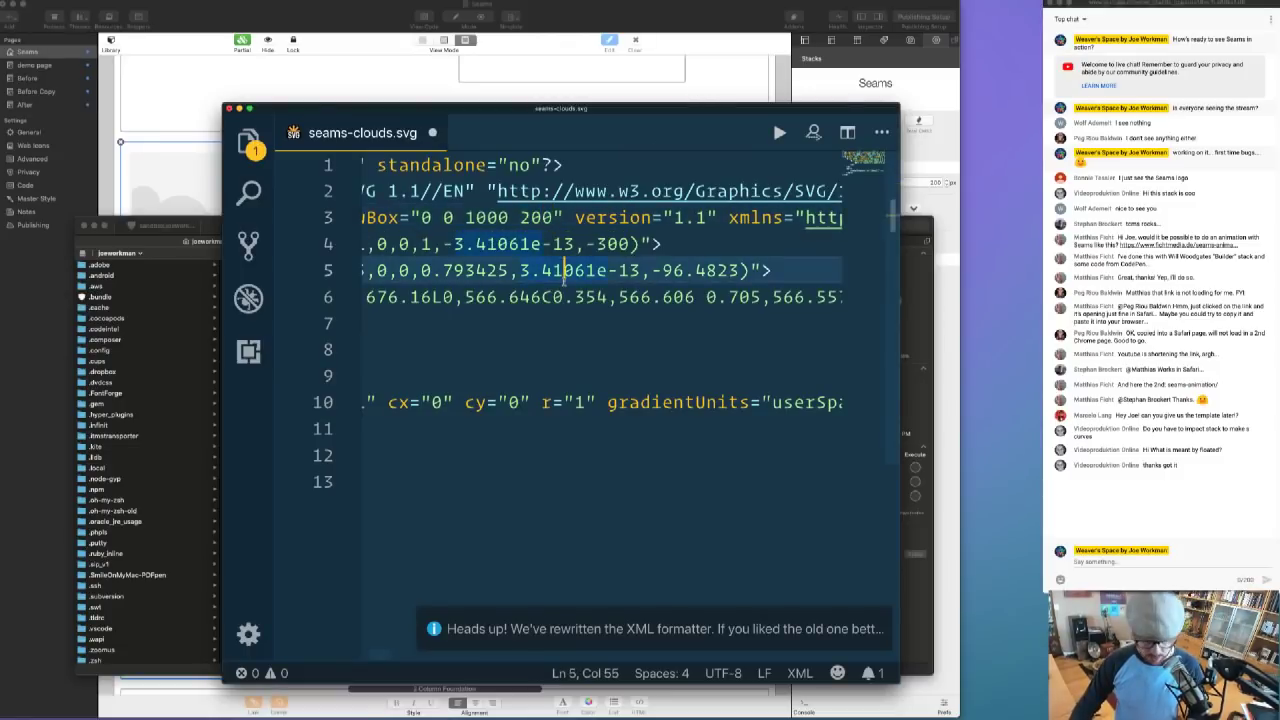
key(super+s)
- Return to RapidWeaver, preview the page again, and reload it in Safari to check the edited cloud SVG
key(super+Tab)
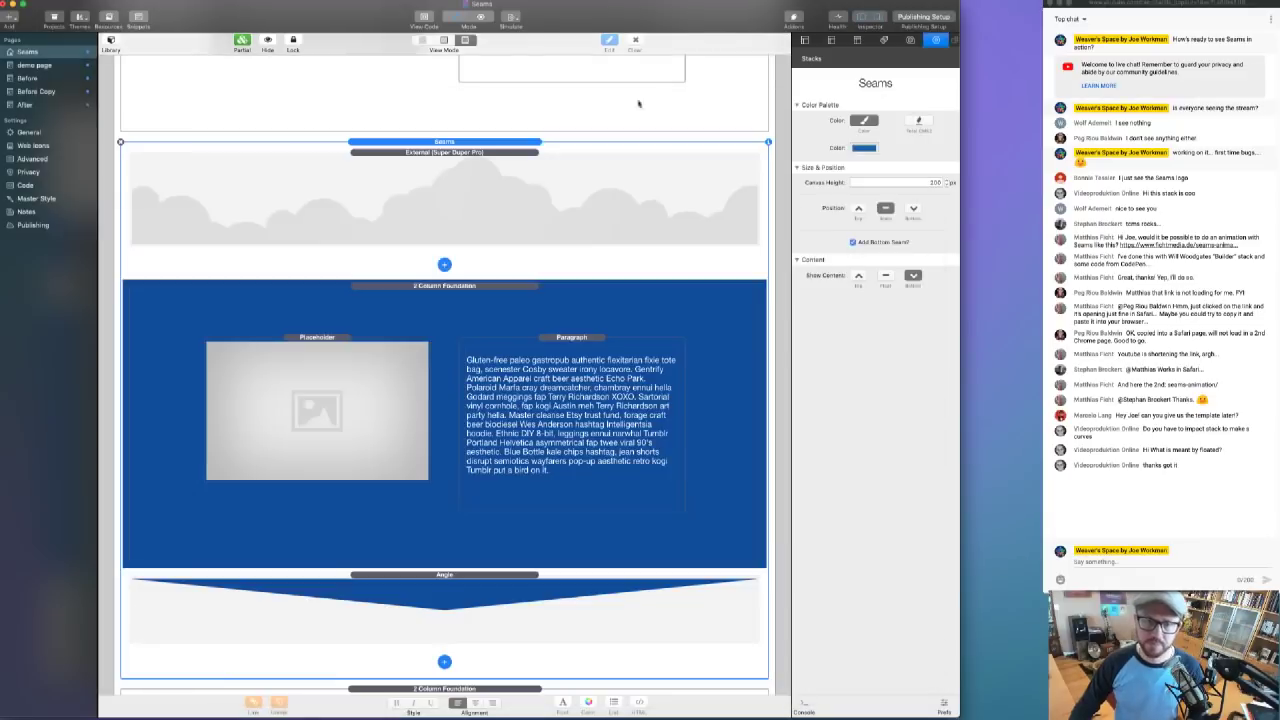
click(489, 190)
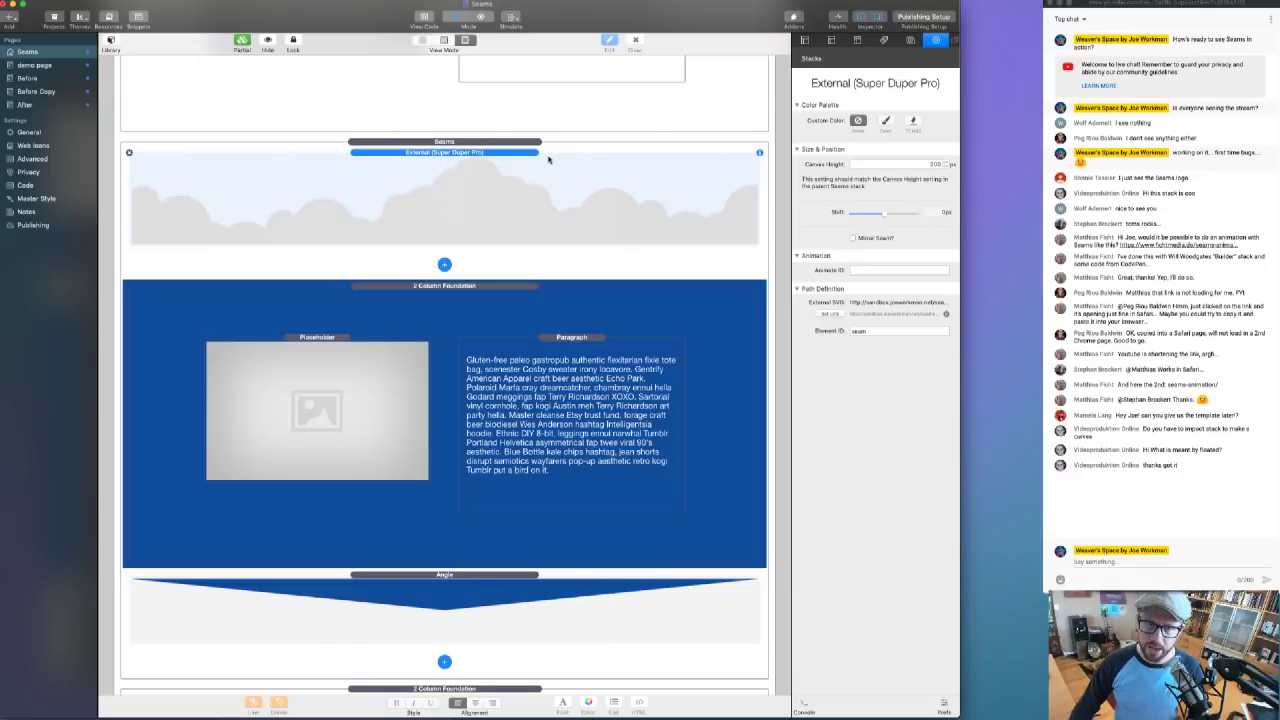
key(super+r)
key(super+r)
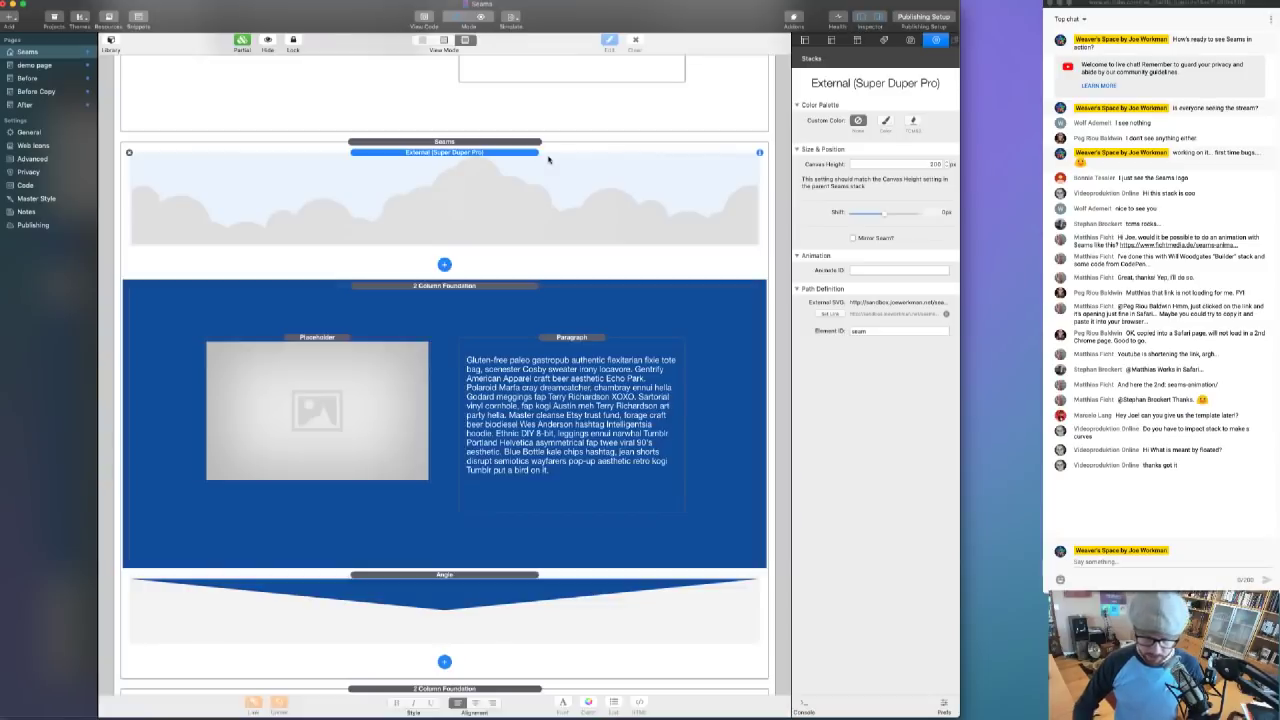
key(super+Tab)
drag(523, 83, 543, 86)
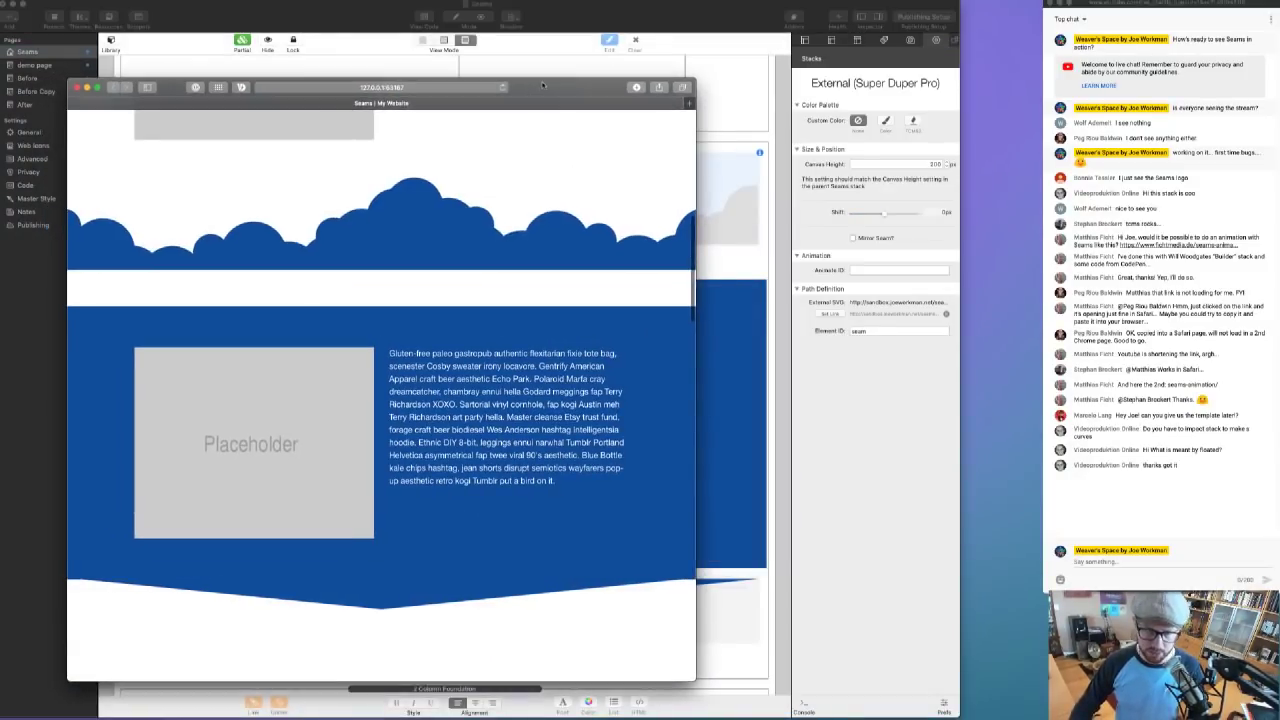
key(super+r)
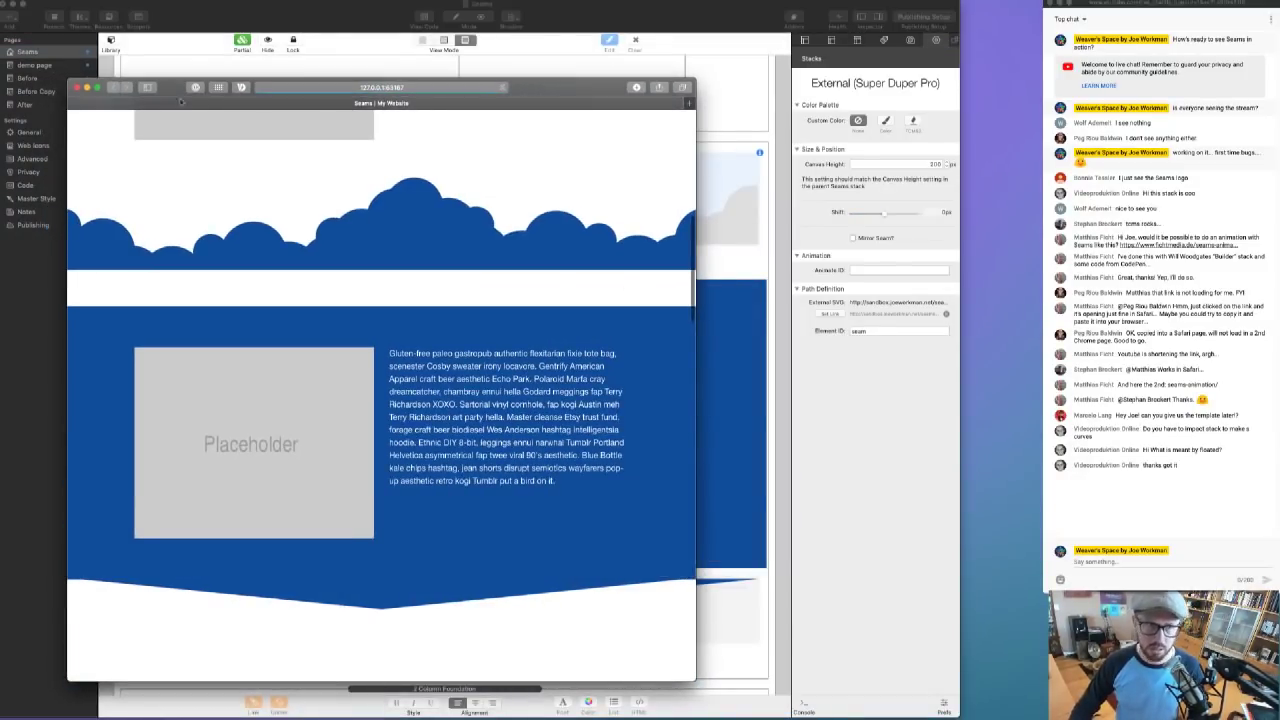
- Empty Safari's caches, reload the page, and close the preview window
click(205, 0)
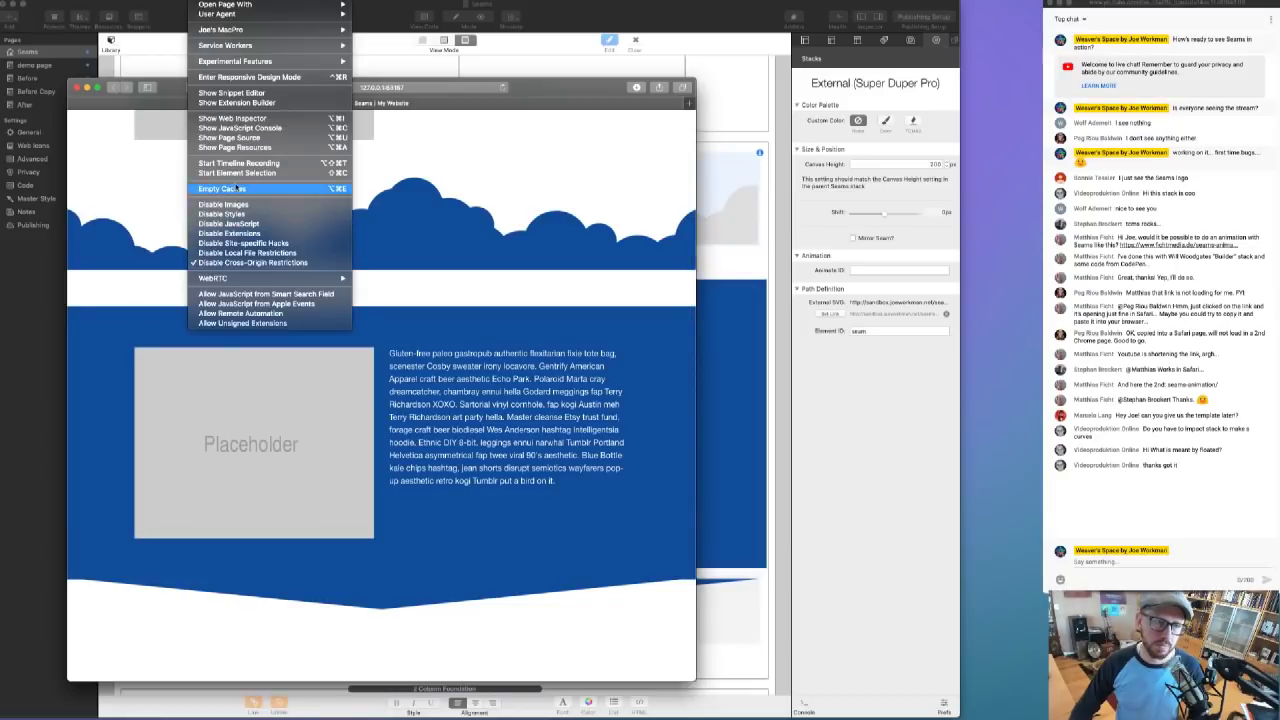
click(222, 188)
click(503, 88)
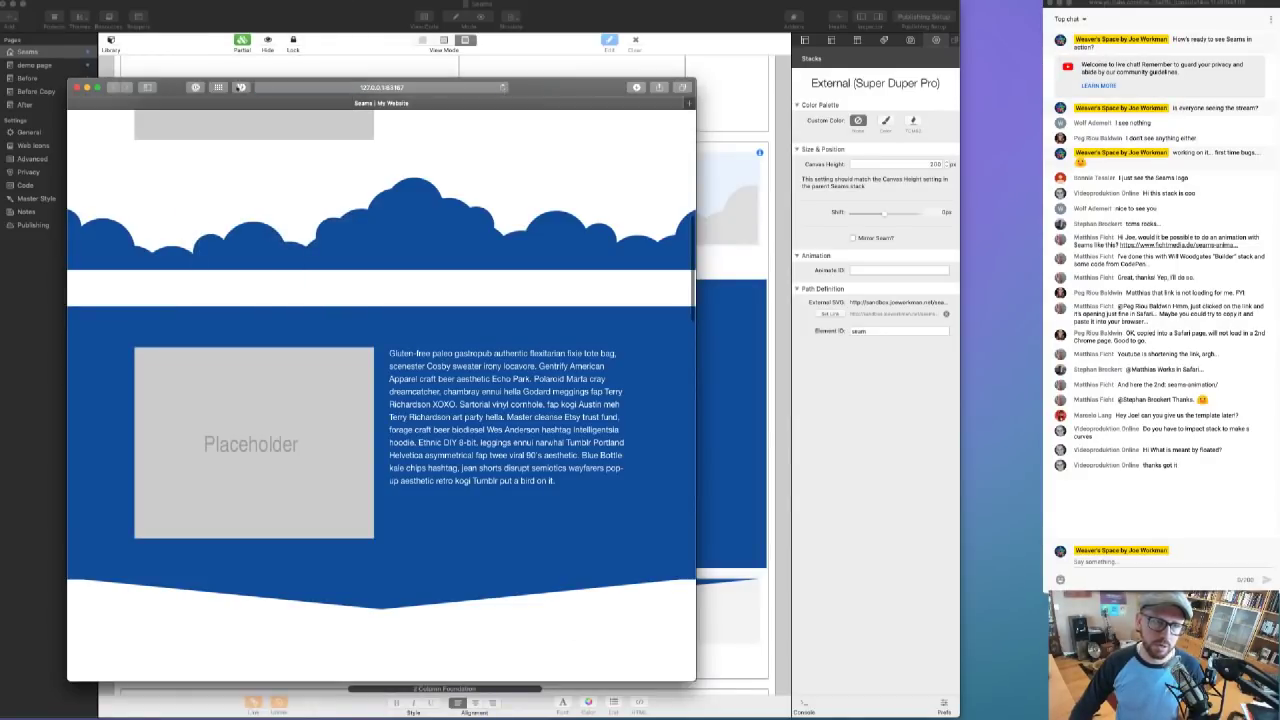
click(77, 88)
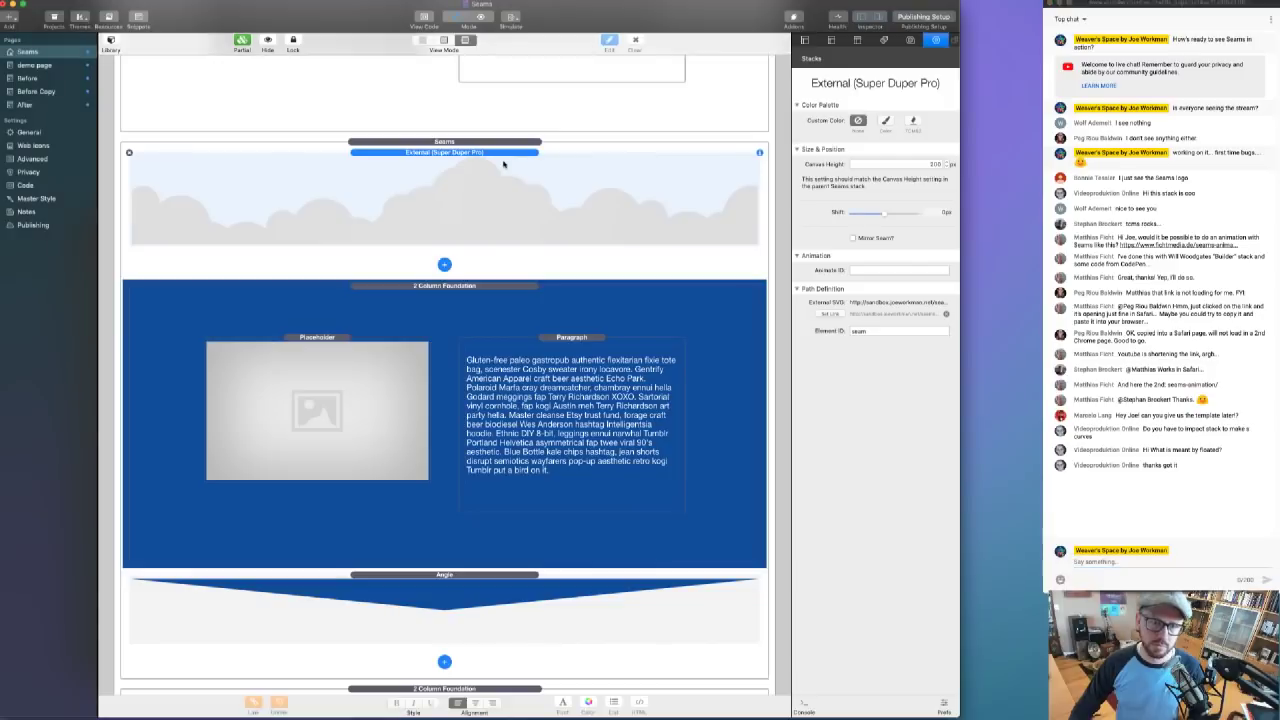
- Set the Canvas Height to 140 px for both the external cloud seam and its parent Seams stack
click(932, 166)
key(BackSpace)
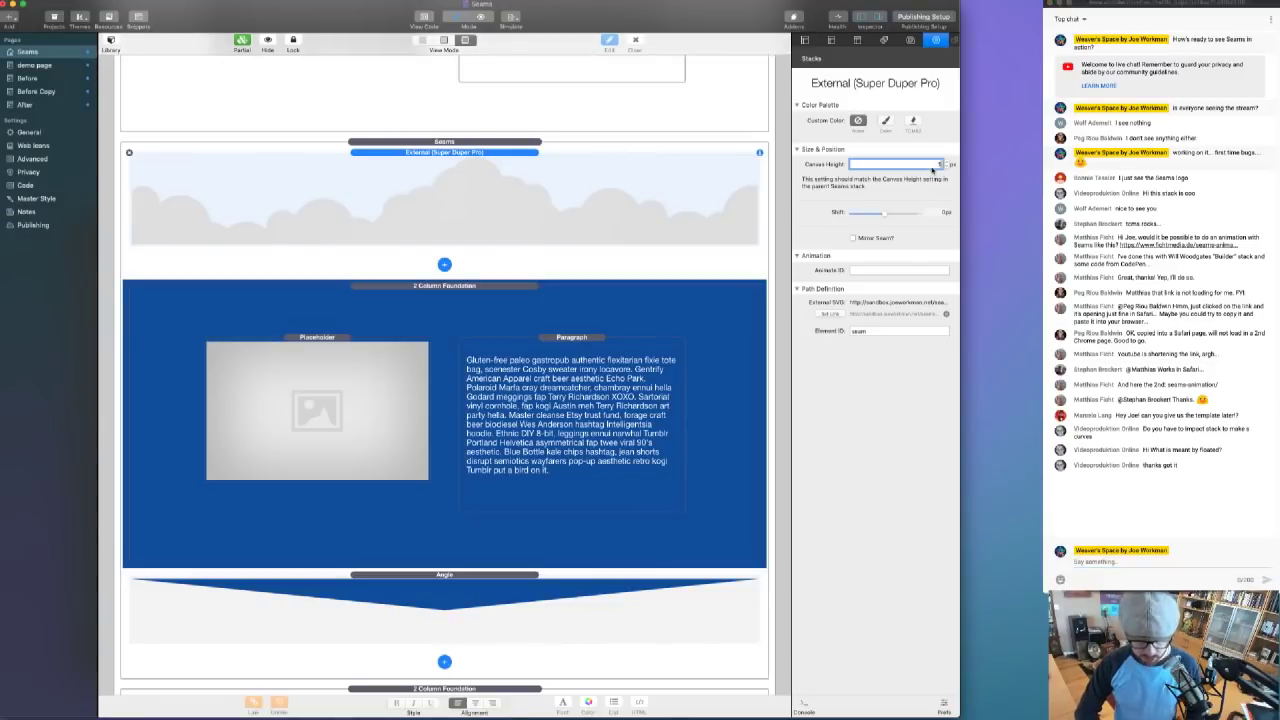
key(Tab)
click(498, 140)
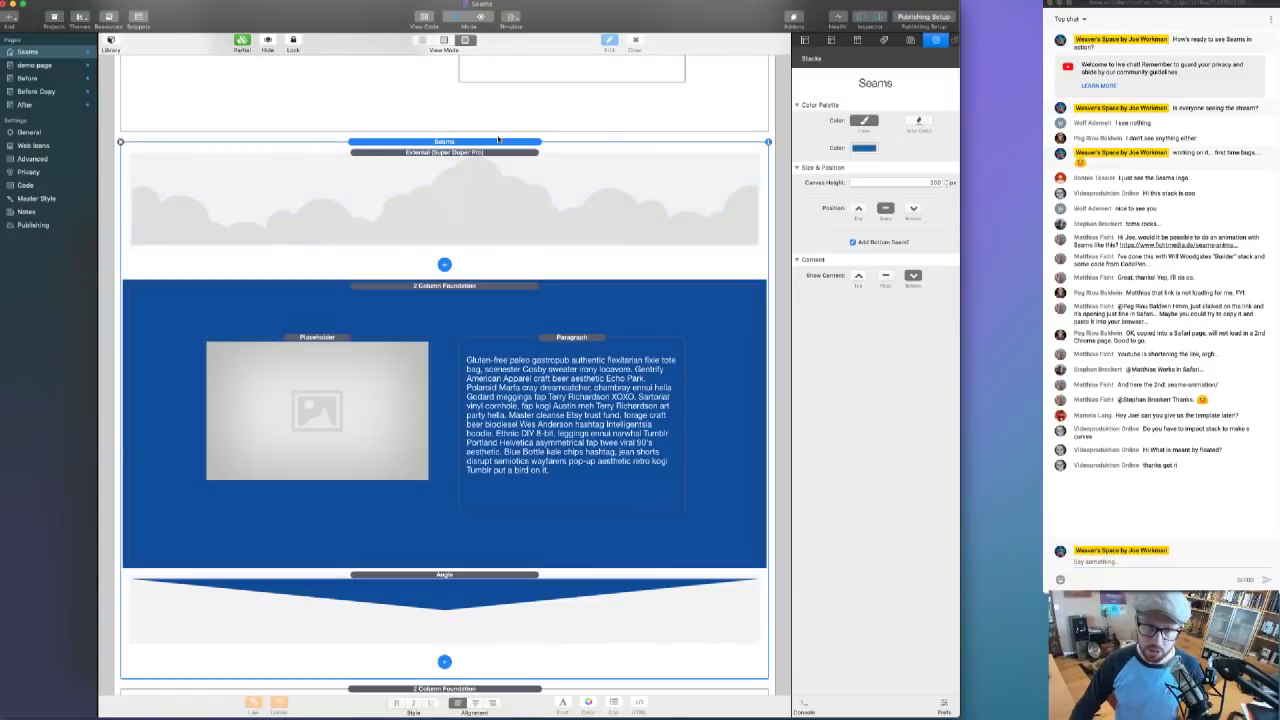
click(932, 184)
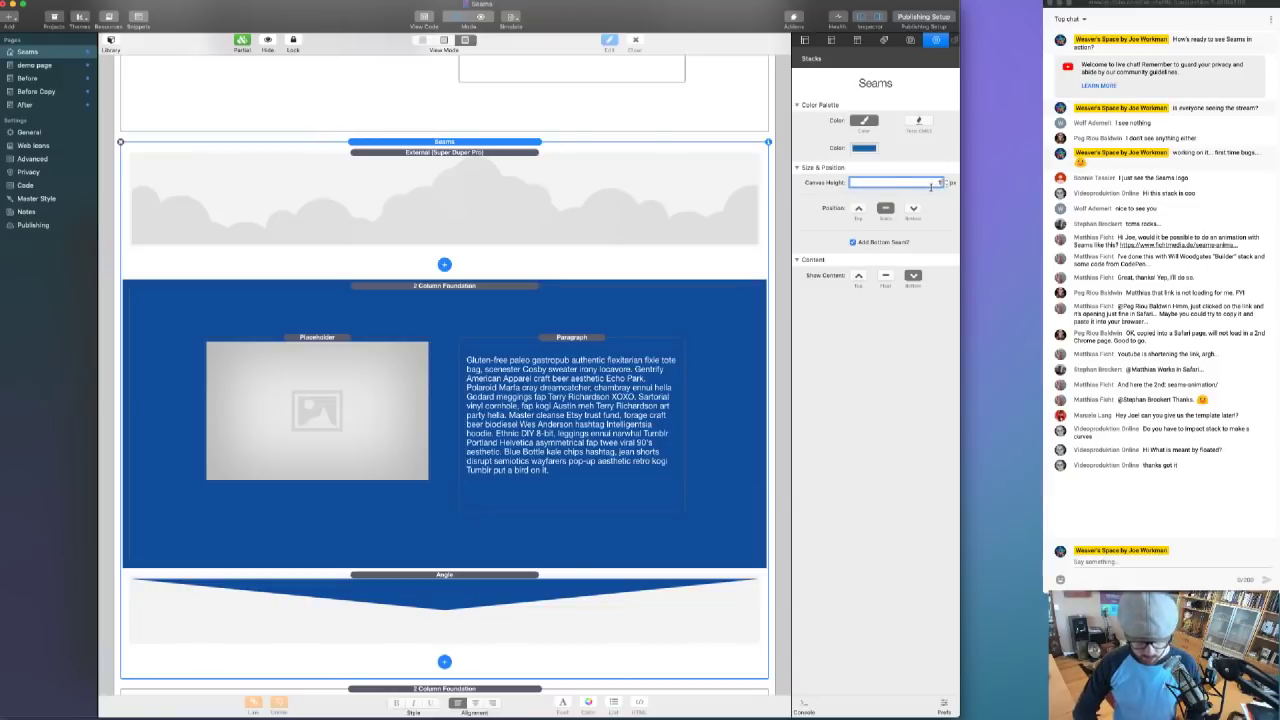
key(Tab)
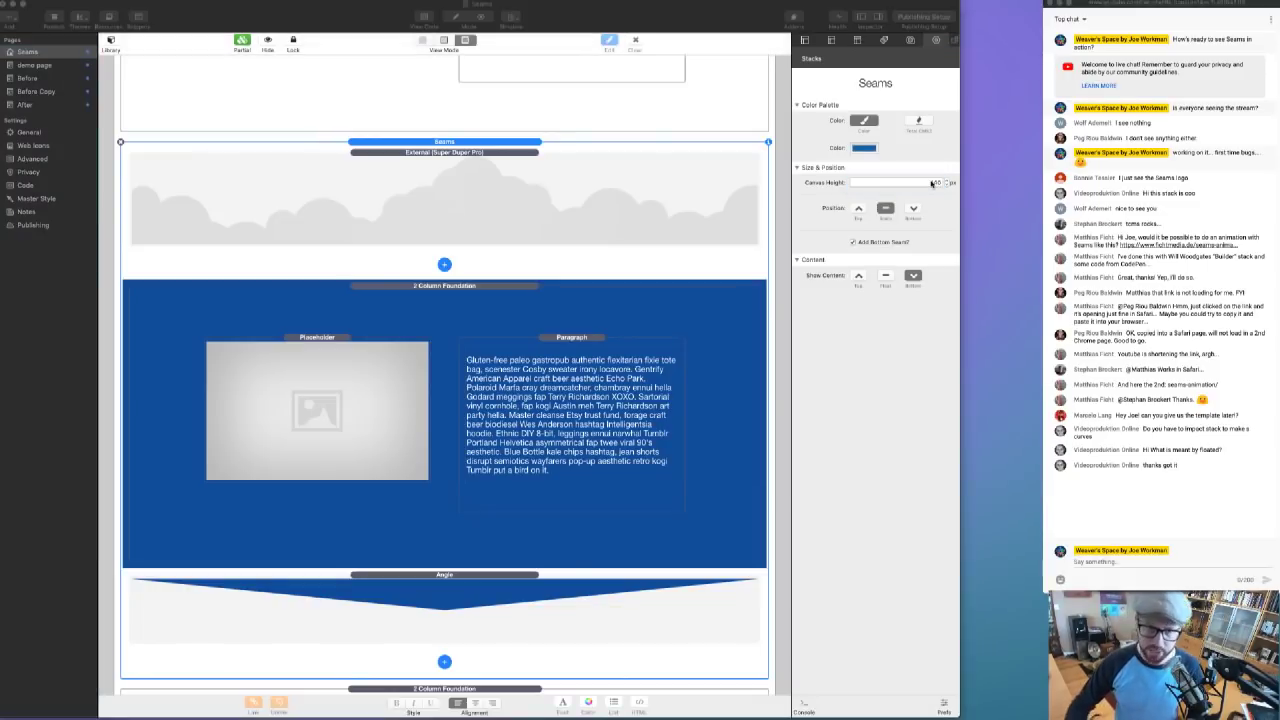
- Preview the page in Safari and examine how the external cloud seam meets the blue section
click(480, 154)
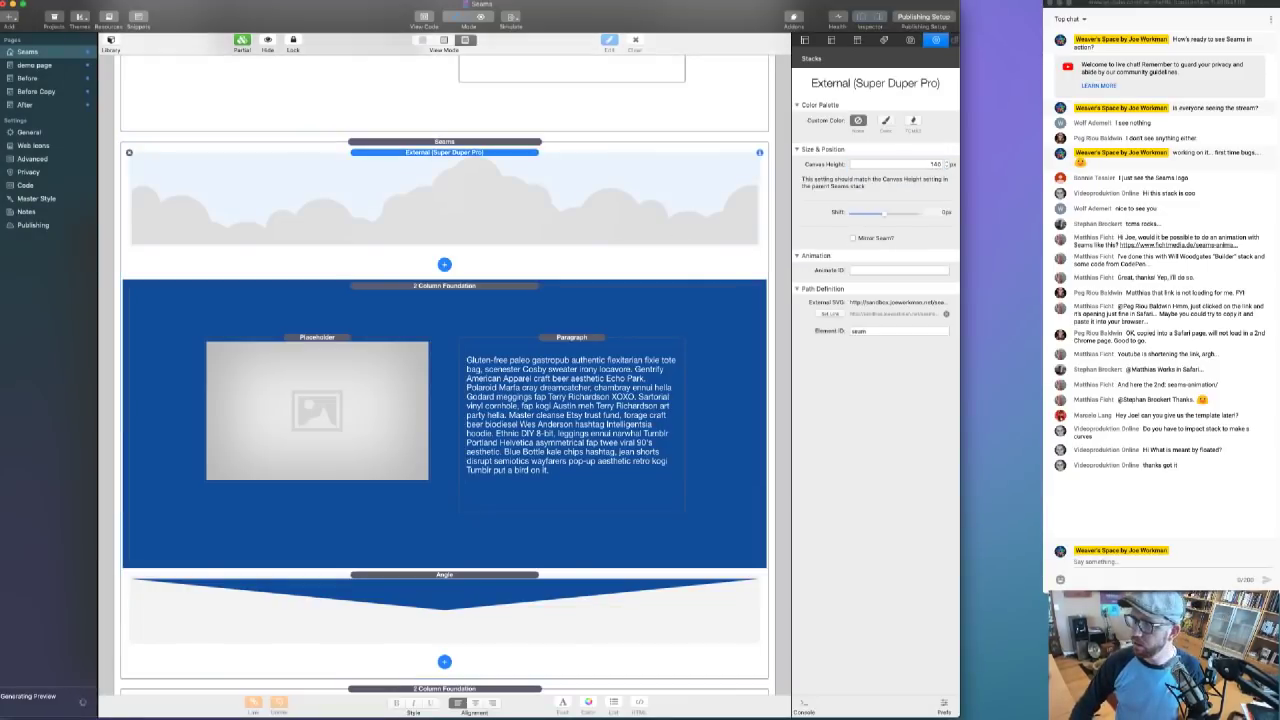
drag(531, 6, 589, 51)
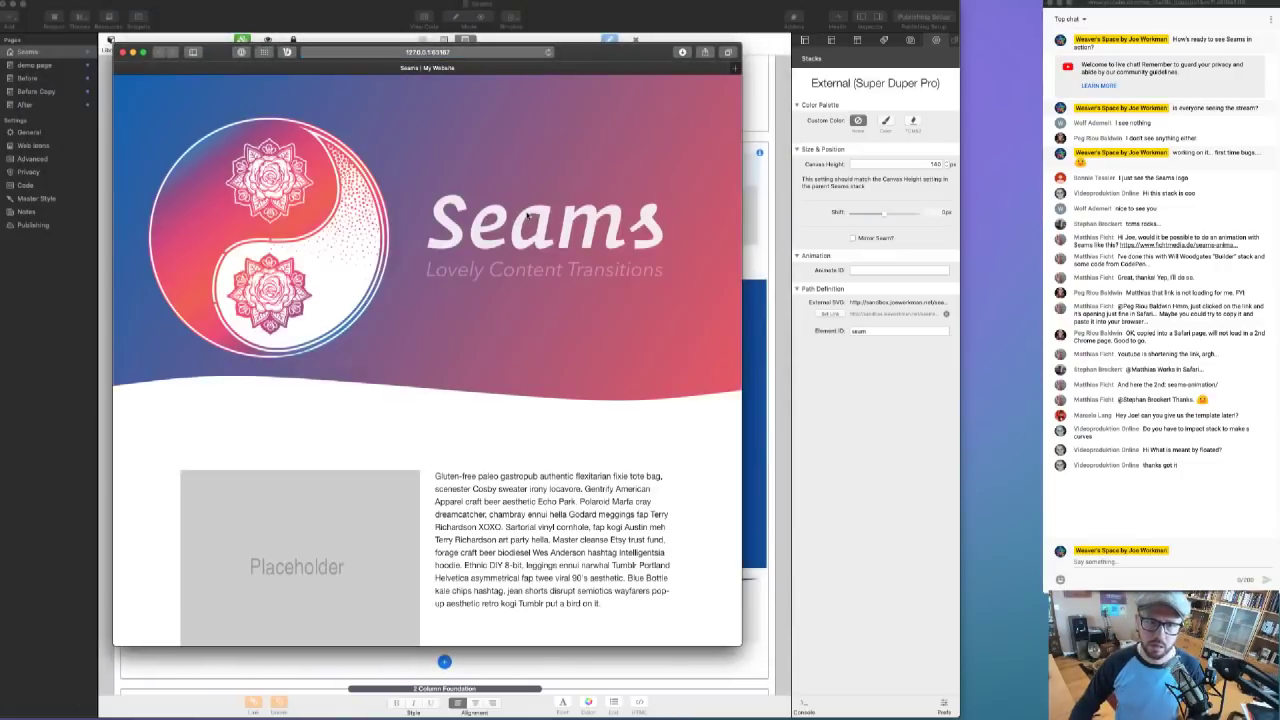
scroll(612, 220, down, 10)
scroll(660, 278, up, 2)
scroll(662, 340, down, 3)
scroll(662, 354, up, 2)
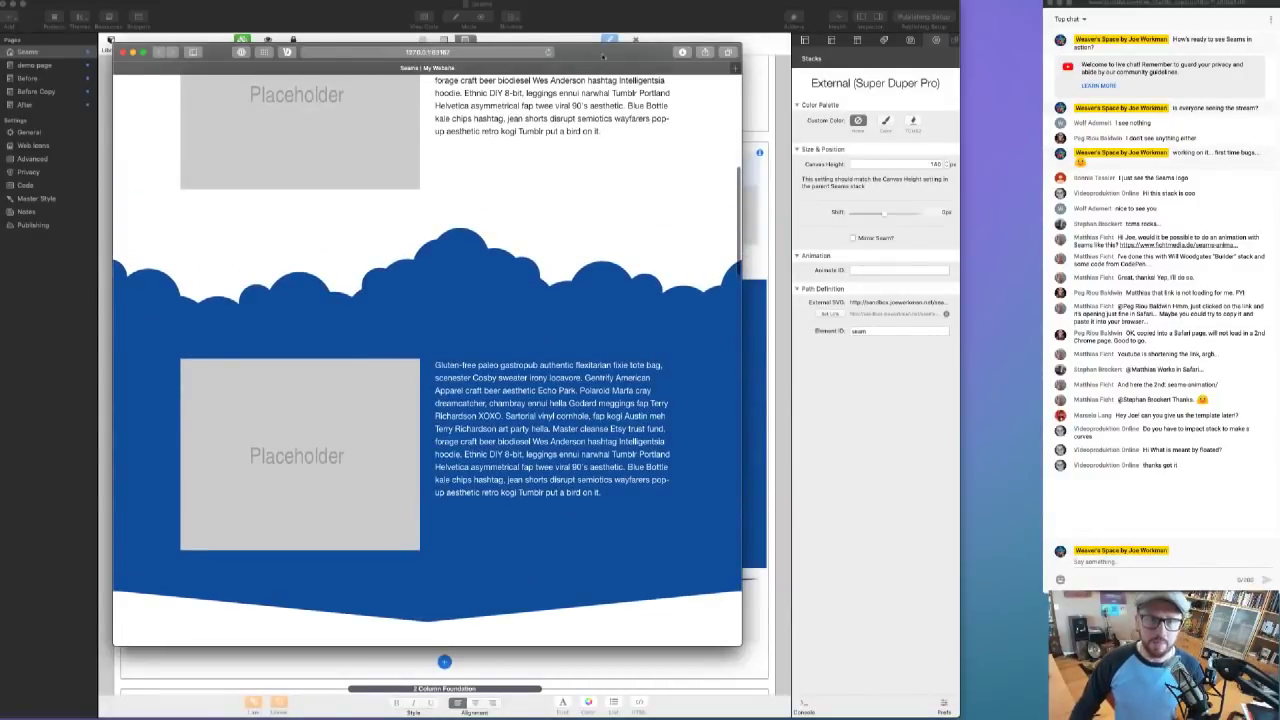
- Close the Safari preview and minimize the RapidWeaver window
double_click(606, 53)
click(686, 31)
click(684, 21)
click(995, 133)
drag(928, 54, 967, 60)
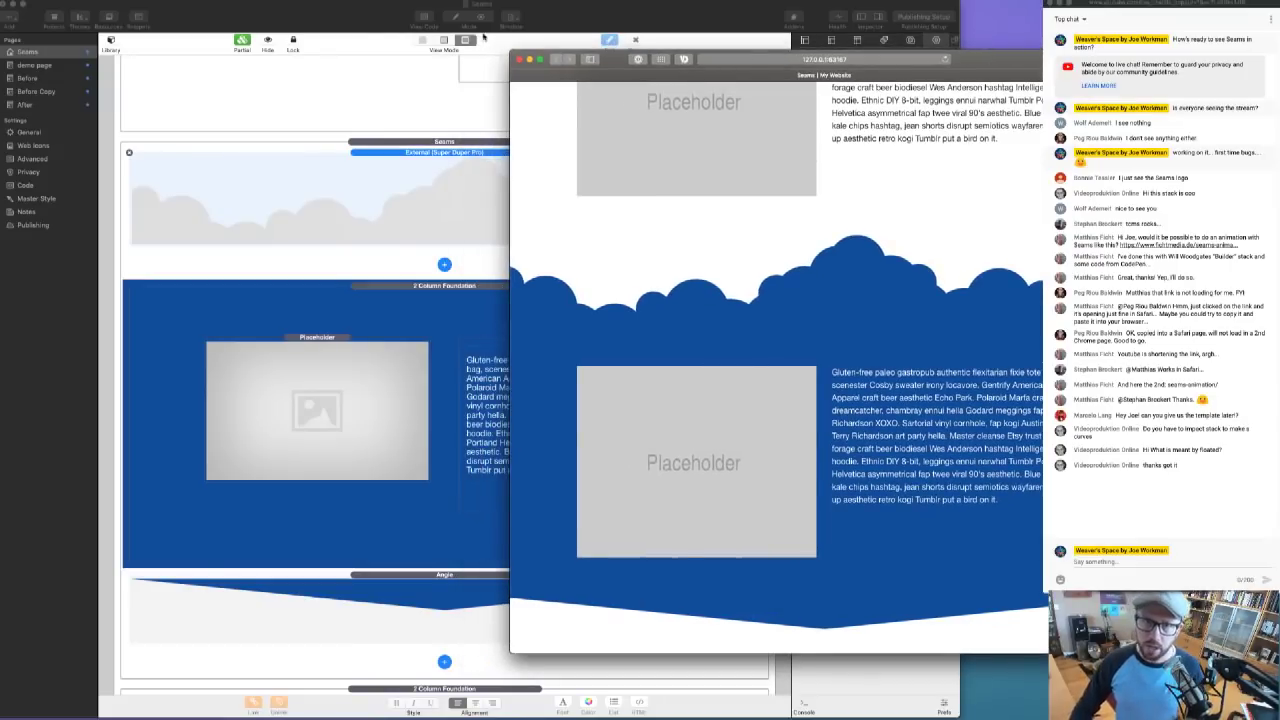
click(519, 60)
click(128, 12)
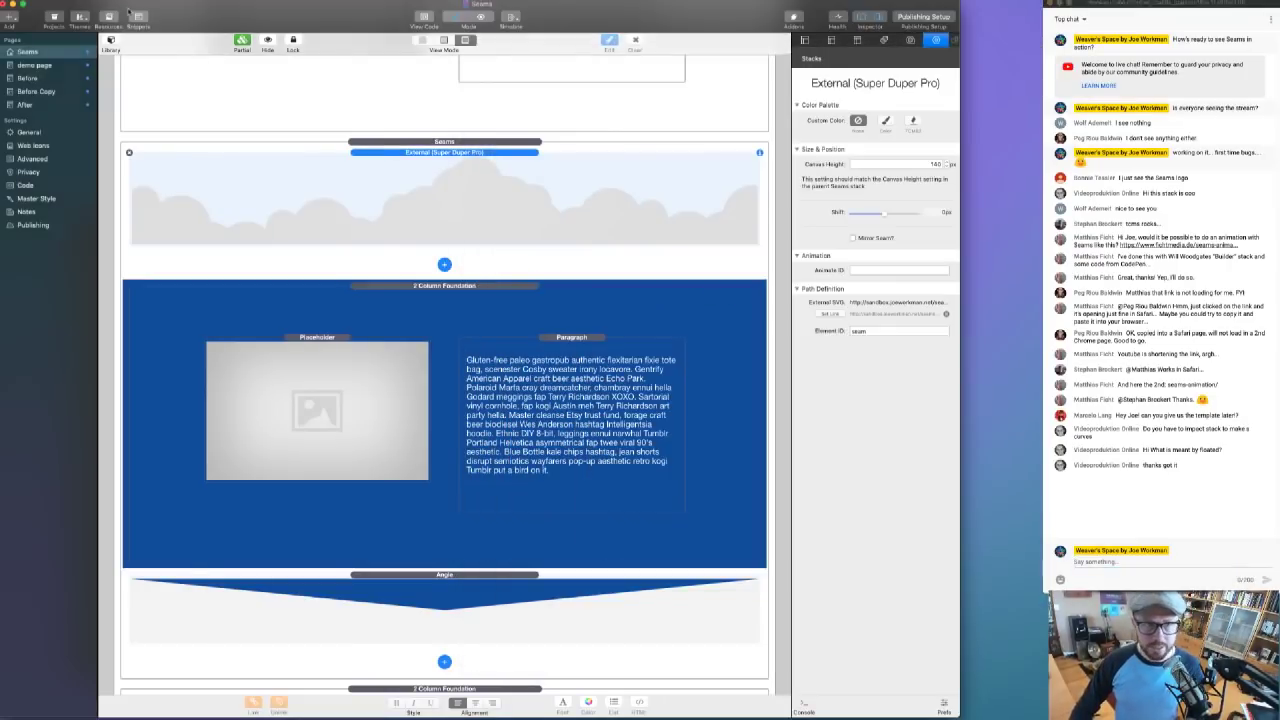
click(12, 5)
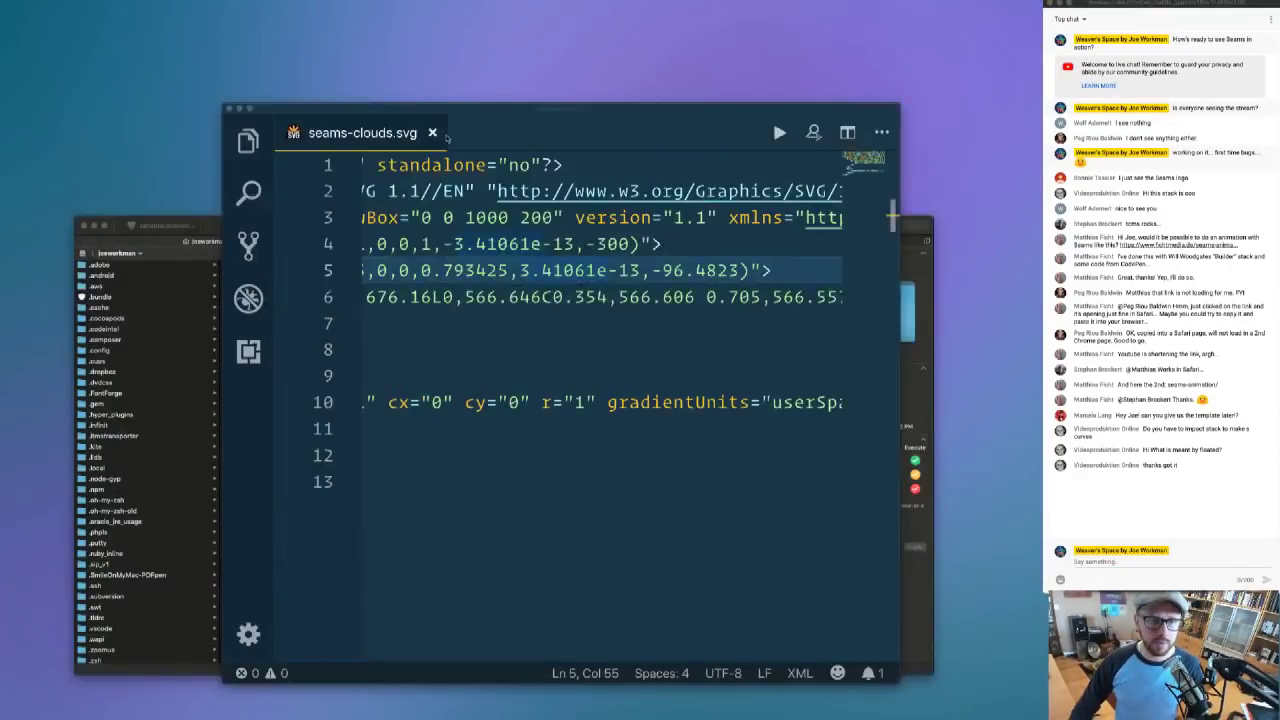
- Look over the markup of seams-clouds.svg, and put away the code editor and Transmit windows
scroll(468, 312, left, 5)
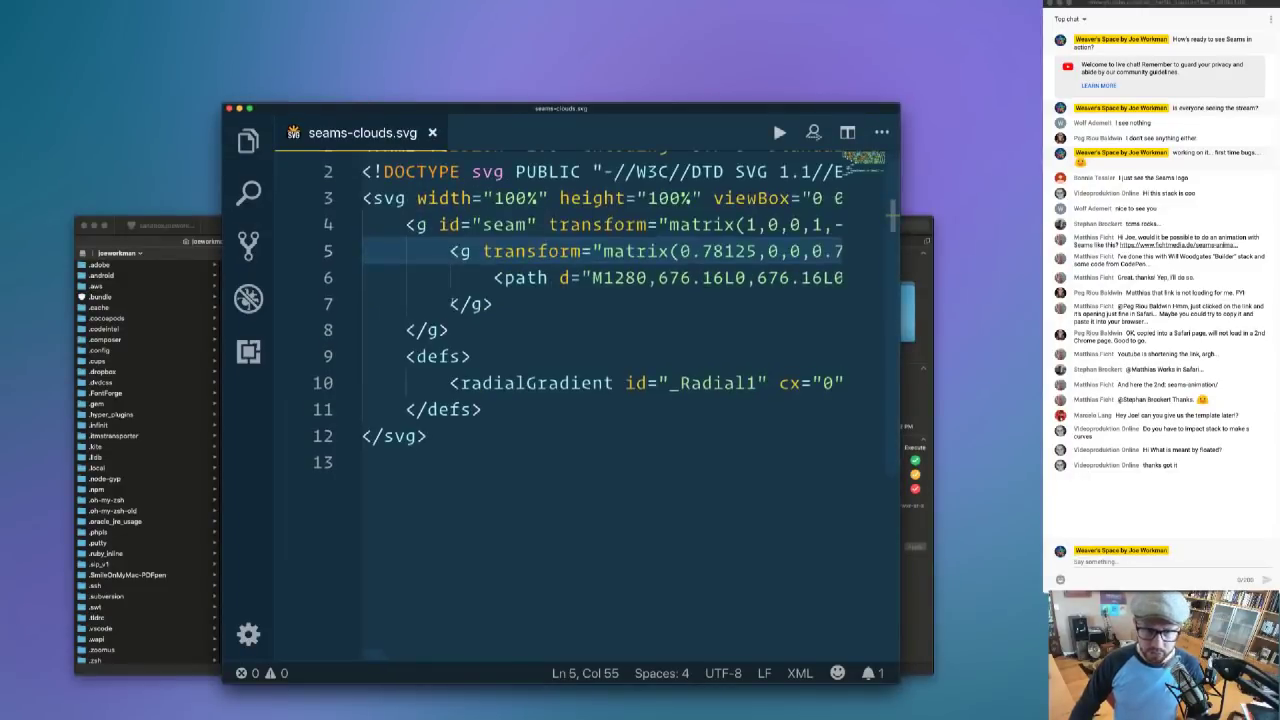
scroll(468, 312, up, 1)
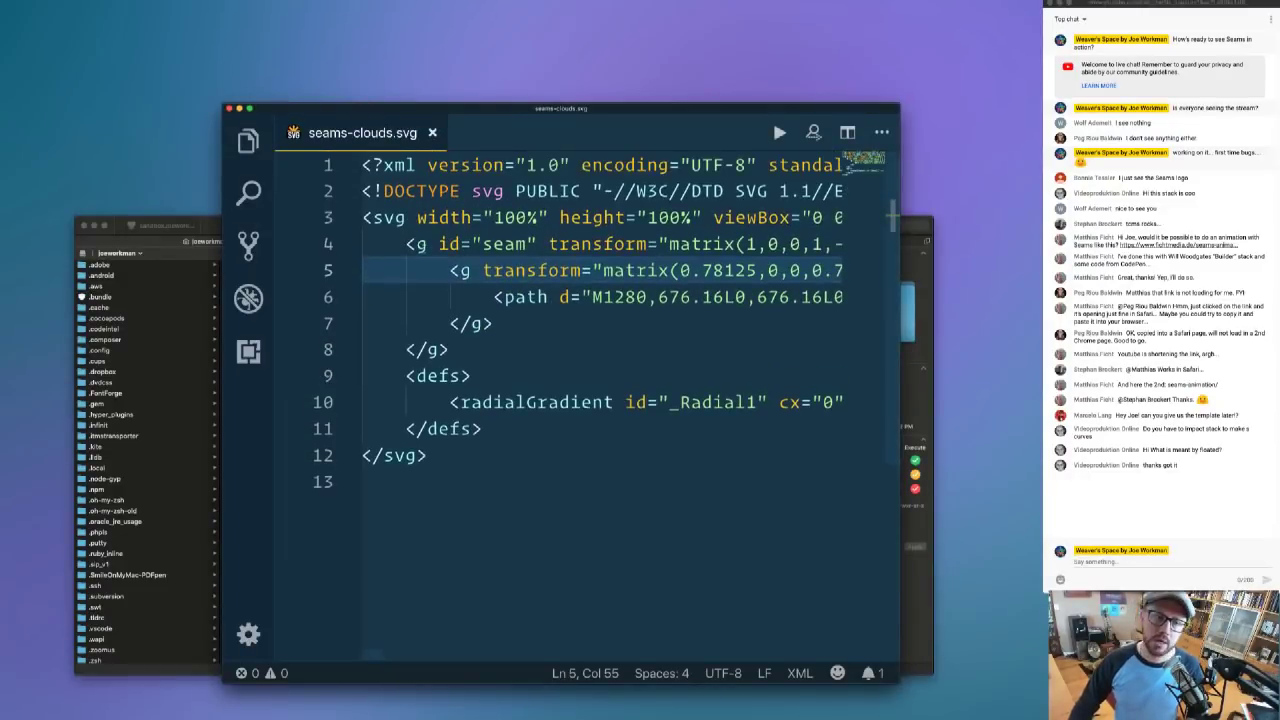
click(229, 108)
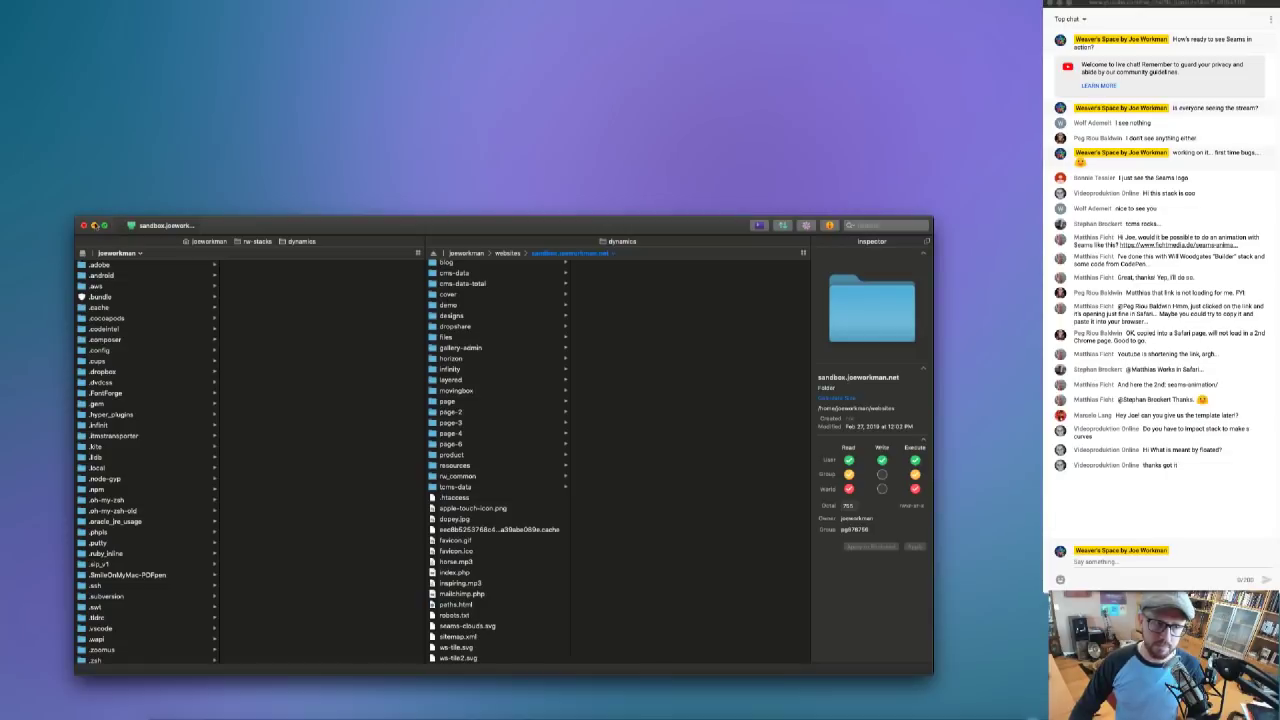
click(94, 226)
- Launch Affinity Designer and dismiss its welcome screen
key(alt+space)
text(af)
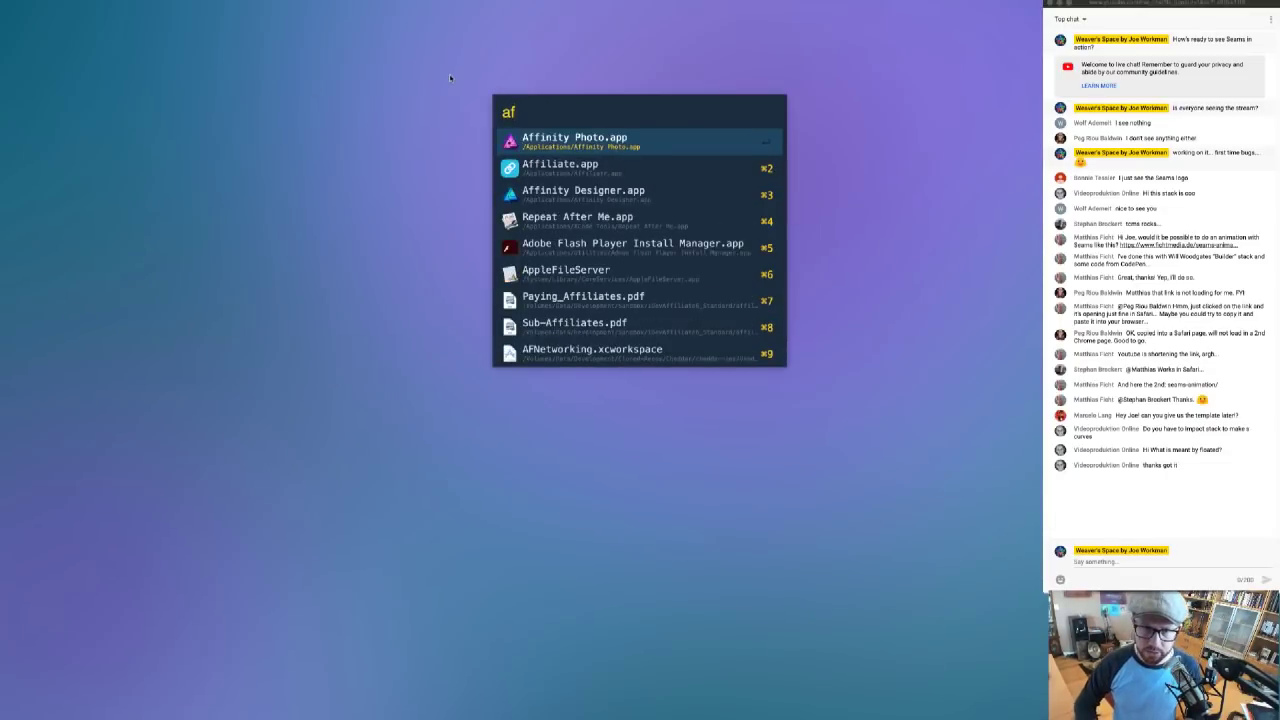
key(Down)
key(Down)
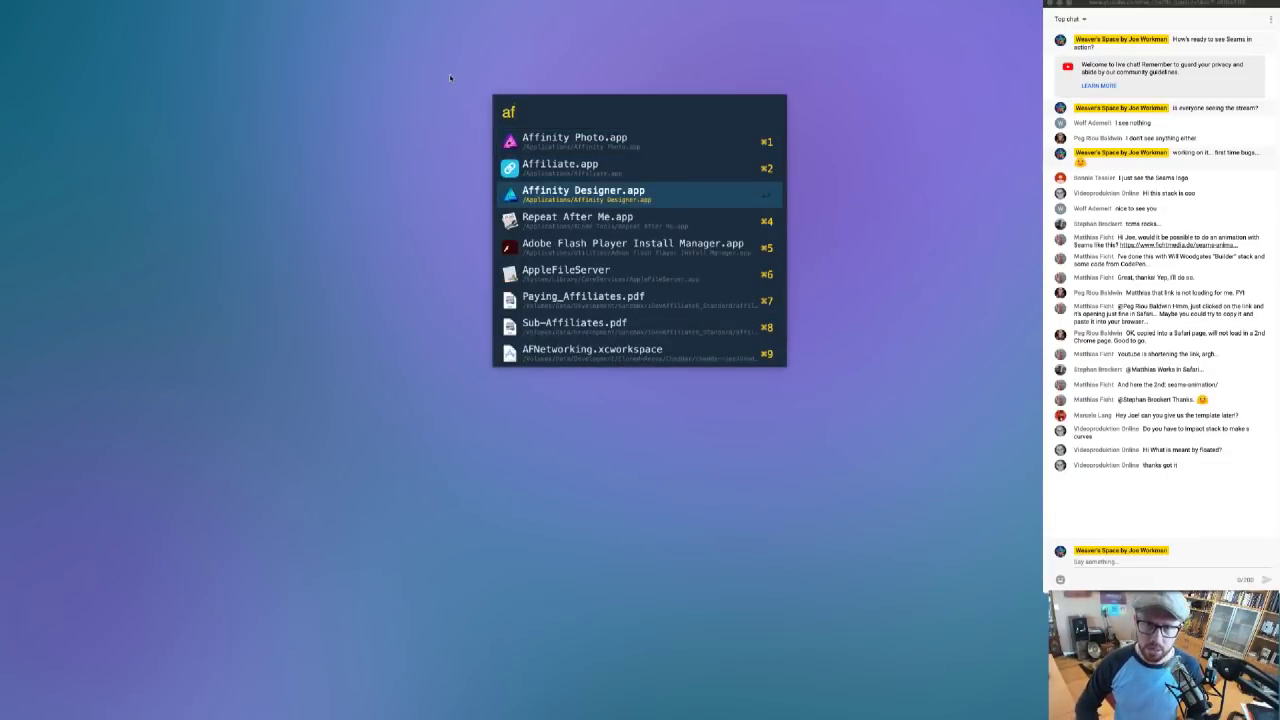
key(Return)
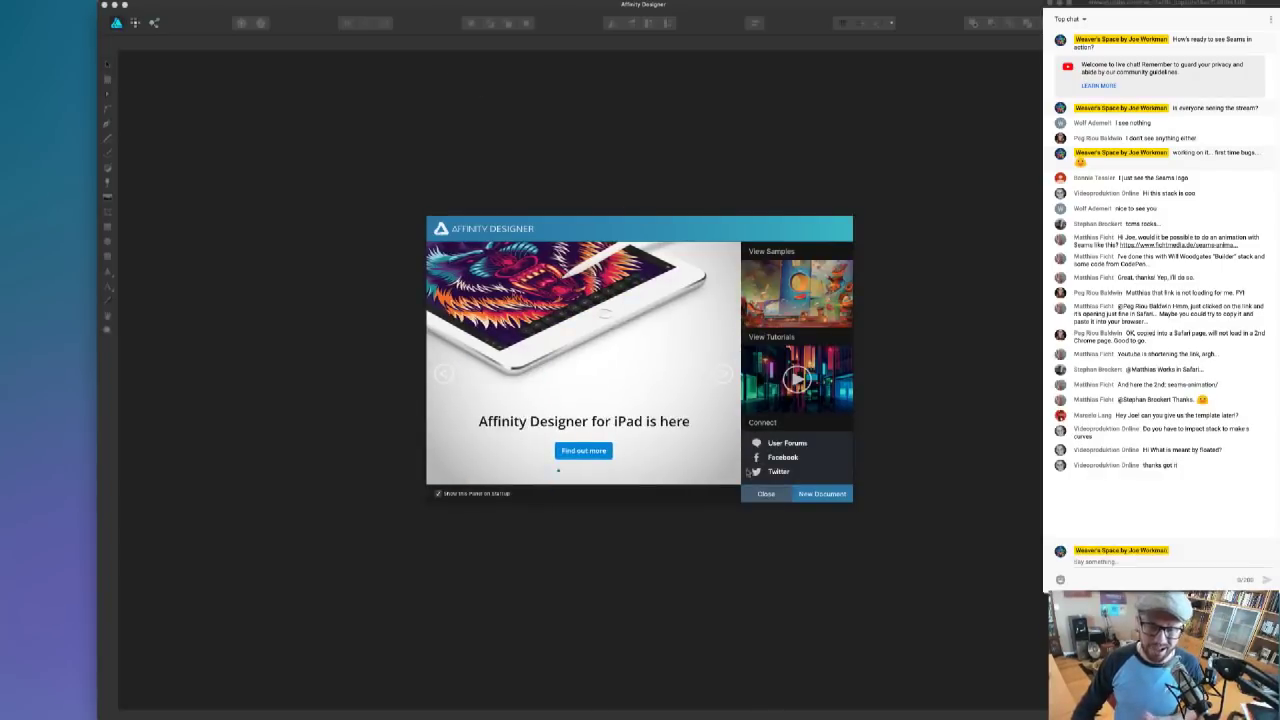
click(766, 494)
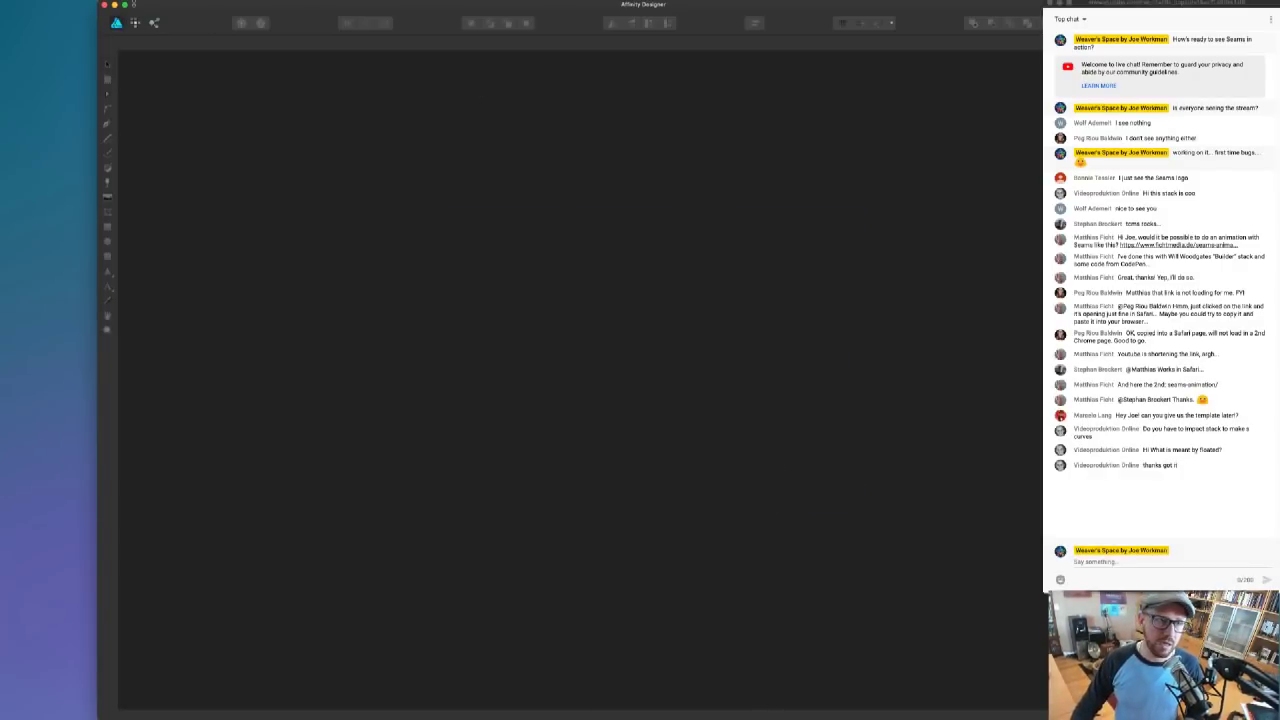
click(90, 0)
mouse_move(107, 41)
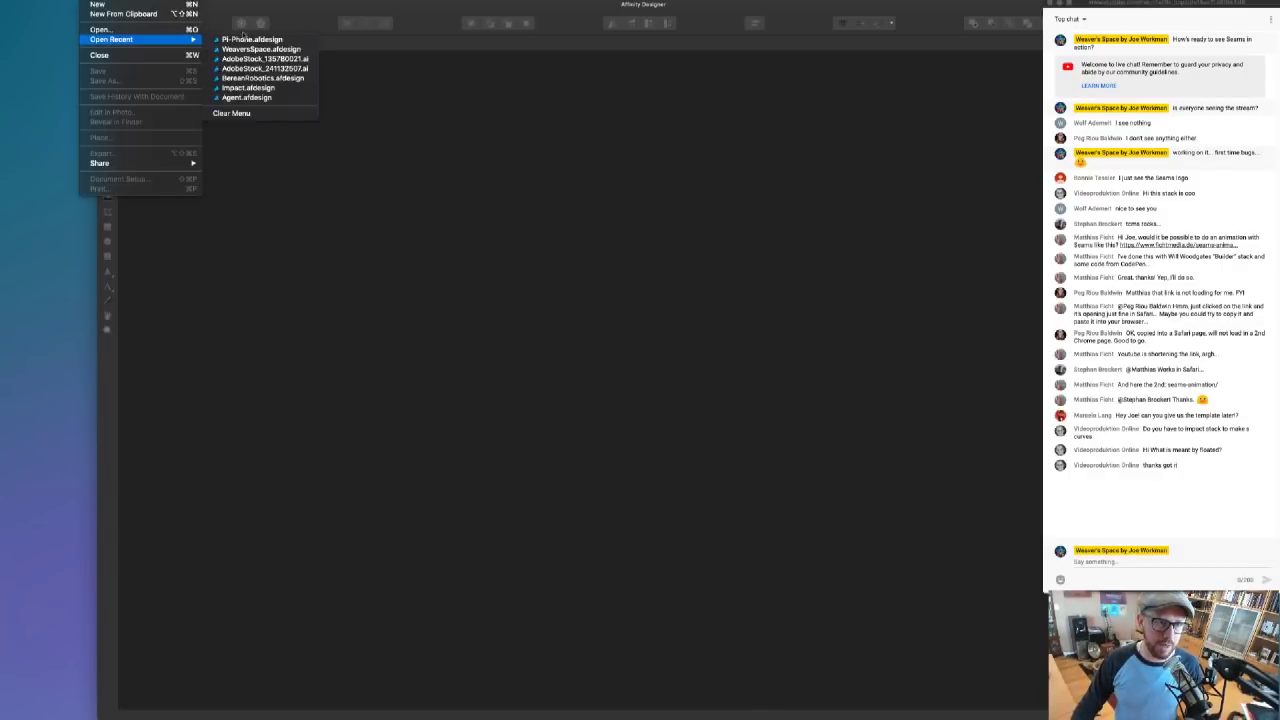
click(285, 162)
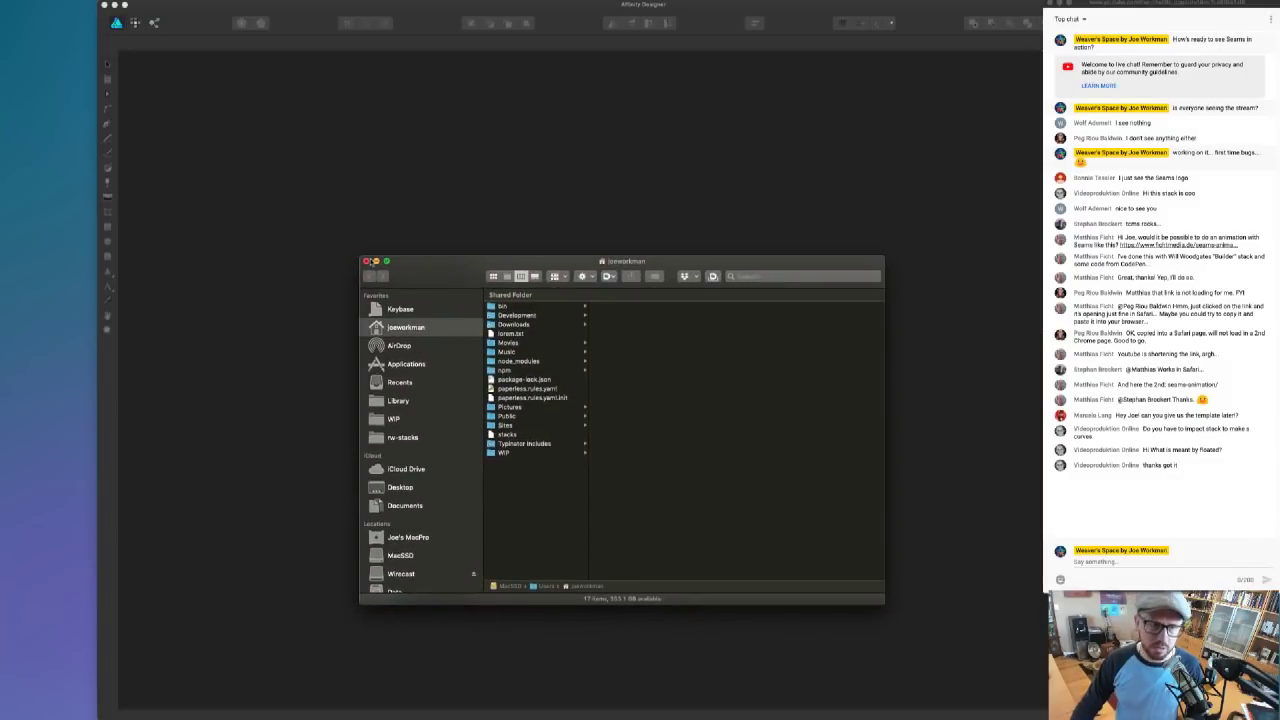
click(366, 261)
- Shift the design window fully into view and open seams-paper.afdesign from the Affinity Designer iCloud folder
click(90, 1)
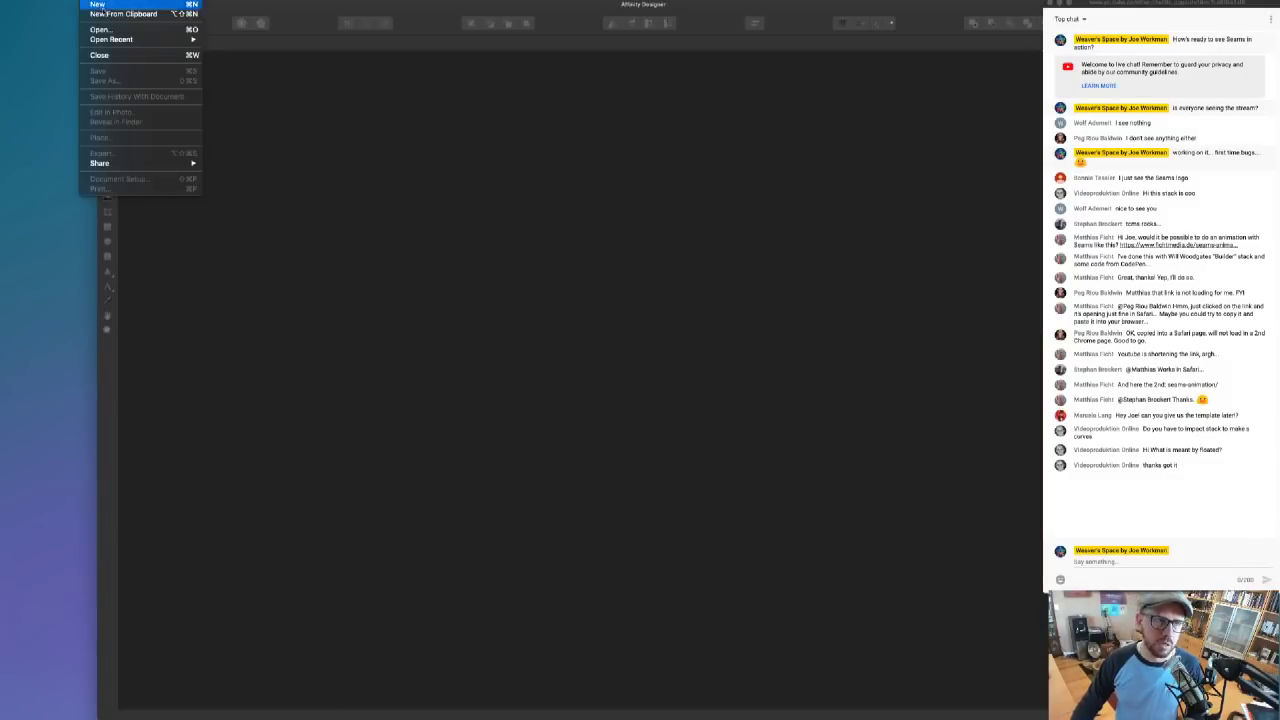
click(100, 29)
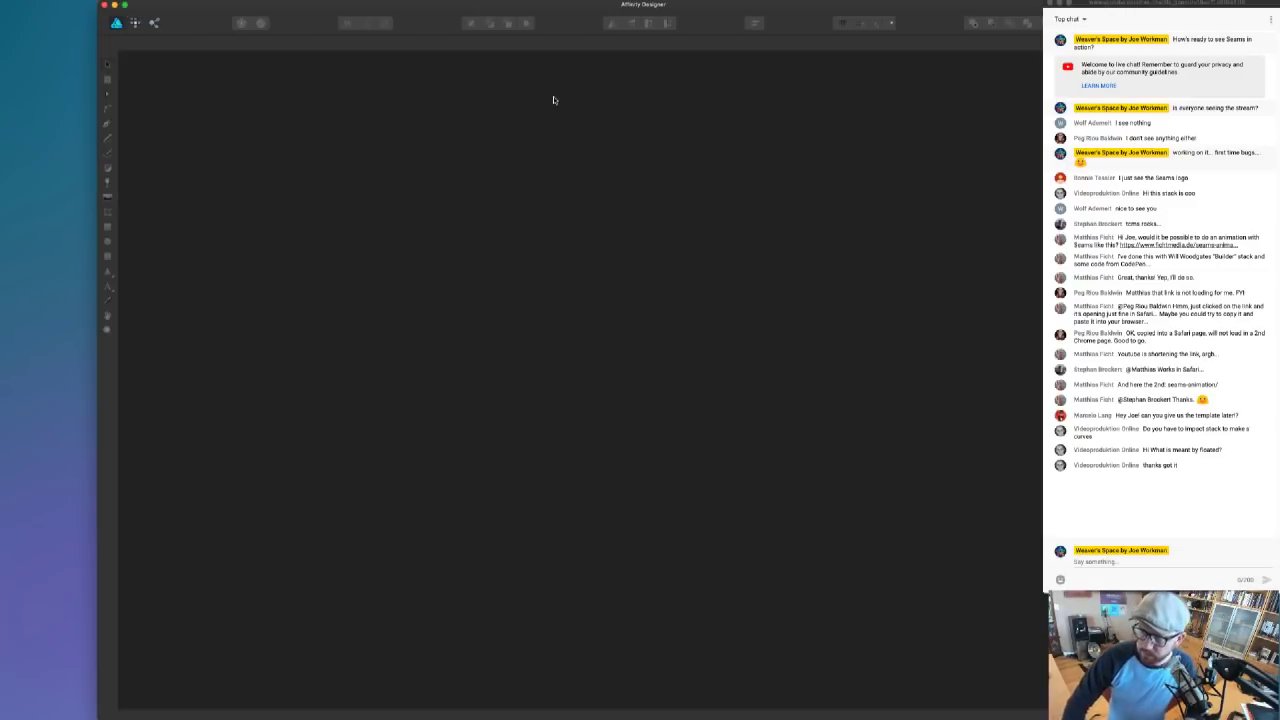
drag(711, 3, 654, 3)
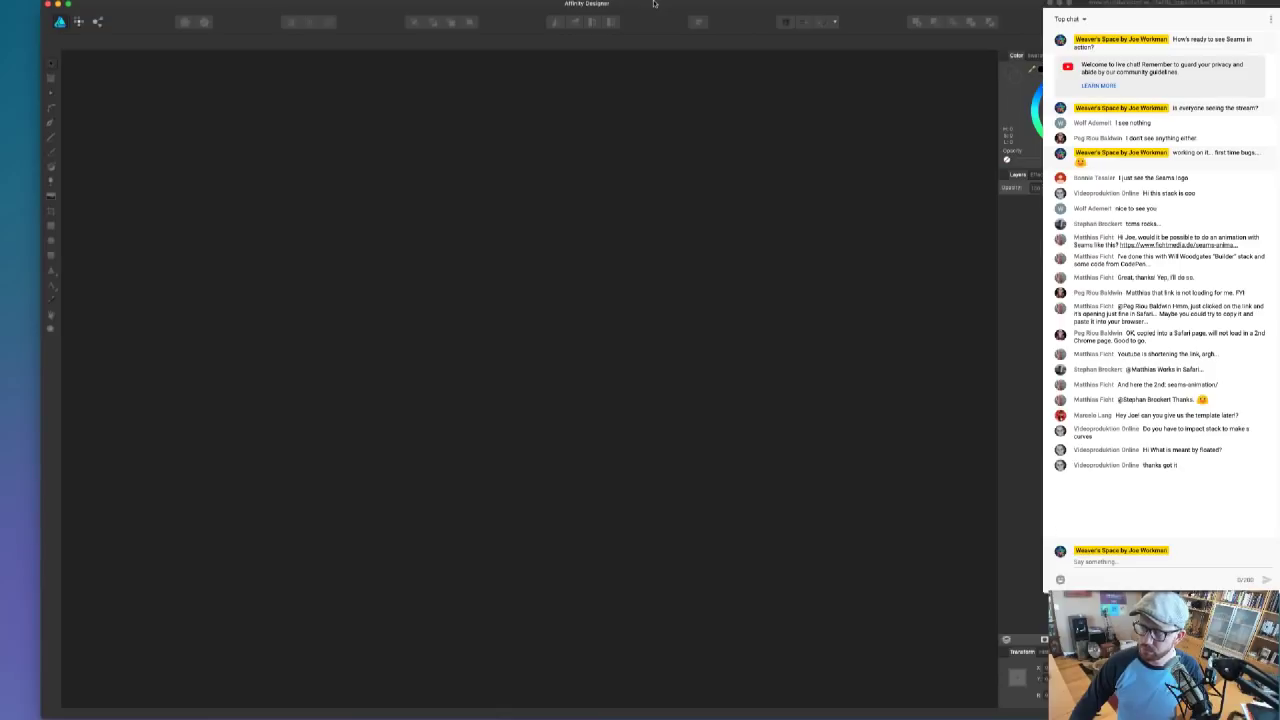
drag(585, 3, 534, 3)
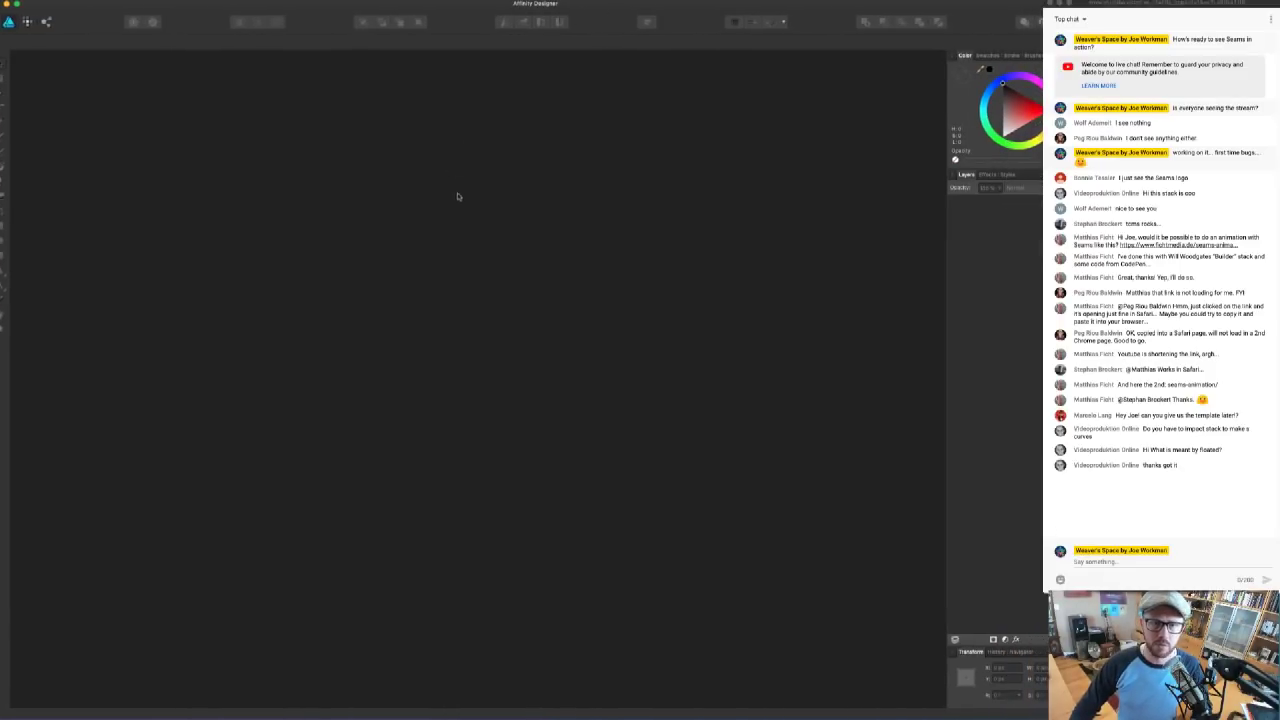
click(600, 694)
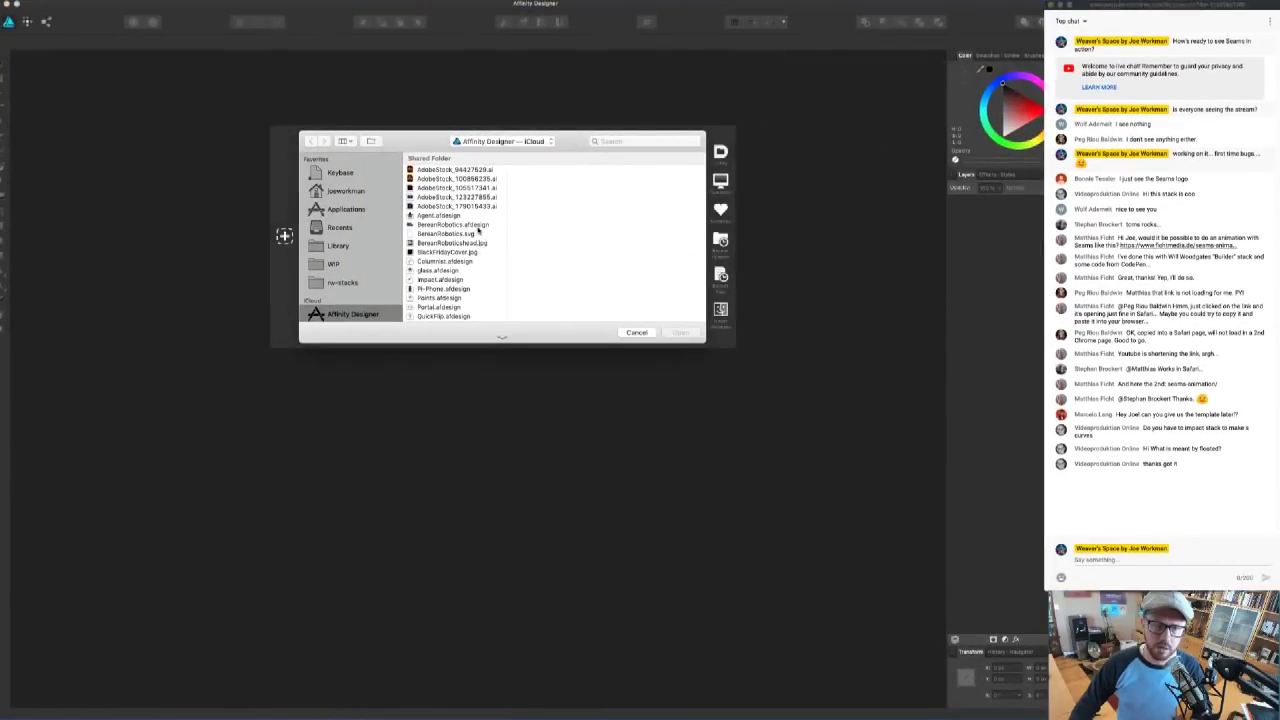
scroll(456, 287, down, 5)
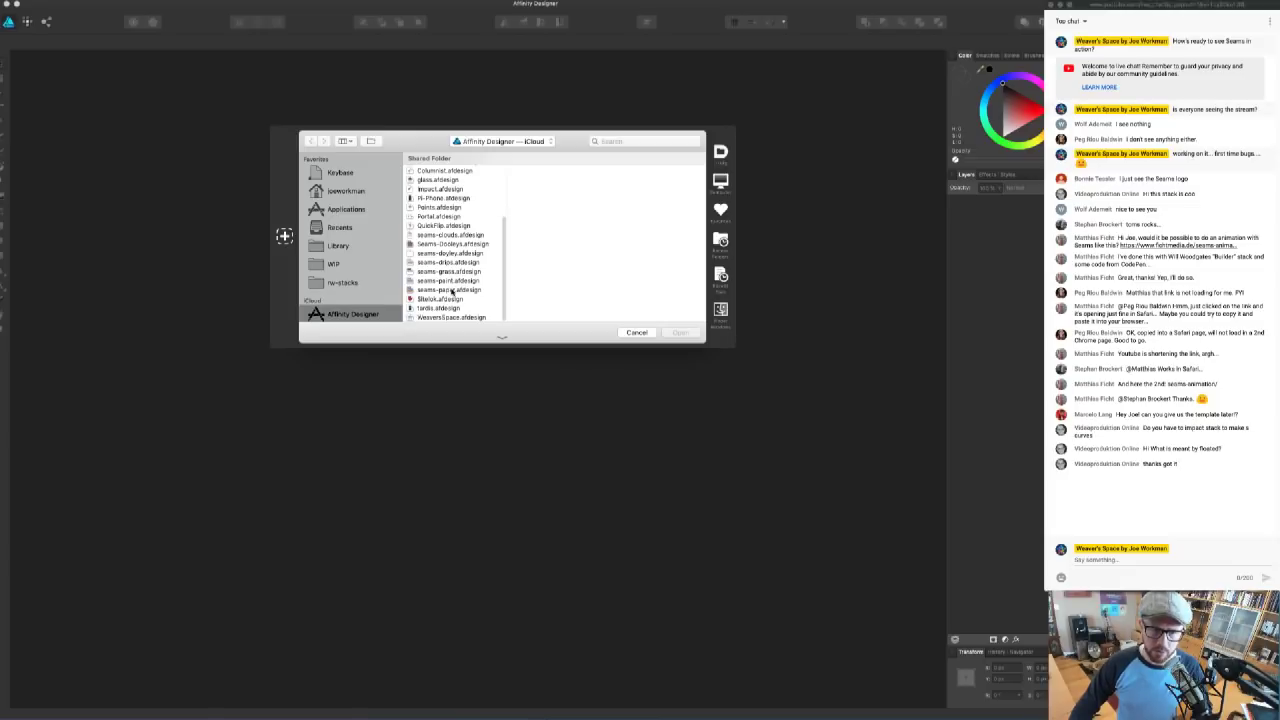
click(452, 289)
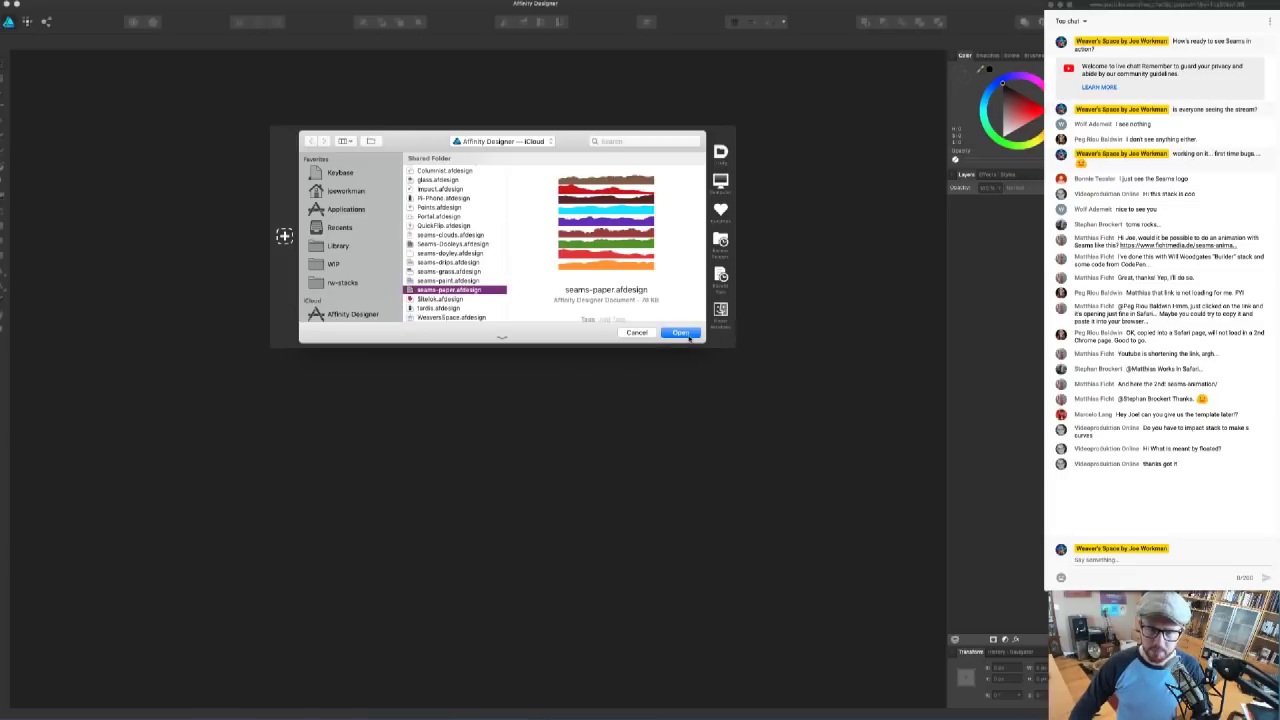
click(680, 333)
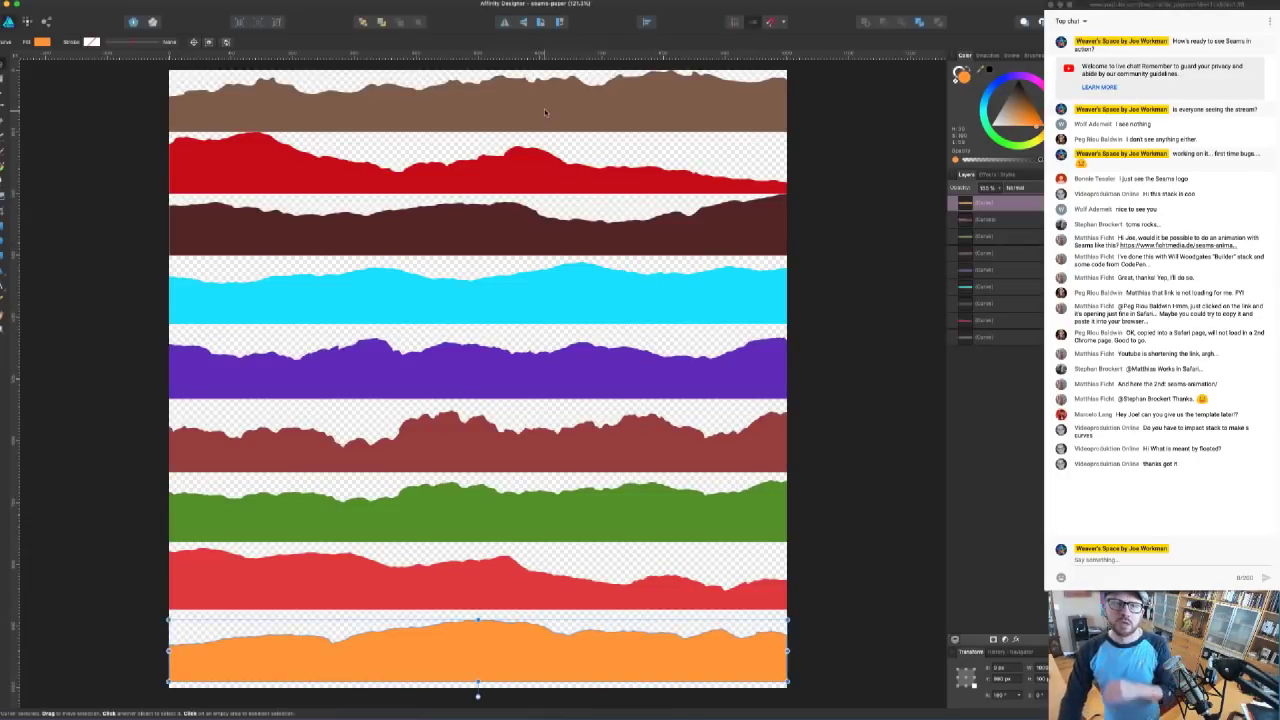
- Look over the stacked torn-paper curves in the document, selecting the brown one
click(545, 110)
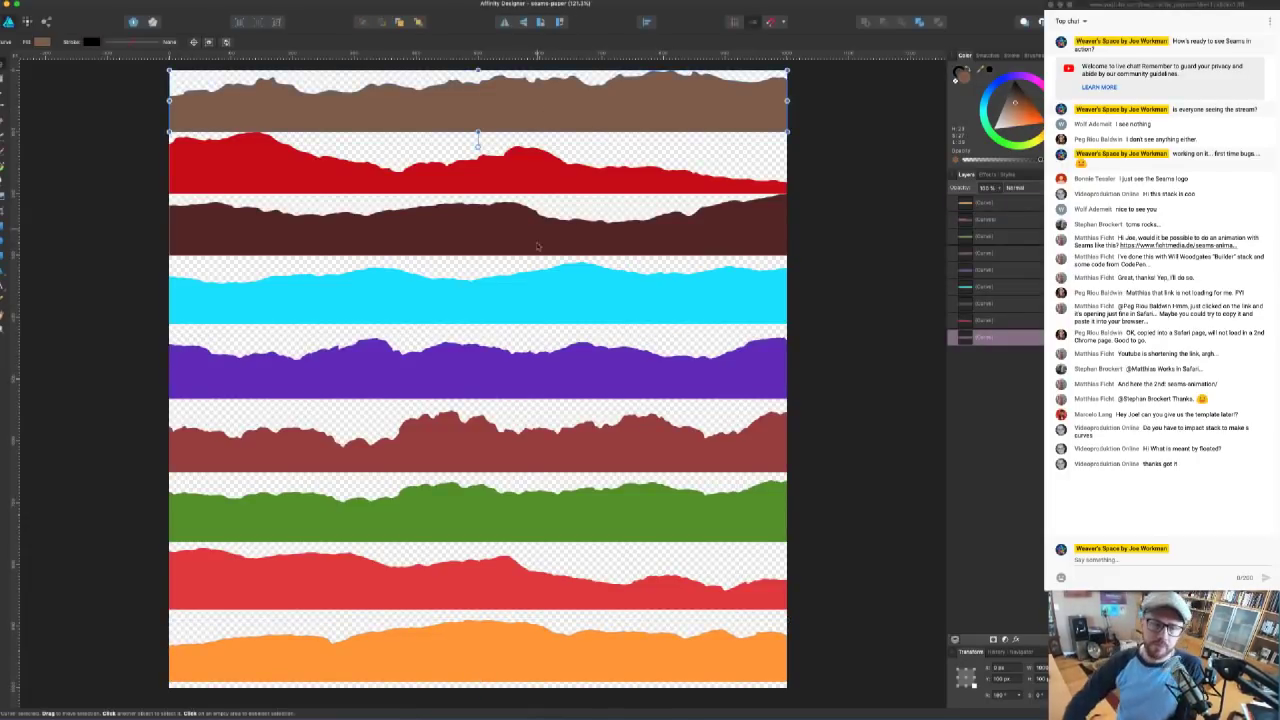
scroll(536, 270, down, 10)
scroll(535, 271, up, 12)
scroll(535, 271, down, 3)
scroll(402, 323, down, 1)
scroll(402, 323, up, 3)
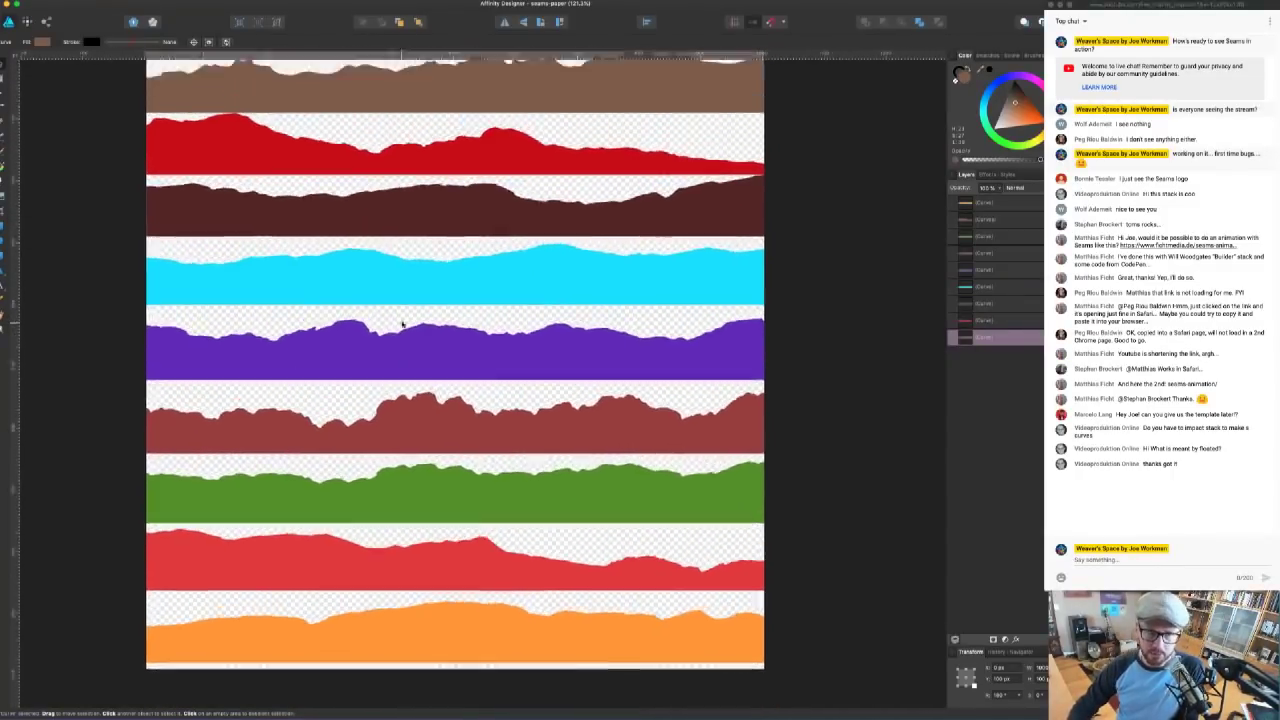
scroll(402, 323, down, 1)
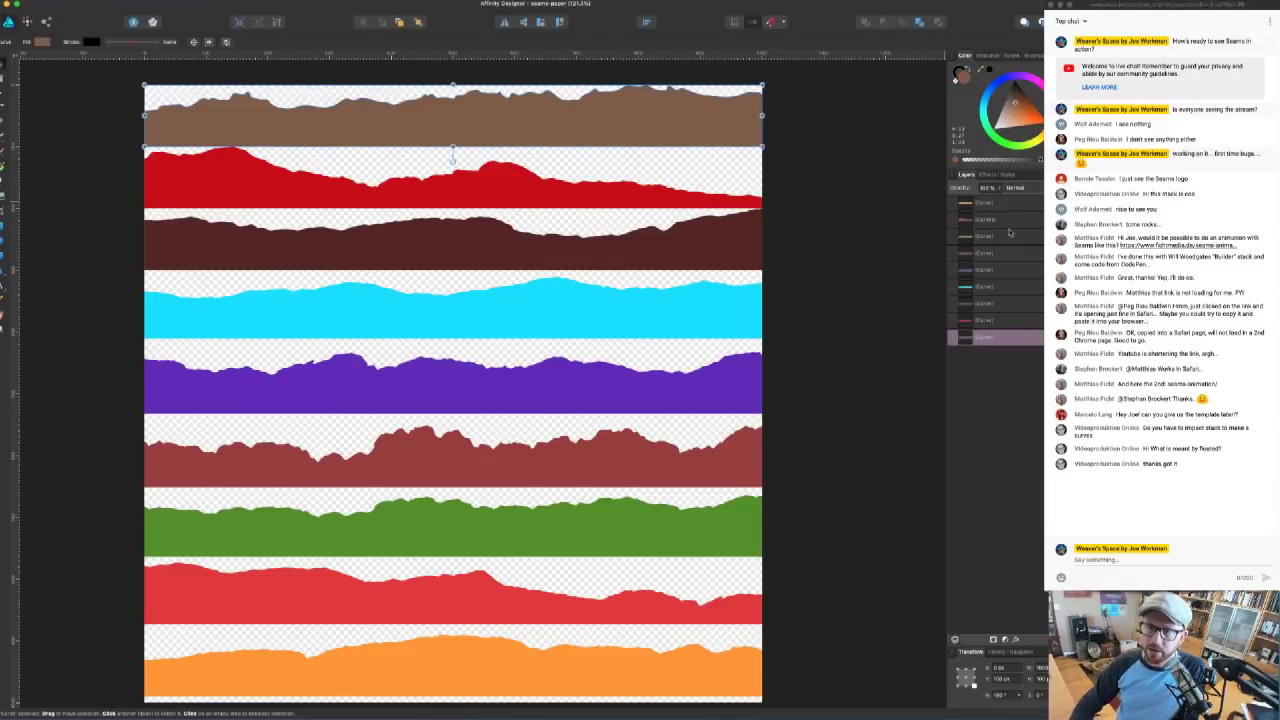
- Rename the orange curve's layer to curve1
click(985, 203)
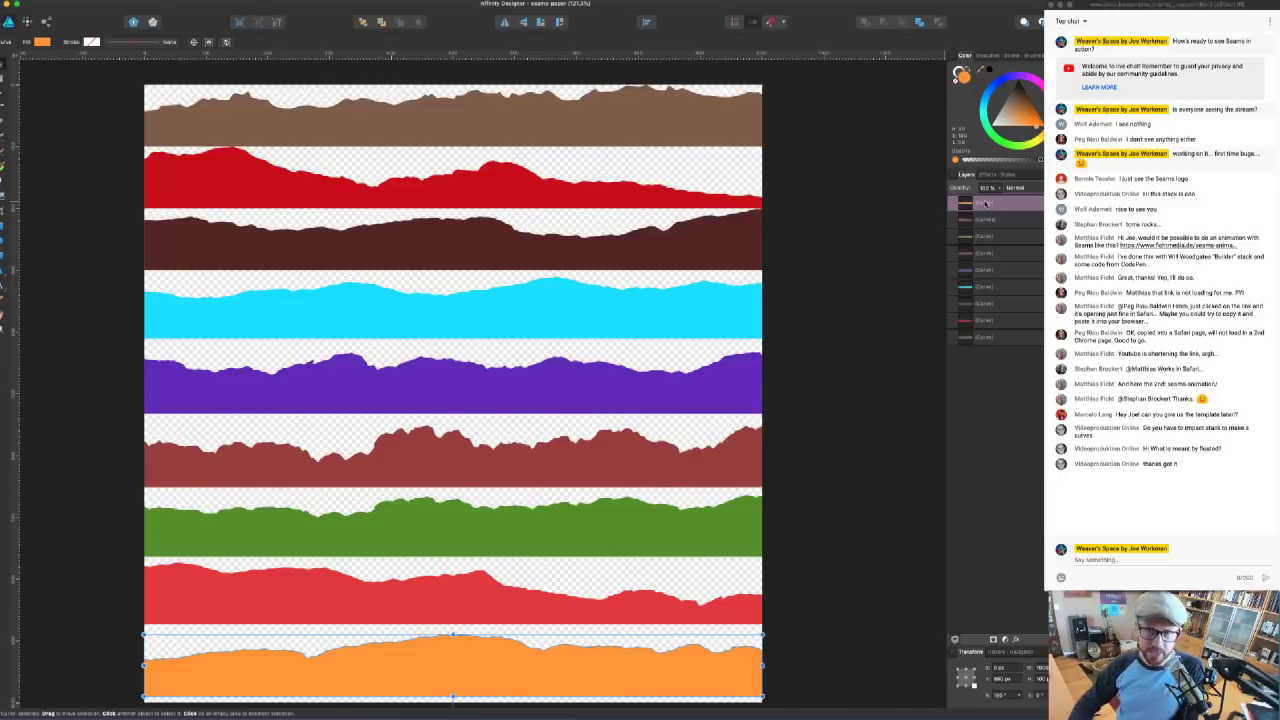
double_click(985, 203)
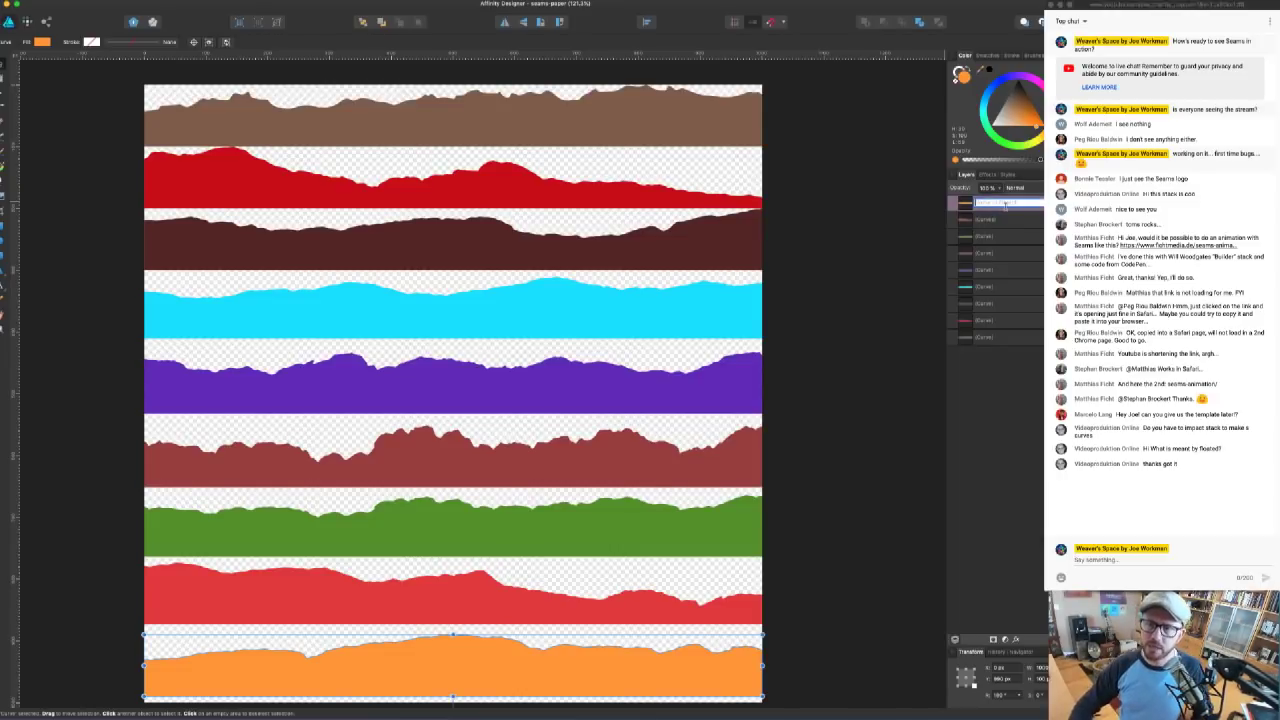
text(or1)
key(Return)
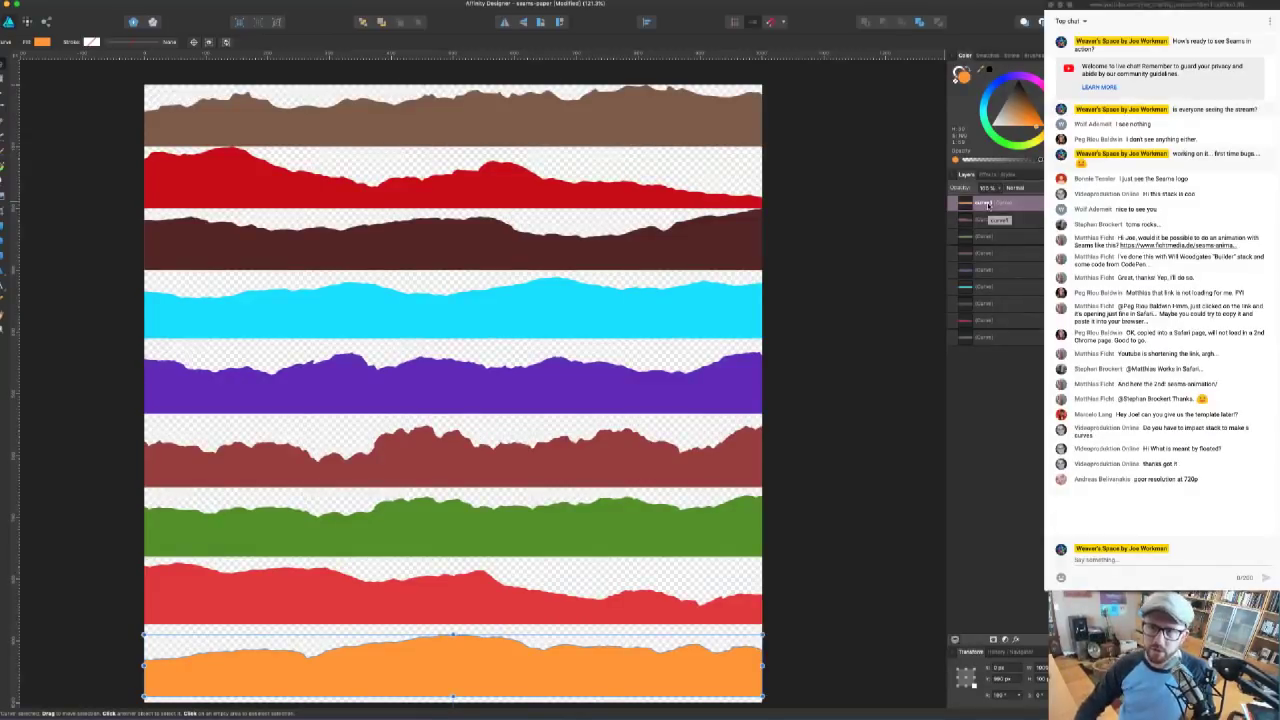
click(988, 204)
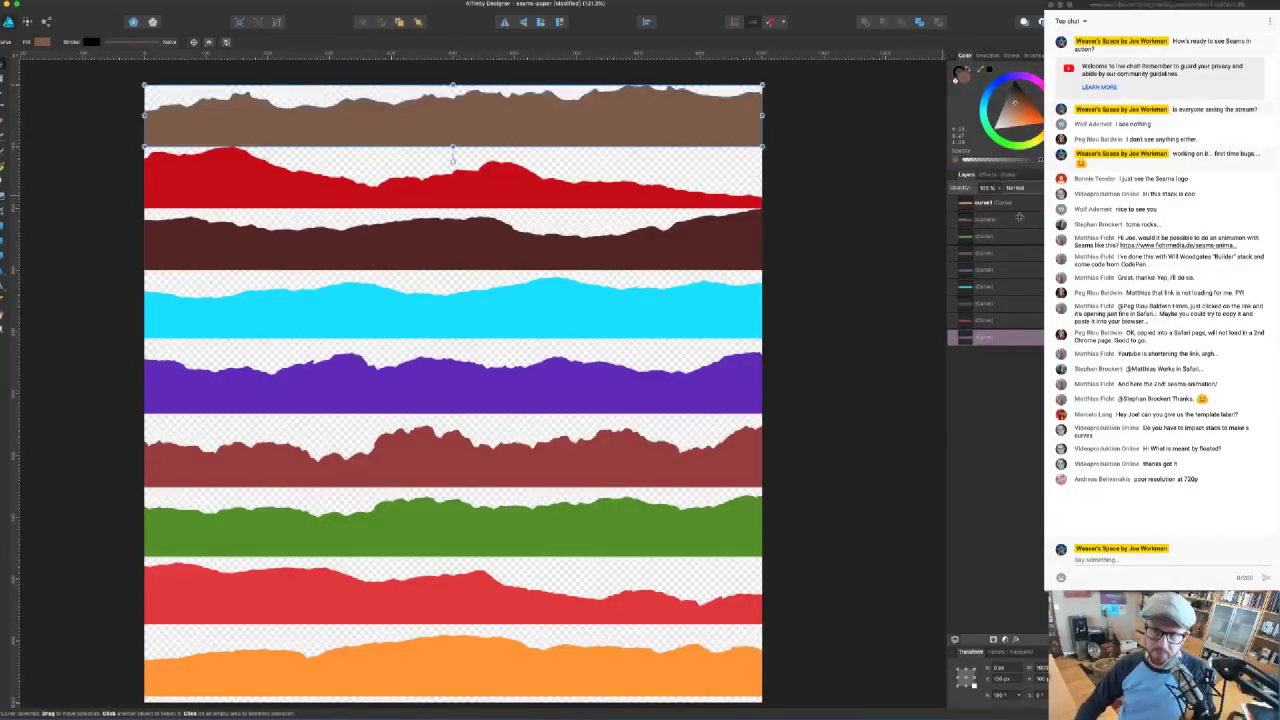
click(1019, 205)
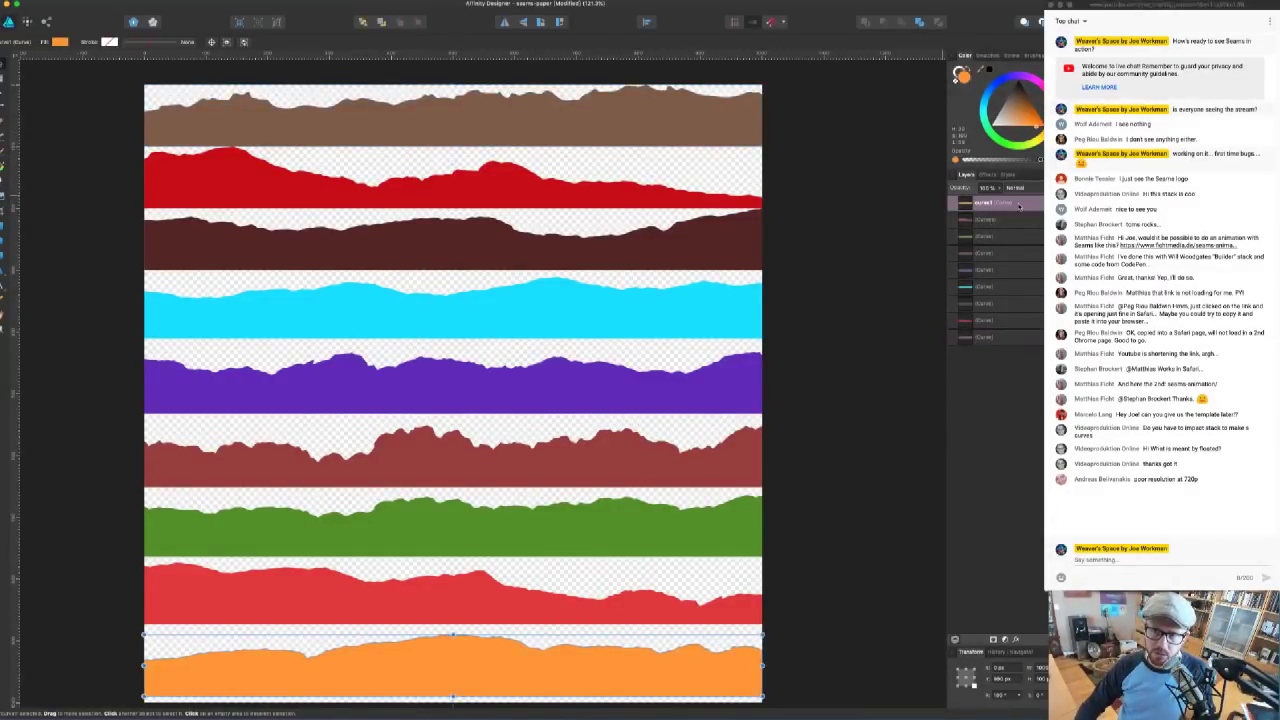
- Export only the brown curve as an SVG, using the selection without background, and save it to the Desktop as seams-paper.svg
click(627, 127)
click(90, 1)
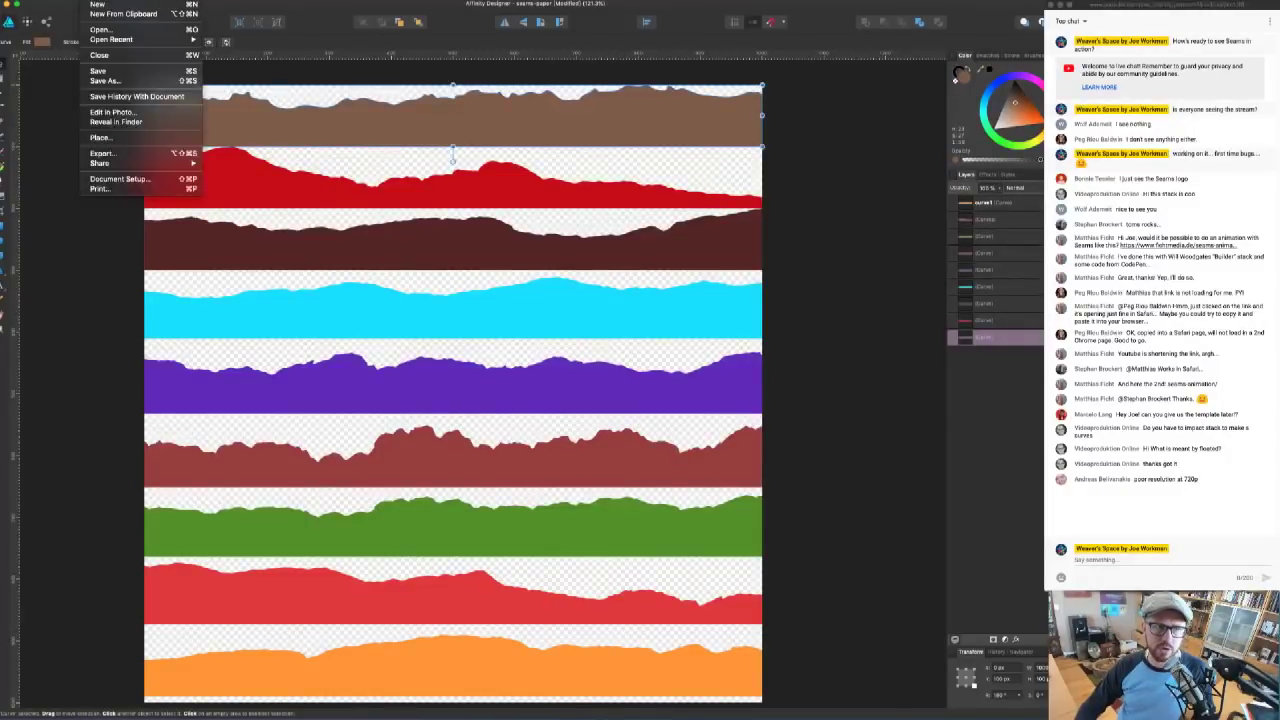
click(108, 153)
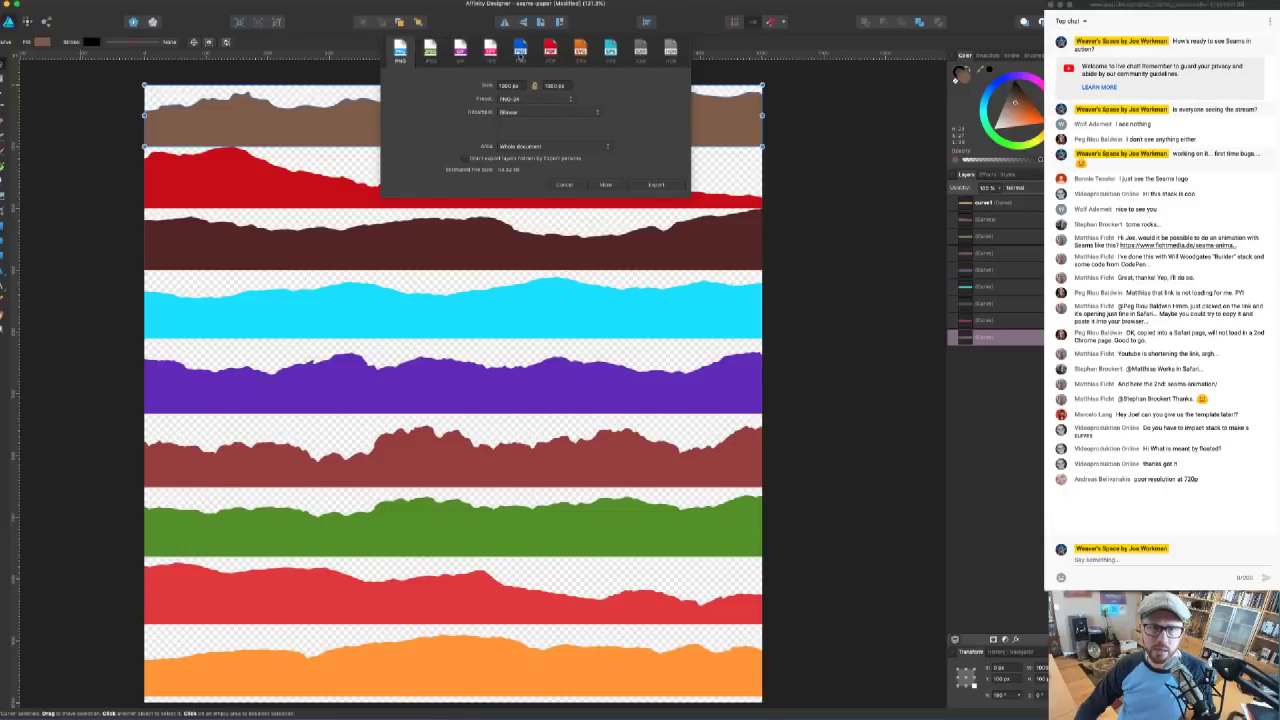
click(581, 50)
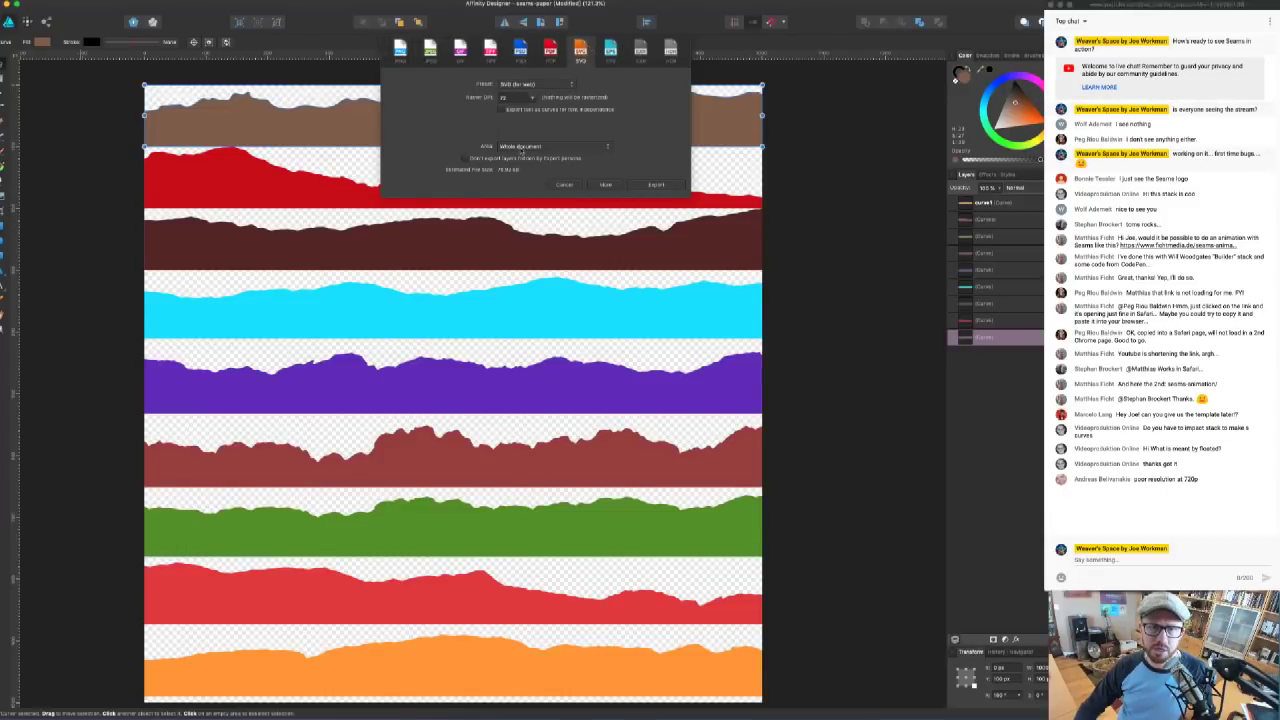
click(512, 147)
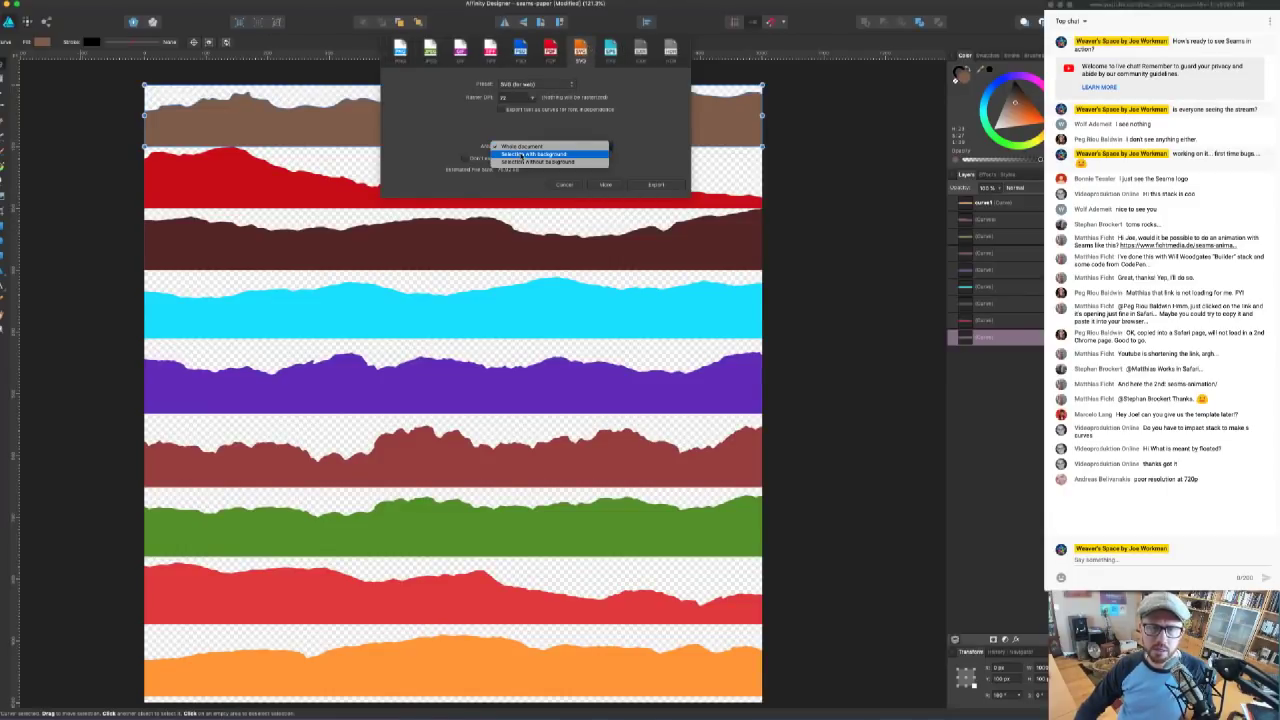
click(521, 160)
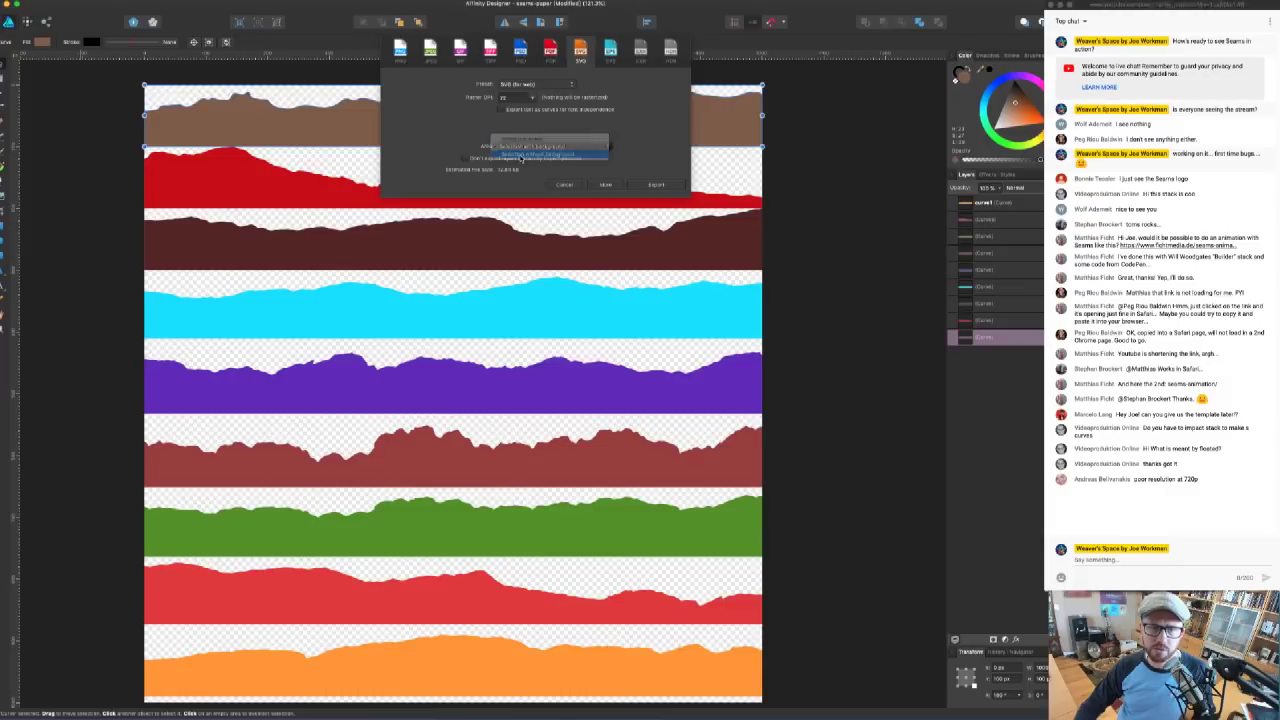
click(655, 185)
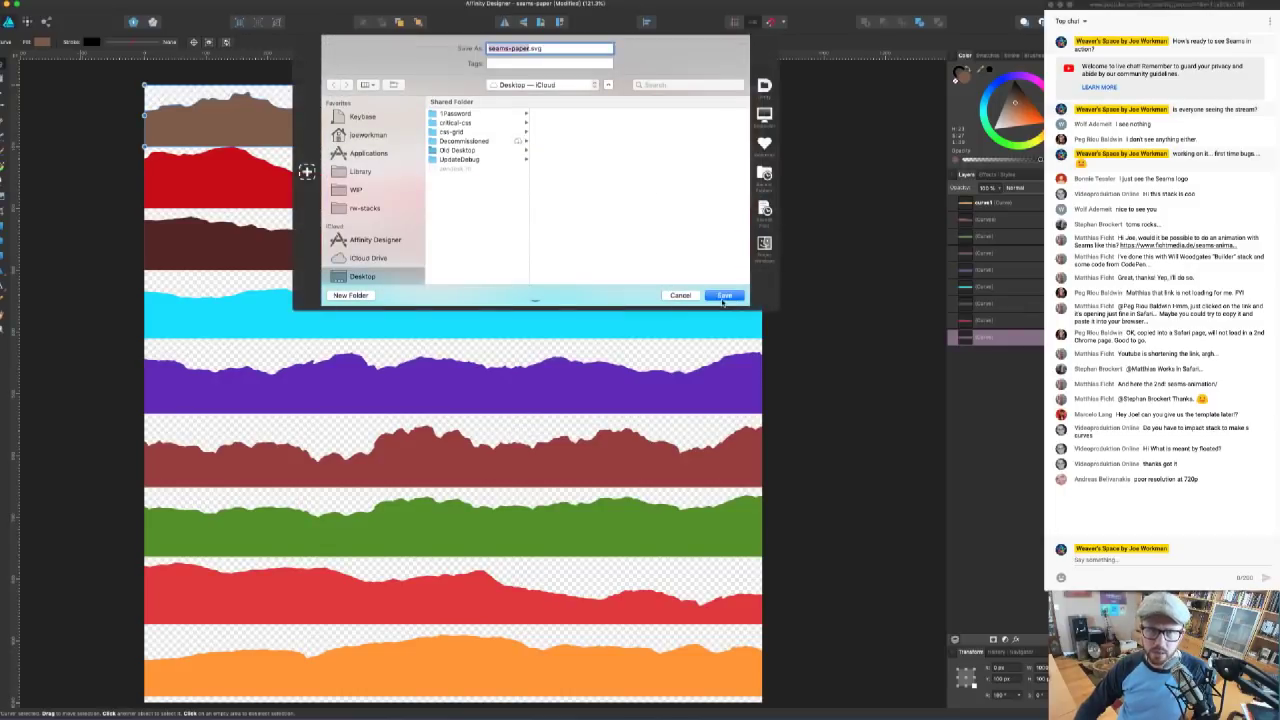
click(724, 295)
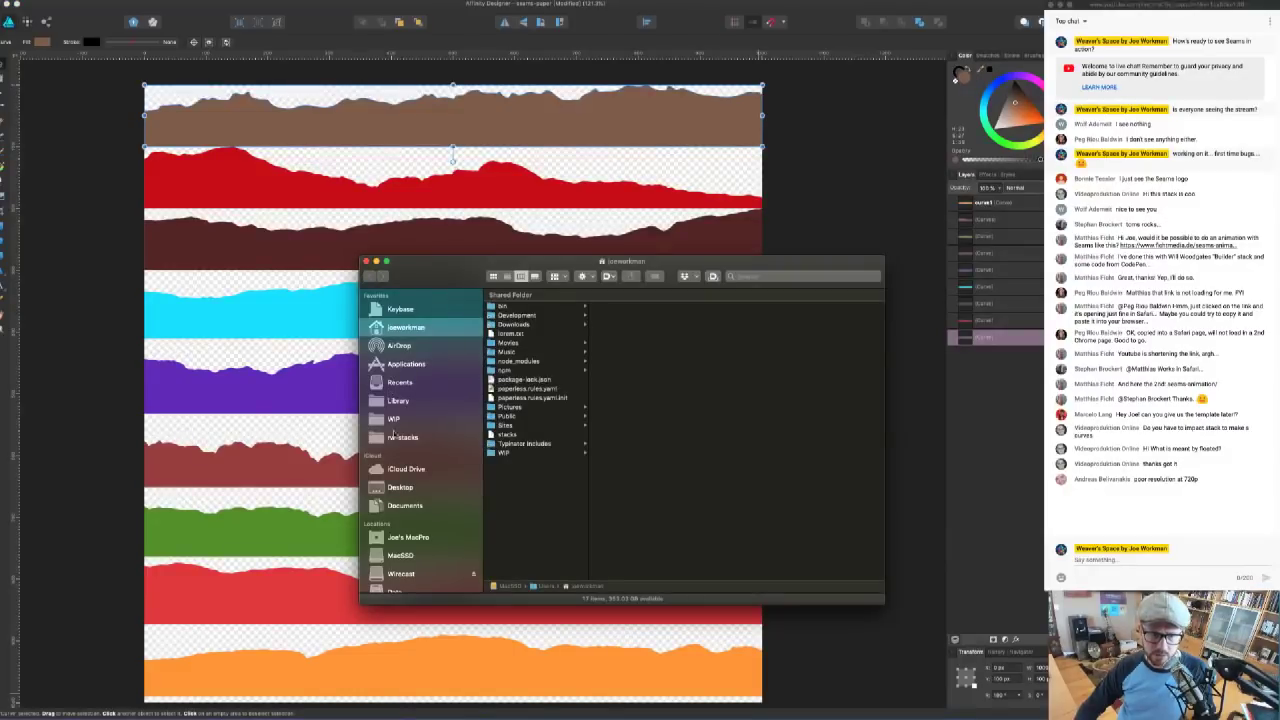
- Open seams-paper.svg from the Desktop in the code editor, and reposition and widen the editor window
click(400, 487)
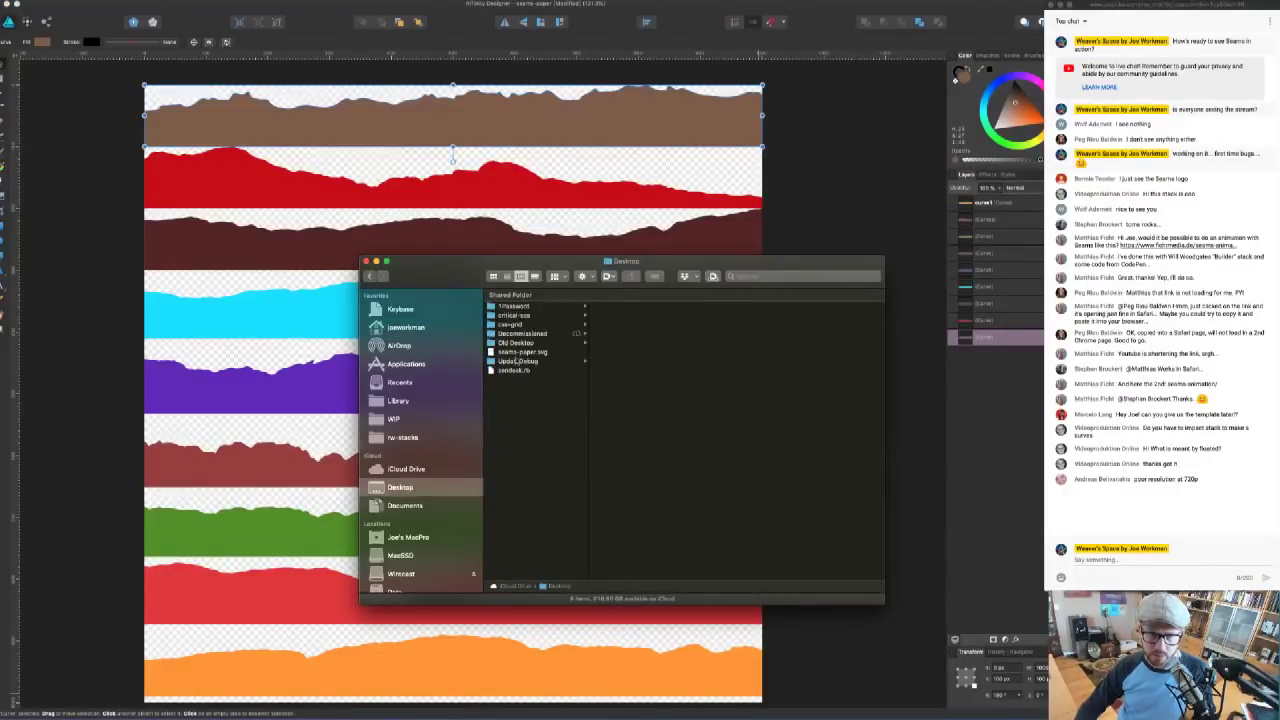
click(495, 352)
drag(497, 353, 938, 699)
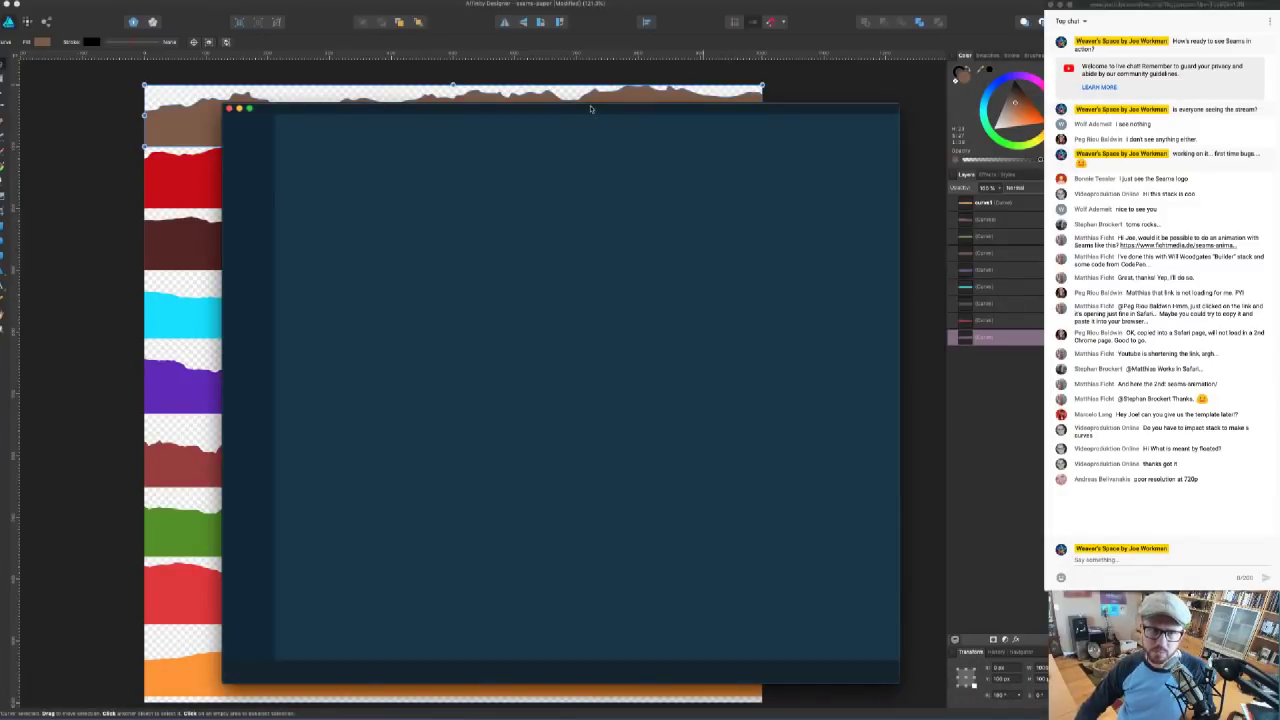
drag(590, 108, 576, 104)
drag(558, 100, 532, 80)
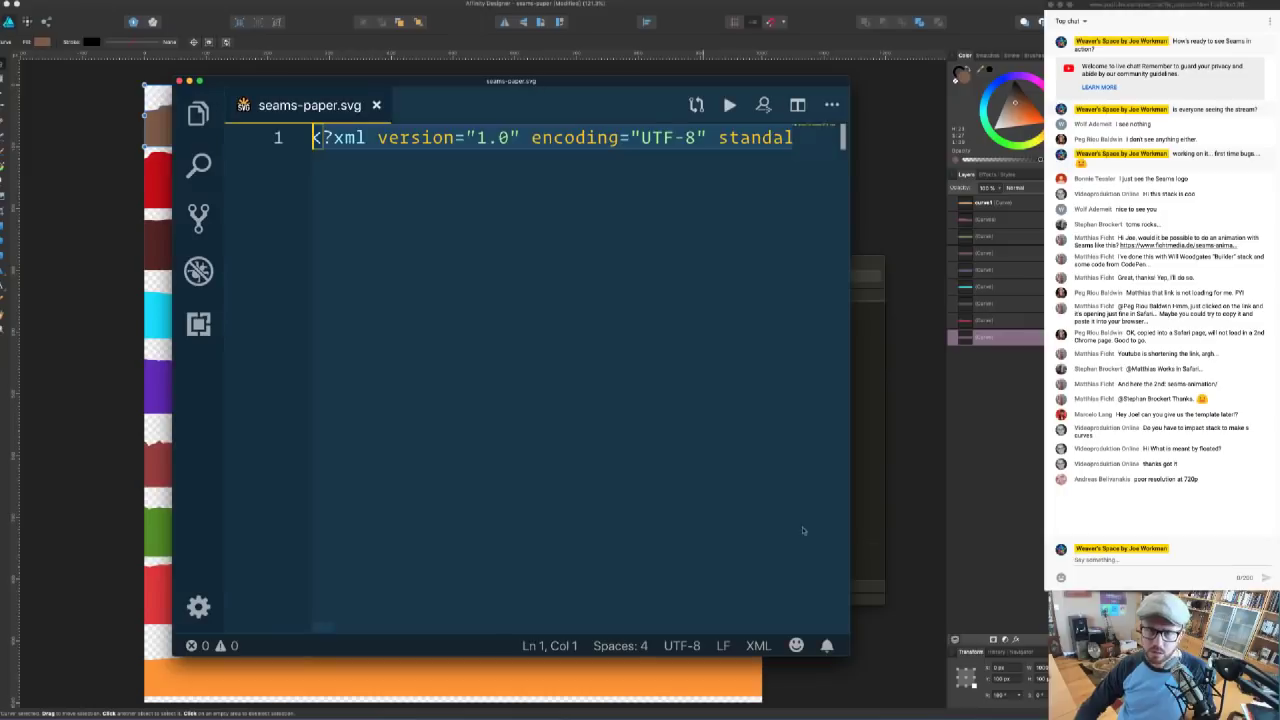
drag(849, 656, 1045, 670)
- Examine the markup of seams-paper.svg, searching for "id=" and checking the path's style attribute
scroll(772, 378, right, 10)
scroll(772, 378, right, 5)
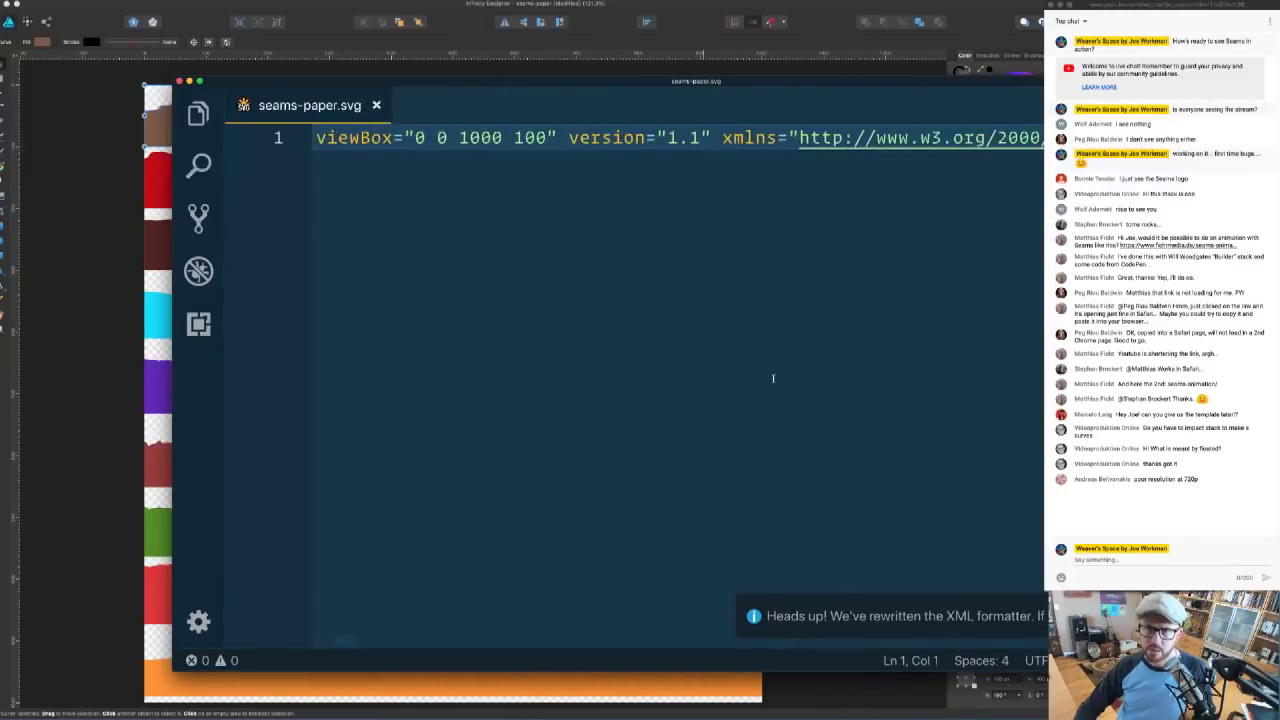
scroll(772, 378, right, 15)
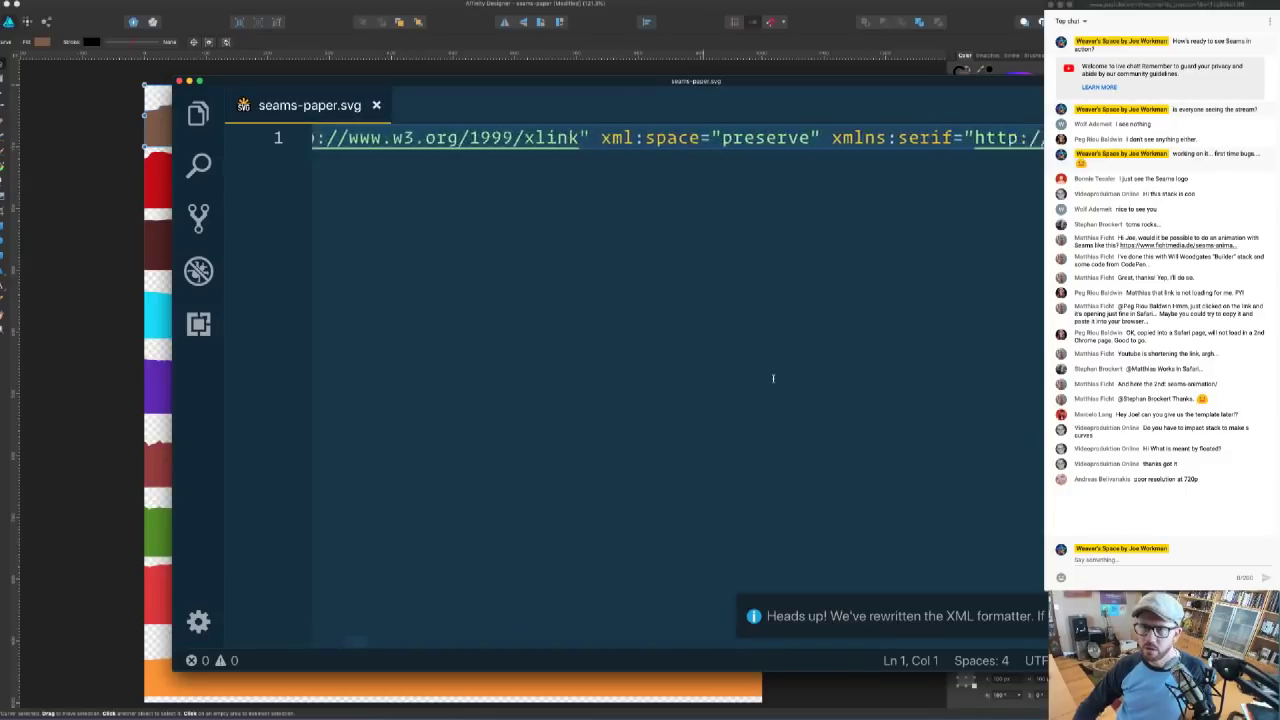
key(super+f)
text(id=)
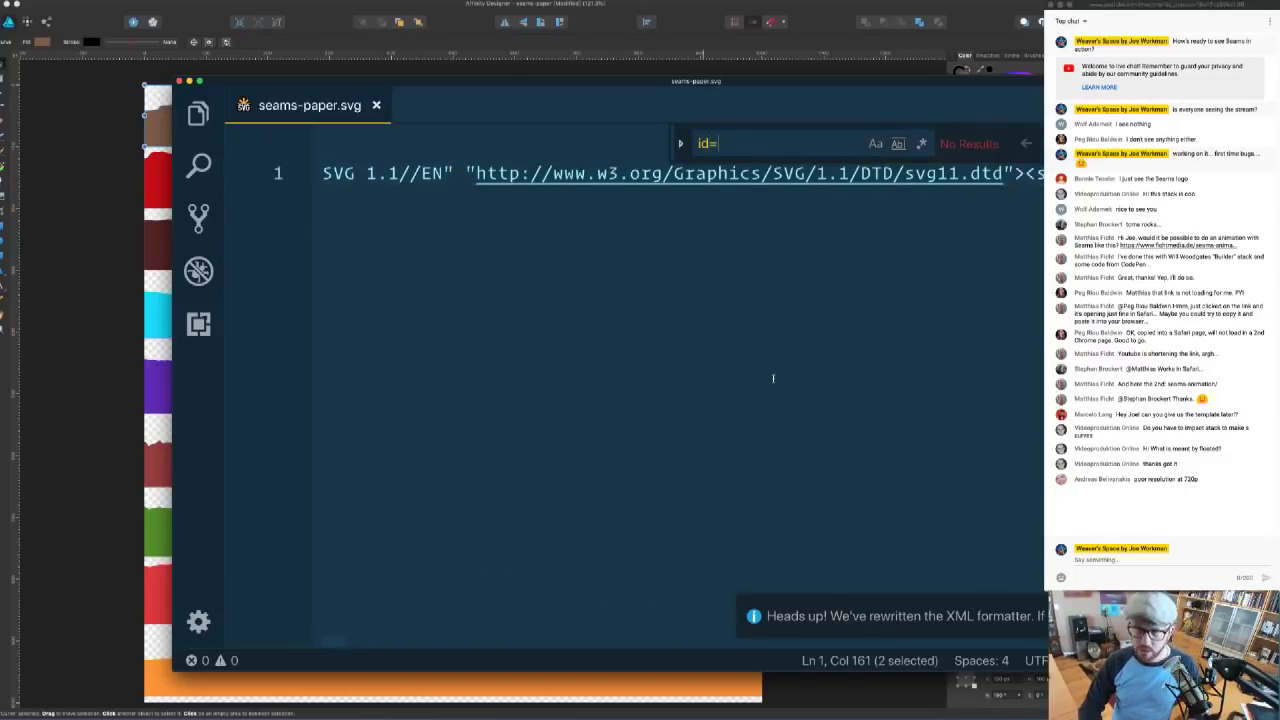
drag(769, 376, 772, 330)
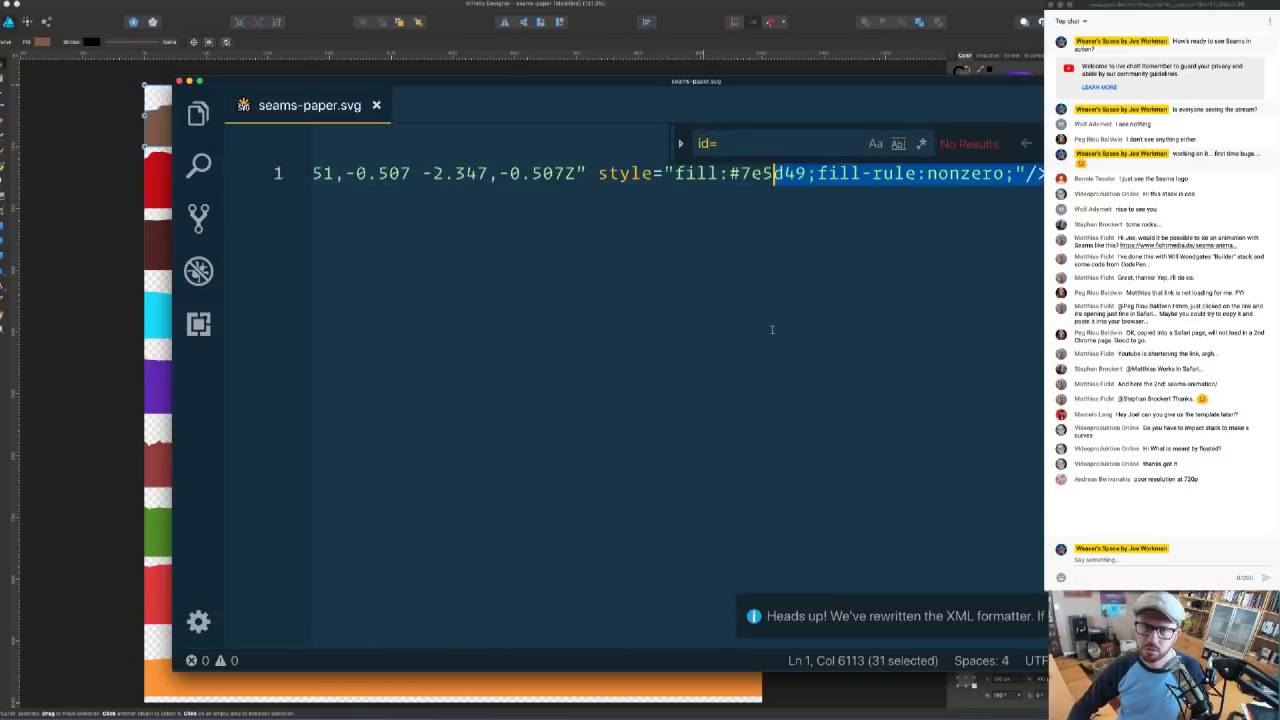
scroll(647, 261, left, 2)
click(647, 261)
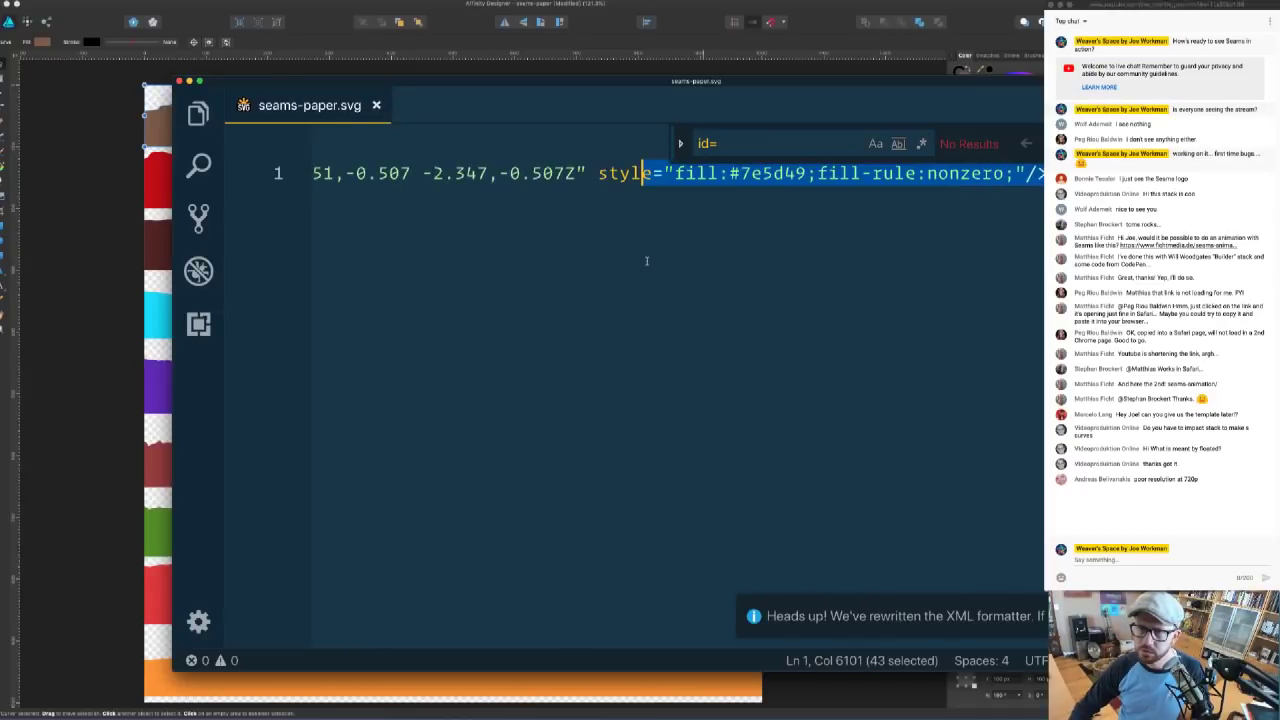
- Switch back to Affinity Designer, group the orange curve's layer by itself, and rename the group myseam
click(858, 6)
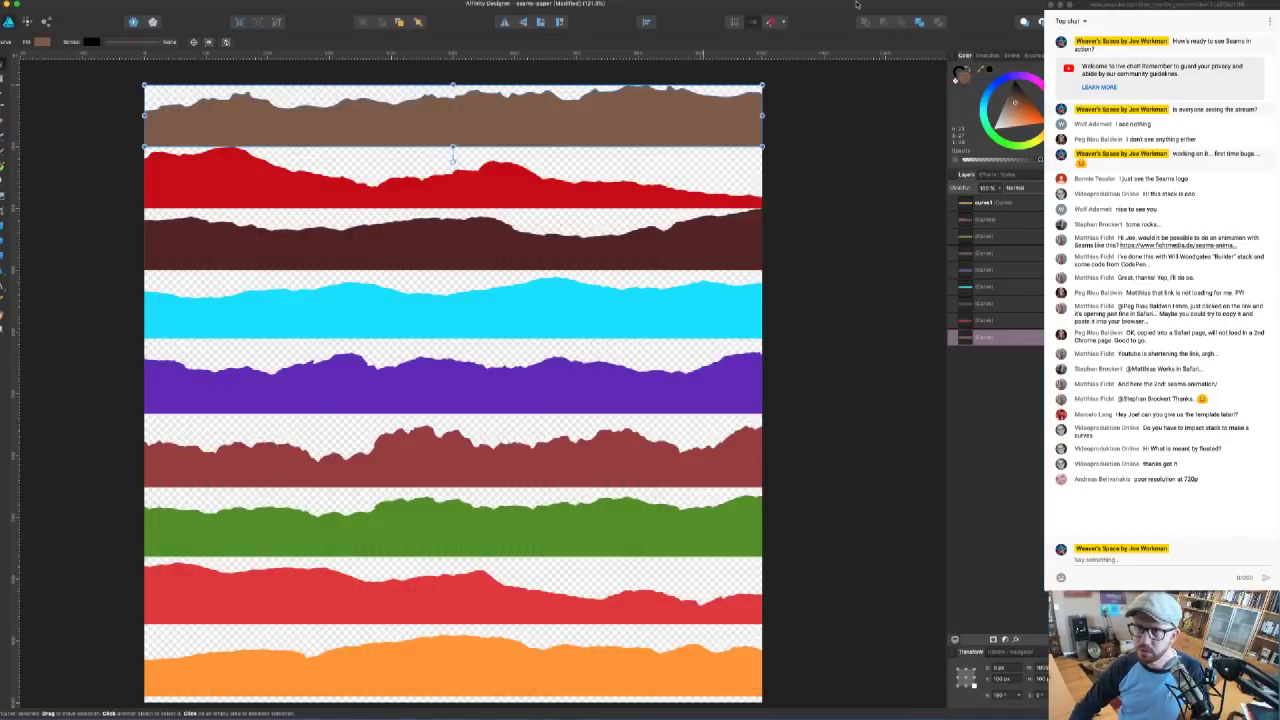
click(996, 203)
right_click(996, 203)
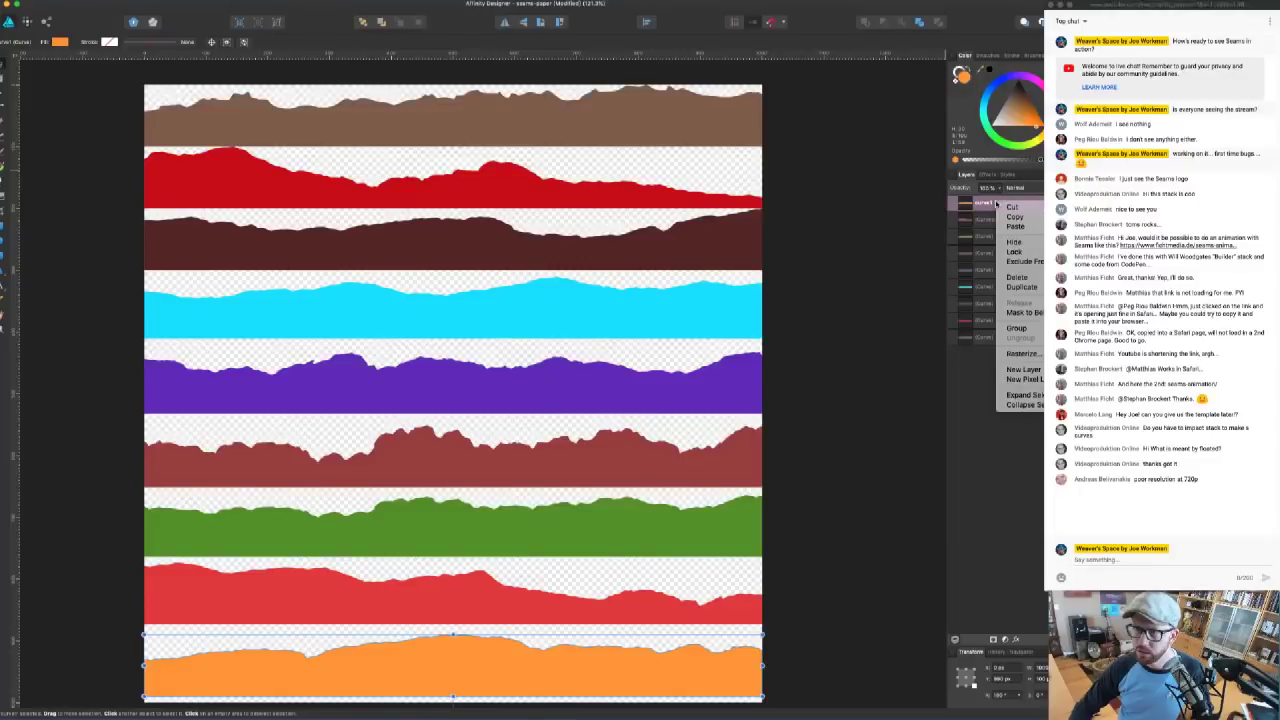
click(1016, 328)
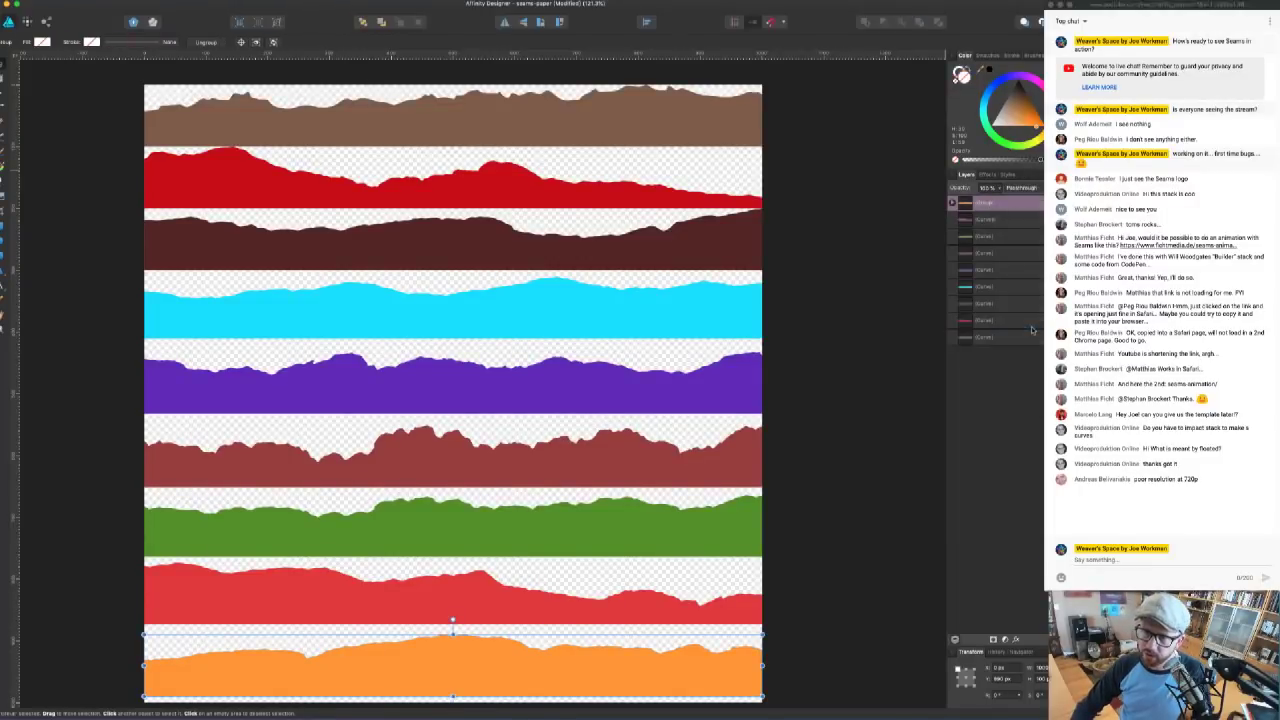
double_click(985, 205)
text(myseam)
key(Return)
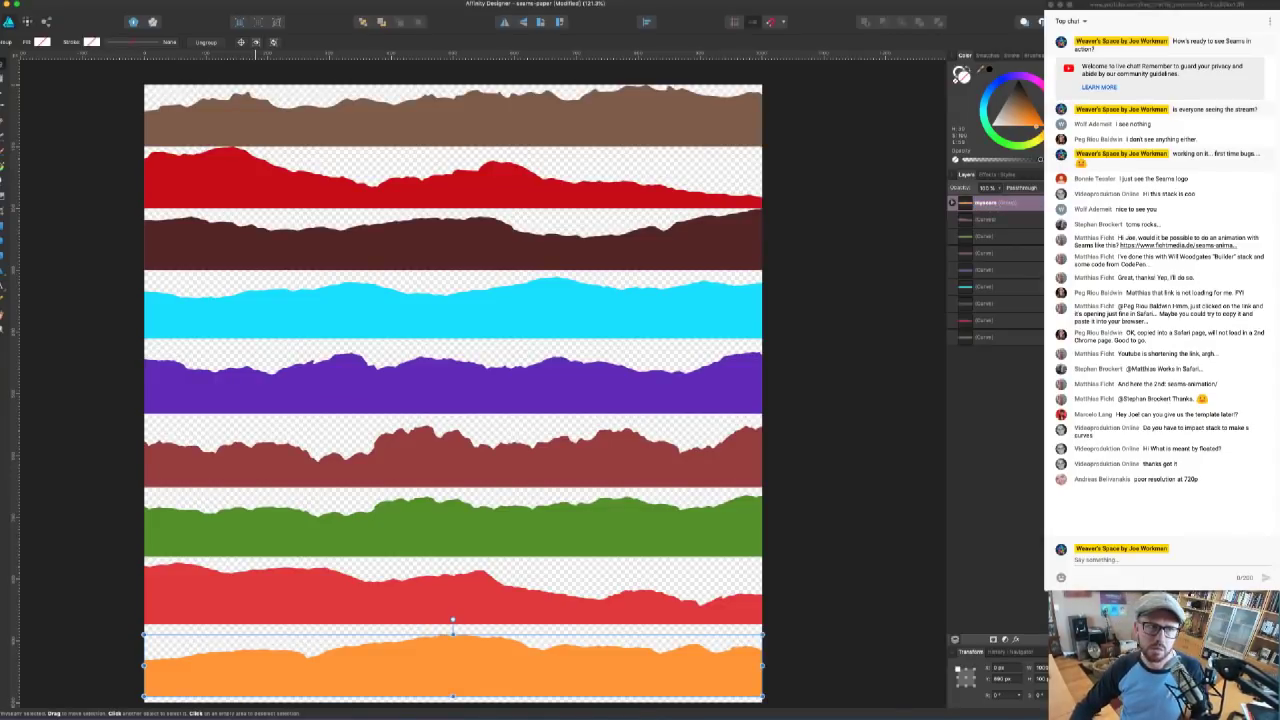
- Export the whole document as an SVG to the Desktop, replacing the existing seams-paper.svg
click(93, 1)
mouse_move(116, 1)
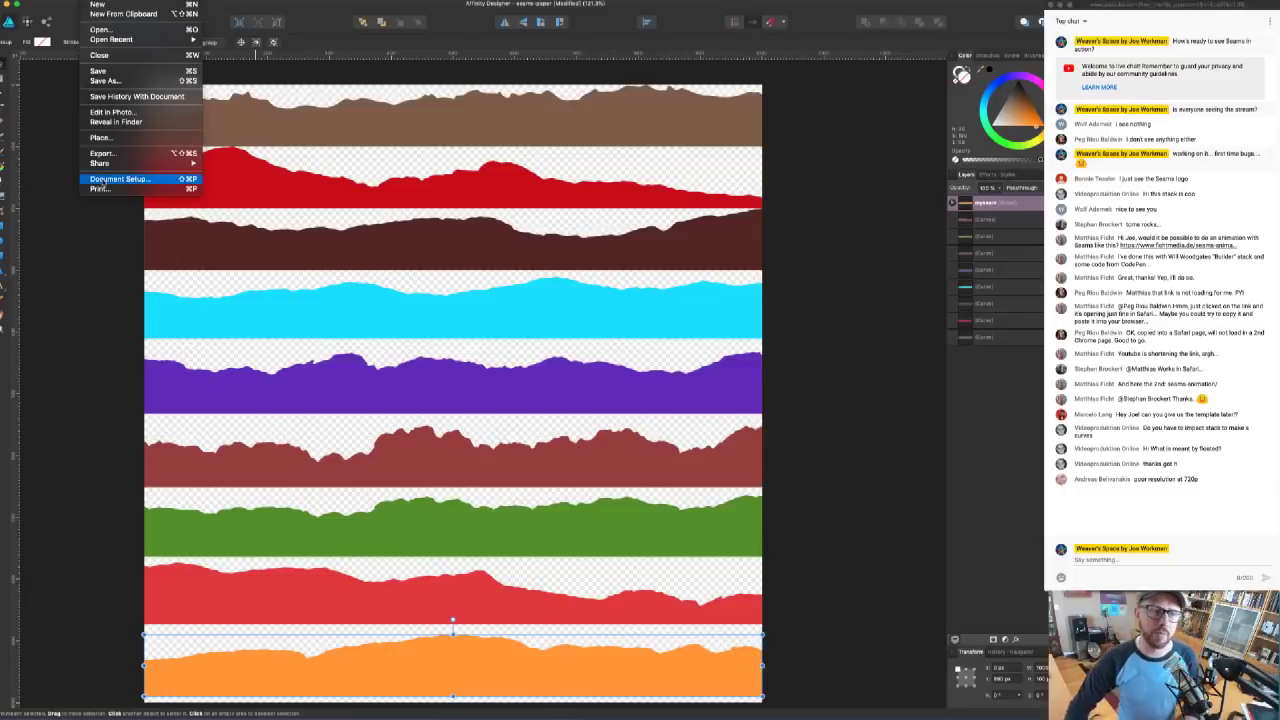
click(101, 153)
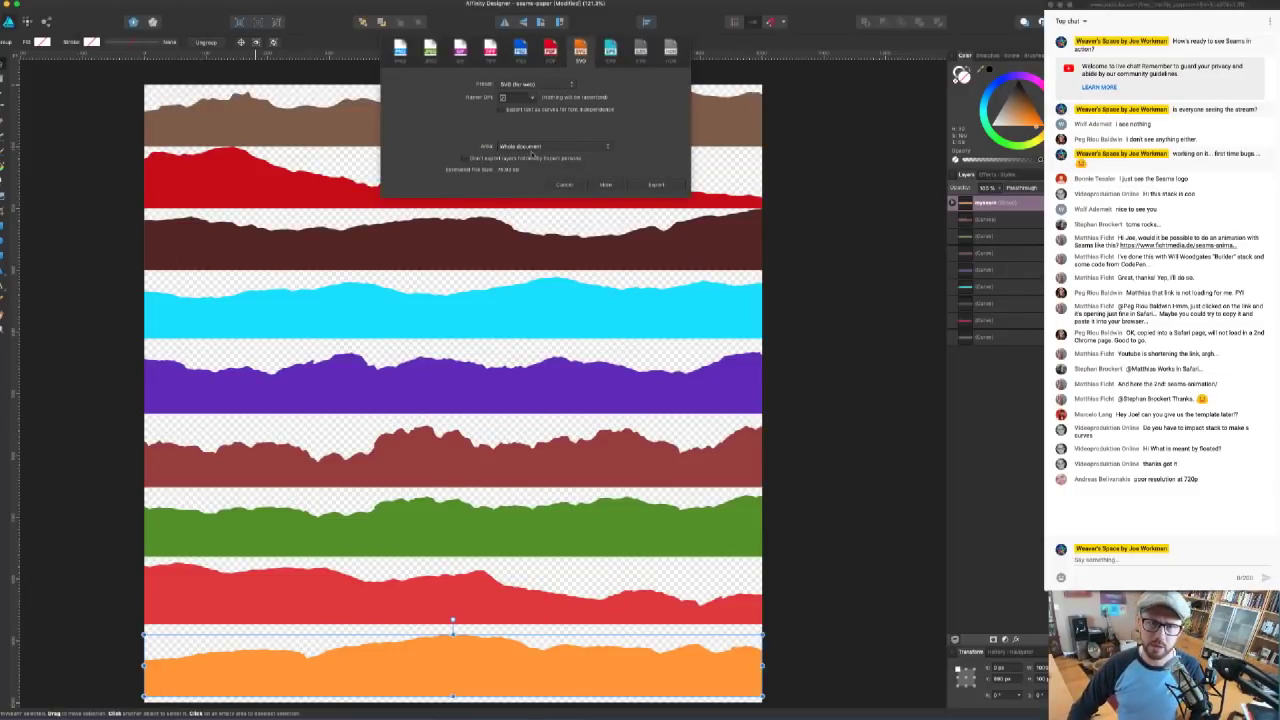
click(657, 185)
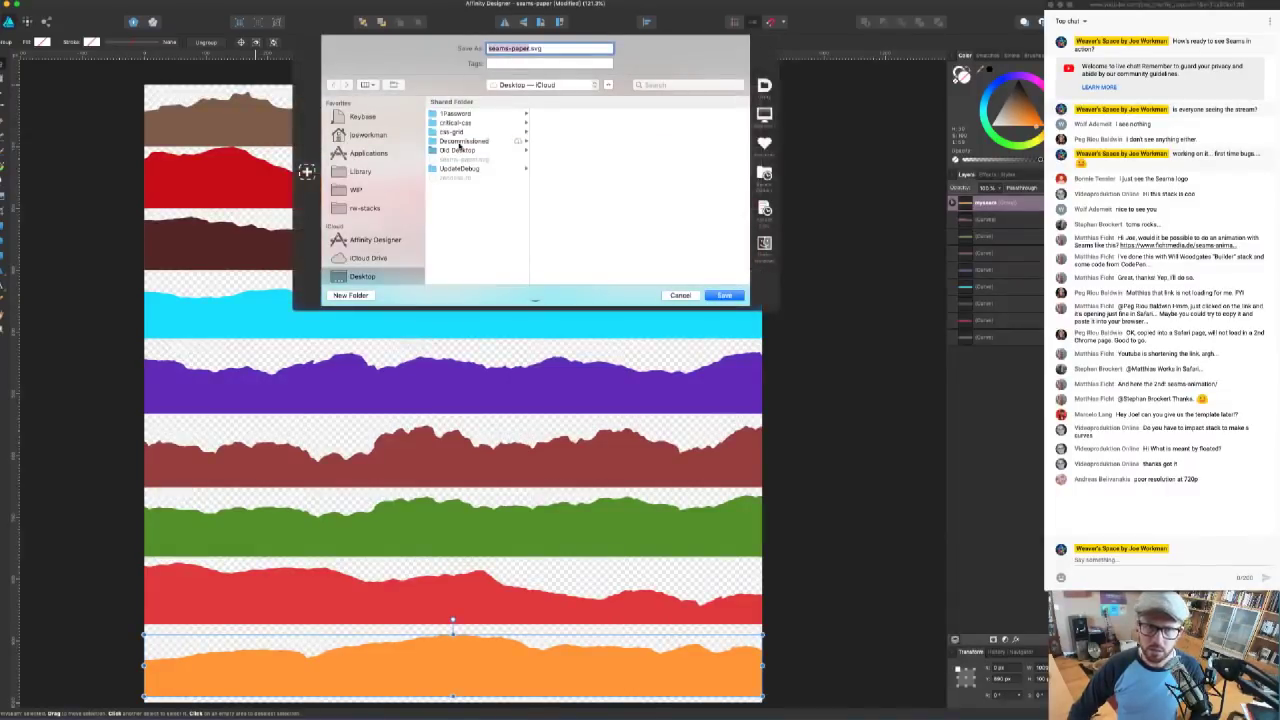
click(719, 297)
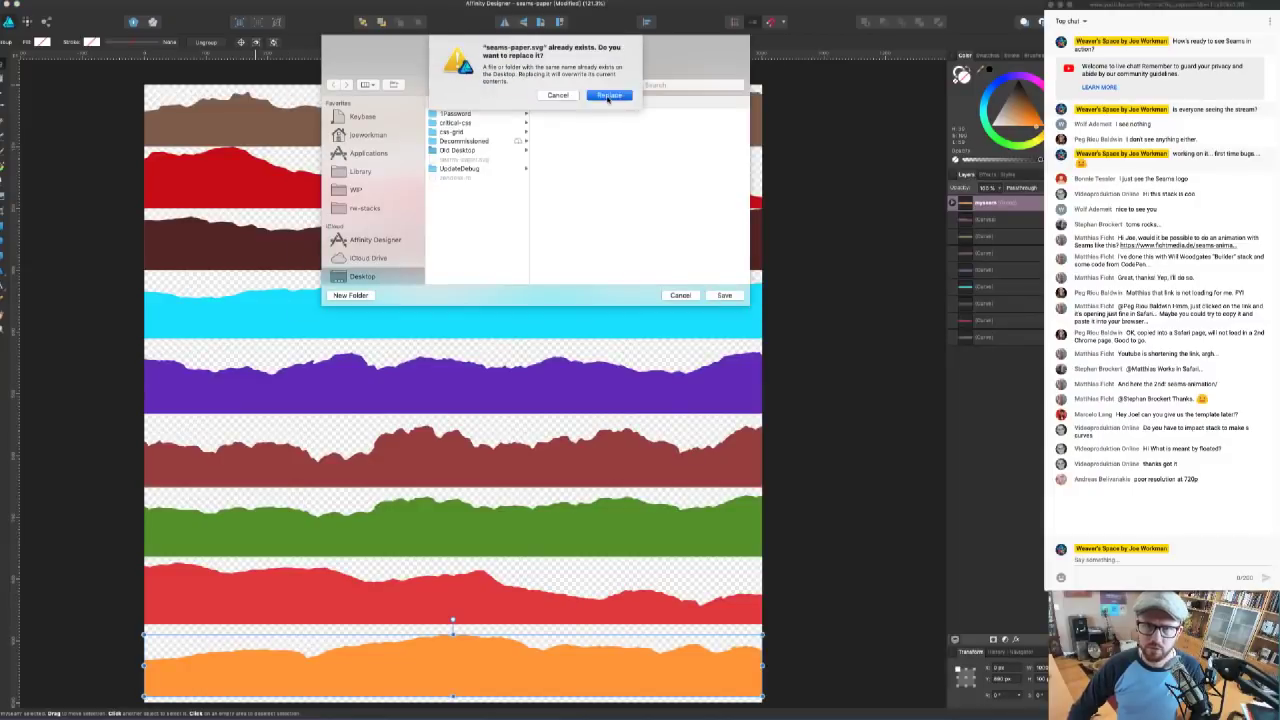
click(608, 96)
- Switch to the code editor and search the re-exported seams-paper.svg for "id="
key(super+Tab)
click(755, 81)
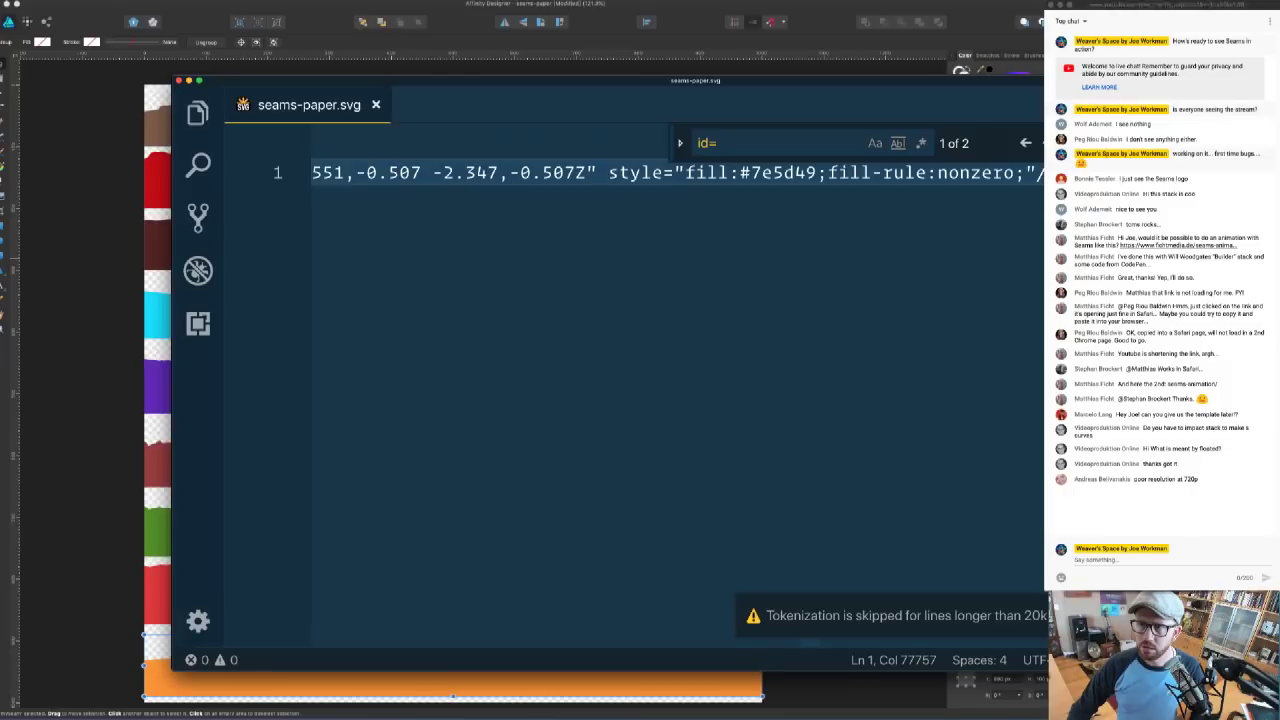
key(Escape)
key(super+f)
text(id=)
key(Return)
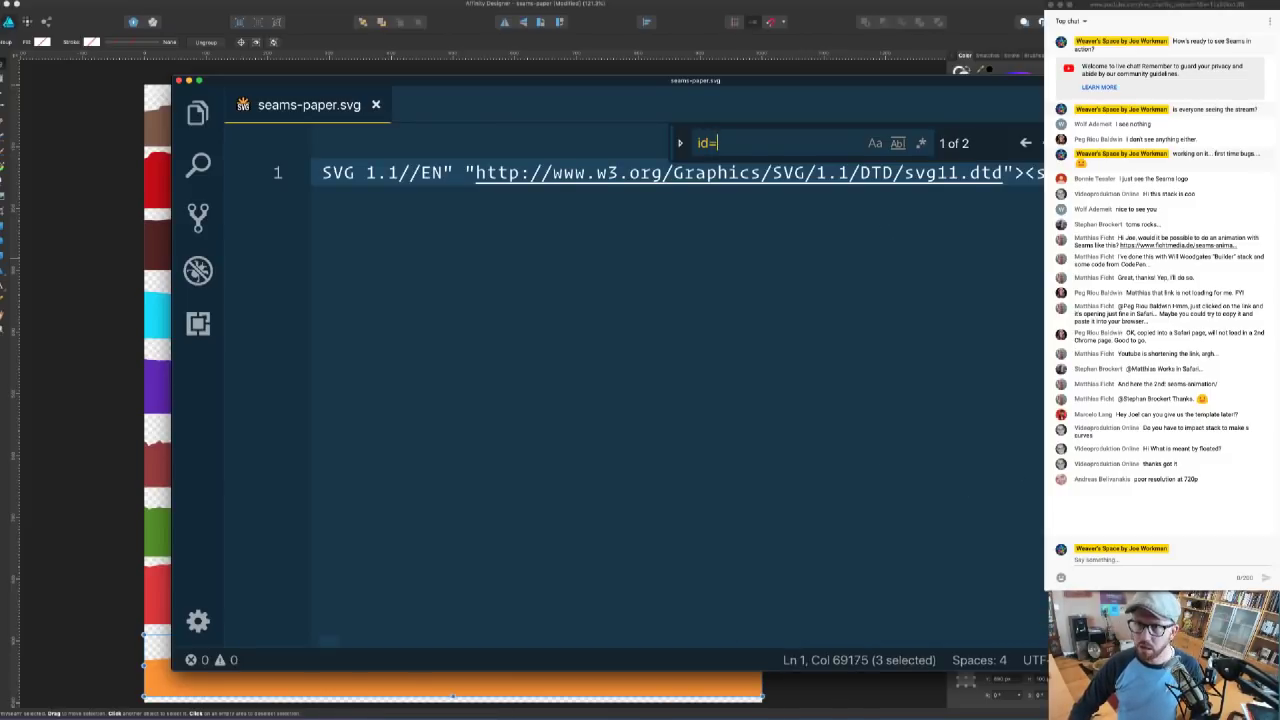
key(Return)
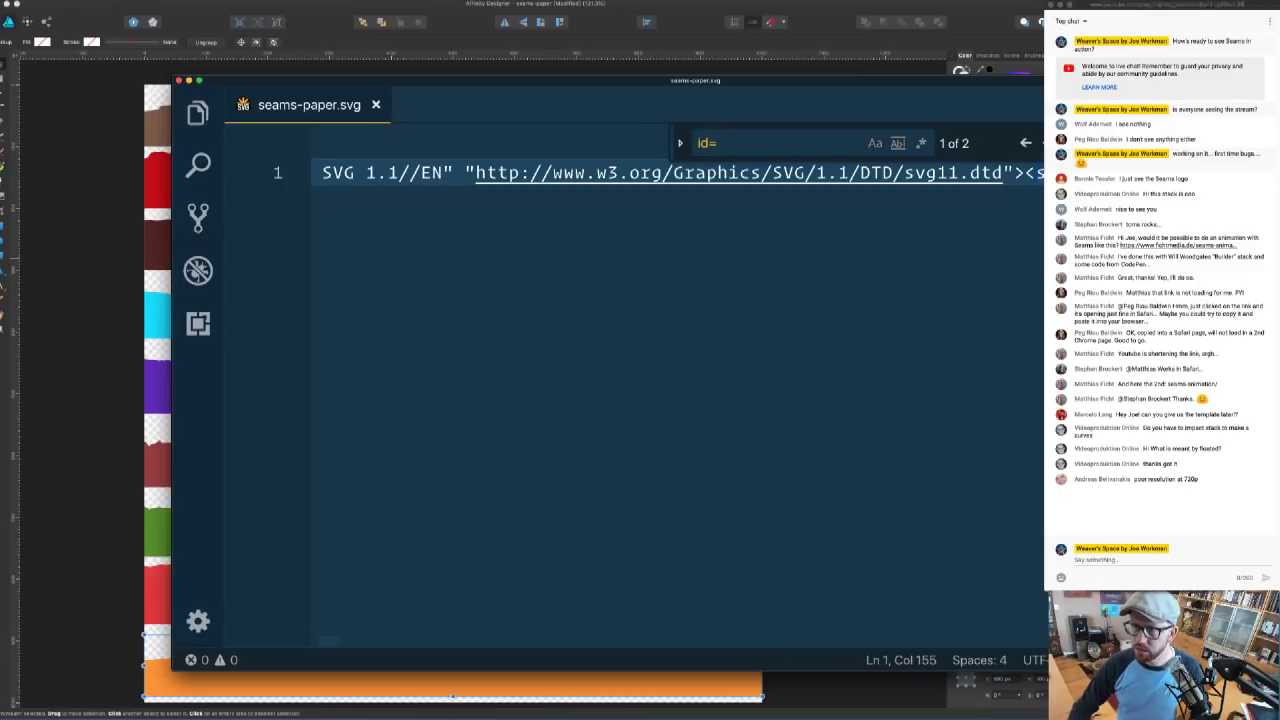
- Close the search, inspect the svg element's opening attributes, and move the editor window higher and make it taller
key(Escape)
scroll(961, 161, right, 10)
scroll(961, 161, right, 6)
click(918, 137)
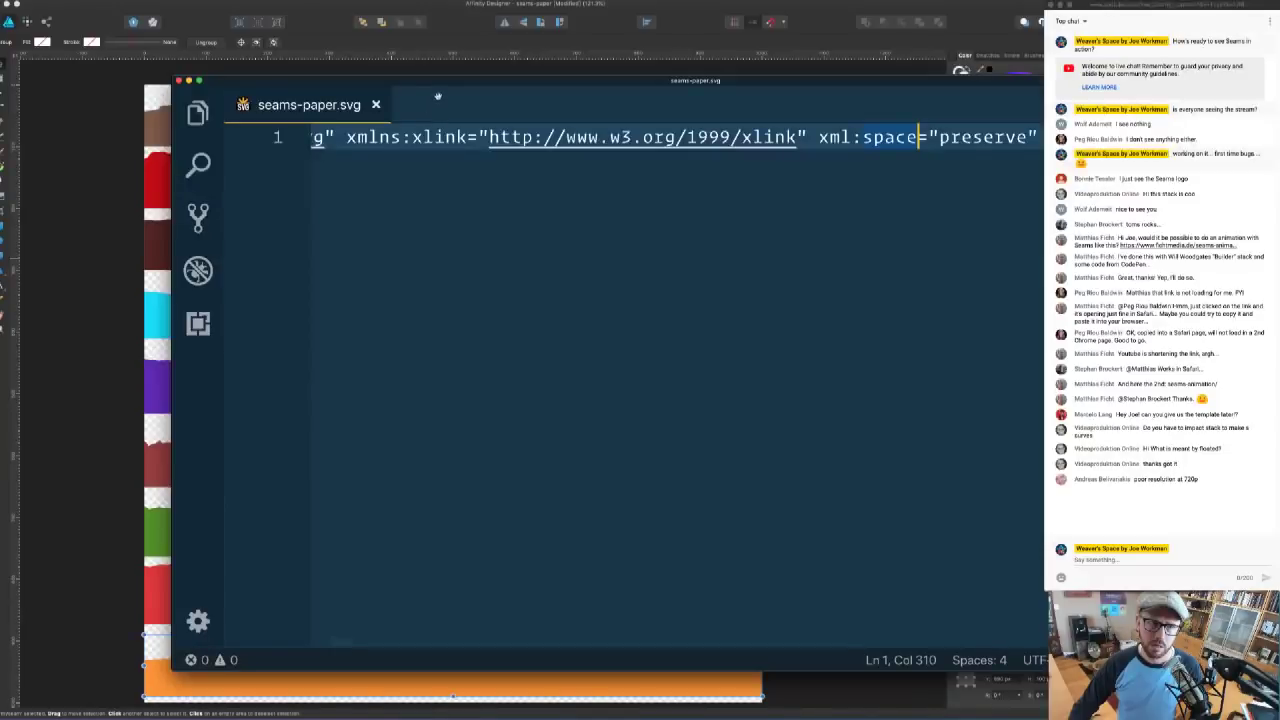
drag(436, 81, 432, 37)
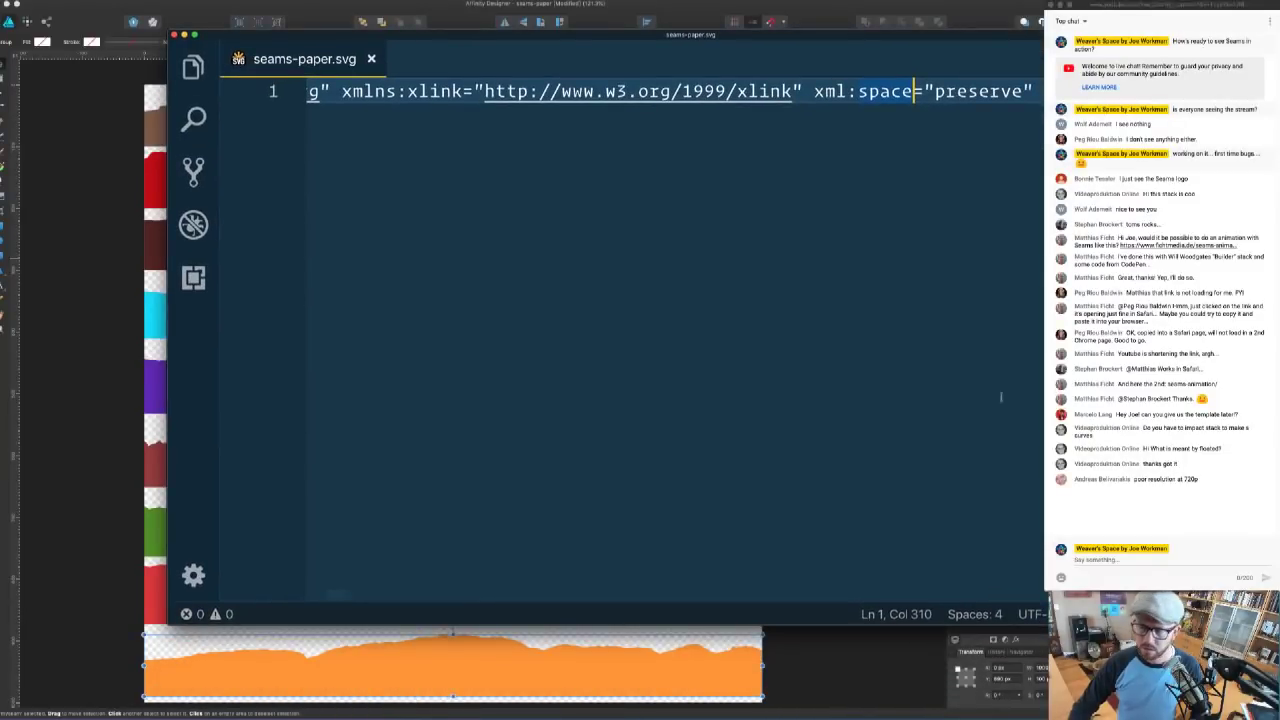
drag(1212, 625, 1131, 688)
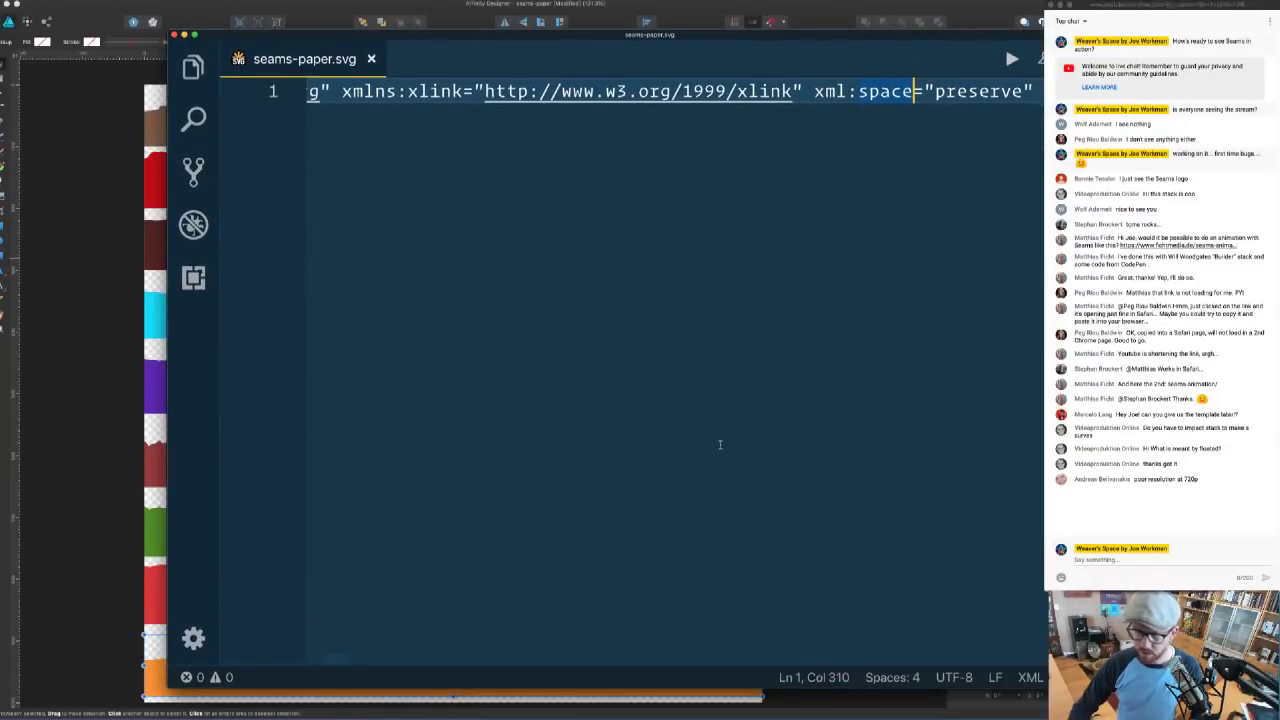
- Try to find an editor command matching "pretty"
key(super+shift+p)
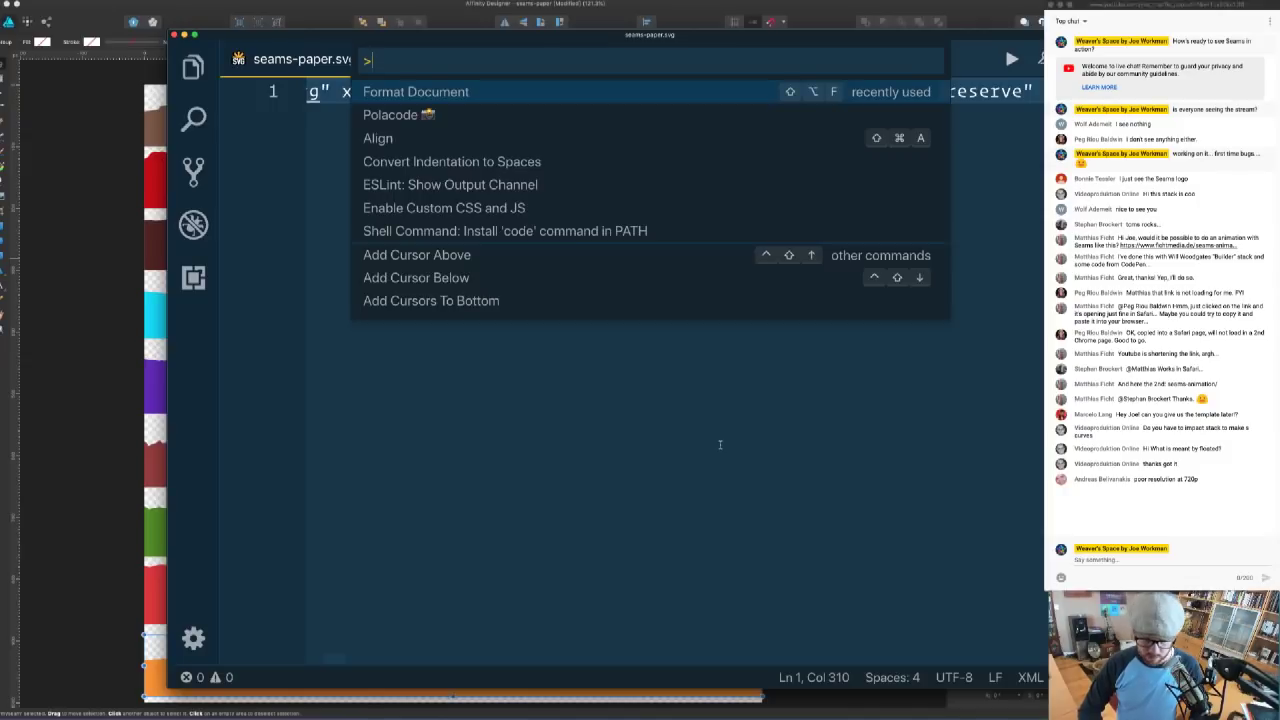
text(pretty)
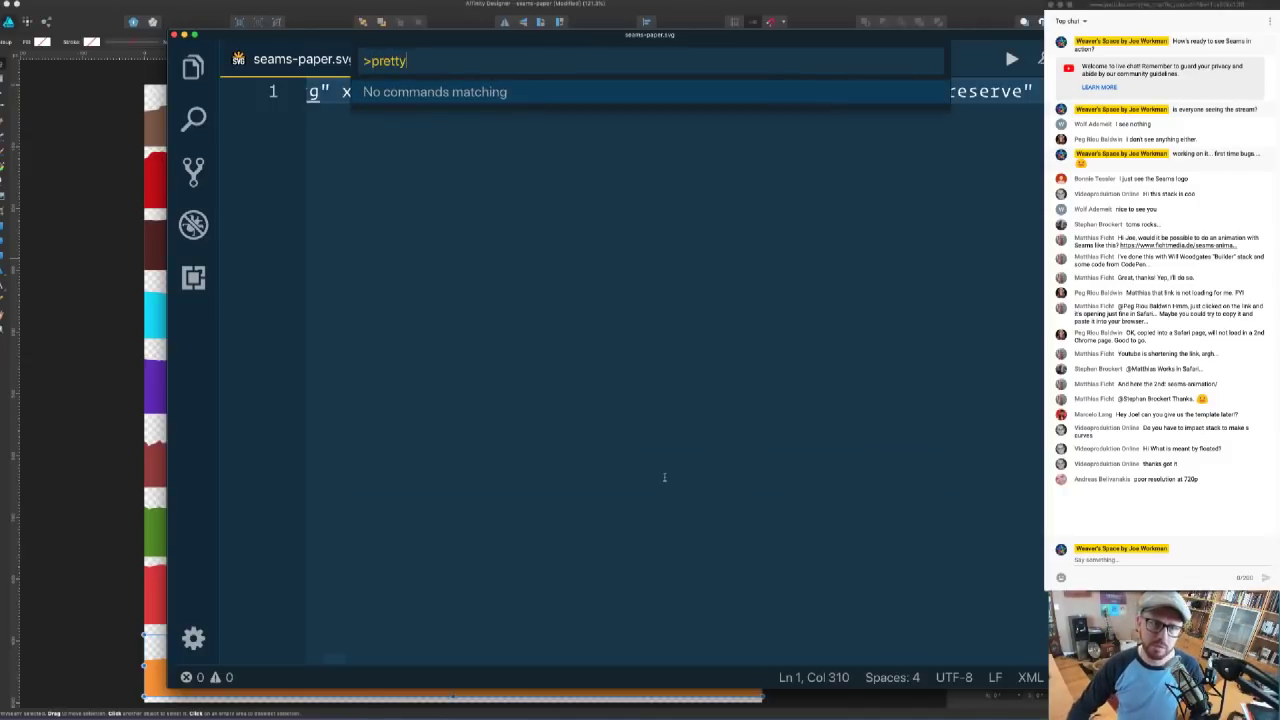
key(Escape)
- Inspect the start of the path data and search seams-paper.svg for "myseam"
scroll(821, 91, right, 10)
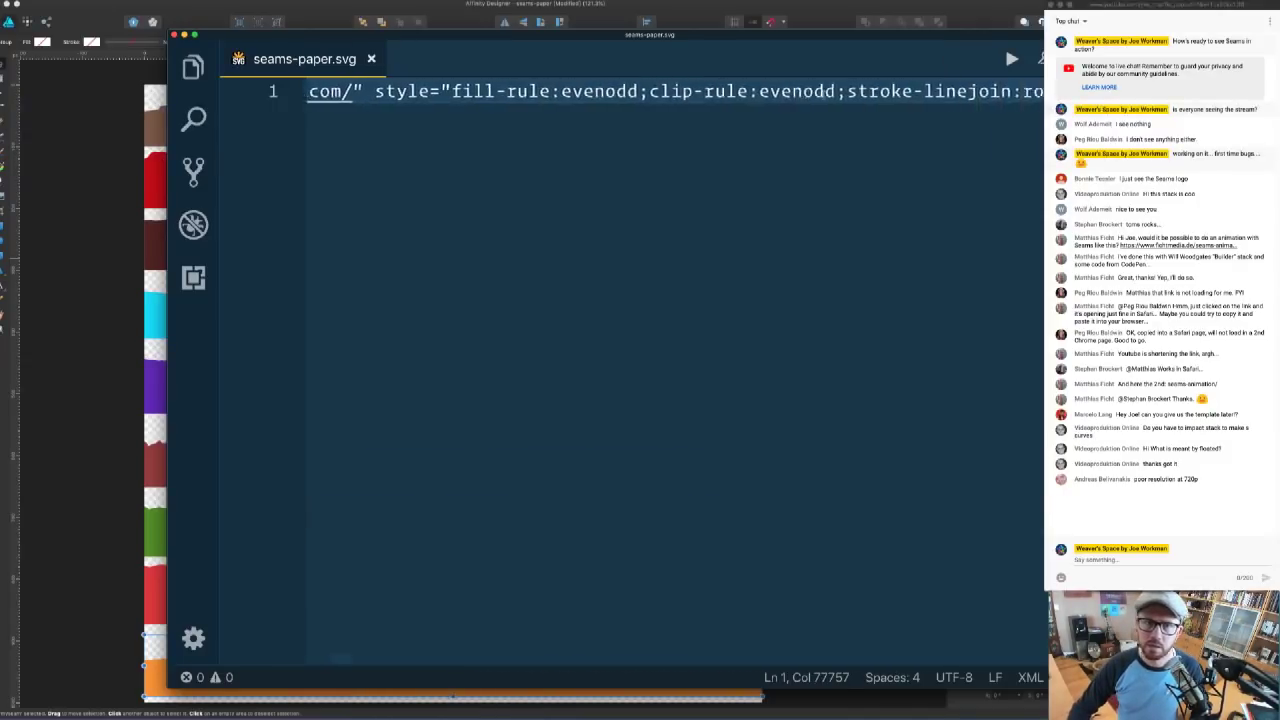
scroll(825, 91, right, 10)
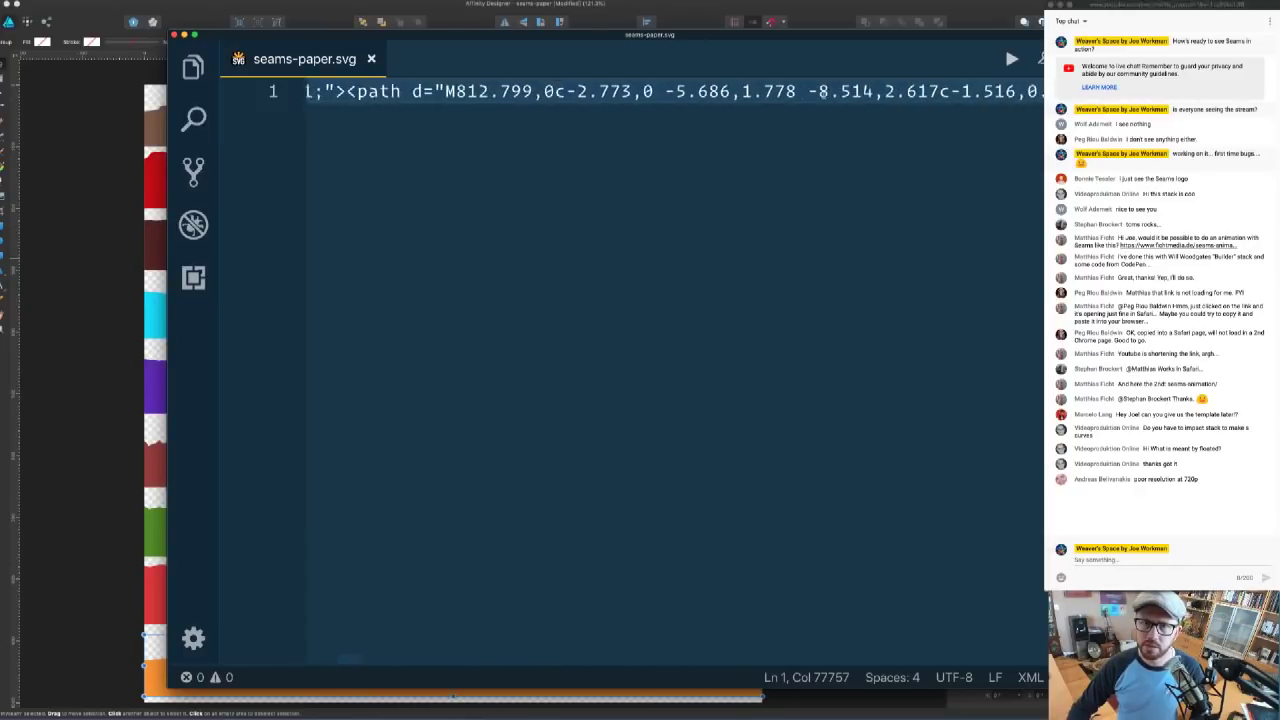
scroll(821, 91, right, 1)
click(821, 91)
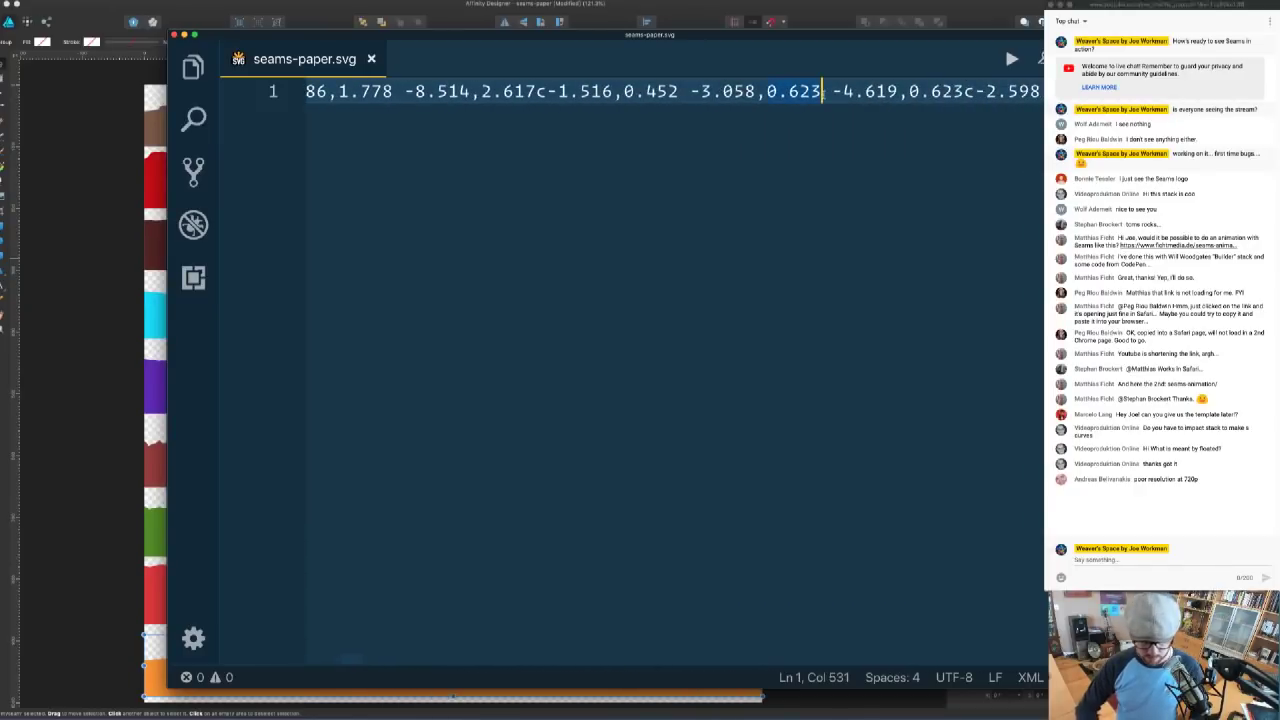
key(super+f)
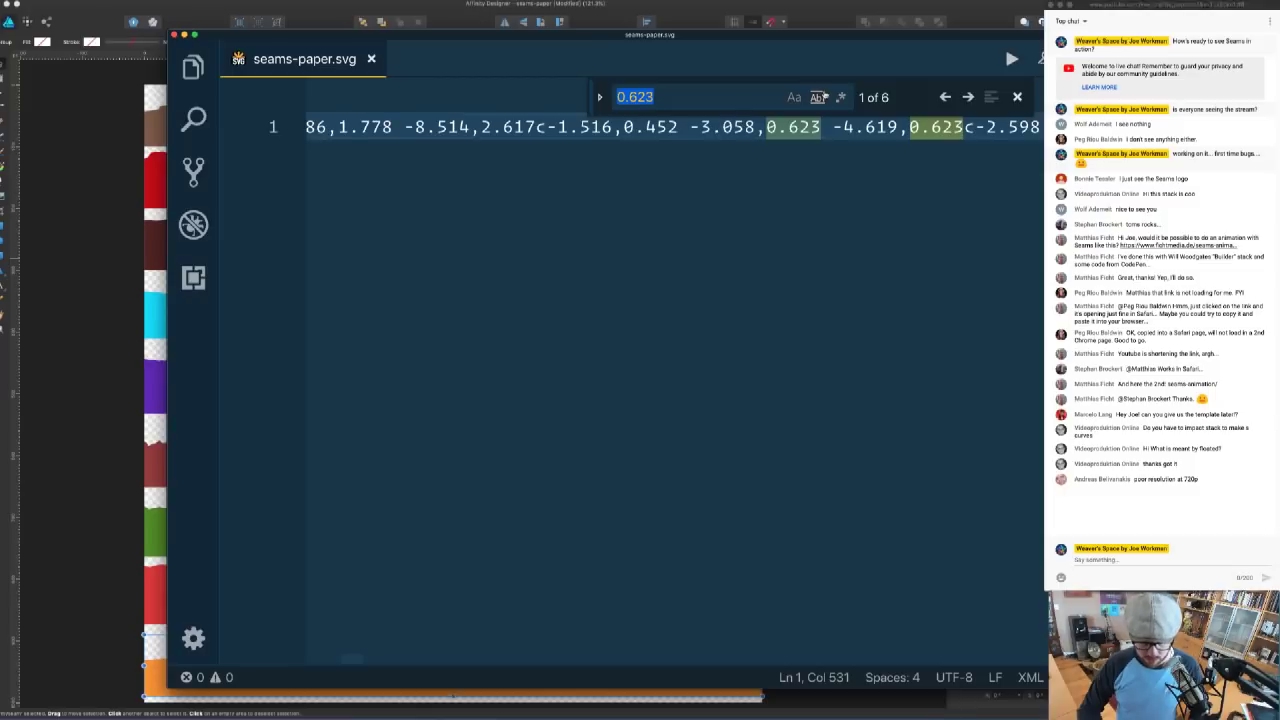
text(mysem)
key(BackSpace)
text(am)
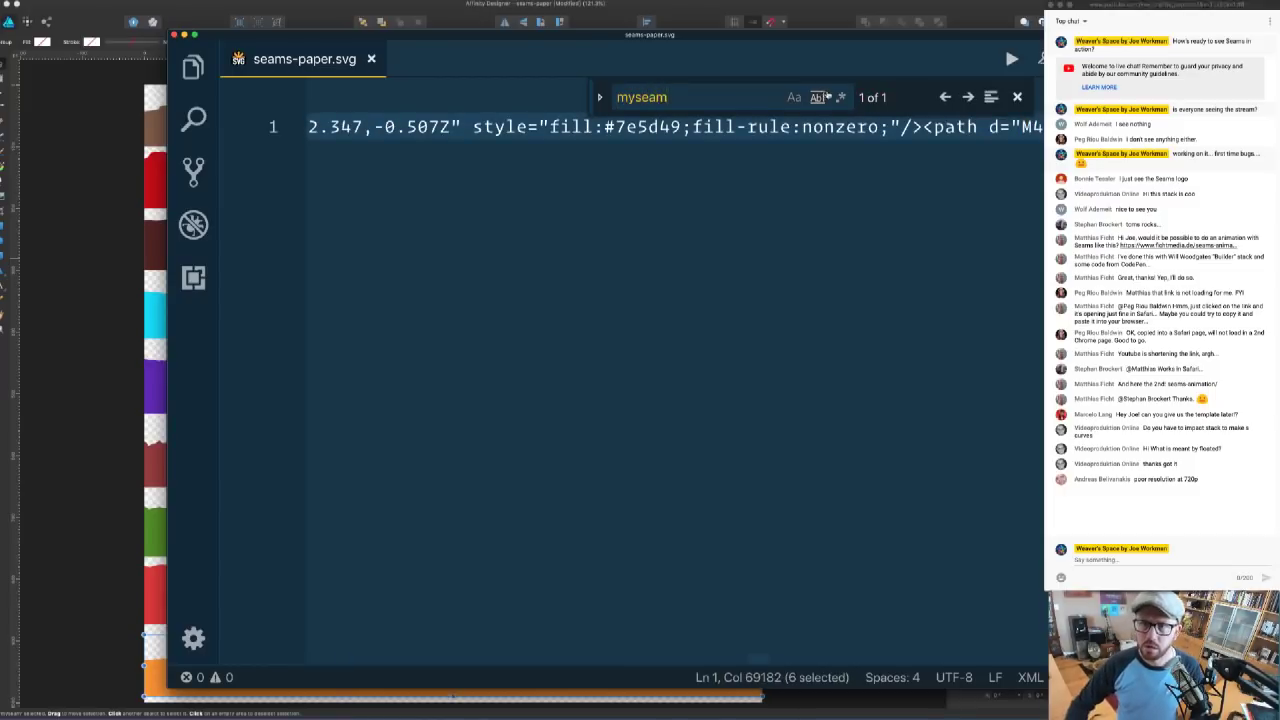
- Examine the markup around the "myseam" match and close the search
click(748, 128)
key(super+a)
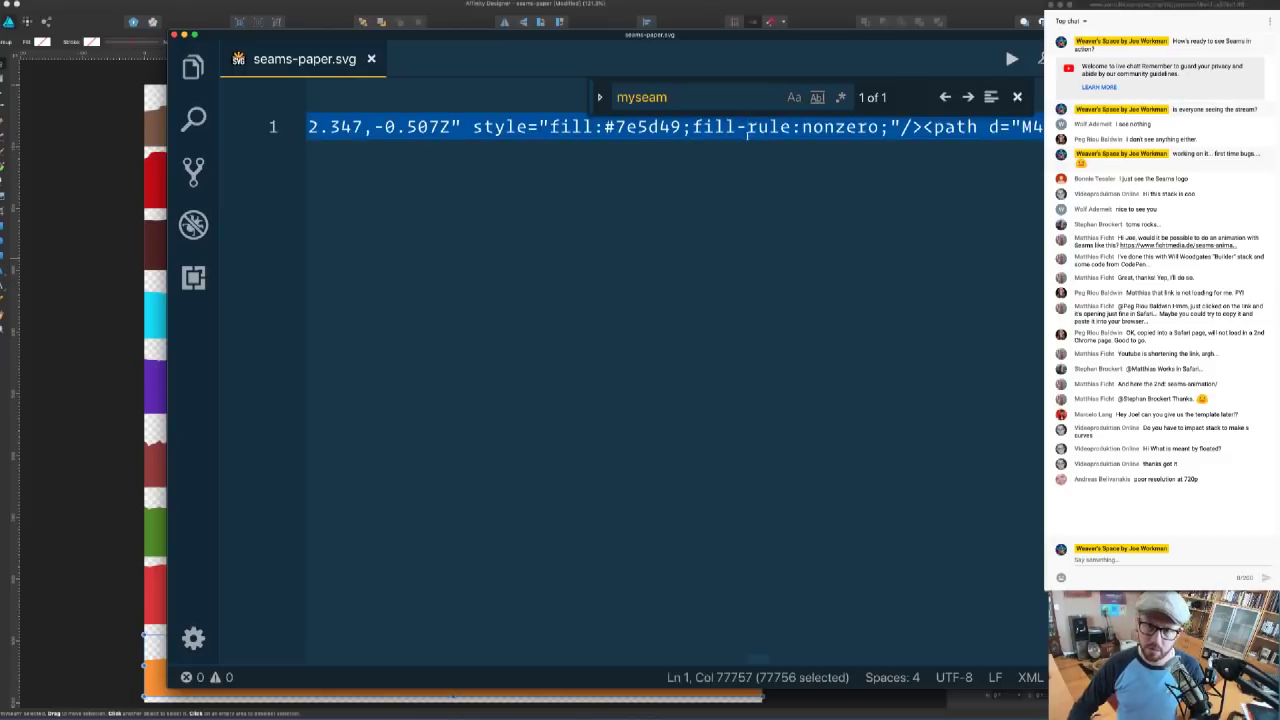
click(780, 151)
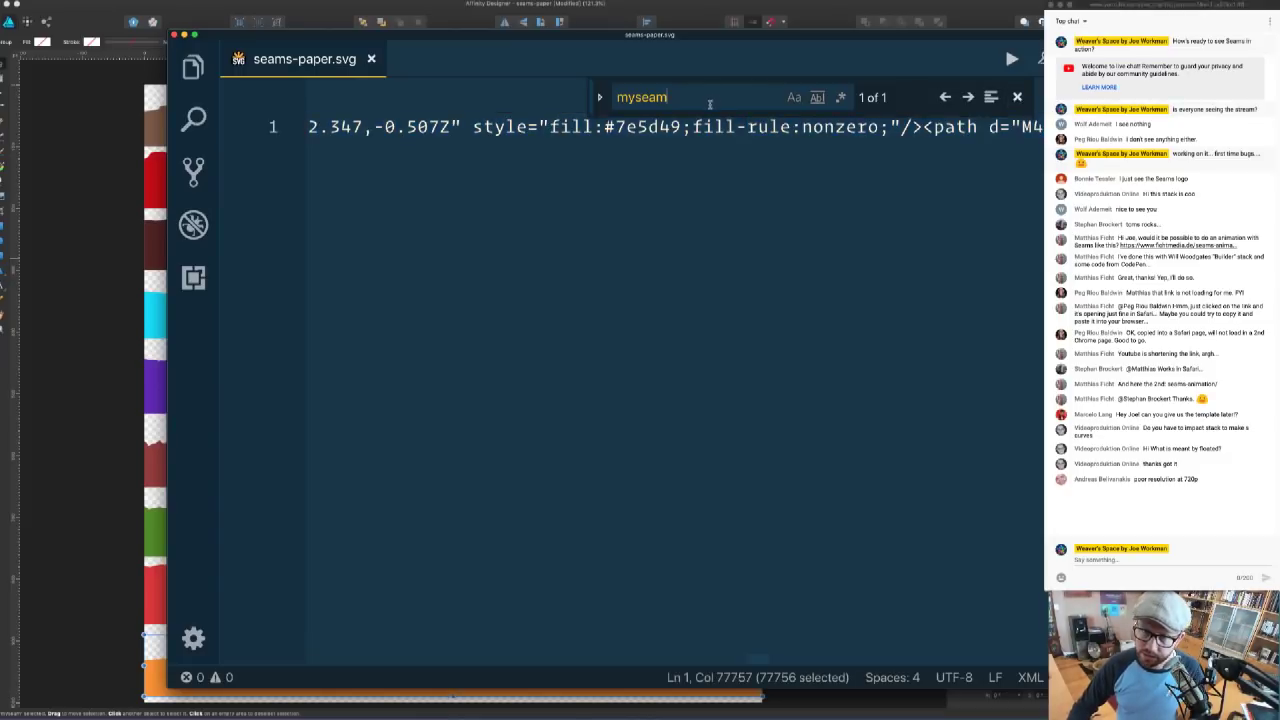
scroll(781, 151, right, 20)
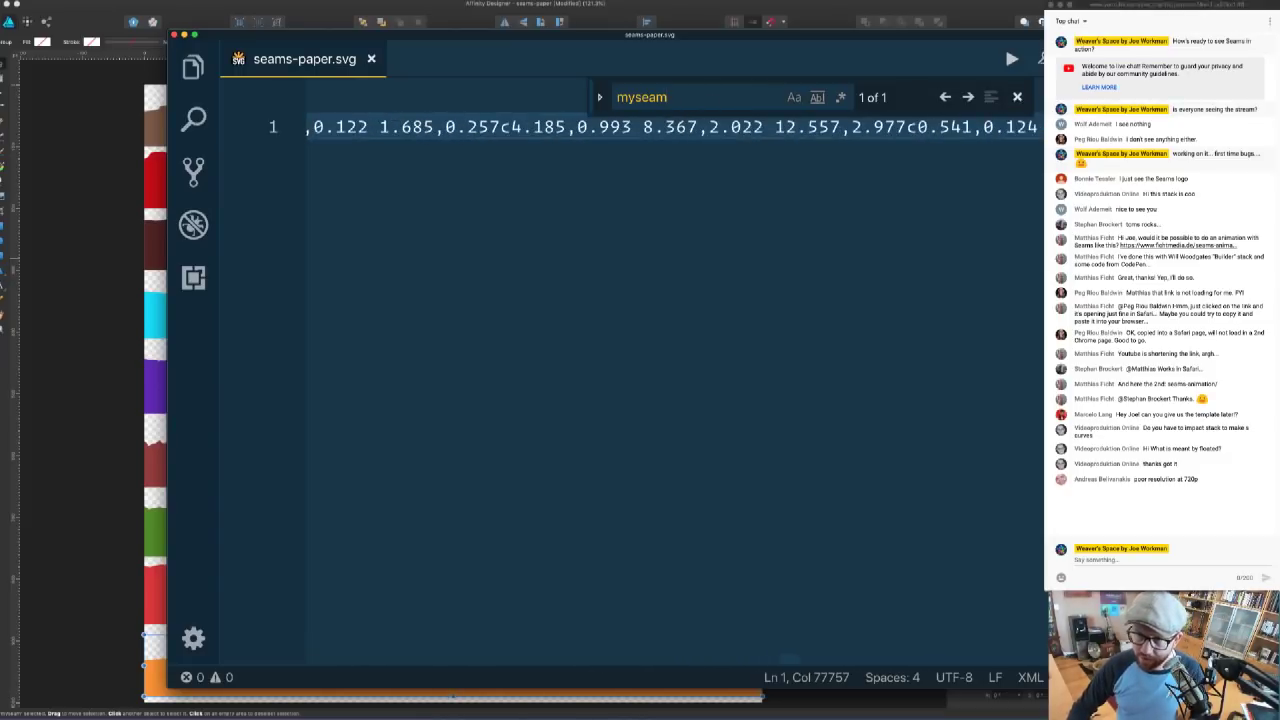
click(1015, 97)
- Select the brown curve in Affinity Designer, and close the code editor window showing seams-paper.svg
click(902, 8)
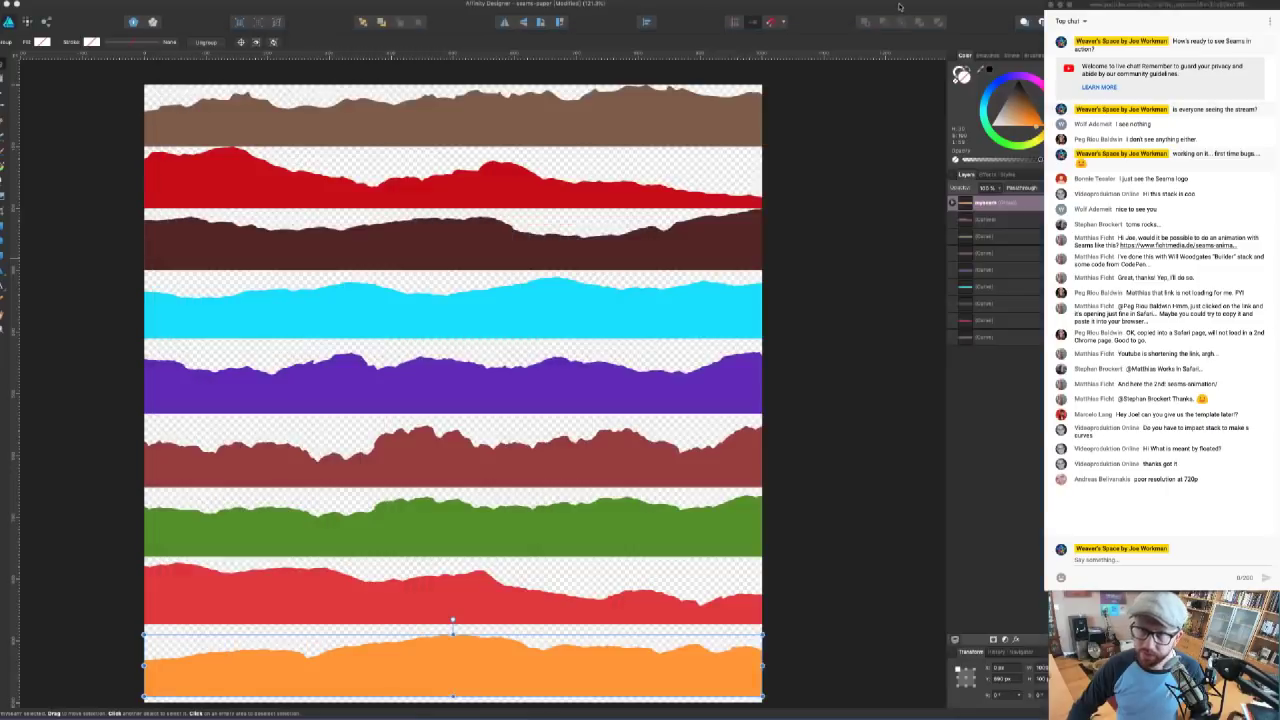
click(485, 129)
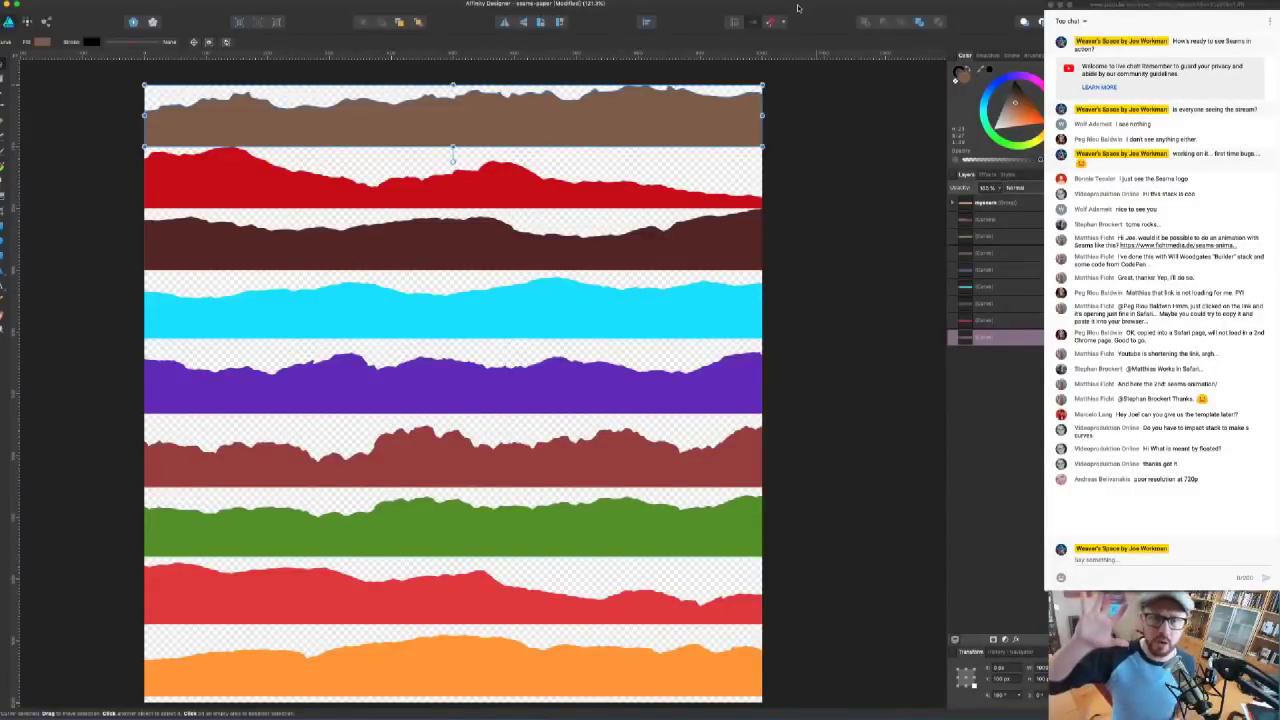
key(super+Tab)
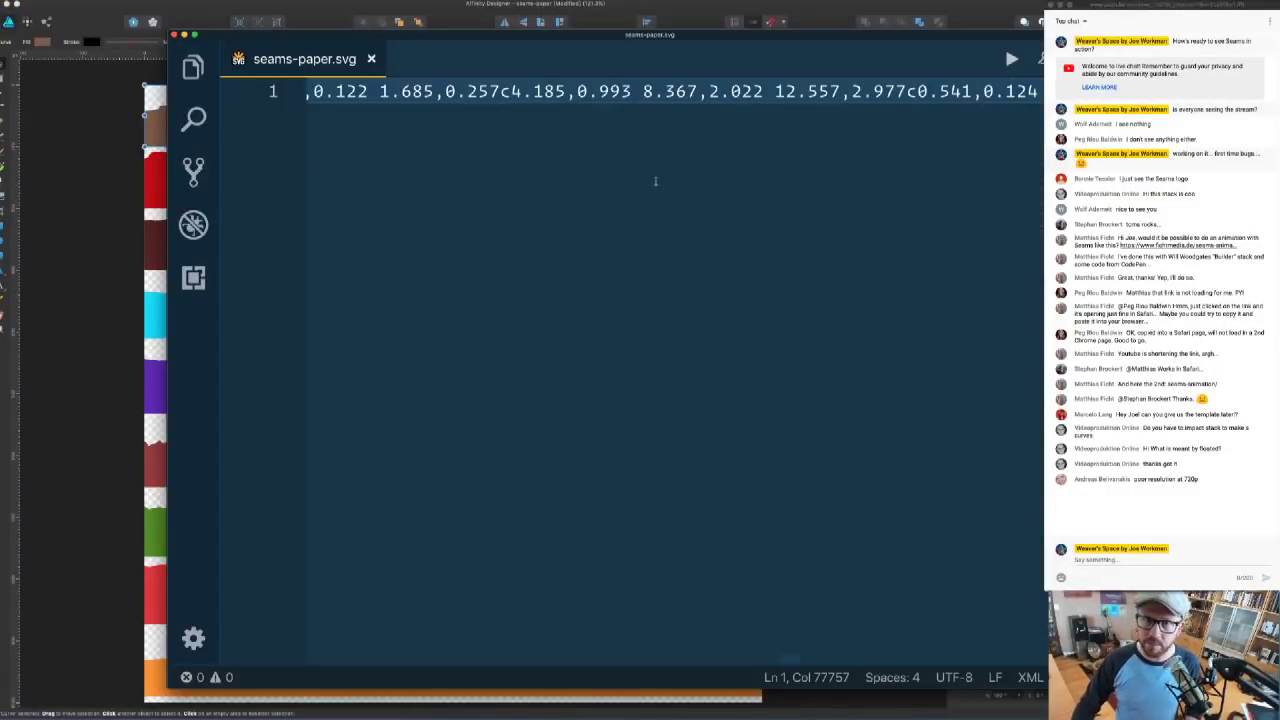
click(175, 36)
- Open Transmit alongside the Finder's Desktop window and upload seams-paper.svg to the sandbox website's folder
key(ctrl+Up)
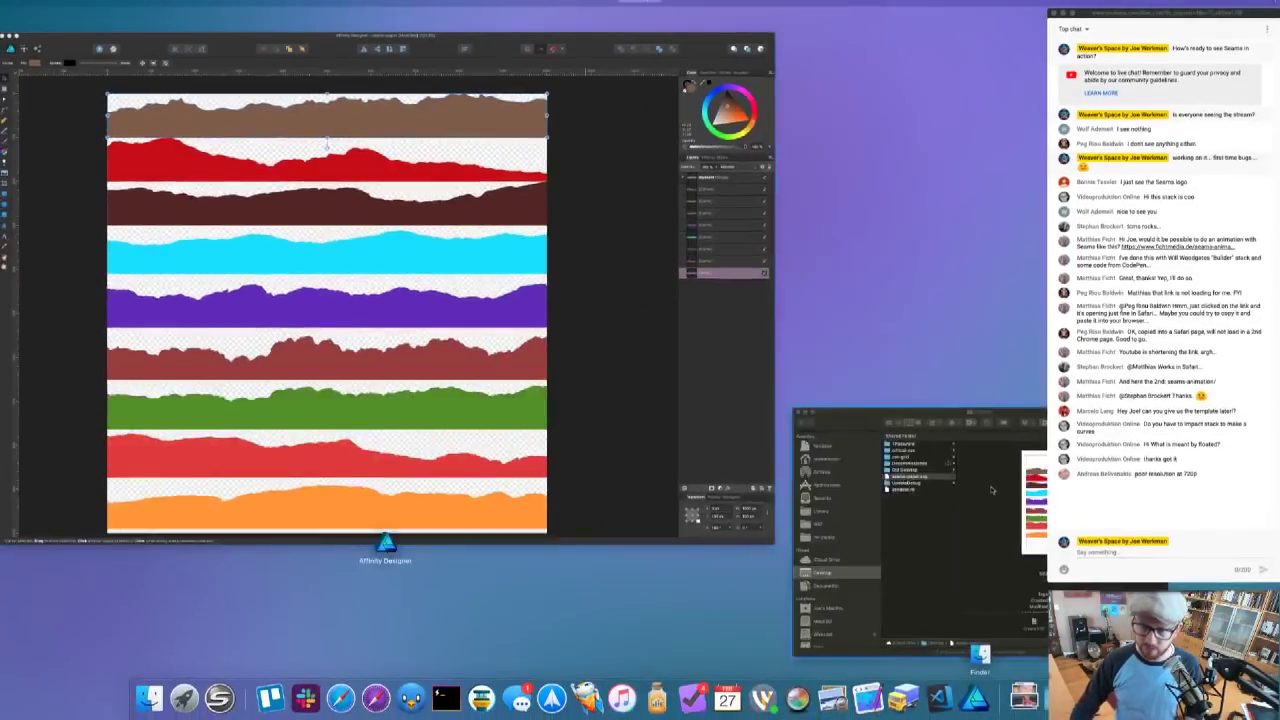
click(968, 487)
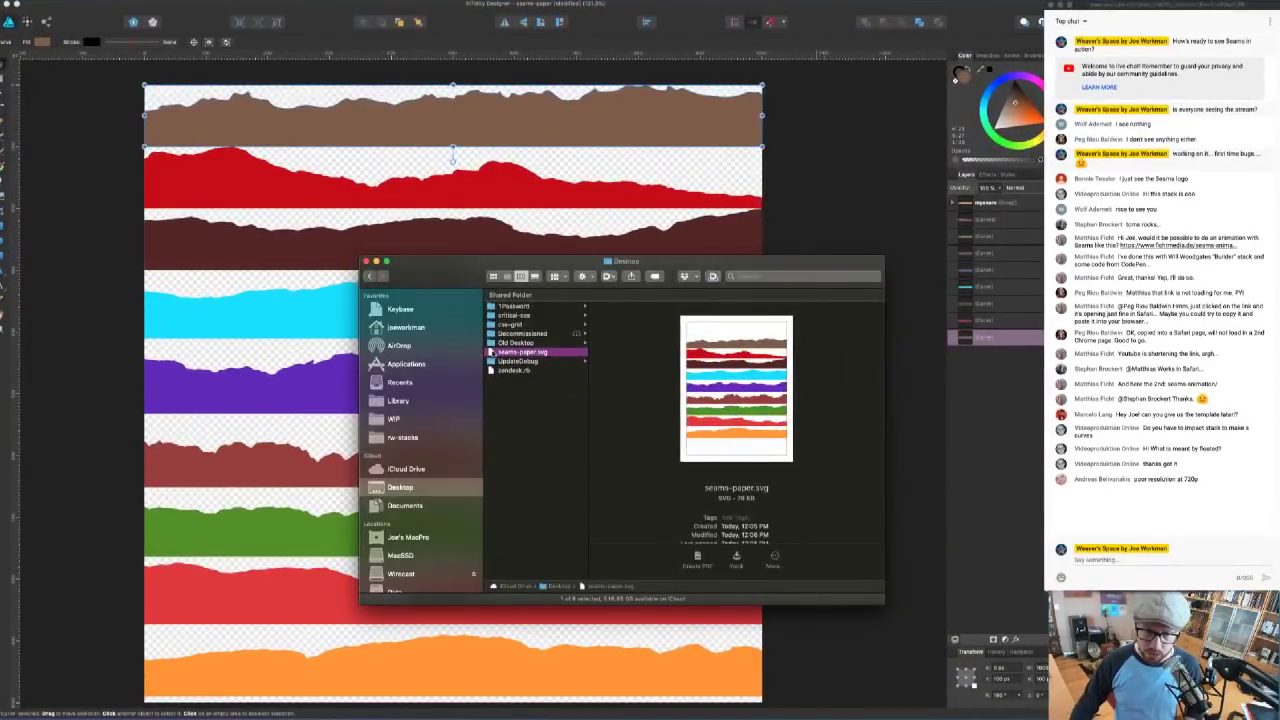
key(alt+space)
text(tran)
key(Return)
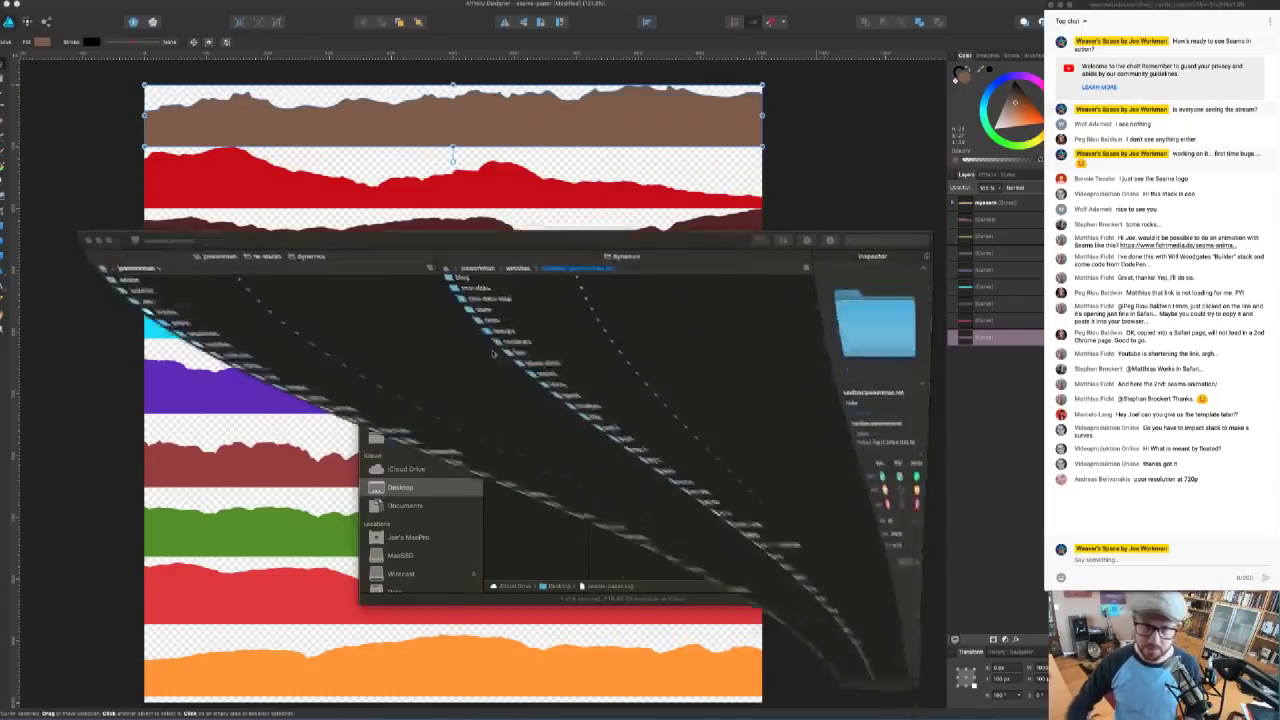
drag(584, 228, 822, 128)
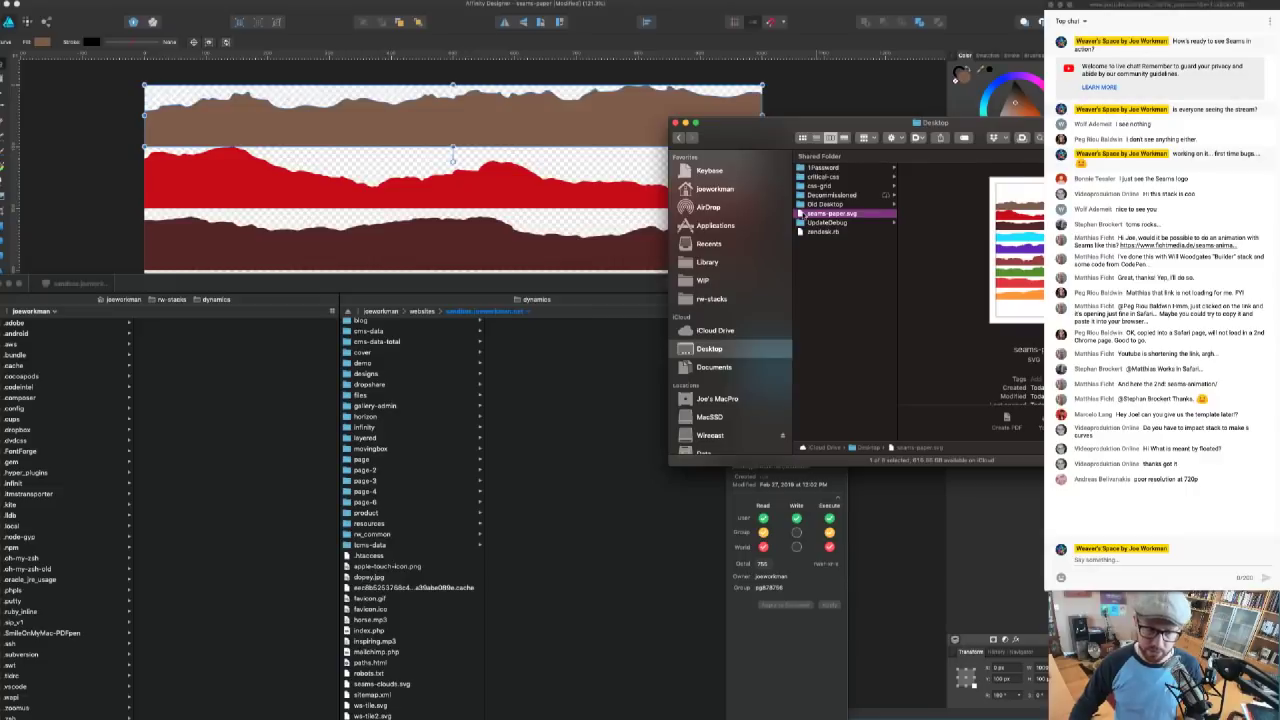
drag(800, 213, 428, 582)
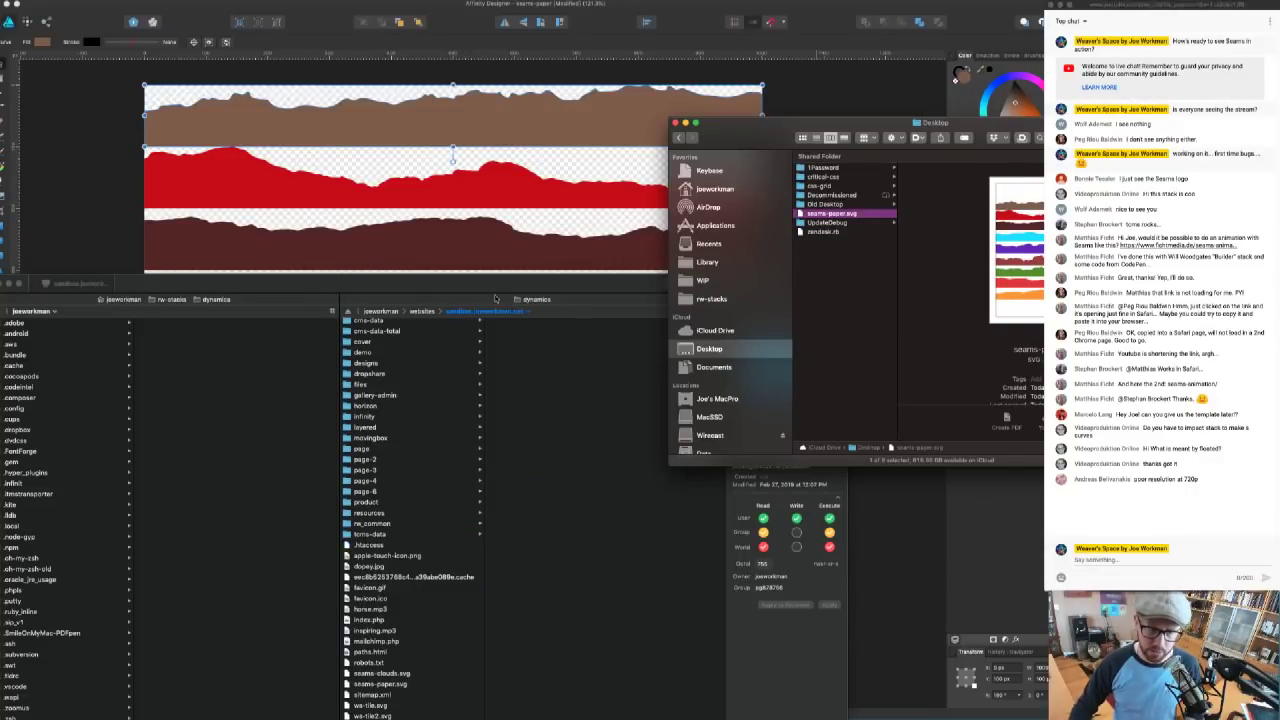
- Bring the Transmit window fully into view and copy the URL of the uploaded seams-paper.svg
drag(498, 284, 558, 196)
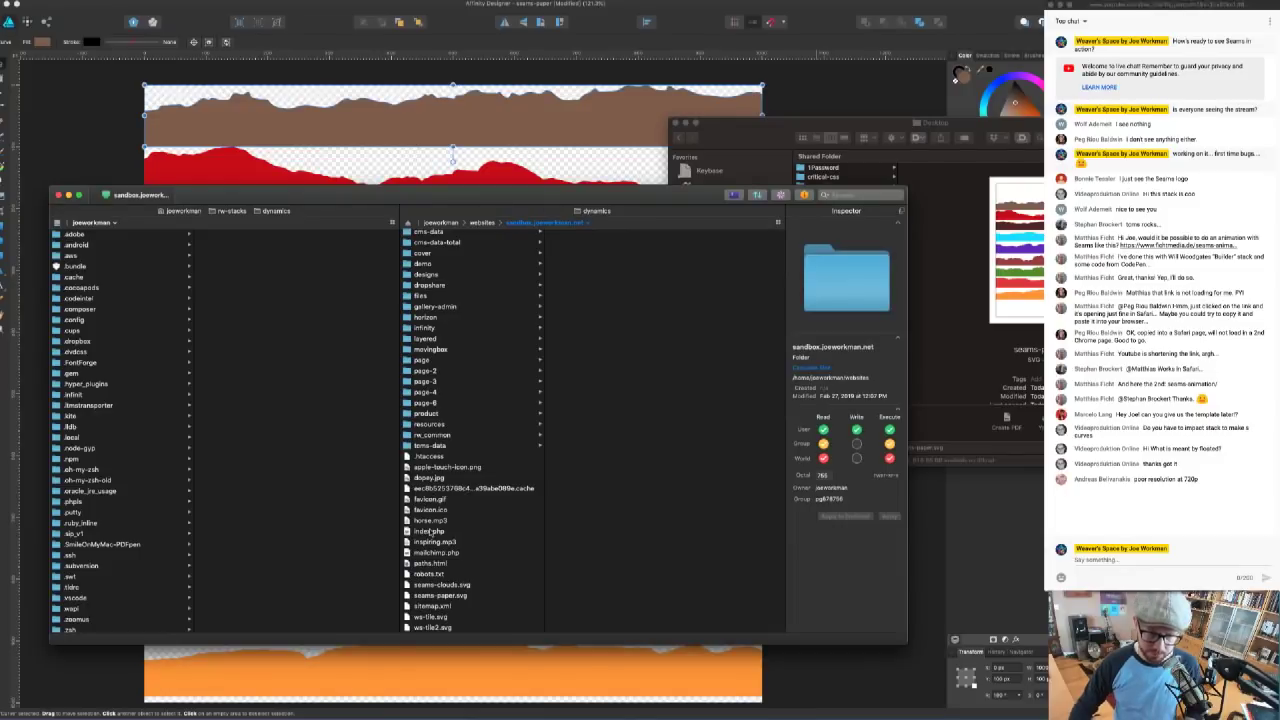
click(436, 596)
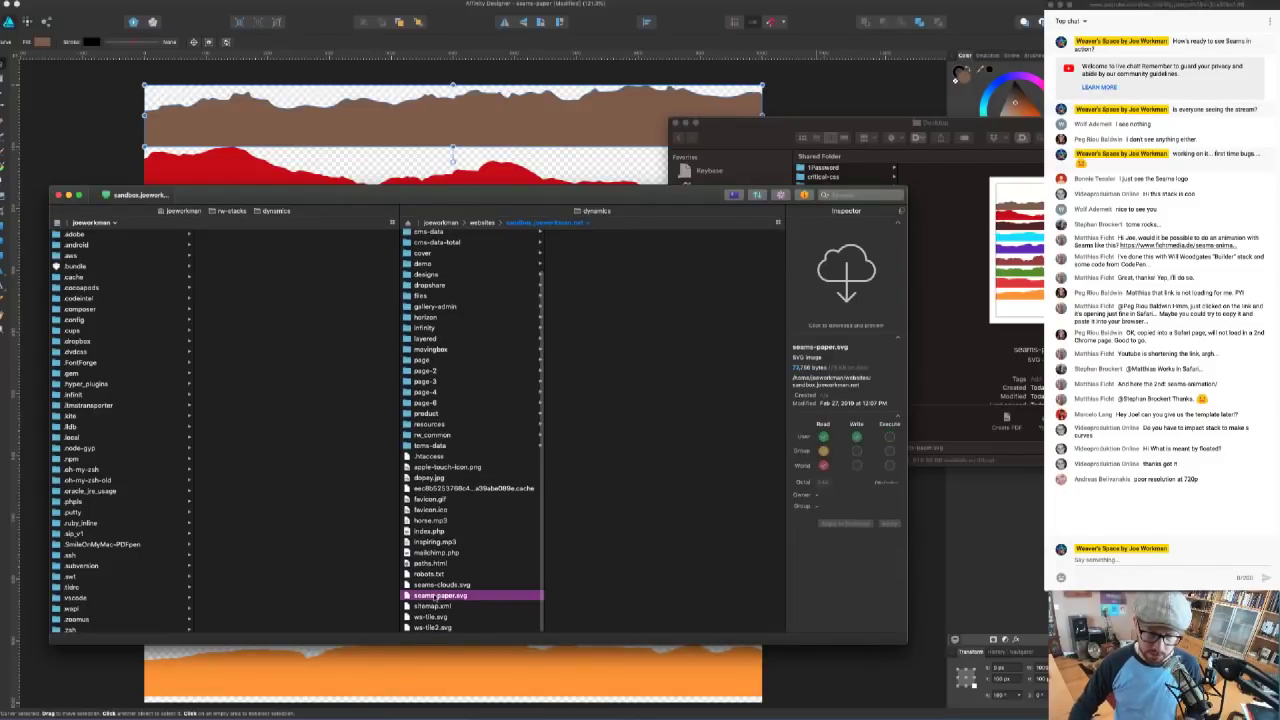
right_click(437, 597)
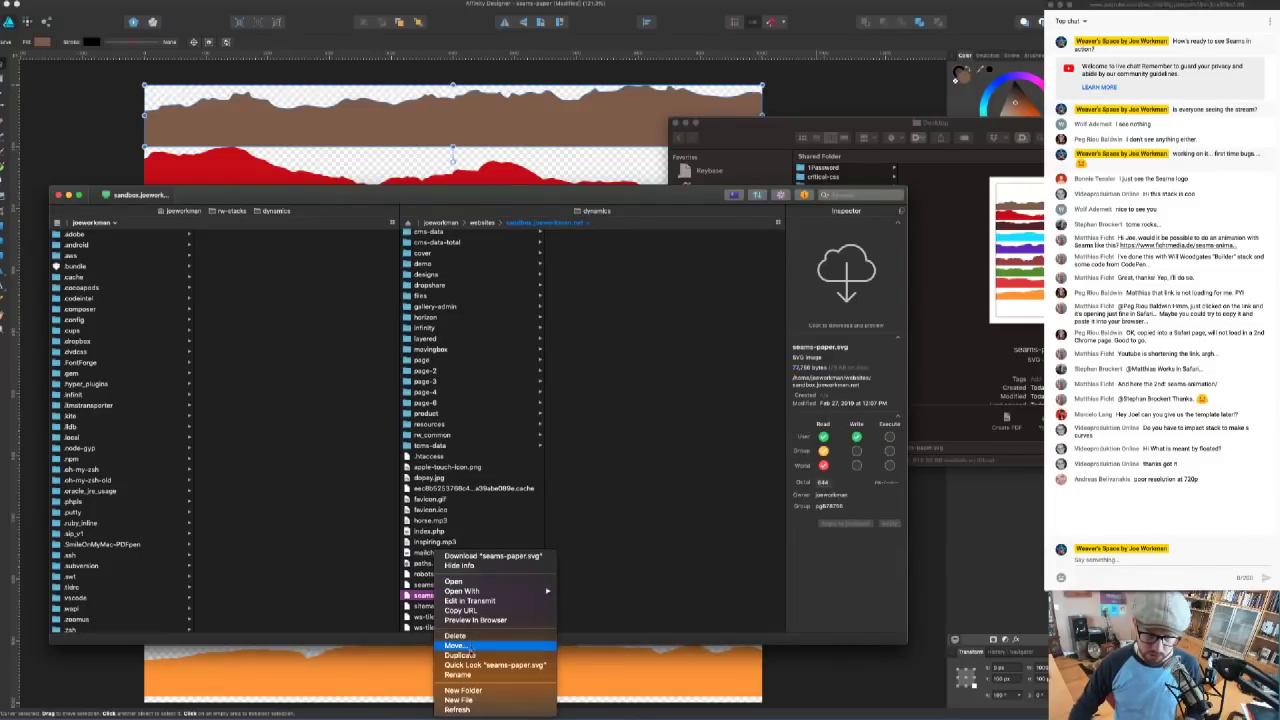
mouse_move(463, 592)
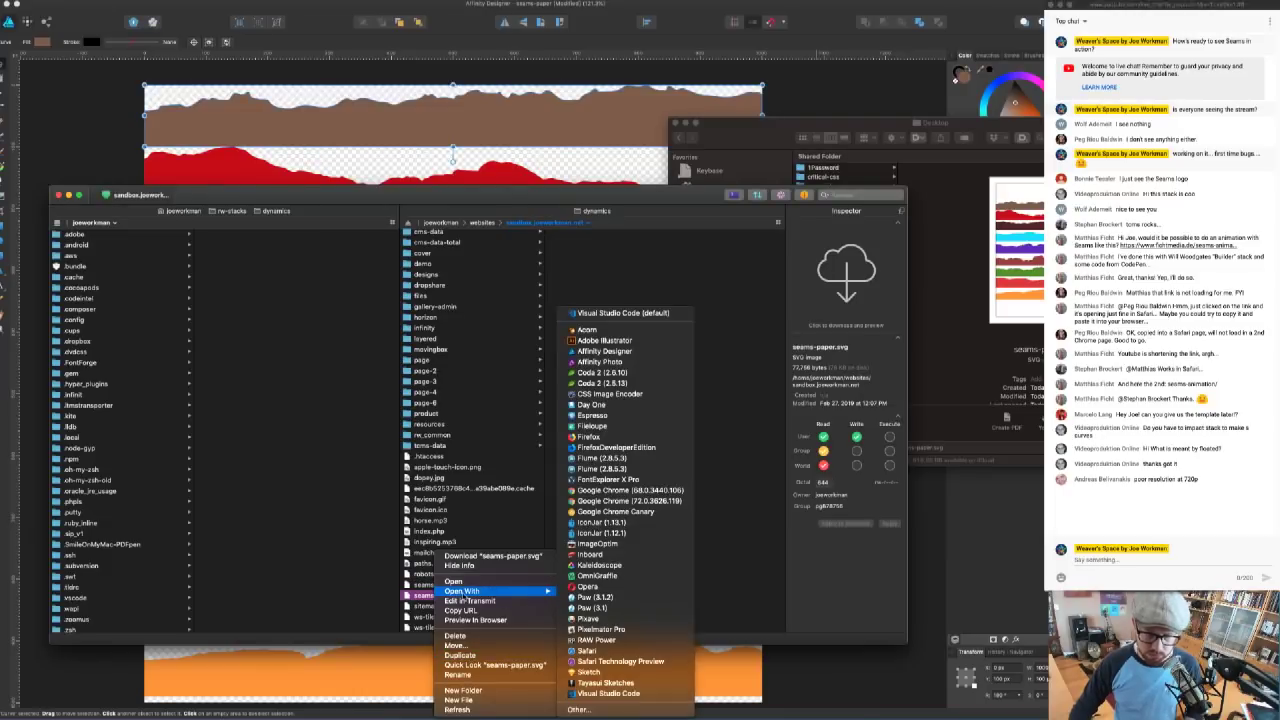
click(417, 600)
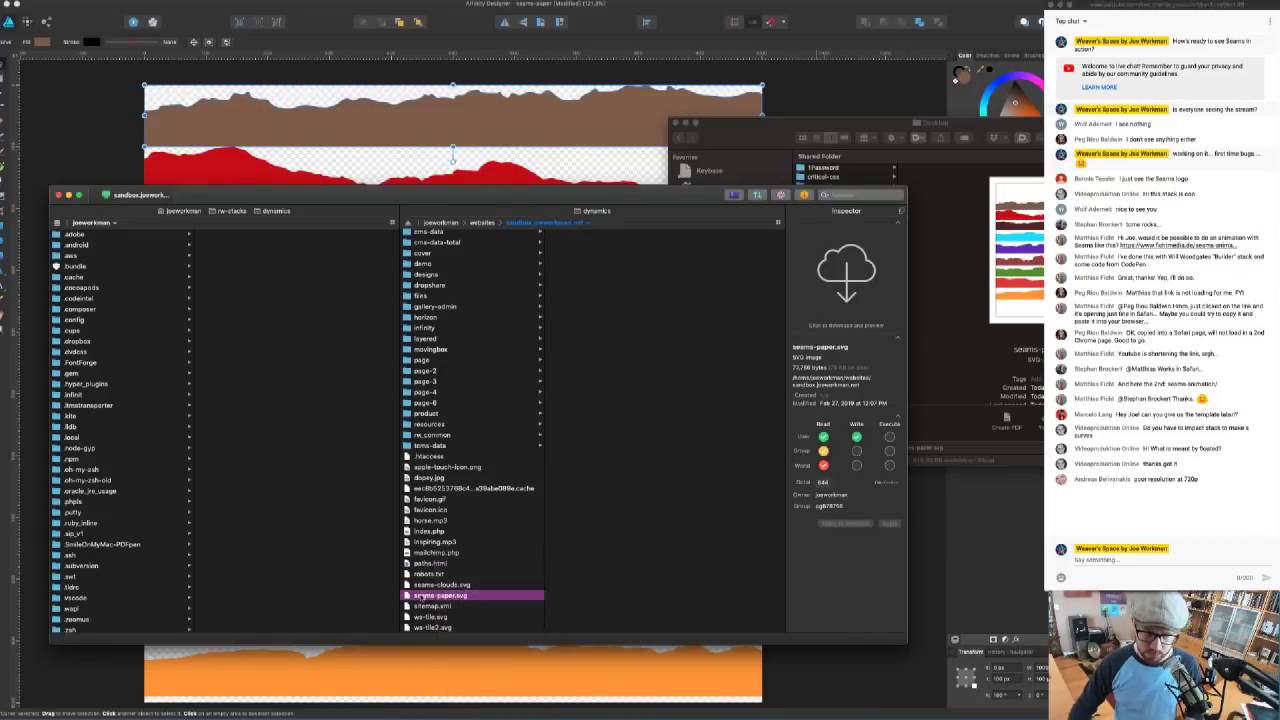
right_click(421, 598)
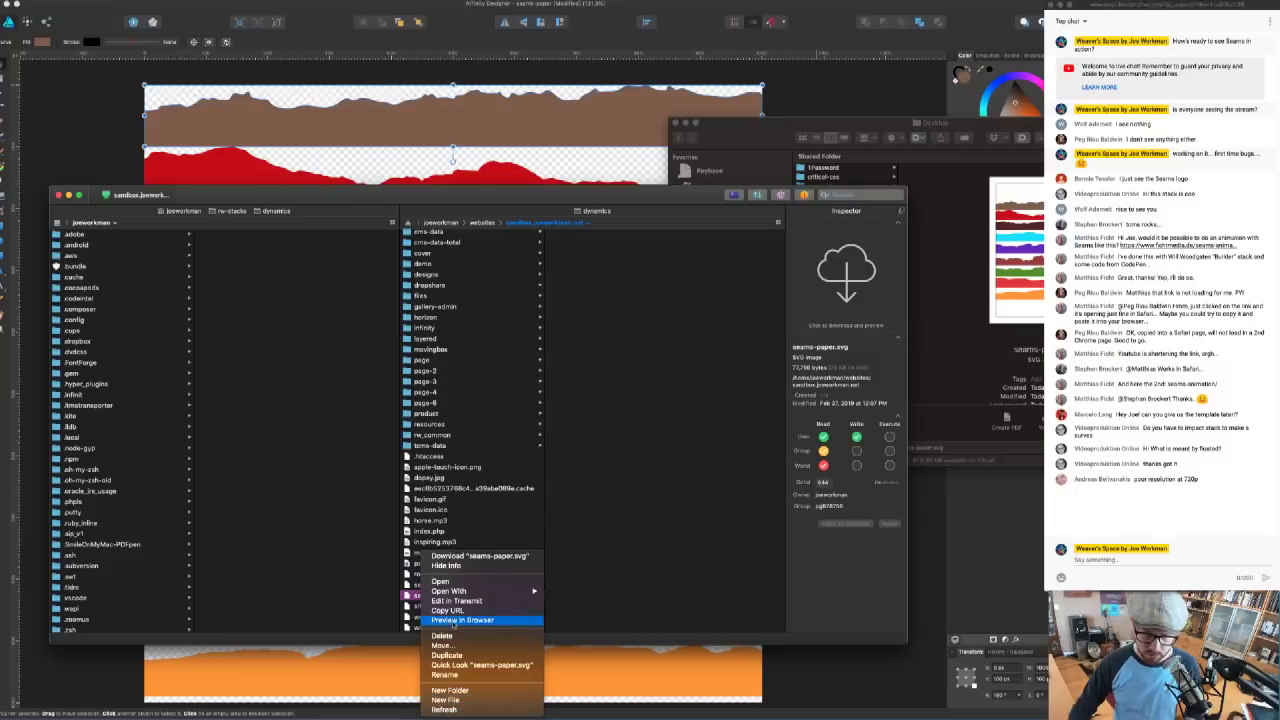
click(453, 613)
- Switch to RapidWeaver and set the External stack's External SVG link to the copied seams-paper.svg URL
key(ctrl+Up)
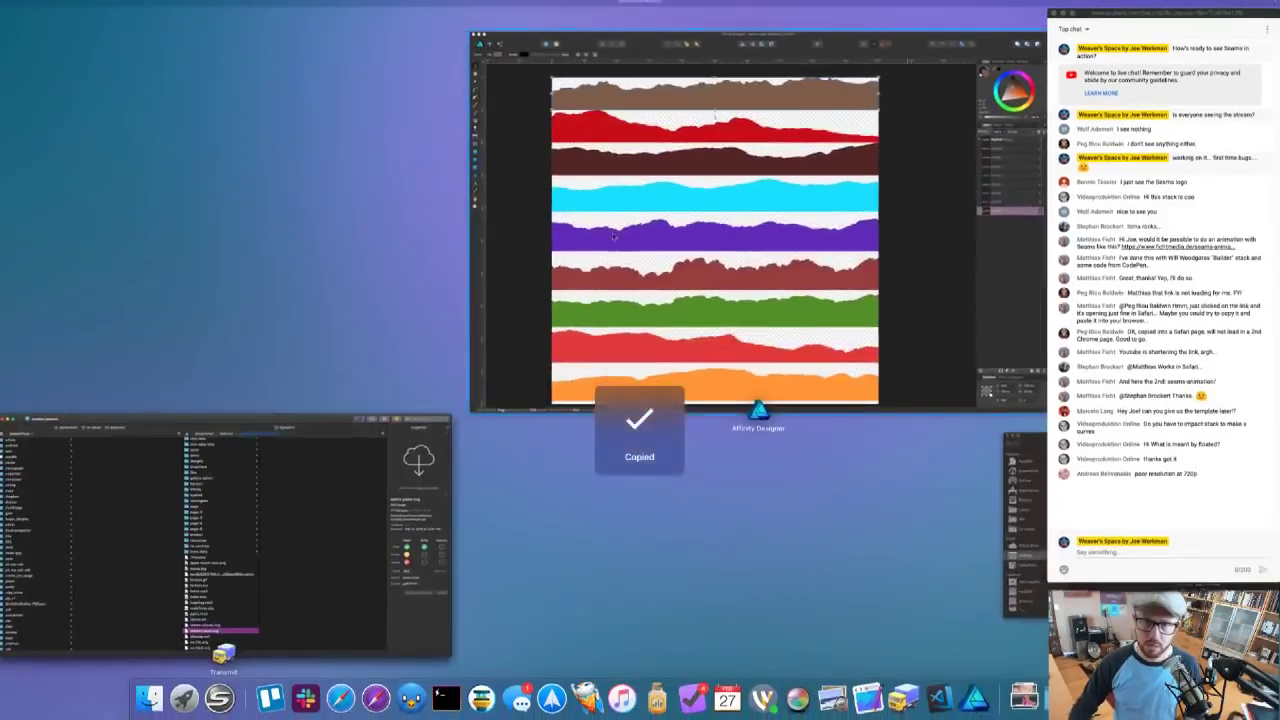
click(540, 398)
click(868, 698)
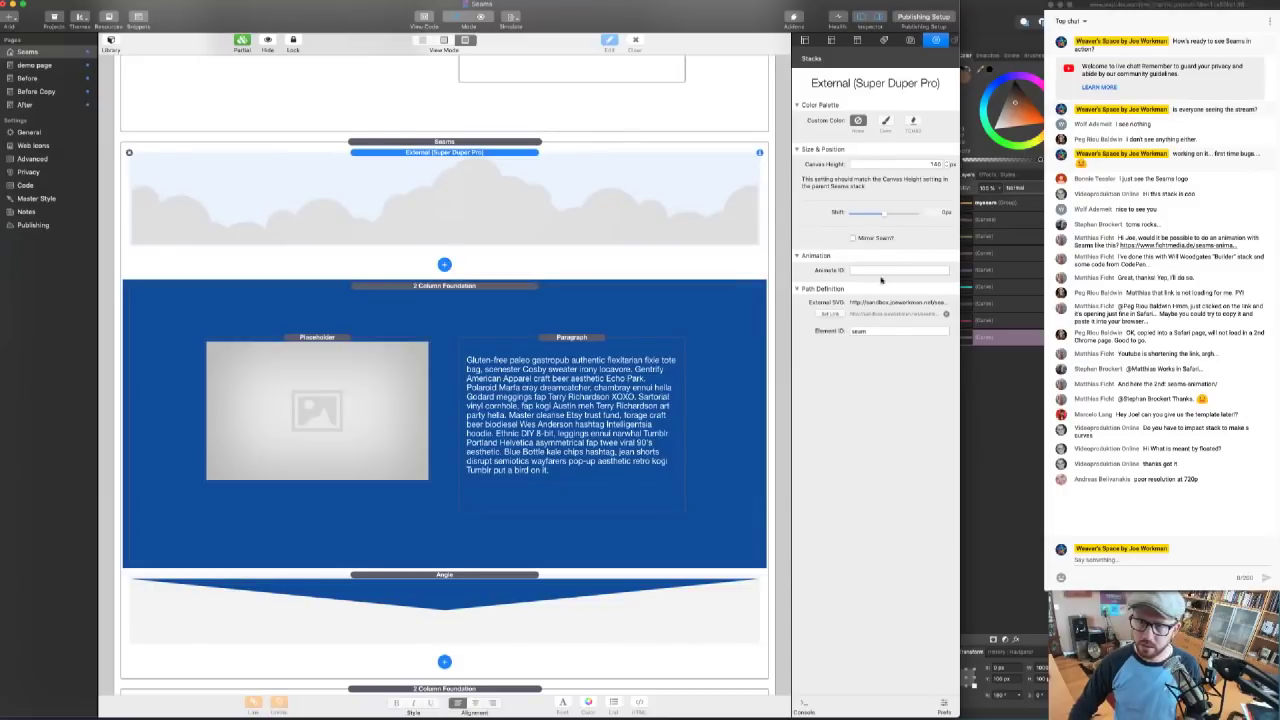
click(829, 315)
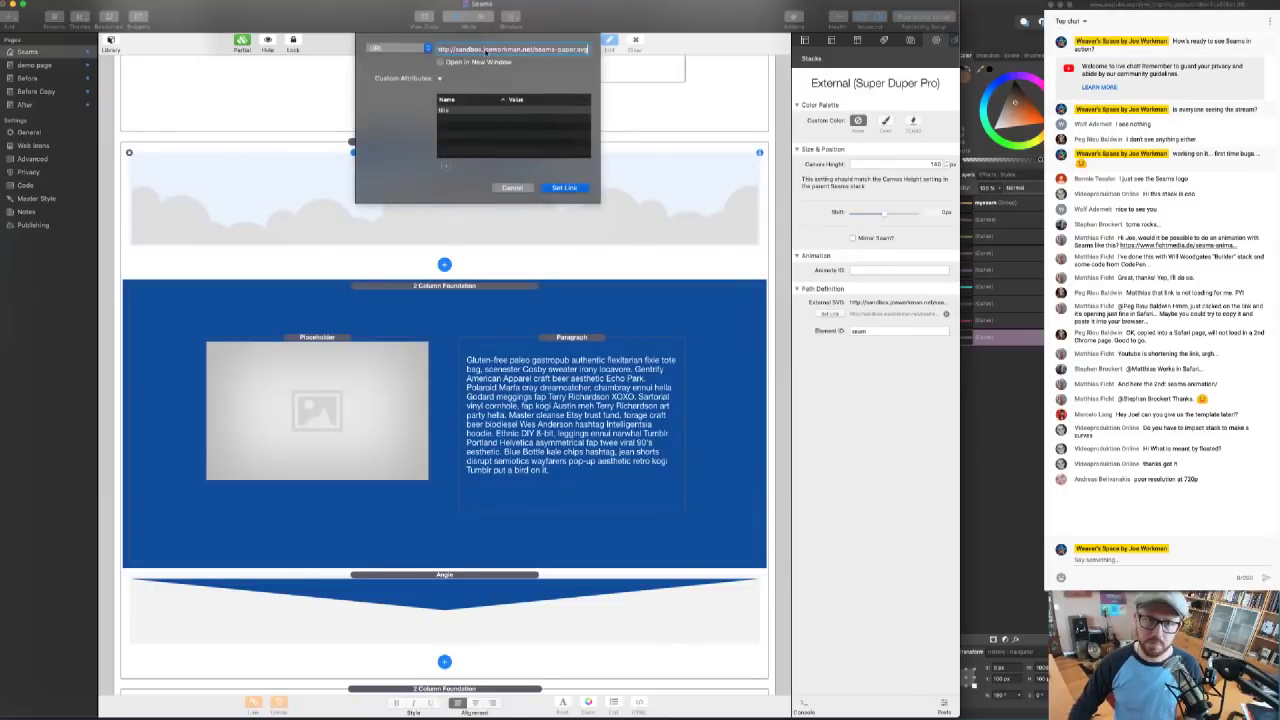
click(564, 187)
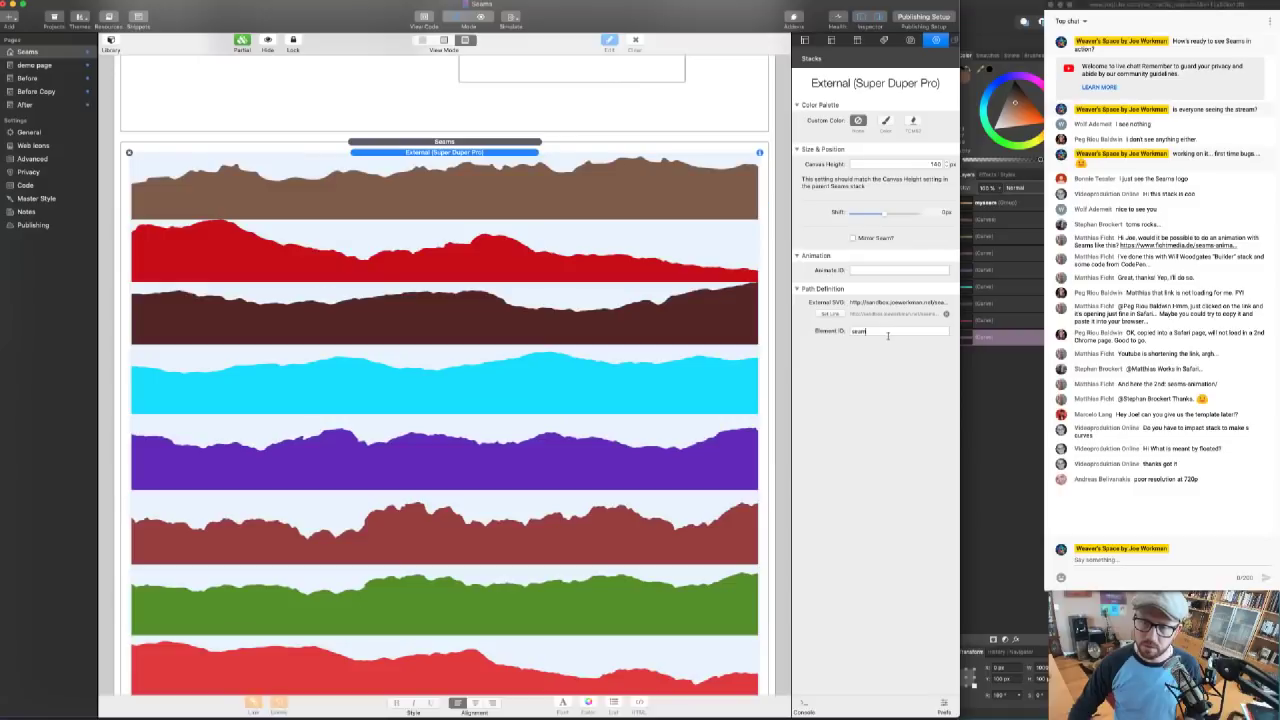
- Set the External stack's Element ID to myseam
click(887, 335)
text(myseam)
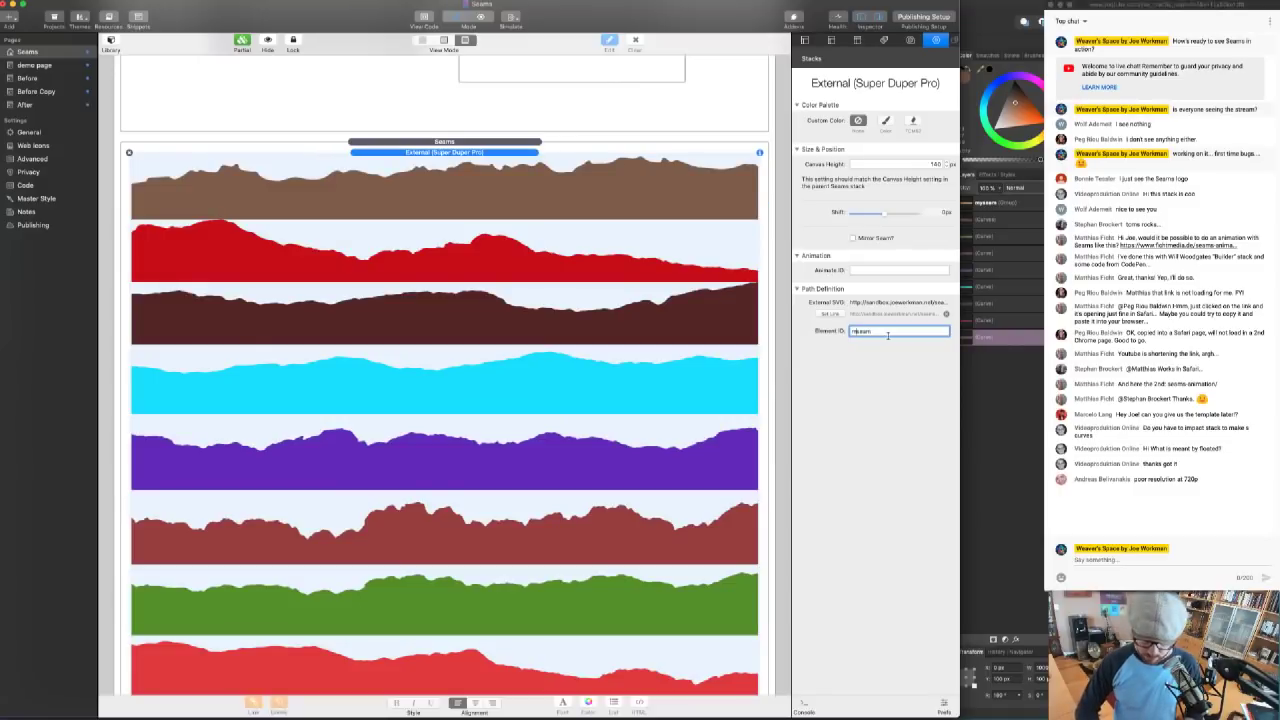
key(shift+End)
key(BackSpace)
key(Return)
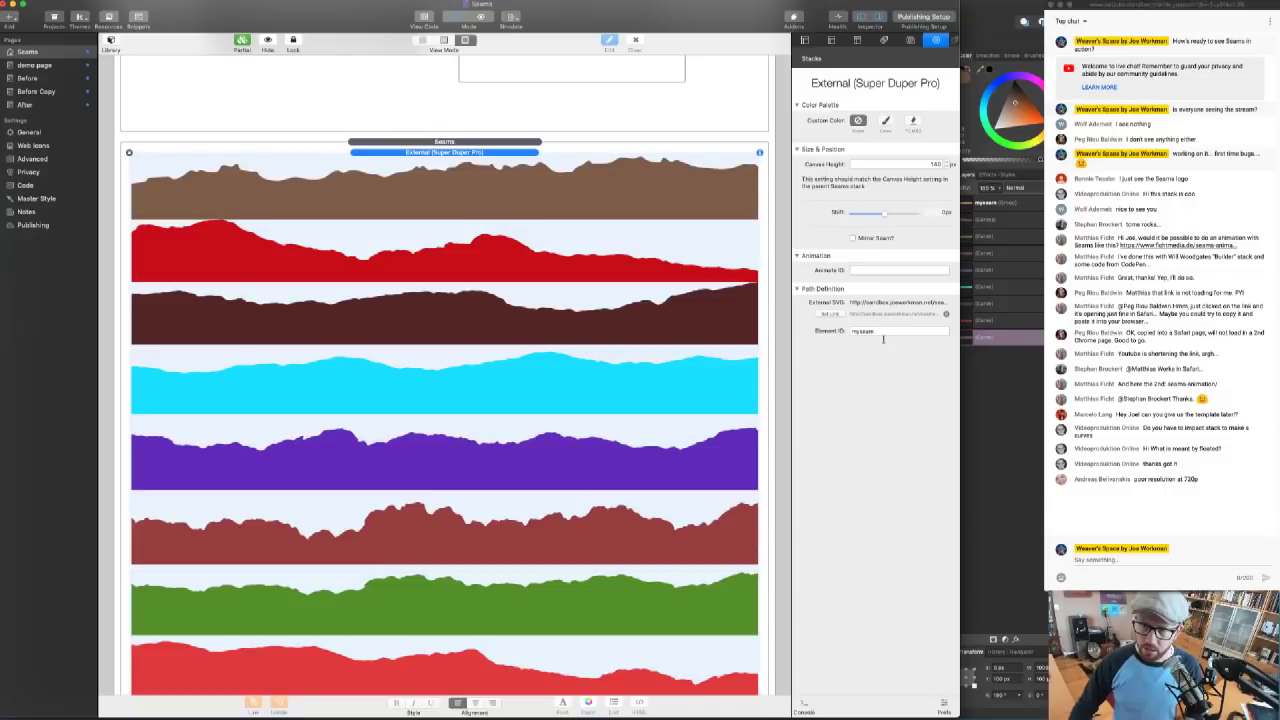
- Look over the seams rendered in the External stack and preview the Seams page
scroll(433, 411, down, 4)
scroll(450, 470, up, 4)
scroll(448, 262, up, 2)
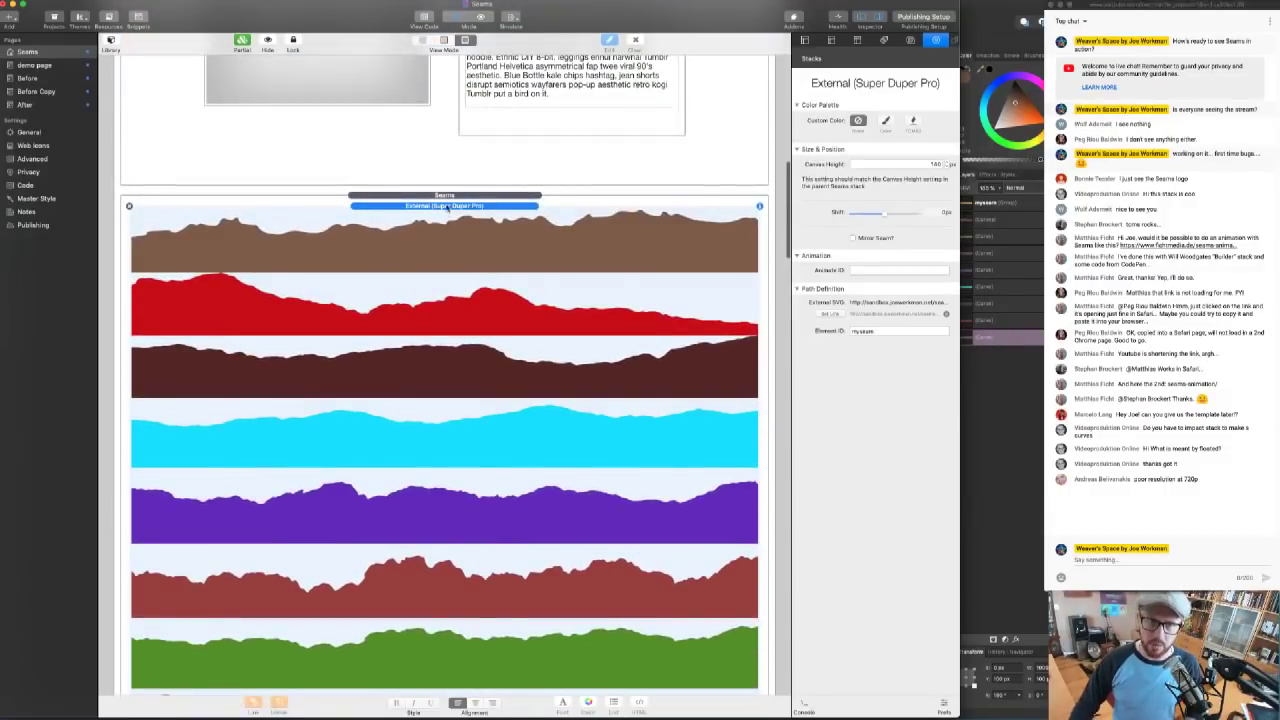
key(super+r)
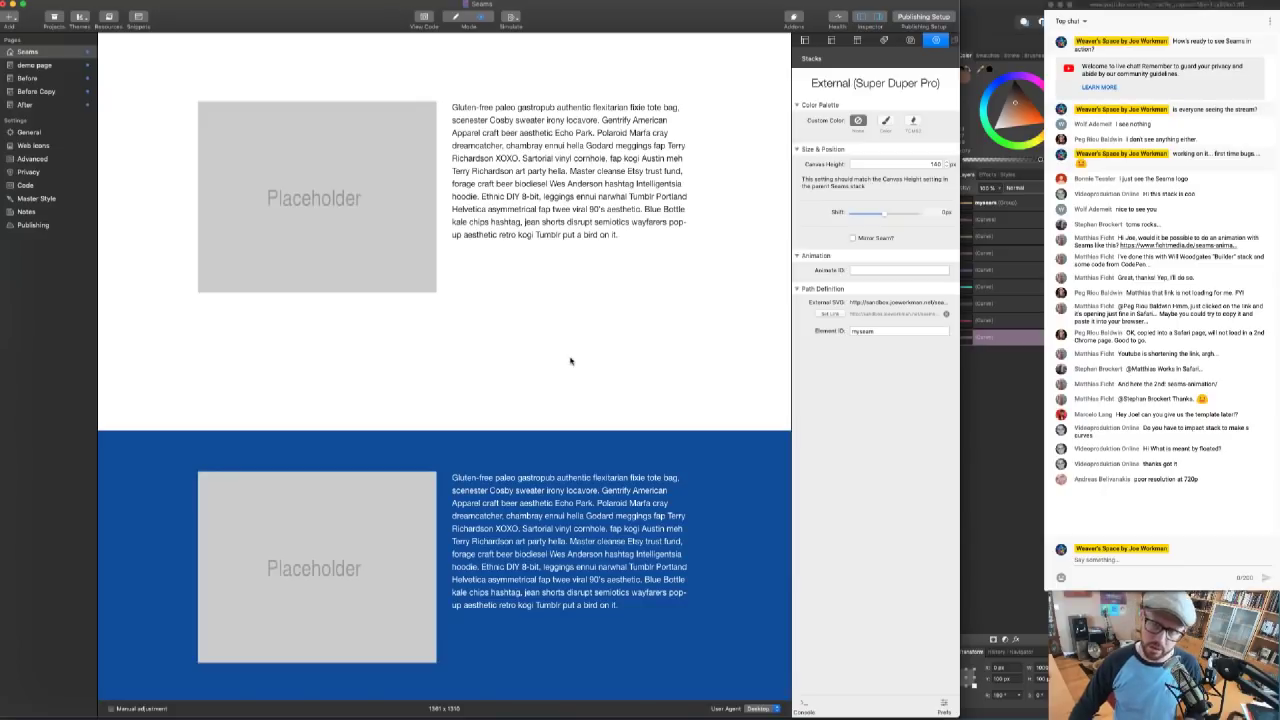
- Check the orange curve's layer name in Affinity Designer and try curve1 as the External stack's Element ID in RapidWeaver
click(1040, 197)
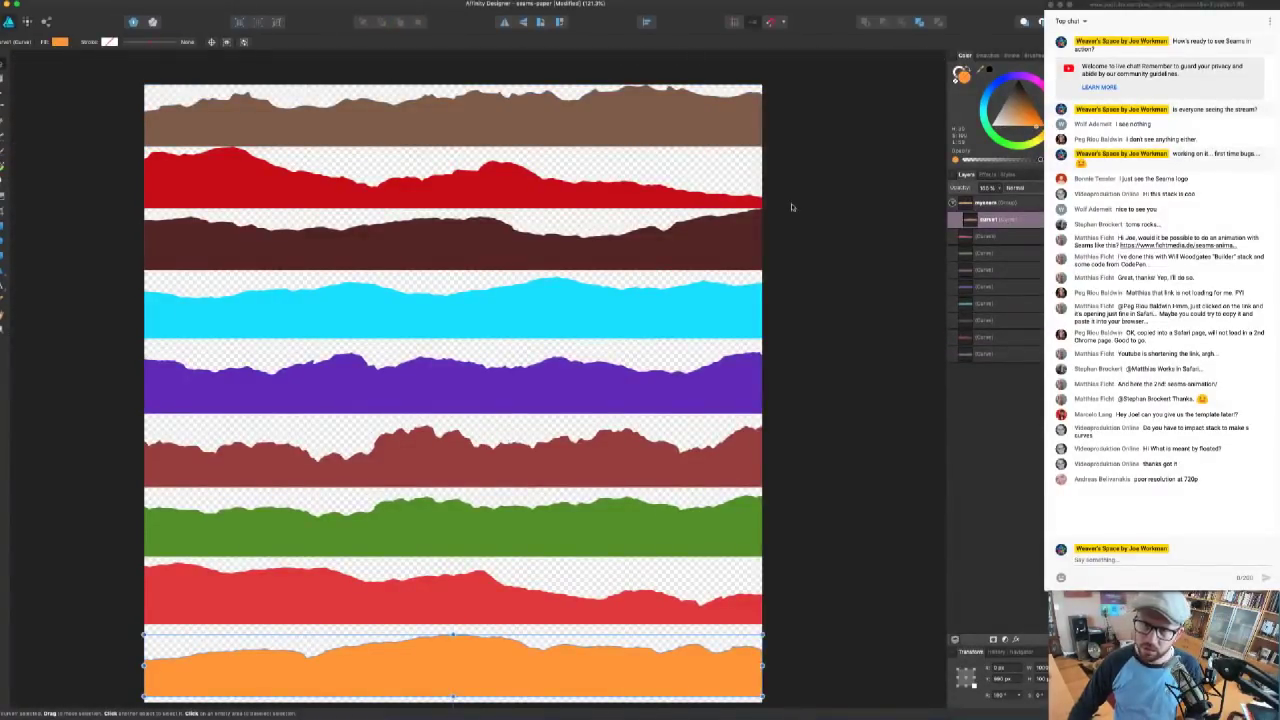
key(ctrl+Up)
click(379, 481)
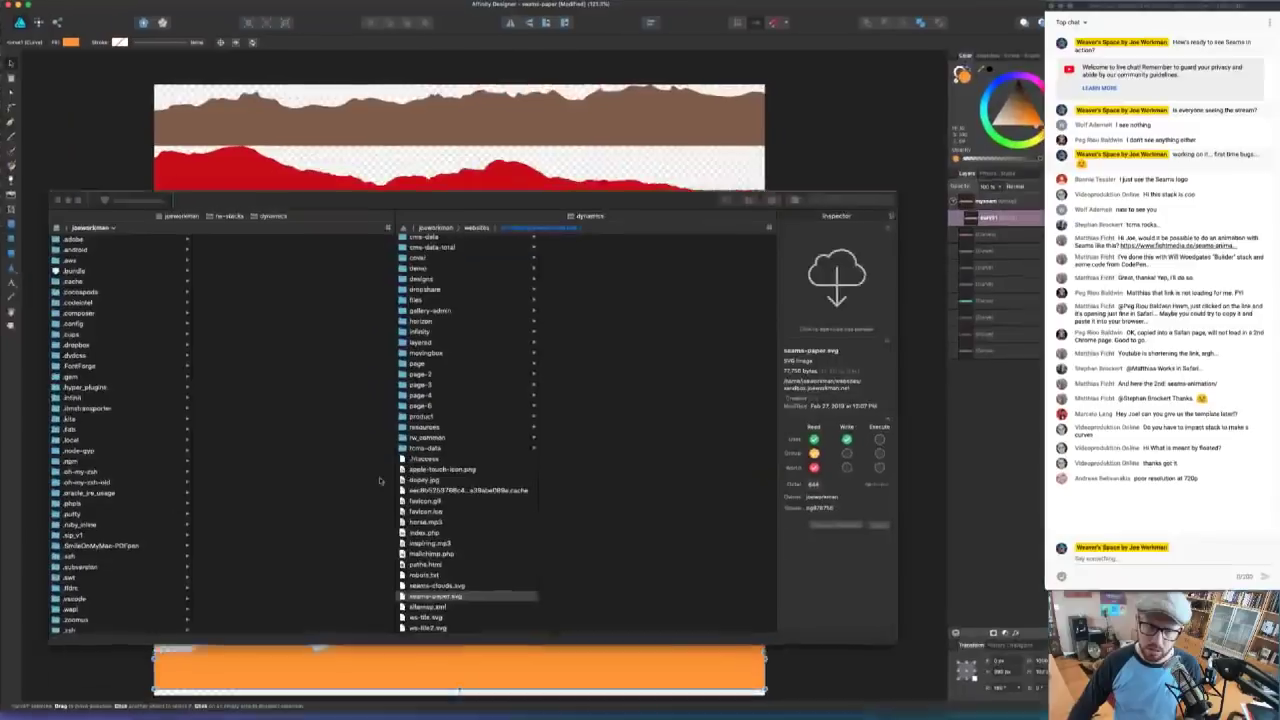
key(ctrl+Up)
click(379, 200)
click(884, 331)
text(d)
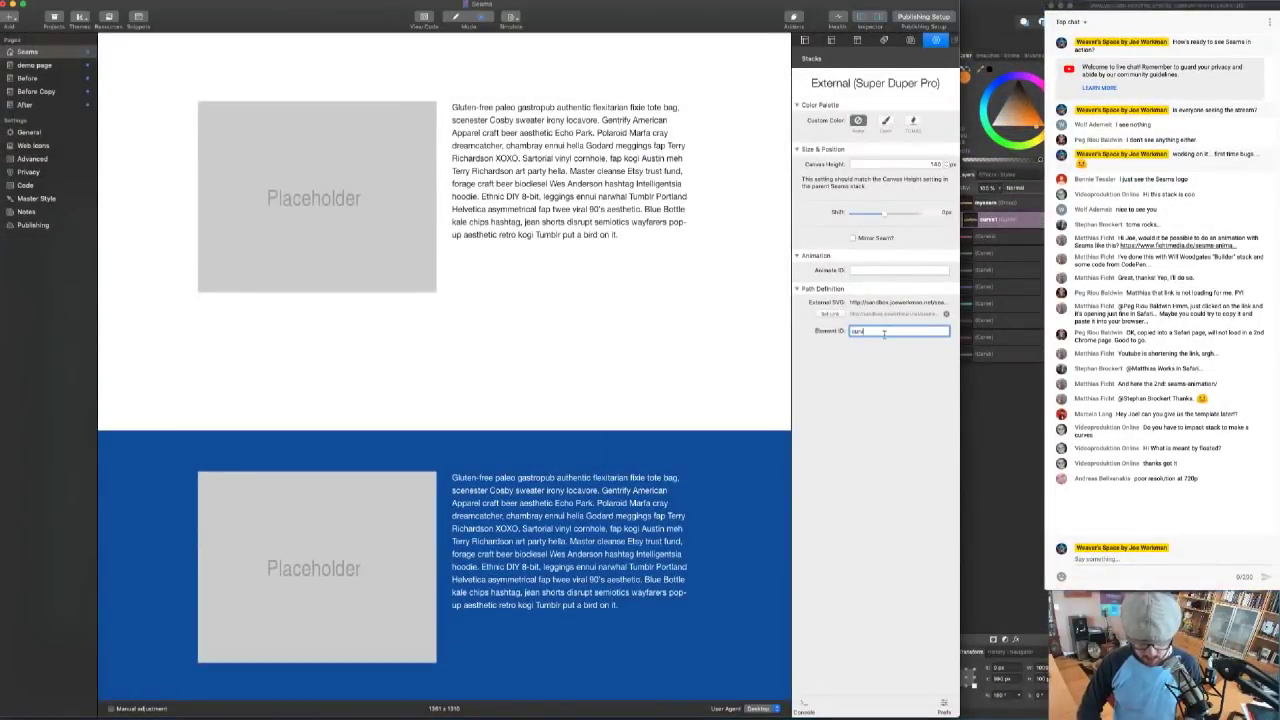
key(Return)
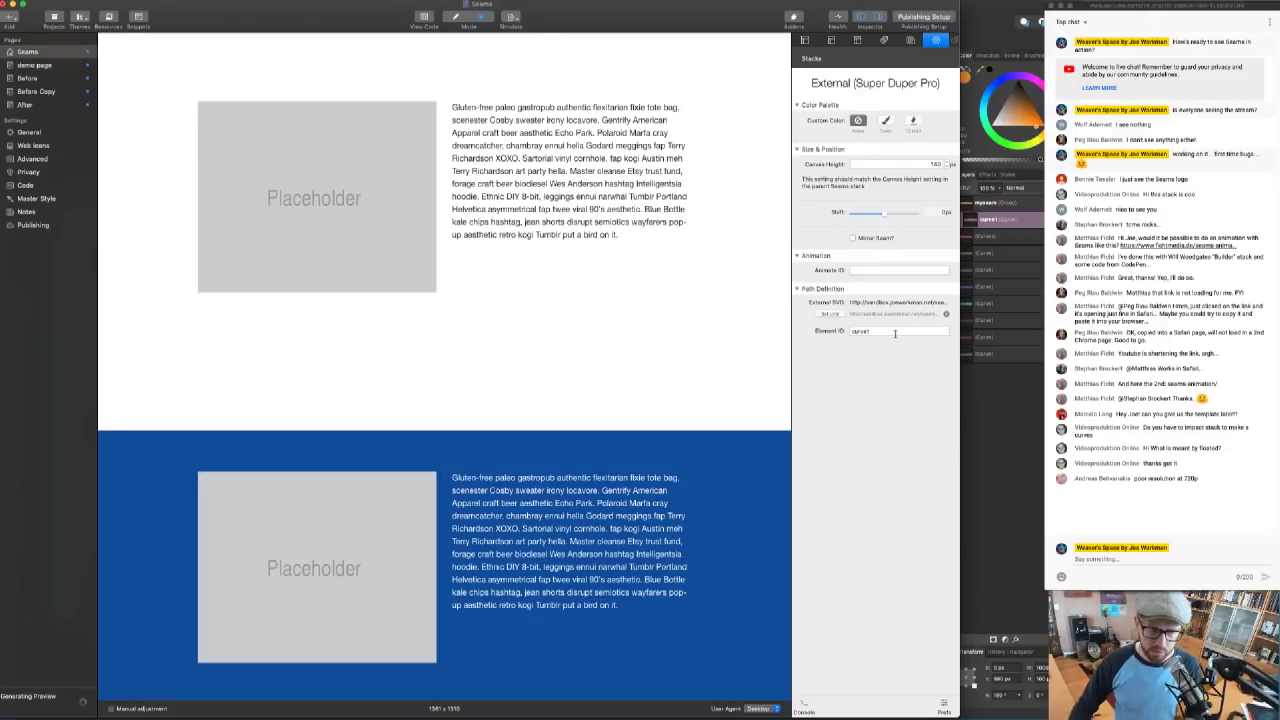
click(895, 332)
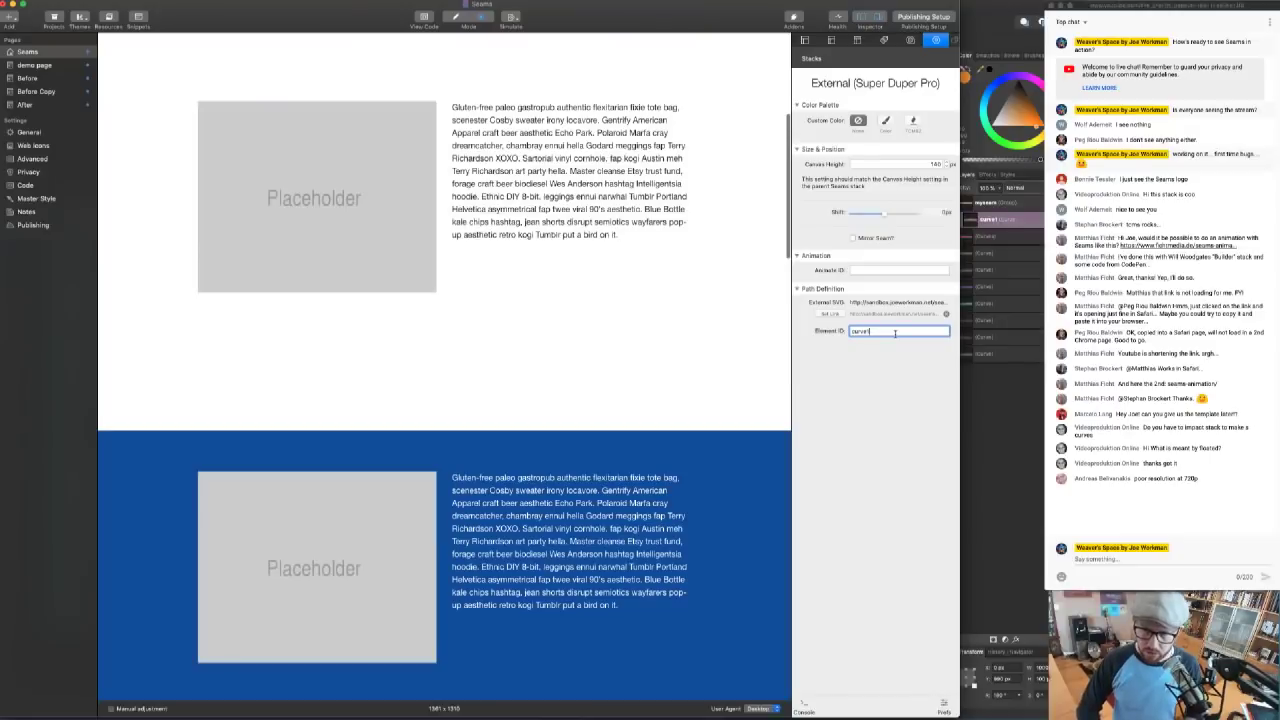
- Switch to the Safari preview and examine the section transitions on the Seams page
key(super+Tab)
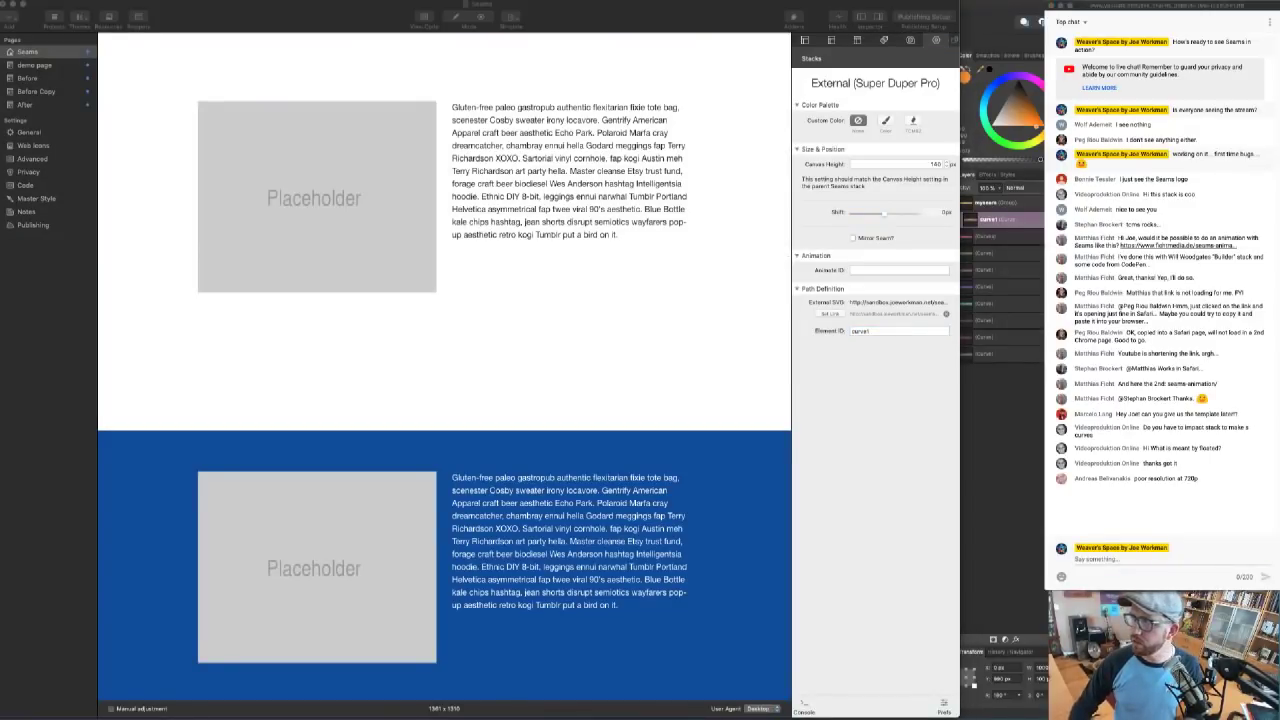
scroll(573, 266, down, 5)
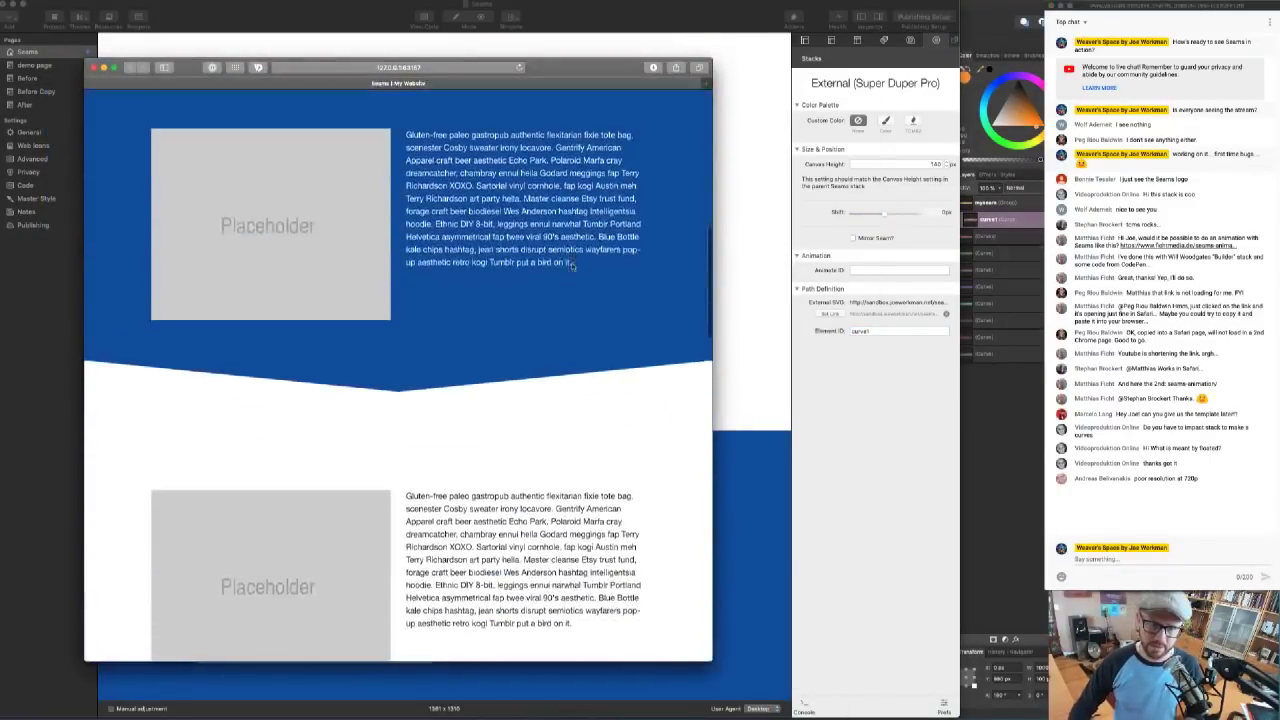
scroll(572, 266, up, 5)
- Return to RapidWeaver and set the External stack's Element ID back to myseam
click(877, 412)
double_click(877, 335)
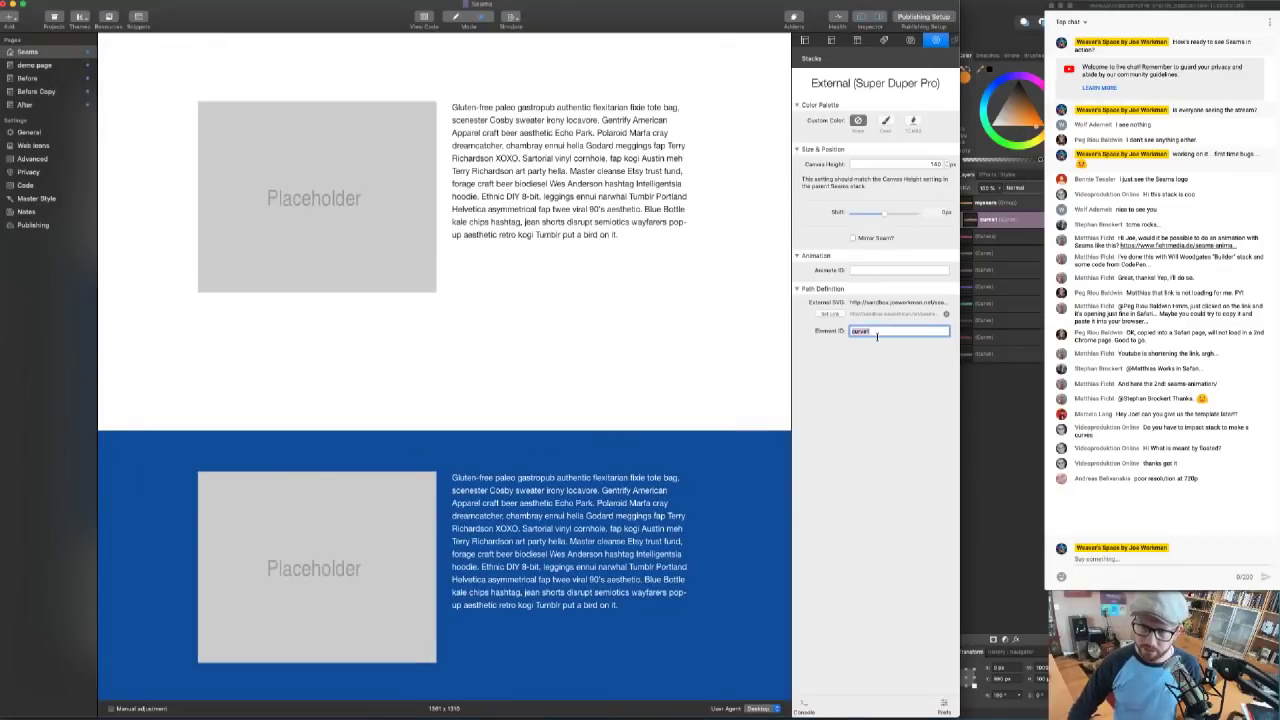
text(myseam)
key(Return)
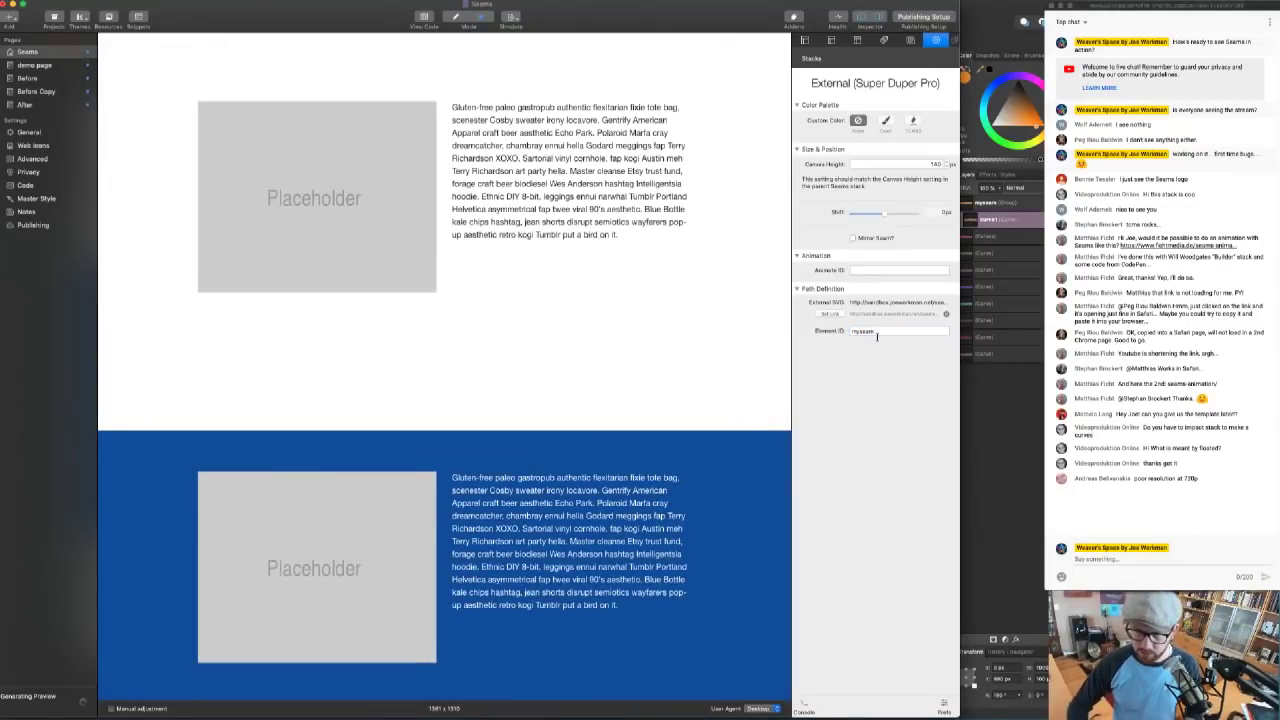
- Switch to the Safari preview of the Seams page and reload it to check the seam
key(super+Tab)
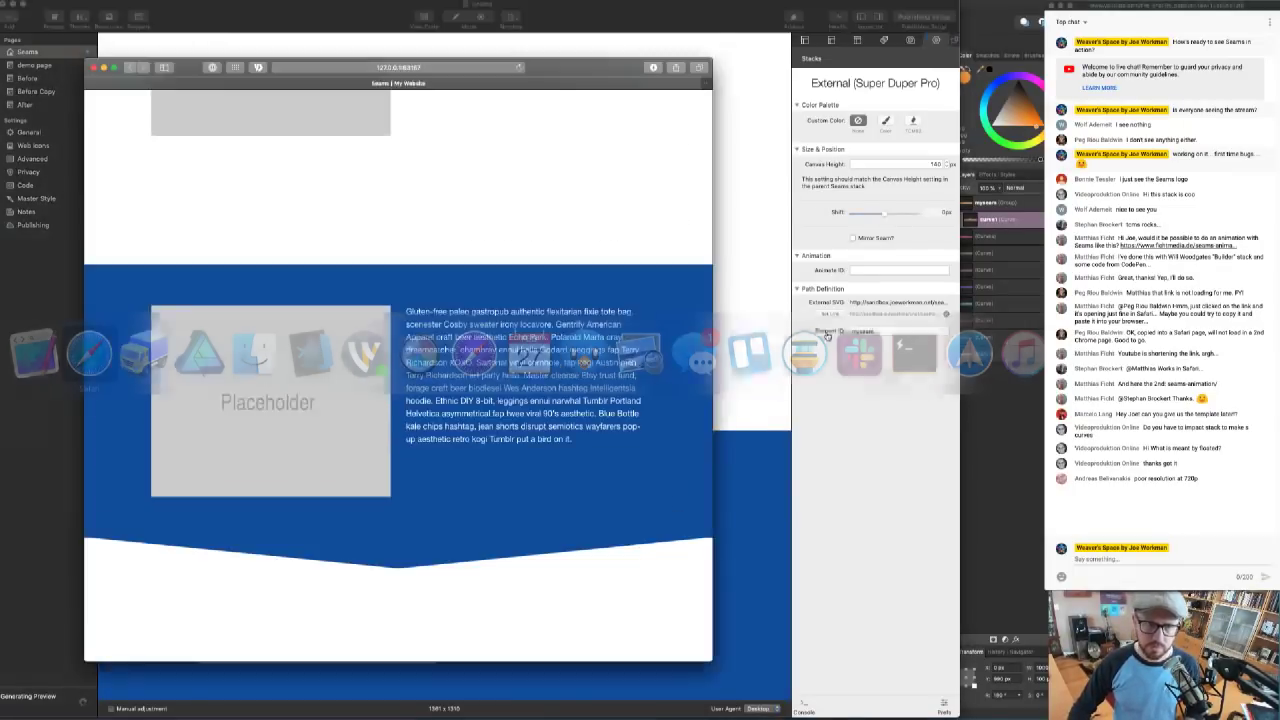
key(super+r)
key(super+r)
key(super+r)
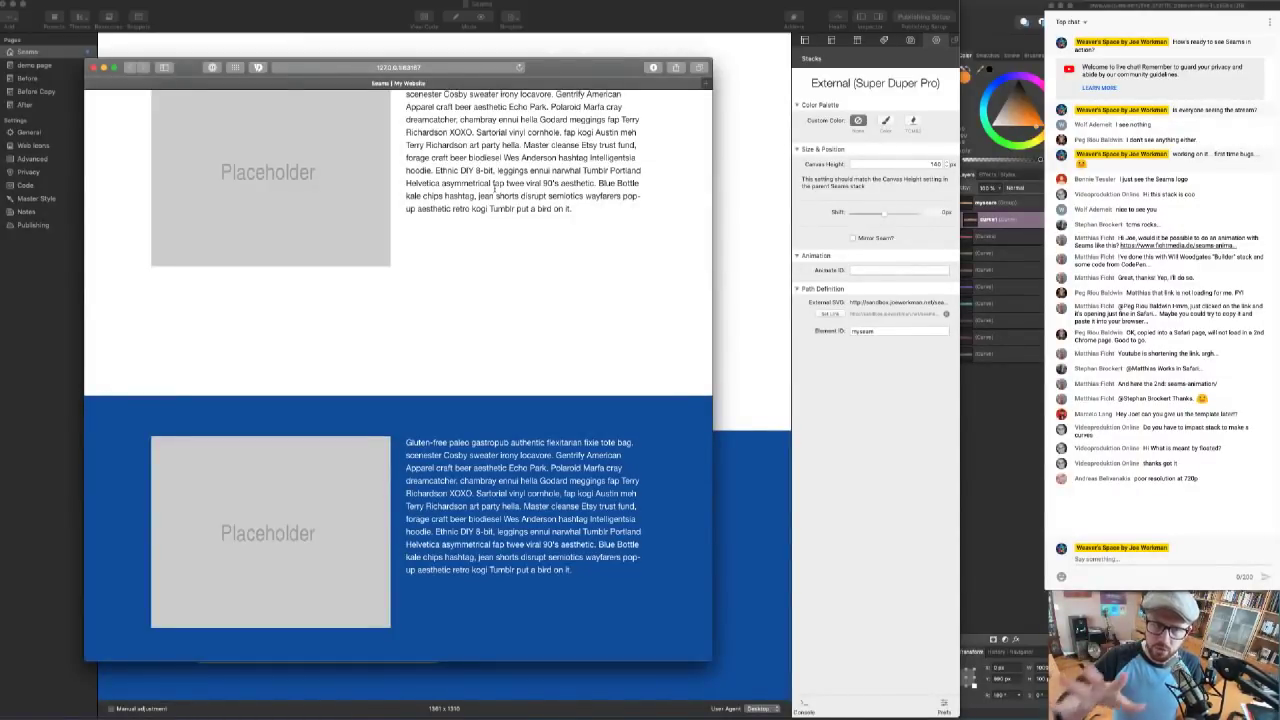
- Close the Safari preview window and move the RapidWeaver window aside to uncover the windows behind it
drag(610, 84, 679, 67)
click(165, 50)
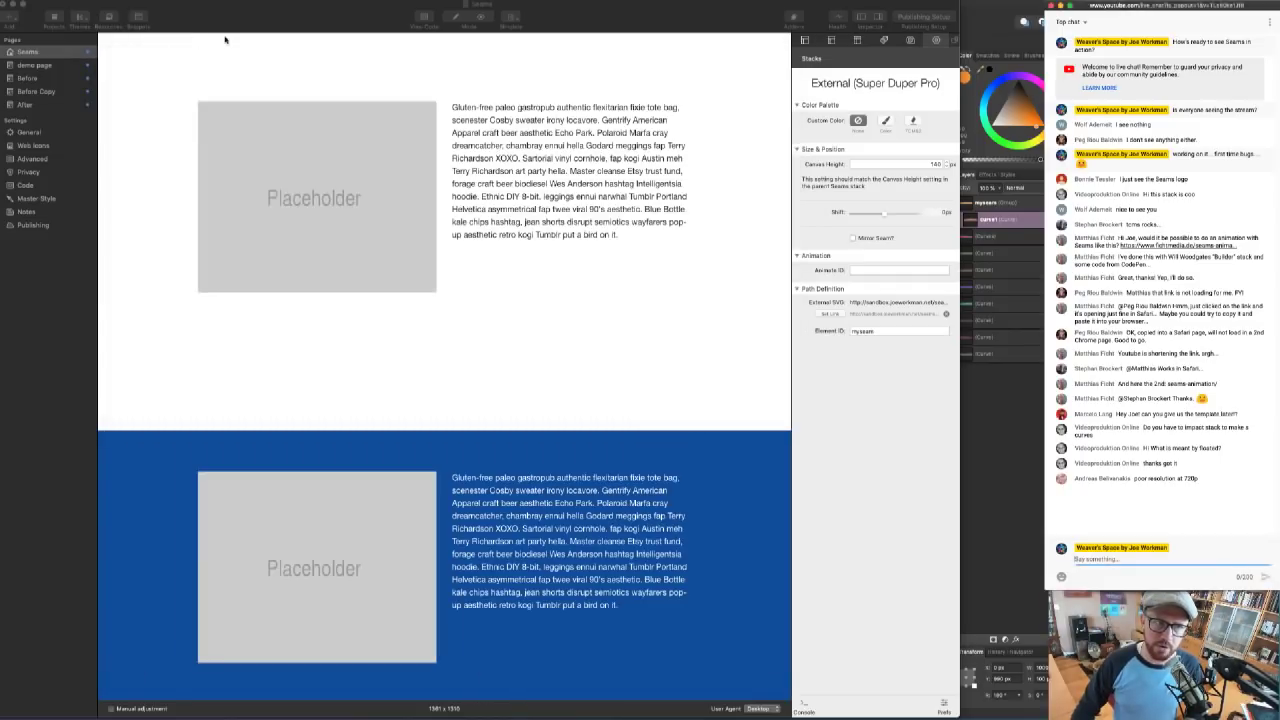
drag(205, 26, 339, 24)
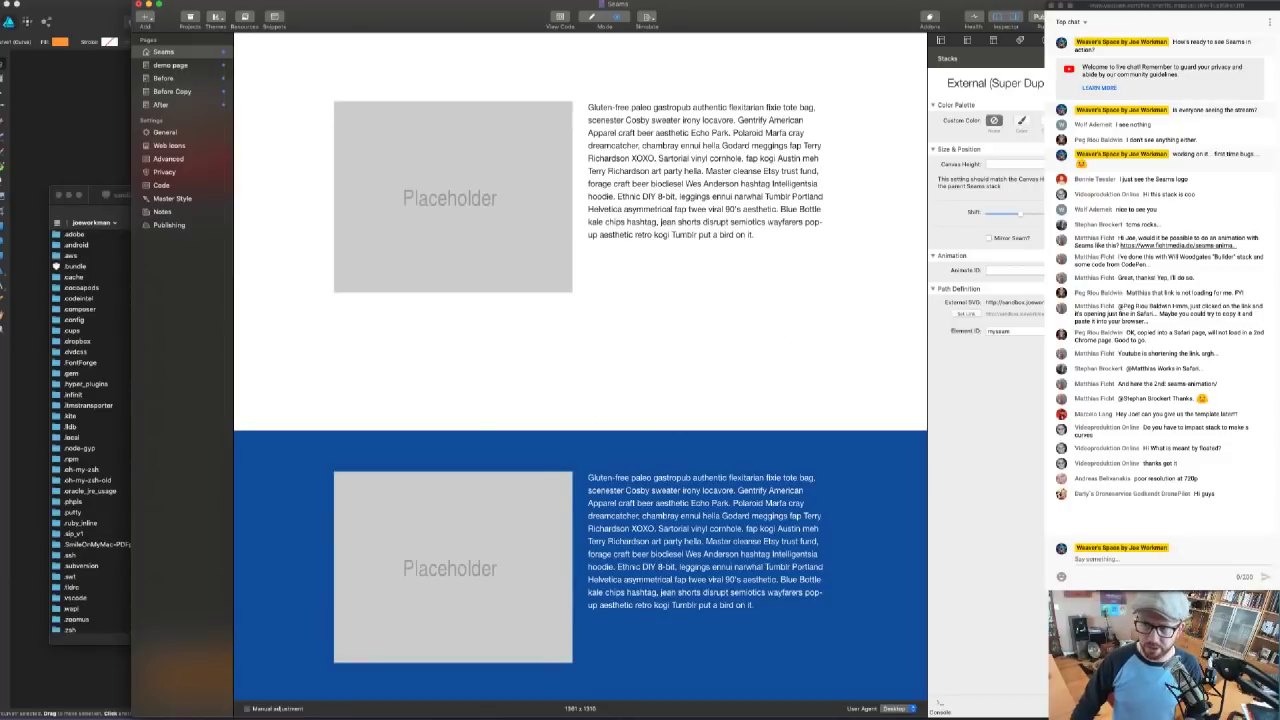
- Switch to Finder and delete seams-paper.svg from the Desktop folder
key(super+Tab)
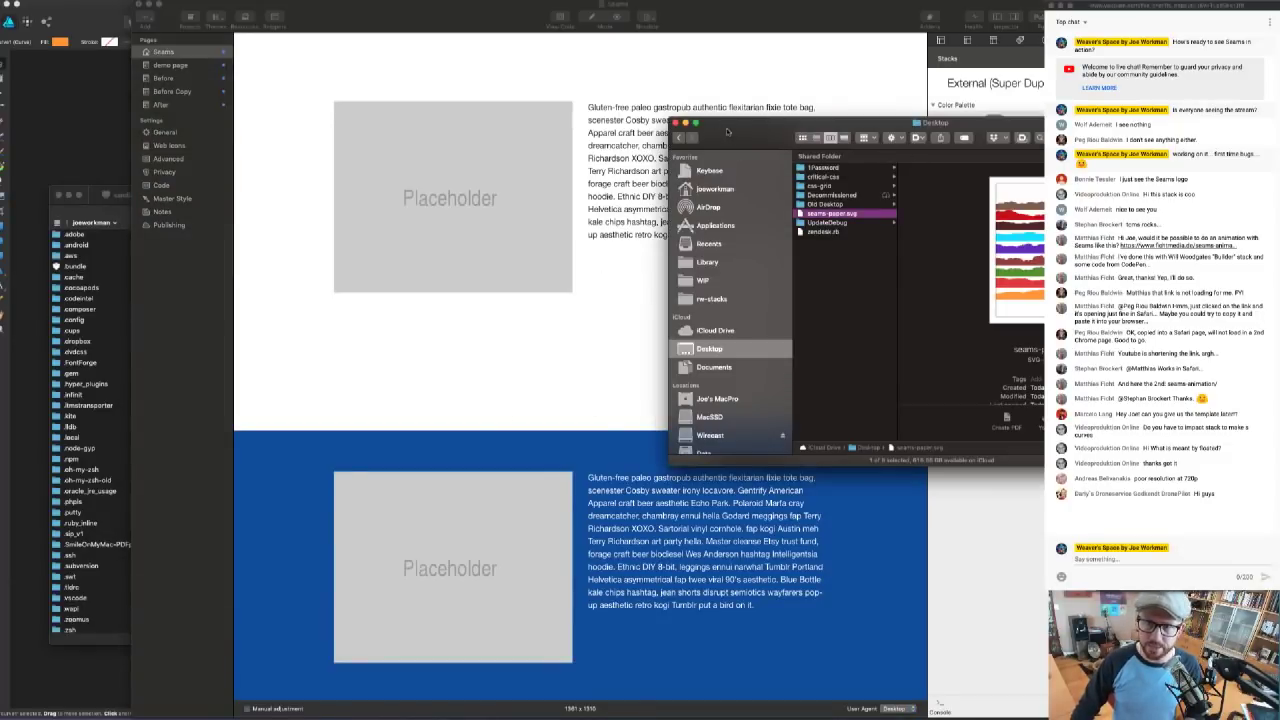
key(super+BackSpace)
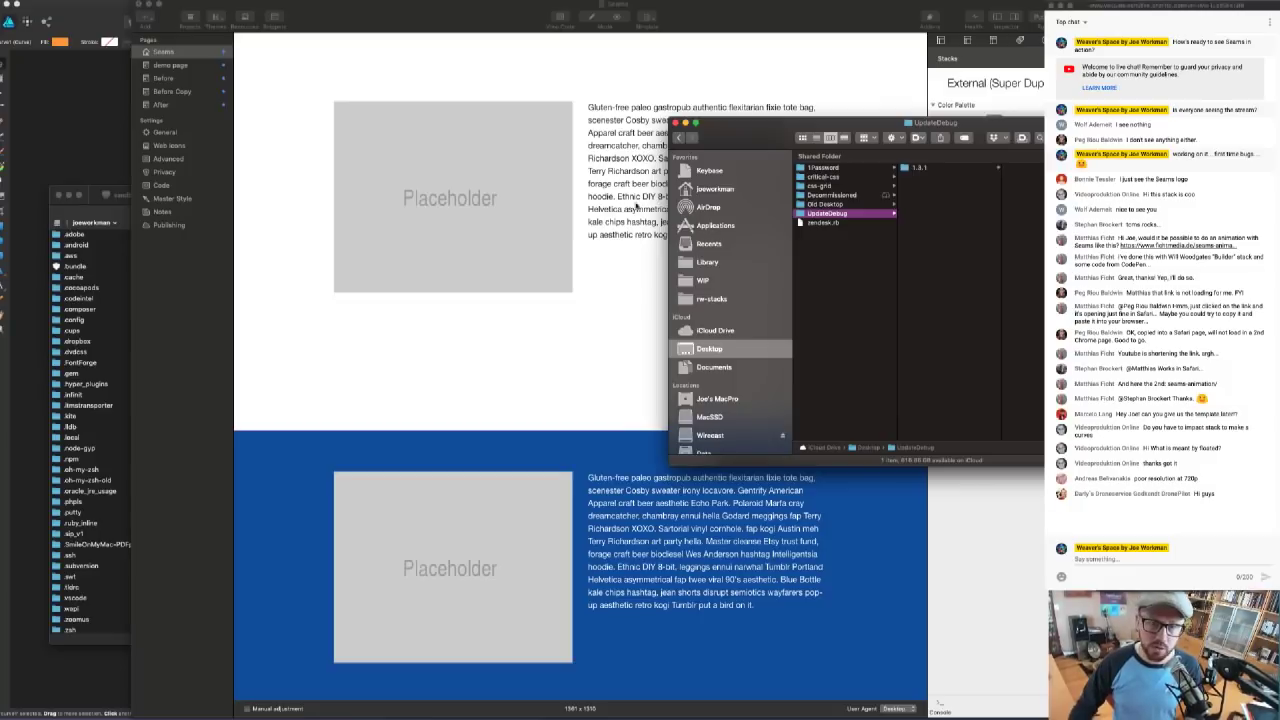
- Switch to Affinity Designer and close the seams-paper document without saving it
click(652, 203)
key(ctrl+Up)
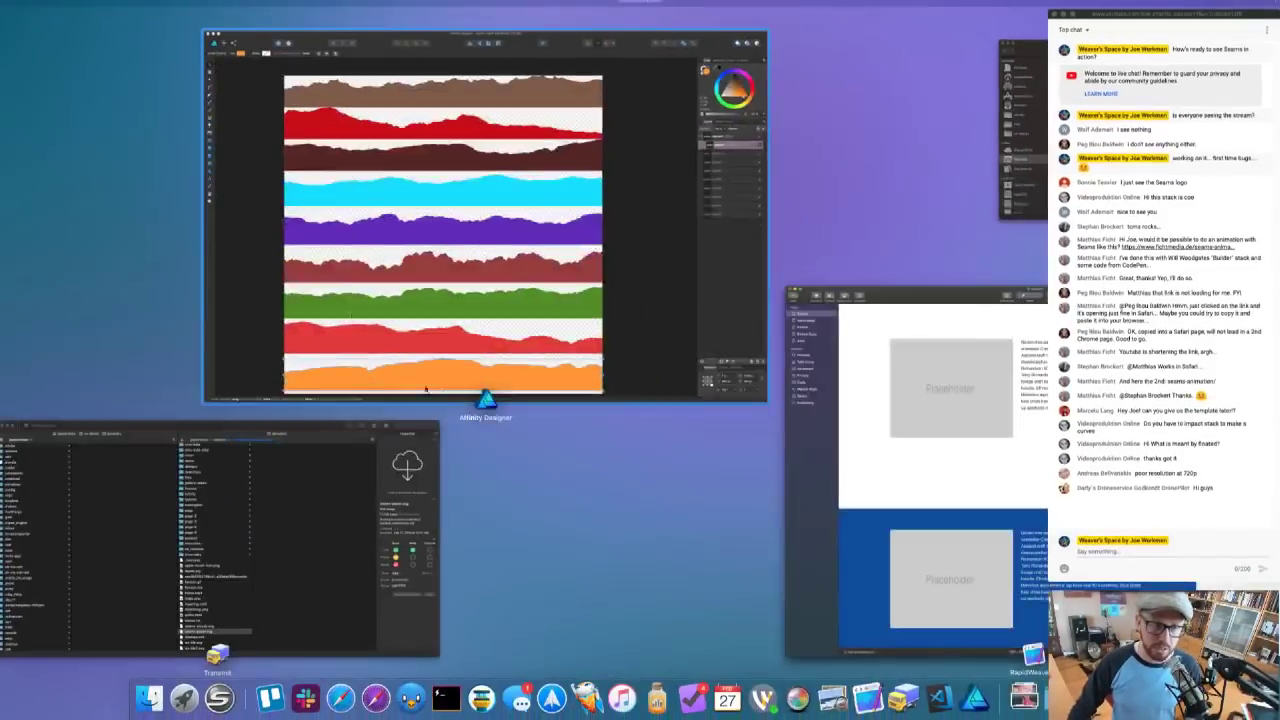
click(449, 293)
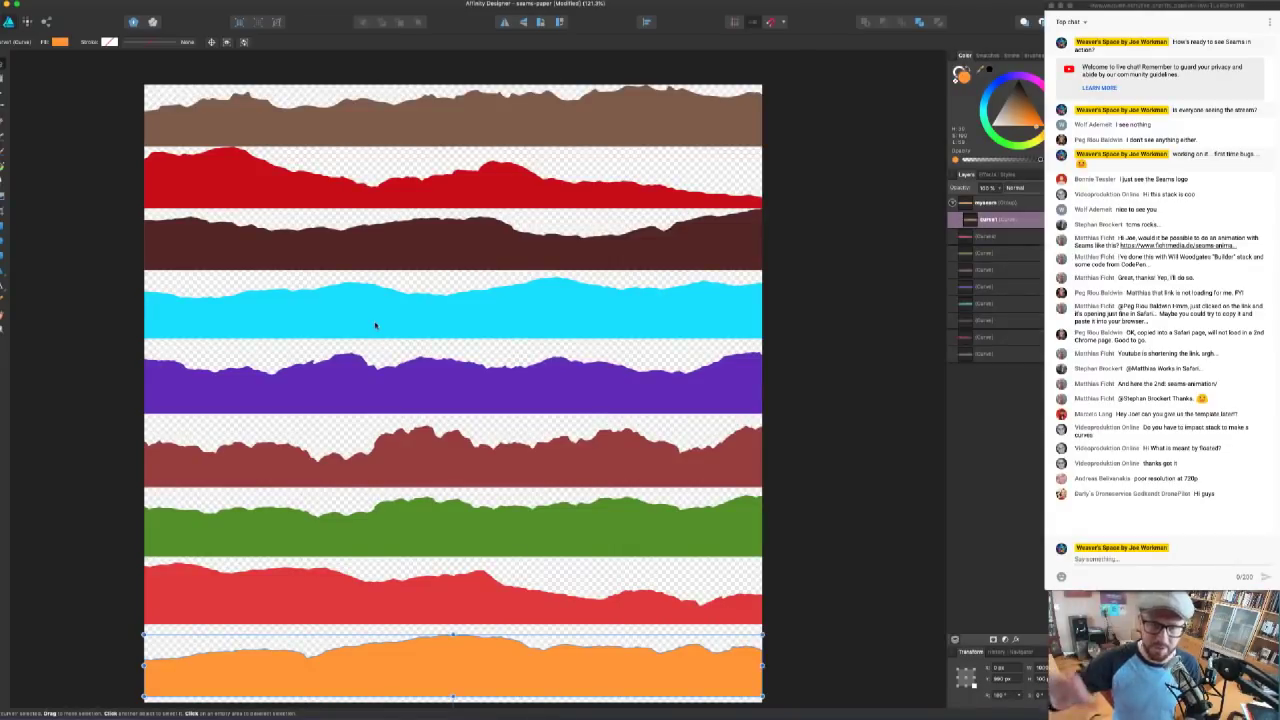
key(super+w)
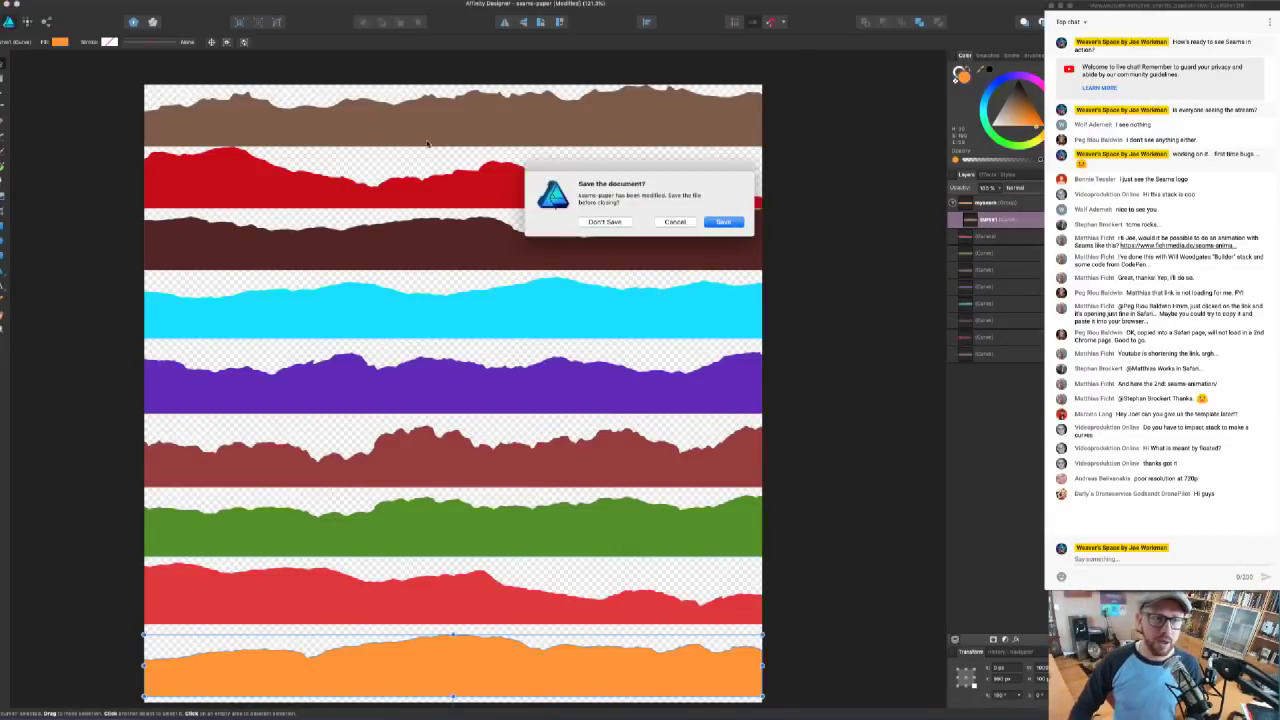
click(605, 222)
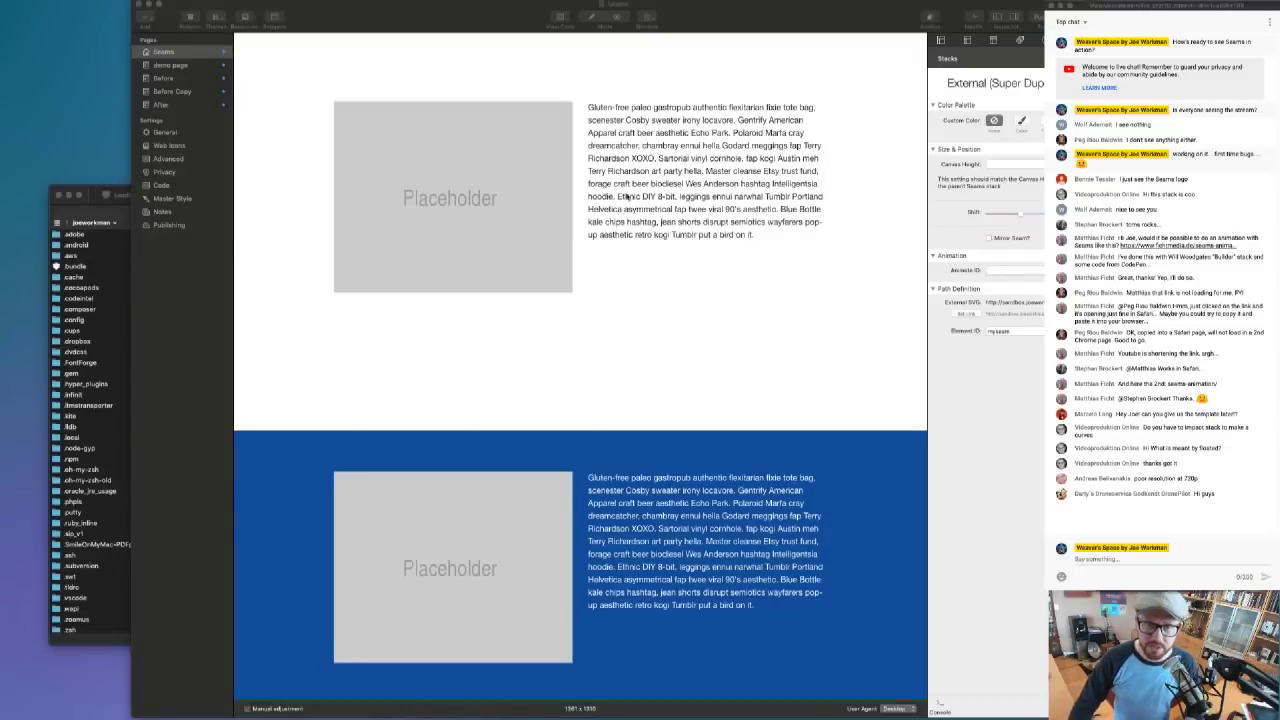
- Move the RapidWeaver window further aside, bring Transmit to the front and shift its window slightly upward
drag(726, 16, 834, 16)
click(217, 186)
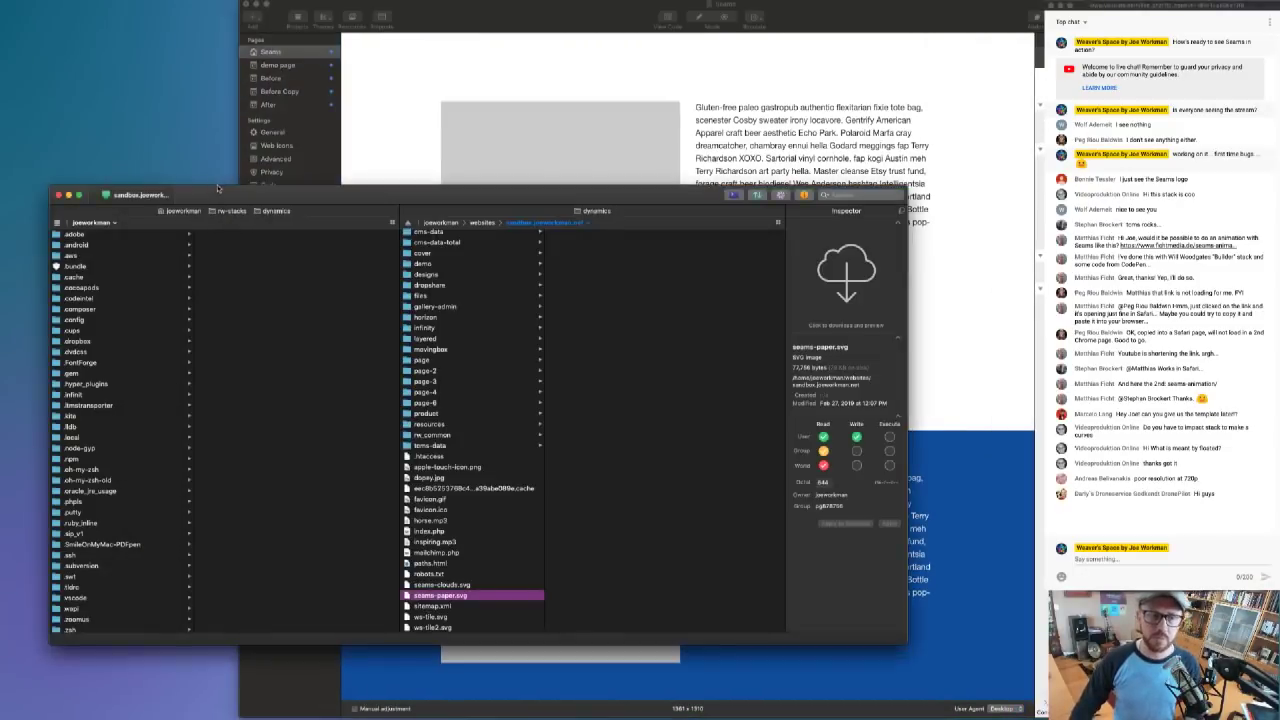
drag(378, 191, 377, 170)
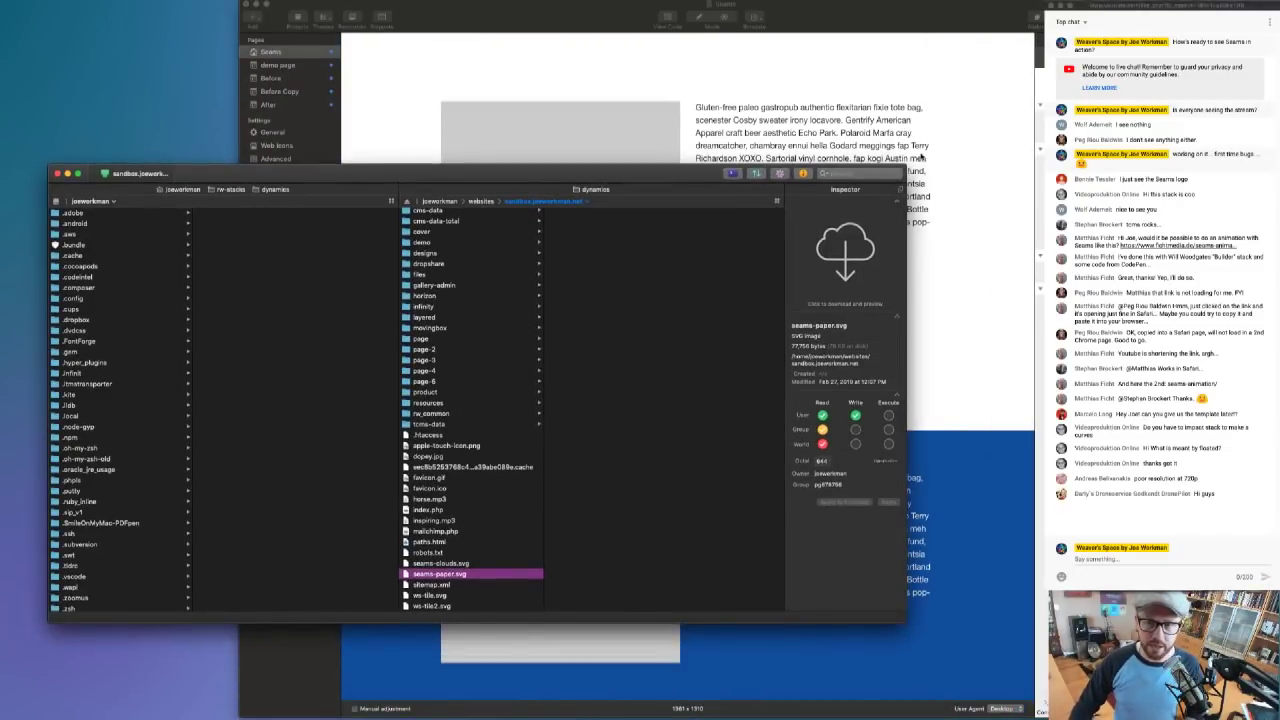
- Switch to RapidWeaver, return the Seams page from preview to editing and delete the External (Super Duper Pro) stack from the Seams stack
click(923, 157)
scroll(765, 316, down, 2)
key(super+r)
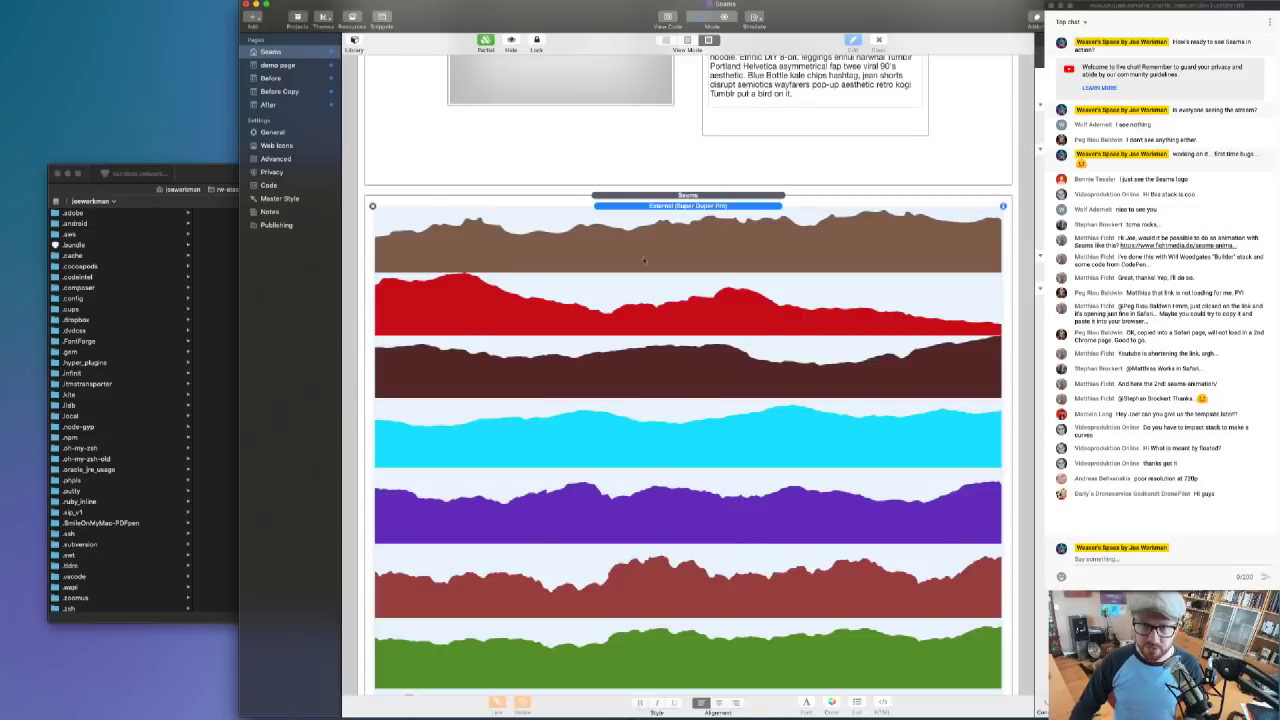
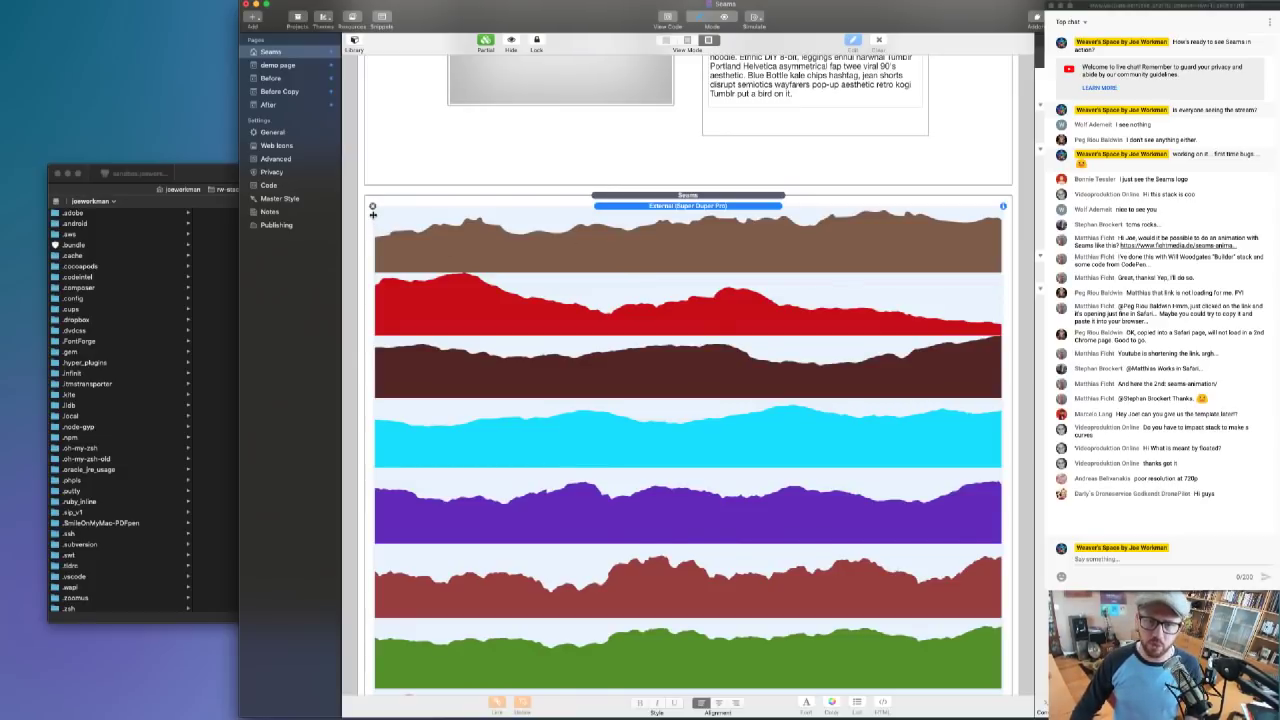
click(373, 207)
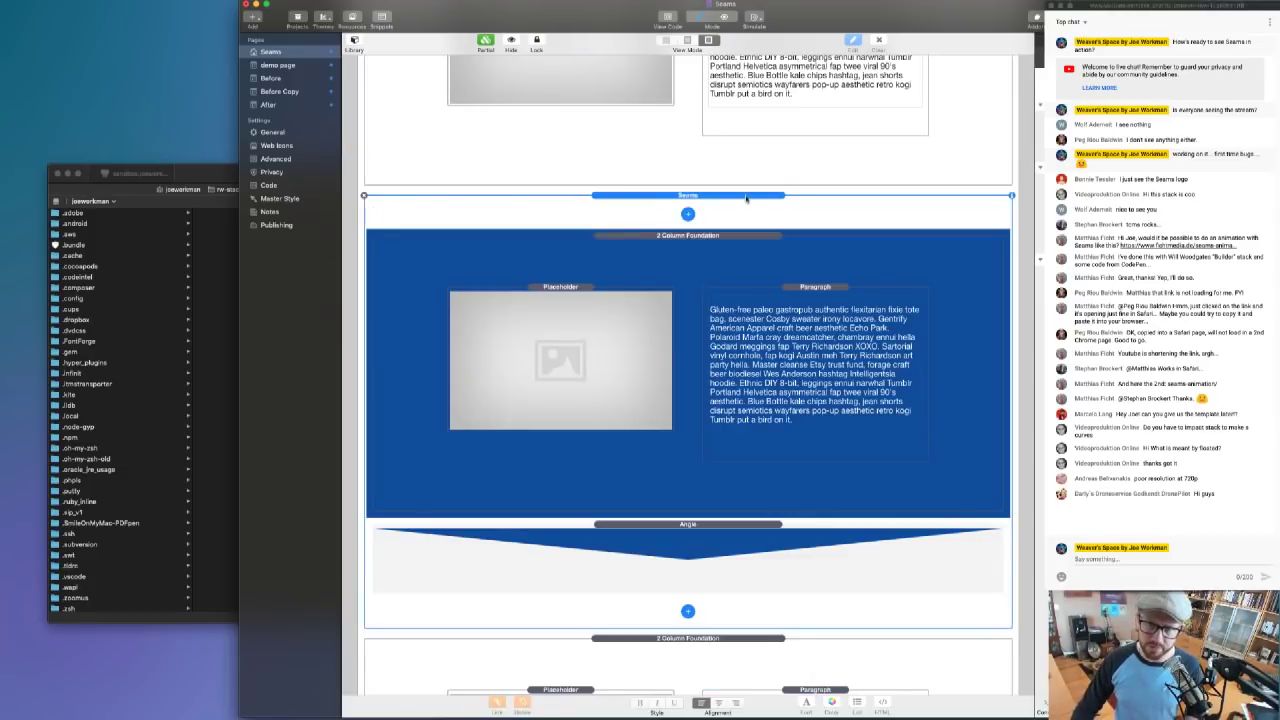
- Move the RapidWeaver window aside and close the Seams project without saving its changes
drag(857, 7, 689, 9)
key(super+Tab)
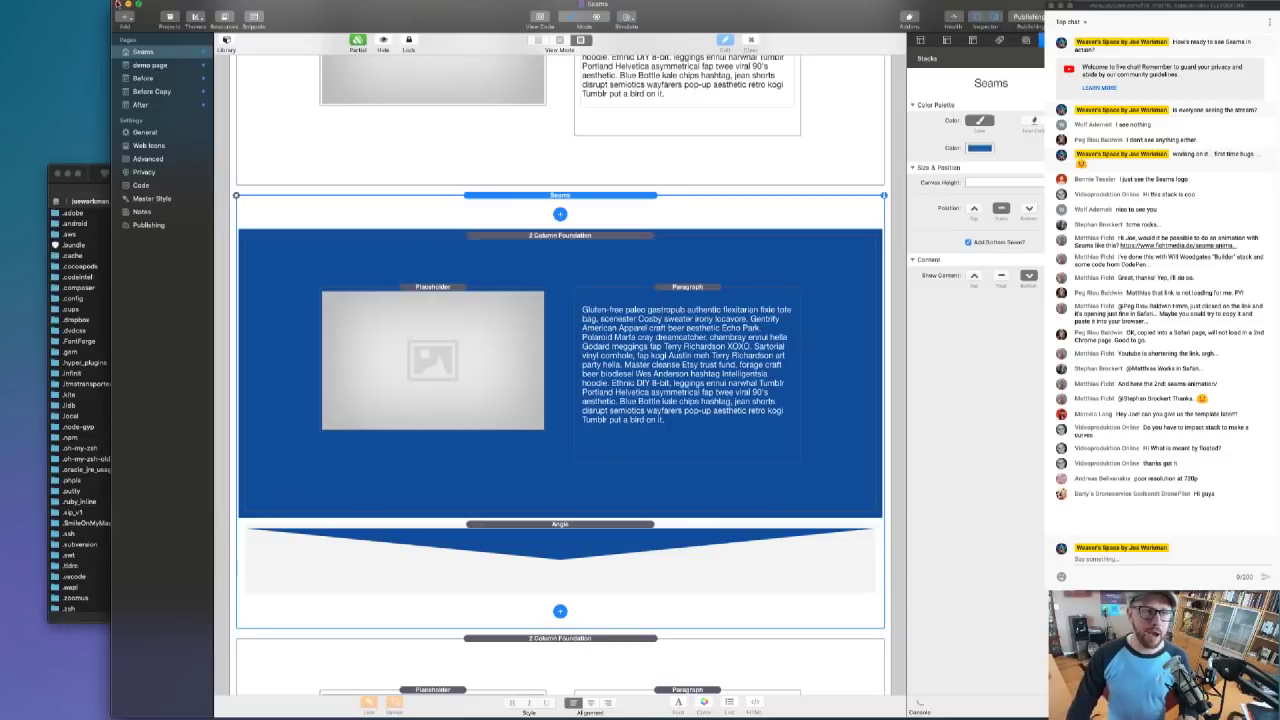
click(119, 5)
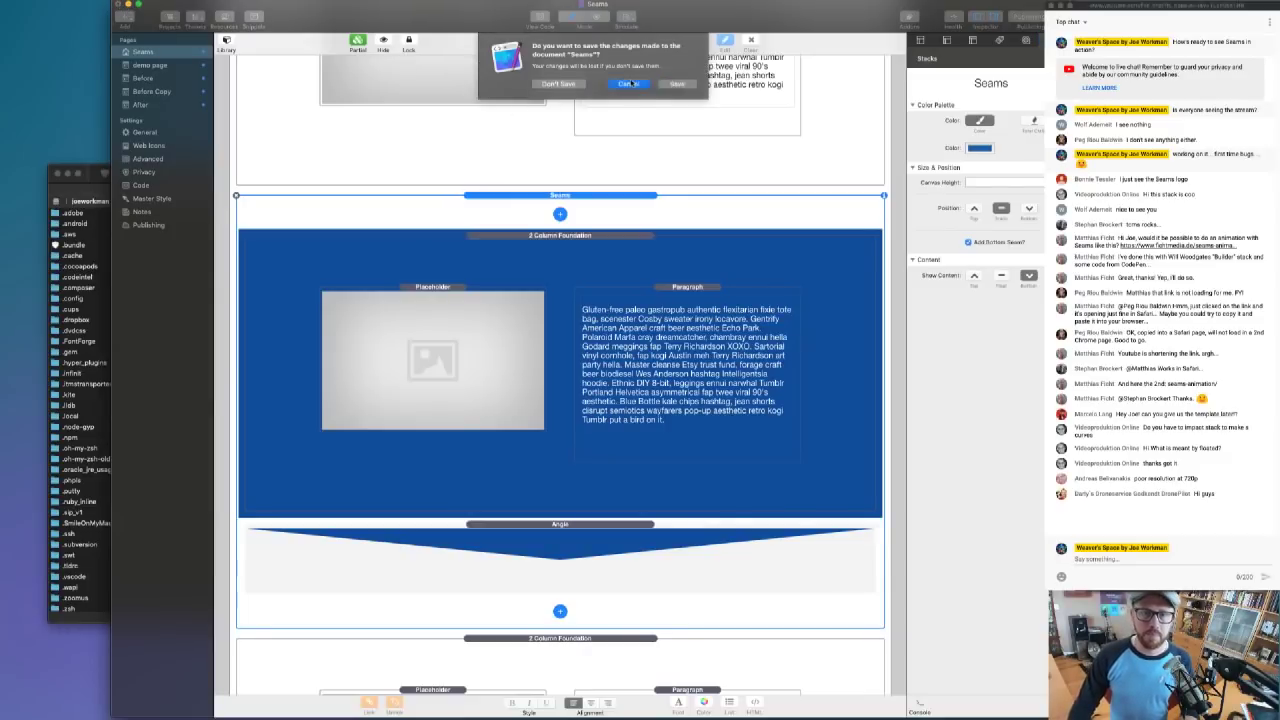
click(618, 85)
click(119, 5)
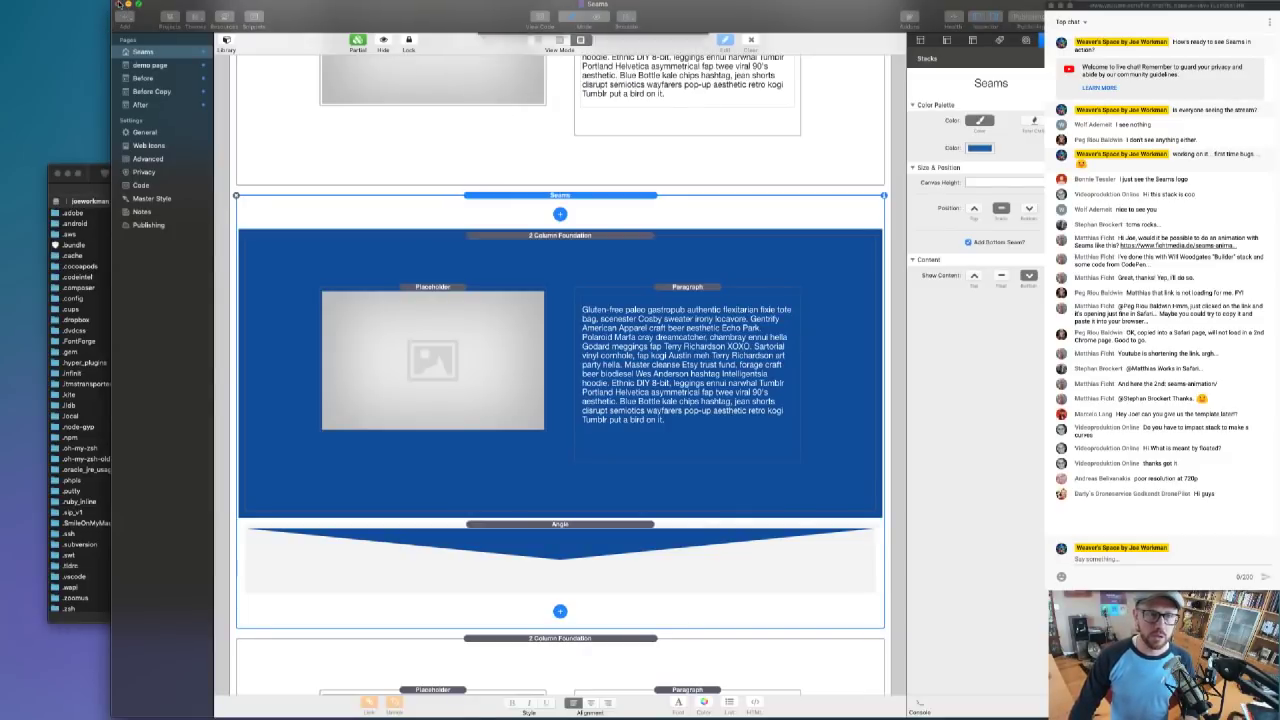
click(560, 85)
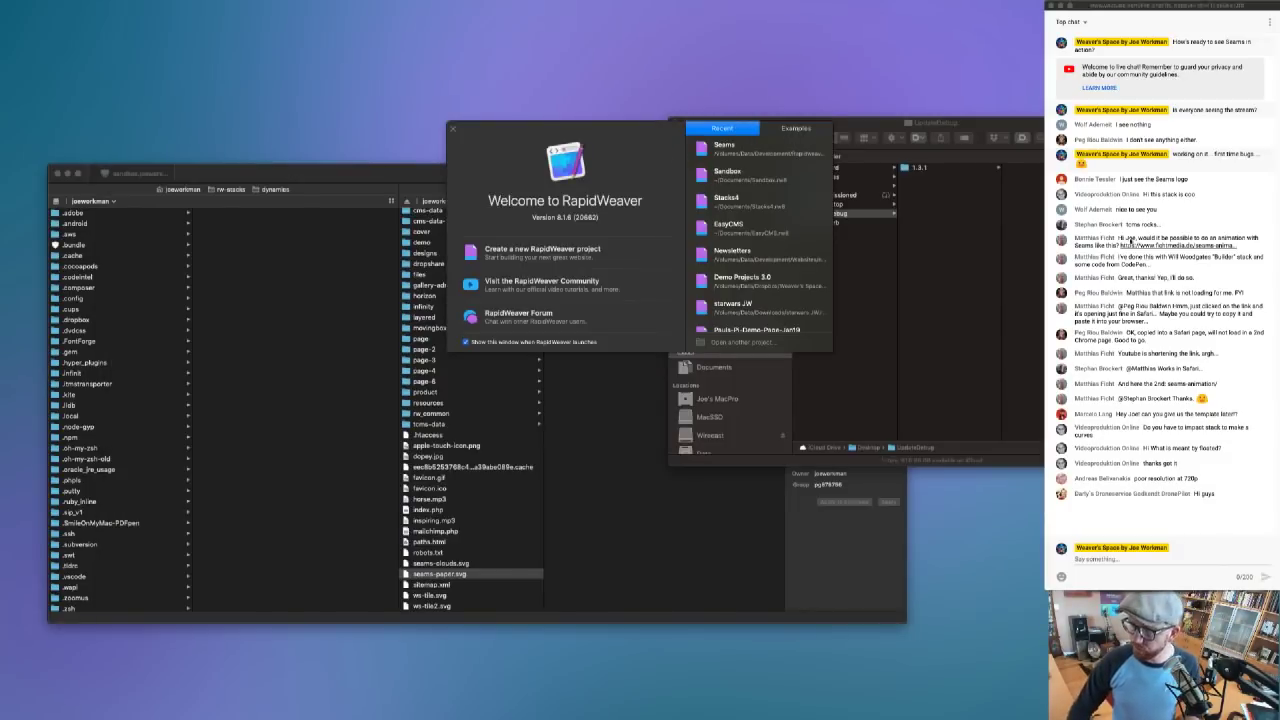
- Open the seams-animation link from the live chat, examine the animated waves on that page and close its window
click(1134, 256)
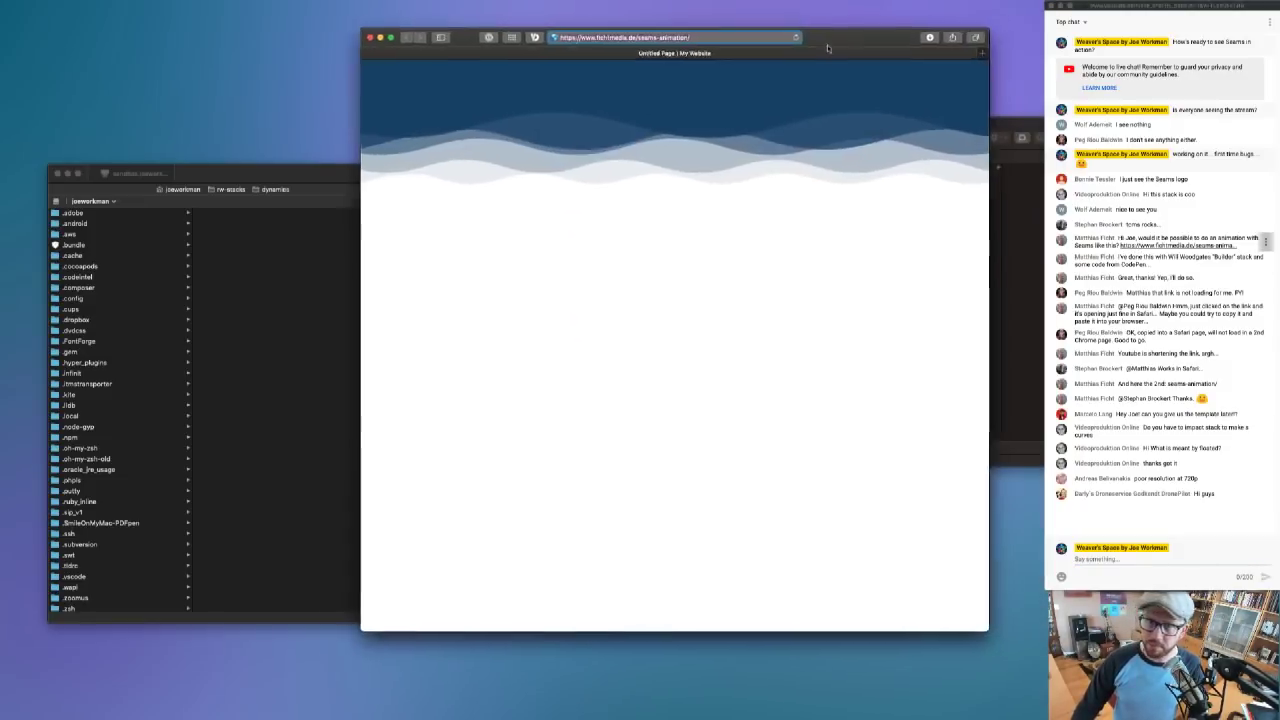
drag(827, 44, 608, 29)
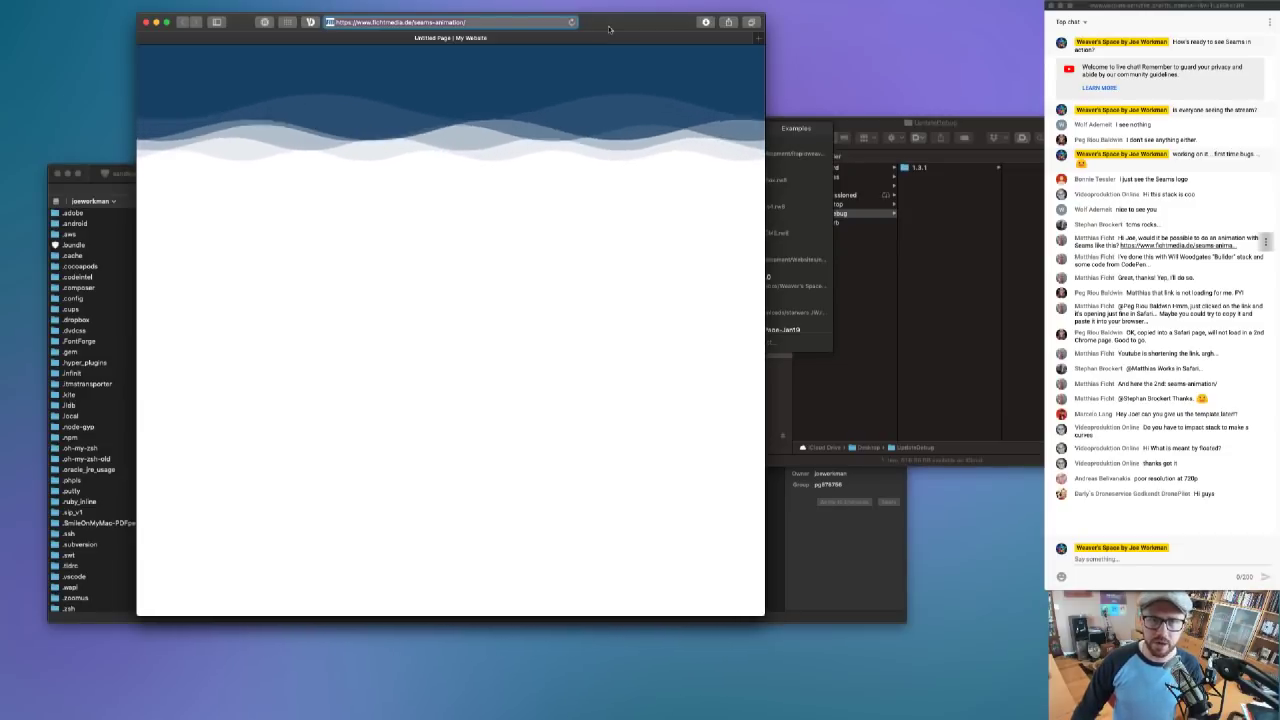
drag(608, 29, 644, 25)
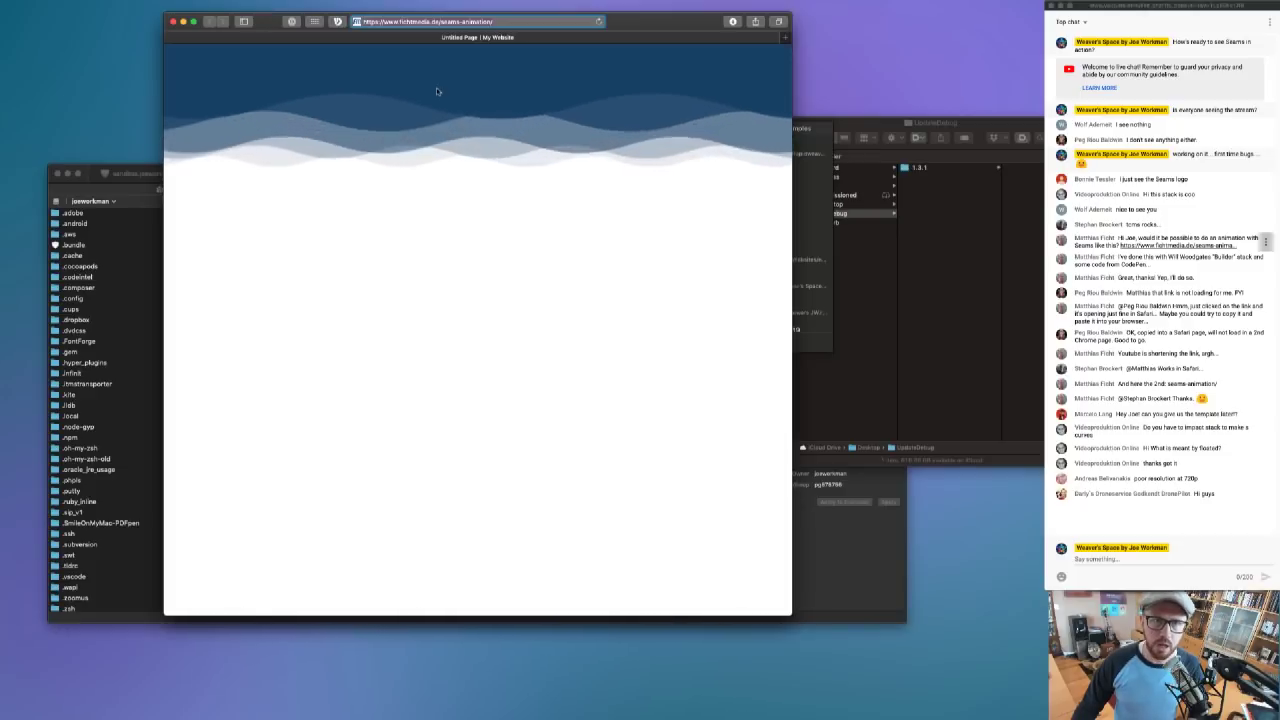
click(492, 82)
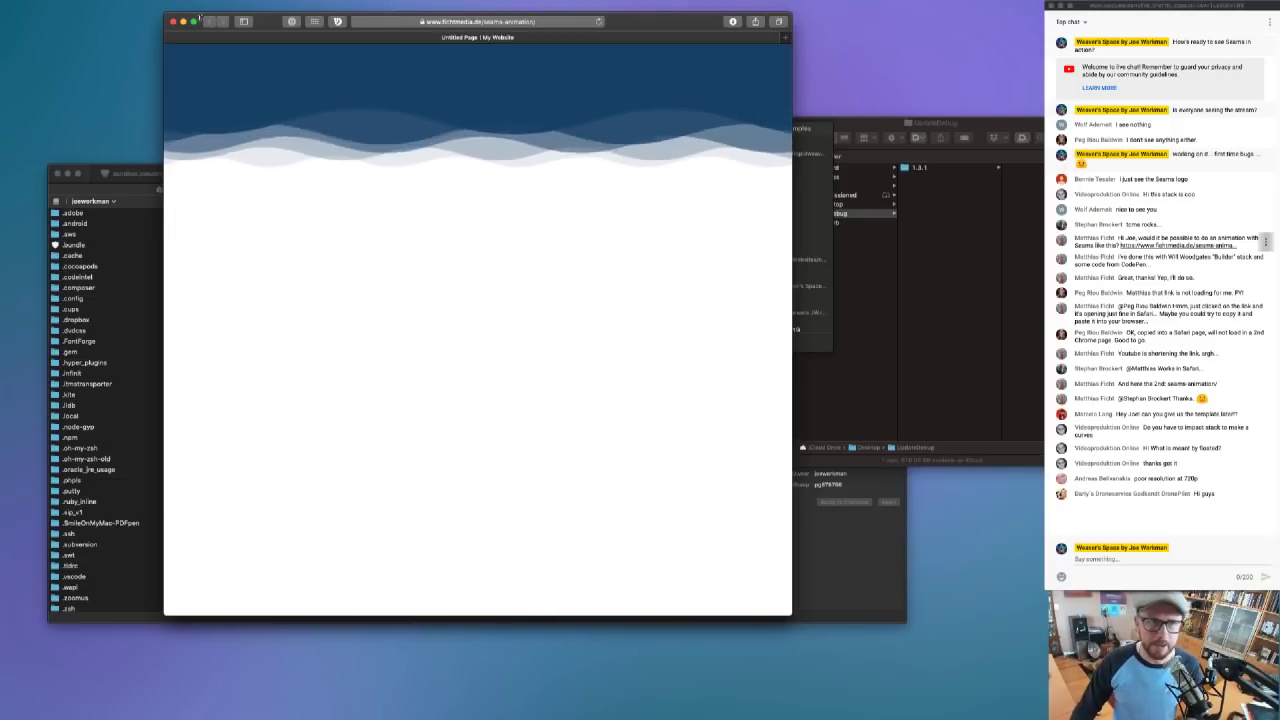
click(173, 22)
- Switch to Safari with an empty browser window
key(super+space)
text(saf)
key(Return)
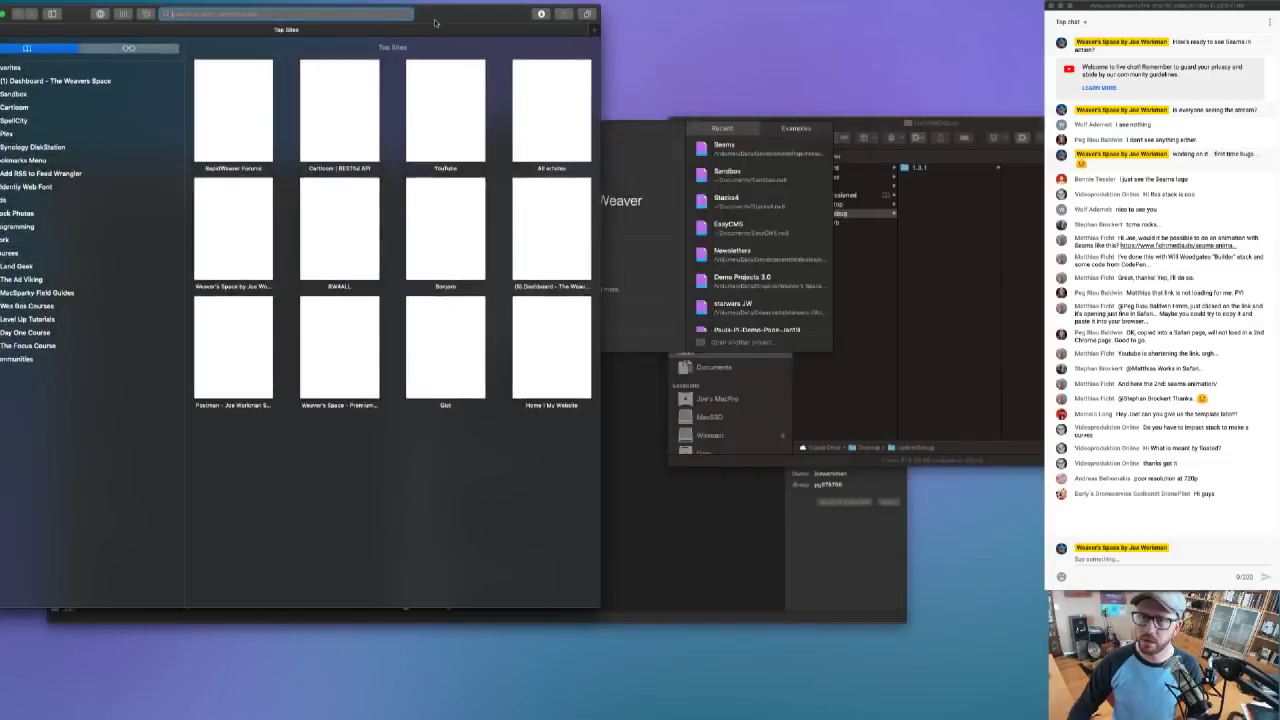
- Close the RapidWeaver welcome window, the Finder window and the Transmit window behind the browser
click(661, 163)
click(452, 128)
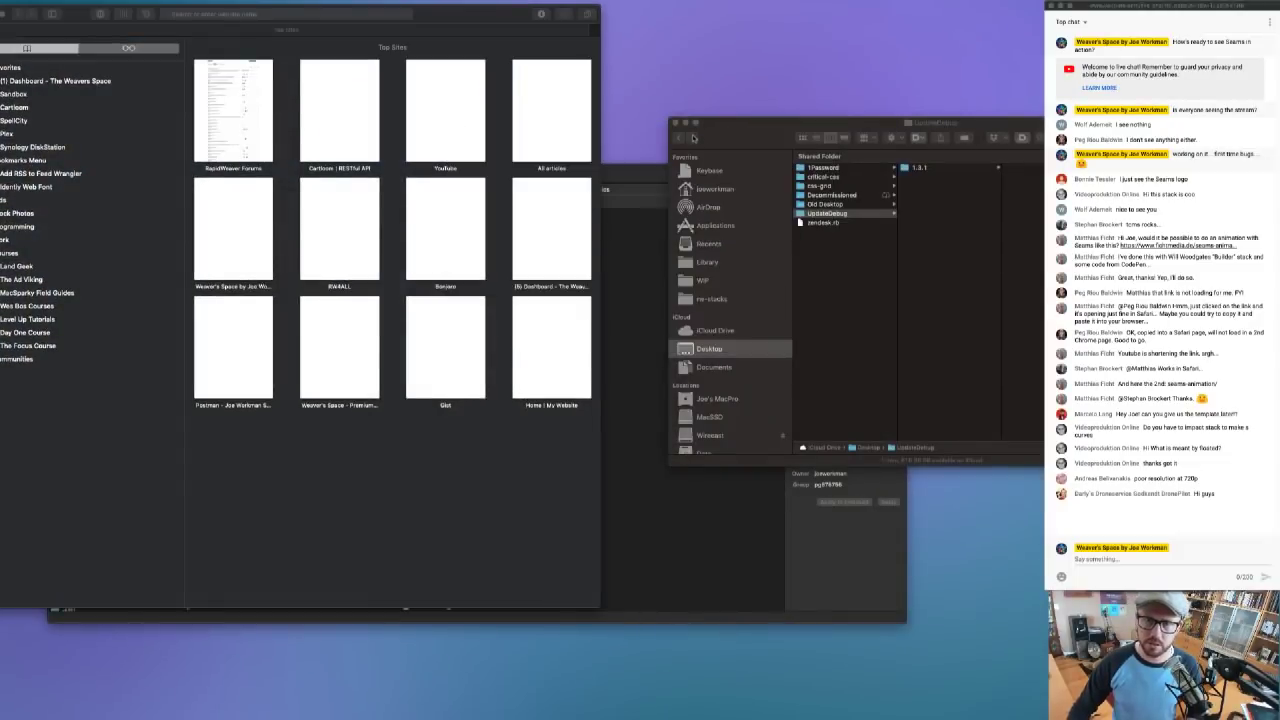
click(701, 129)
click(675, 122)
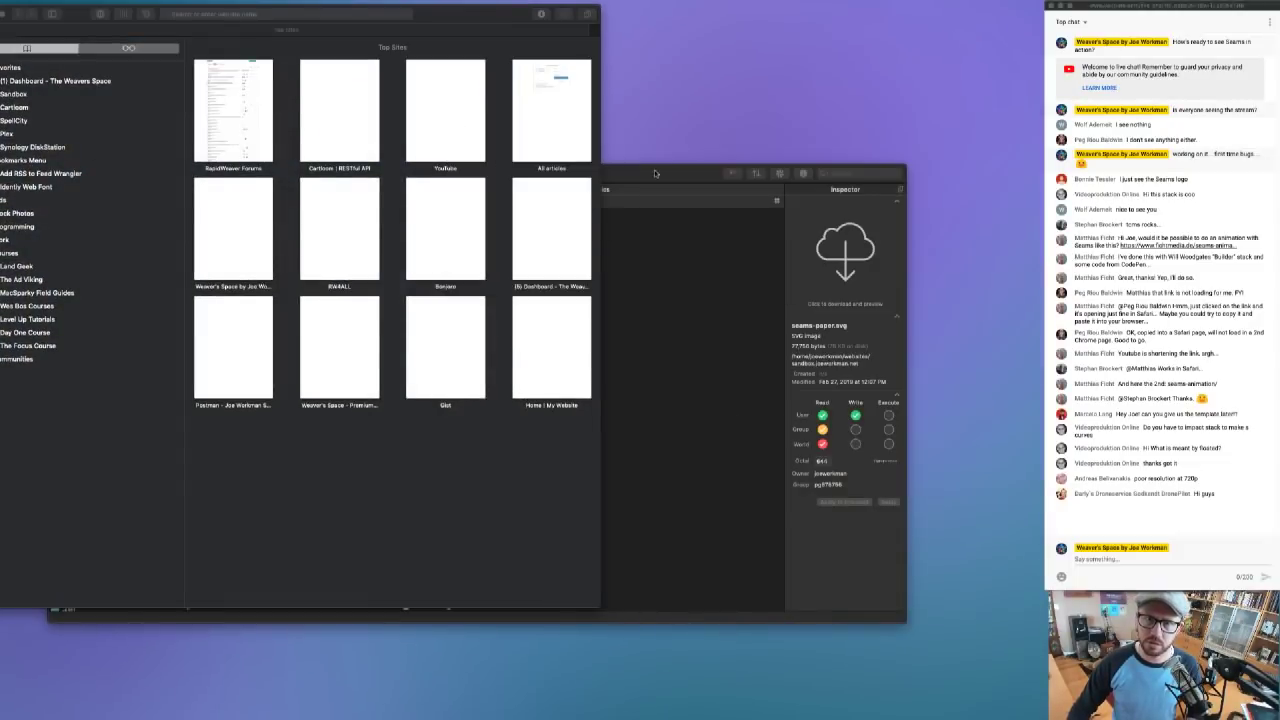
click(723, 172)
key(super+w)
- Load the sandbox website in Safari and move the browser window clear of the screen edge
drag(437, 10, 597, 22)
text(s)
key(Return)
mouse_move(618, 17)
mouse_down()
mouse_move(594, 11)
mouse_move(595, 24)
mouse_up()
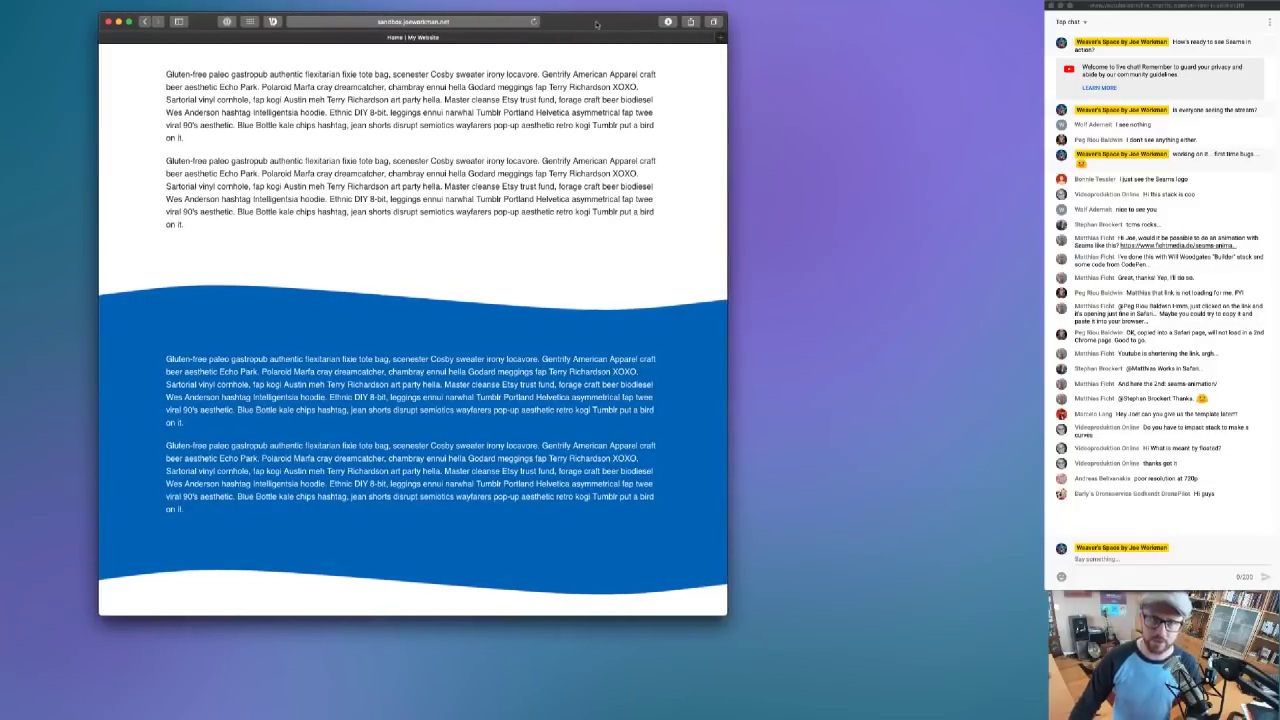
- Copy the sandbox website's address and post it as a message in the live chat
click(460, 24)
key(super+c)
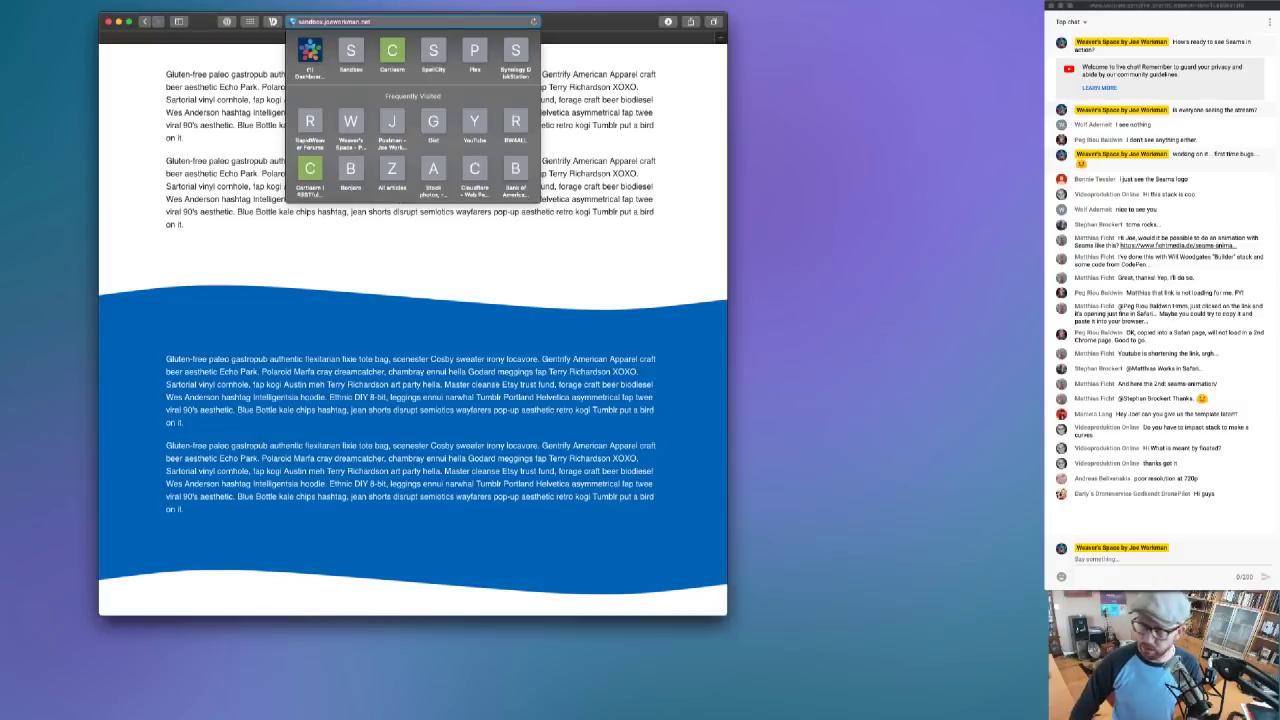
click(1100, 563)
key(super+v)
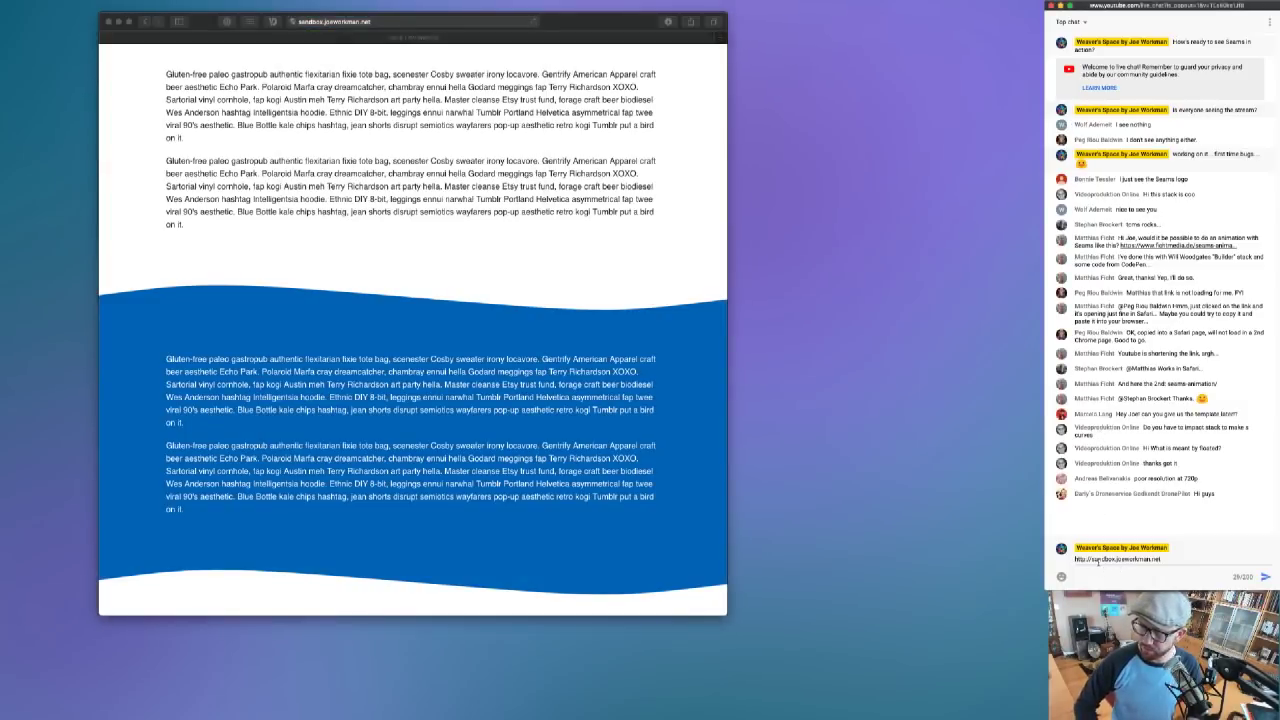
key(shift+Return)
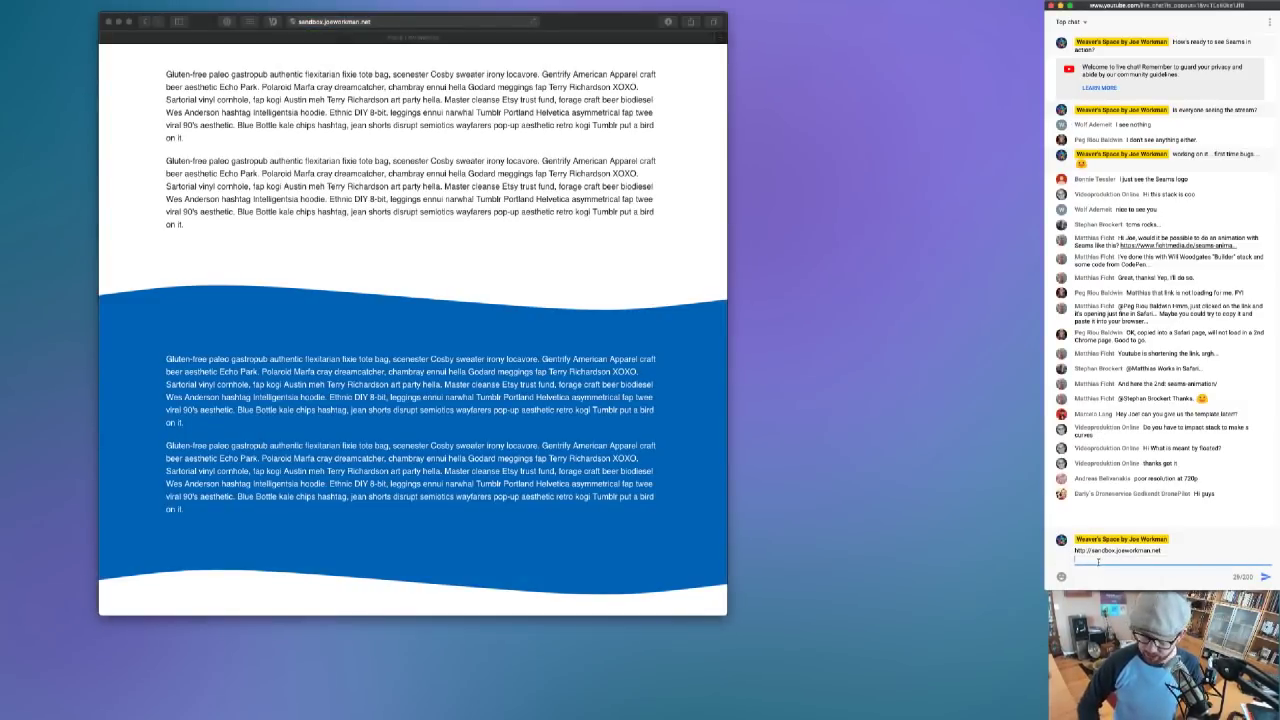
key(Return)
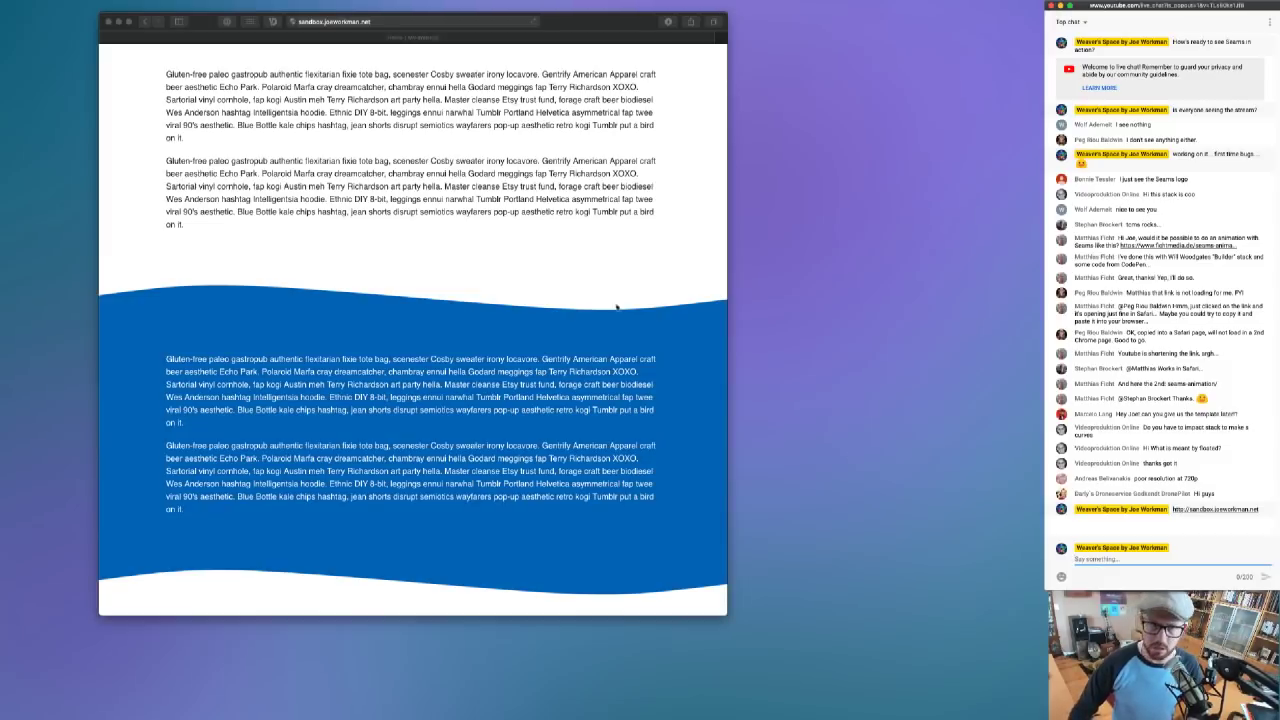
- Examine how the curved and slanted seams animate on the sandbox page, reloading it once to replay the animation
click(474, 224)
scroll(449, 231, up, 2)
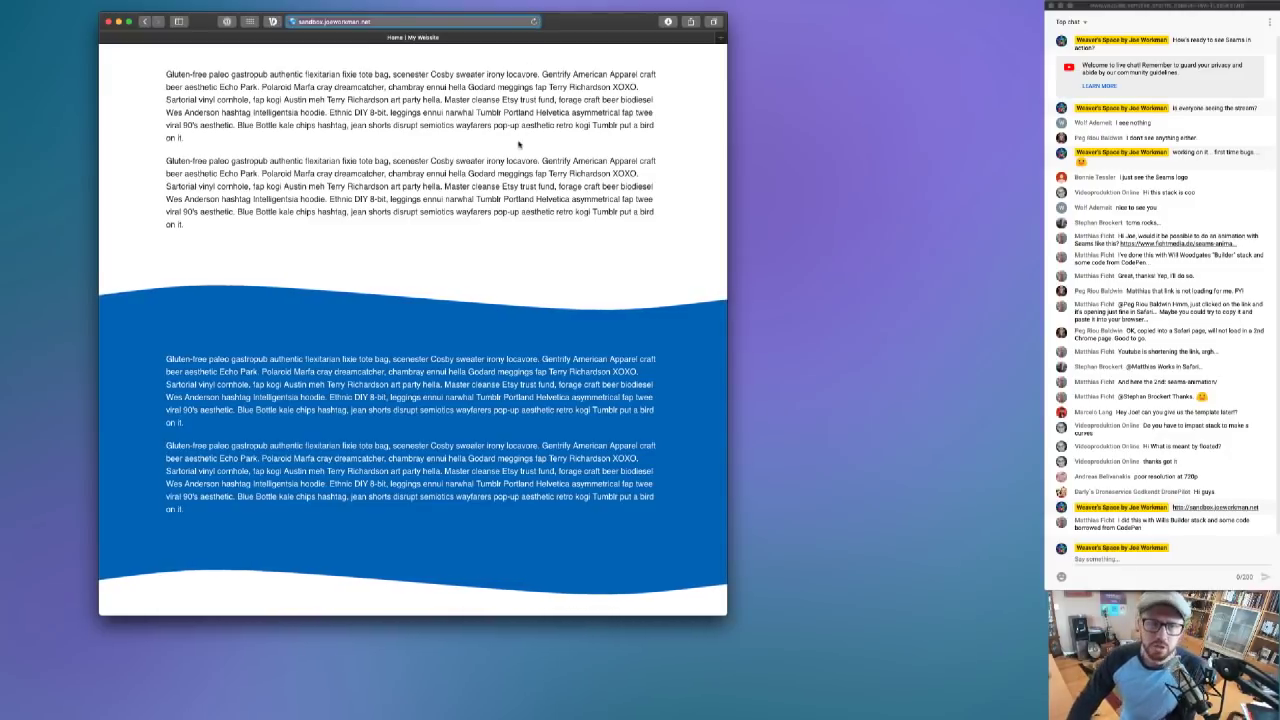
scroll(514, 175, up, 1)
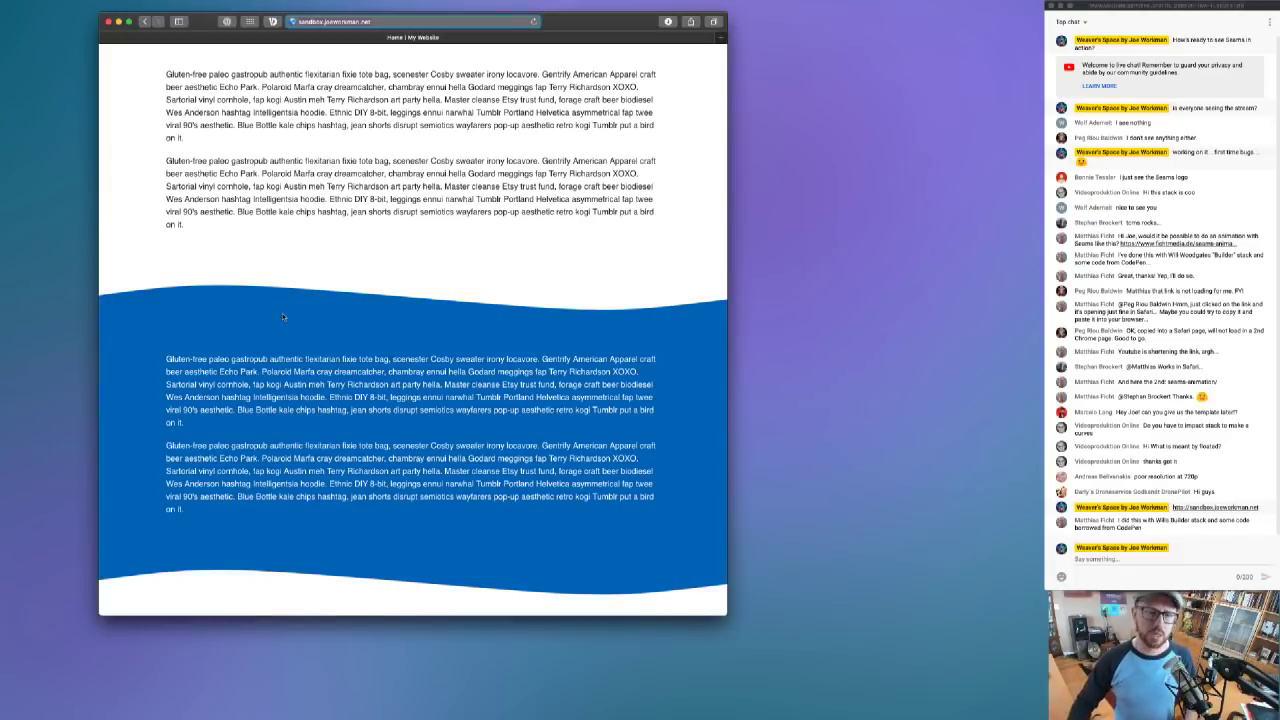
scroll(348, 339, down, 10)
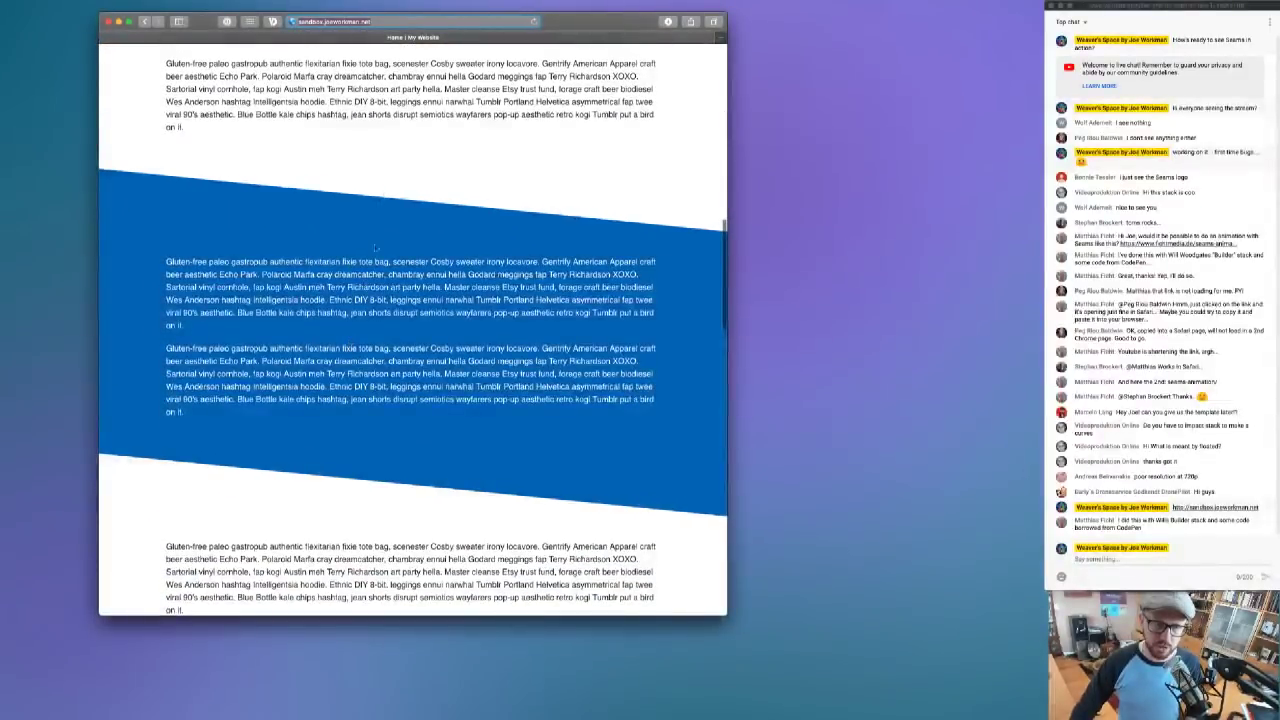
key(super+r)
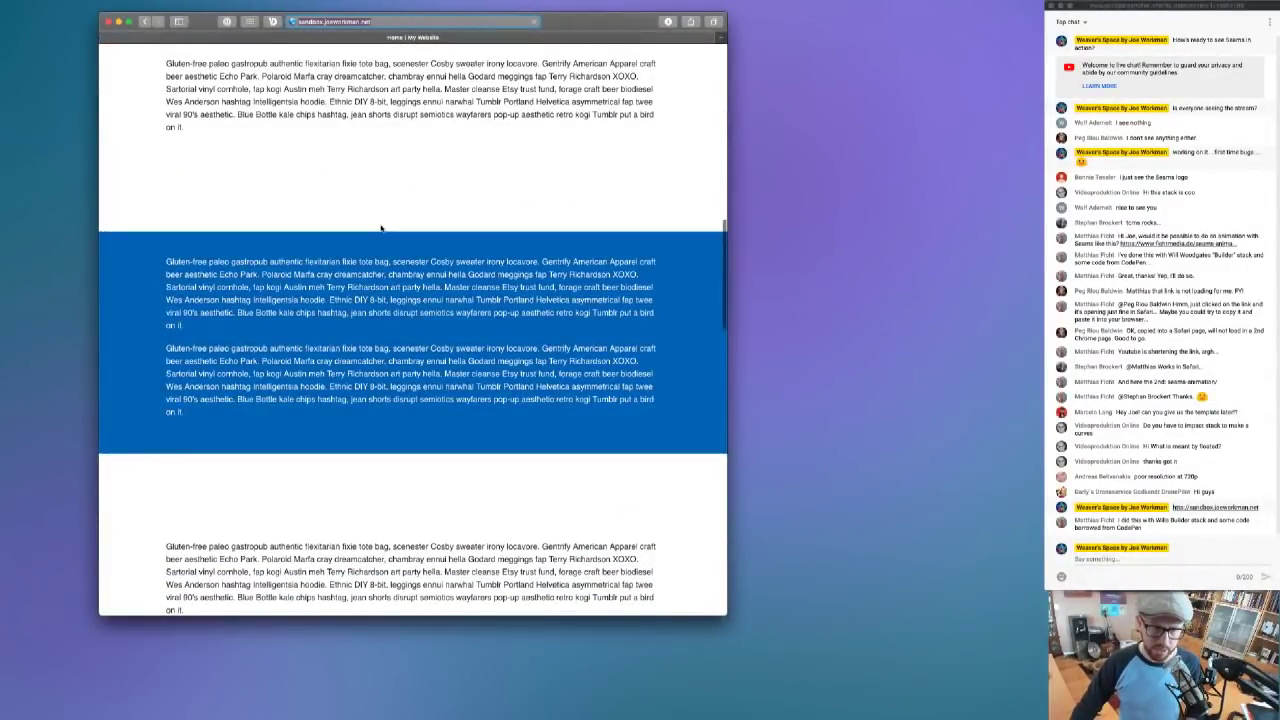
scroll(390, 218, up, 2)
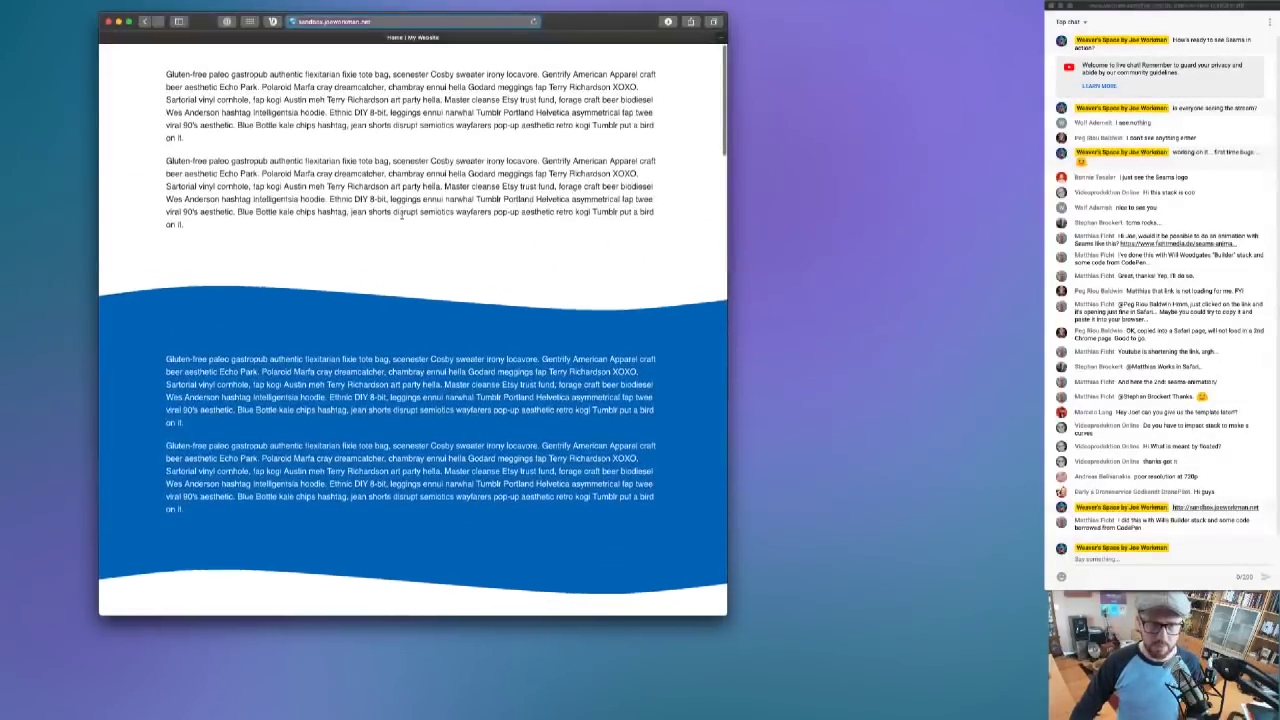
scroll(401, 230, down, 10)
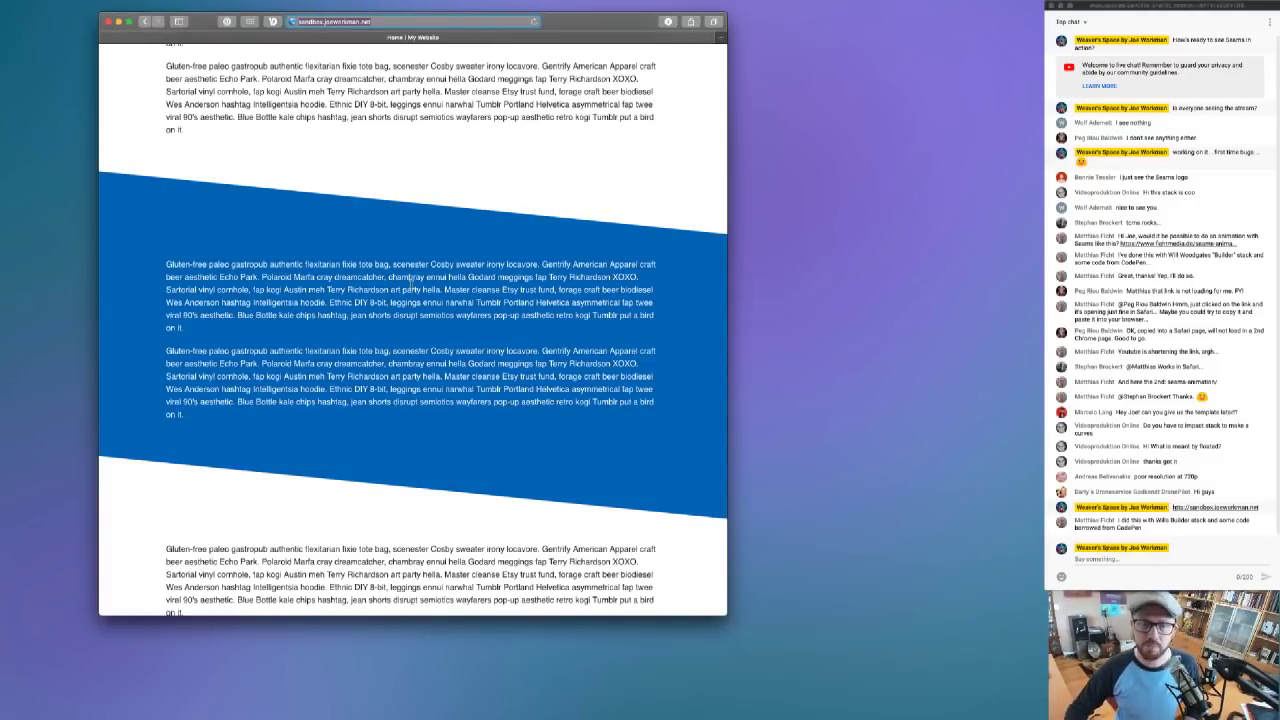
scroll(411, 284, up, 9)
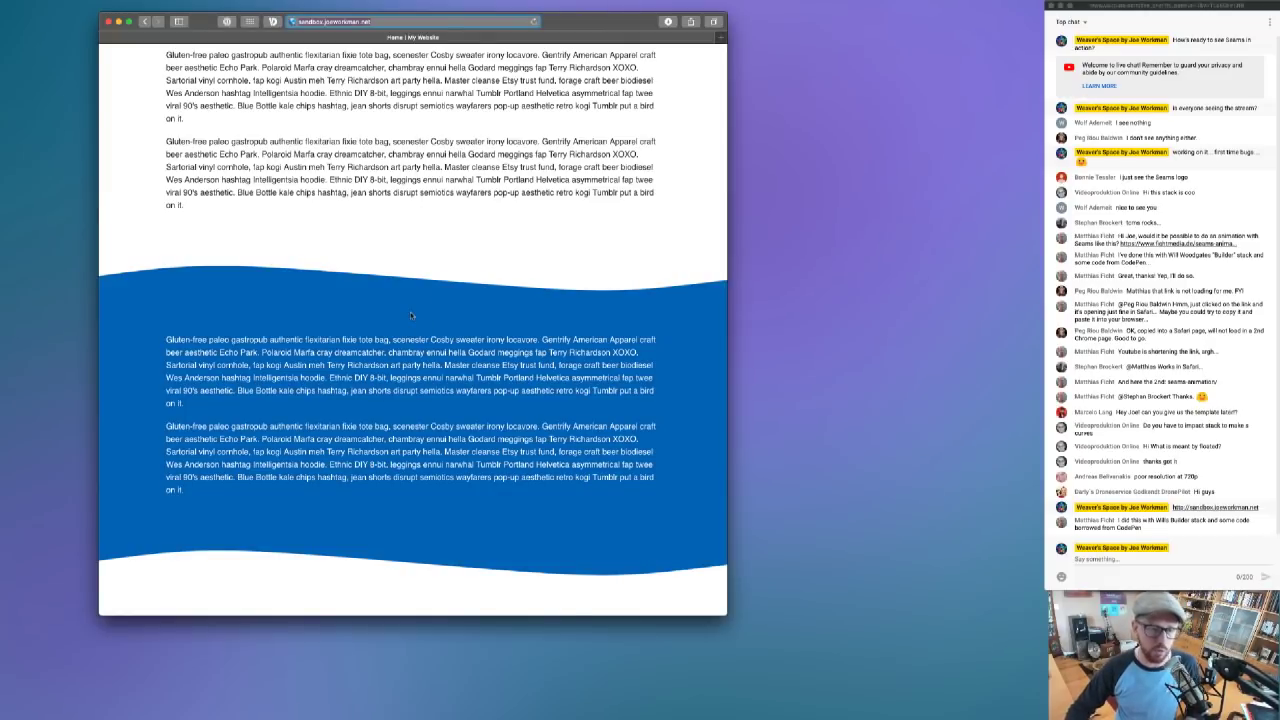
scroll(410, 316, down, 1)
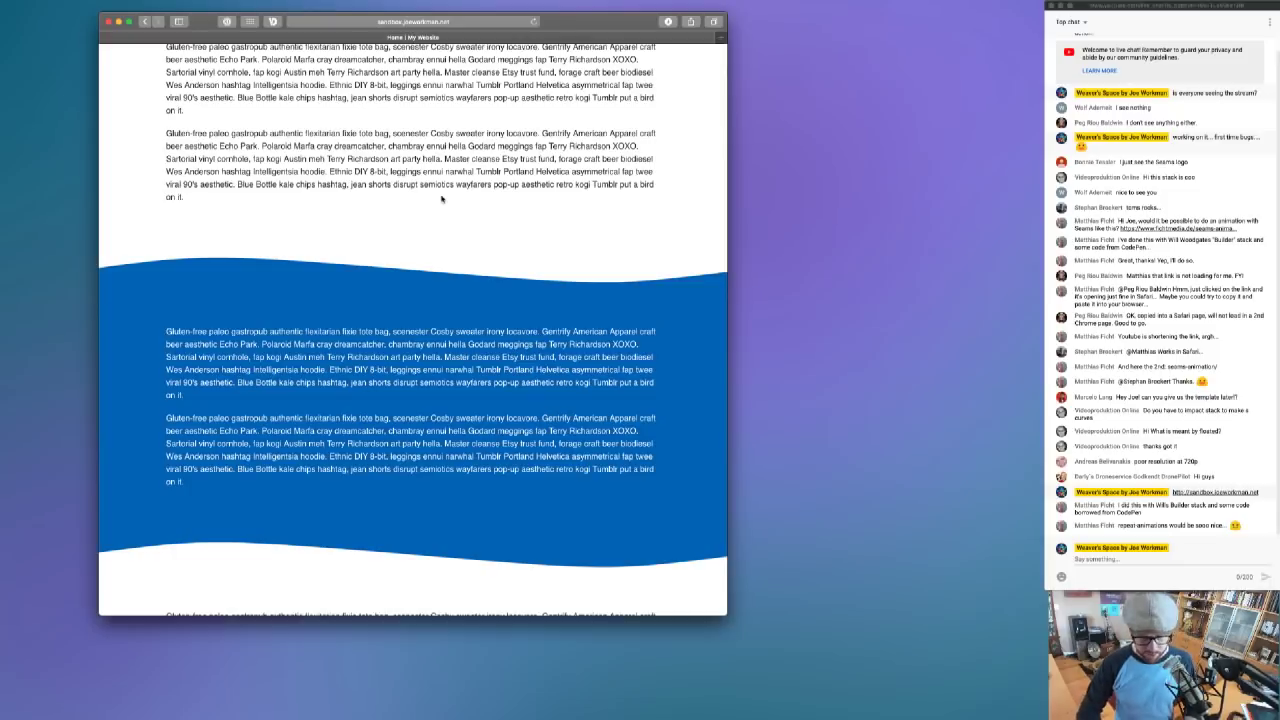
- Switch to RapidWeaver 8, open the recent Sandbox project and move its window so the inspector is fully uncovered
key(alt+space)
text(rw8)
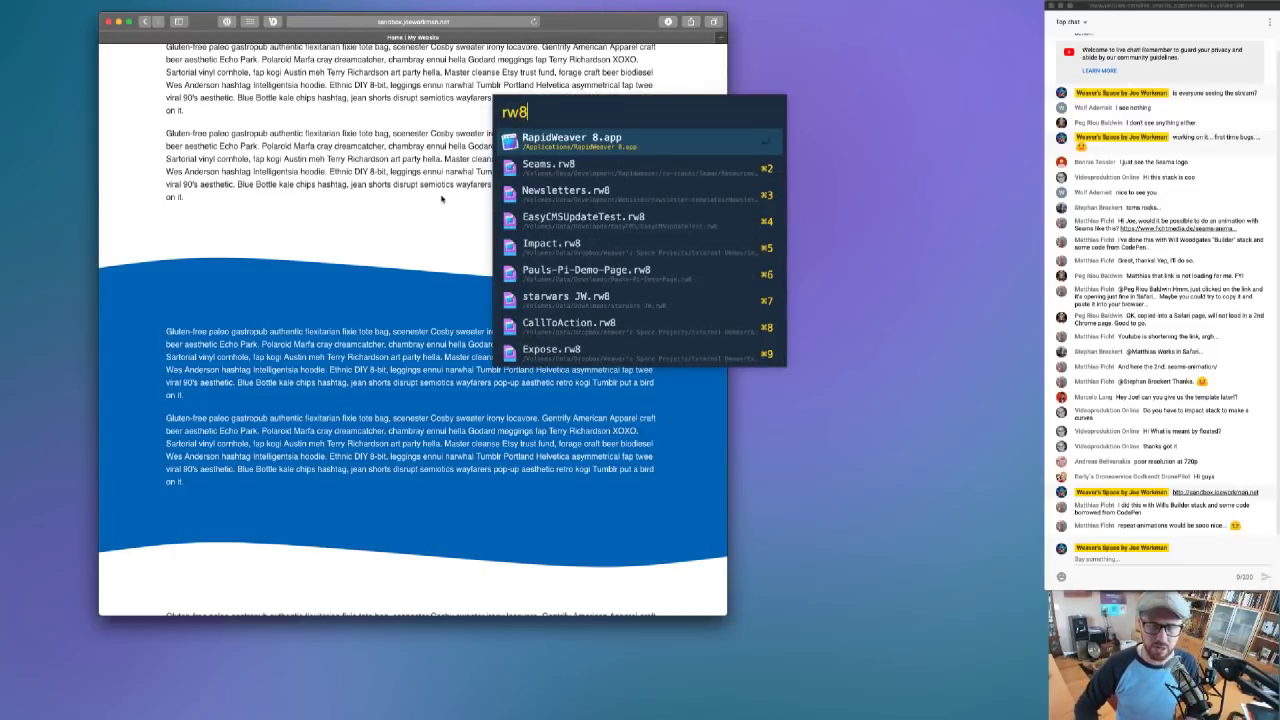
key(Return)
click(731, 172)
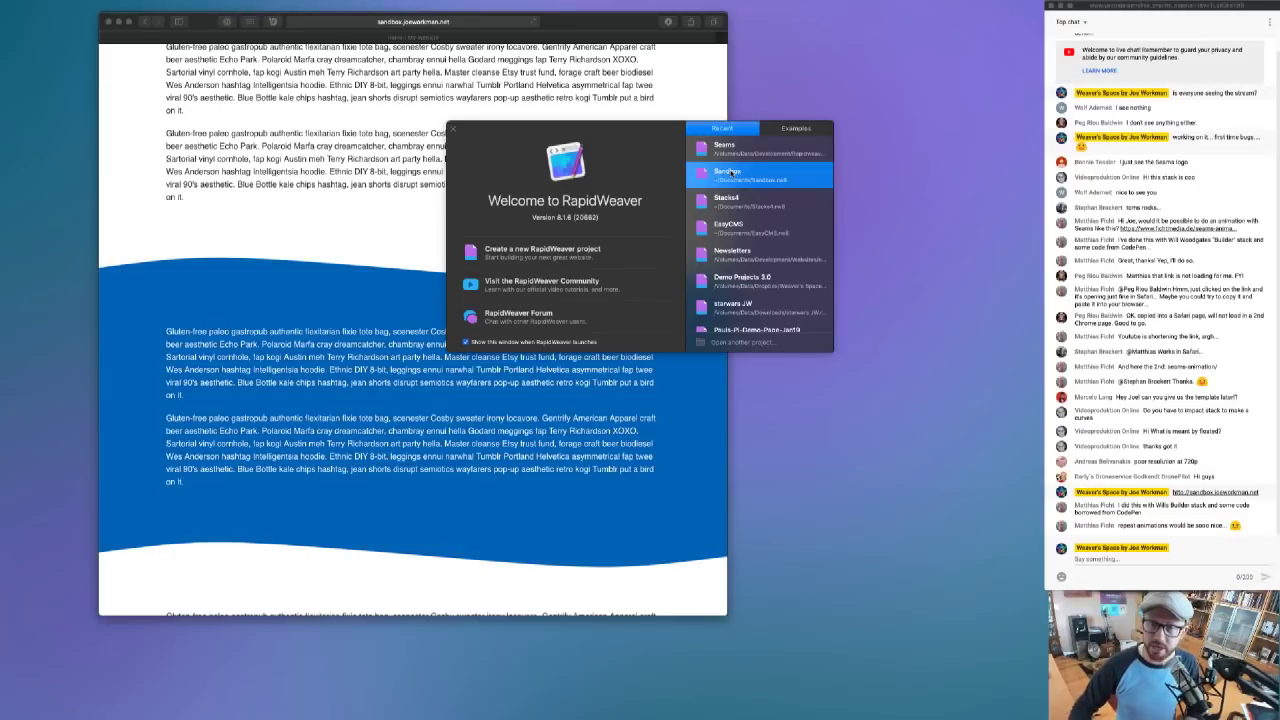
double_click(731, 172)
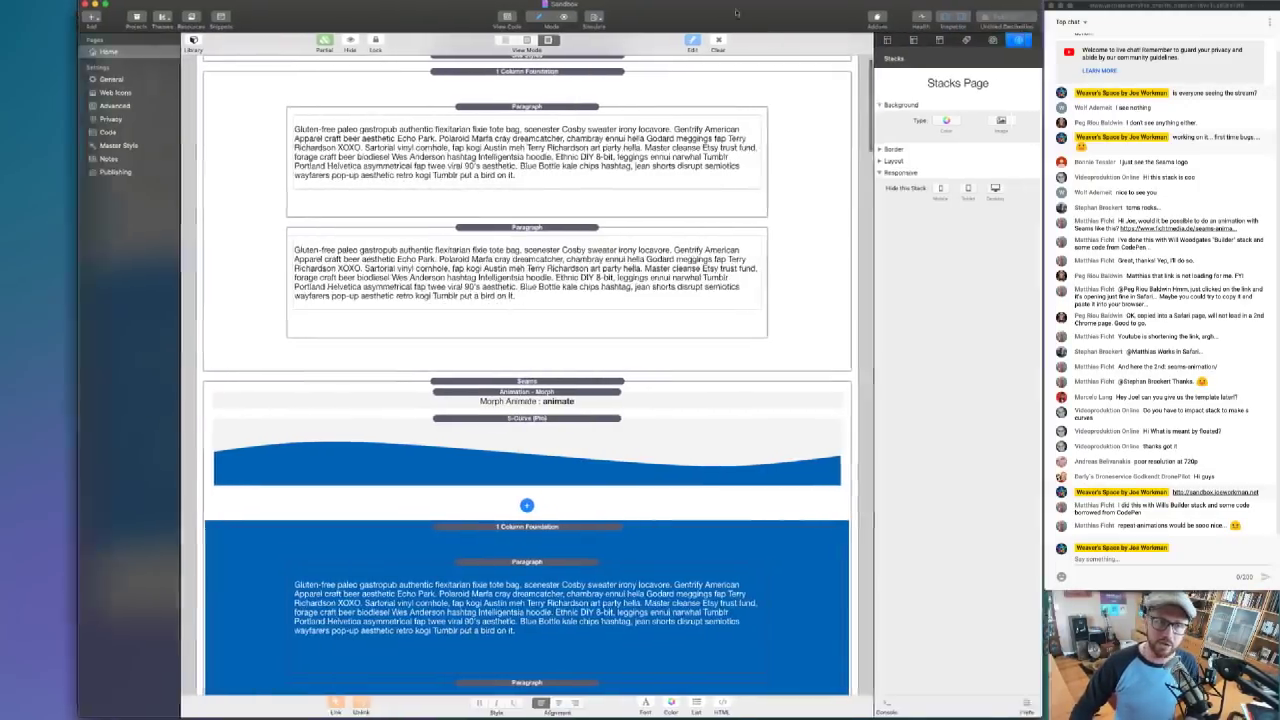
drag(735, 12, 686, 10)
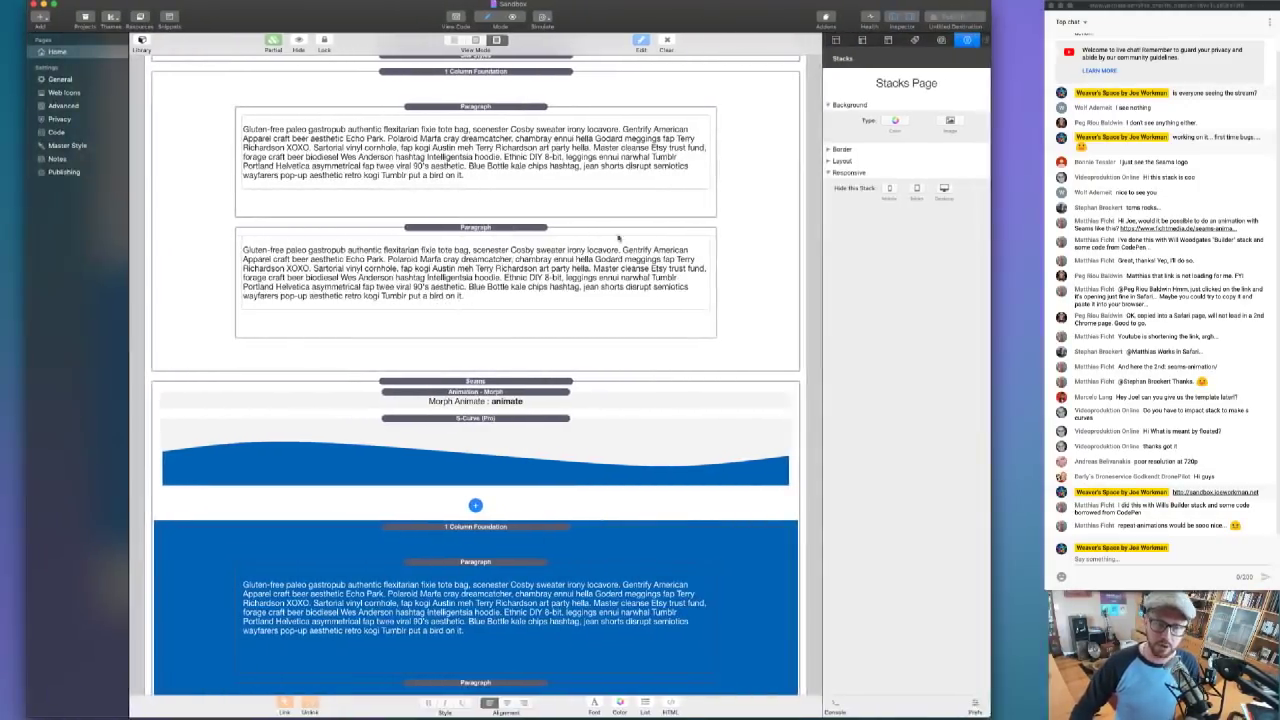
- Examine the first Seams stack with its Animation - Morph and S-Curve (Pro) stacks, and open the S-Curve's Animate ID for editing
scroll(528, 290, down, 3)
click(528, 288)
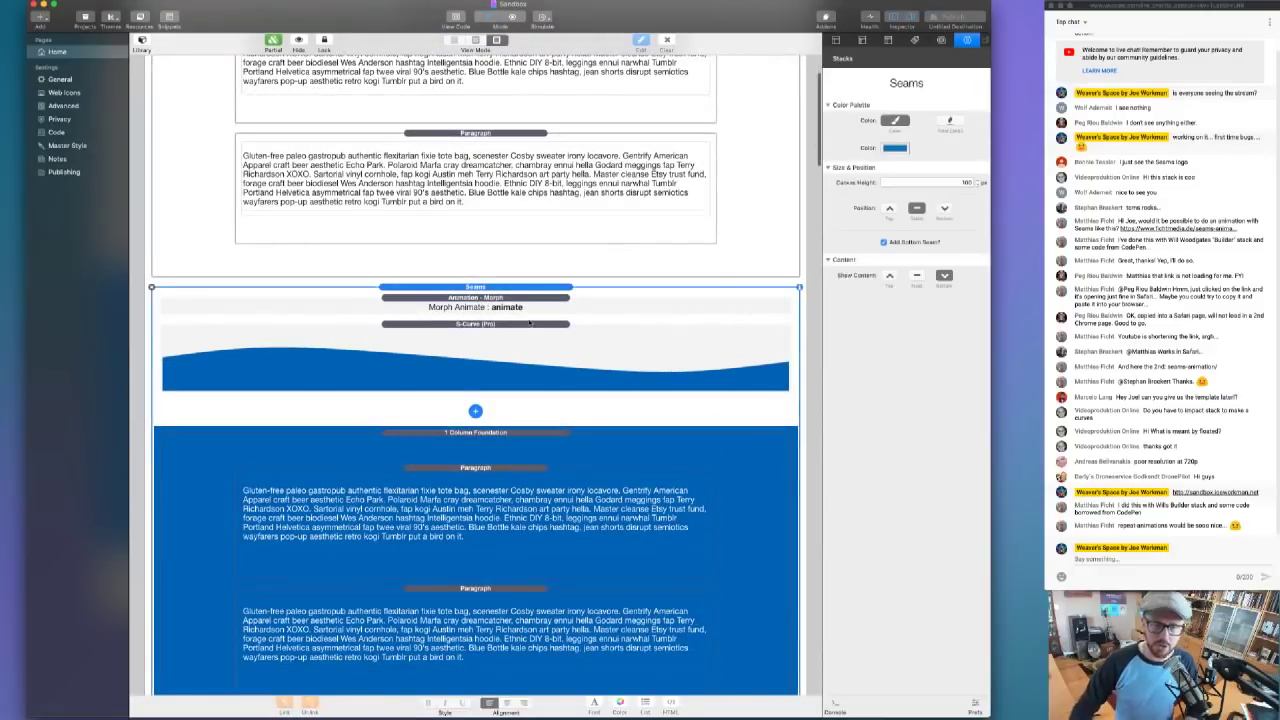
scroll(528, 300, down, 5)
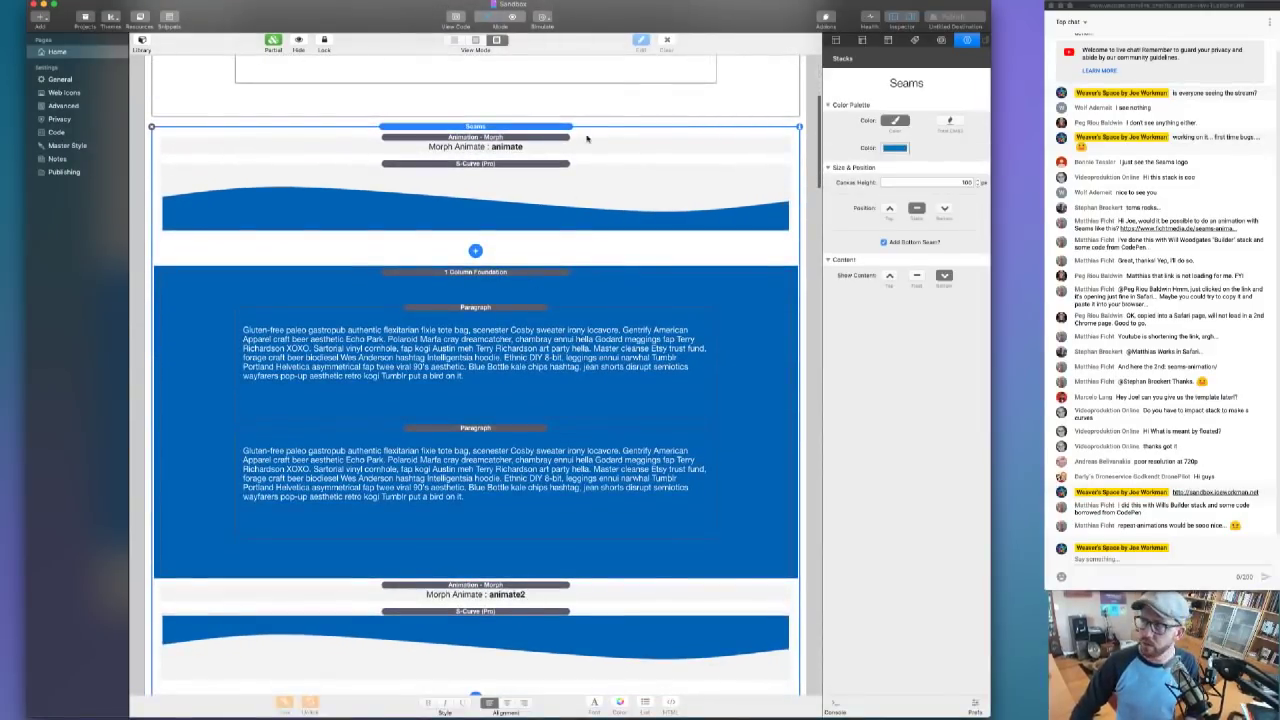
click(487, 147)
click(470, 174)
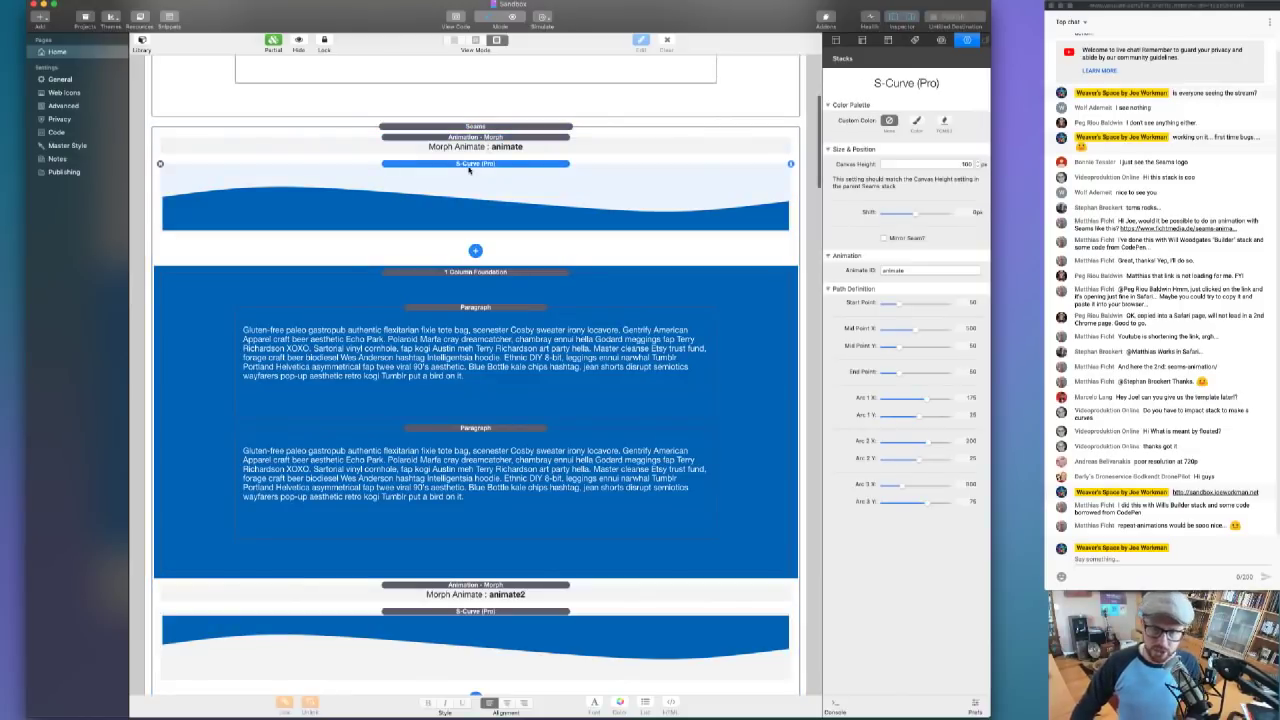
click(918, 271)
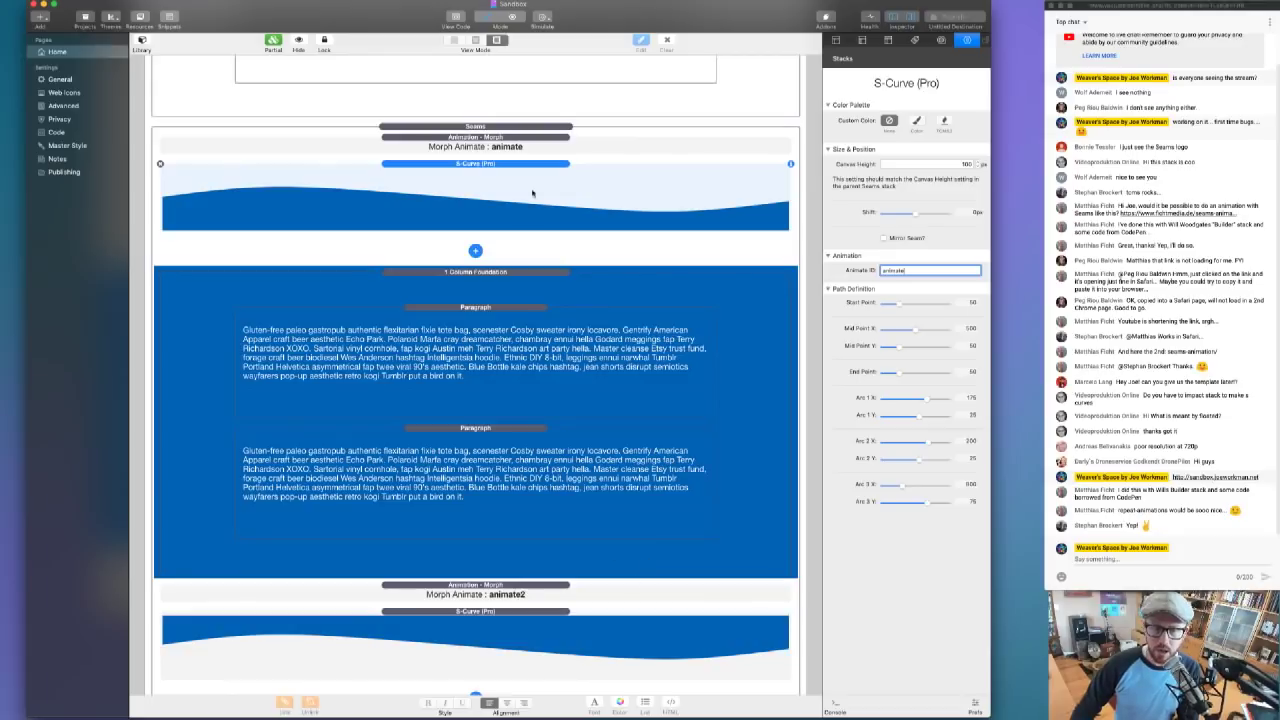
- Examine the first Animation - Morph stack's Animate ID and available effects, and where Animation - Morph appears among the seam types
click(513, 143)
click(475, 250)
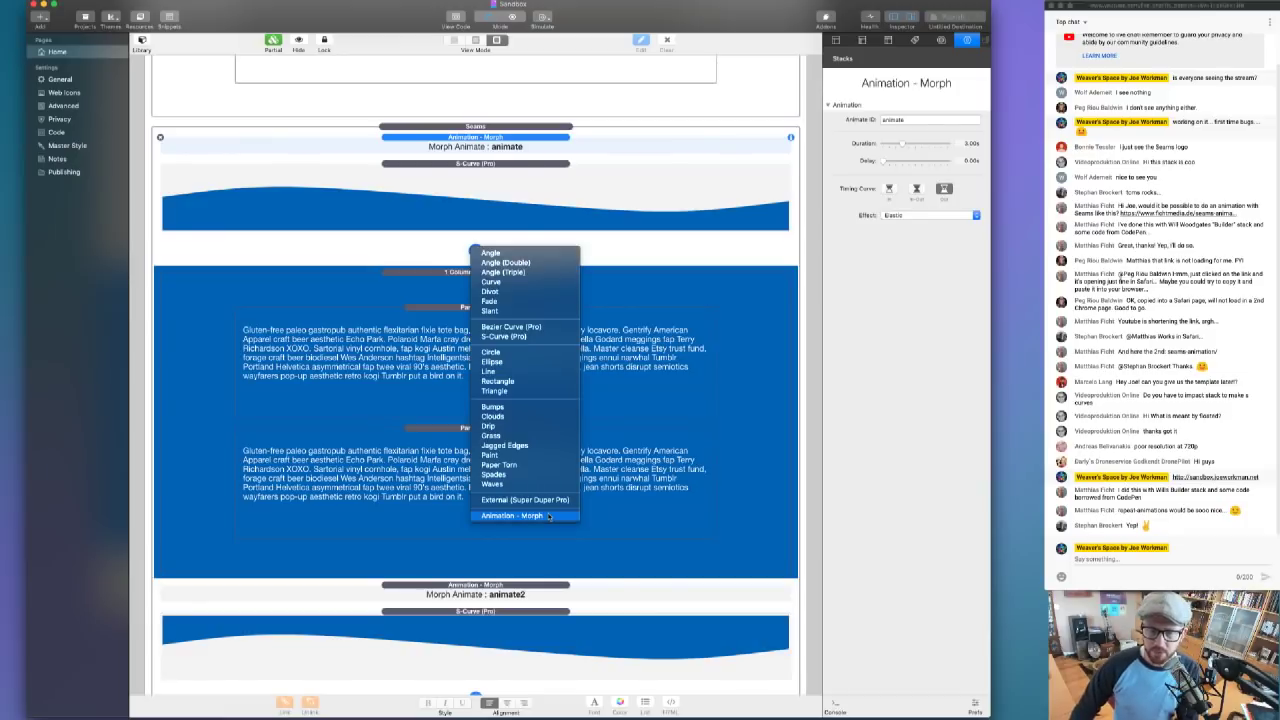
click(508, 146)
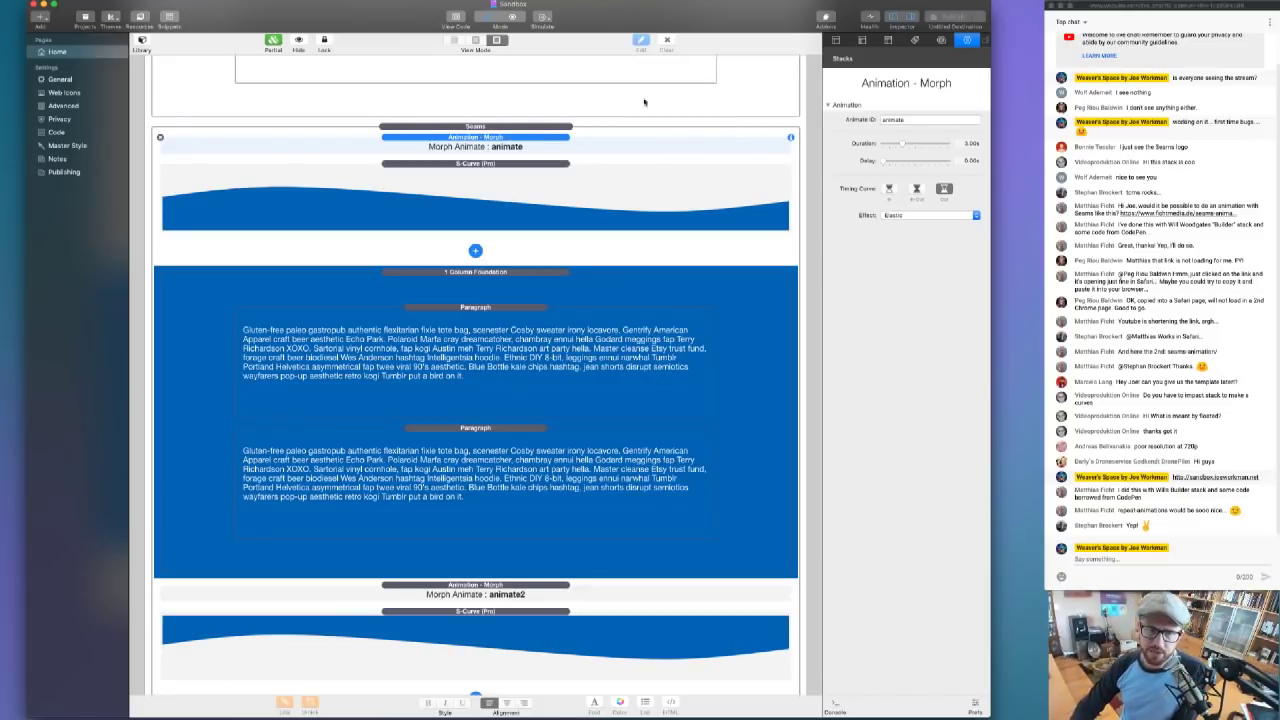
click(915, 121)
double_click(919, 122)
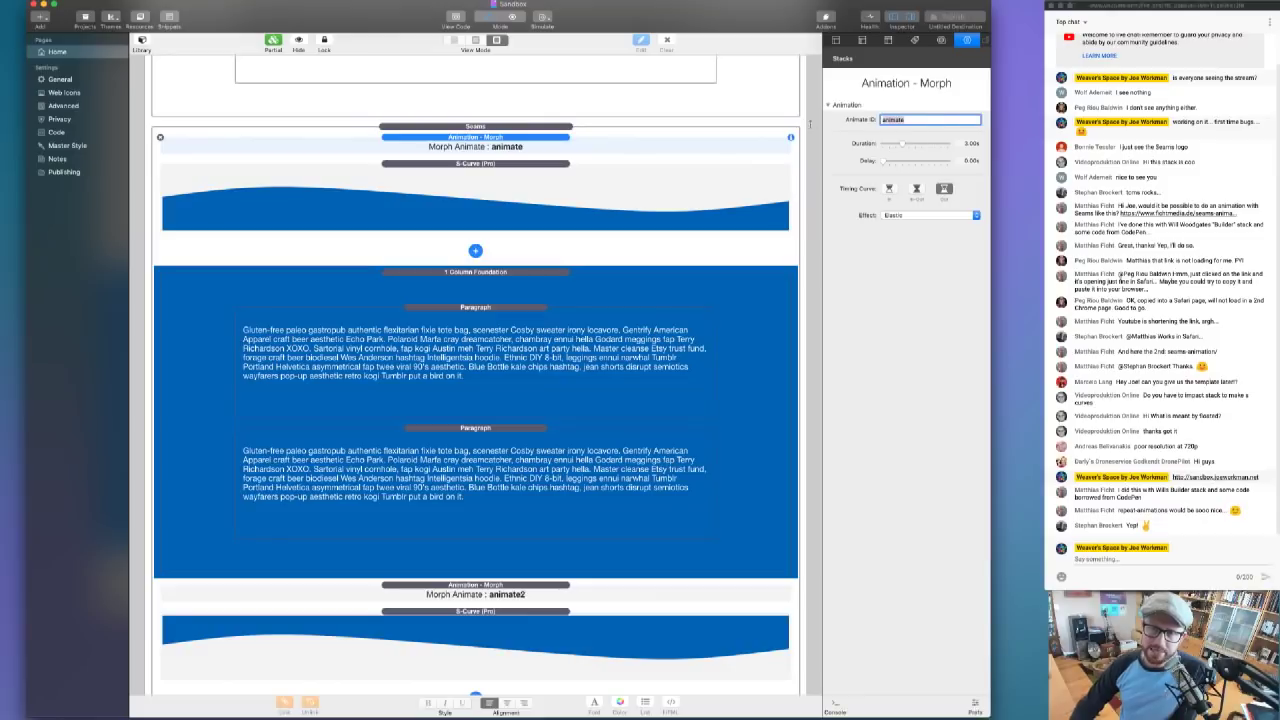
click(931, 122)
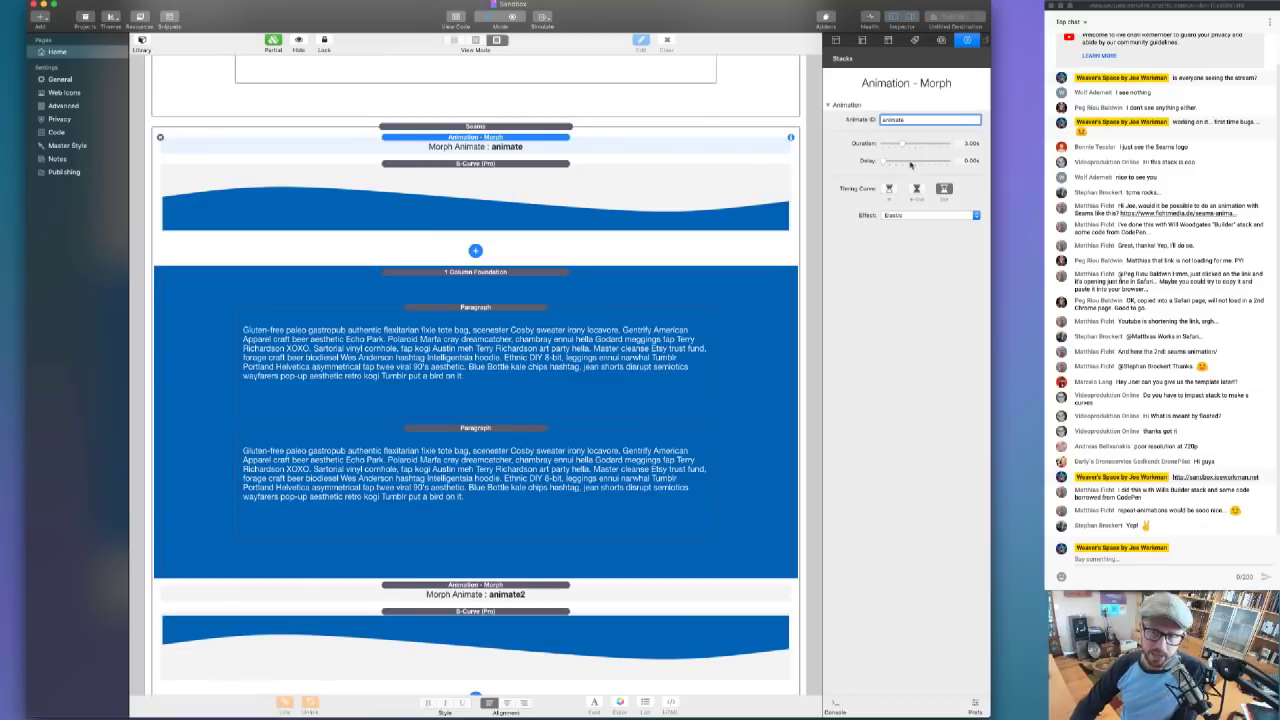
click(900, 215)
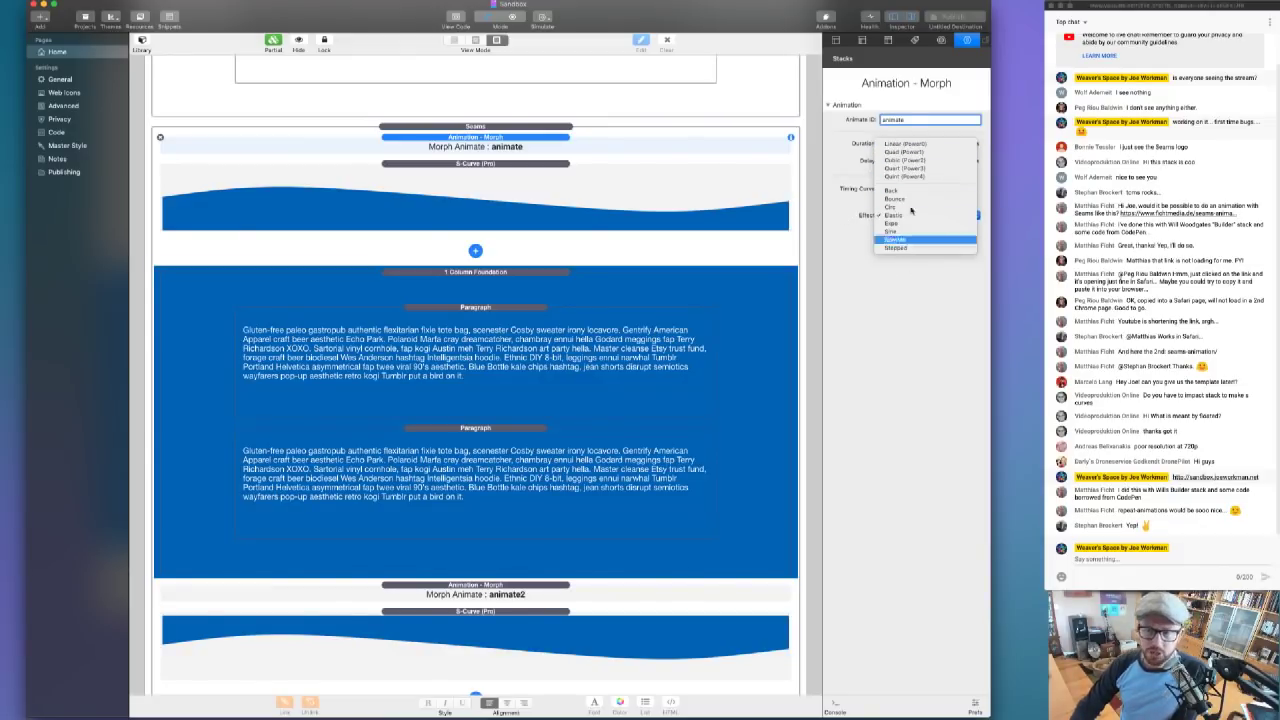
click(840, 203)
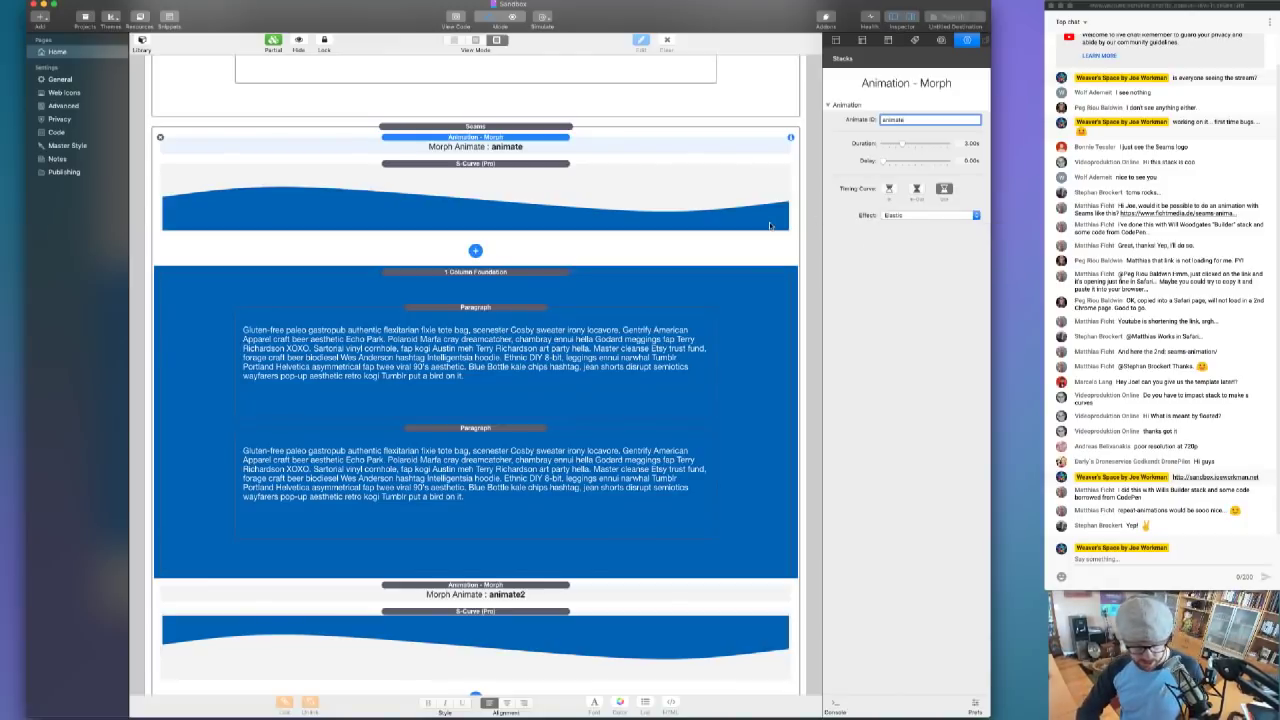
- Switch to Safari and open greensock.com/docs/Easing in a new tab
key(alt+space)
text(saf)
key(Return)
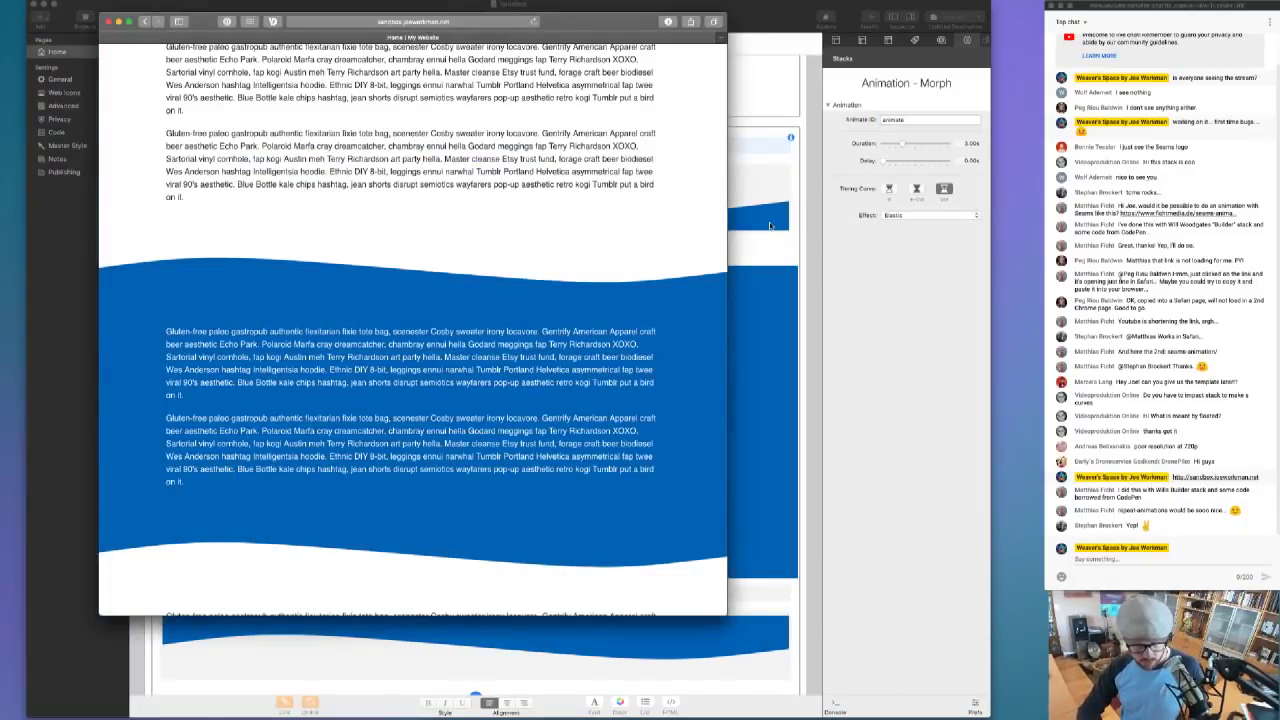
key(super+t)
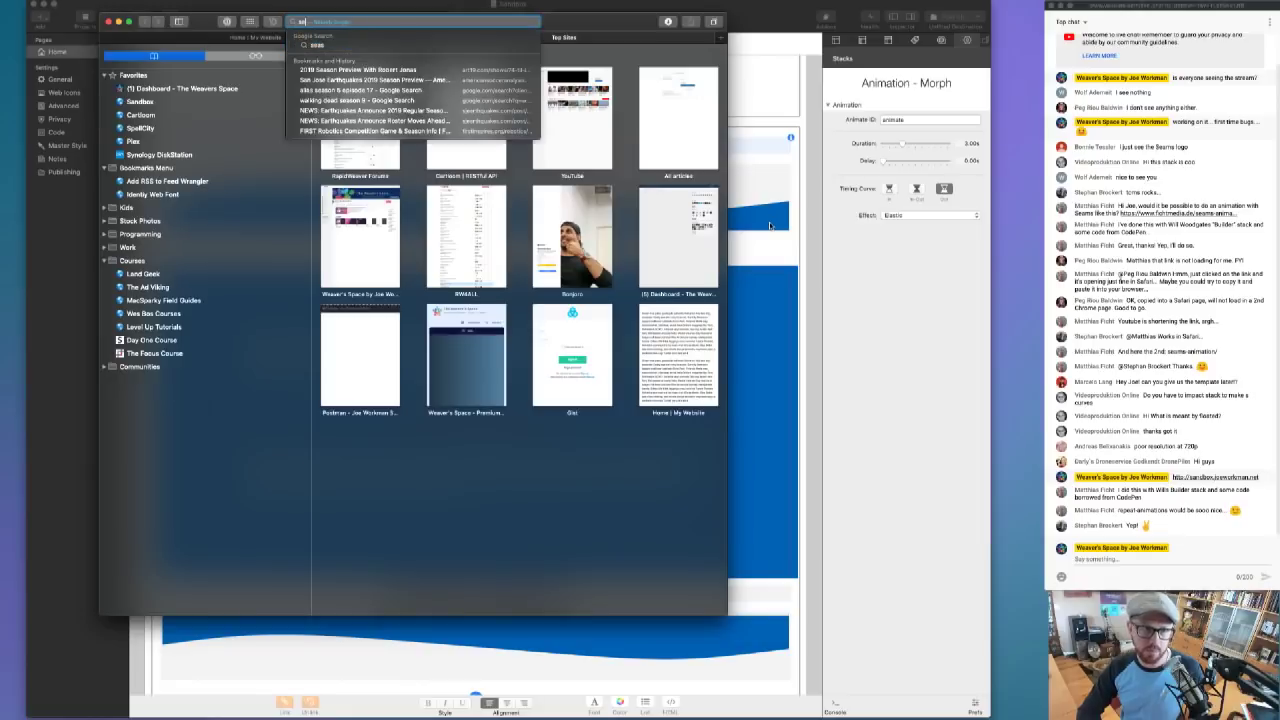
text(greensock)
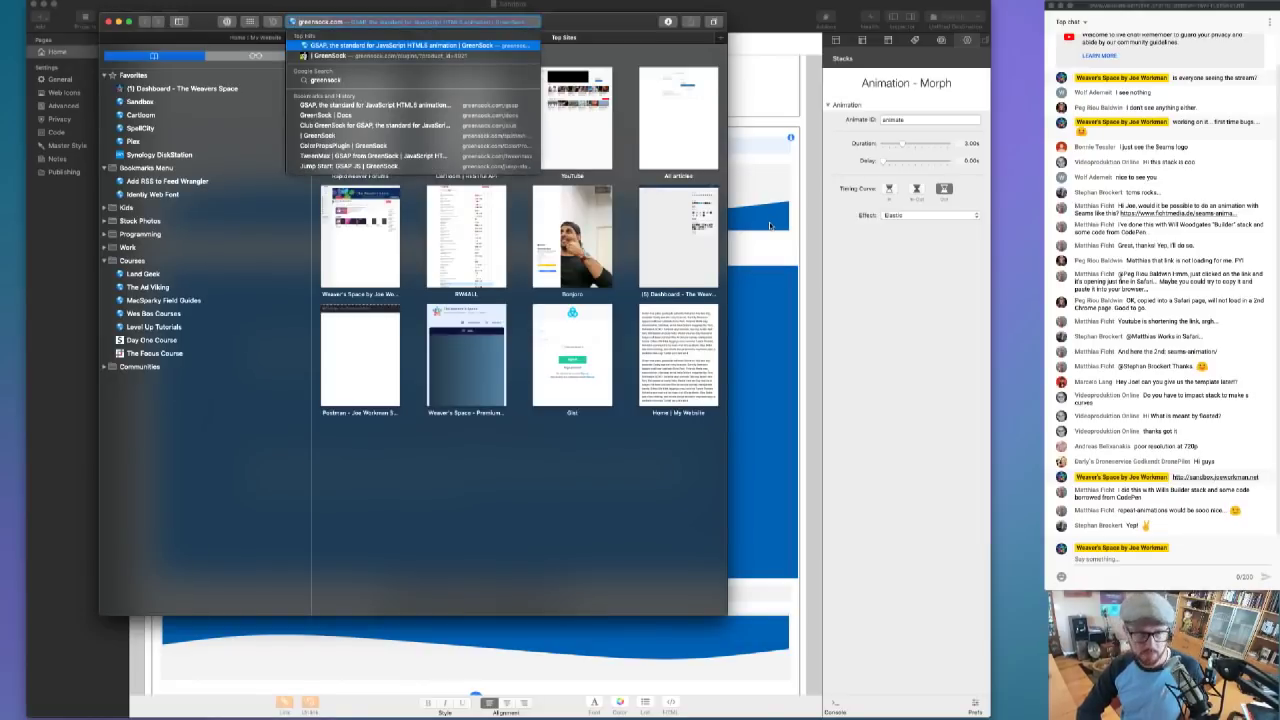
text(.com/docs)
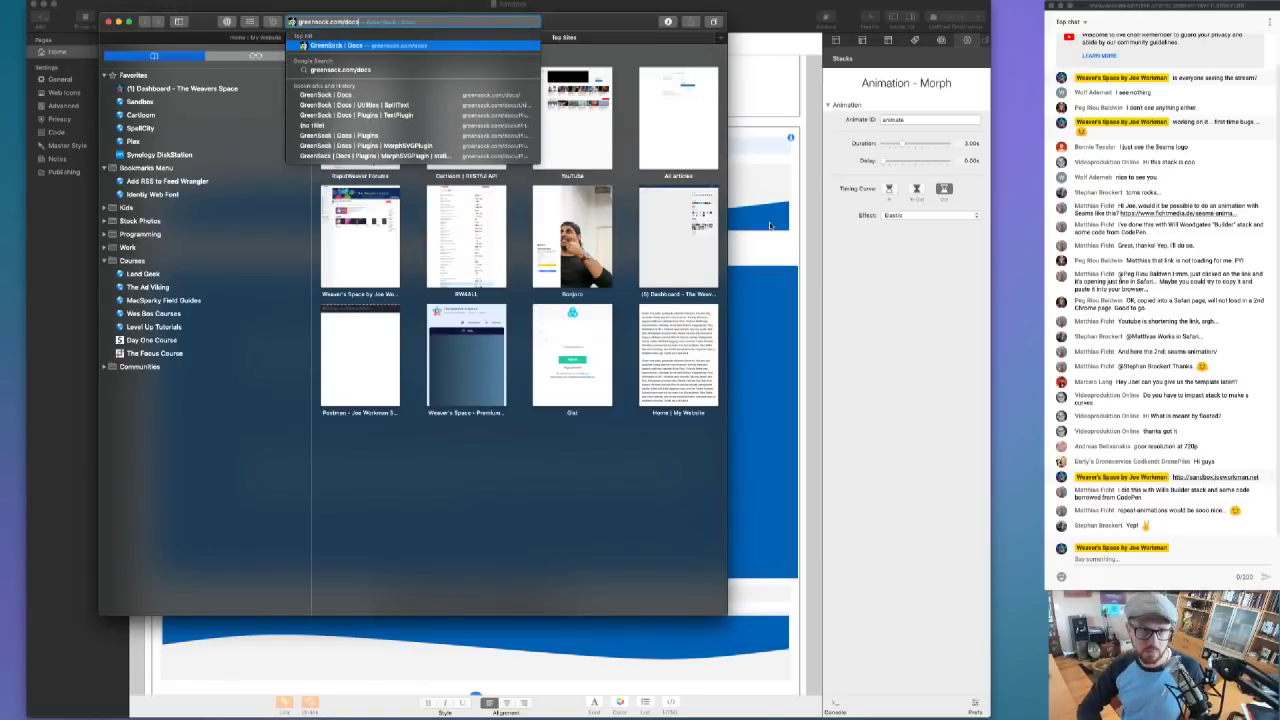
text(/Easing)
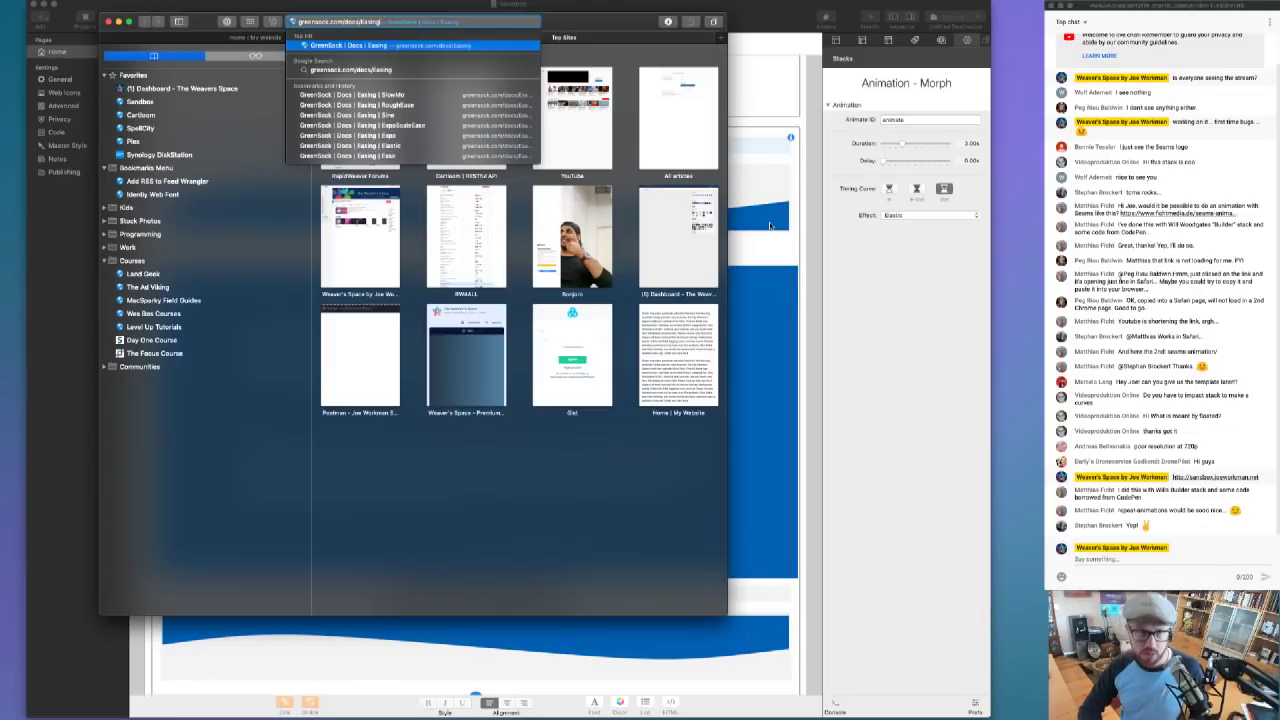
key(Return)
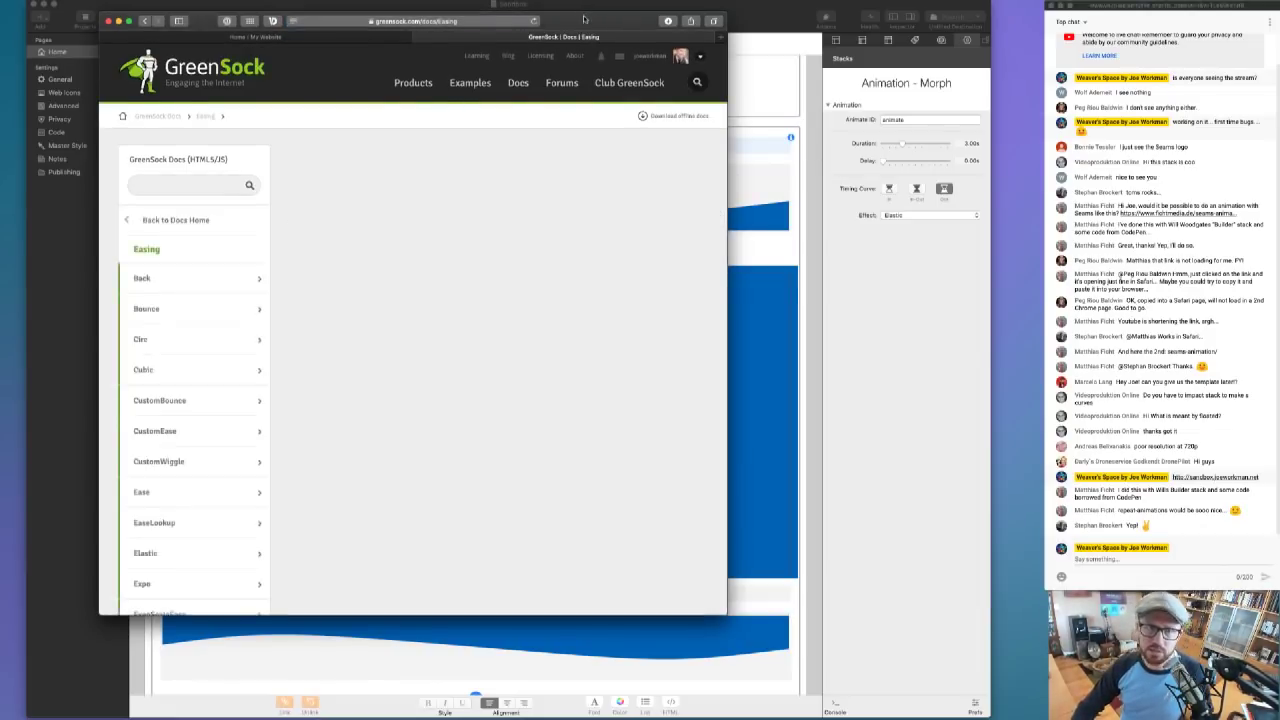
- Enlarge the browser window and compare the Elastic, Bounce, Rough, SlowMo, Power0, Power1 and Back curves in the GreenSock Ease Visualizer
drag(584, 19, 628, 6)
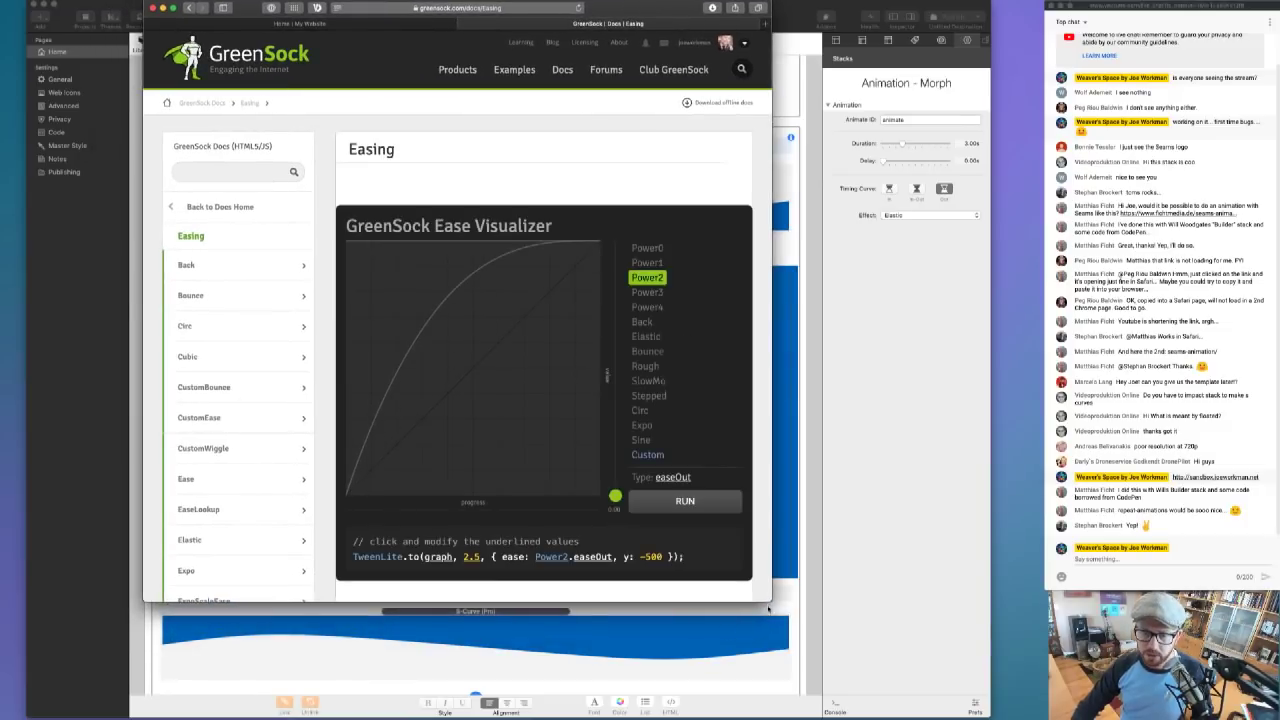
drag(768, 608, 880, 660)
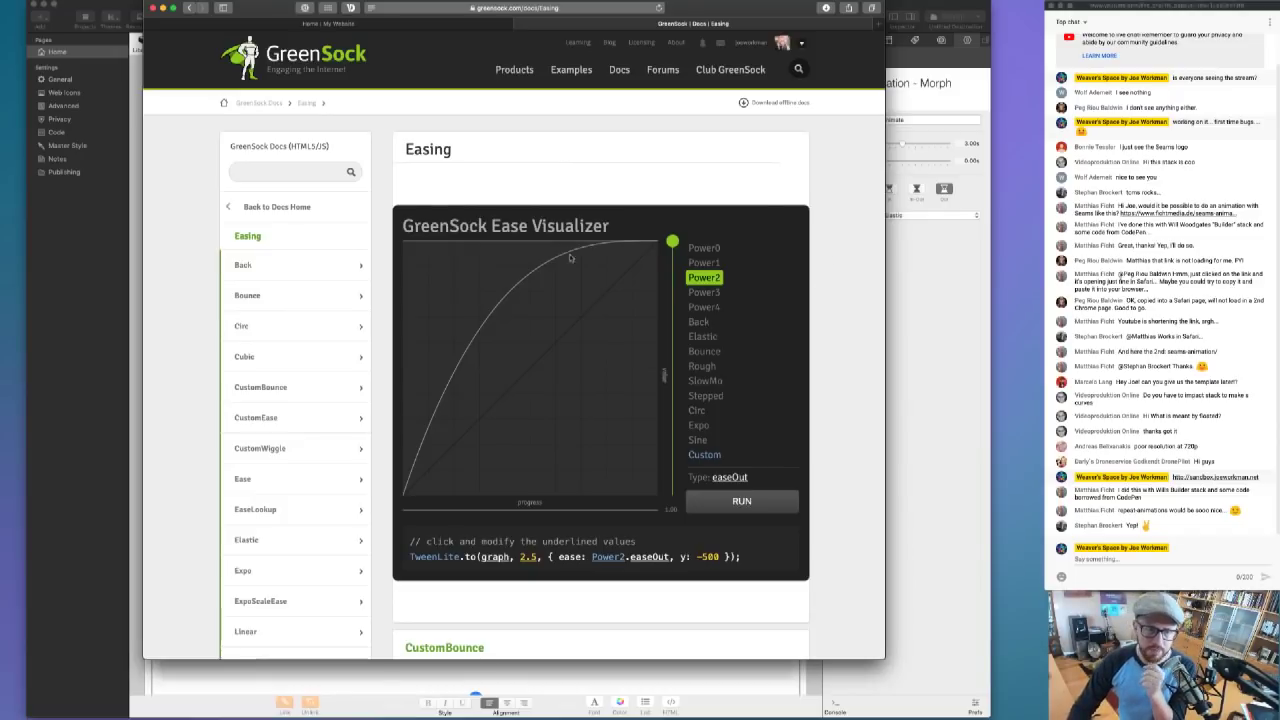
click(705, 338)
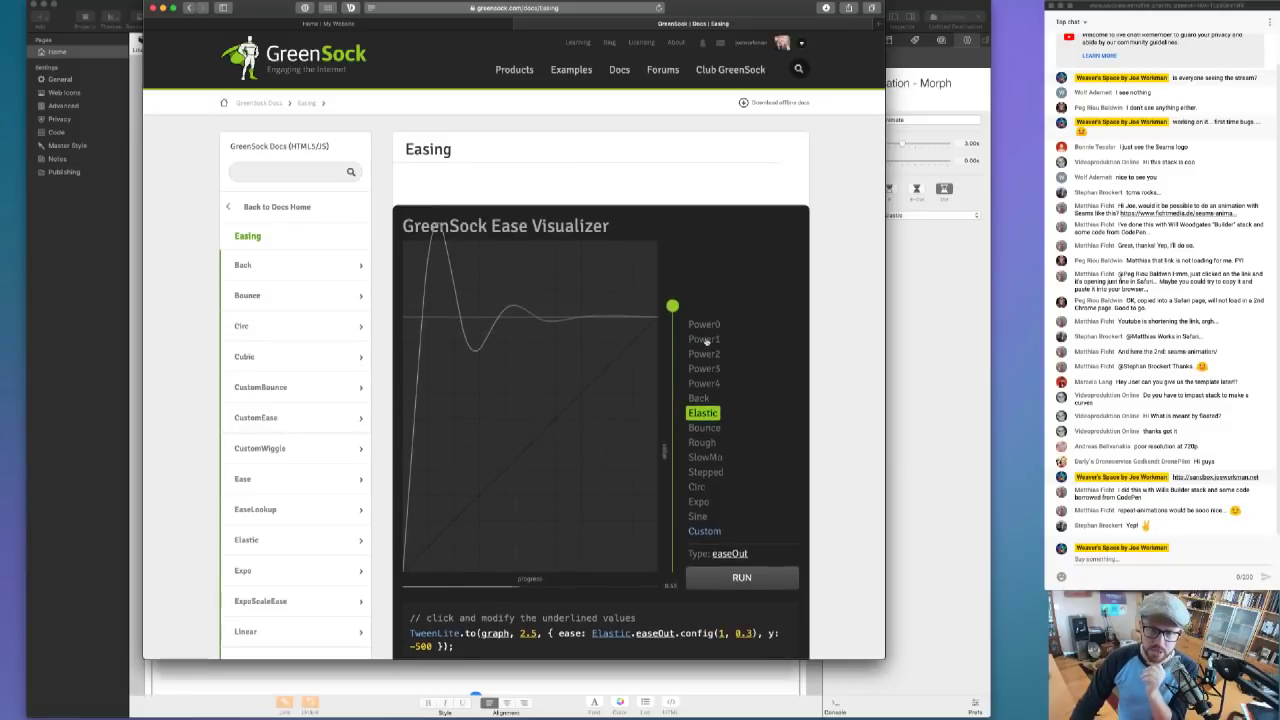
click(704, 428)
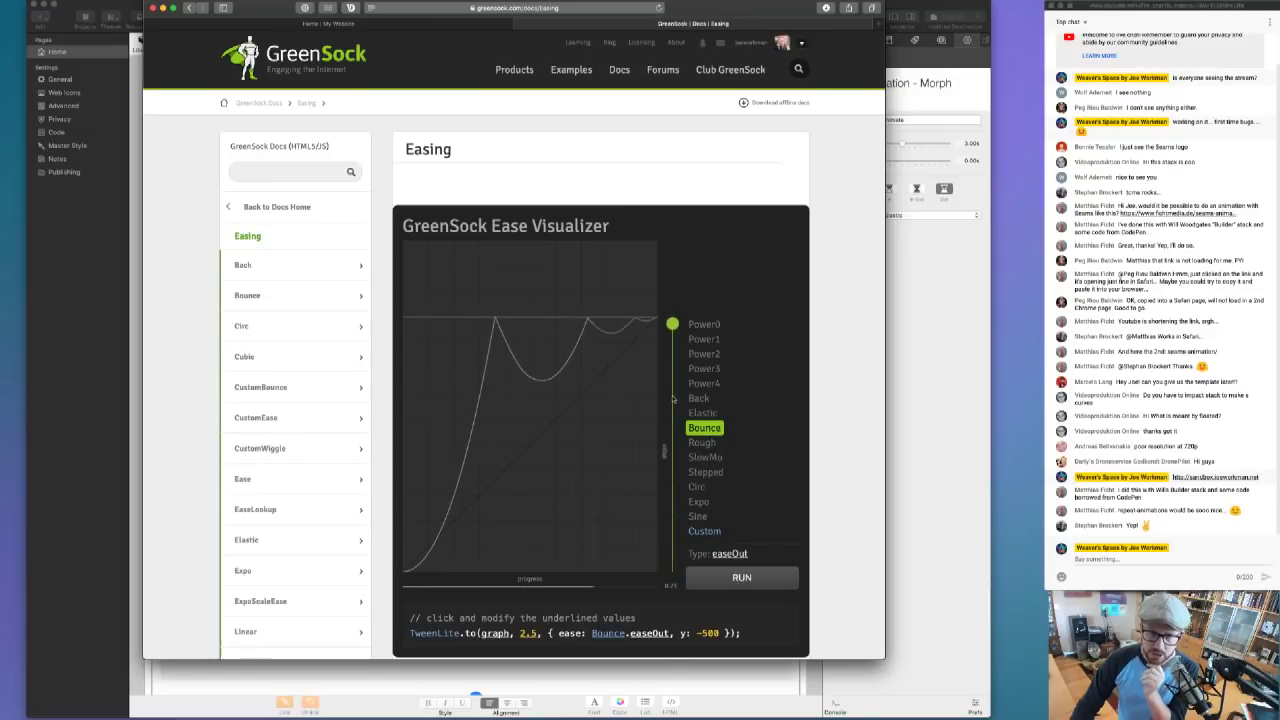
click(704, 442)
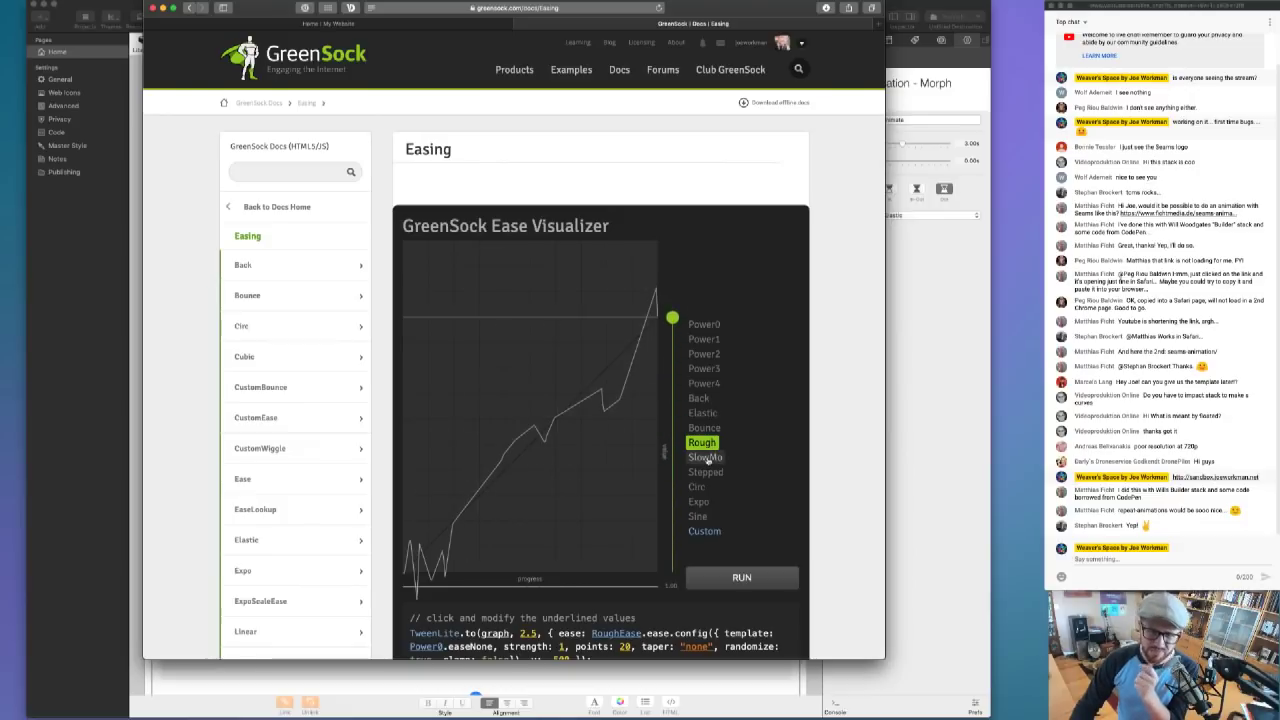
click(706, 457)
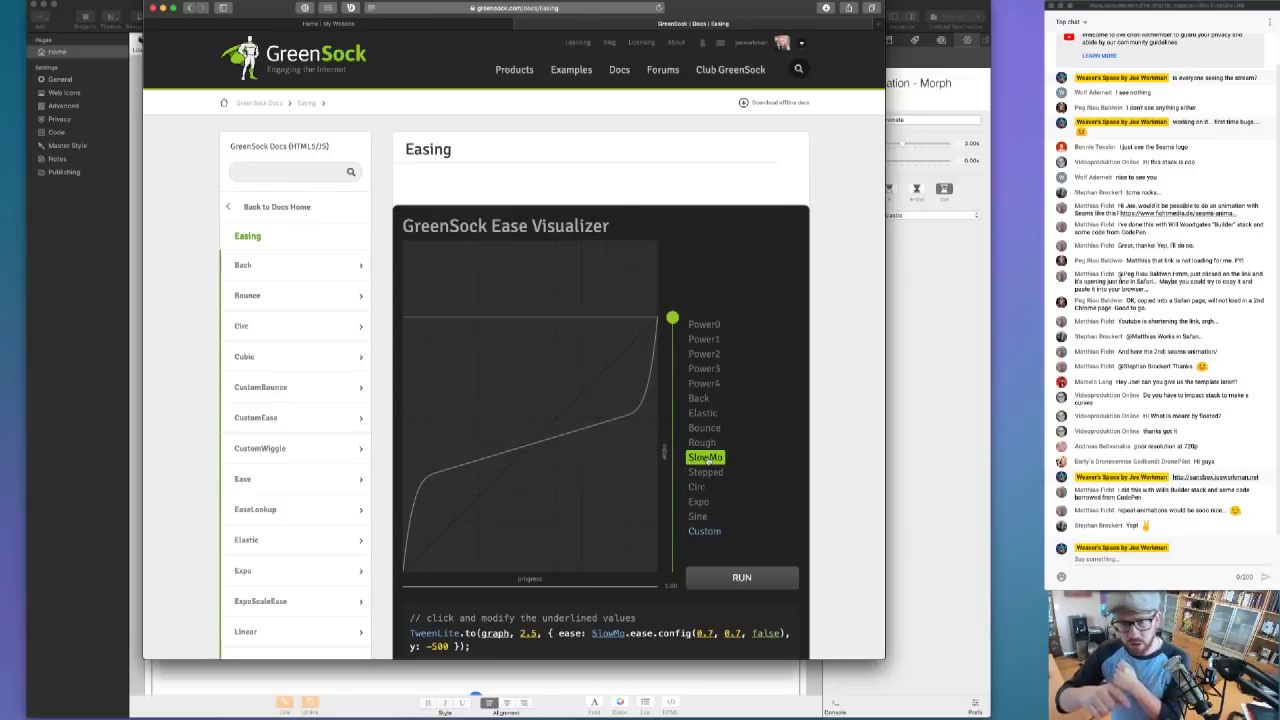
click(703, 325)
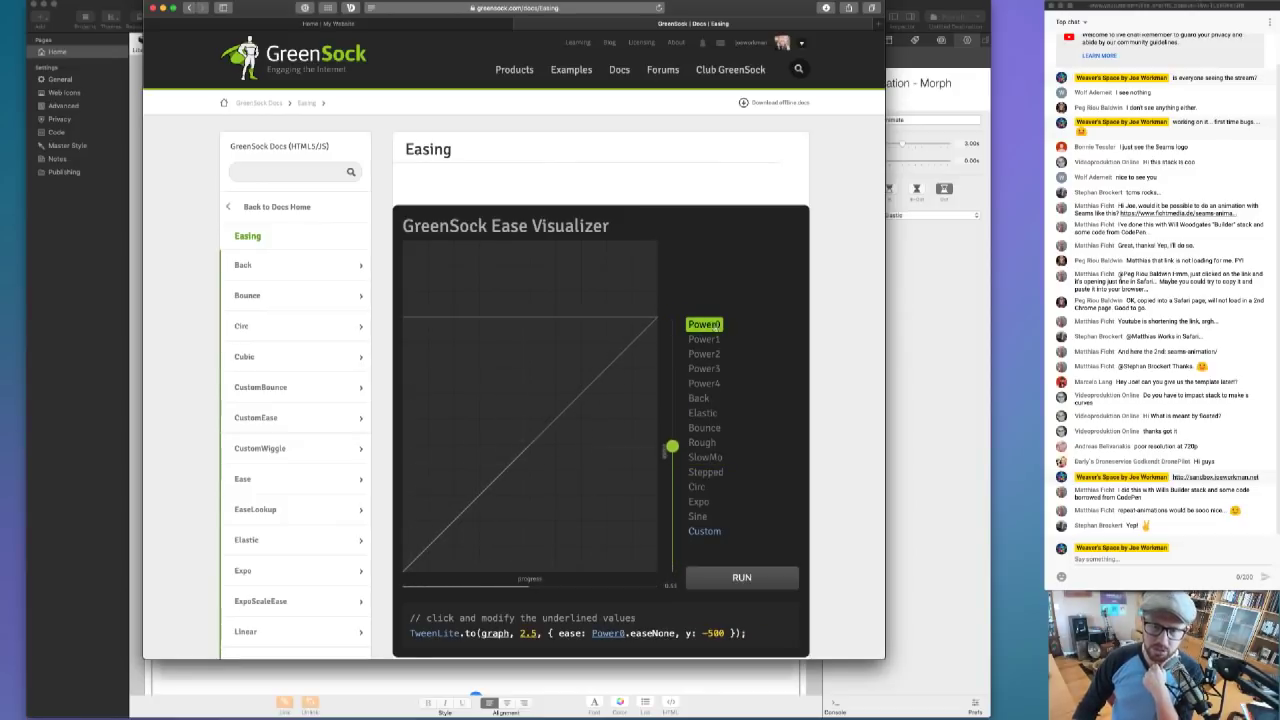
click(703, 340)
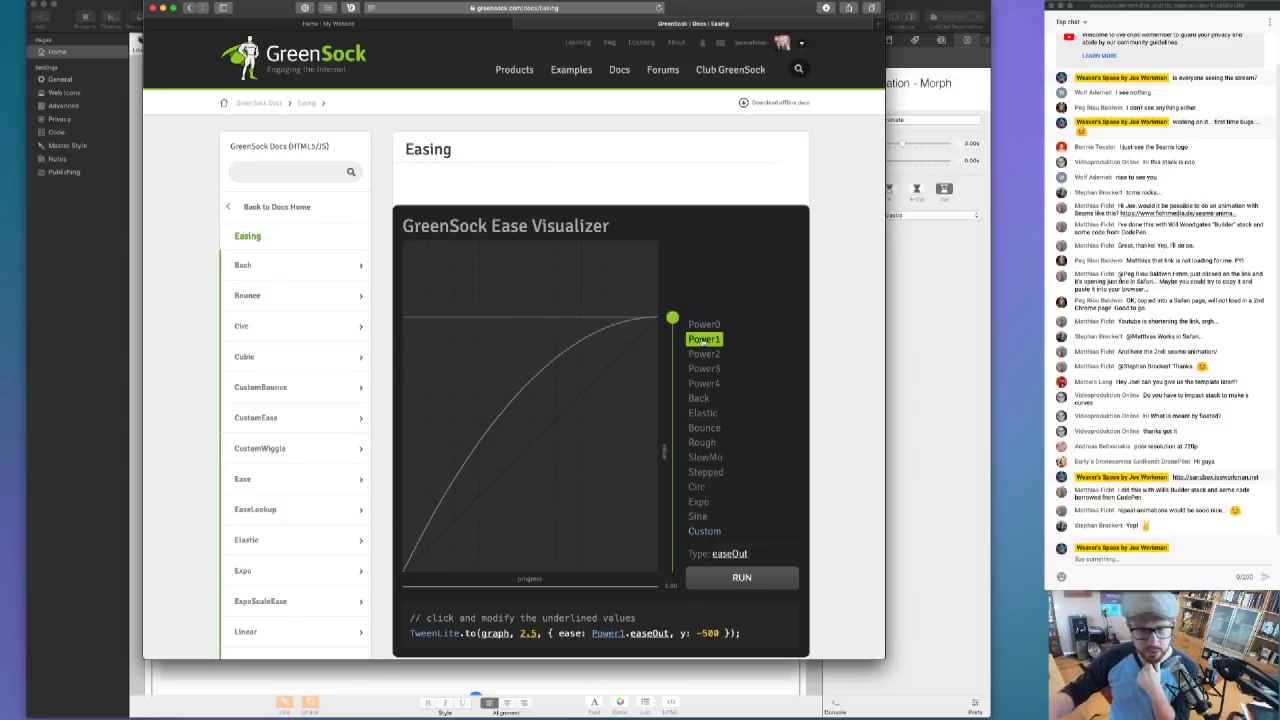
scroll(700, 350, down, 2)
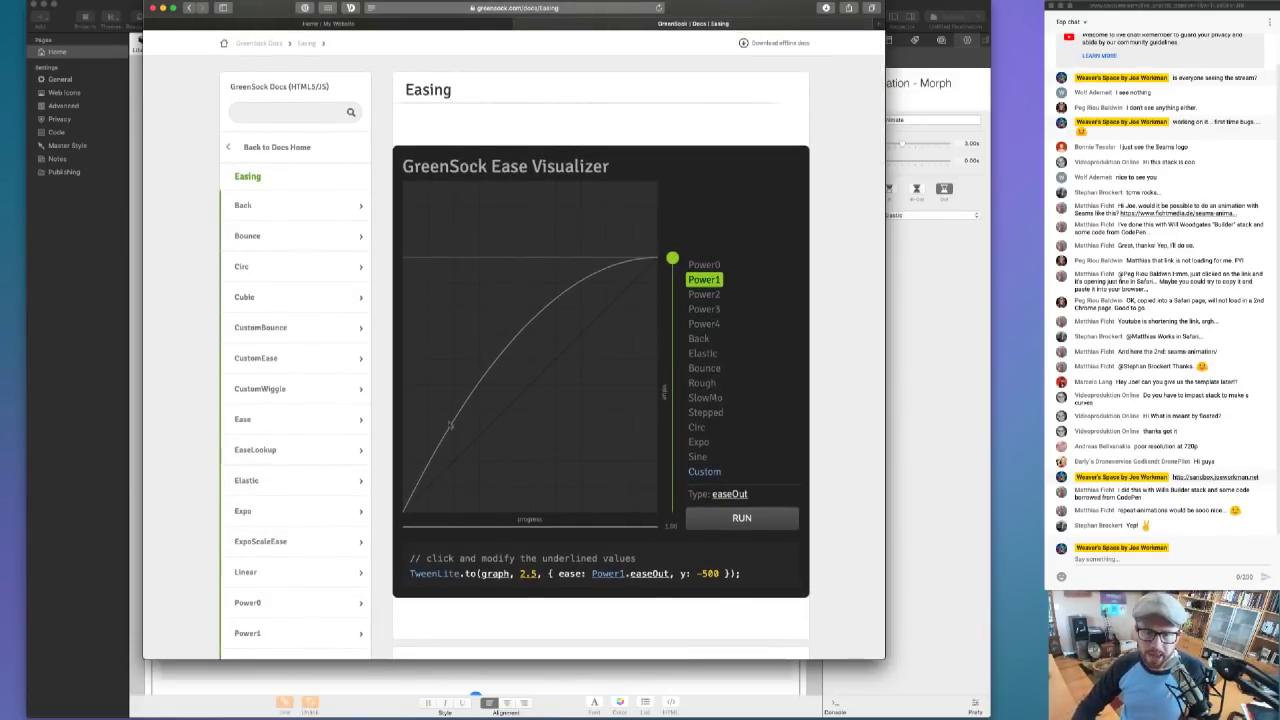
click(702, 340)
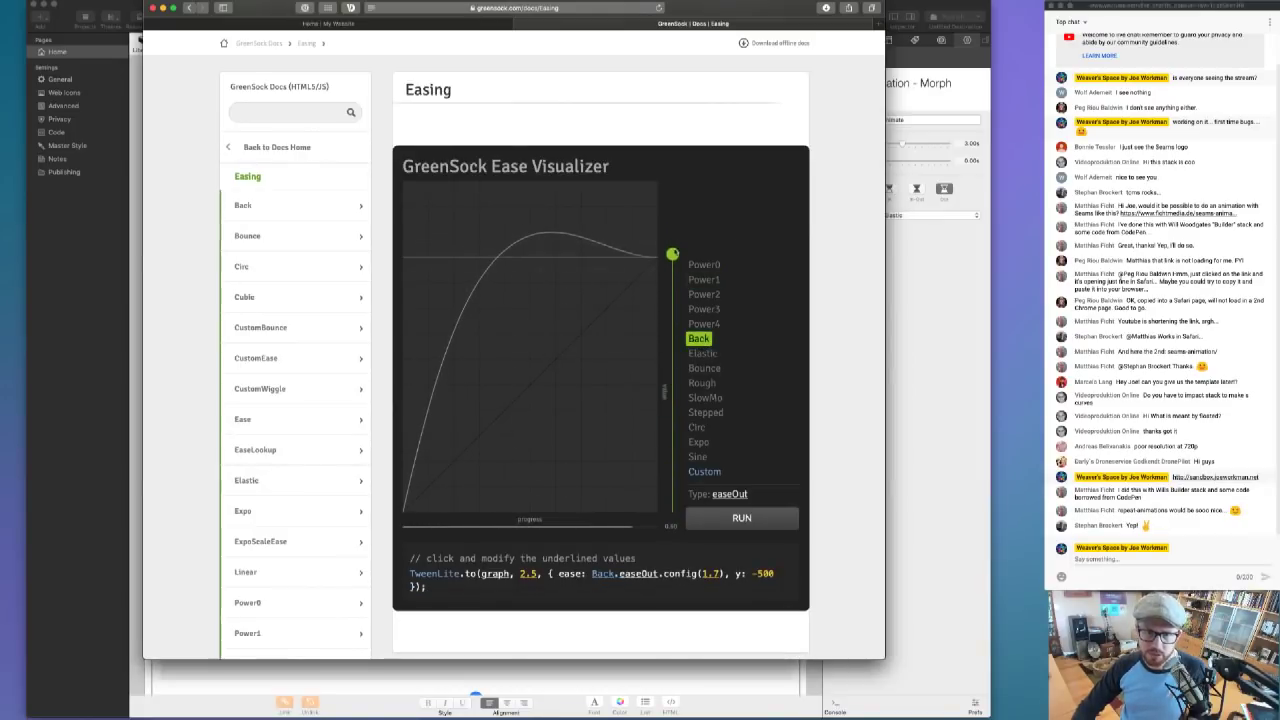
- Return to RapidWeaver, set the first Animation - Morph's effect to Back and preview the page in the browser
click(950, 302)
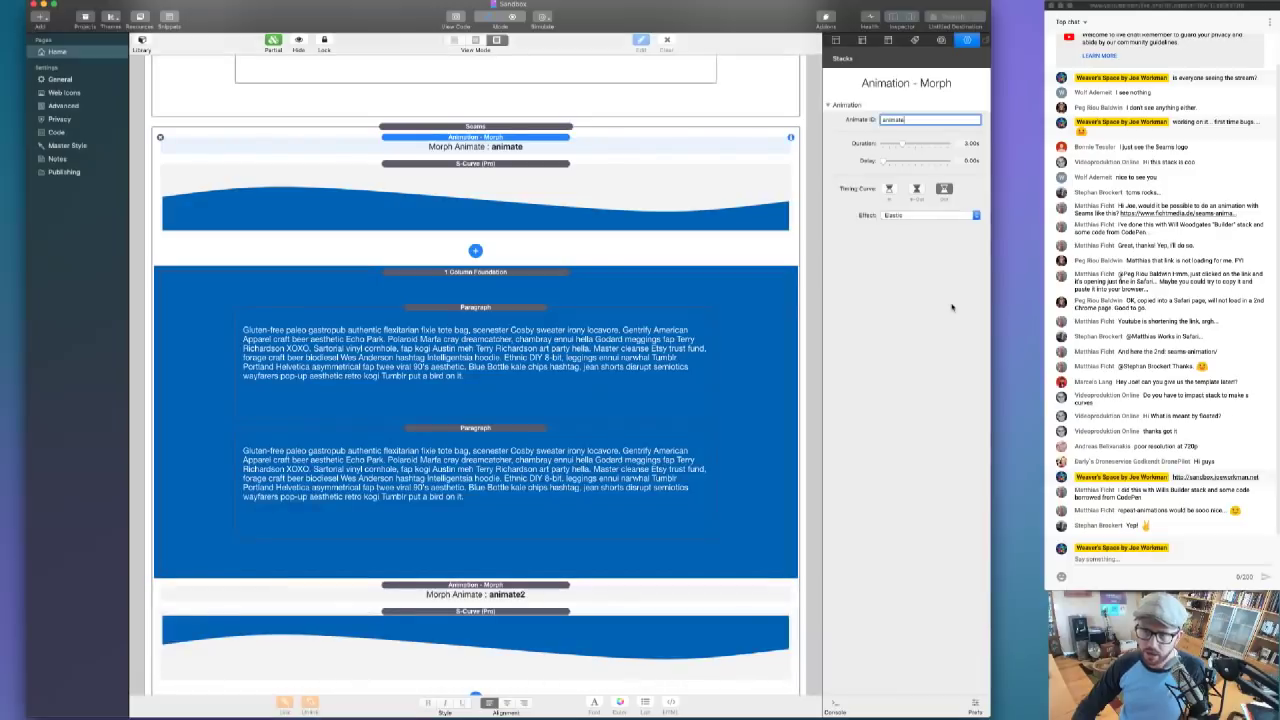
click(920, 215)
click(893, 190)
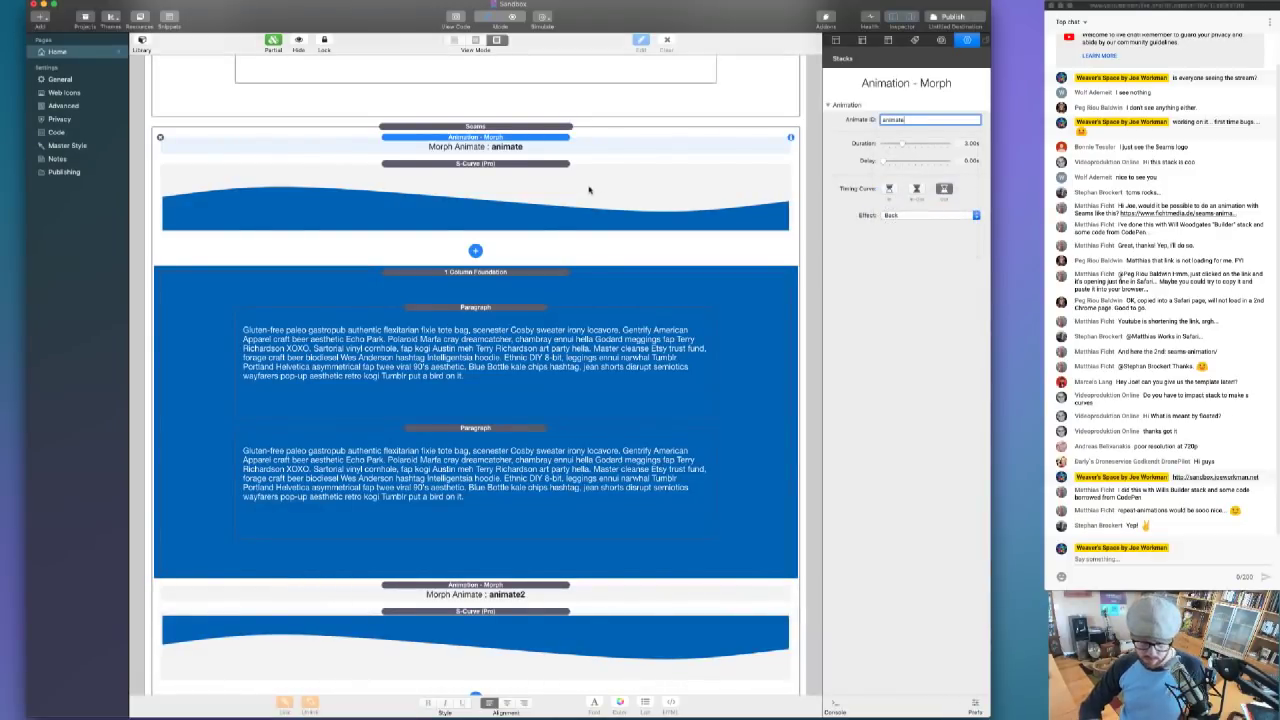
key(super+shift+r)
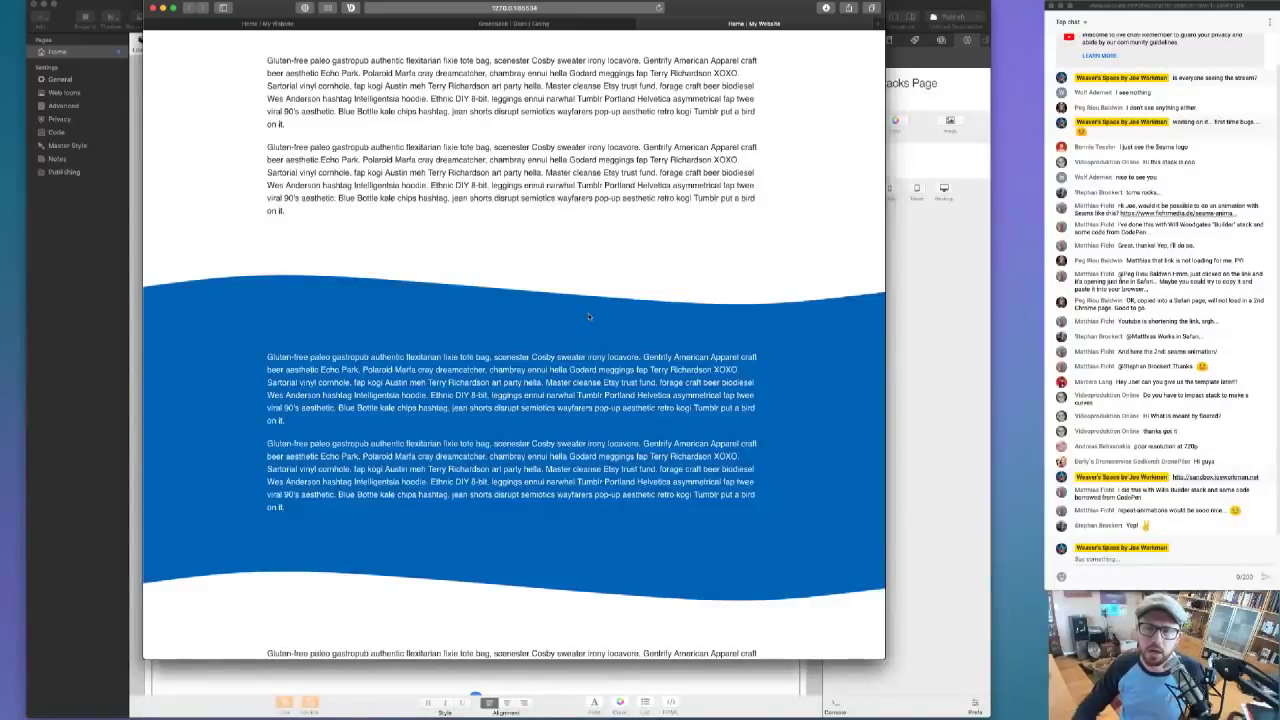
- Return to RapidWeaver and compare the Animate IDs of both Animation - Morph stacks with those of their S-Curve (Pro) stacks
click(963, 283)
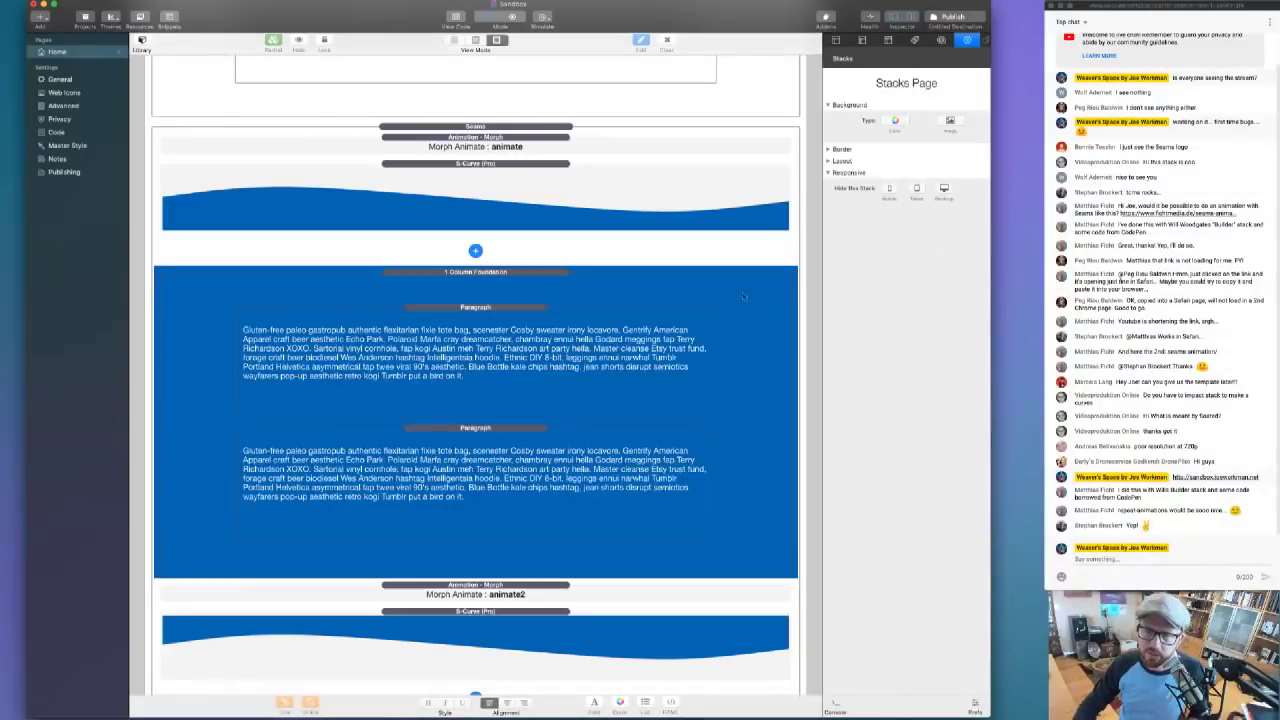
click(541, 146)
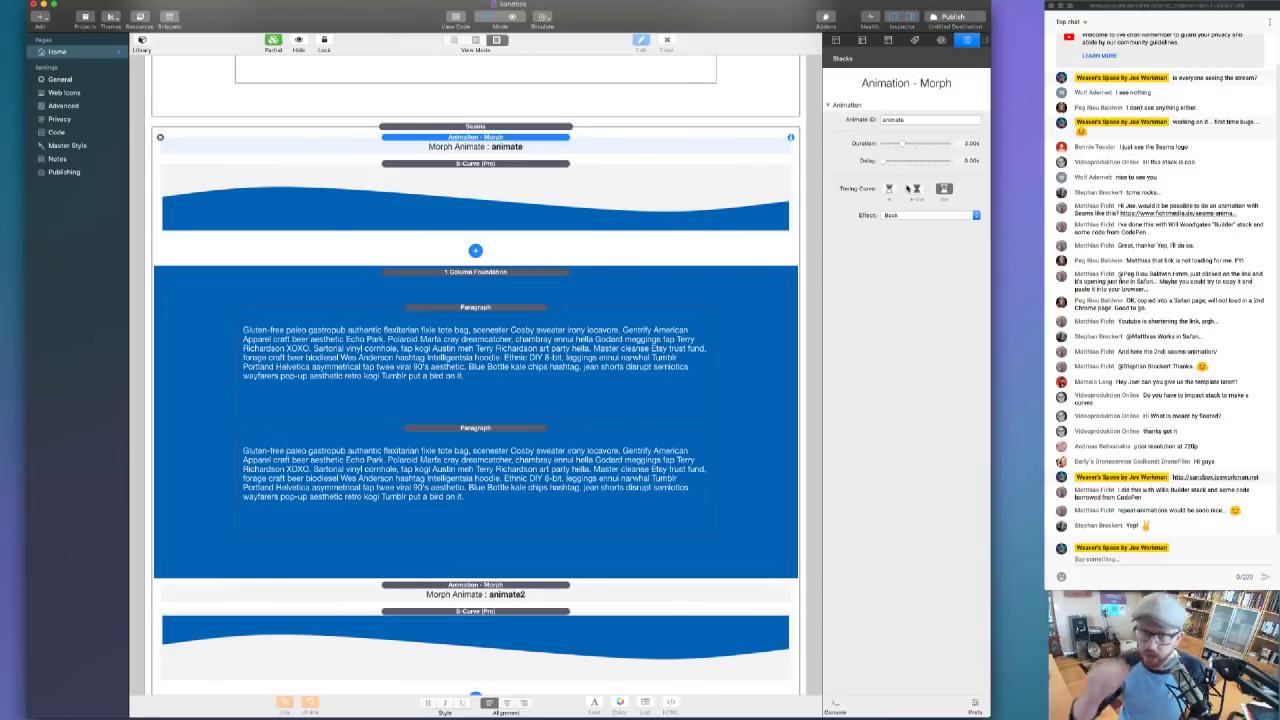
click(512, 165)
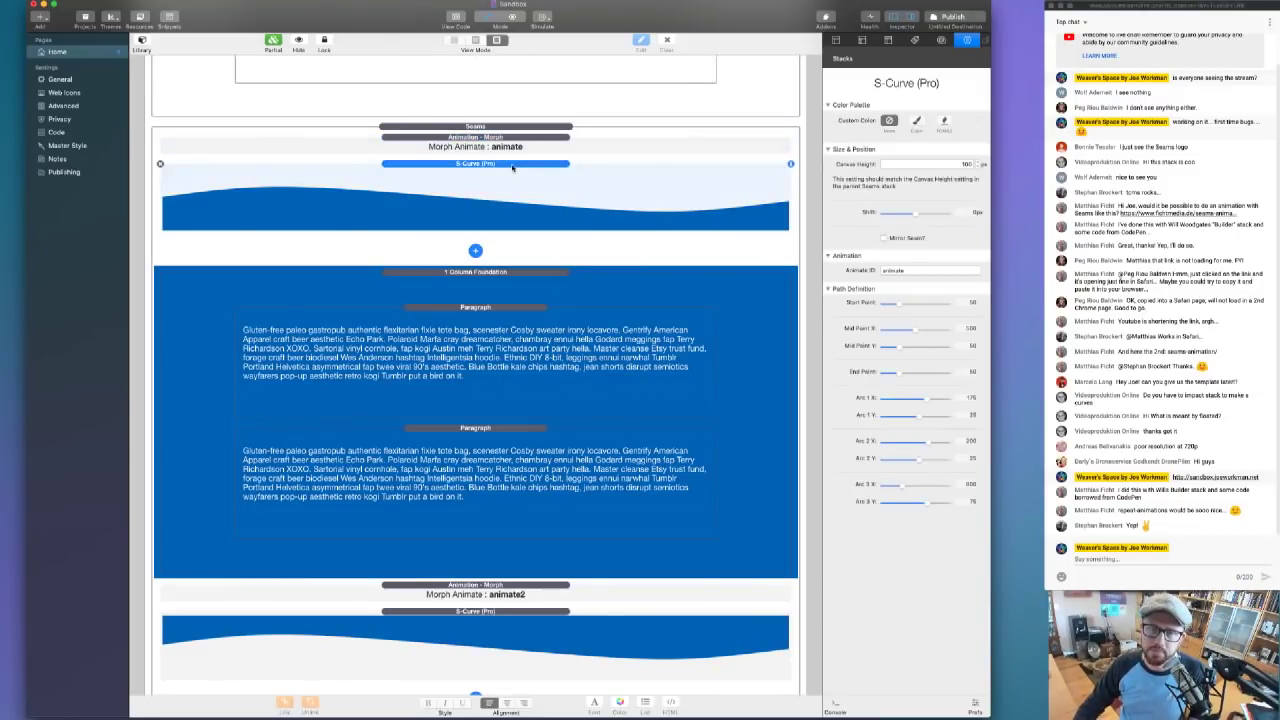
scroll(512, 300, down, 5)
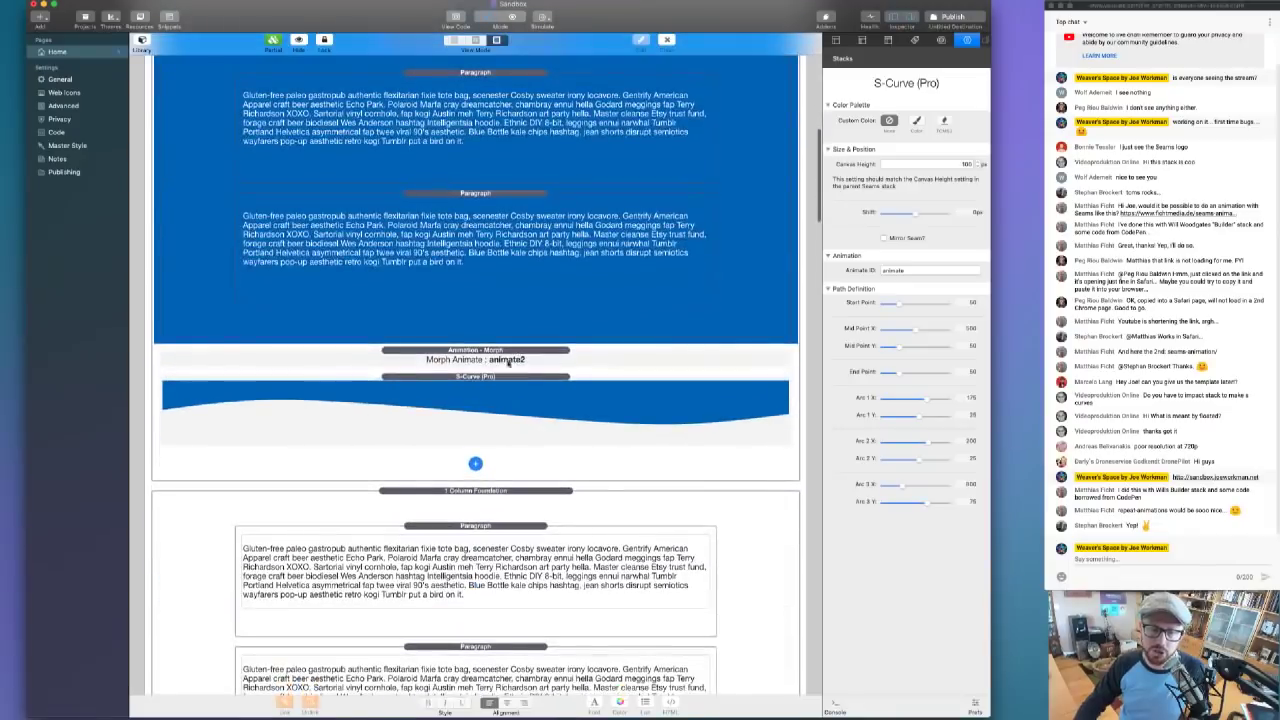
click(503, 352)
click(510, 394)
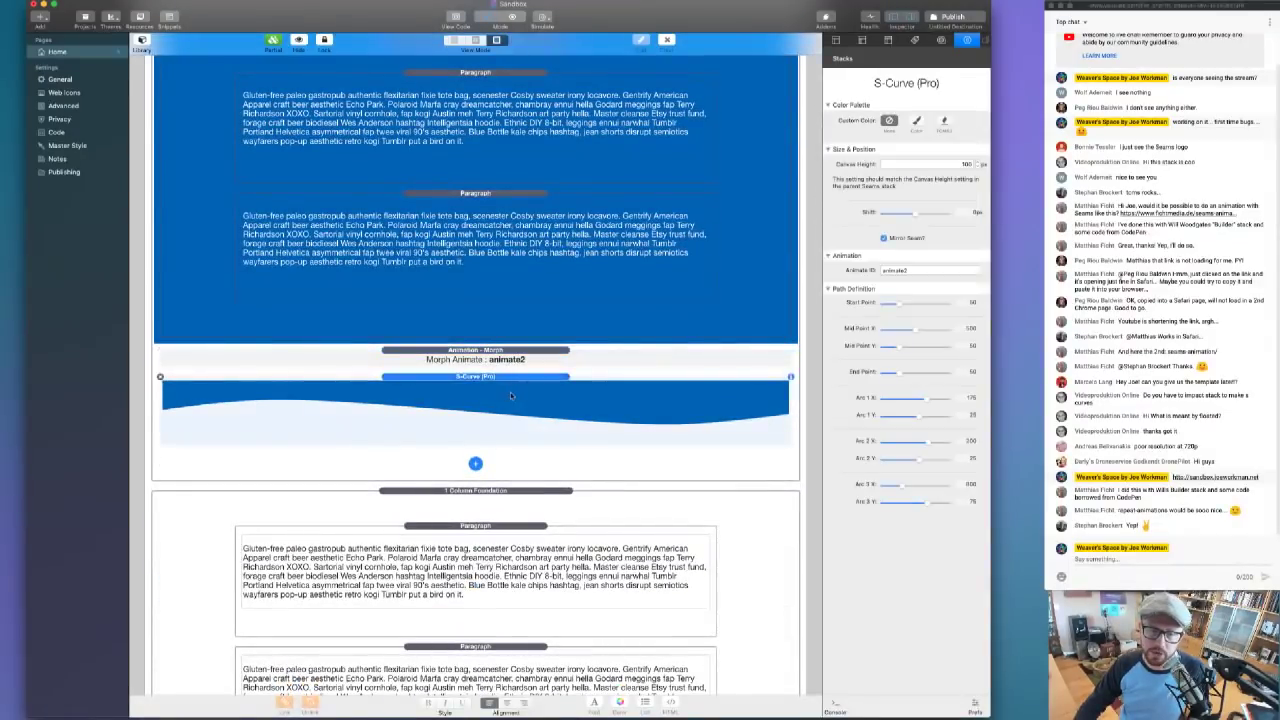
click(926, 270)
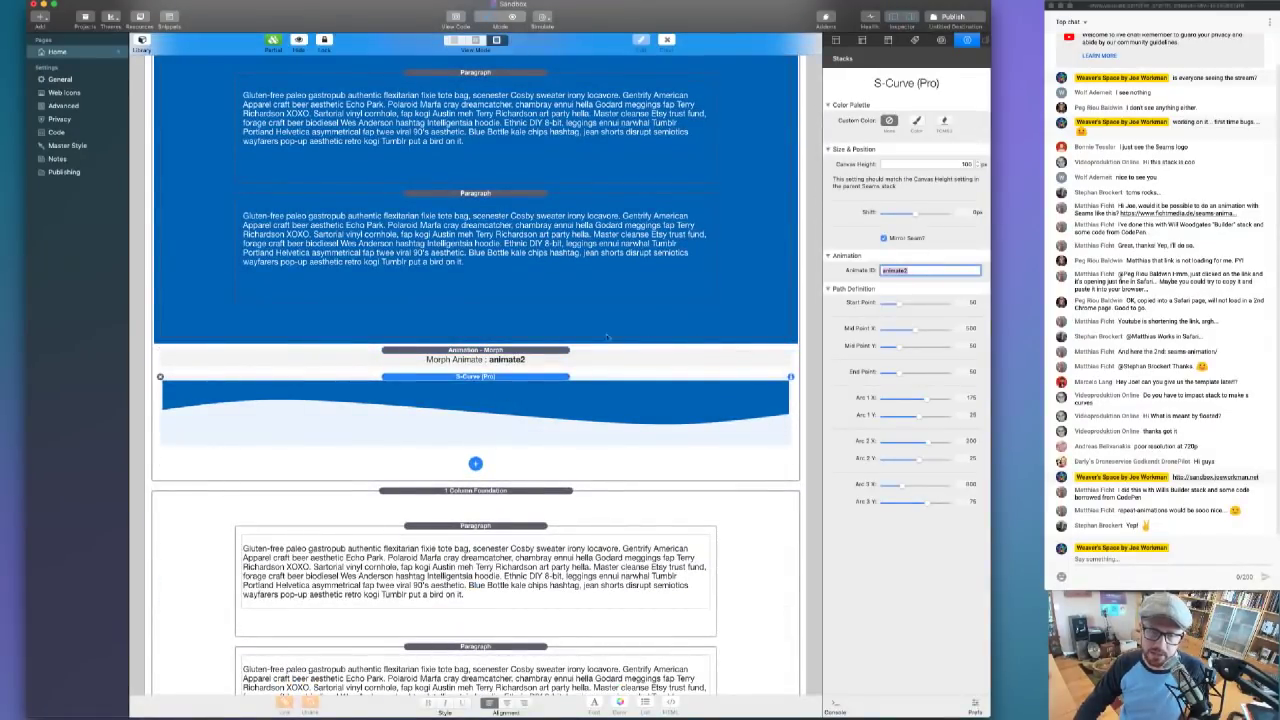
click(561, 352)
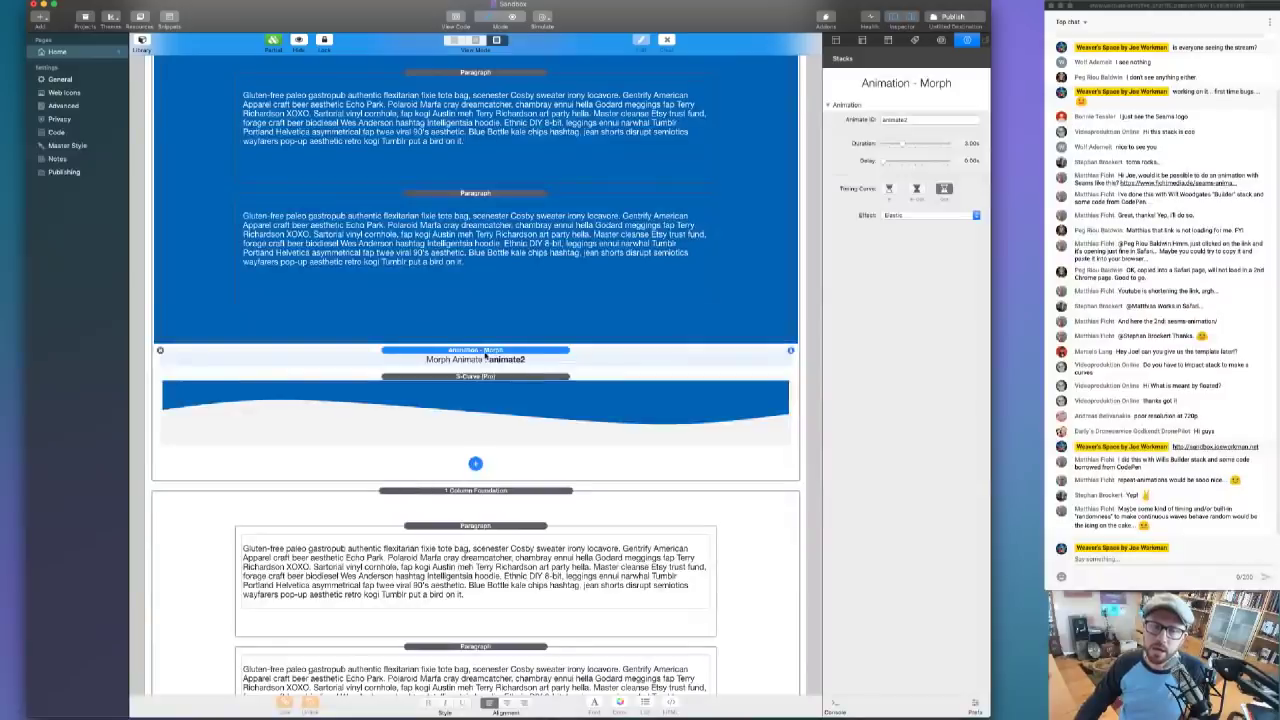
click(1204, 505)
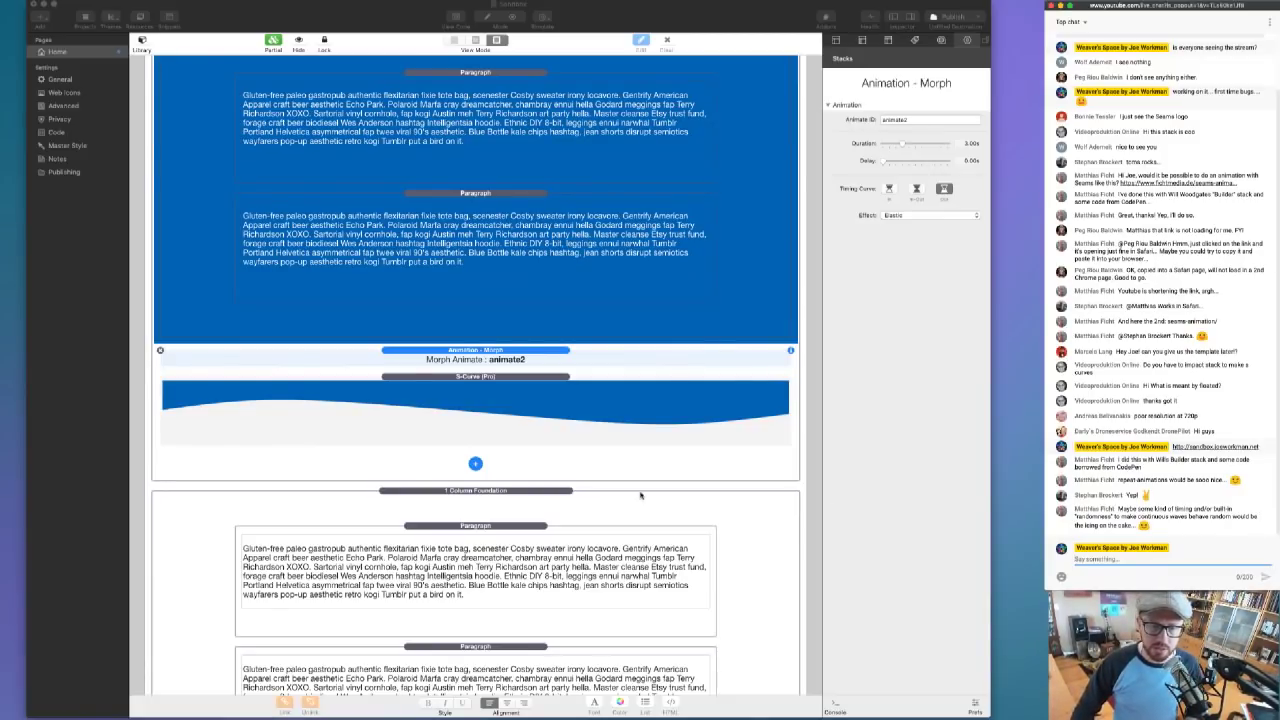
click(412, 356)
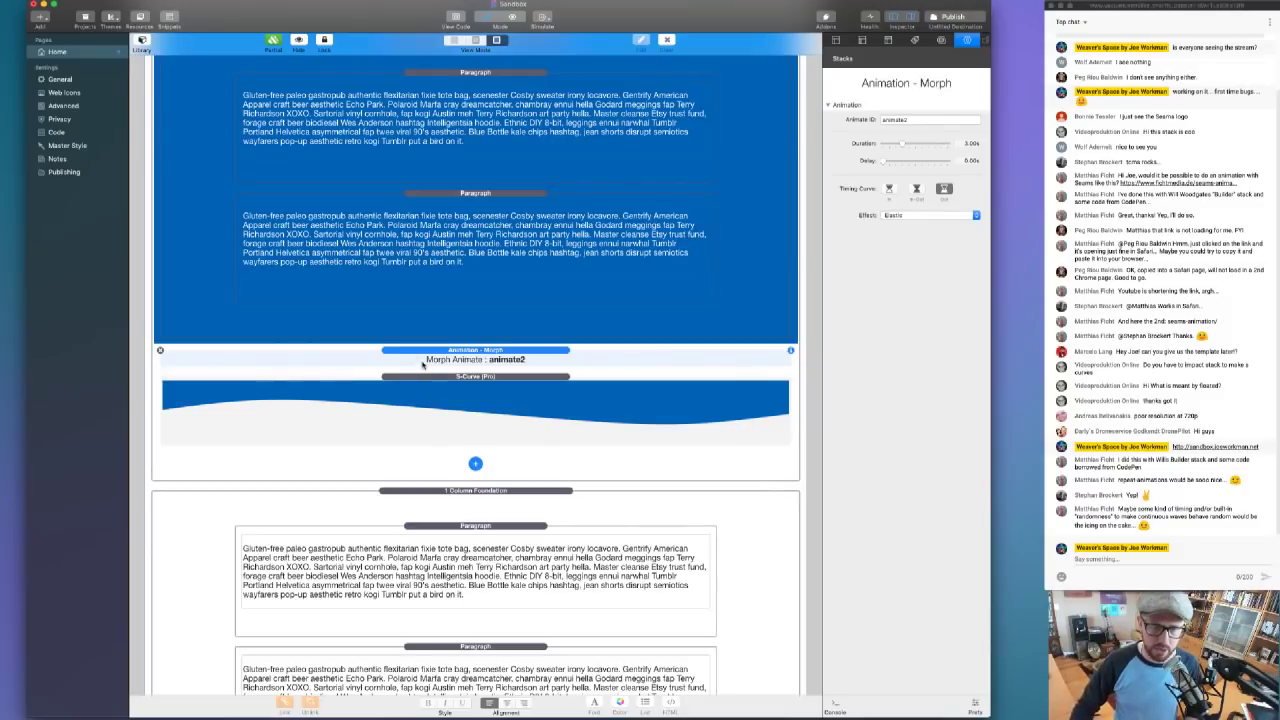
click(425, 377)
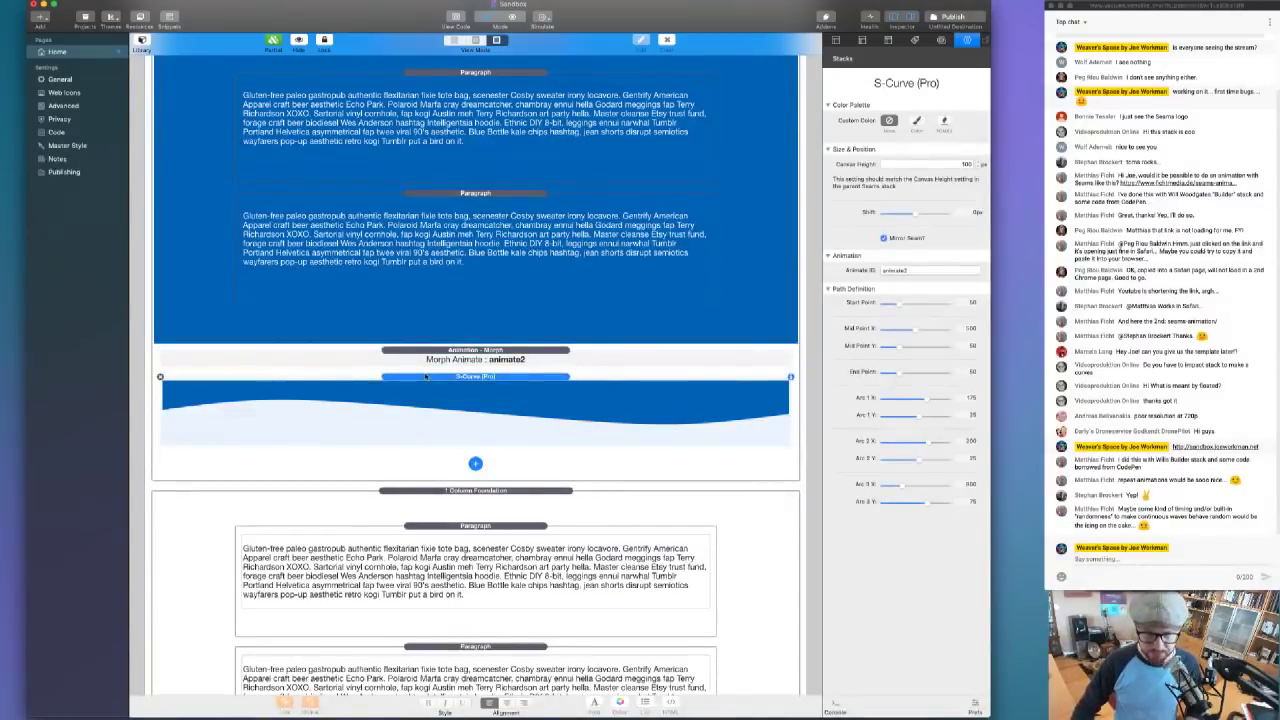
- Duplicate the S-Curve (Pro) stack beneath the animate2 Animation - Morph and compare the copy's settings with that Morph stack
key(super+d)
click(481, 468)
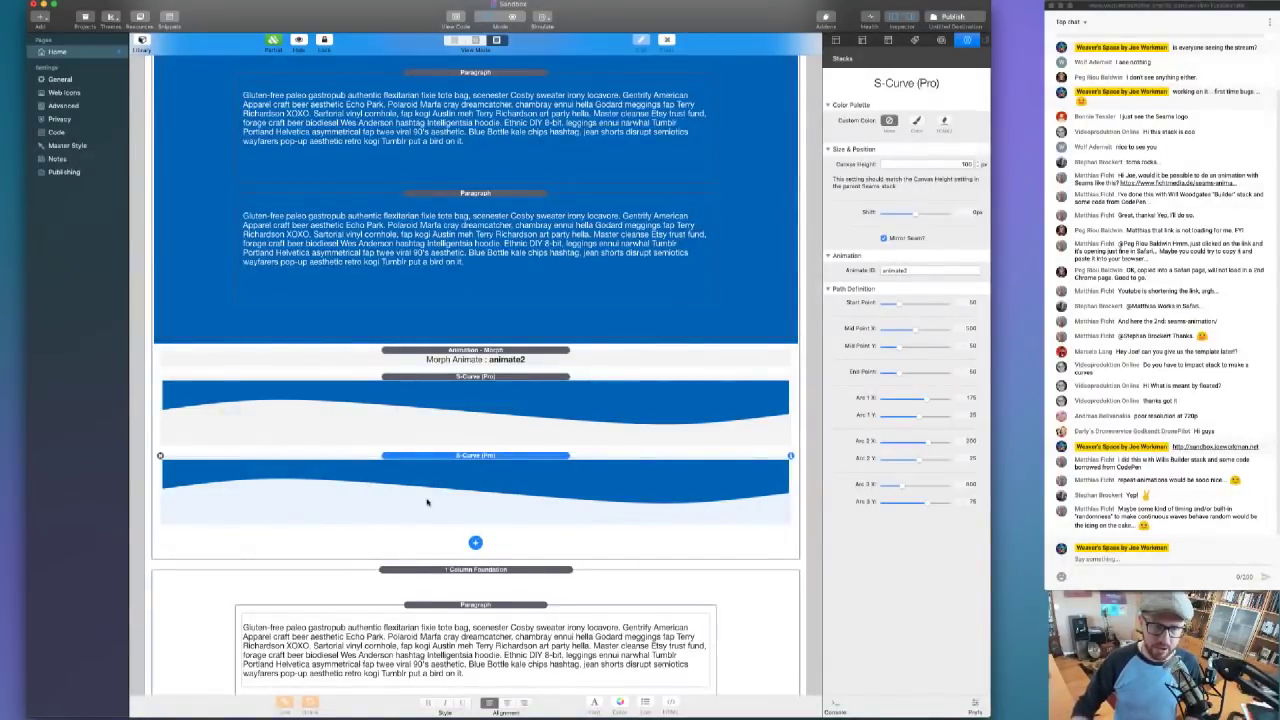
click(493, 357)
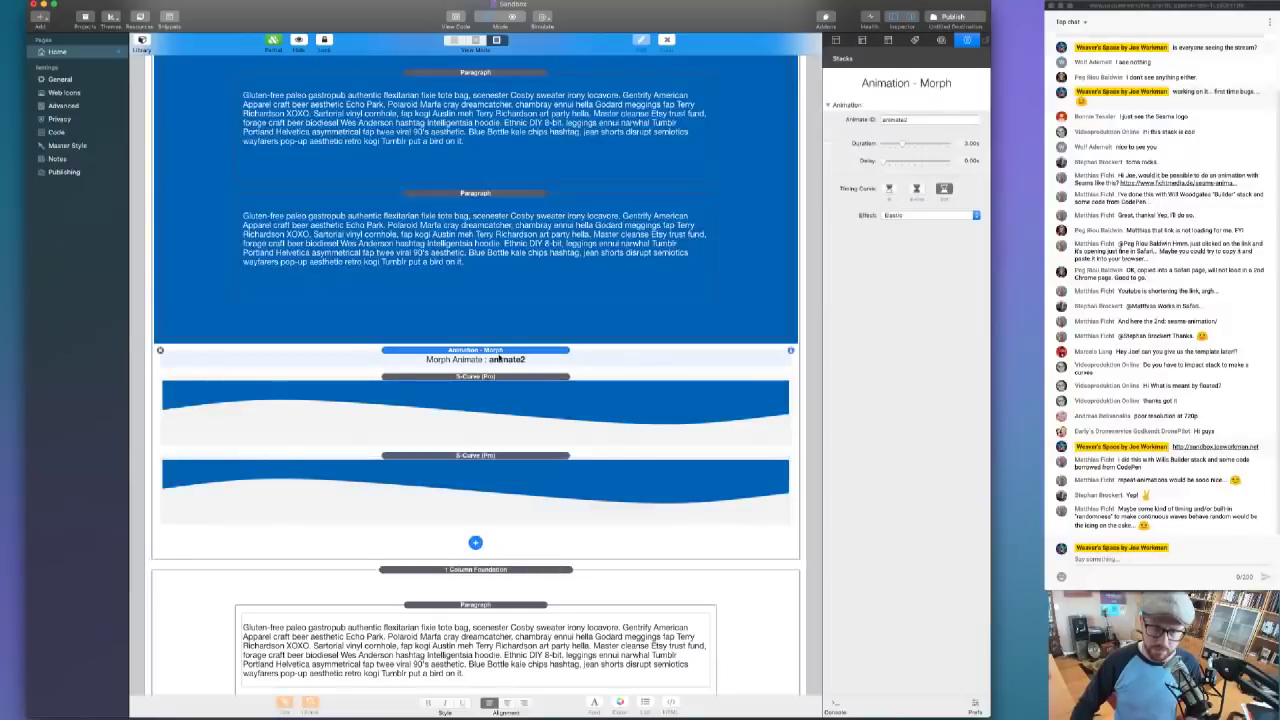
click(566, 490)
- Review the effect choices of the animate2 Animation - Morph stack, keep Elastic selected and switch away from RapidWeaver
click(563, 355)
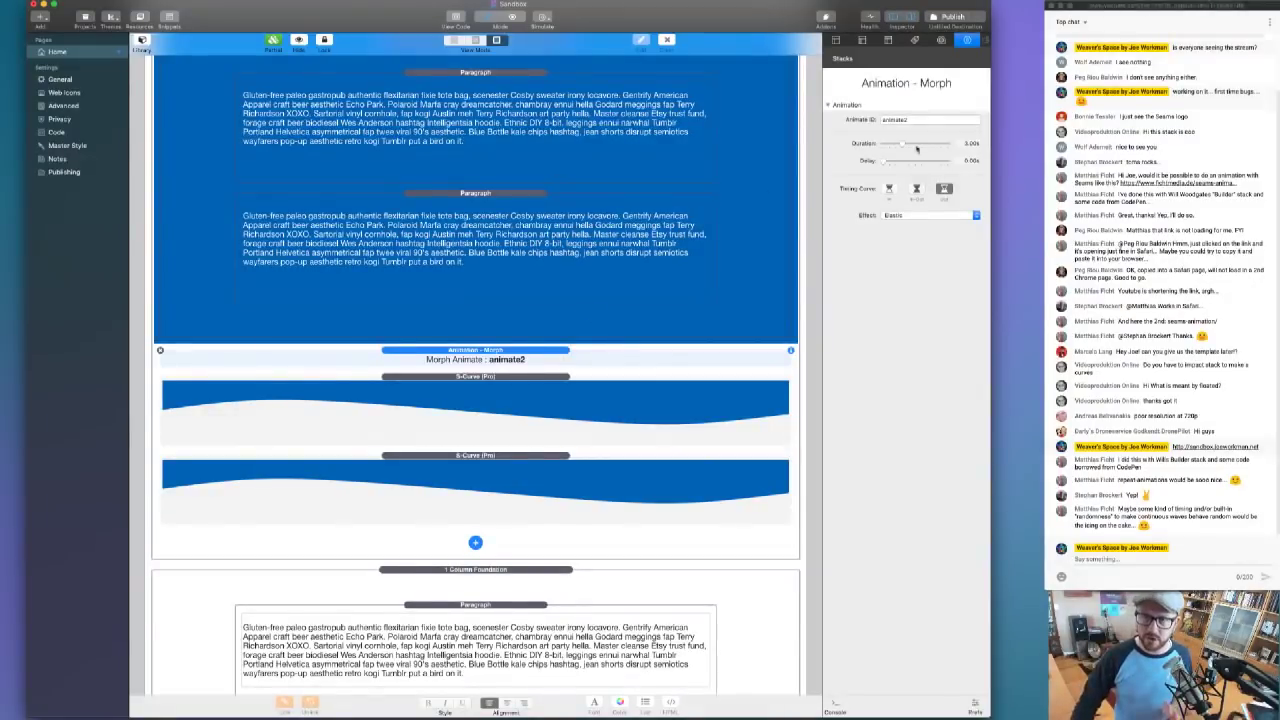
click(907, 218)
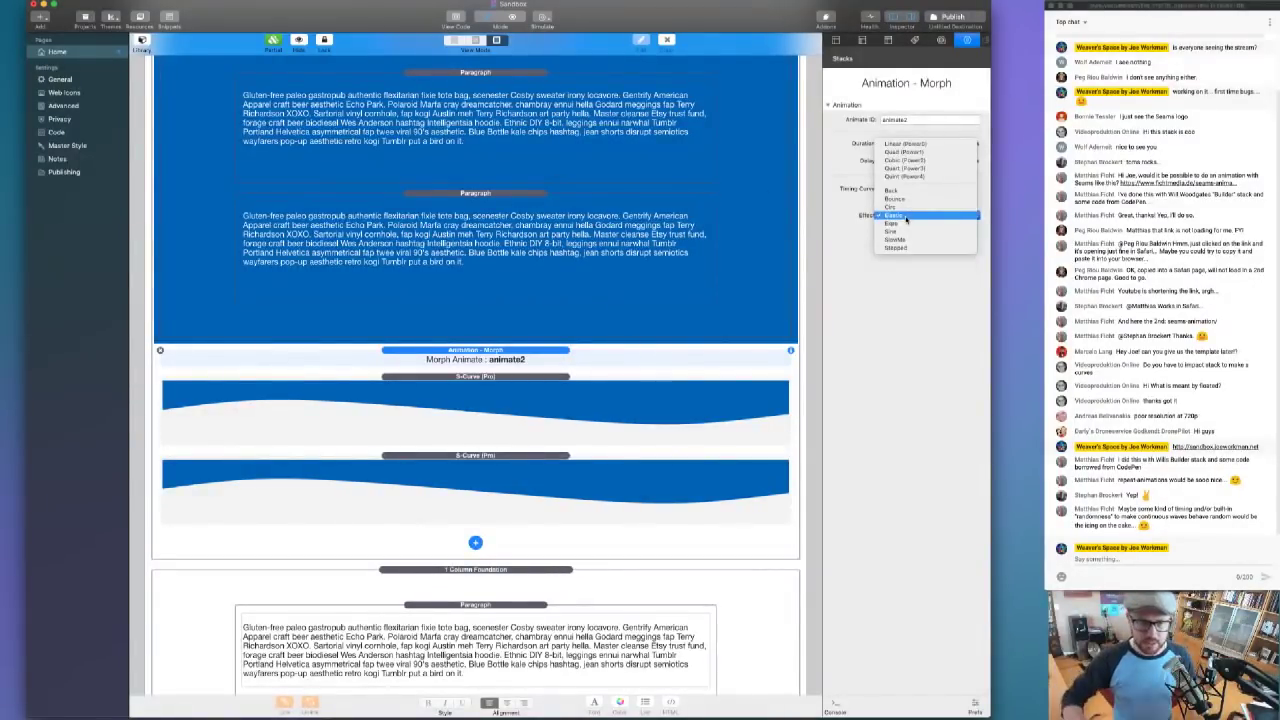
click(907, 219)
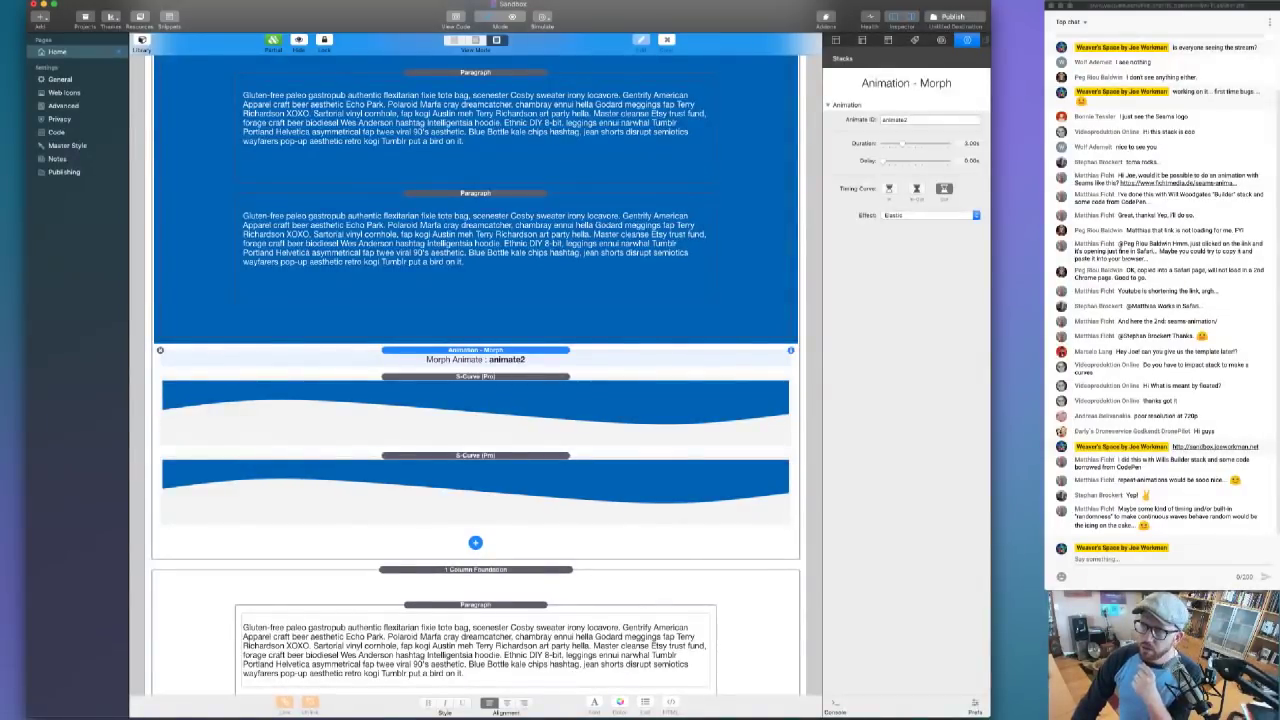
key(super+Tab)
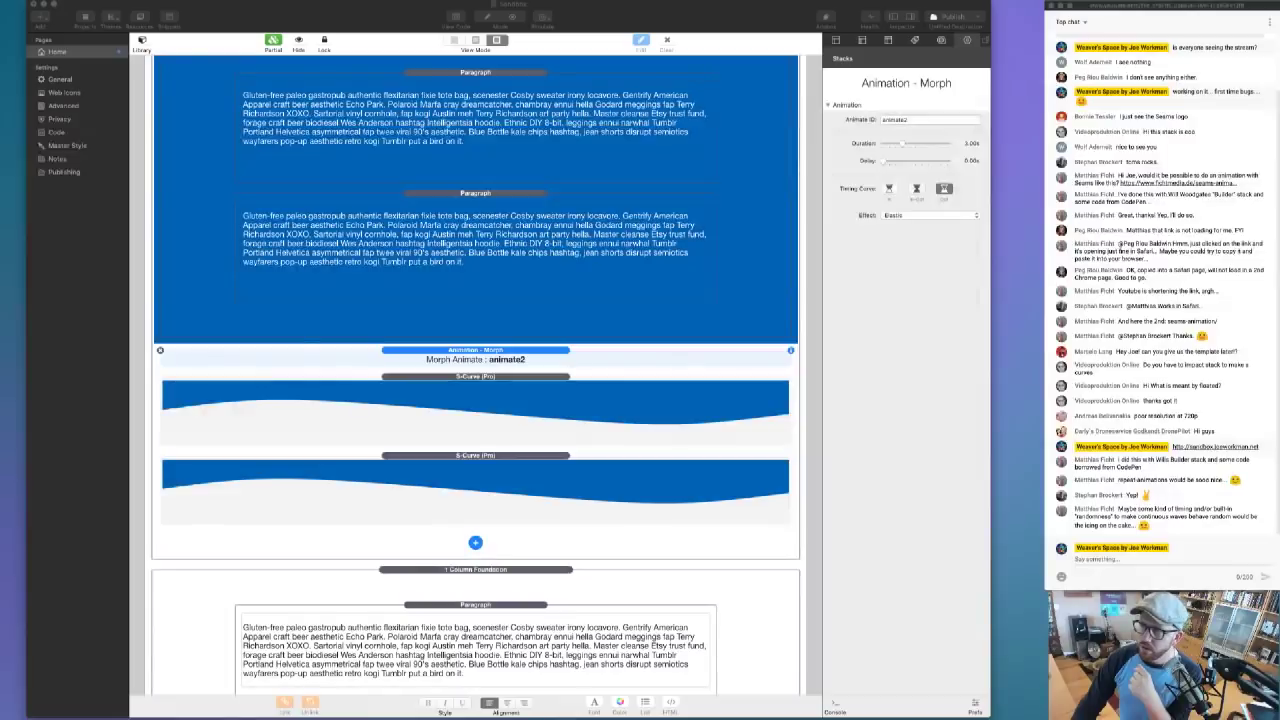